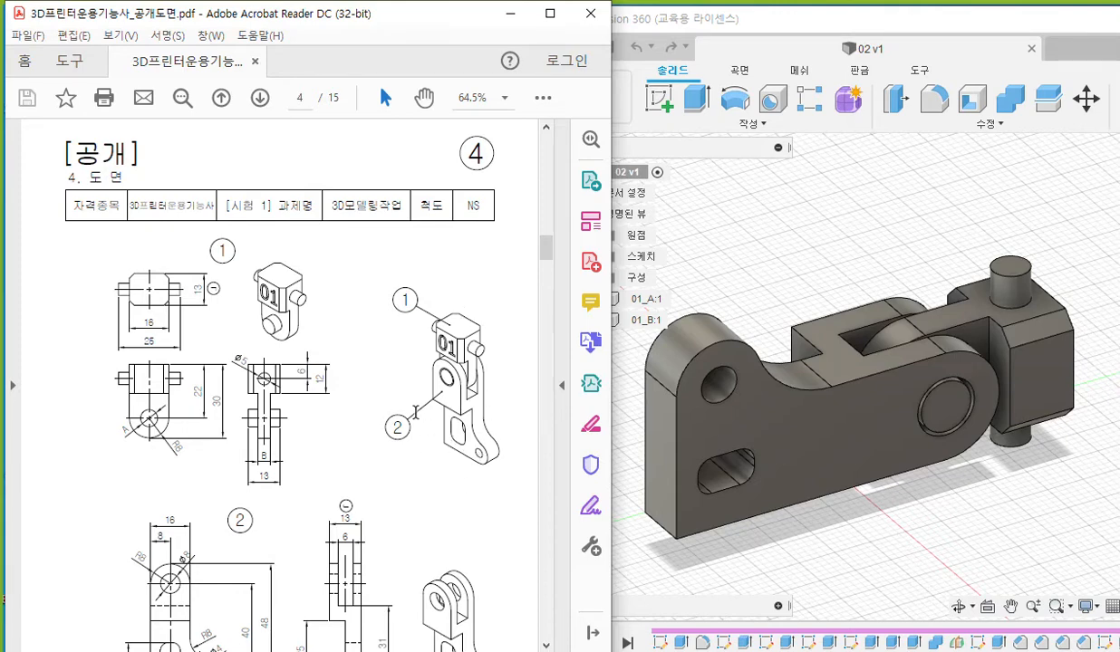
- Rotate drawing page 4 clockwise three times and enlarge the assembly illustration to 125%
right_click(71, 315)
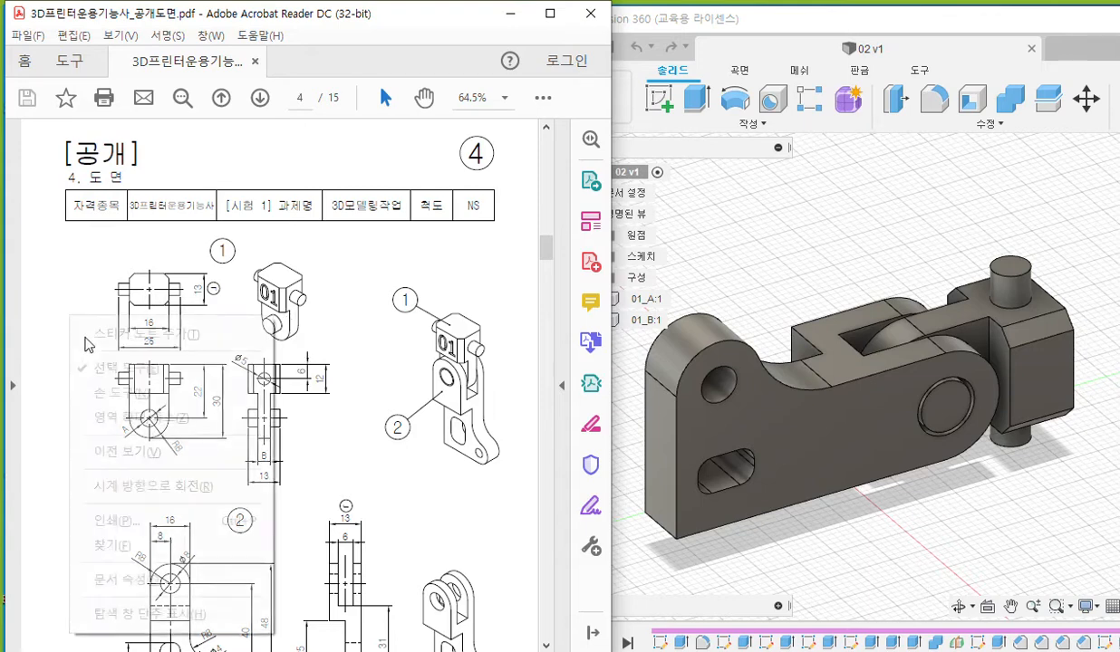
click(139, 493)
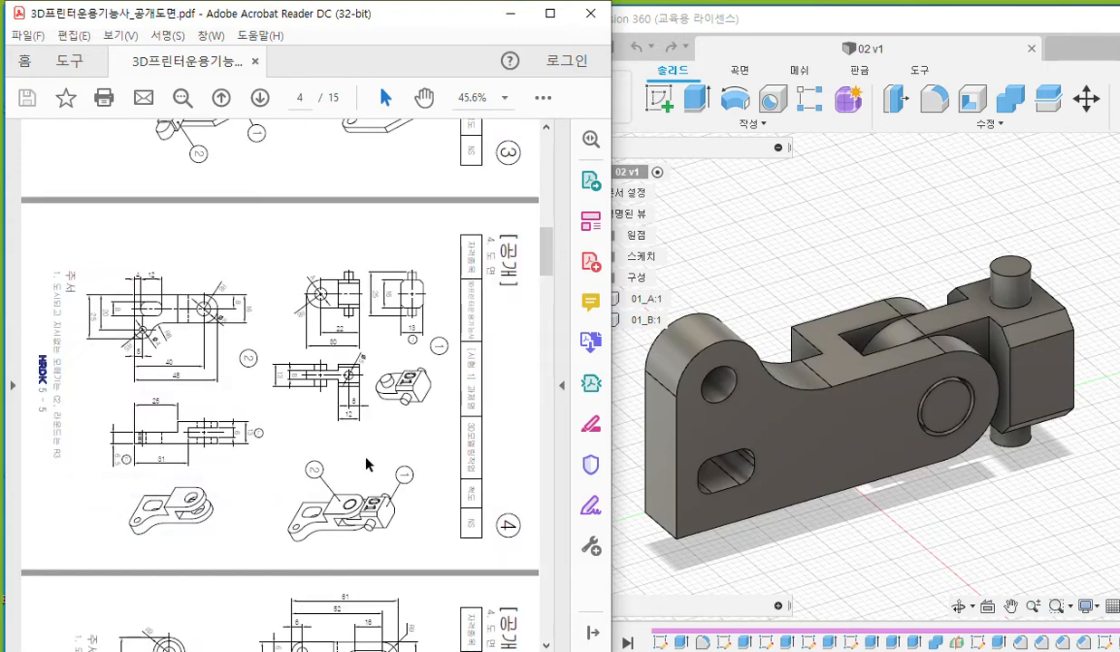
right_click(243, 460)
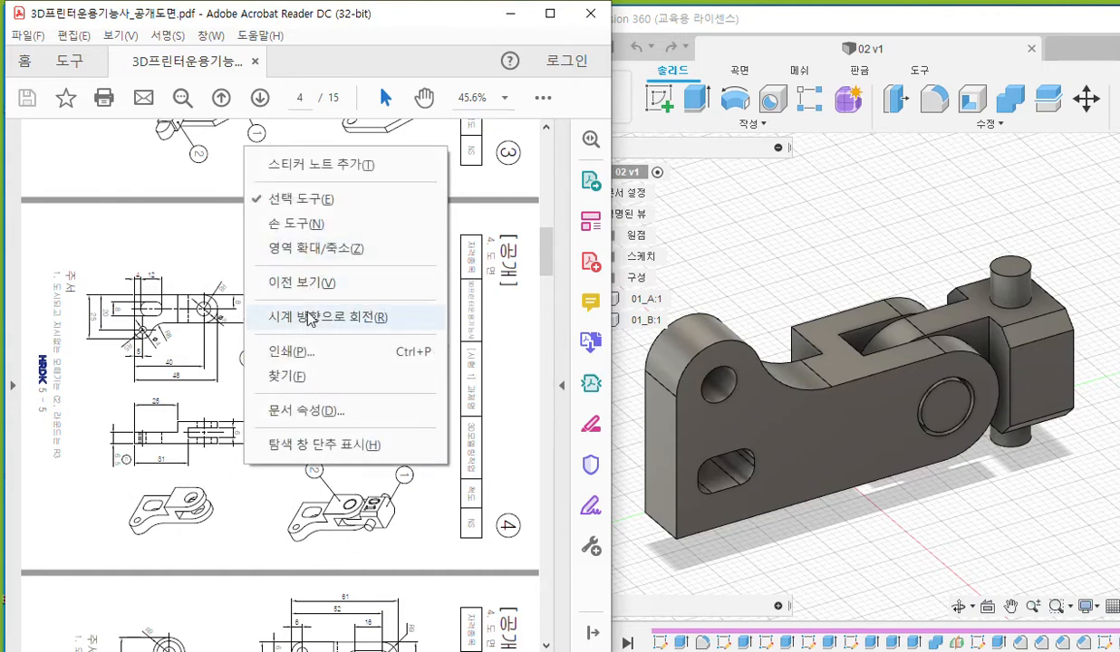
click(362, 317)
right_click(265, 323)
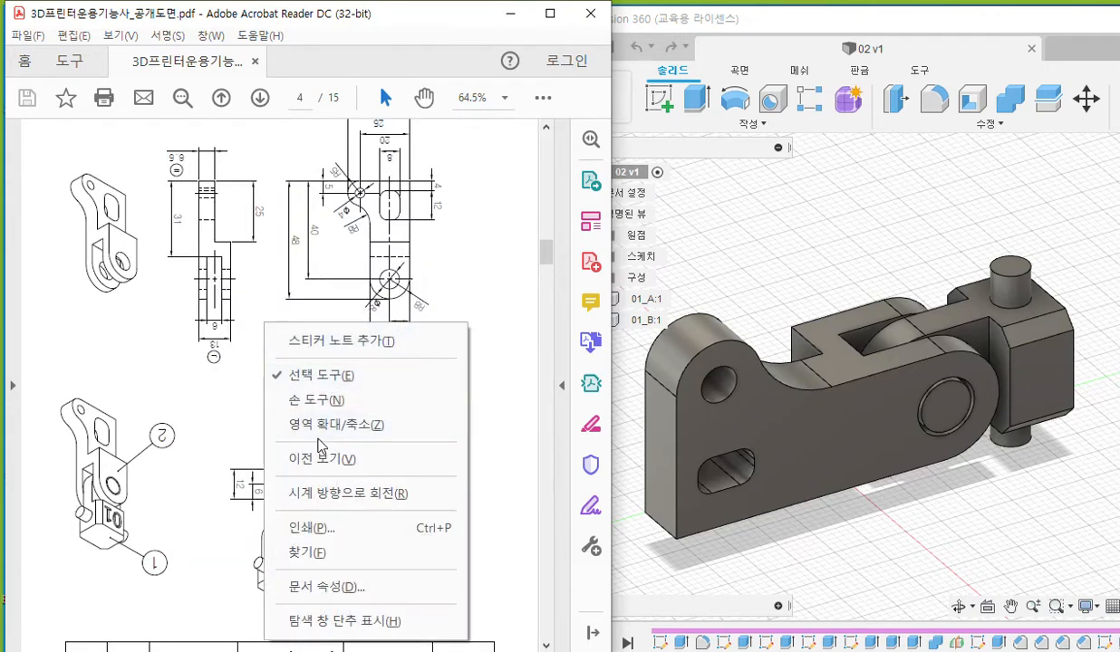
click(335, 493)
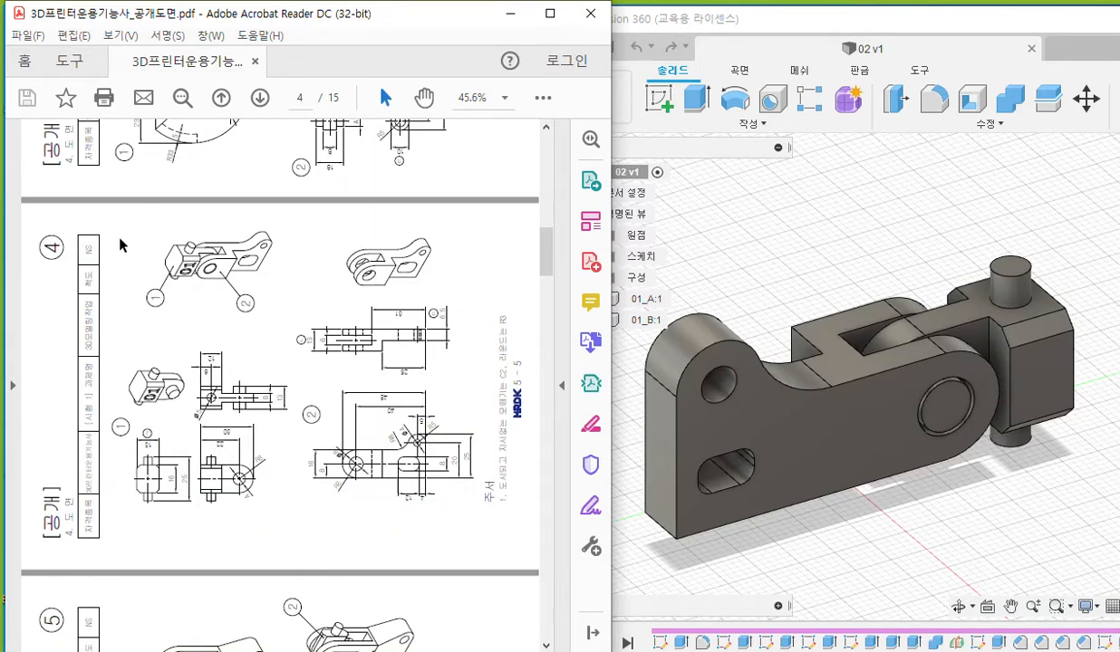
ctrl+scroll(122, 244, up, 4)
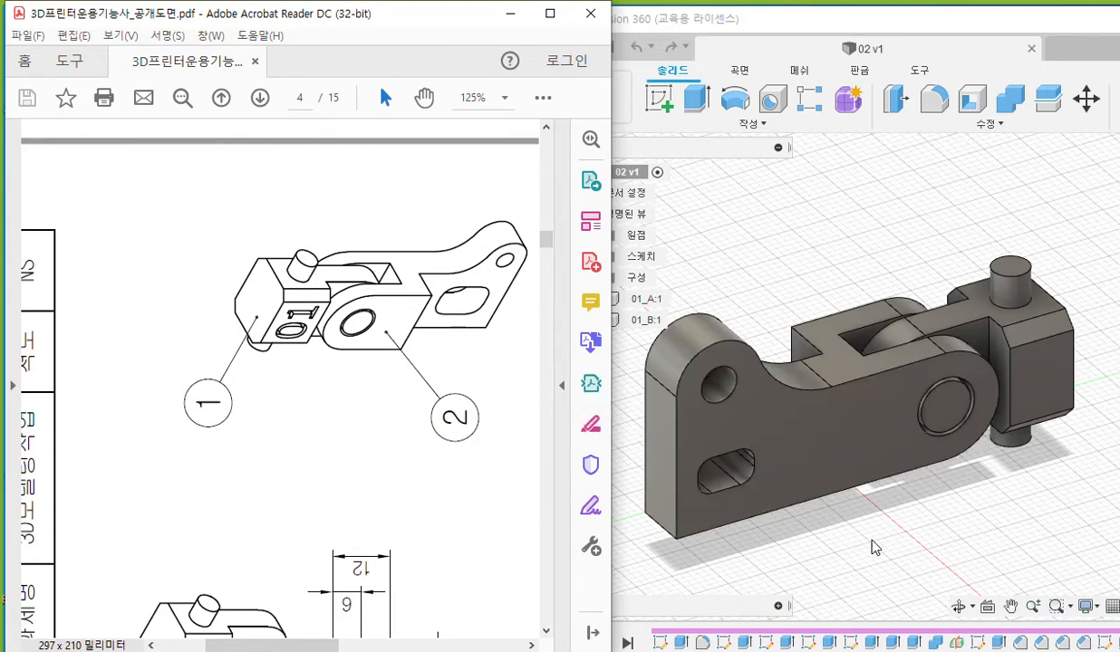
- Switch to Fusion 360, view the 02 v1 assembly from the side, mark the area below its lower edge in red, and clear the marks
click(842, 524)
shift+middle_drag(886, 553, 842, 510)
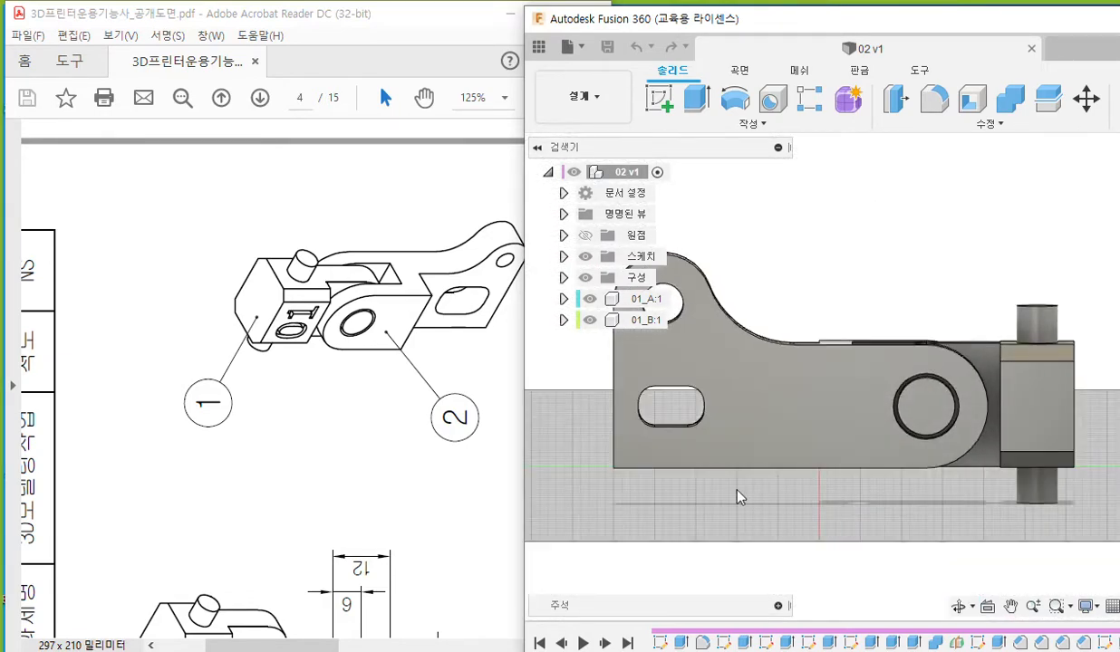
key(F12)
mouse_move(621, 474)
mouse_down()
mouse_move(629, 502)
mouse_move(732, 498)
mouse_up()
mouse_move(765, 473)
mouse_down()
mouse_move(775, 501)
mouse_move(803, 503)
mouse_up()
mouse_move(848, 464)
mouse_down()
mouse_move(856, 496)
mouse_move(971, 500)
mouse_up()
drag(991, 473, 1000, 503)
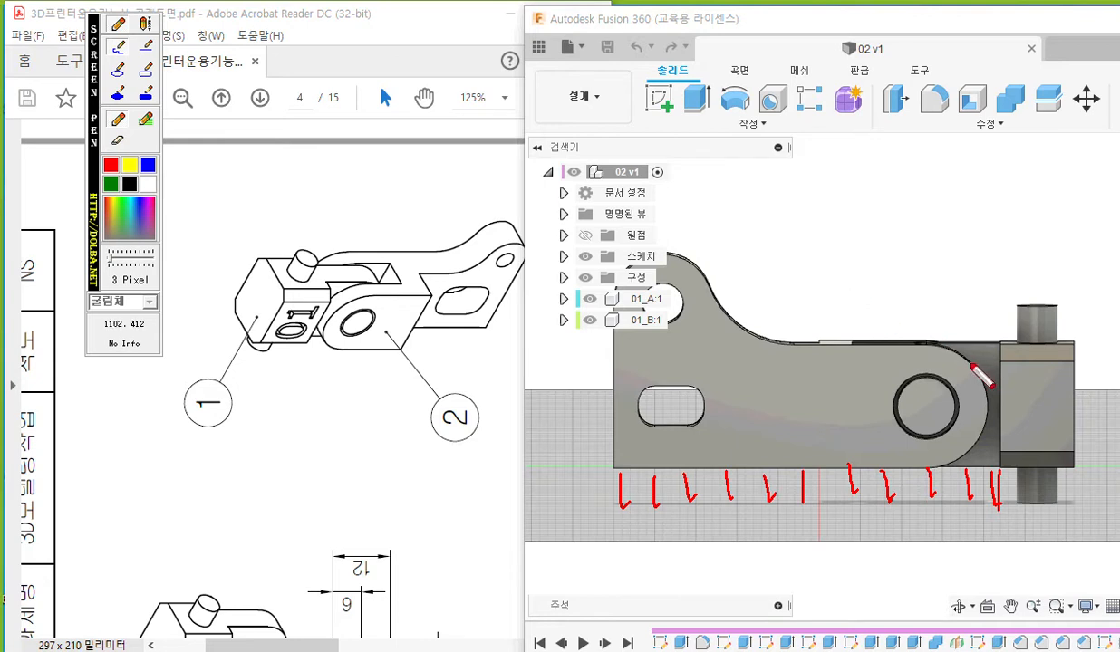
key(Escape)
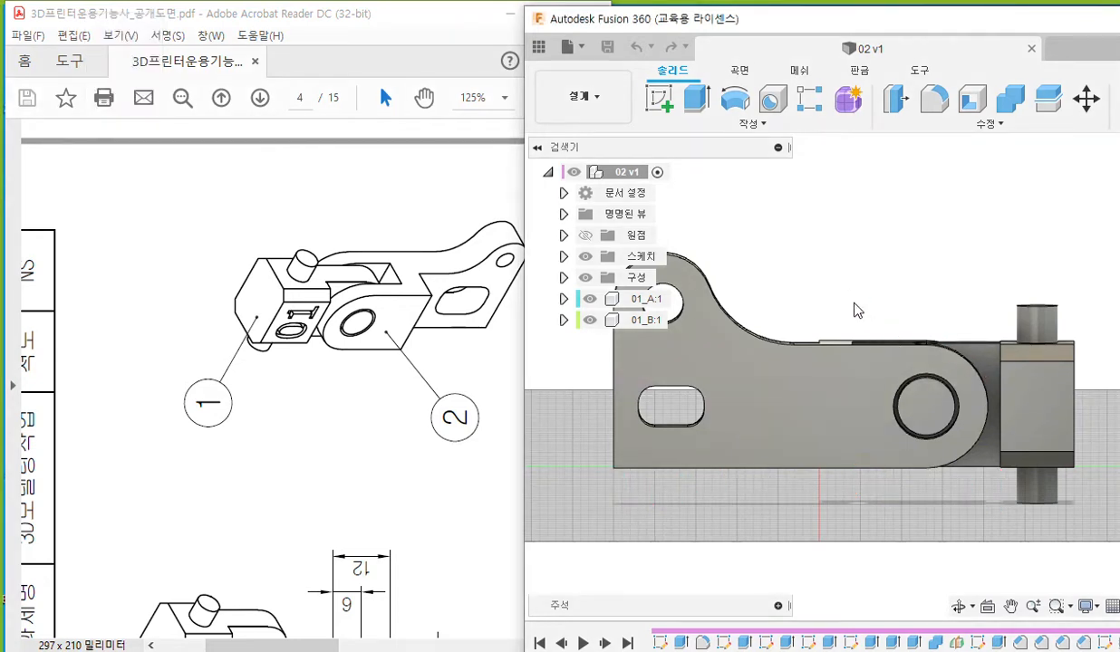
- Orbit the 02 v1 assembly, switch to the 기능사실기 01 v1 design, and show the side carrying the engraved 01 straight on
shift+middle_drag(842, 310, 850, 359)
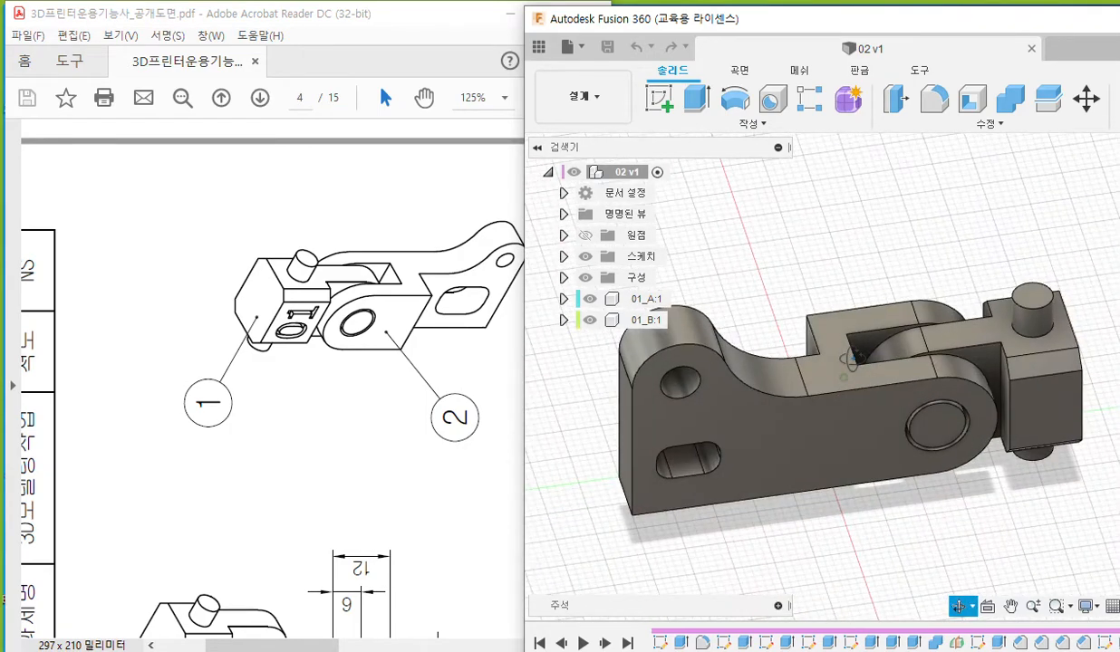
click(1055, 49)
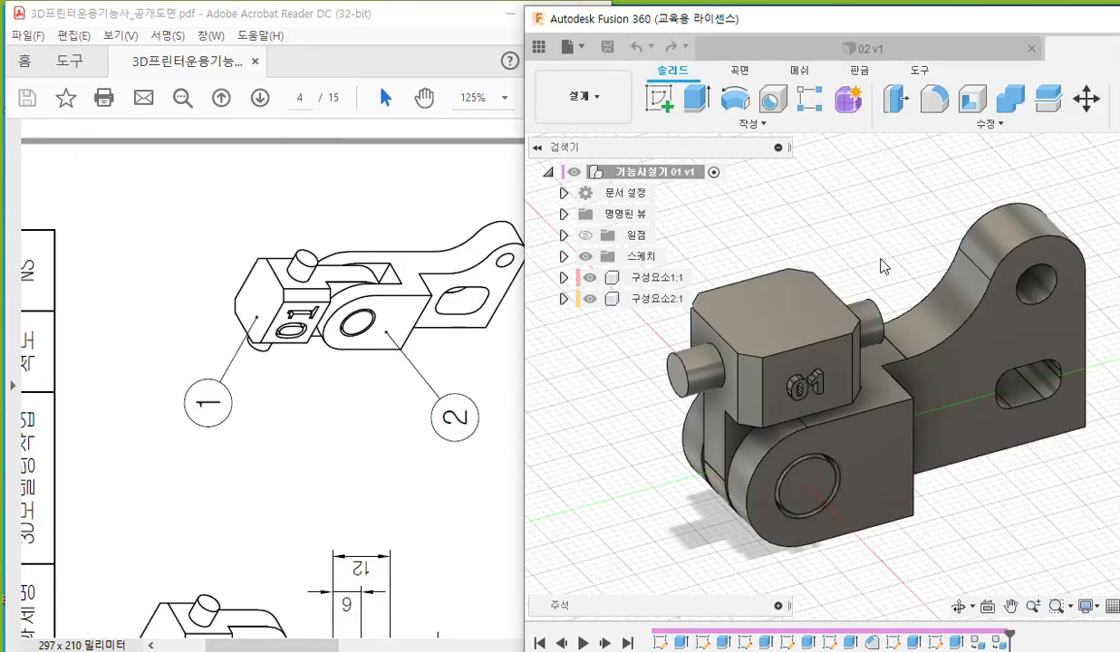
mouse_move(961, 494)
shift+middle_down()
mouse_move(968, 465)
mouse_move(957, 458)
mouse_move(958, 484)
shift+middle_up()
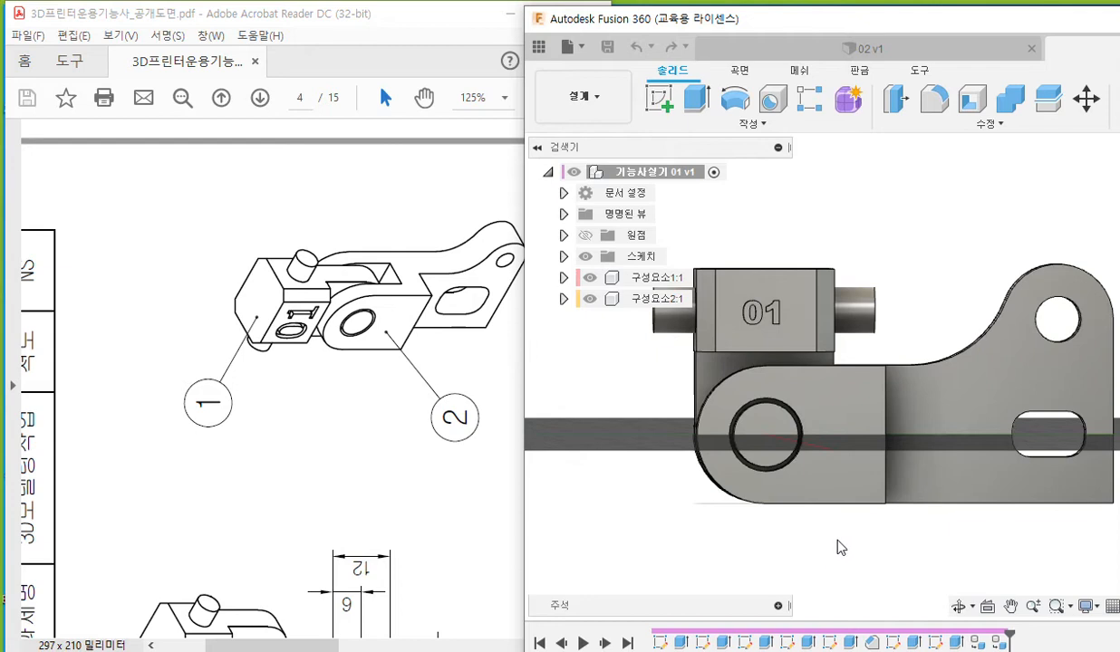
- Circle the round pin and outline the part engraved 01 with the red screen pen, and clear the marks
key(F12)
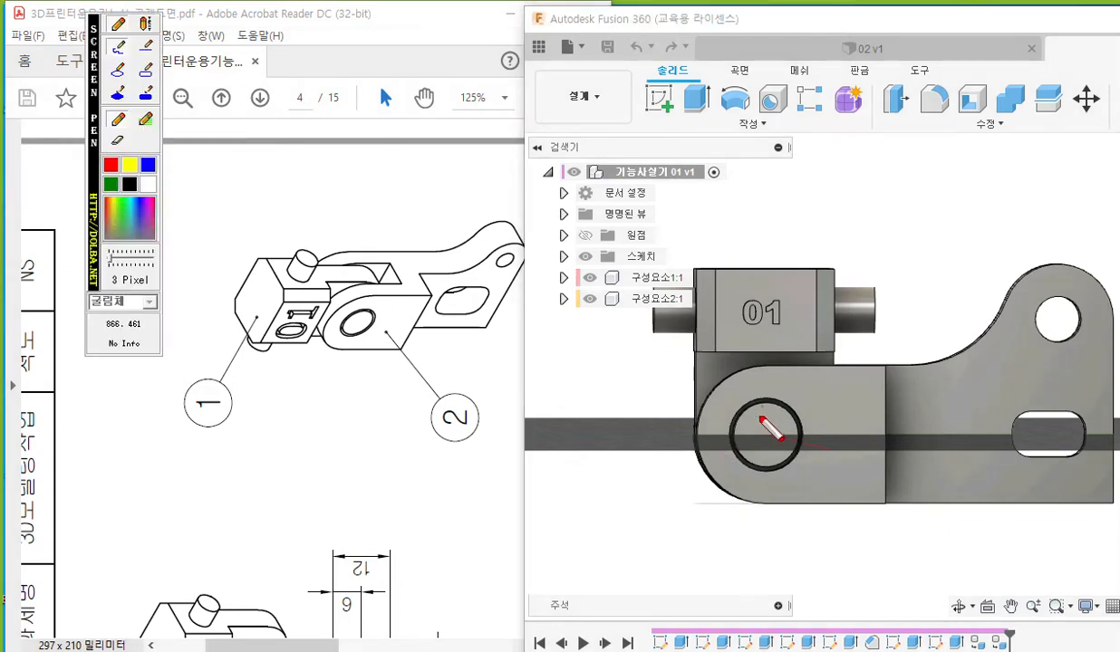
mouse_move(789, 453)
mouse_down()
mouse_move(763, 464)
mouse_move(774, 410)
mouse_move(769, 459)
mouse_up()
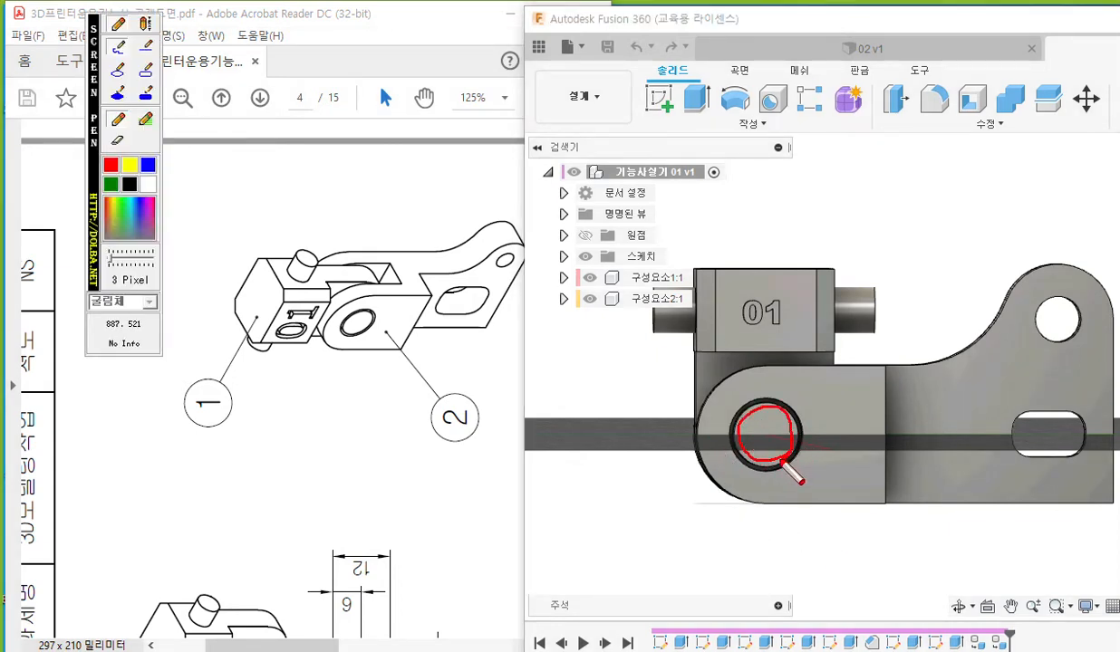
mouse_move(695, 481)
mouse_down()
mouse_move(693, 256)
mouse_move(821, 255)
mouse_move(828, 481)
mouse_up()
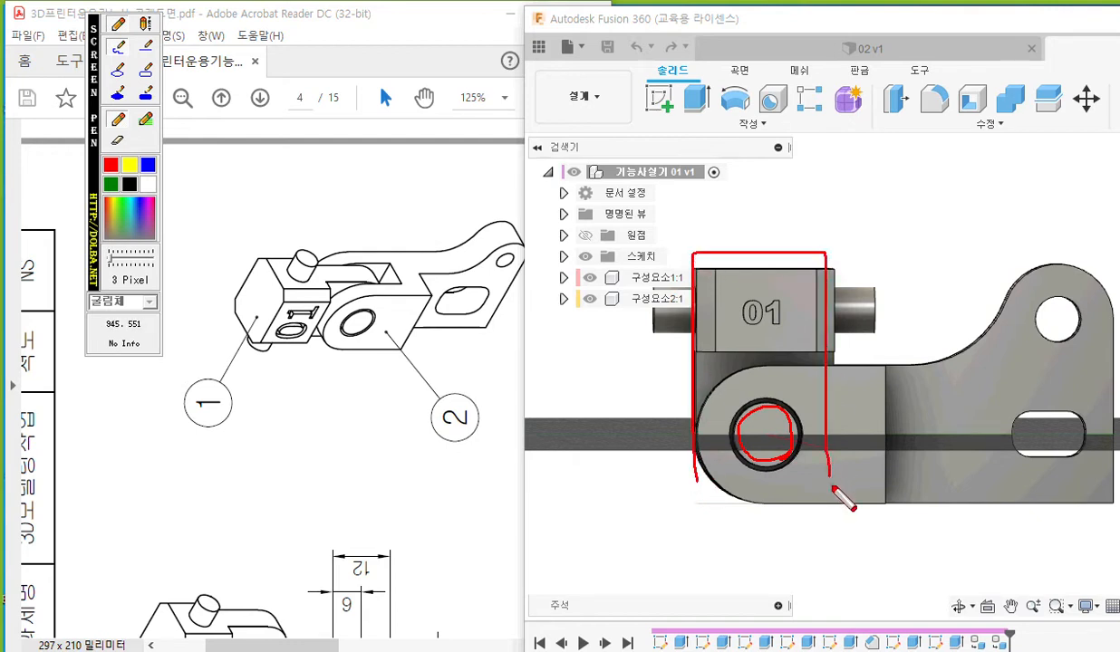
key(Escape)
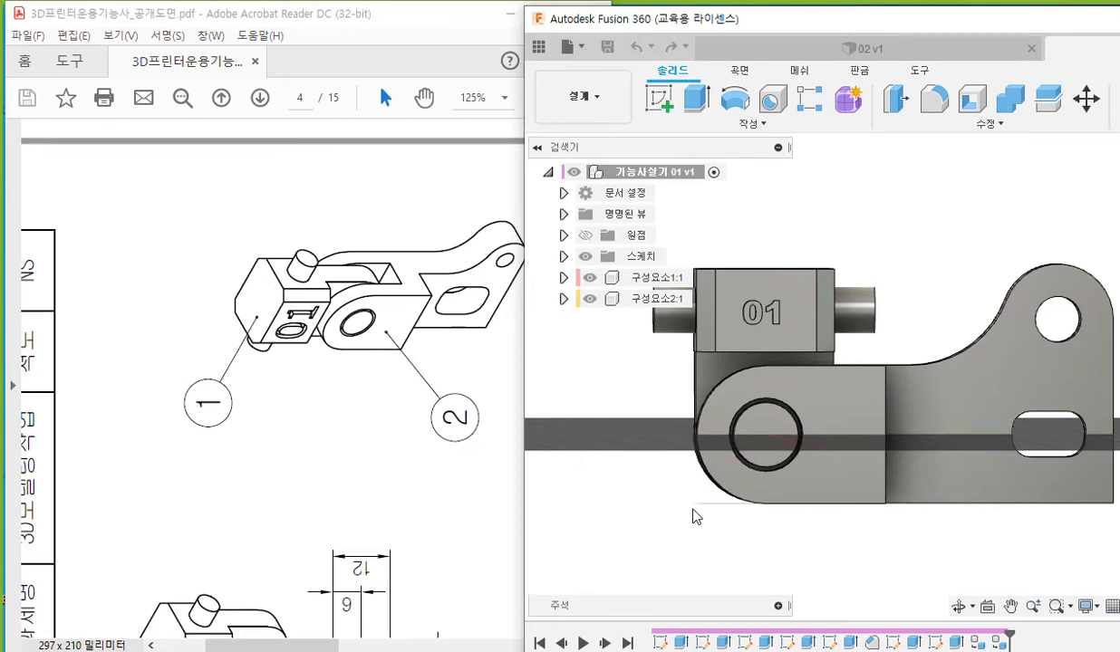
- Mark the areas beneath both side pins and the 01 block plus the assembly's base line in red, and clear the marks
key(F12)
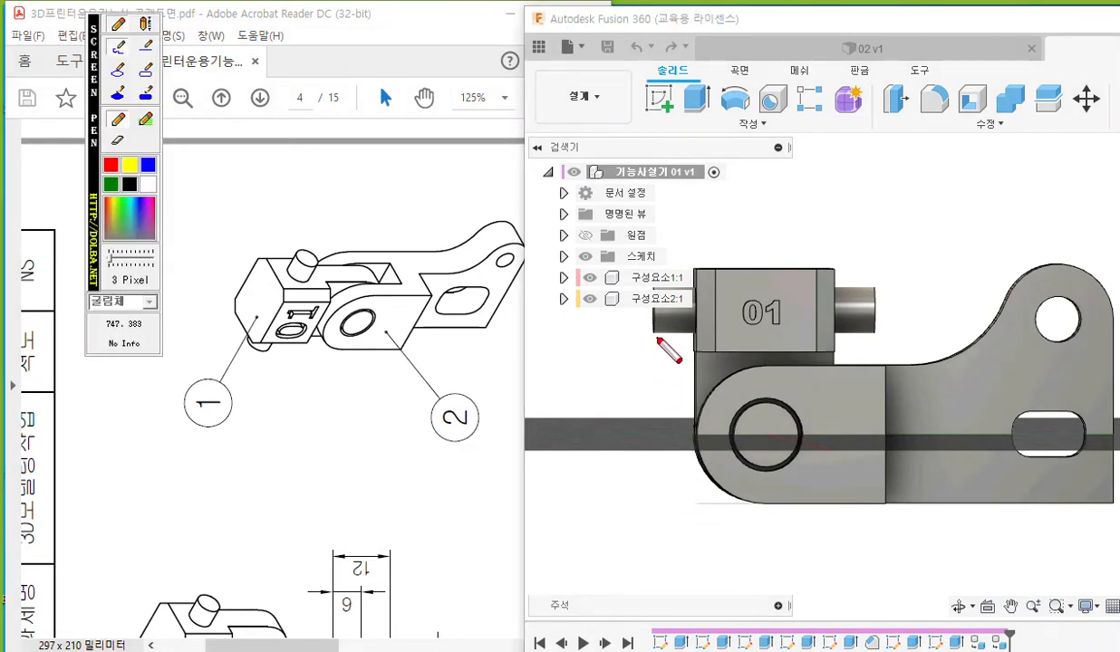
drag(662, 337, 672, 494)
drag(675, 337, 679, 483)
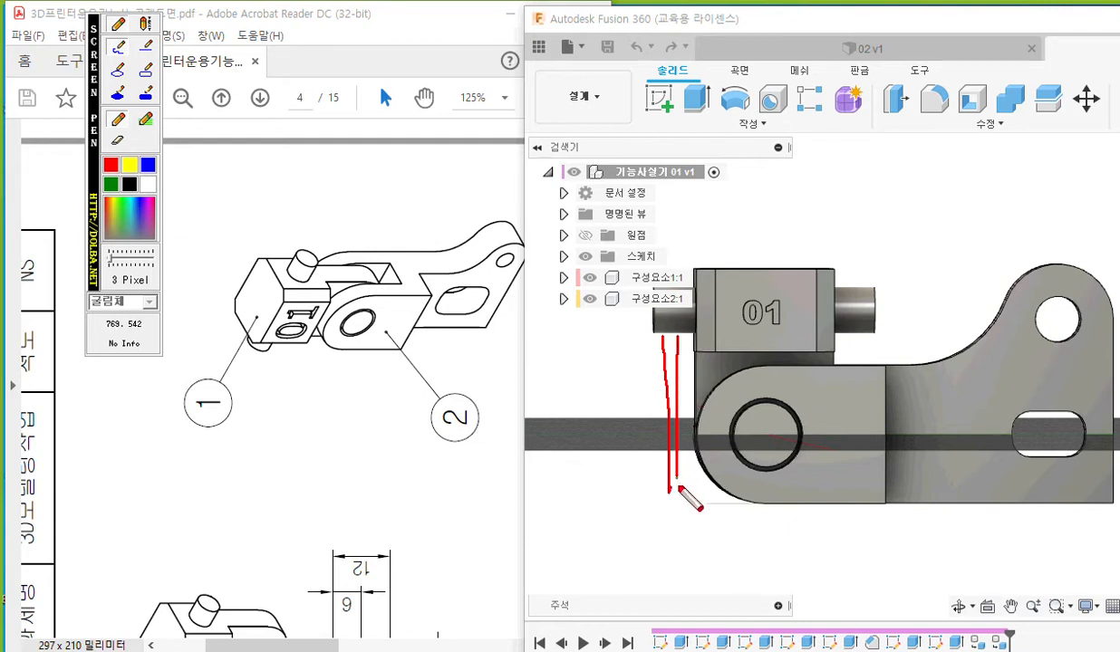
drag(689, 339, 686, 494)
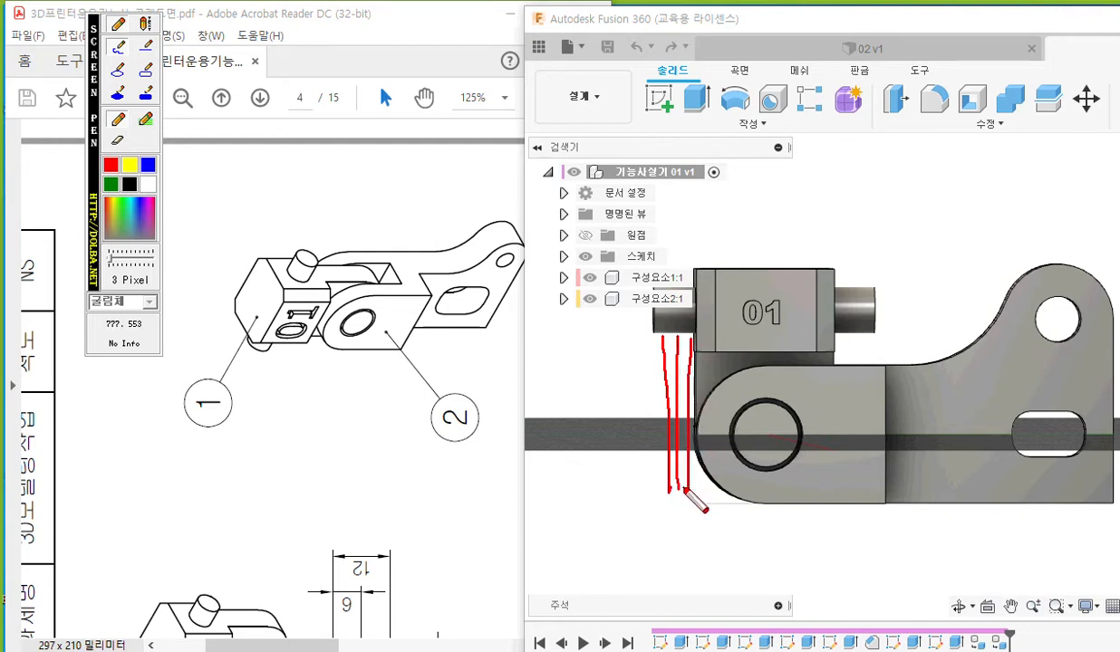
mouse_move(710, 359)
mouse_down()
mouse_move(709, 386)
mouse_move(749, 367)
mouse_up()
mouse_move(766, 354)
mouse_down()
mouse_move(766, 365)
mouse_move(801, 364)
mouse_up()
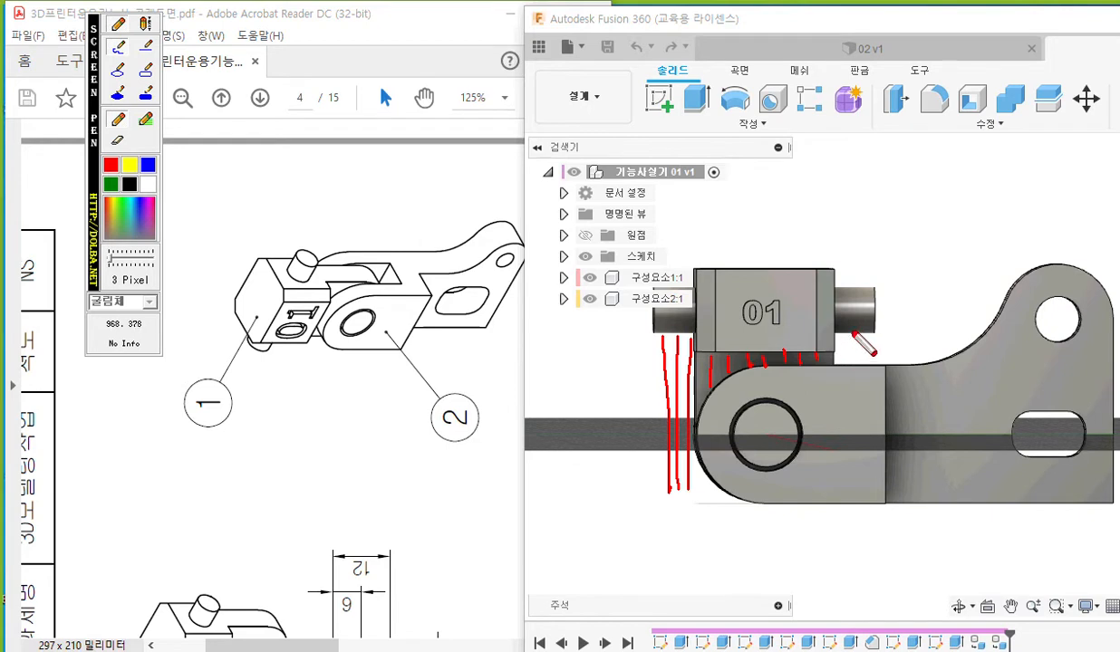
mouse_move(848, 335)
mouse_down()
mouse_move(848, 362)
mouse_move(868, 358)
mouse_up()
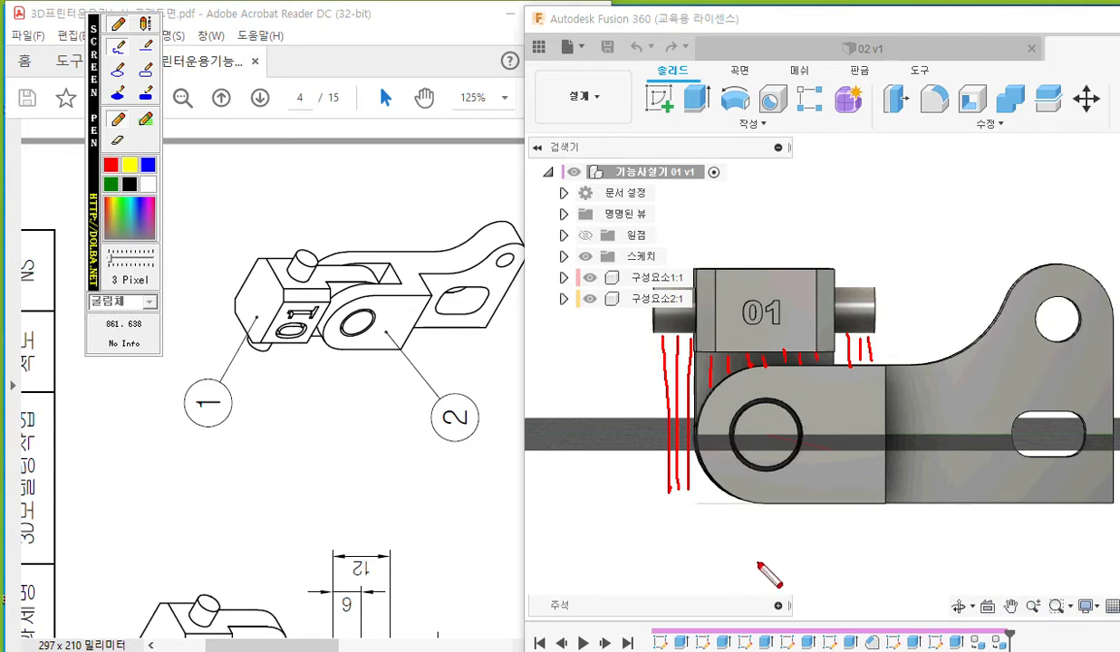
mouse_move(657, 508)
mouse_down()
mouse_move(1078, 506)
mouse_move(867, 511)
mouse_up()
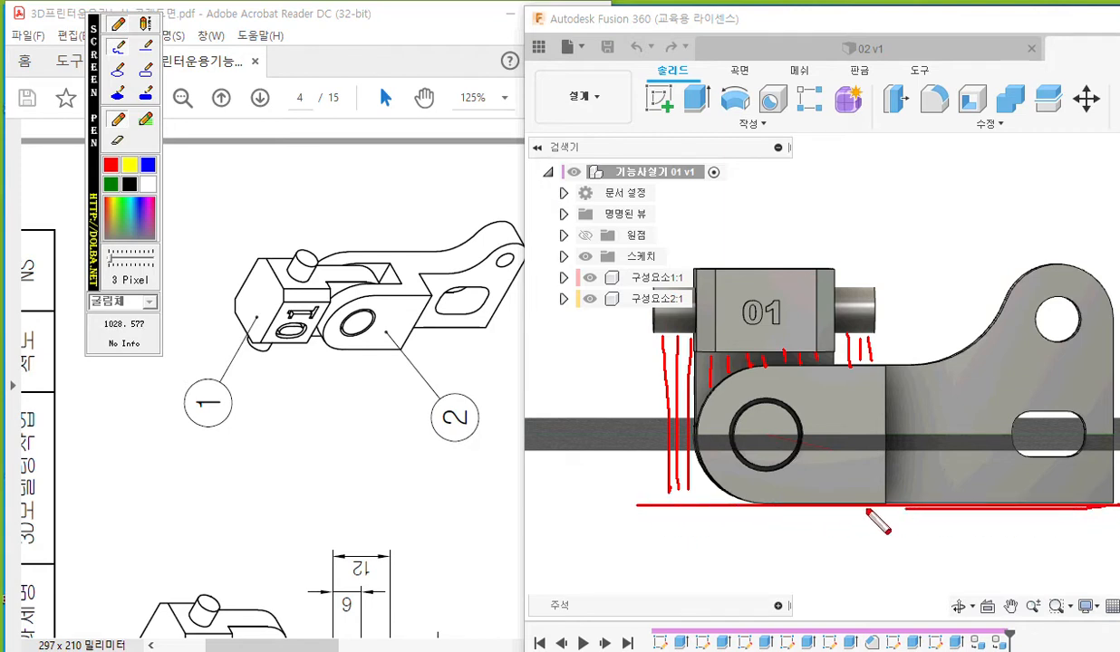
drag(611, 501, 1117, 504)
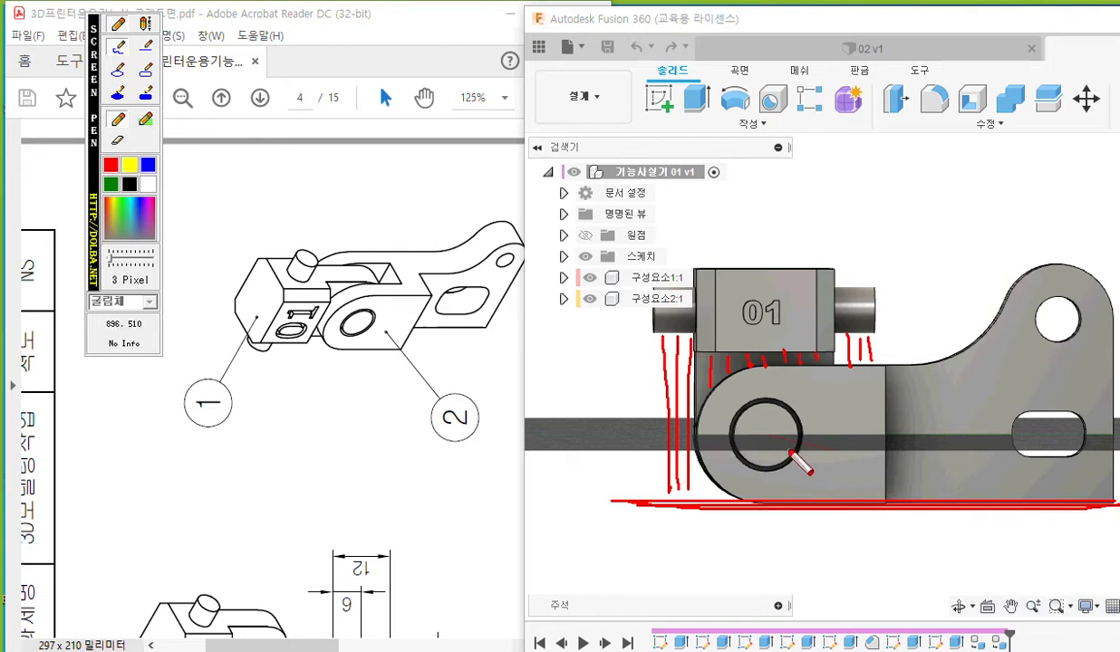
key(Escape)
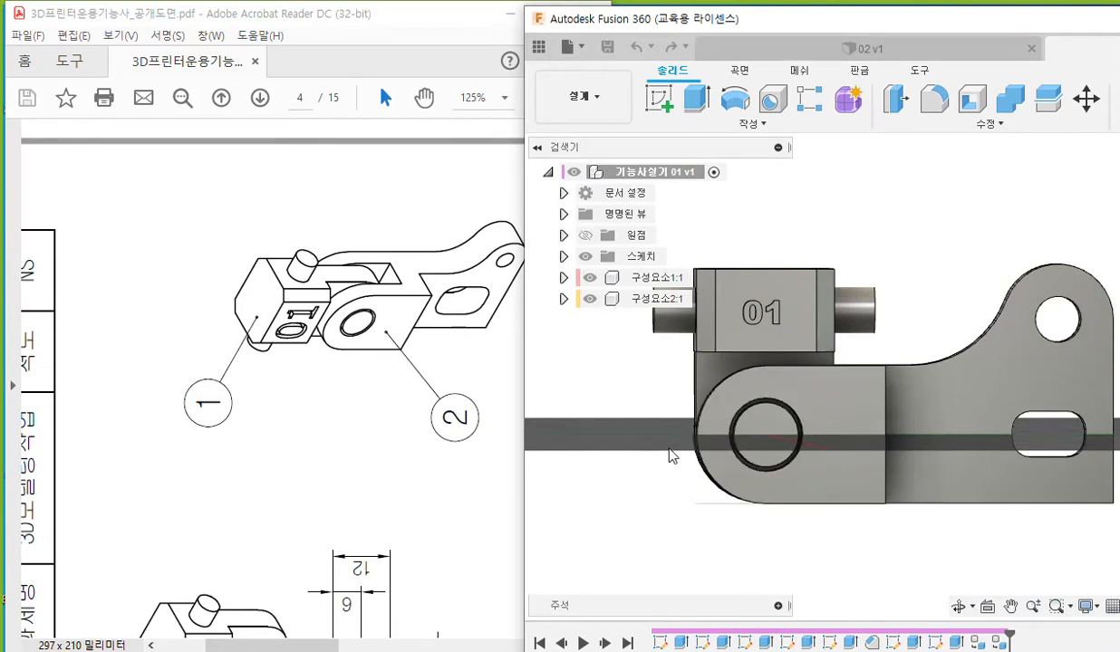
- Expand the sketch and origin folders of the 기능사실기 01 v1 design and select the YZ plane
click(564, 258)
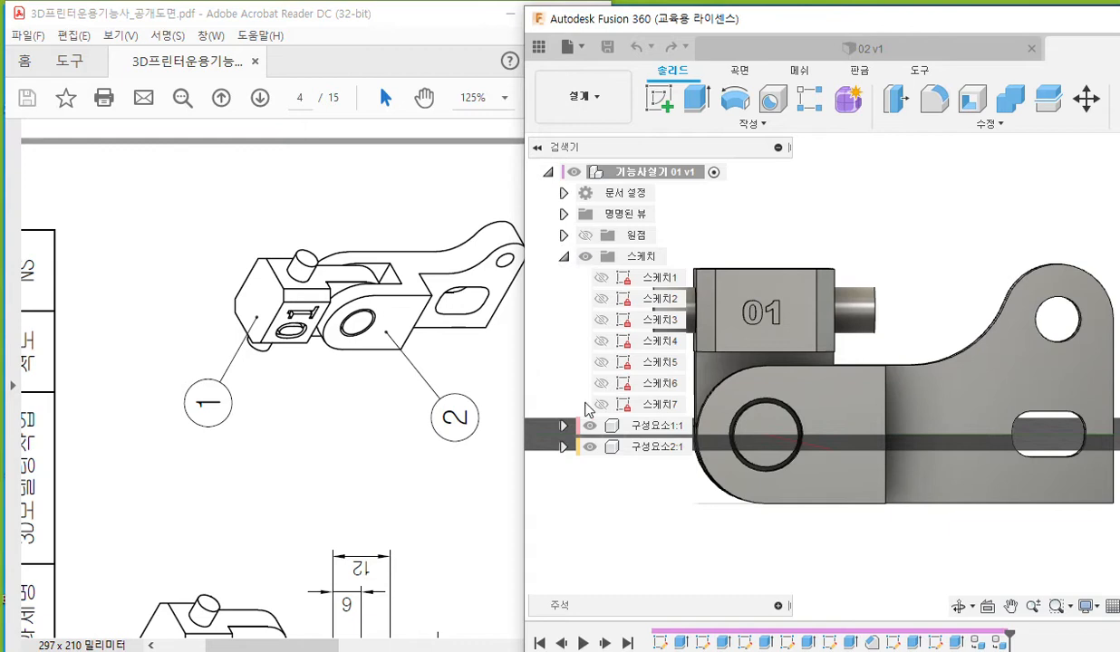
click(563, 235)
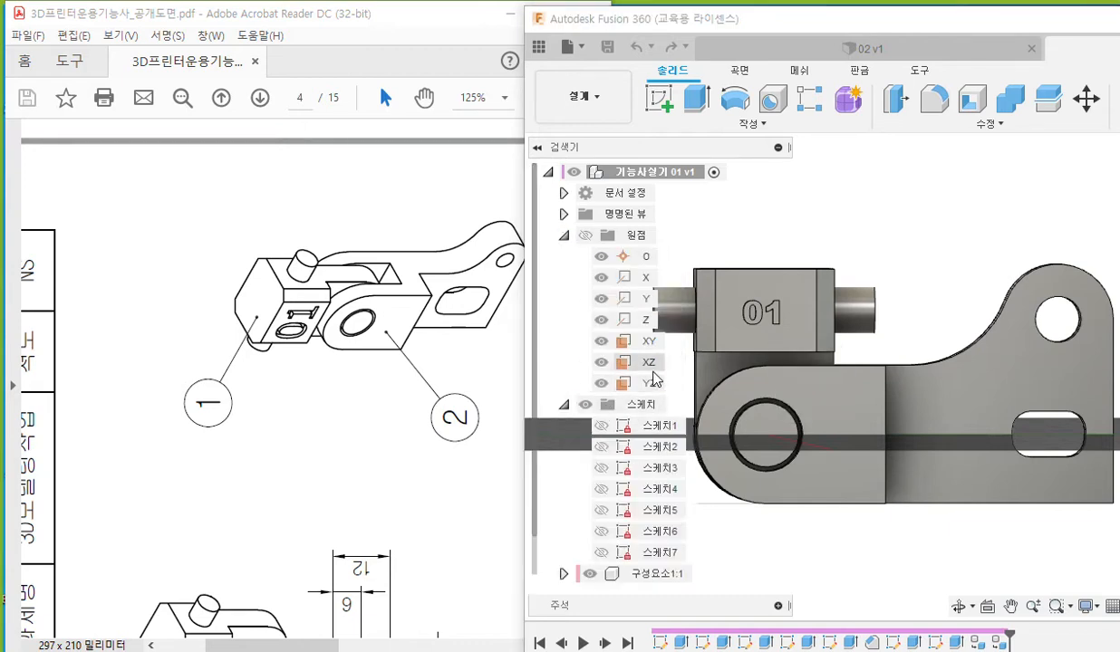
click(647, 385)
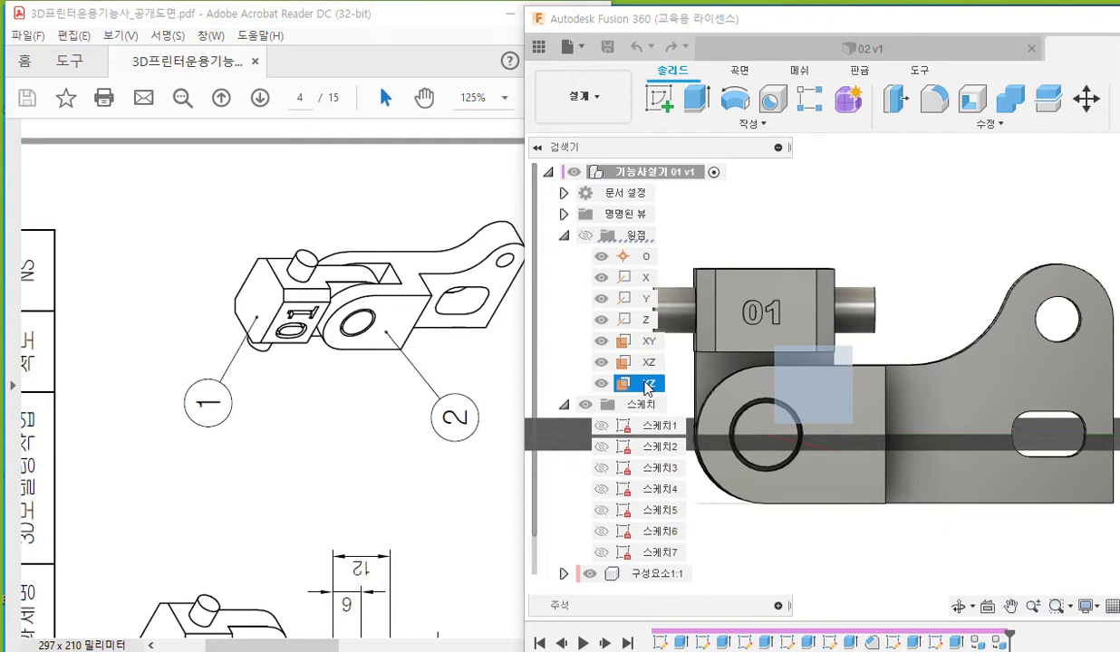
- Turn the PDF drawing upright, bring the dimensioned views of part 1 into view, and return to Fusion 360
scroll(342, 384, down, 5)
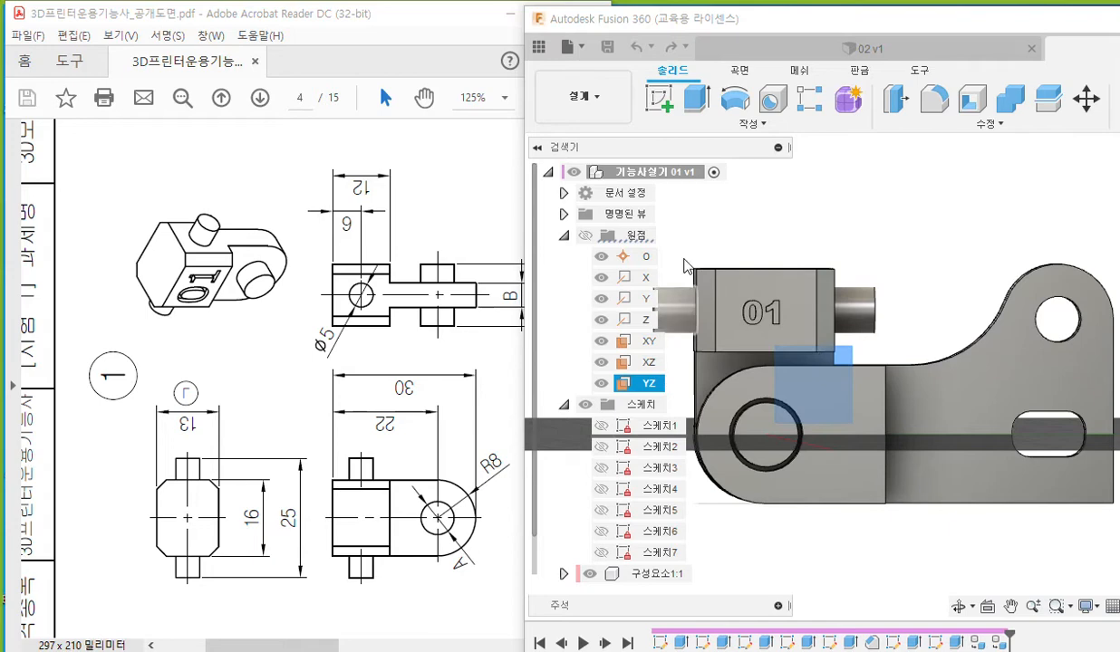
right_click(209, 189)
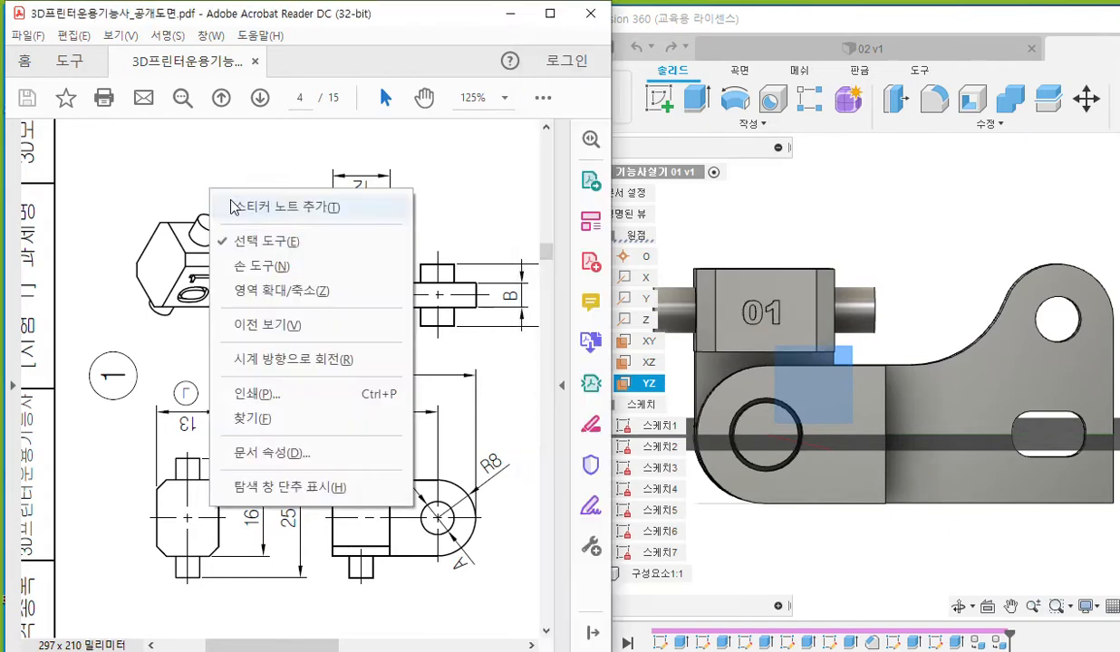
click(287, 360)
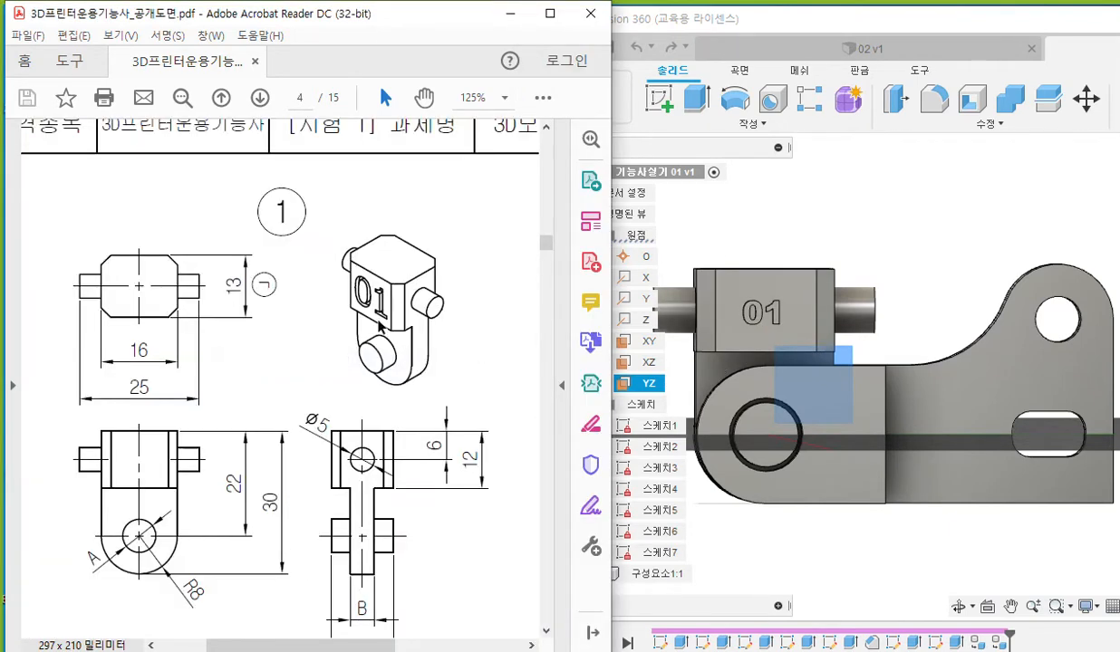
scroll(381, 409, down, 1)
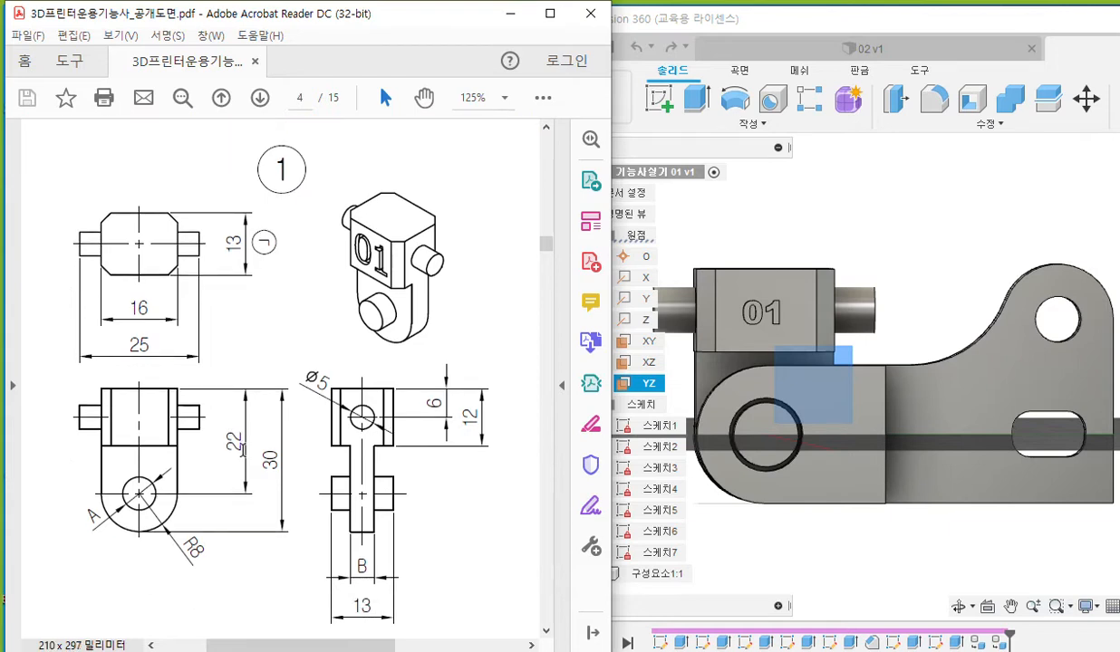
click(767, 21)
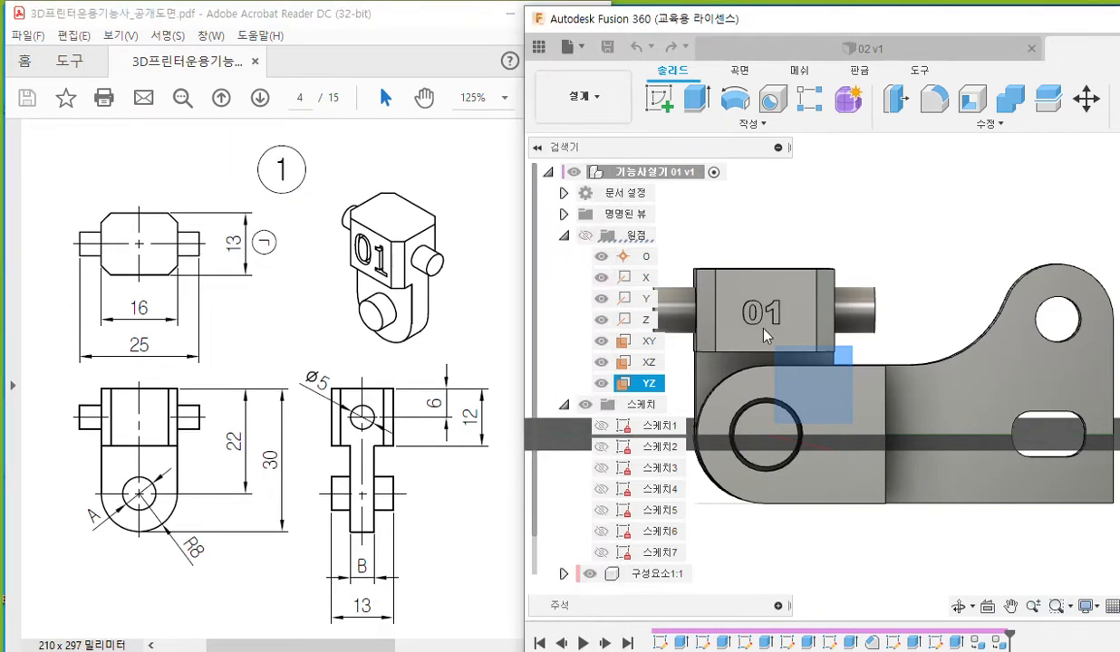
- Annotate in red the centre of the round pin, the YZ plane entry, and the outer profile of part 1
key(F12)
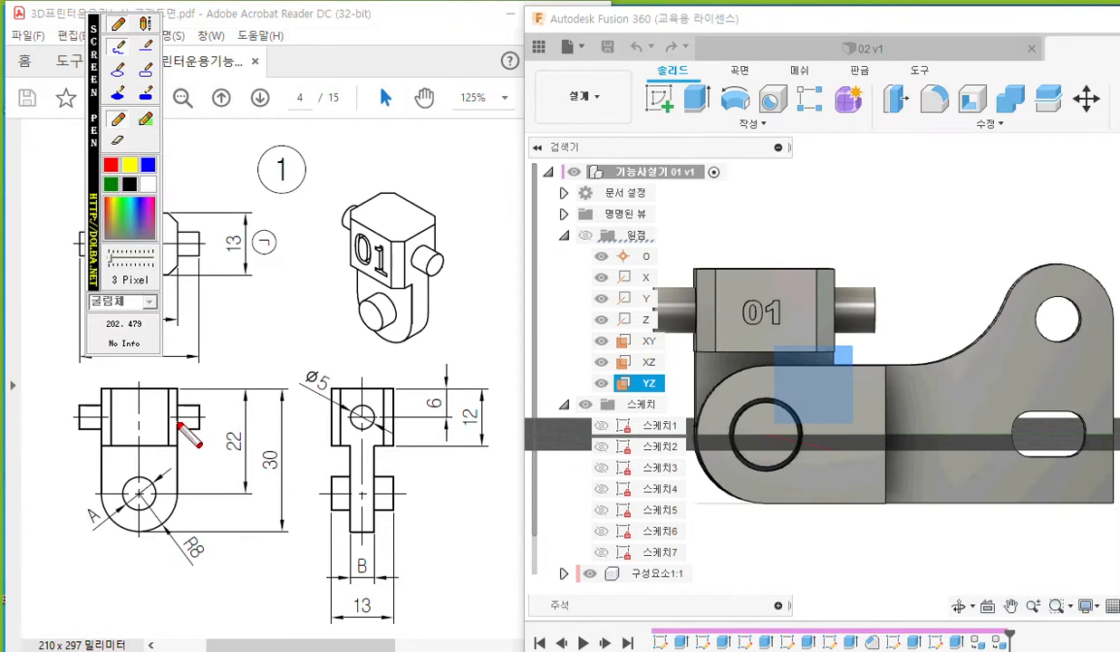
mouse_move(775, 423)
mouse_down()
mouse_move(755, 455)
mouse_move(780, 457)
mouse_up()
drag(593, 391, 662, 391)
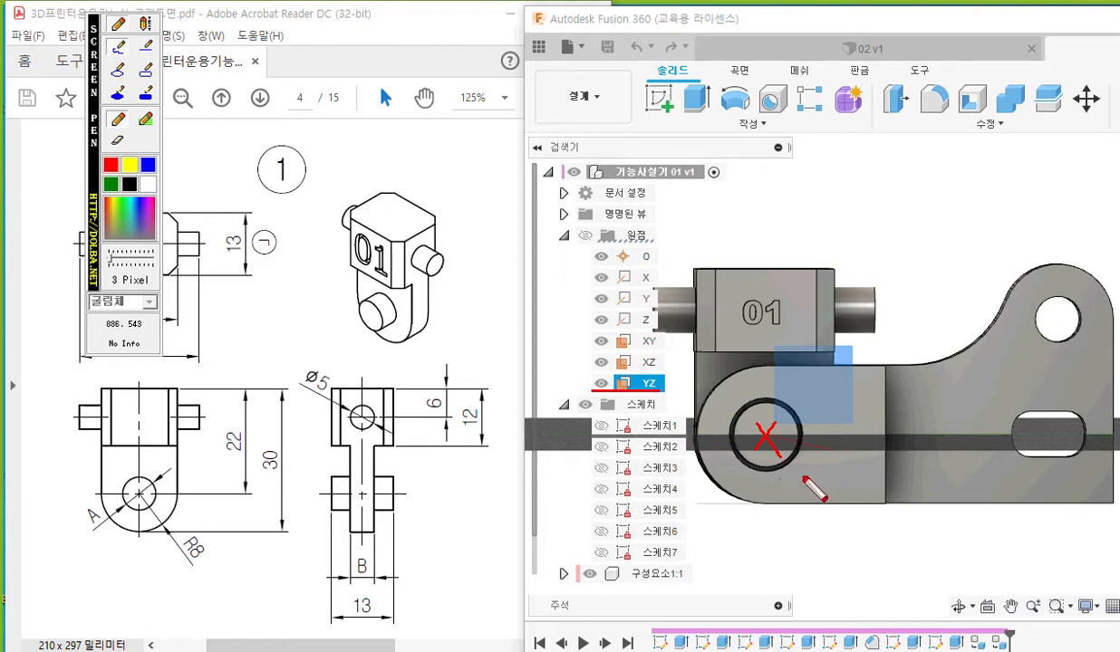
mouse_move(835, 282)
mouse_down()
mouse_move(818, 478)
mouse_move(705, 487)
mouse_move(702, 261)
mouse_move(839, 266)
mouse_up()
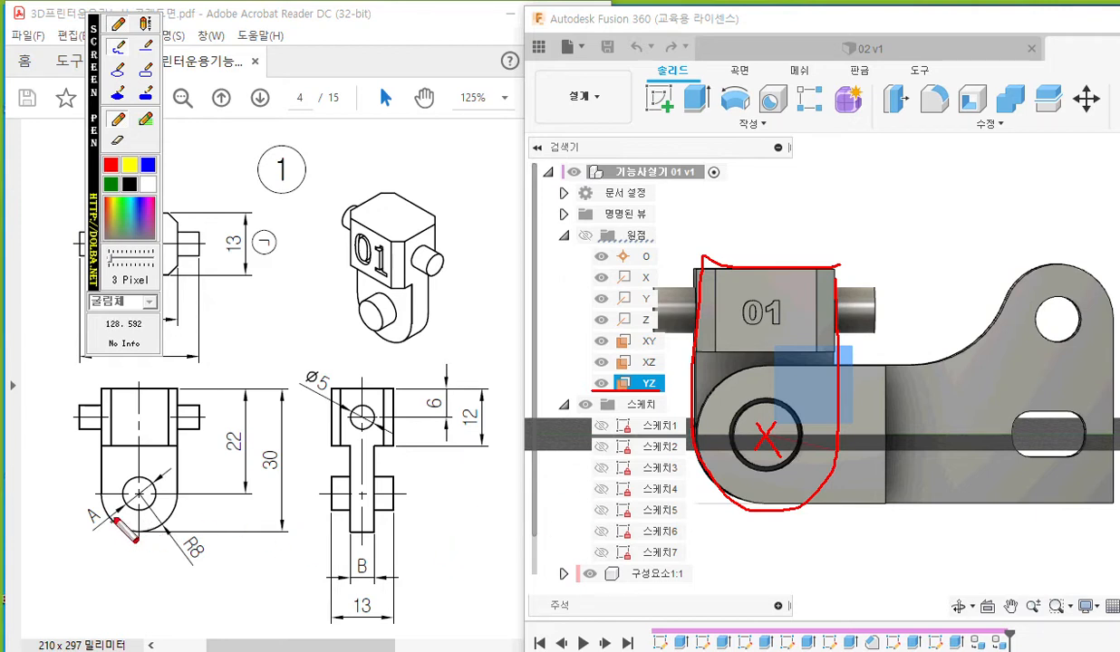
- Write A and B in red over part 1's unknown pin diameter and tongue width dimensions, and clear the marks
mouse_move(75, 494)
mouse_down()
mouse_move(80, 537)
mouse_move(78, 487)
mouse_move(104, 513)
mouse_up()
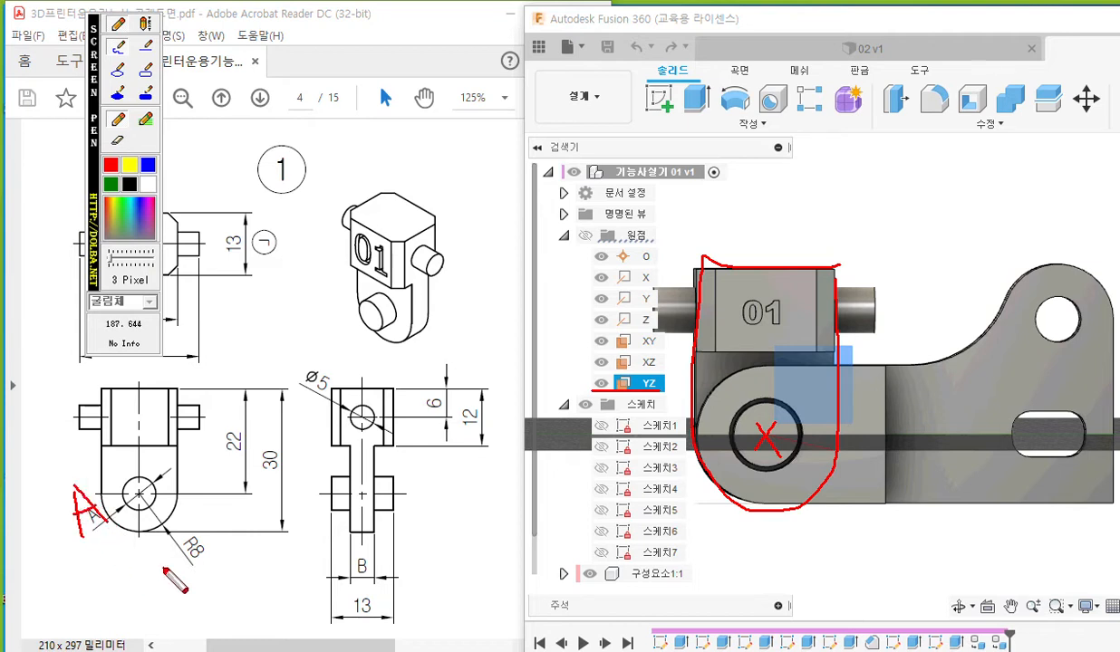
drag(93, 210, 15, 203)
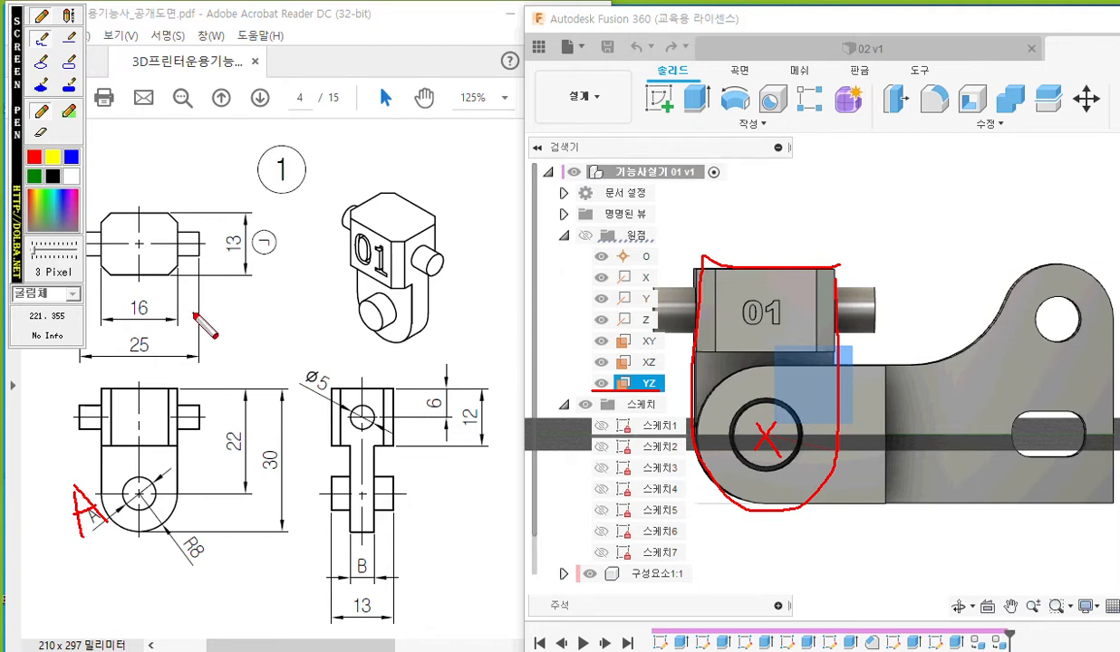
drag(350, 534, 347, 585)
mouse_move(372, 533)
mouse_down()
mouse_move(372, 585)
mouse_move(360, 587)
mouse_move(361, 567)
mouse_move(358, 586)
mouse_up()
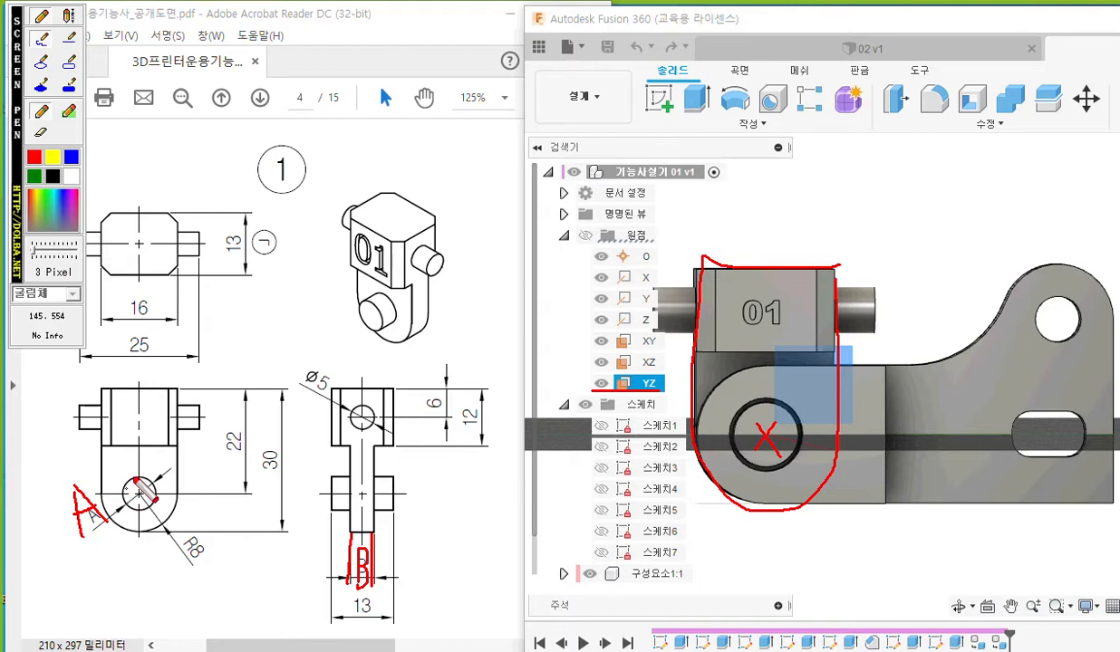
key(Escape)
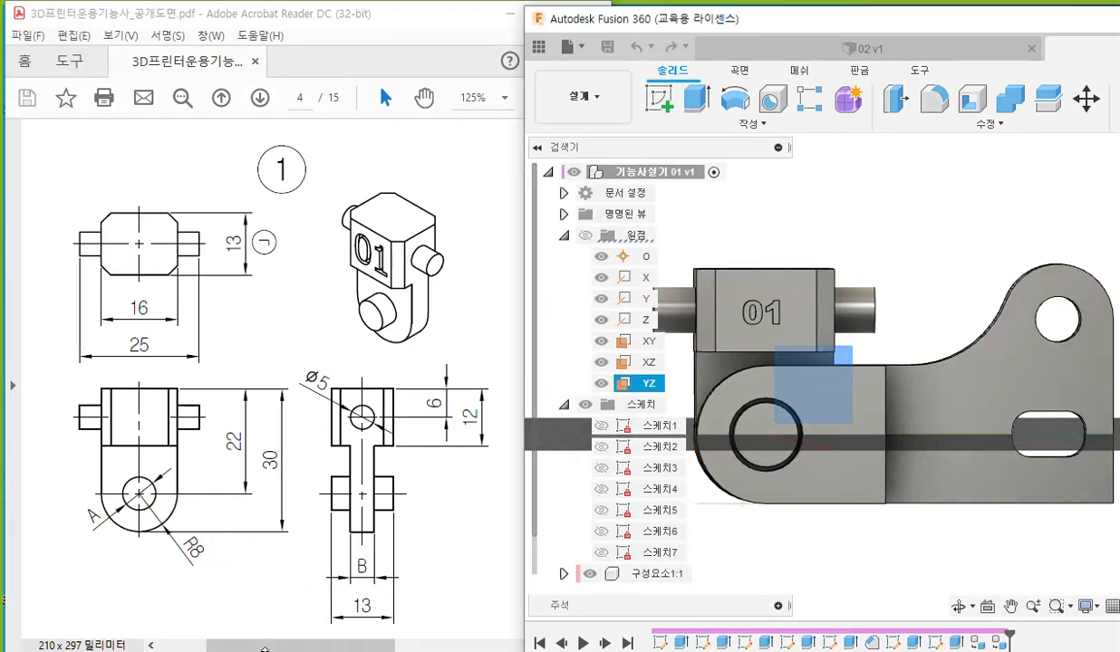
- Bring part 2's views into view in the PDF drawing, circle its round hole in red, and write ø8 over its dimension
mouse_move(270, 646)
mouse_down()
mouse_move(398, 647)
mouse_move(242, 646)
mouse_up()
scroll(264, 511, down, 10)
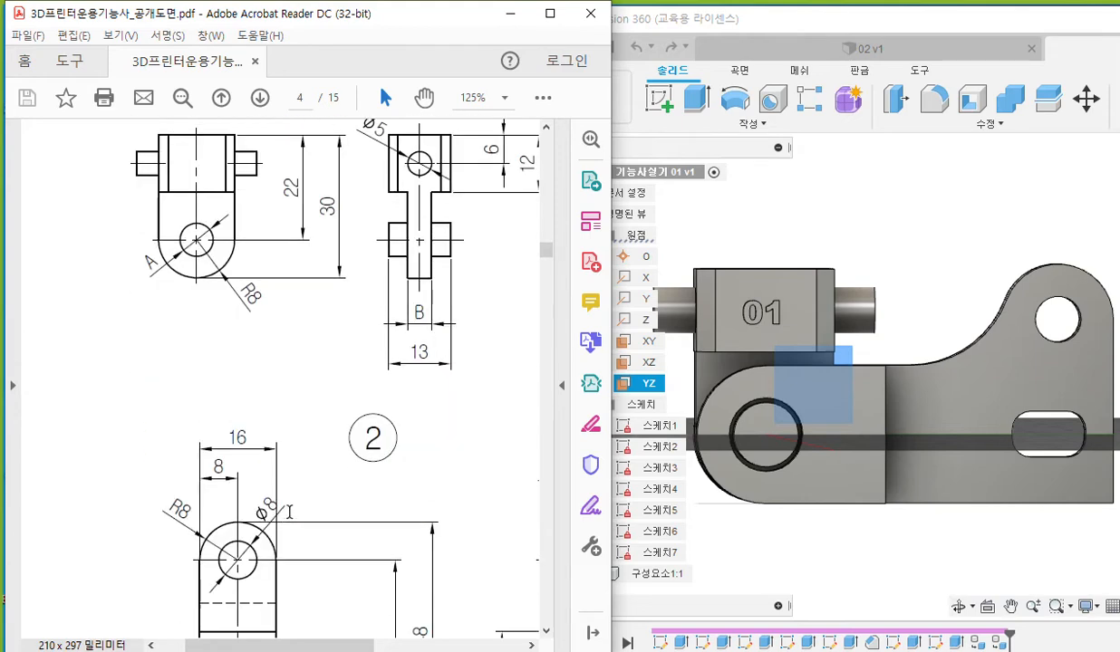
scroll(290, 503, up, 3)
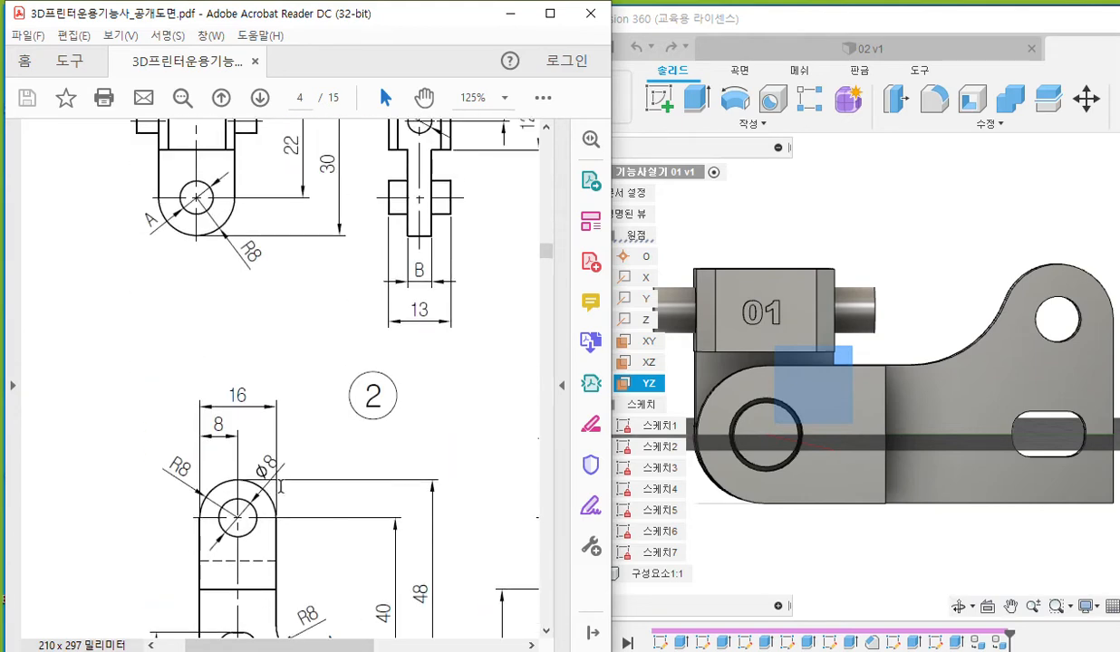
key(F12)
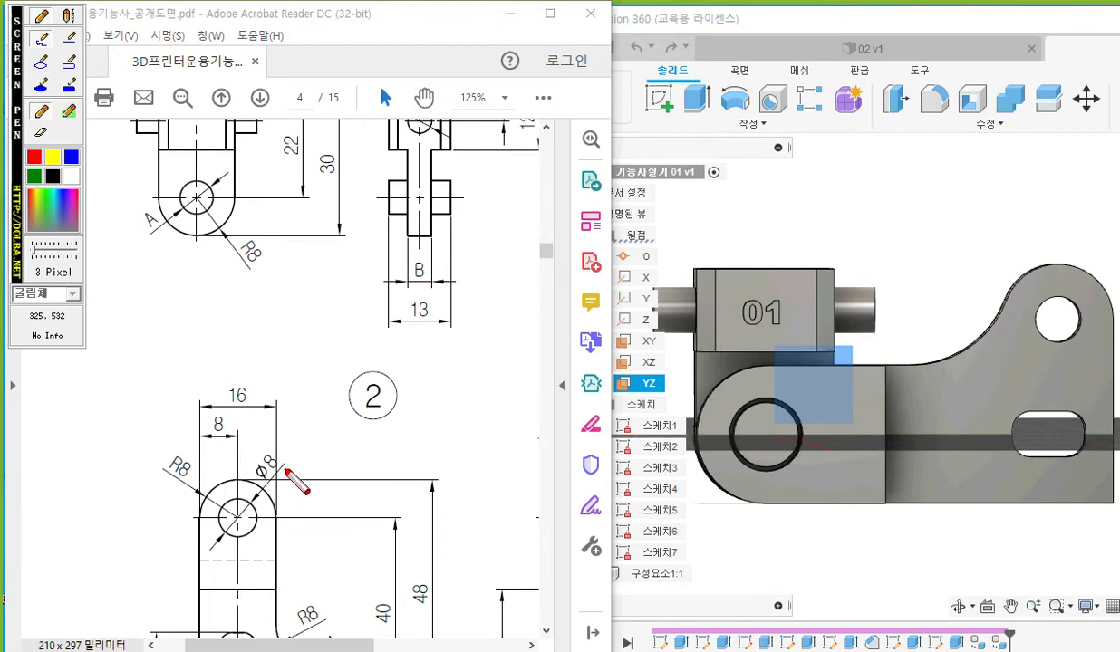
mouse_move(246, 499)
mouse_down()
mouse_move(218, 514)
mouse_move(238, 541)
mouse_move(262, 516)
mouse_move(247, 498)
mouse_up()
mouse_move(271, 457)
mouse_down()
mouse_move(288, 436)
mouse_move(297, 462)
mouse_move(279, 487)
mouse_move(258, 457)
mouse_move(264, 438)
mouse_move(279, 497)
mouse_up()
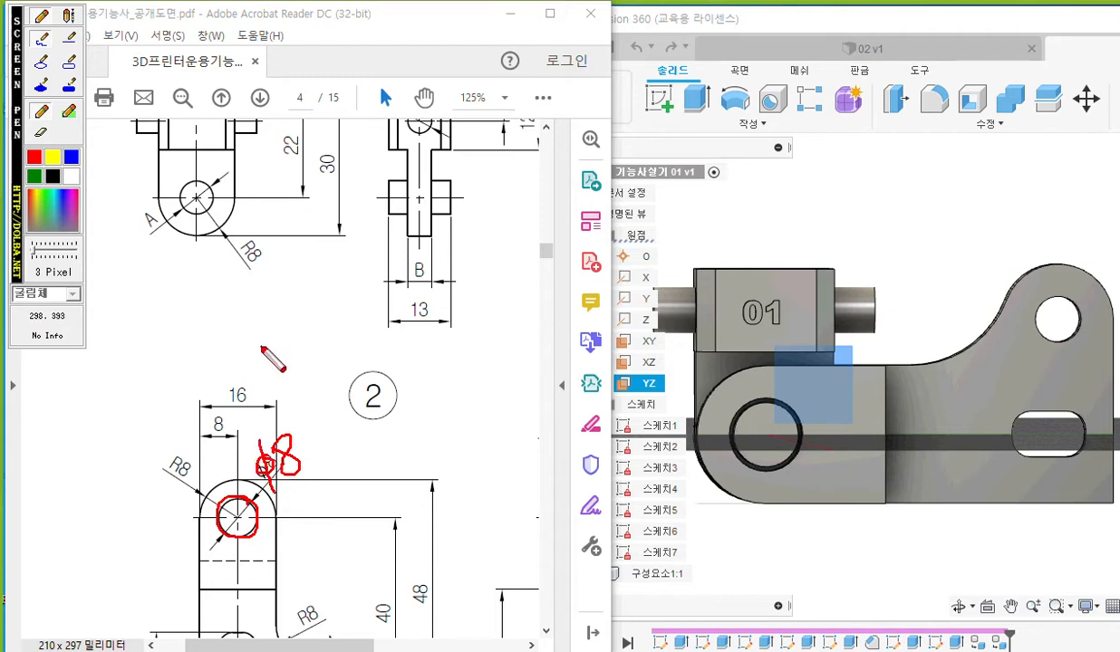
- Circle part 1's round pin in red, write A=ø7 beside it, and clear the marks
mouse_move(206, 182)
mouse_down()
mouse_move(185, 186)
mouse_move(188, 211)
mouse_move(211, 205)
mouse_move(208, 183)
mouse_up()
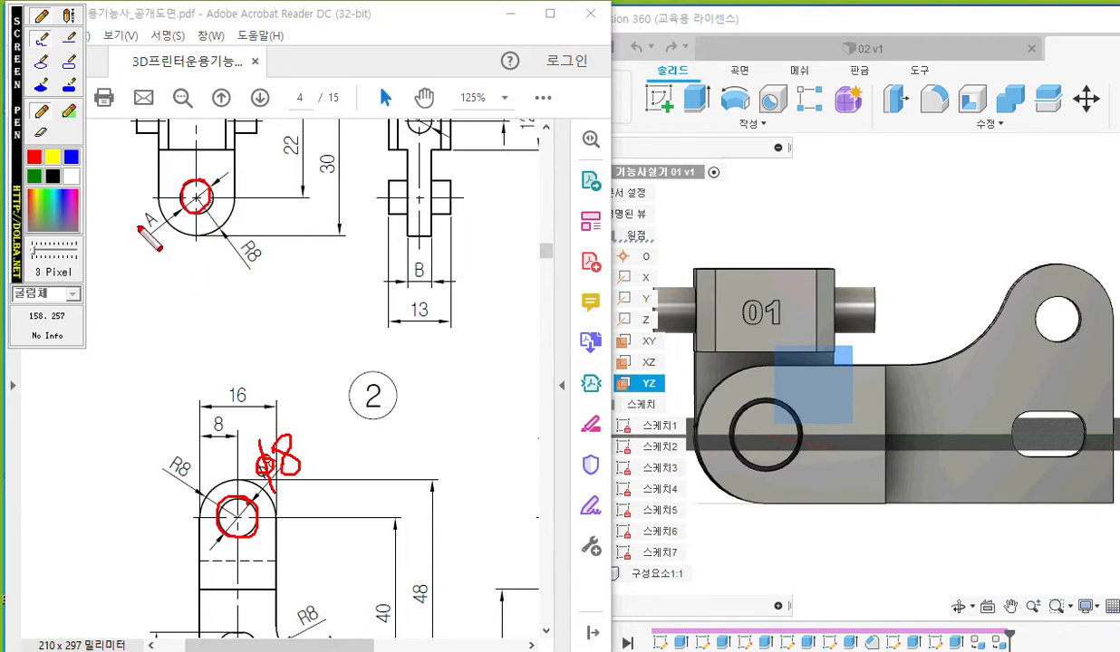
mouse_move(115, 235)
mouse_down()
mouse_move(123, 276)
mouse_move(124, 261)
mouse_move(147, 257)
mouse_move(147, 268)
mouse_up()
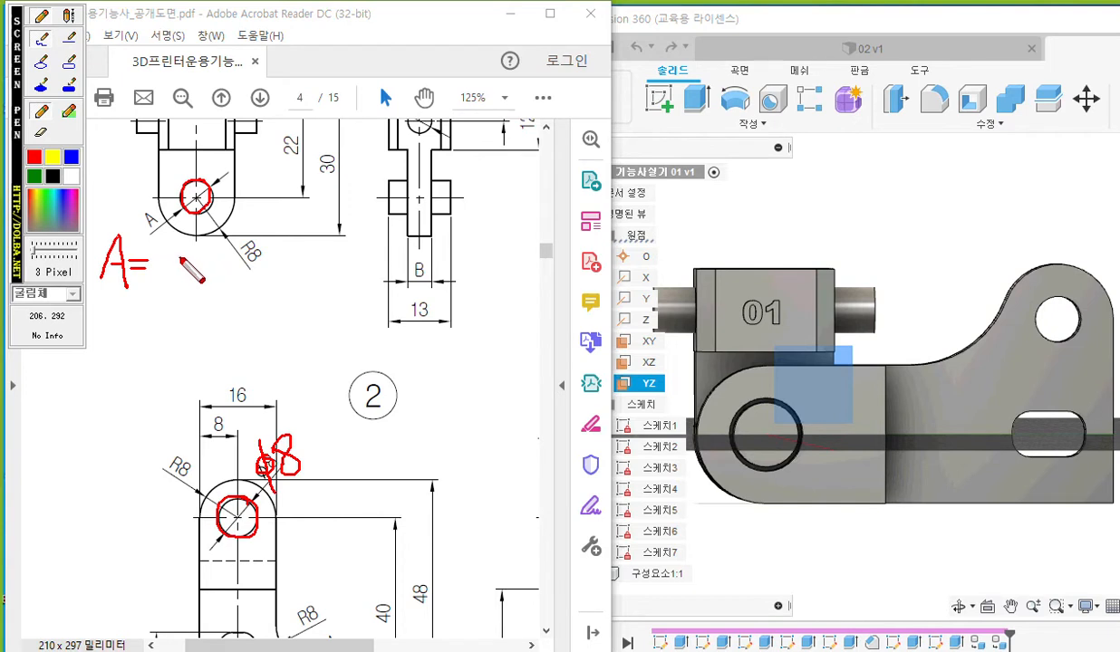
mouse_move(175, 252)
mouse_down()
mouse_move(163, 259)
mouse_move(181, 255)
mouse_move(178, 241)
mouse_move(167, 288)
mouse_move(211, 245)
mouse_move(192, 286)
mouse_up()
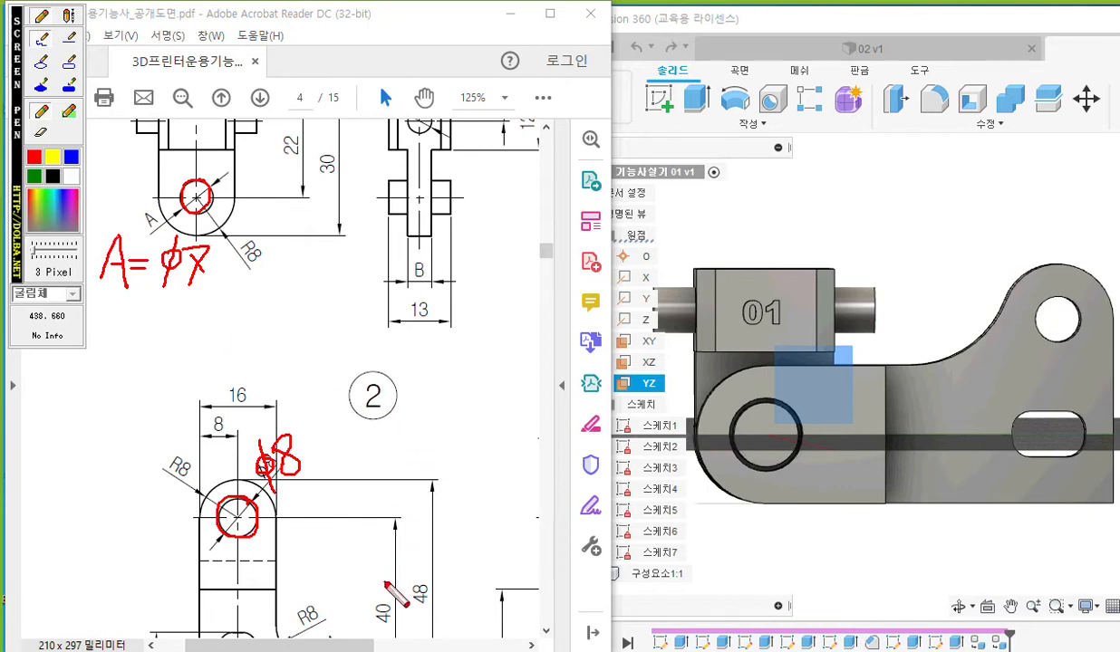
key(Escape)
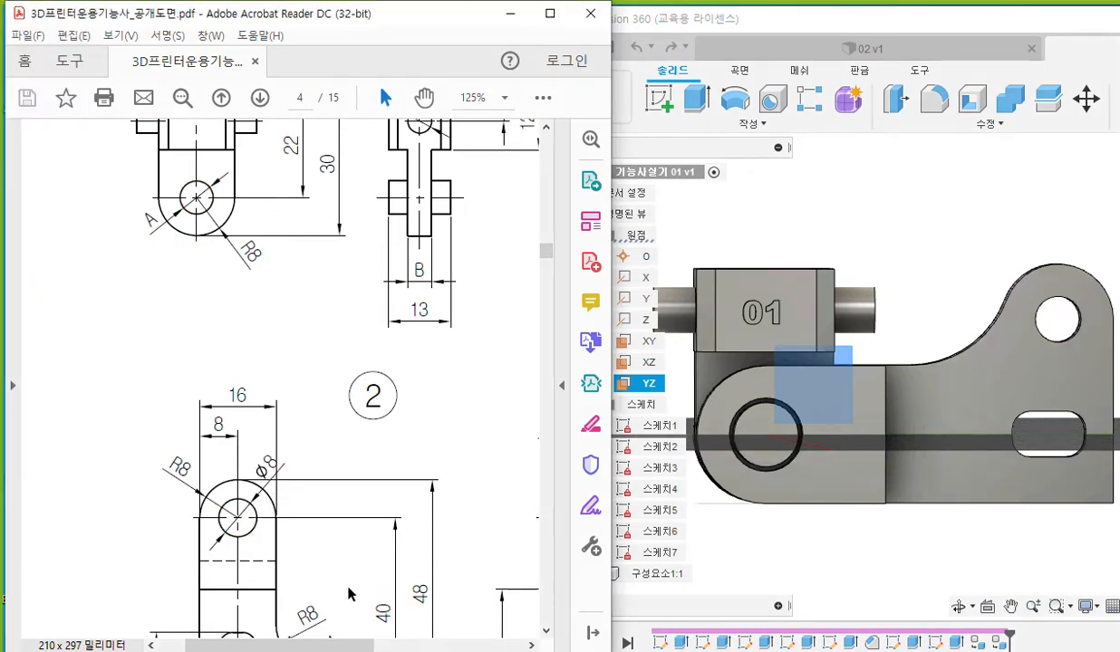
- Bring part 2's side view into view, move the pen palette off the drawing, and write A=ø7 in red beneath part 1
mouse_move(243, 644)
mouse_down()
mouse_move(299, 644)
mouse_move(279, 643)
mouse_up()
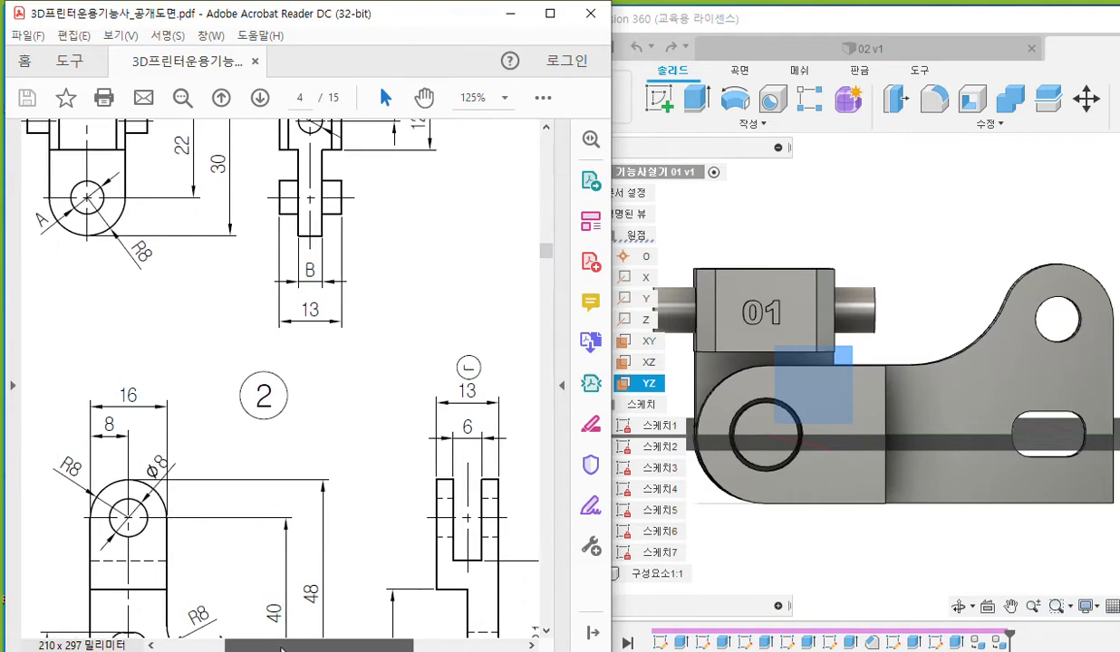
key(F12)
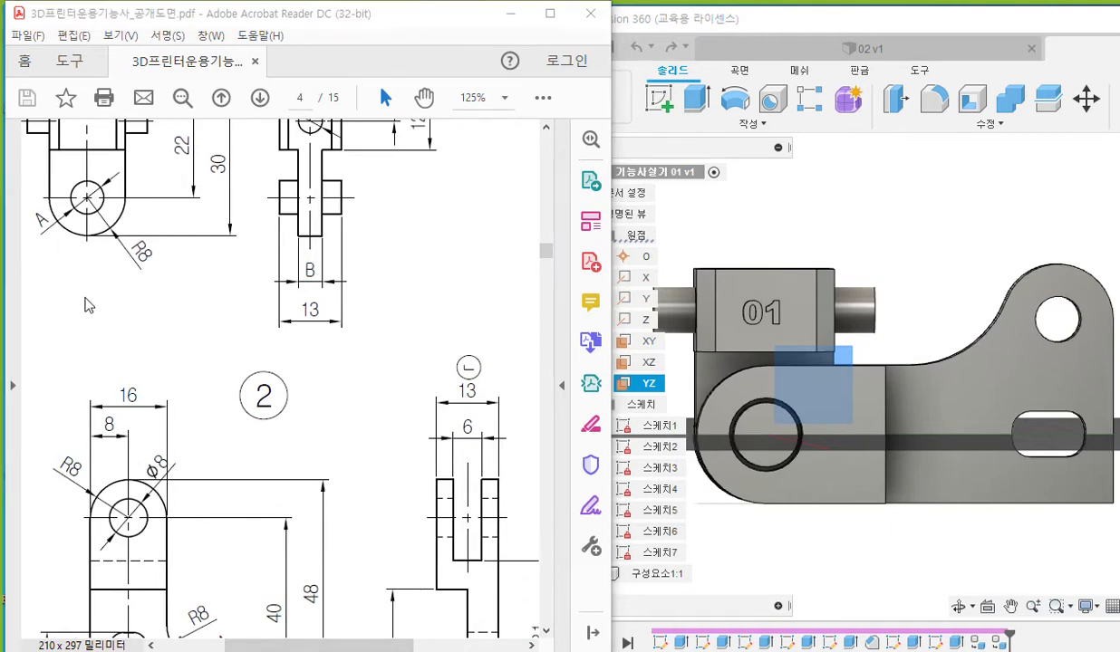
drag(17, 233, 1048, 240)
mouse_move(38, 233)
mouse_down()
mouse_move(20, 276)
mouse_move(40, 234)
mouse_move(51, 277)
mouse_move(51, 259)
mouse_move(73, 273)
mouse_move(102, 260)
mouse_move(82, 310)
mouse_up()
mouse_move(109, 256)
mouse_down()
mouse_move(134, 257)
mouse_move(114, 303)
mouse_up()
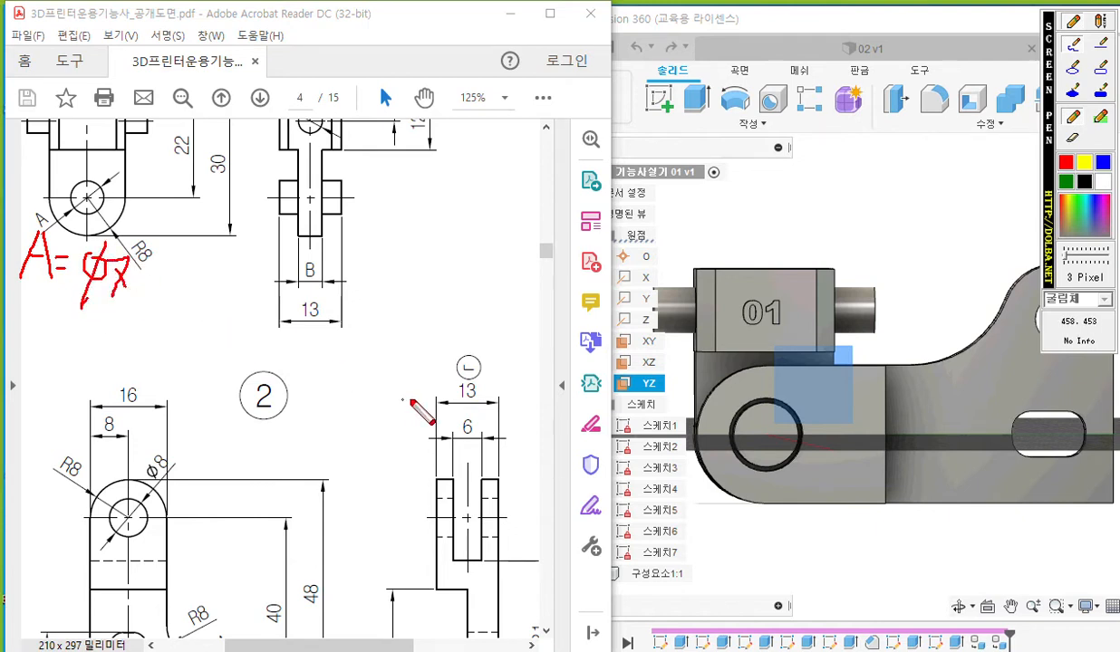
- Trace the slot in part 2's side view in red and write 6 over its width dimension
drag(450, 473, 452, 557)
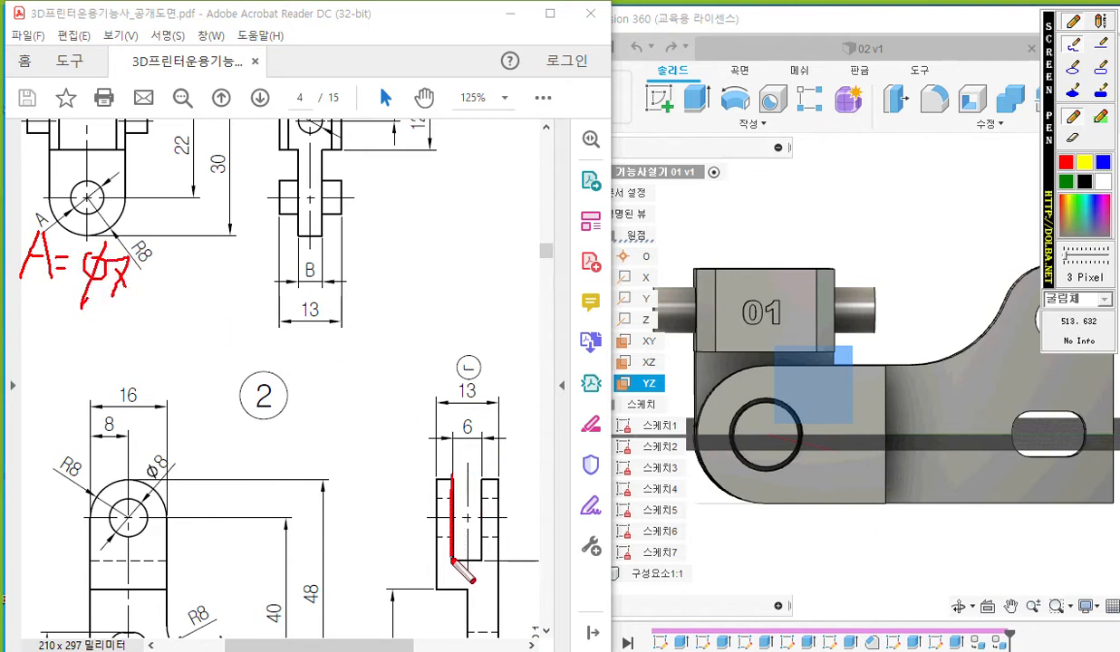
drag(482, 478, 484, 563)
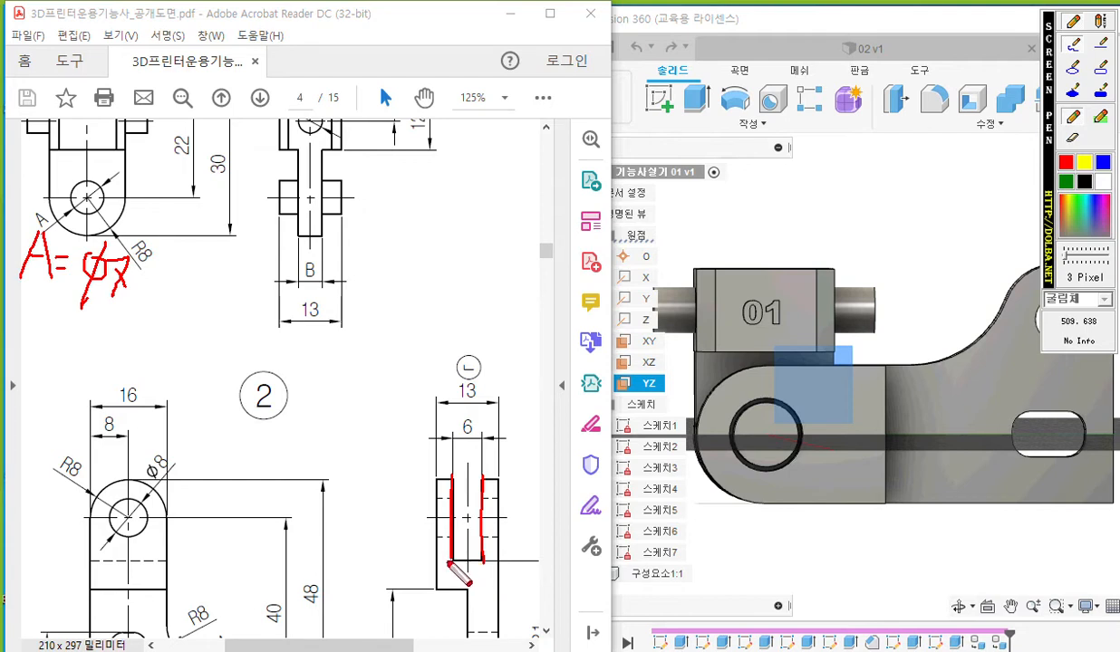
drag(452, 561, 483, 559)
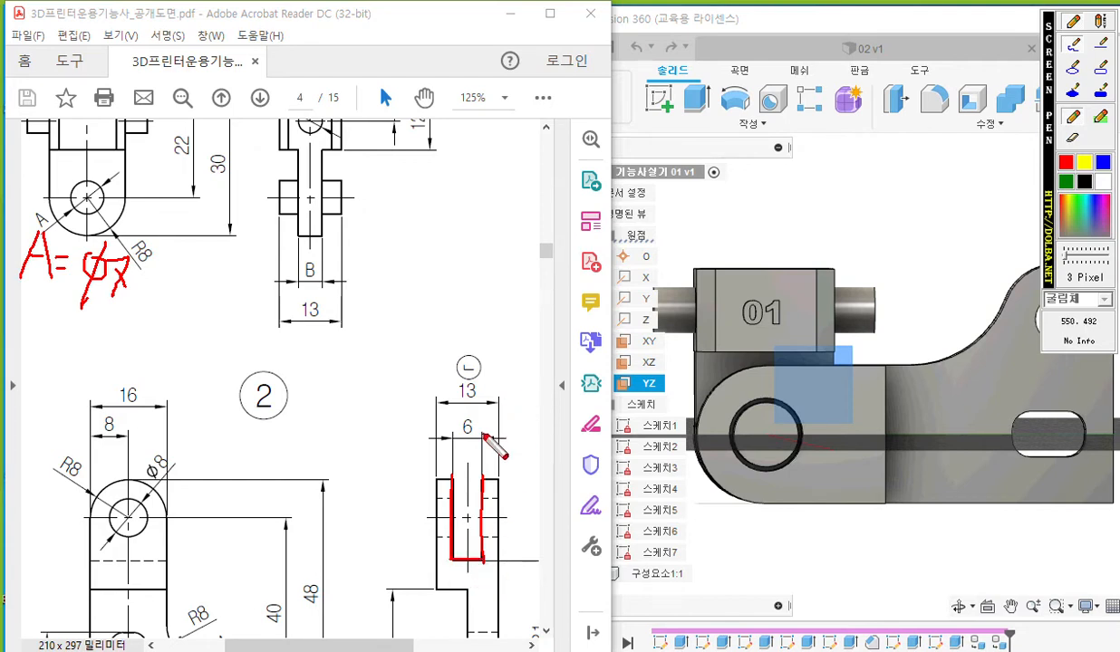
mouse_move(472, 412)
mouse_down()
mouse_move(463, 435)
mouse_move(474, 430)
mouse_move(464, 424)
mouse_up()
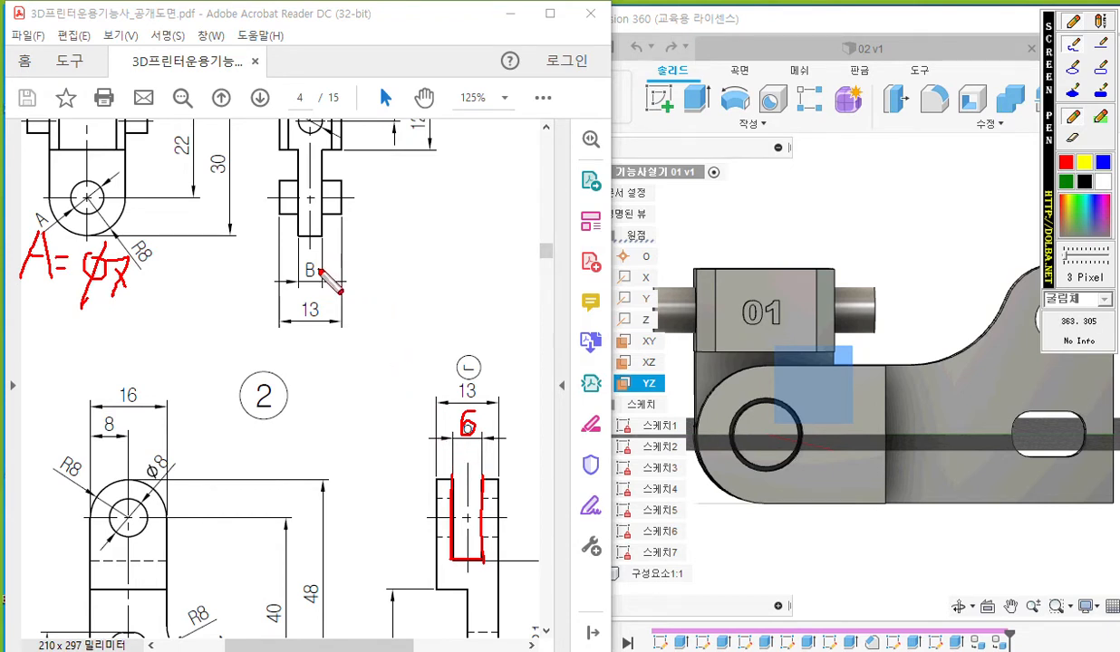
- Sketch part 1's tongue inside the slot in blue with a 0.5 gap, write B=5 over the width dimension, and clear the marks
click(1102, 163)
mouse_move(458, 455)
mouse_down()
mouse_move(459, 534)
mouse_move(472, 534)
mouse_move(473, 465)
mouse_up()
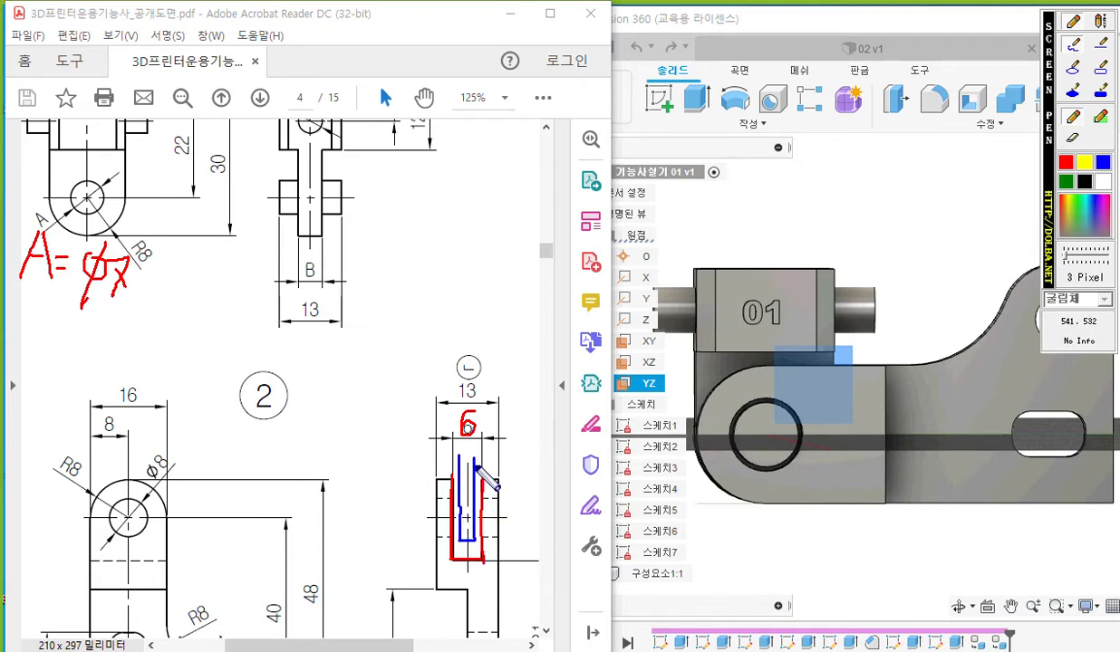
mouse_move(472, 465)
mouse_down()
mouse_move(497, 450)
mouse_move(527, 454)
mouse_up()
mouse_move(309, 255)
mouse_down()
mouse_move(305, 287)
mouse_move(329, 276)
mouse_move(308, 290)
mouse_move(358, 258)
mouse_move(367, 288)
mouse_move(404, 254)
mouse_up()
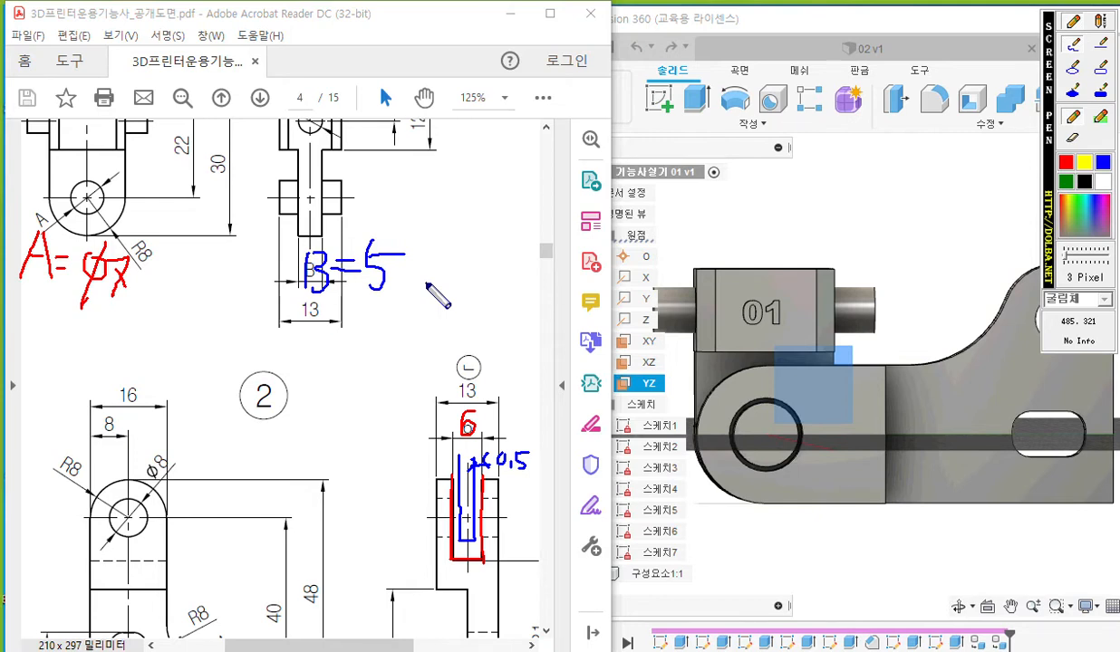
key(Escape)
- Switch to Fusion 360, measure the inner face of part 2's round hole, and place the measurement dialog beside the hole
click(802, 234)
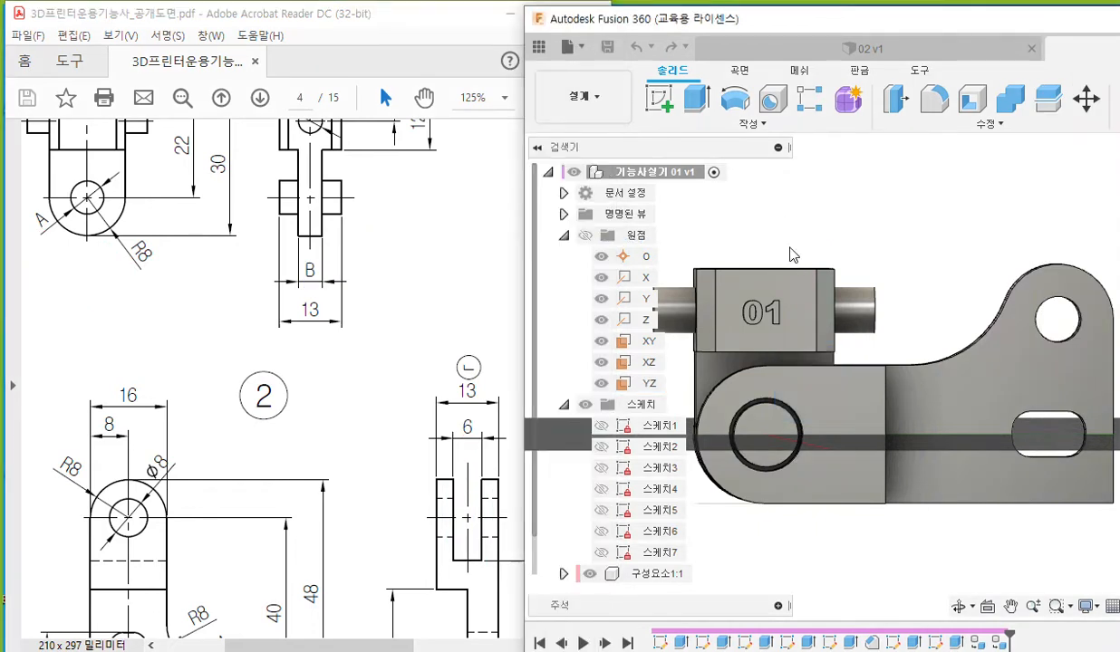
middle_drag(810, 373, 846, 362)
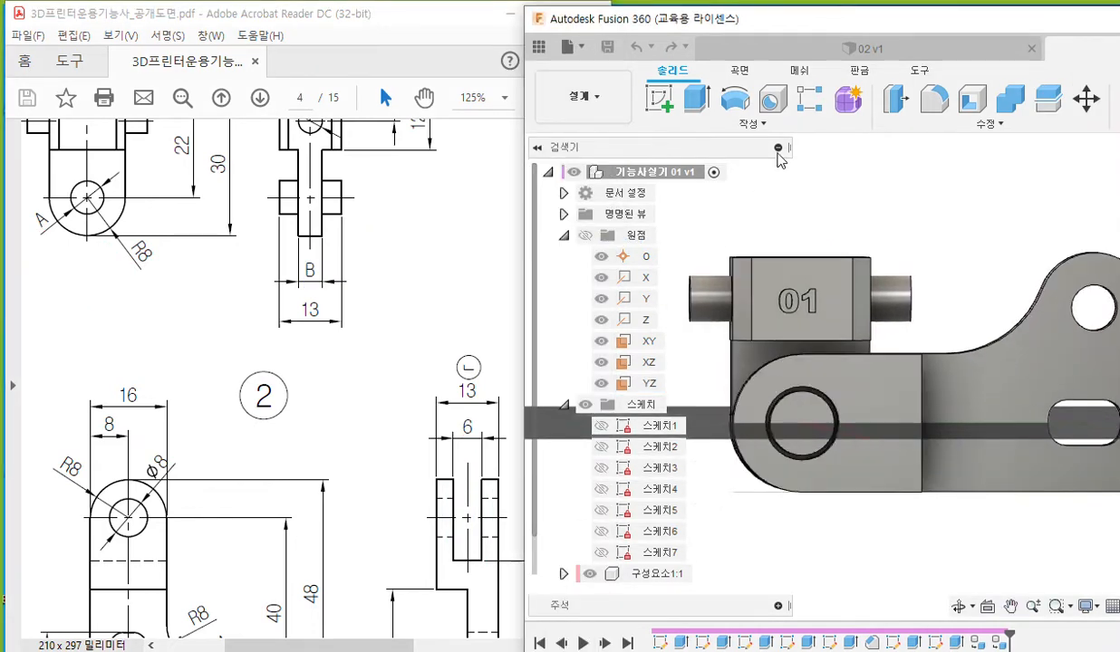
click(919, 71)
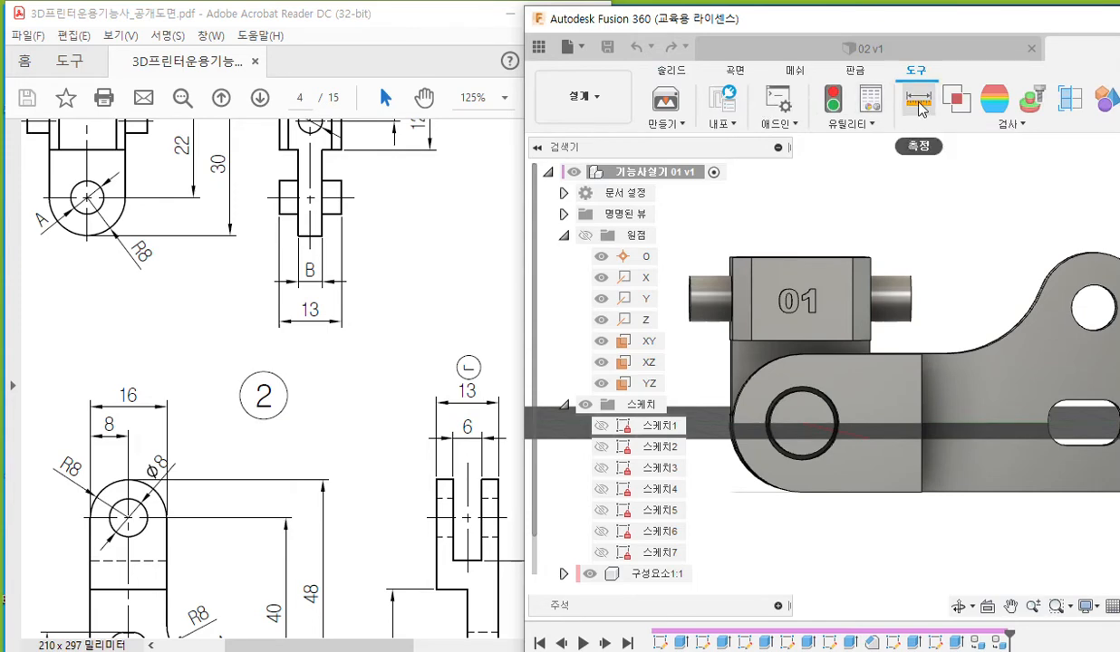
click(914, 100)
shift+middle_drag(846, 445, 877, 478)
scroll(841, 482, up, 3)
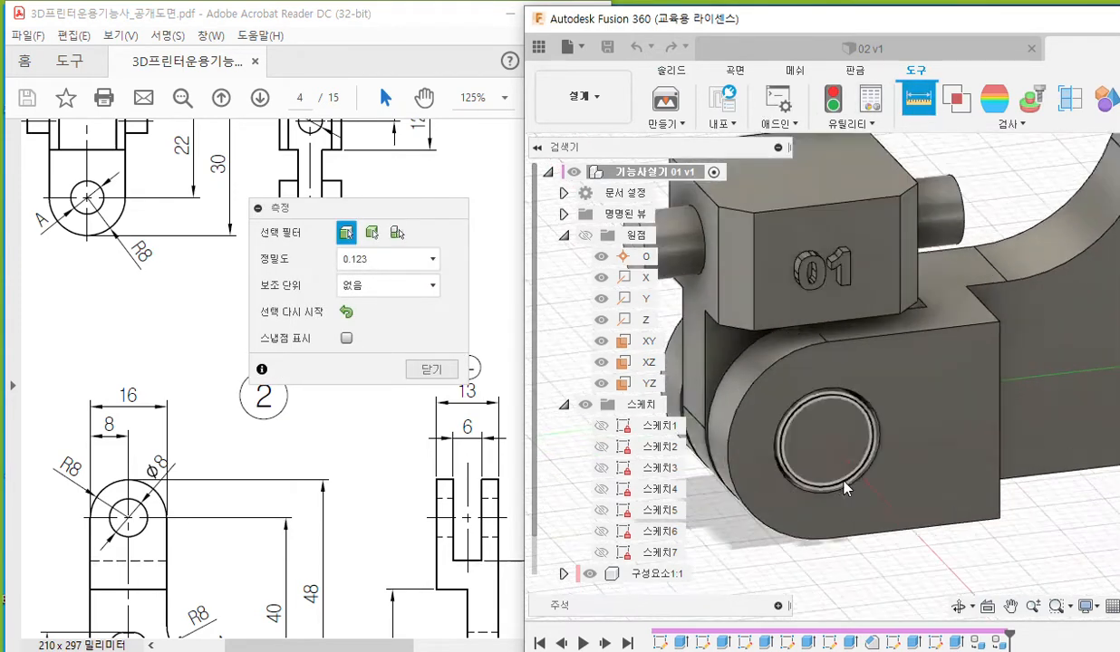
scroll(844, 482, up, 2)
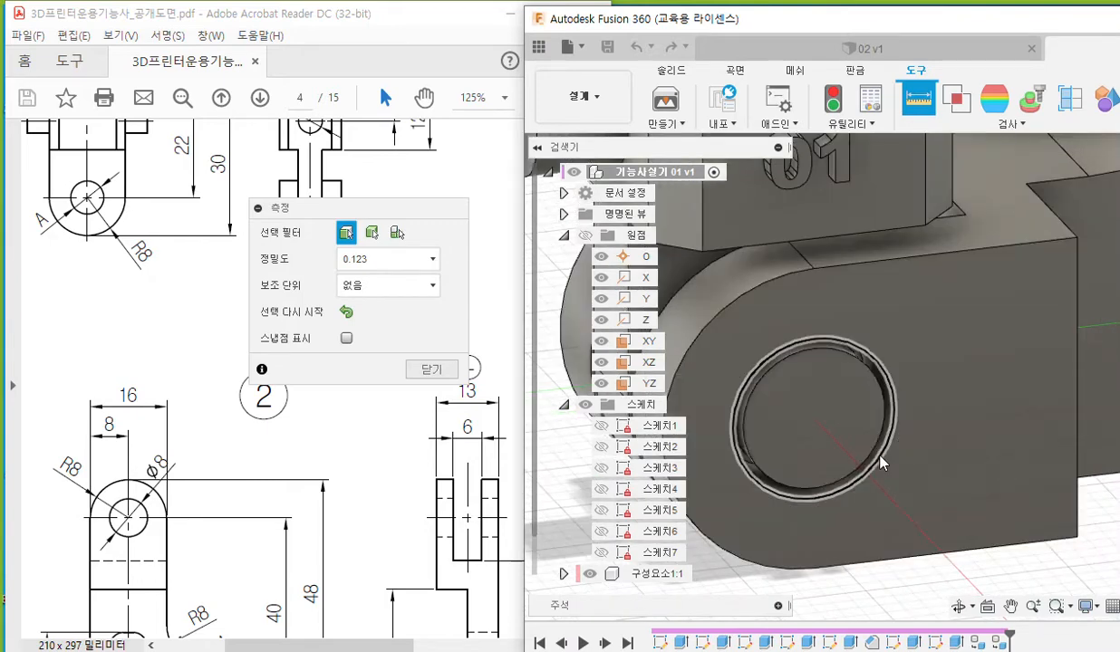
scroll(880, 458, up, 4)
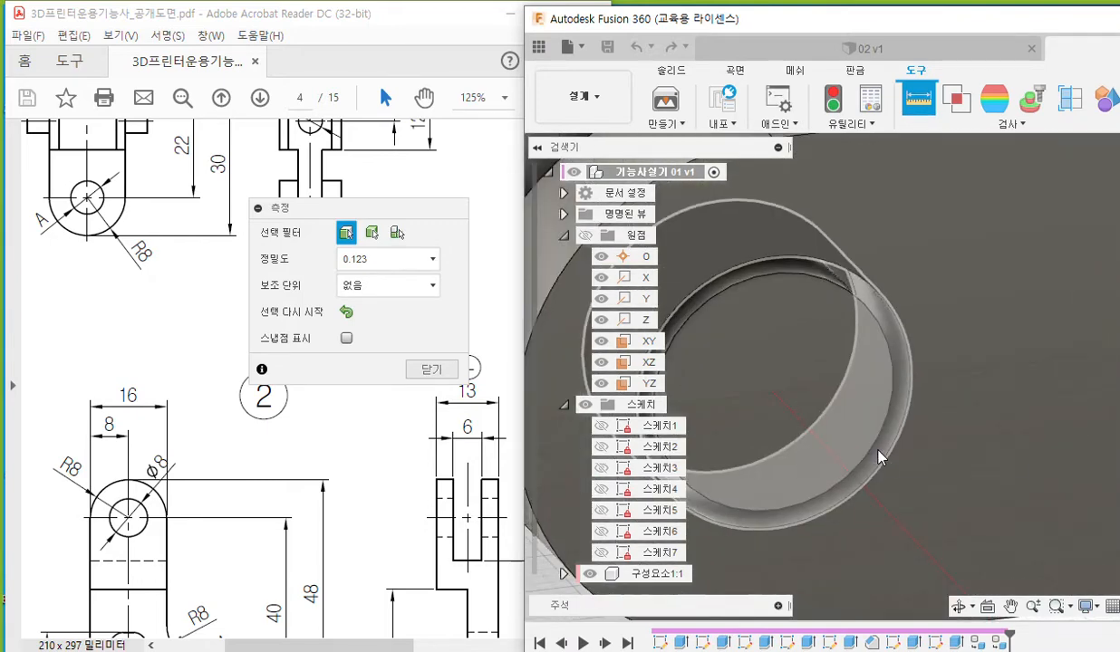
click(879, 457)
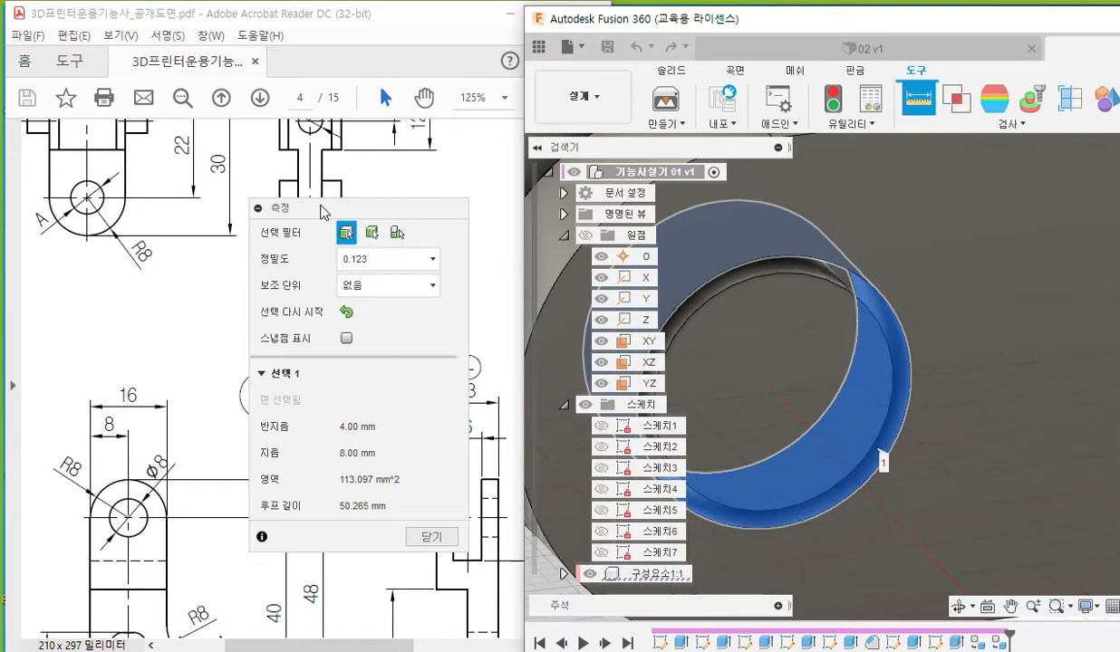
drag(321, 211, 903, 145)
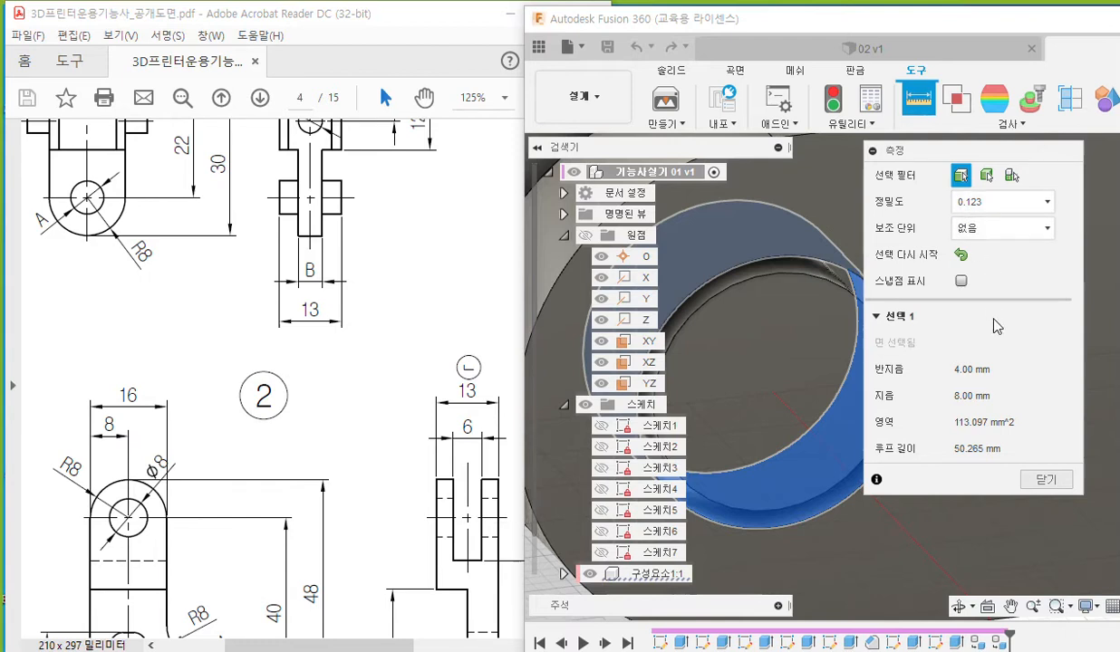
- Measure the pin's cylindrical face against the hole face, measure the pin face alone, and clear the selection
click(755, 255)
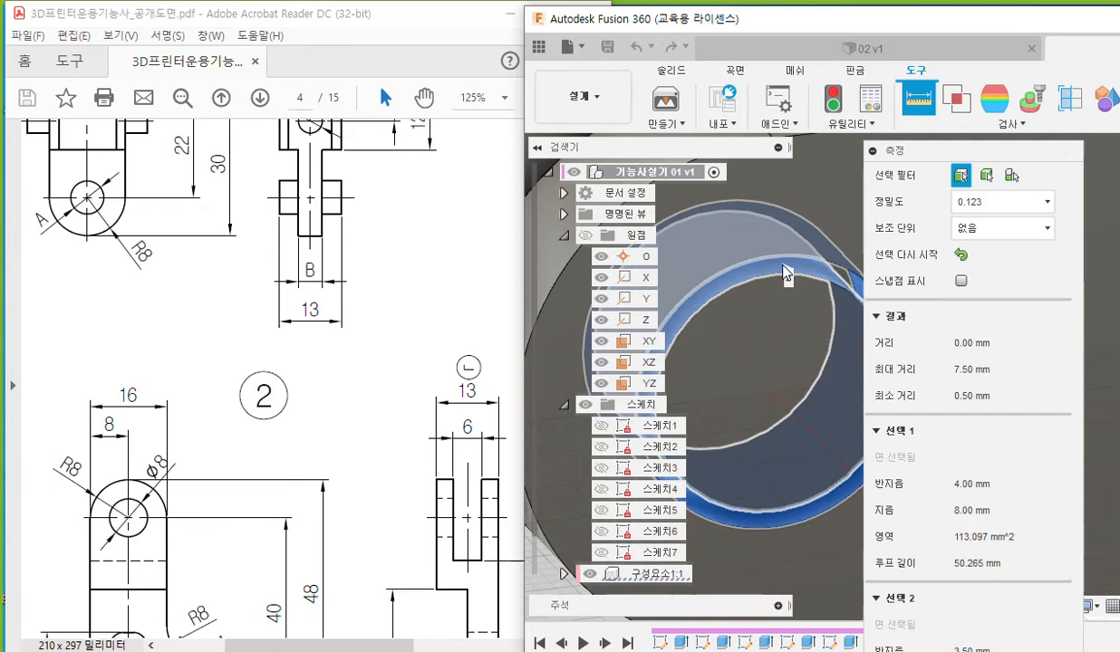
scroll(770, 359, down, 2)
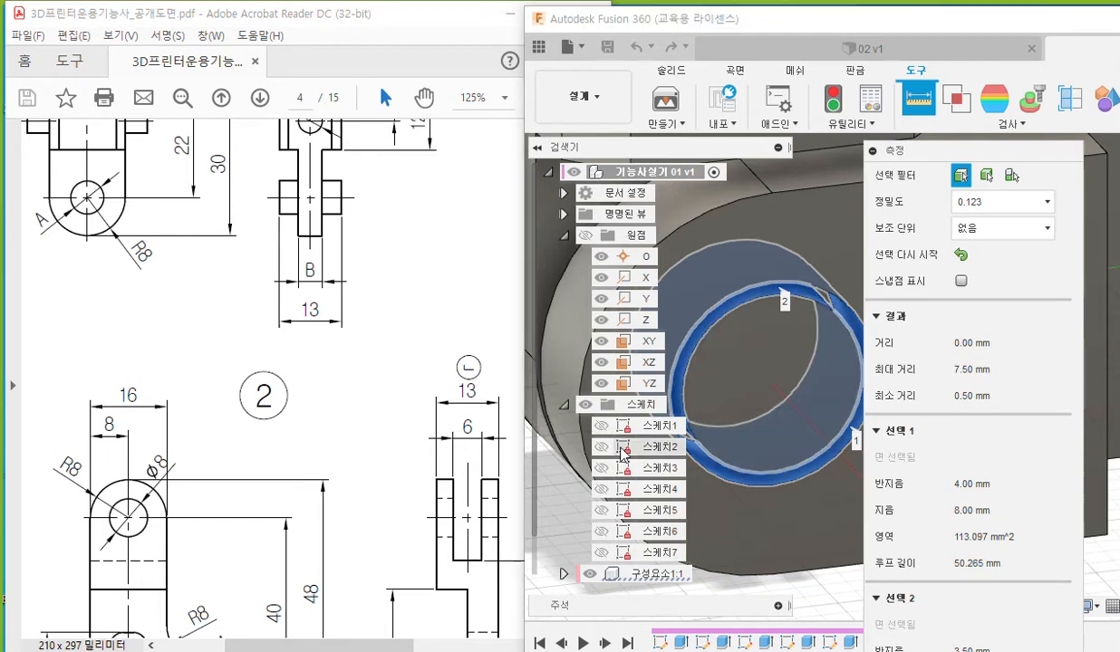
click(561, 513)
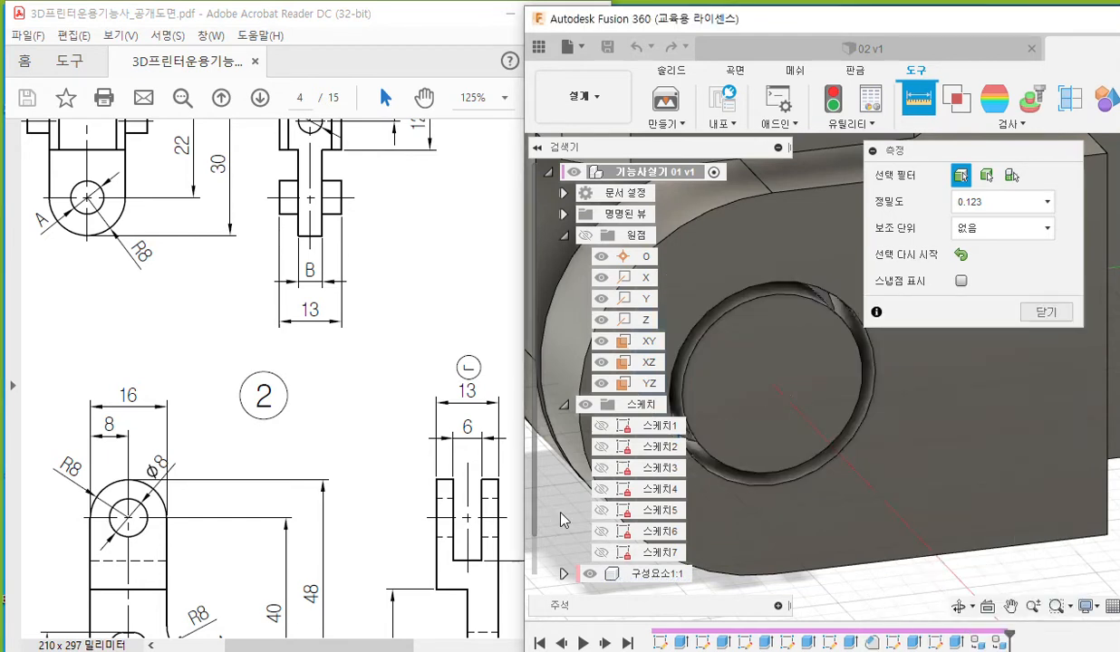
click(781, 296)
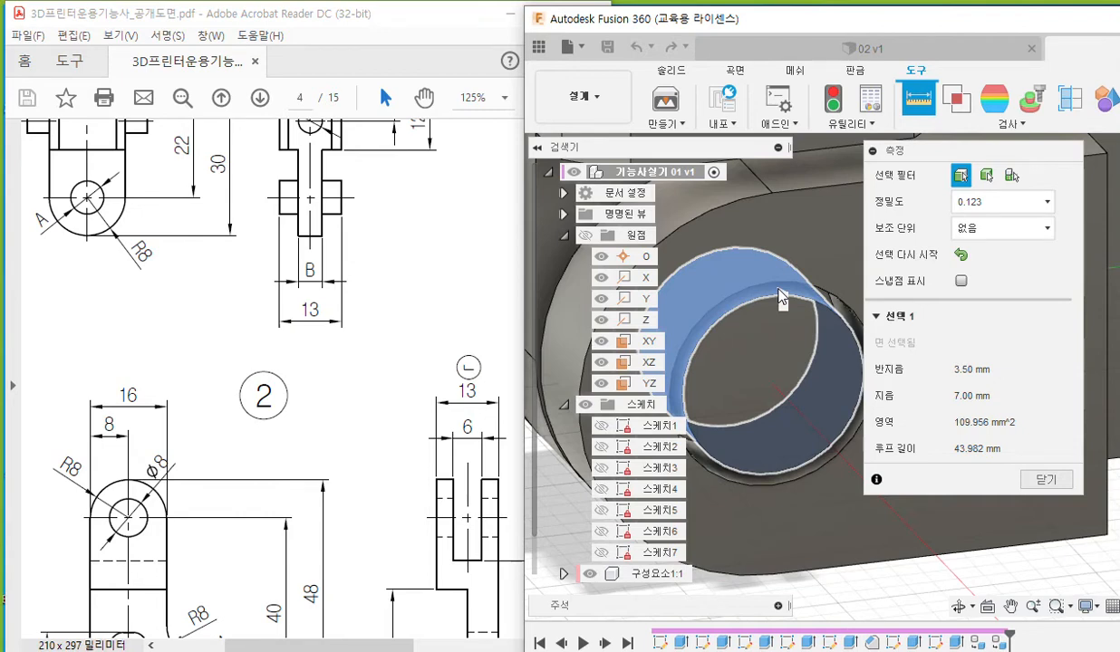
click(899, 604)
- Measure the distance between the two facing inner side faces of part 2's slot, and clear the selection
shift+middle_drag(896, 602, 823, 566)
scroll(822, 558, down, 5)
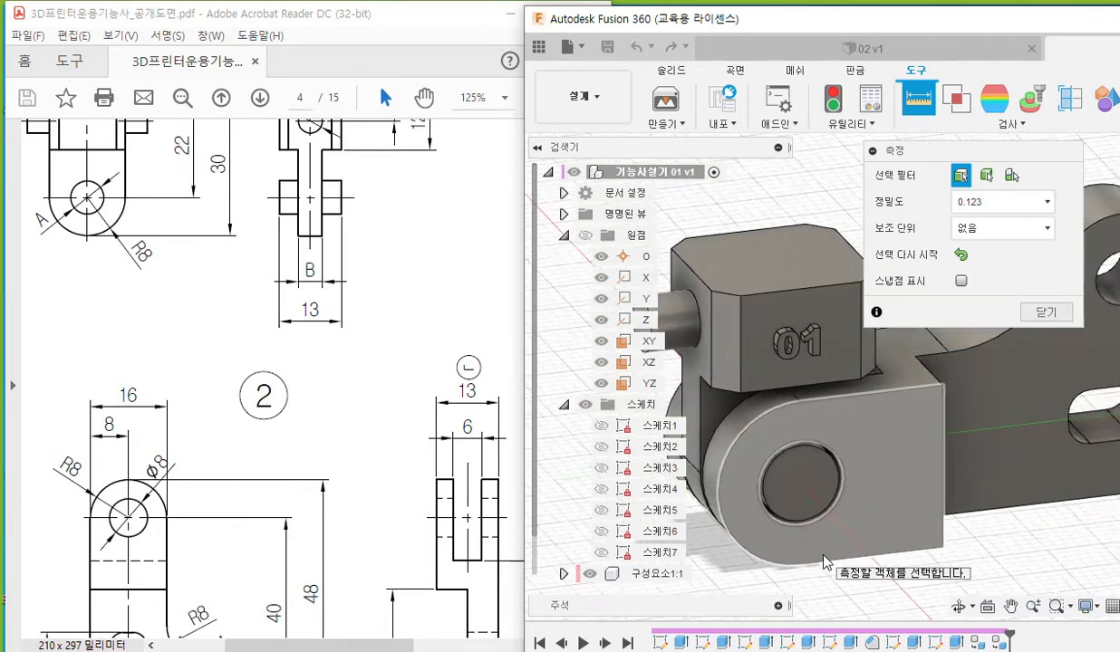
middle_drag(776, 529, 818, 460)
scroll(820, 460, up, 8)
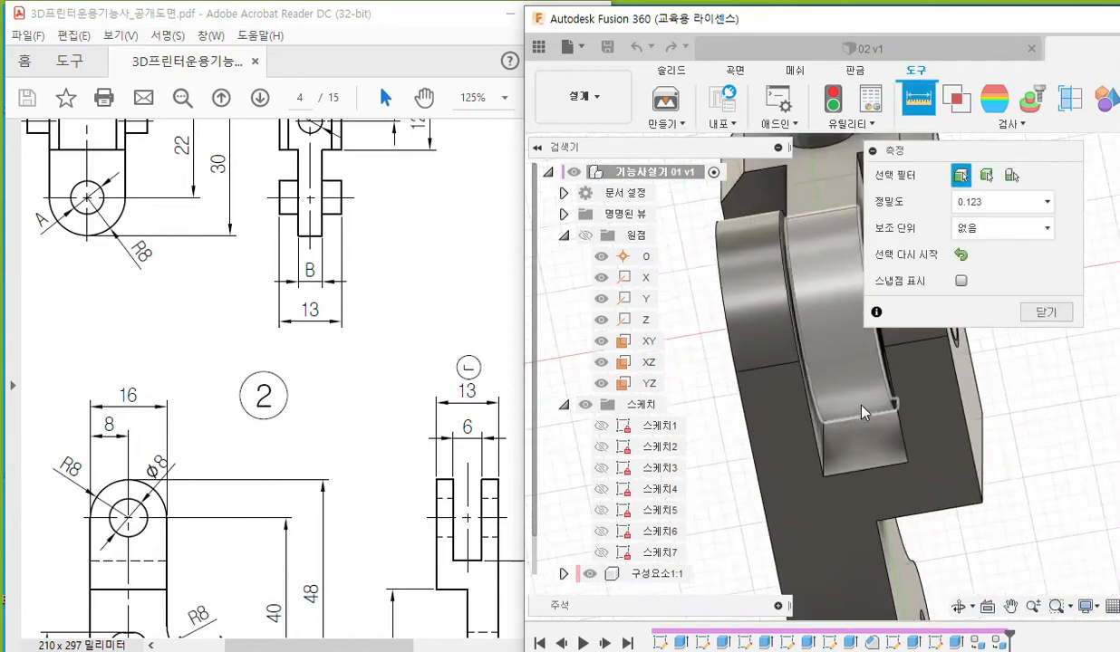
middle_drag(821, 462, 816, 467)
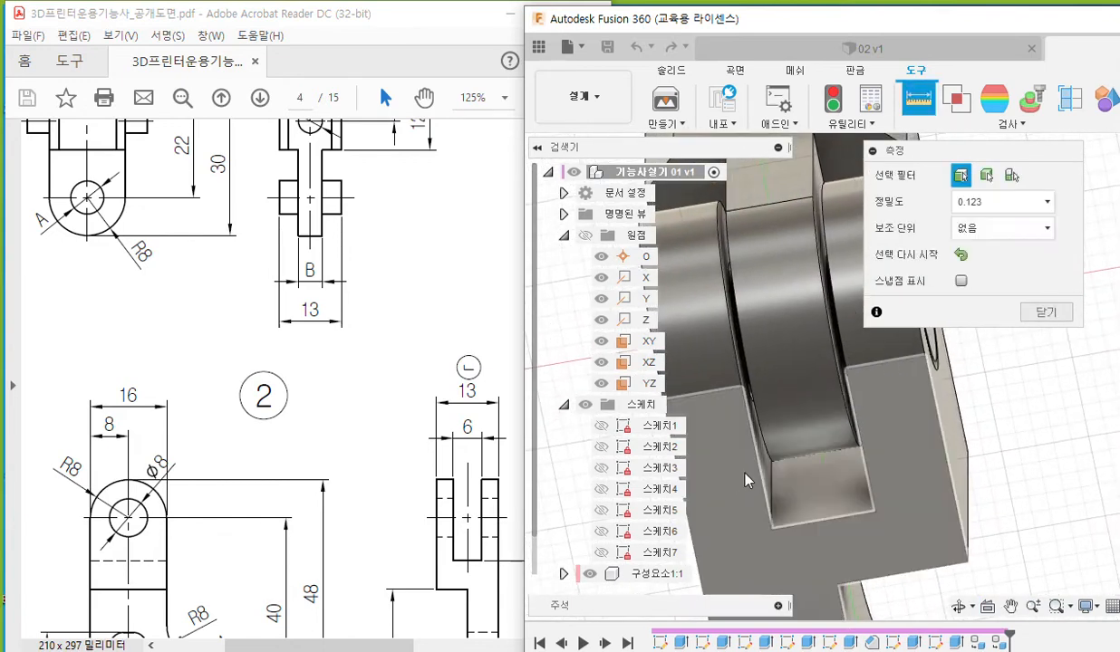
click(767, 467)
shift+middle_drag(812, 457, 772, 485)
click(835, 481)
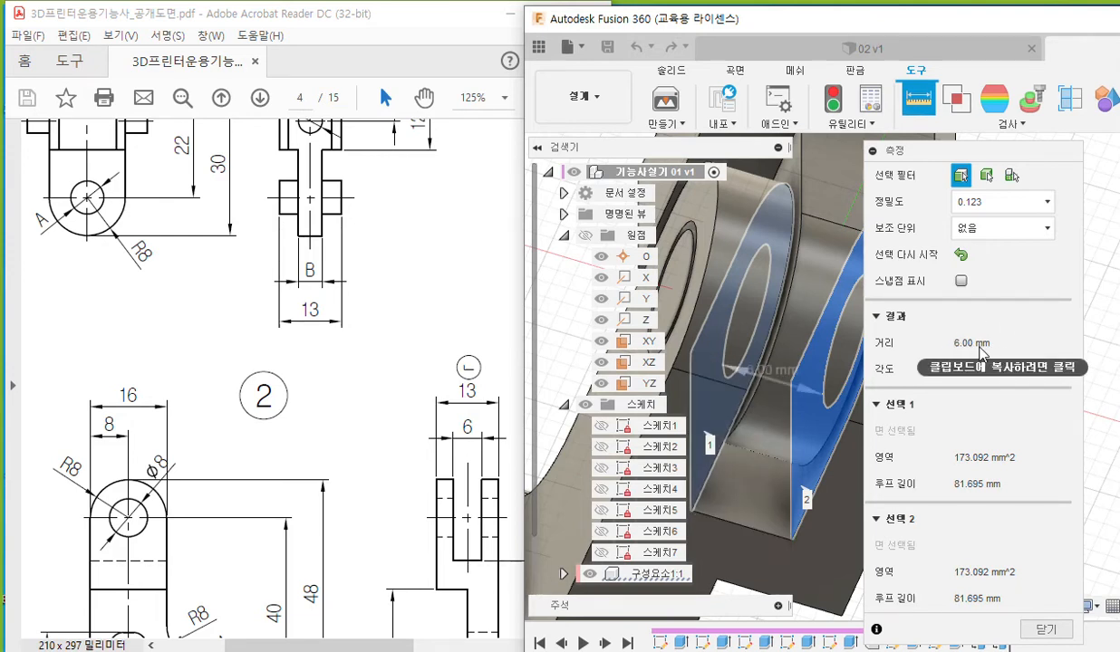
scroll(726, 379, down, 4)
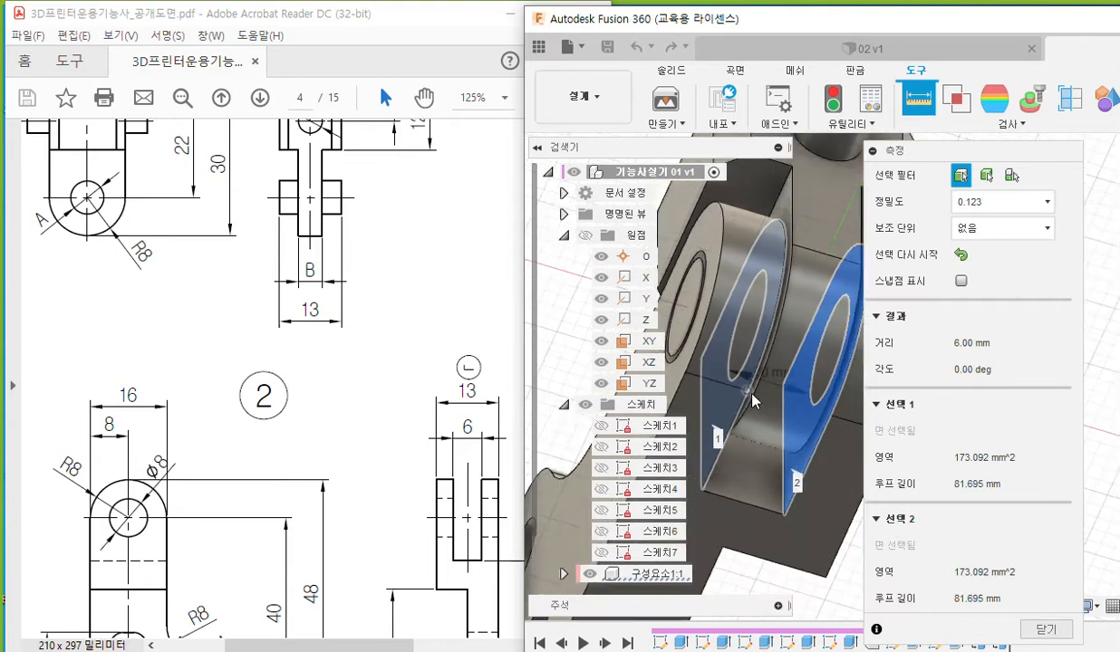
click(830, 555)
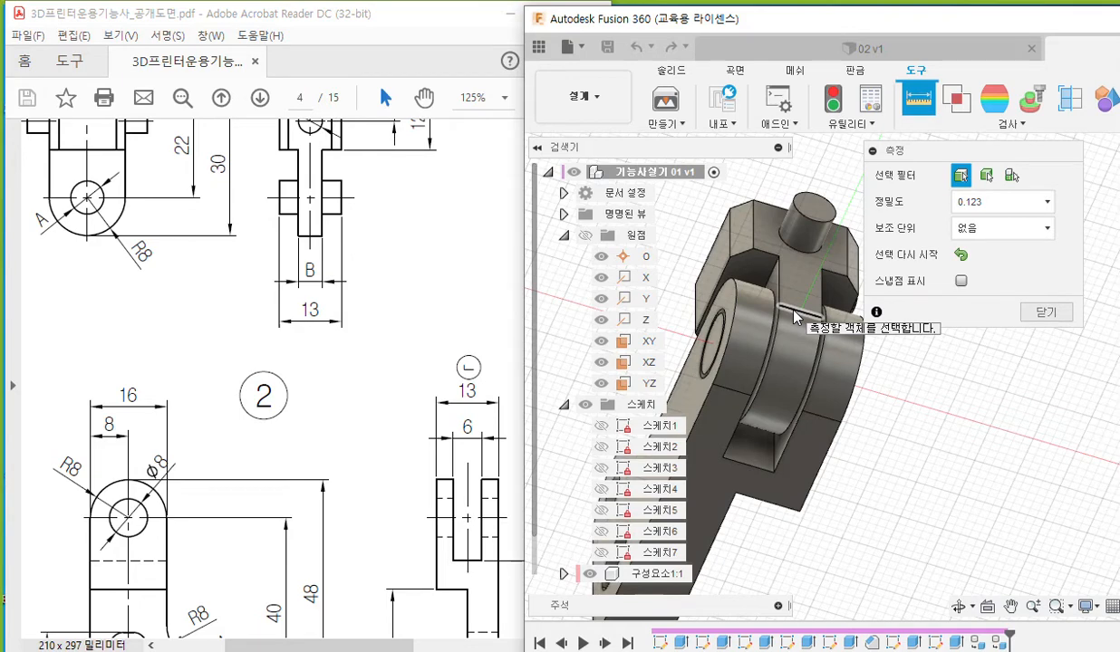
- Measure the length of the edge across part 1's tongue between the fork arms, and close the measurement
click(794, 311)
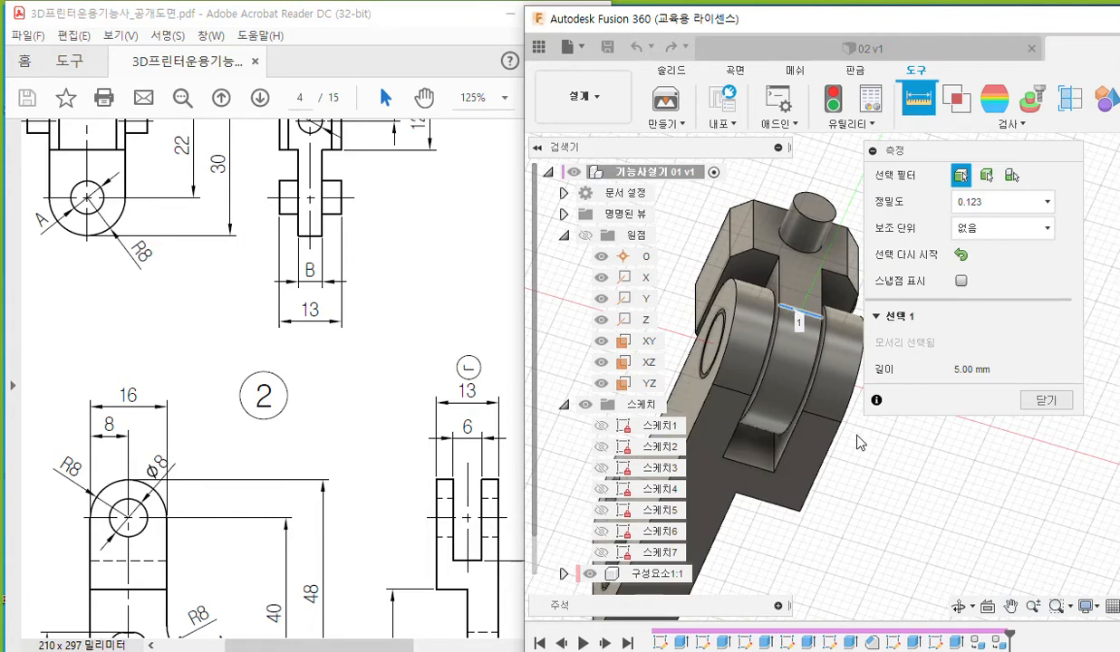
click(926, 533)
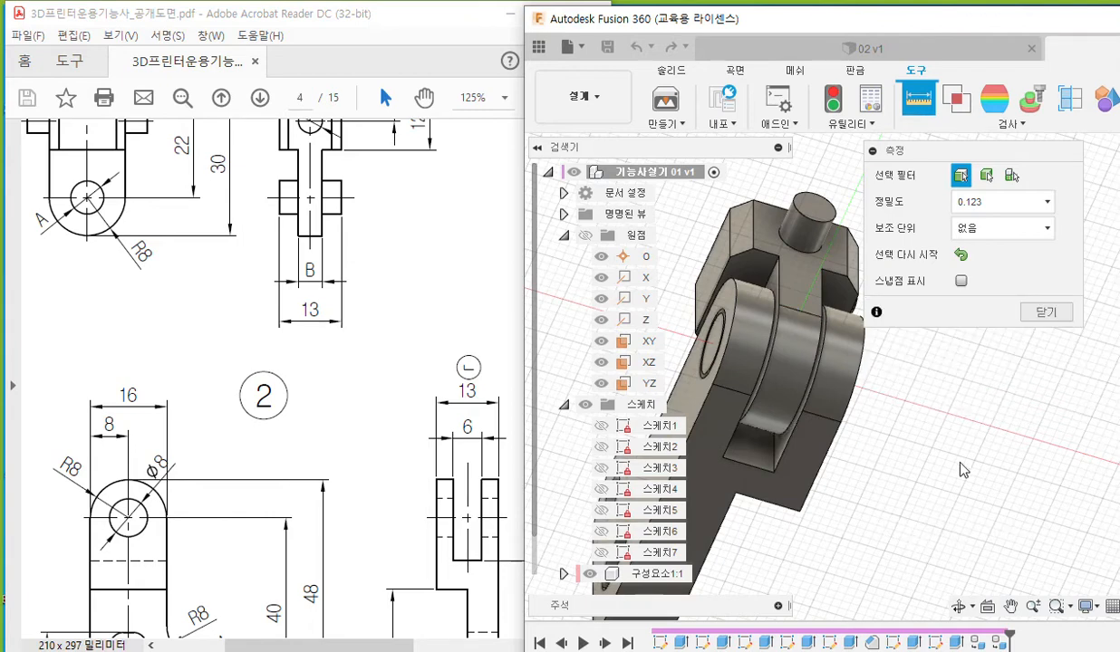
click(1044, 312)
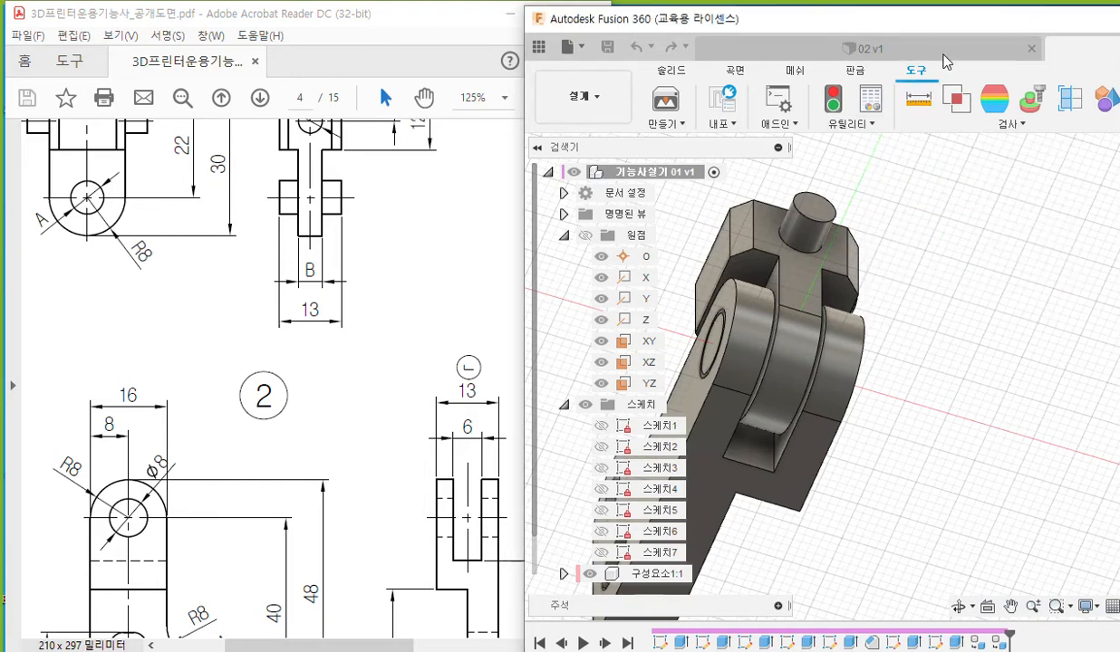
- Close the open documents 02 v1 and 기능사실기 01 v1, leaving an empty untitled design
click(1030, 49)
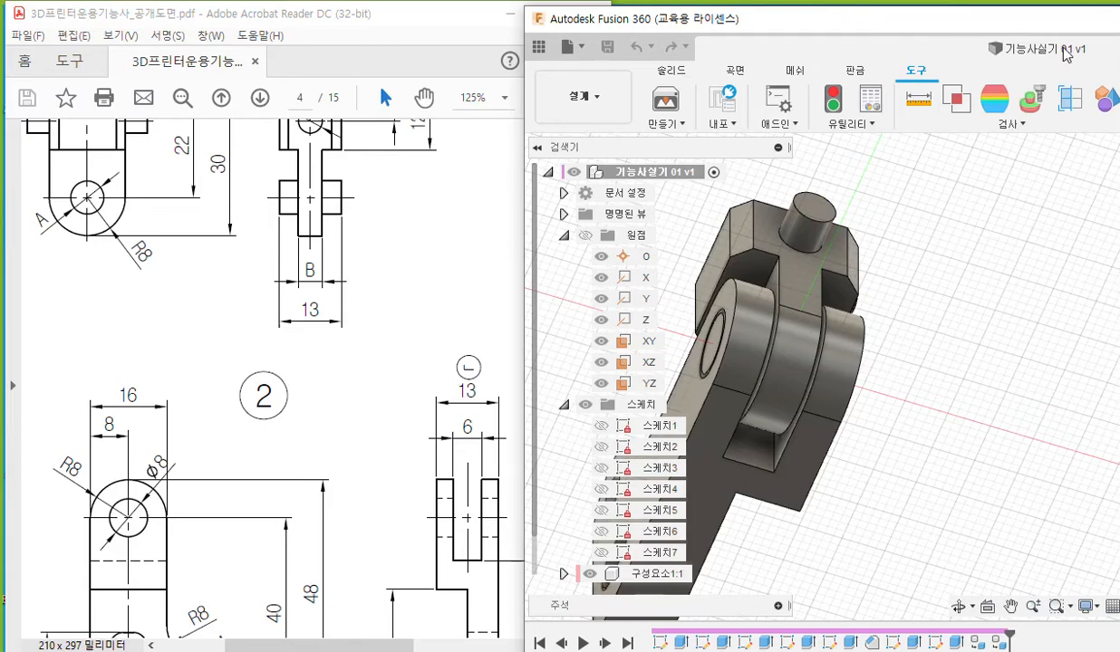
drag(947, 31, 586, 33)
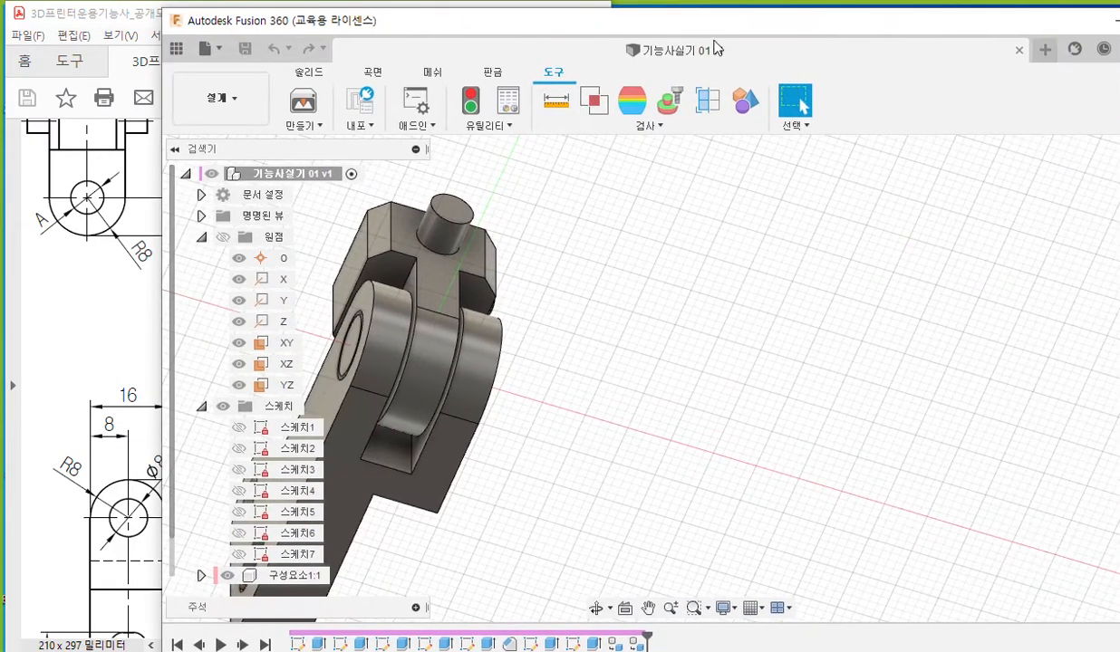
click(1018, 50)
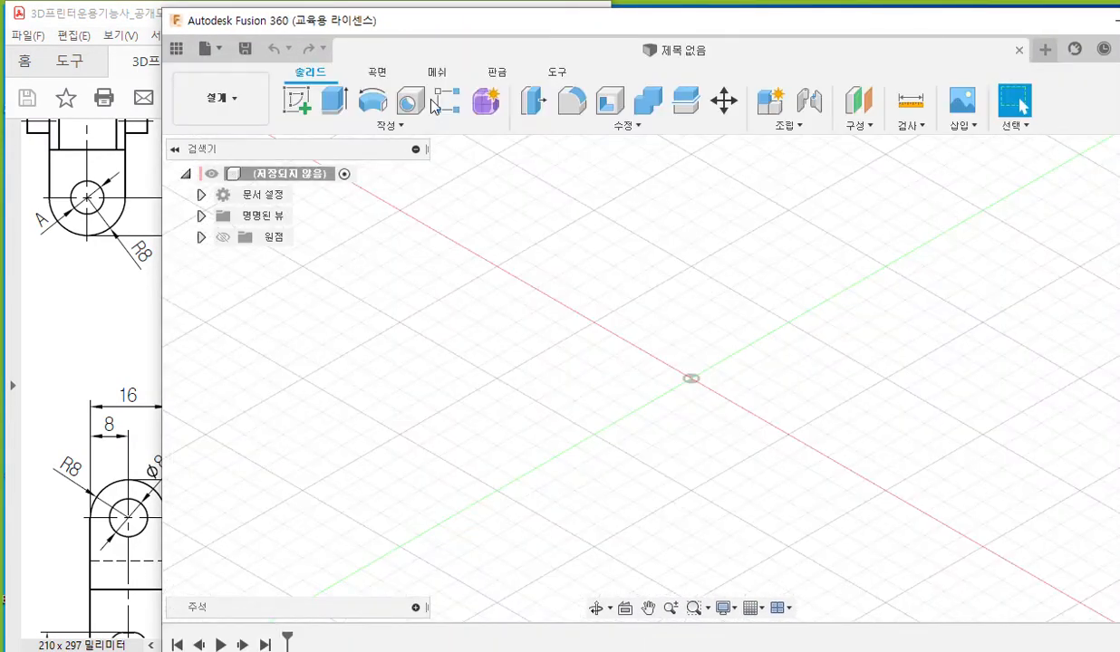
- Place the empty design window beside the PDF and show all of part 1's views in the drawing
mouse_move(341, 25)
mouse_down()
mouse_move(750, 23)
mouse_move(712, 21)
mouse_up()
scroll(191, 327, up, 5)
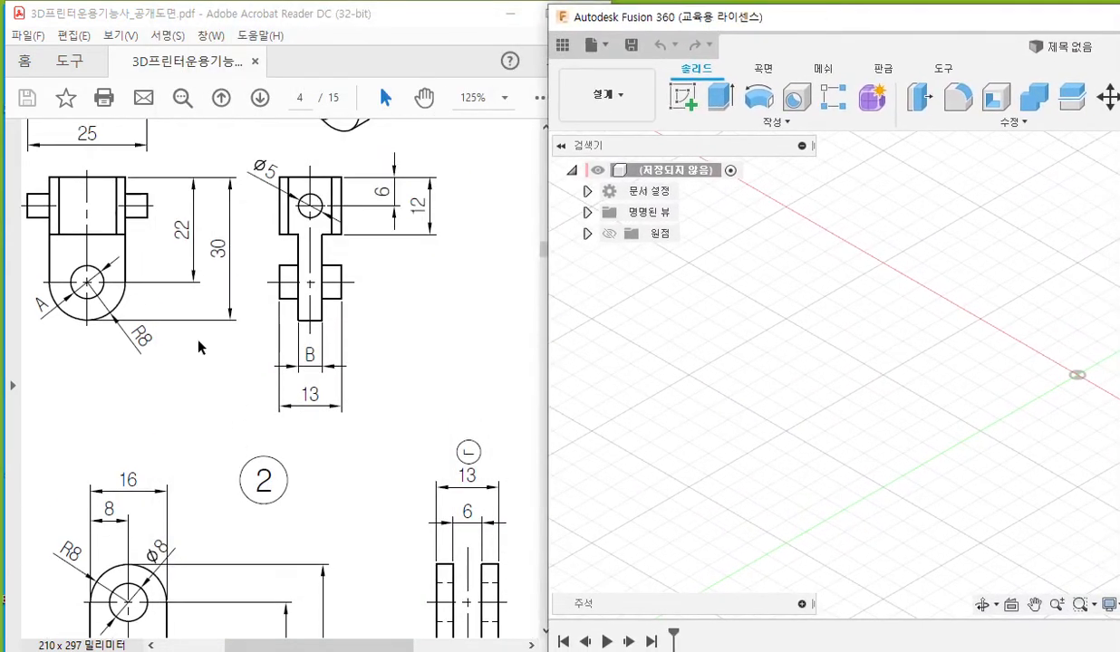
drag(355, 647, 332, 649)
click(742, 312)
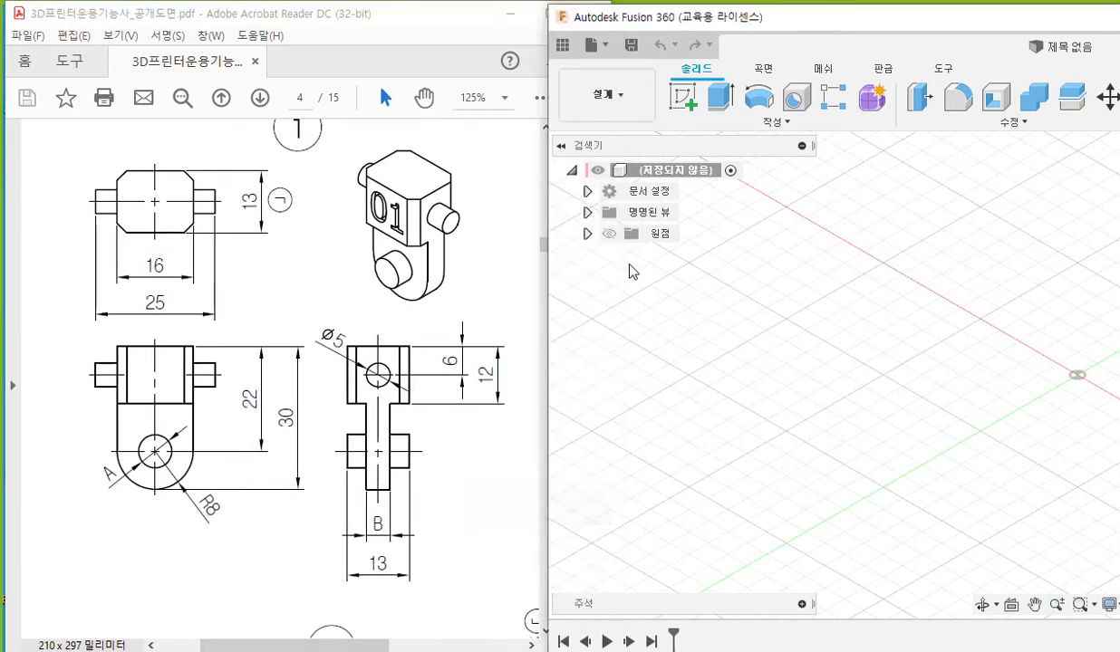
- Expand the origin folder and start a new sketch on the YZ plane
click(587, 233)
click(672, 381)
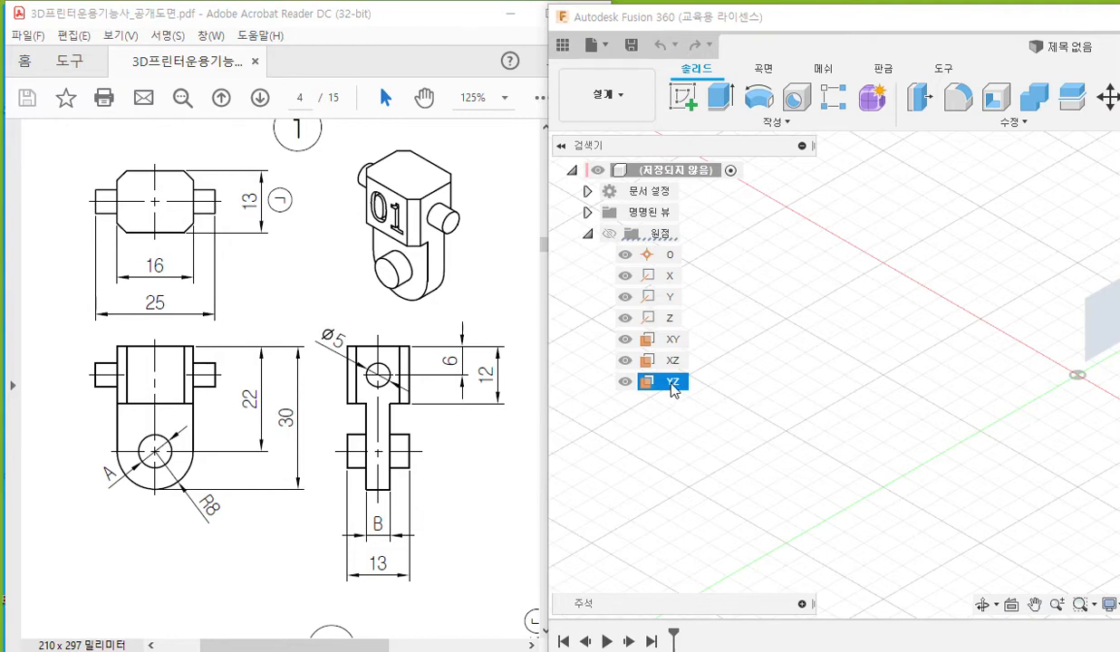
right_click(672, 388)
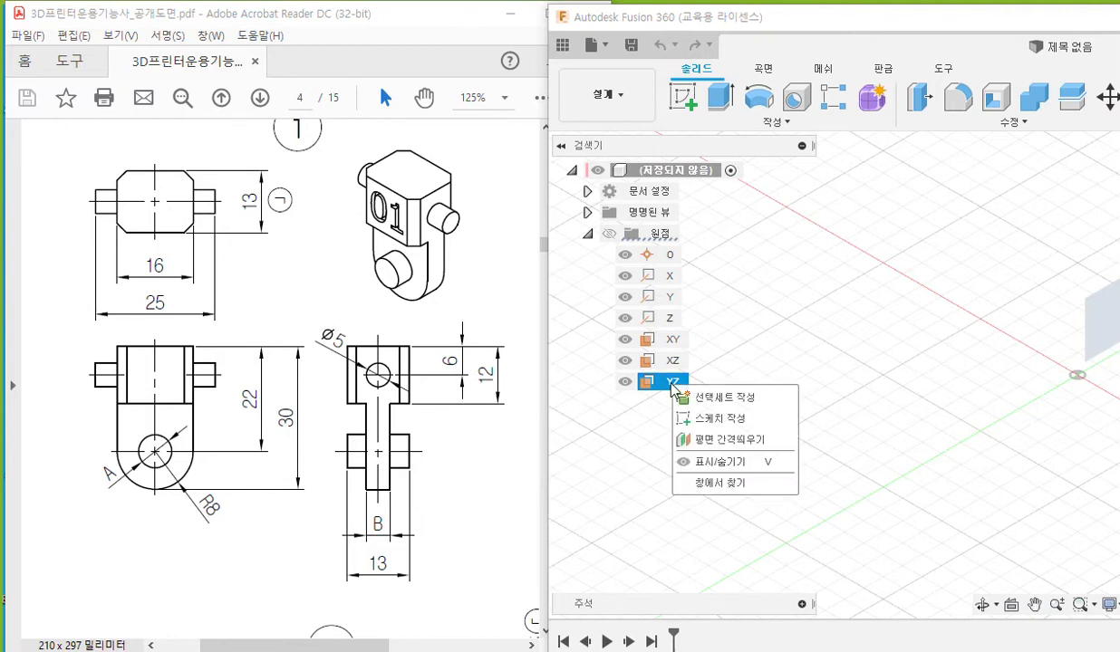
click(727, 420)
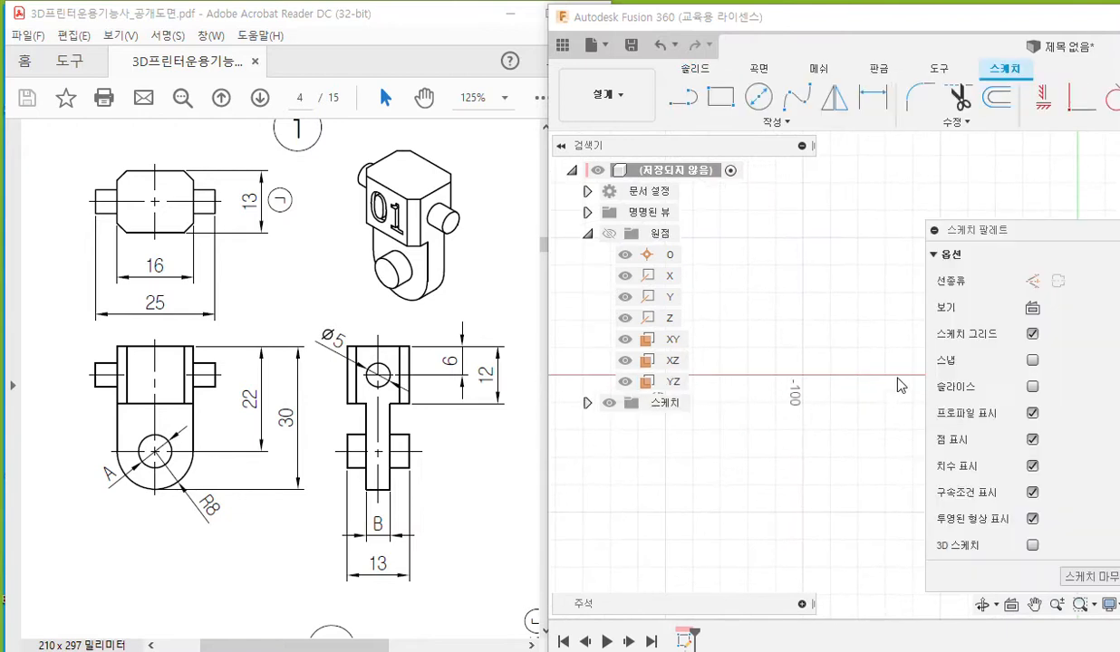
mouse_move(823, 358)
middle_down()
mouse_move(650, 398)
mouse_move(717, 360)
middle_up()
middle_drag(819, 371, 827, 340)
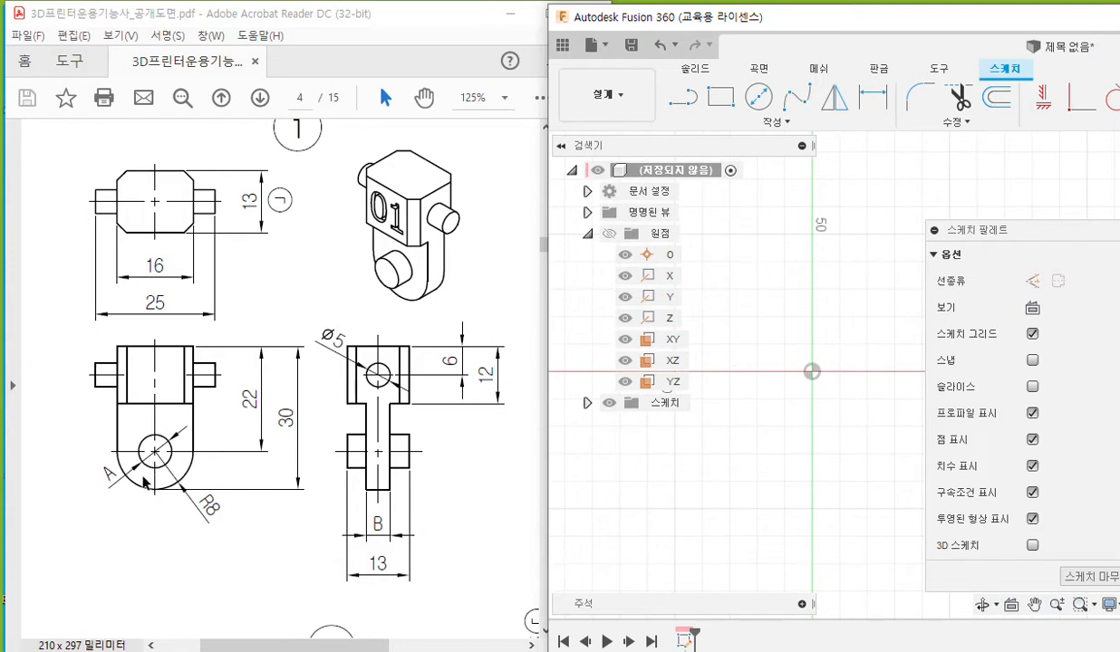
- Circle hole A in blue on part 1's front view, outline the body and the side-view tongue in red, and mark its centreline with outward arrows
key(F12)
mouse_move(172, 452)
mouse_down()
mouse_move(136, 448)
mouse_move(177, 452)
mouse_move(167, 465)
mouse_up()
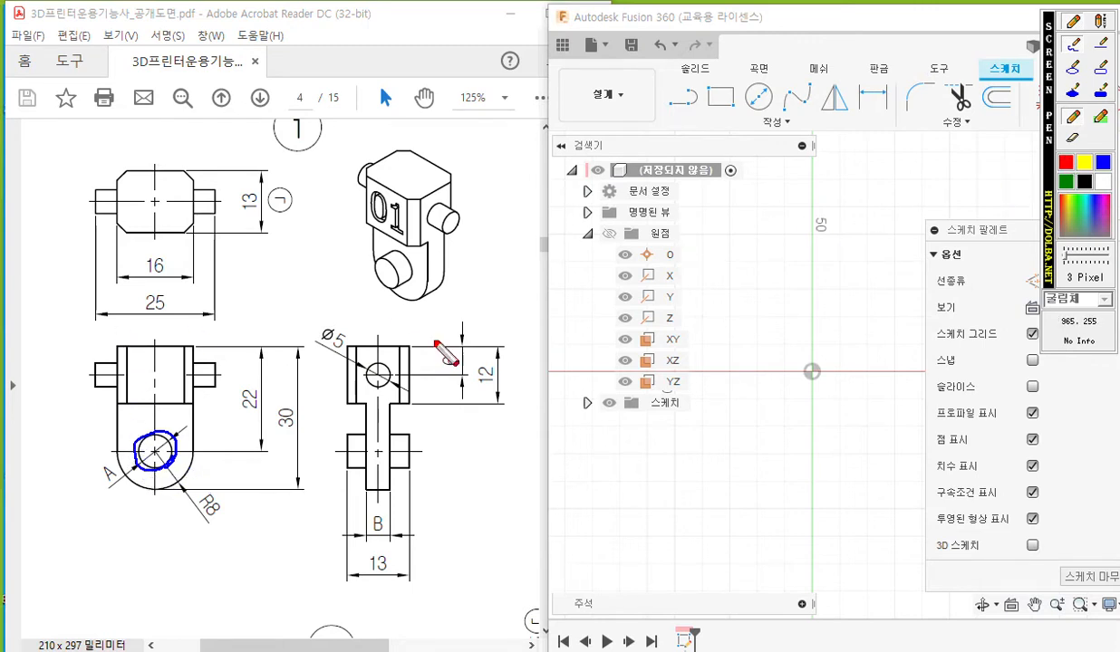
mouse_move(115, 341)
mouse_down()
mouse_move(107, 443)
mouse_move(165, 483)
mouse_move(198, 440)
mouse_move(195, 352)
mouse_move(119, 350)
mouse_up()
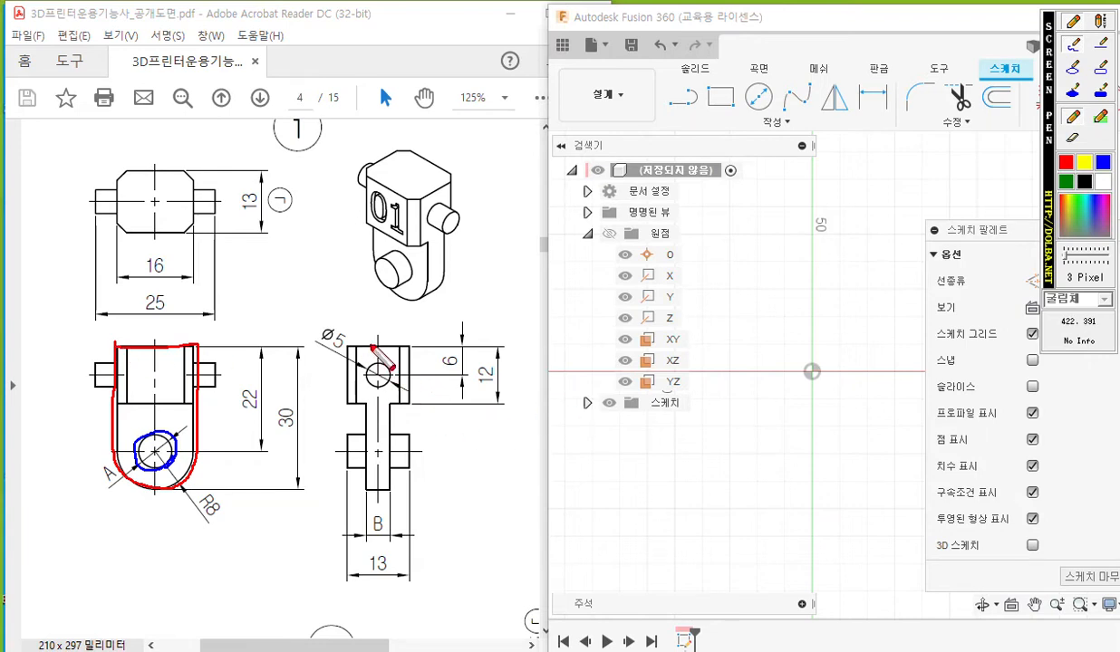
mouse_move(367, 347)
mouse_down()
mouse_move(372, 490)
mouse_move(394, 349)
mouse_up()
drag(378, 306, 380, 538)
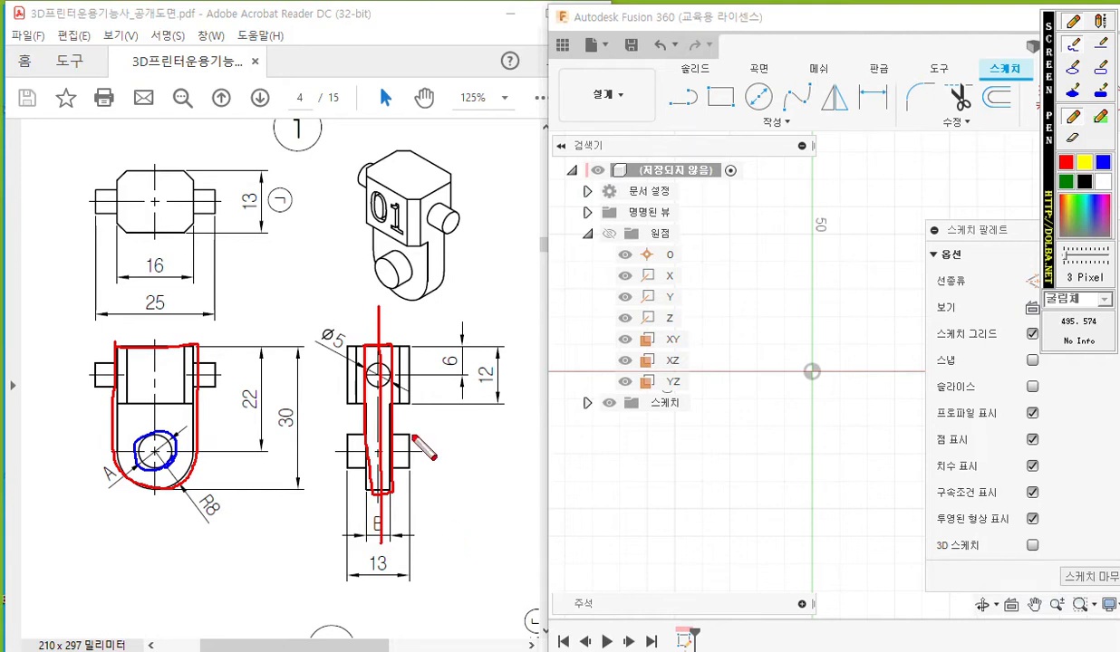
mouse_move(362, 321)
mouse_down()
mouse_move(392, 321)
mouse_move(386, 331)
mouse_move(358, 322)
mouse_move(367, 332)
mouse_up()
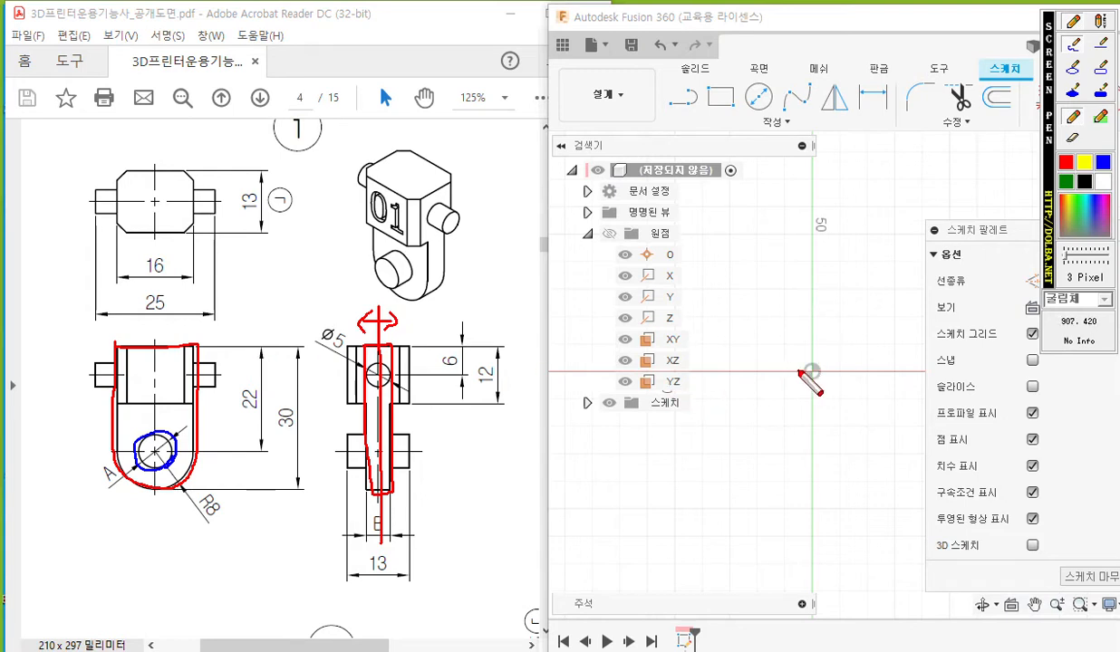
- Circle the circle tool in red, mark the sketch origin with an X, draw a rough circle around it, and clear all pen marks
mouse_move(768, 88)
mouse_down()
mouse_move(763, 116)
mouse_move(741, 118)
mouse_move(759, 76)
mouse_move(771, 109)
mouse_up()
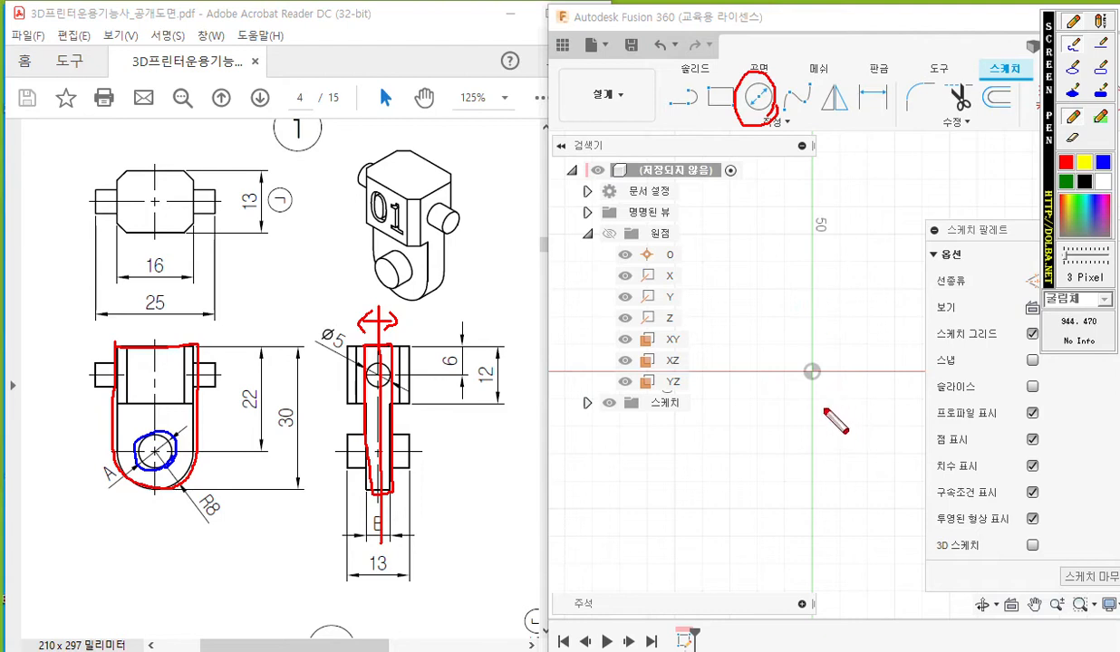
mouse_move(820, 358)
mouse_down()
mouse_move(803, 386)
mouse_move(820, 383)
mouse_up()
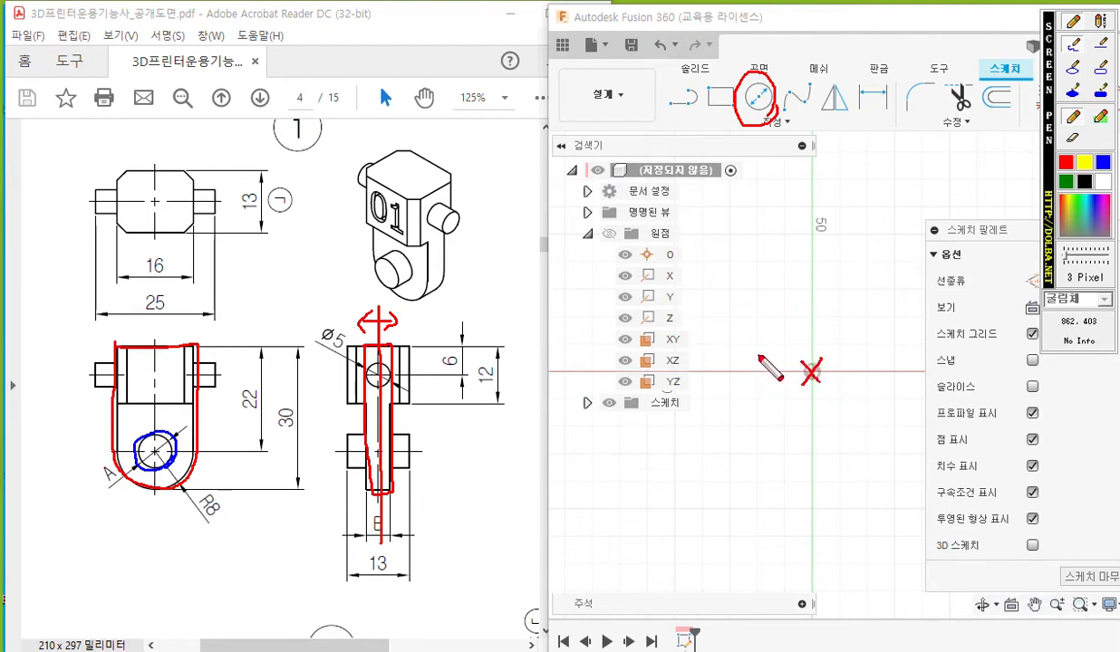
mouse_move(741, 346)
mouse_down()
mouse_move(738, 365)
mouse_move(793, 439)
mouse_move(872, 398)
mouse_move(852, 319)
mouse_move(750, 321)
mouse_move(740, 347)
mouse_up()
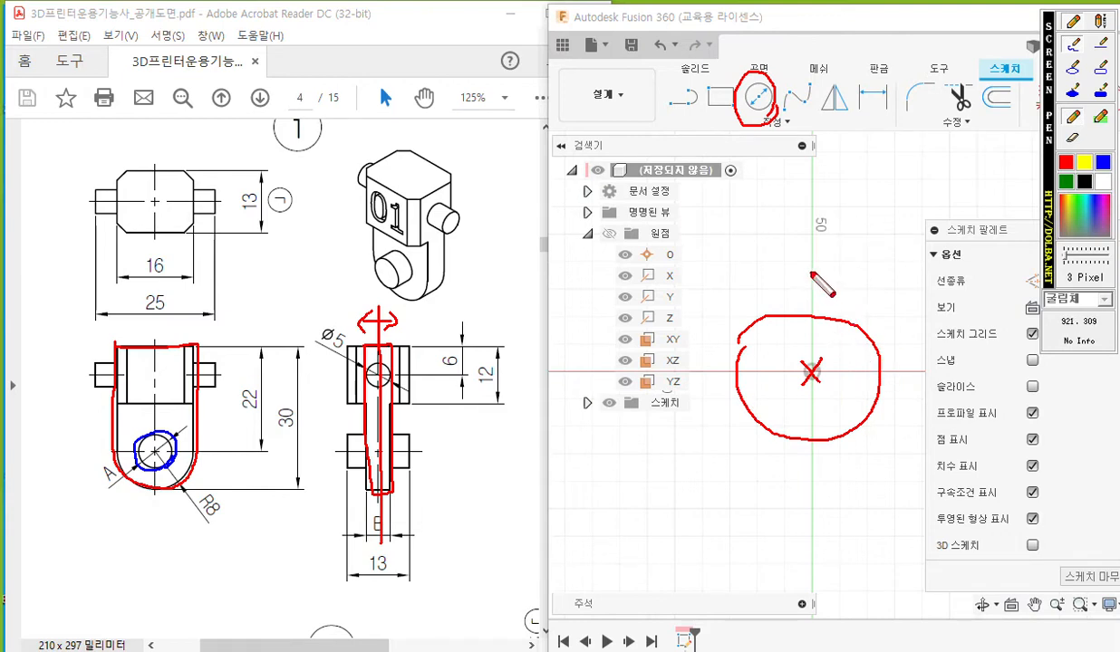
key(Escape)
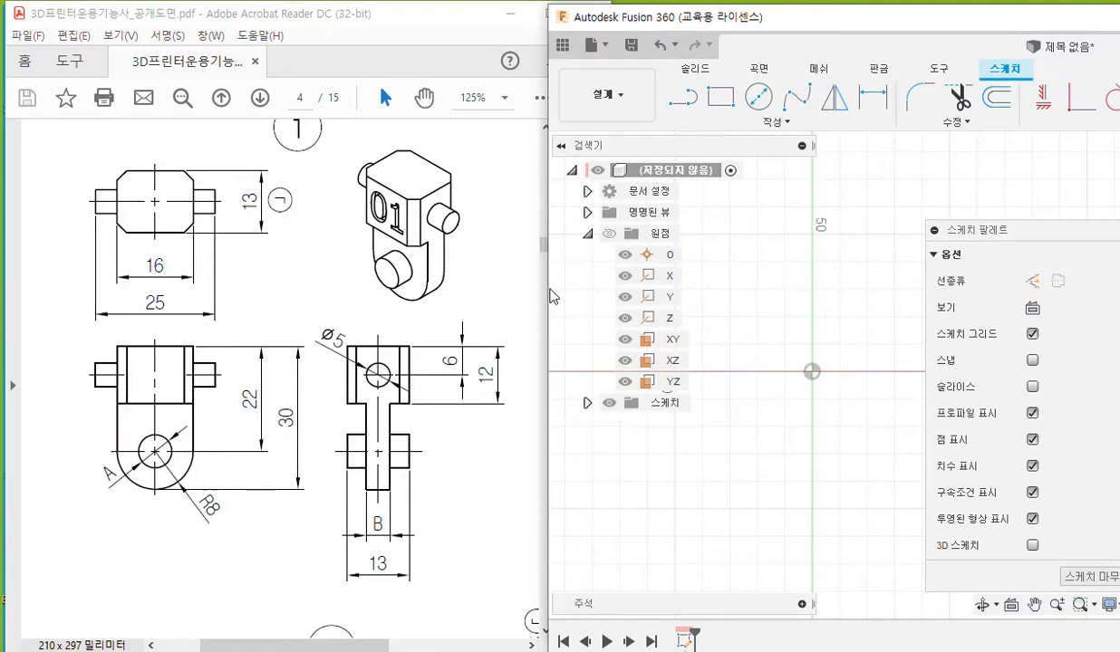
- Widen the modelling window slightly and sketch a 16 mm diameter circle centred on the origin
drag(546, 288, 506, 291)
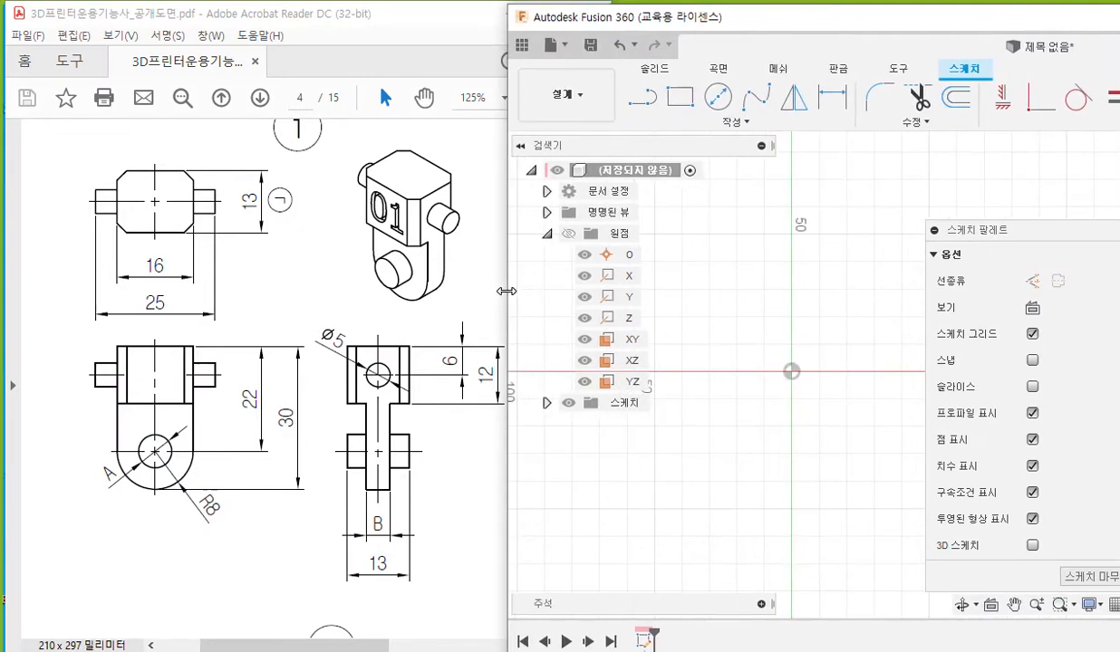
click(718, 96)
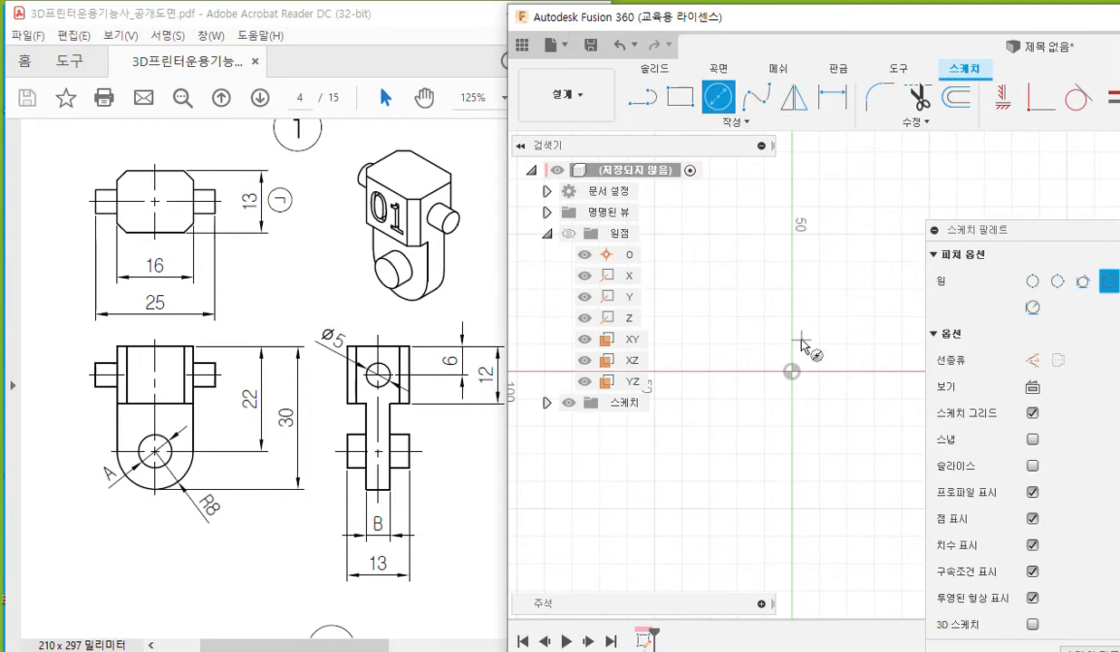
click(790, 373)
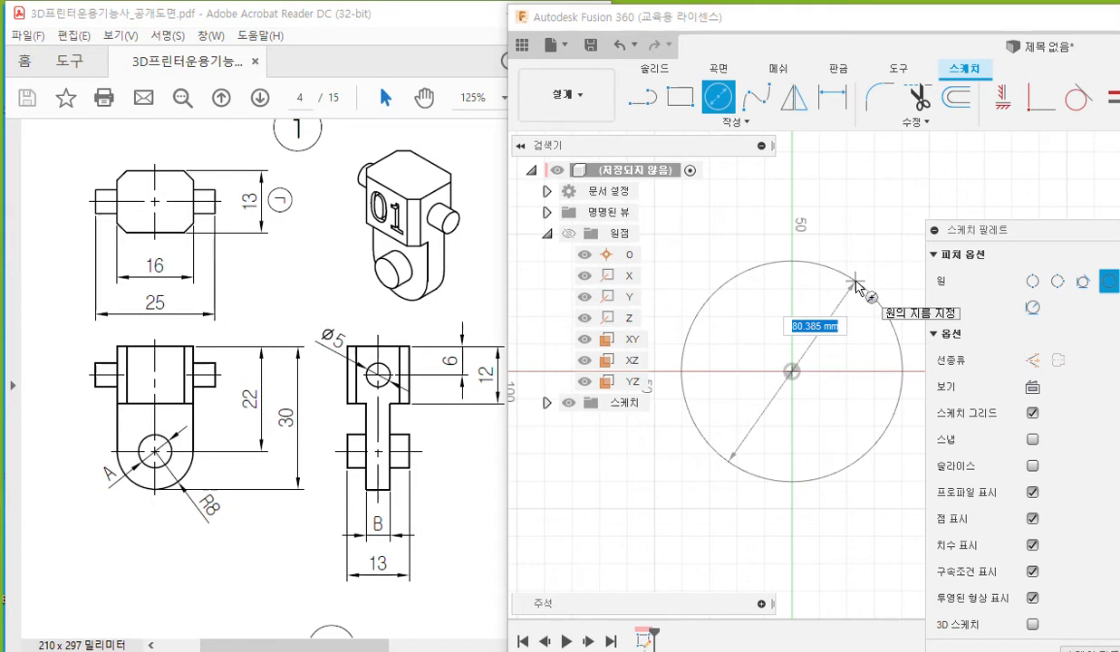
text(16)
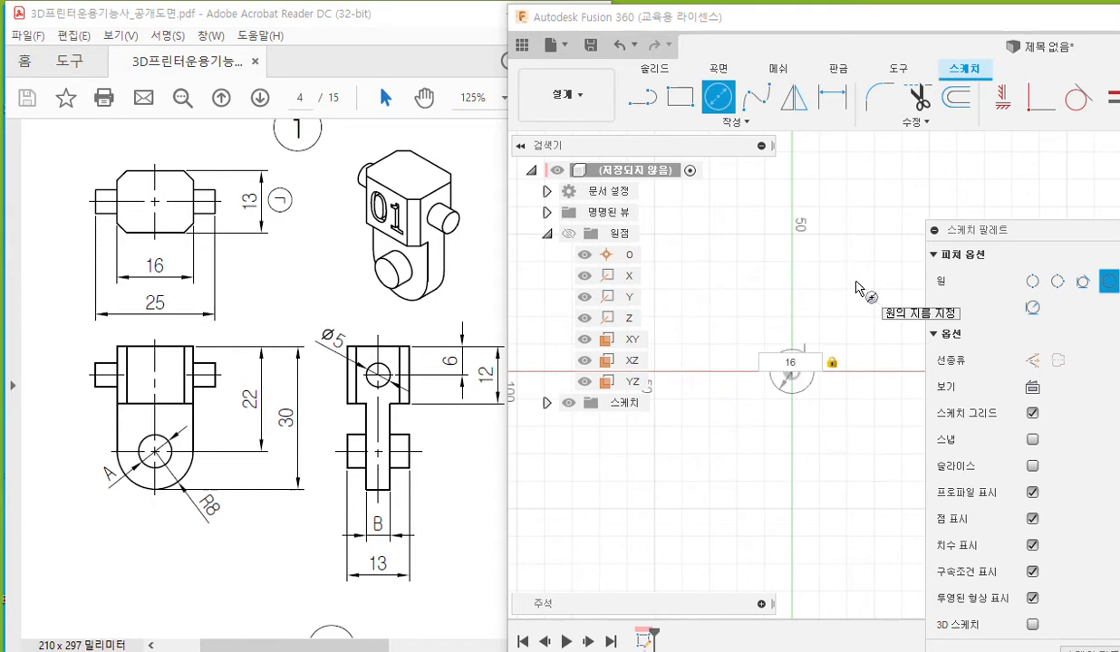
key(Return)
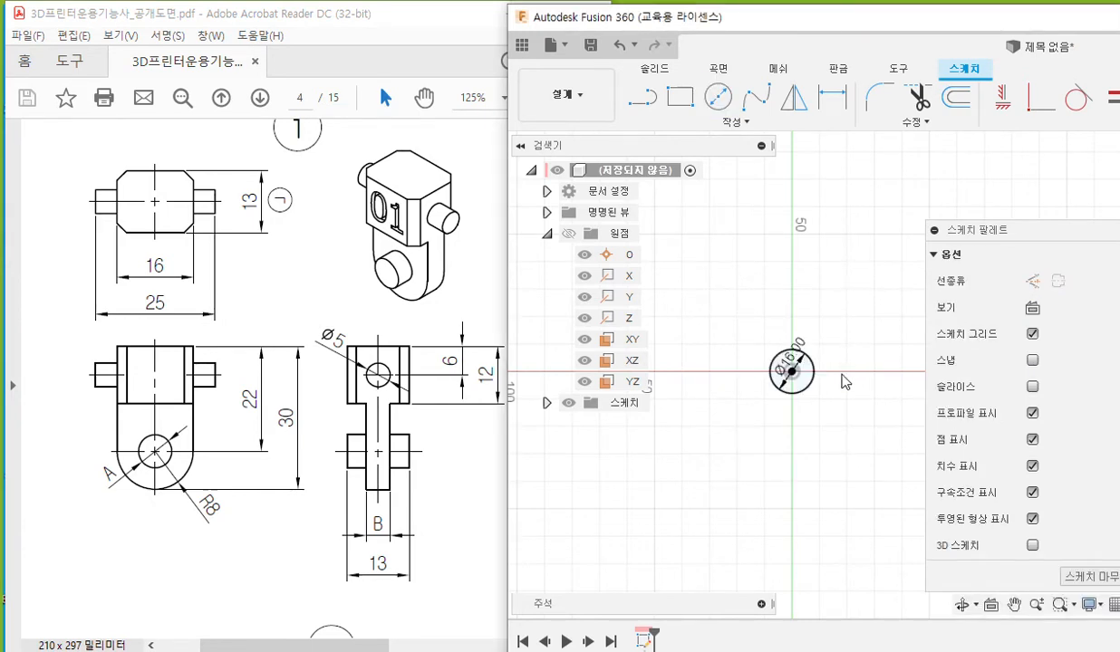
- Convert the circle's diameter dimension to a radius dimension and place it outside the circle, below and to the right
scroll(794, 380, up, 5)
scroll(795, 385, up, 3)
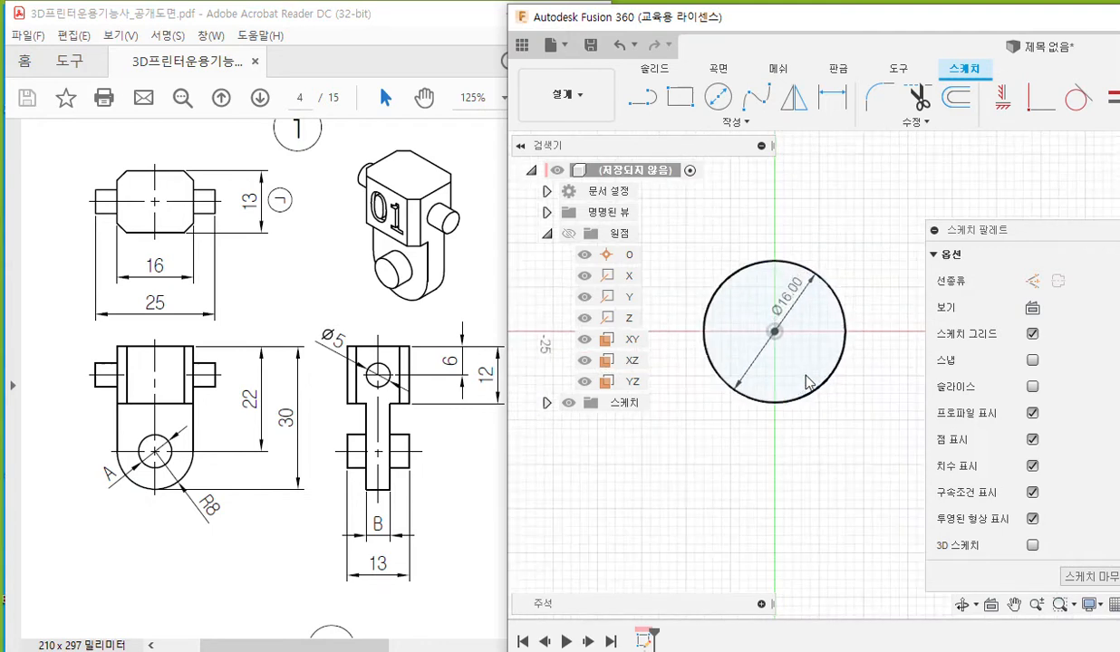
right_click(800, 304)
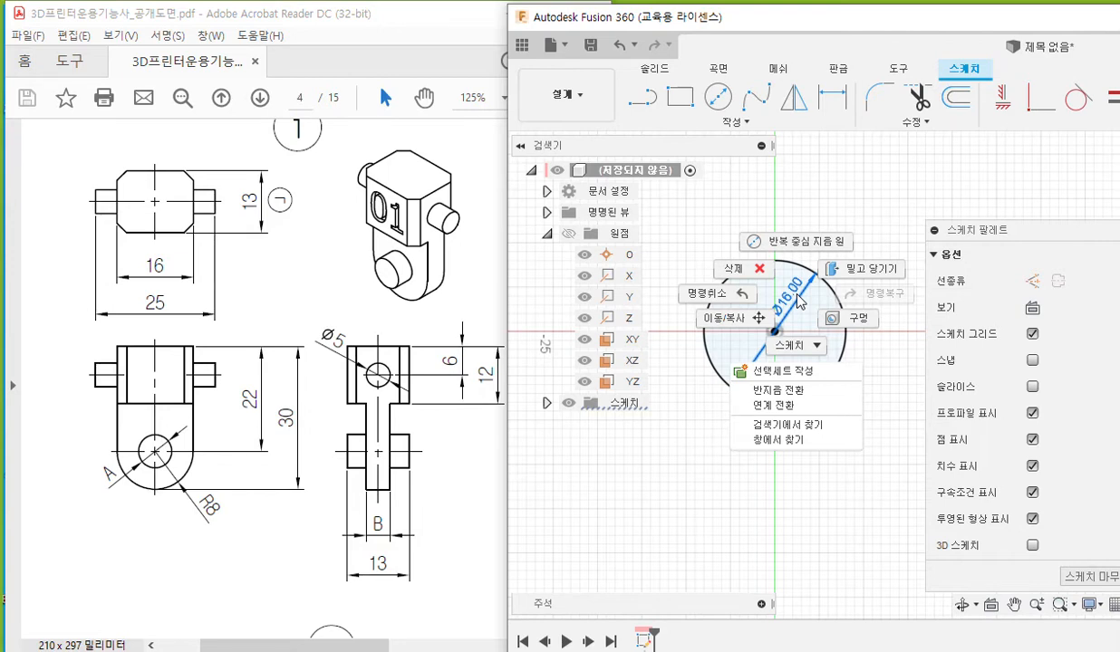
click(781, 390)
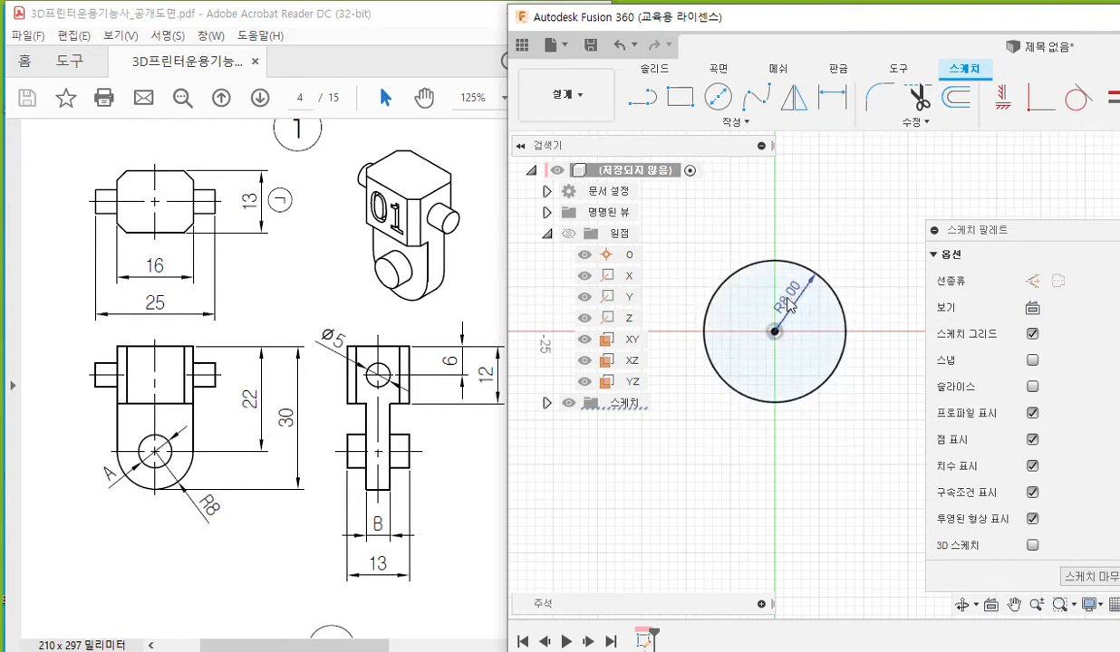
drag(852, 397, 837, 427)
scroll(781, 368, up, 2)
middle_drag(782, 368, 790, 466)
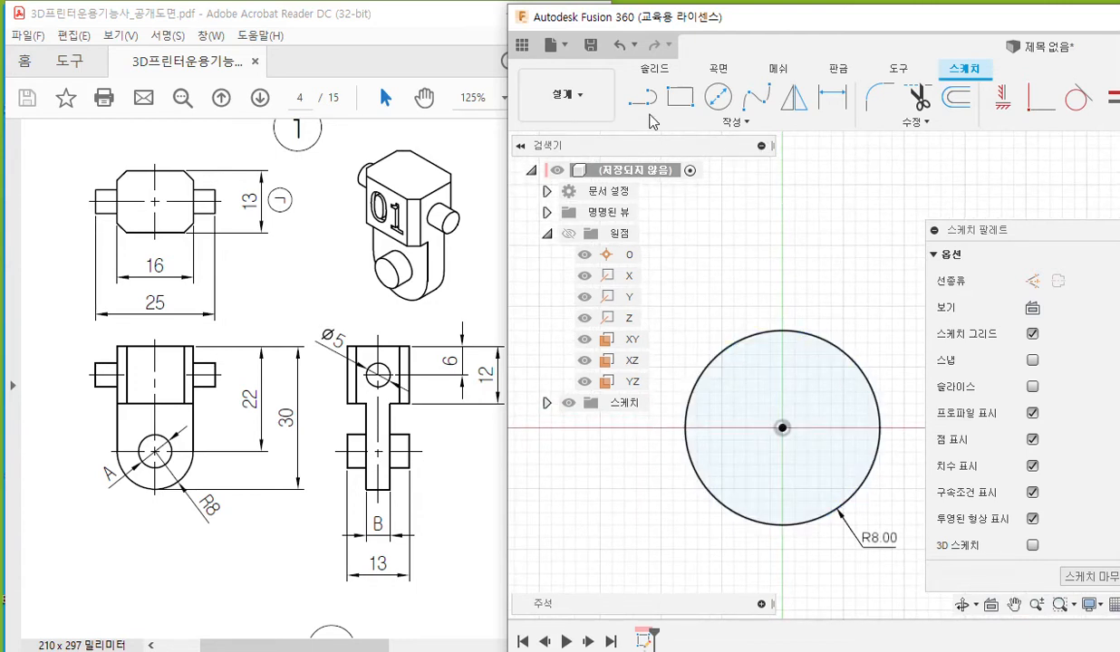
- Circle the line tool in red, mark corner points 1 to 4 with connecting lines above the circle, and clear all pen marks
key(F2)
mouse_move(671, 116)
mouse_down()
mouse_move(622, 110)
mouse_move(663, 132)
mouse_up()
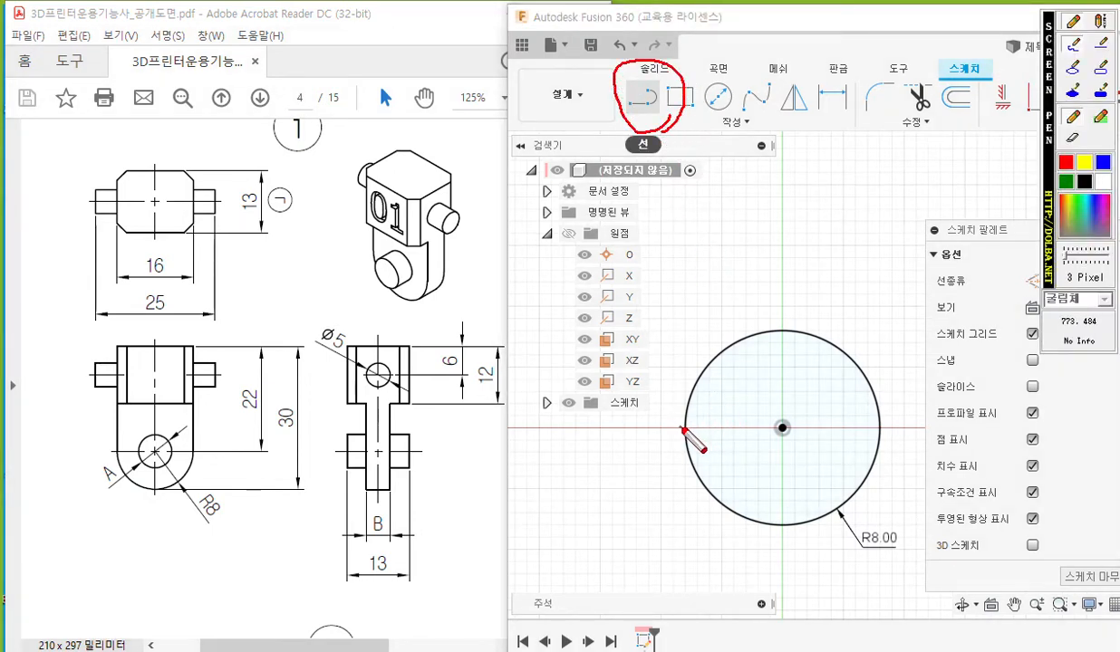
mouse_move(676, 415)
mouse_down()
mouse_move(697, 444)
mouse_move(655, 444)
mouse_move(681, 372)
mouse_move(676, 222)
mouse_up()
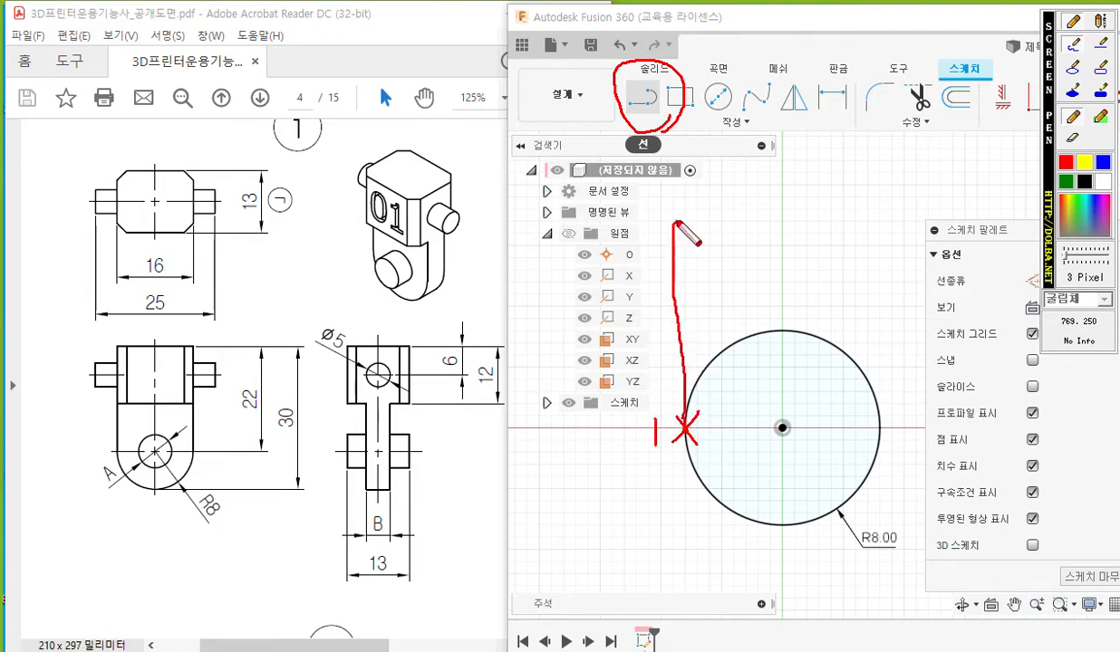
mouse_move(651, 210)
mouse_down()
mouse_move(675, 220)
mouse_move(892, 220)
mouse_move(893, 201)
mouse_move(878, 423)
mouse_move(894, 445)
mouse_move(865, 445)
mouse_up()
mouse_move(902, 404)
mouse_down()
mouse_move(915, 419)
mouse_move(910, 444)
mouse_up()
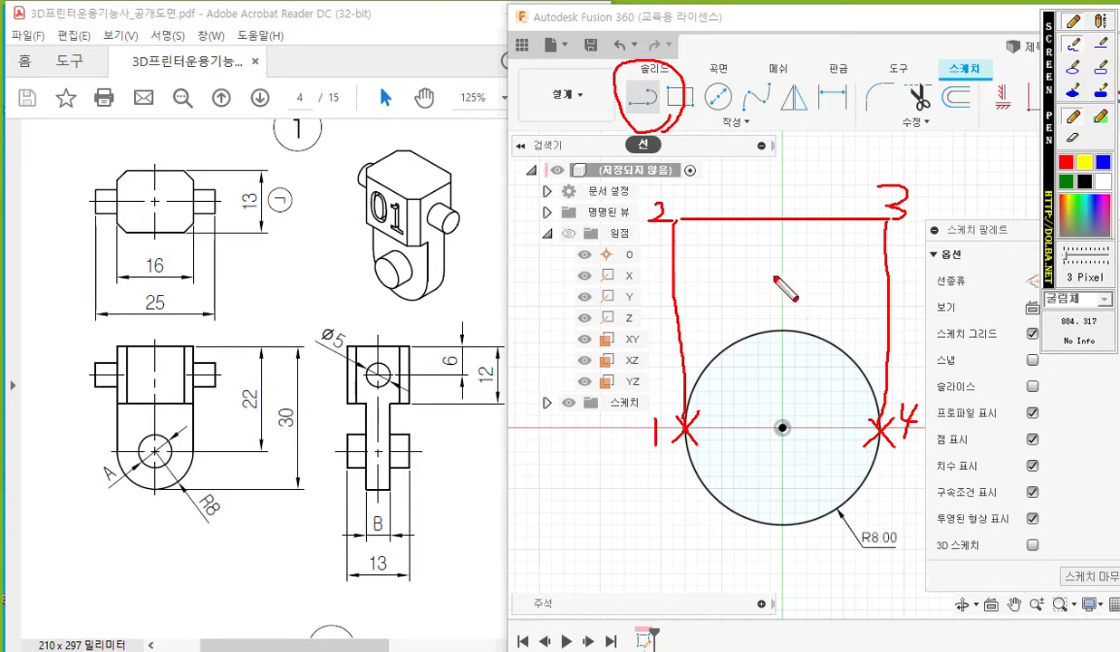
key(Escape)
- Sketch three connected lines from the circle's left side: up about 16.7 mm, across about 16.7 mm, and down to the circle's right side
click(643, 96)
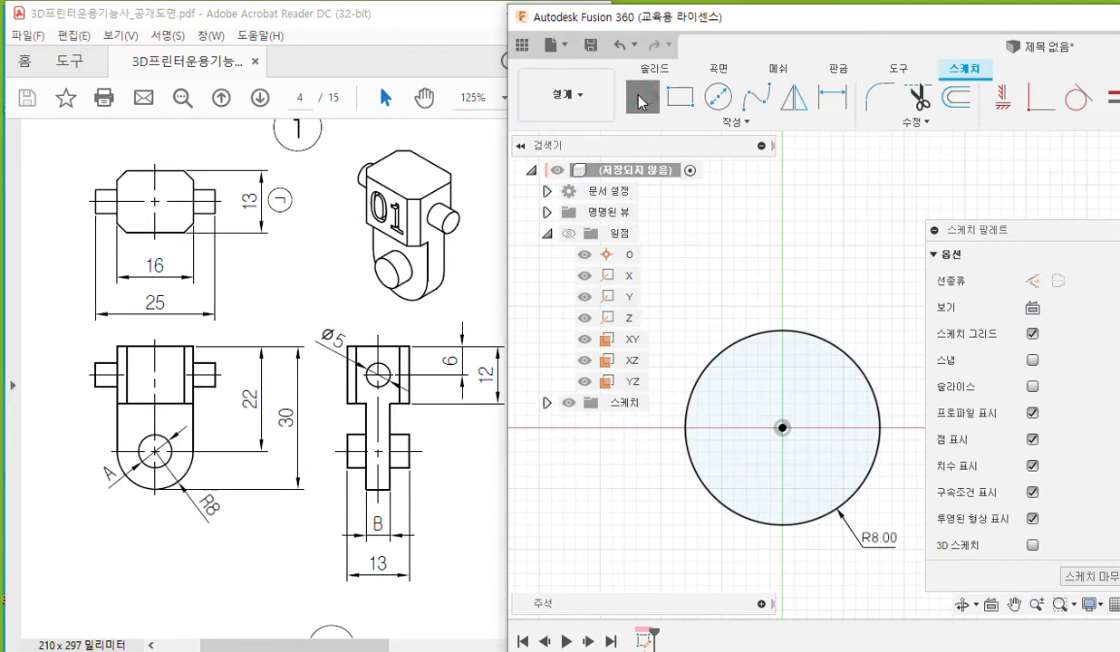
click(686, 429)
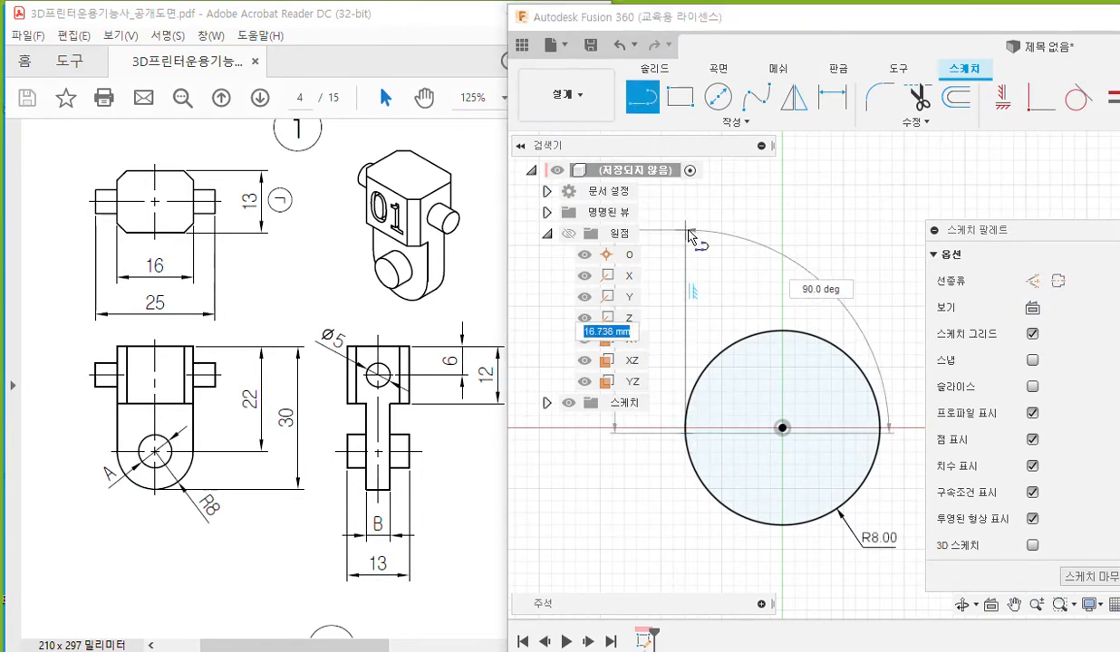
click(685, 229)
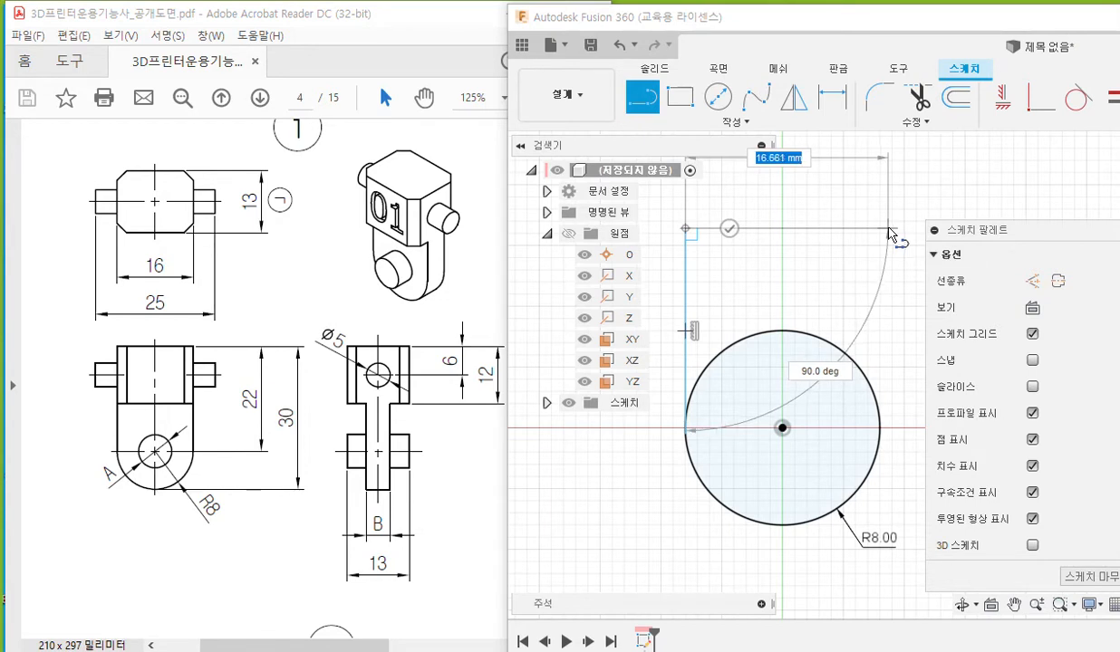
click(888, 229)
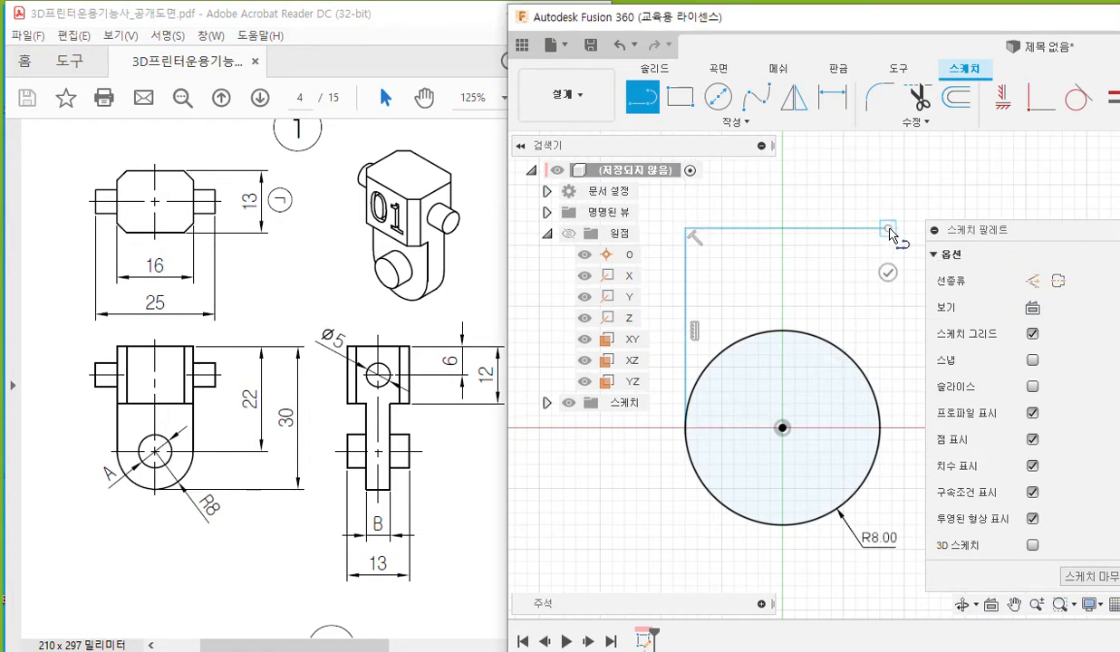
click(880, 420)
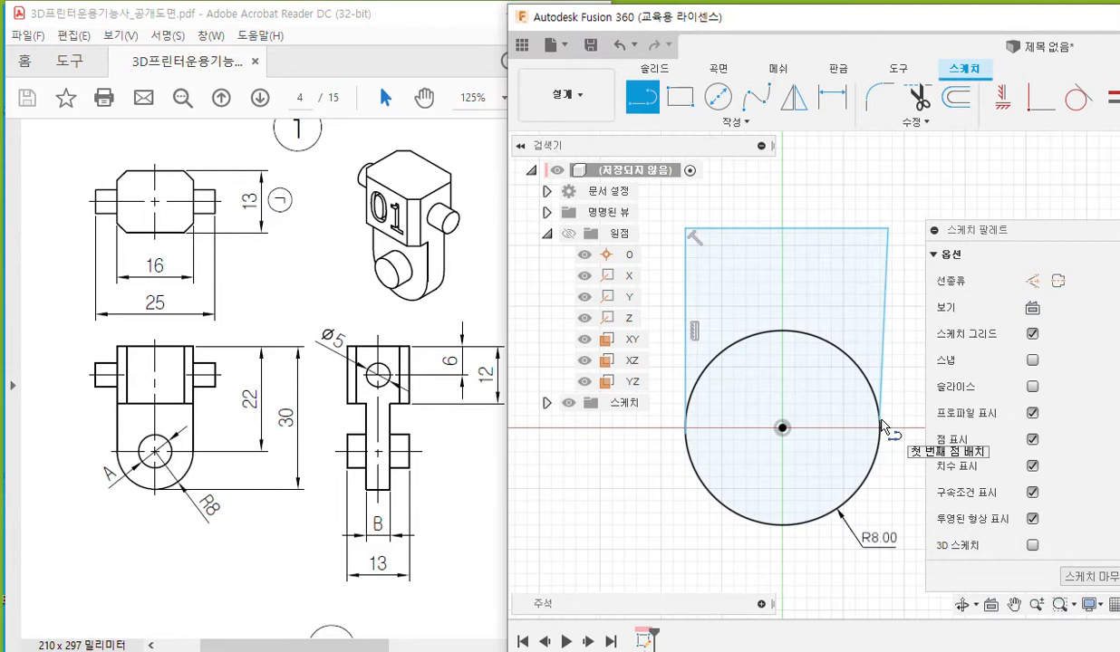
right_click(918, 192)
click(965, 190)
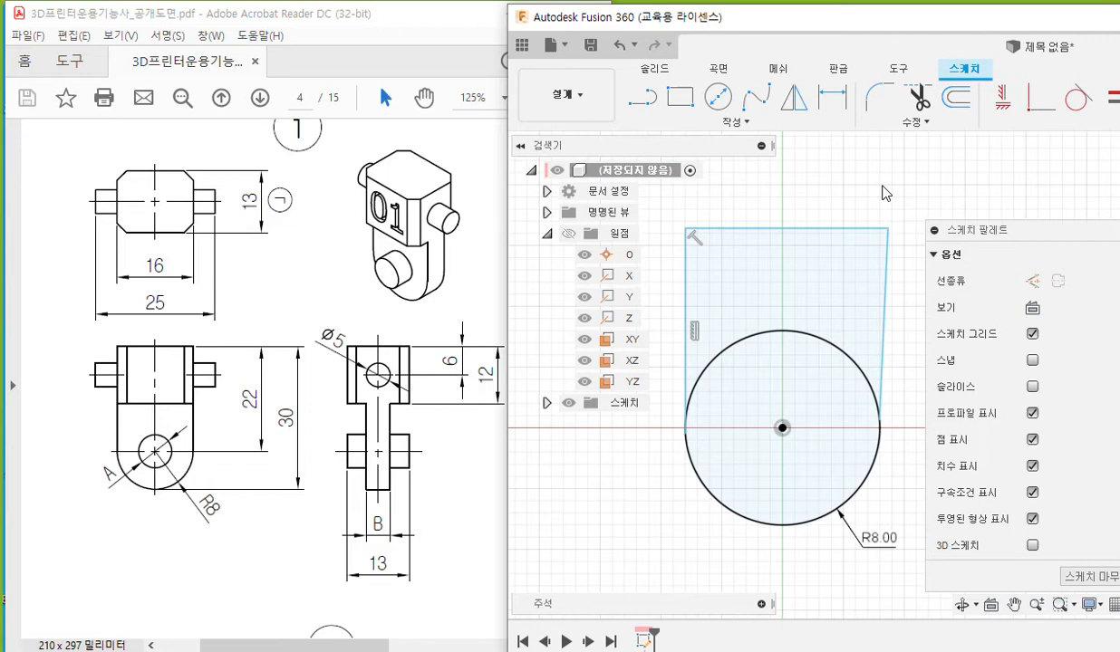
click(685, 433)
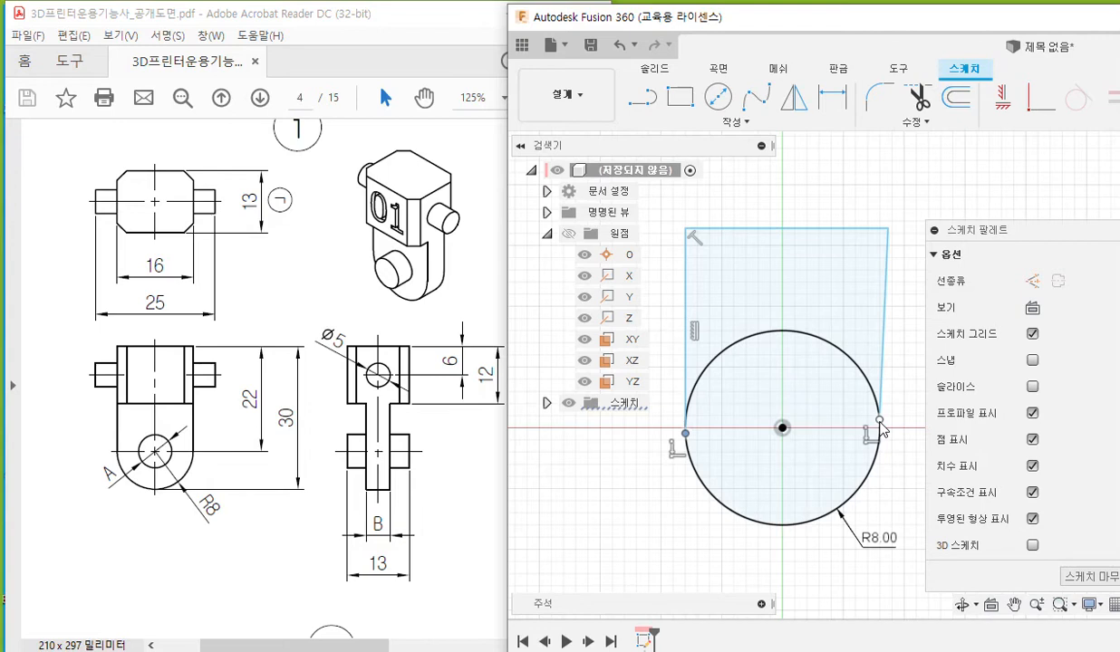
click(712, 279)
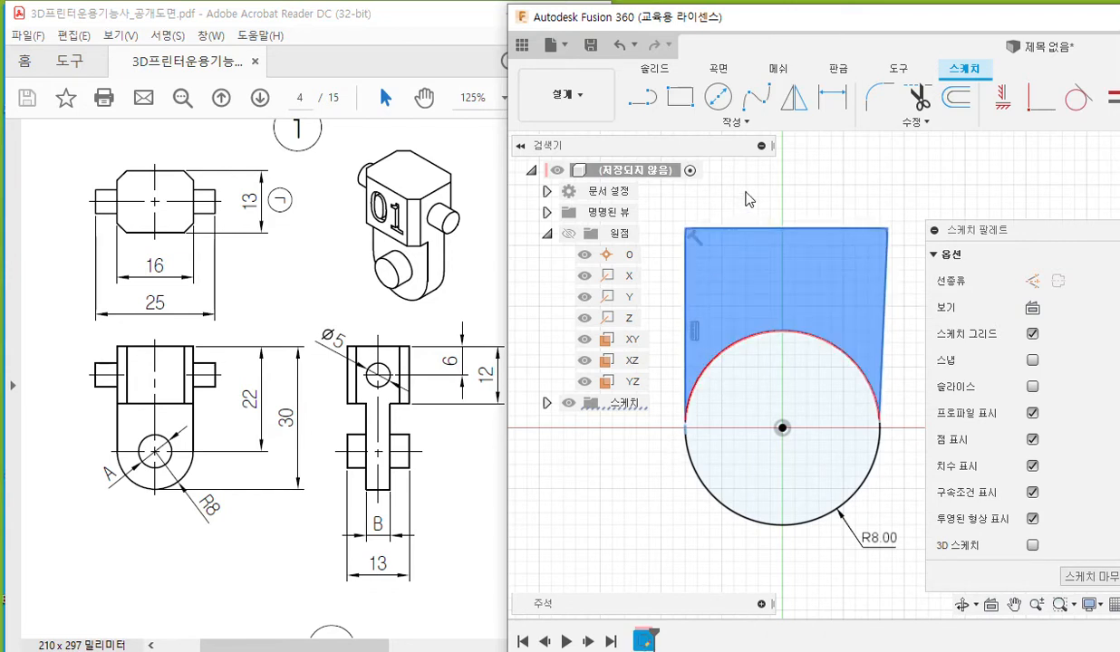
key(Escape)
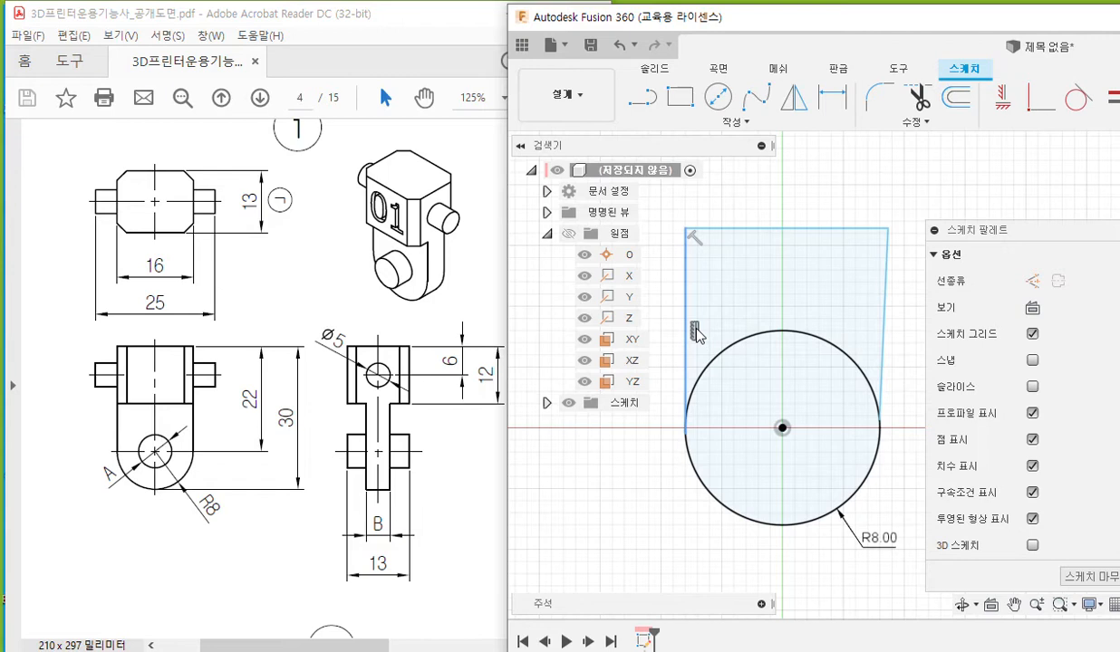
- Trace the left line and the circle's left half in red, draw a tangent symbol inside the circle, and clear the pen marks
key(F12)
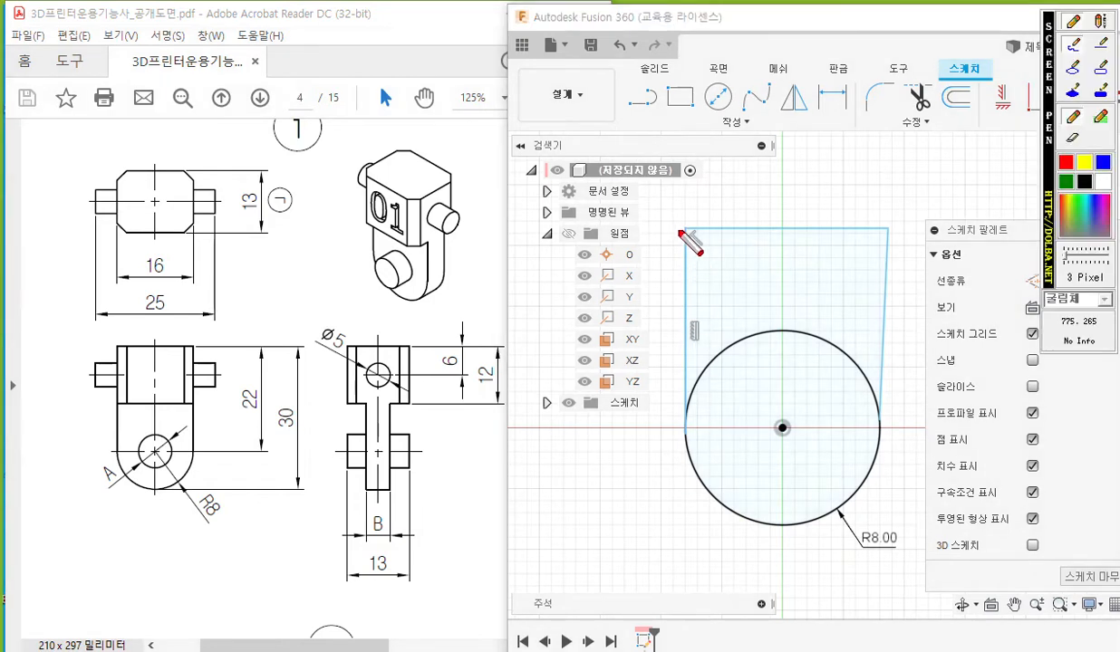
drag(679, 220, 678, 421)
mouse_move(792, 332)
mouse_down()
mouse_move(712, 374)
mouse_move(686, 475)
mouse_move(787, 533)
mouse_up()
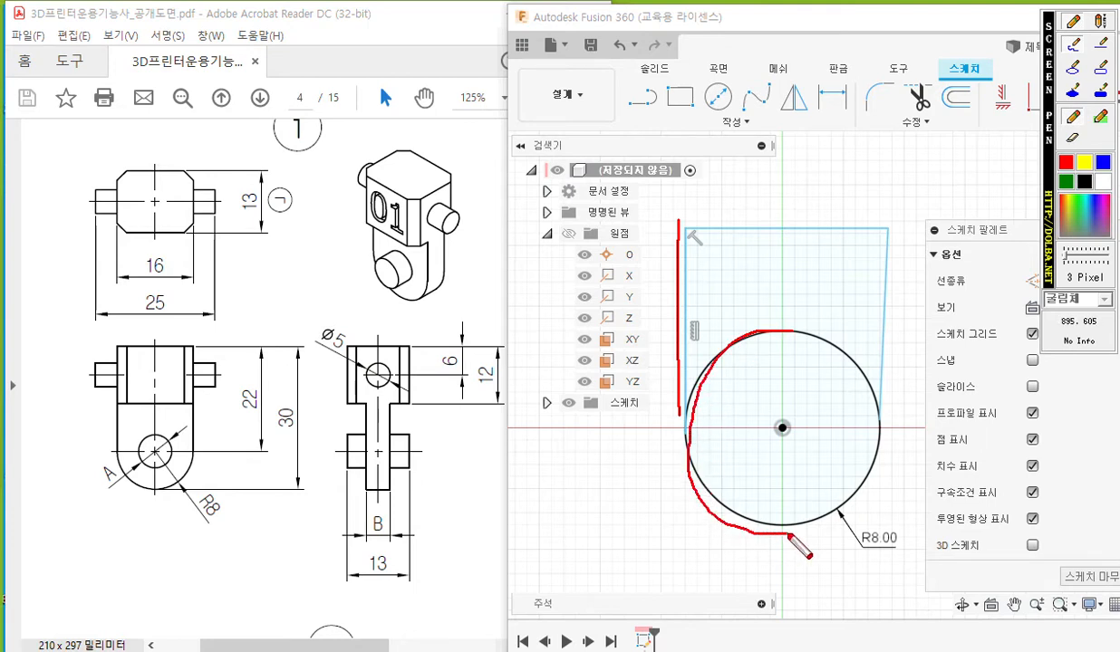
mouse_move(748, 384)
mouse_down()
mouse_move(716, 398)
mouse_move(738, 419)
mouse_move(726, 403)
mouse_up()
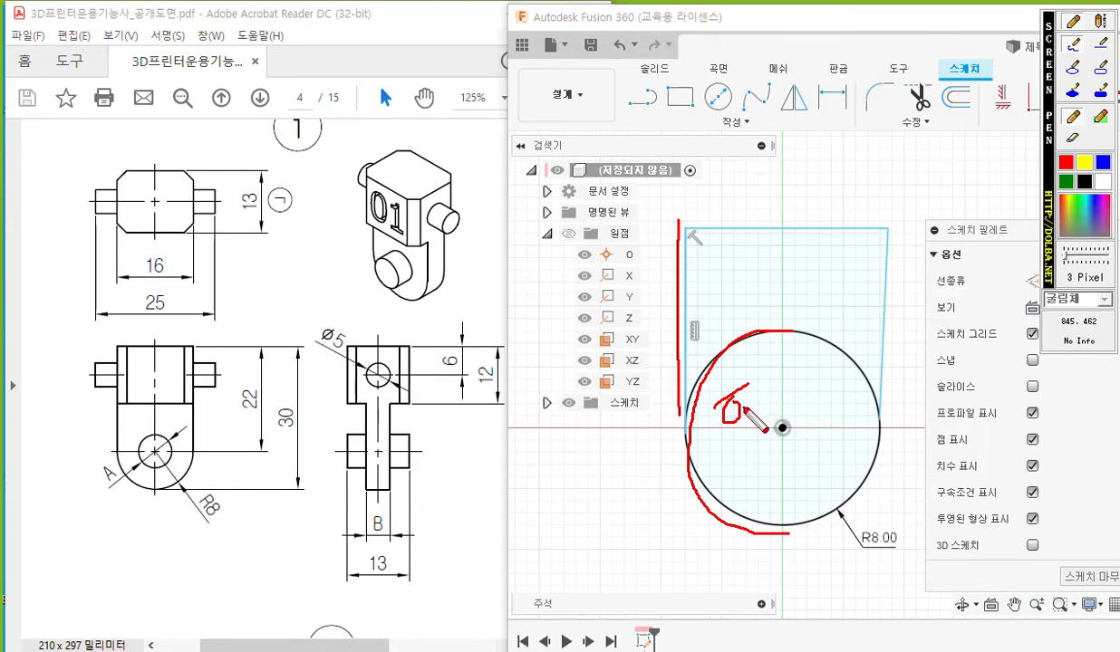
key(Escape)
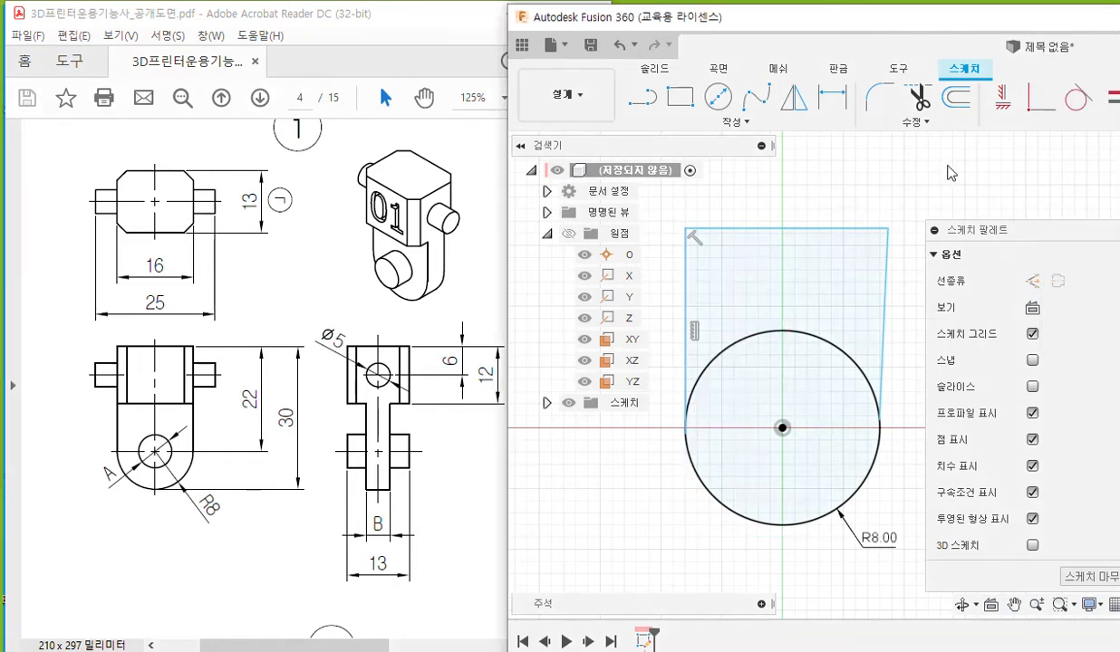
- Shift the modelling window to reveal more constraints and apply a tangent constraint between the circle and the left vertical line
drag(881, 20, 788, 29)
click(1050, 122)
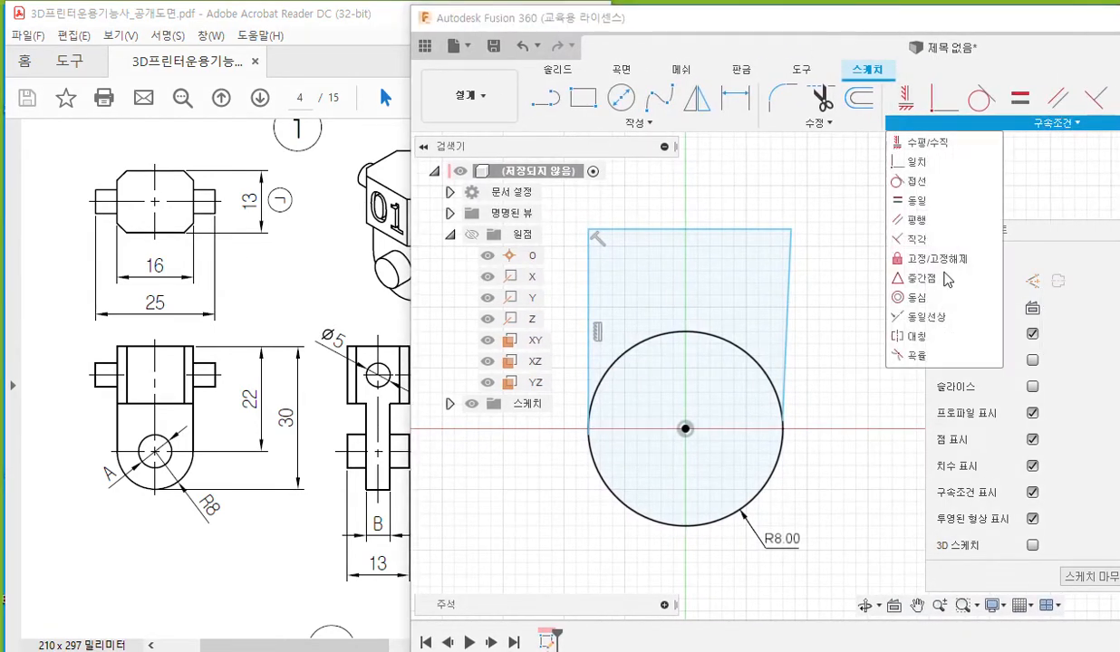
click(926, 182)
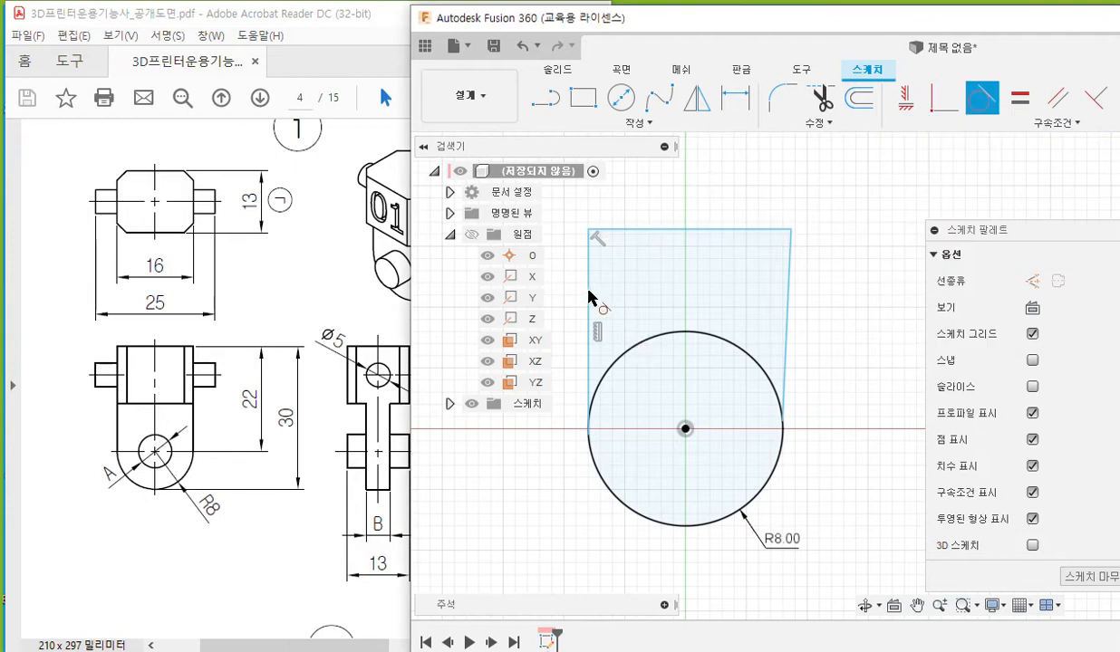
click(618, 357)
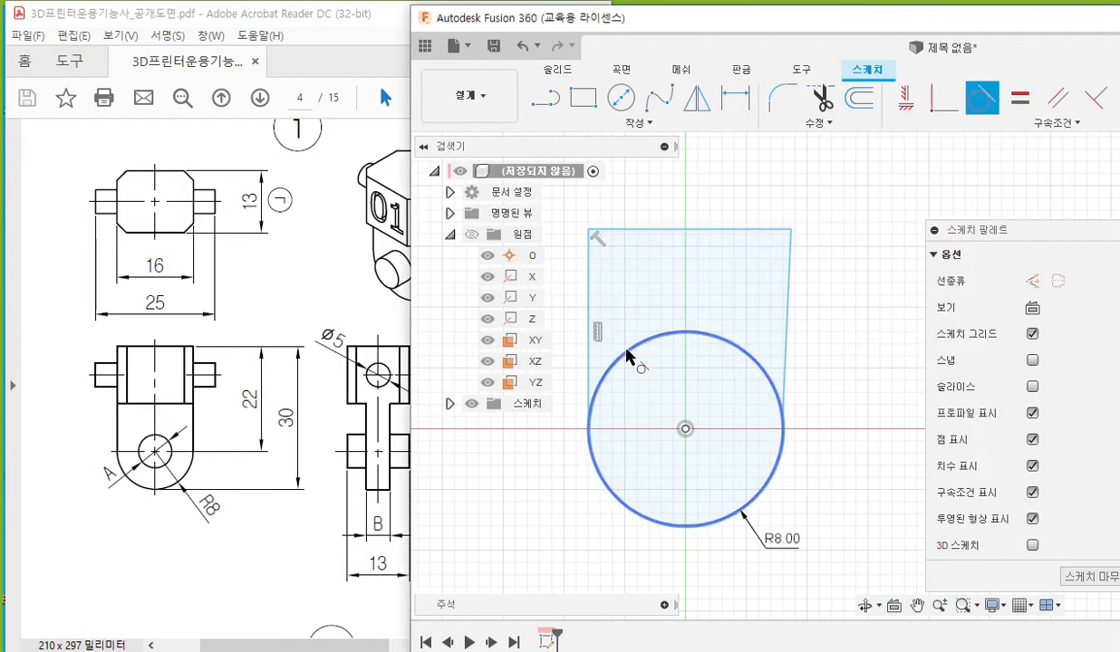
click(589, 294)
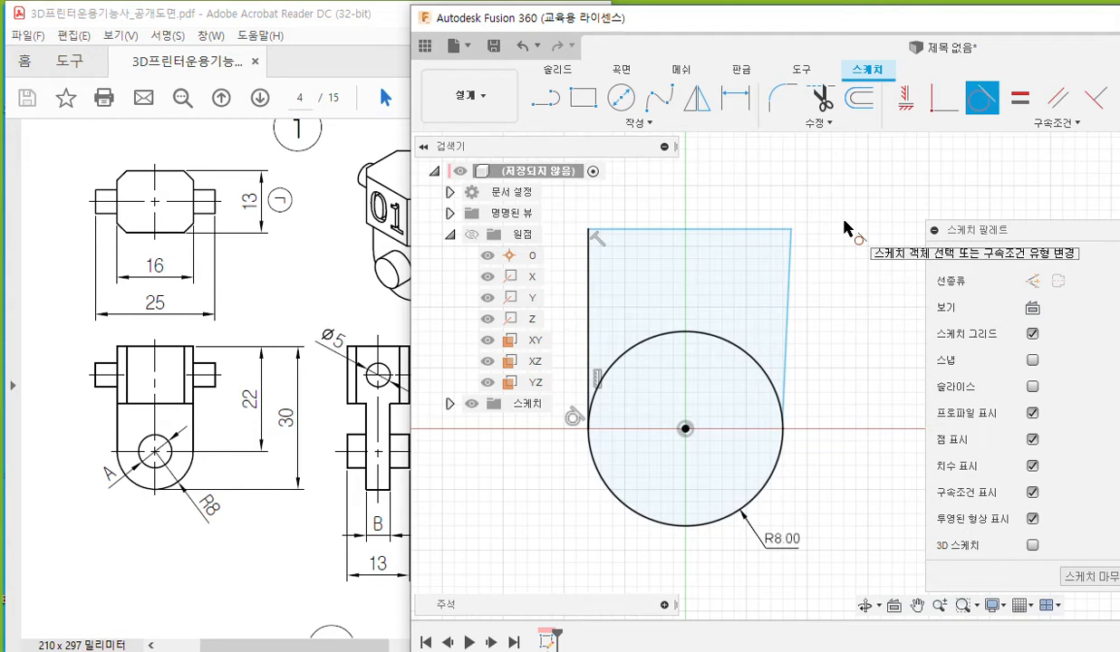
key(Escape)
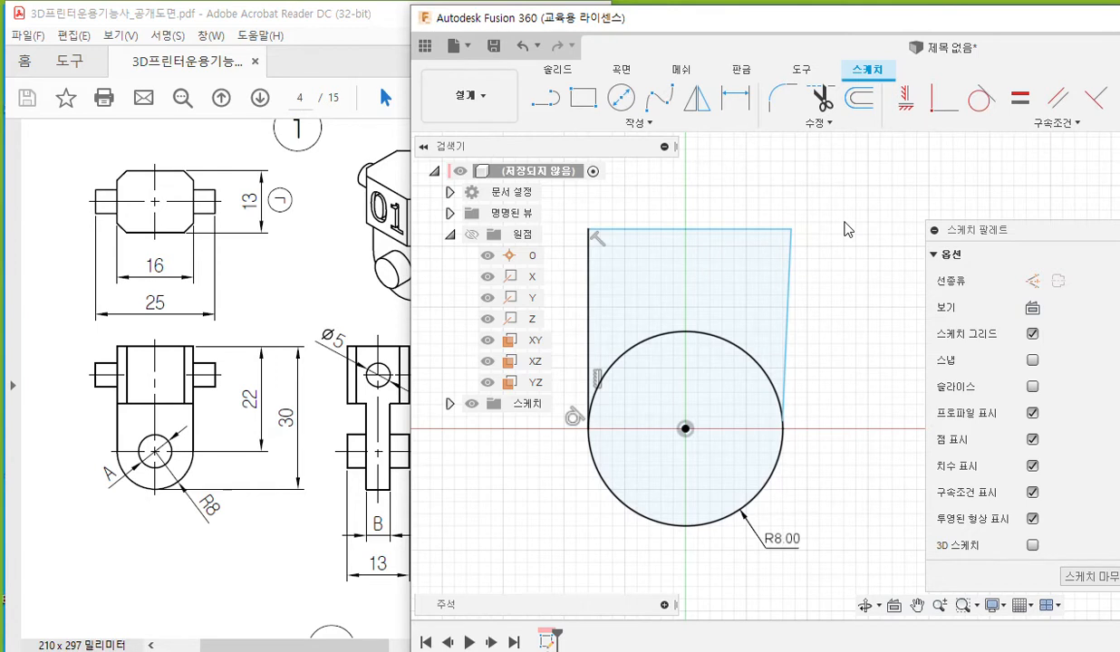
- Mark the perpendicular symbol, two arrows and a right-angle square in red at the profile's upper left corner, and clear them
click(694, 230)
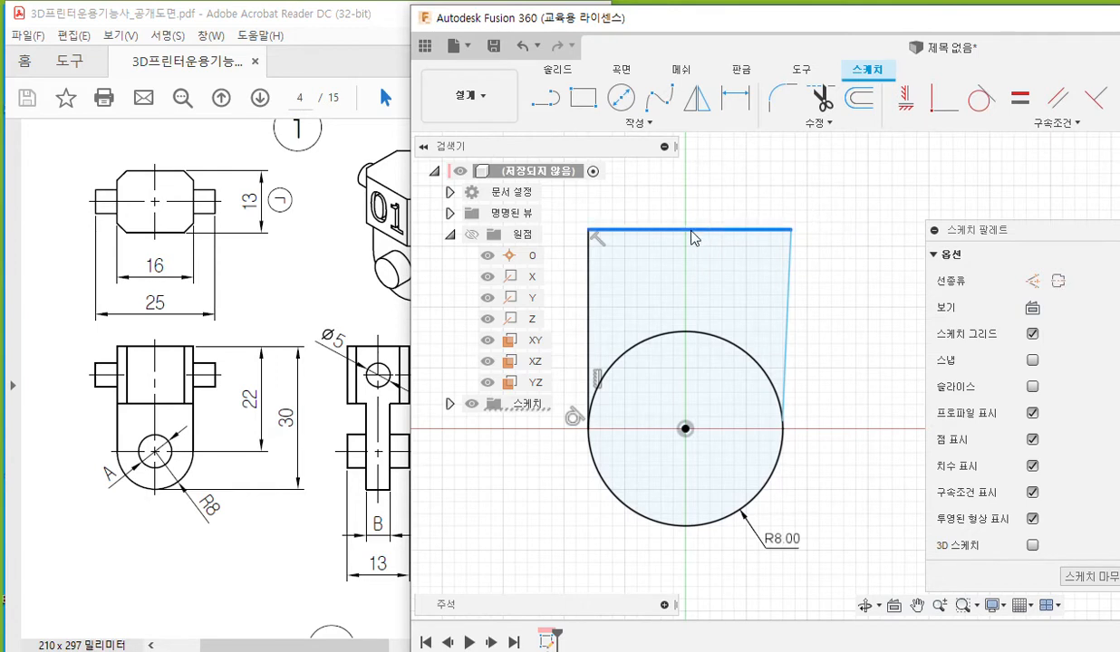
key(F12)
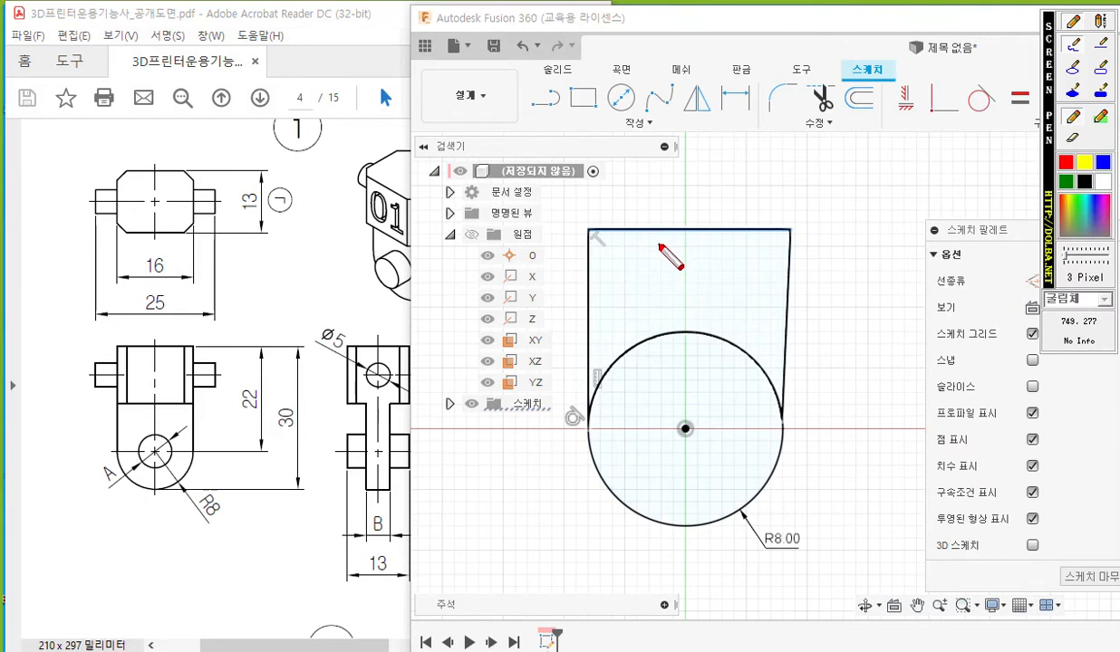
mouse_move(606, 227)
mouse_down()
mouse_move(585, 252)
mouse_move(623, 258)
mouse_up()
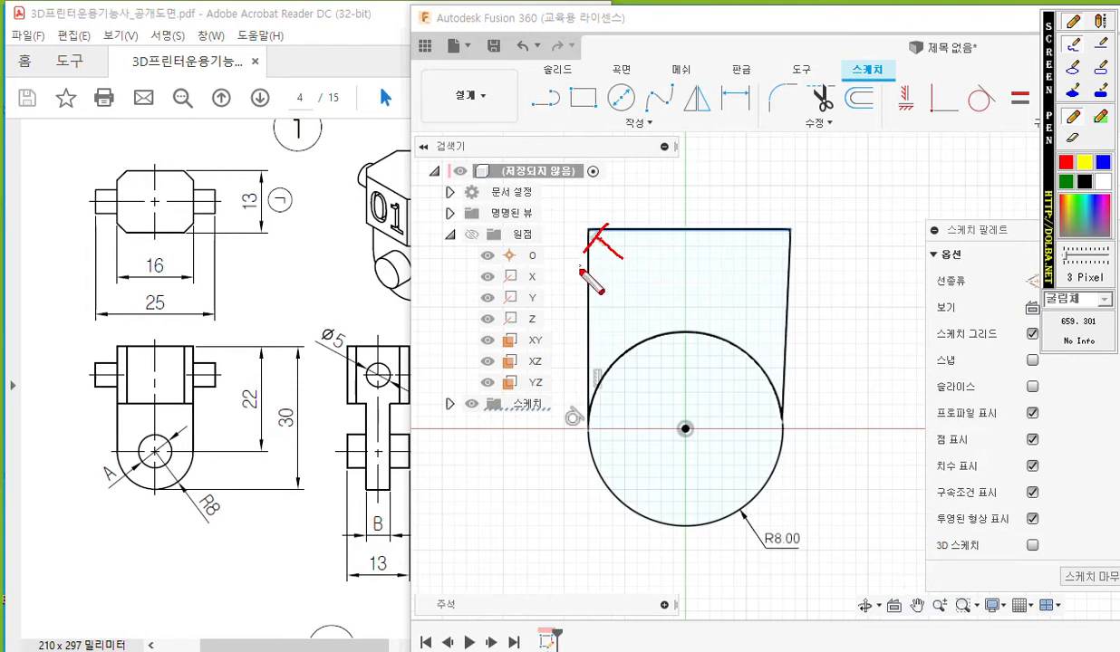
mouse_move(585, 226)
mouse_down()
mouse_move(590, 407)
mouse_move(589, 226)
mouse_move(770, 221)
mouse_move(774, 211)
mouse_move(759, 242)
mouse_up()
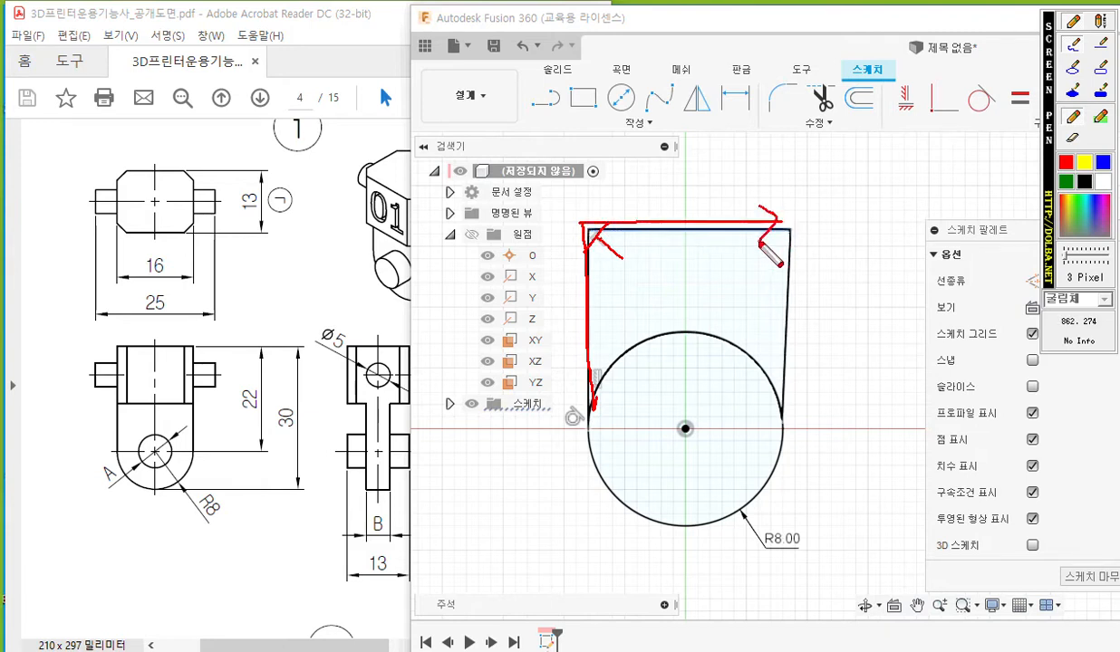
mouse_move(625, 224)
mouse_down()
mouse_move(625, 270)
mouse_move(593, 273)
mouse_up()
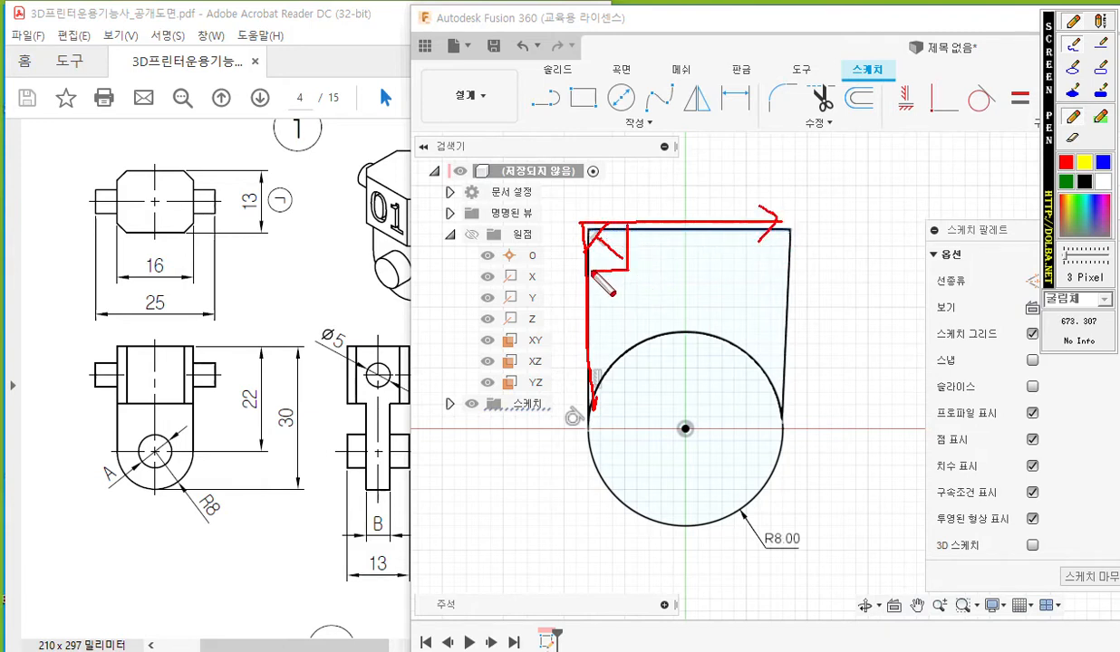
key(Escape)
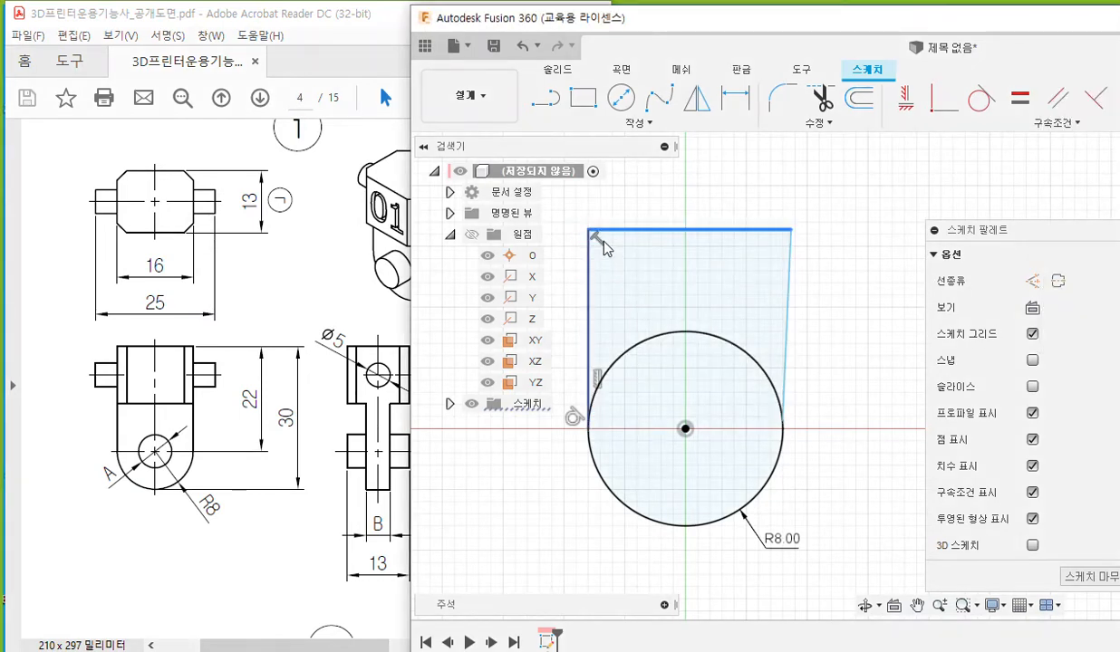
- Draw short red strokes beside the profile's left line and under its upper line, and clear the pen marks
key(F12)
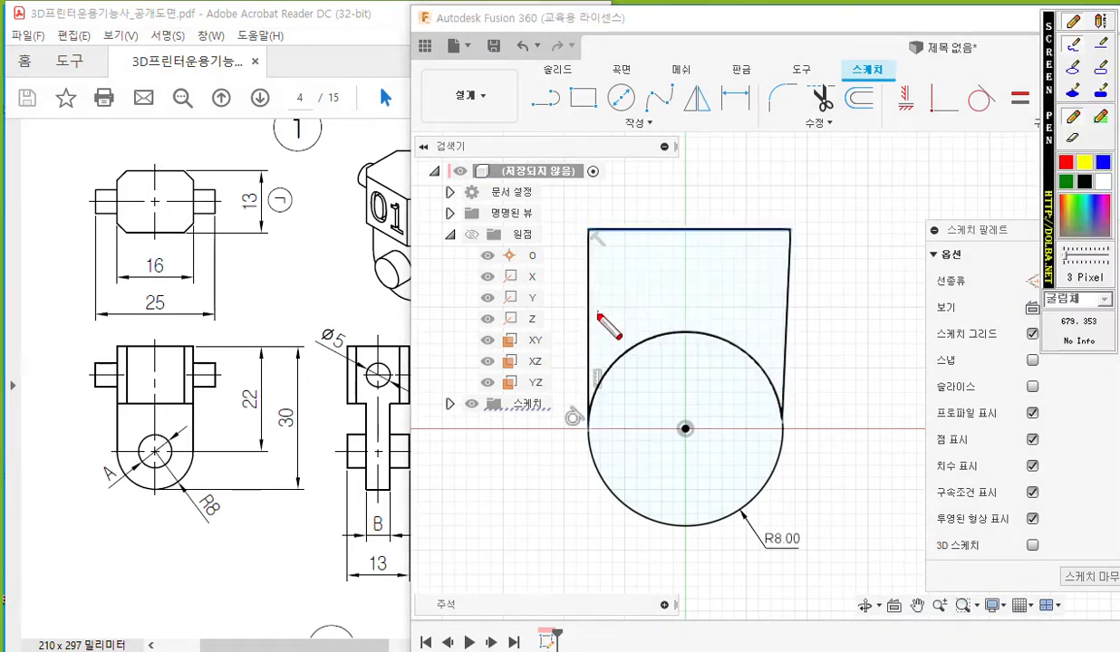
drag(598, 281, 599, 337)
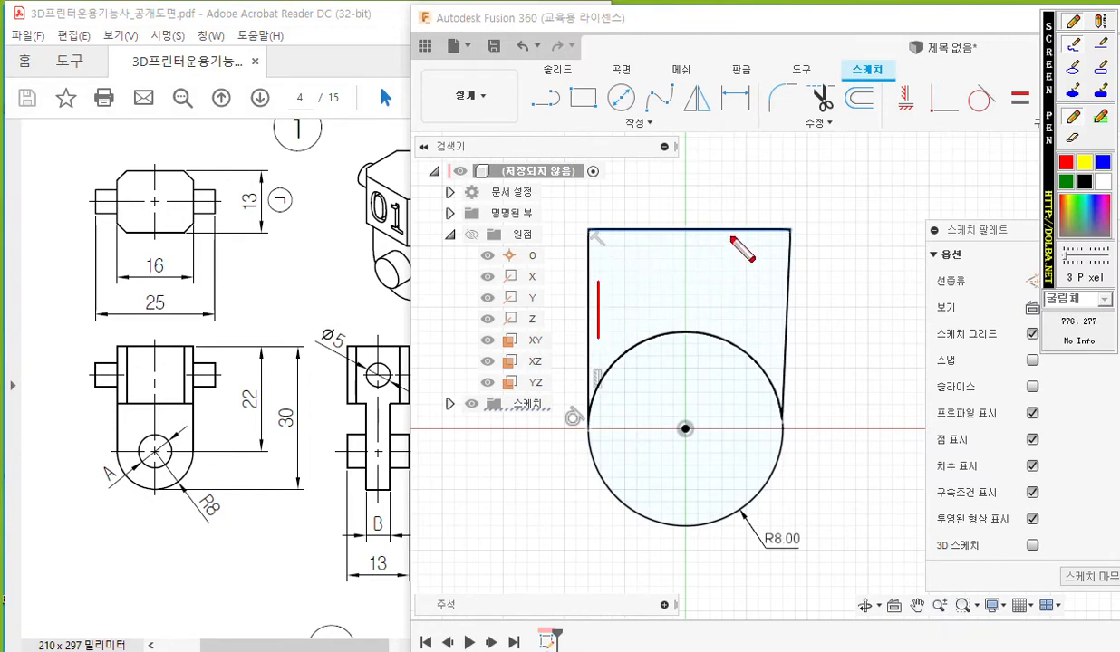
drag(665, 239, 709, 241)
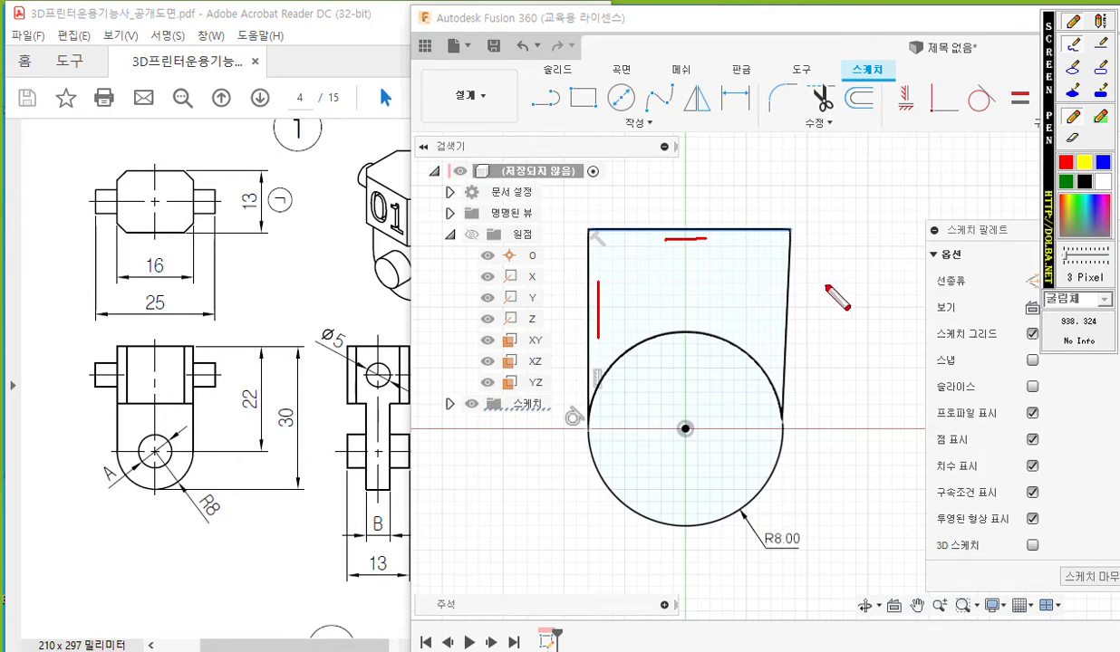
key(Escape)
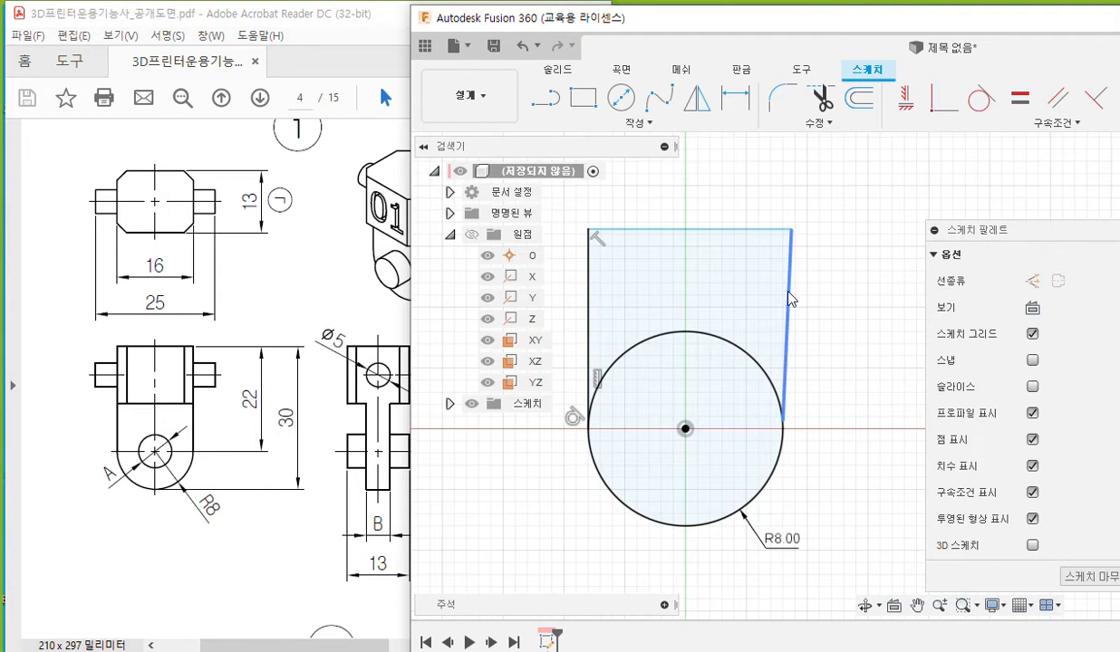
- Circle the horizontal/vertical constraint in red, draw its vertical symbol beside the slanted right line, and clear the pen marks
key(F12)
mouse_move(915, 121)
mouse_down()
mouse_move(879, 96)
mouse_move(913, 127)
mouse_up()
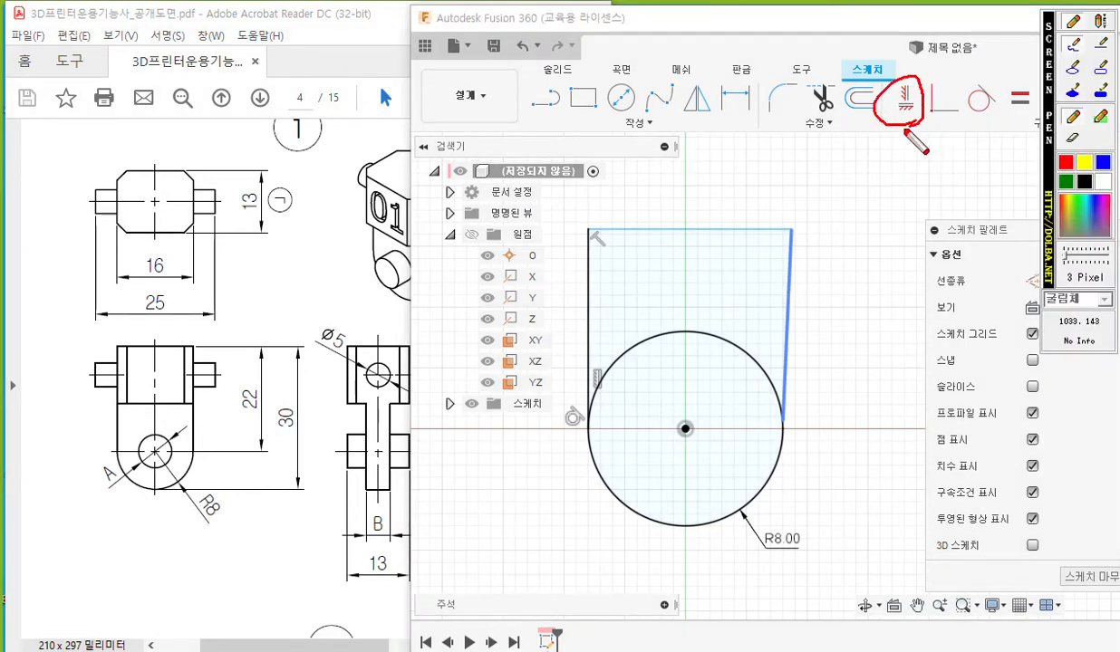
mouse_move(803, 311)
mouse_down()
mouse_move(788, 367)
mouse_move(769, 310)
mouse_move(801, 350)
mouse_move(793, 365)
mouse_up()
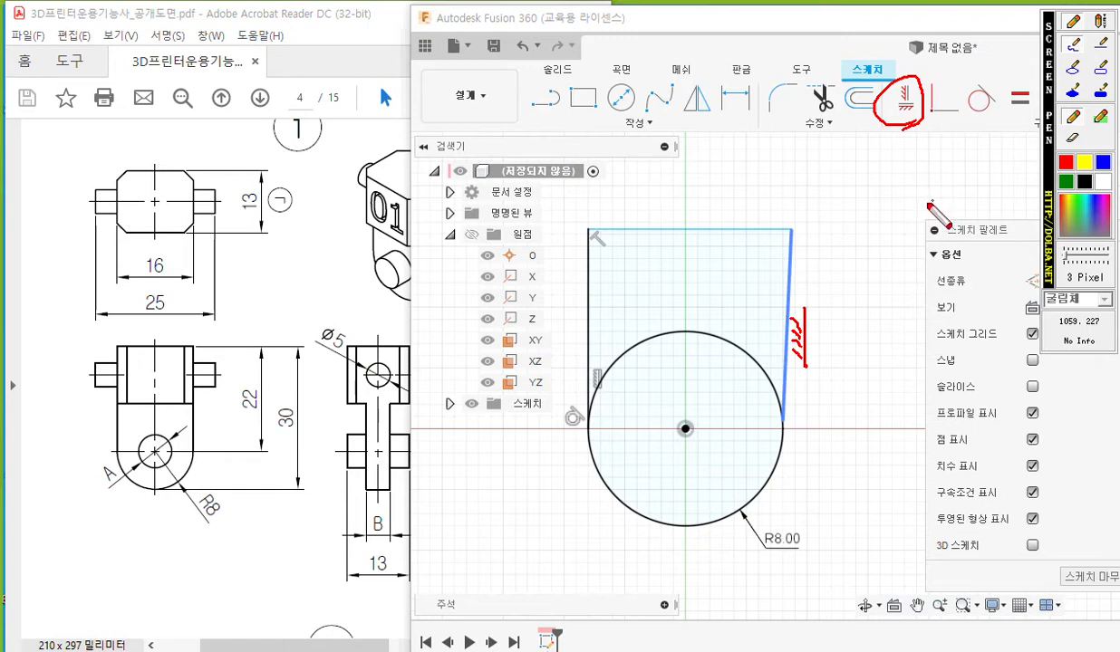
key(Escape)
- Apply a vertical constraint to the slanted line on the profile's right side
click(905, 104)
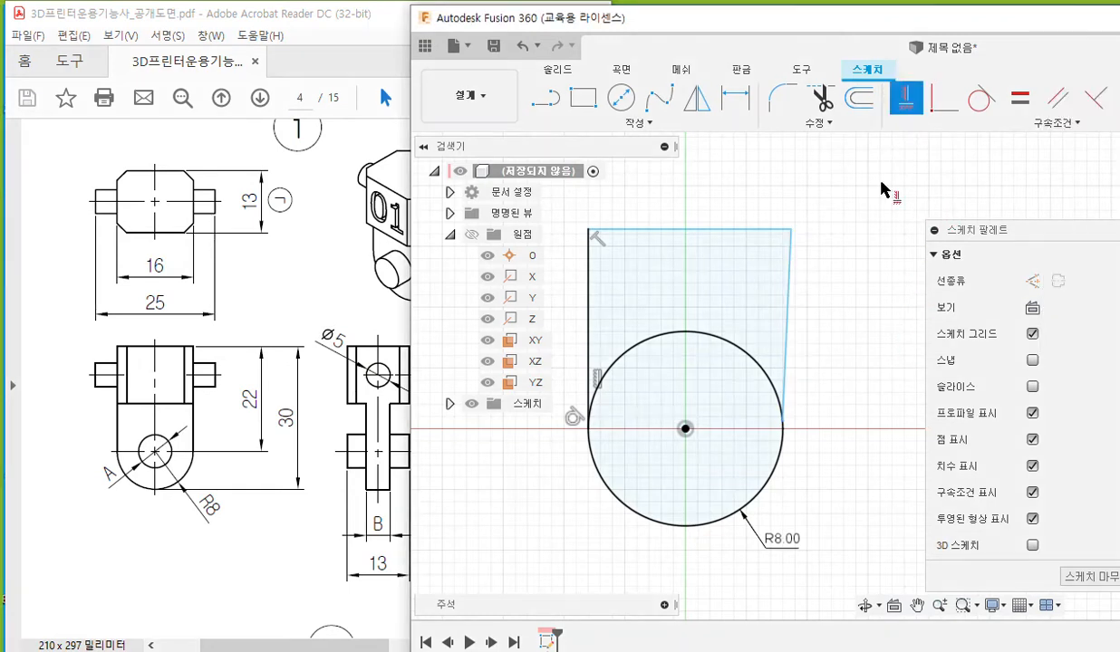
click(791, 290)
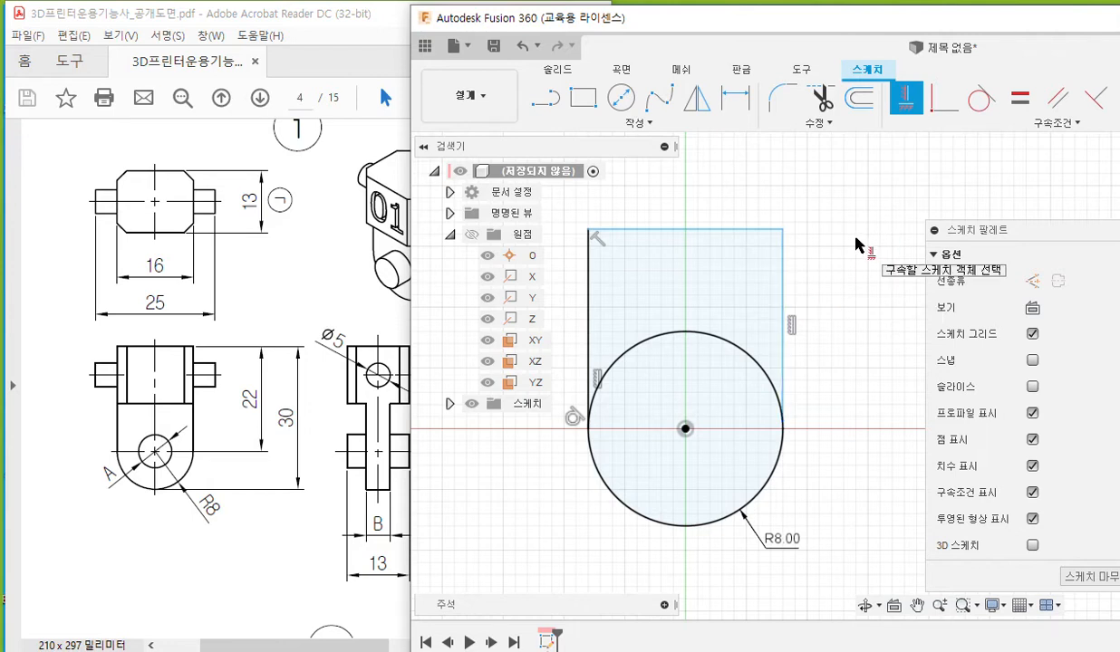
- Circle the tangent constraint in red, trace the profile's right line and the circle's right arc, and clear the pen marks
key(Escape)
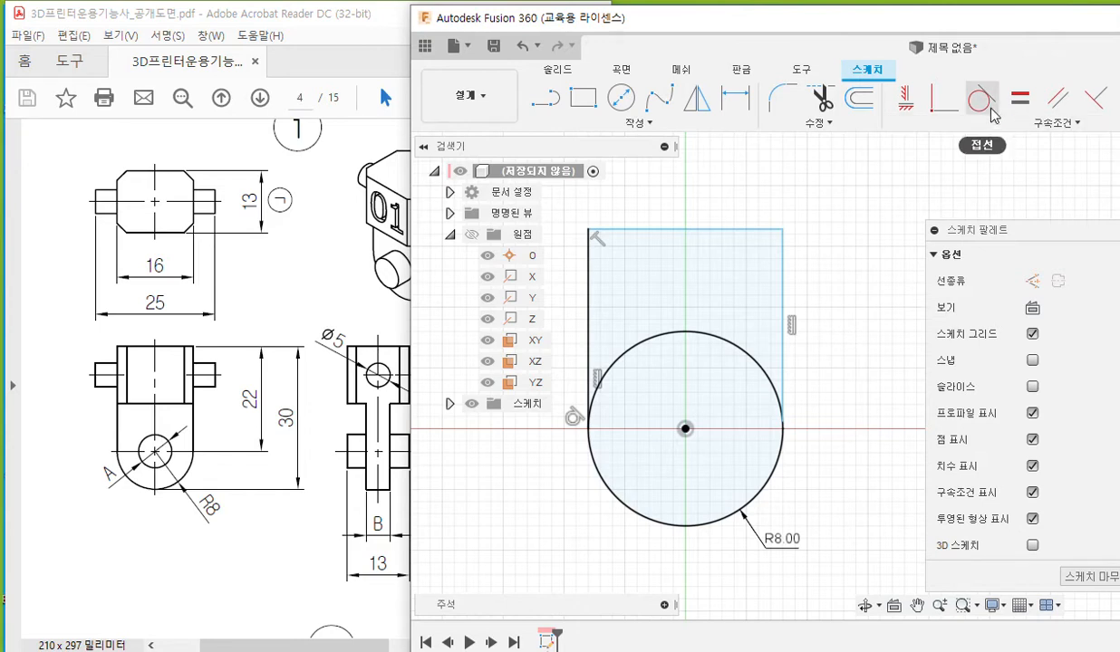
key(F12)
mouse_move(997, 105)
mouse_down()
mouse_move(957, 115)
mouse_move(958, 84)
mouse_move(953, 121)
mouse_up()
drag(778, 231, 780, 418)
mouse_move(723, 357)
mouse_down()
mouse_move(738, 365)
mouse_move(769, 504)
mouse_up()
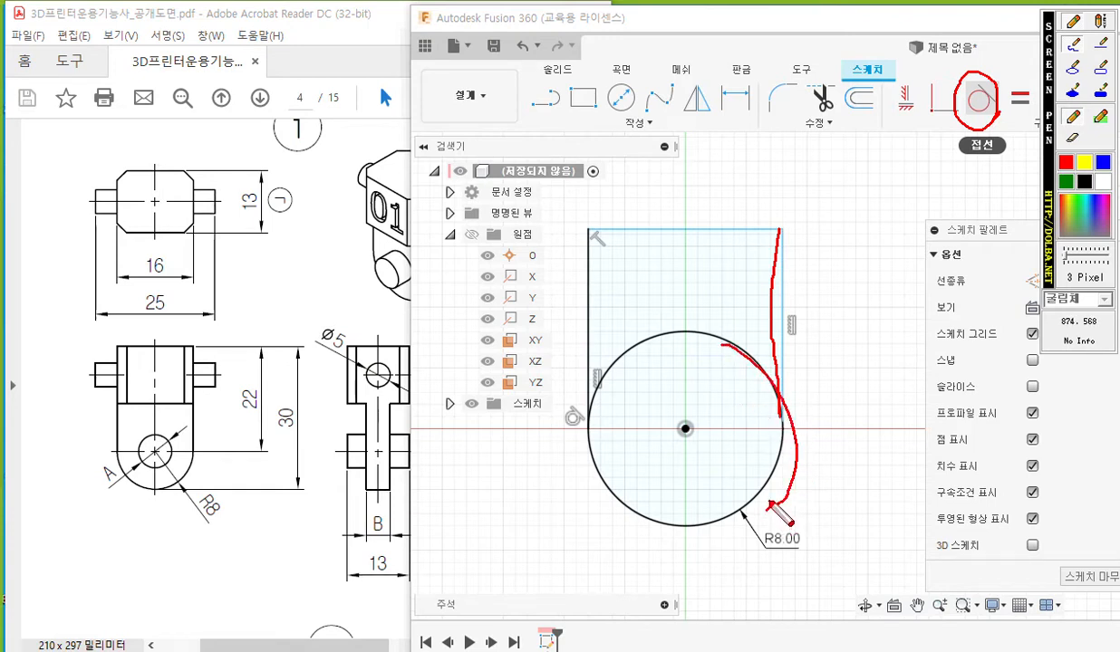
key(Escape)
- Apply a tangent constraint between the profile's right vertical line and the R8 circle
click(978, 107)
click(784, 288)
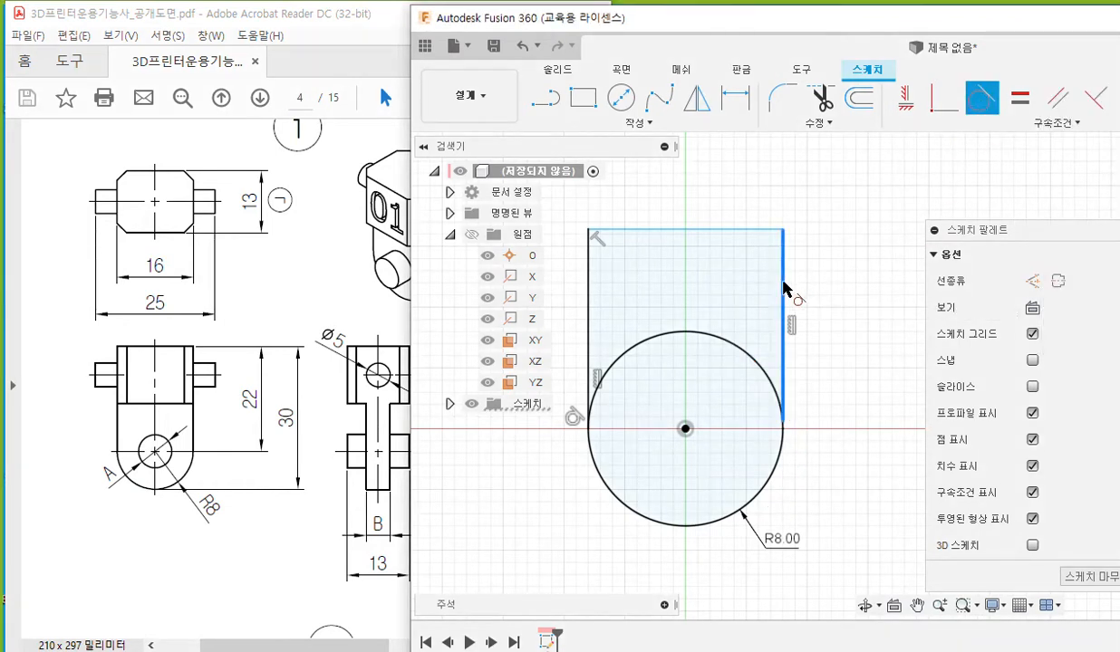
click(761, 373)
key(Escape)
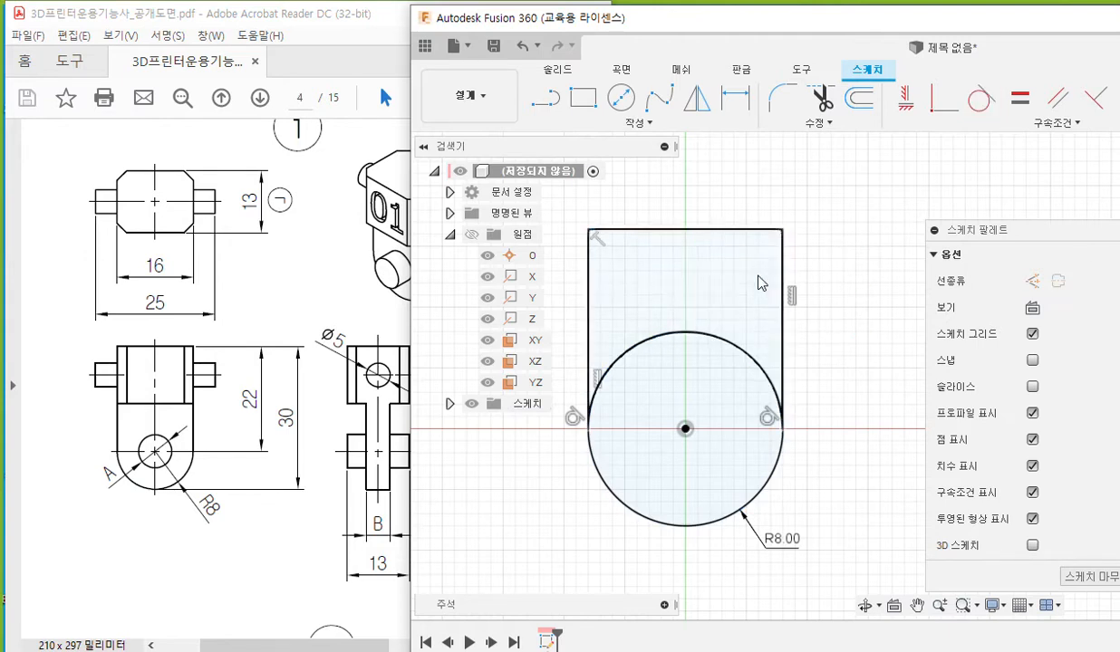
- Circle the Trim tool in red, trace the circle's upper arc between the two vertical lines, and clear the pen marks
mouse_move(692, 280)
middle_down()
mouse_move(755, 280)
mouse_move(734, 280)
middle_up()
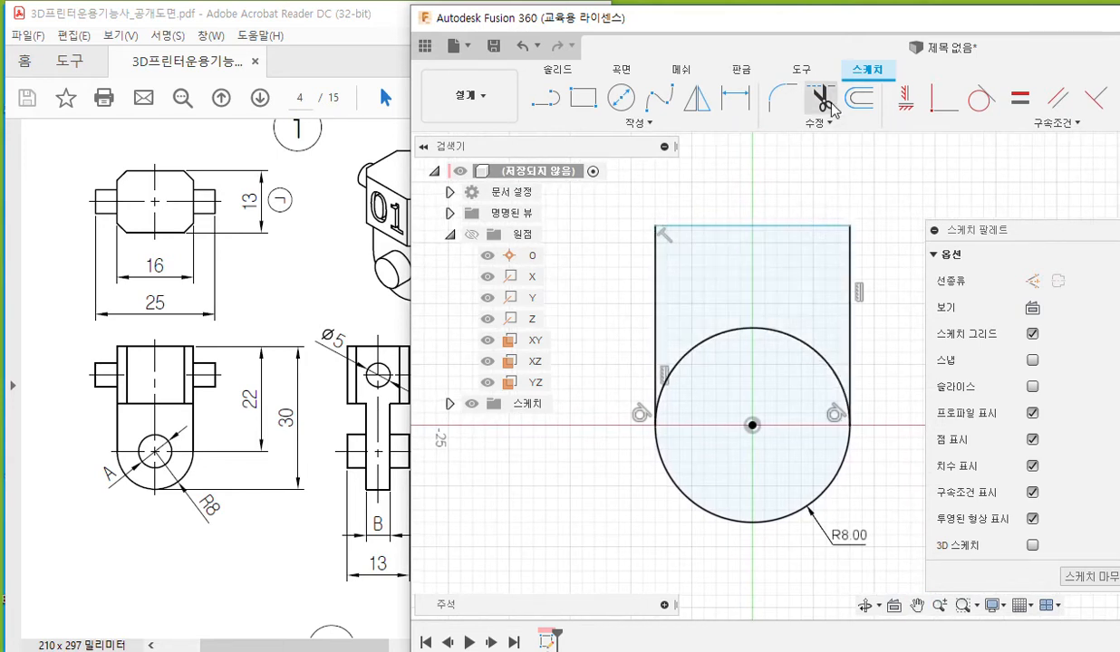
key(F9)
mouse_move(835, 110)
mouse_down()
mouse_move(812, 116)
mouse_move(838, 86)
mouse_move(826, 115)
mouse_up()
mouse_move(659, 403)
mouse_down()
mouse_move(703, 337)
mouse_move(825, 361)
mouse_move(851, 413)
mouse_up()
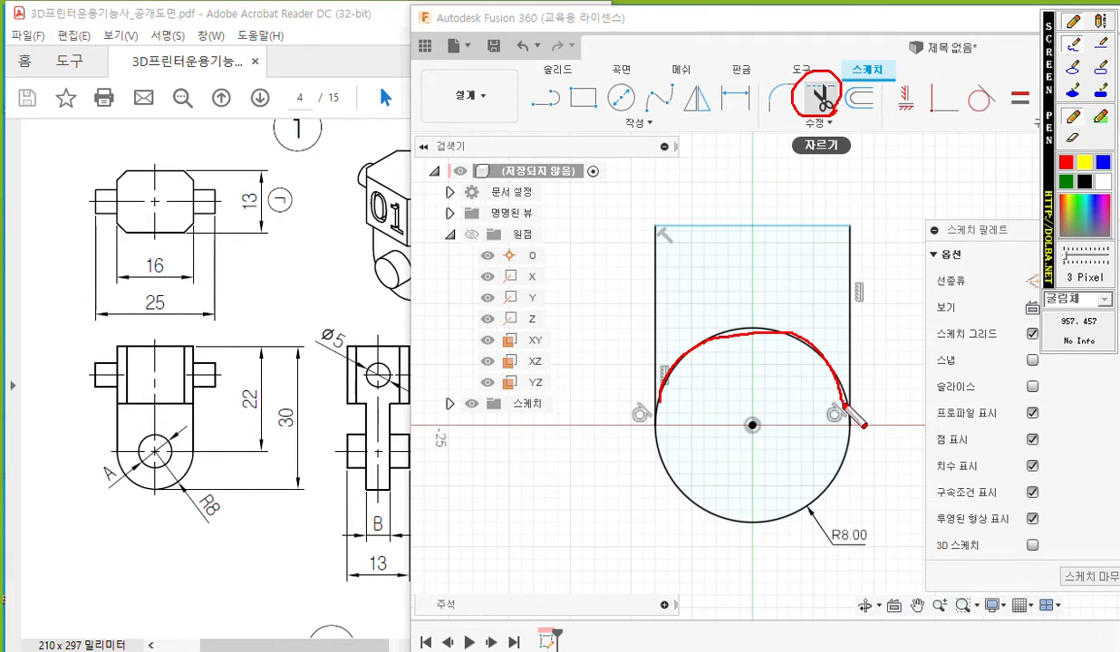
key(Escape)
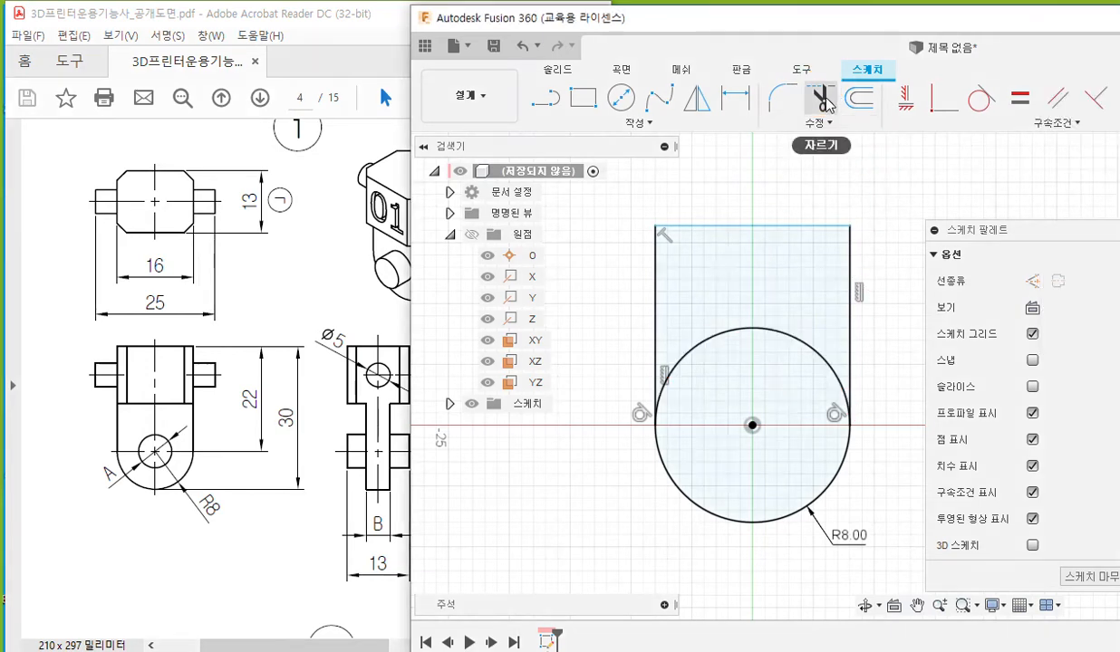
- Trim the circle's upper arc inside the profile, between the two vertical lines
click(822, 100)
click(730, 332)
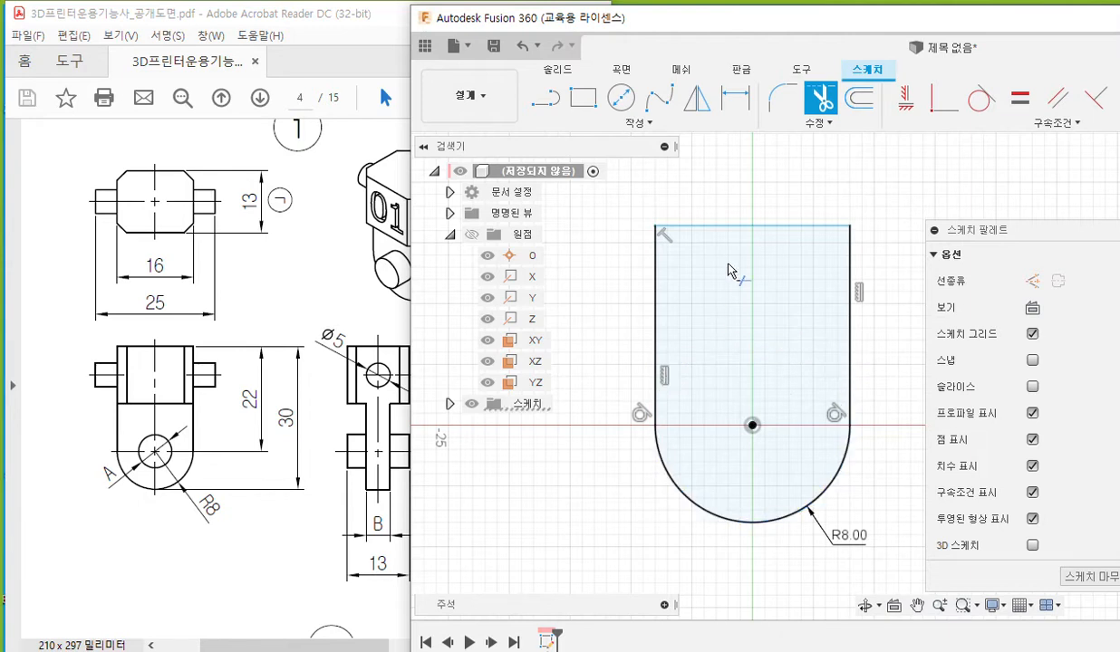
key(Escape)
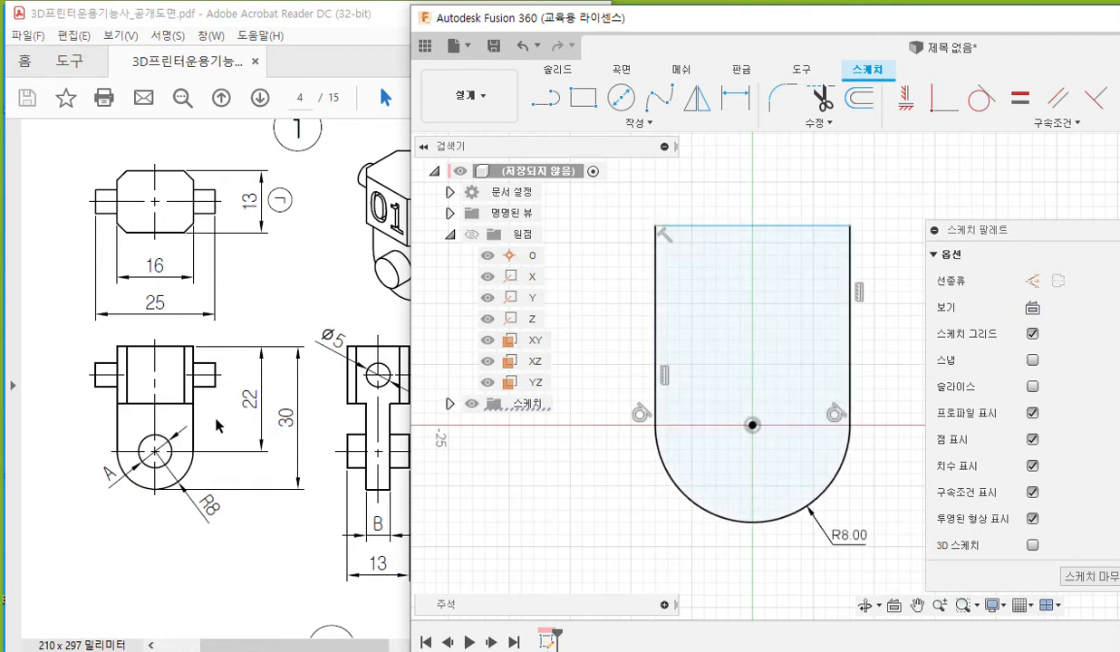
- Mark the upper edge in red on the drawing's front view and the sketch, cross the hole centre, and write 22 on the drawing
key(F2)
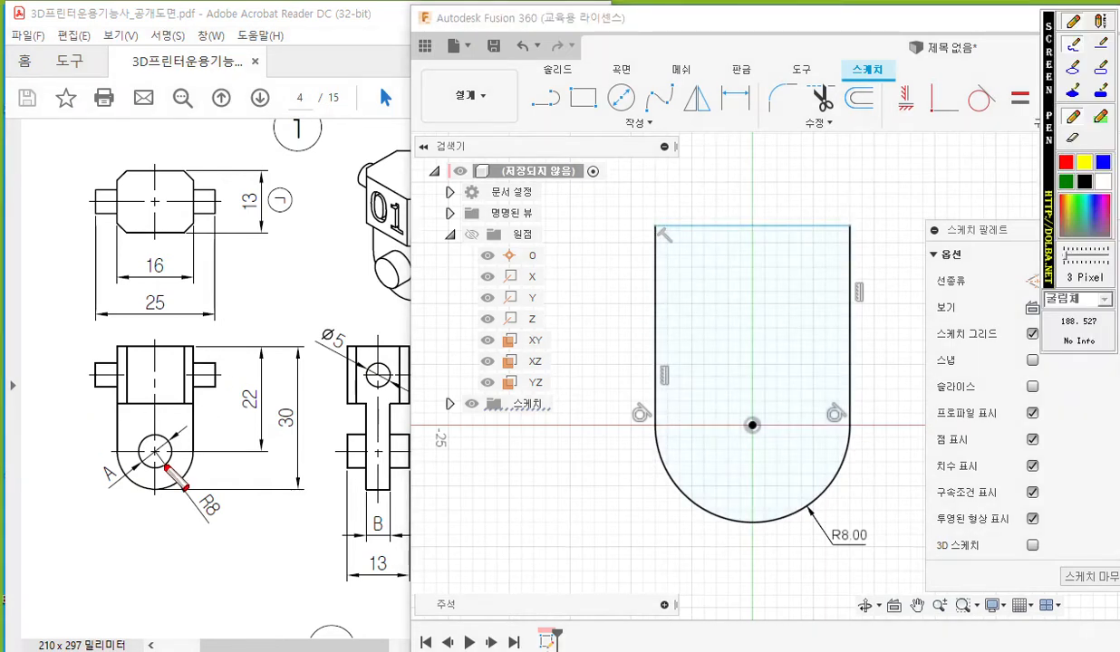
drag(104, 344, 197, 344)
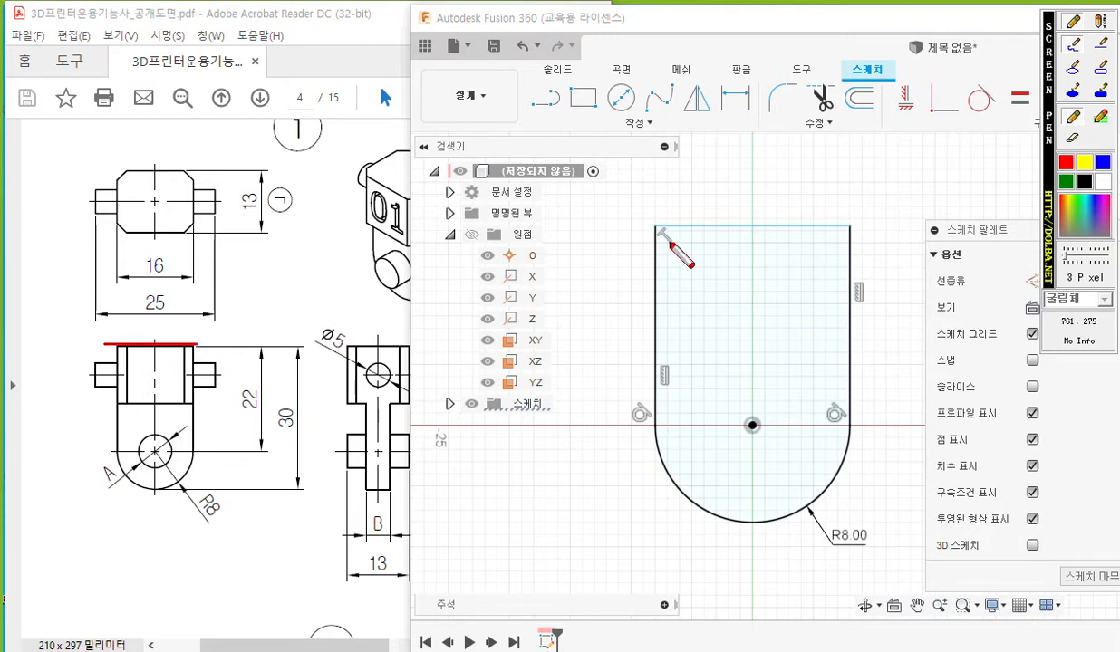
drag(652, 220, 849, 219)
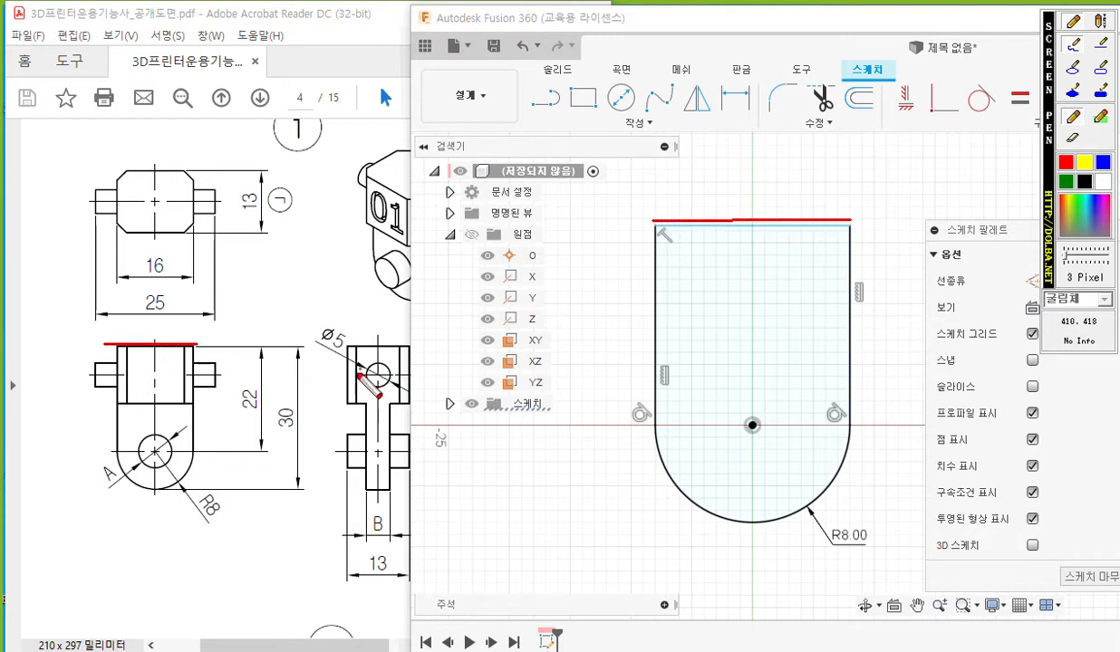
mouse_move(164, 441)
mouse_down()
mouse_move(146, 464)
mouse_move(165, 464)
mouse_up()
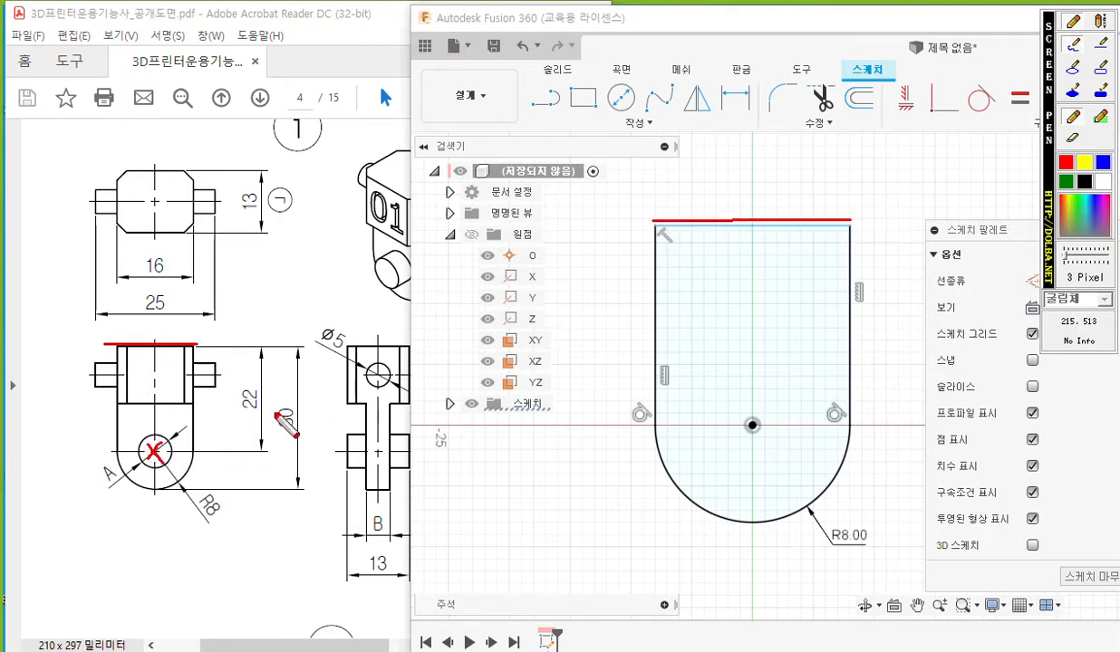
mouse_move(226, 389)
mouse_down()
mouse_move(241, 390)
mouse_move(253, 412)
mouse_move(261, 391)
mouse_move(287, 413)
mouse_up()
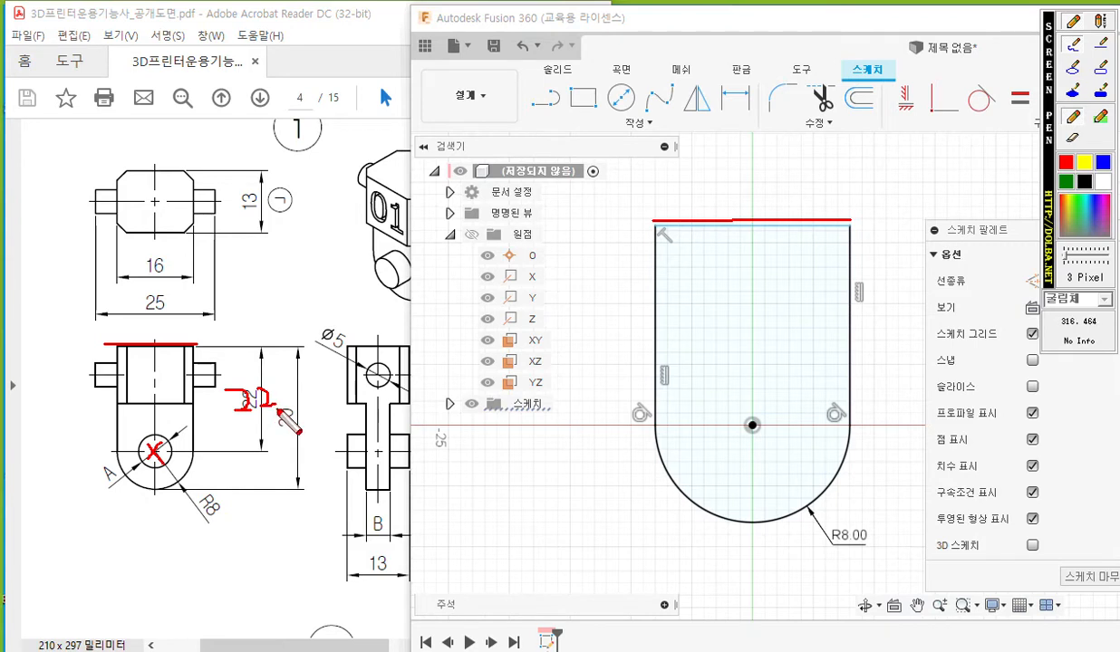
- Circle the sketch dimension tool in red, trace the lower arc, draw a 22 height dimension beside the profile, and clear the pen marks
mouse_move(757, 102)
mouse_down()
mouse_move(716, 98)
mouse_move(745, 119)
mouse_up()
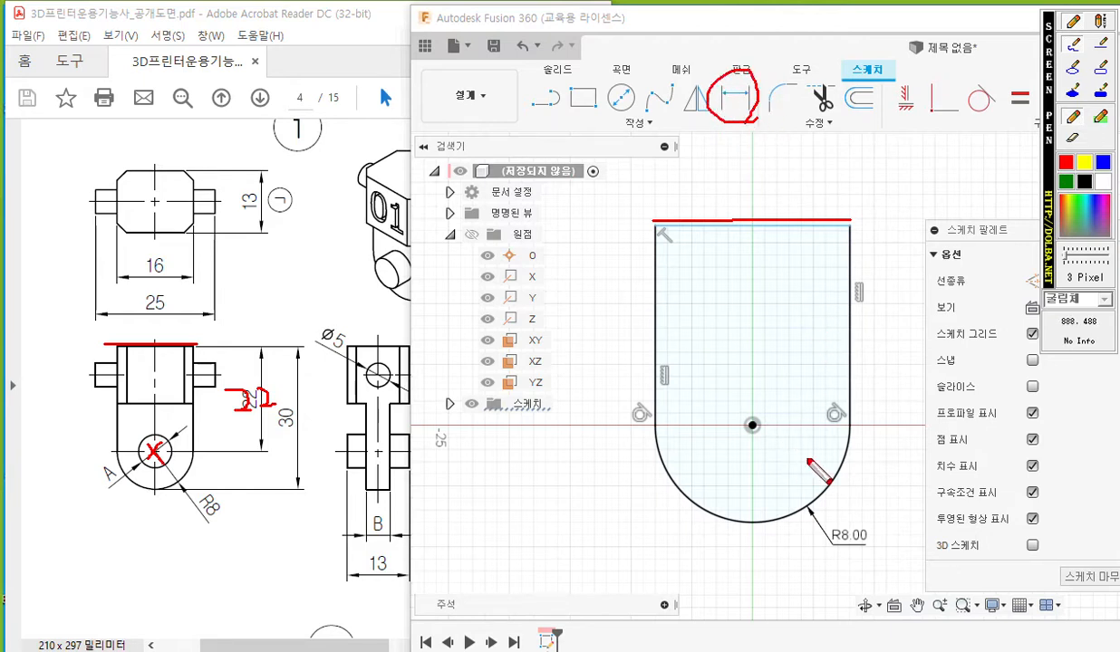
drag(850, 435, 756, 521)
mouse_move(867, 226)
mouse_down()
mouse_move(920, 226)
mouse_move(897, 338)
mouse_move(906, 429)
mouse_up()
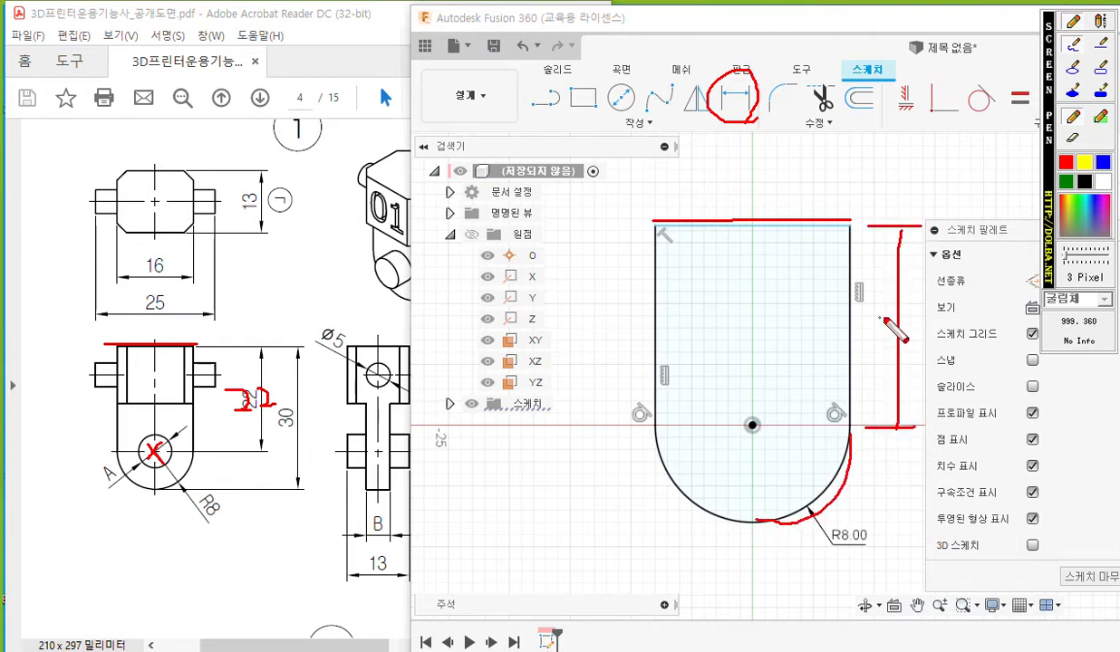
mouse_move(847, 324)
mouse_down()
mouse_move(859, 339)
mouse_move(889, 341)
mouse_up()
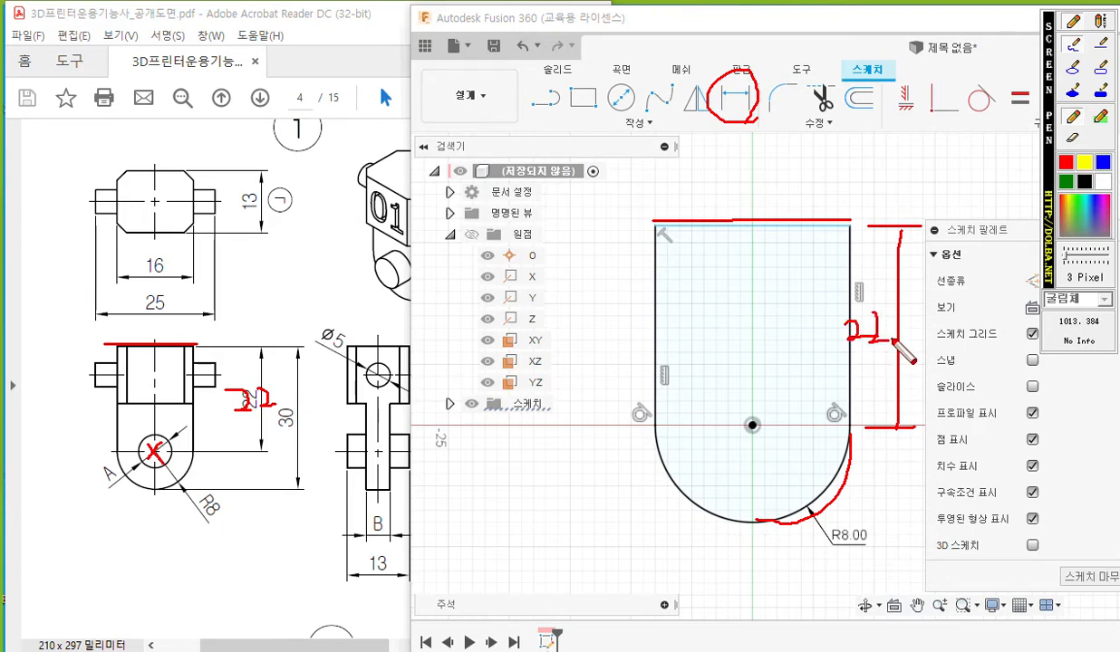
key(Escape)
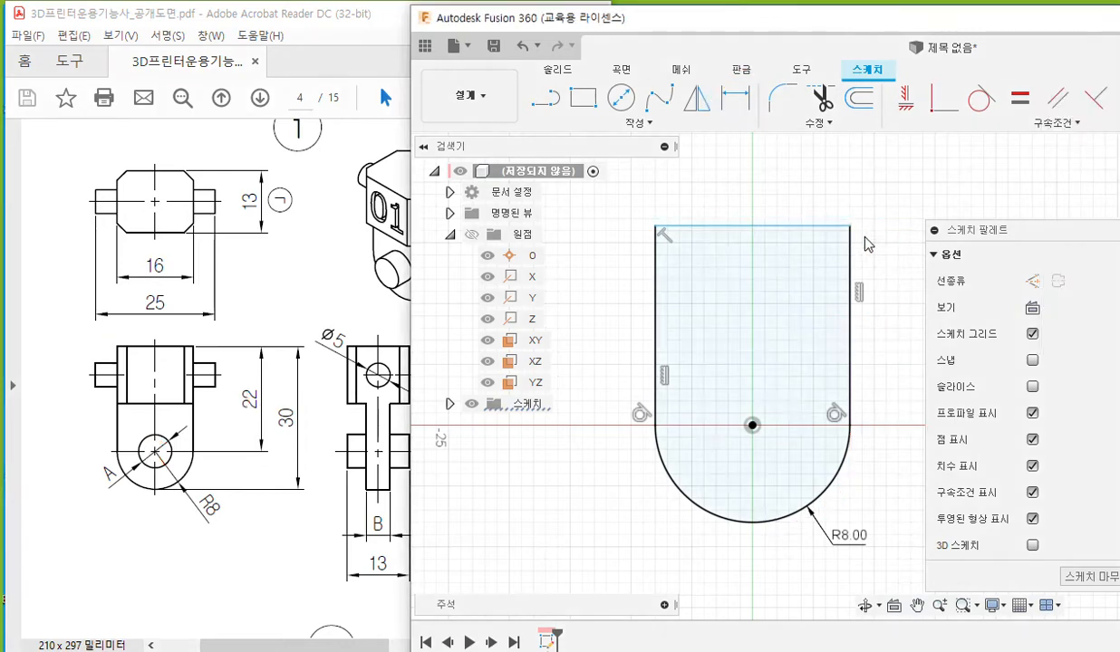
click(737, 102)
click(841, 487)
click(769, 226)
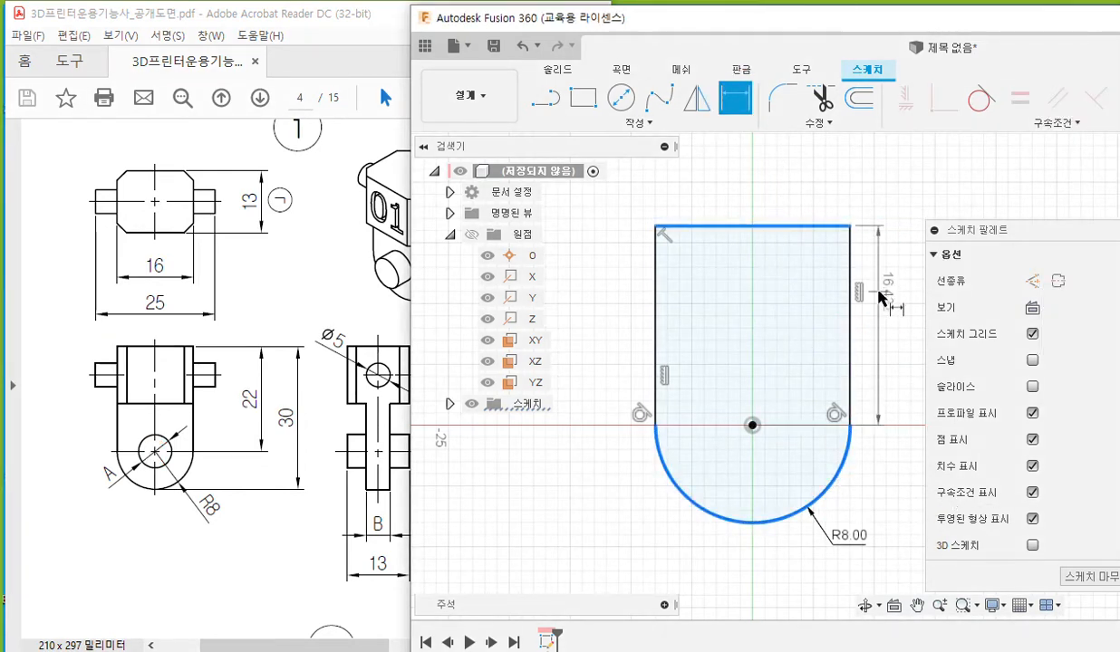
key(Escape)
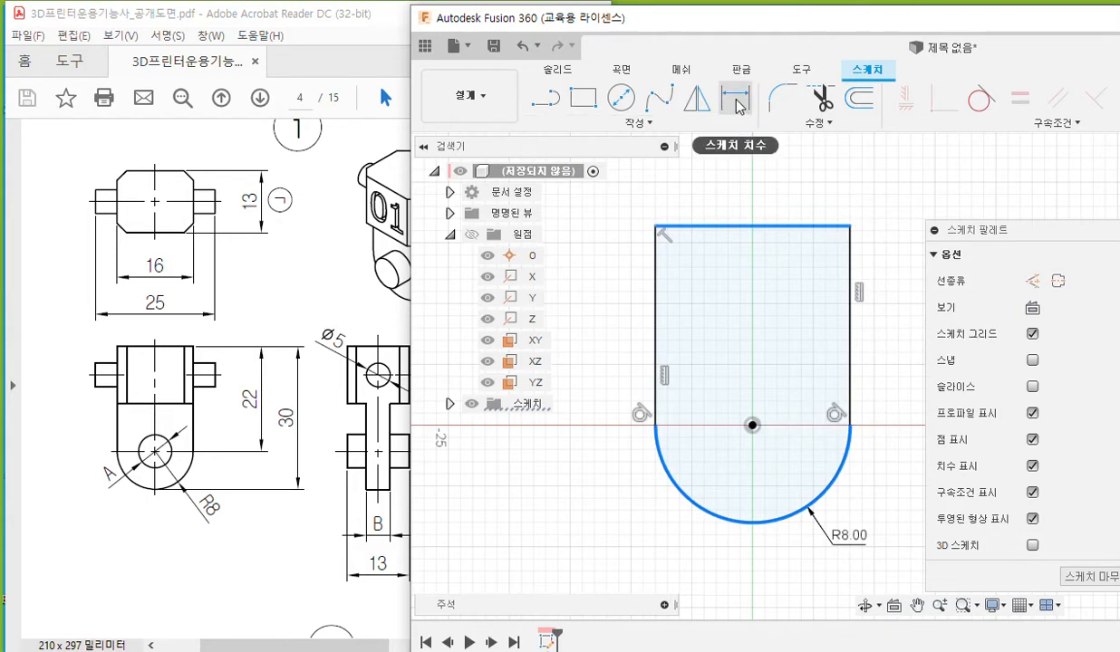
- Dimension the distance from the profile's upper line to the R8 arc's centre as 22 mm
click(738, 101)
click(770, 227)
click(827, 480)
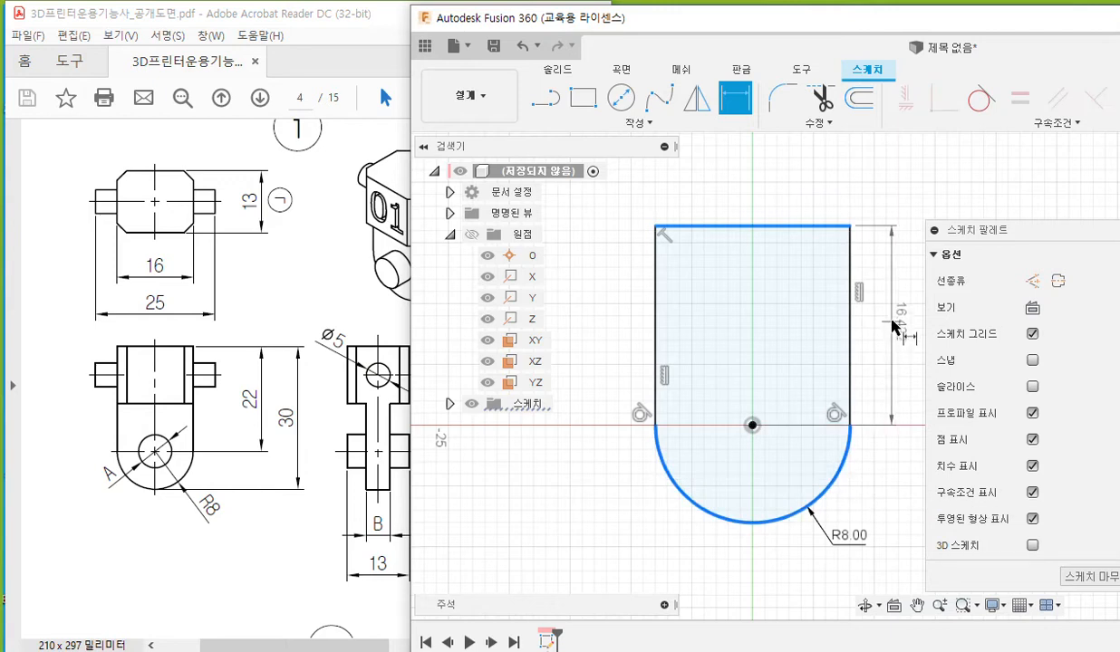
click(893, 355)
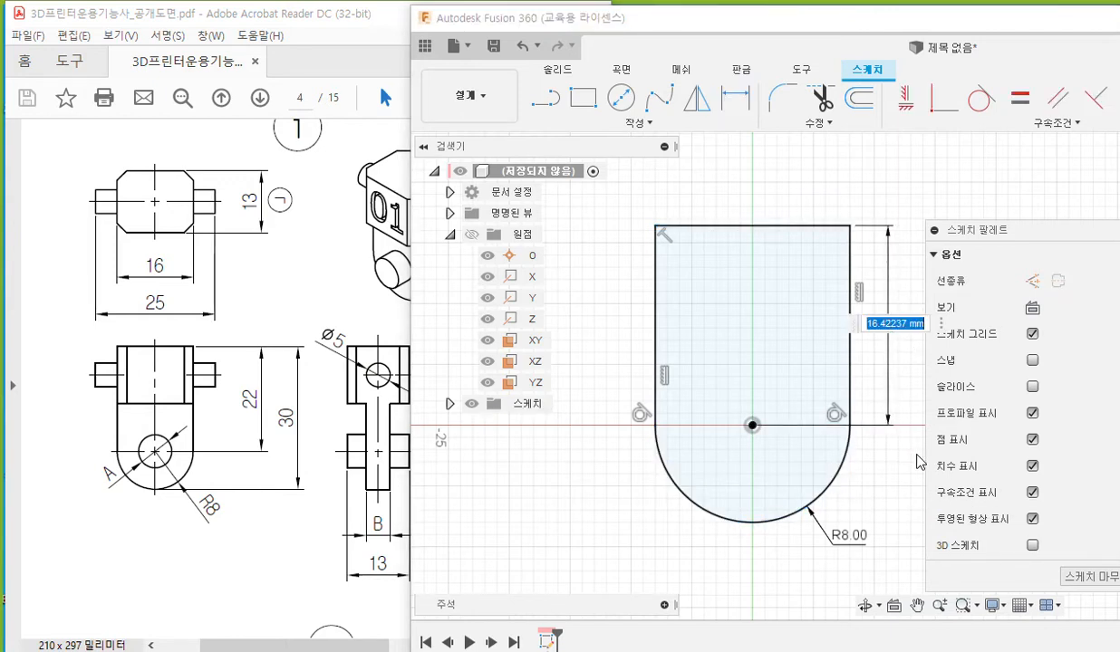
text(22)
key(Return)
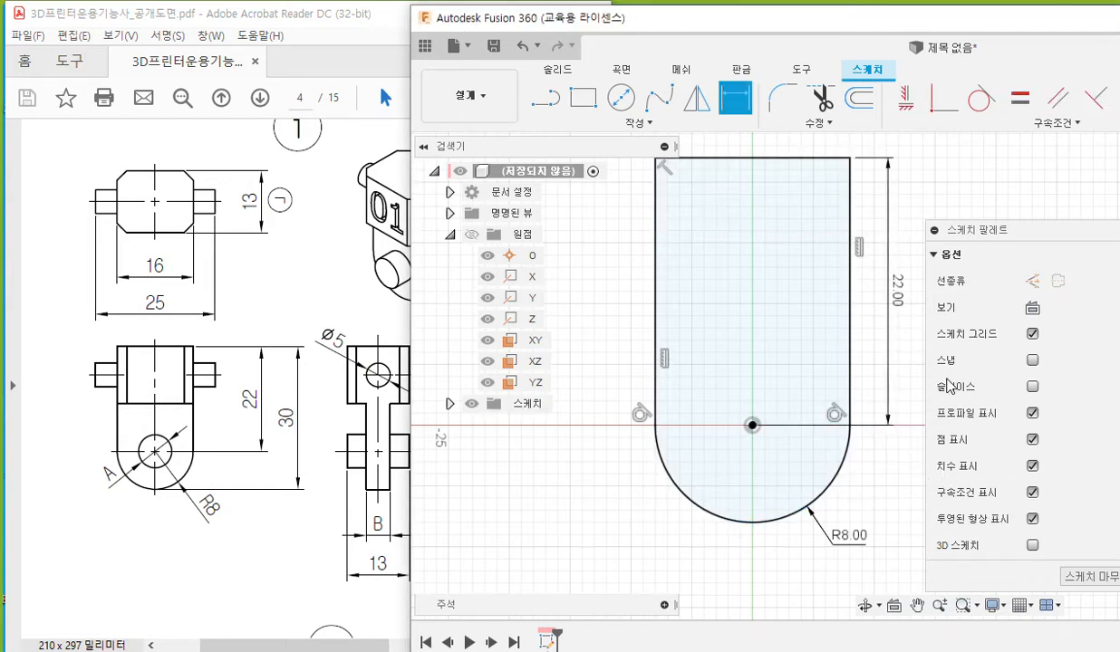
middle_drag(779, 298, 785, 340)
key(d)
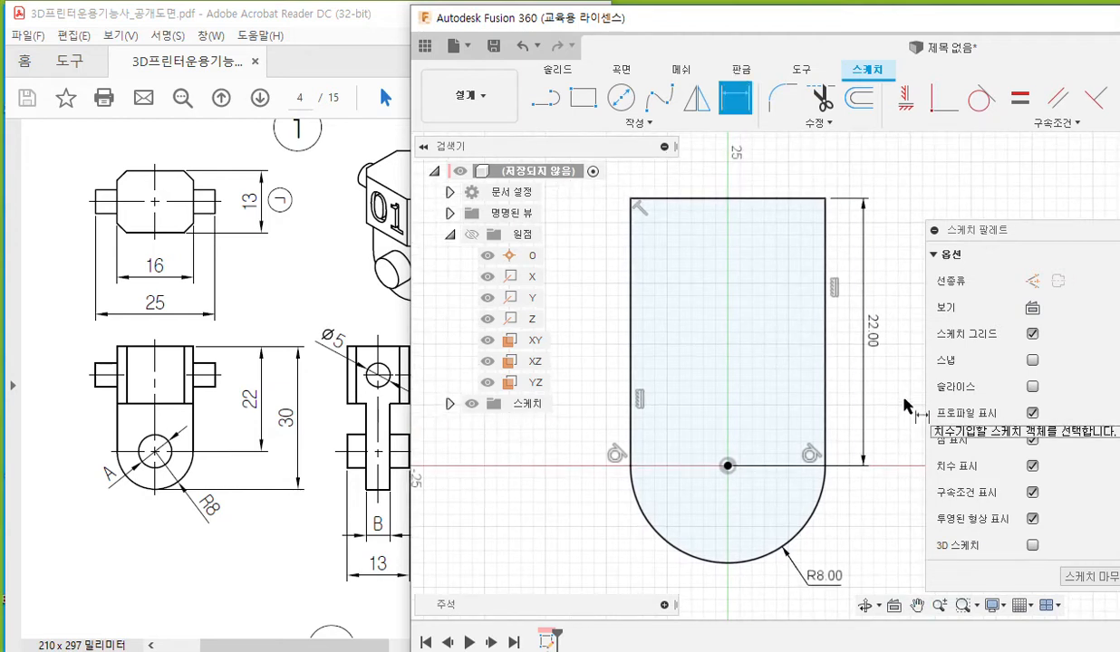
scroll(892, 412, down, 1)
mouse_move(875, 444)
middle_down()
mouse_move(831, 424)
mouse_move(869, 409)
mouse_move(865, 422)
middle_up()
scroll(863, 413, down, 1)
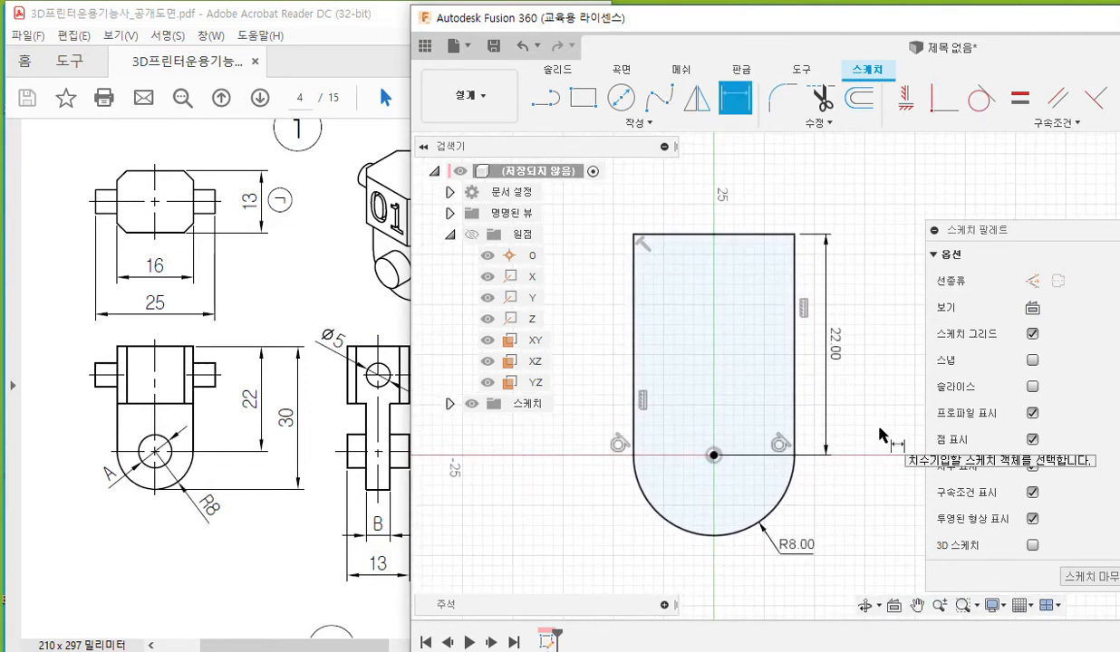
key(Escape)
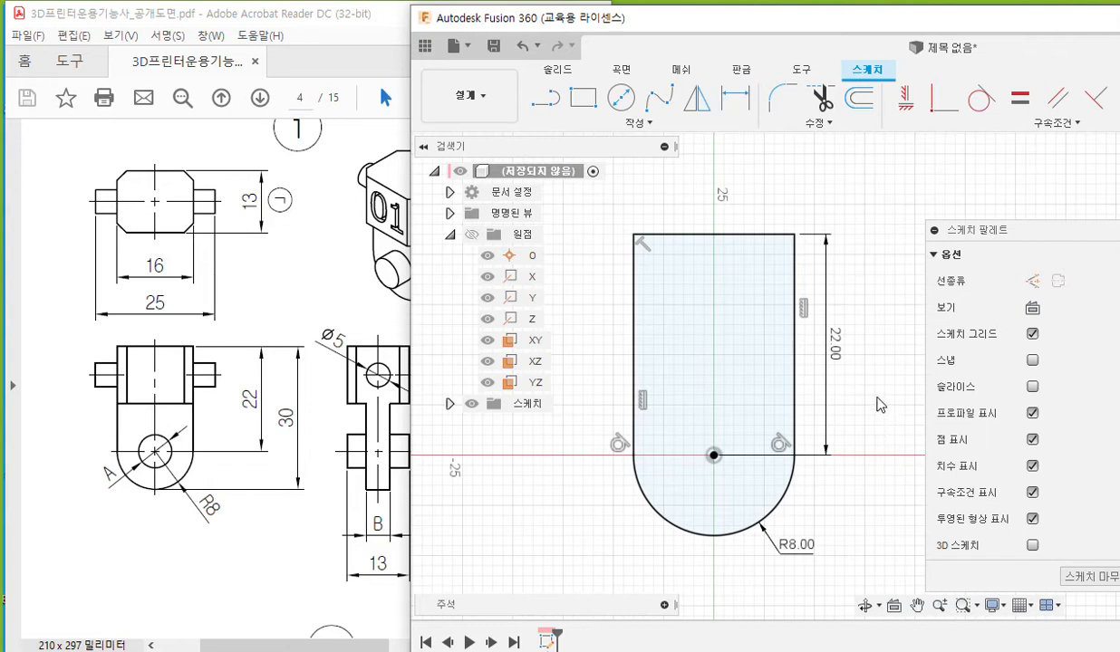
- Extrude the R8 front profile symmetrically as a new body, with a whole-length distance of 5 mm
click(702, 337)
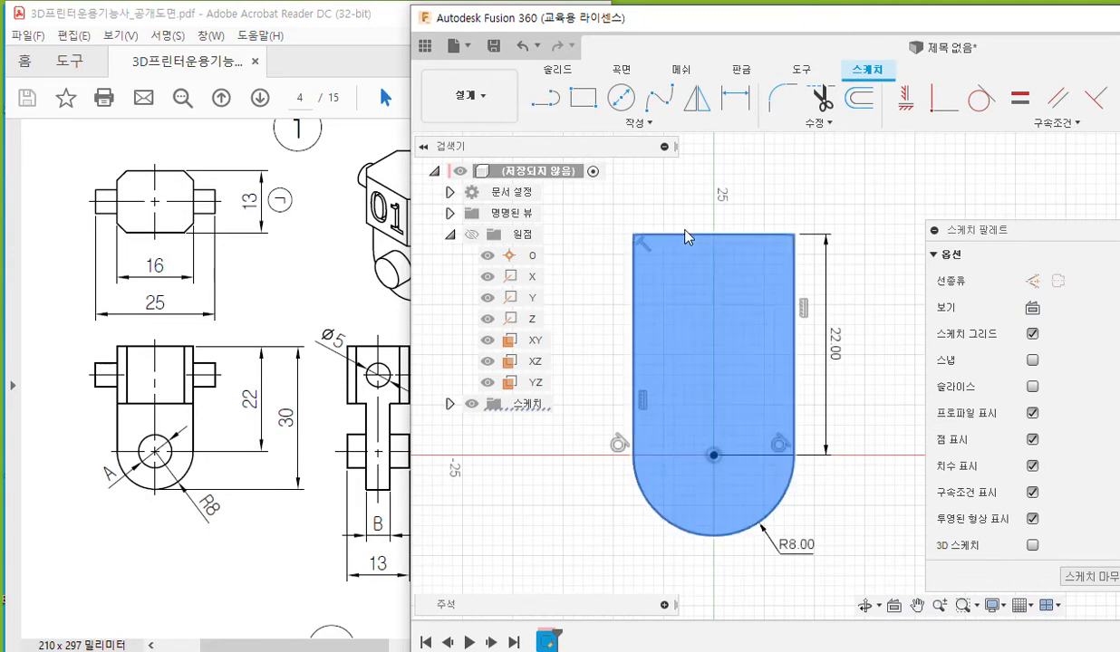
click(561, 76)
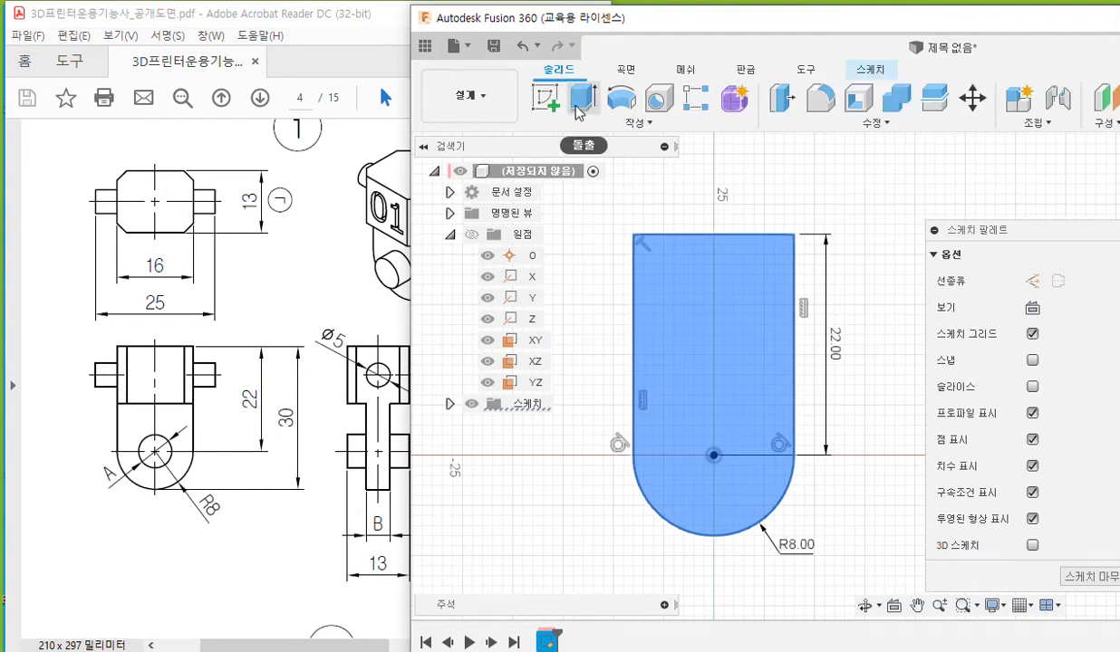
click(580, 102)
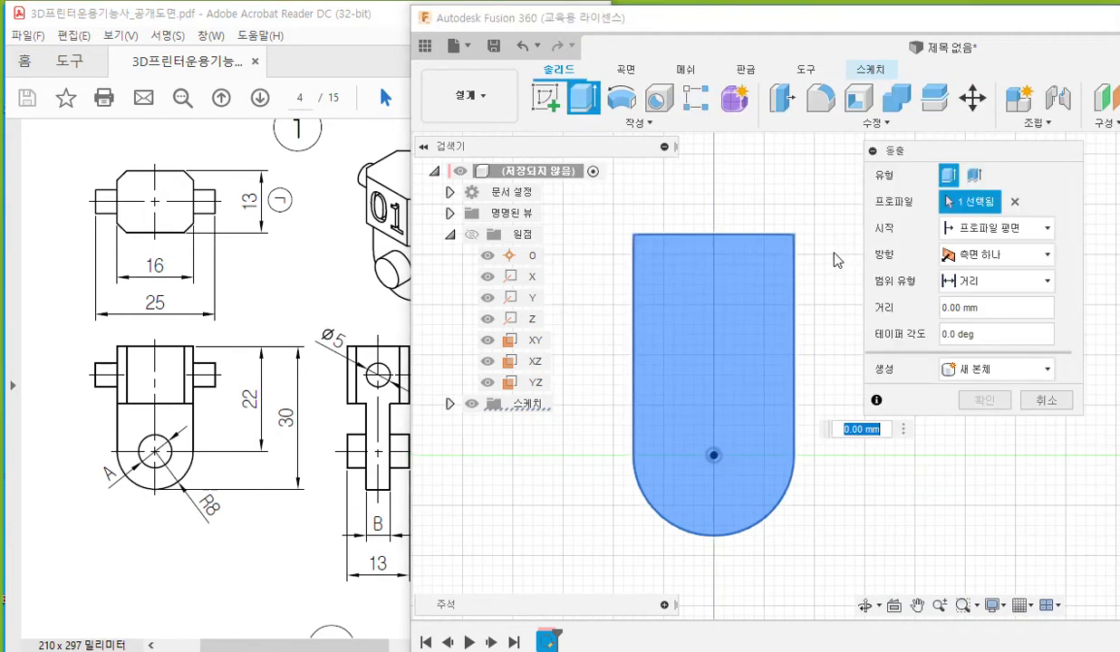
shift+middle_drag(648, 292, 743, 358)
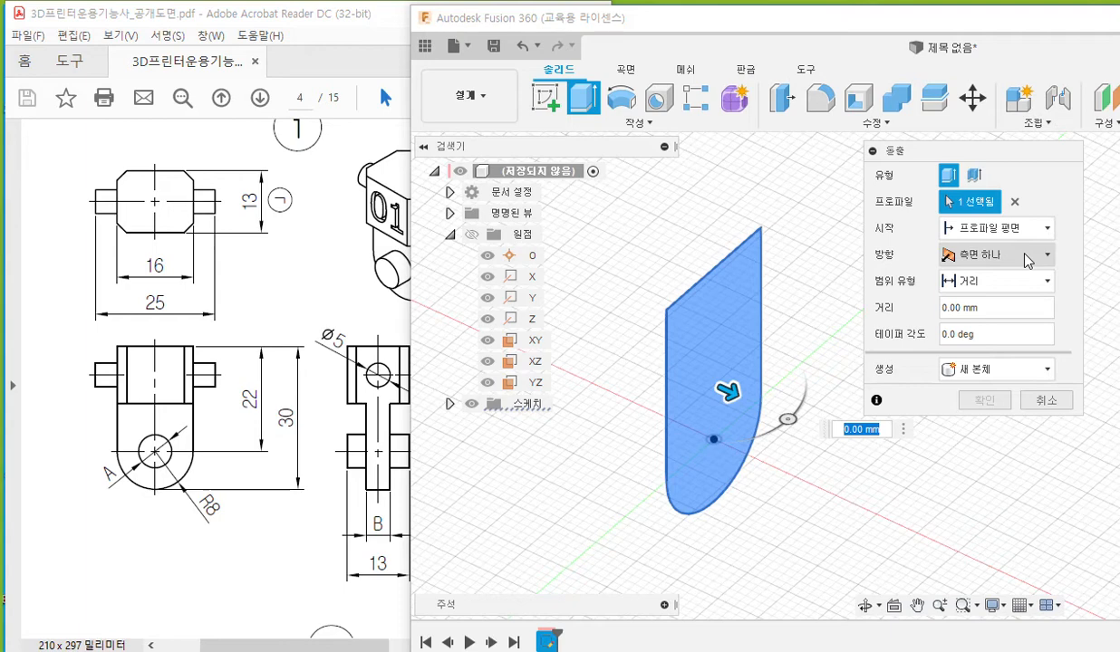
click(1016, 263)
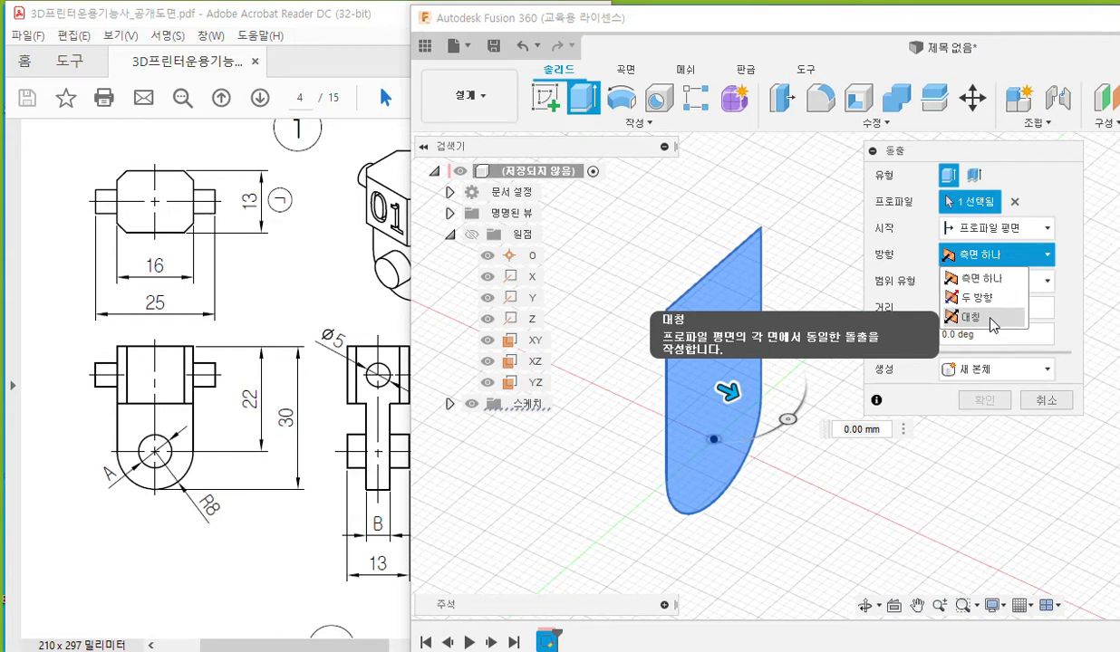
click(992, 319)
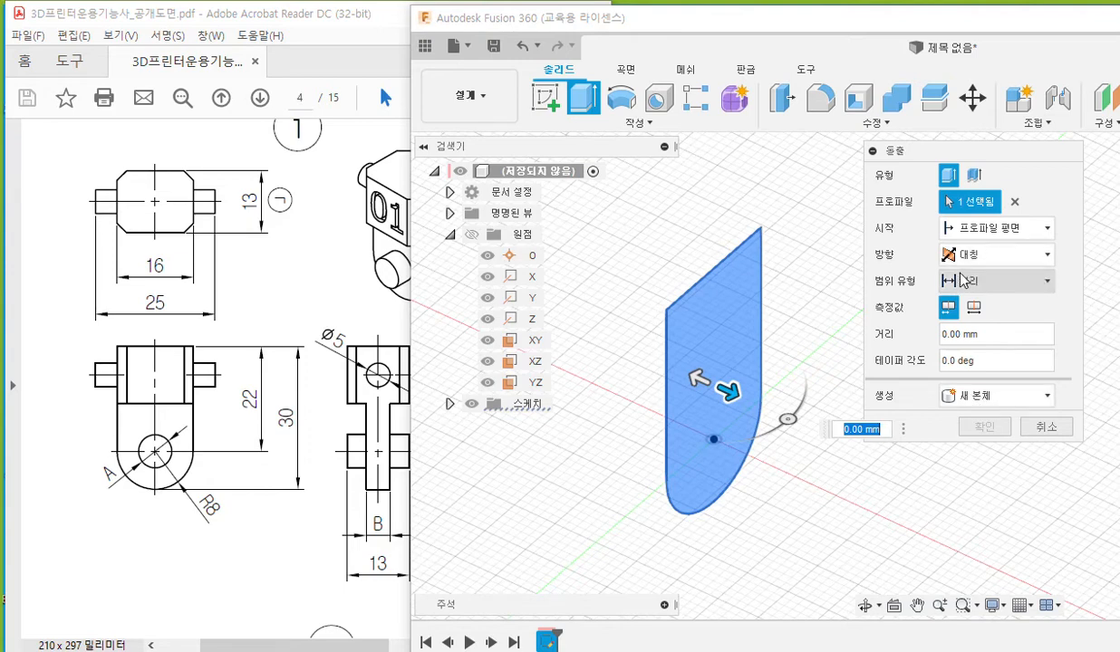
click(975, 309)
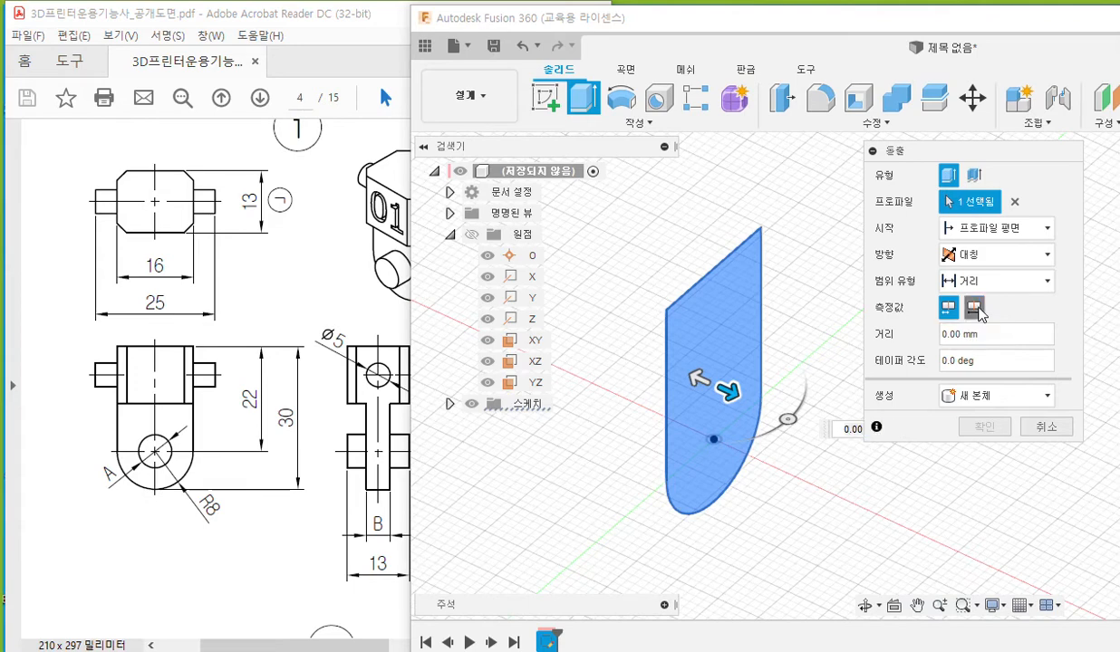
drag(918, 331, 929, 352)
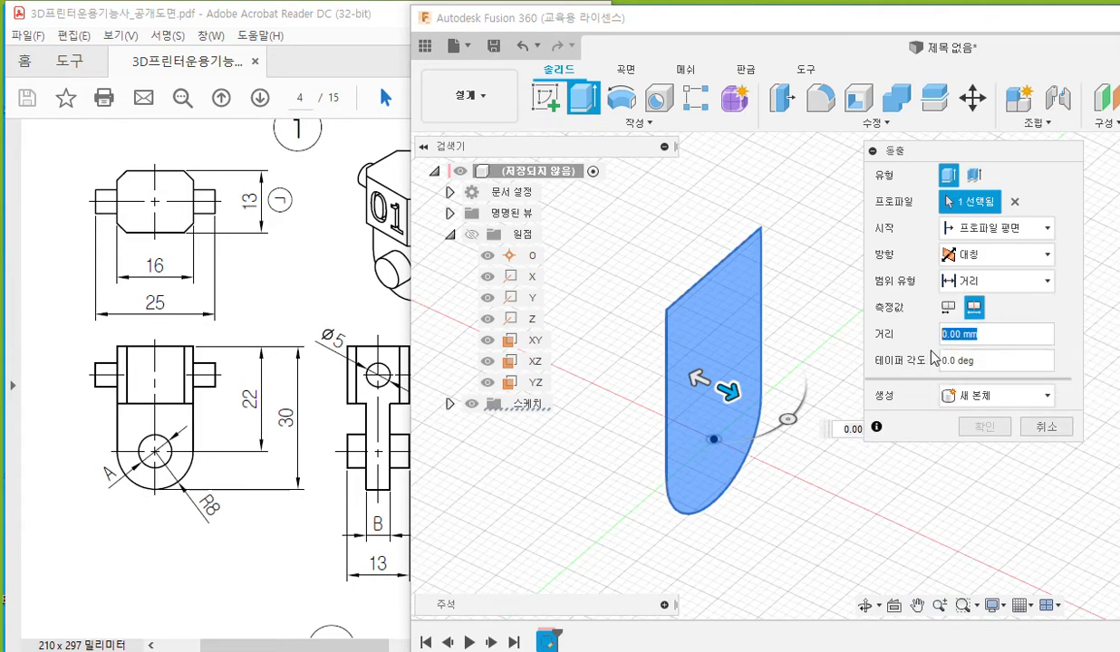
text(5)
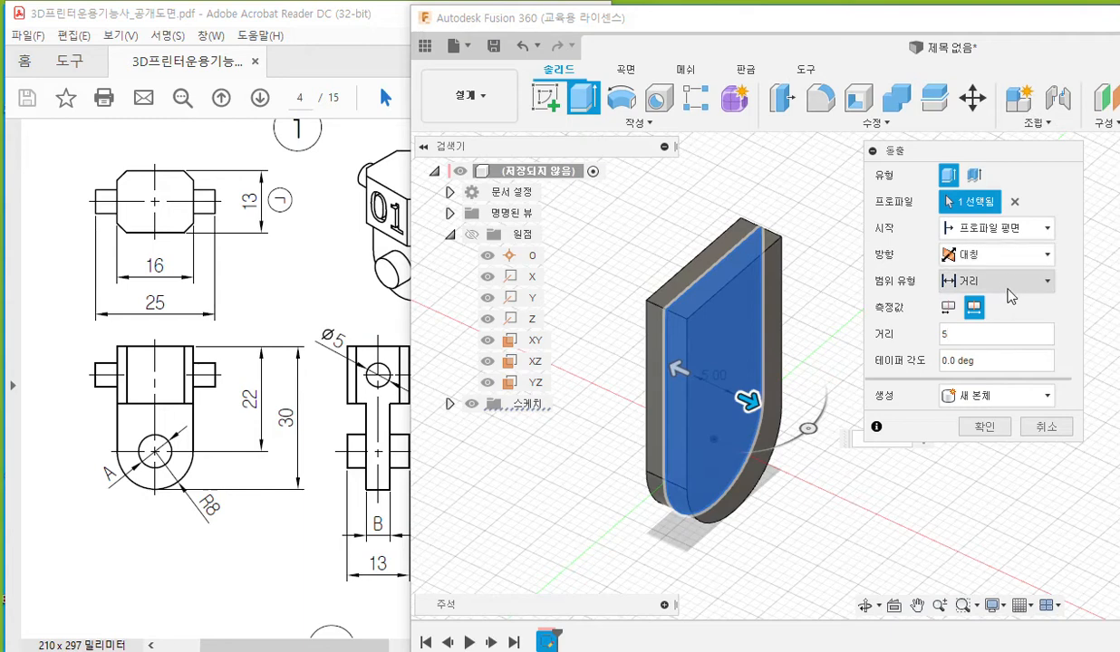
click(984, 333)
text(5)
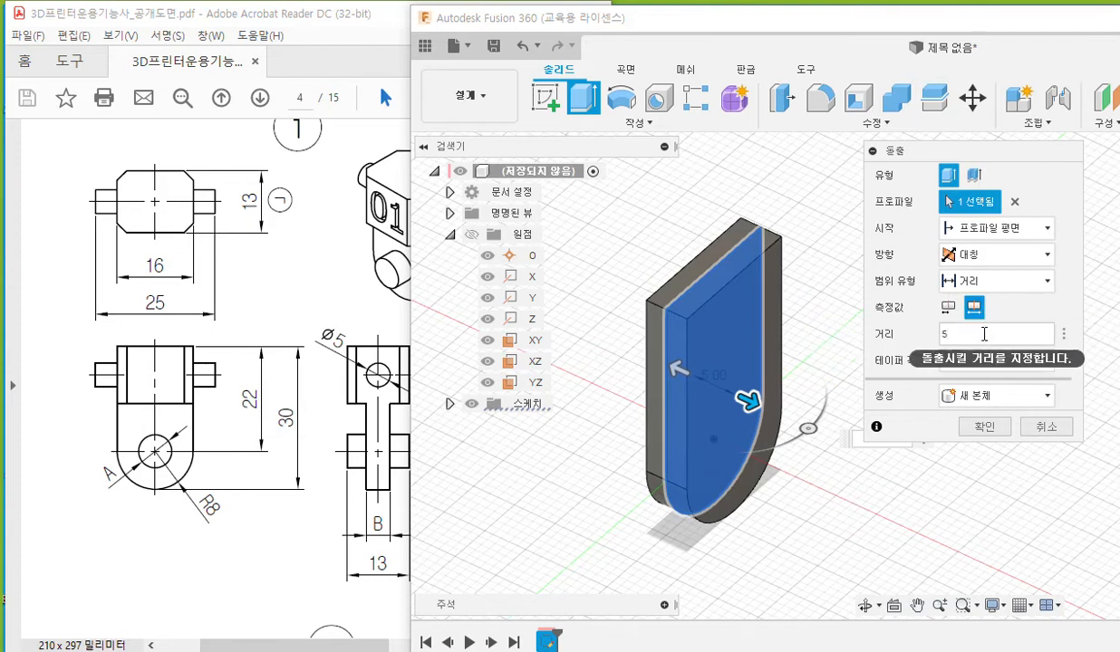
click(986, 431)
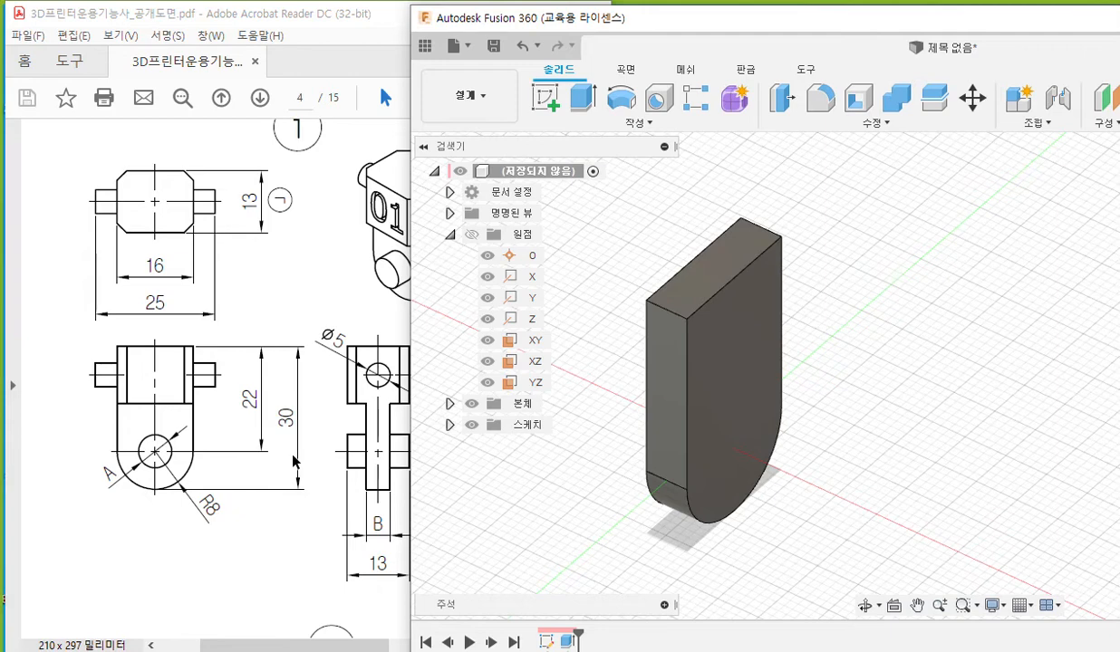
- Circle the front view's hole in red, underline the YZ plane, write 13 over the drawing's width dimension, and clear the pen marks
click(538, 386)
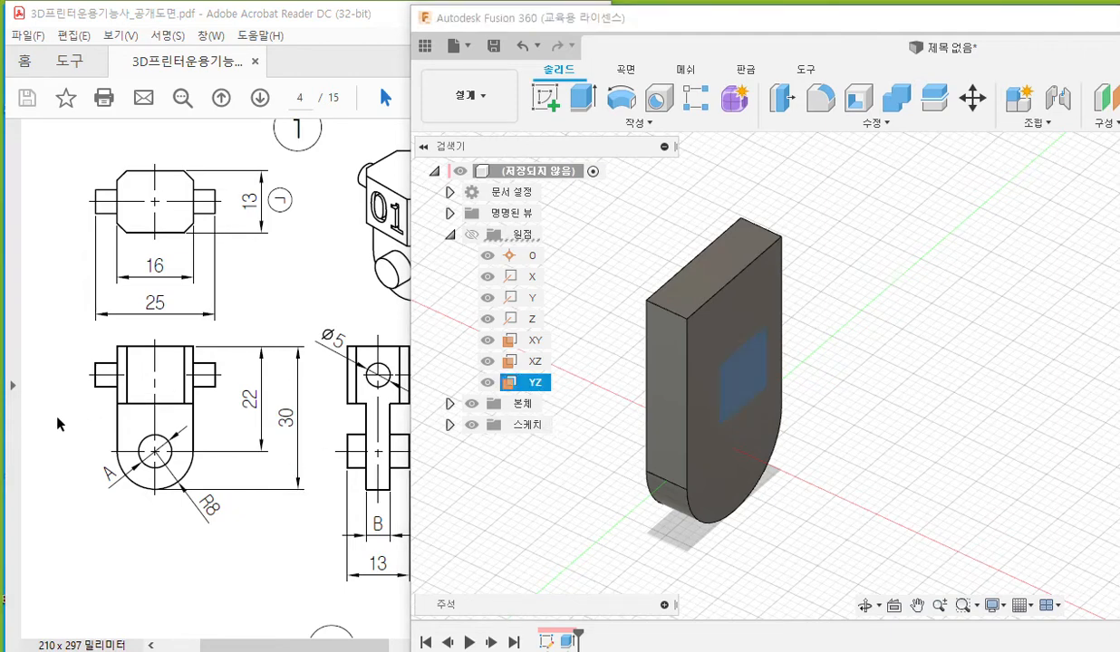
key(F12)
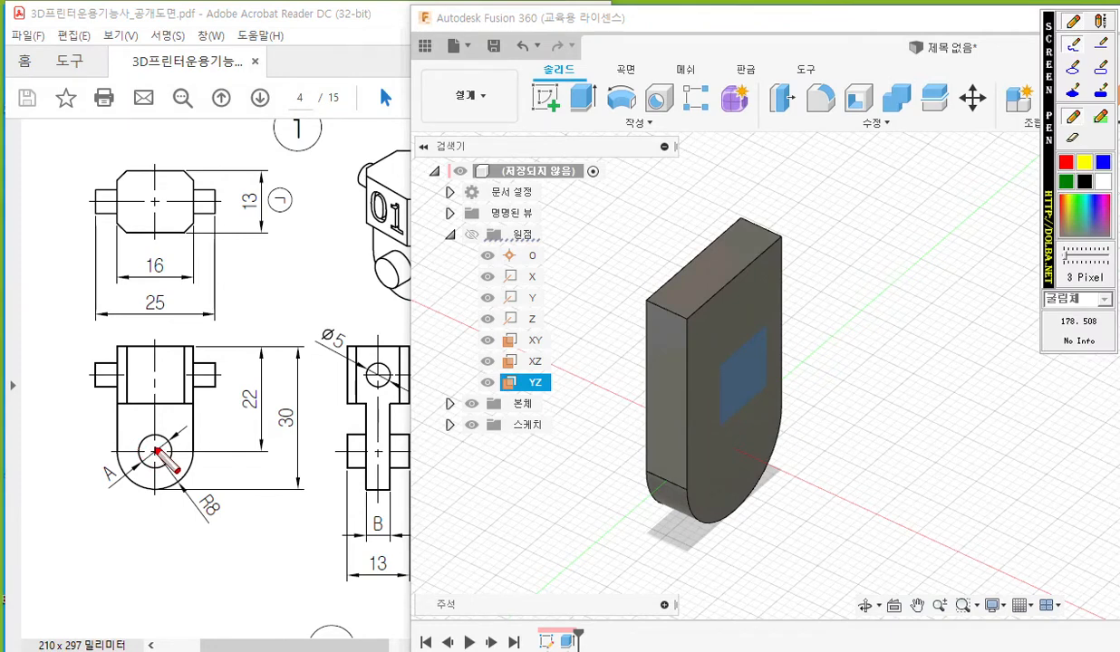
mouse_move(167, 438)
mouse_down()
mouse_move(147, 436)
mouse_move(141, 459)
mouse_move(165, 463)
mouse_move(169, 441)
mouse_up()
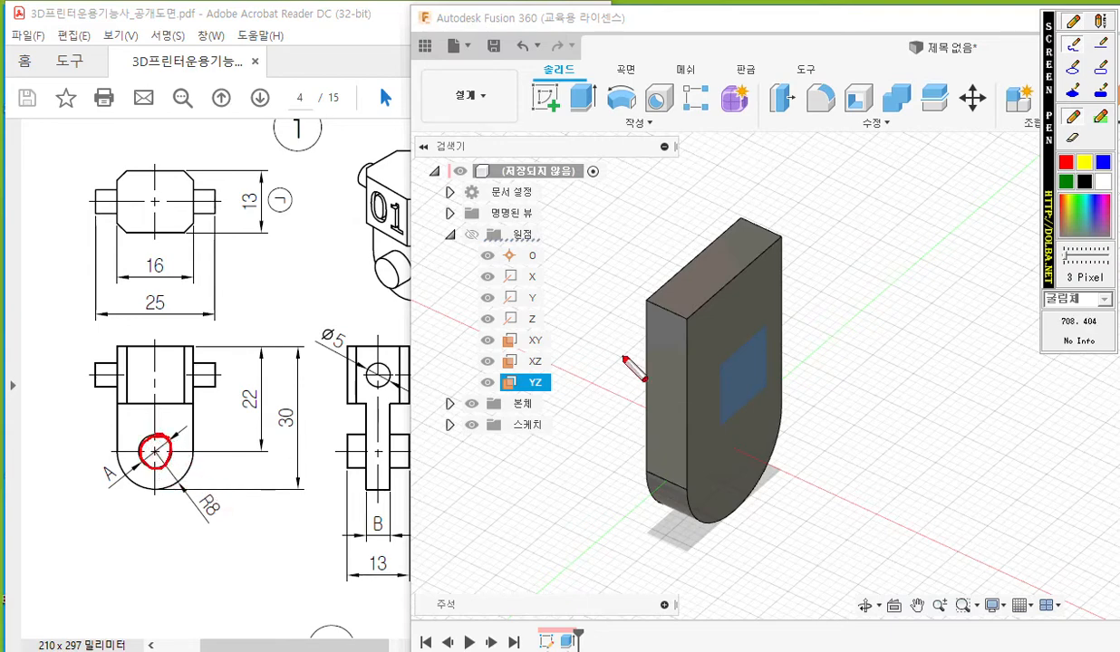
drag(484, 396, 573, 398)
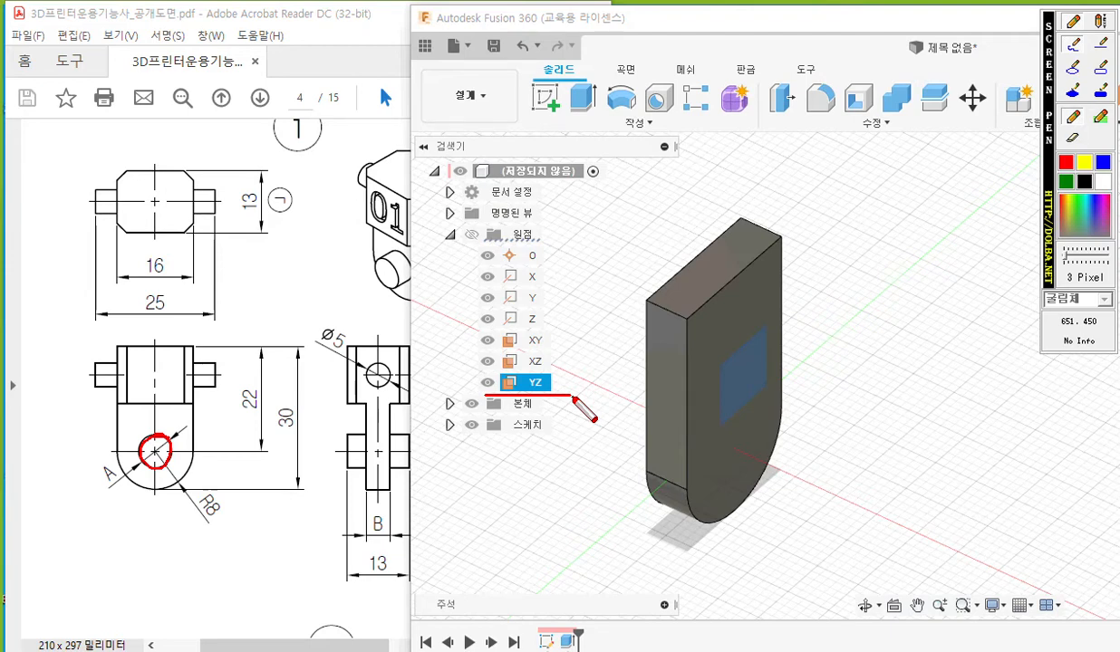
mouse_move(373, 557)
mouse_down()
mouse_move(366, 589)
mouse_move(390, 563)
mouse_move(379, 576)
mouse_up()
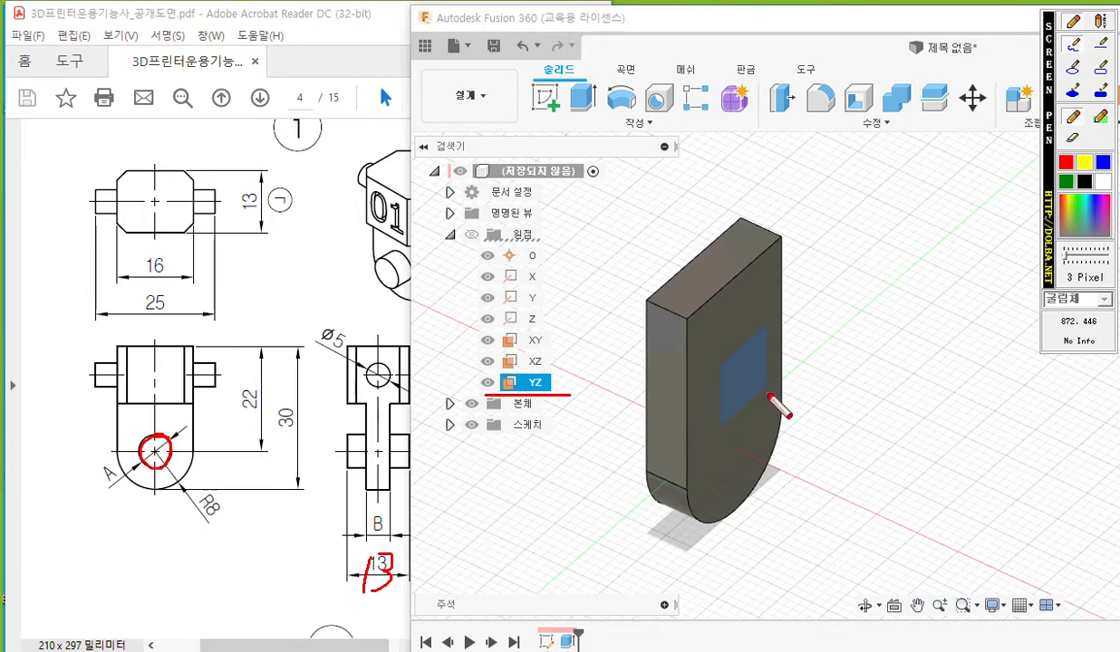
key(Escape)
- Create a new sketch on the YZ origin plane
right_click(538, 388)
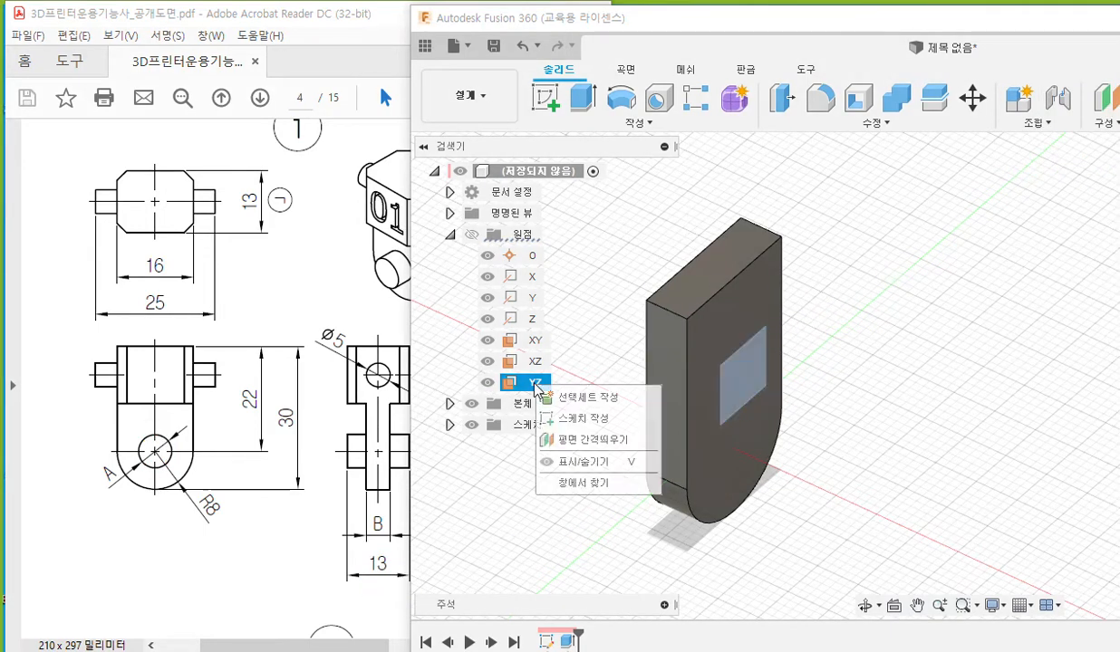
click(601, 419)
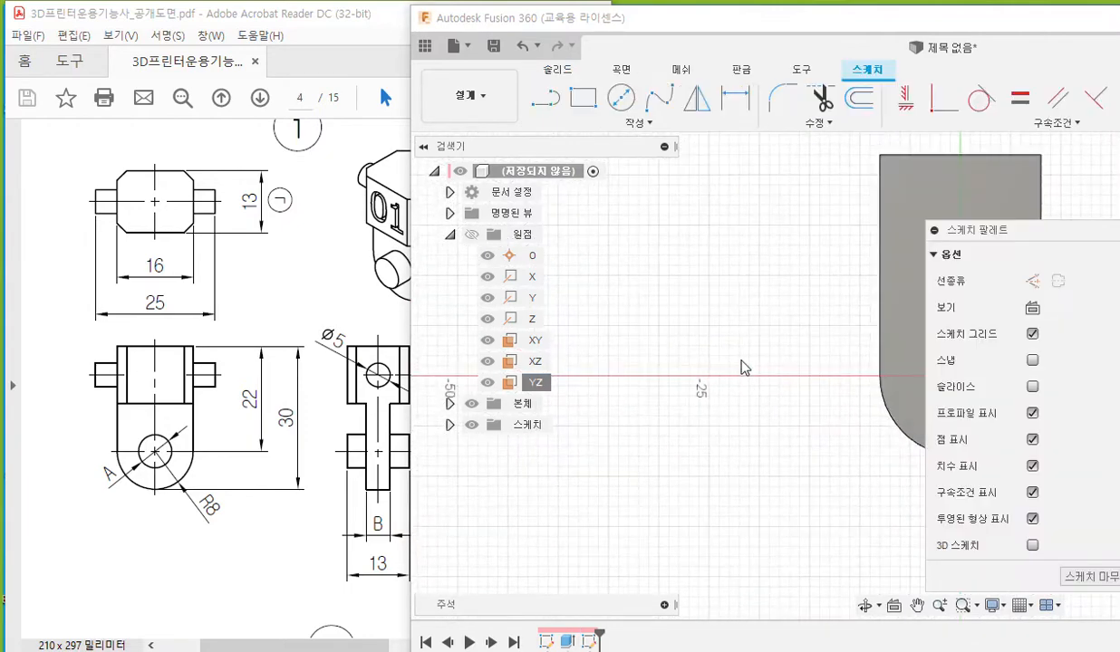
middle_drag(813, 387, 601, 425)
middle_drag(574, 437, 573, 437)
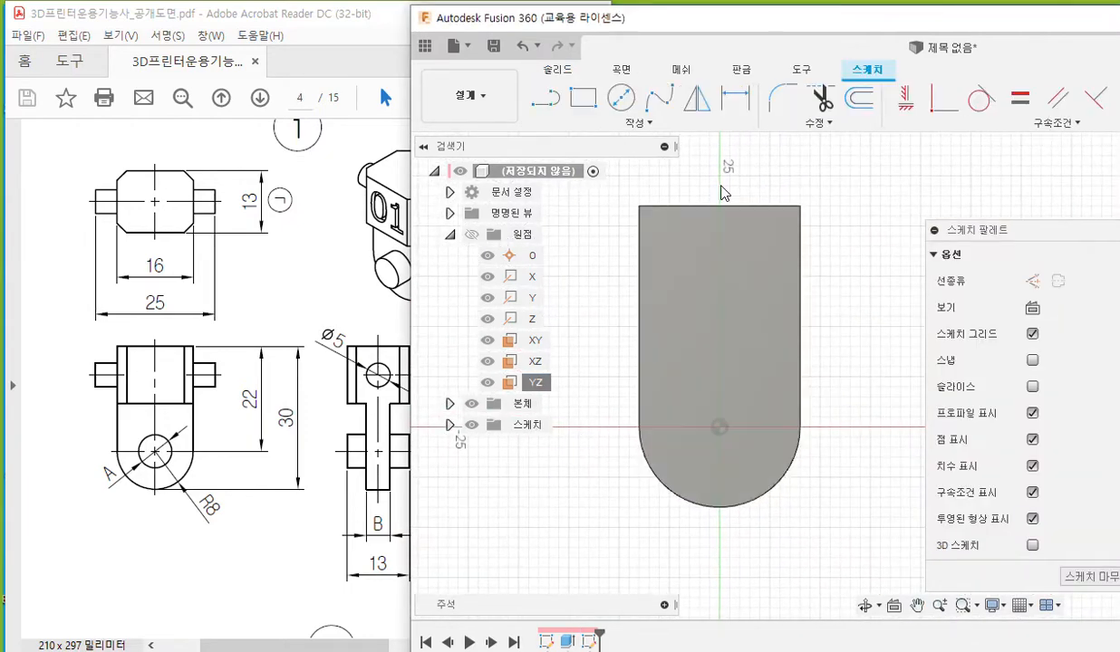
- Mark the circle tool and the arc centre in red, sketch a circle noted ø5, overwrite the 5, and clear the pen marks
key(F2)
mouse_move(646, 98)
mouse_down()
mouse_move(587, 113)
mouse_move(634, 118)
mouse_up()
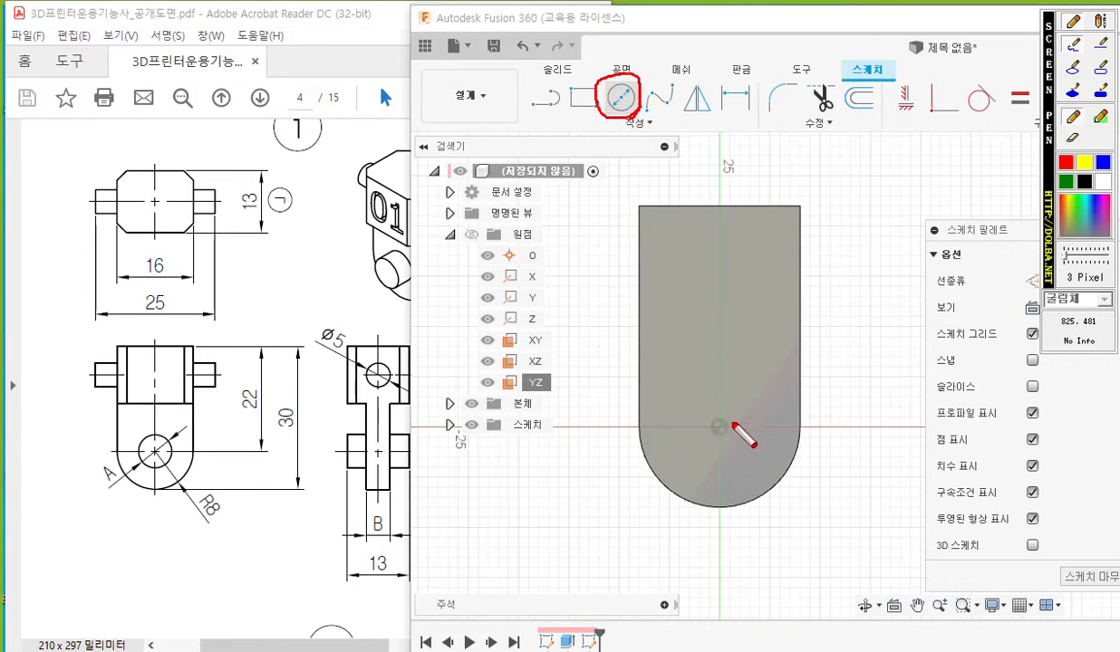
mouse_move(712, 415)
mouse_down()
mouse_move(727, 439)
mouse_move(711, 439)
mouse_up()
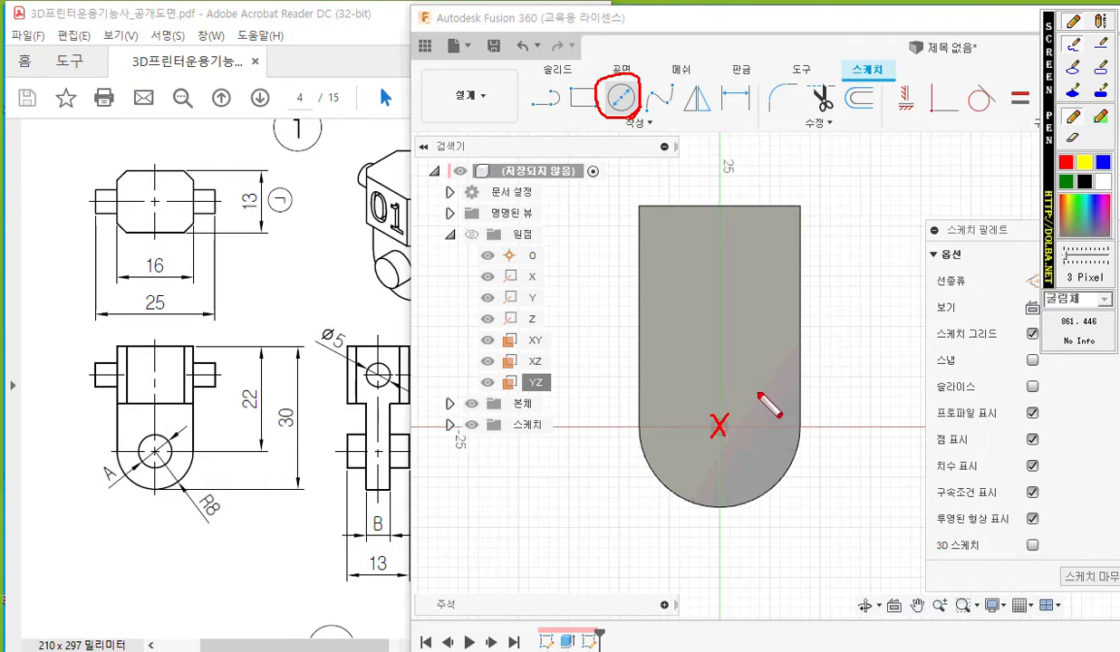
mouse_move(759, 398)
mouse_down()
mouse_move(720, 463)
mouse_move(738, 386)
mouse_up()
mouse_move(722, 344)
mouse_down()
mouse_move(725, 366)
mouse_move(730, 339)
mouse_move(718, 372)
mouse_up()
mouse_move(752, 327)
mouse_down()
mouse_move(756, 357)
mouse_move(791, 335)
mouse_up()
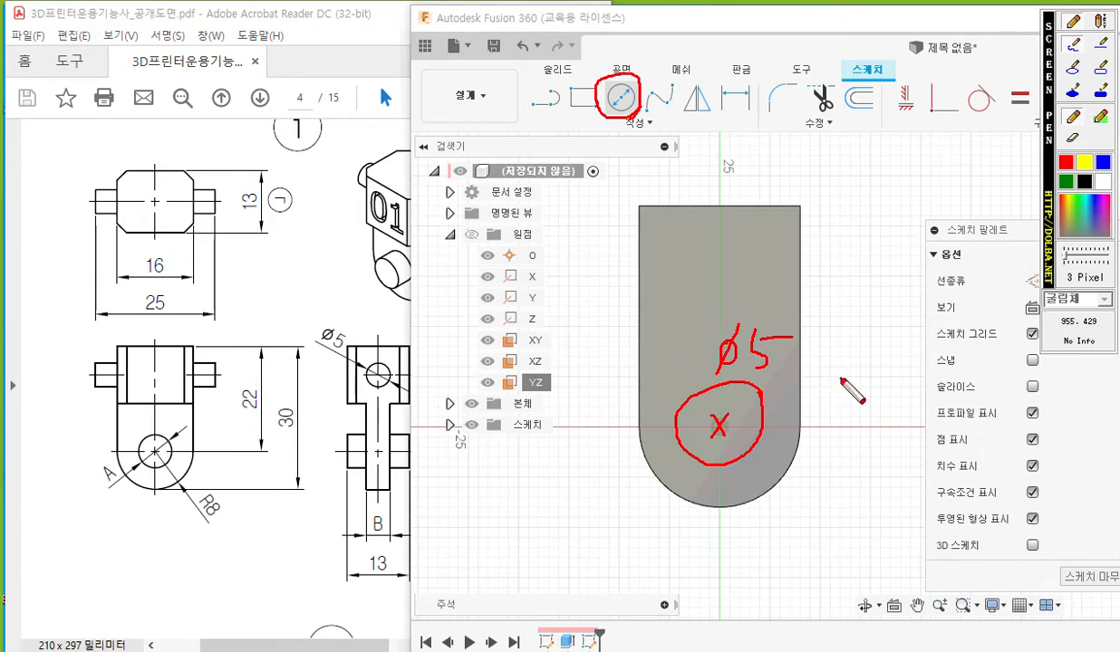
mouse_move(749, 339)
mouse_down()
mouse_move(778, 341)
mouse_move(750, 383)
mouse_move(762, 357)
mouse_up()
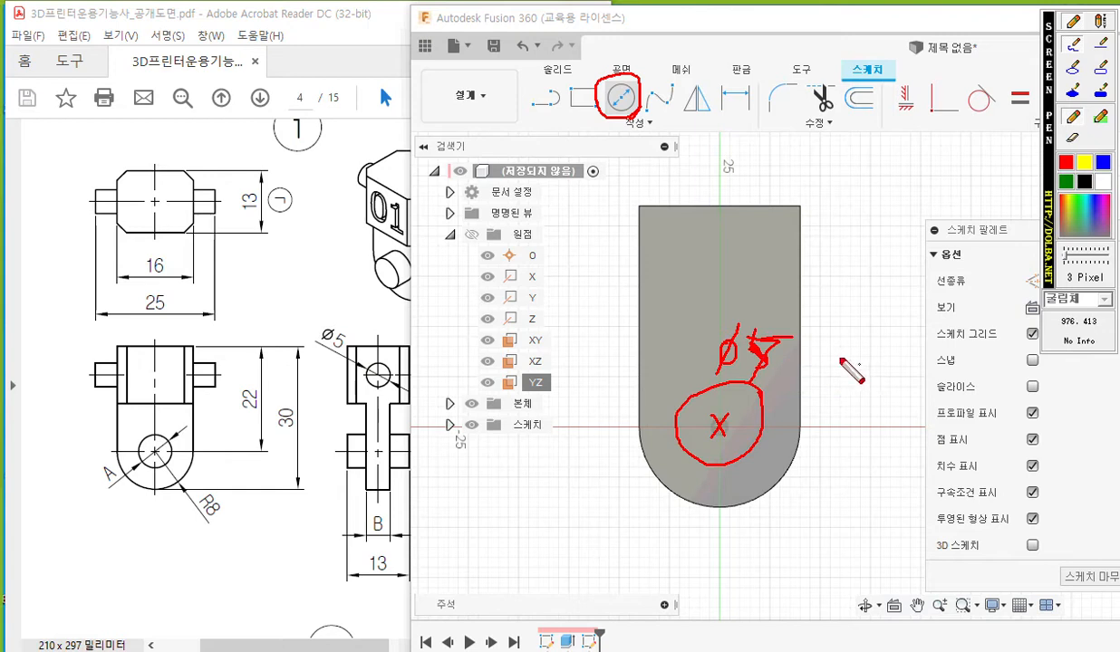
key(Escape)
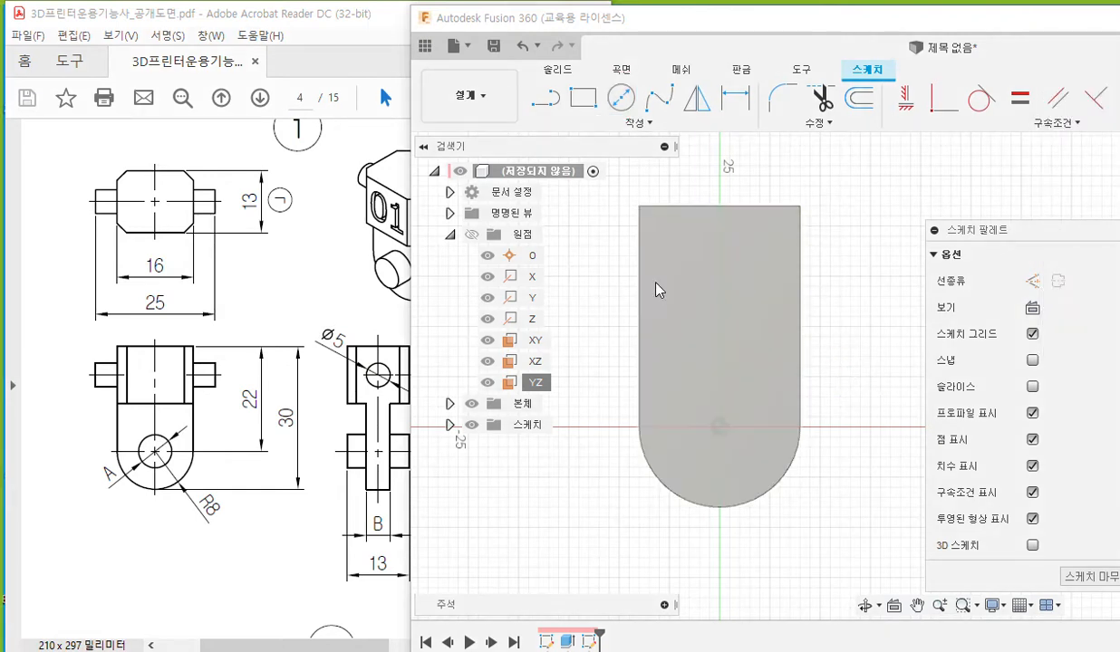
- Draw a 7 mm diameter circle centred on the origin at the R8 arc's centre
click(621, 96)
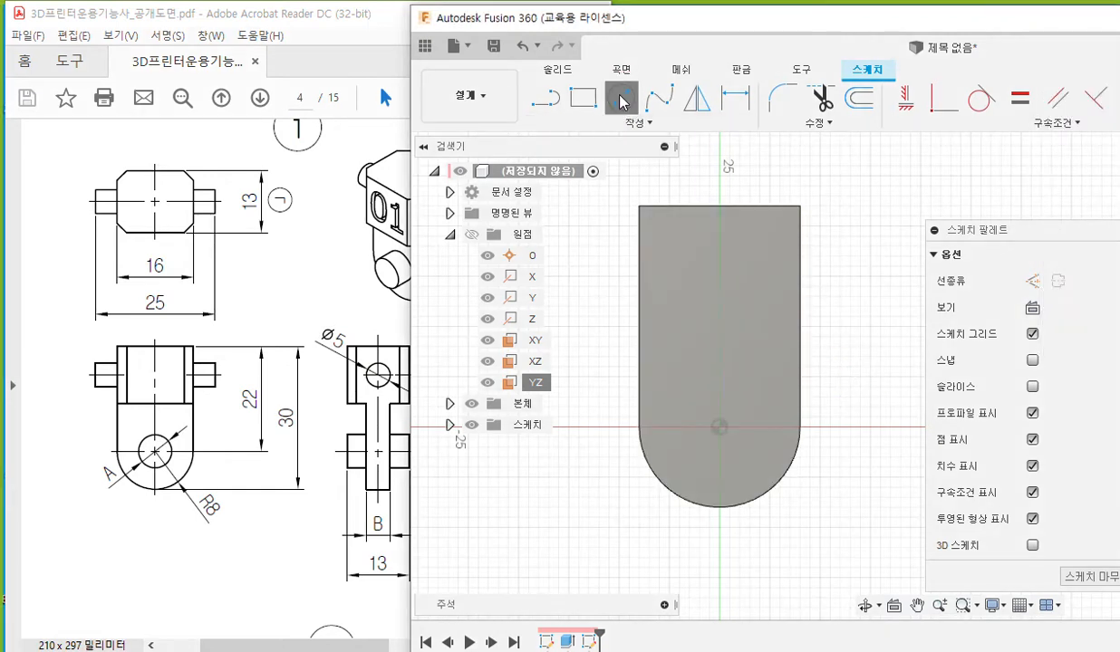
click(719, 427)
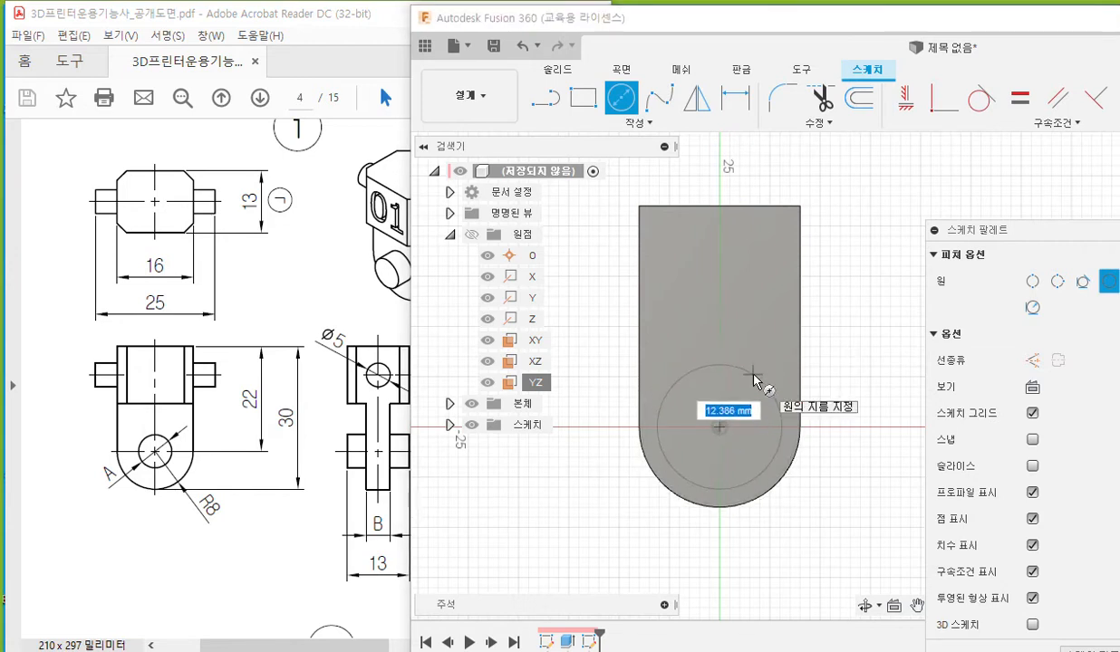
text(7)
key(Return)
key(Escape)
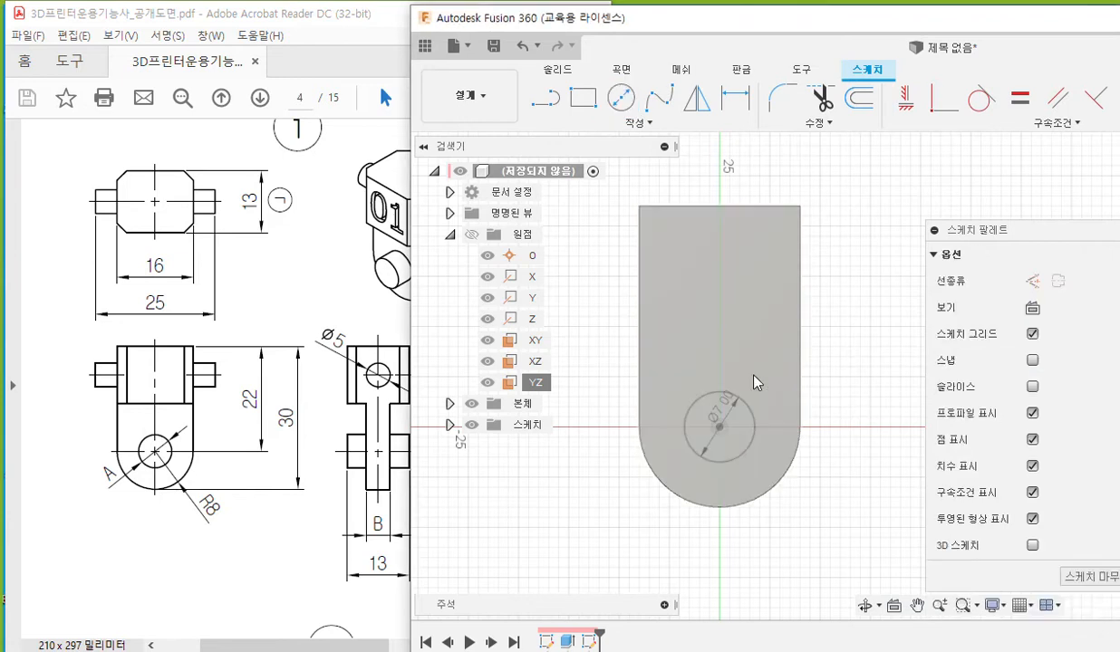
- Clear the body selection and turn on Slice to section the body at the sketch plane
click(756, 431)
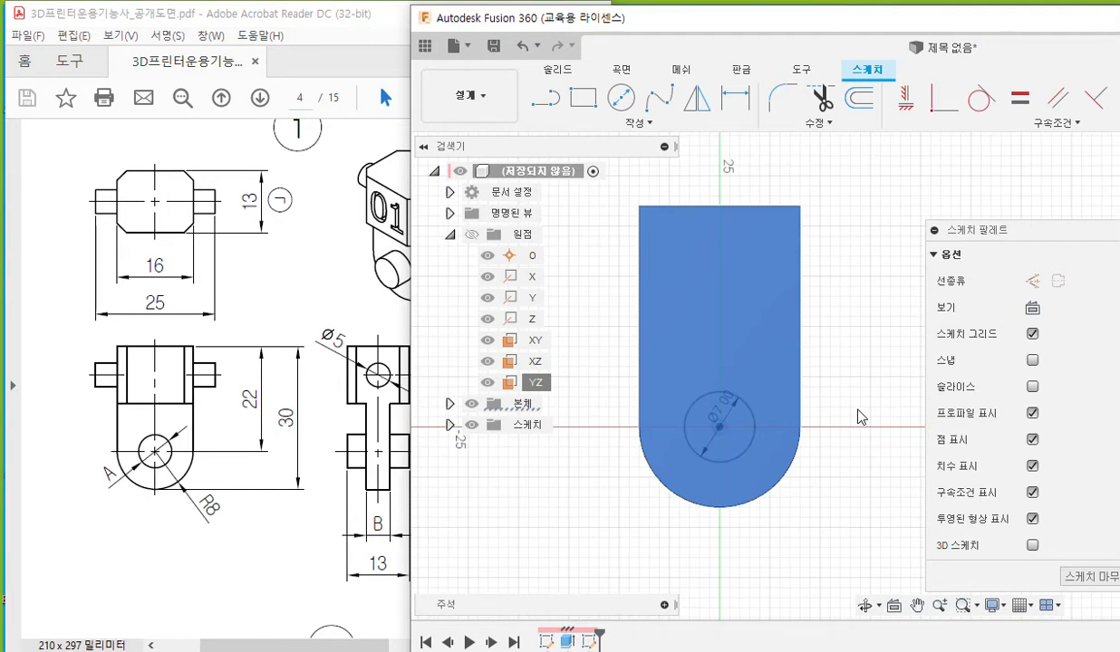
click(861, 417)
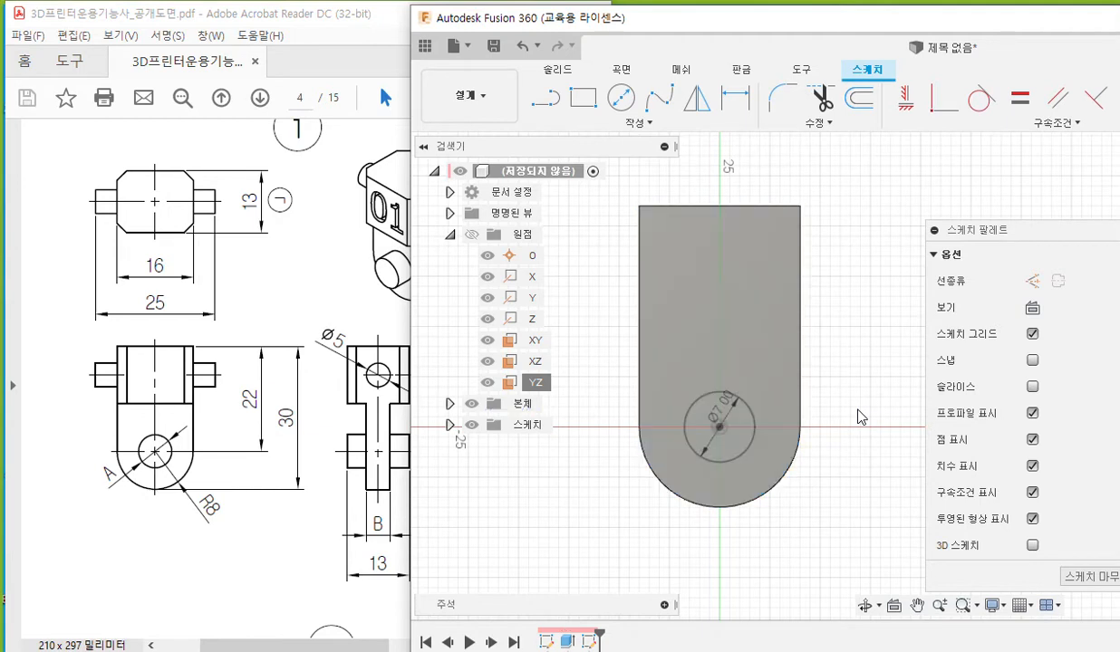
click(1034, 390)
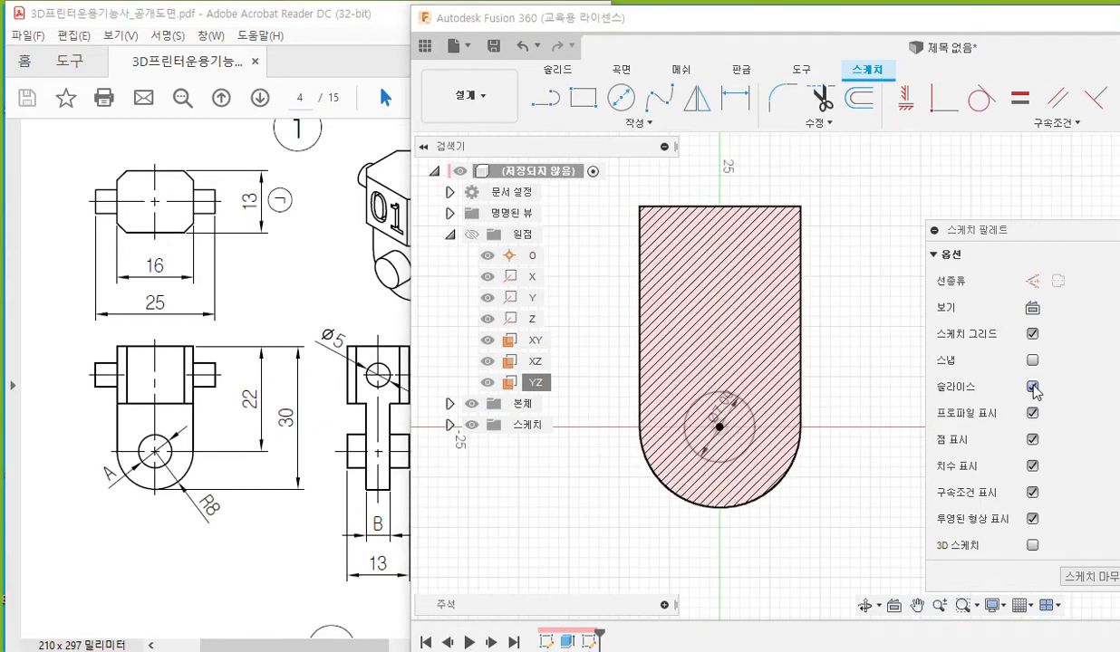
- Start an Extrude of the 7 mm circle profile with the operation set to Join
click(741, 442)
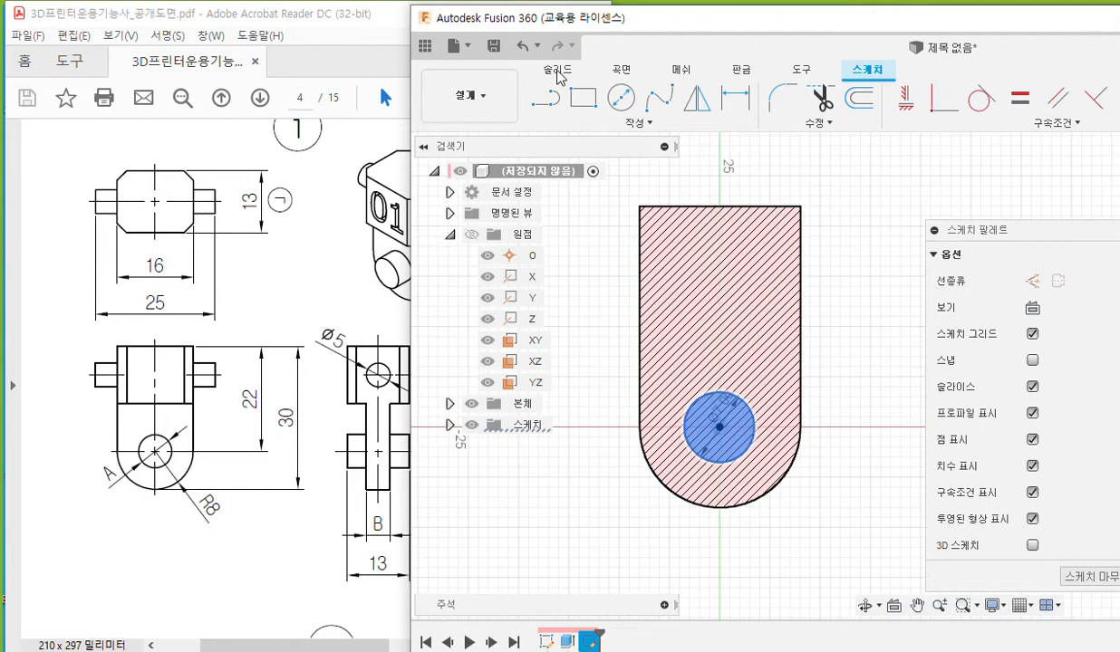
scroll(711, 424, up, 5)
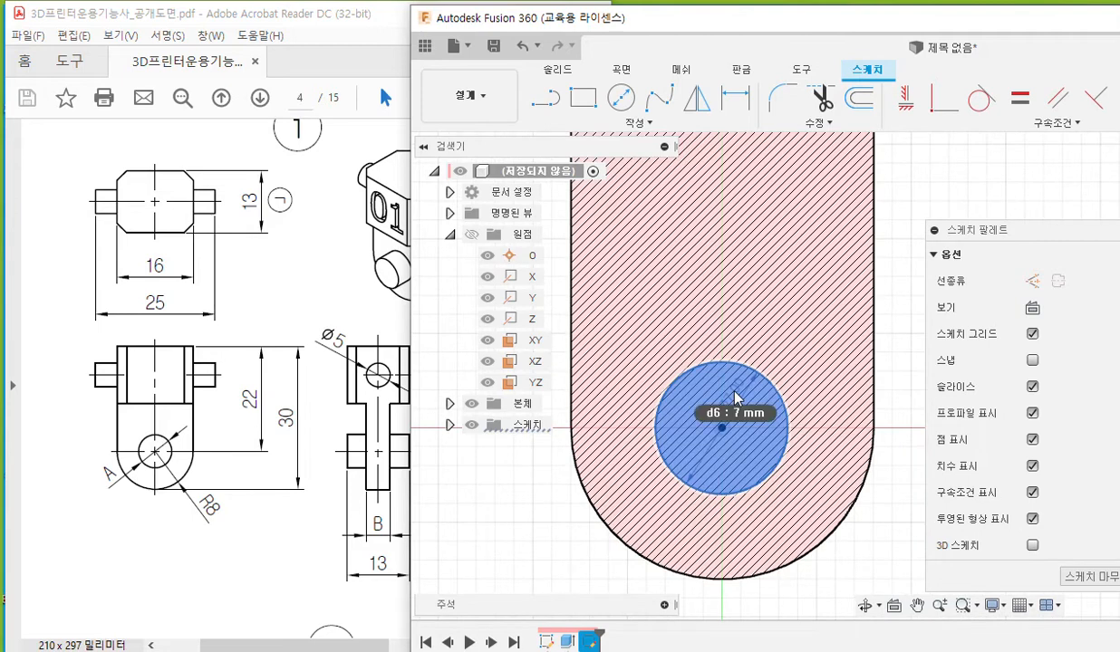
click(563, 74)
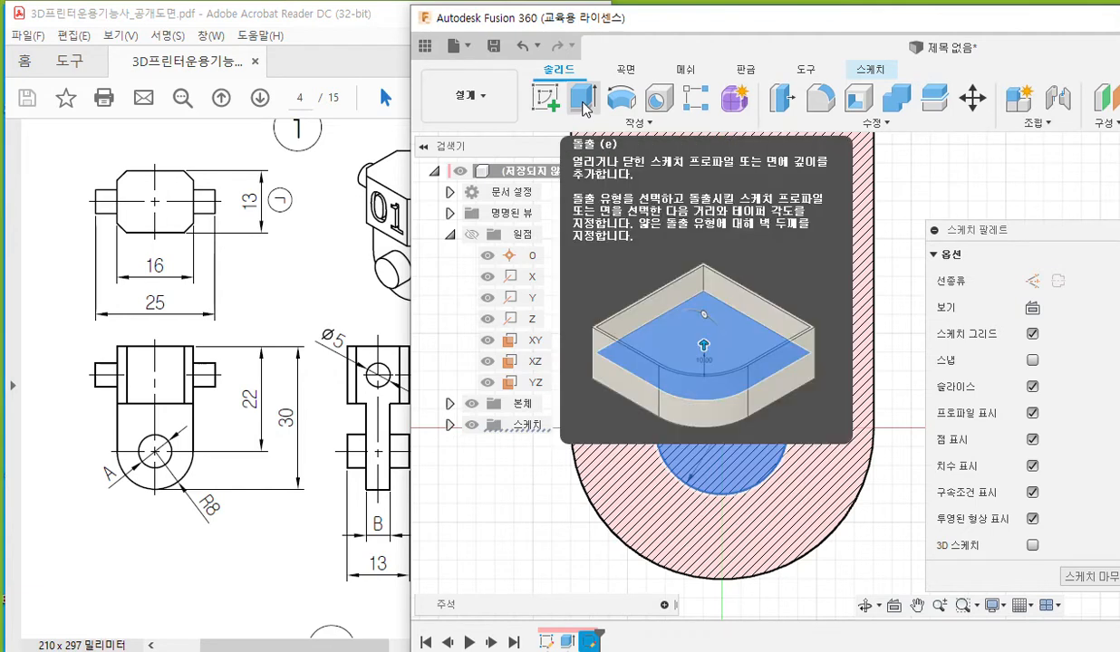
click(583, 99)
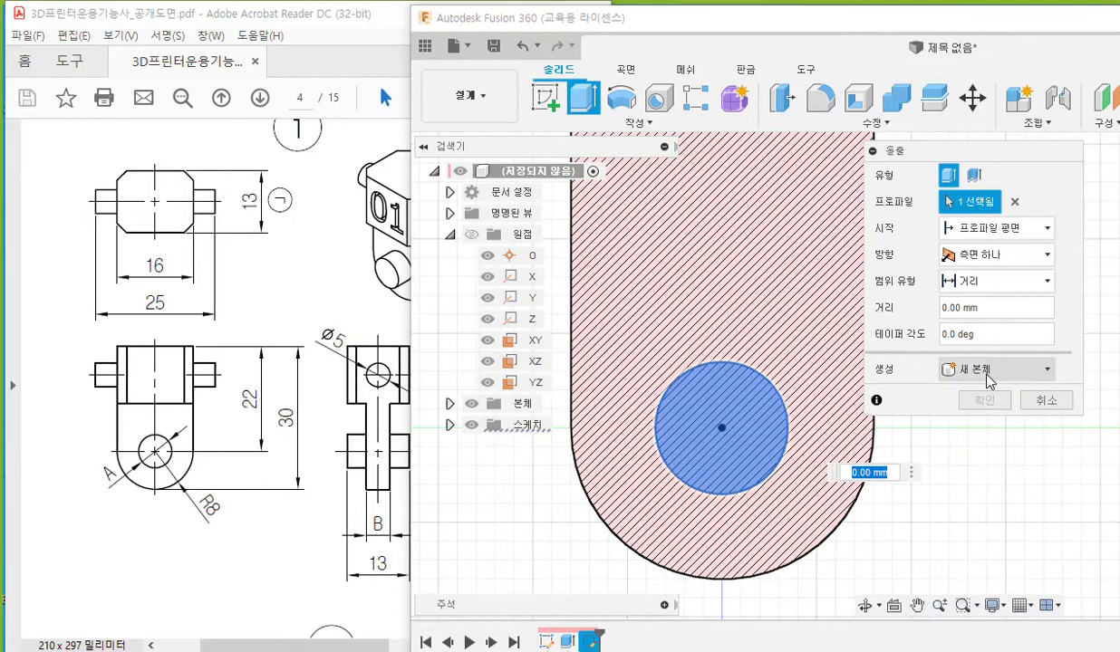
scroll(705, 362, down, 3)
shift+middle_drag(592, 315, 675, 355)
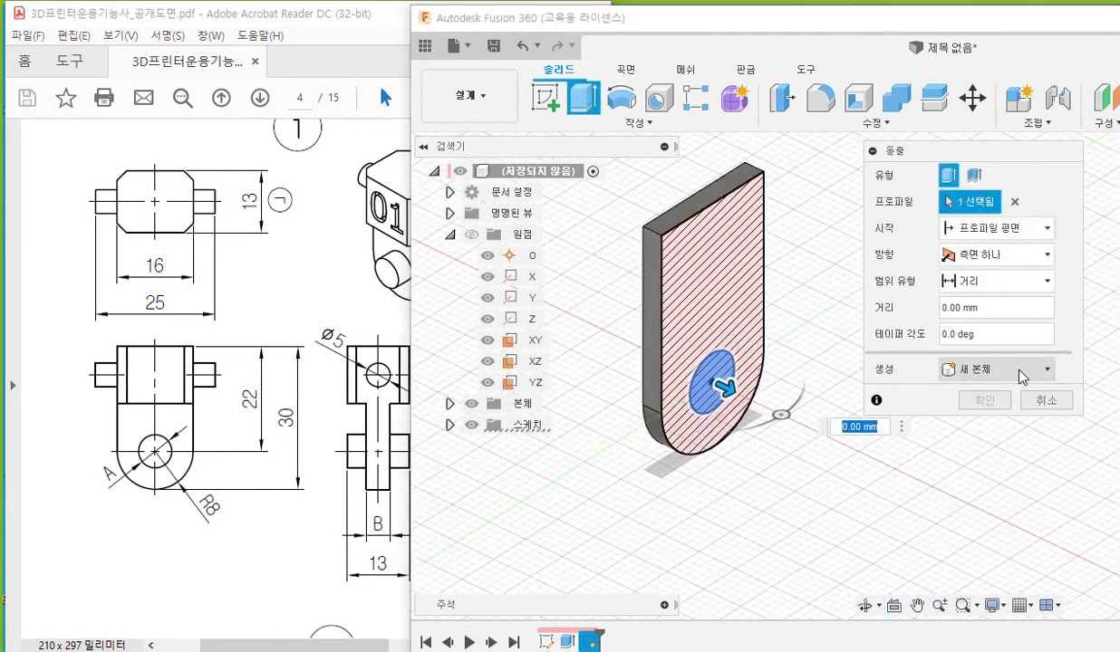
click(986, 367)
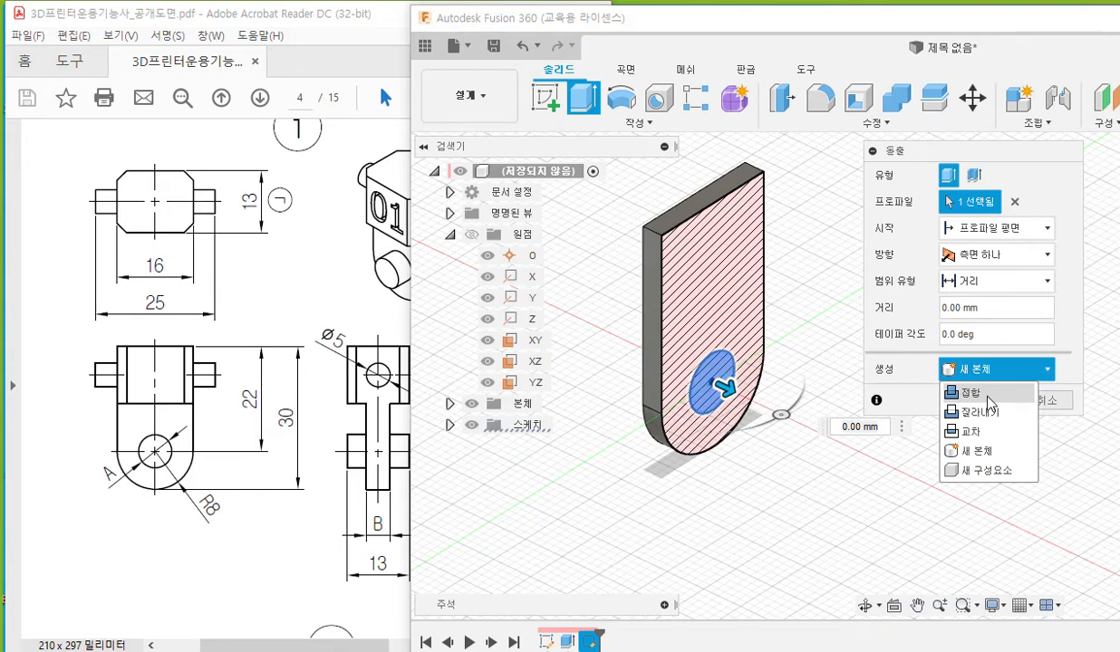
click(988, 400)
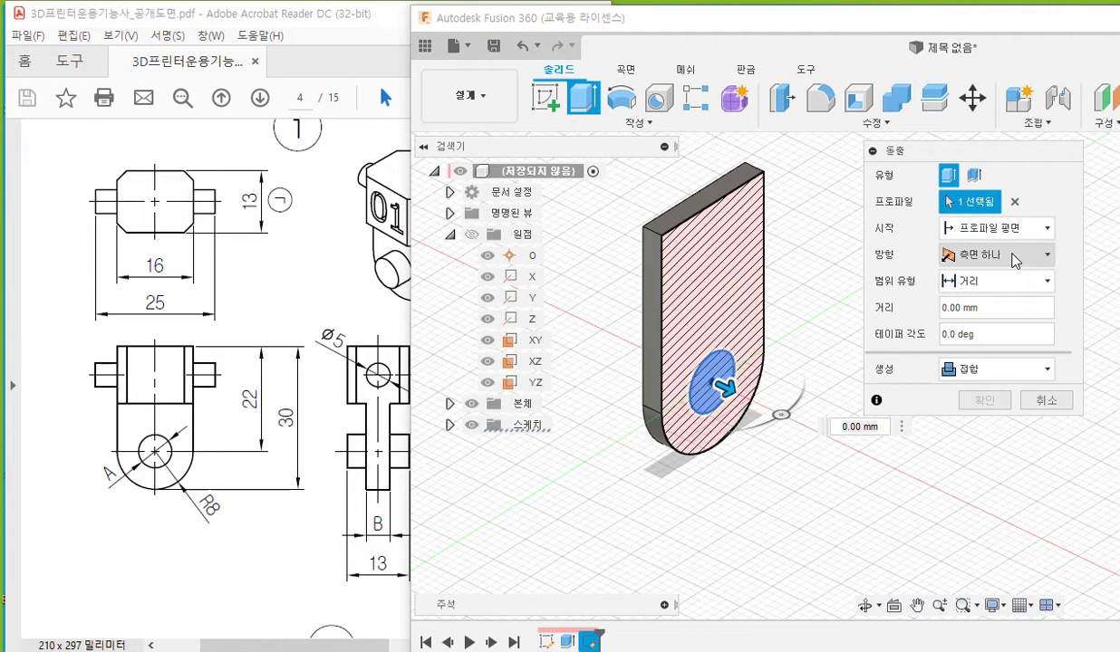
- Extrude the circle symmetrically with a 13 mm whole length and expand the Bodies folder
click(1015, 257)
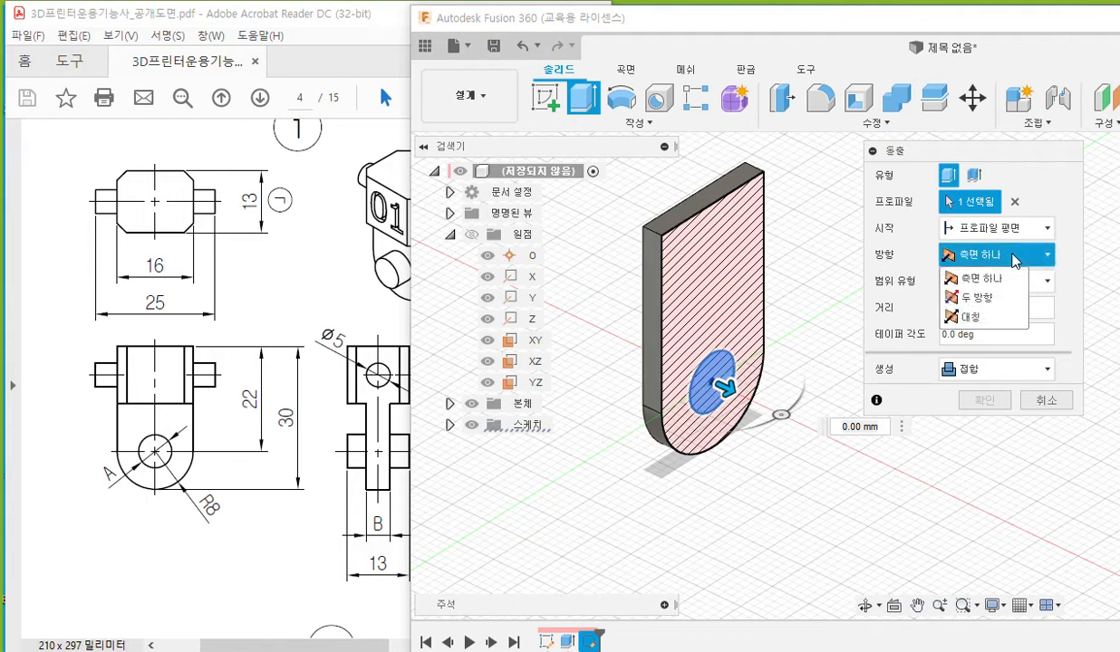
click(999, 325)
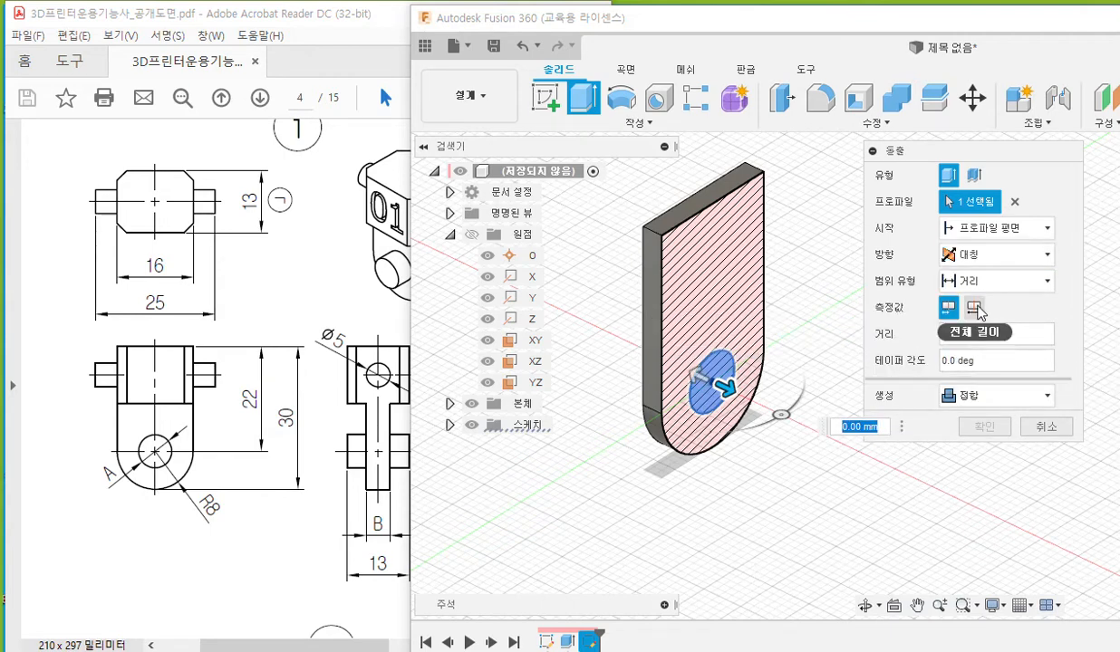
click(975, 308)
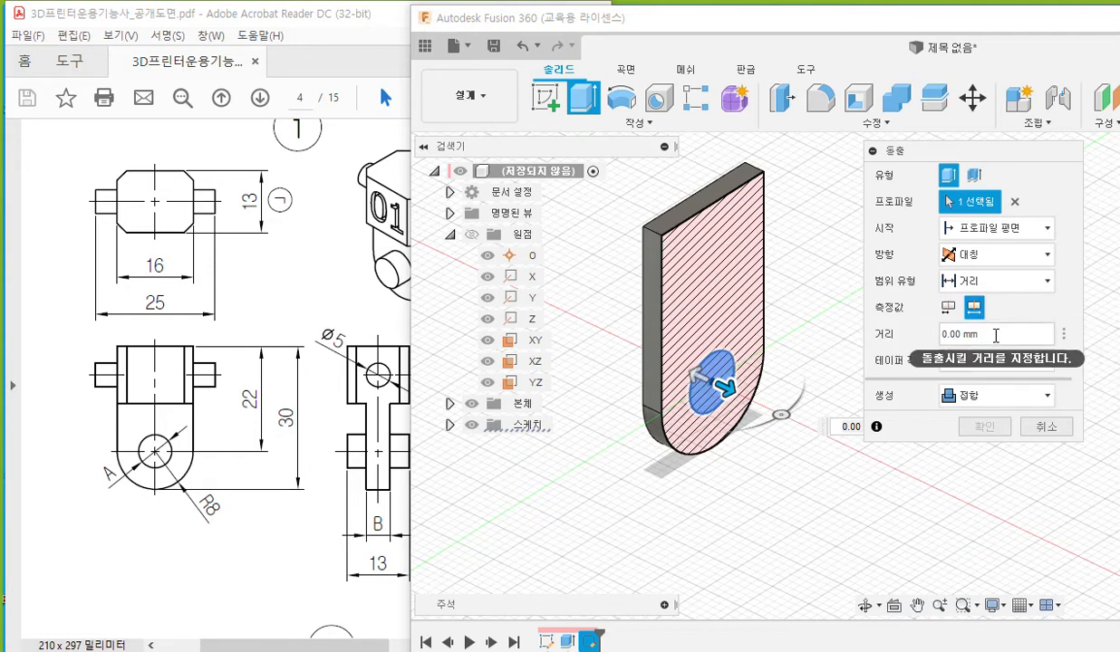
drag(994, 335, 895, 335)
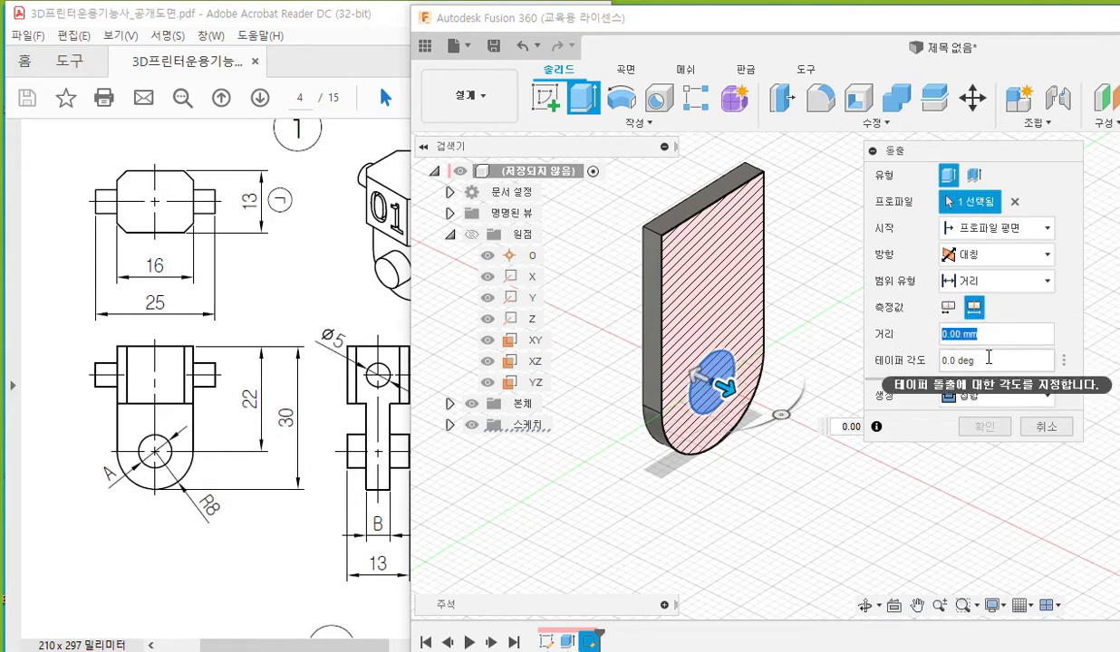
text(13)
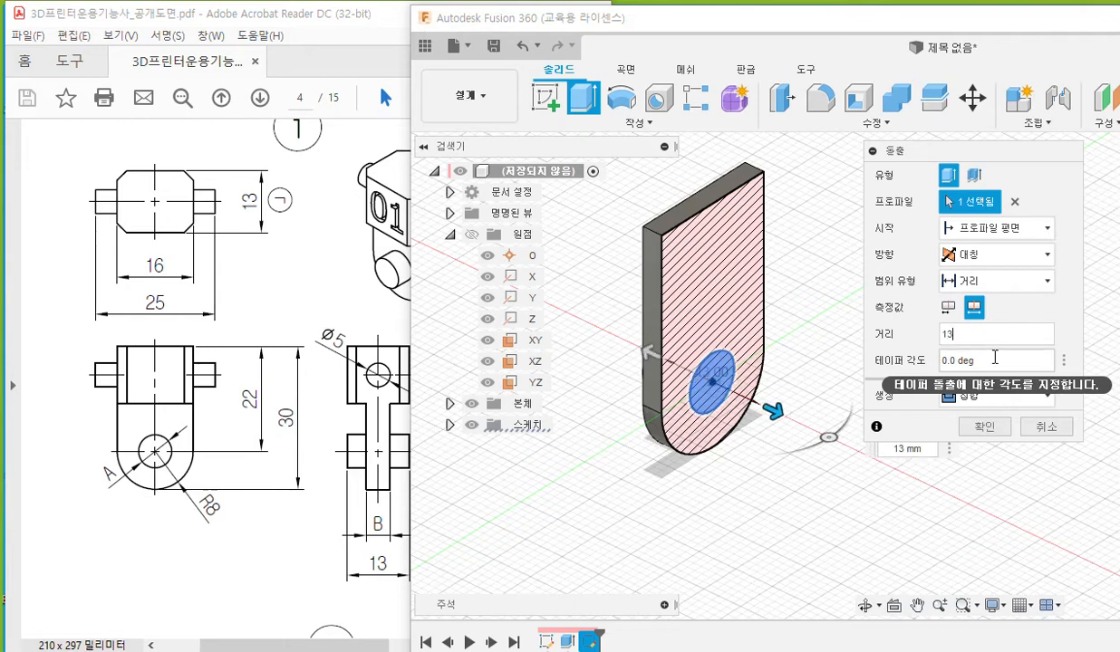
click(976, 433)
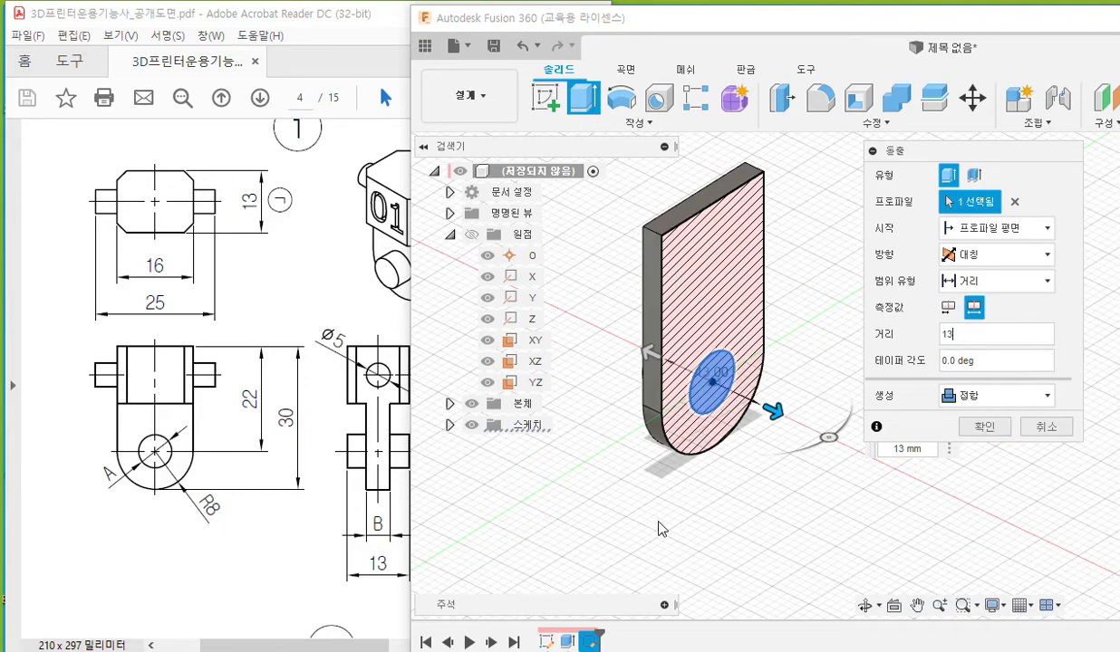
mouse_move(673, 505)
shift+middle_down()
mouse_move(722, 491)
mouse_move(679, 511)
shift+middle_up()
click(987, 432)
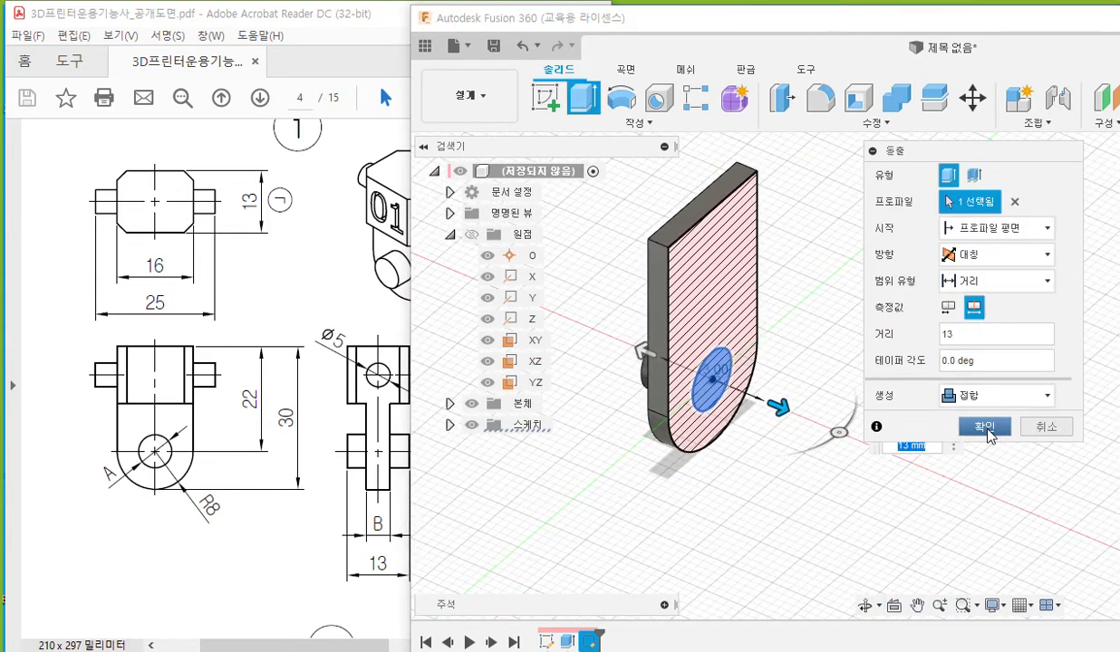
middle_drag(835, 348, 859, 366)
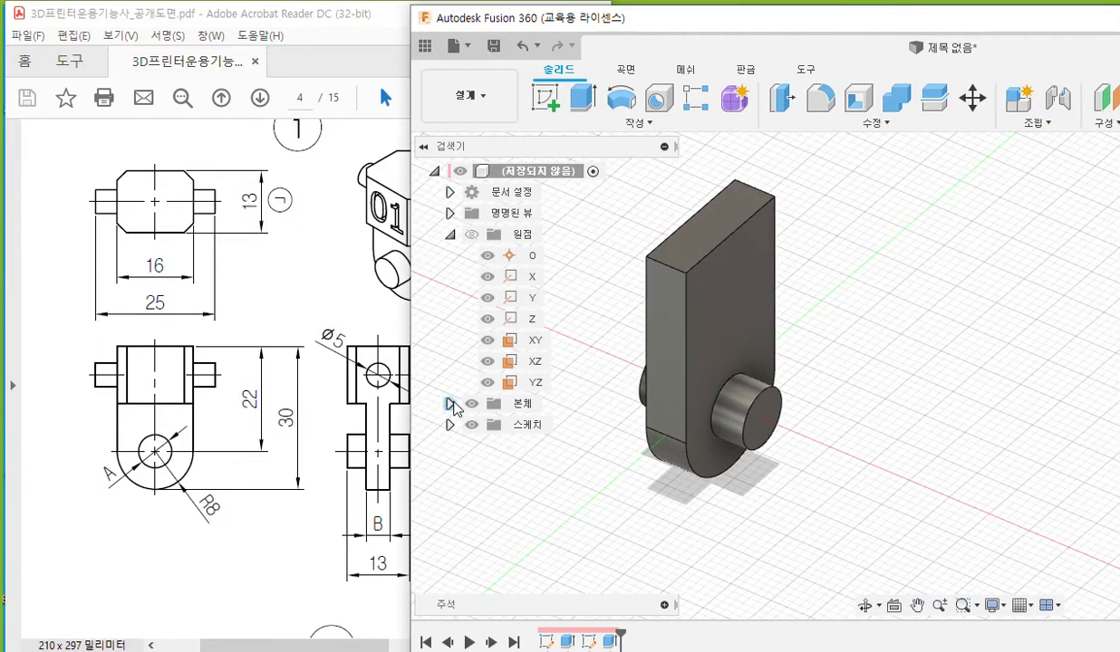
click(451, 403)
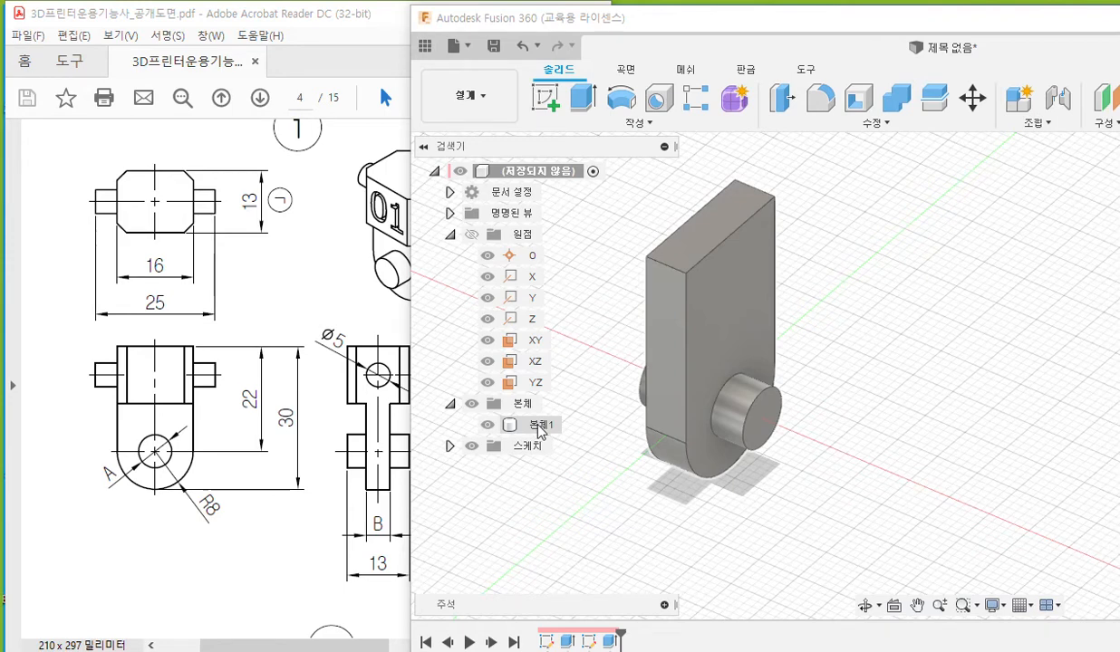
- Select the YZ plane, outline the upper block in red on the front view and the body, add a thickness arrow, and clear the pen marks
click(534, 383)
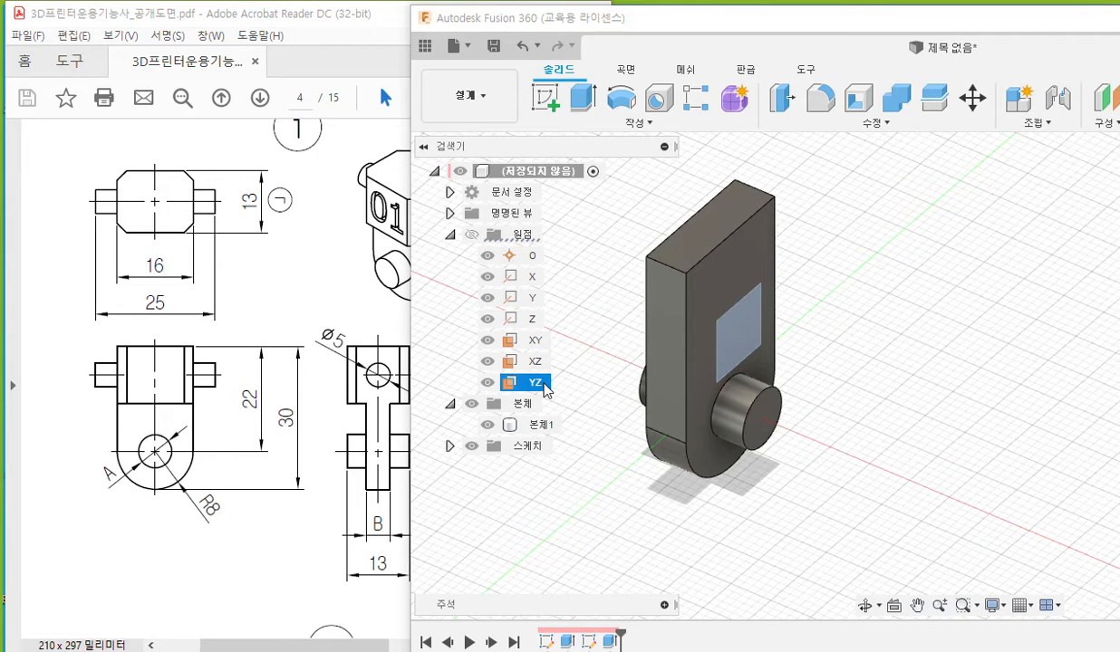
key(F2)
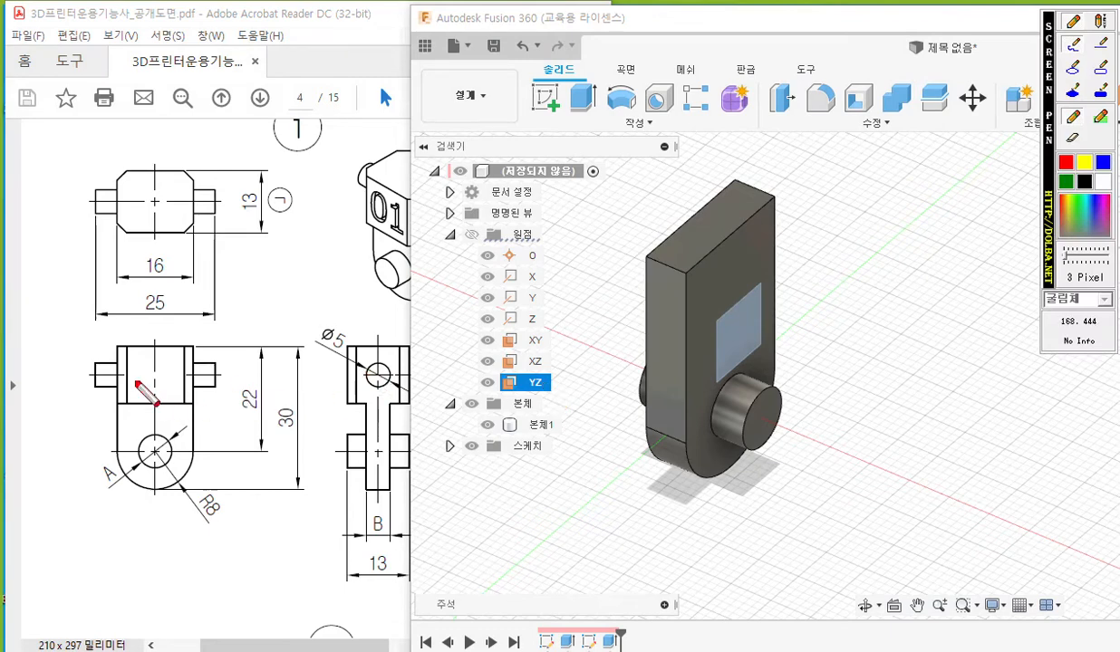
mouse_move(116, 341)
mouse_down()
mouse_move(113, 403)
mouse_move(171, 404)
mouse_move(192, 376)
mouse_move(193, 347)
mouse_move(116, 345)
mouse_up()
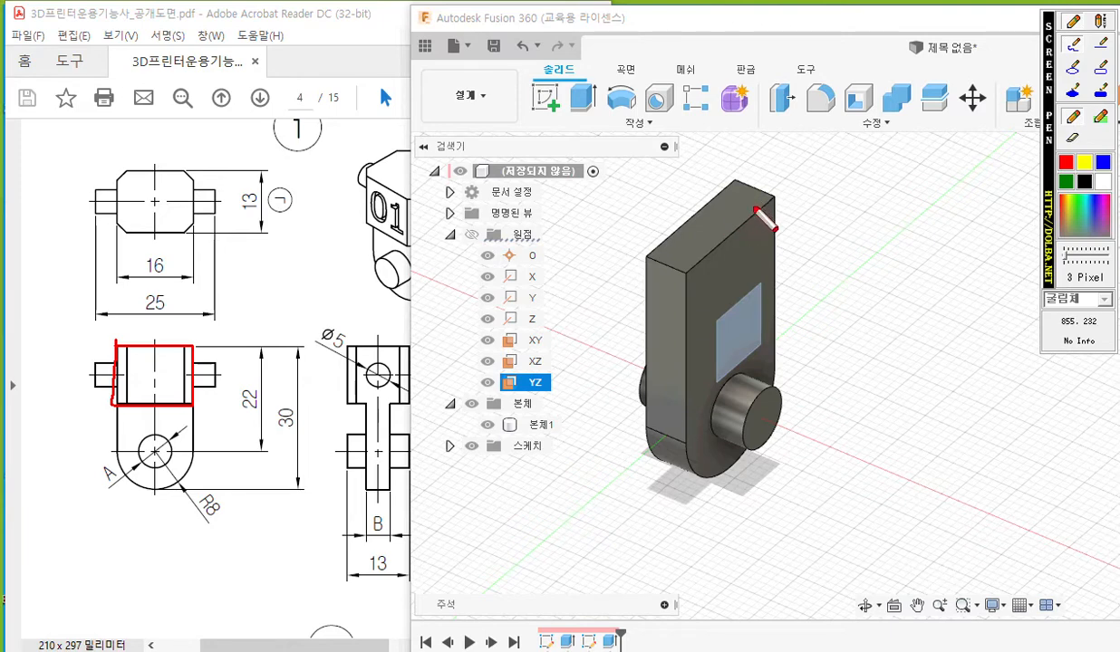
mouse_move(741, 192)
mouse_down()
mouse_move(659, 270)
mouse_move(666, 349)
mouse_move(759, 271)
mouse_move(750, 182)
mouse_up()
mouse_move(634, 224)
mouse_down()
mouse_move(740, 246)
mouse_move(729, 260)
mouse_up()
mouse_move(661, 204)
mouse_down()
mouse_move(631, 214)
mouse_move(641, 240)
mouse_up()
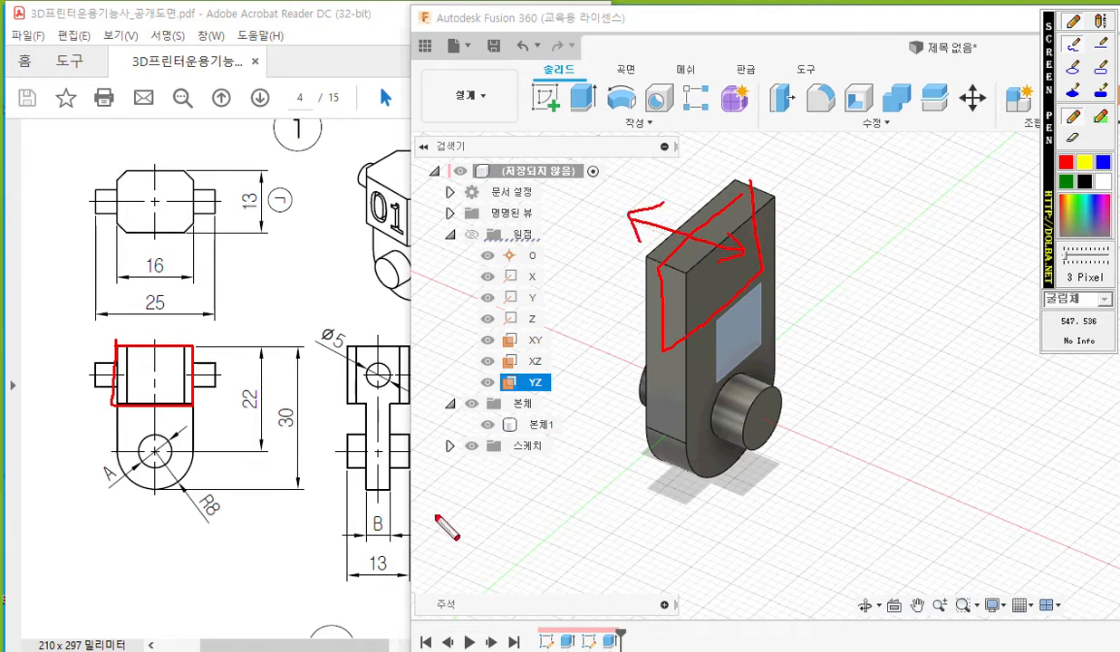
key(Escape)
- Bring the drawing's side view into sight, outline the upper block, underline YZ, overwrite the 12 in red, and clear the pen marks
mouse_move(278, 644)
mouse_down()
mouse_move(320, 644)
mouse_move(310, 644)
mouse_up()
click(751, 509)
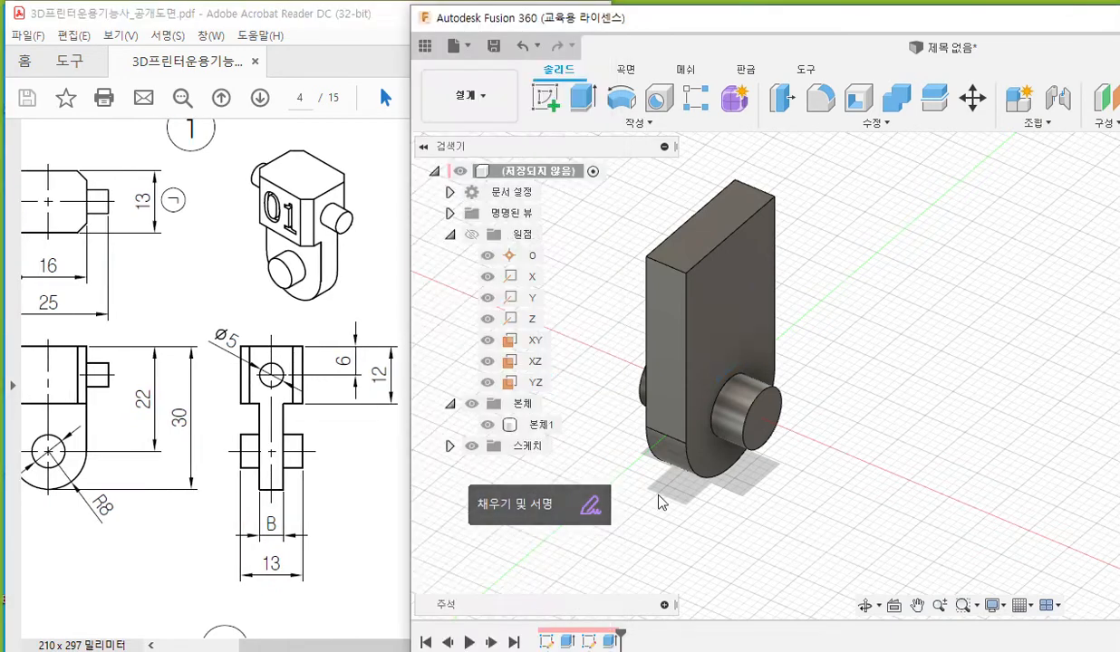
key(F12)
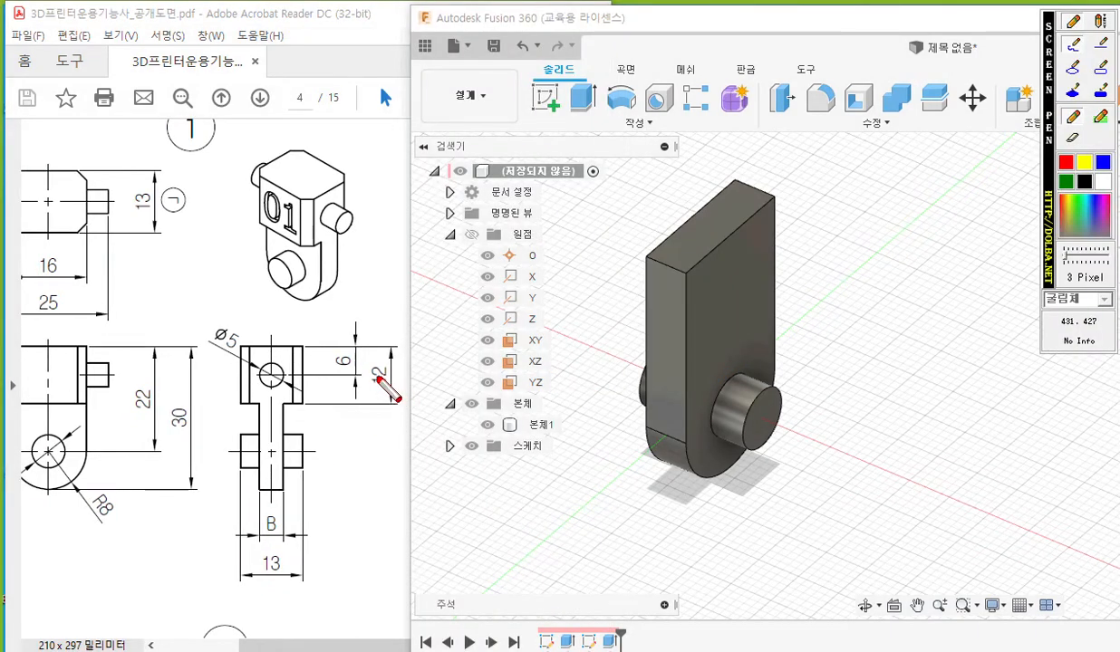
mouse_move(20, 344)
mouse_down()
mouse_move(94, 345)
mouse_move(90, 403)
mouse_move(12, 401)
mouse_move(90, 340)
mouse_up()
drag(480, 391, 557, 390)
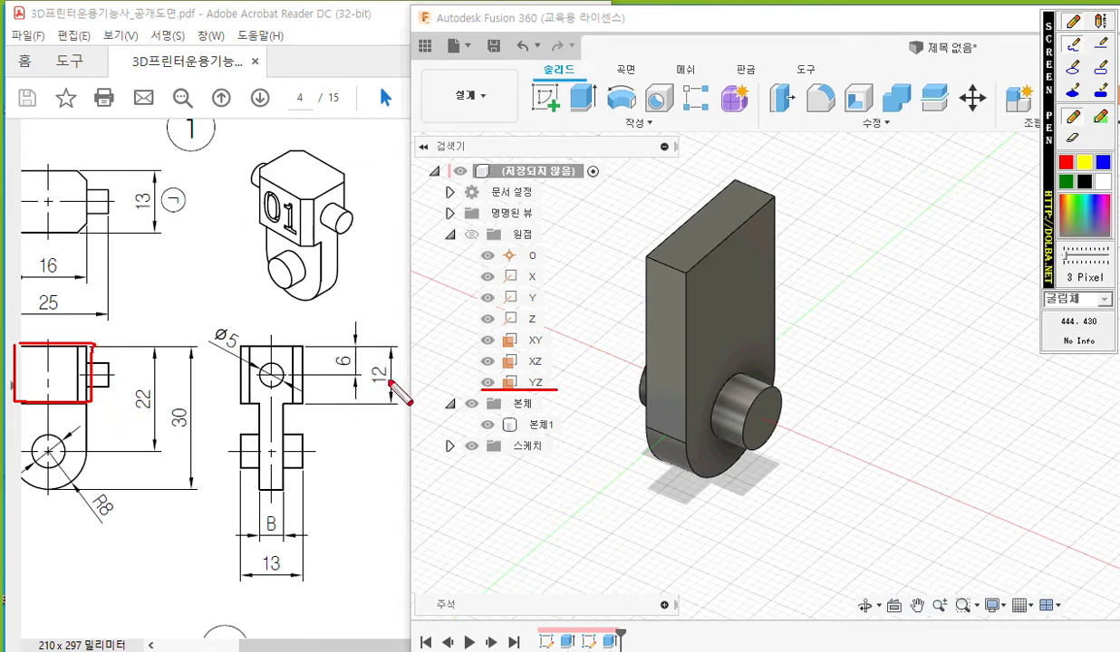
mouse_move(365, 364)
mouse_down()
mouse_move(363, 384)
mouse_move(387, 384)
mouse_up()
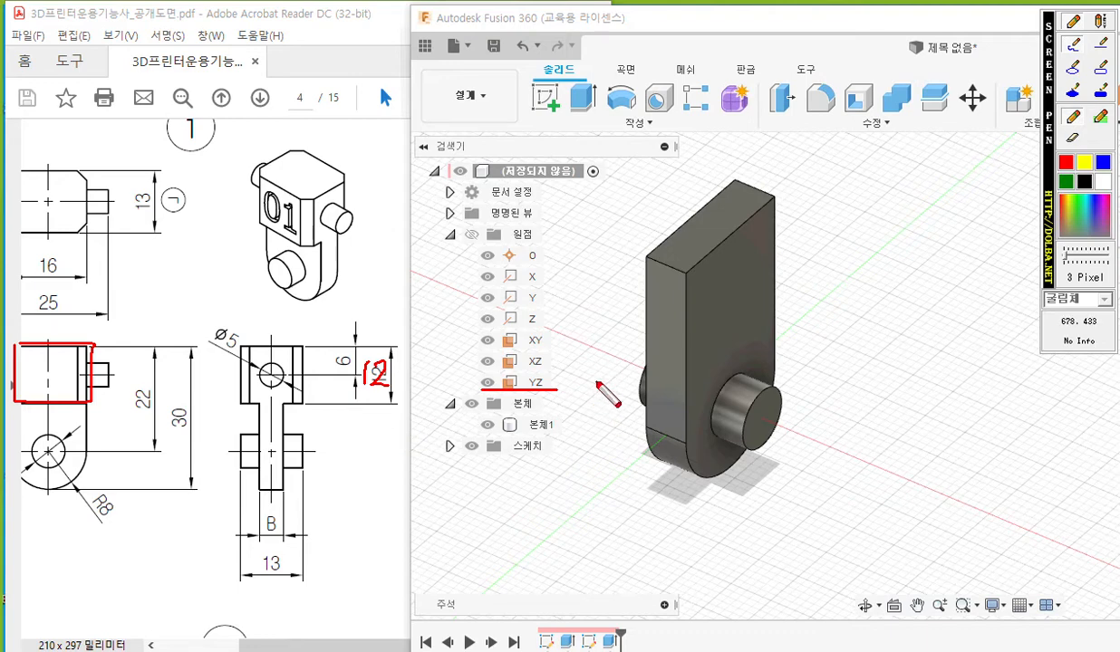
key(Escape)
- Create a new sketch on the YZ origin plane and turn on Slice to section the body
right_click(533, 385)
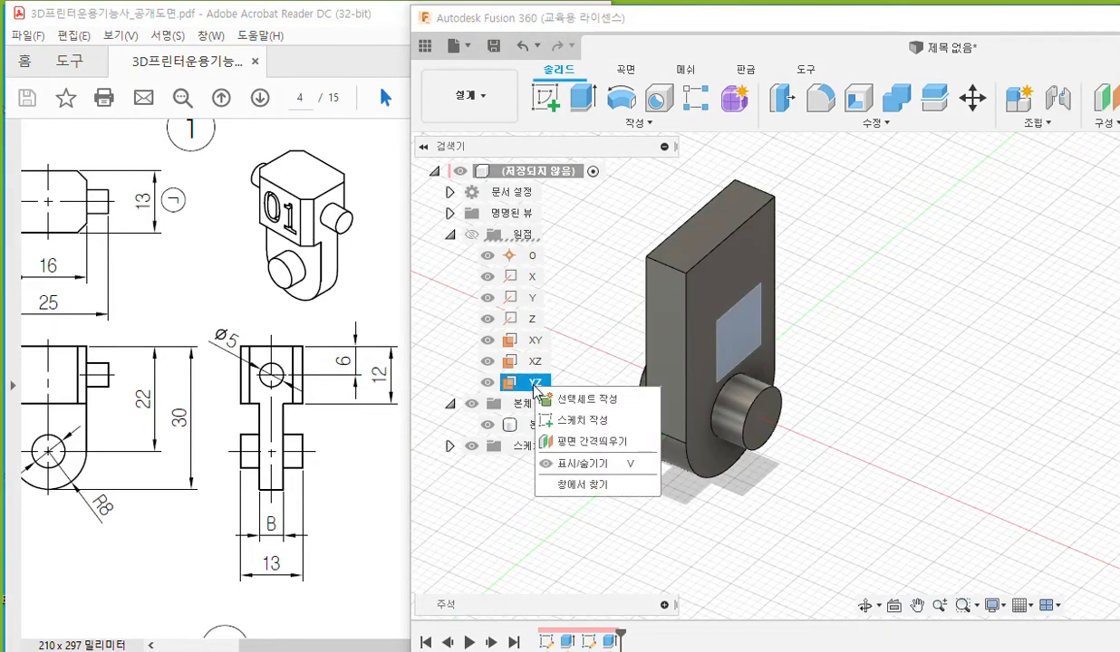
click(578, 422)
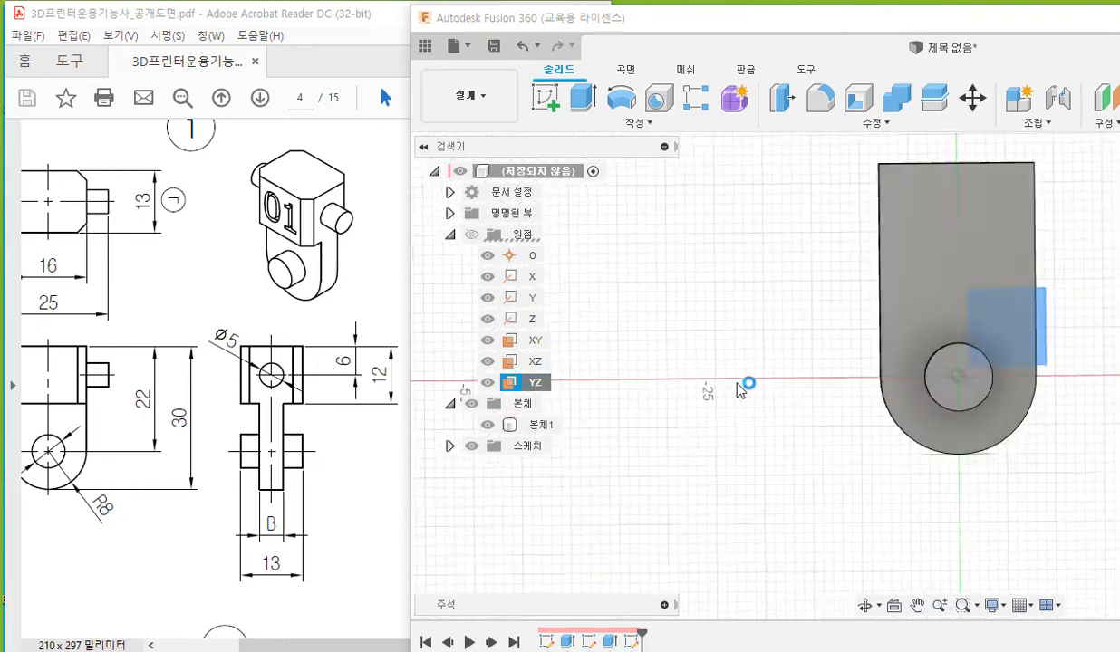
middle_drag(800, 335, 585, 421)
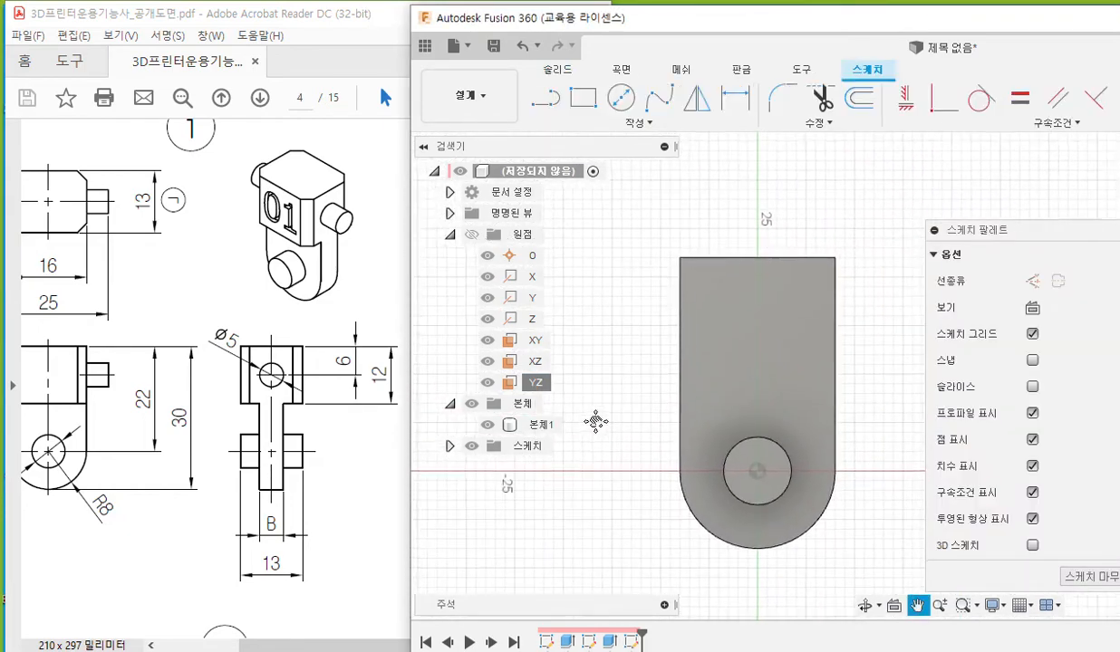
click(1033, 387)
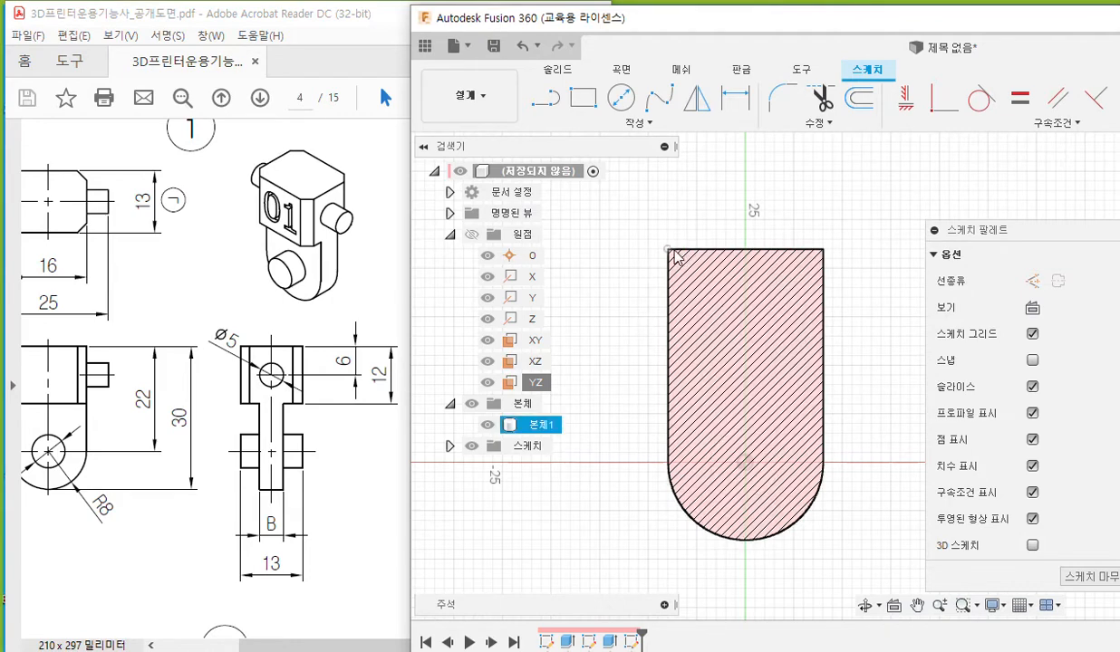
key(r)
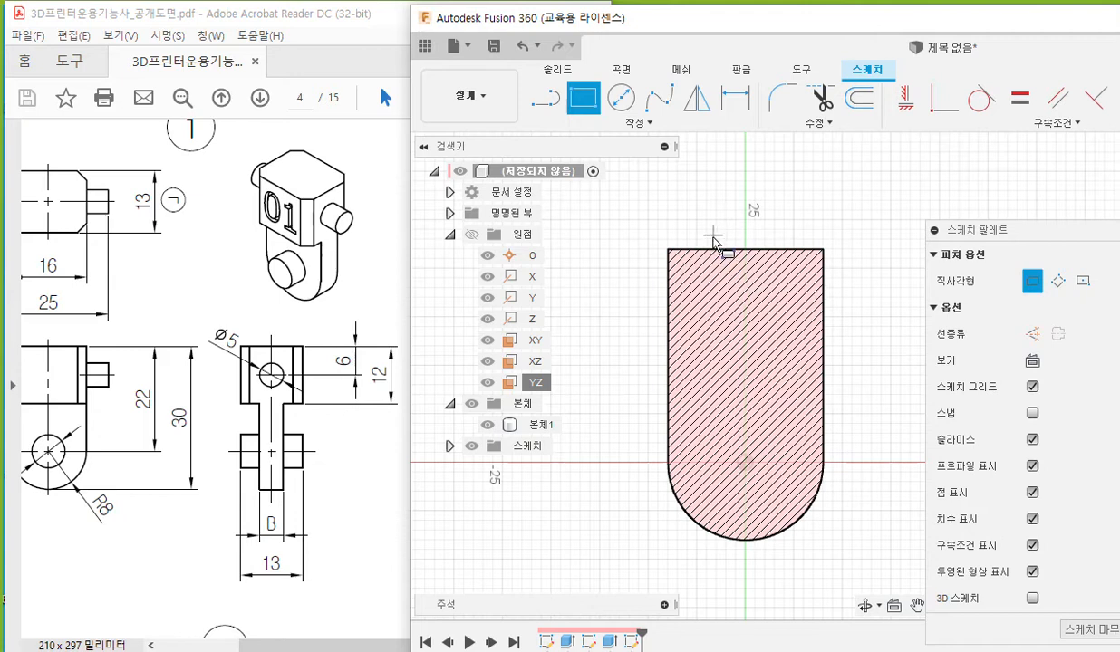
key(Escape)
middle_drag(624, 235, 640, 272)
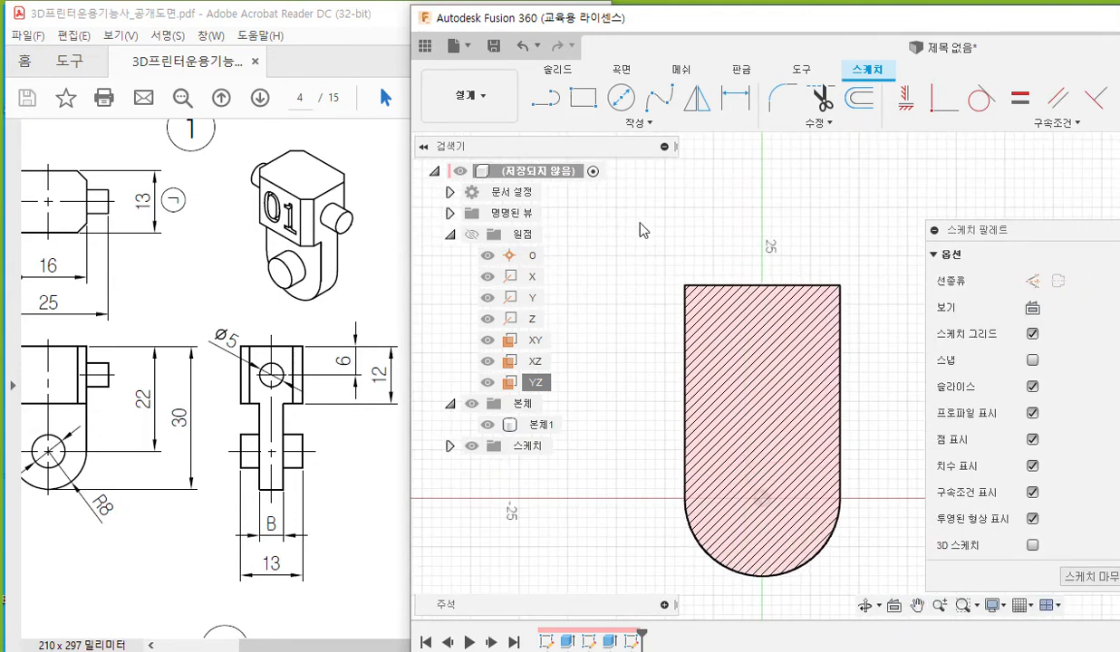
- Show the Project/Include commands, circle Project and trace the body's top and side edges in red, and clear the pen marks
click(634, 123)
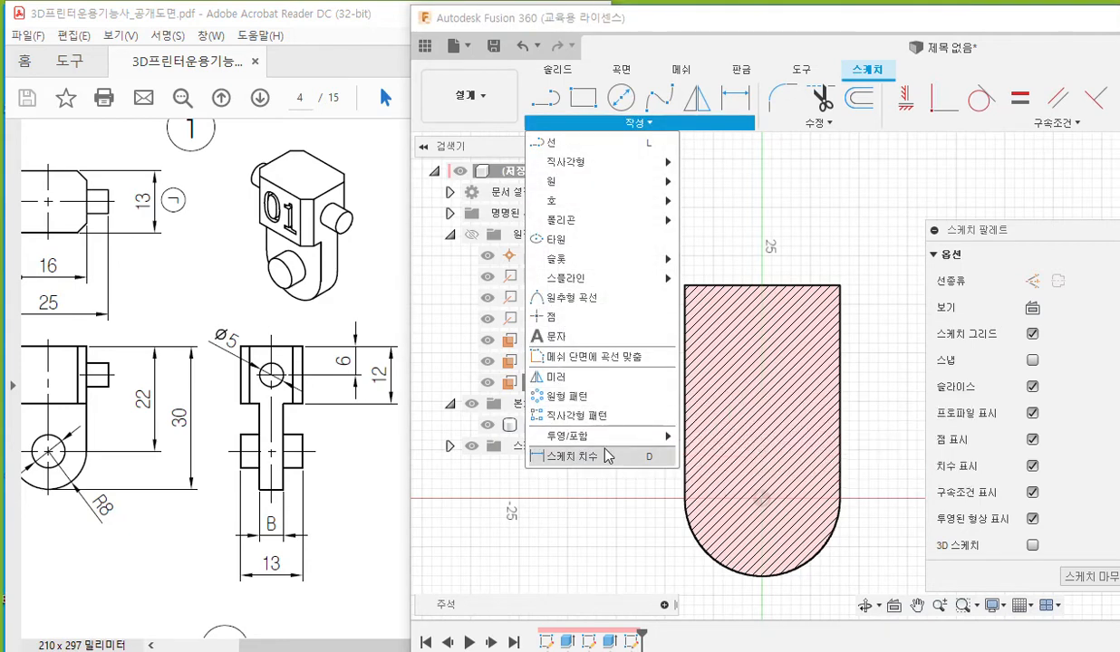
mouse_move(625, 435)
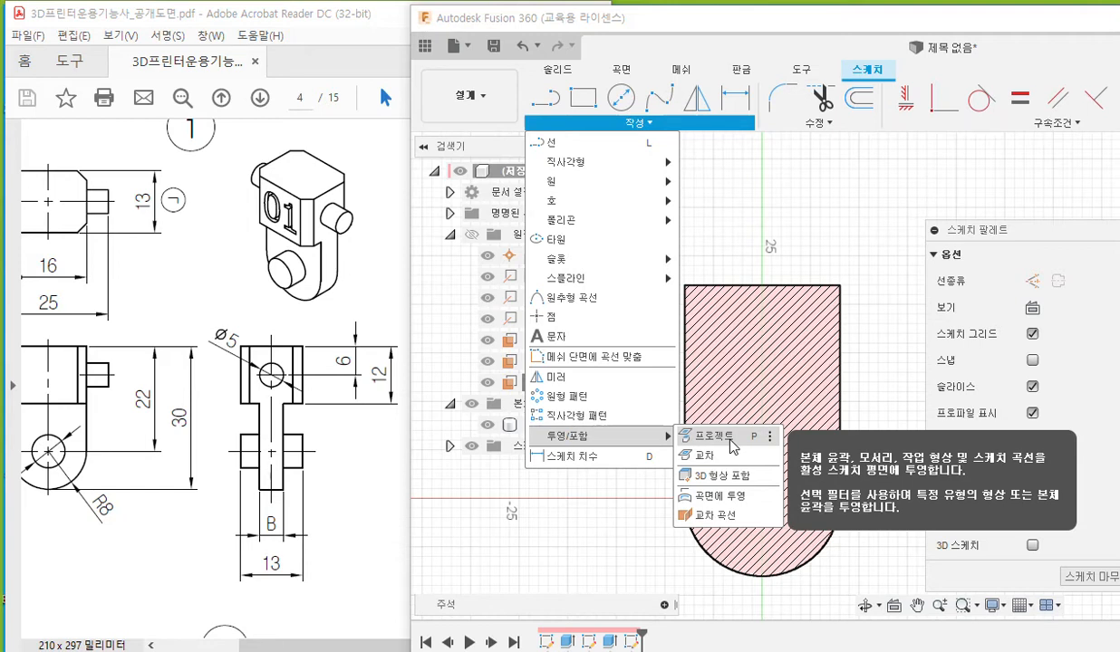
key(ctrl+2)
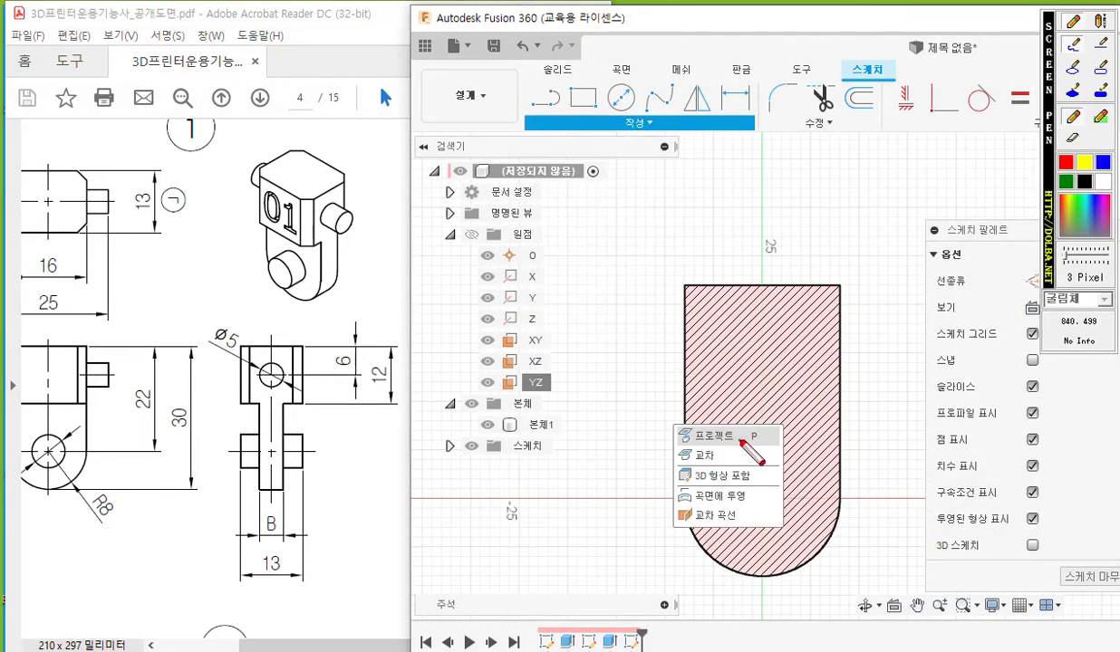
mouse_move(766, 446)
mouse_down()
mouse_move(725, 424)
mouse_move(787, 436)
mouse_up()
drag(682, 288, 680, 391)
mouse_move(686, 285)
mouse_down()
mouse_move(839, 284)
mouse_move(849, 405)
mouse_up()
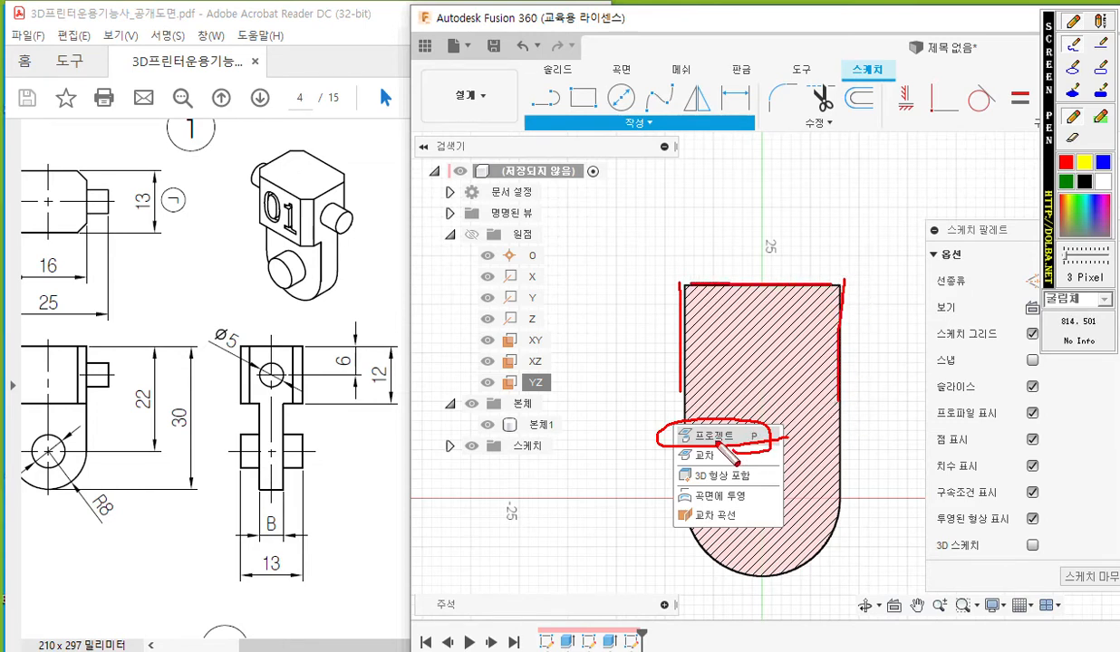
key(Escape)
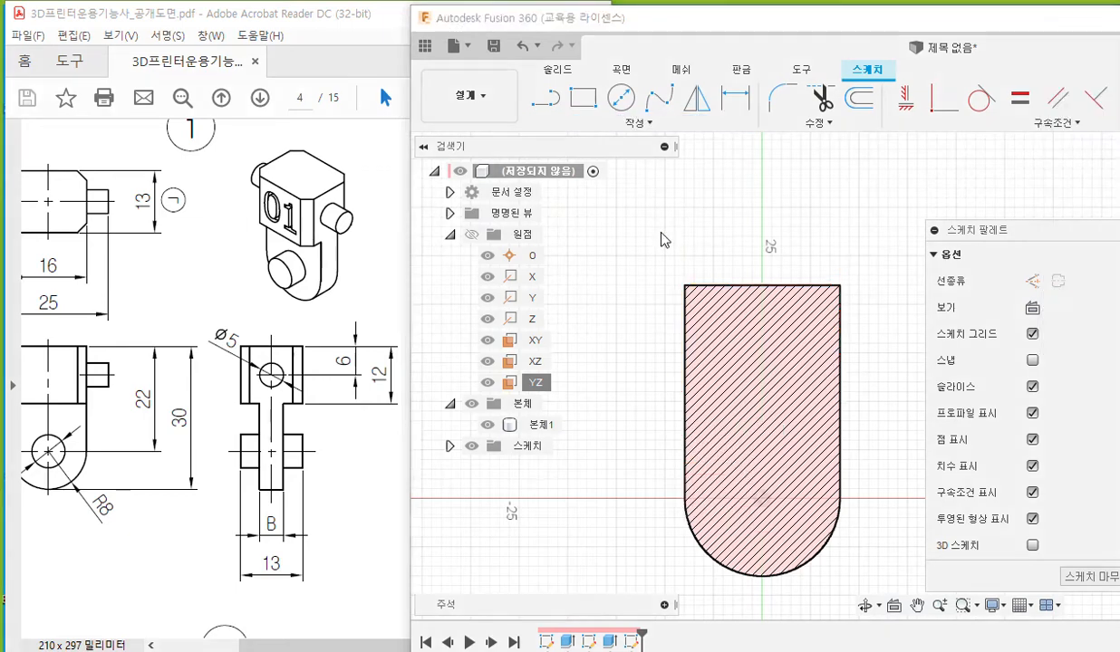
- Project the body's two straight side edges and its flat top edge into the sketch
click(638, 122)
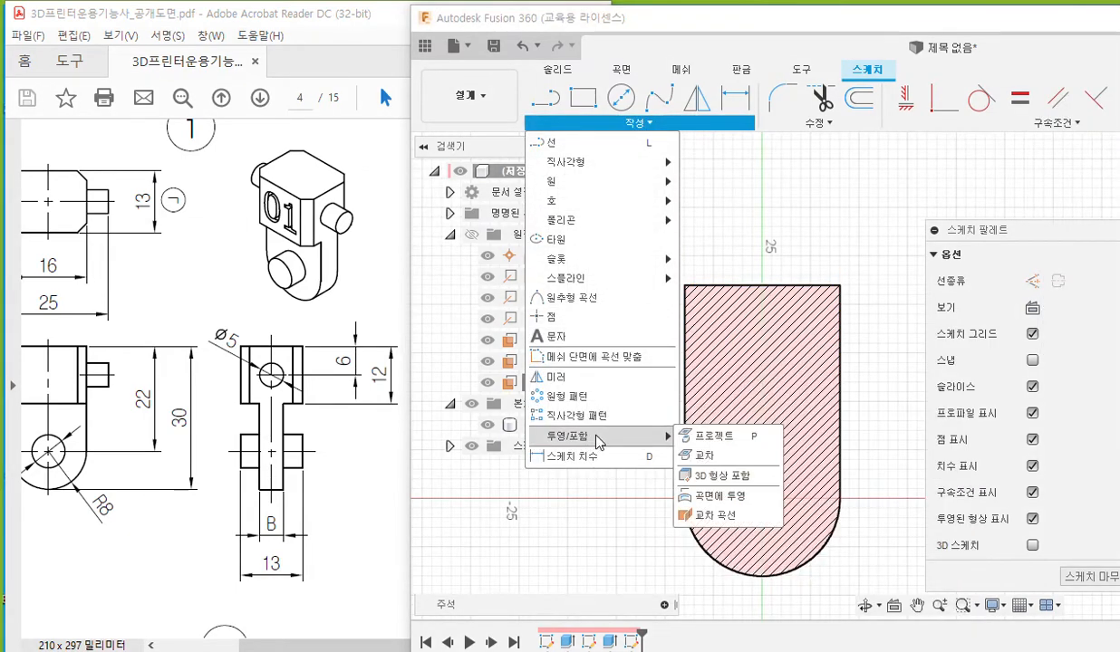
click(736, 437)
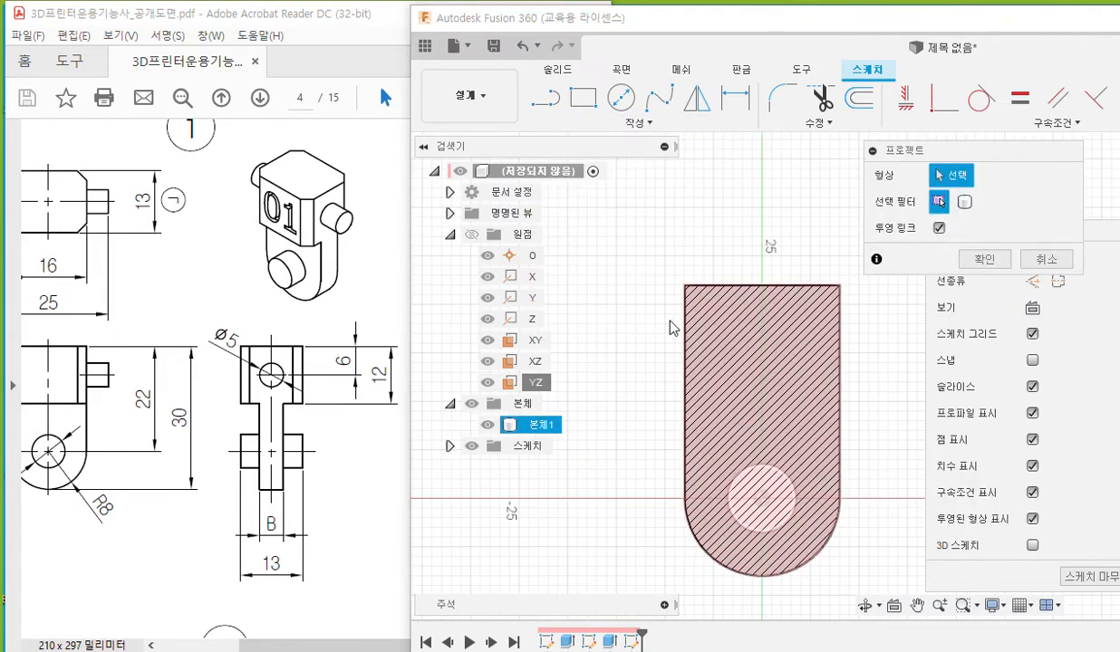
click(684, 331)
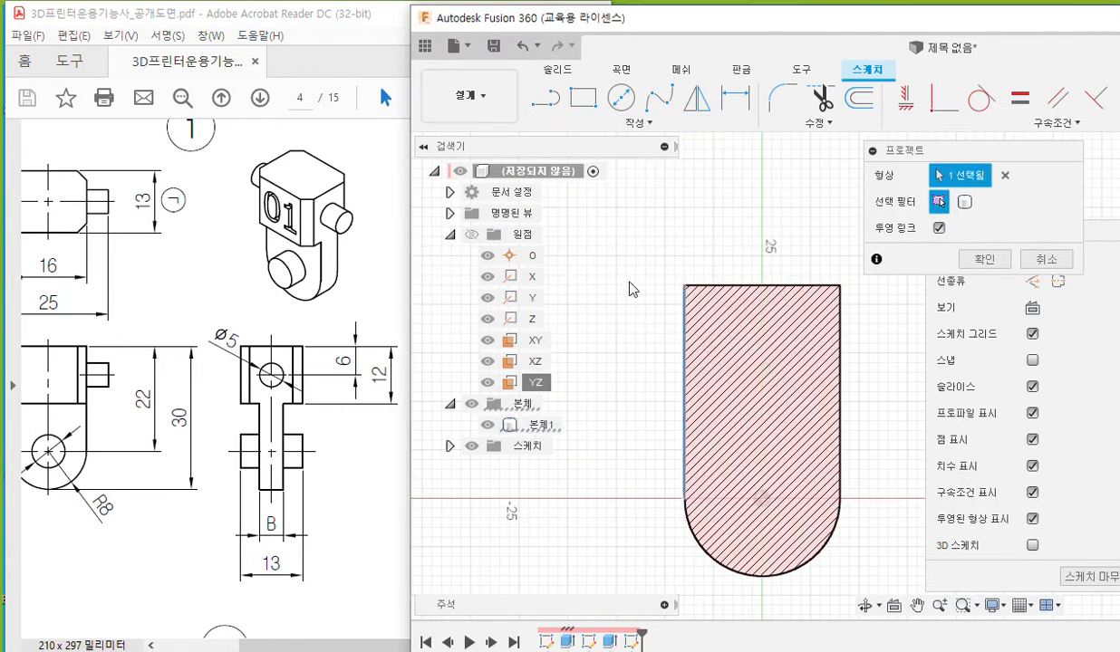
click(711, 286)
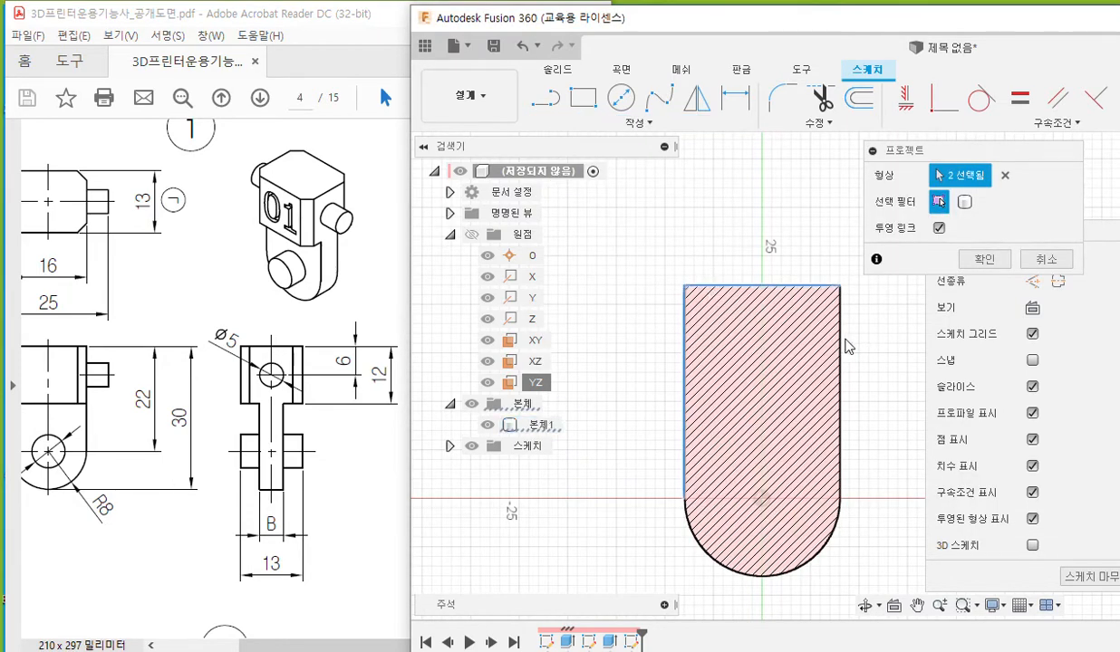
click(839, 351)
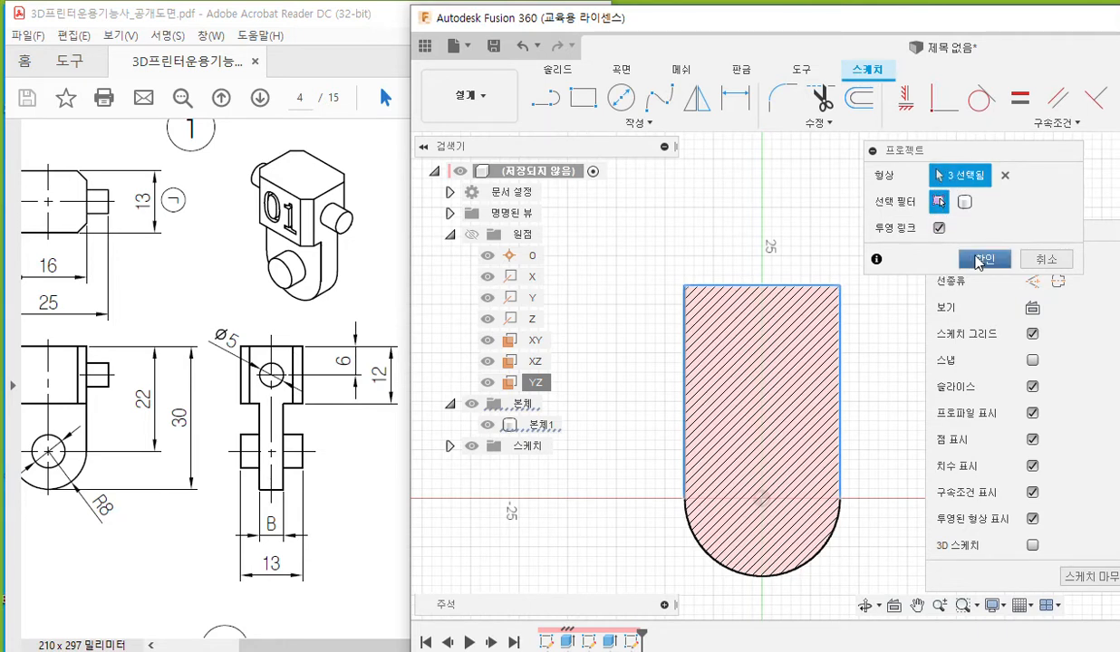
click(981, 260)
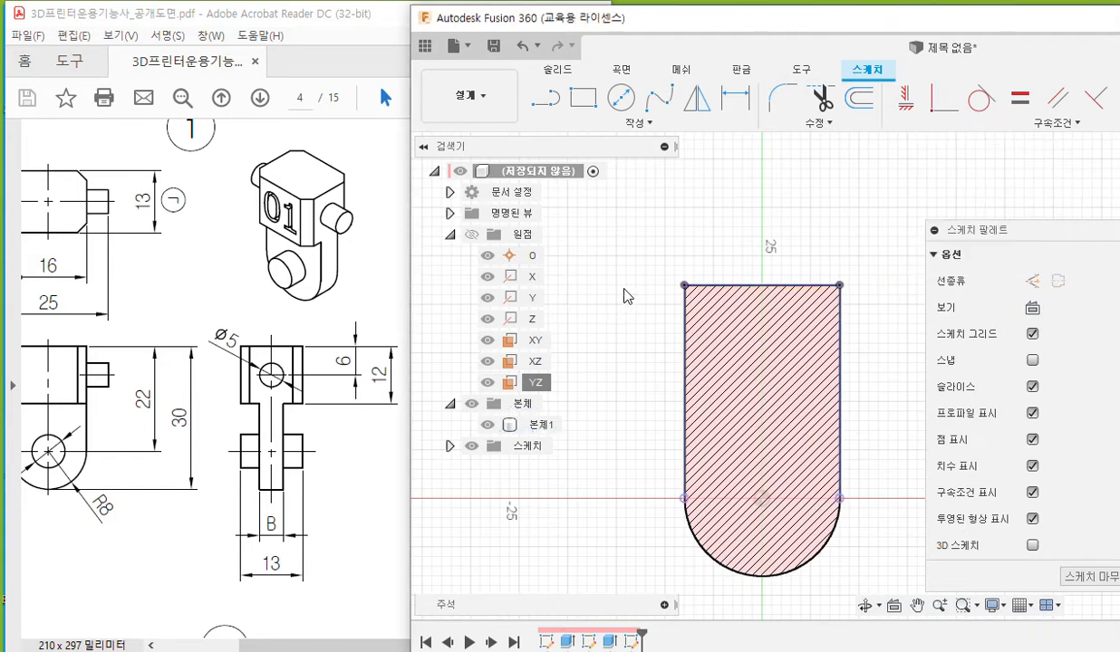
- Start a two-point rectangle, mark its opposite corners and outline in red on the sectioned body, and clear the pen marks
click(584, 101)
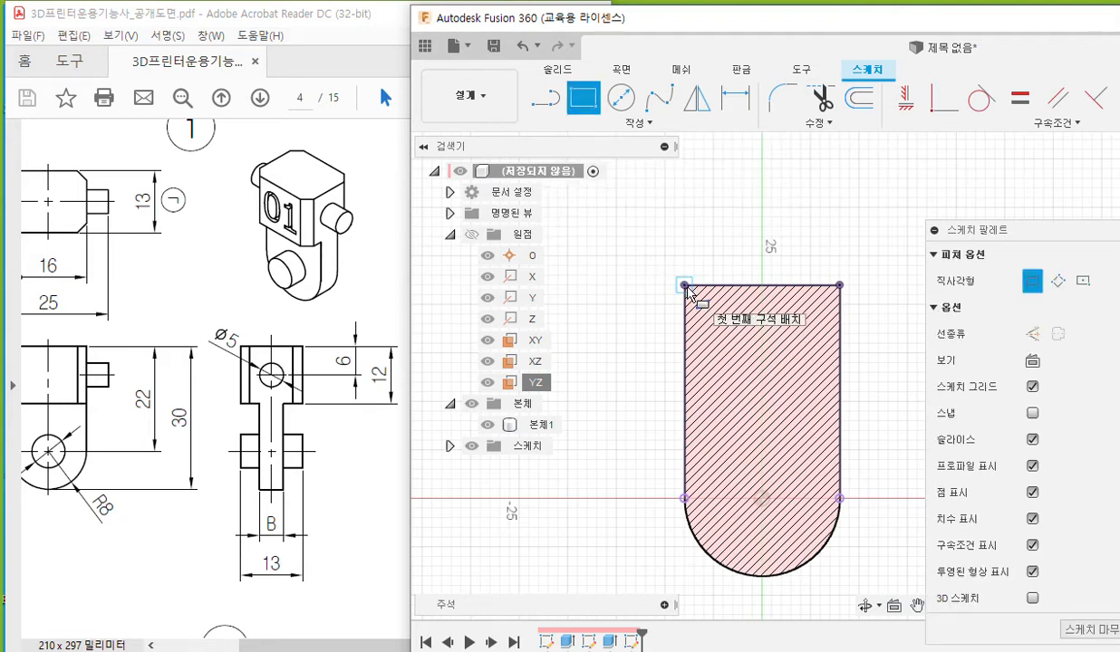
key(F12)
mouse_move(676, 270)
mouse_down()
mouse_move(676, 298)
mouse_move(696, 303)
mouse_move(677, 271)
mouse_up()
mouse_move(853, 394)
mouse_down()
mouse_move(830, 415)
mouse_move(856, 417)
mouse_up()
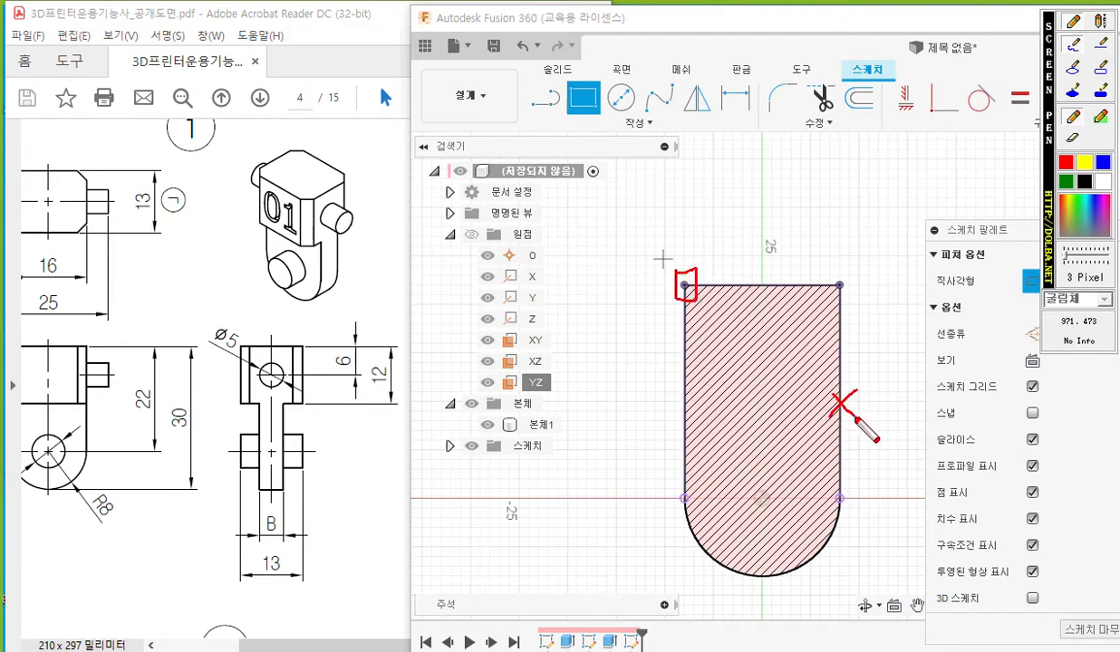
drag(866, 404, 895, 417)
mouse_move(686, 291)
mouse_down()
mouse_move(691, 371)
mouse_move(765, 413)
mouse_move(829, 319)
mouse_move(691, 288)
mouse_up()
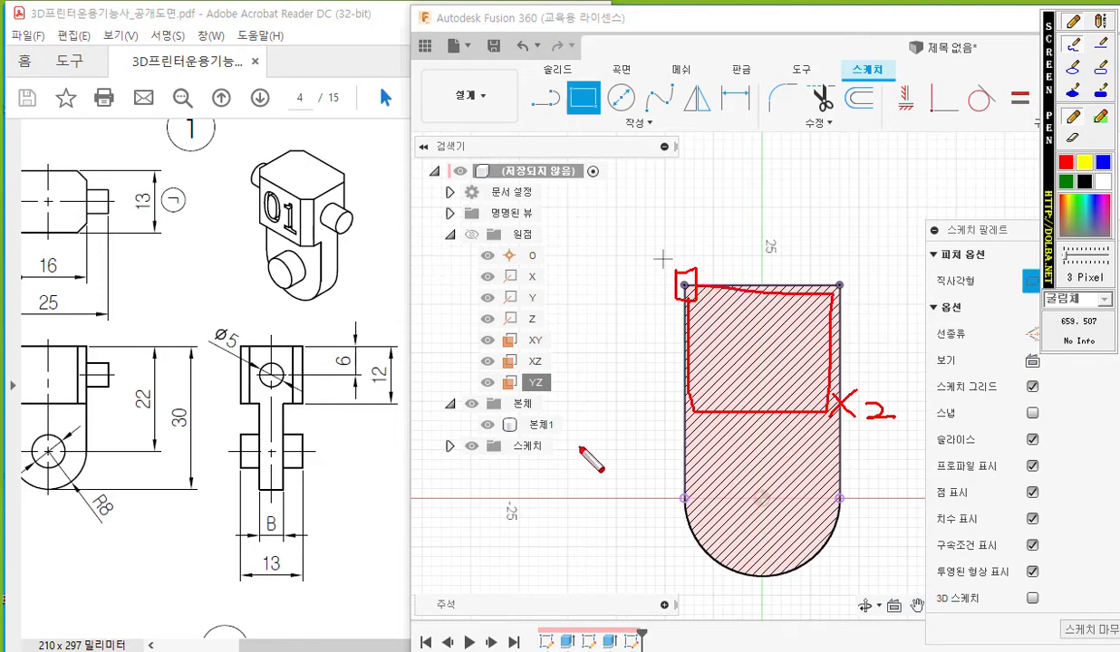
key(Escape)
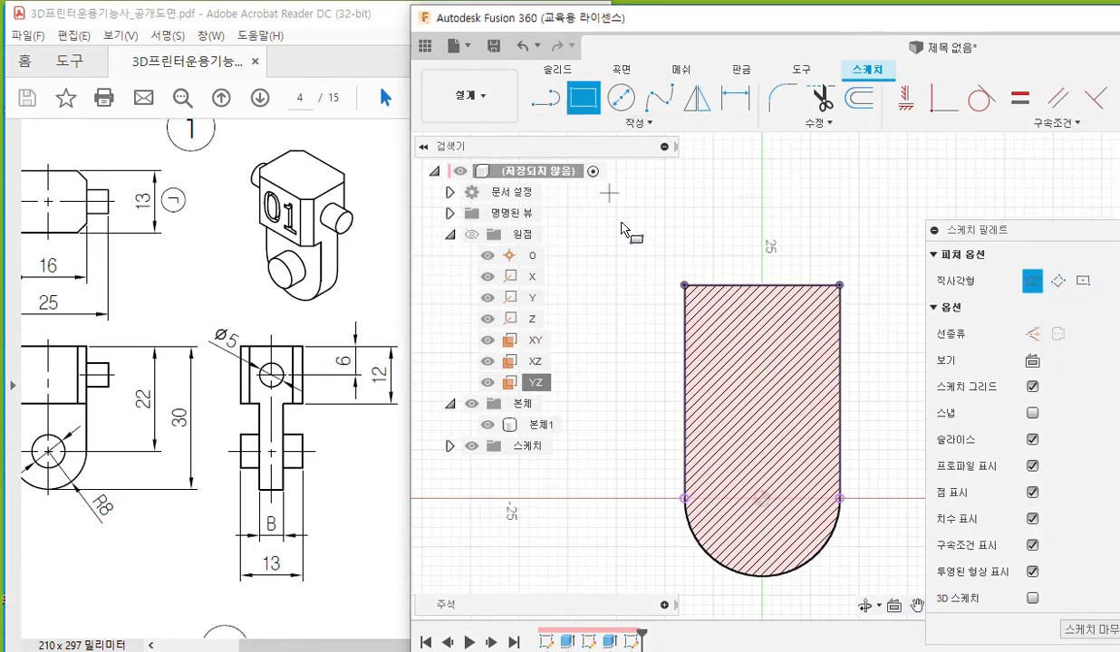
- Draw a rectangle 16 mm wide and about 9.3 mm high from the body's upper-left corner to its right edge
click(684, 287)
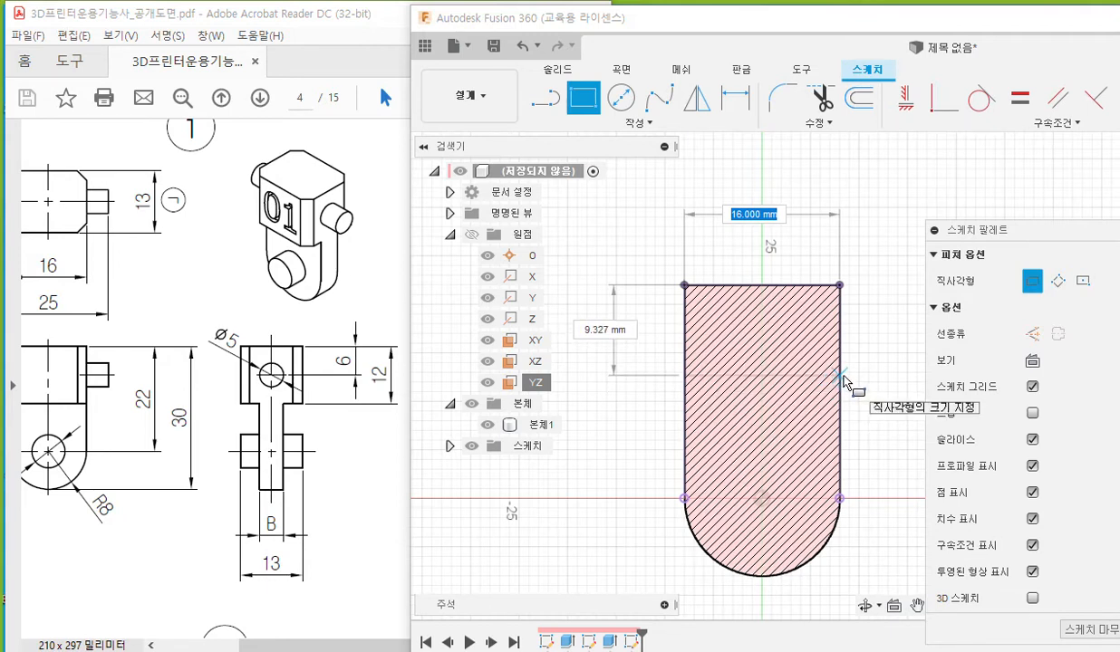
click(843, 379)
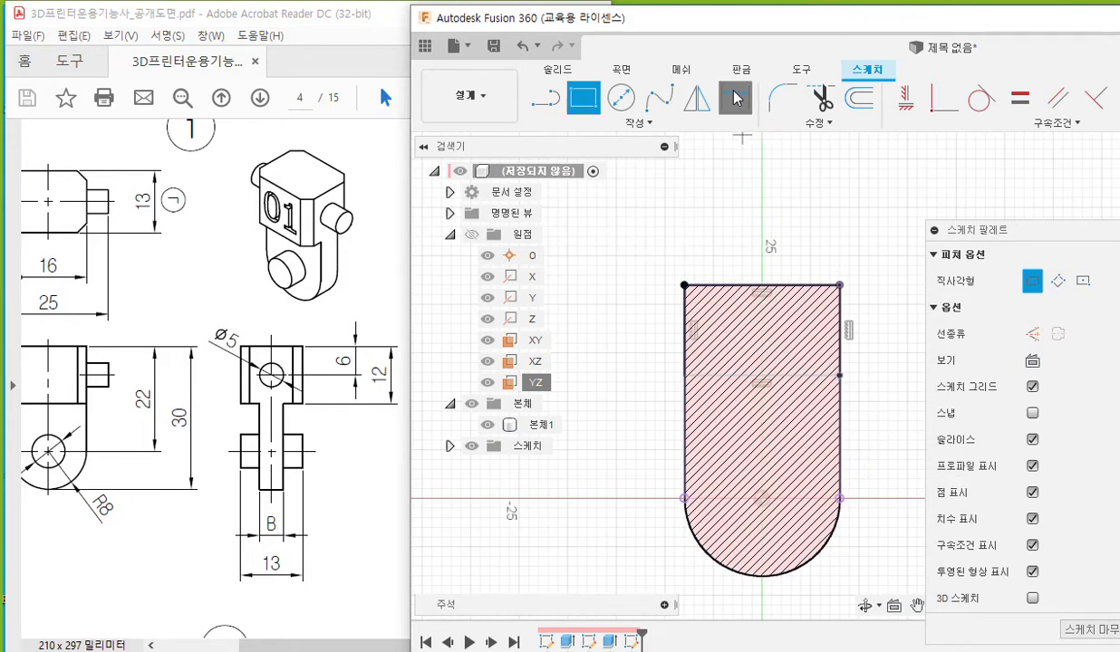
key(Escape)
middle_drag(805, 235, 751, 238)
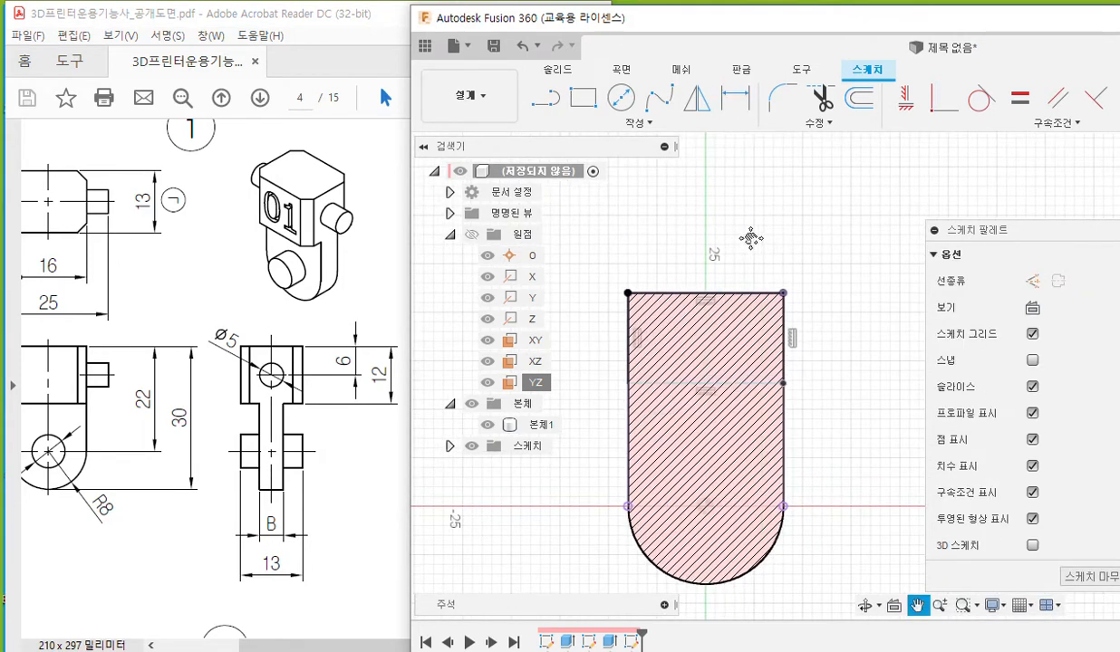
- Start Sketch Dimension, sketch a red 12 dimension between the rectangle's horizontal edges, circle the drawing's 12, and clear the pen marks
key(d)
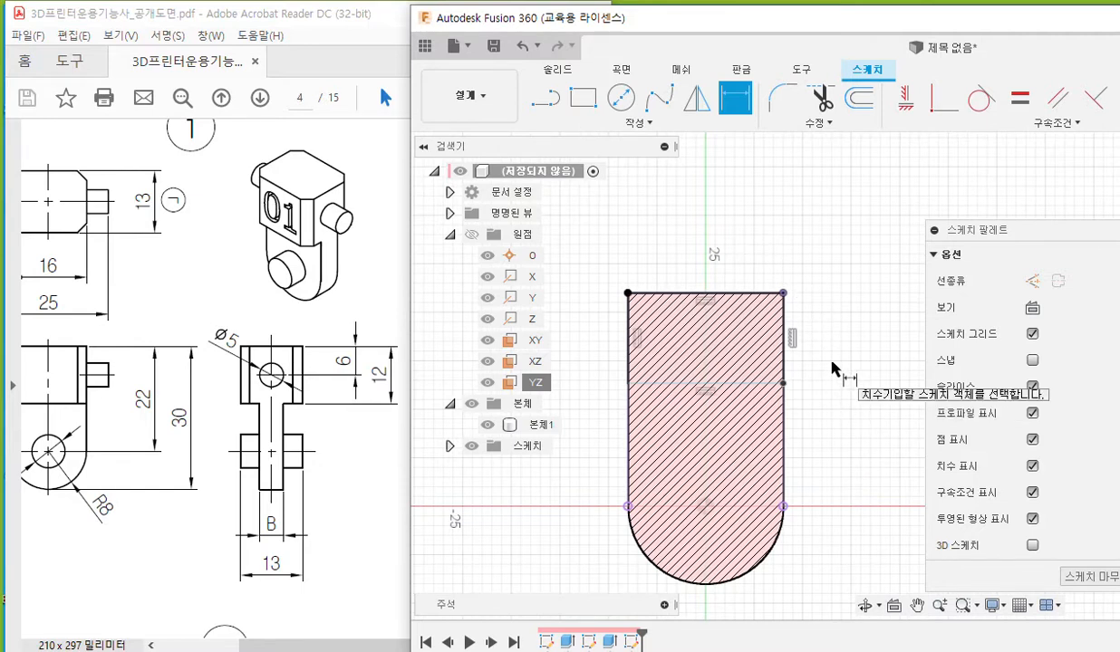
key(F12)
drag(626, 292, 772, 292)
drag(627, 388, 783, 387)
drag(802, 294, 834, 295)
drag(805, 383, 838, 383)
drag(820, 297, 824, 378)
drag(816, 368, 831, 365)
mouse_move(809, 313)
mouse_down()
mouse_move(824, 301)
mouse_move(831, 313)
mouse_move(785, 358)
mouse_move(819, 358)
mouse_up()
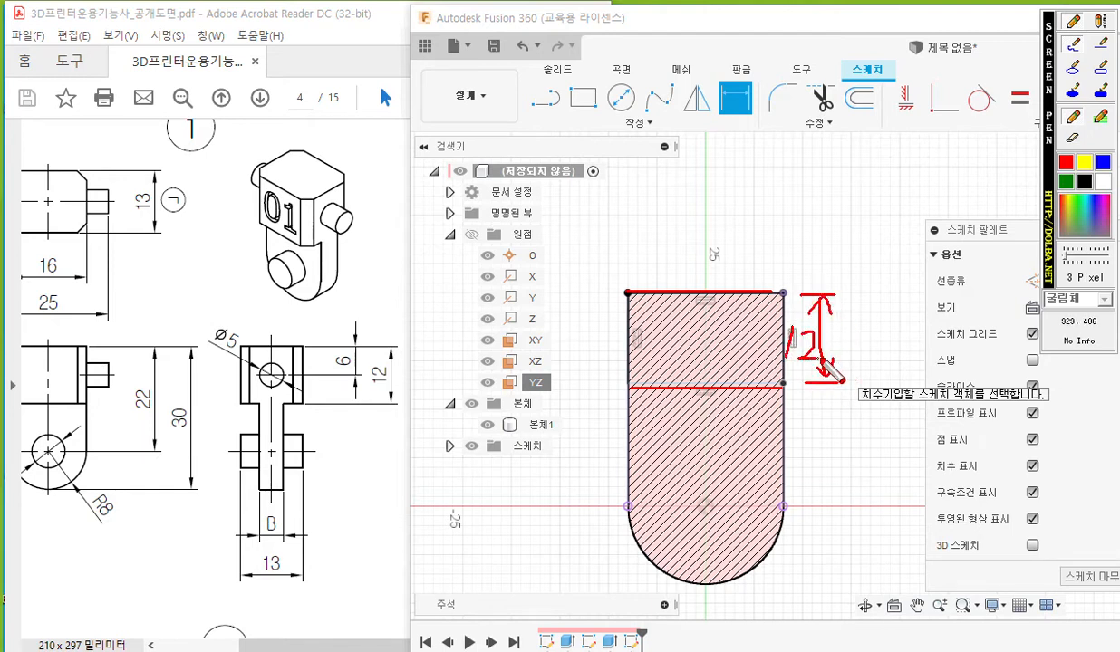
mouse_move(405, 374)
mouse_down()
mouse_move(380, 406)
mouse_move(398, 391)
mouse_move(396, 403)
mouse_up()
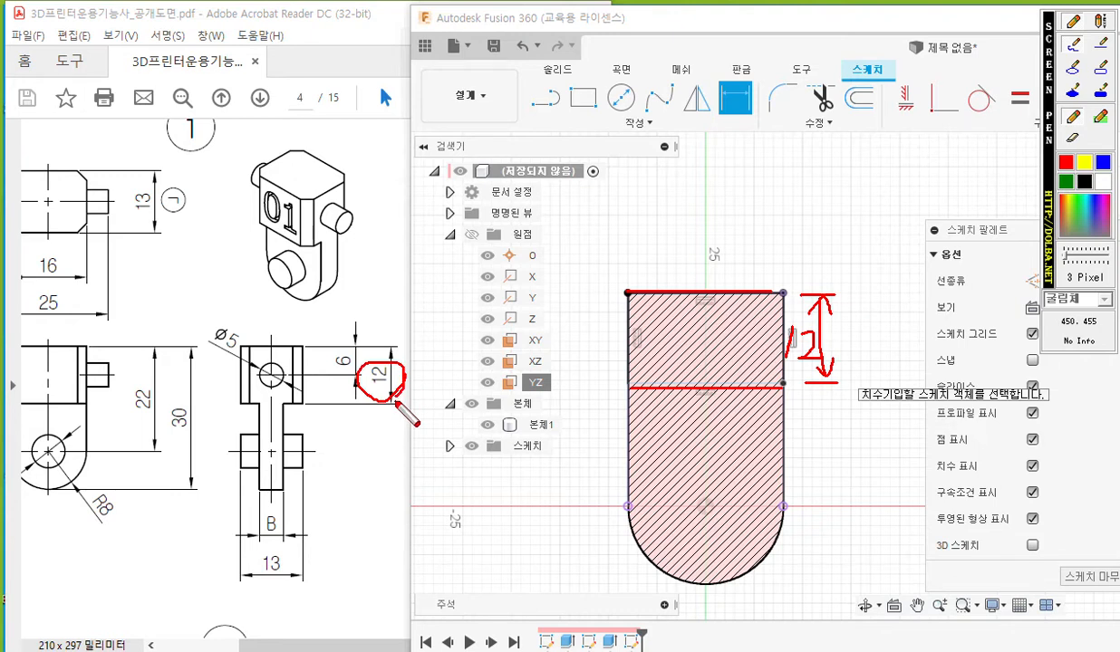
key(Escape)
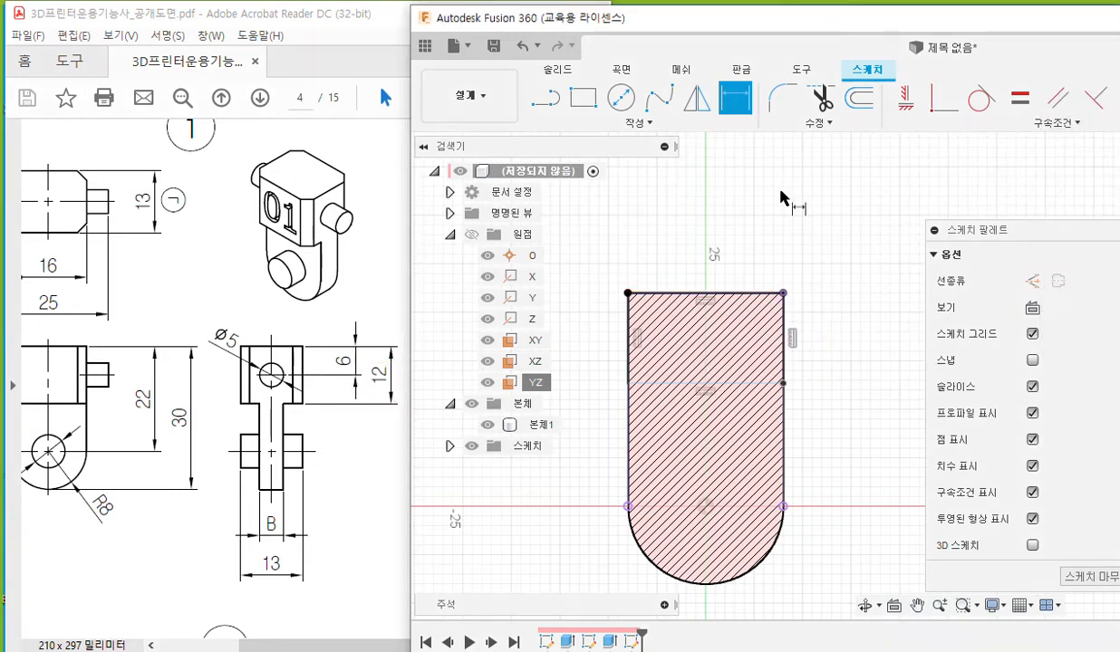
- Dimension the distance between the rectangle's upper and lower edges as 12 mm
click(737, 293)
click(724, 383)
click(823, 335)
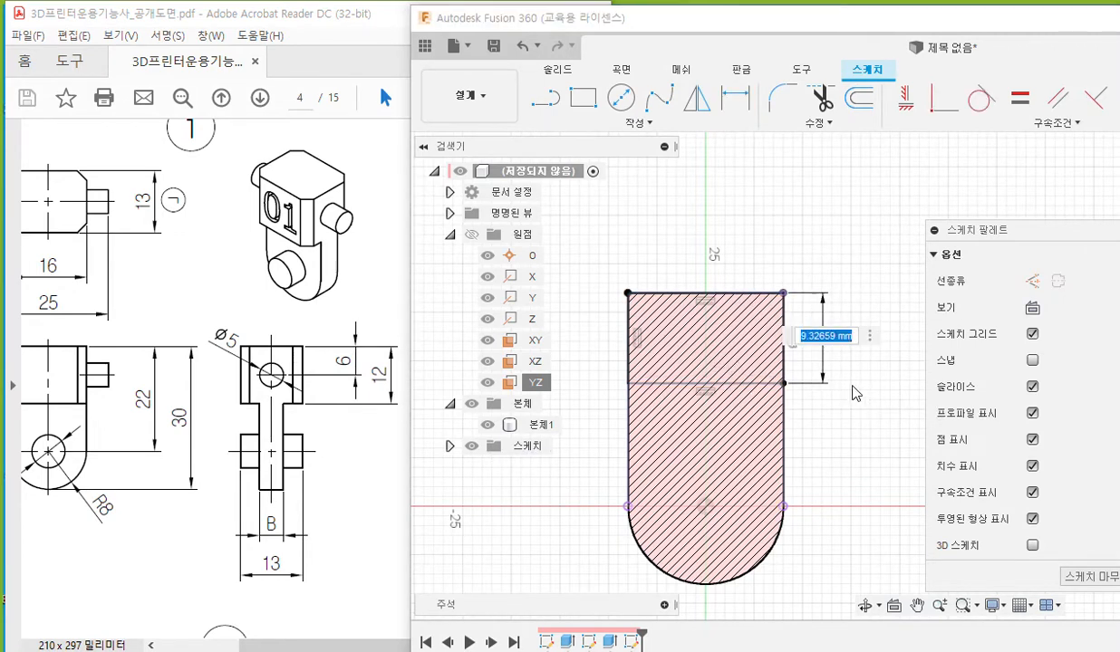
text(12)
key(Return)
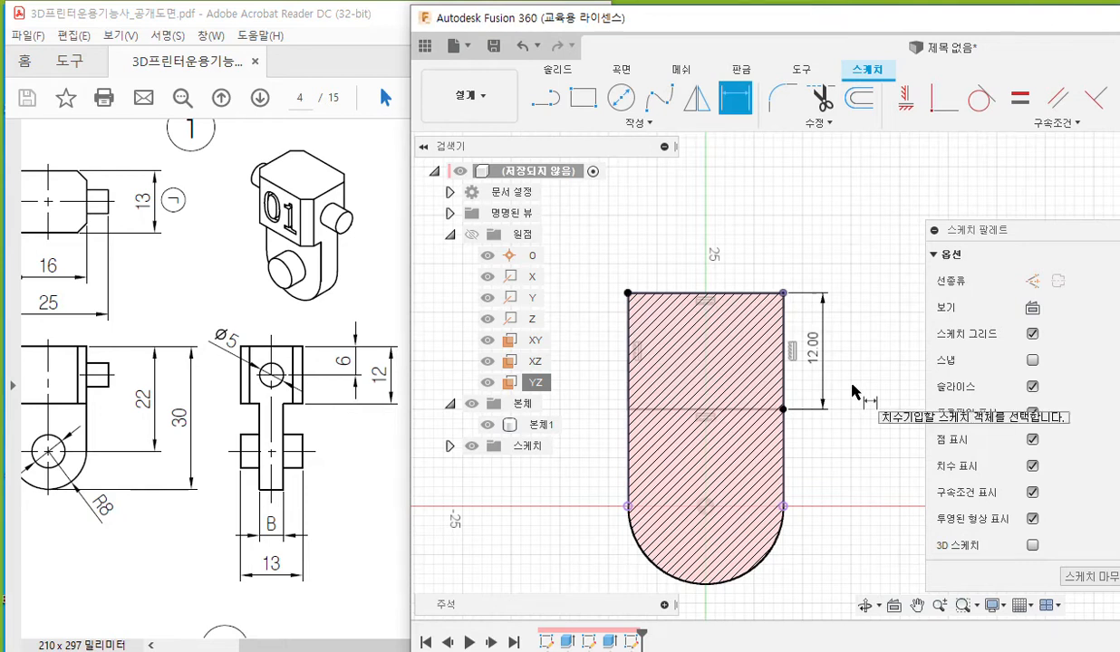
key(Escape)
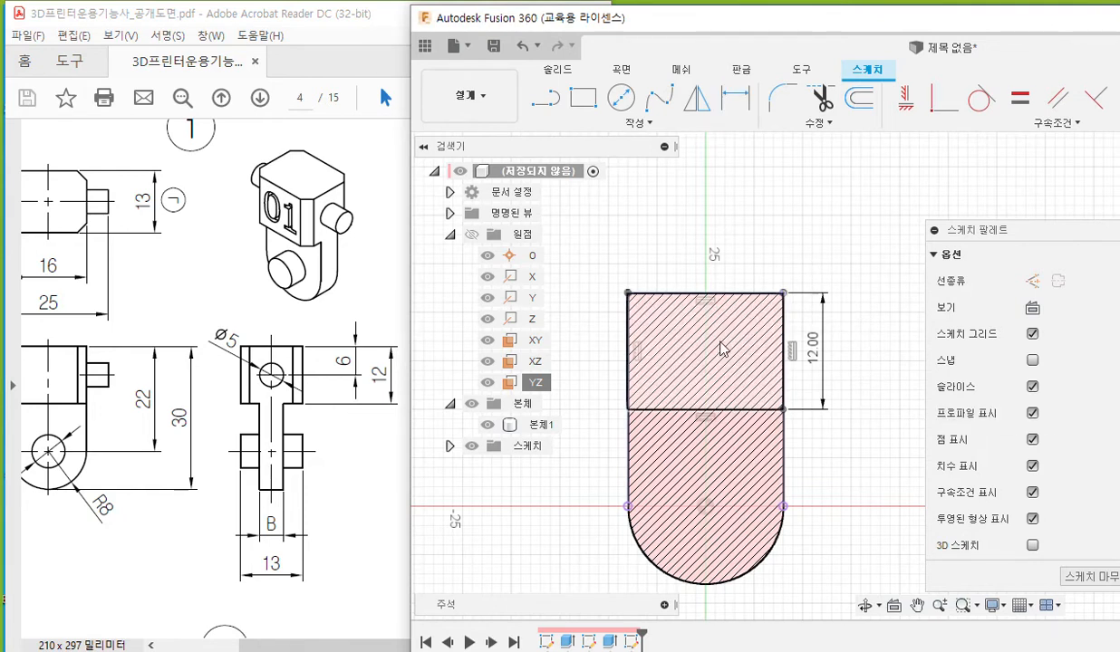
- Select the rectangle profile, mark the drawing's 13 width and the upper block's outline in red, and clear the pen marks
click(722, 349)
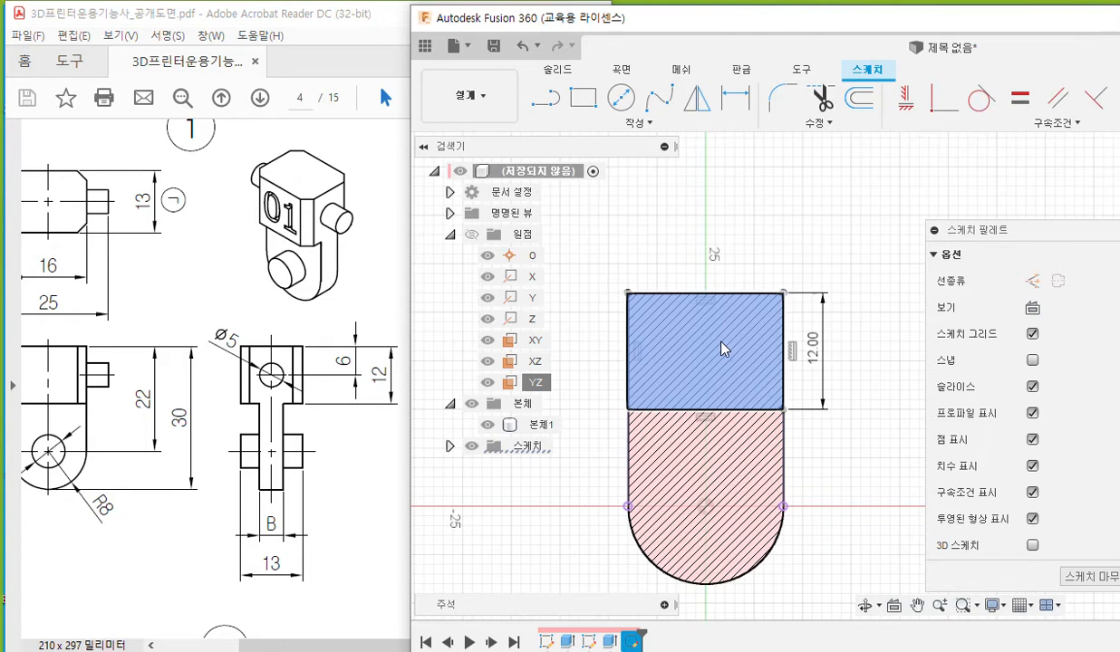
mouse_move(684, 355)
shift+middle_down()
mouse_move(711, 389)
mouse_move(754, 400)
shift+middle_up()
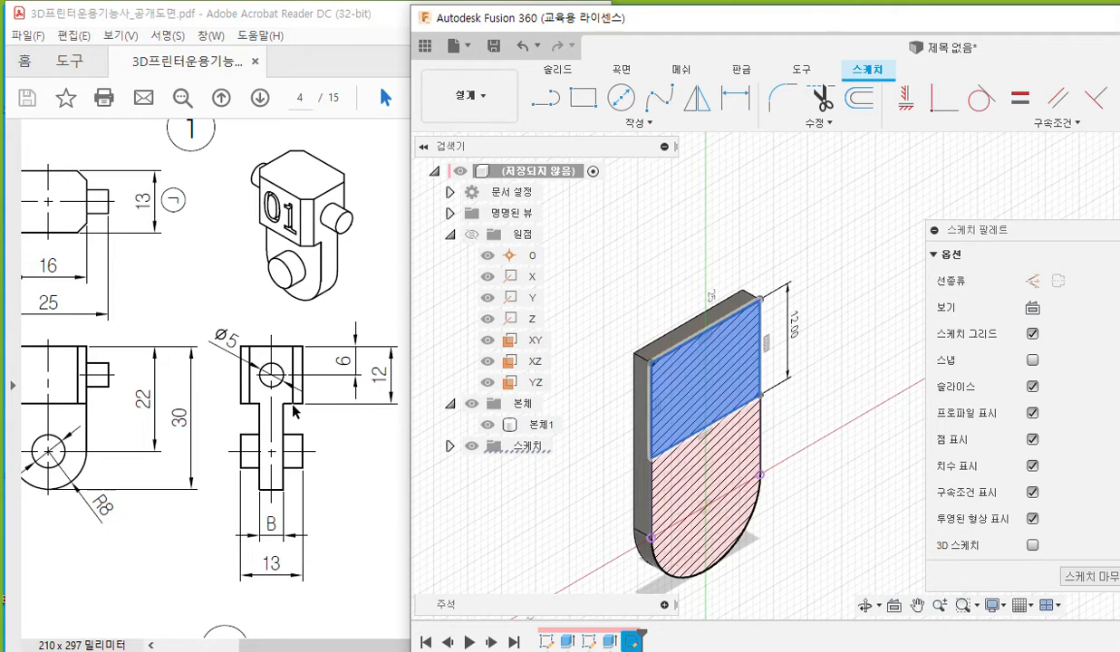
key(F9)
mouse_move(263, 556)
mouse_down()
mouse_move(263, 587)
mouse_move(283, 571)
mouse_move(270, 587)
mouse_up()
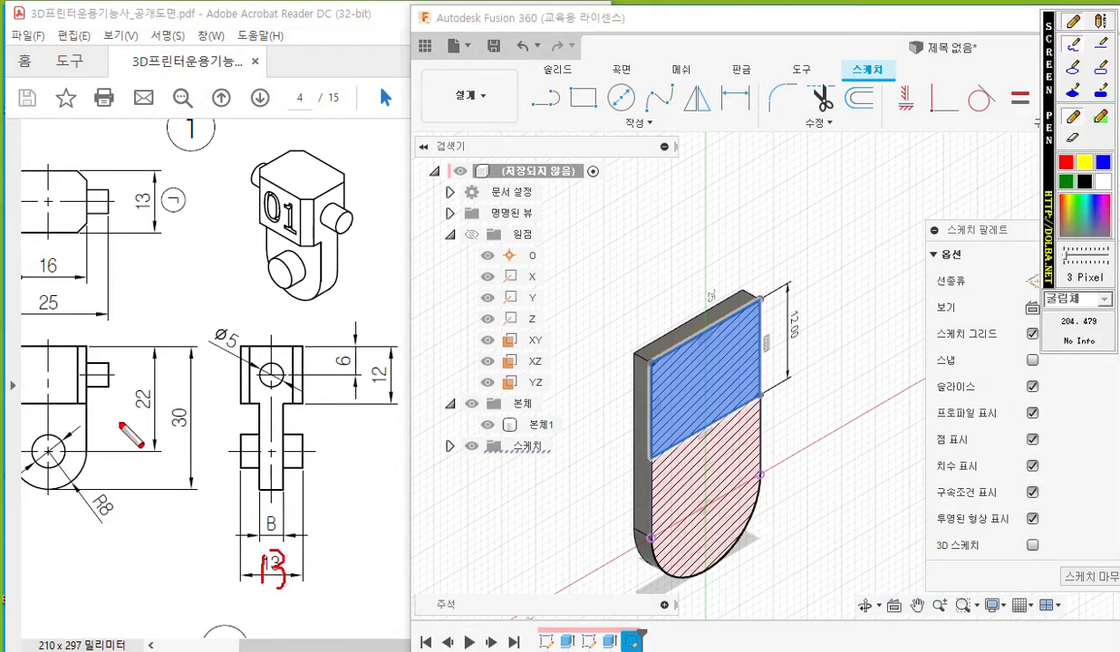
drag(15, 408, 388, 404)
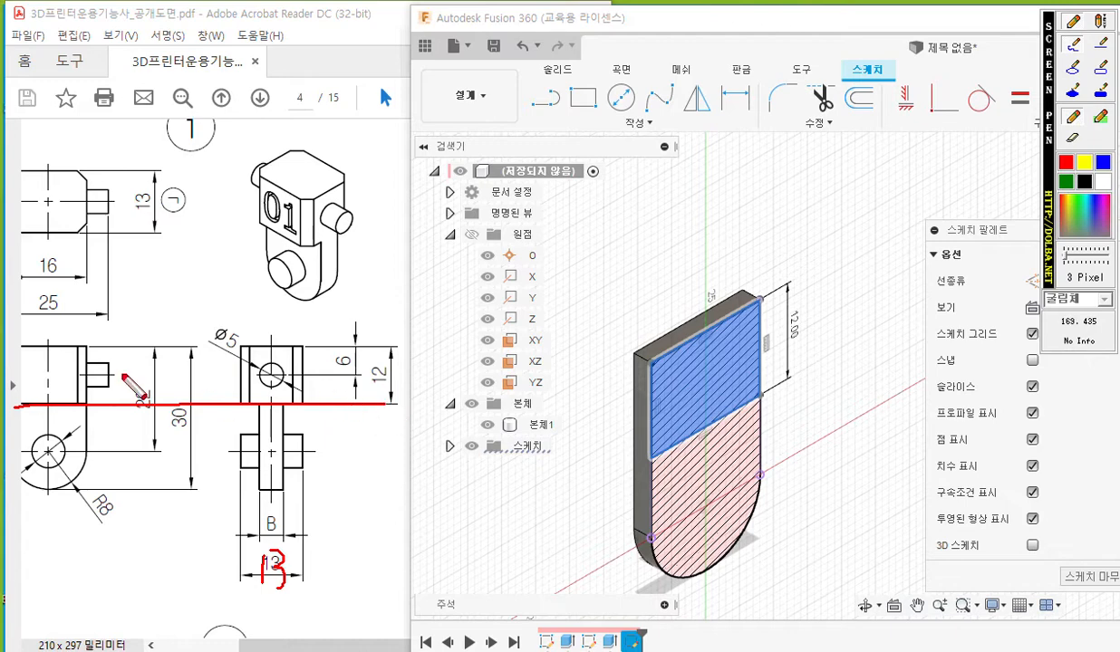
mouse_move(22, 346)
mouse_down()
mouse_move(81, 345)
mouse_move(7, 406)
mouse_move(16, 341)
mouse_move(83, 342)
mouse_up()
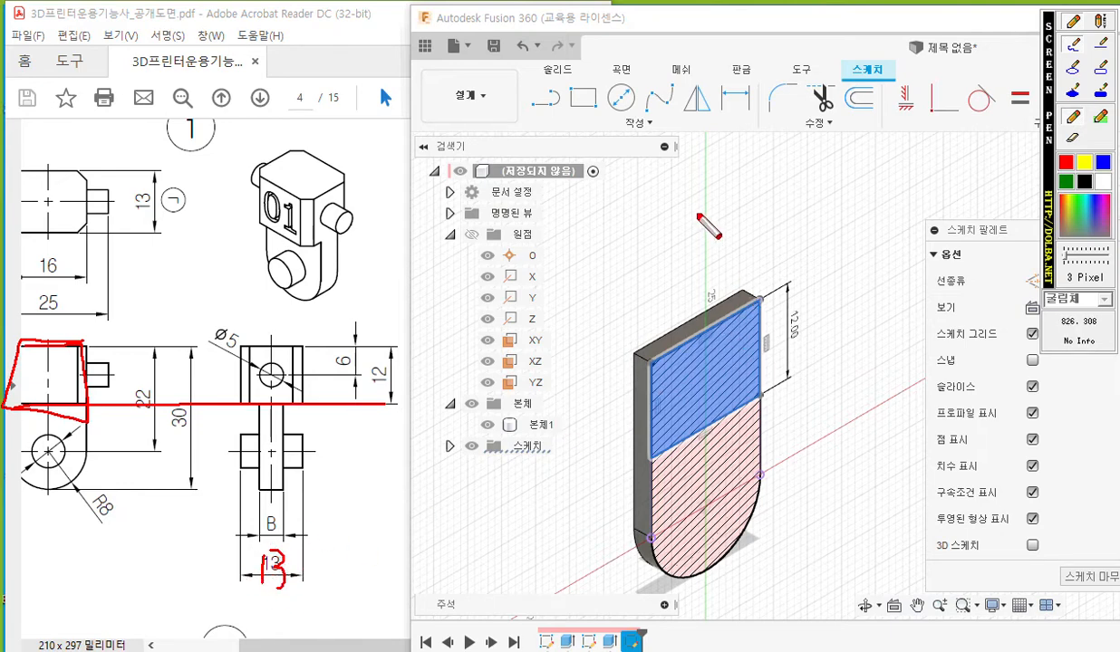
key(Escape)
- Extrude the rectangle profile symmetrically to a whole length of 13 mm, joined to the body
click(558, 72)
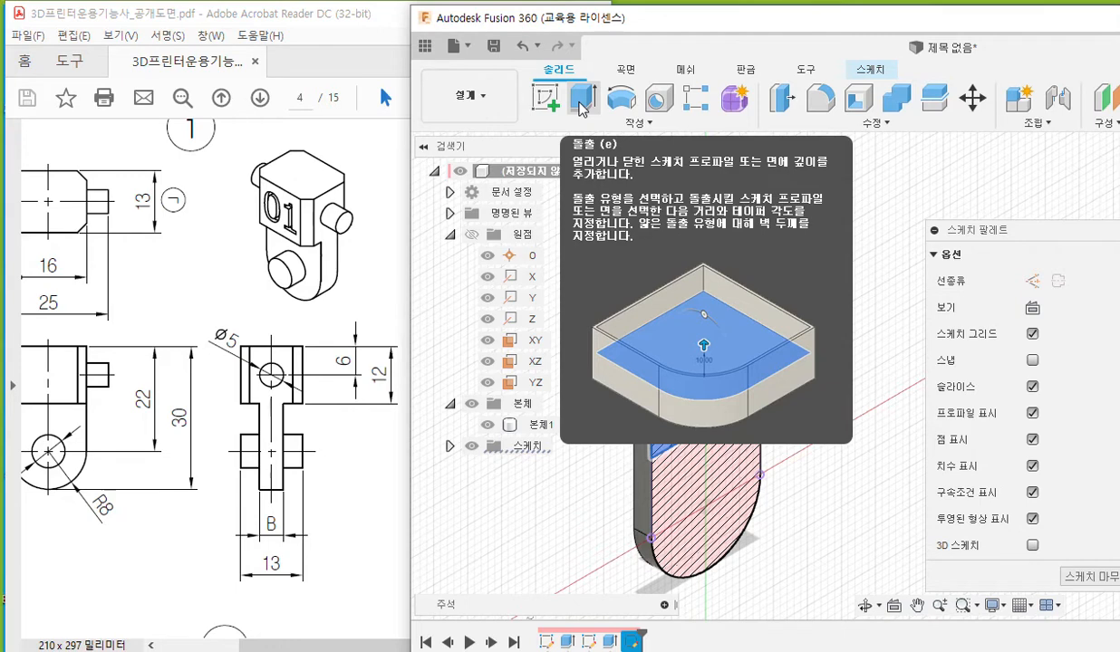
click(581, 102)
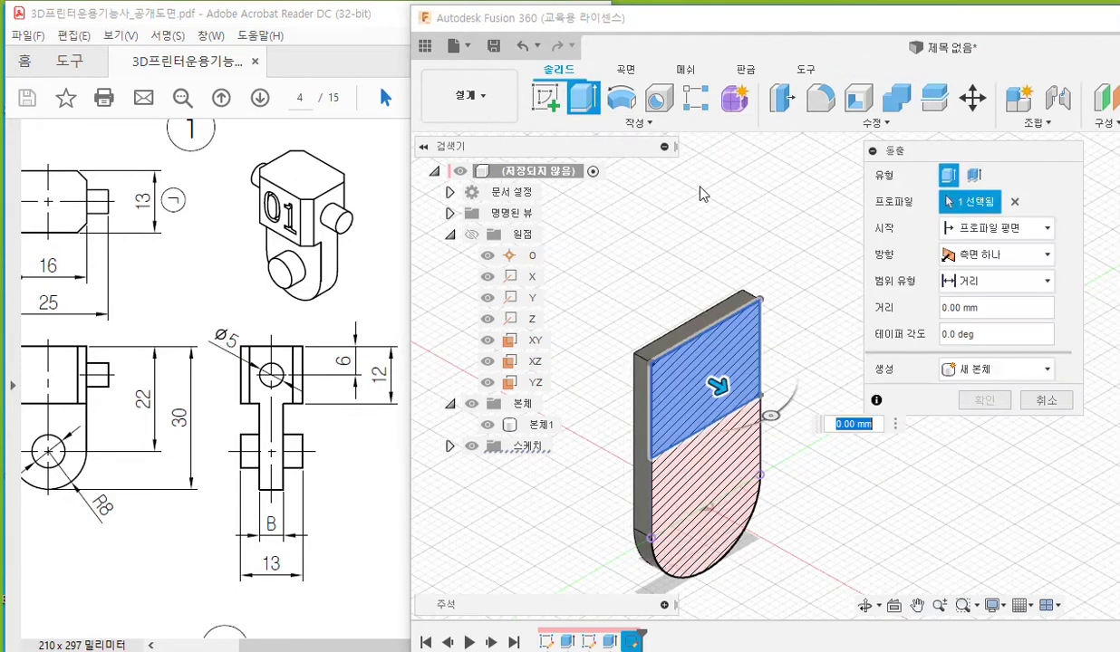
click(988, 369)
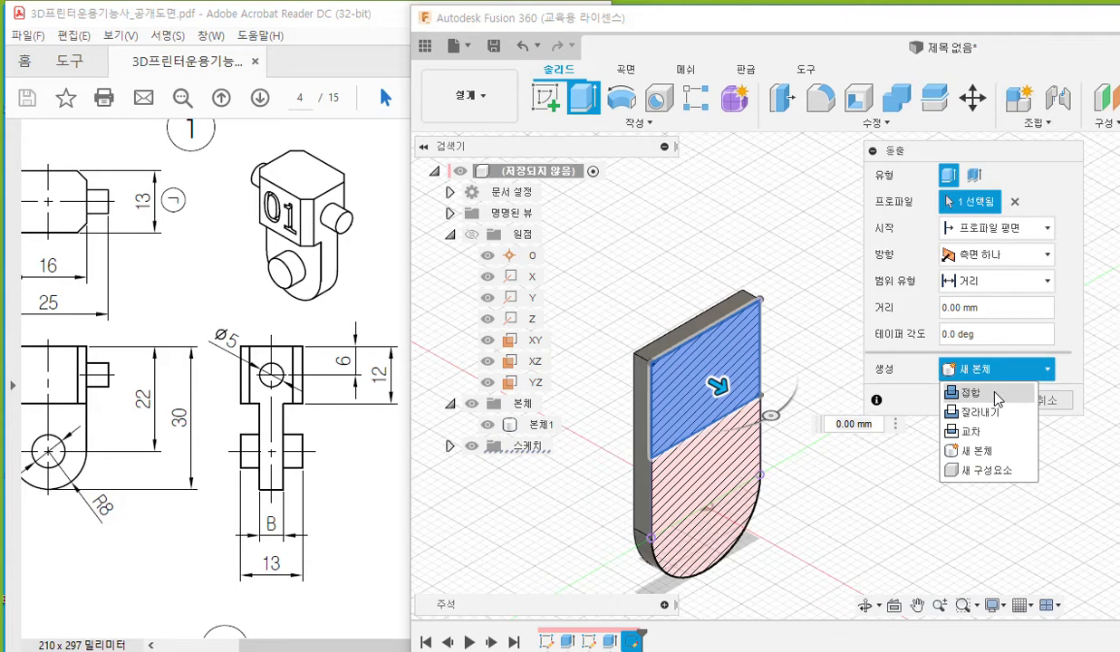
click(996, 395)
click(998, 255)
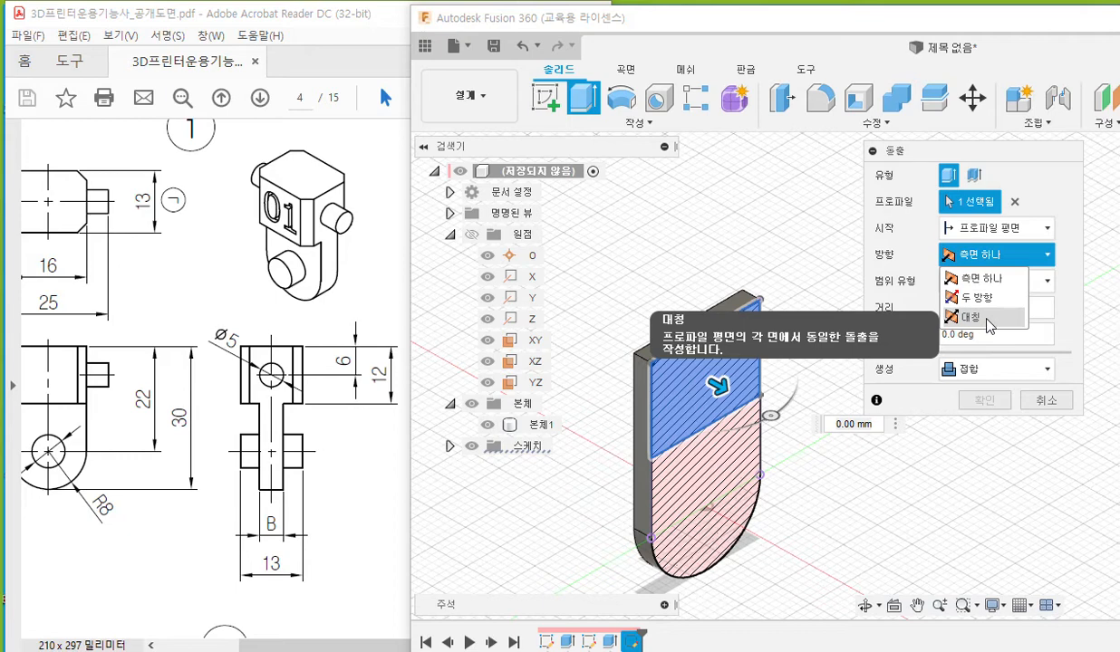
click(987, 318)
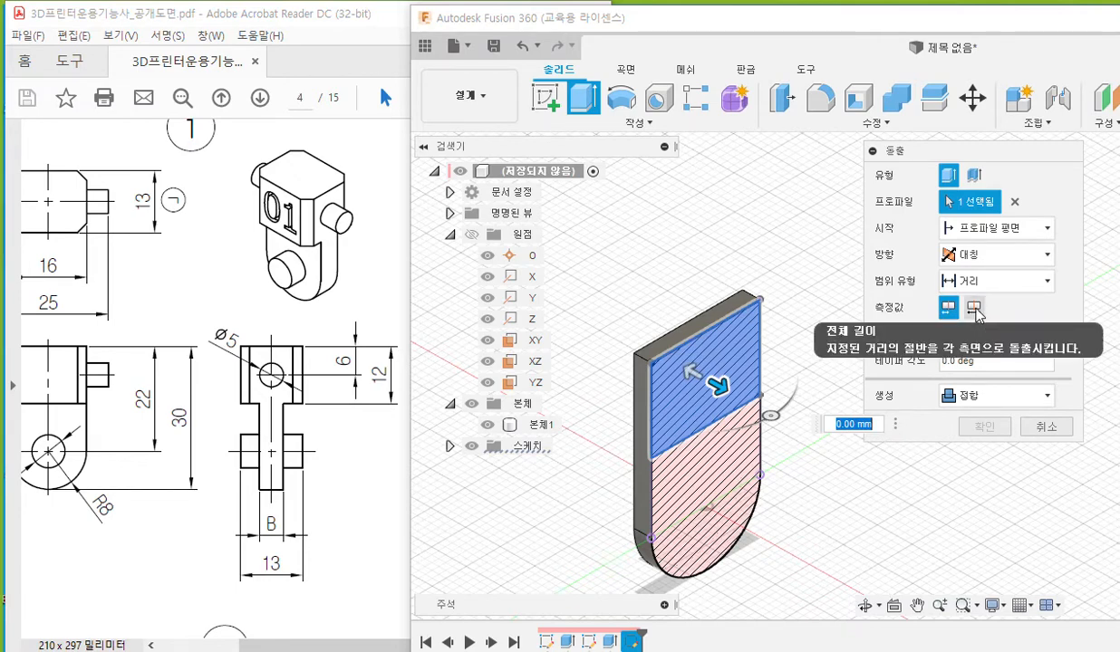
click(974, 308)
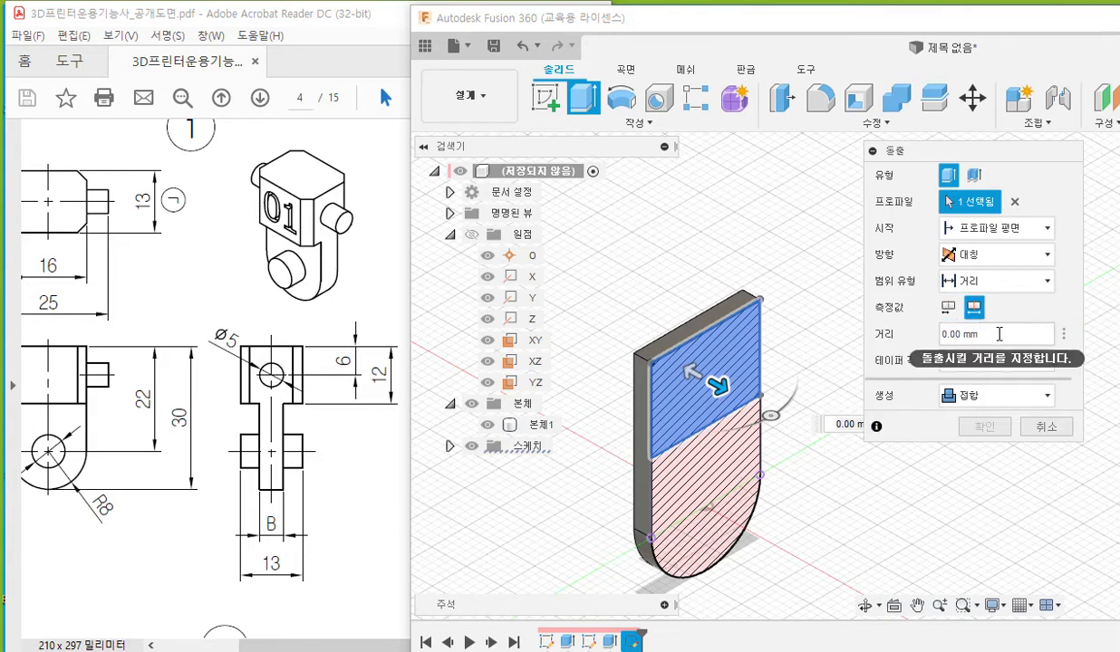
click(999, 334)
text(13)
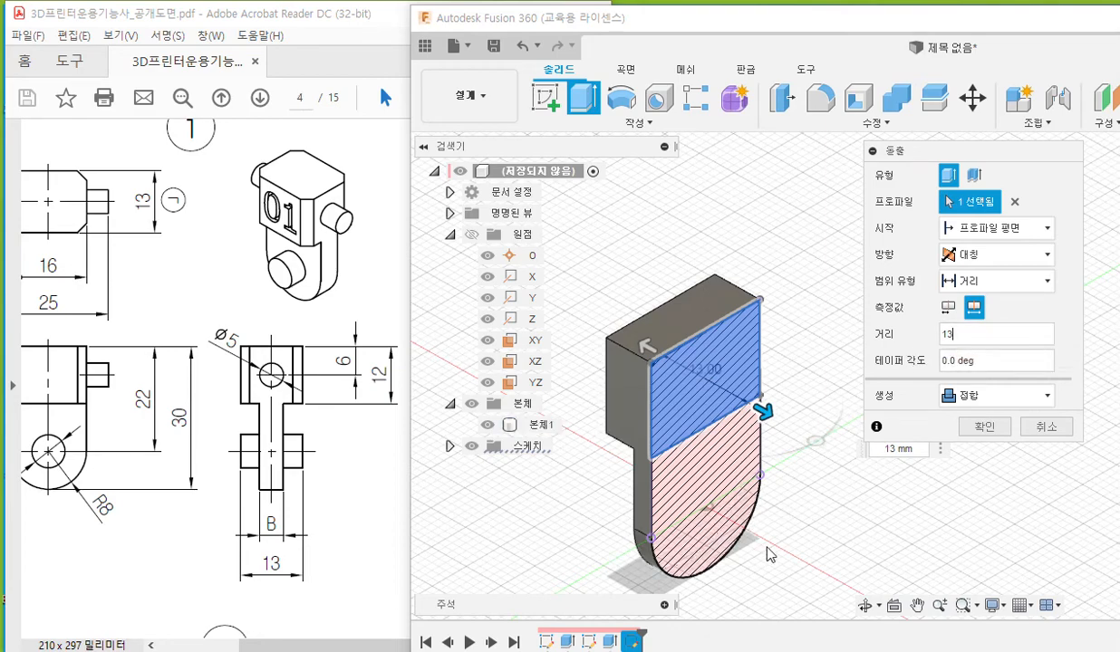
mouse_move(767, 555)
shift+middle_down()
mouse_move(836, 530)
mouse_move(790, 530)
mouse_move(782, 541)
shift+middle_up()
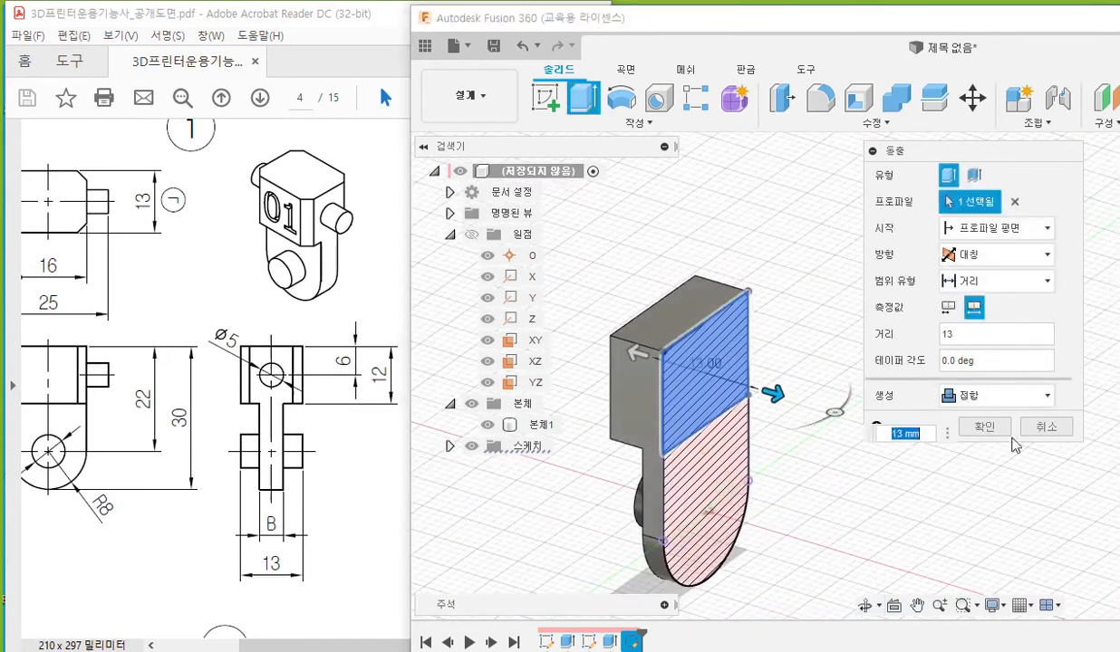
click(985, 427)
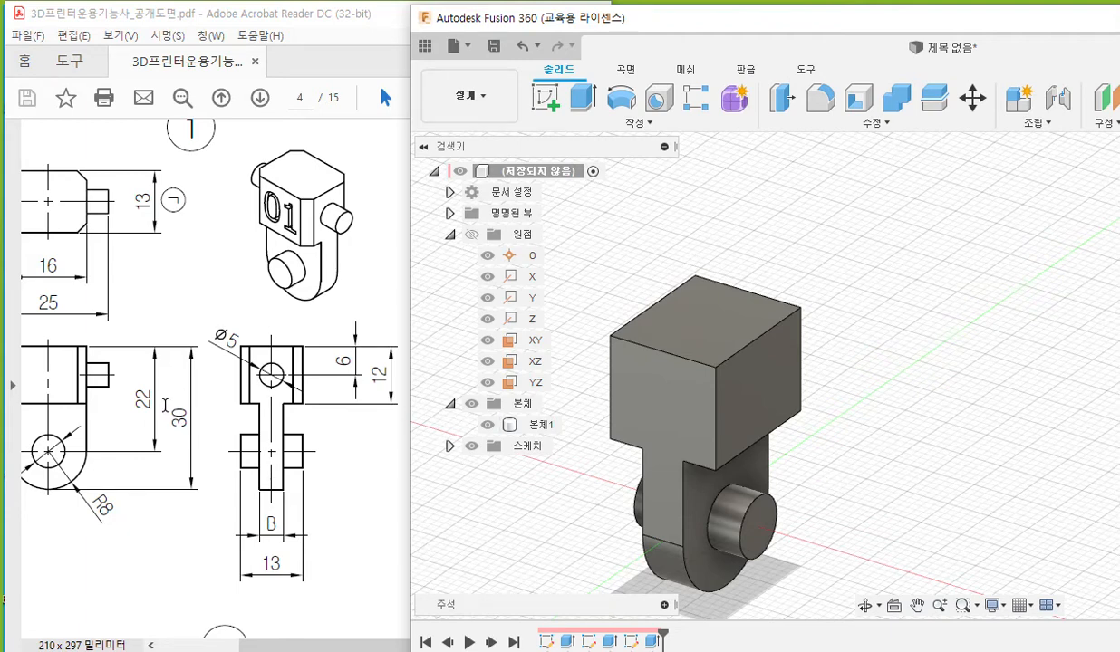
- Mark the chamfered corners on the drawing's top view of part 1 in red, and clear the pen marks
click(158, 385)
scroll(360, 355, right, 1)
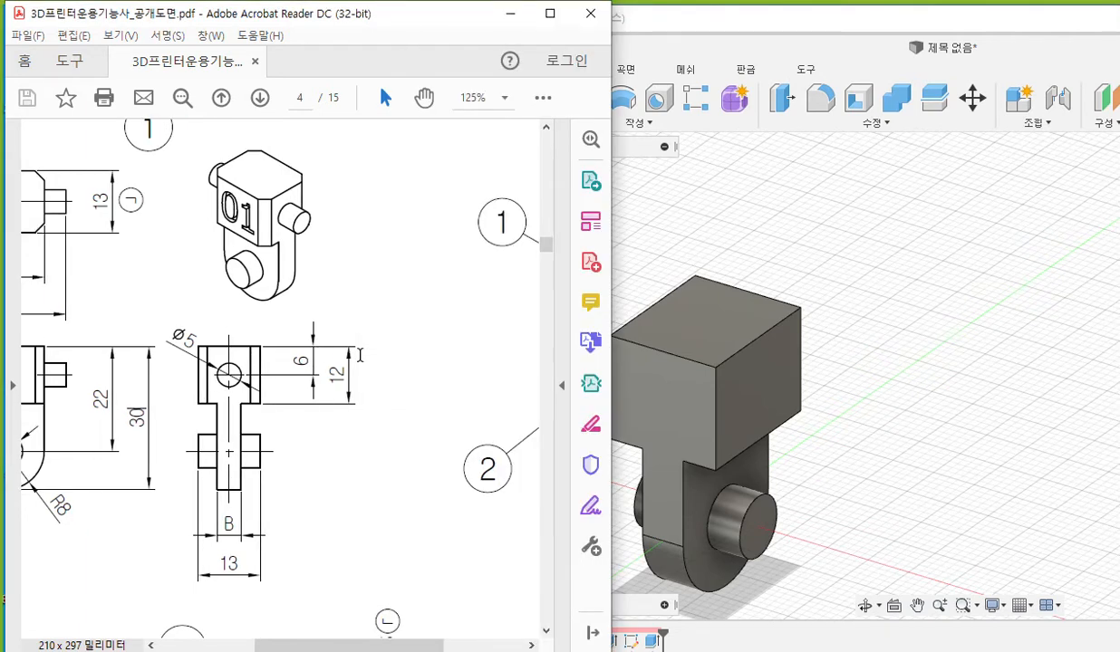
ctrl+scroll(359, 355, down, 2)
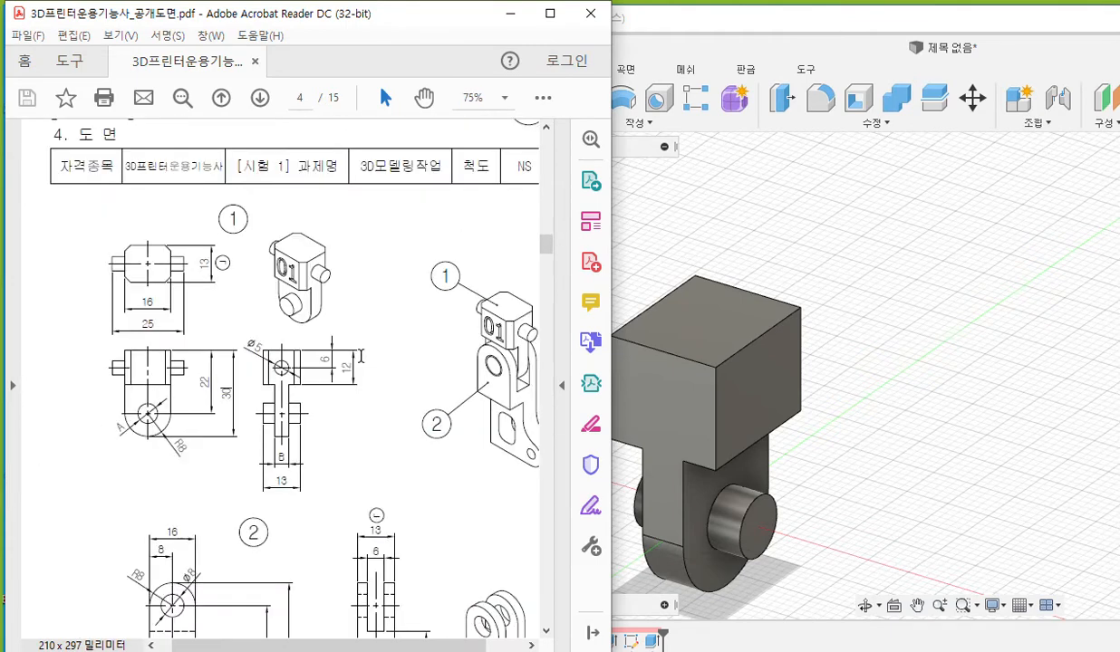
key(F2)
drag(171, 279, 157, 294)
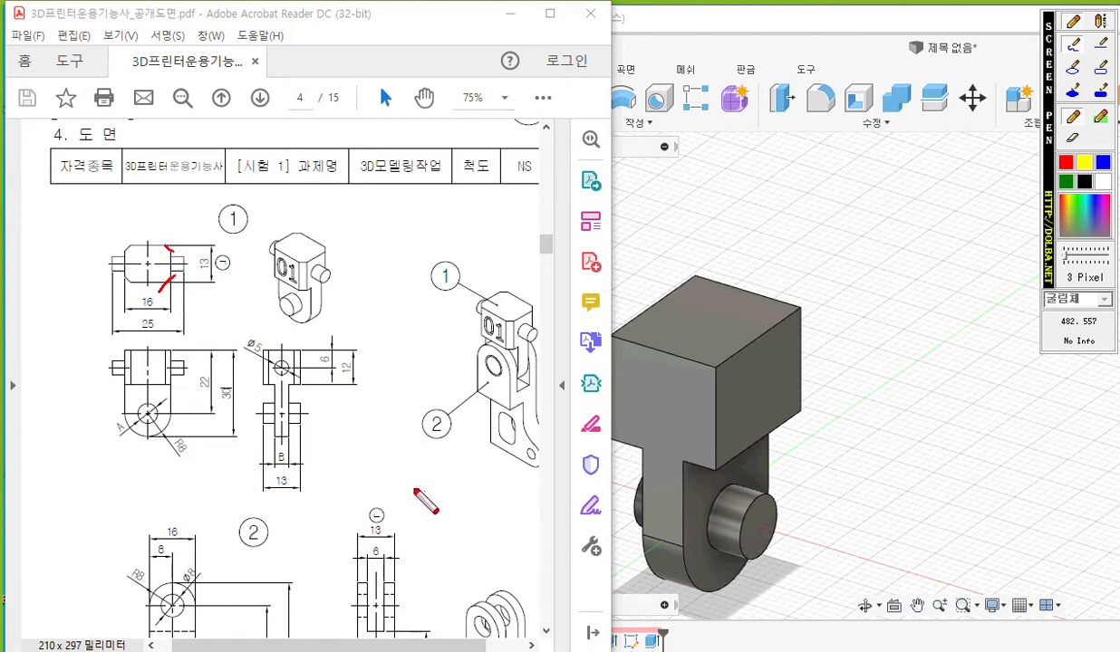
key(F2)
- Underline the drawing note on unspecified chamfers, circle its C2 value in red, and clear the pen marks
scroll(385, 469, down, 5)
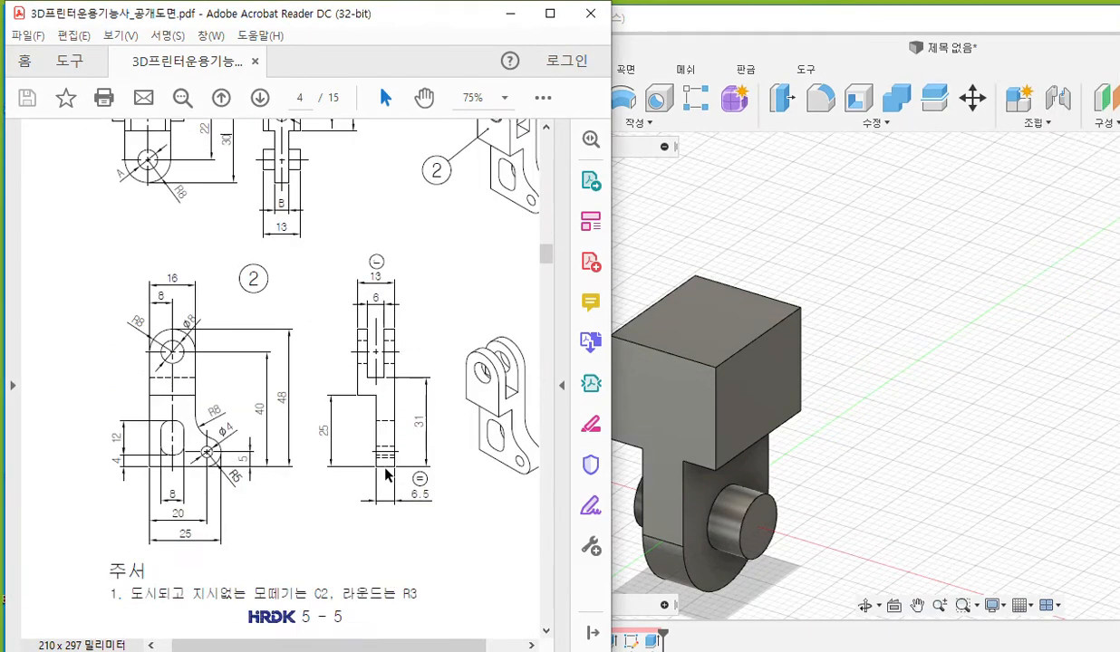
scroll(385, 473, down, 1)
key(F2)
mouse_move(127, 564)
mouse_down()
mouse_move(271, 564)
mouse_move(322, 540)
mouse_move(308, 534)
mouse_move(317, 566)
mouse_up()
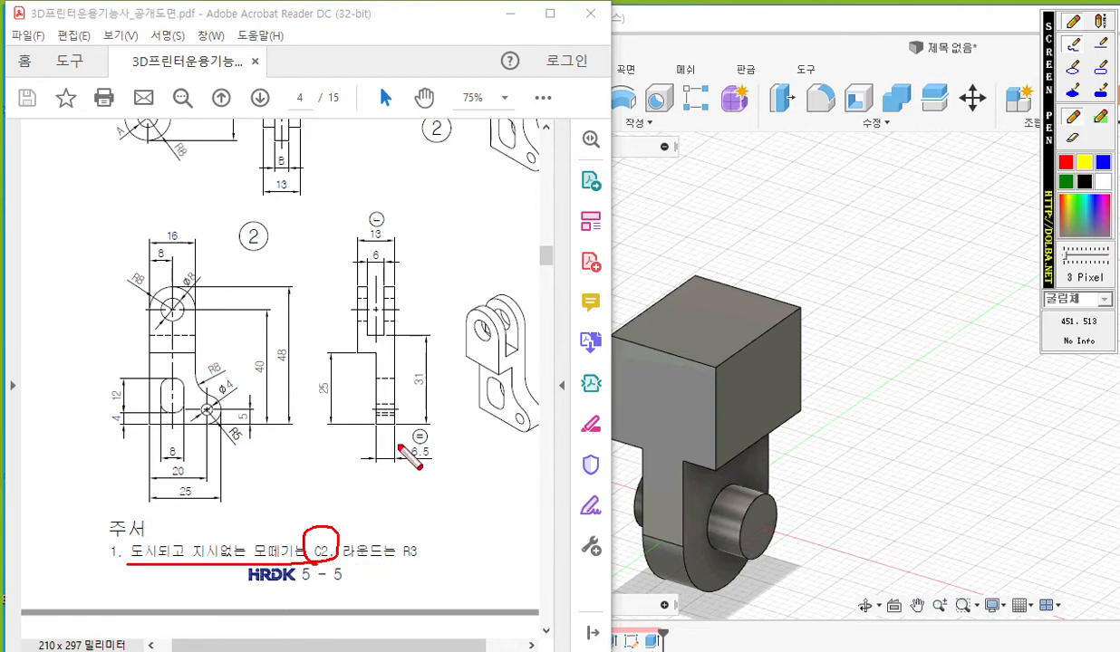
key(Escape)
scroll(308, 392, up, 3)
scroll(308, 391, up, 3)
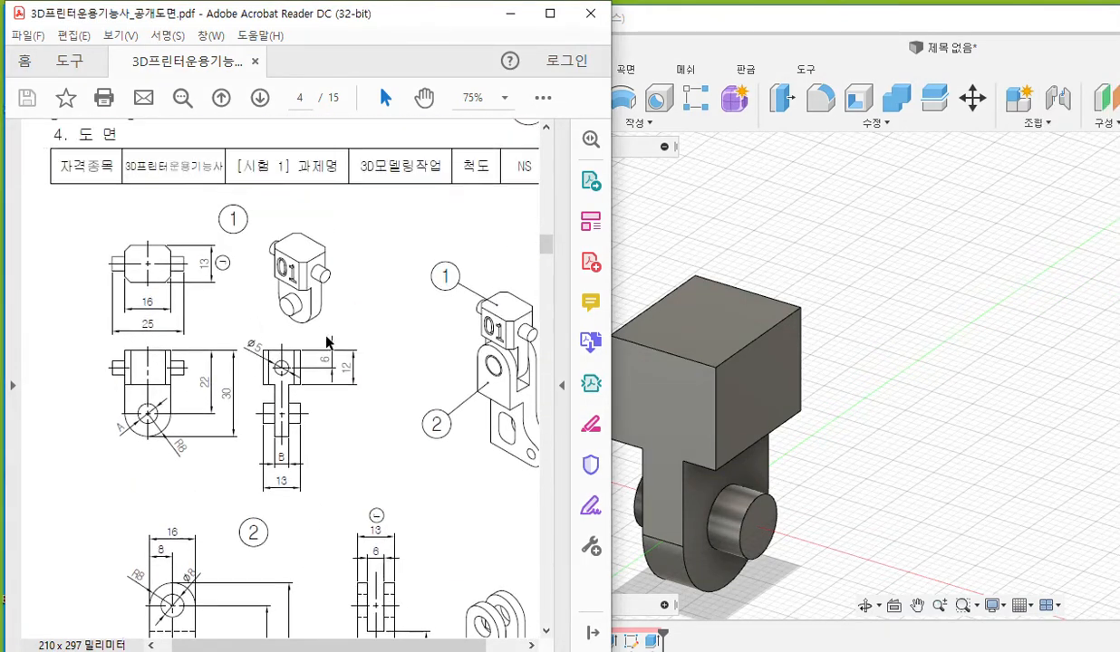
- Enlarge the drawing's part 1 views and select the four vertical edges of the model's upper block
ctrl+scroll(208, 304, up, 2)
ctrl+scroll(201, 335, up, 1)
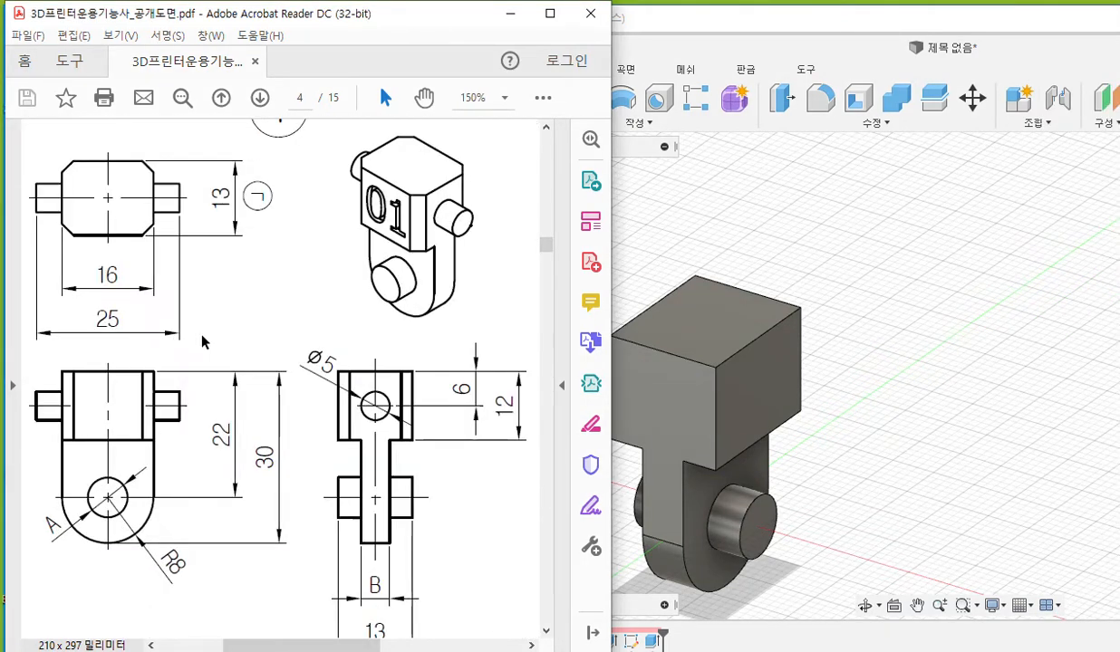
middle_drag(873, 388, 924, 362)
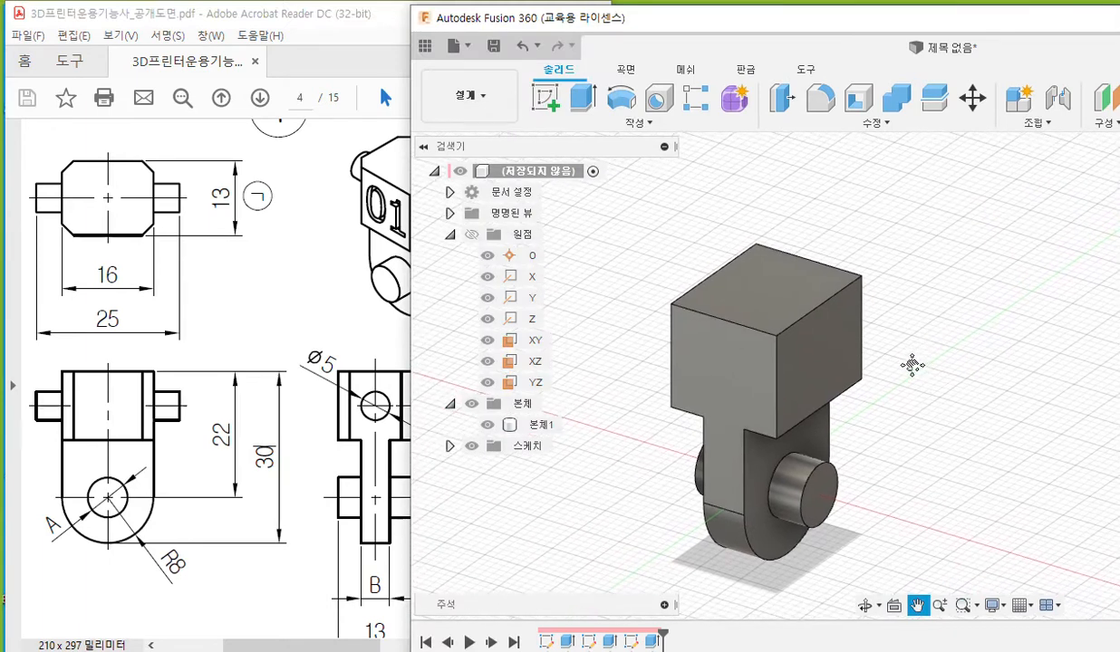
click(775, 390)
click(670, 358)
click(860, 325)
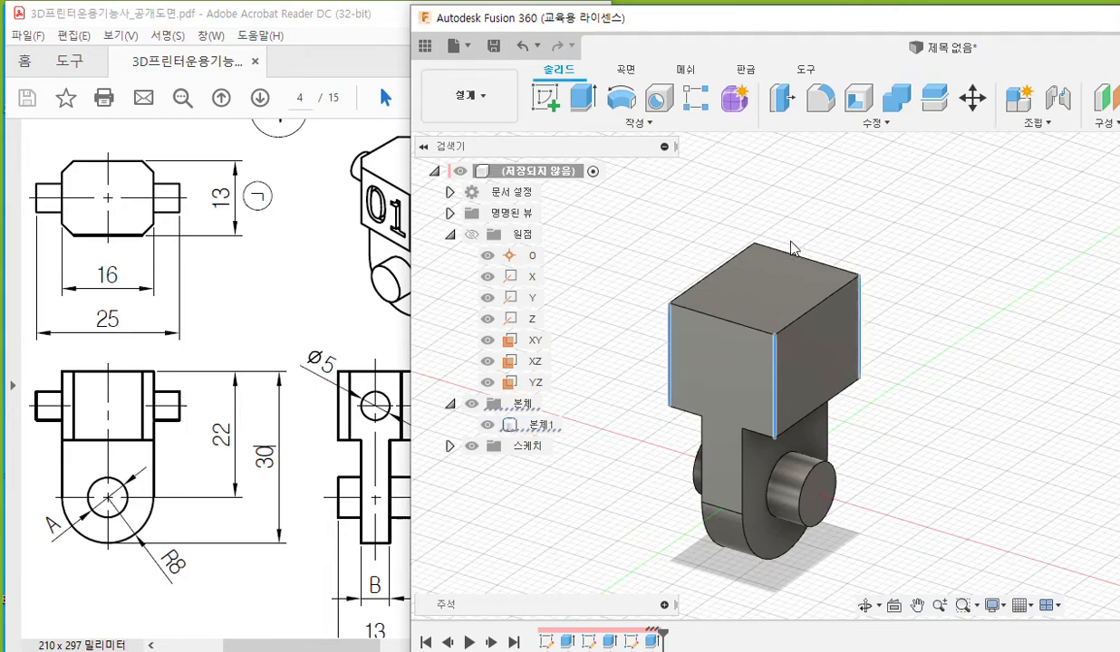
shift+middle_drag(669, 265, 910, 276)
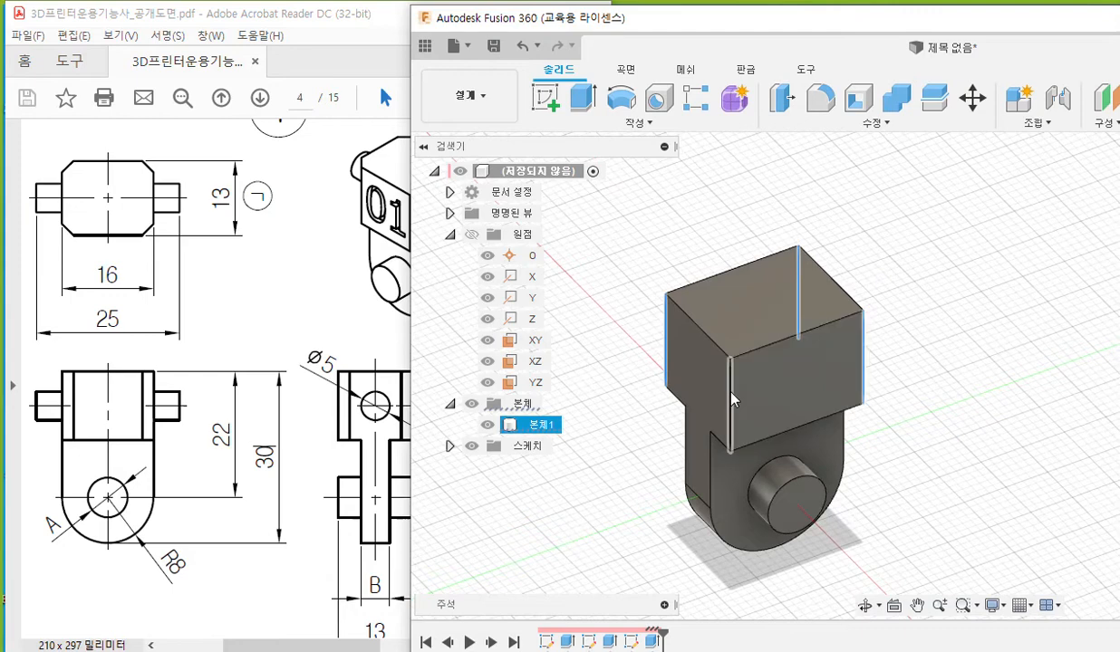
ctrl+click(731, 394)
ctrl+click(714, 366)
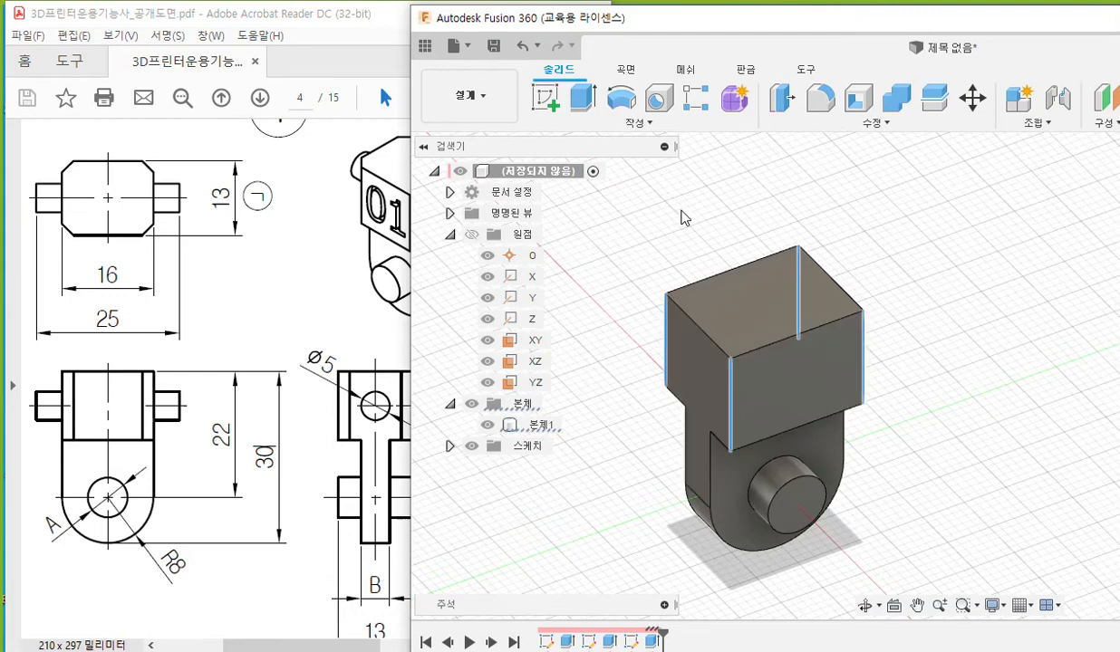
- Trace the four selected vertical edges and tick the modify commands in red, and clear the pen marks
key(F12)
drag(660, 287, 667, 392)
drag(731, 343, 730, 446)
drag(862, 303, 862, 405)
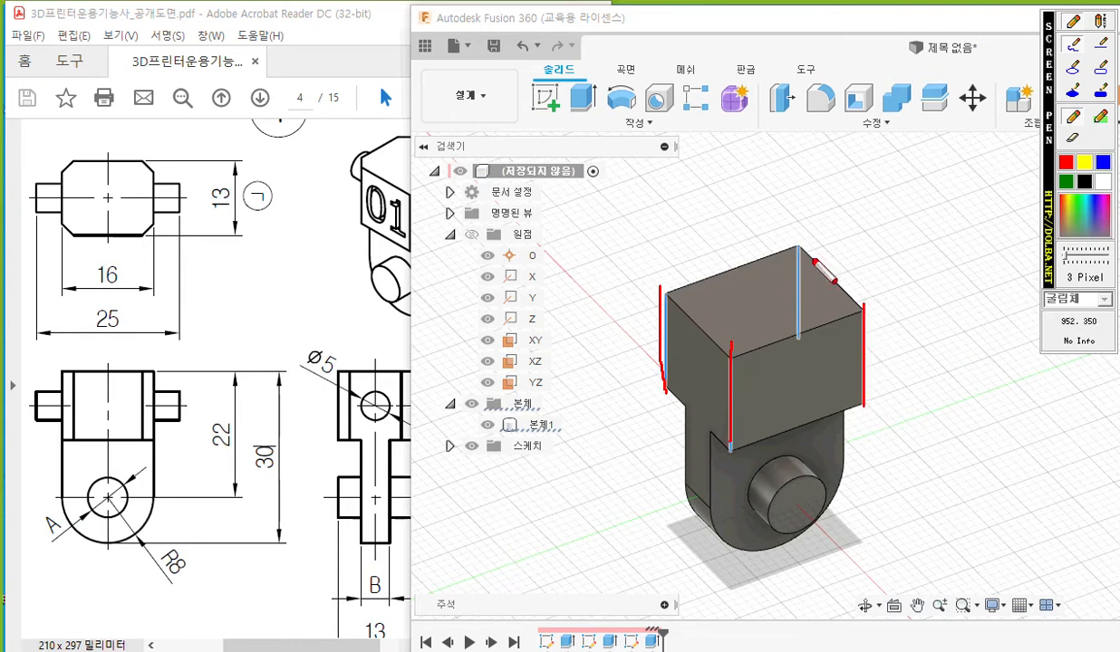
drag(800, 238, 797, 342)
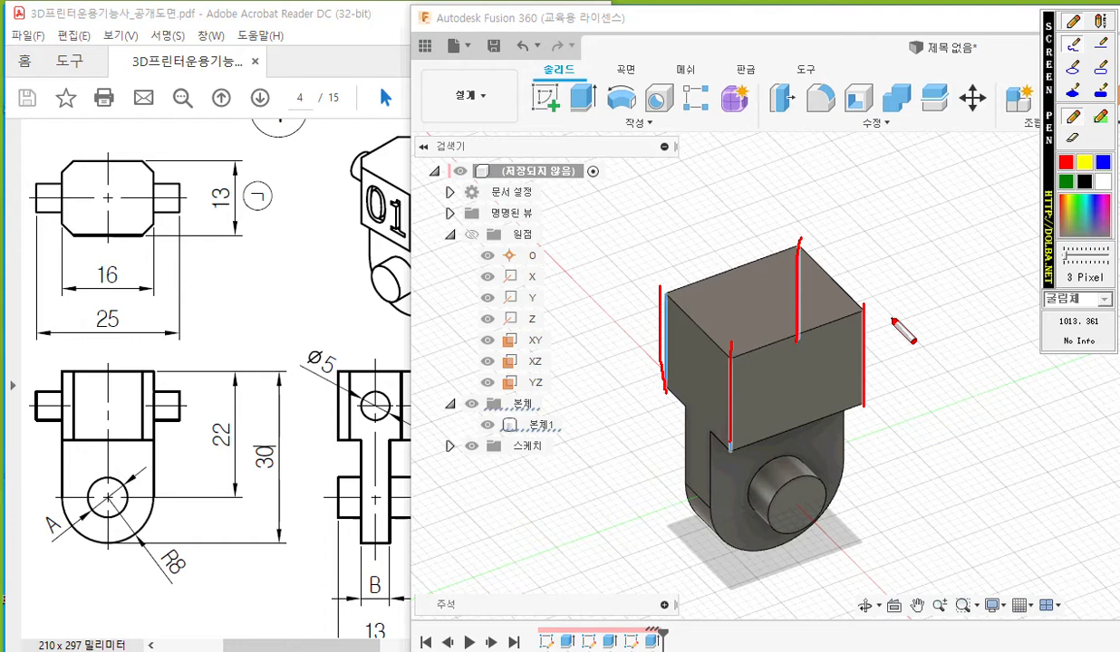
mouse_move(865, 123)
mouse_down()
mouse_move(877, 131)
mouse_move(889, 117)
mouse_up()
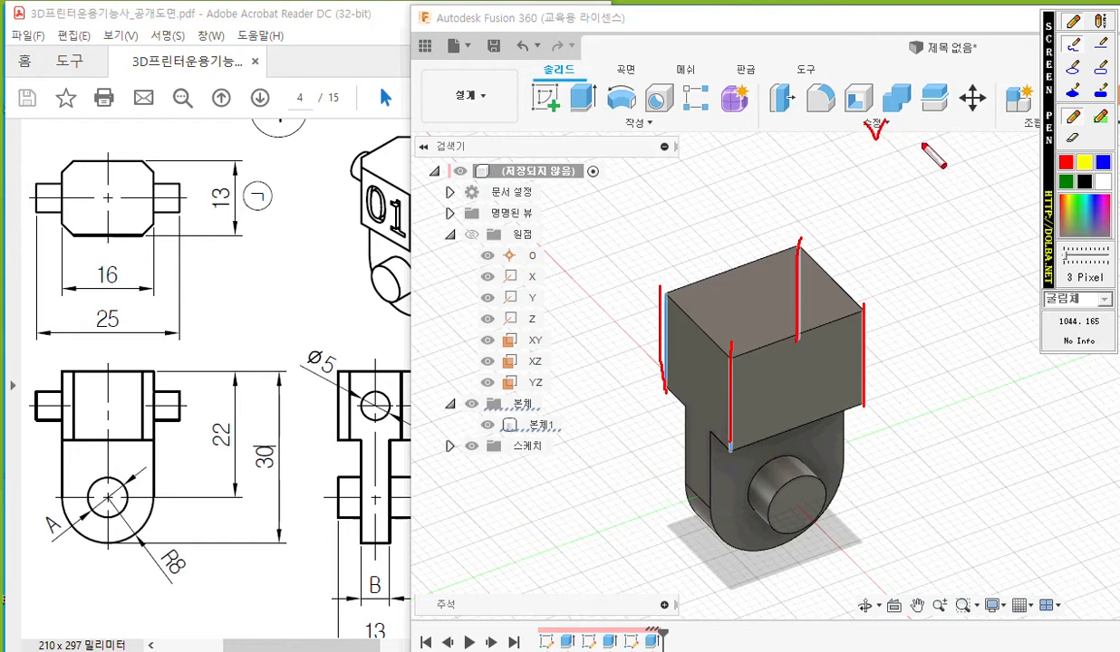
key(Escape)
- Chamfer the upper block's four selected vertical edges with an equal distance of 2 mm
click(881, 124)
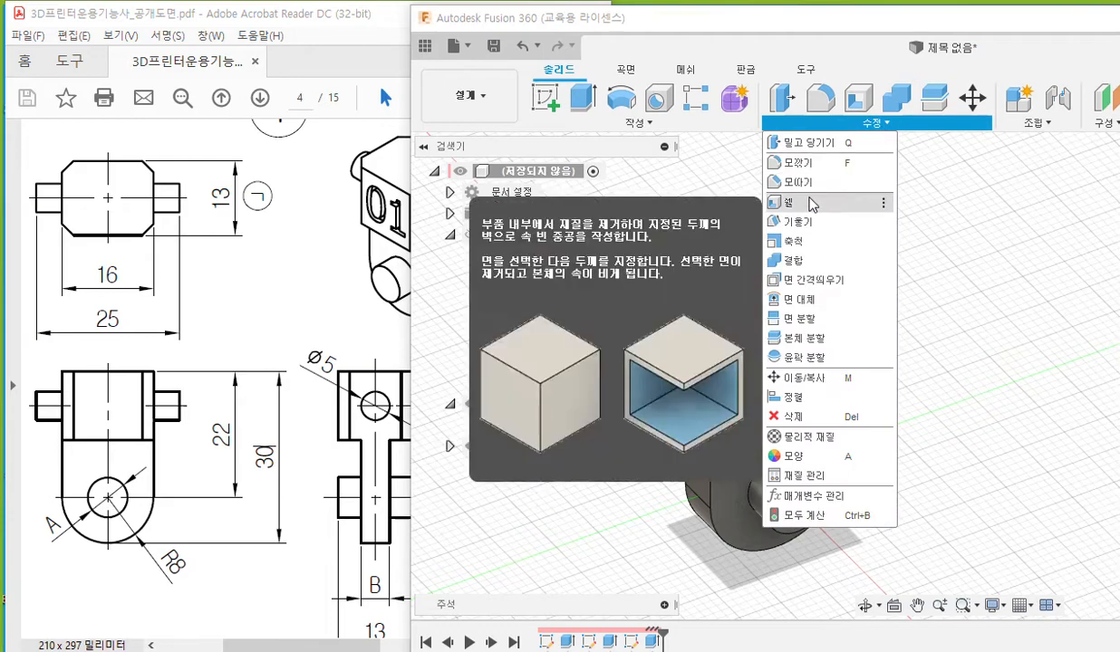
click(874, 182)
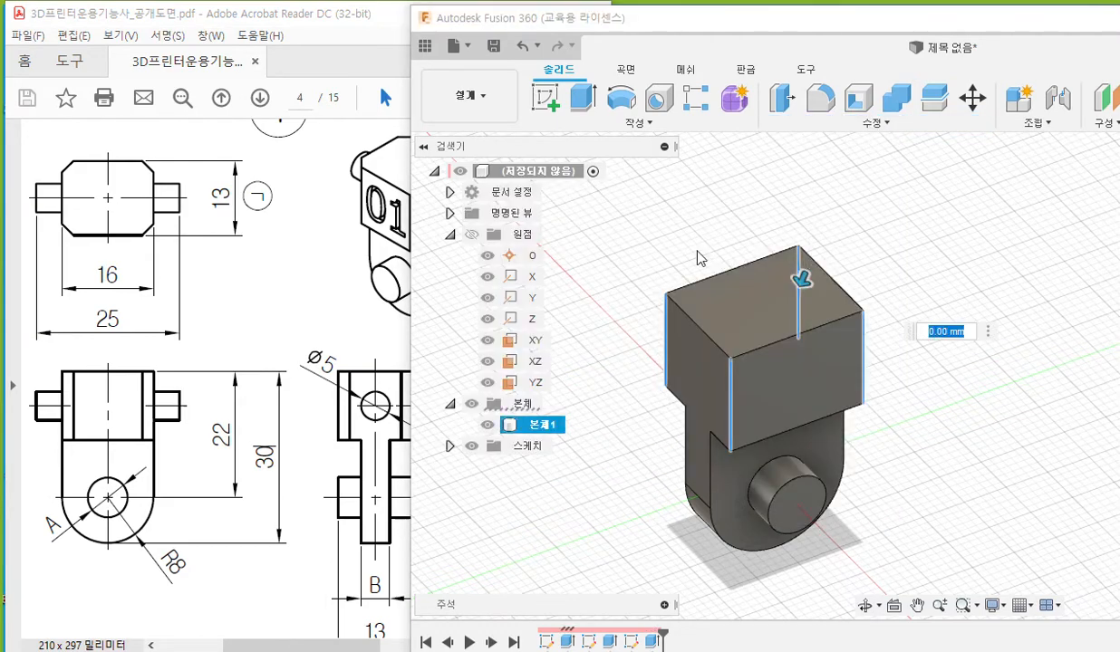
drag(900, 23, 612, 31)
drag(918, 237, 601, 373)
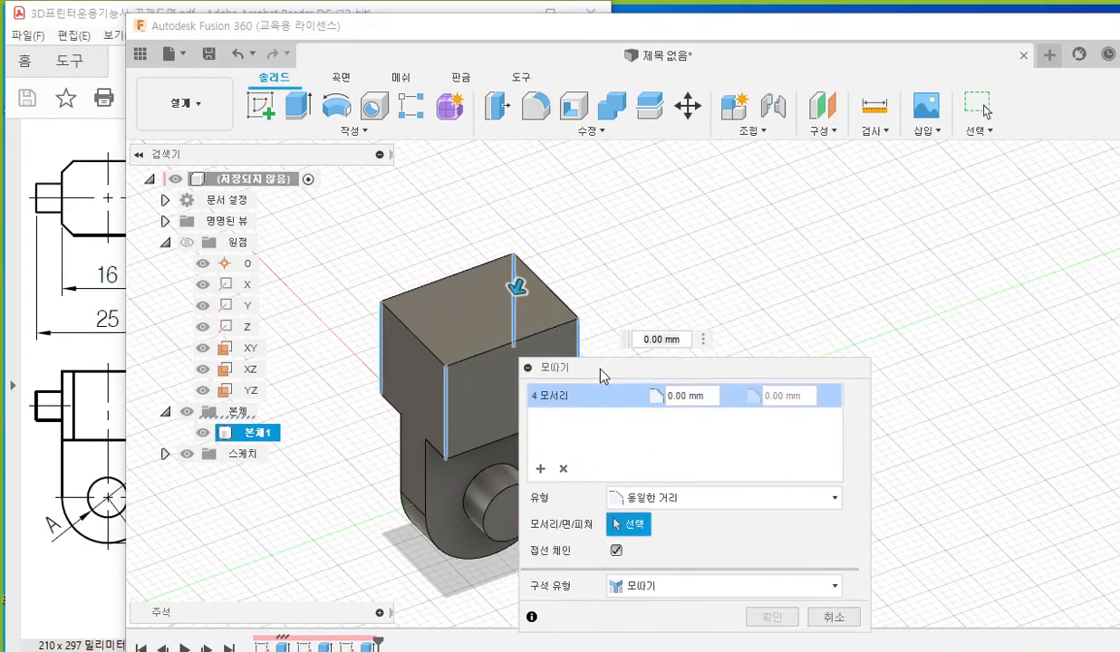
mouse_move(356, 26)
mouse_down()
mouse_move(661, 25)
mouse_move(609, 28)
mouse_up()
drag(648, 373, 489, 41)
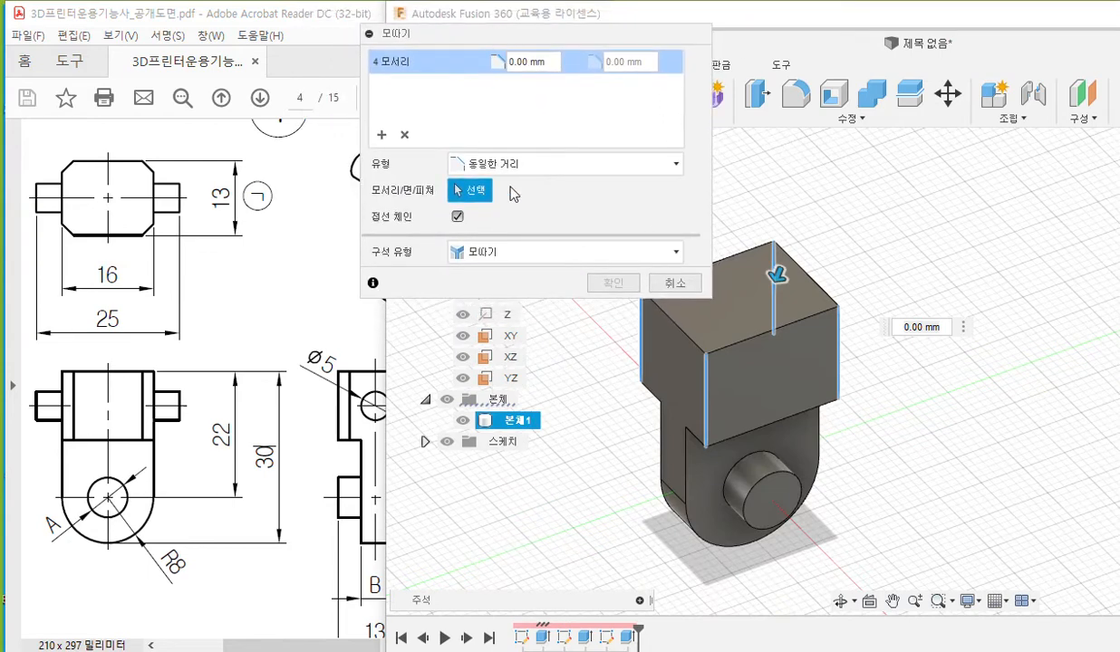
click(531, 62)
text(23)
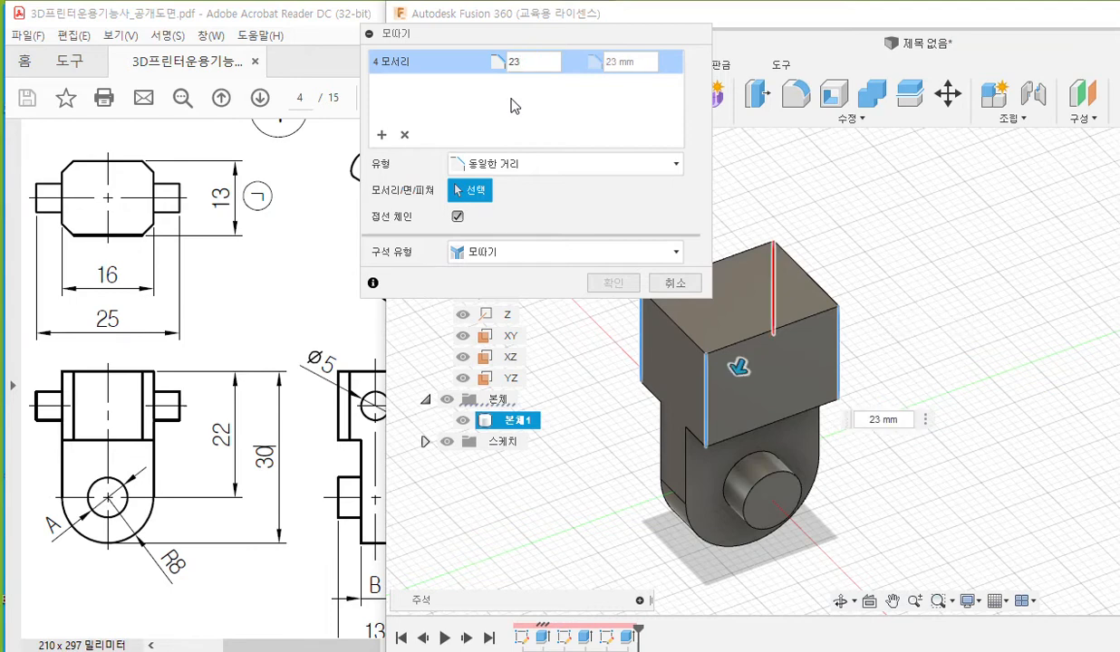
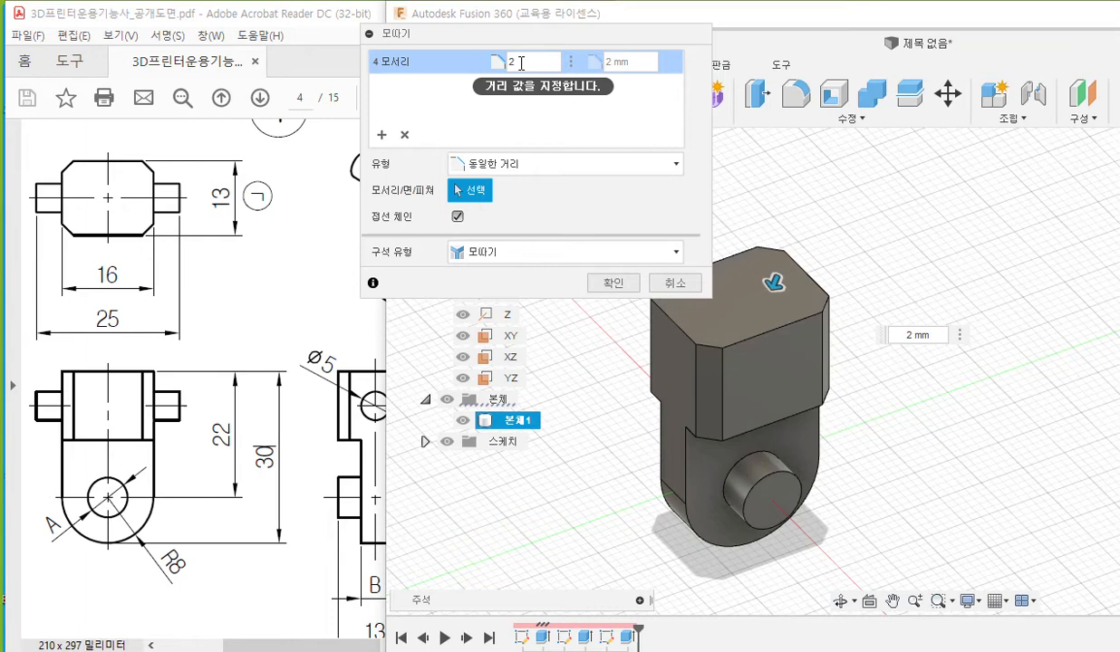
click(612, 285)
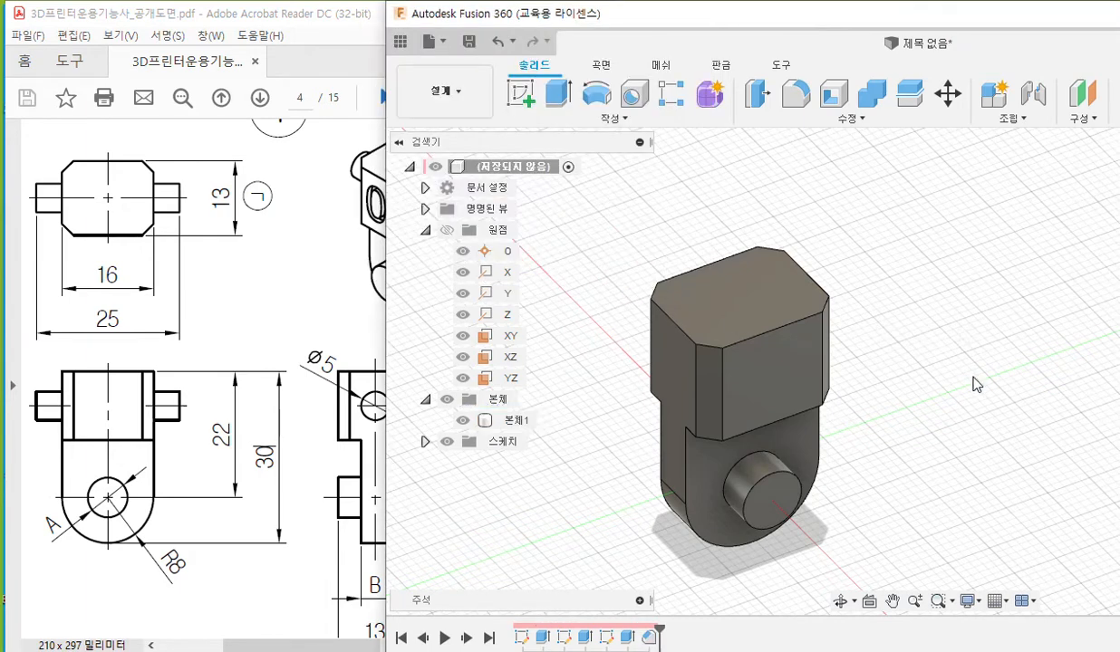
- Show the model in its home view and bring the part 1 views and assembly drawing into view beside it
middle_drag(665, 405, 759, 414)
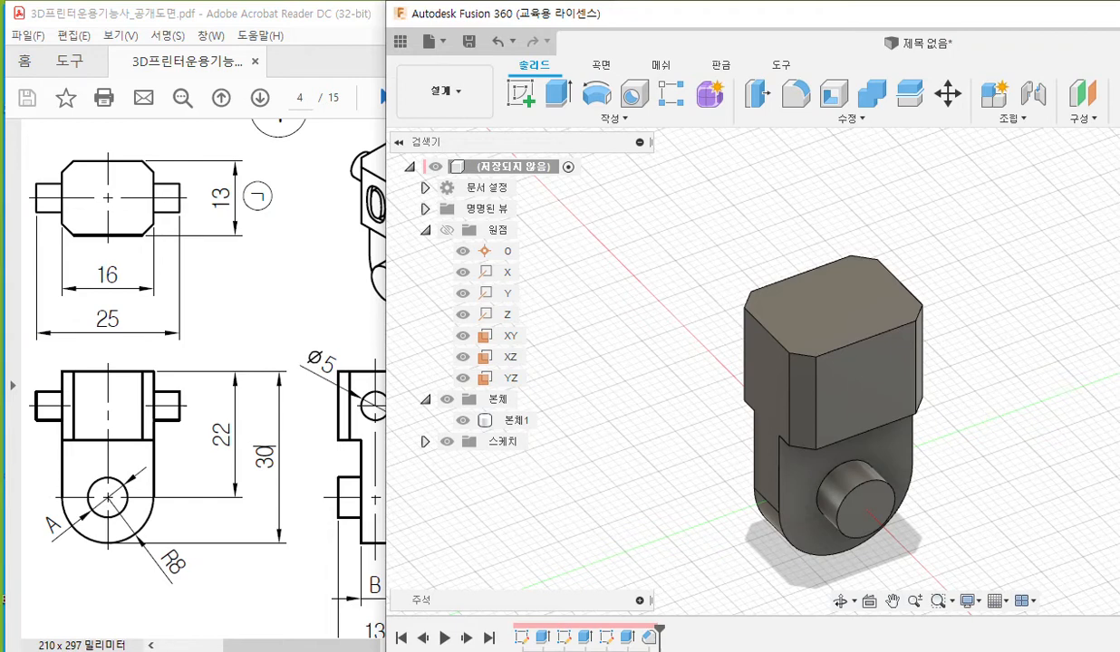
click(291, 305)
drag(286, 647, 348, 647)
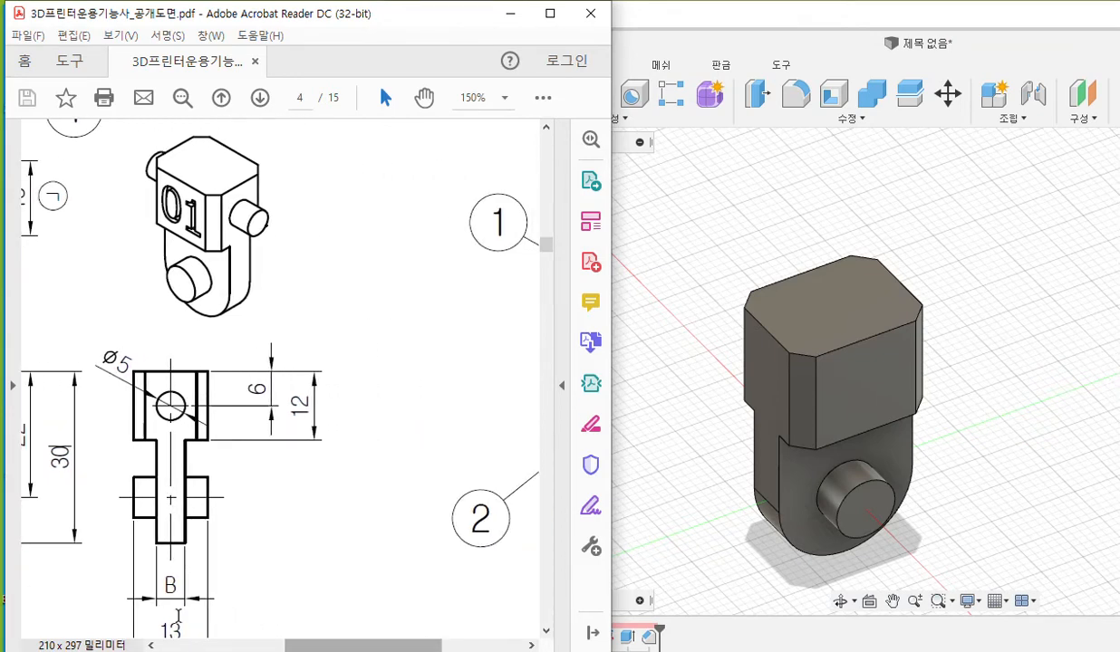
click(715, 240)
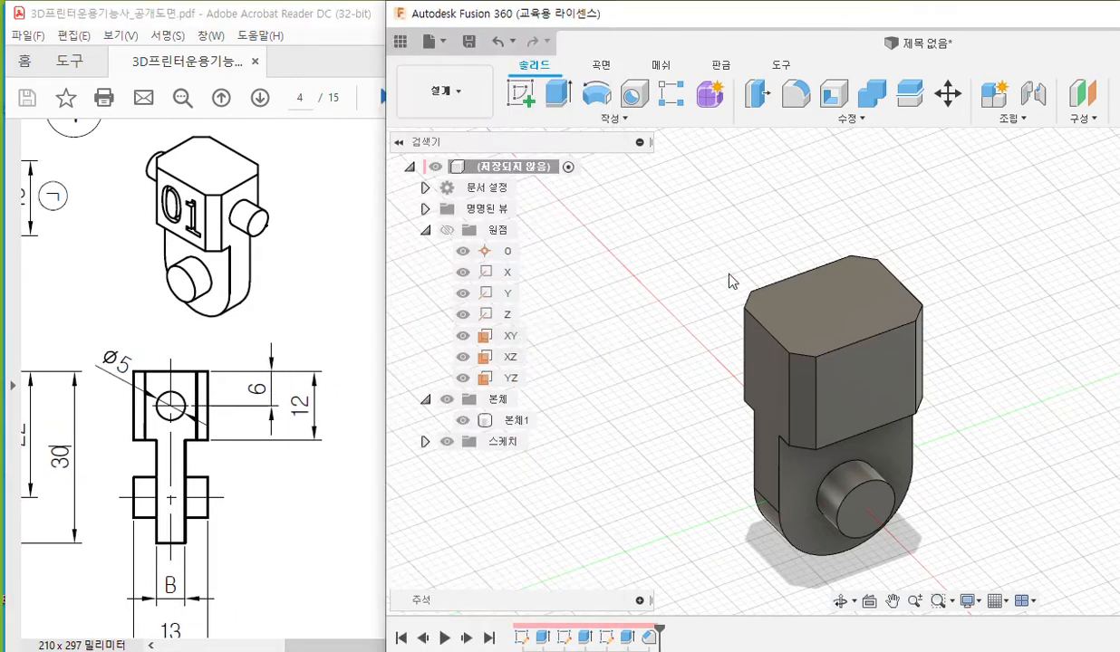
drag(983, 12, 530, 35)
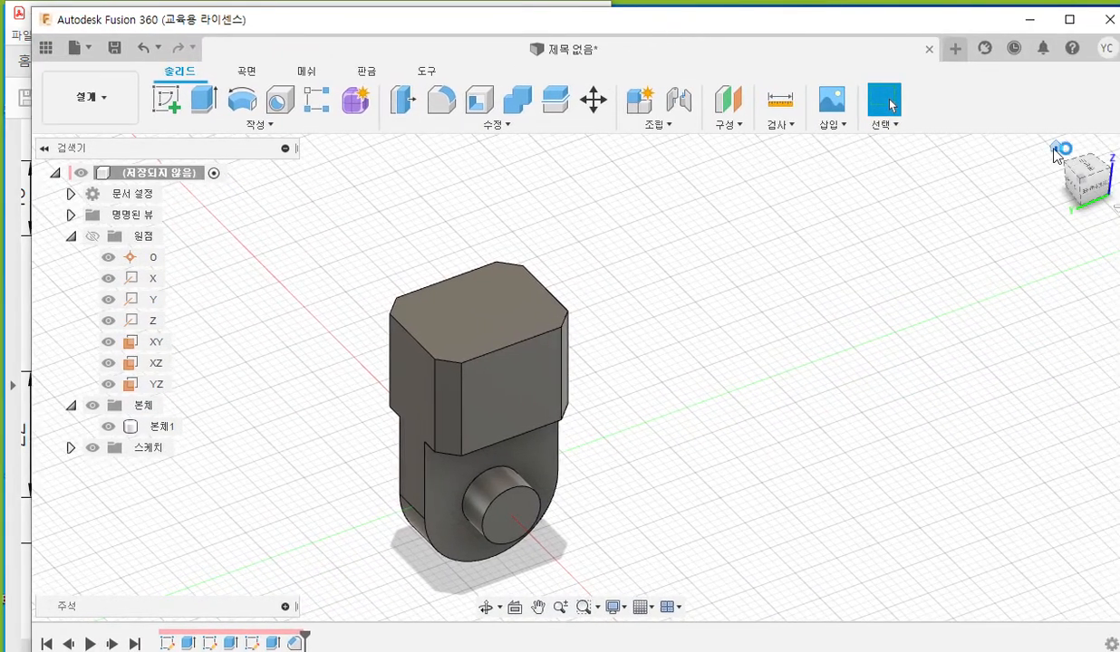
click(1055, 147)
drag(219, 26, 500, 20)
click(187, 337)
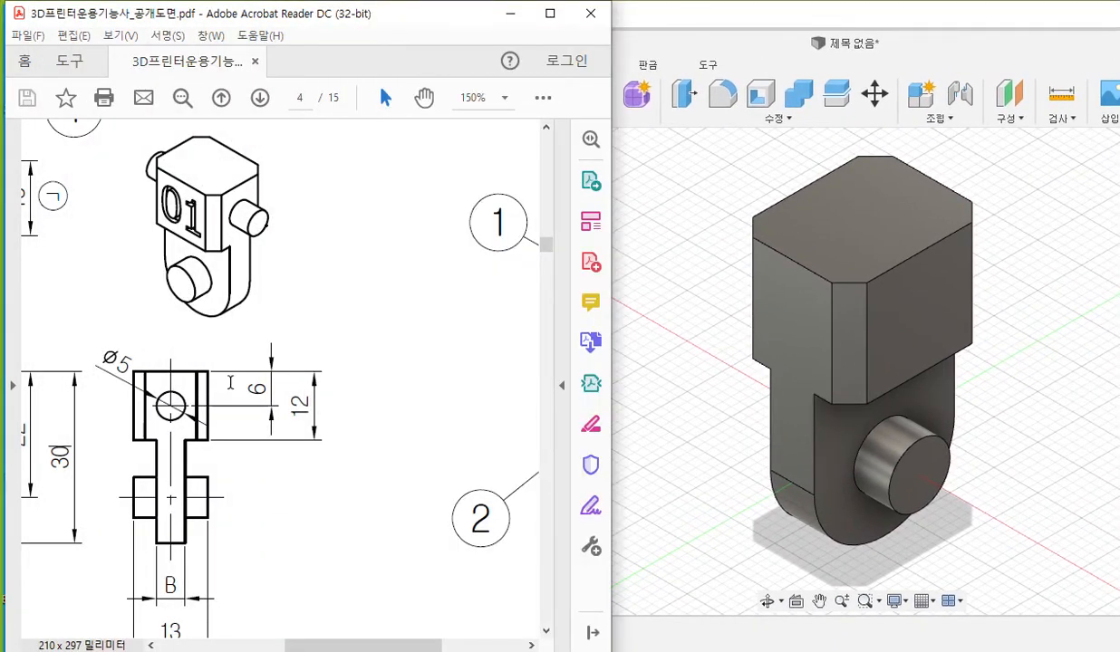
ctrl+scroll(230, 382, down, 2)
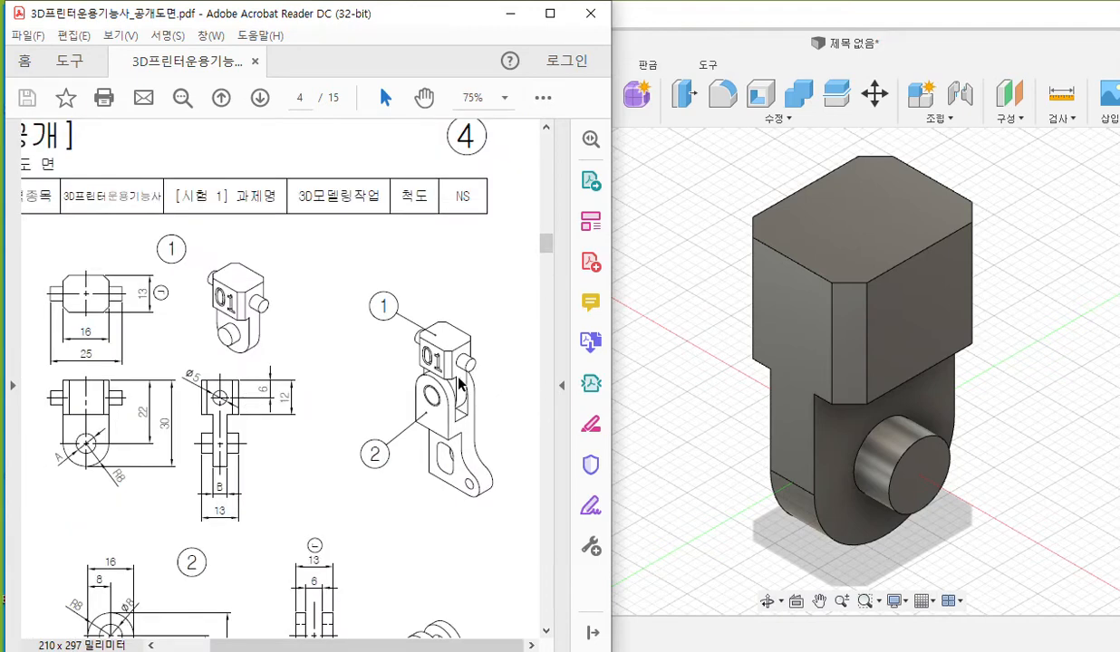
- Hatch the upper block's front face in red, write 08 above the assembly drawing, mark its engraved number, and clear the pen marks
key(F12)
mouse_move(909, 265)
mouse_down()
mouse_move(858, 338)
mouse_move(934, 310)
mouse_move(954, 327)
mouse_up()
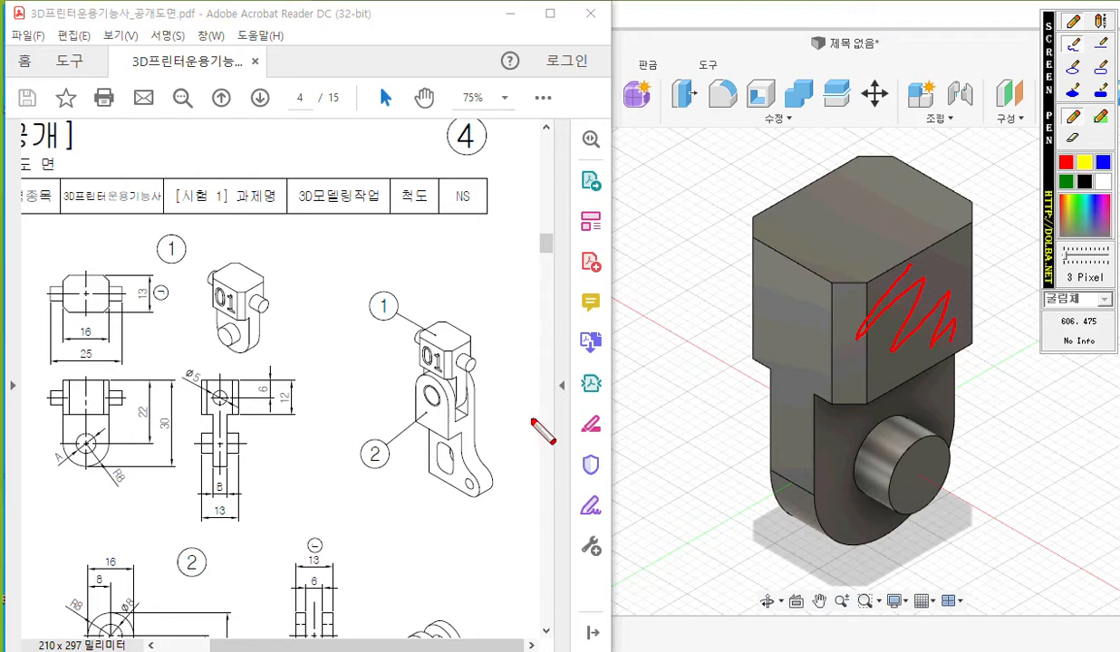
mouse_move(415, 257)
mouse_down()
mouse_move(404, 288)
mouse_move(417, 259)
mouse_move(457, 284)
mouse_move(444, 271)
mouse_up()
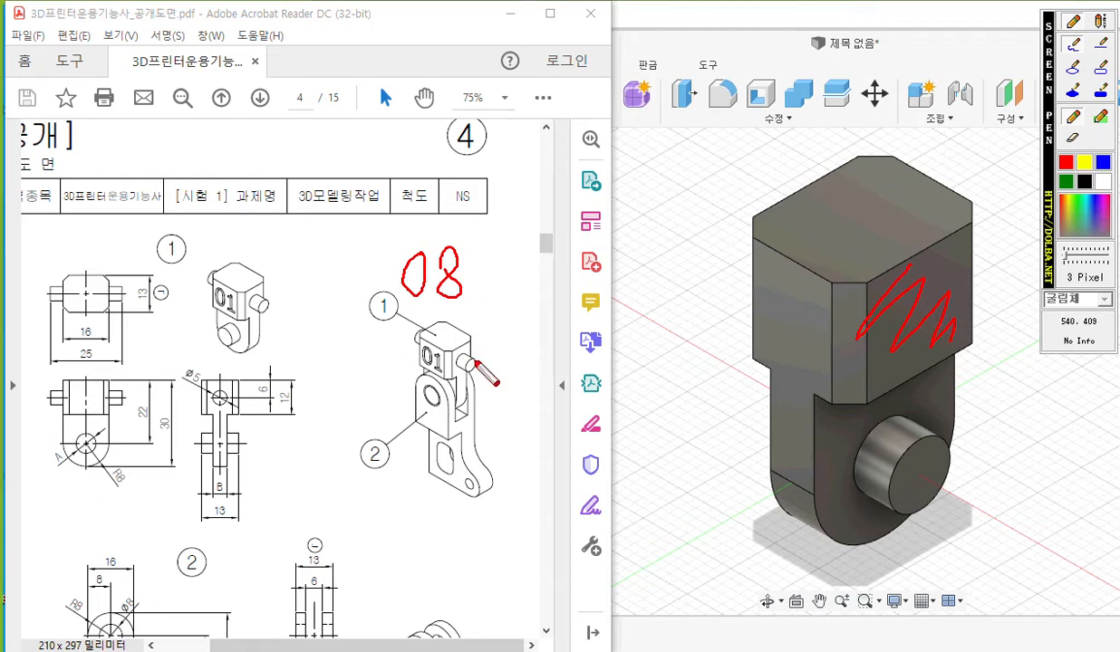
drag(457, 377, 436, 356)
click(447, 364)
key(Escape)
scroll(464, 391, up, 3)
scroll(459, 445, down, 3)
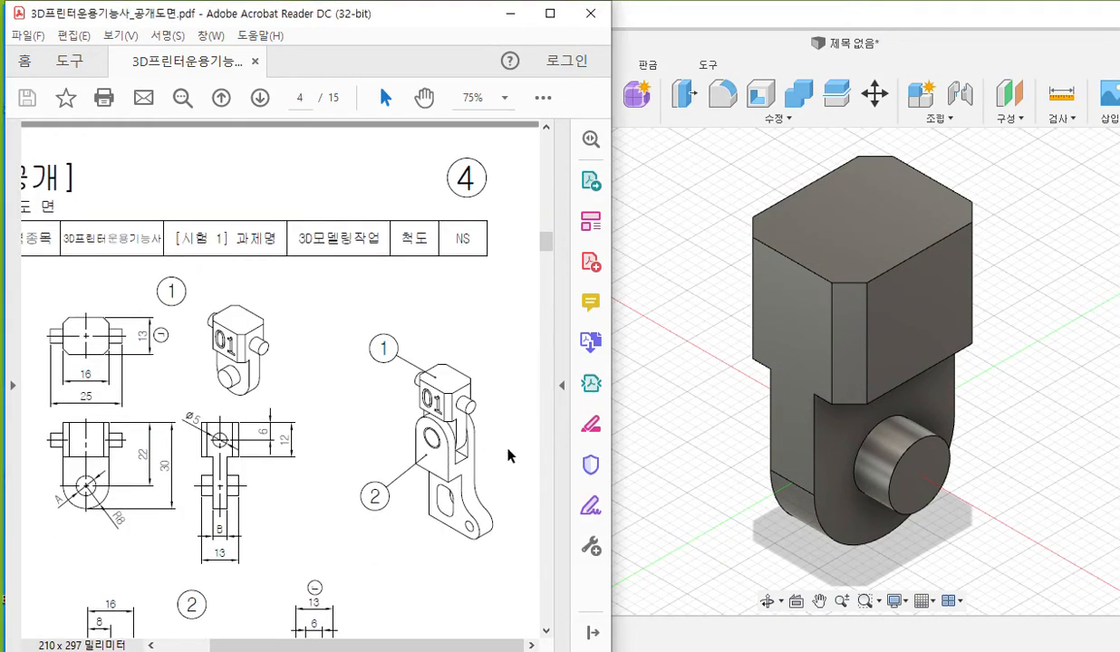
- Enlarge the engraved 01 in the assembly drawing and mark the depth edges of its digits in red
ctrl+scroll(507, 449, up, 3)
ctrl+scroll(412, 439, up, 4)
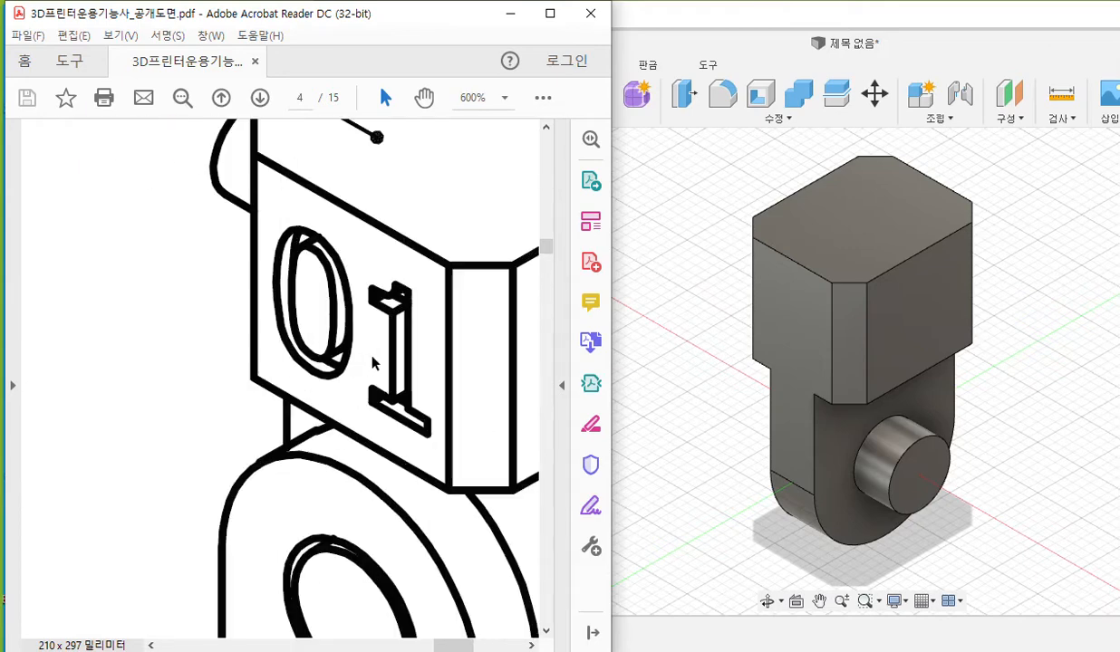
key(F12)
drag(328, 358, 345, 349)
drag(391, 307, 409, 298)
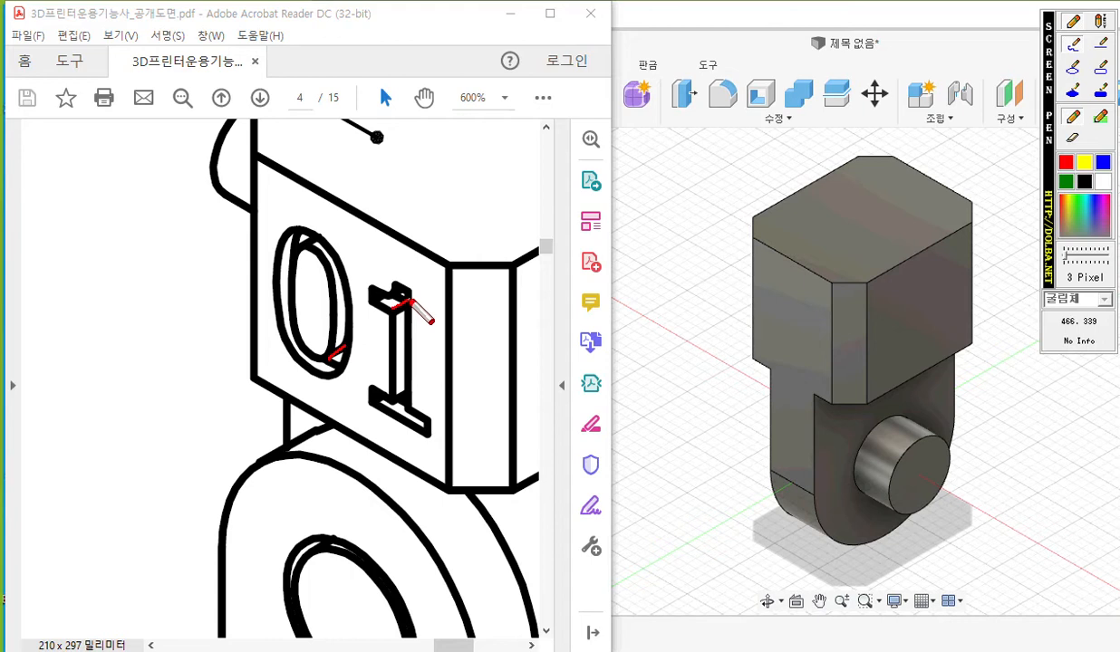
drag(392, 403, 406, 393)
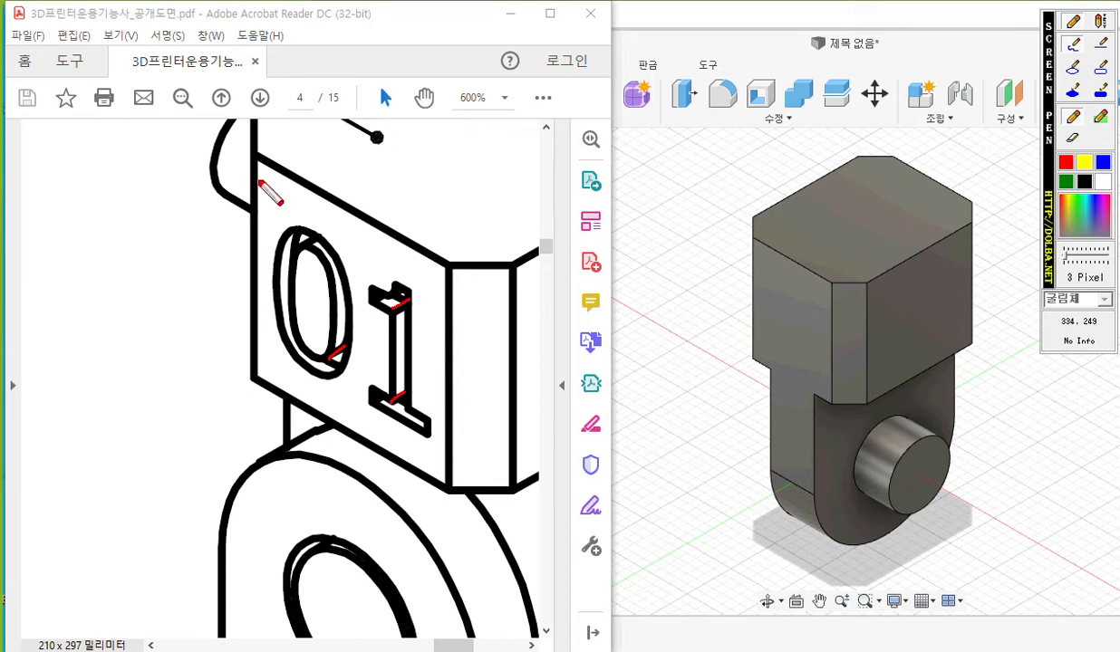
- Sketch a red 12 dimension with extension lines and arrowheads for the block's height beside the engraved 01
drag(253, 160, 156, 119)
drag(244, 376, 145, 317)
drag(183, 131, 179, 334)
drag(179, 334, 193, 310)
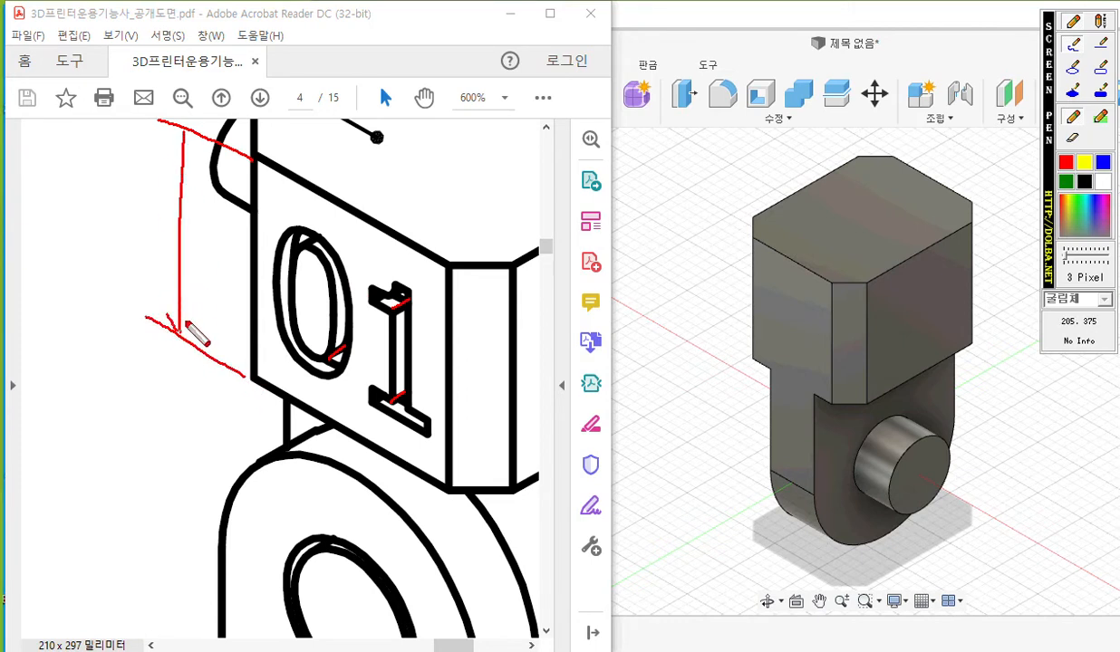
mouse_move(171, 149)
mouse_down()
mouse_move(185, 127)
mouse_move(195, 151)
mouse_up()
mouse_move(110, 196)
mouse_down()
mouse_move(113, 242)
mouse_move(148, 234)
mouse_up()
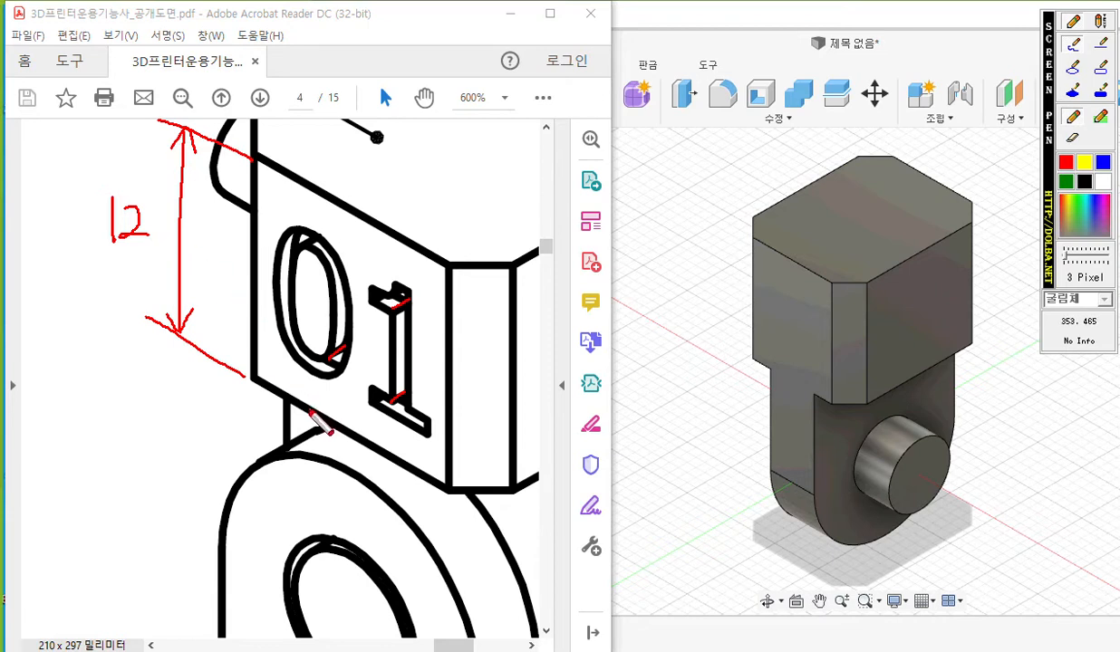
- Mark margins of 2 above and below the engraved 0 and a digit height of 8 in red, and clear all pen marks
mouse_move(304, 406)
mouse_down()
mouse_move(303, 381)
mouse_move(313, 387)
mouse_move(302, 407)
mouse_move(314, 394)
mouse_move(282, 388)
mouse_up()
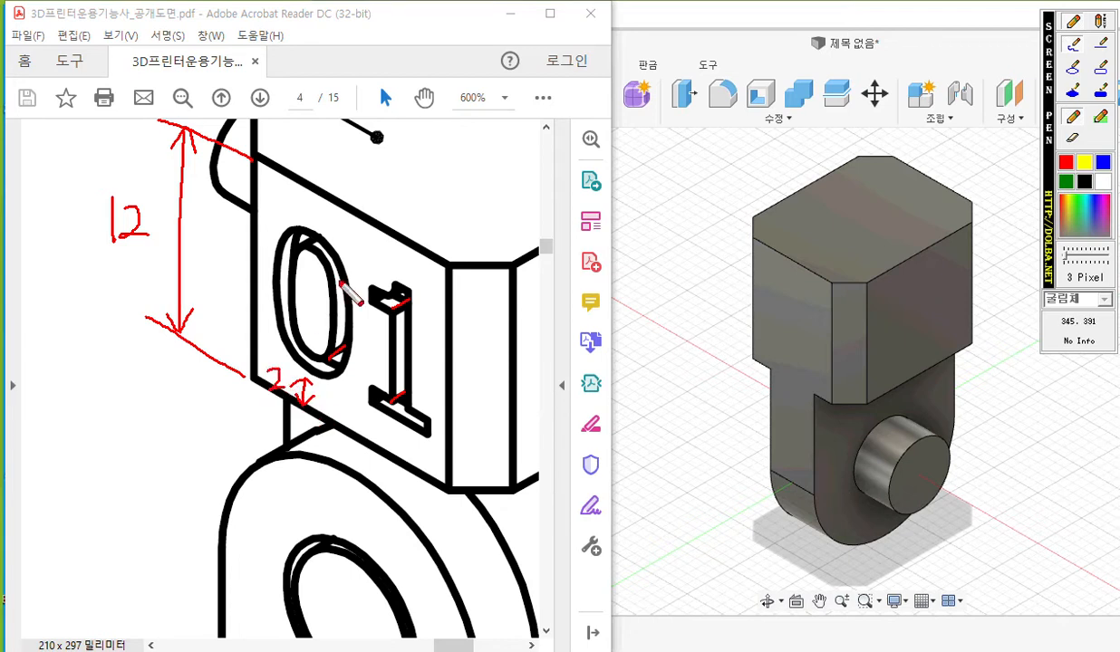
mouse_move(316, 197)
mouse_down()
mouse_move(315, 218)
mouse_move(324, 209)
mouse_up()
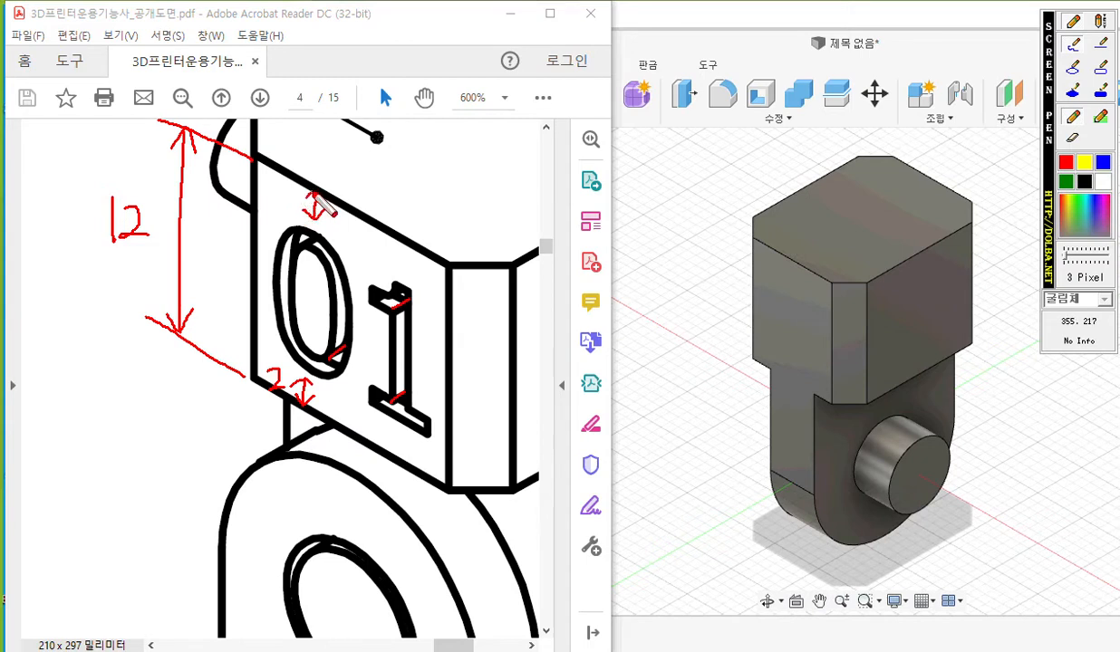
drag(283, 193, 299, 207)
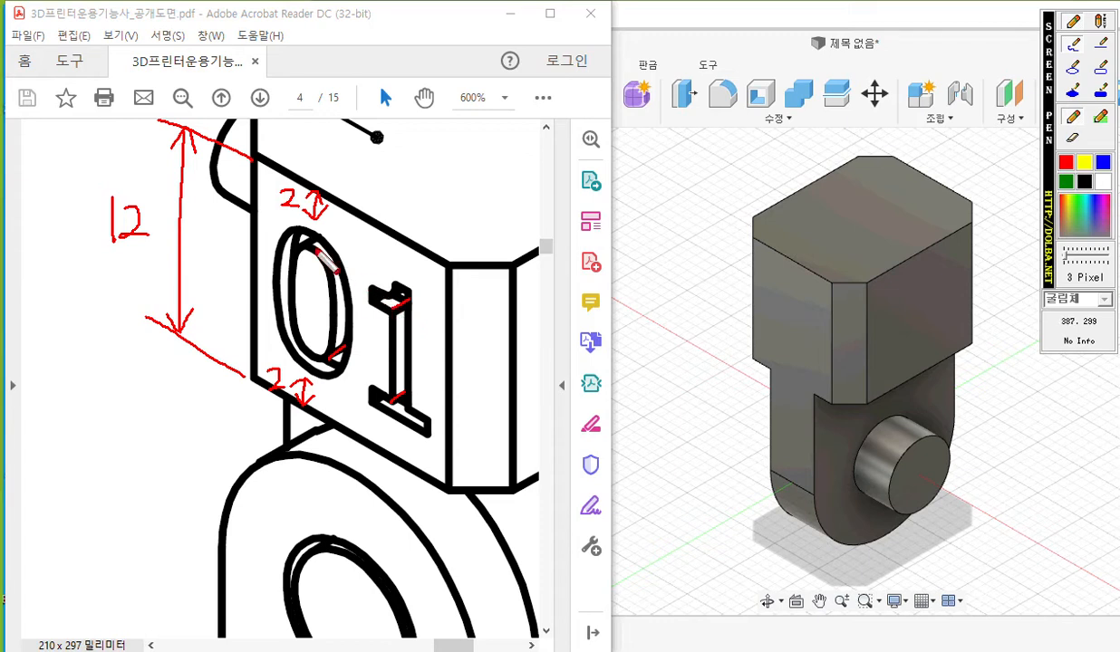
mouse_move(412, 291)
mouse_down()
mouse_move(469, 311)
mouse_move(459, 468)
mouse_move(487, 462)
mouse_up()
mouse_move(442, 344)
mouse_down()
mouse_move(424, 379)
mouse_move(440, 343)
mouse_up()
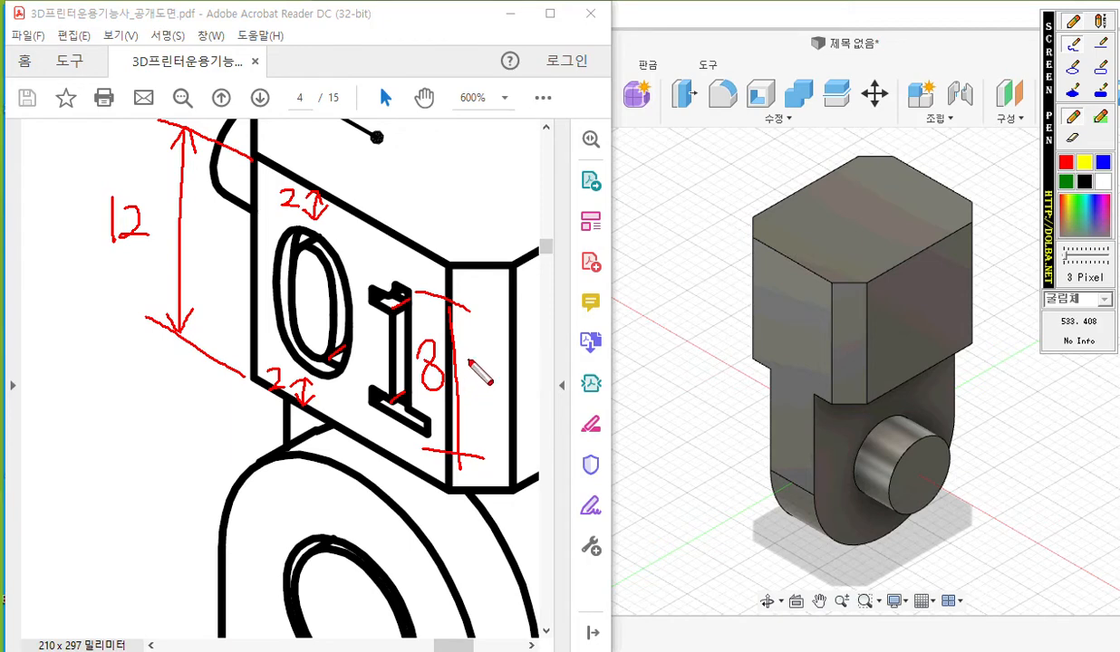
key(Escape)
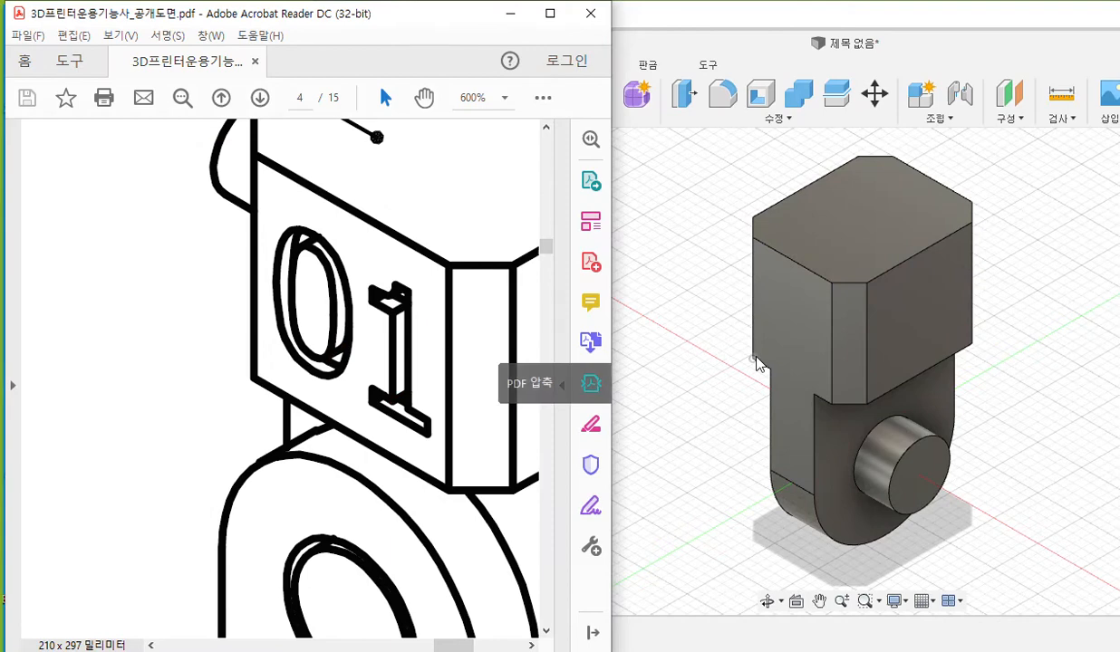
- Switch to Fusion 360 and start a sketch on the front face of the chamfered upper block
click(709, 340)
click(911, 312)
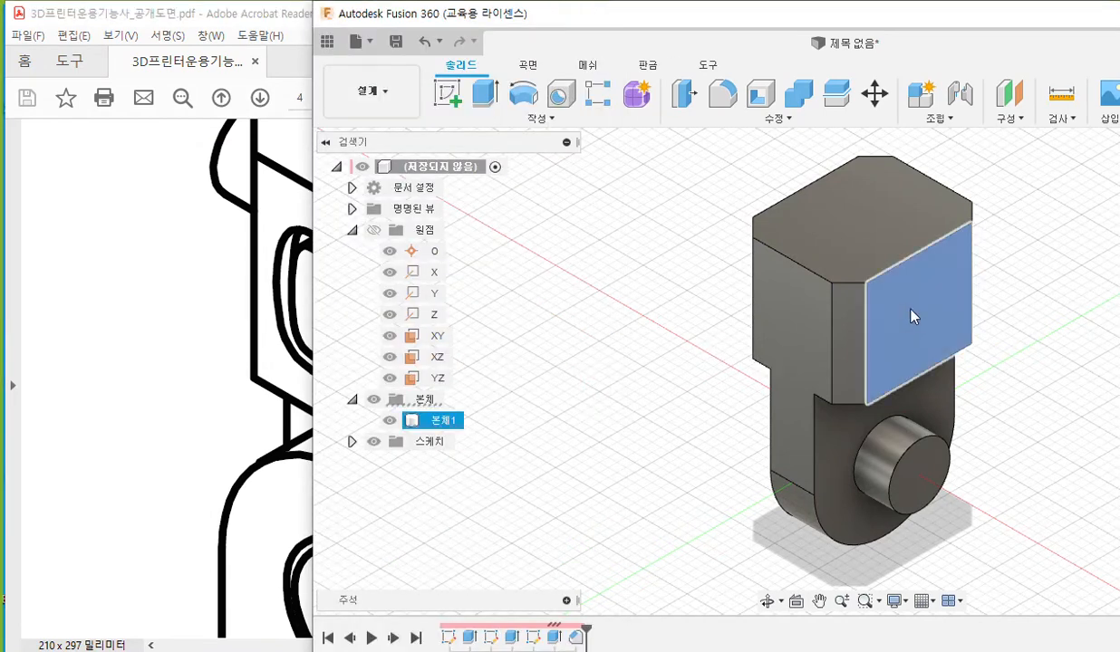
right_click(911, 315)
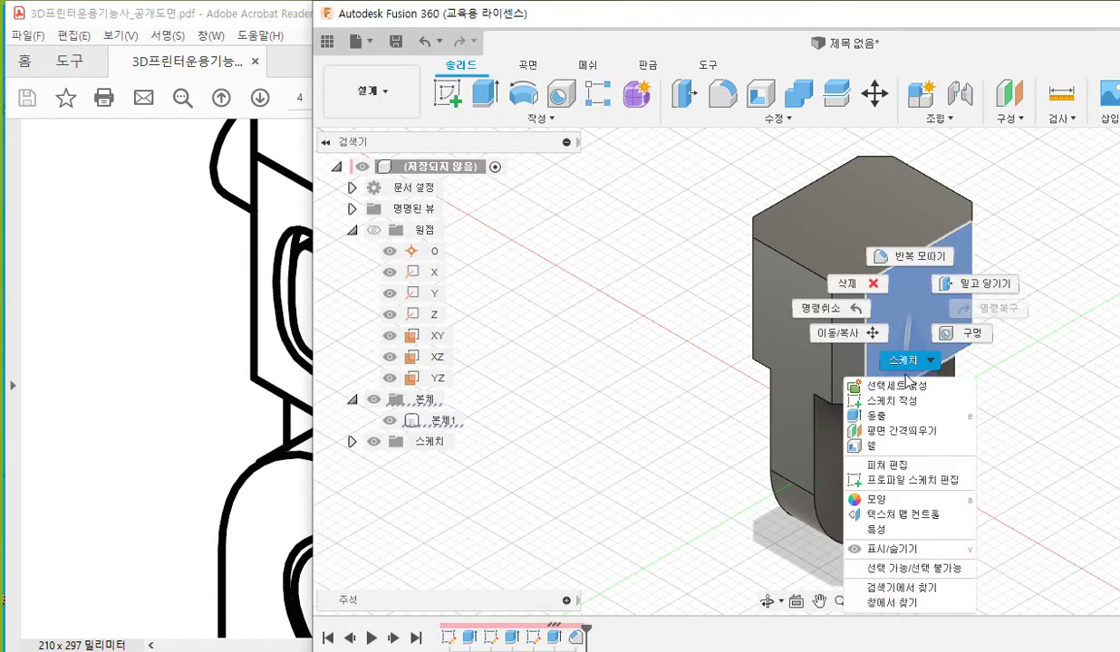
click(892, 400)
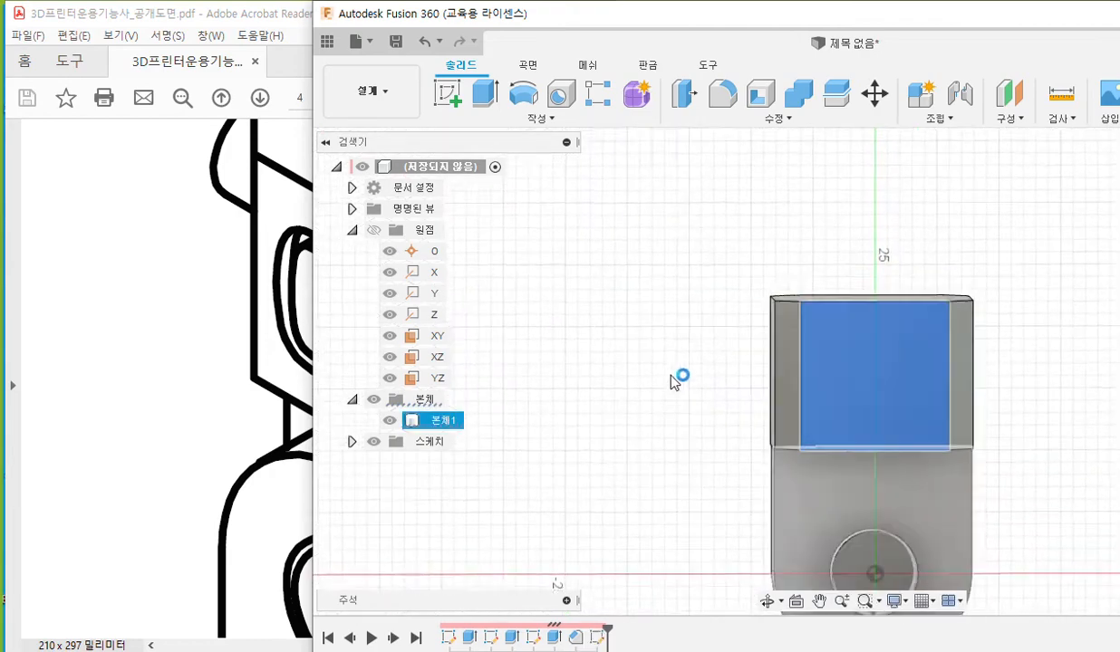
middle_drag(720, 380, 544, 289)
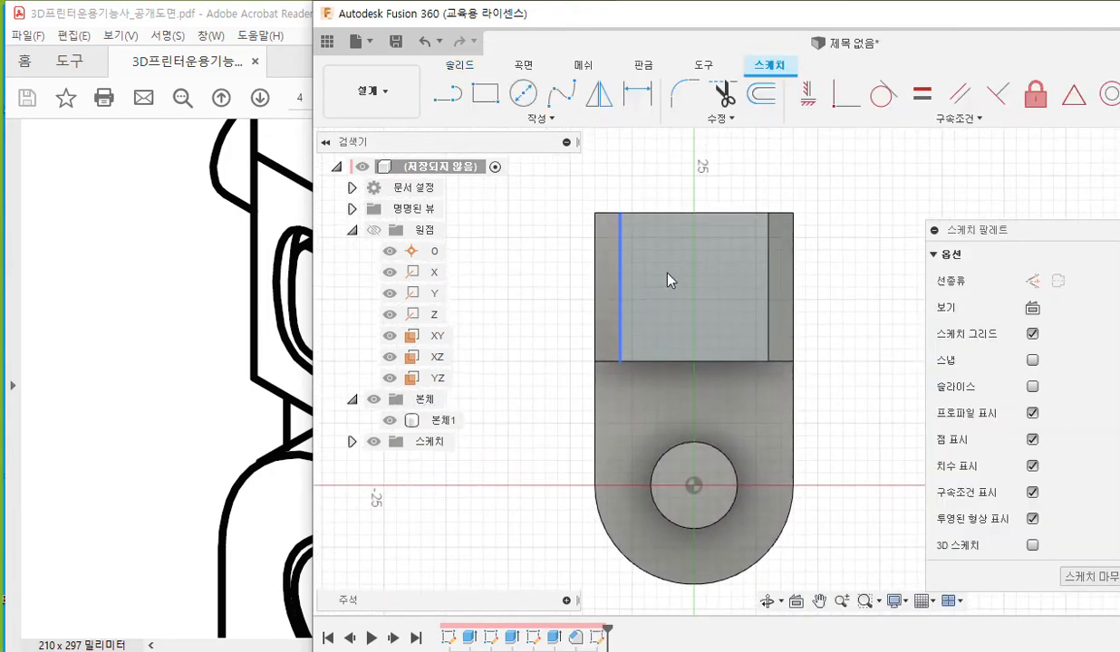
scroll(693, 220, up, 5)
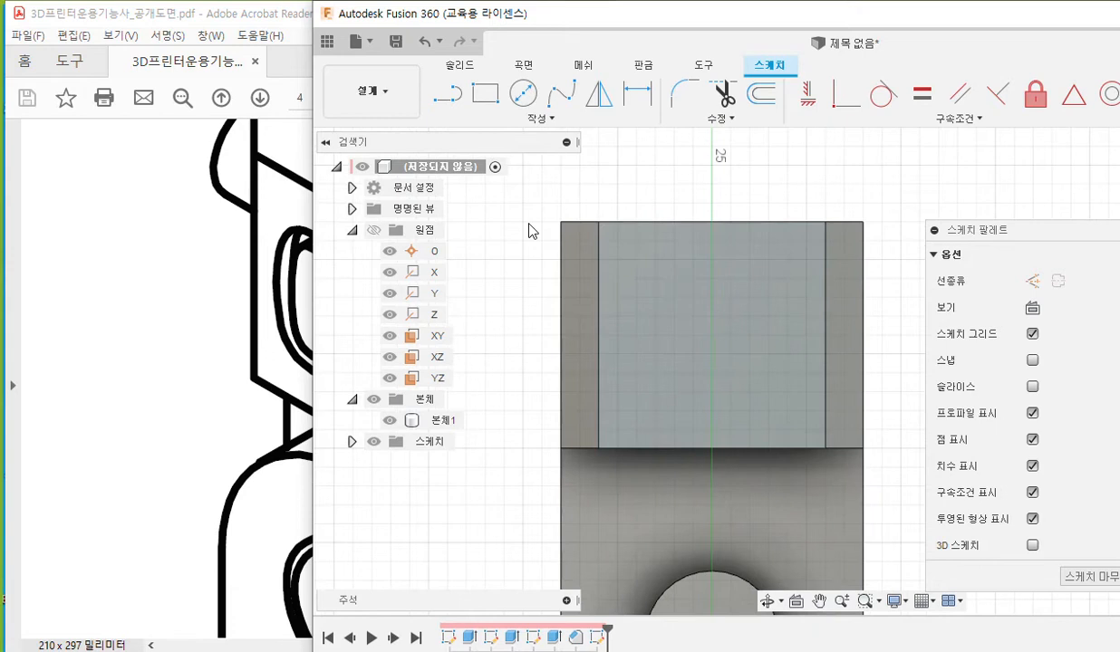
- Place a rectangular text frame inside the upper block's front face, leaving a margin on every side
click(516, 119)
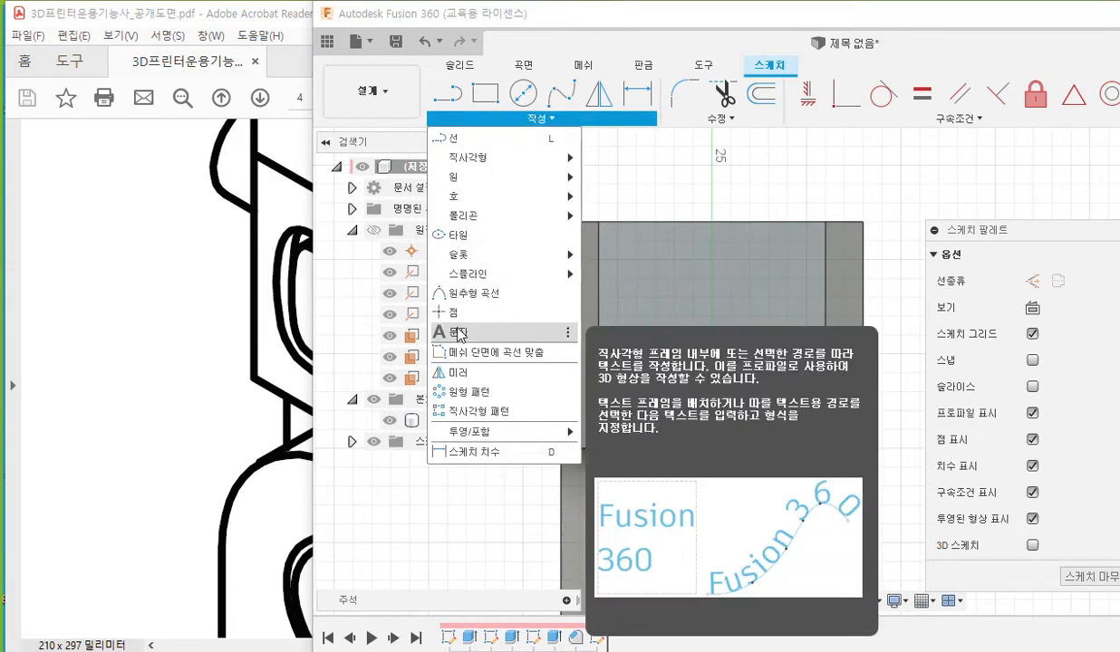
click(453, 332)
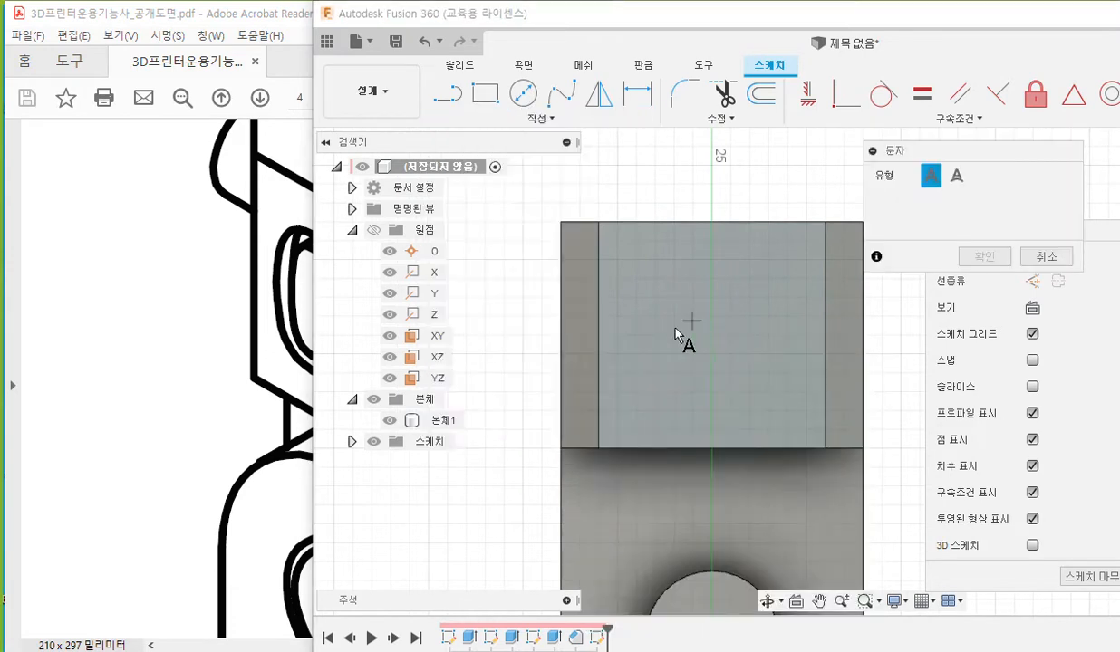
click(634, 260)
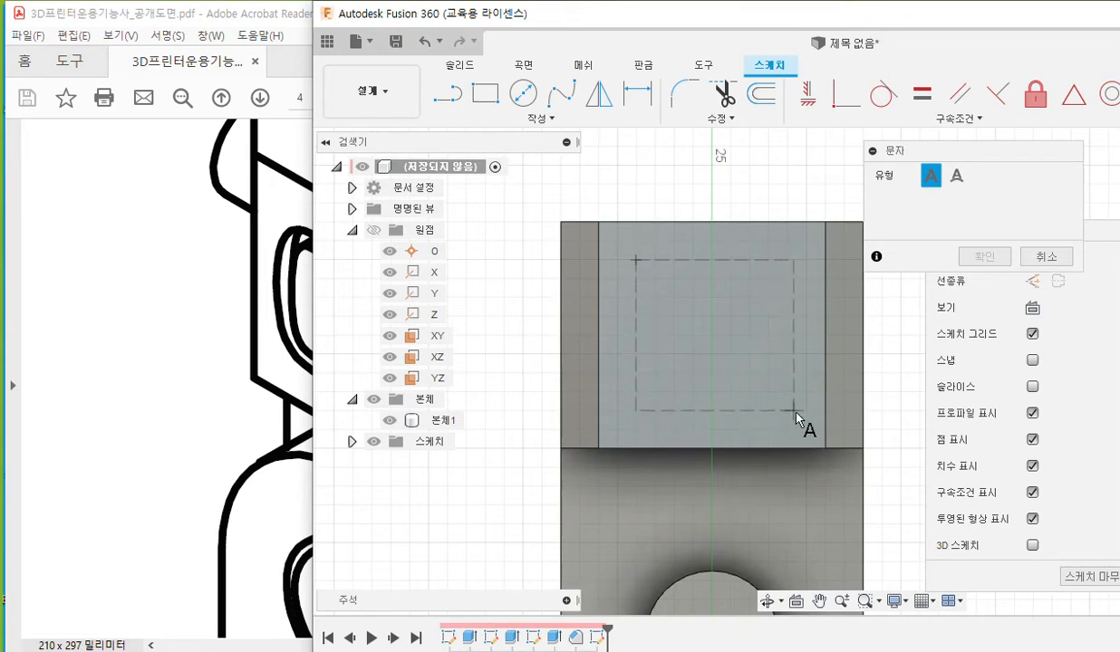
click(794, 417)
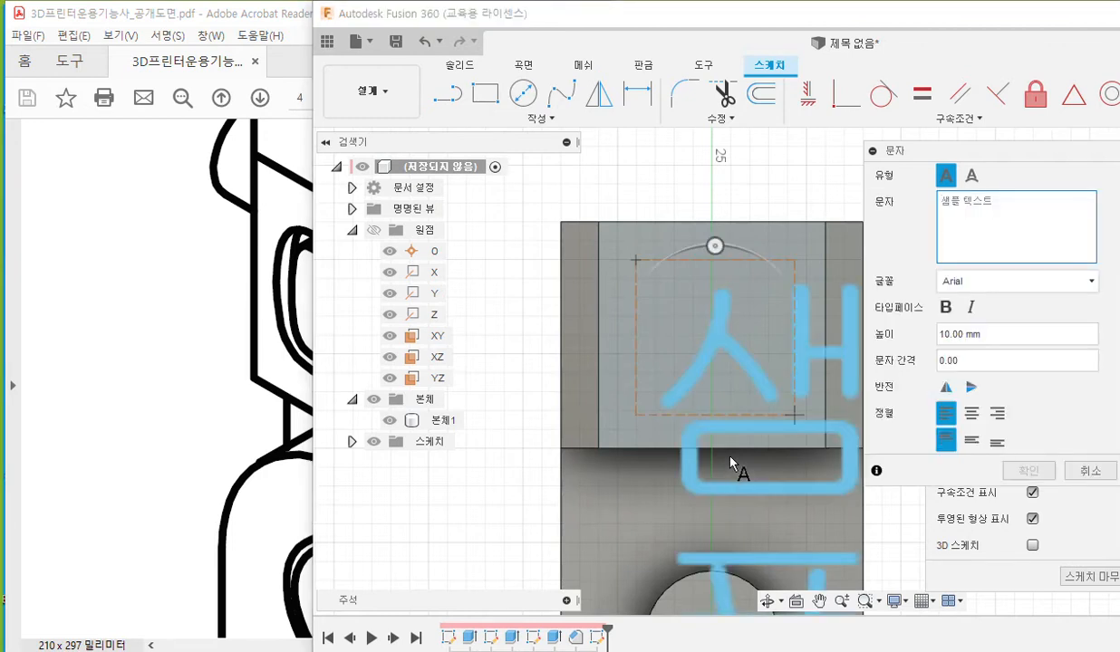
middle_drag(692, 188, 587, 188)
drag(962, 150, 887, 148)
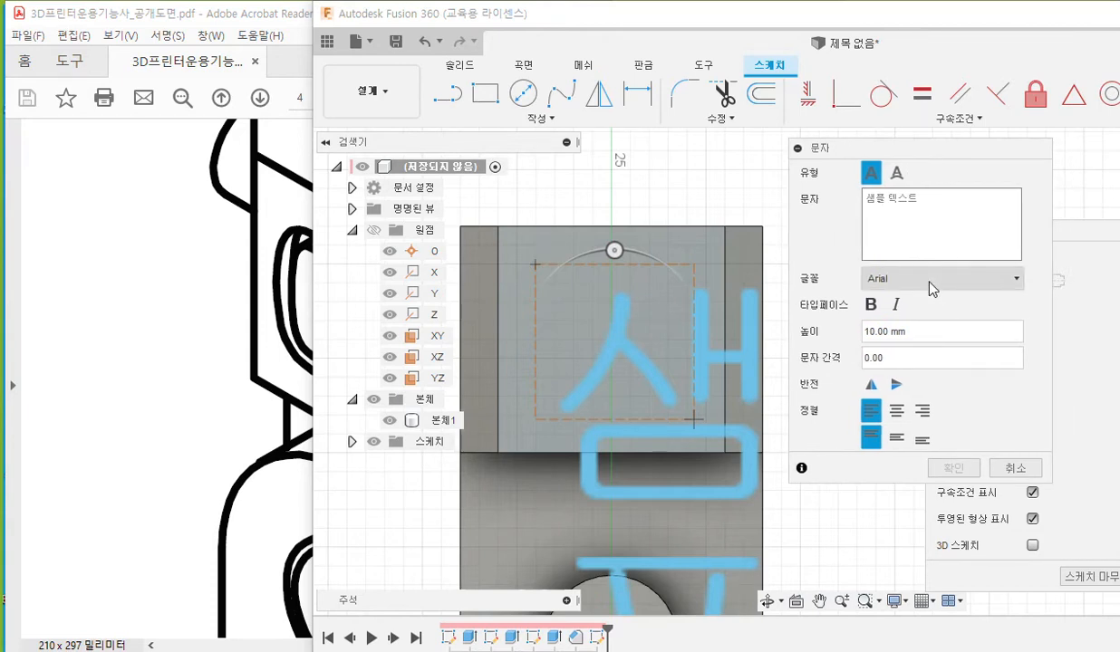
- Enter 08 as the sketch text with a height of 8 mm, centred horizontally and vertically in its frame
click(920, 331)
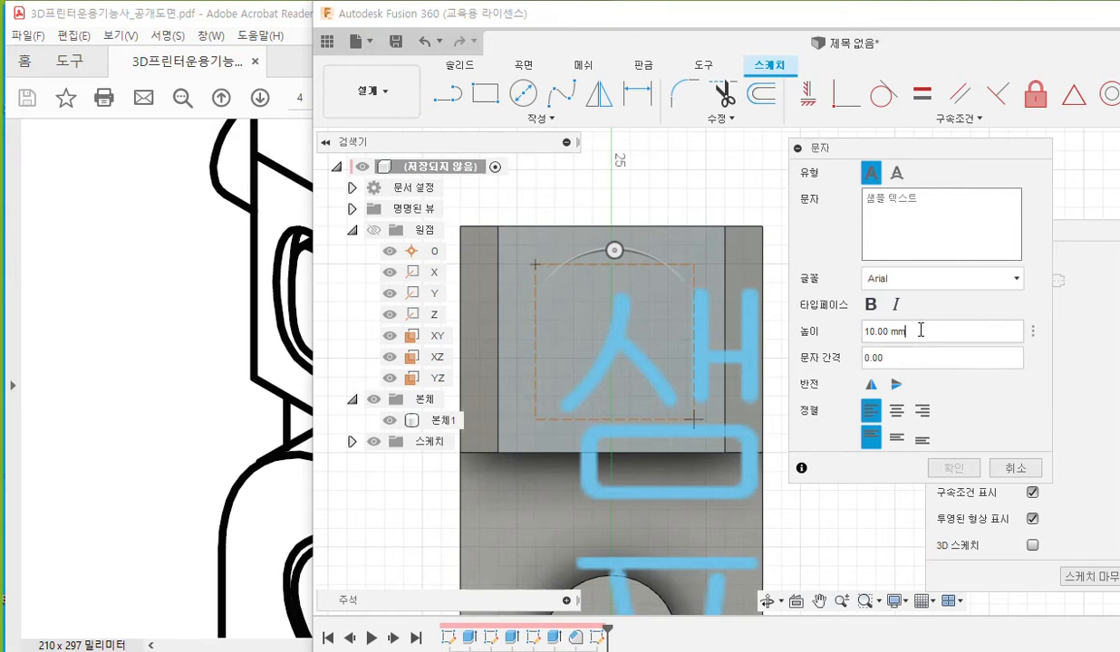
drag(921, 331, 809, 328)
text(8)
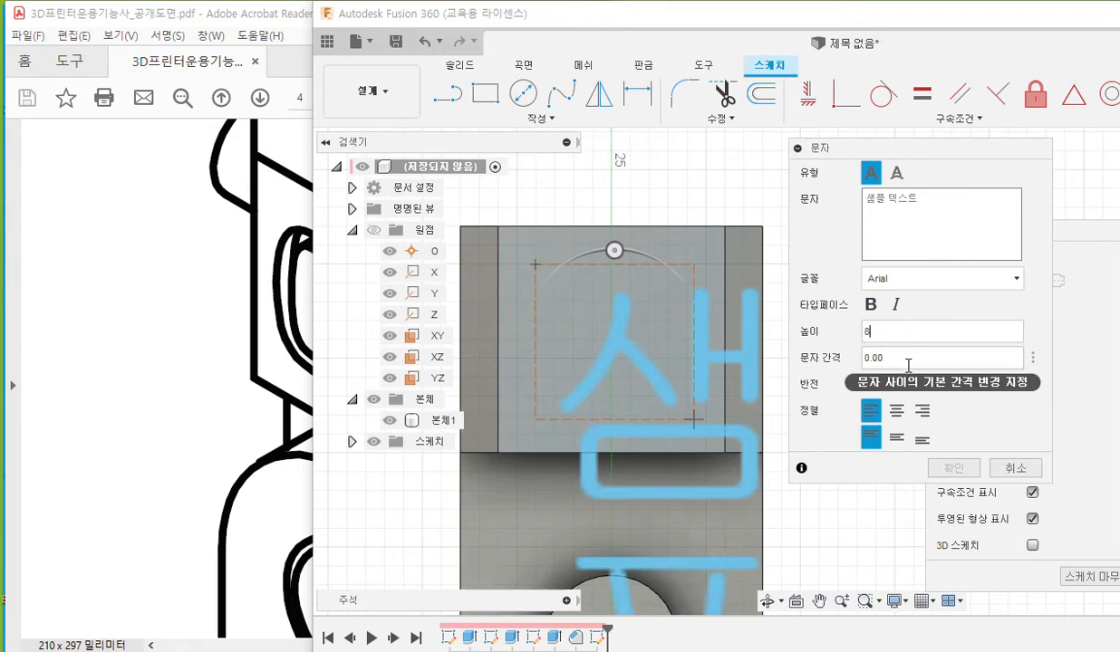
click(918, 358)
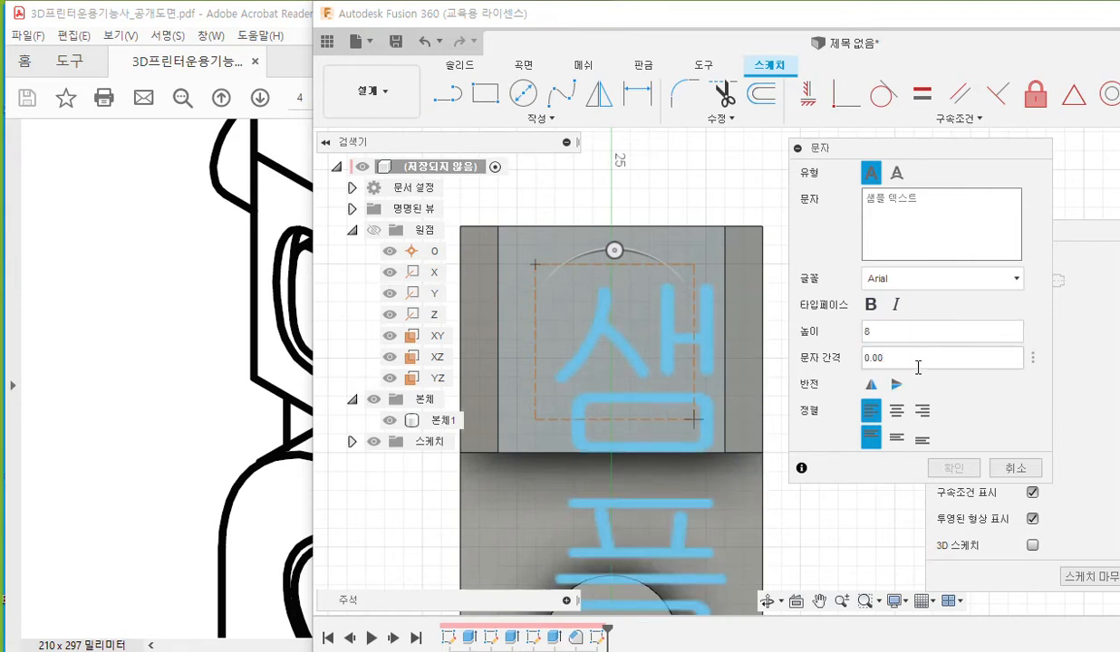
click(897, 412)
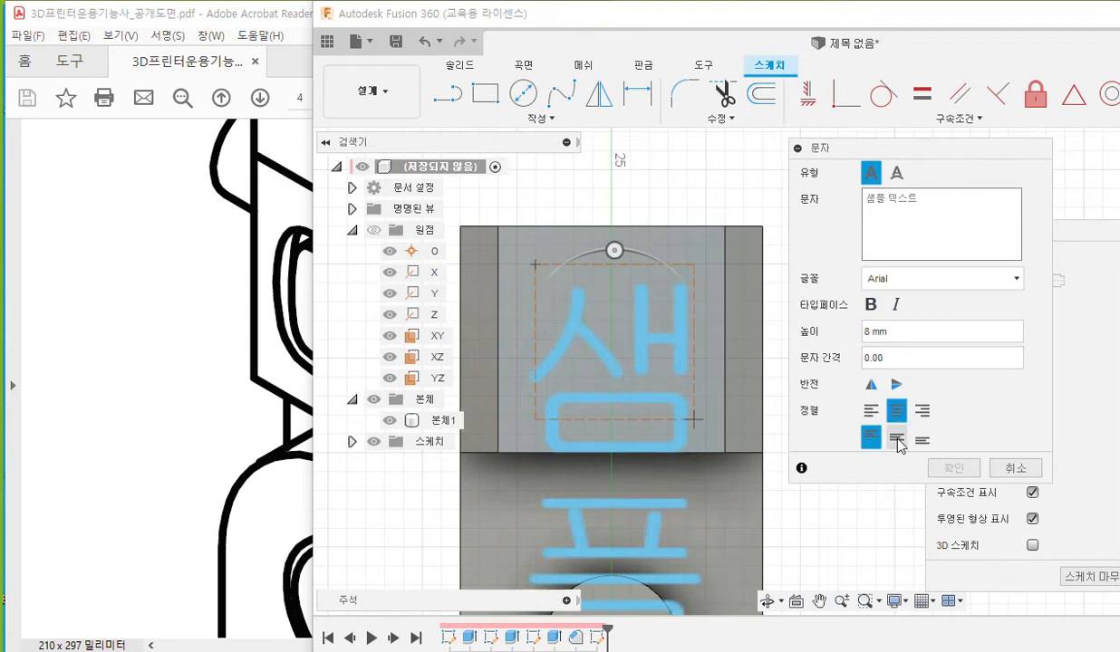
click(897, 440)
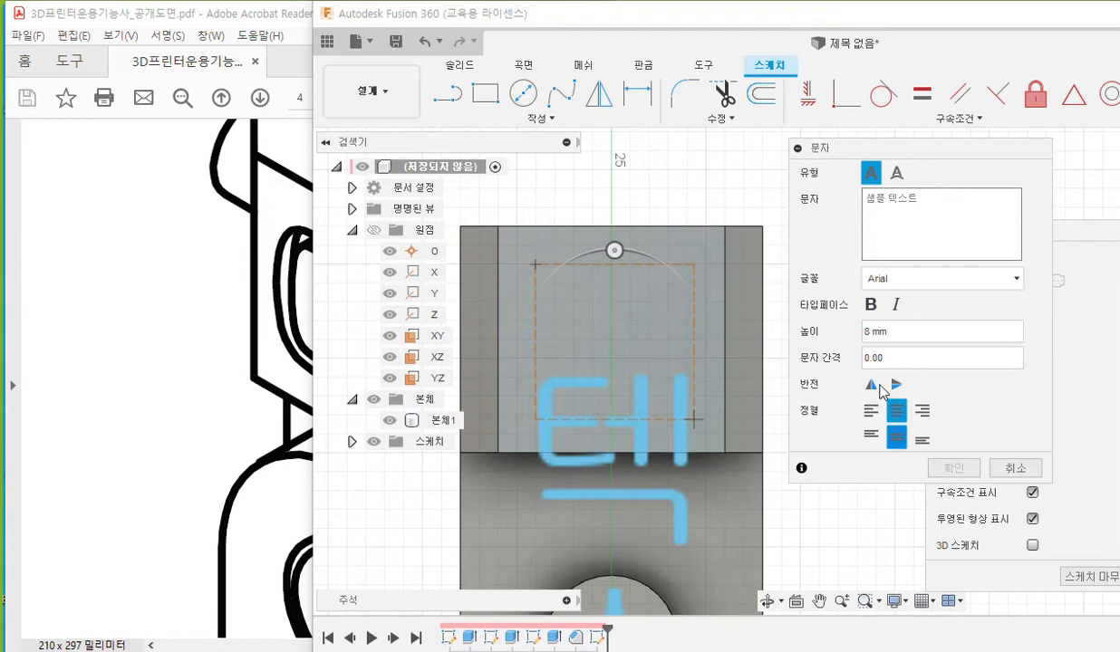
click(887, 203)
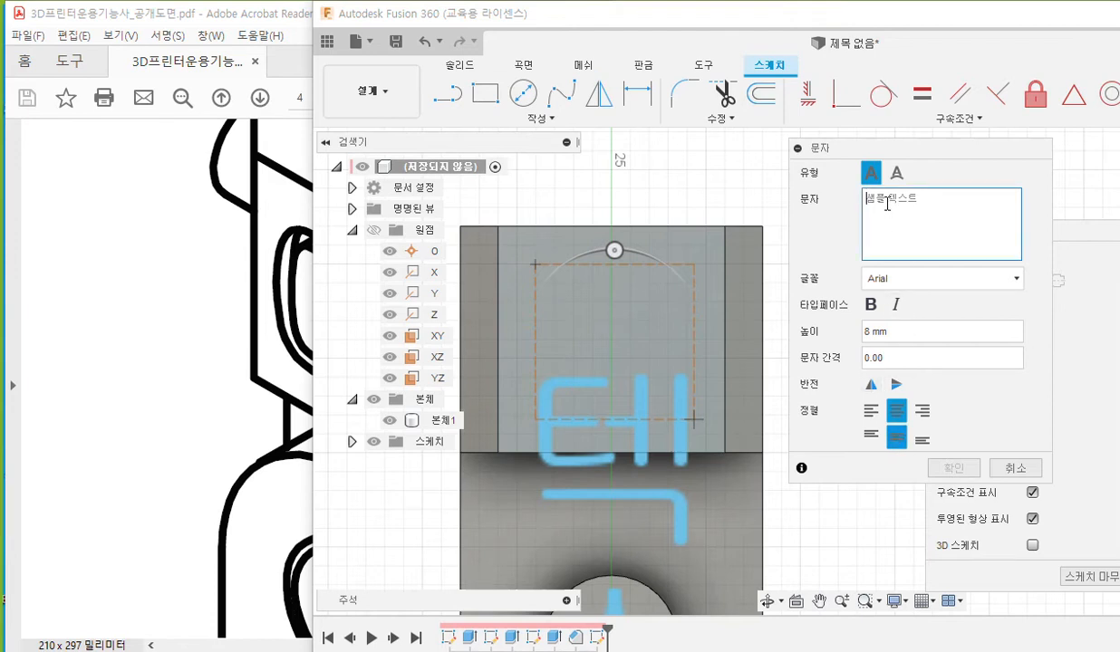
text(08)
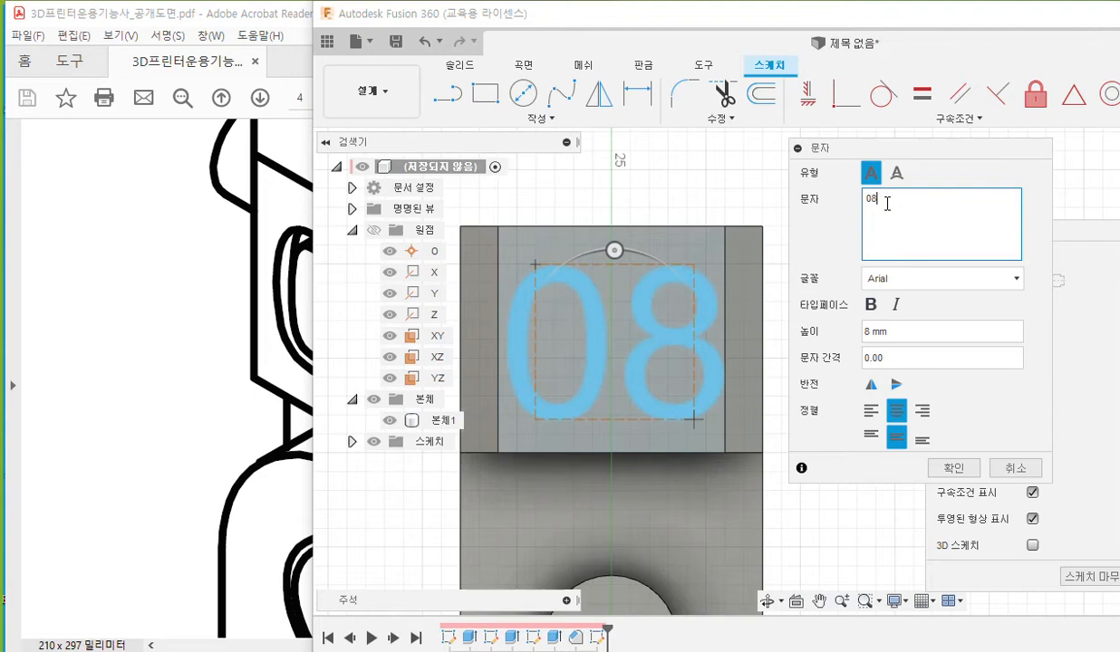
- Try character spacings of -0.5 and 1 for the 08 text, and create it with a spacing of 2
drag(932, 151, 897, 130)
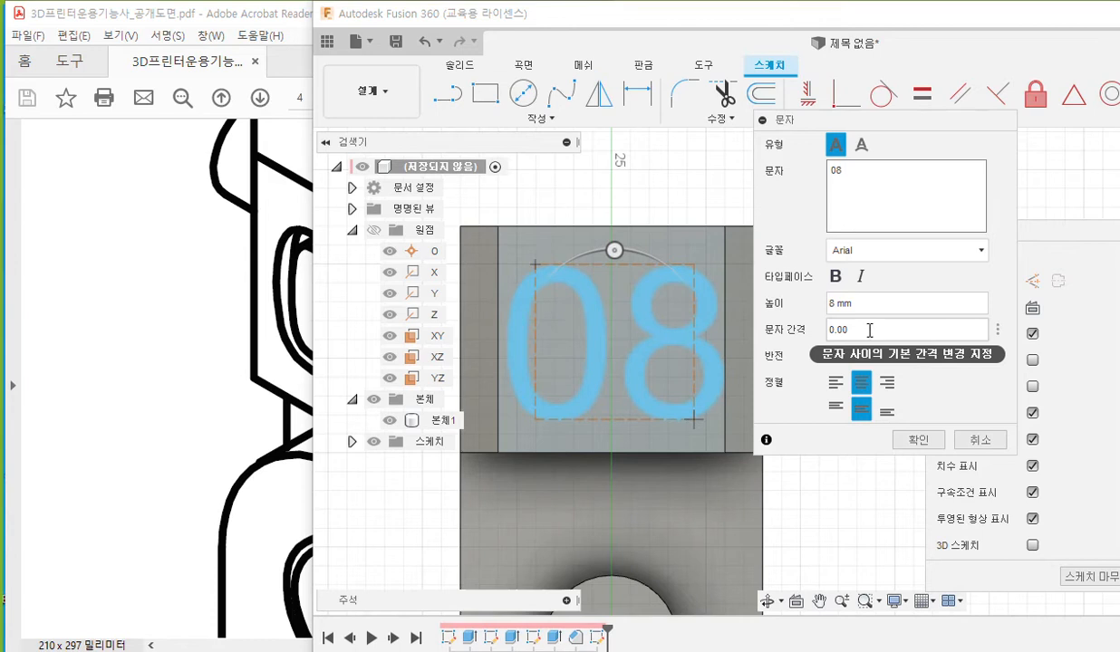
click(869, 330)
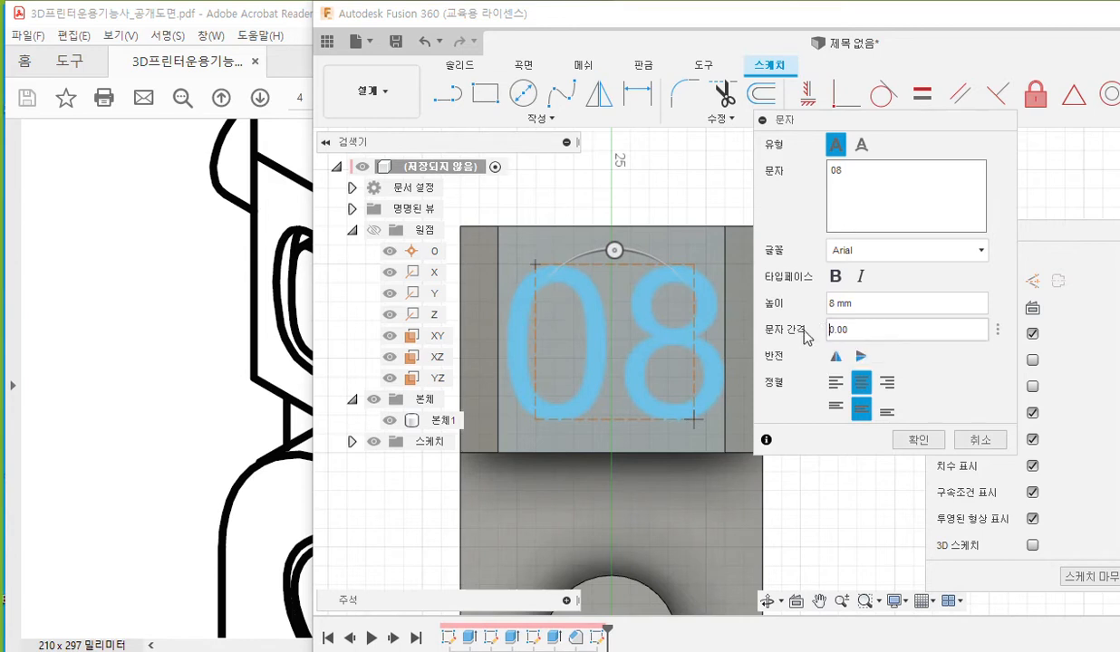
drag(872, 329, 794, 329)
drag(879, 331, 798, 332)
text(-0.5)
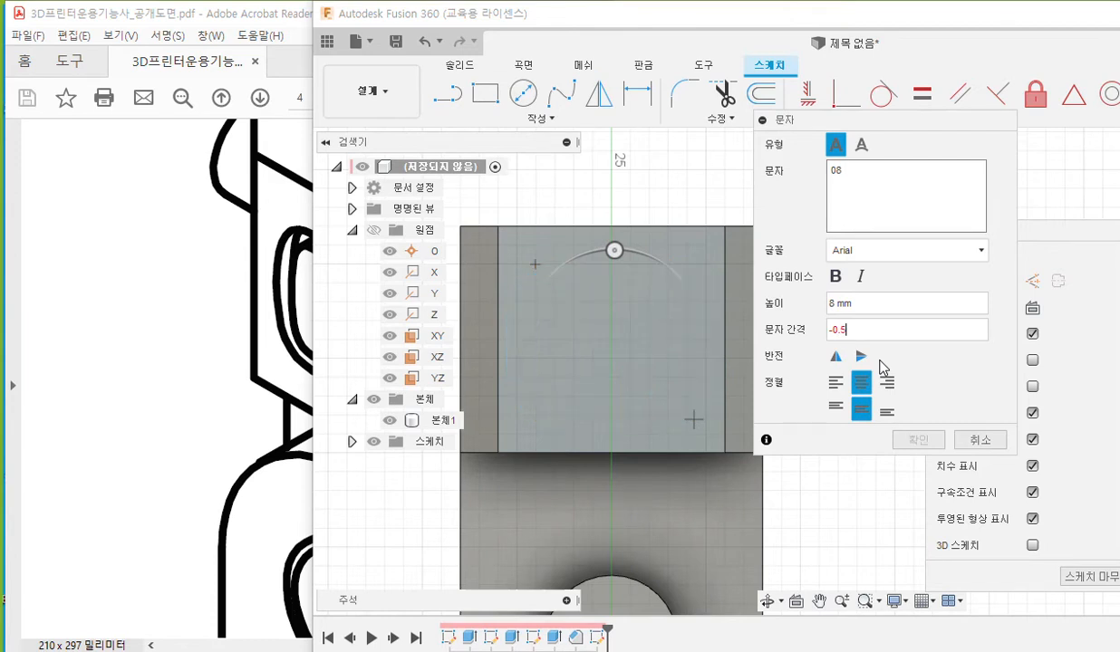
drag(861, 329, 824, 333)
text(1)
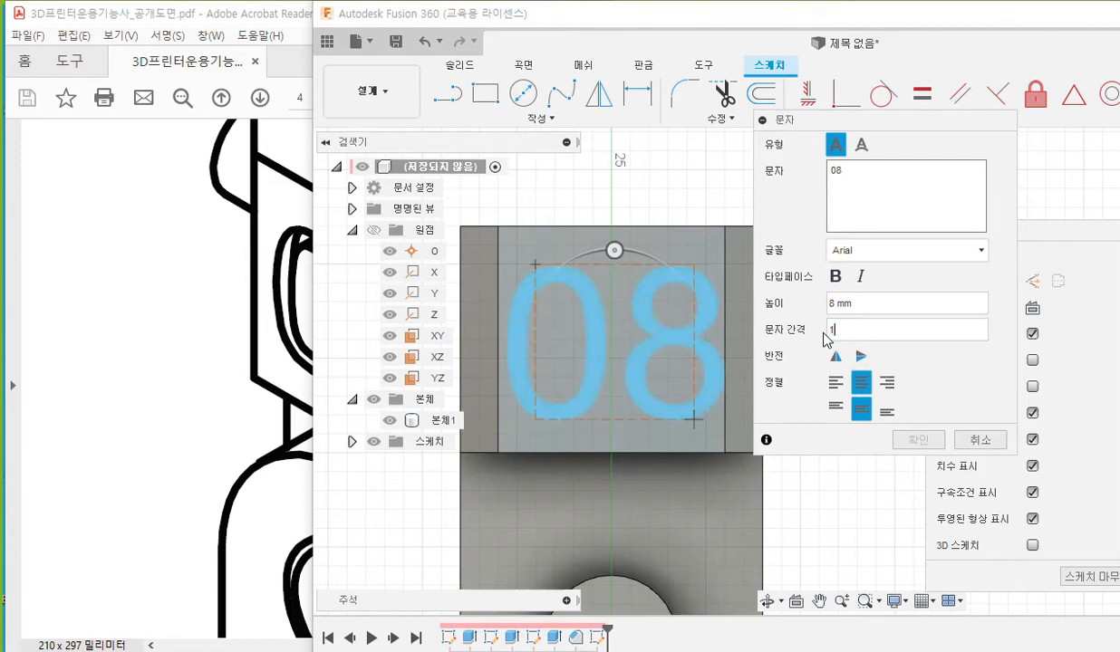
drag(853, 335, 797, 328)
text(2)
key(Return)
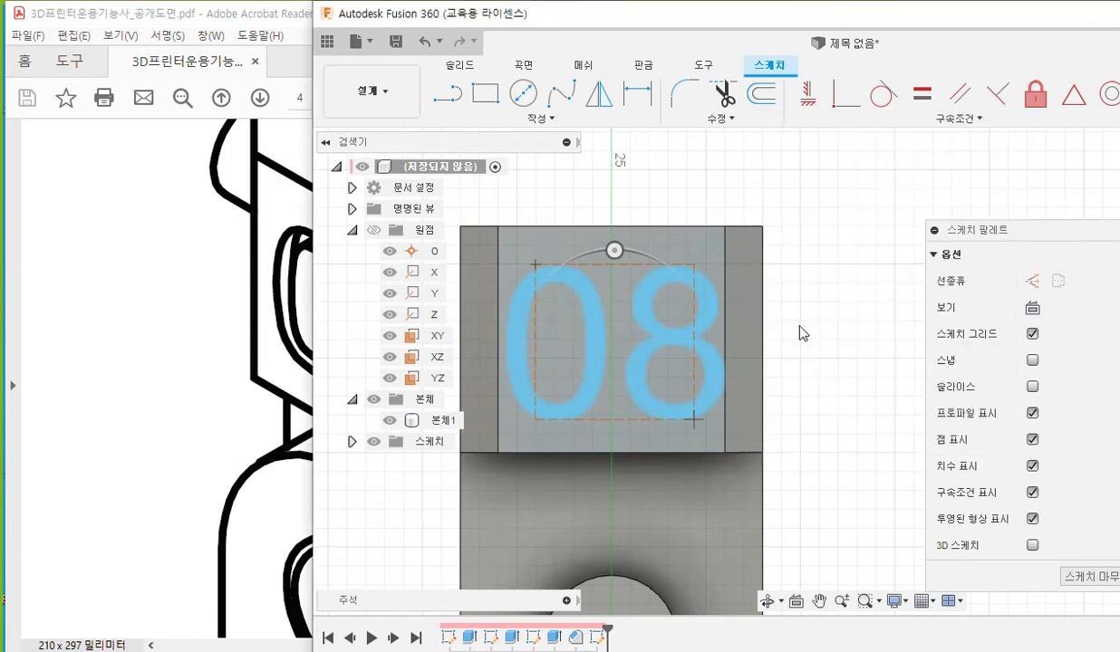
- Edit the 08 text, trying a character spacing of 1 and restoring the spacing to 0.00
double_click(653, 313)
click(865, 331)
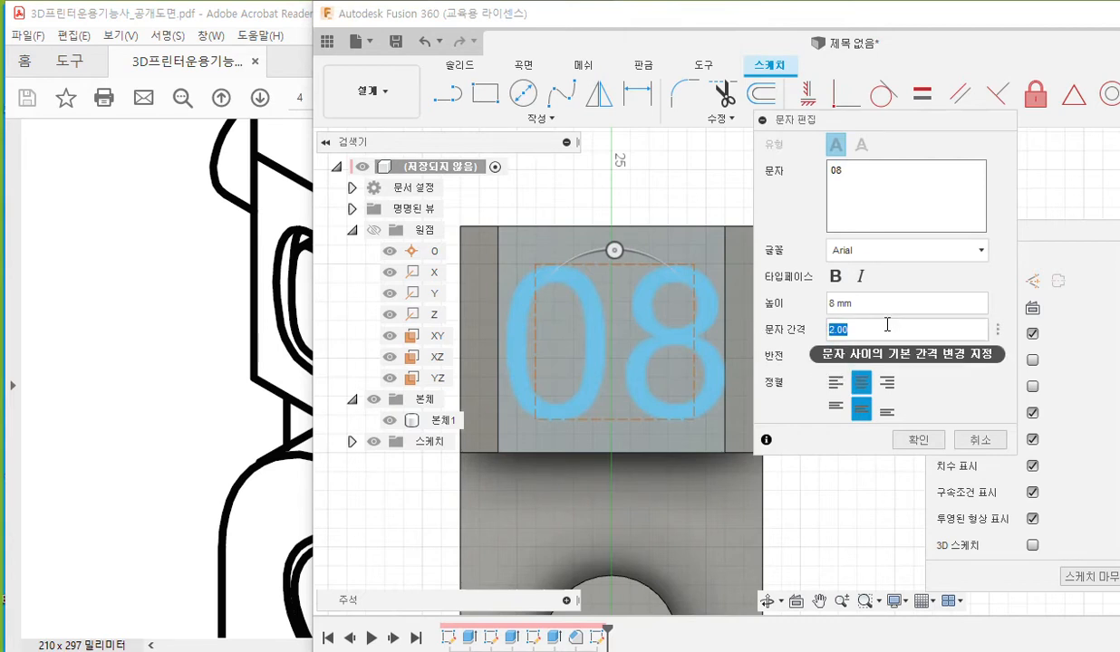
text(1)
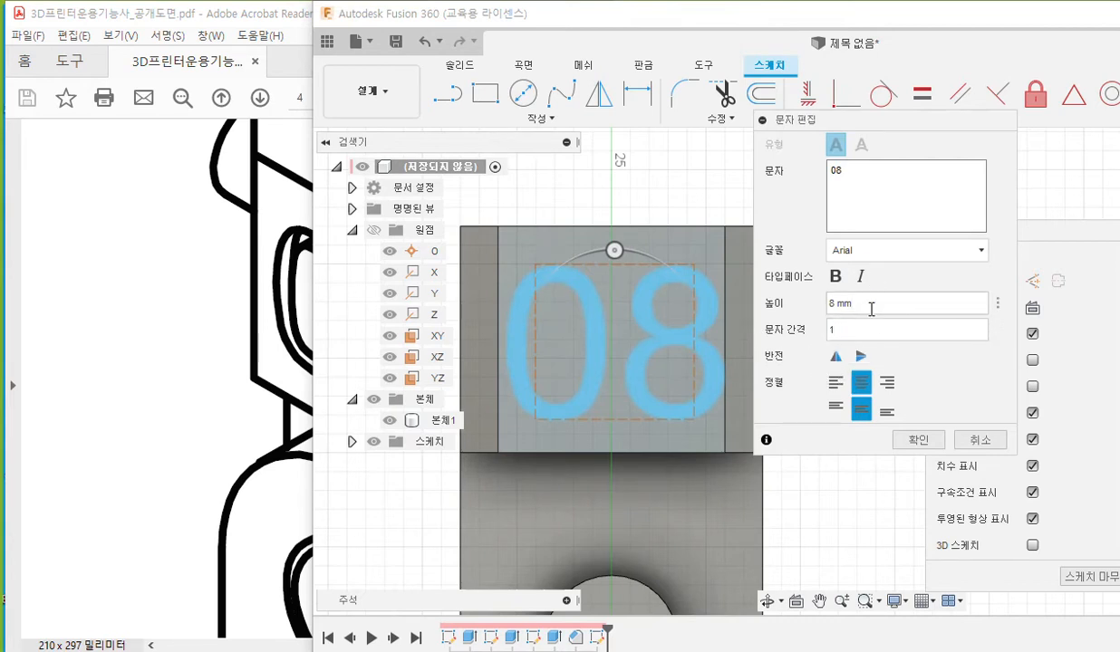
double_click(869, 331)
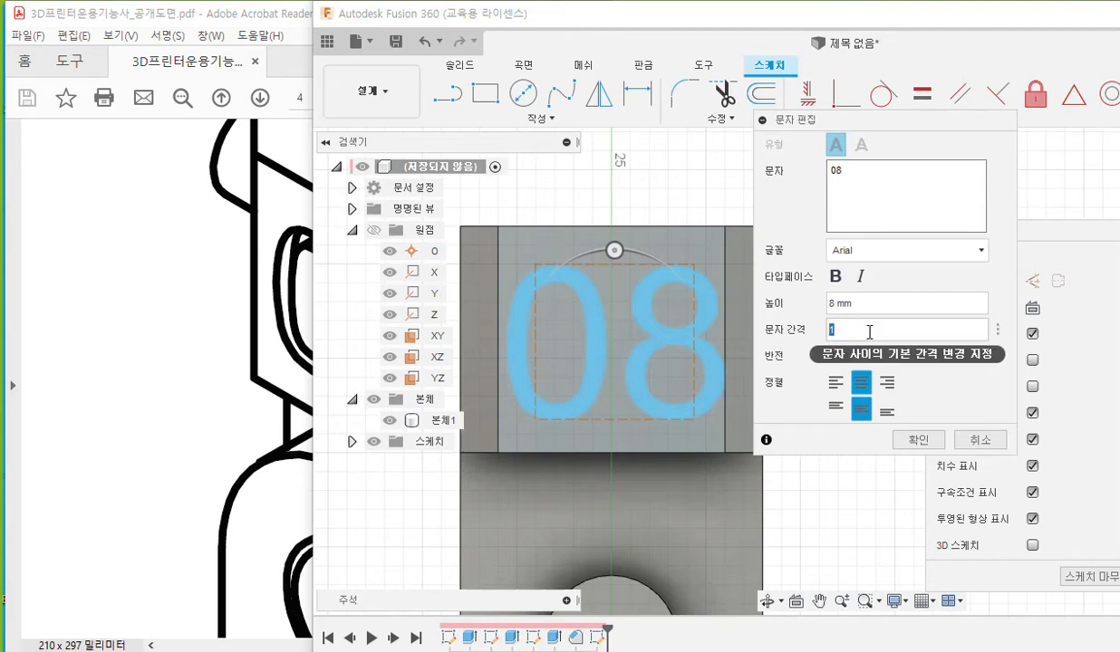
click(996, 331)
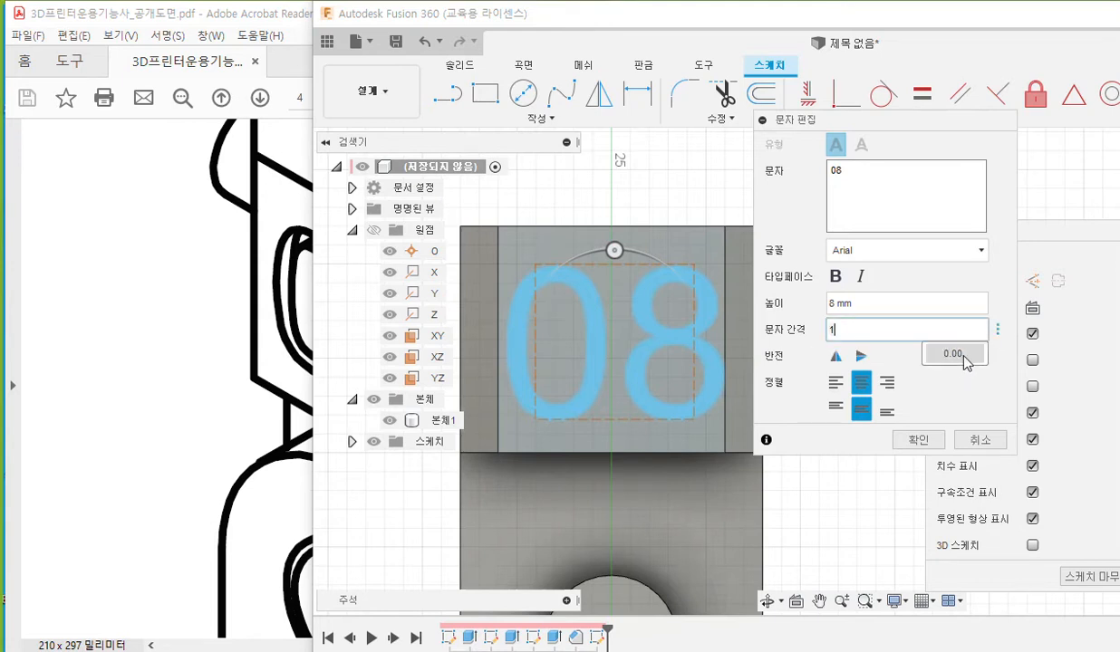
click(963, 360)
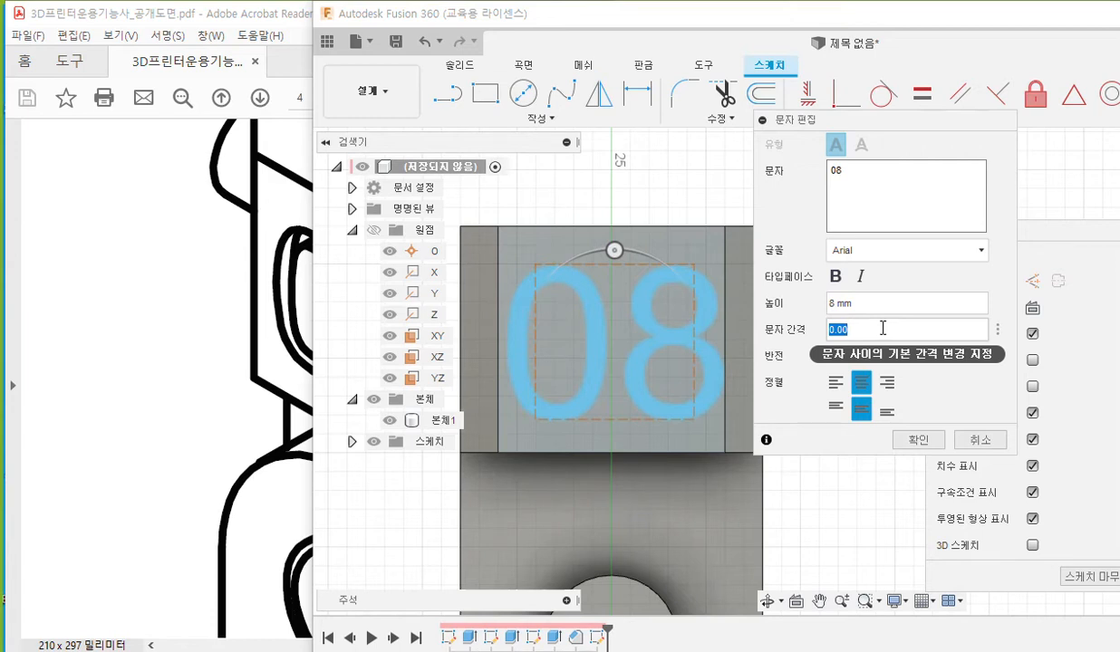
- Set the height of the 08 text to 7 mm and apply the text edit
click(842, 303)
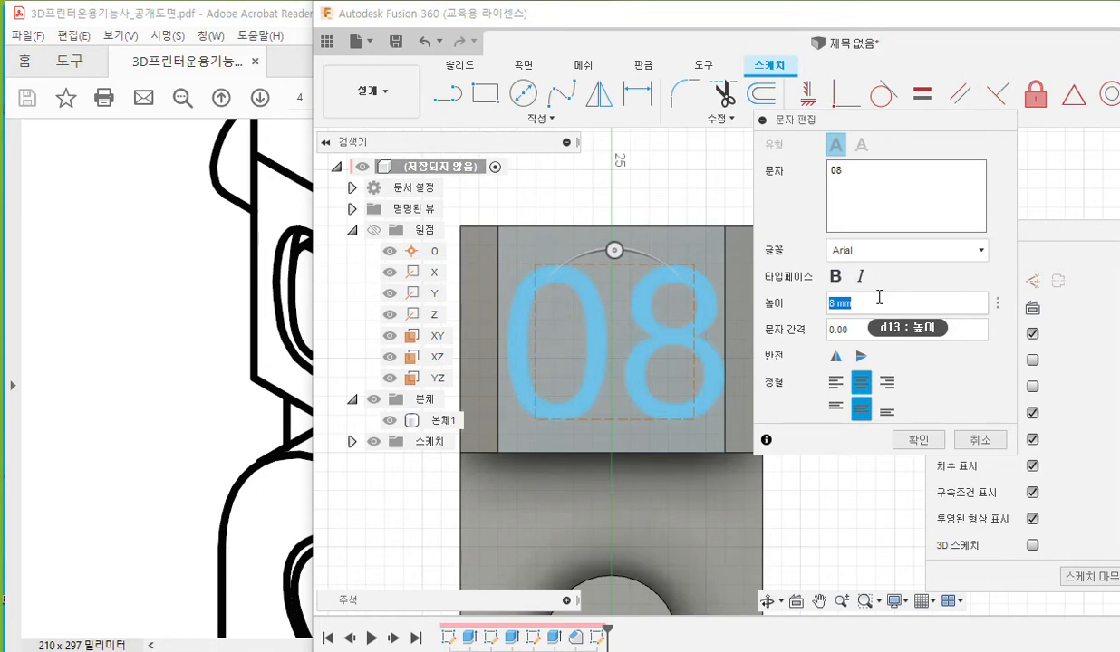
text(7)
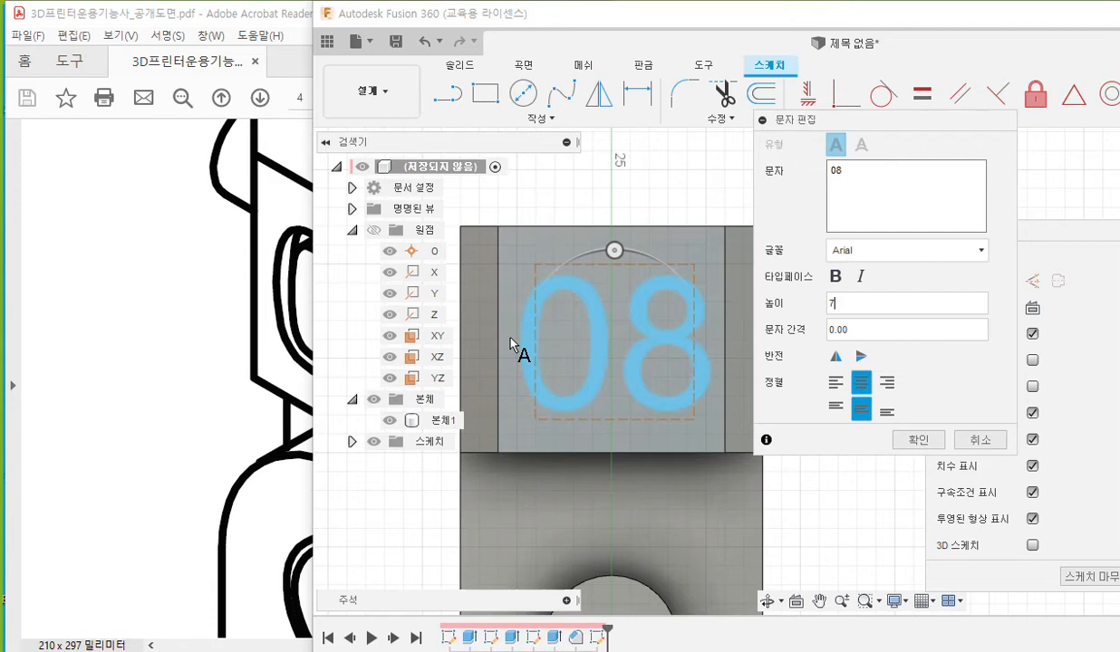
click(918, 440)
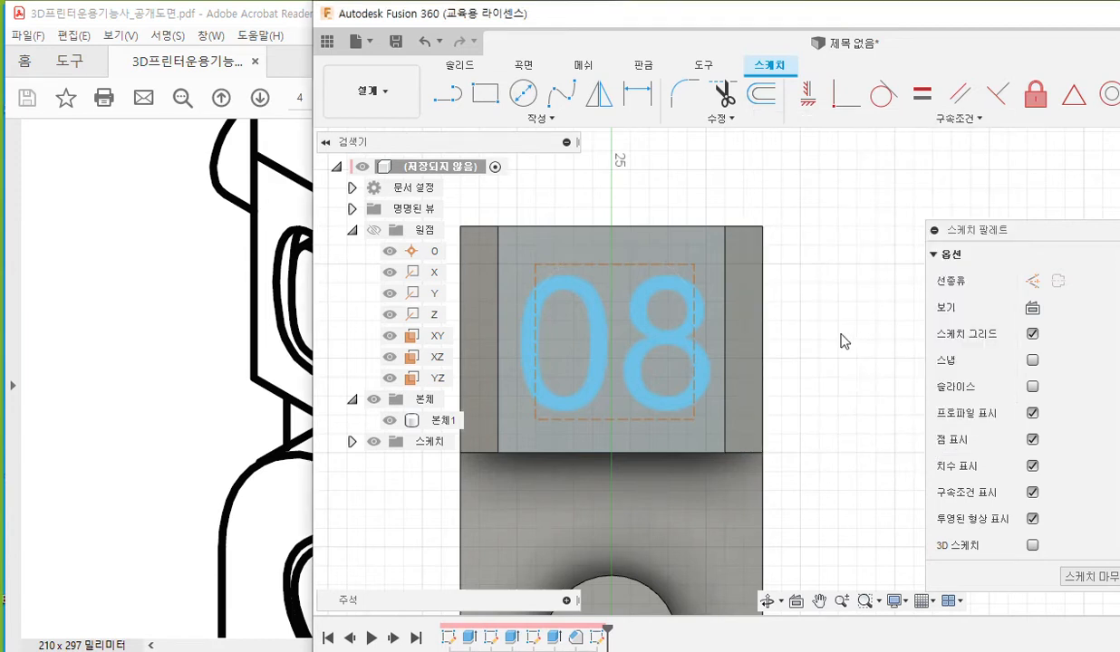
- Dimension the upper edge of the 08 text frame 2.5 mm from the upper edge of the block face
click(640, 100)
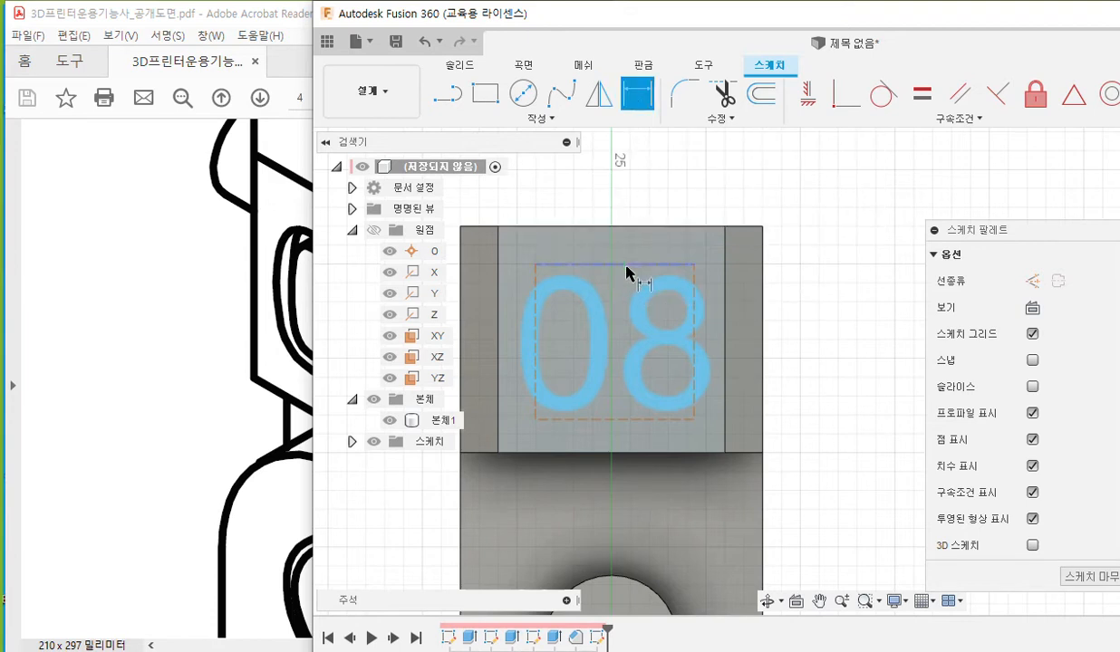
click(639, 266)
click(645, 227)
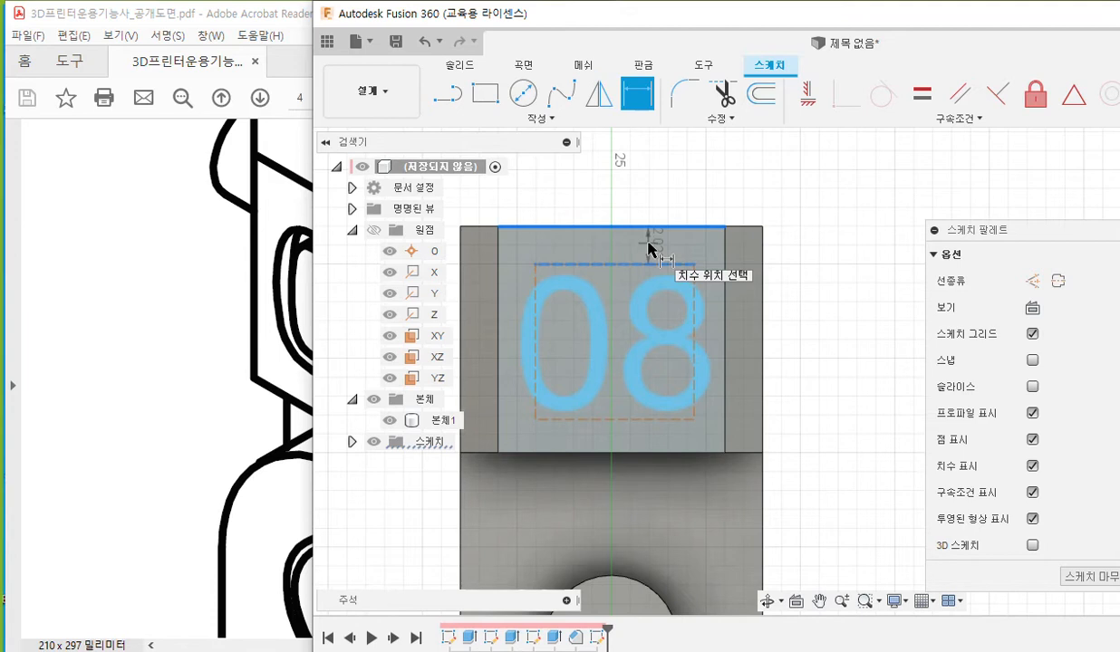
click(649, 249)
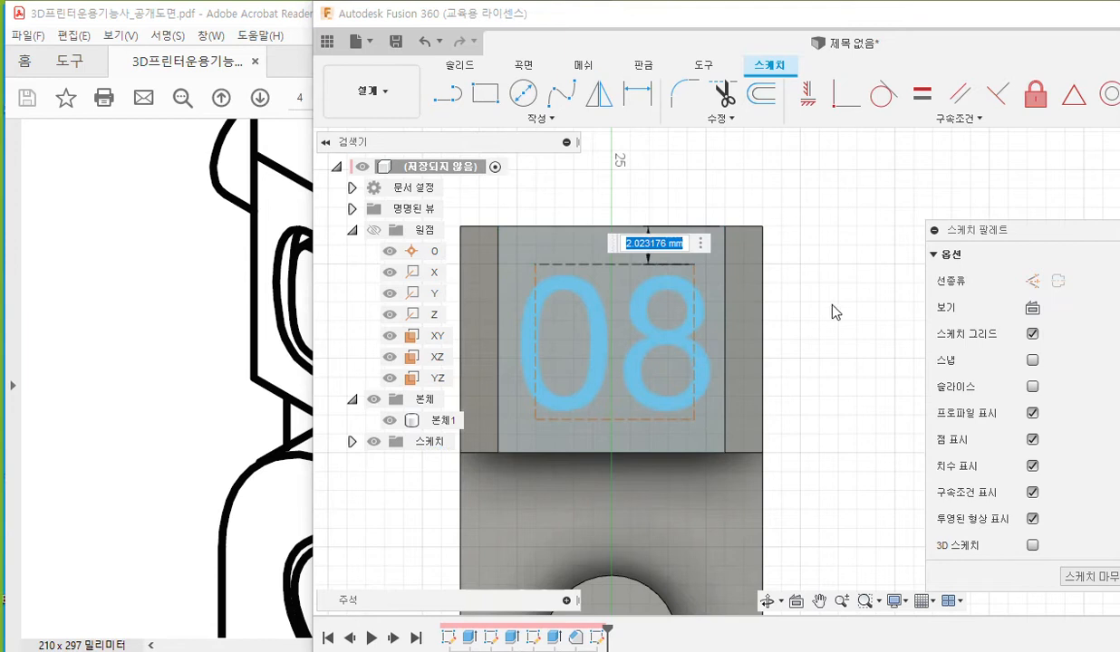
text(2.5)
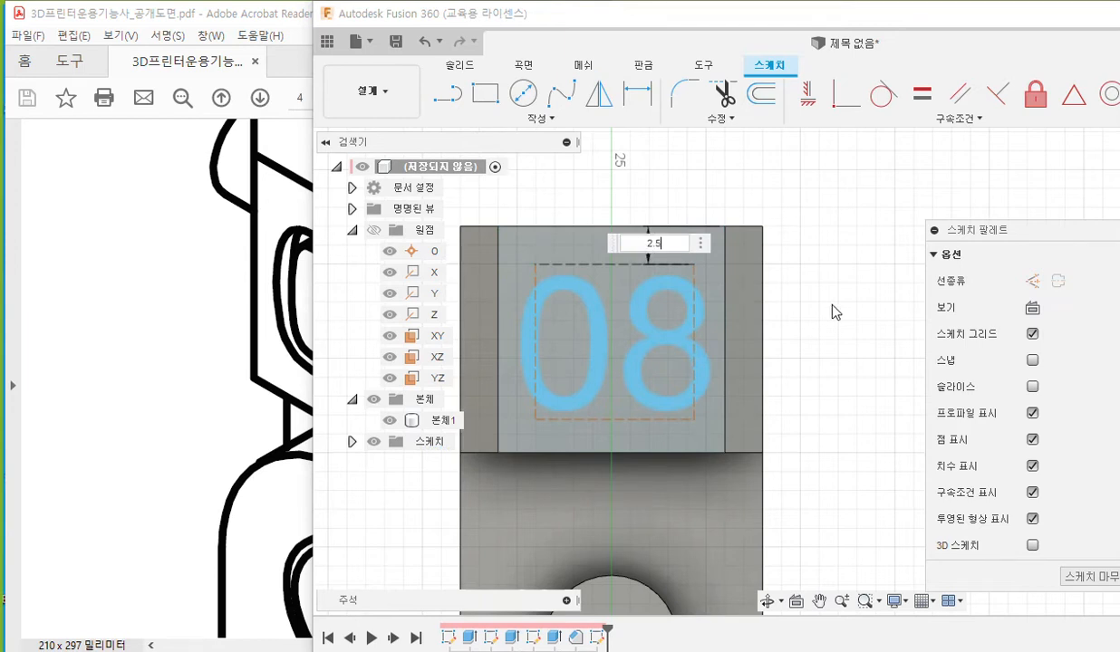
key(Return)
- Dimension the lower edge of the 08 text frame 2.5 mm from the lower edge of the block face
click(625, 420)
click(655, 452)
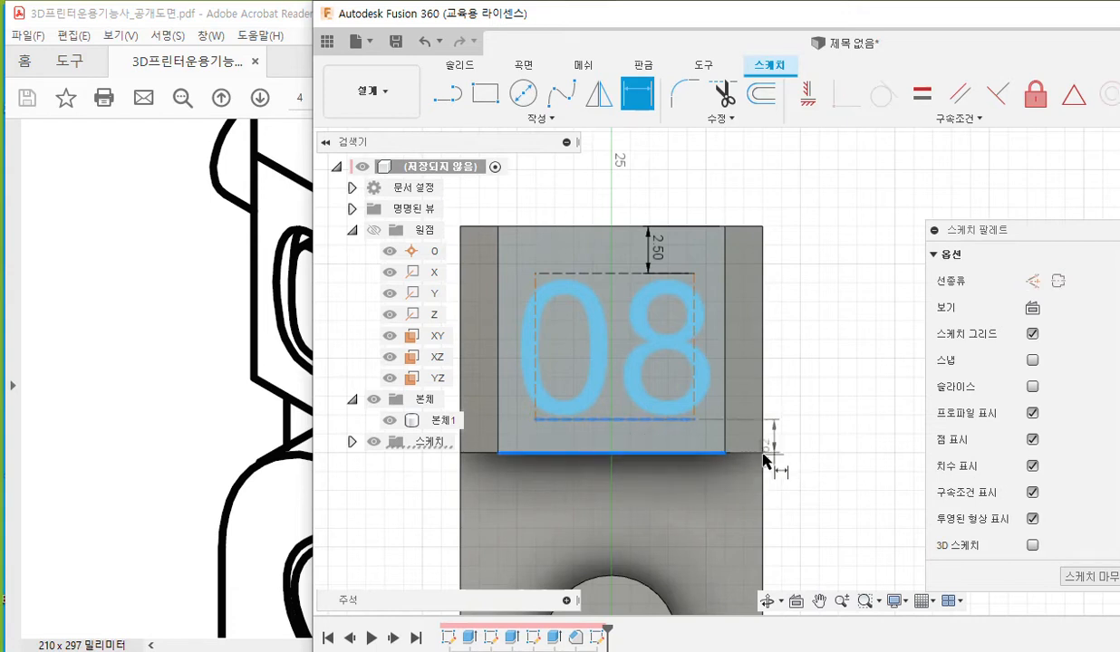
click(687, 448)
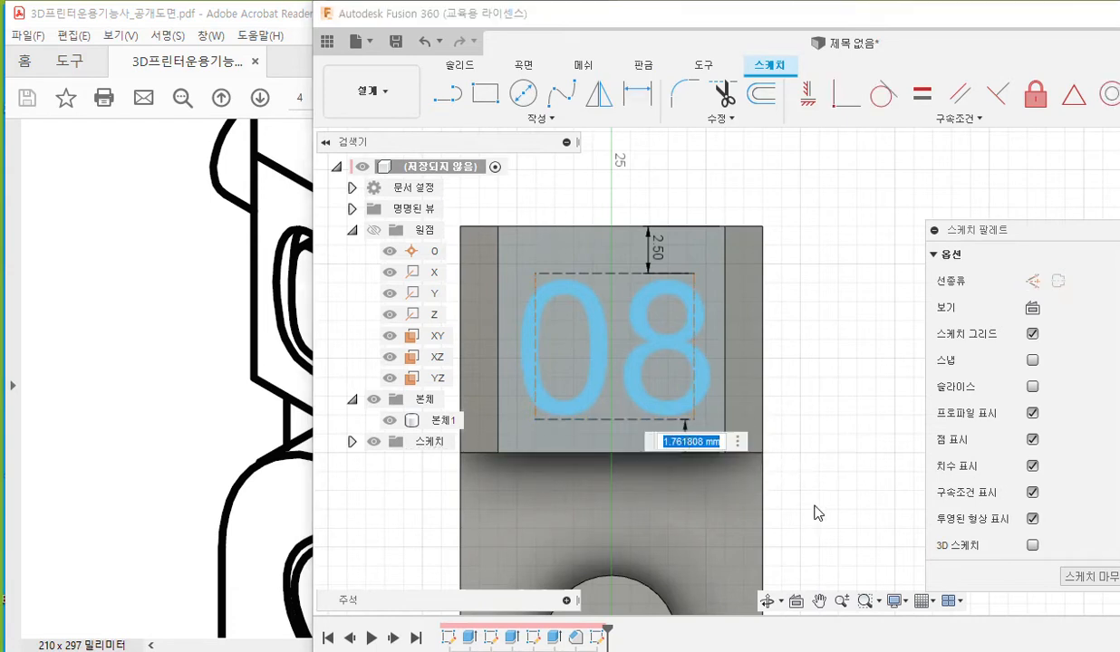
text(2.5)
key(Return)
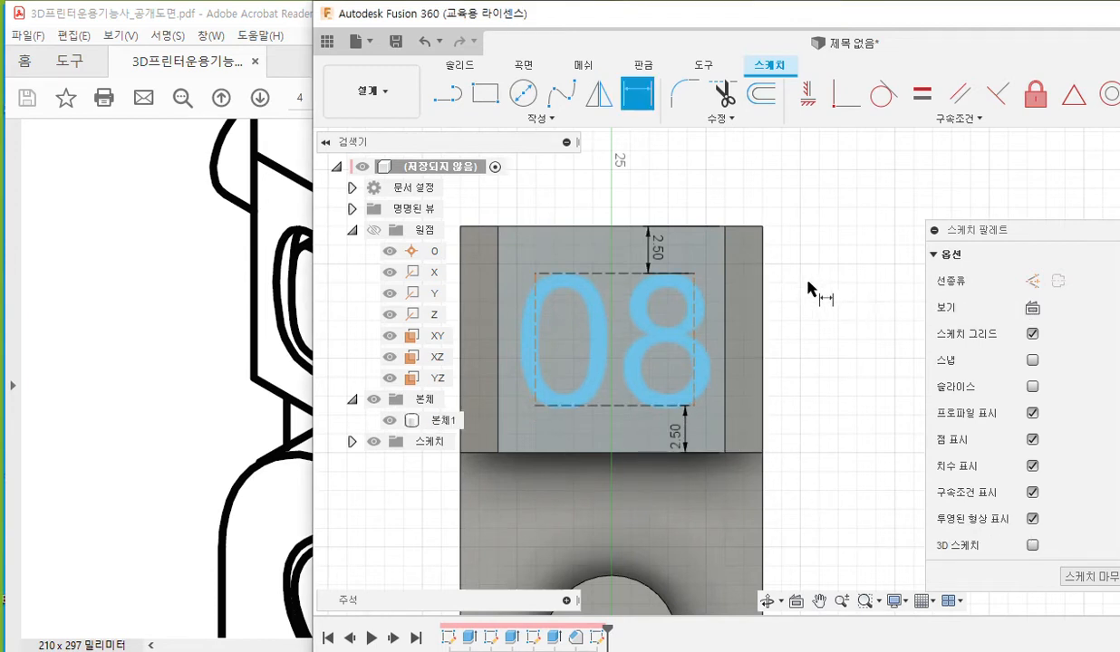
- Dimension the right side of the 08 text frame 1 mm from the face's right edge
click(726, 270)
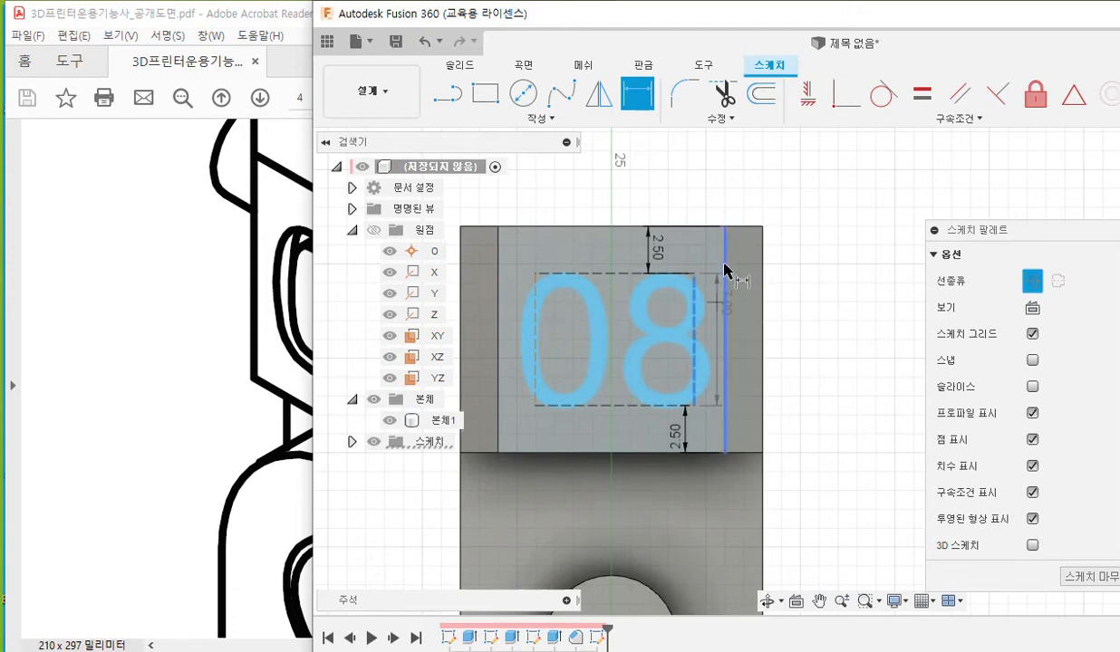
click(726, 269)
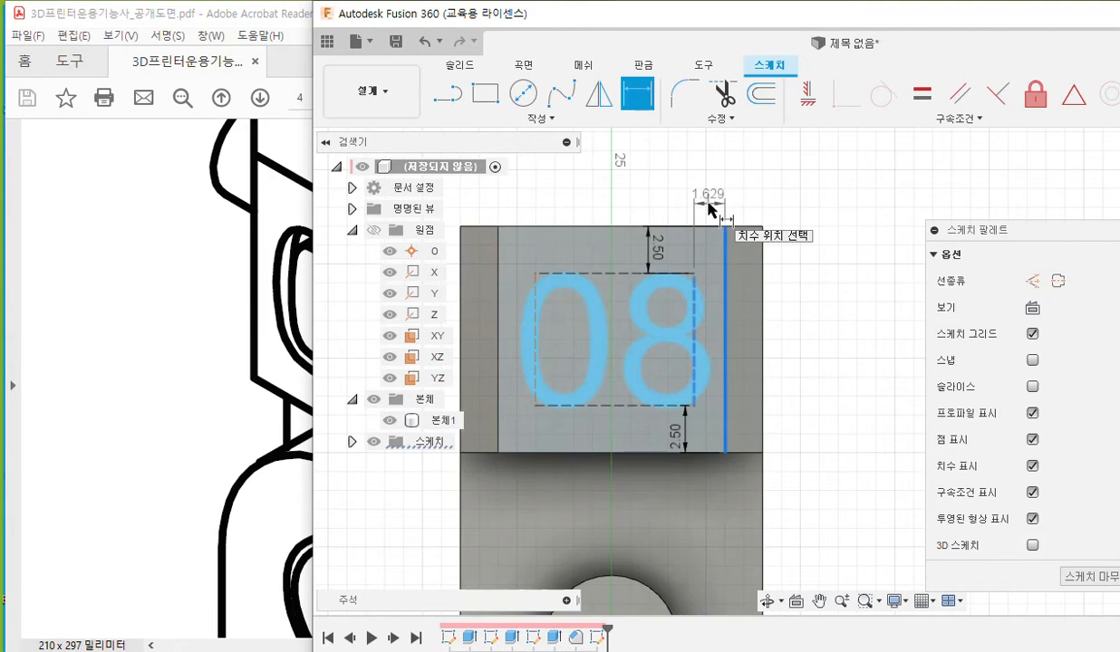
click(709, 209)
text(1)
key(Return)
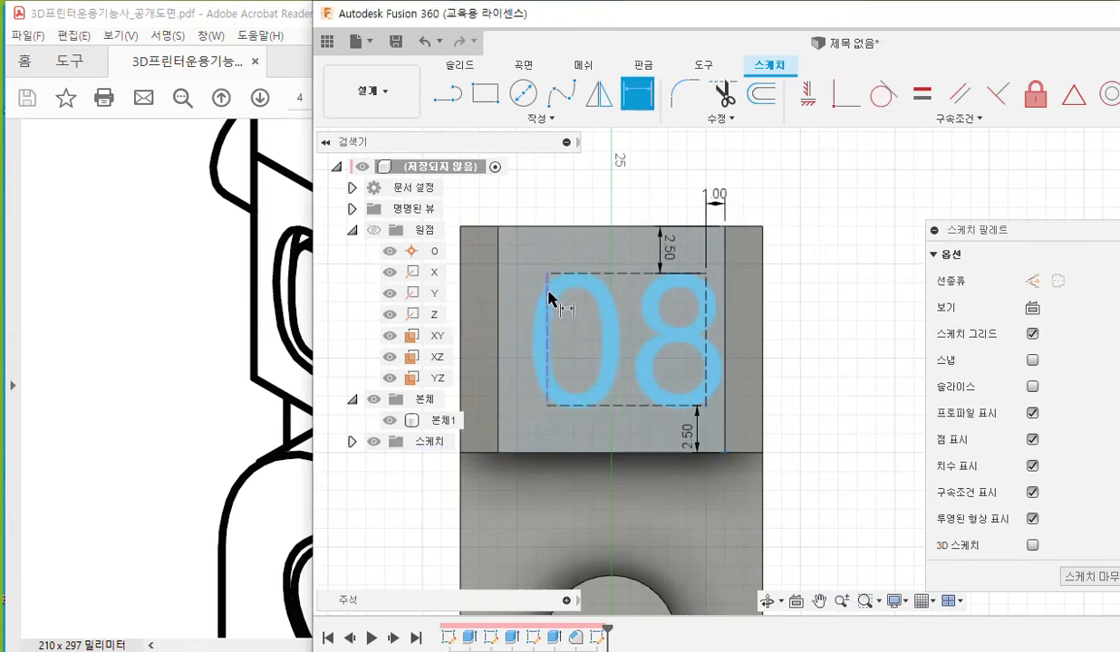
- Dimension the left side of the 08 text frame 1 mm from the face's left edge, and reposition the right 1 mm dimension slightly higher
click(549, 299)
click(500, 303)
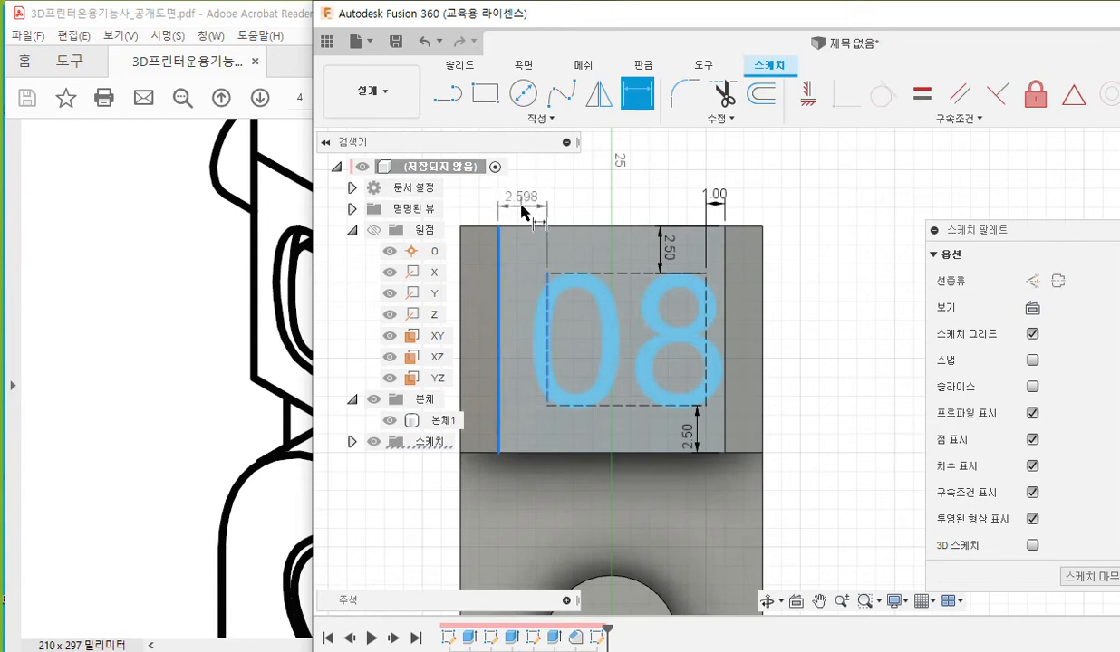
click(522, 212)
text(1)
key(Return)
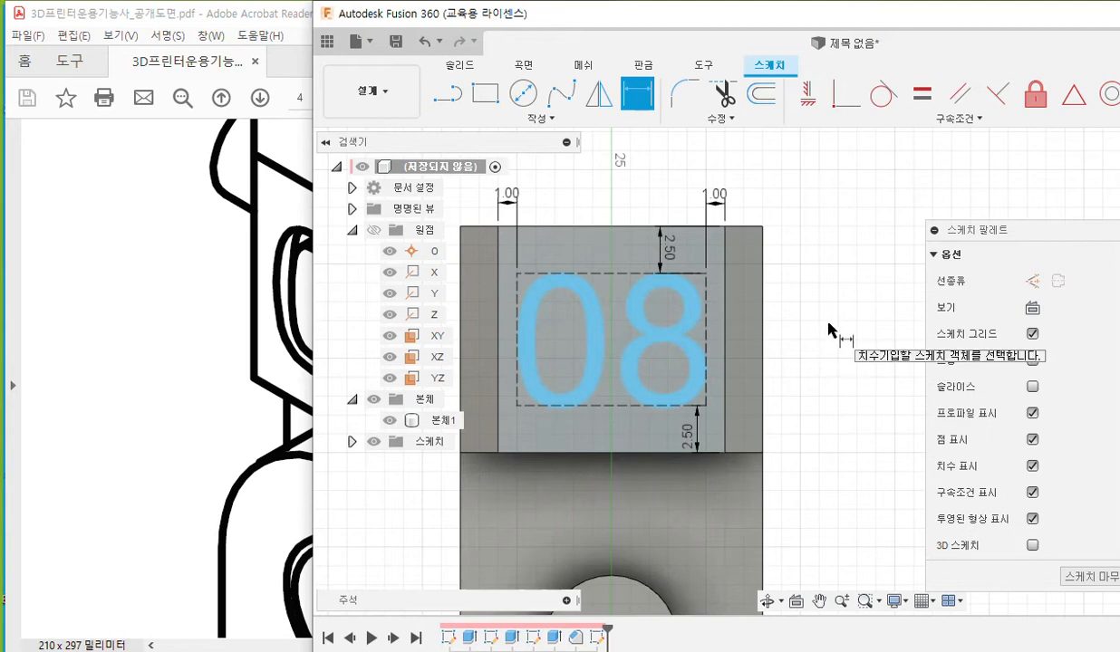
right_click(810, 218)
click(766, 217)
middle_drag(800, 302, 823, 307)
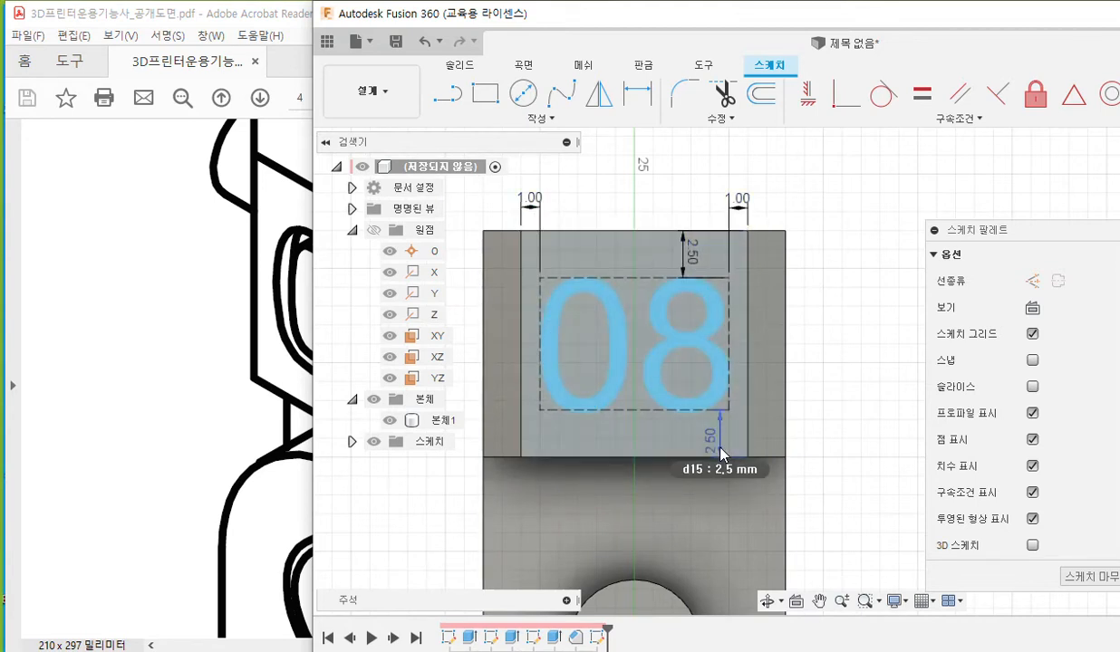
drag(748, 205, 758, 189)
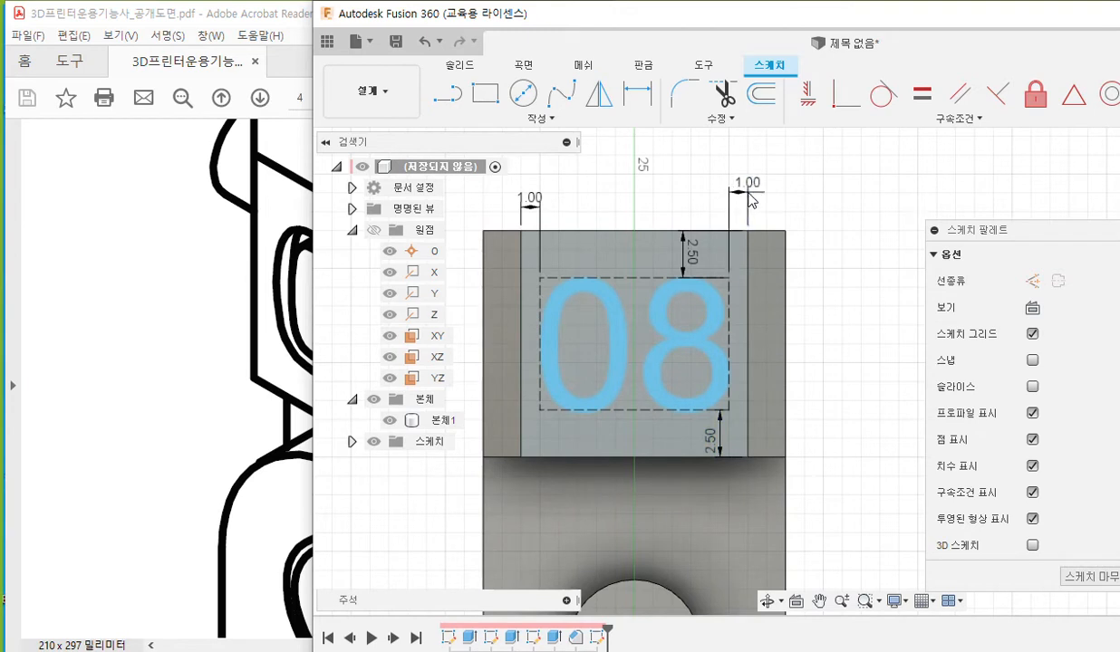
drag(753, 185, 742, 190)
- Delete the two 1 mm and two 2.5 mm dimensions that position the 08 text frame
right_click(743, 197)
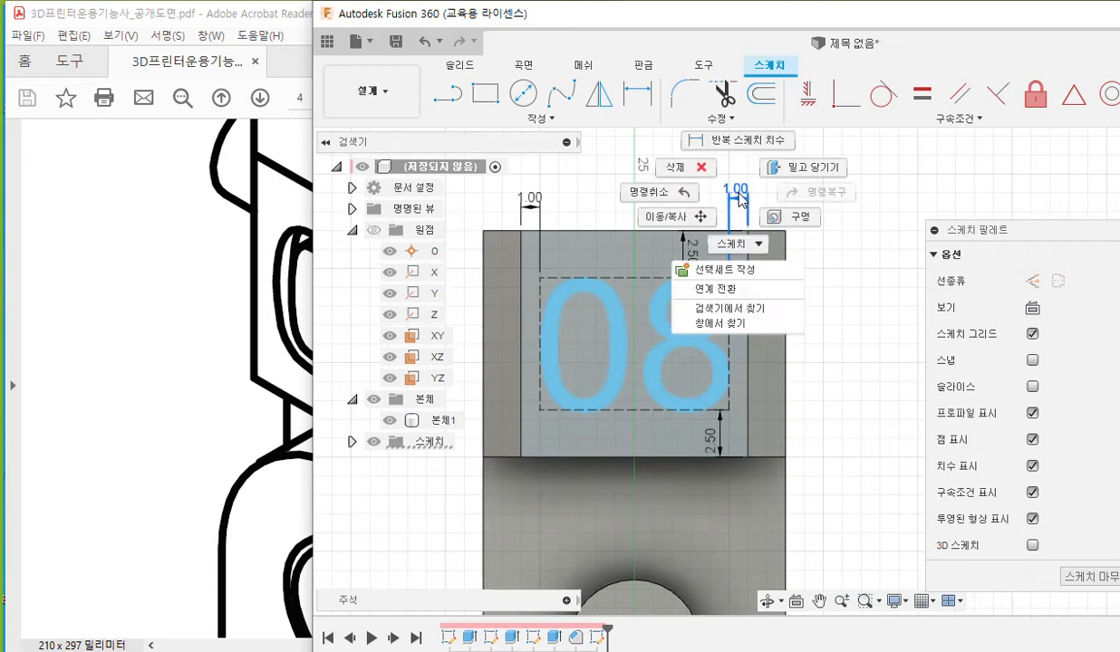
click(714, 164)
right_click(527, 199)
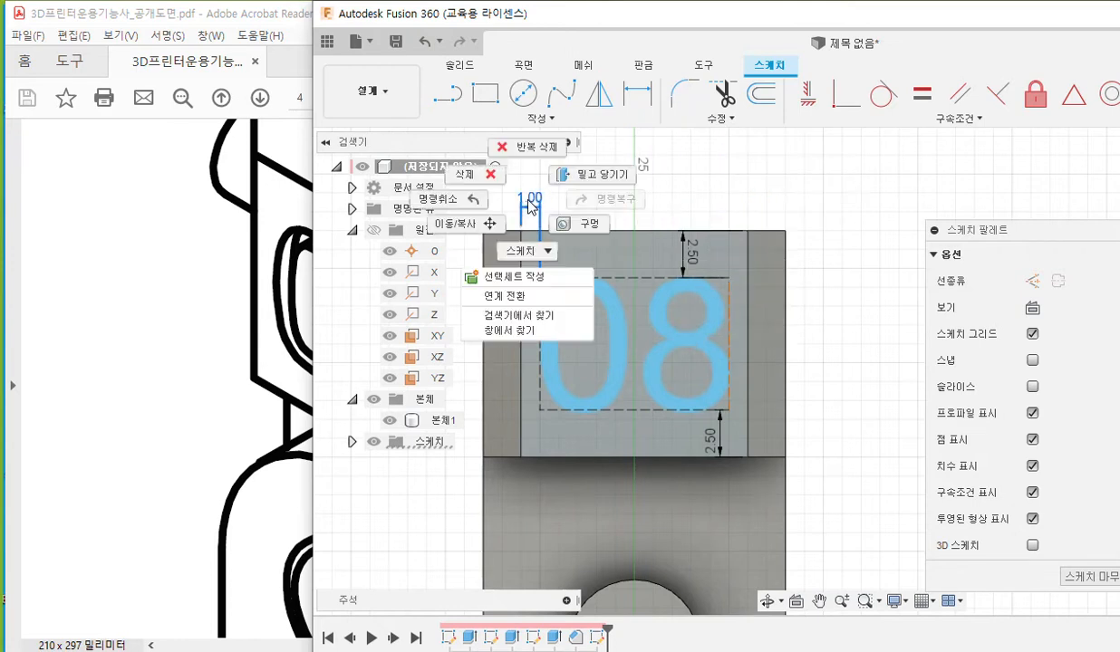
click(496, 167)
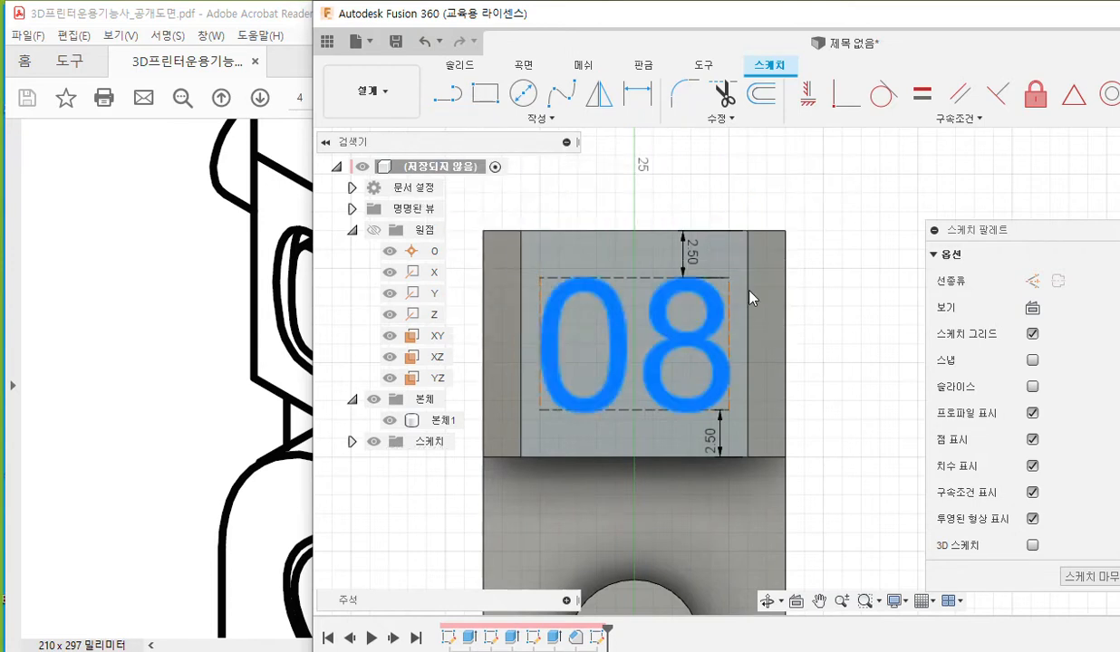
right_click(686, 246)
click(657, 234)
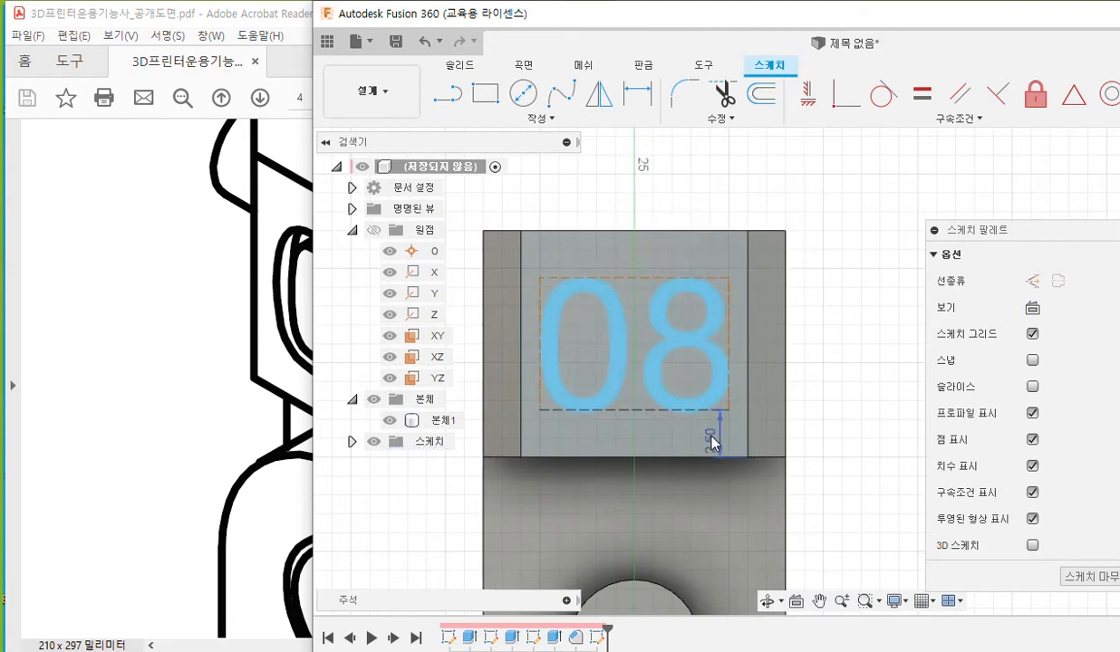
right_click(703, 430)
click(671, 412)
- Shrink the 08 text frame by its lower right corner and move it to the middle of the block face
drag(724, 410, 617, 313)
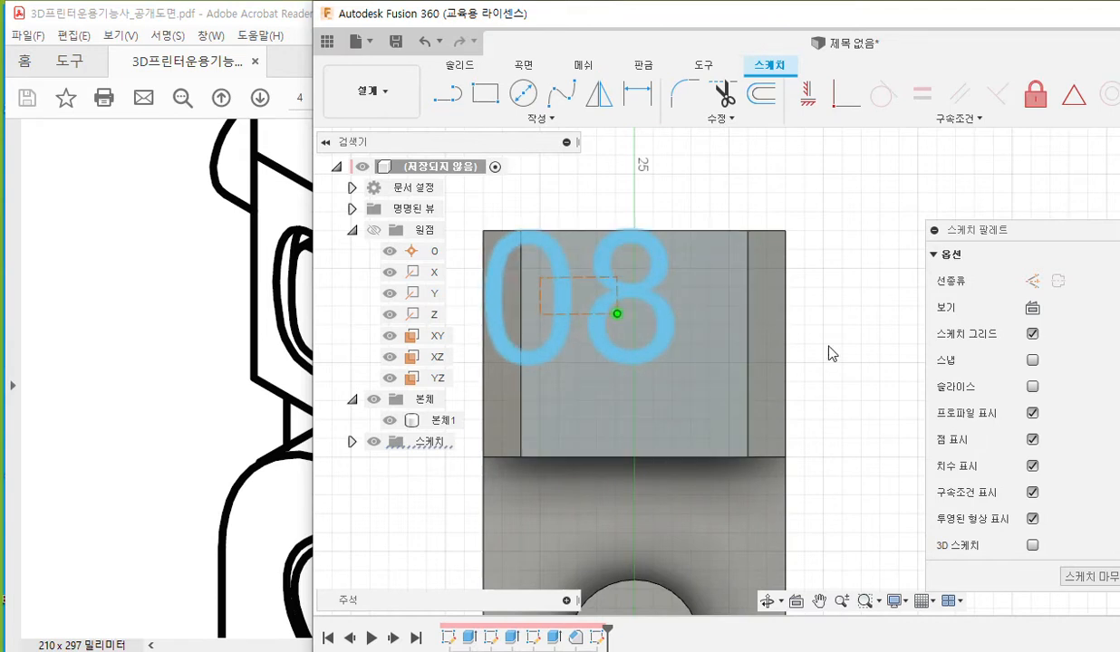
middle_drag(590, 370, 658, 375)
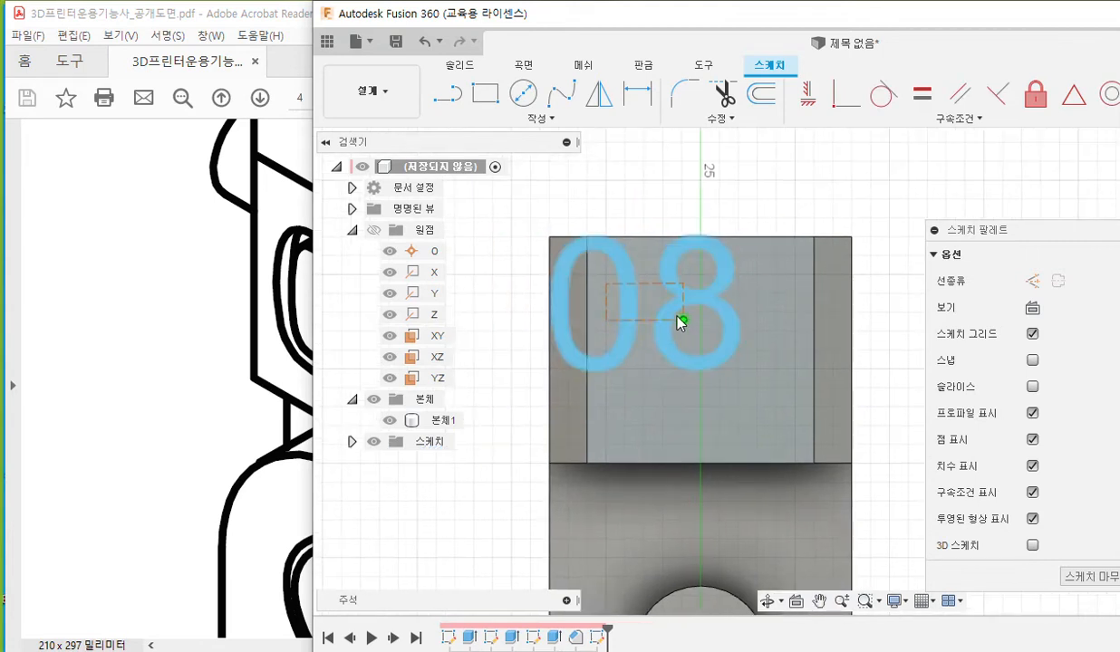
mouse_move(692, 355)
mouse_down()
mouse_move(718, 386)
mouse_move(701, 360)
mouse_up()
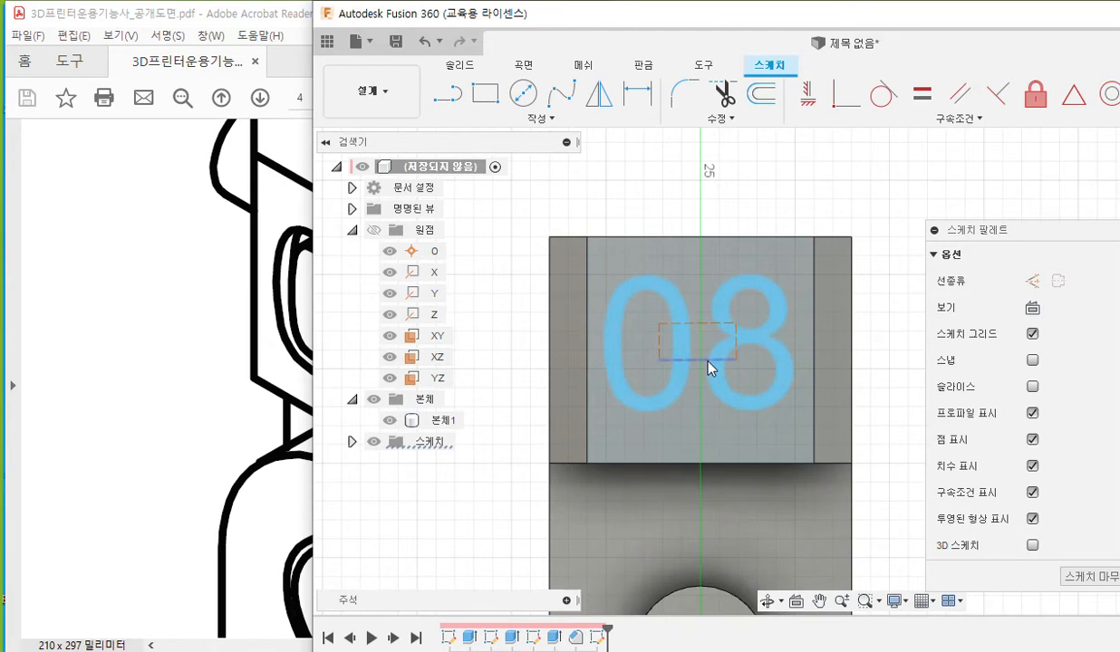
- Undo the text frame changes and dimension deletions to restore the fully dimensioned 08 text frame
key(ctrl+z)
key(ctrl+y)
key(ctrl+y)
key(ctrl+y)
key(ctrl+y)
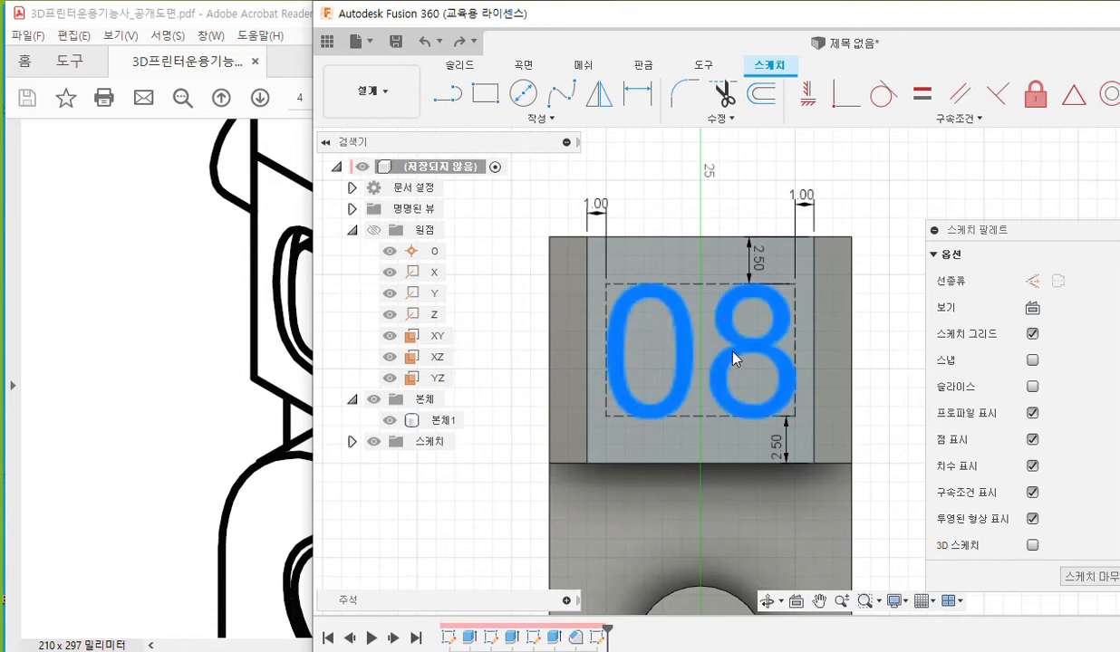
- Start an Extrude of the 08 text profile and open its operation choices
click(685, 364)
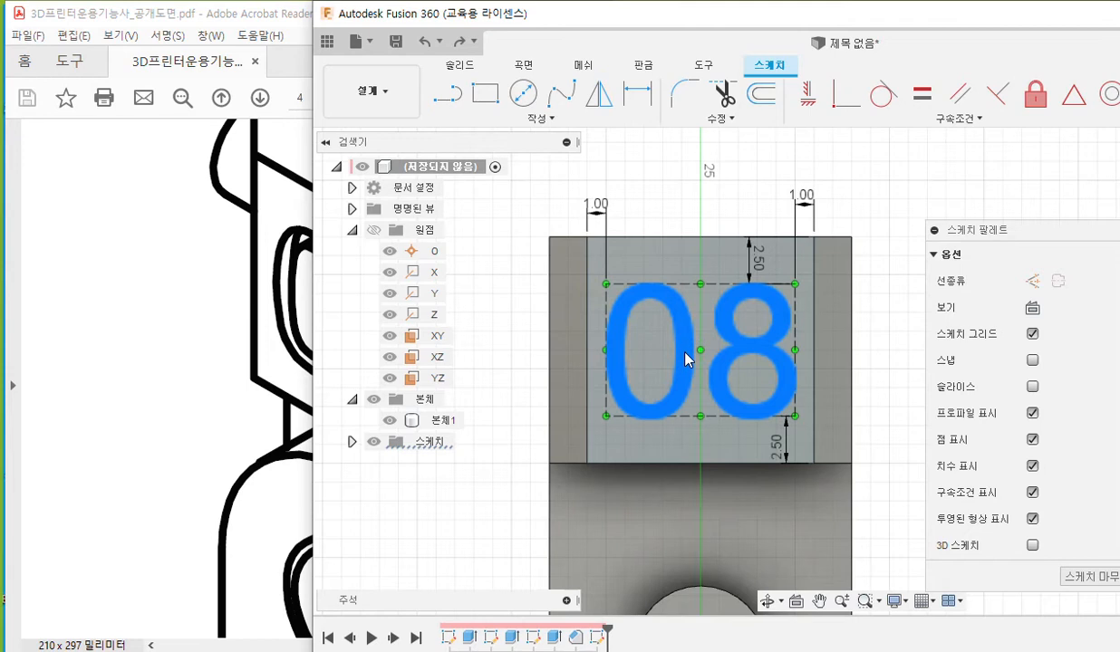
click(457, 67)
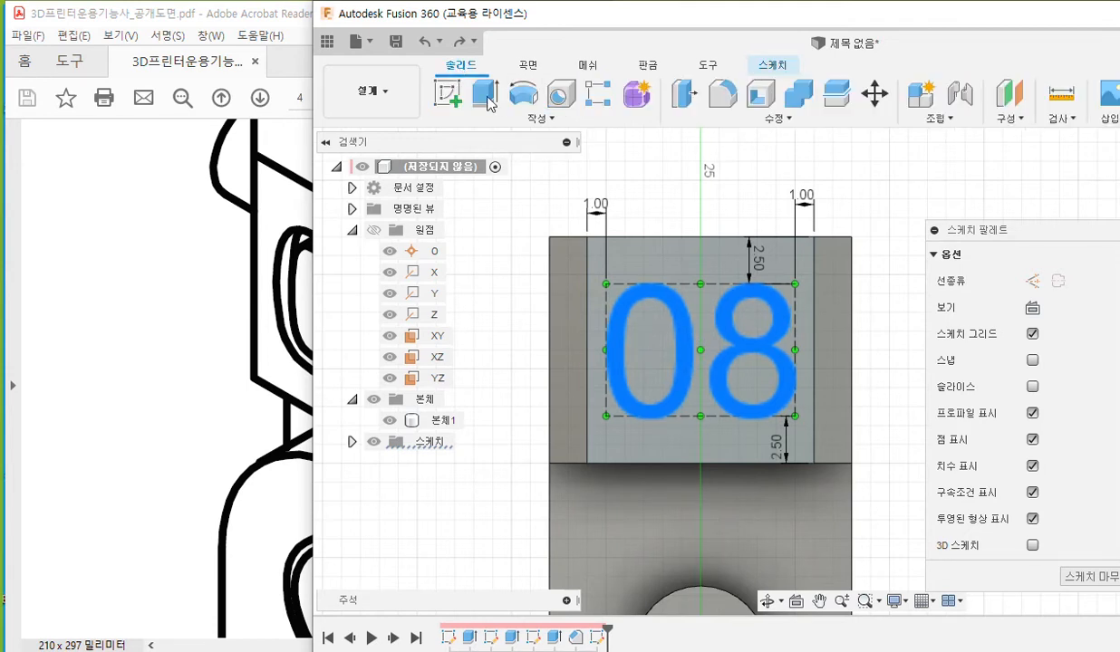
click(485, 93)
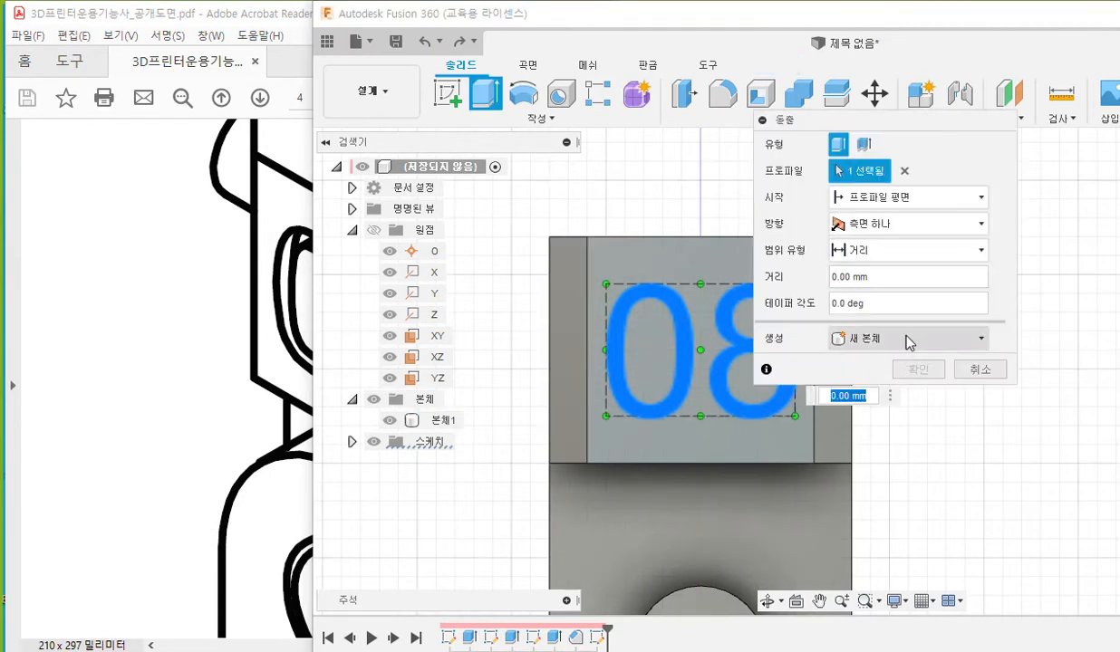
click(843, 340)
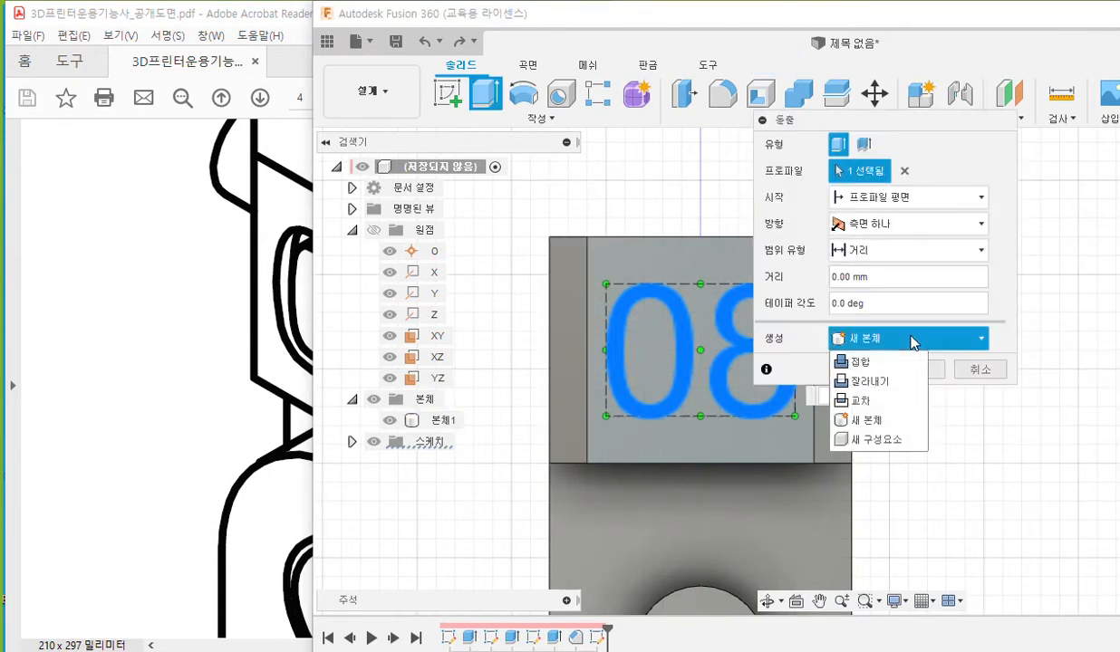
- Extrude the 08 text as a cut with a distance of -1 mm into the block's front face
click(885, 383)
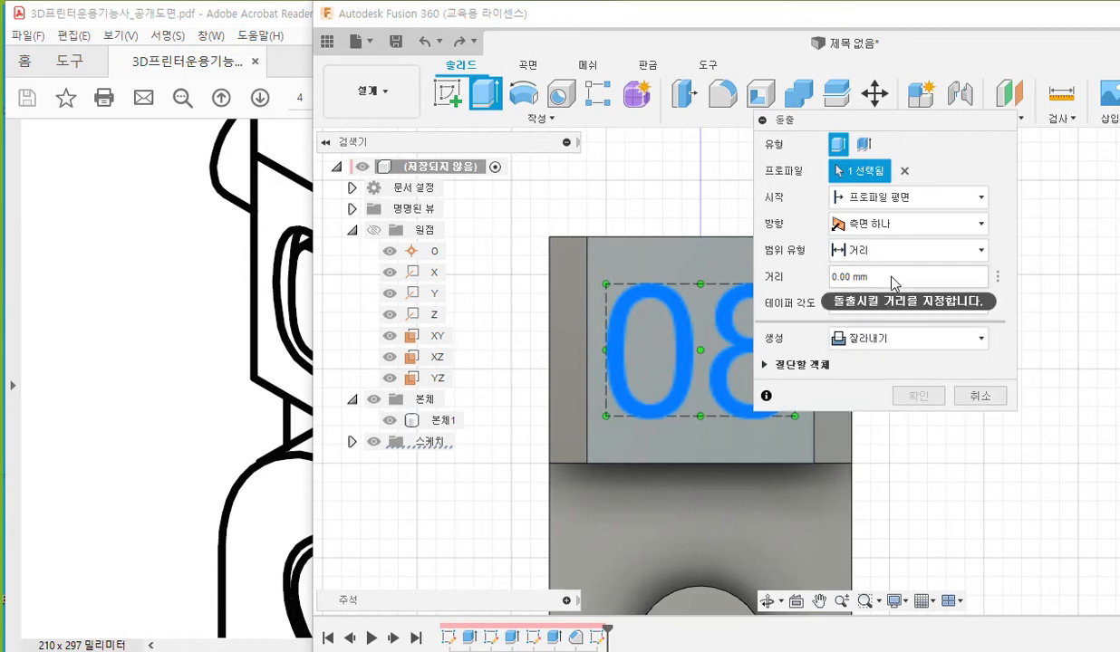
click(861, 276)
text(-1)
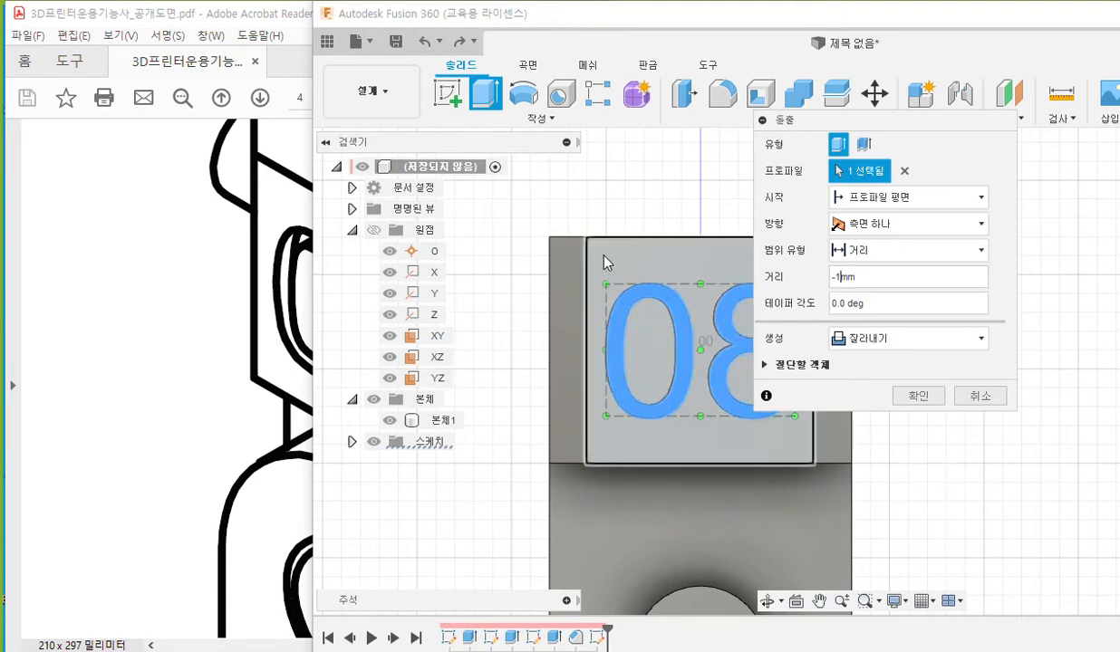
shift+middle_drag(557, 213, 645, 296)
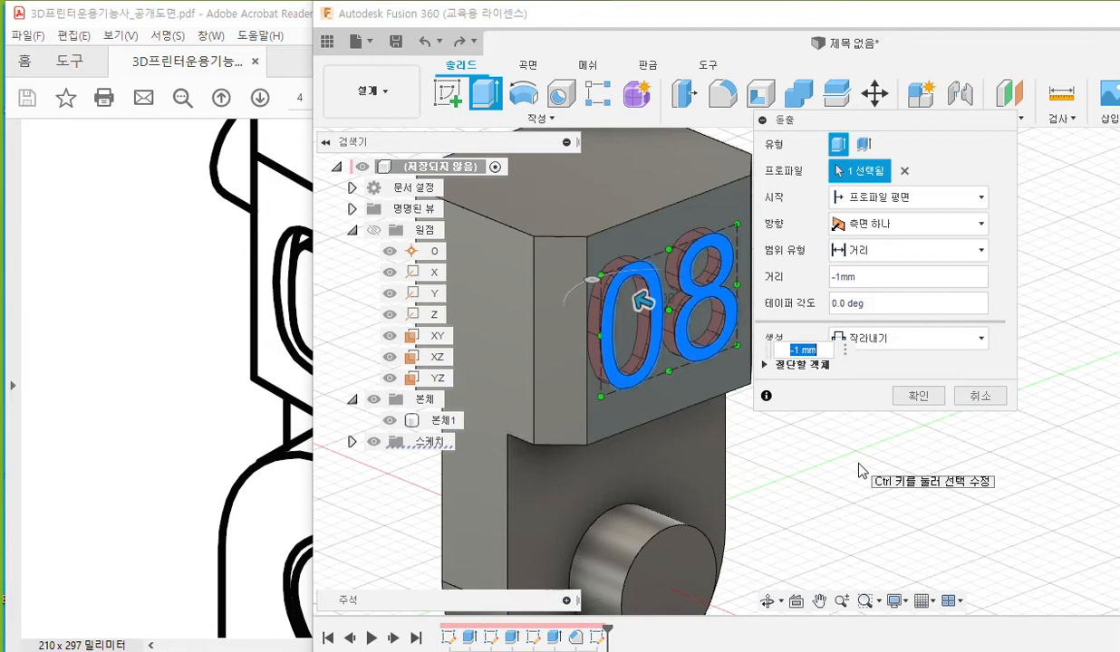
click(913, 399)
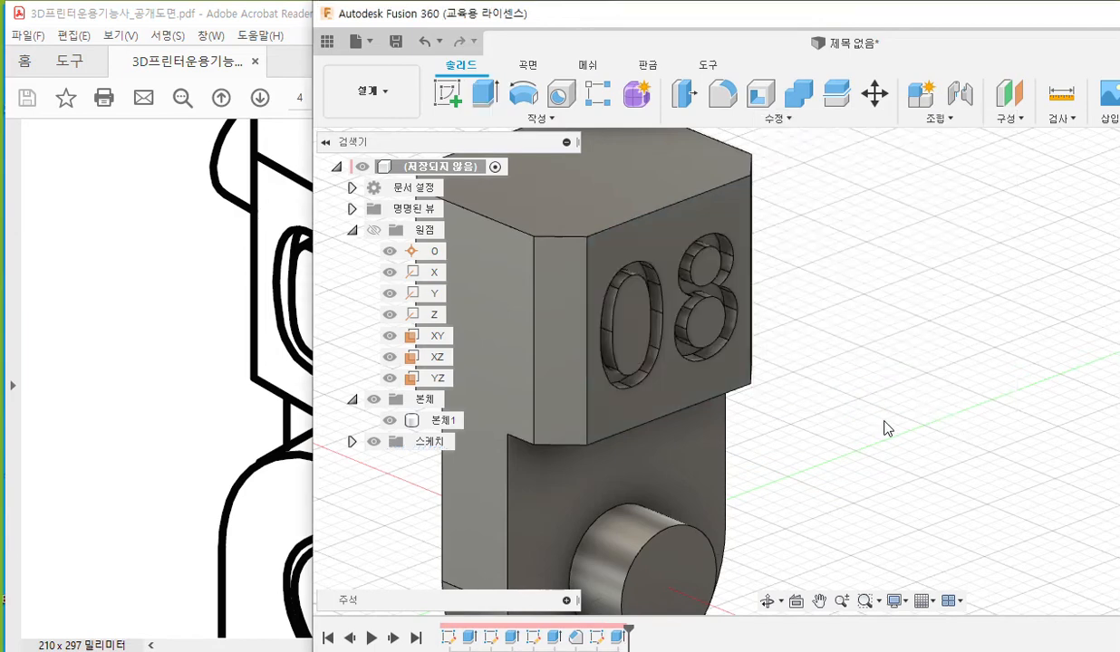
- Measure the stroke width at the top of the engraved 0, between its inner and outer edges
scroll(832, 460, down, 2)
middle_drag(828, 454, 890, 428)
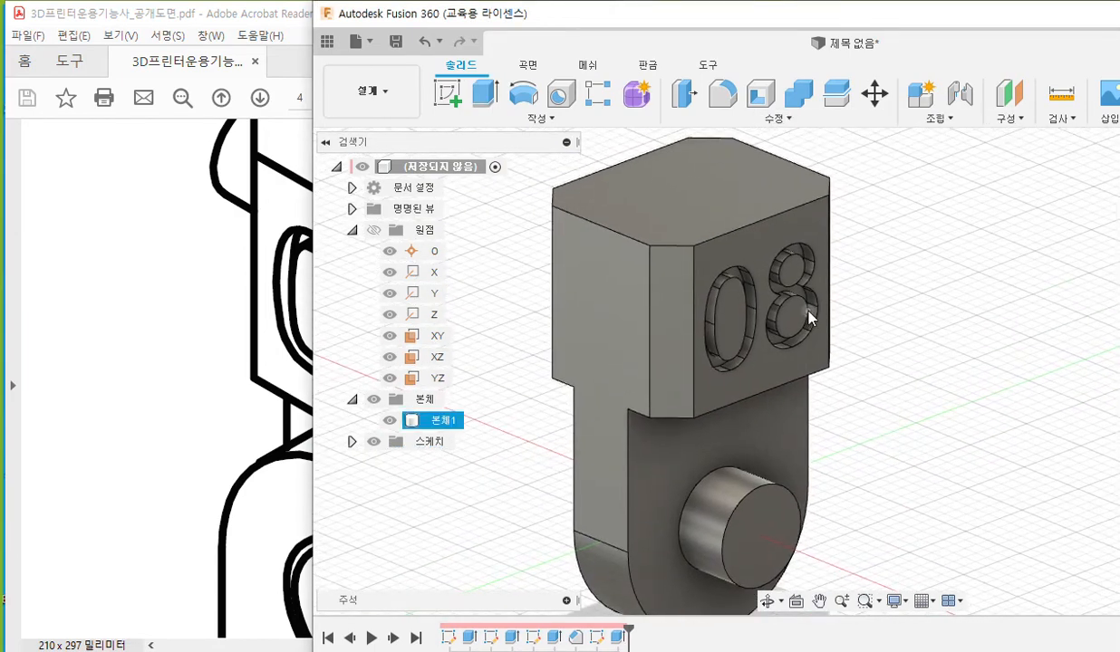
scroll(799, 316, up, 5)
middle_drag(797, 326, 804, 375)
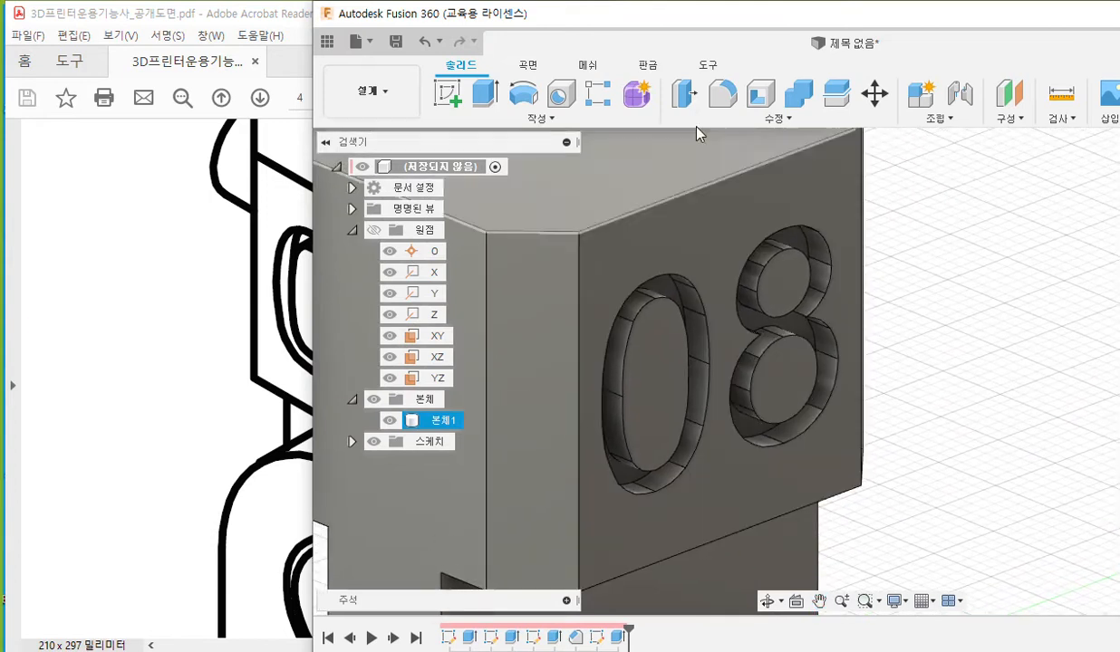
click(705, 65)
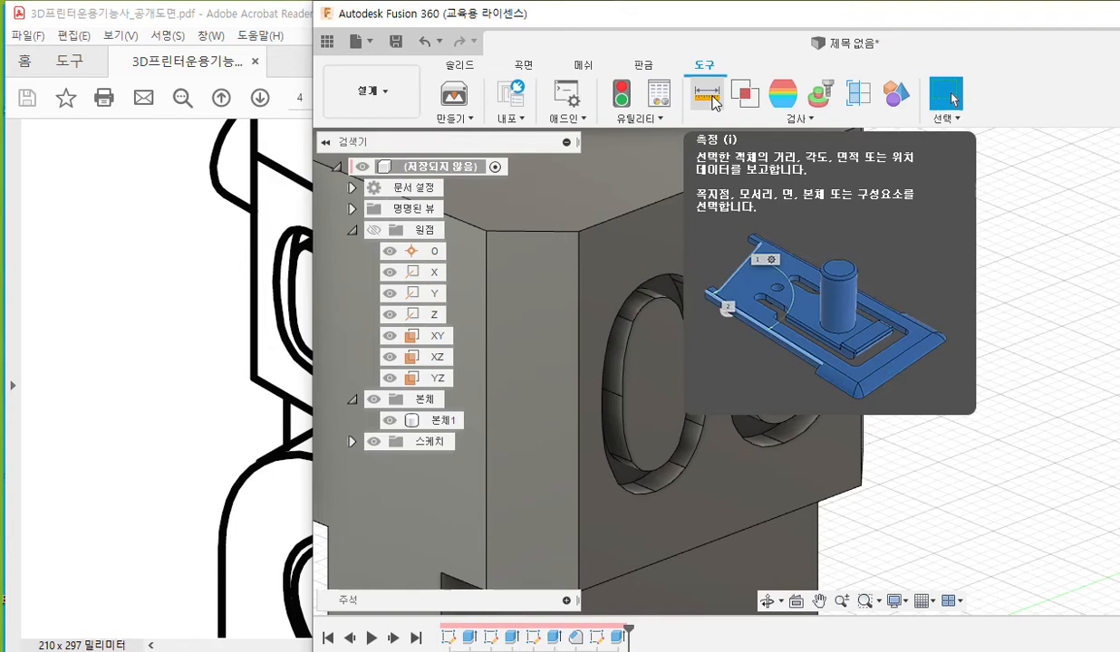
click(711, 98)
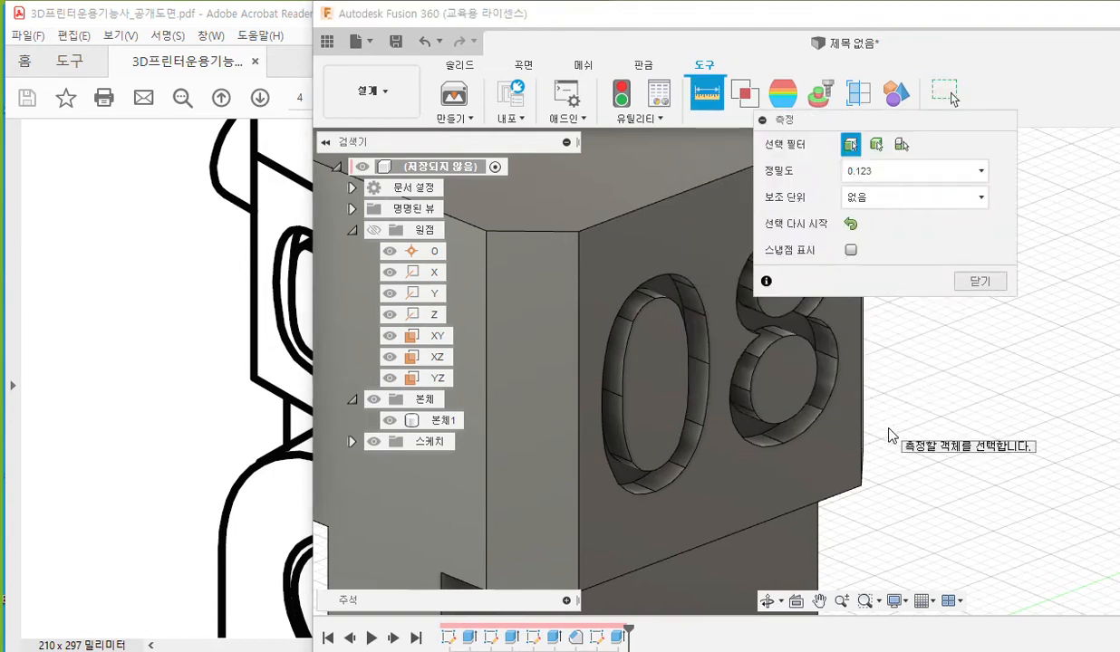
click(657, 297)
shift+middle_drag(668, 366, 602, 283)
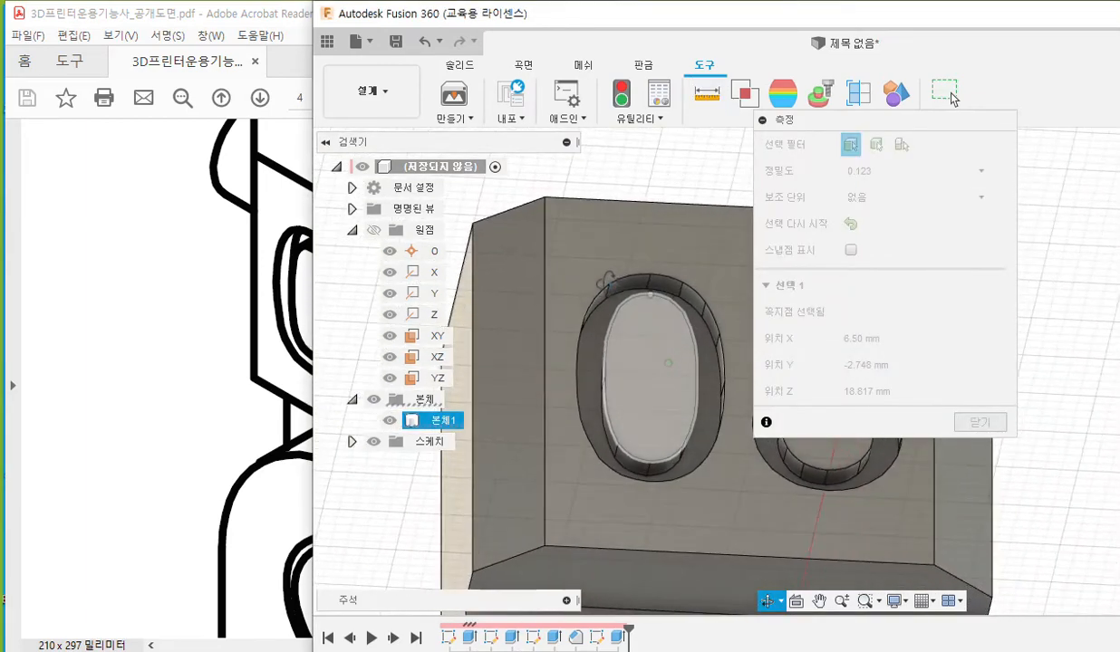
click(652, 282)
middle_drag(684, 346, 640, 444)
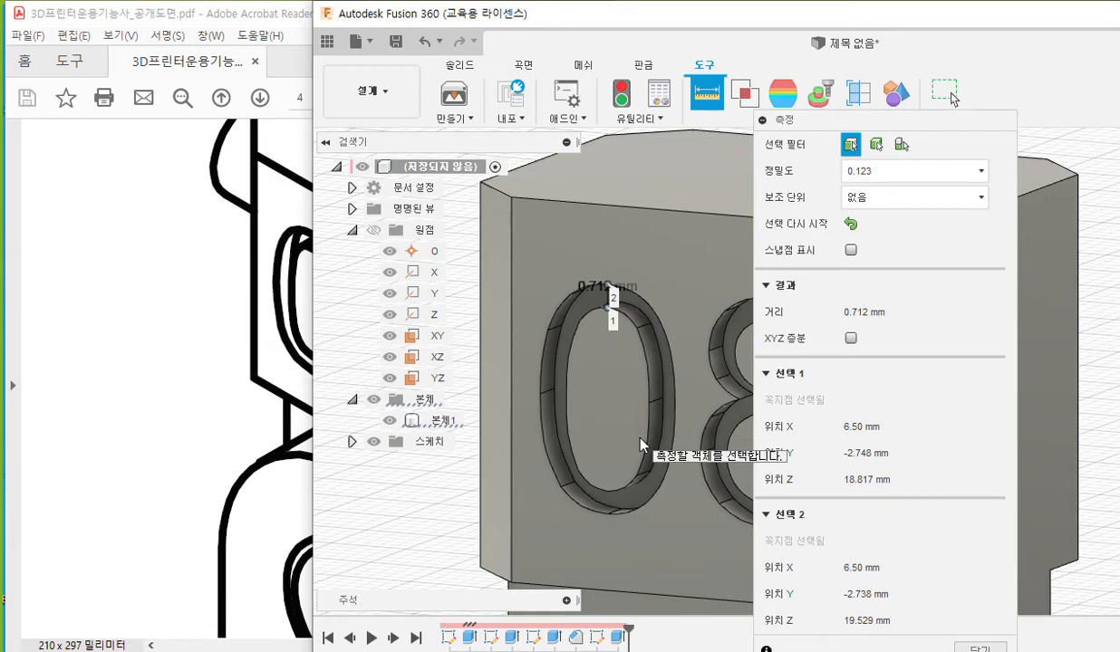
key(Escape)
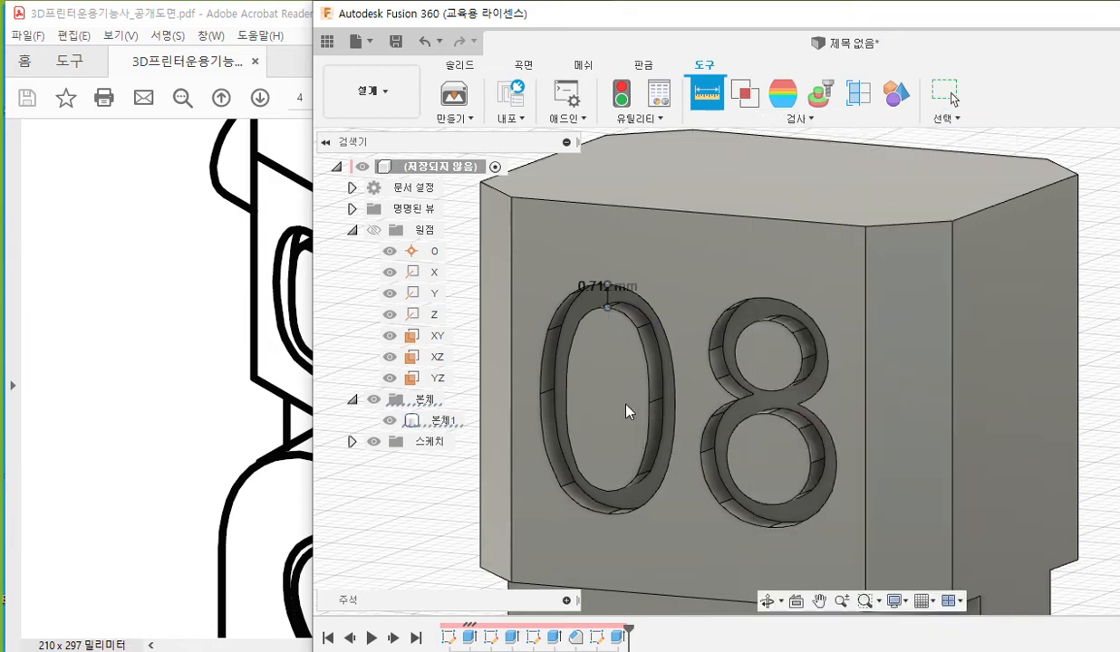
- Switch to the PDF drawing in Acrobat Reader to show part 1's views, and return to the Fusion 360 model
scroll(649, 361, down, 6)
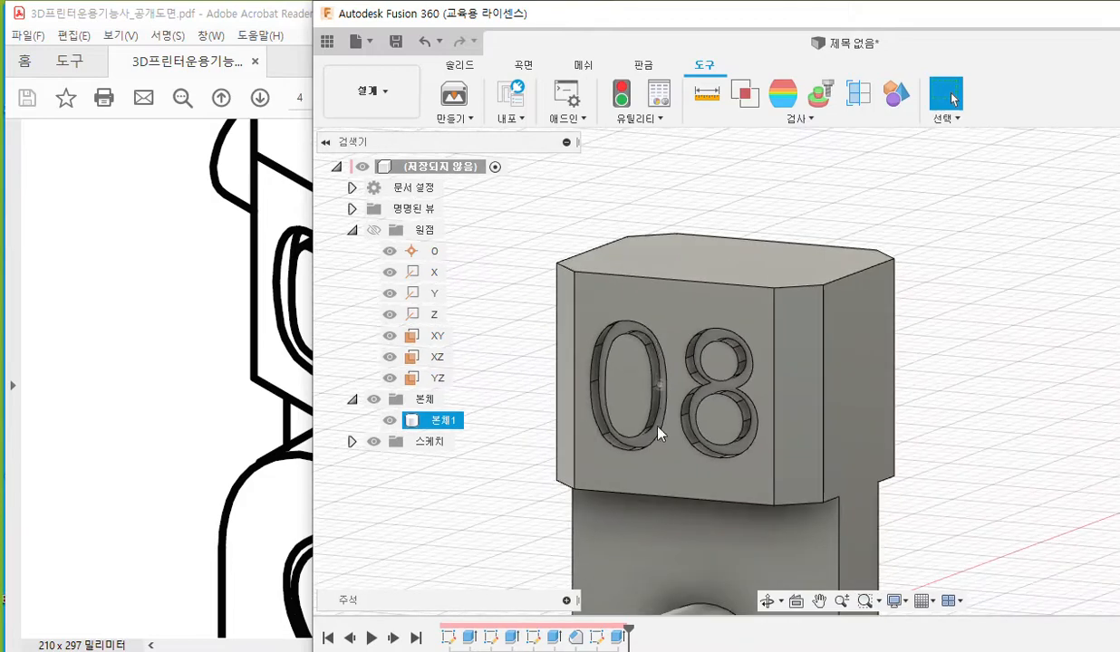
middle_drag(681, 411, 655, 397)
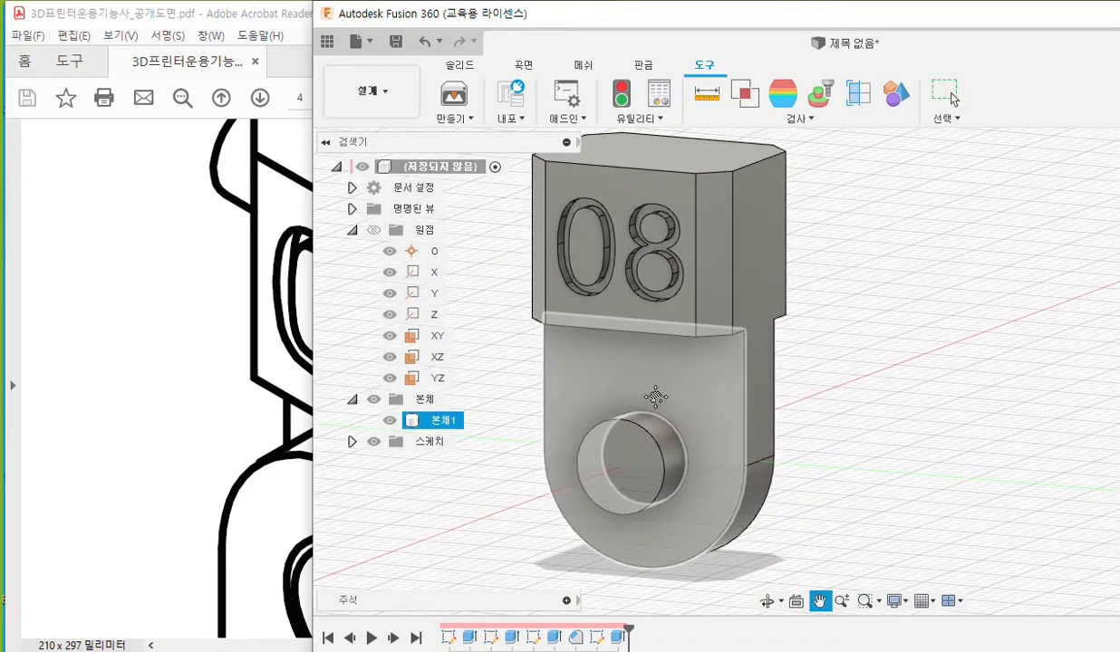
middle_drag(788, 367, 866, 375)
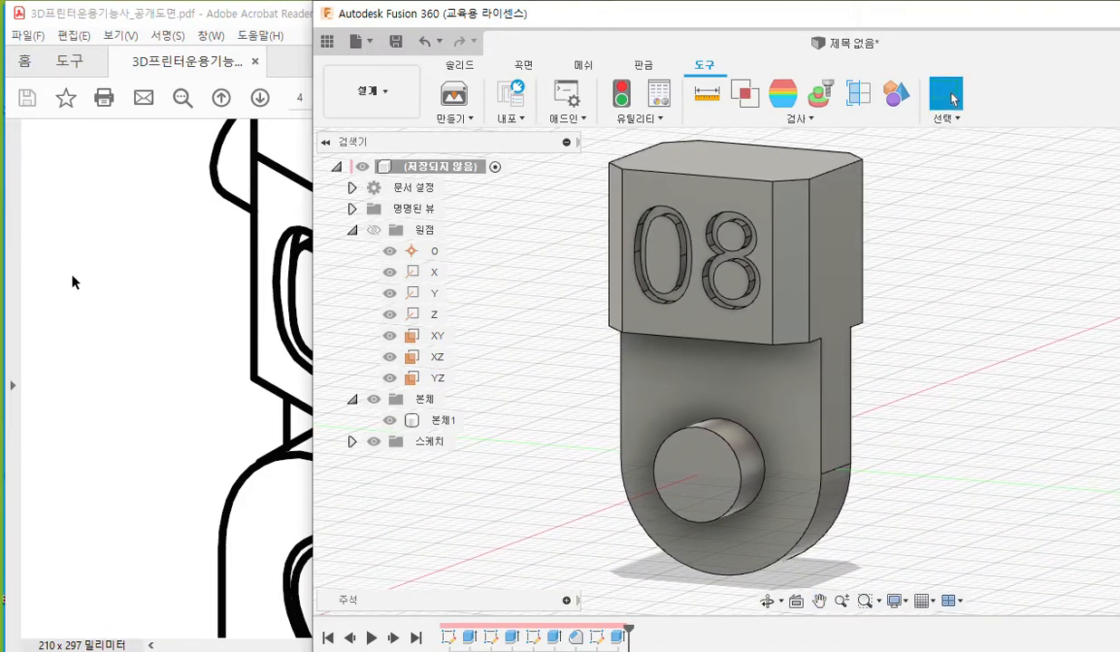
click(123, 269)
ctrl+scroll(184, 311, down, 5)
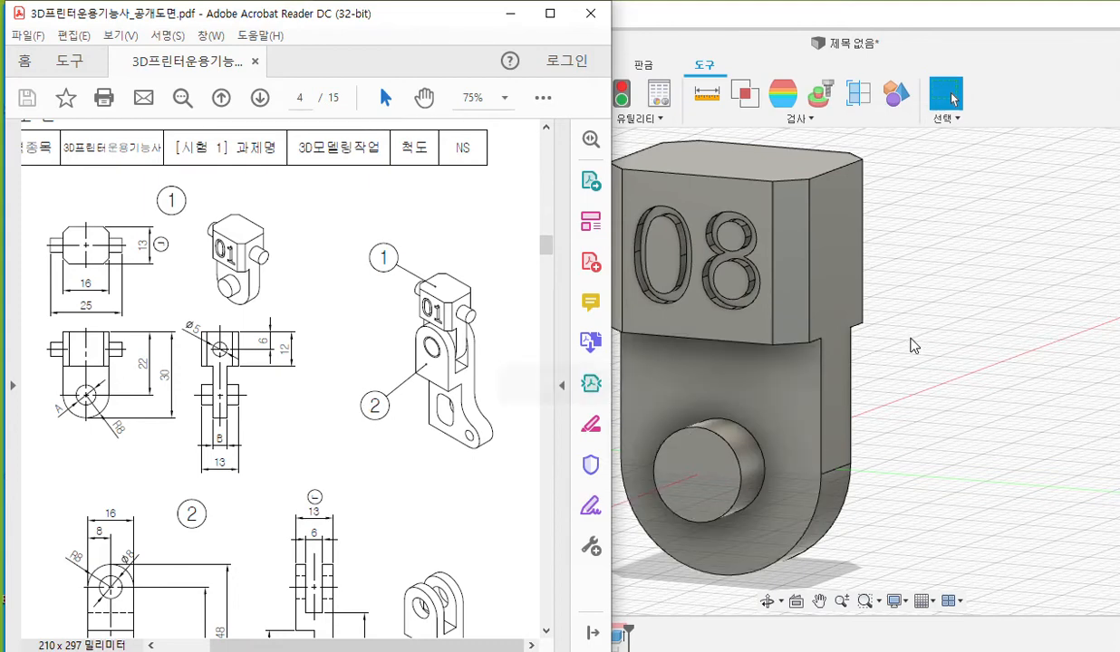
click(883, 331)
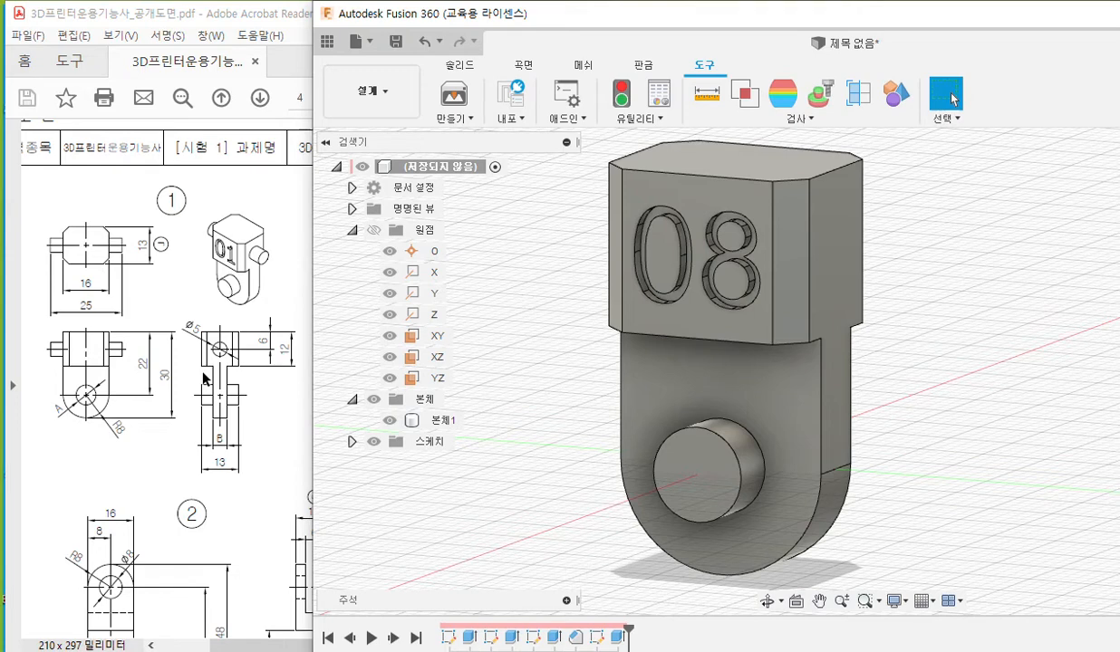
key(F12)
mouse_move(220, 351)
mouse_down()
mouse_move(212, 344)
mouse_move(221, 356)
mouse_up()
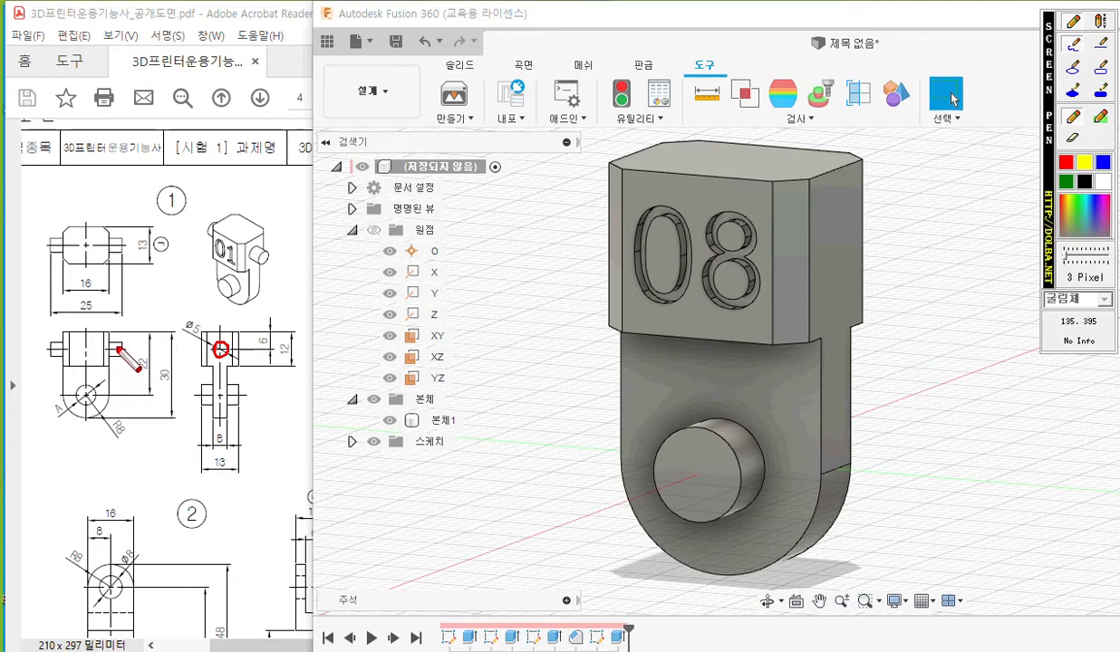
drag(121, 339, 121, 357)
drag(49, 340, 49, 358)
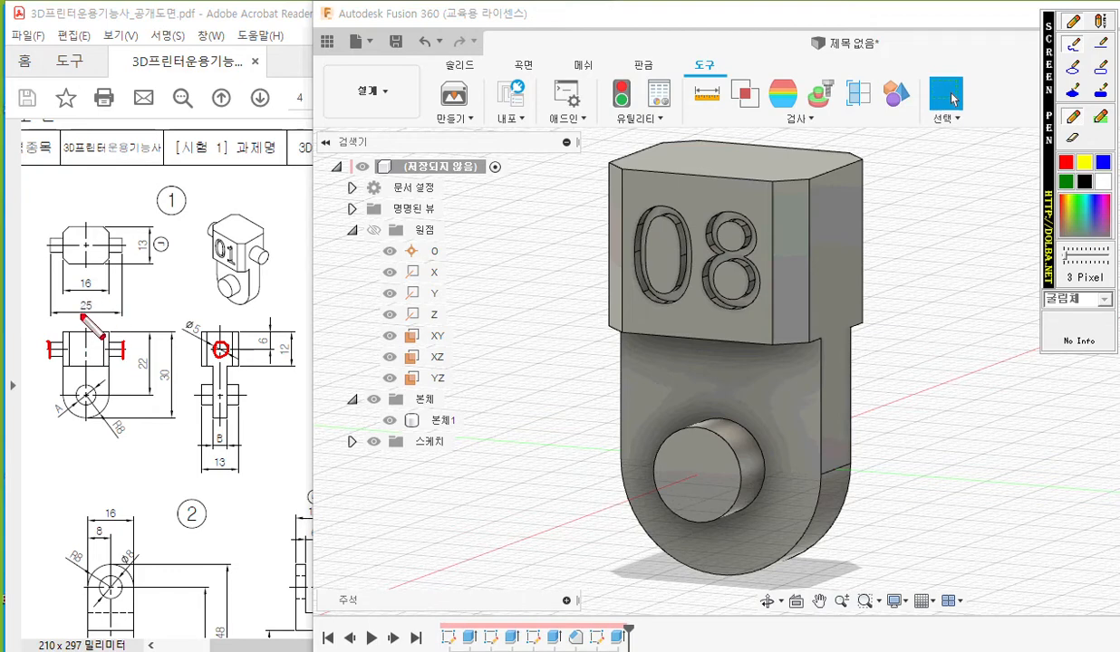
drag(82, 305, 102, 309)
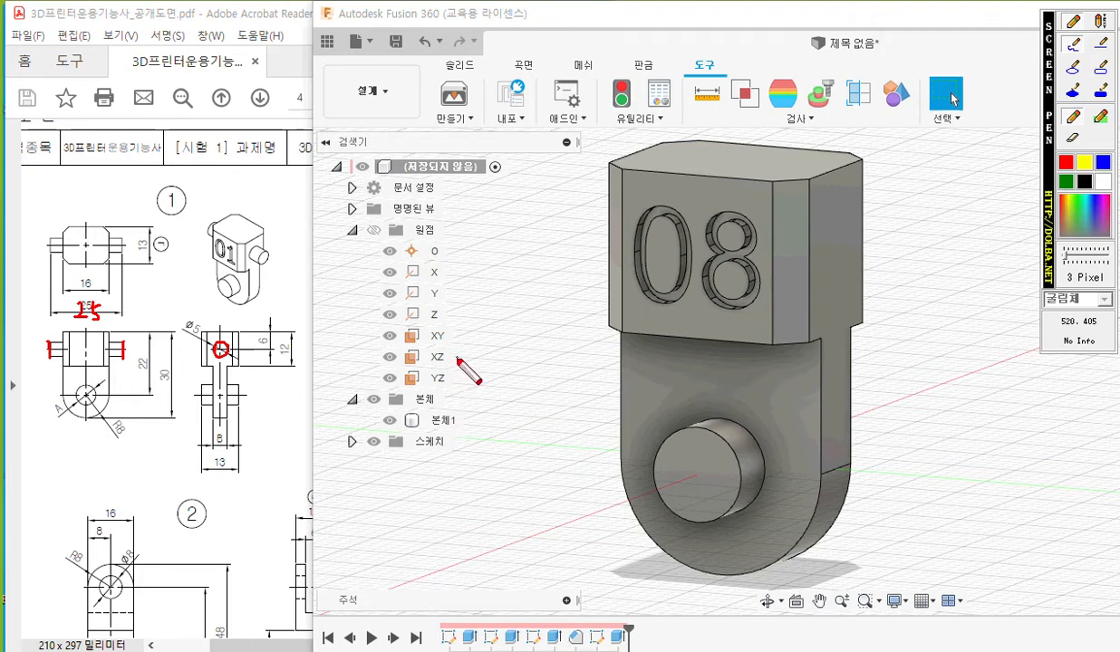
drag(470, 363, 381, 368)
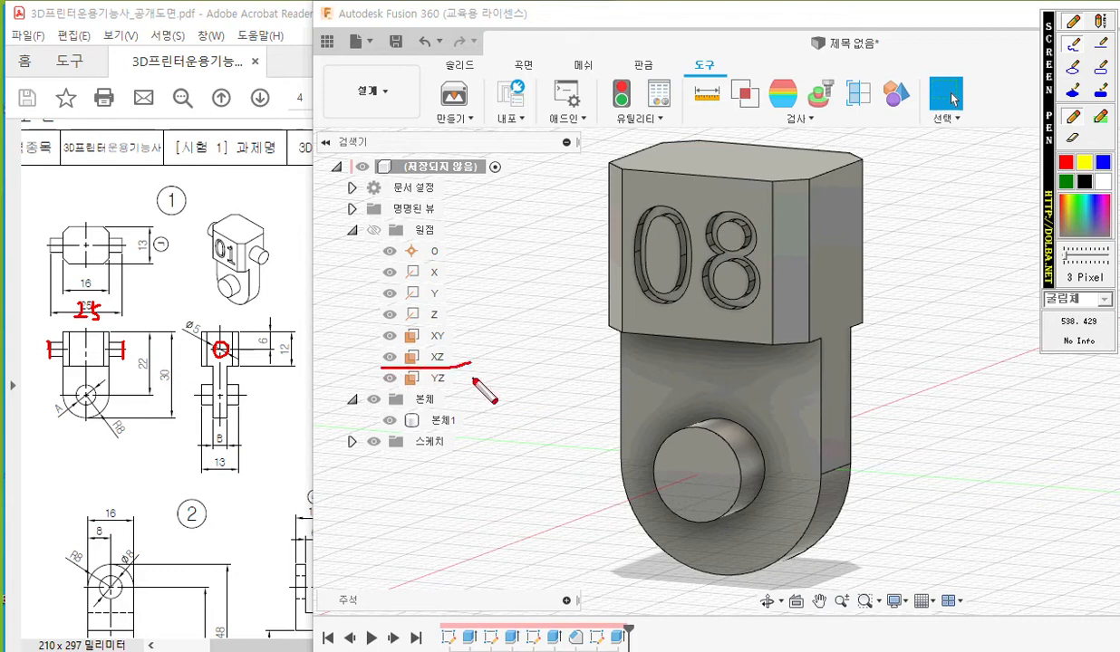
key(Escape)
click(431, 358)
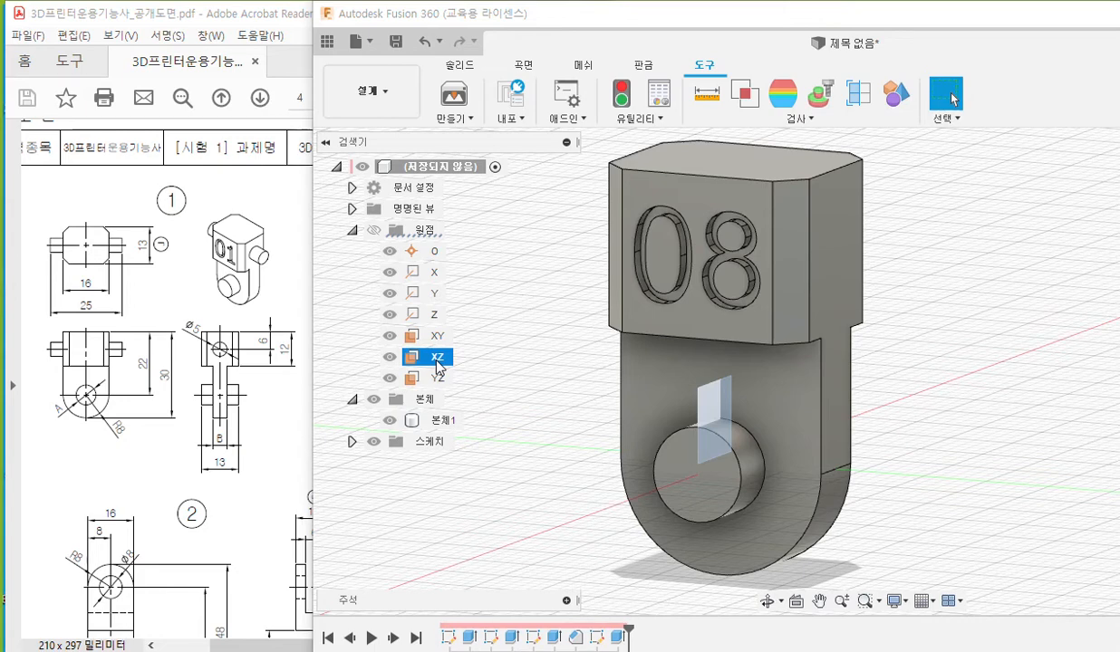
key(F12)
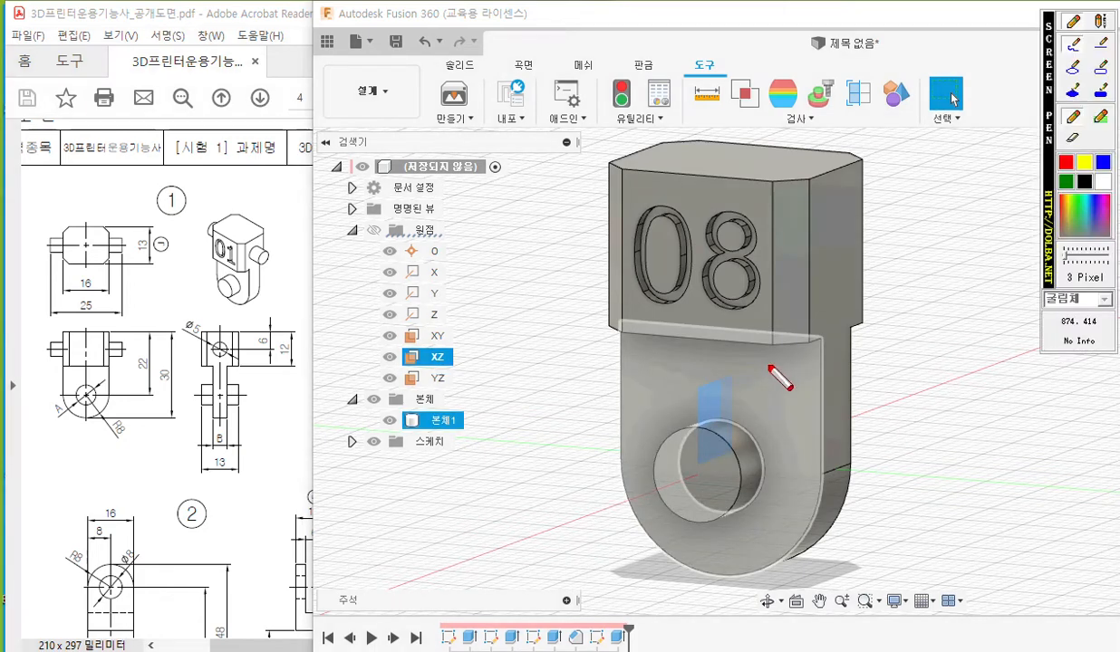
mouse_move(718, 213)
mouse_down()
mouse_move(743, 245)
mouse_move(735, 198)
mouse_up()
mouse_move(571, 227)
mouse_down()
mouse_move(894, 229)
mouse_move(897, 263)
mouse_up()
mouse_move(600, 195)
mouse_down()
mouse_move(579, 203)
mouse_move(576, 266)
mouse_up()
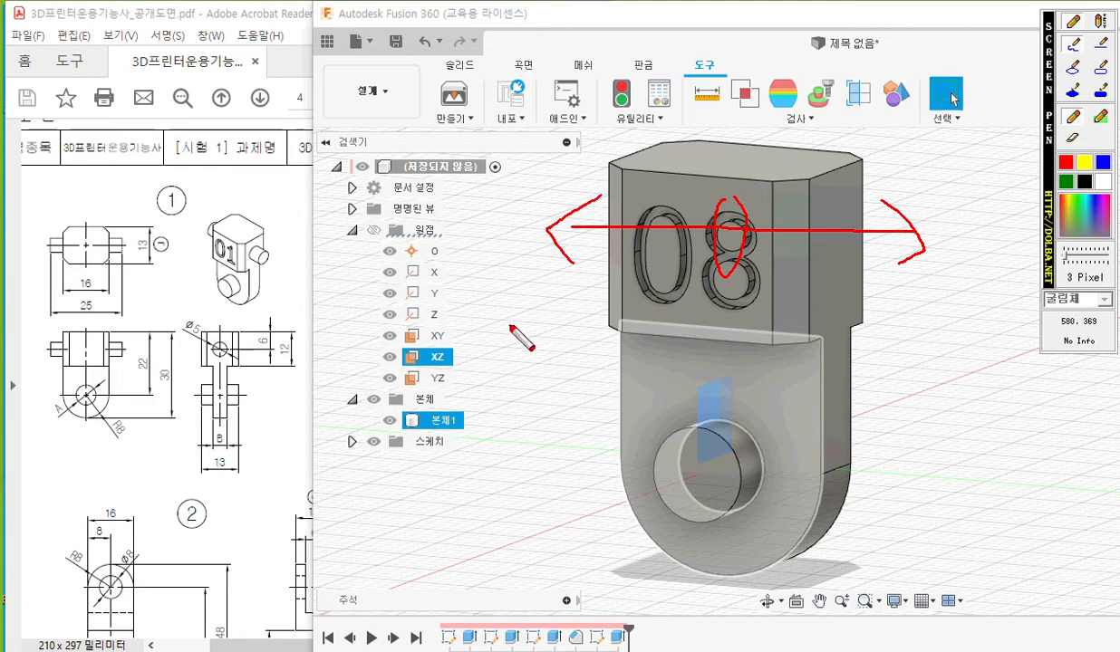
drag(378, 371, 490, 370)
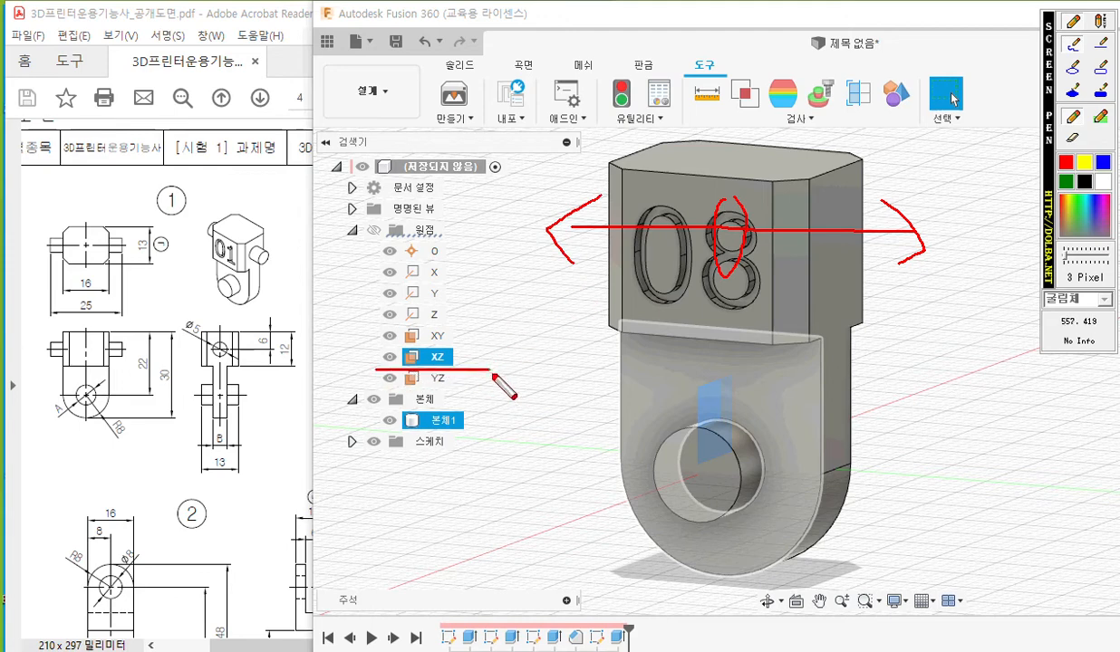
key(Escape)
- Create a sketch on the XZ origin plane and turn on the slice display
right_click(438, 364)
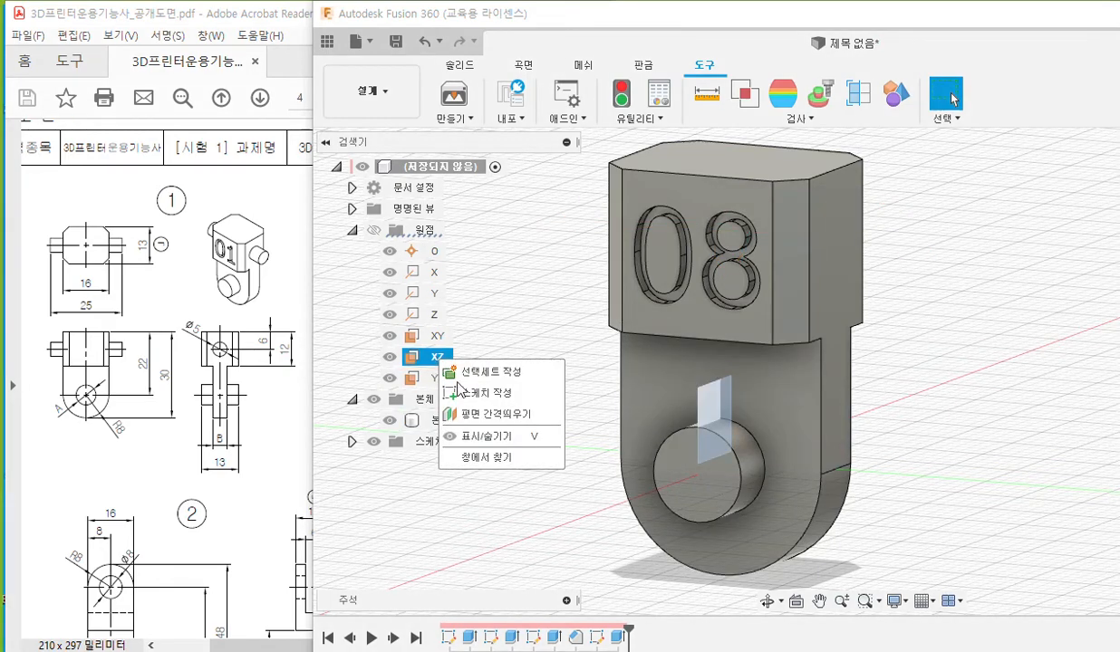
click(469, 383)
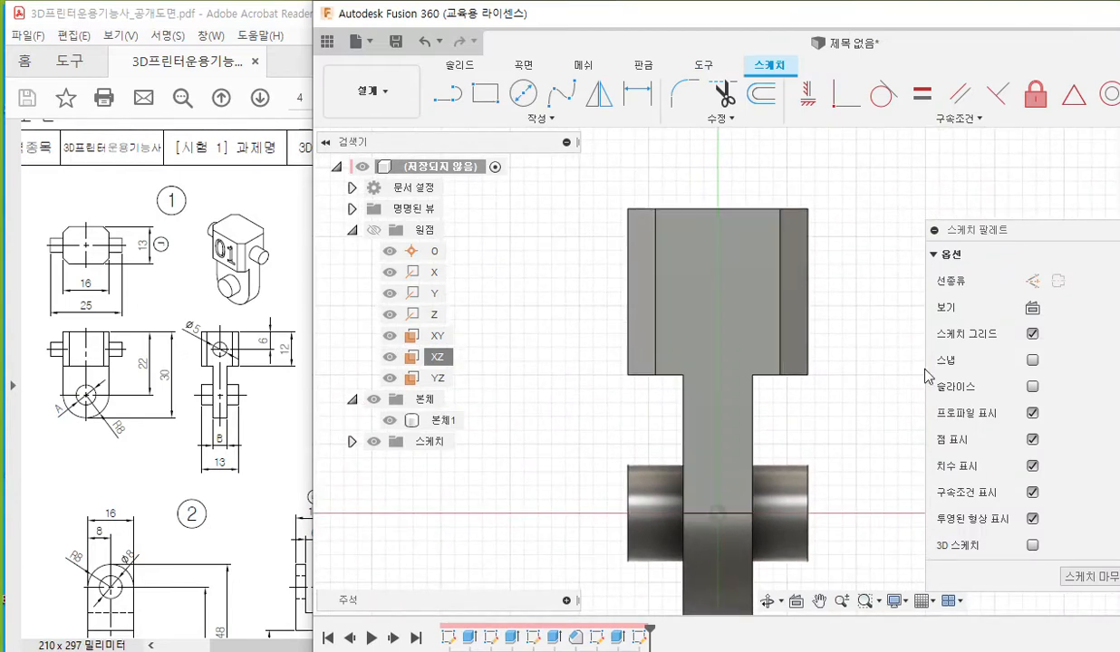
click(1033, 390)
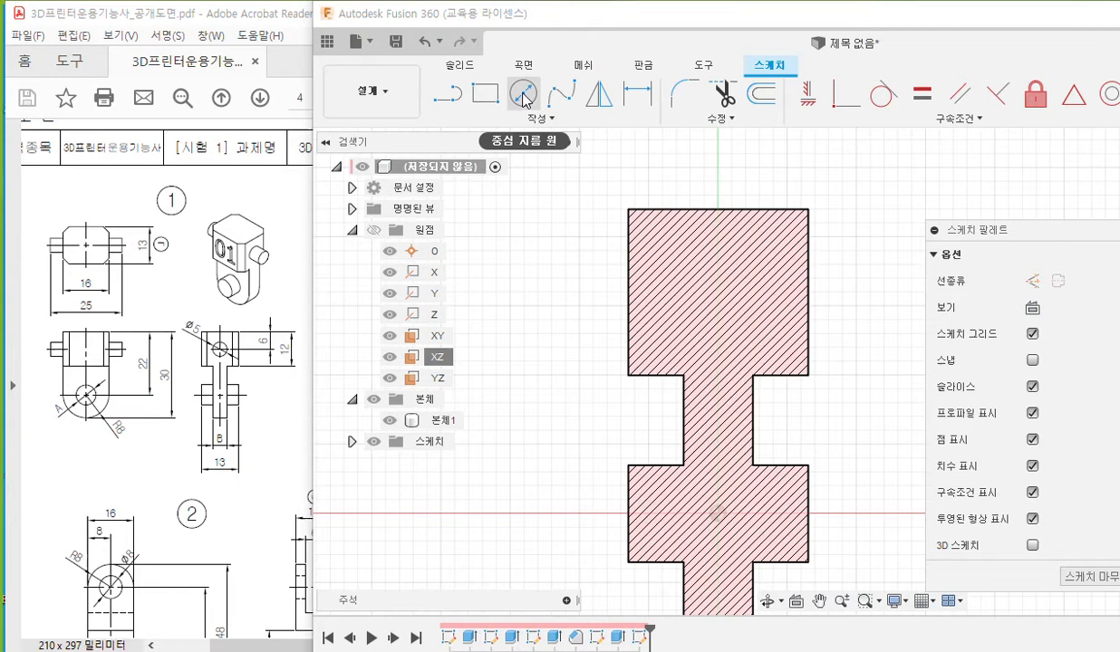
key(F12)
mouse_move(551, 89)
mouse_down()
mouse_move(492, 105)
mouse_move(553, 88)
mouse_move(544, 124)
mouse_up()
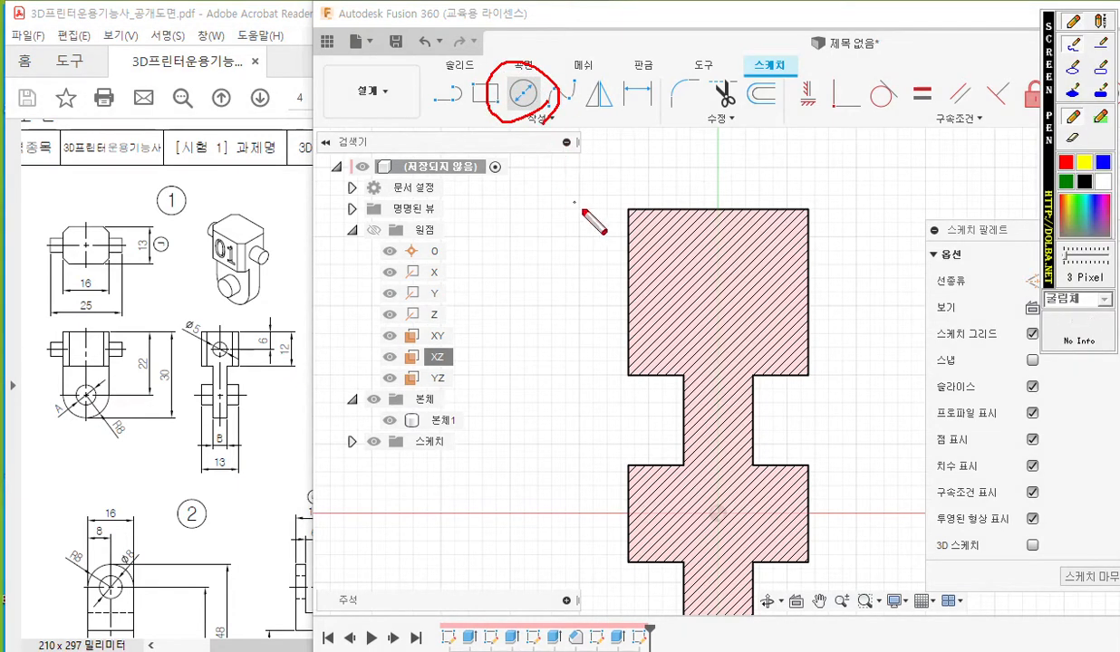
mouse_move(734, 256)
mouse_down()
mouse_move(703, 292)
mouse_move(735, 291)
mouse_up()
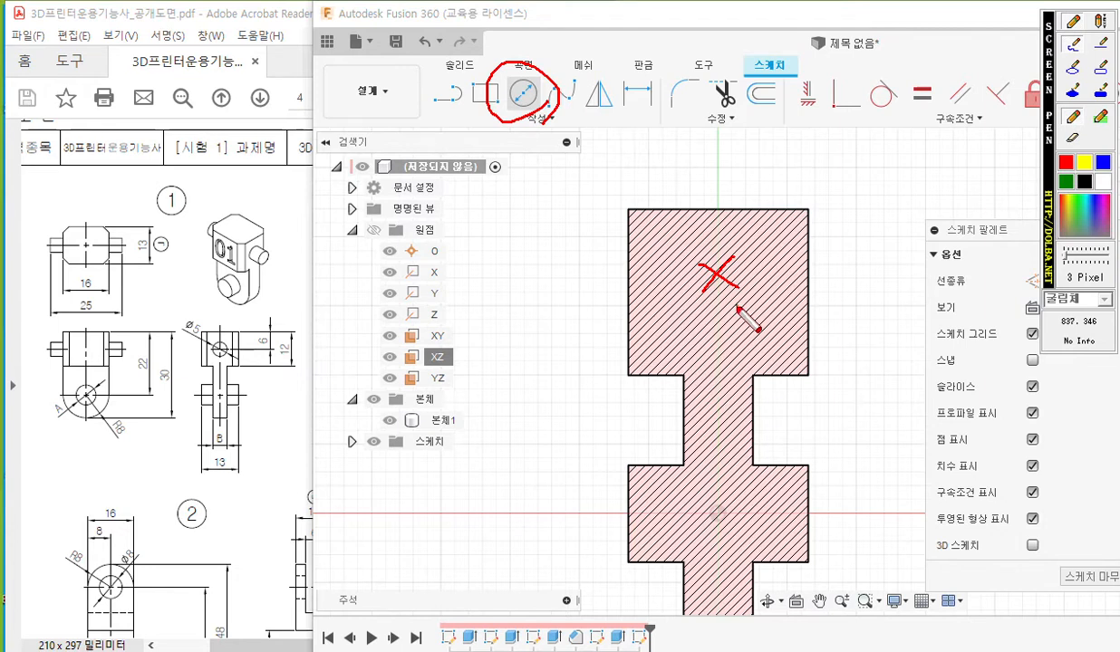
mouse_move(754, 308)
mouse_down()
mouse_move(679, 261)
mouse_move(757, 317)
mouse_up()
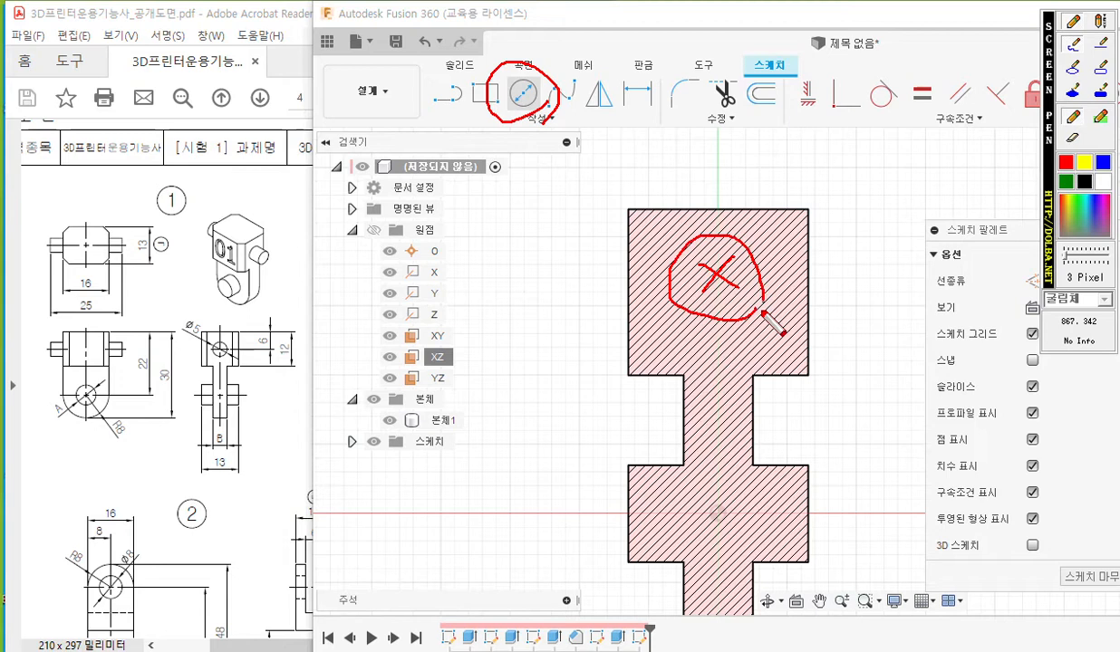
mouse_move(203, 333)
mouse_down()
mouse_move(186, 313)
mouse_move(201, 341)
mouse_up()
mouse_move(619, 246)
mouse_down()
mouse_move(640, 291)
mouse_move(634, 257)
mouse_move(584, 272)
mouse_up()
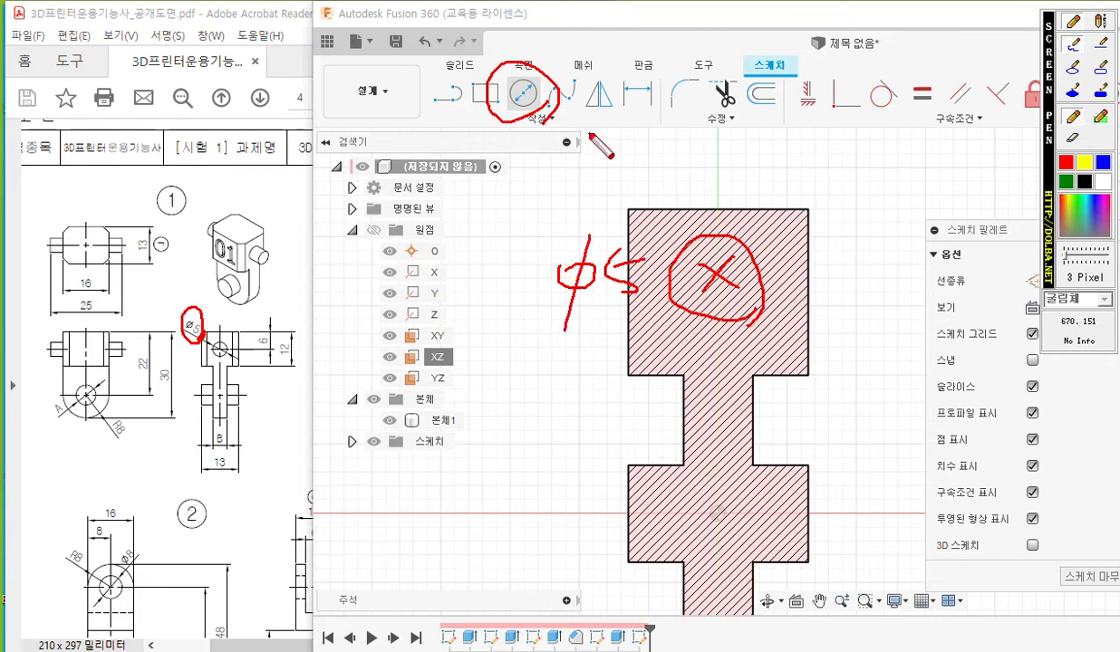
key(Escape)
- Draw a 5 mm diameter circle inside the upper block of the sliced section, near the vertical axis
click(522, 94)
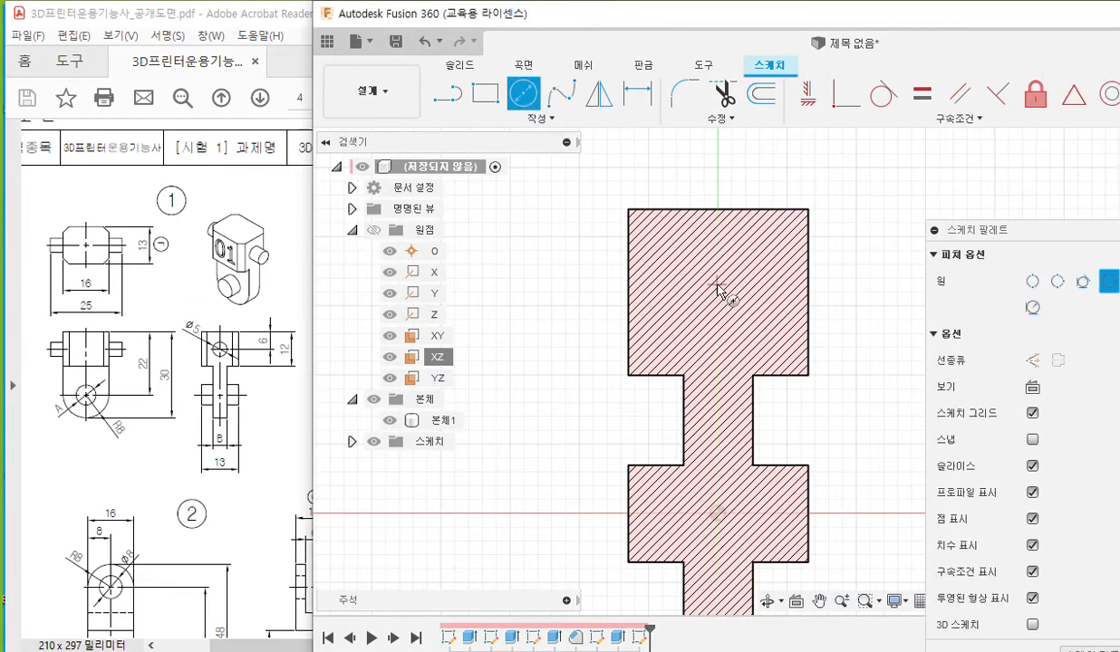
click(724, 290)
text(5)
key(Return)
key(Escape)
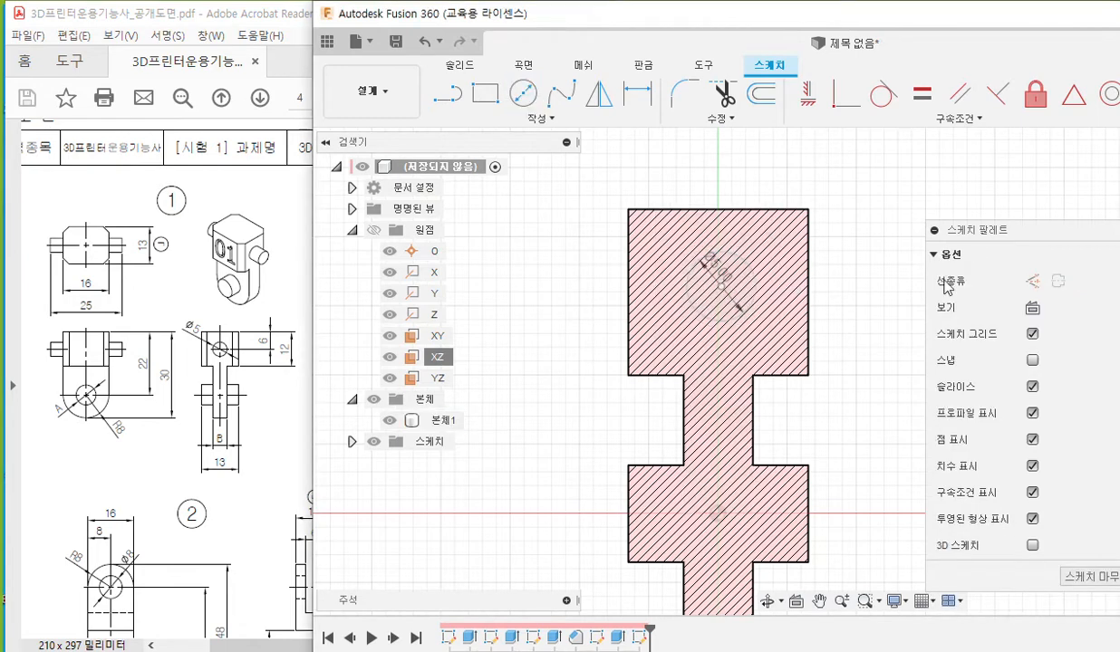
right_click(852, 244)
click(784, 220)
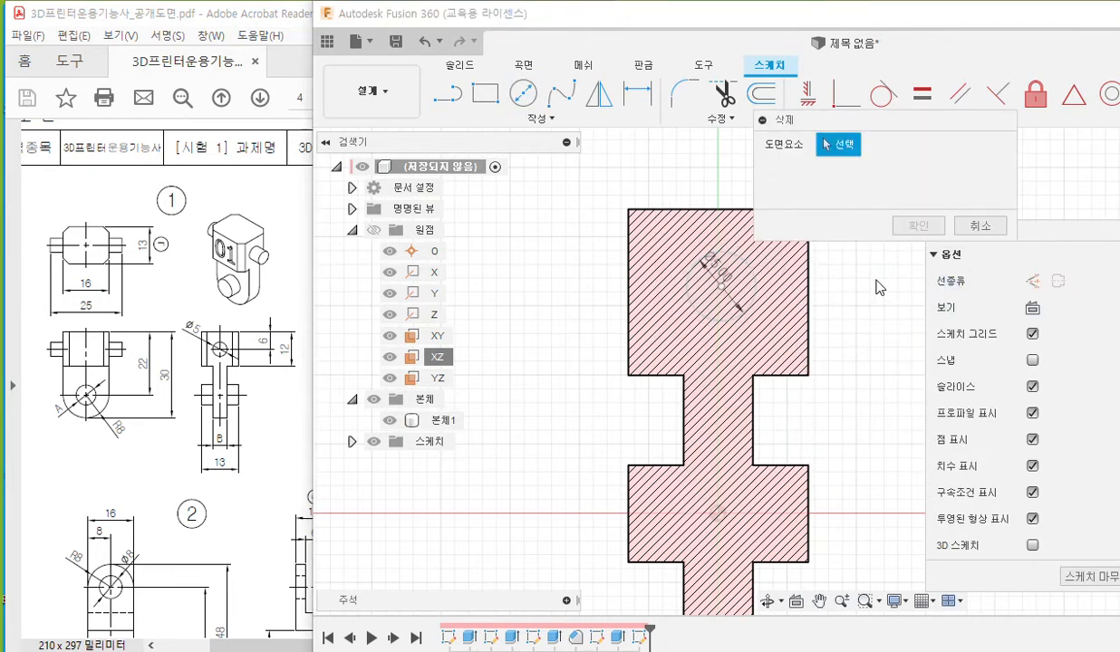
key(Escape)
middle_drag(830, 343, 822, 290)
drag(823, 290, 822, 300)
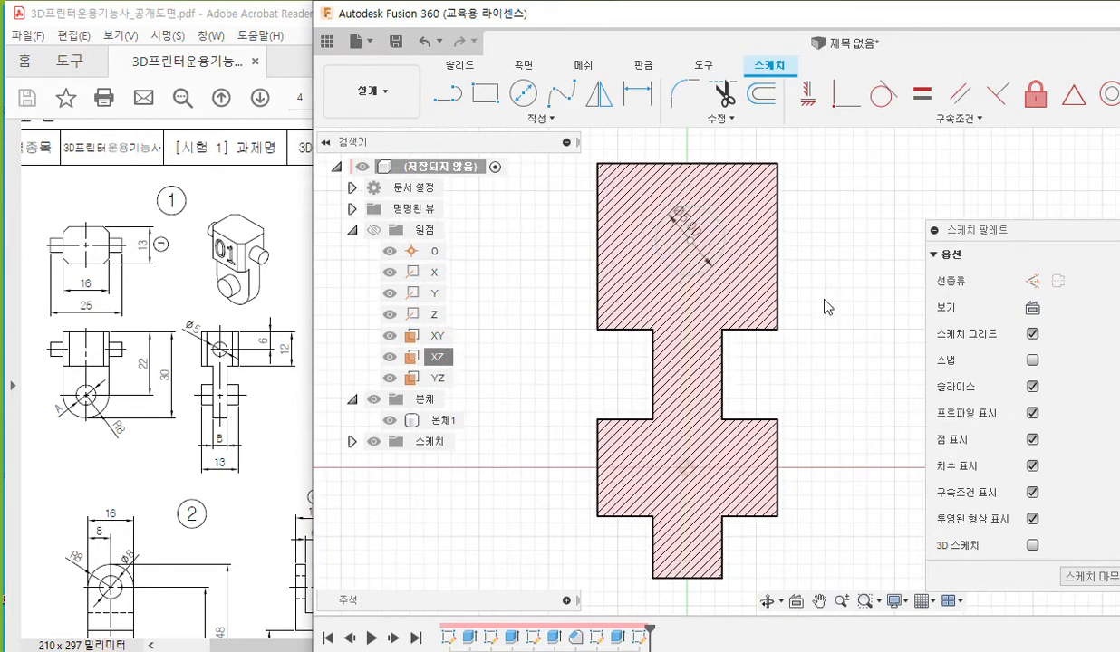
- Mark the origin, the circle's centre and the Horizontal/Vertical constraint with the screen pen, and clear the marks
key(F9)
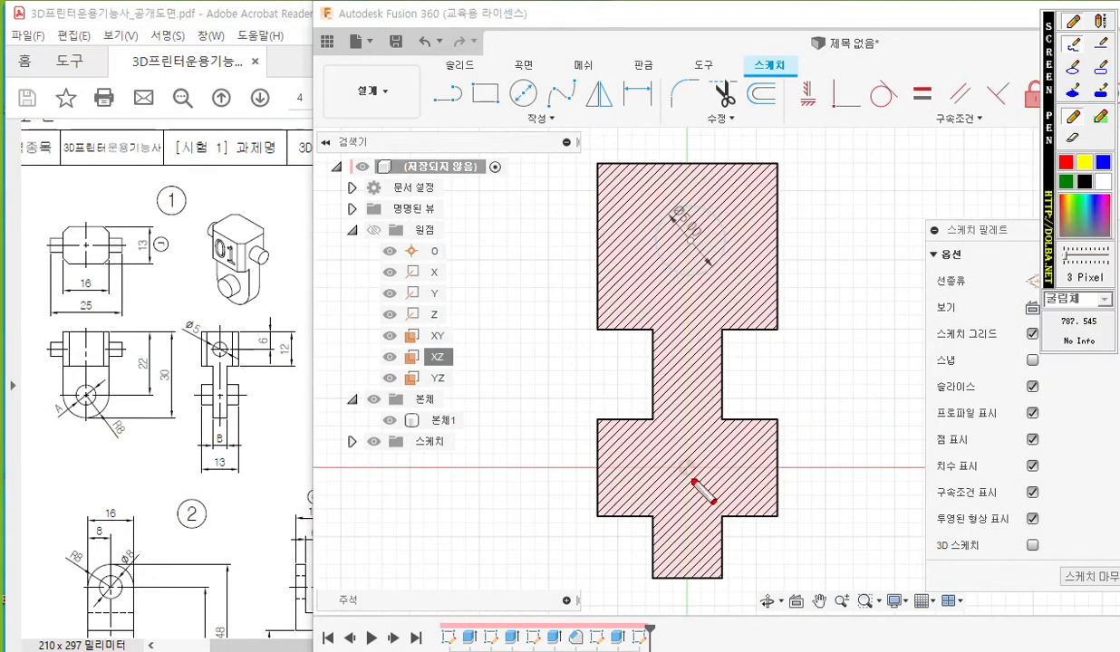
mouse_move(692, 469)
mouse_down()
mouse_move(677, 466)
mouse_move(703, 477)
mouse_move(692, 485)
mouse_up()
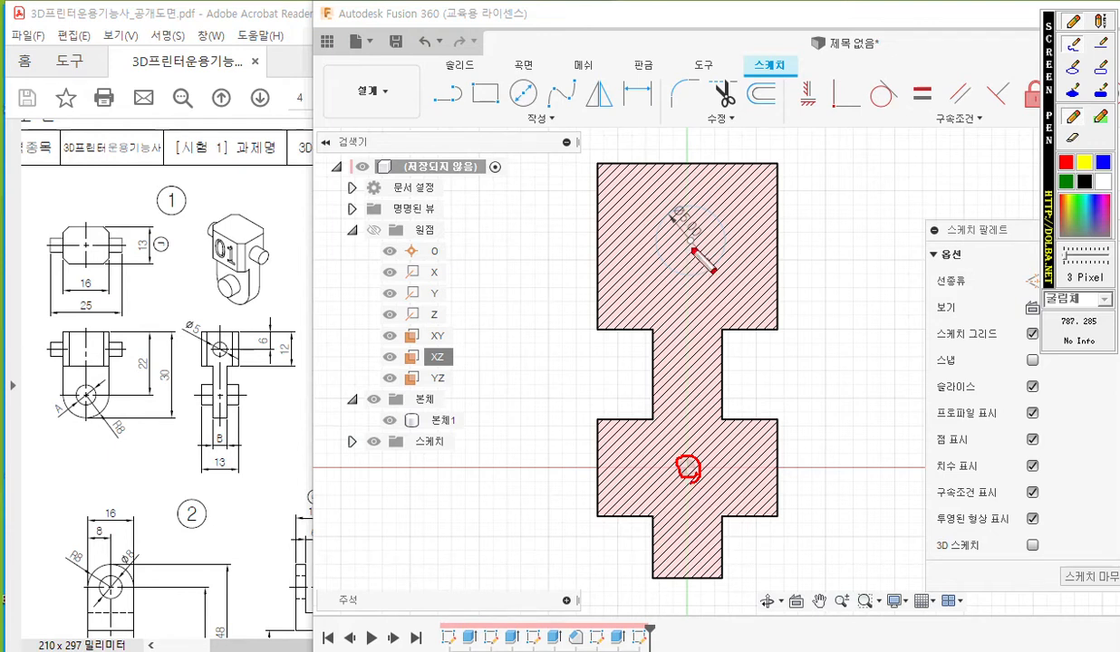
mouse_move(694, 245)
mouse_down()
mouse_move(681, 235)
mouse_move(690, 250)
mouse_up()
mouse_move(813, 111)
mouse_down()
mouse_move(788, 125)
mouse_move(823, 109)
mouse_up()
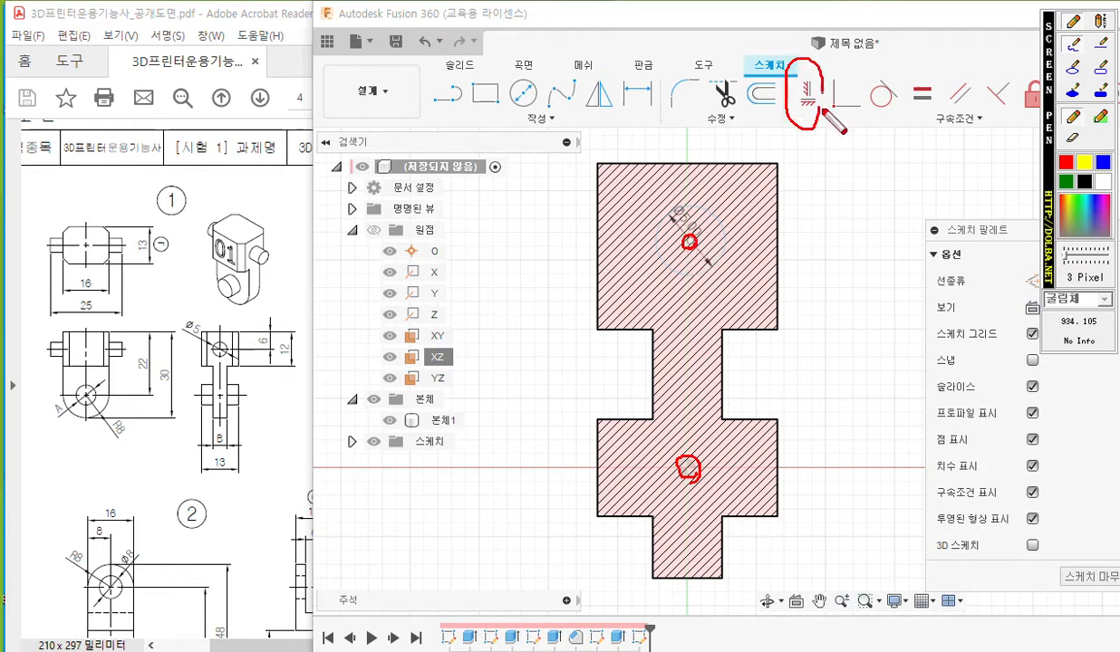
mouse_move(738, 290)
mouse_down()
mouse_move(738, 231)
mouse_move(711, 283)
mouse_up()
drag(729, 275, 716, 298)
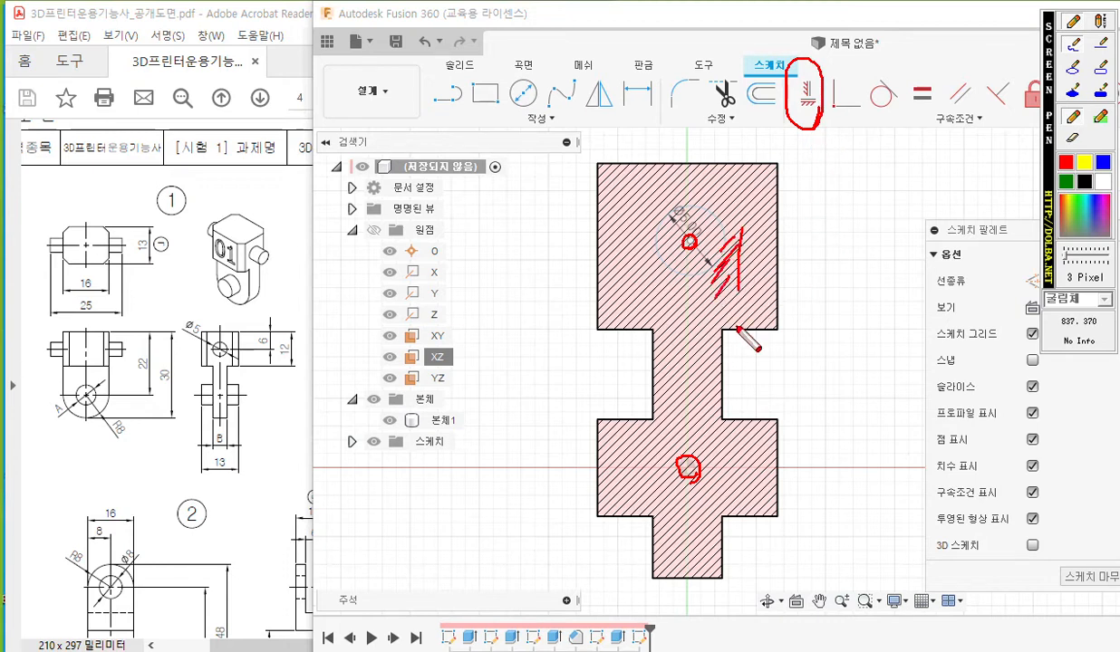
right_click(812, 182)
- Align the circle's centre vertically with the sketch origin using a Horizontal/Vertical constraint
click(808, 91)
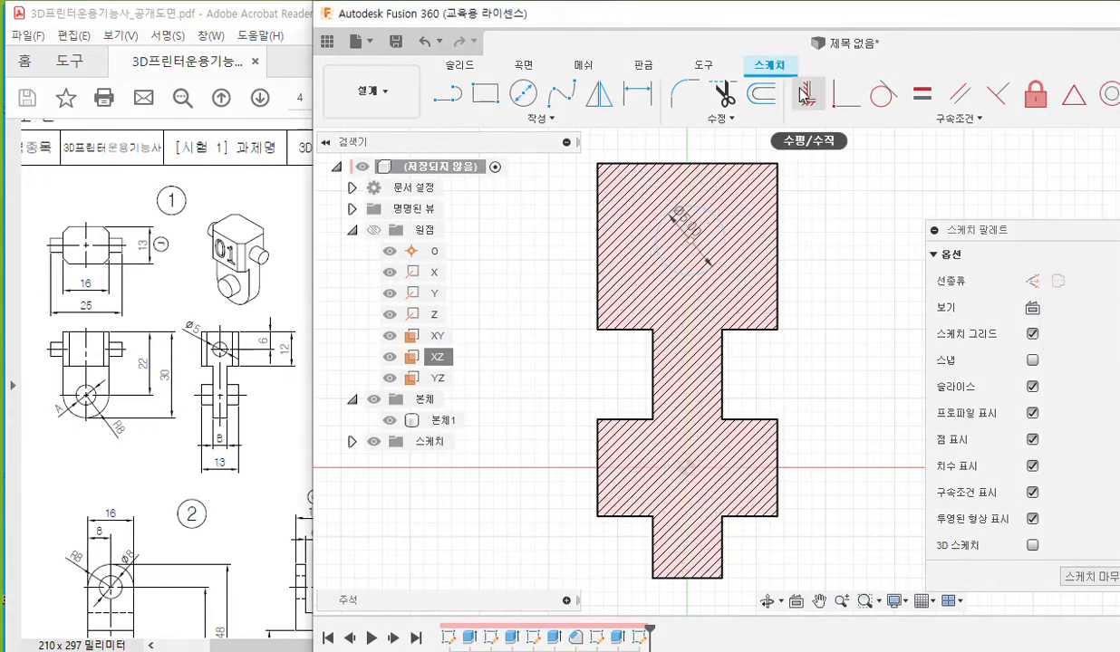
click(691, 240)
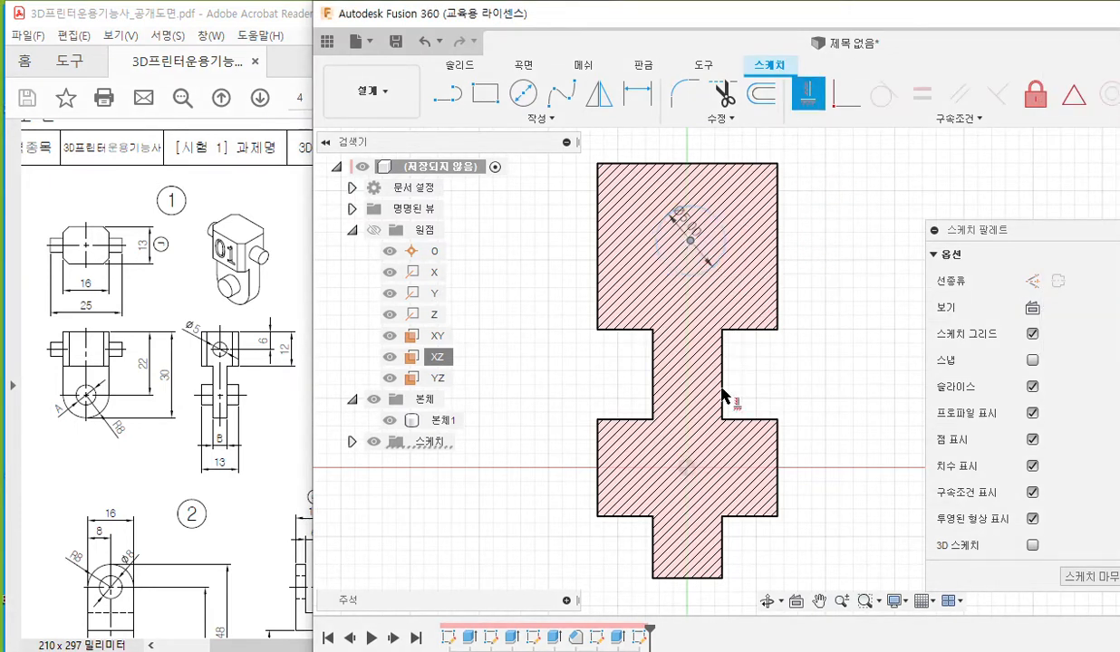
click(687, 478)
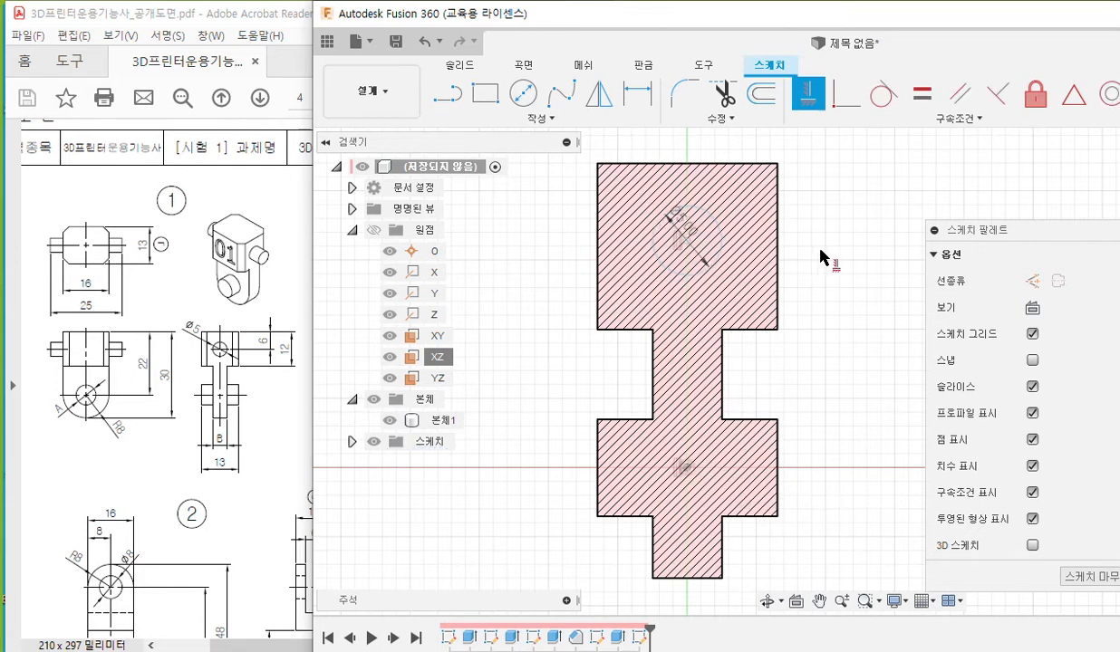
key(Escape)
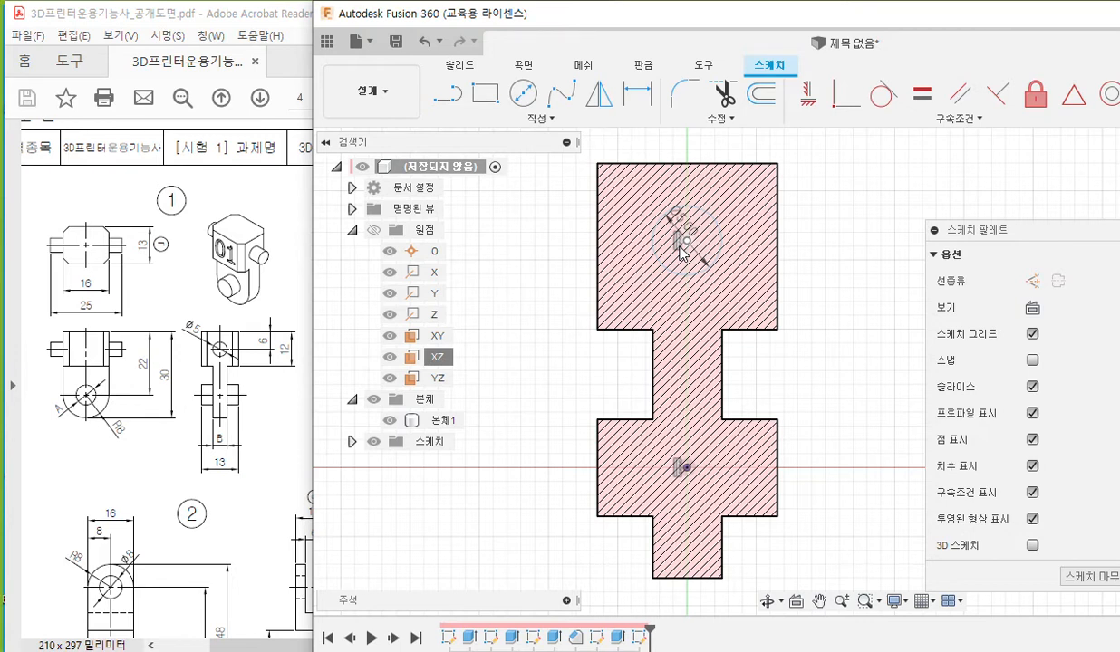
- Switch to the PDF drawing in Acrobat Reader, enlarge part 1's side view and mark the pin centre's distance from the upper edge
click(210, 373)
ctrl+scroll(211, 376, up, 3)
ctrl+scroll(210, 376, up, 1)
drag(611, 342, 514, 344)
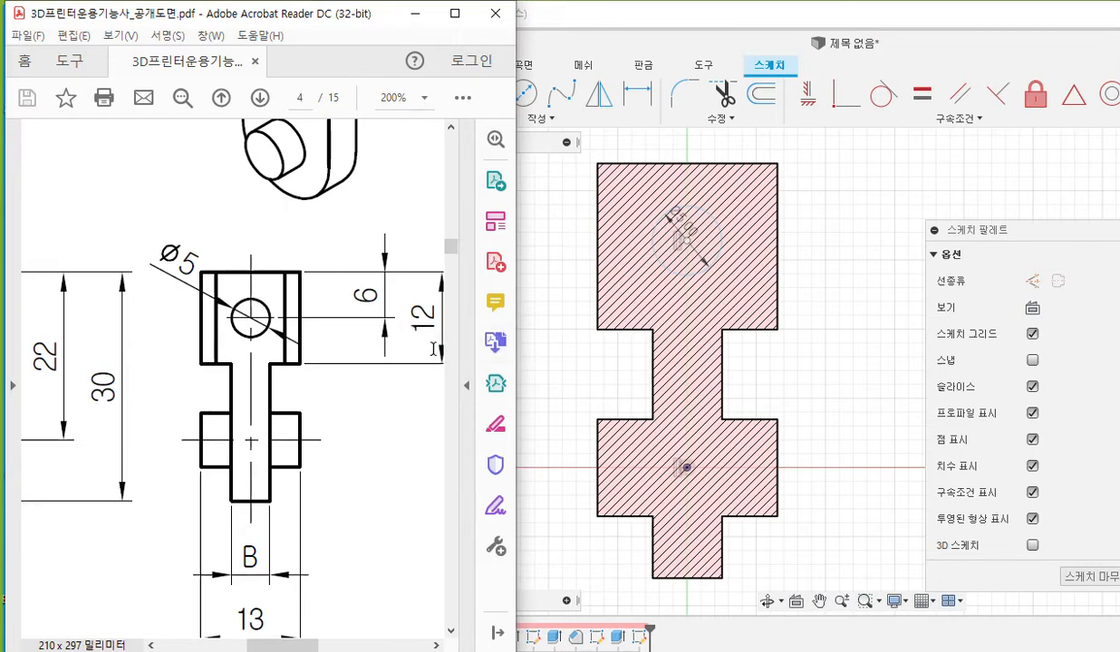
key(F12)
shift+drag(239, 272, 397, 272)
drag(257, 321, 391, 318)
drag(372, 272, 369, 298)
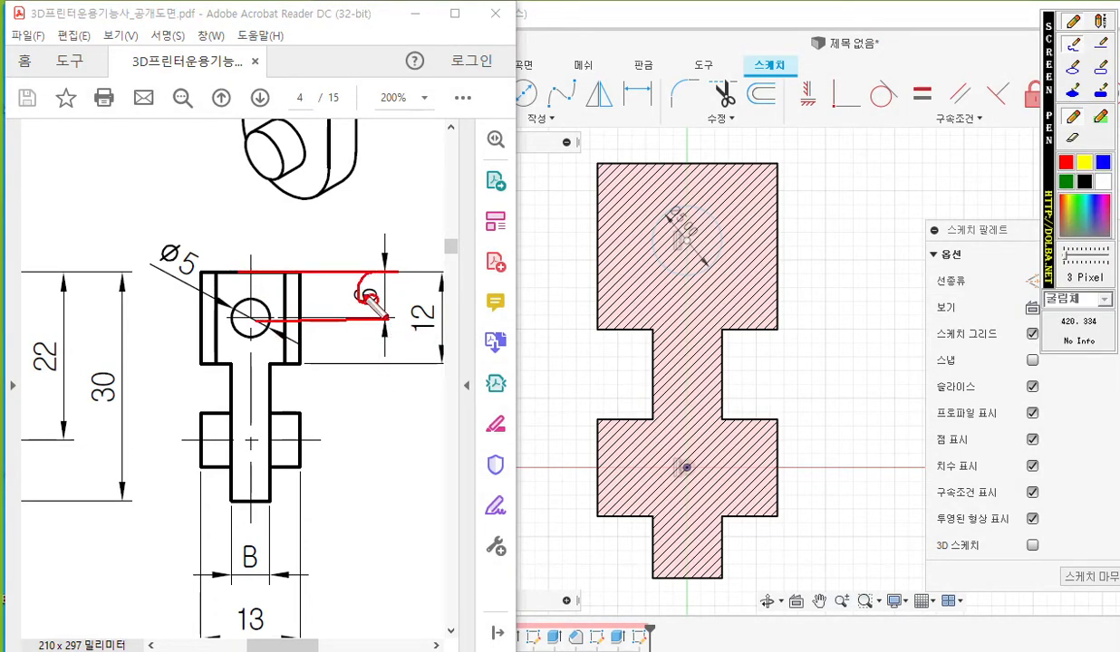
key(F12)
- In the Fusion 360 sketch, dimension the circle's centre 6 mm below the upper edge of the block
click(638, 96)
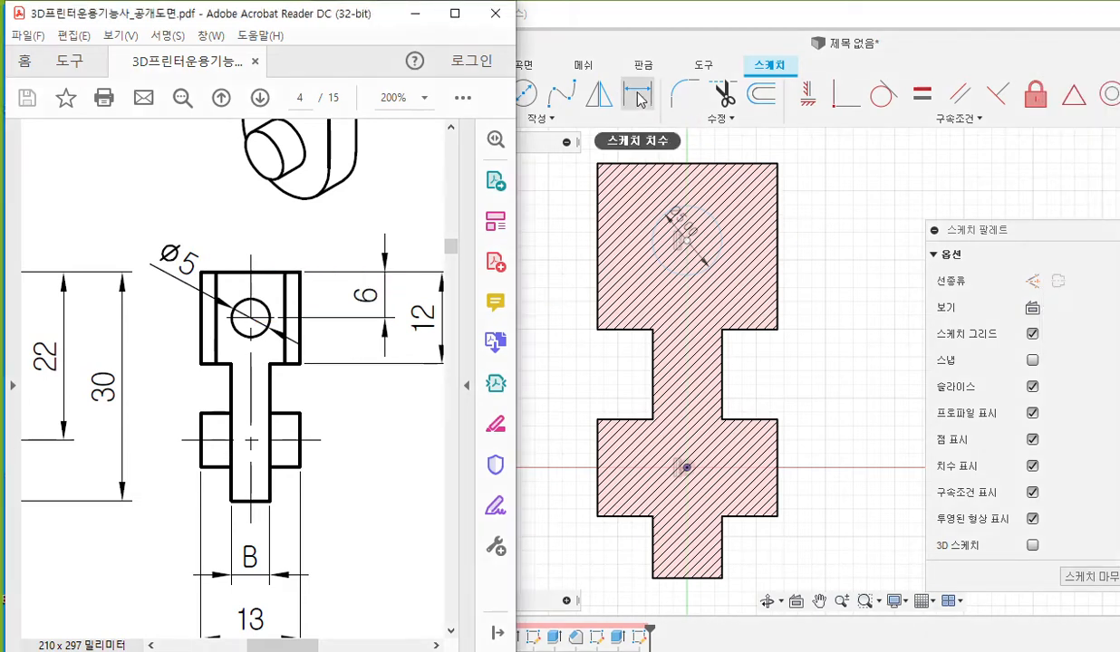
click(637, 92)
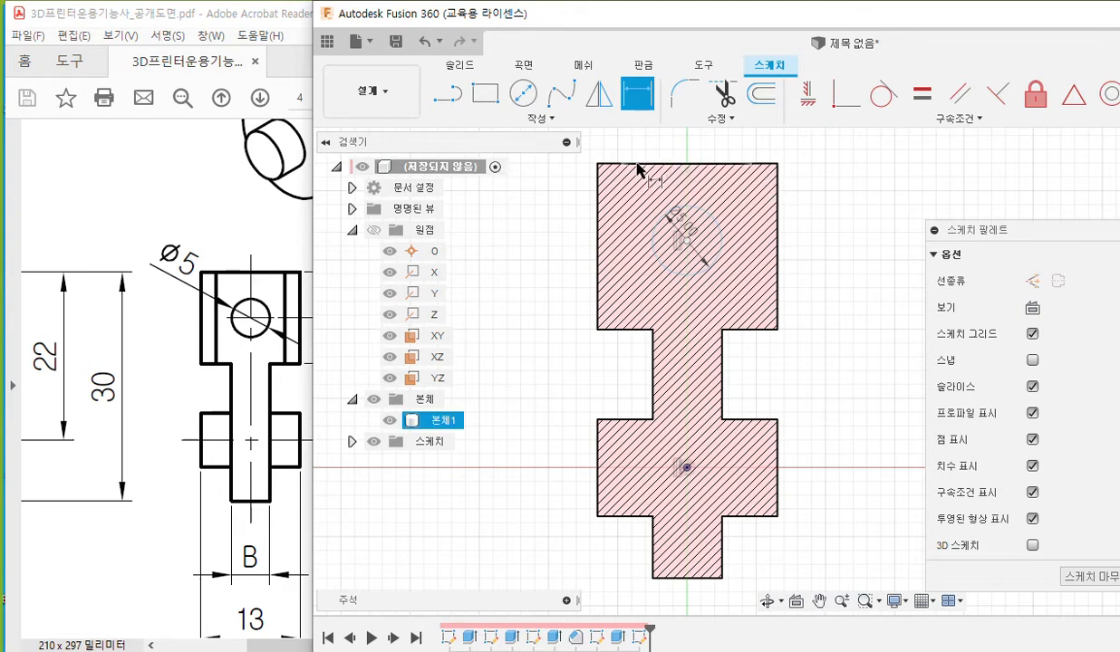
click(716, 165)
click(712, 220)
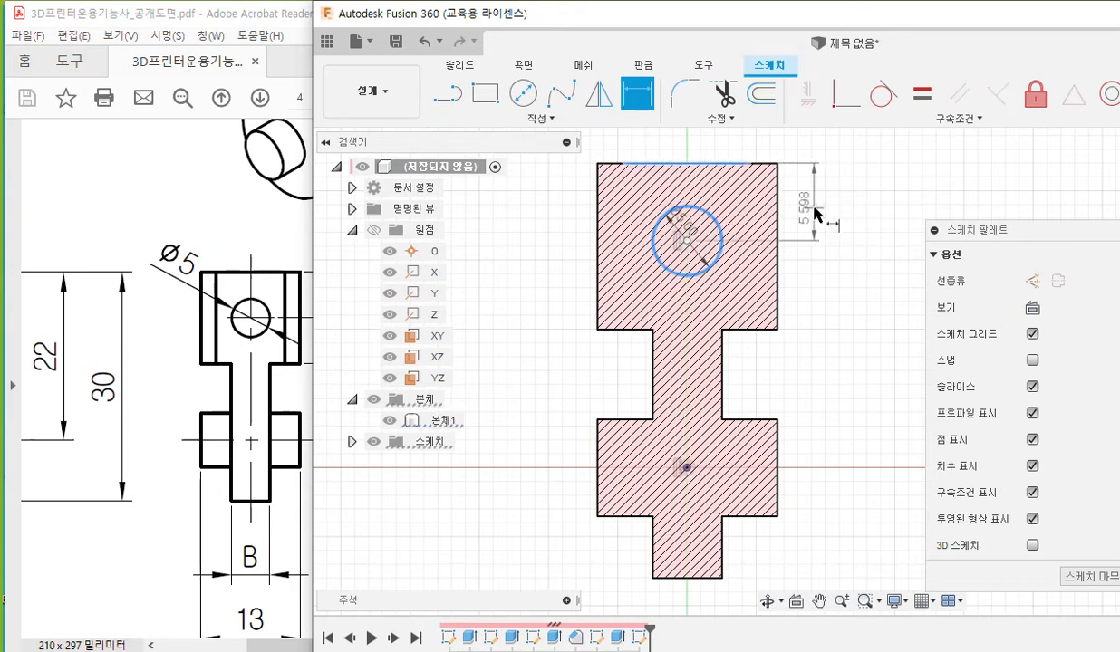
click(814, 214)
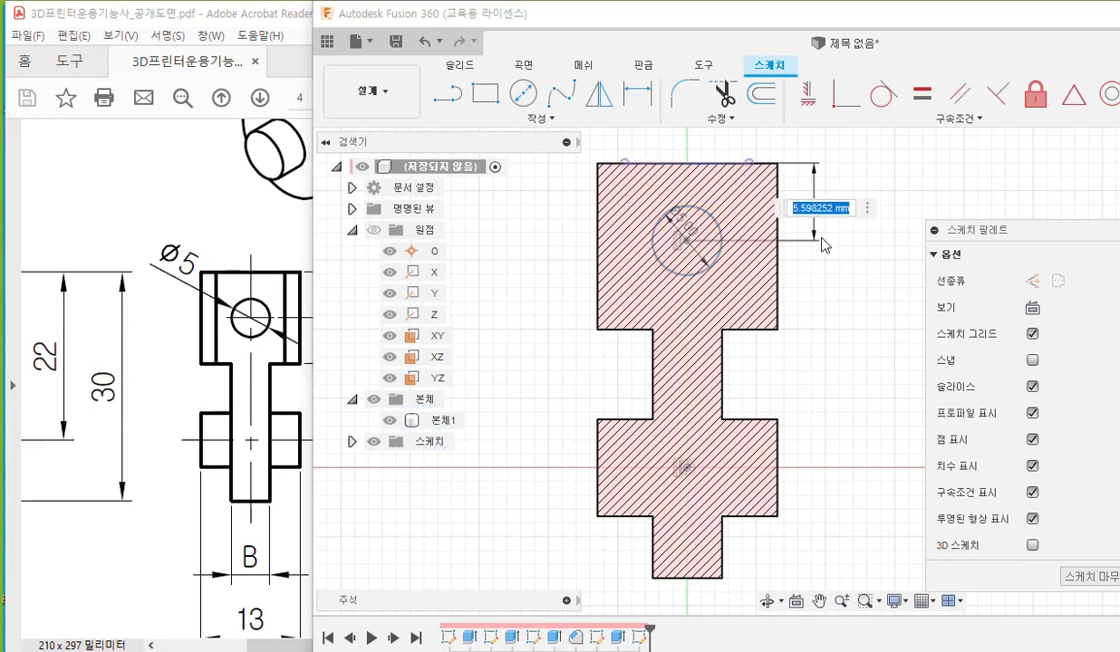
text(6)
key(Return)
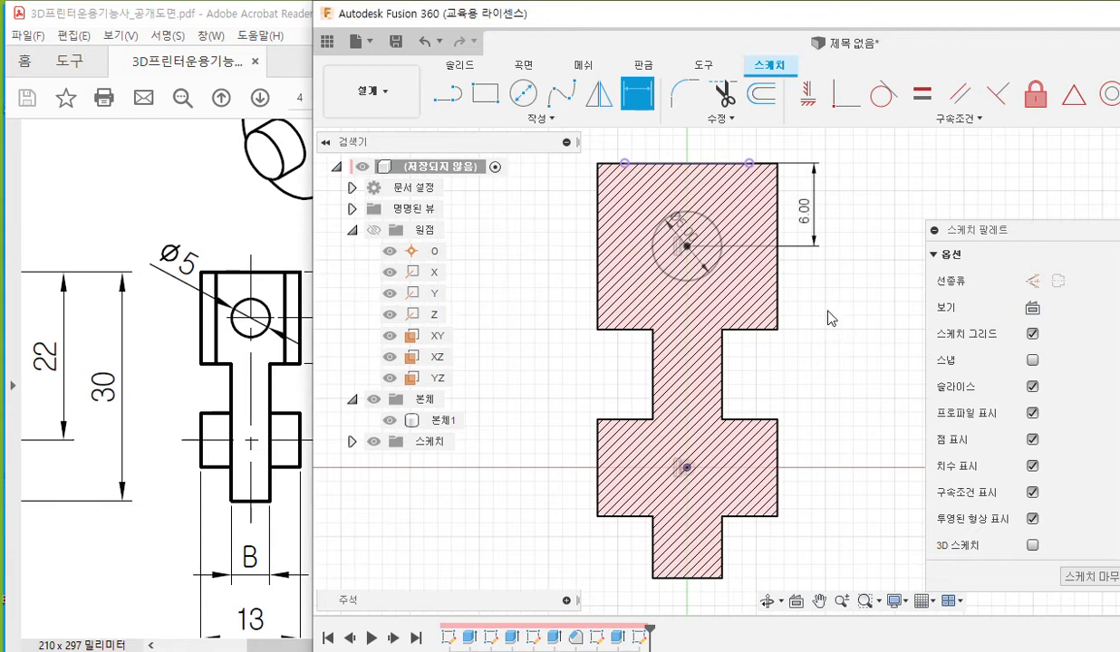
key(Escape)
- Start an Extrude of the 5 mm circle profile with the Join operation, symmetric direction and whole-length measurement
click(689, 274)
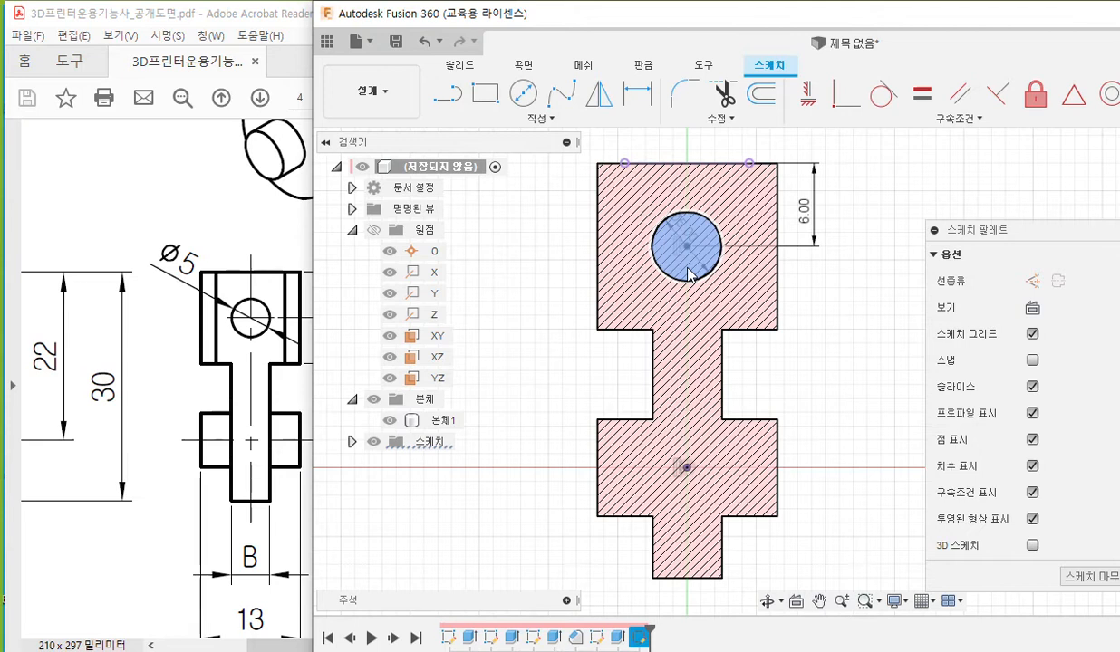
click(462, 66)
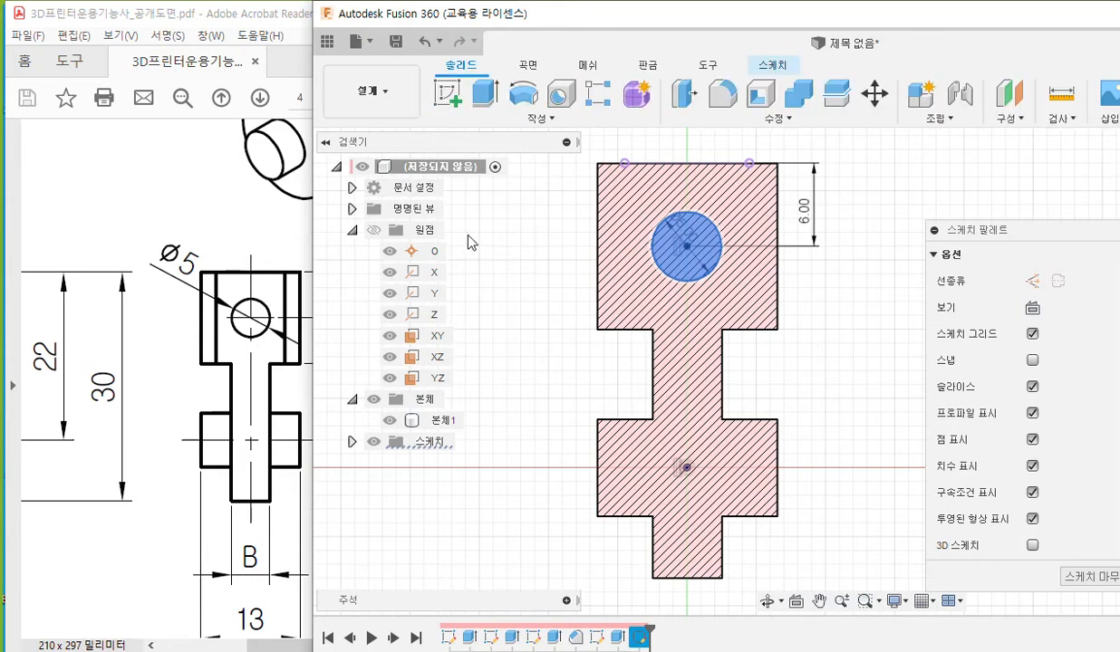
click(487, 94)
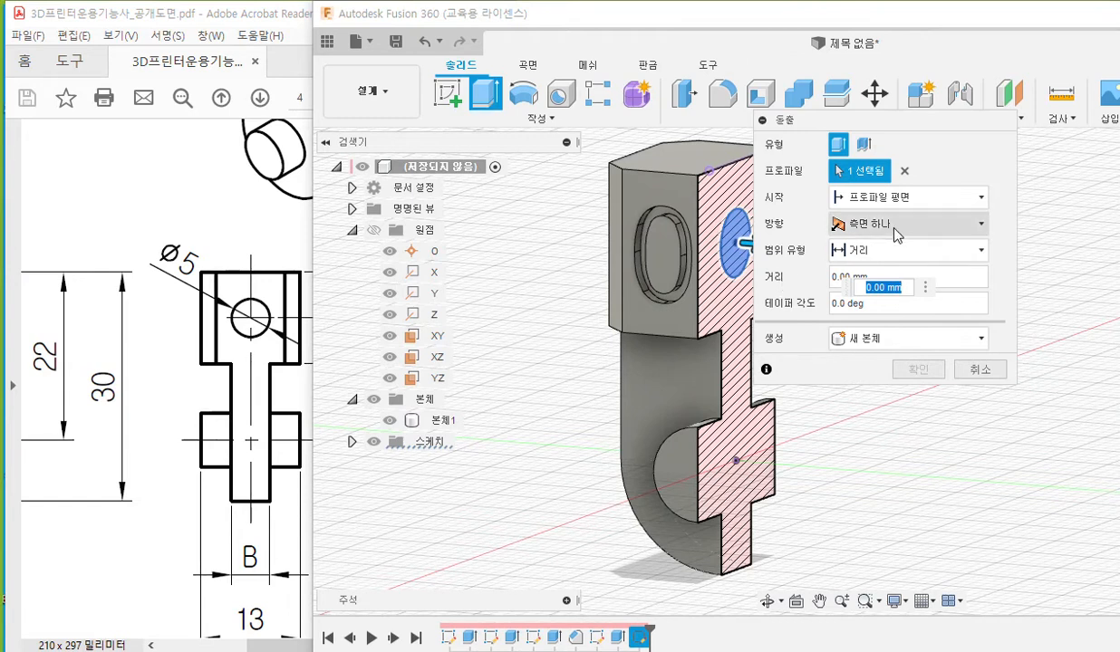
click(894, 343)
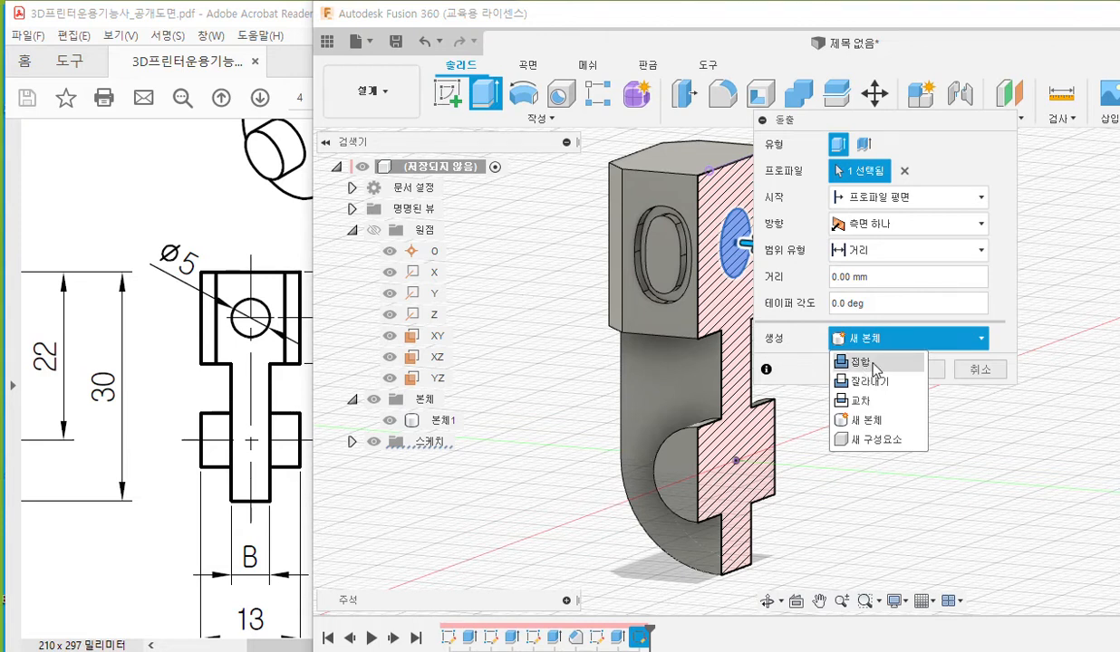
click(860, 362)
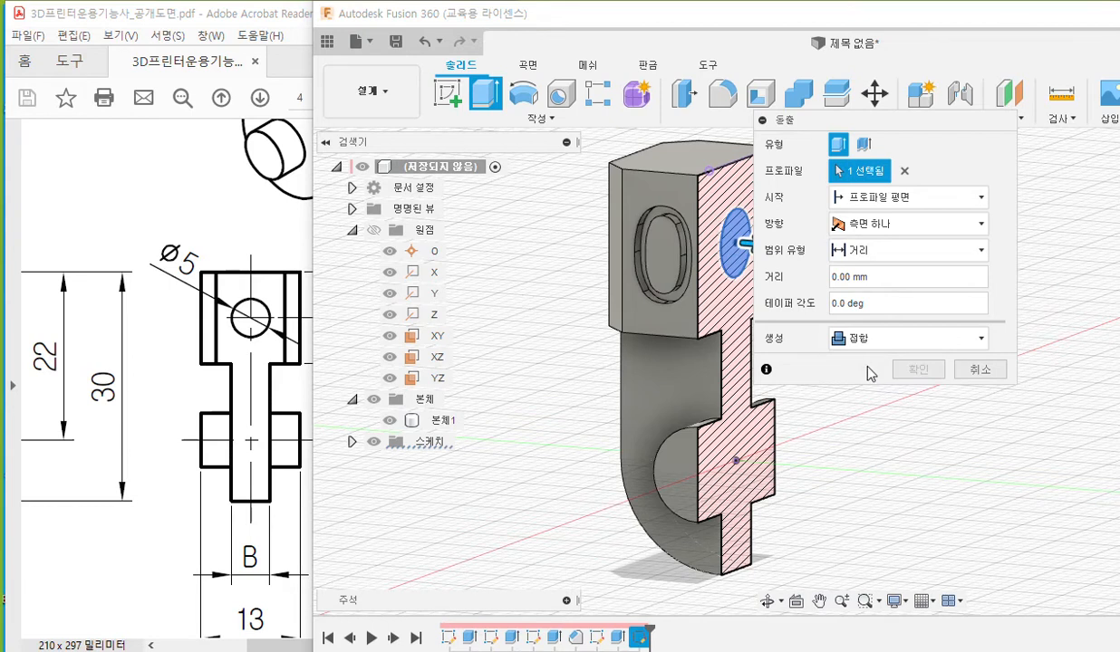
click(916, 227)
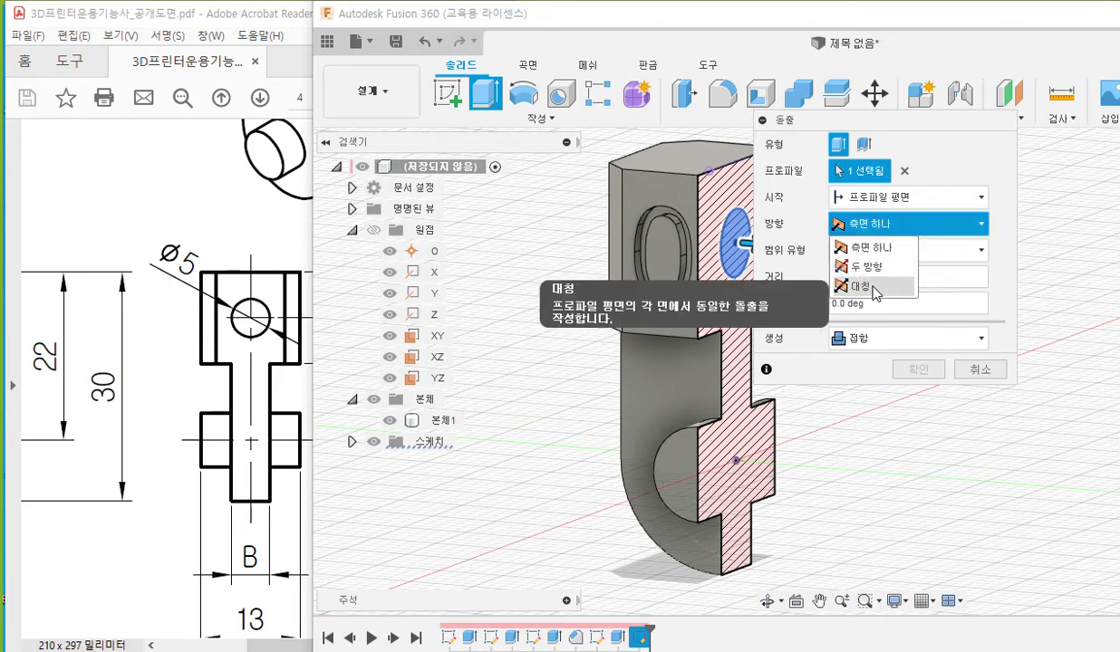
click(872, 287)
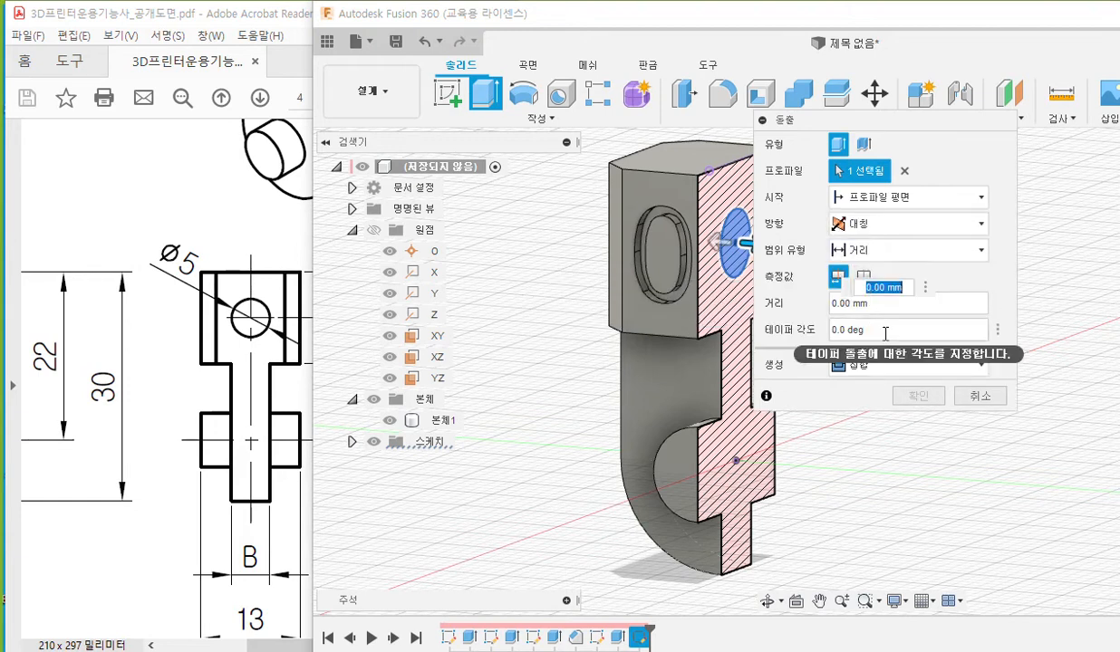
click(865, 279)
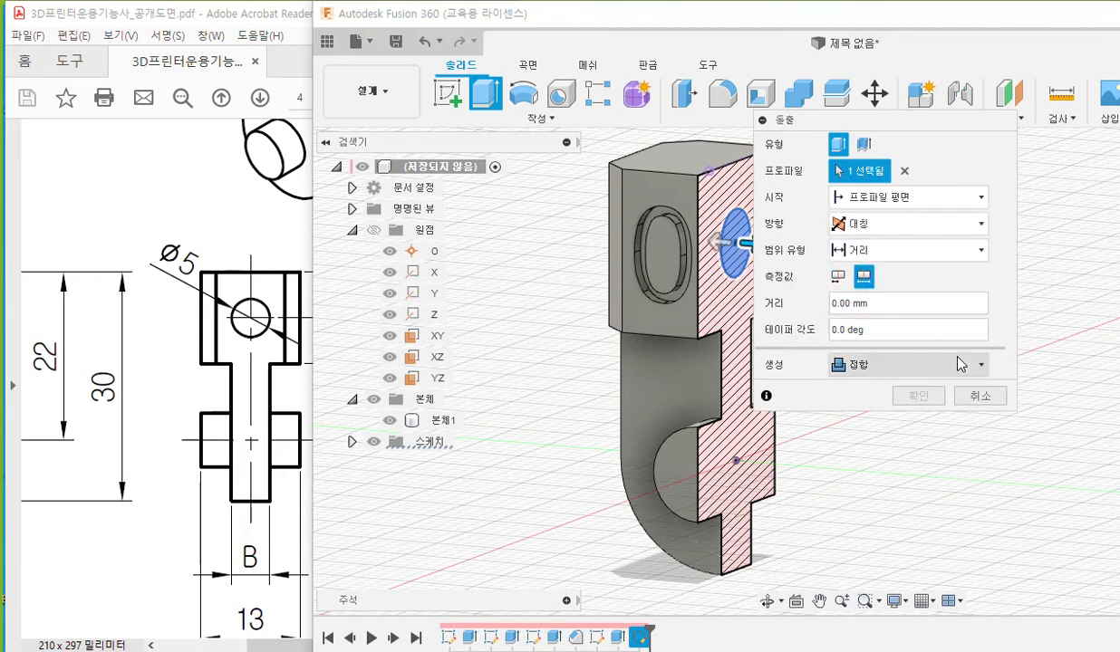
drag(864, 118, 909, 173)
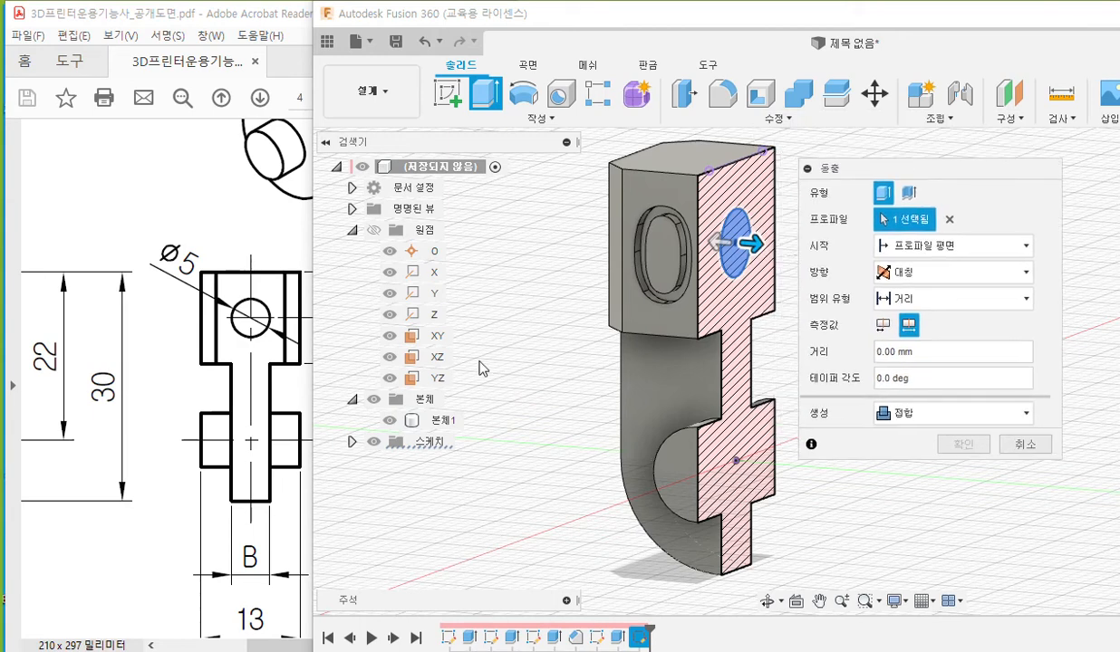
- Look up the overall pin length in the PDF drawing, set the extrusion distance to 25 mm and complete the joined pins
mouse_move(261, 646)
mouse_down()
mouse_move(210, 648)
mouse_move(231, 648)
mouse_up()
scroll(414, 400, up, 4)
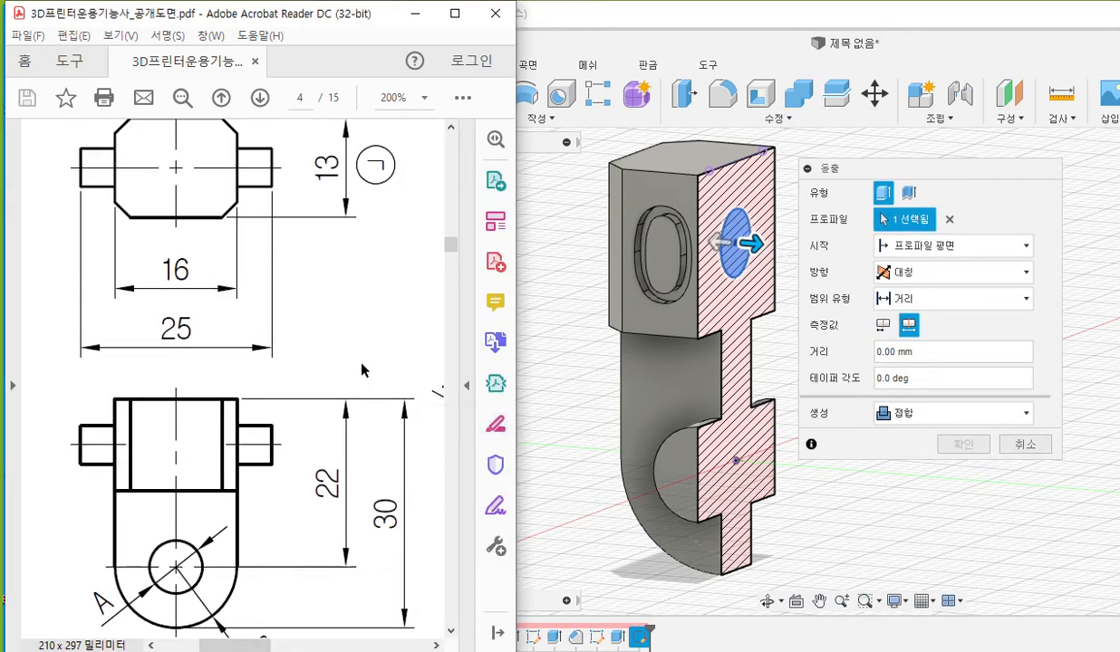
click(934, 349)
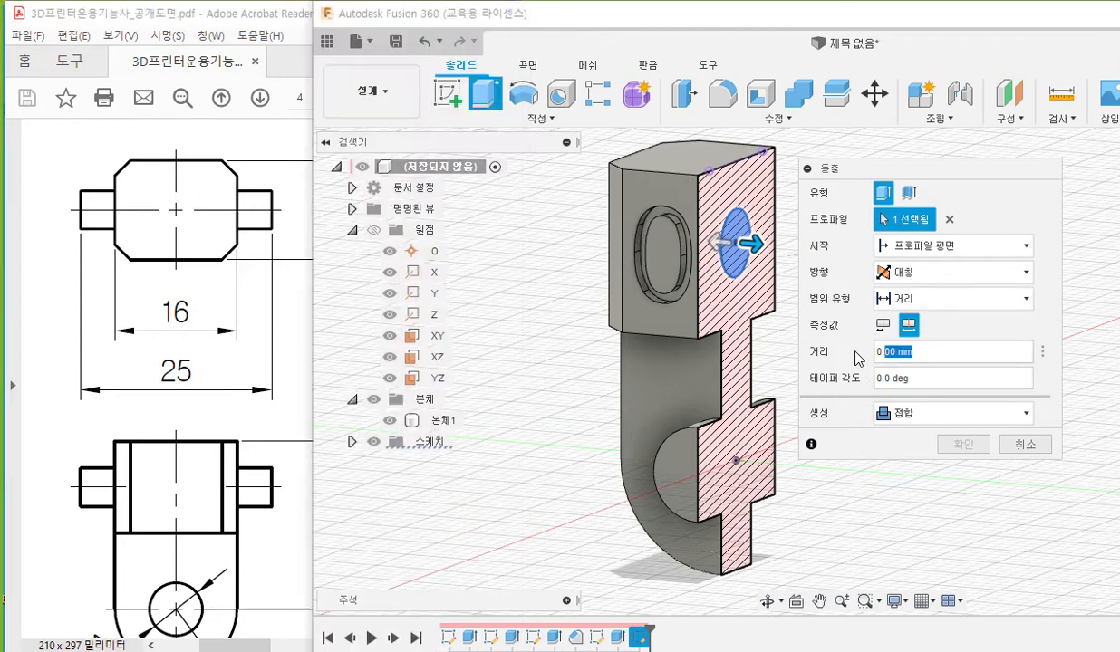
text(25)
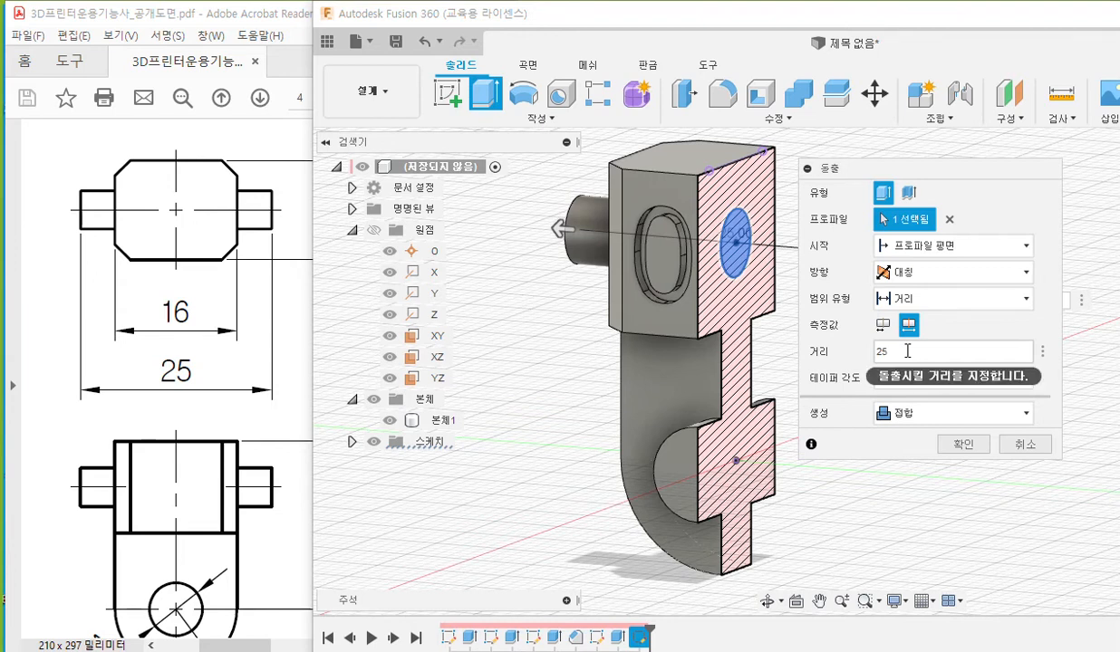
click(962, 445)
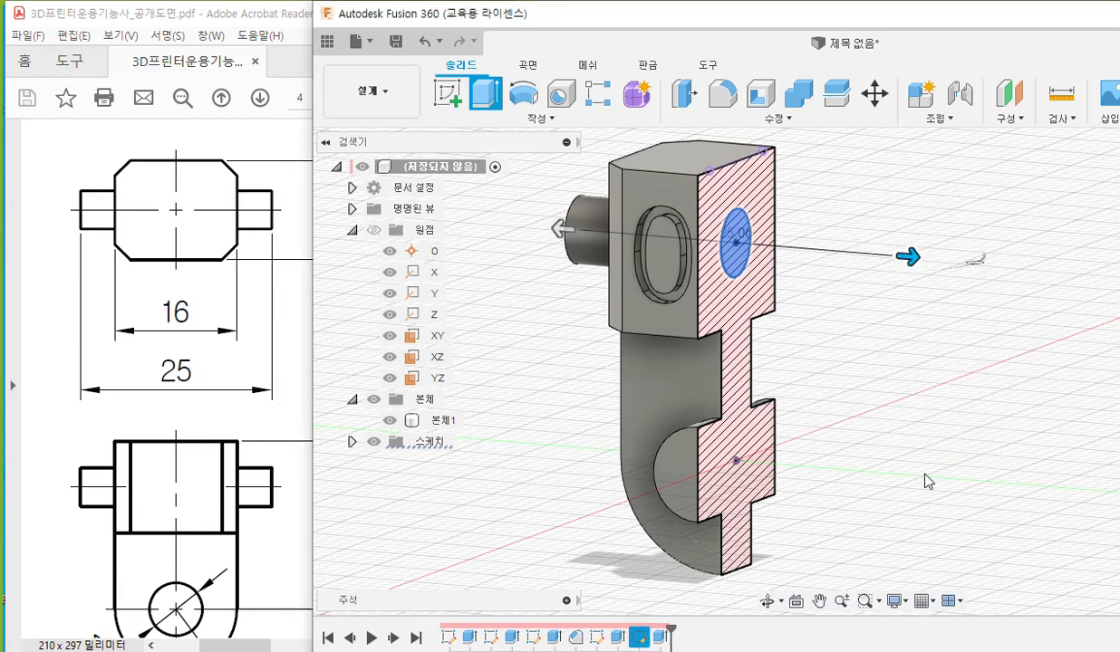
middle_drag(893, 380, 844, 388)
scroll(882, 378, down, 1)
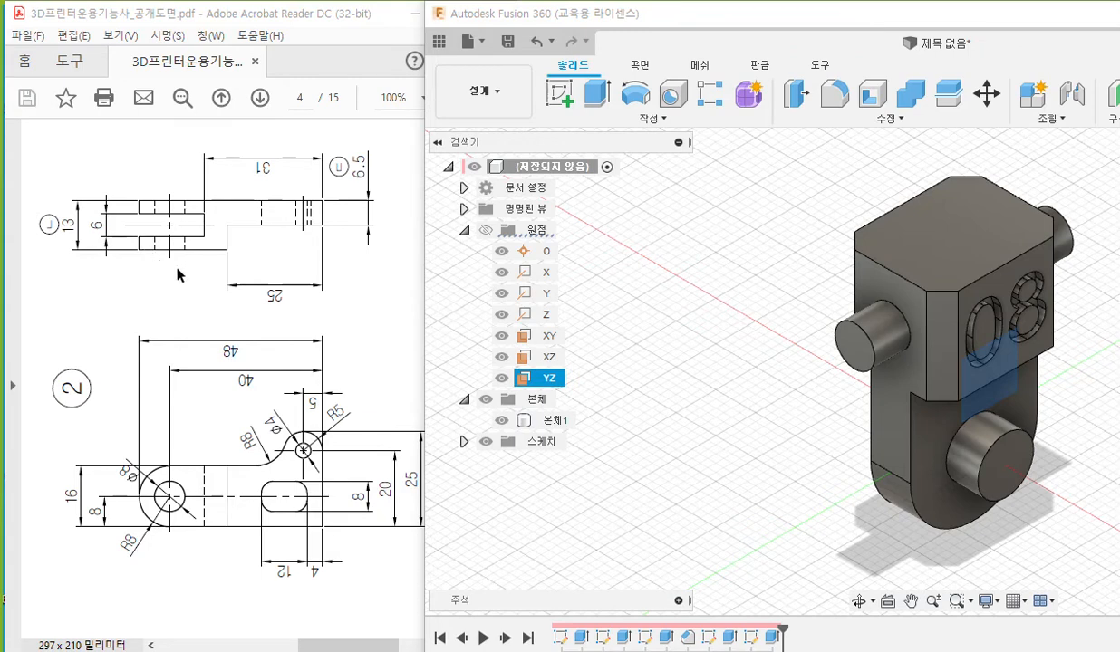
- Mark up part 2's PDF views with the slot outline, a centre line labelled YZ, the large hole's centre and the outer profile
key(F12)
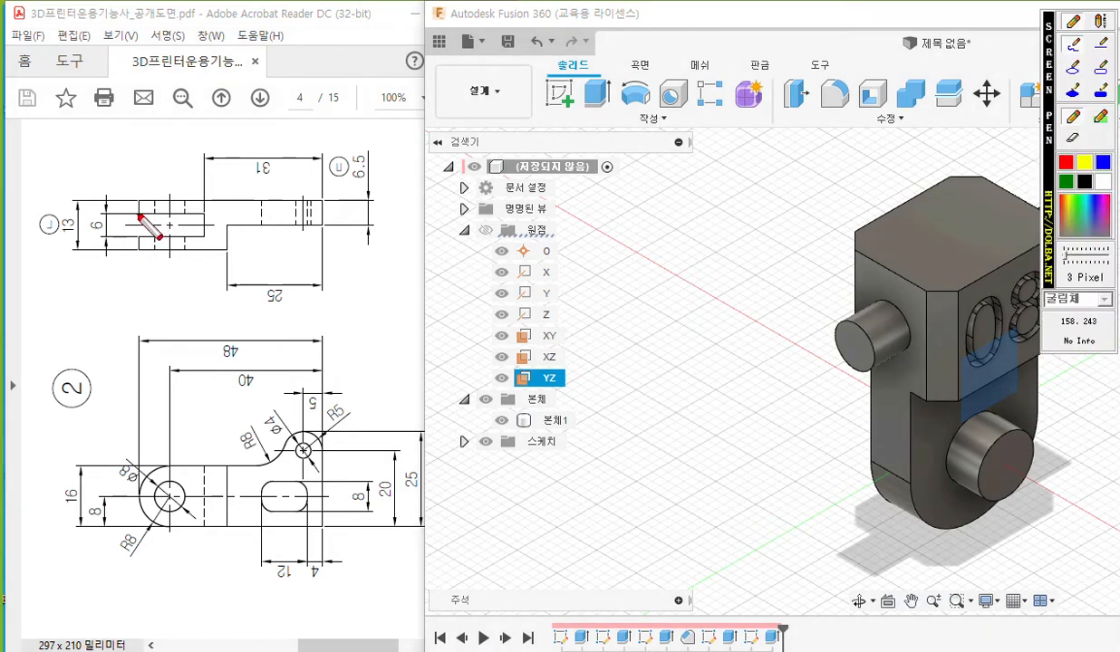
mouse_move(135, 215)
mouse_down()
mouse_move(200, 215)
mouse_move(203, 228)
mouse_move(135, 235)
mouse_up()
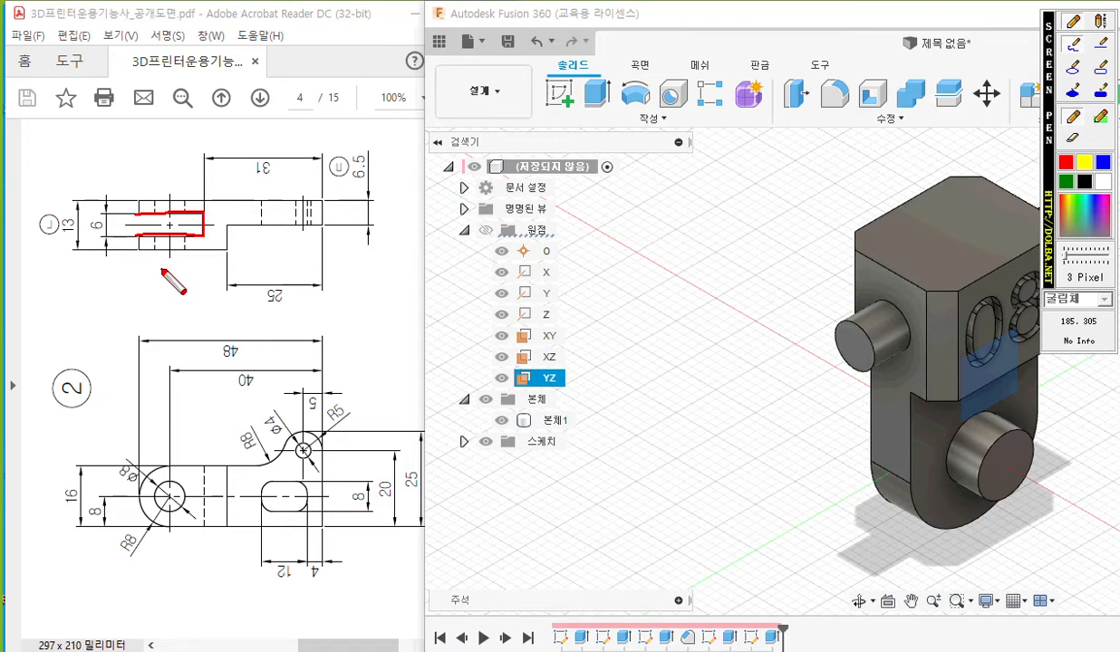
drag(119, 225, 330, 221)
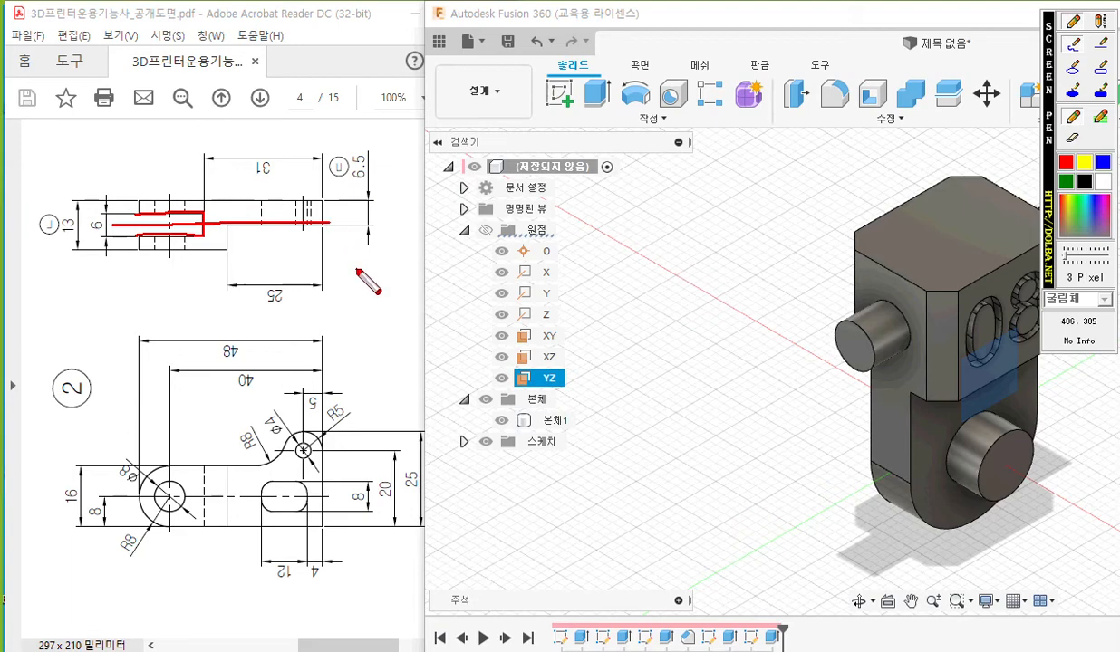
mouse_move(336, 217)
mouse_down()
mouse_move(350, 221)
mouse_move(351, 242)
mouse_move(391, 238)
mouse_up()
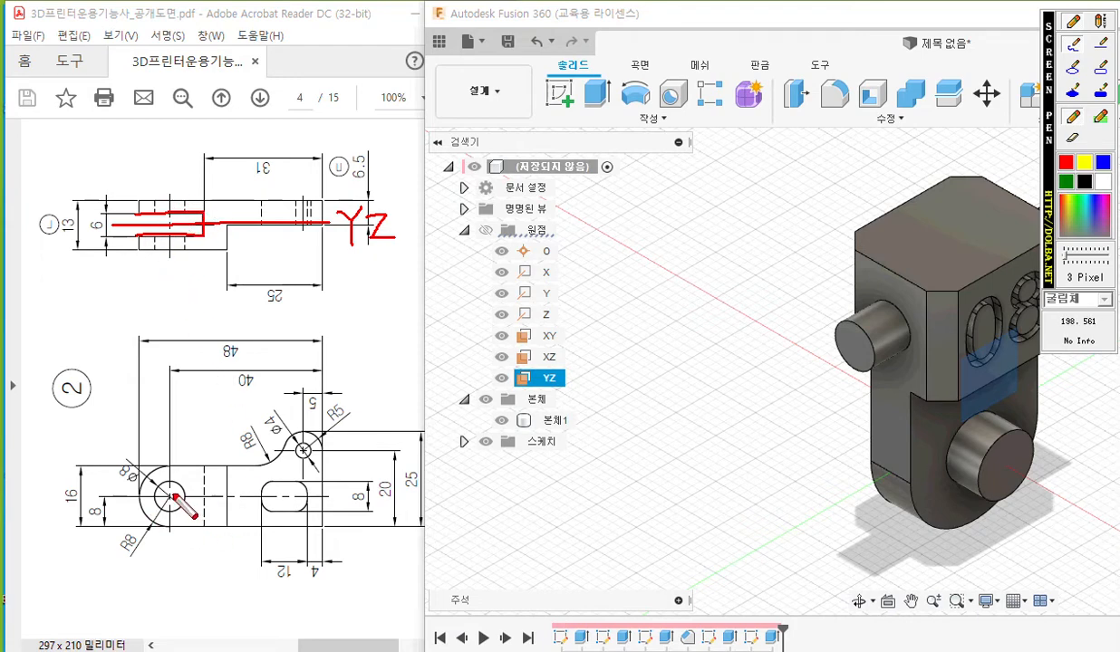
drag(164, 492, 176, 504)
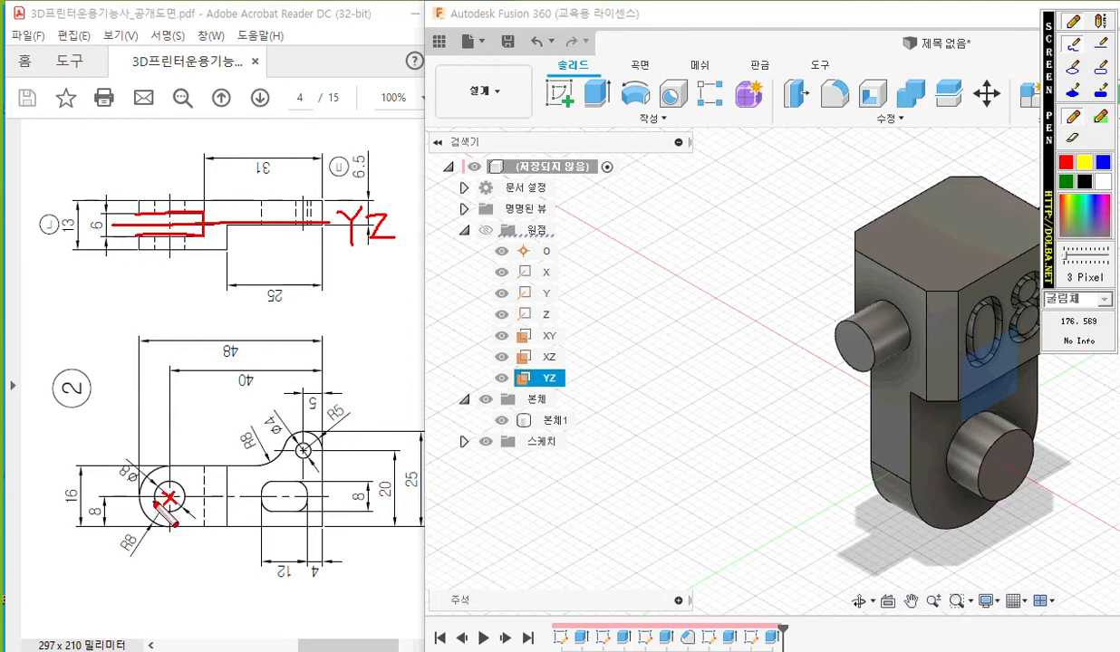
mouse_move(183, 468)
mouse_down()
mouse_move(143, 482)
mouse_move(152, 509)
mouse_move(303, 523)
mouse_move(315, 433)
mouse_move(186, 463)
mouse_up()
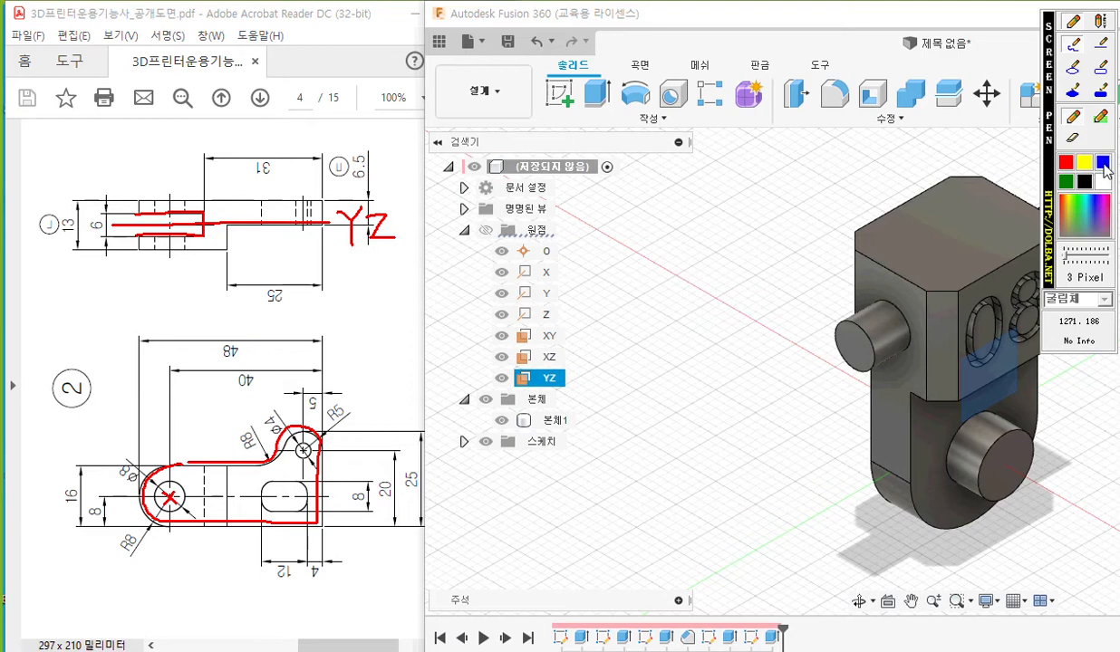
- Mark up part 2's PDF views with a blue body outline and projection arrow, and the 25 mm step cut in green with its direction arrow
mouse_move(141, 489)
mouse_down()
mouse_move(141, 275)
mouse_move(150, 293)
mouse_up()
mouse_move(140, 193)
mouse_down()
mouse_move(140, 244)
mouse_move(325, 243)
mouse_move(304, 194)
mouse_move(138, 194)
mouse_up()
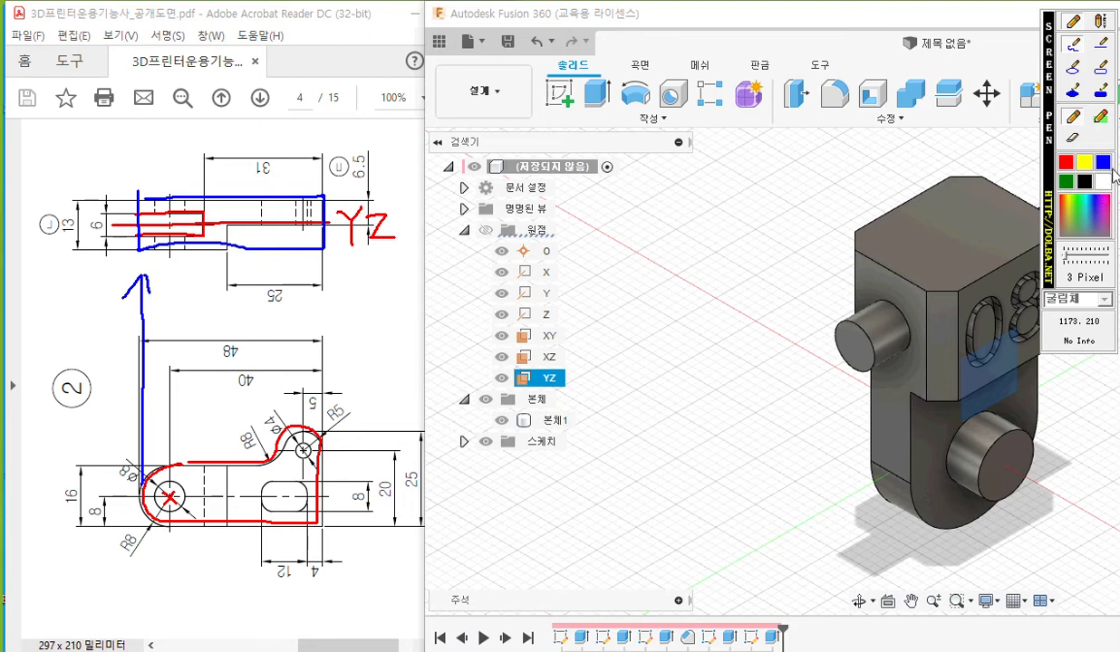
click(1069, 164)
mouse_move(233, 460)
mouse_down()
mouse_move(234, 531)
mouse_move(316, 505)
mouse_move(322, 423)
mouse_move(276, 453)
mouse_move(233, 460)
mouse_up()
mouse_move(228, 270)
mouse_down()
mouse_move(227, 243)
mouse_move(276, 223)
mouse_move(322, 227)
mouse_move(323, 260)
mouse_move(276, 282)
mouse_move(290, 261)
mouse_up()
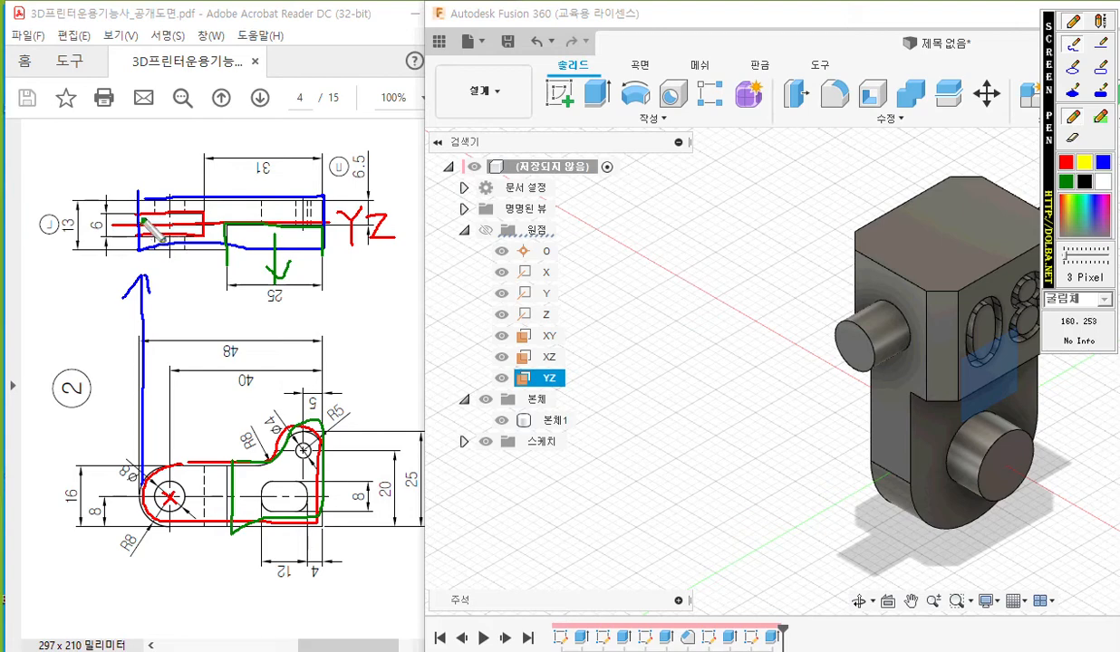
- Number the outer profile 1, the step cut 2 and the slot 3 on part 2's drawing, and clear all markup
click(1069, 164)
mouse_move(194, 440)
mouse_down()
mouse_move(192, 460)
mouse_move(205, 435)
mouse_move(201, 462)
mouse_up()
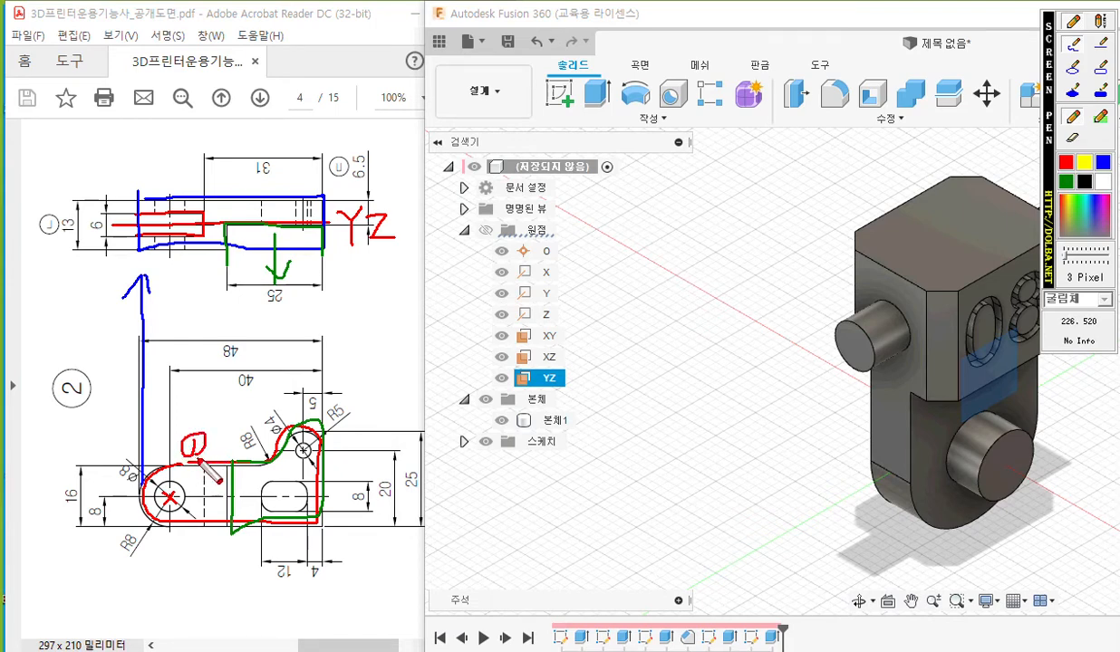
click(1065, 181)
drag(241, 271, 259, 283)
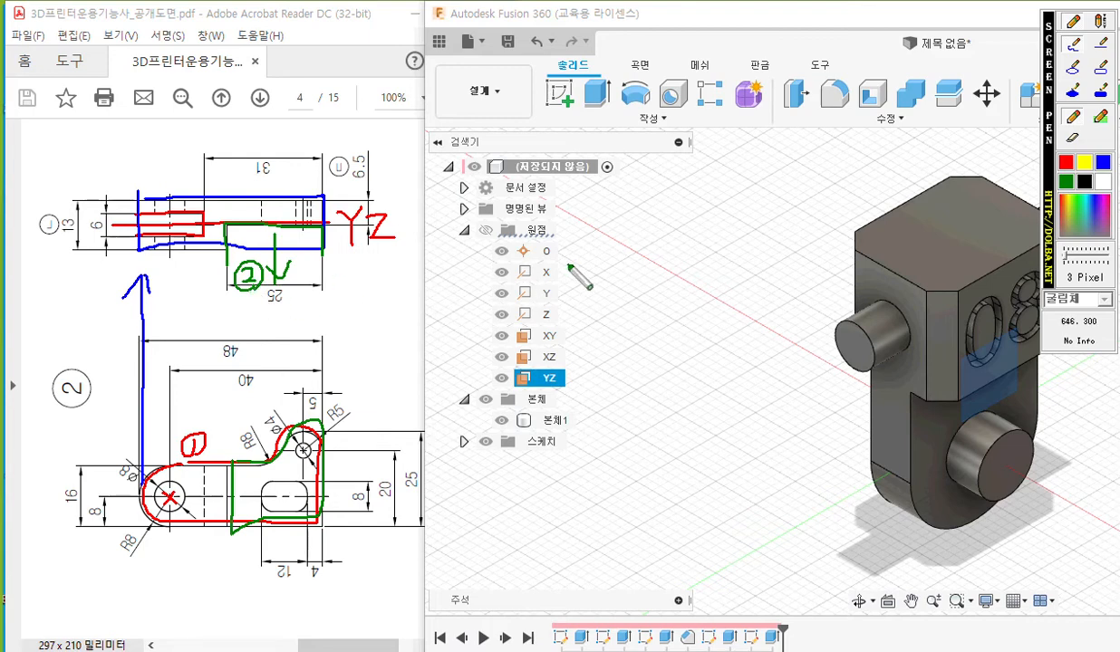
click(1102, 163)
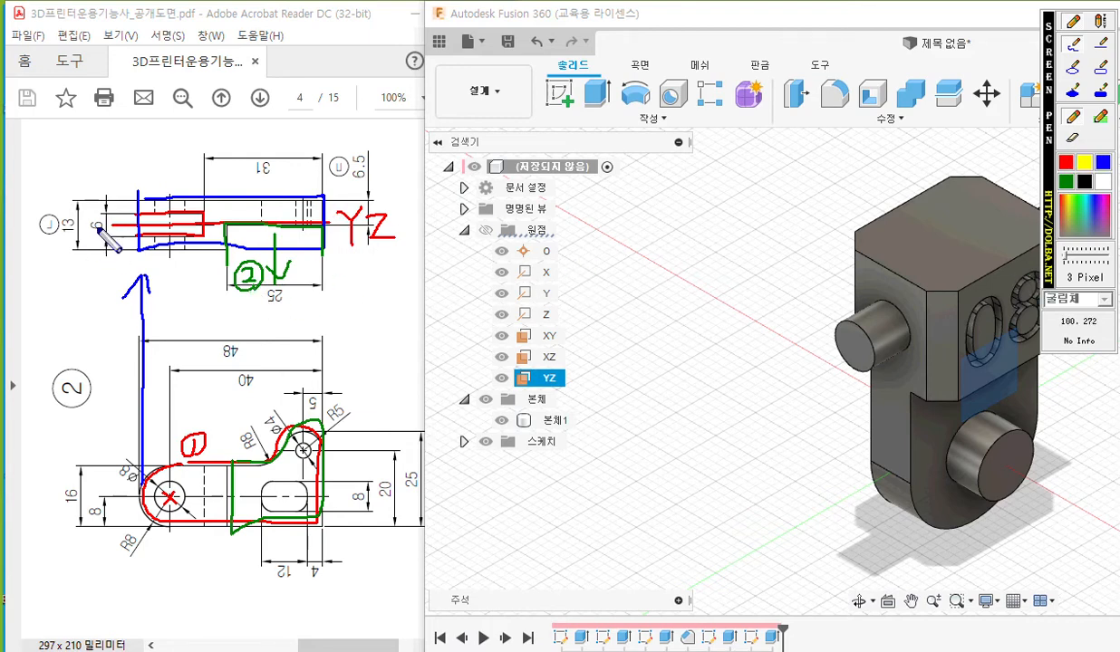
mouse_move(109, 219)
mouse_down()
mouse_move(136, 243)
mouse_move(111, 232)
mouse_up()
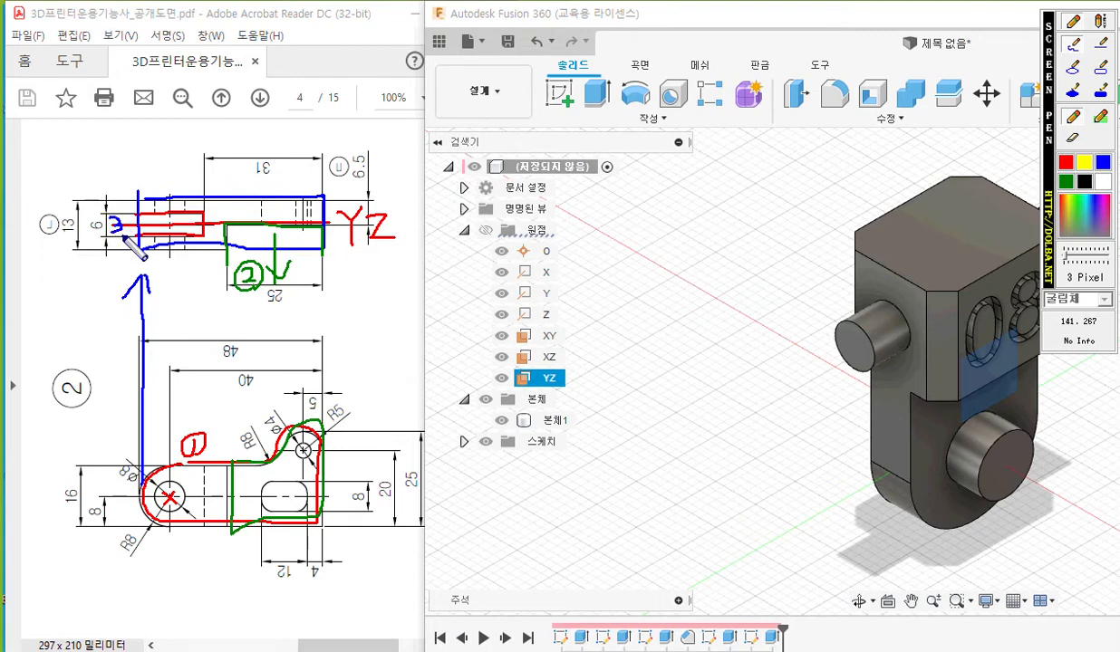
mouse_move(125, 233)
mouse_down()
mouse_move(107, 218)
mouse_move(130, 224)
mouse_move(123, 235)
mouse_up()
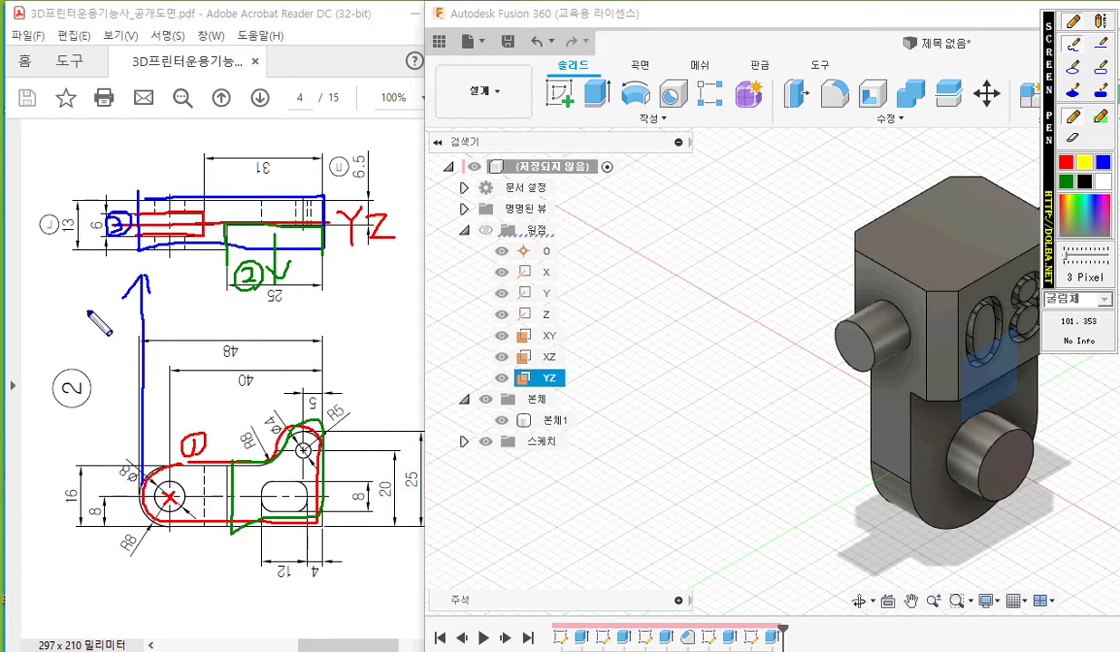
key(Escape)
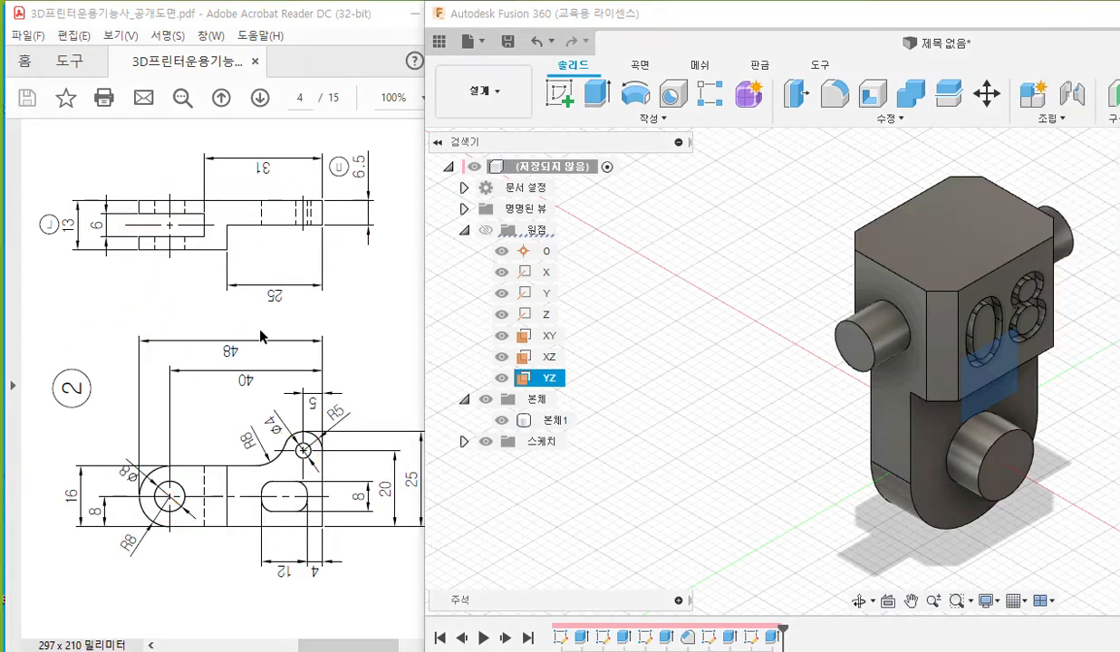
- Create a sketch on the YZ plane and turn on Slice to cut the view through the existing body
right_click(549, 388)
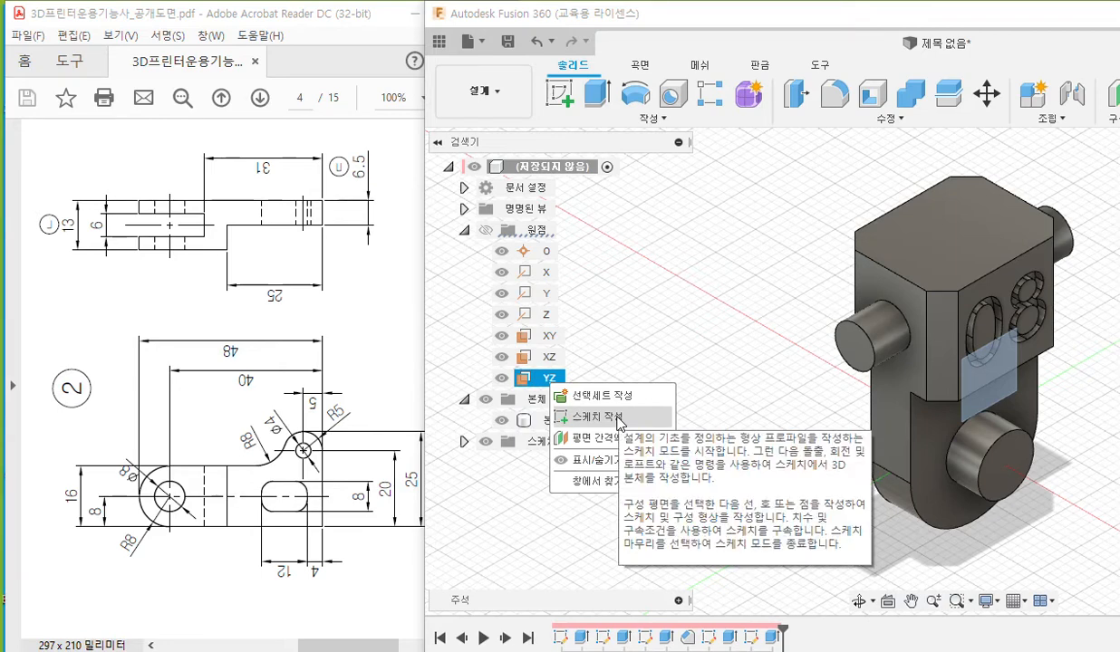
click(619, 425)
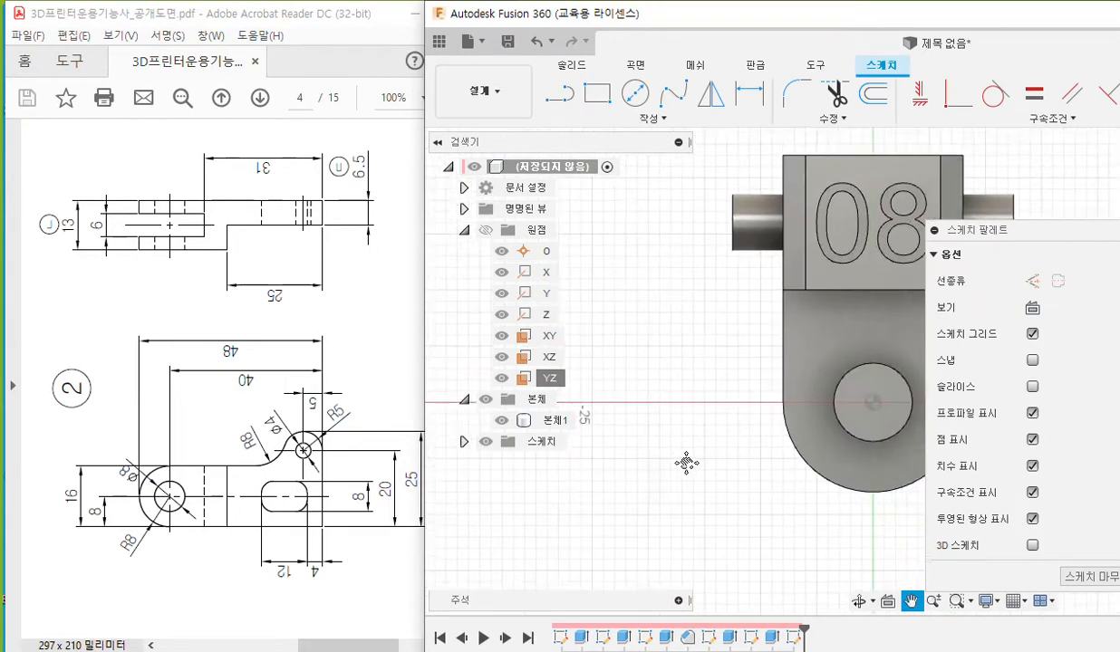
click(1031, 387)
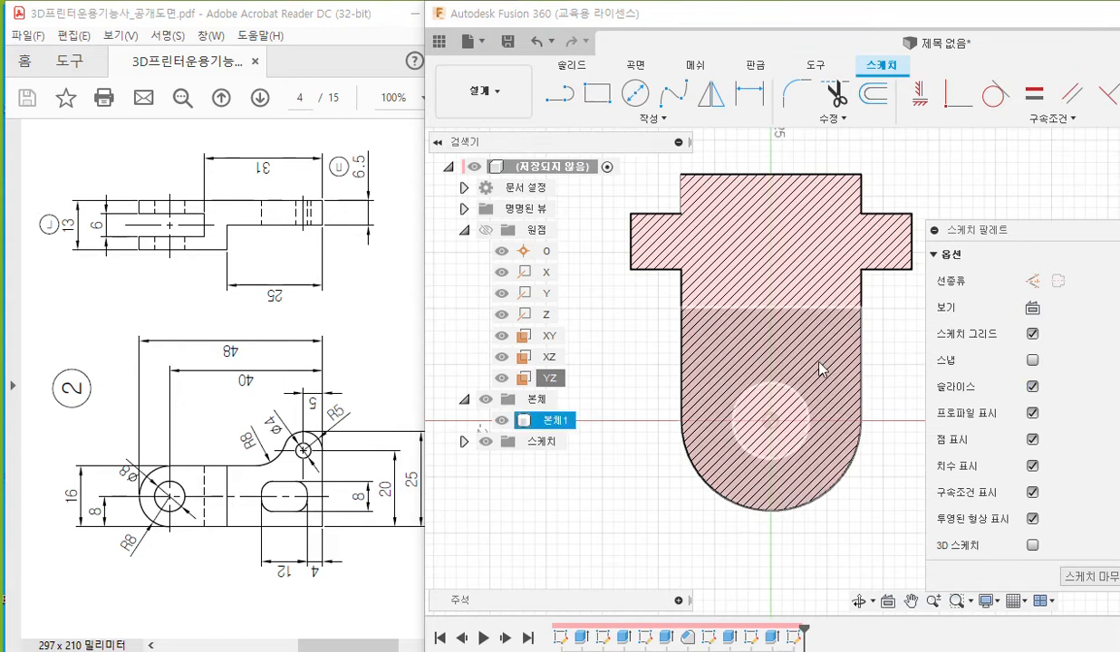
- Mark up part 2's outer profile, the Circle tool and a Ø16 circle about the origin as the starting shape, and clear the markup
key(F12)
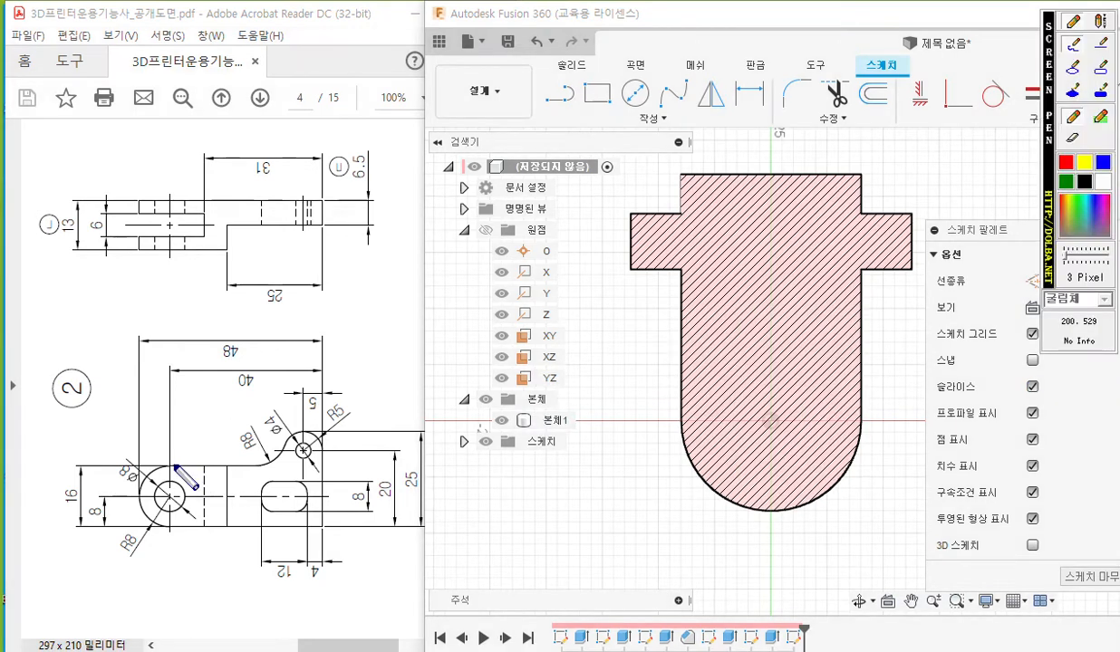
mouse_move(172, 464)
mouse_down()
mouse_move(144, 472)
mouse_move(161, 534)
mouse_move(290, 530)
mouse_move(328, 477)
mouse_move(302, 425)
mouse_move(260, 469)
mouse_move(178, 458)
mouse_up()
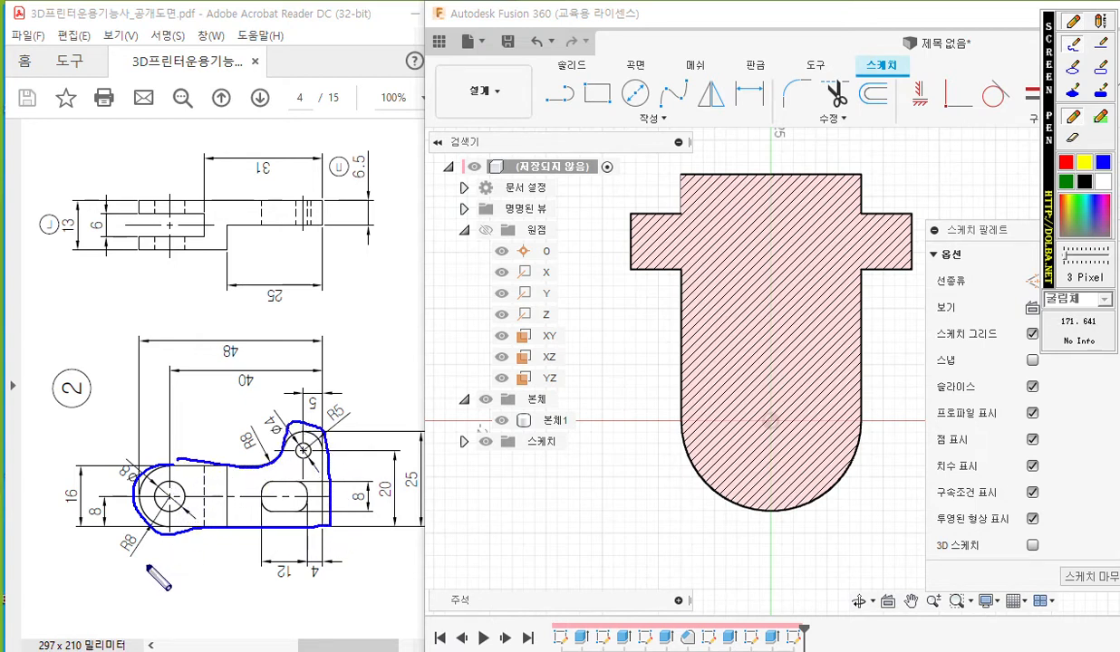
mouse_move(784, 413)
mouse_down()
mouse_move(755, 439)
mouse_move(788, 442)
mouse_up()
mouse_move(647, 123)
mouse_down()
mouse_move(605, 101)
mouse_move(624, 125)
mouse_up()
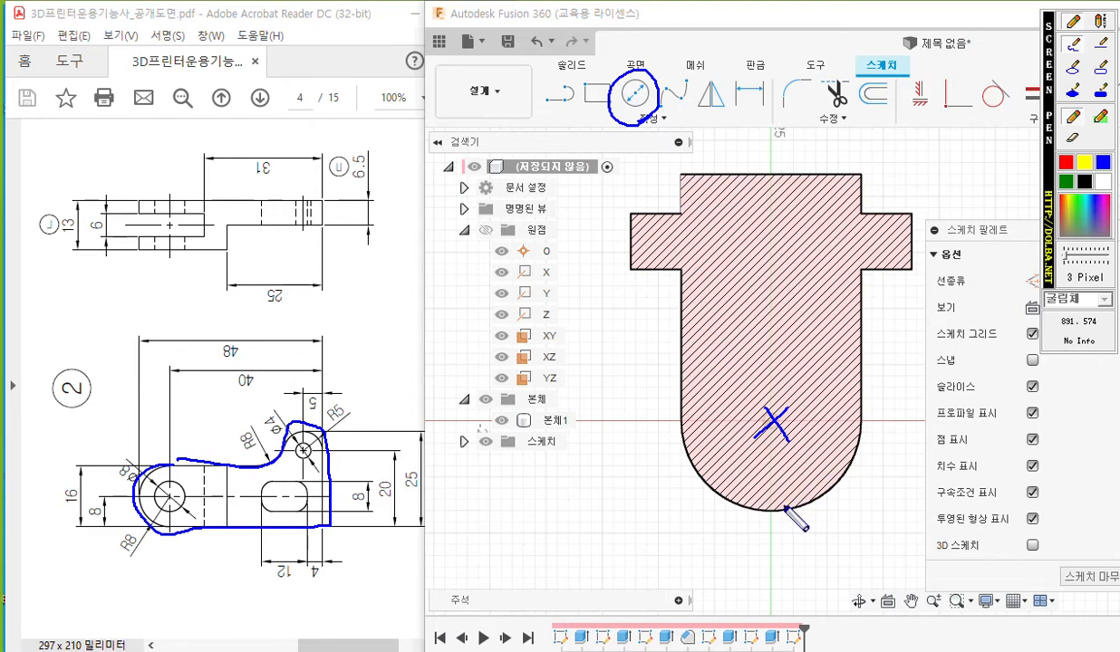
mouse_move(866, 491)
mouse_down()
mouse_move(658, 484)
mouse_move(842, 377)
mouse_move(852, 512)
mouse_up()
mouse_move(609, 505)
mouse_down()
mouse_move(600, 525)
mouse_move(602, 508)
mouse_move(613, 547)
mouse_up()
mouse_move(640, 496)
mouse_down()
mouse_move(629, 539)
mouse_move(658, 539)
mouse_move(648, 524)
mouse_up()
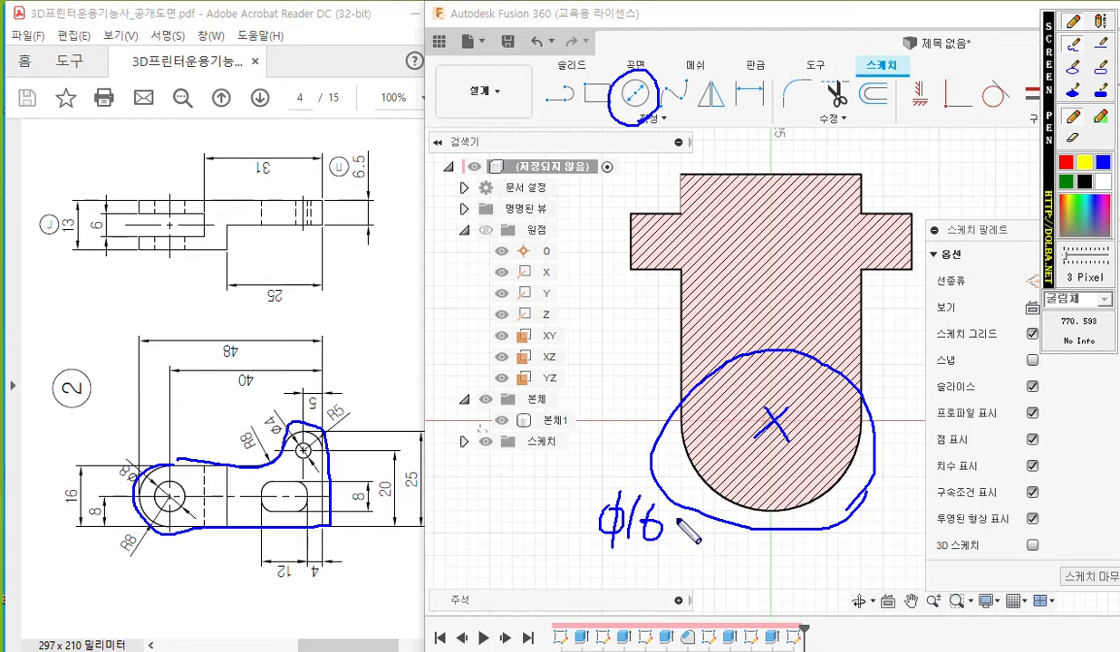
key(Escape)
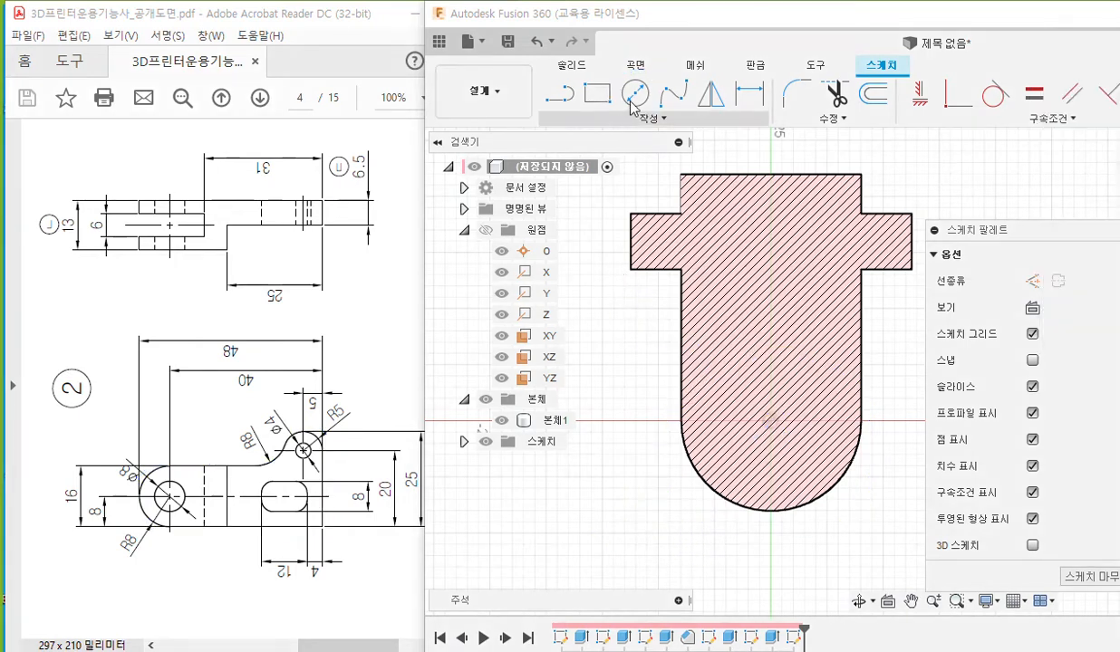
- Draw a 16 mm circle centred on the origin and switch its diameter dimension to a radius dimension
click(635, 93)
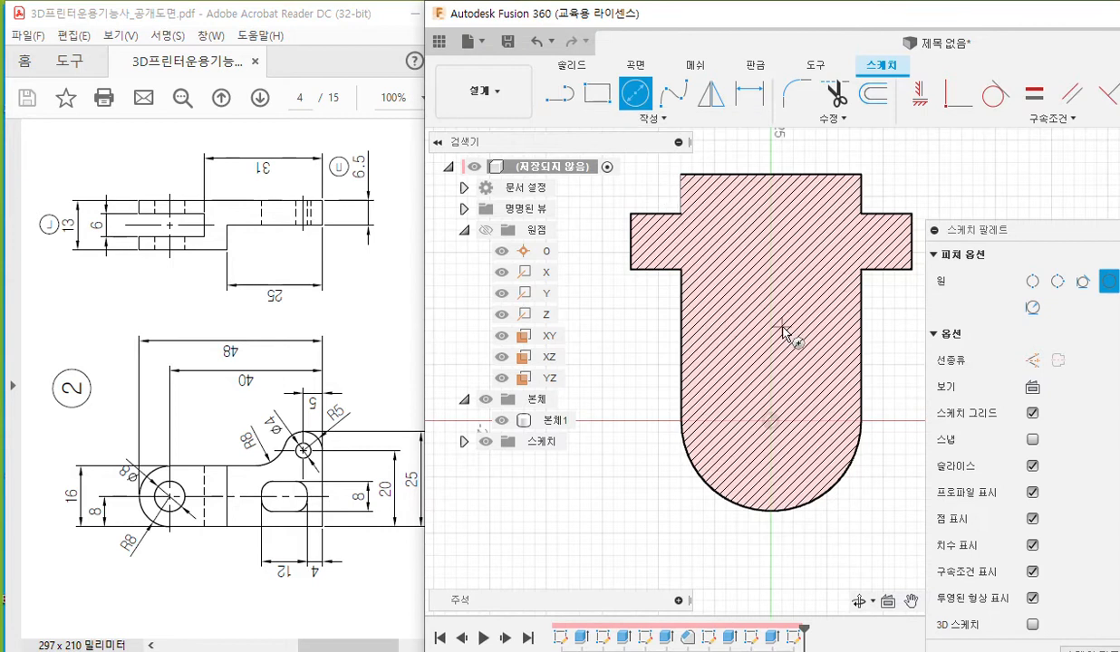
click(770, 420)
text(16)
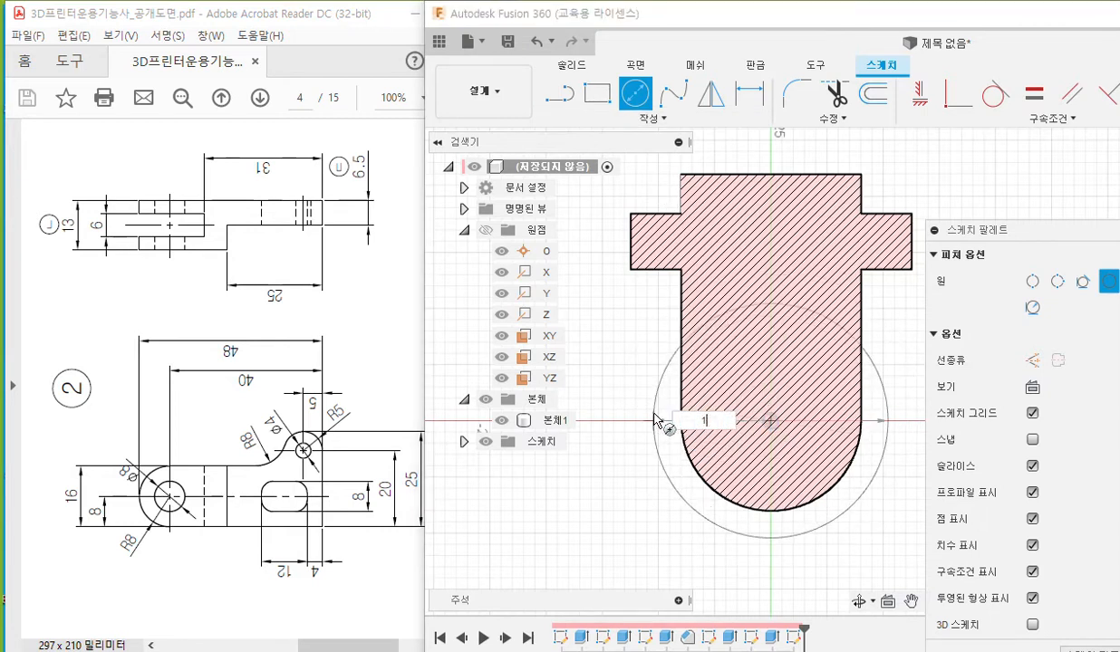
key(Return)
key(Escape)
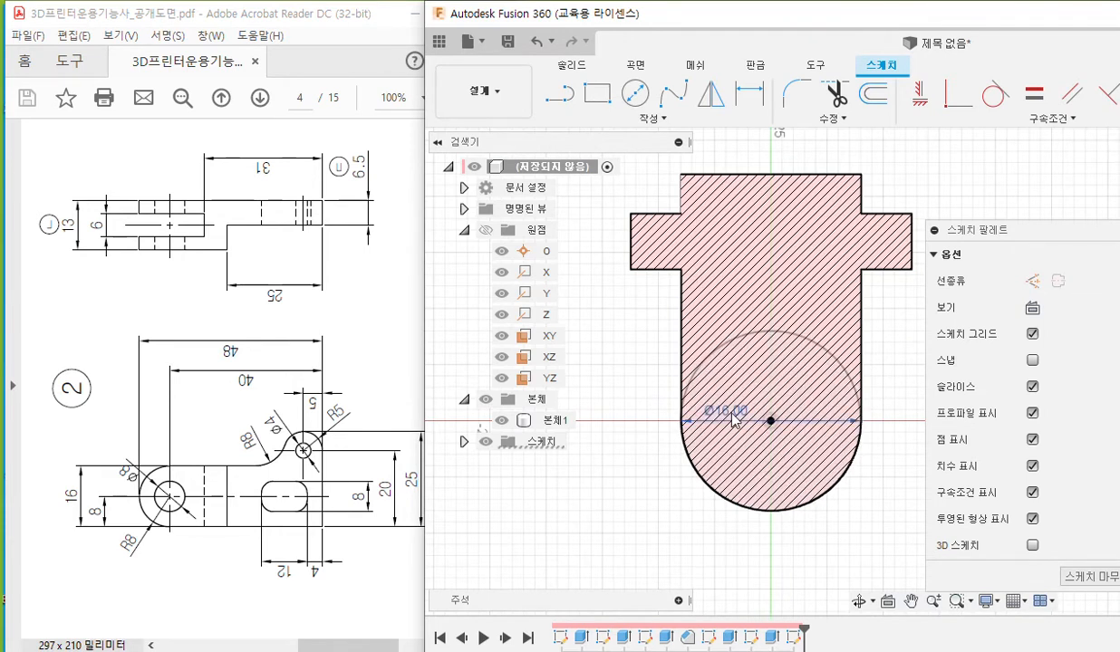
right_click(731, 413)
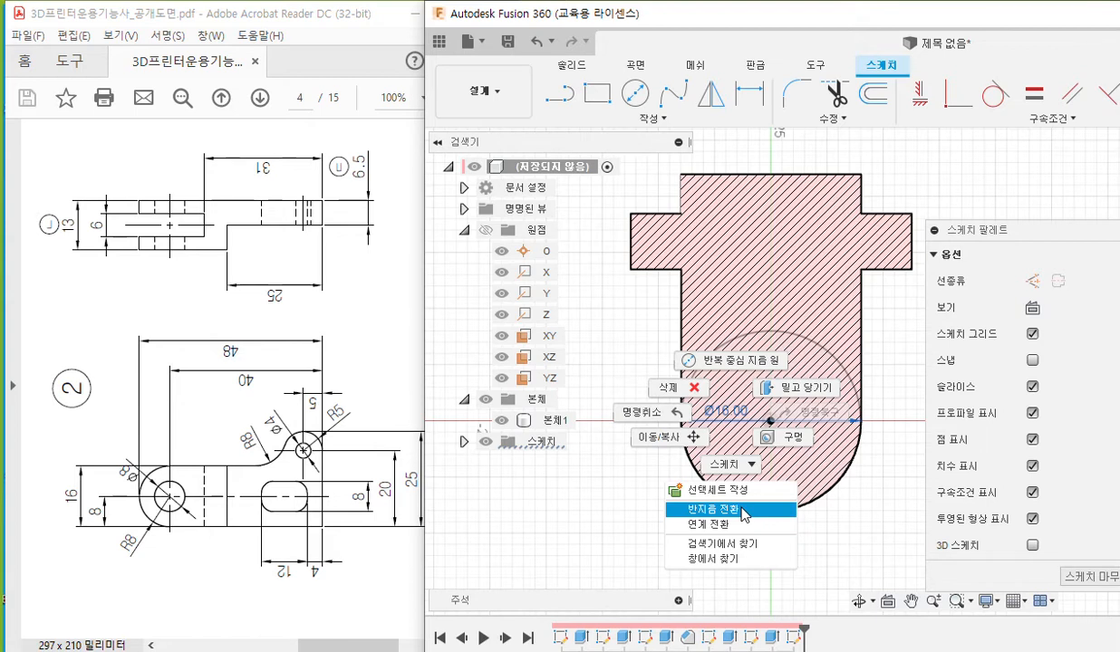
click(744, 511)
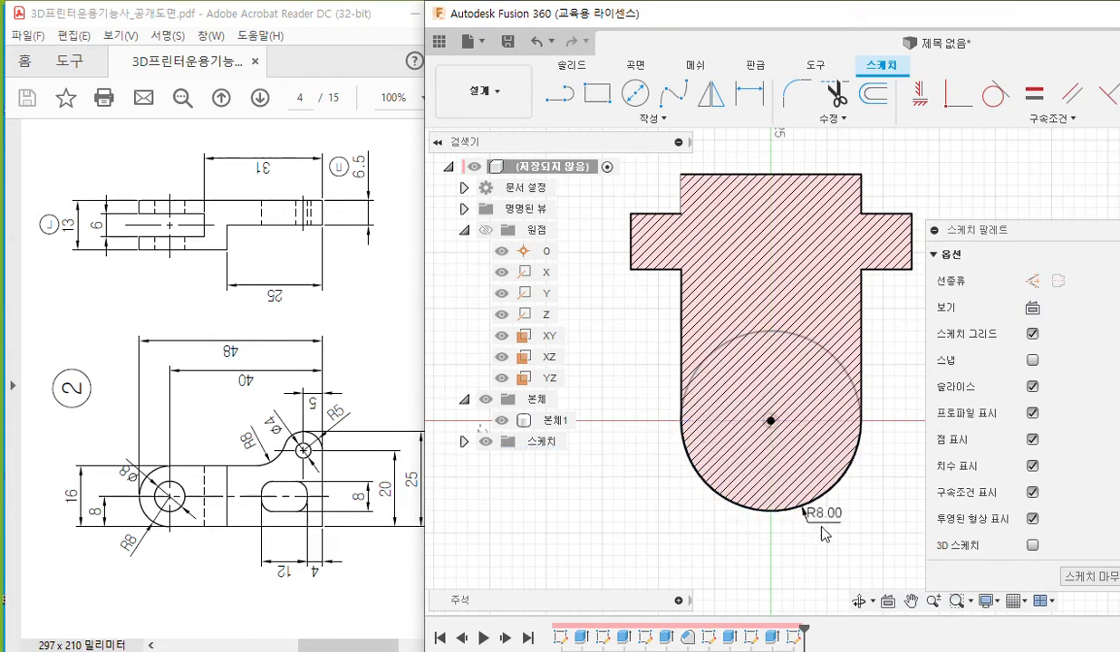
- Mark up the Line tool and a numbered line path from the circle's lowest point across and upward, and clear the markup
mouse_move(875, 481)
middle_down()
mouse_move(783, 485)
mouse_move(827, 436)
mouse_move(792, 388)
middle_up()
scroll(799, 463, down, 2)
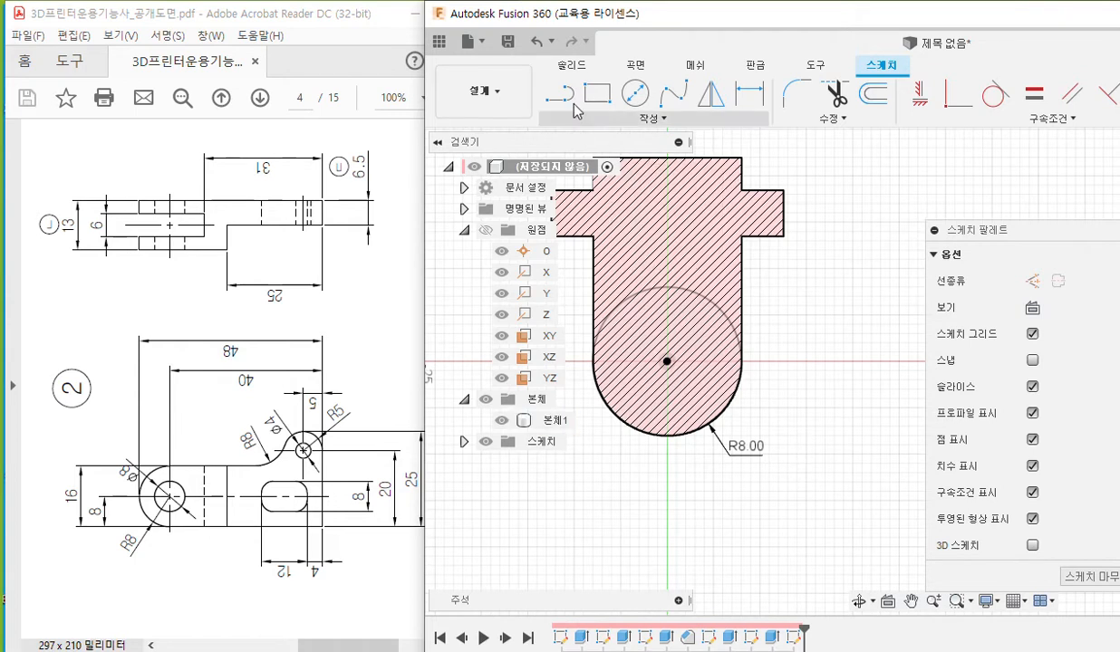
mouse_move(591, 107)
mouse_down()
mouse_move(562, 131)
mouse_move(579, 82)
mouse_move(587, 111)
mouse_up()
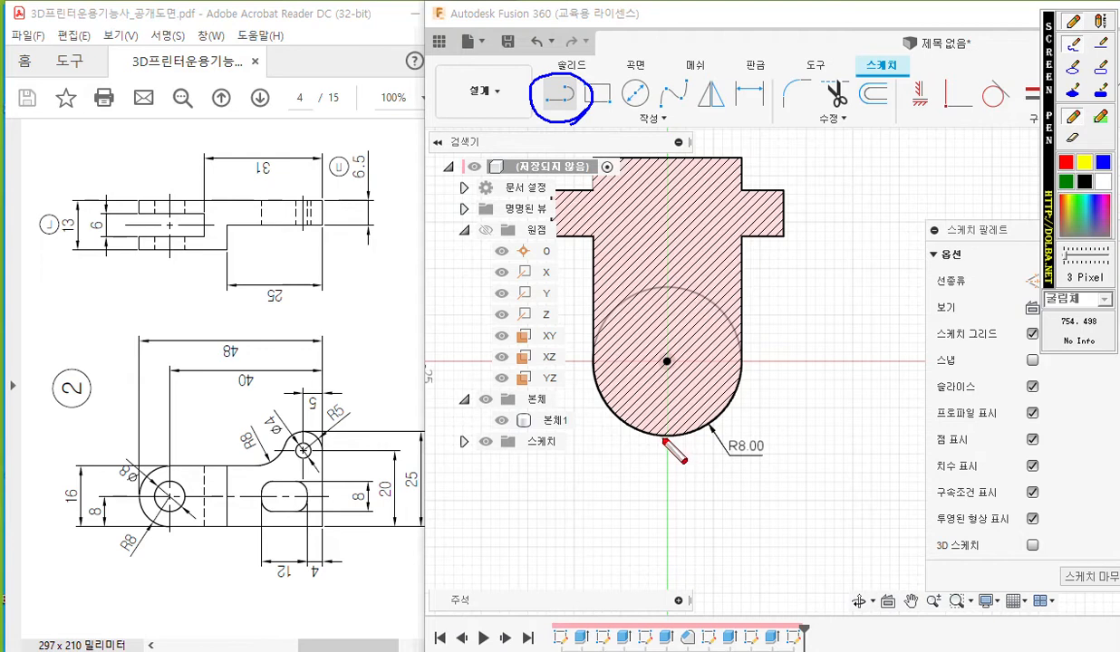
mouse_move(663, 425)
mouse_down()
mouse_move(683, 455)
mouse_move(732, 436)
mouse_move(910, 436)
mouse_up()
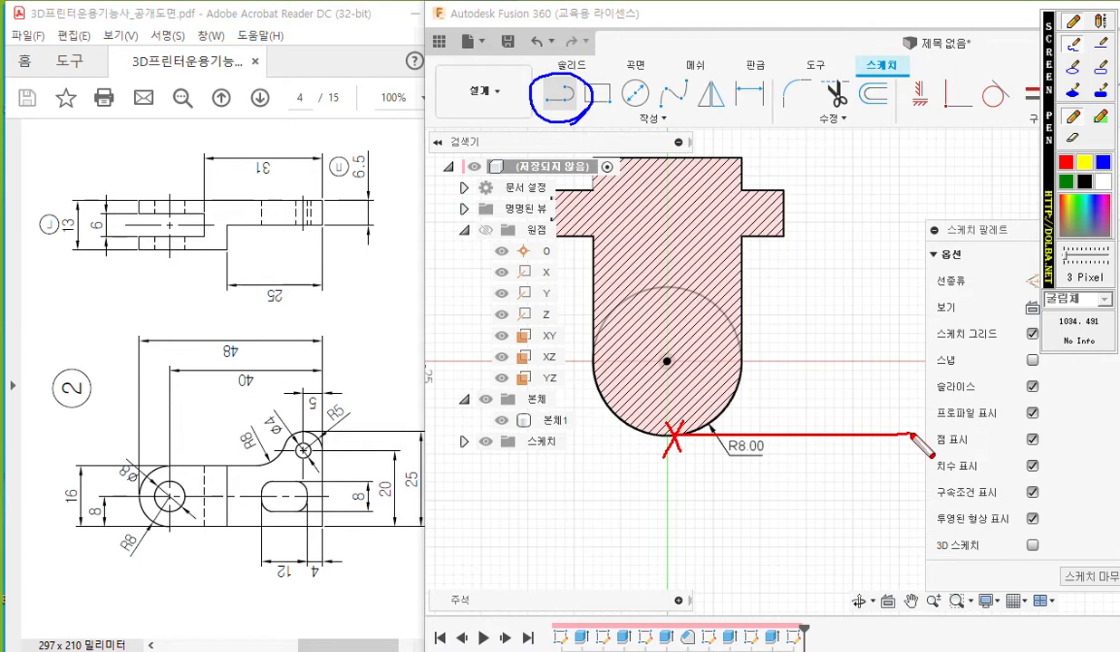
mouse_move(911, 436)
mouse_down()
mouse_move(904, 291)
mouse_move(906, 447)
mouse_move(892, 456)
mouse_move(910, 456)
mouse_up()
drag(907, 277, 909, 297)
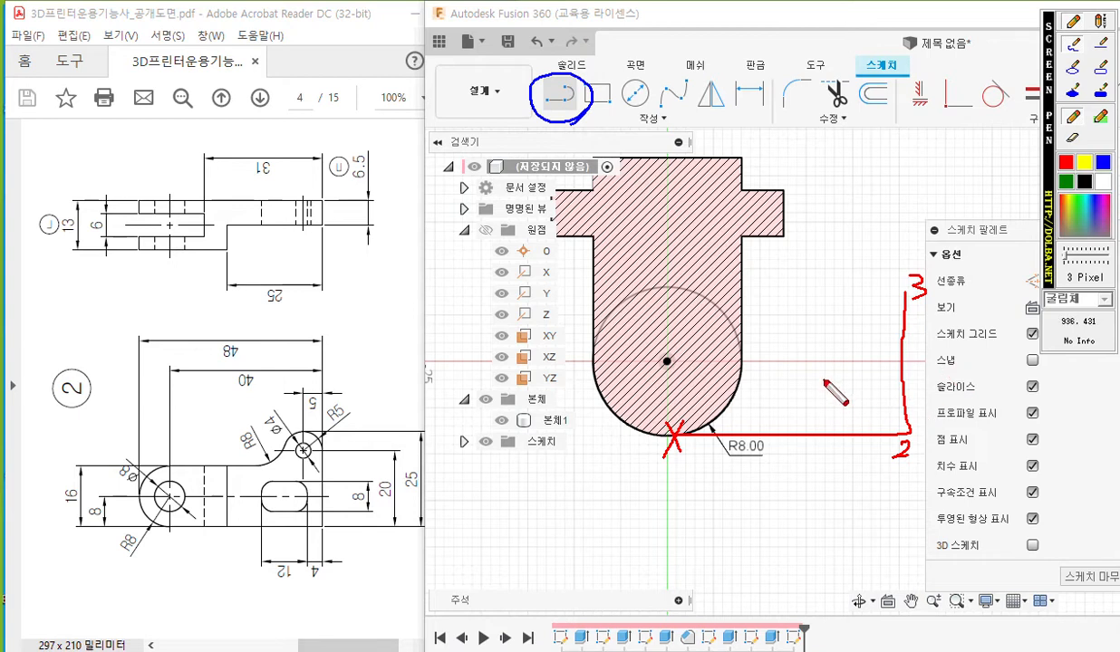
key(Escape)
- Draw a horizontal line from the circle's lowest point and a perpendicular vertical line about 21 mm long up from its far end
drag(990, 230, 1102, 230)
click(559, 93)
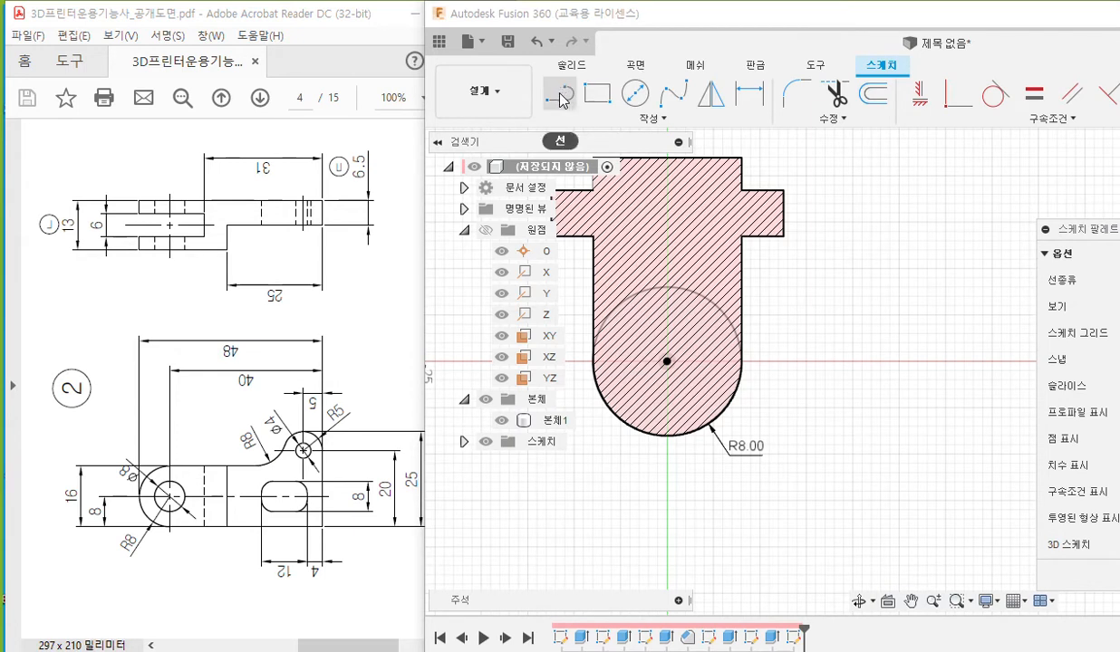
click(668, 436)
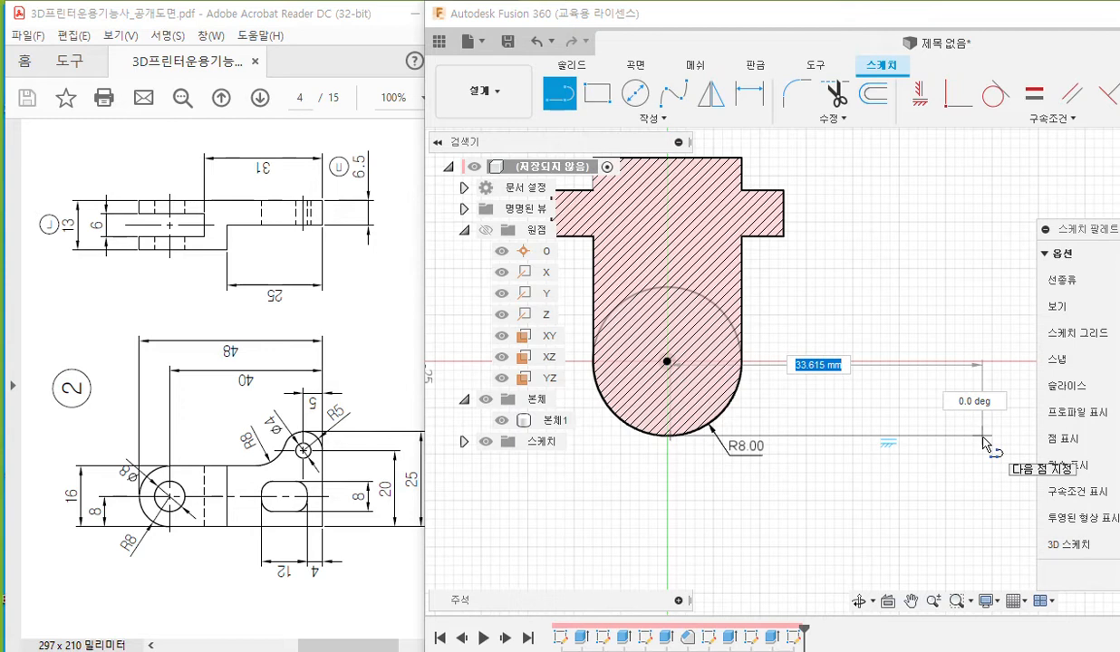
click(982, 436)
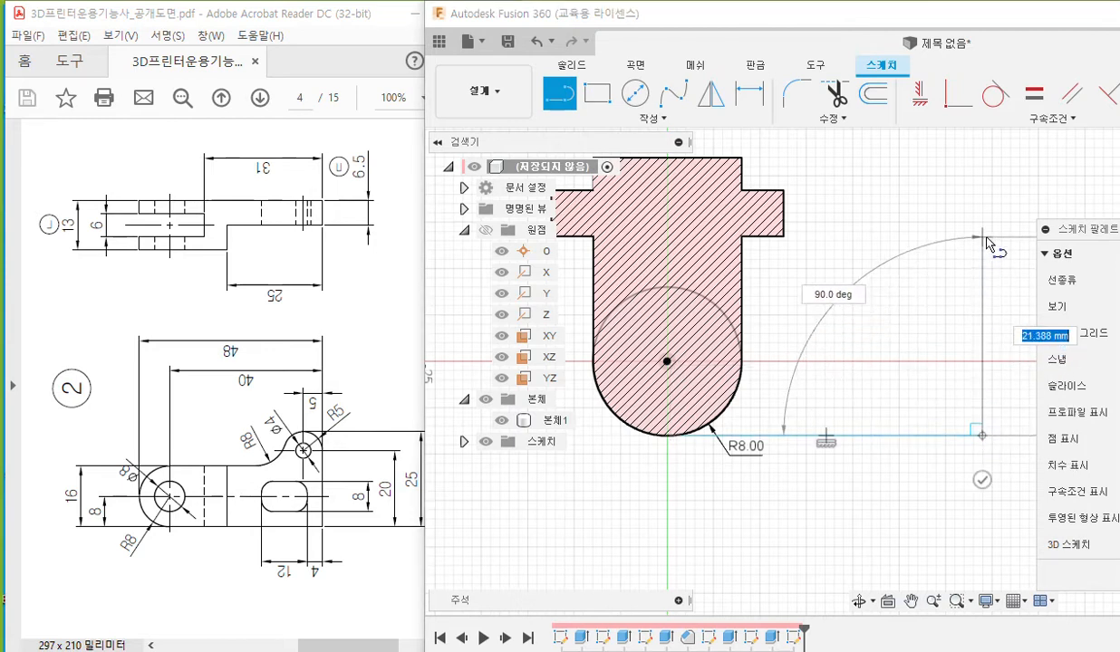
click(986, 238)
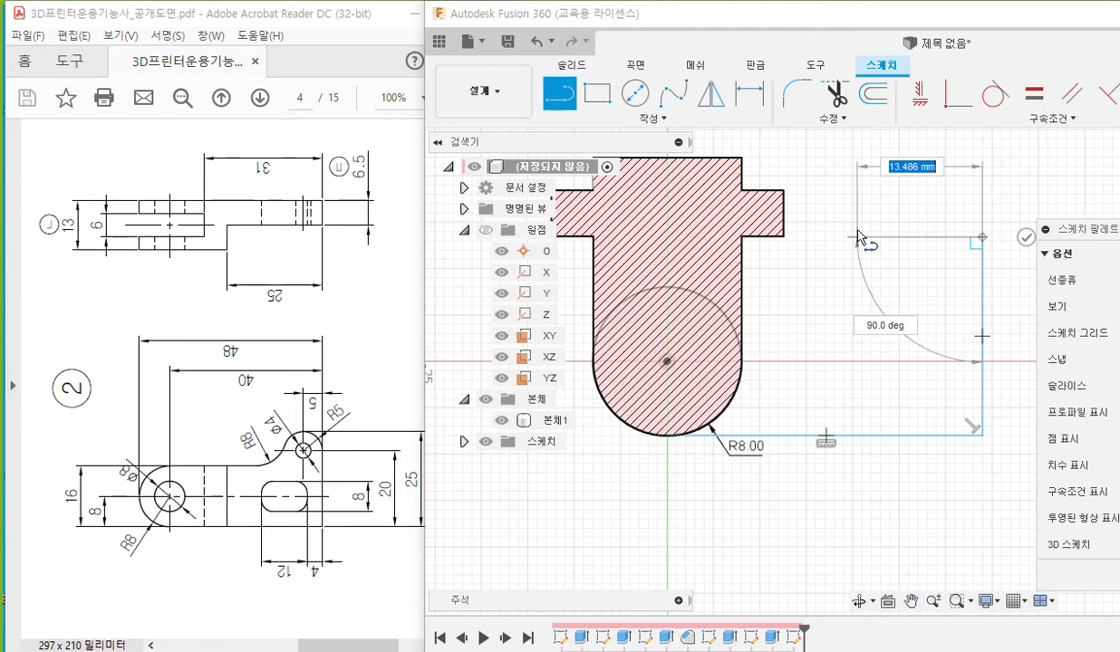
key(Escape)
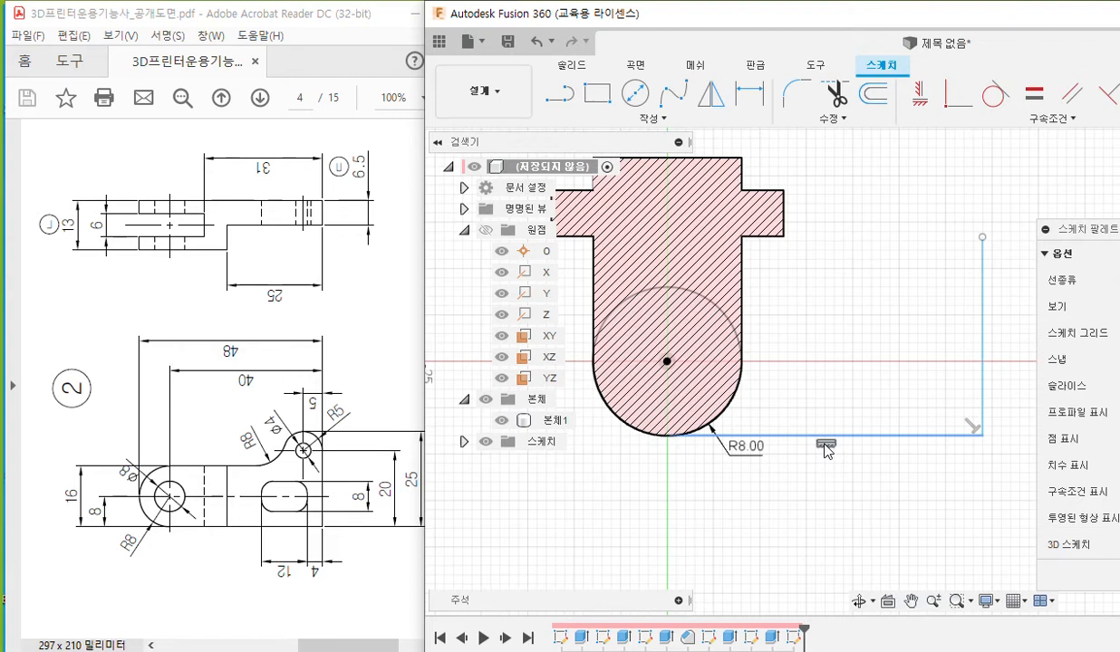
- Mark up the horizontal line's constraint symbol, the circle and line that should be tangent, and the Tangent constraint tool
key(F12)
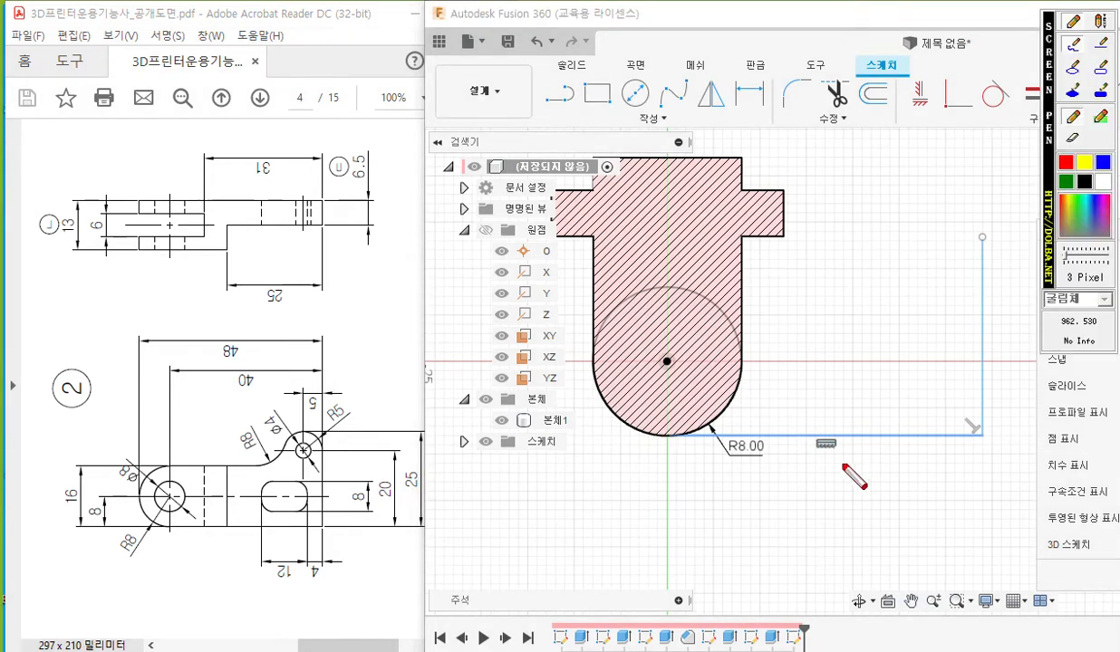
mouse_move(806, 442)
mouse_down()
mouse_move(856, 442)
mouse_move(811, 469)
mouse_up()
mouse_move(826, 454)
mouse_down()
mouse_move(820, 469)
mouse_move(839, 470)
mouse_up()
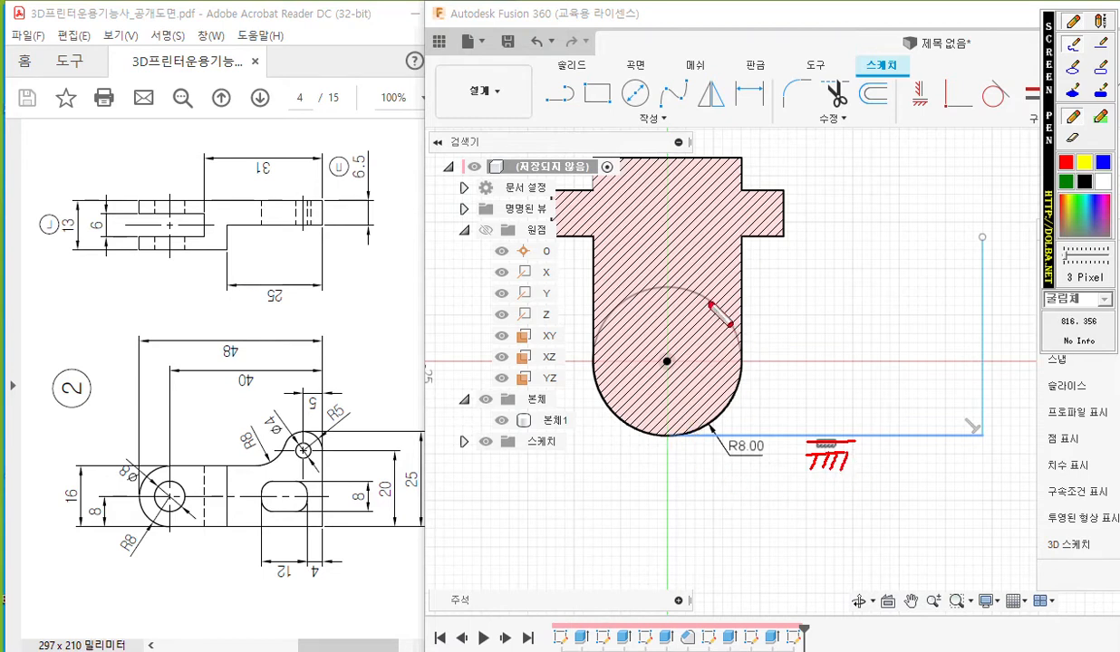
mouse_move(612, 314)
mouse_down()
mouse_move(705, 299)
mouse_move(725, 346)
mouse_up()
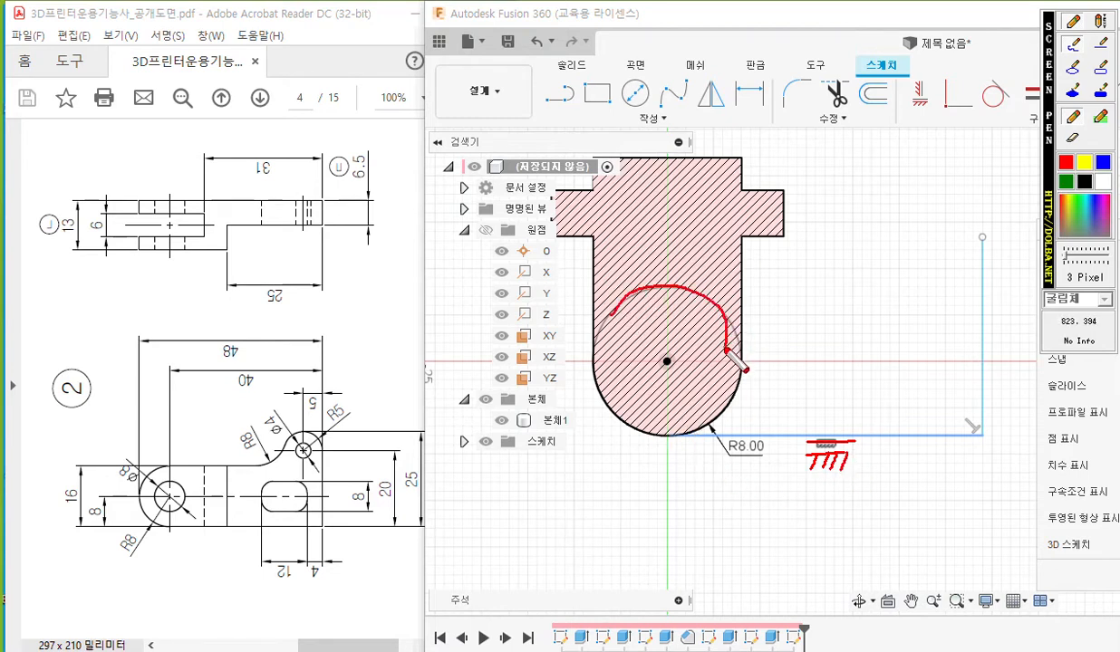
drag(663, 442, 791, 440)
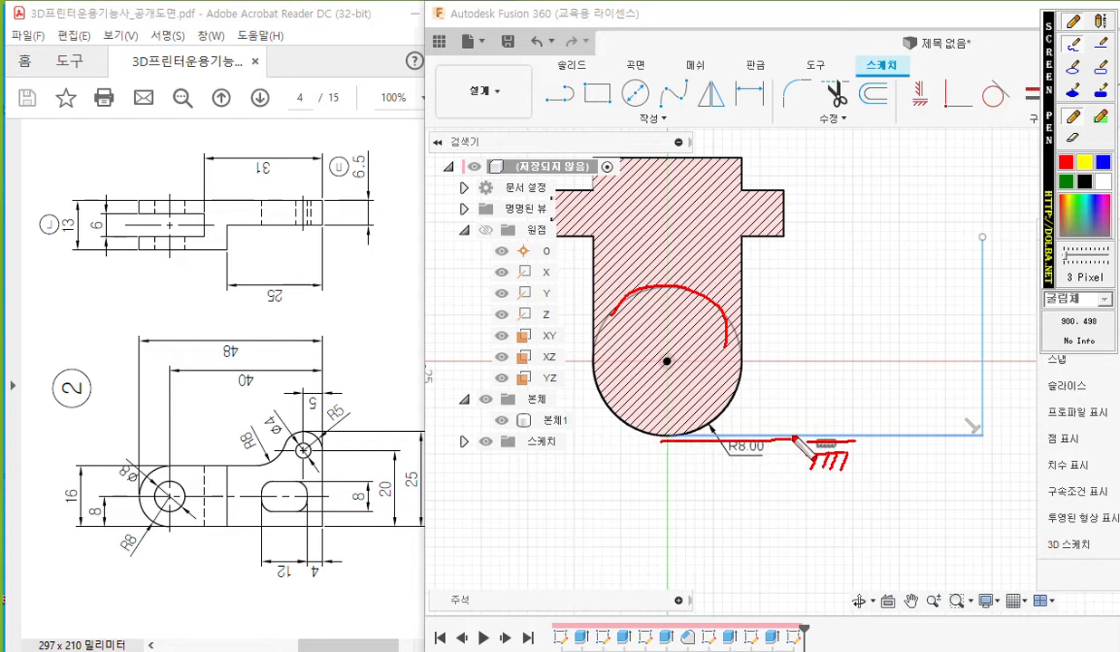
mouse_move(1006, 118)
mouse_down()
mouse_move(978, 90)
mouse_move(1007, 86)
mouse_move(1011, 115)
mouse_up()
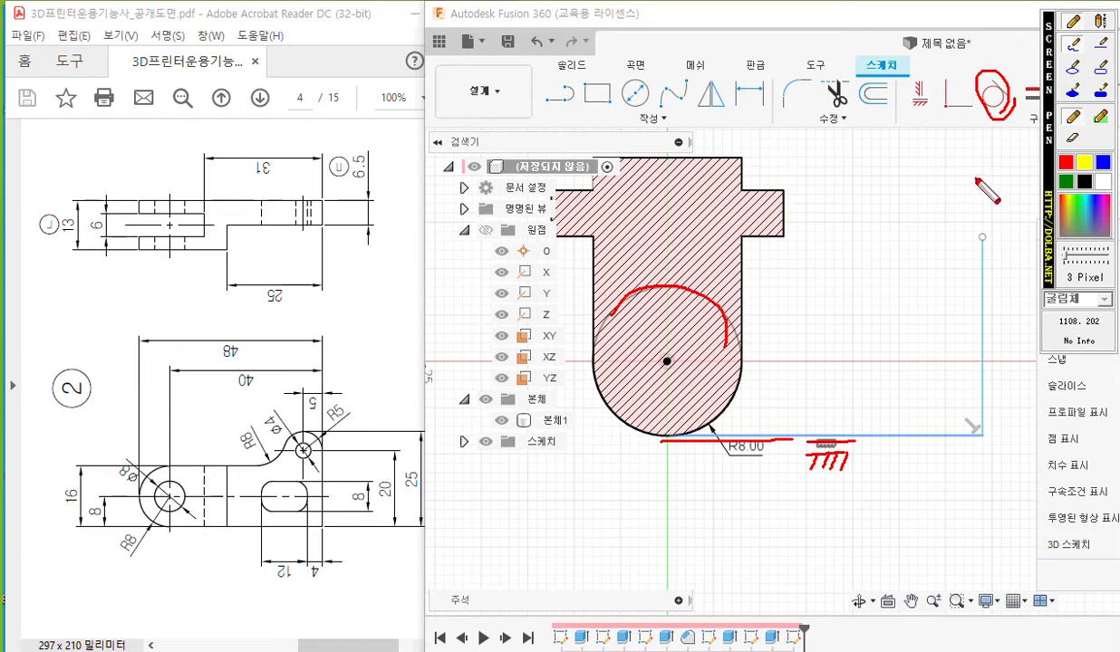
- Make the circle tangent to the lower horizontal line, and move the R8 dimension down clear of that line
key(Escape)
click(995, 94)
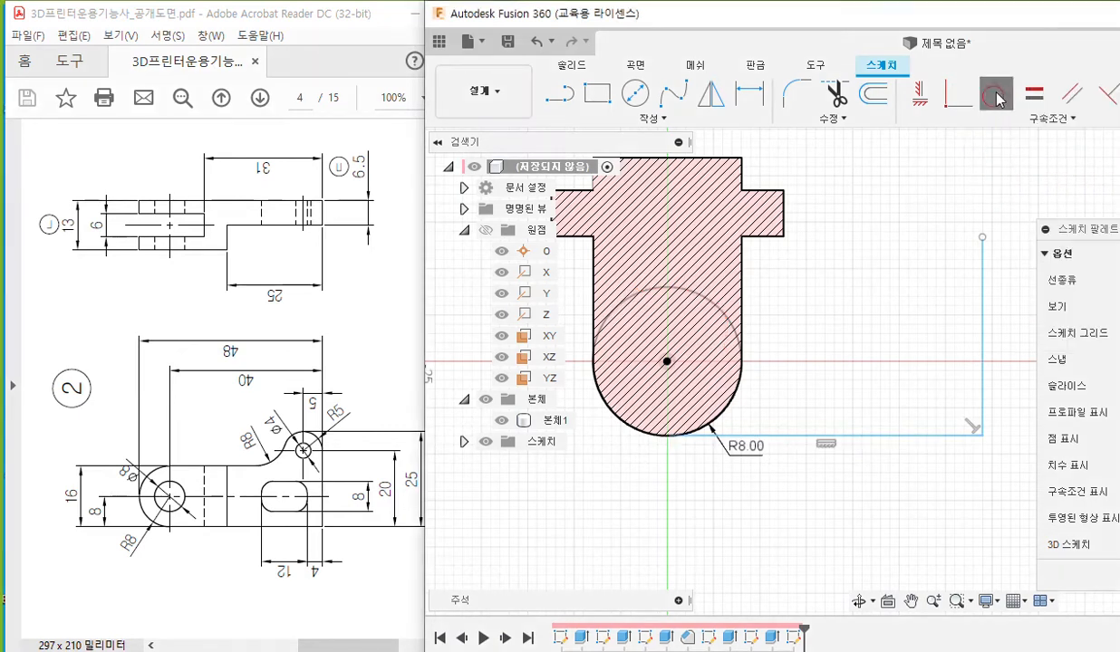
click(700, 303)
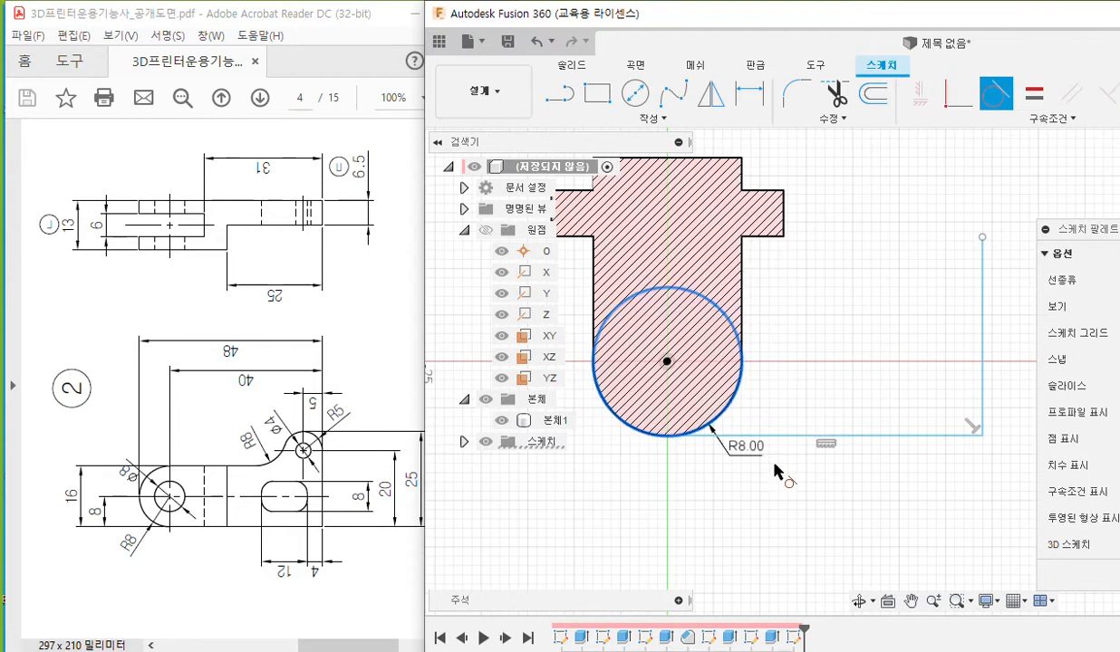
click(797, 439)
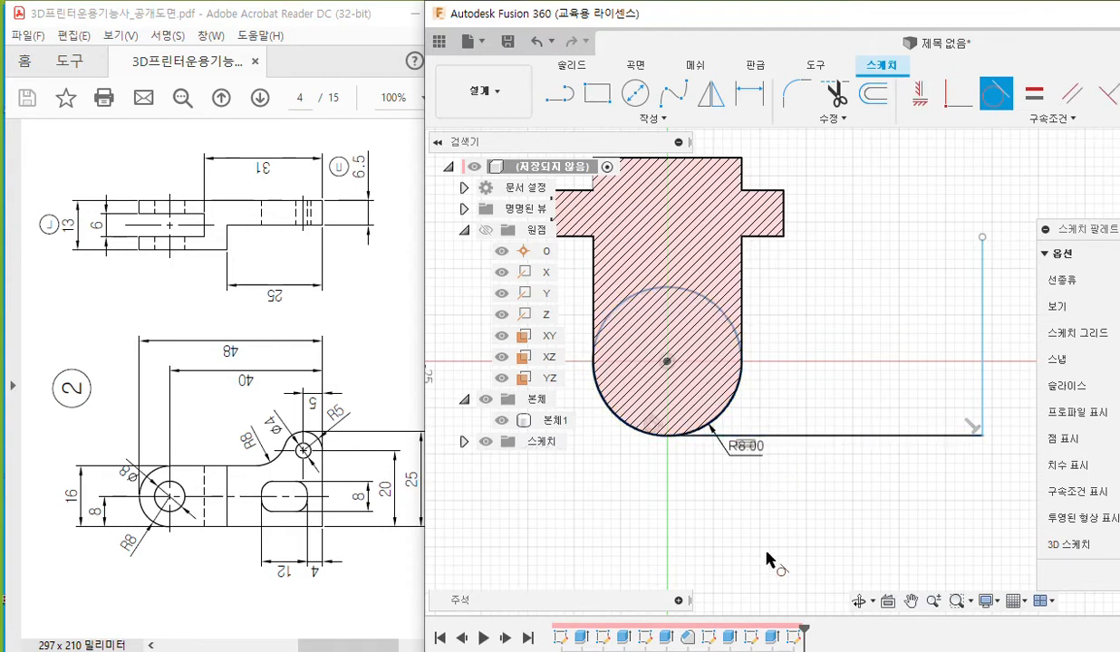
key(Escape)
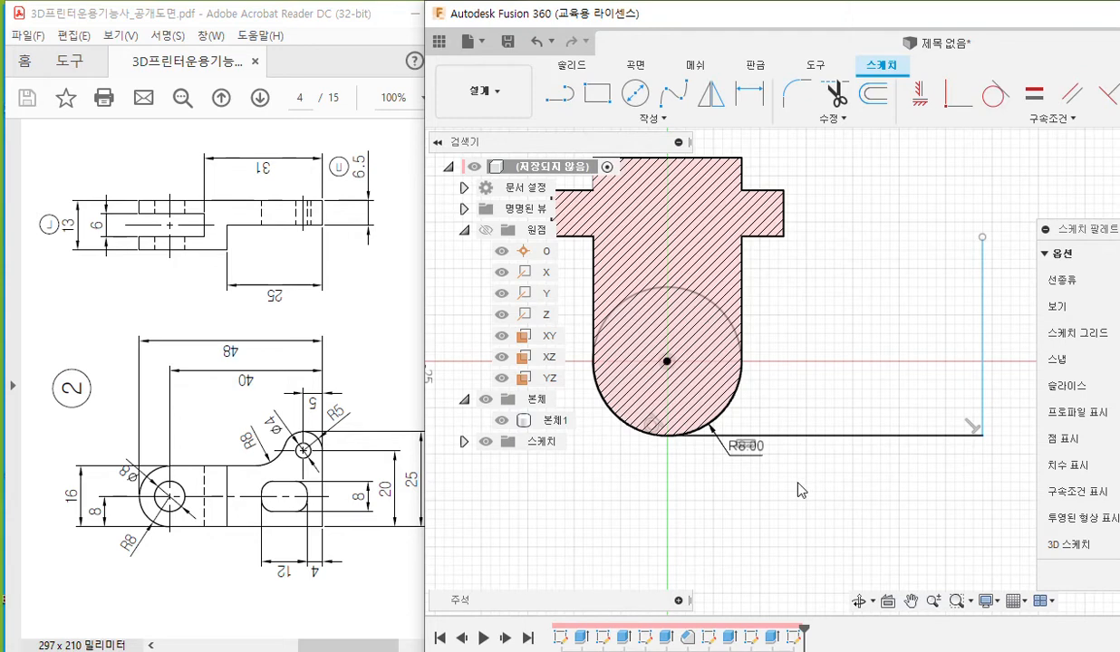
drag(738, 459, 711, 486)
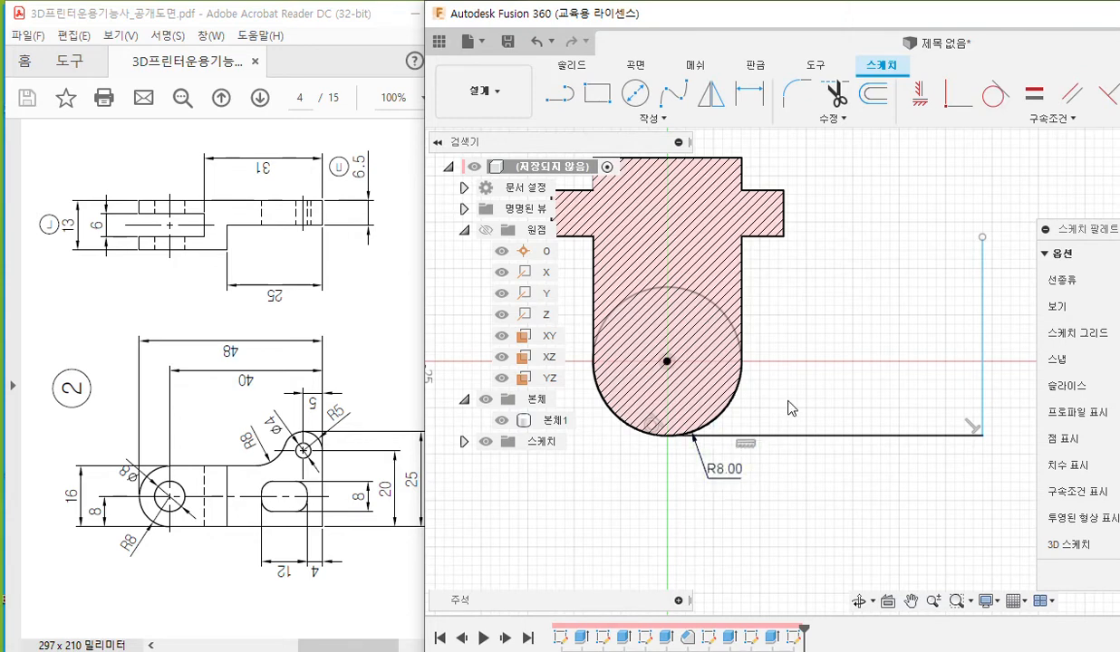
mouse_move(797, 381)
middle_down()
mouse_move(778, 364)
mouse_move(766, 381)
mouse_move(788, 410)
middle_up()
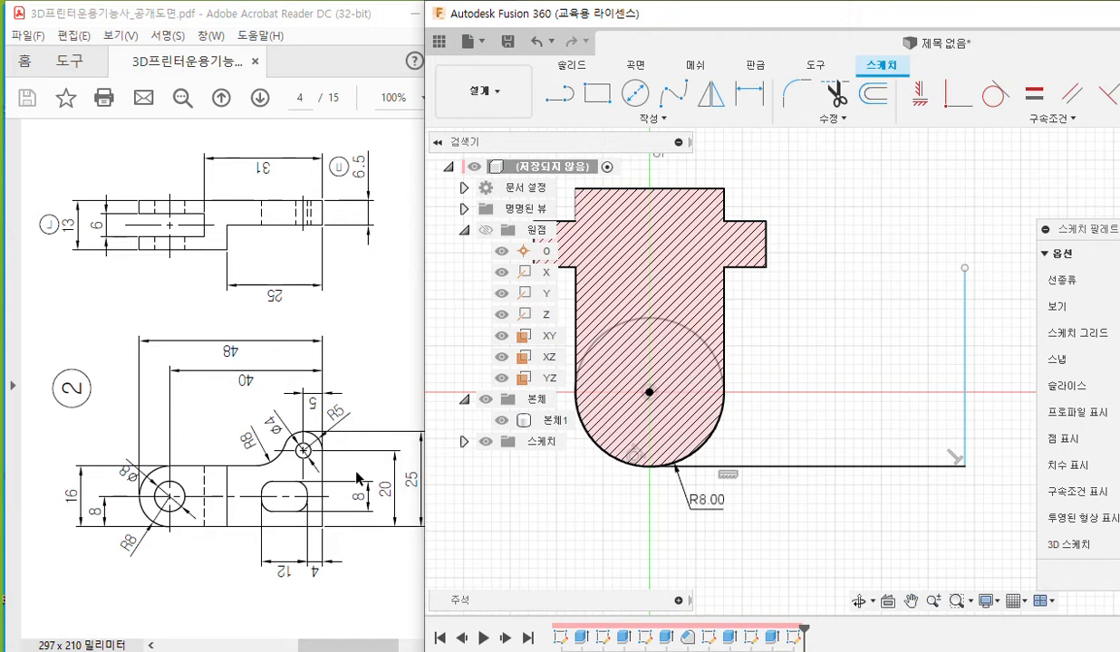
- Mark up part 2's right edge, the large hole's centre and the 40 distance between them on the PDF drawing
key(F2)
drag(324, 425, 324, 530)
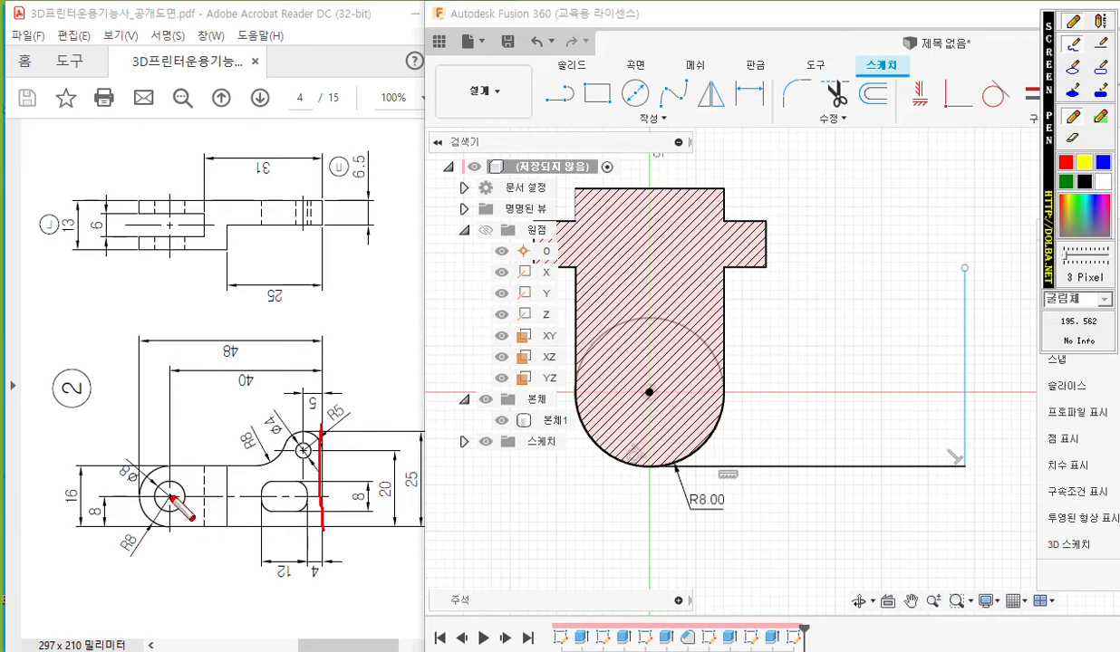
mouse_move(164, 486)
mouse_down()
mouse_move(179, 505)
mouse_move(161, 505)
mouse_up()
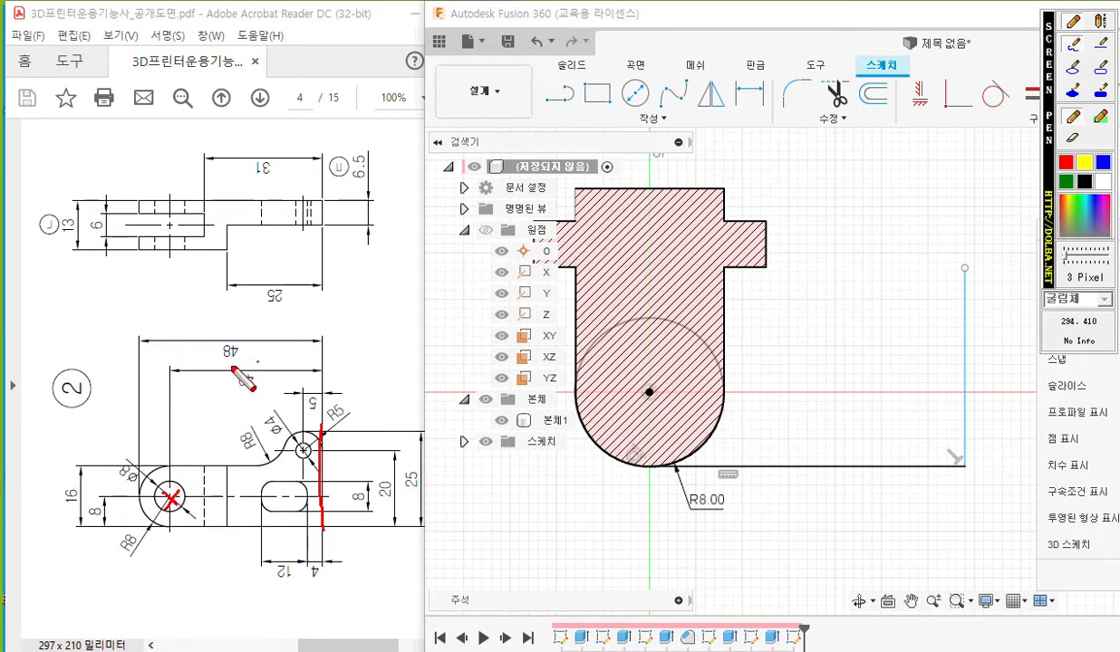
drag(168, 367, 173, 525)
mouse_move(233, 366)
mouse_down()
mouse_move(222, 387)
mouse_move(250, 385)
mouse_move(237, 395)
mouse_move(256, 367)
mouse_up()
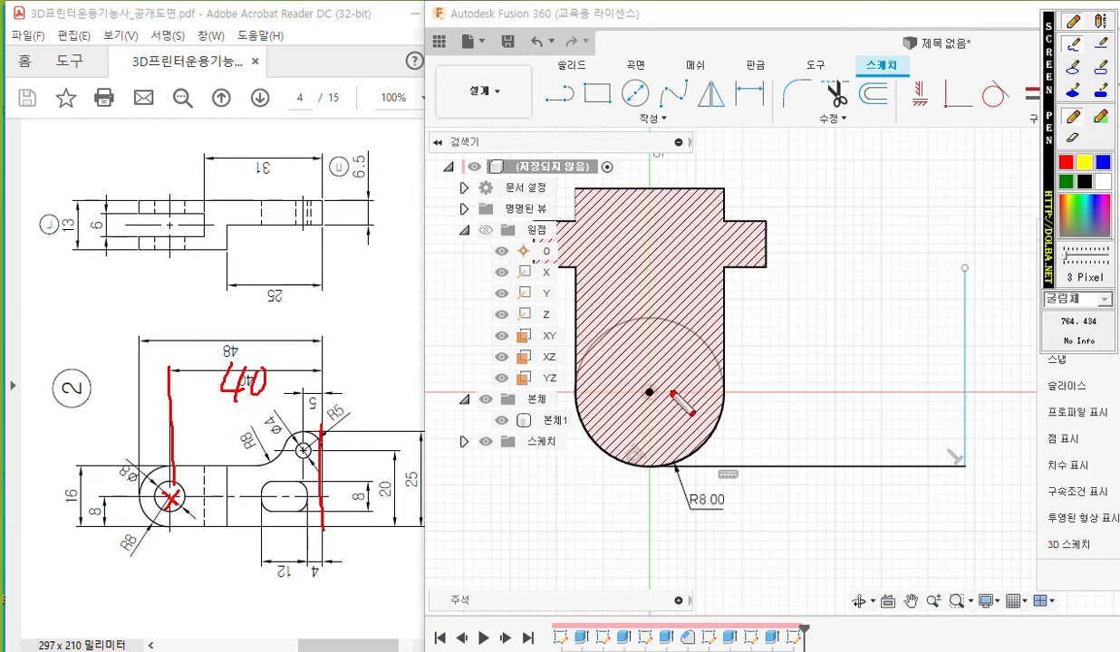
- Mark up a 40 distance arrow from the circle's centre to the vertical line on the sketch, and clear the markup
drag(651, 391, 666, 239)
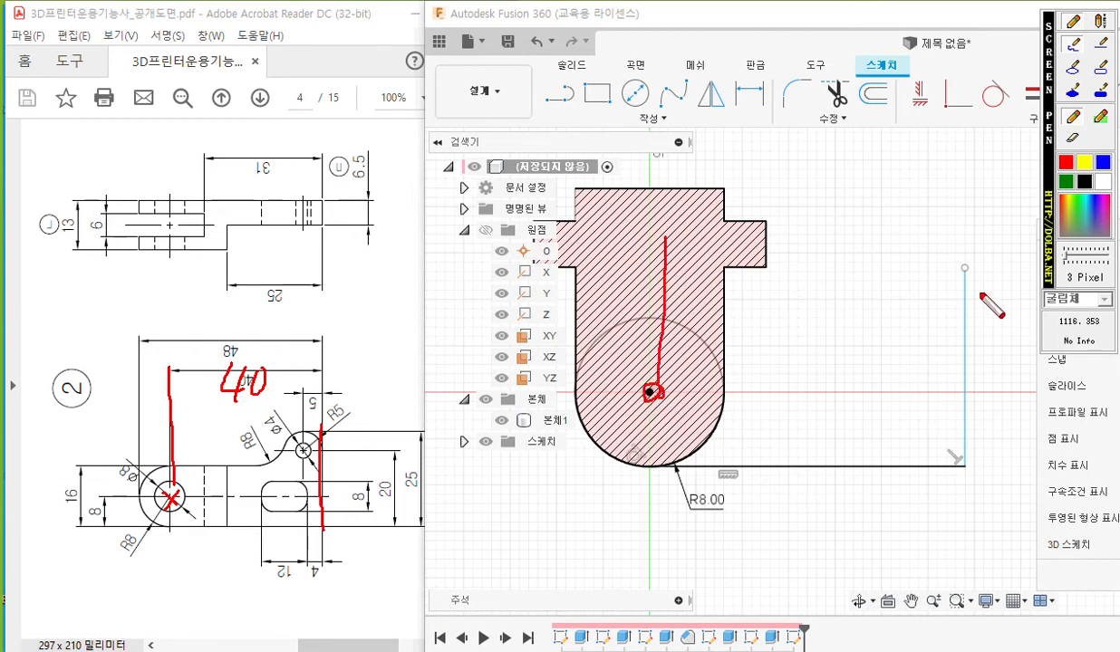
drag(964, 208, 964, 245)
drag(679, 243, 948, 238)
mouse_move(924, 213)
mouse_down()
mouse_move(949, 235)
mouse_move(931, 251)
mouse_up()
drag(700, 218, 702, 256)
mouse_move(812, 196)
mouse_down()
mouse_move(825, 223)
mouse_move(814, 234)
mouse_move(847, 224)
mouse_move(837, 209)
mouse_up()
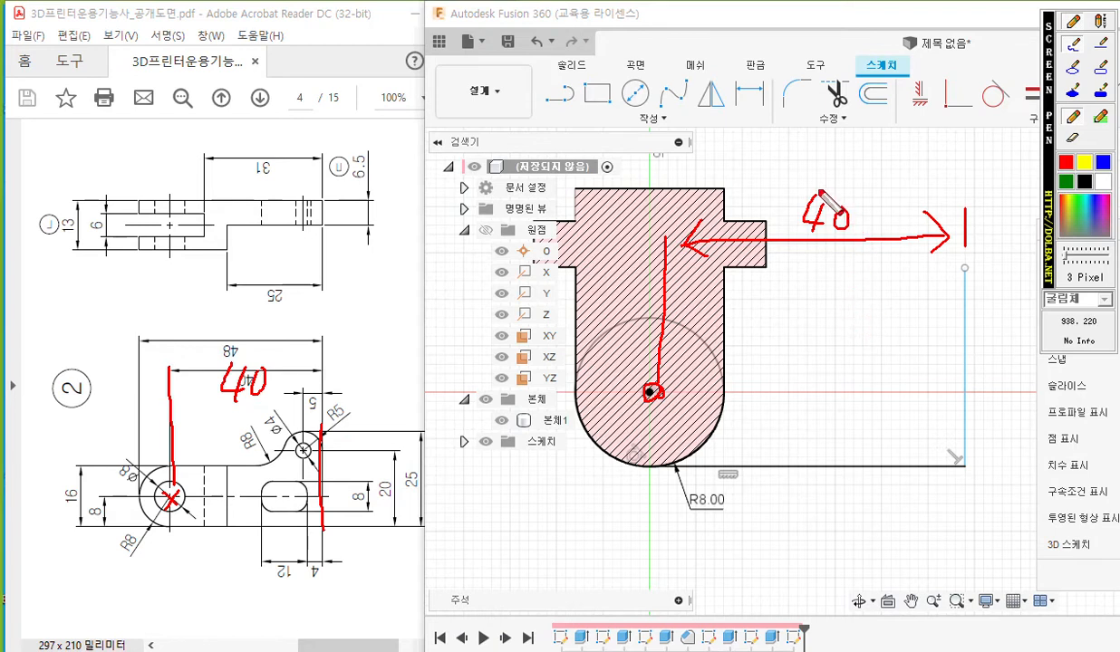
key(Escape)
- Dimension the horizontal distance from the circle's centre to the vertical line as 40 mm, and place the dimension above the hatched body
click(748, 102)
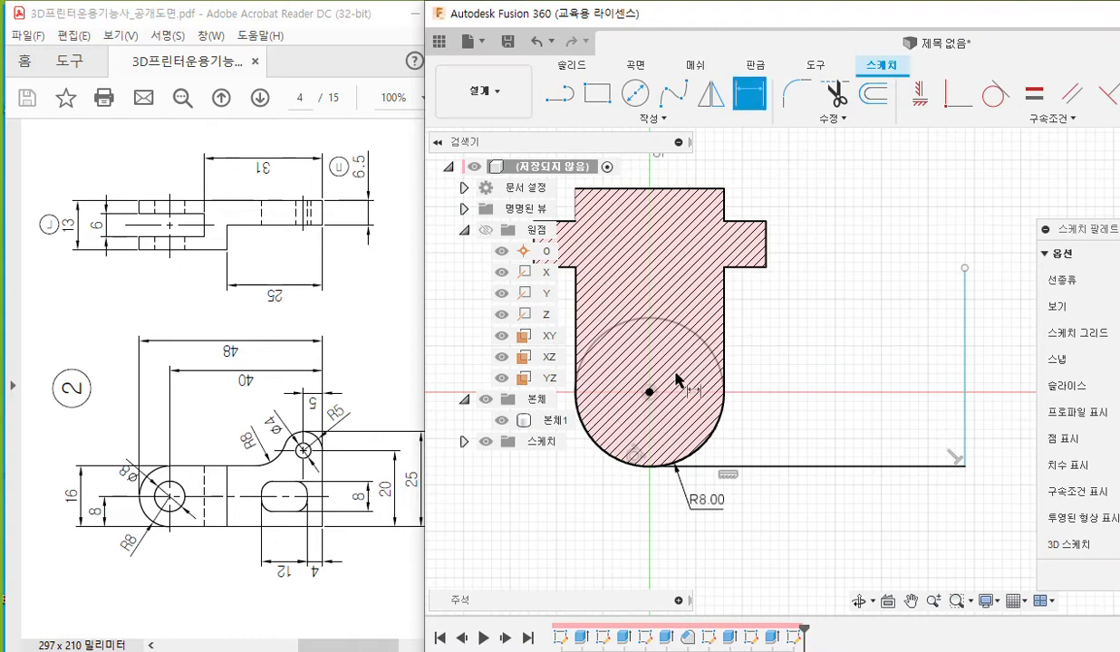
click(649, 393)
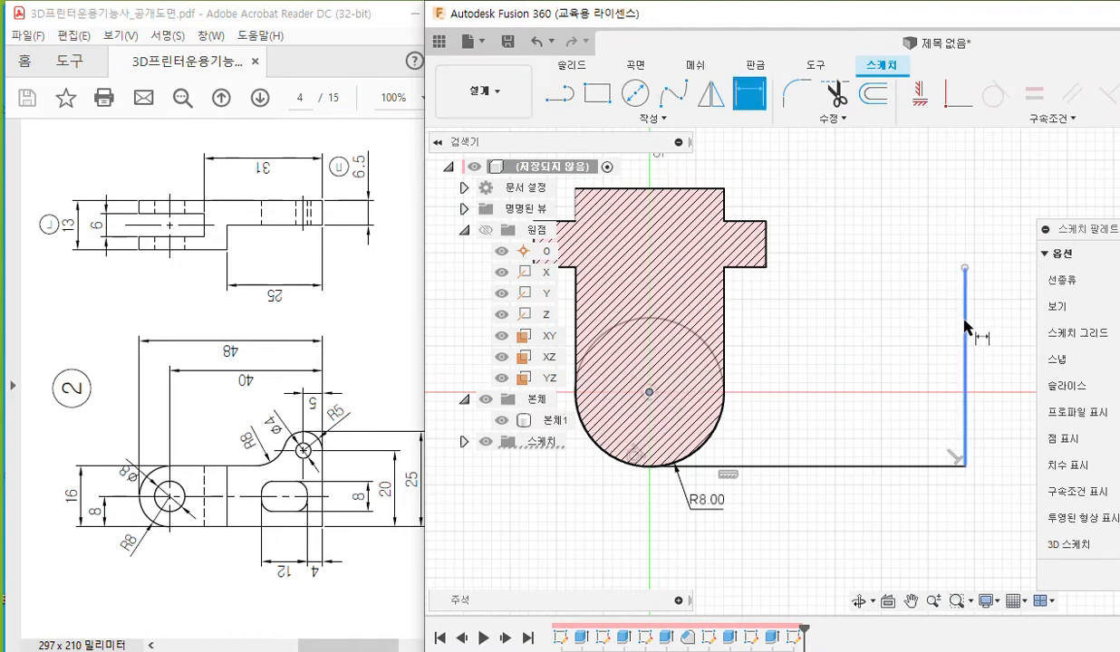
click(964, 331)
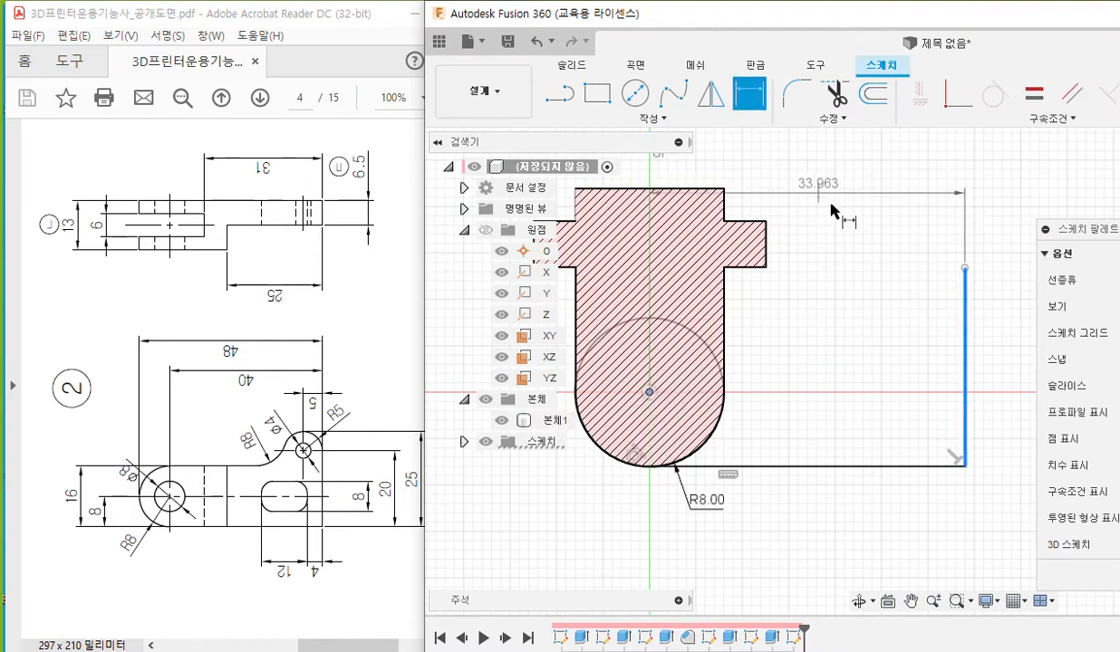
click(804, 207)
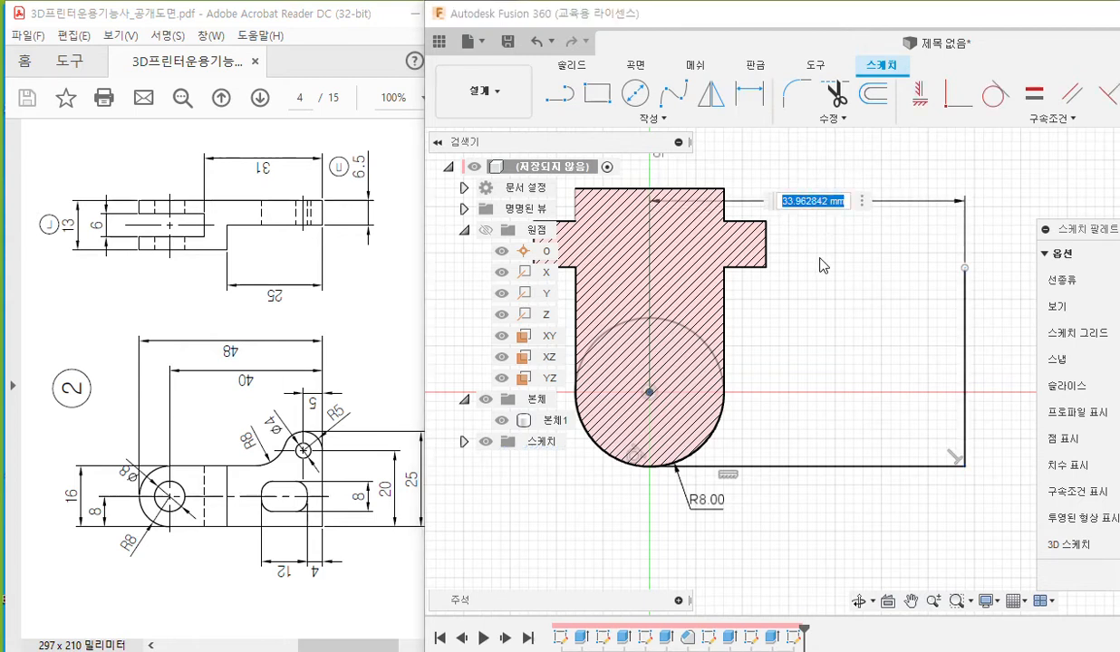
text(40)
key(Return)
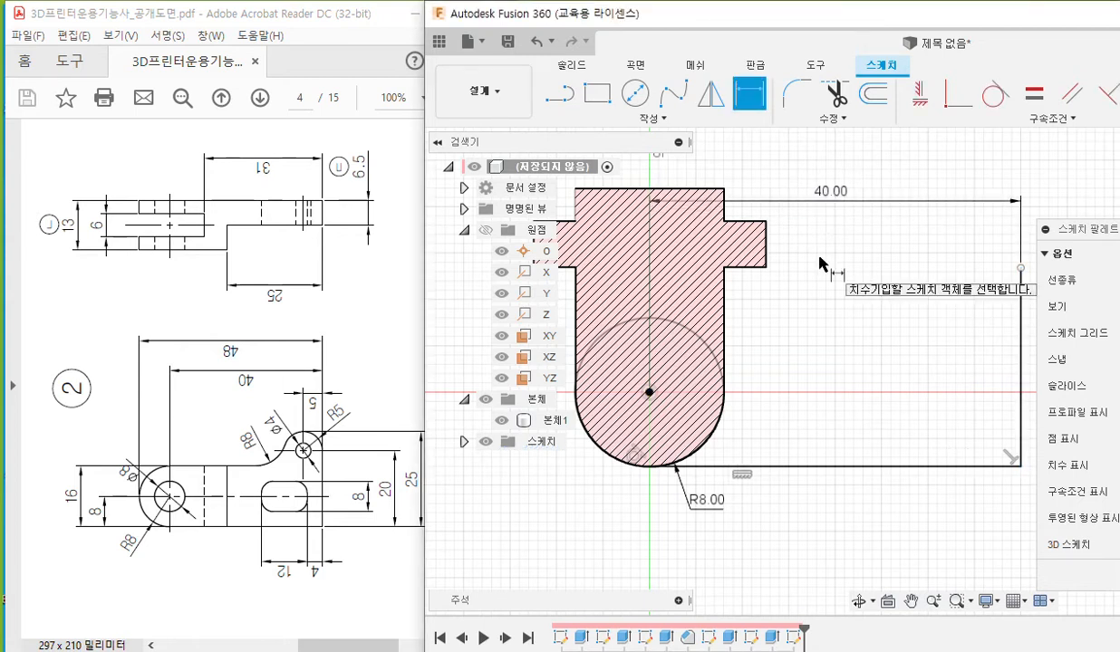
scroll(817, 366, down, 1)
mouse_move(834, 370)
middle_down()
mouse_move(794, 360)
mouse_move(809, 366)
middle_up()
drag(808, 211, 815, 177)
key(d)
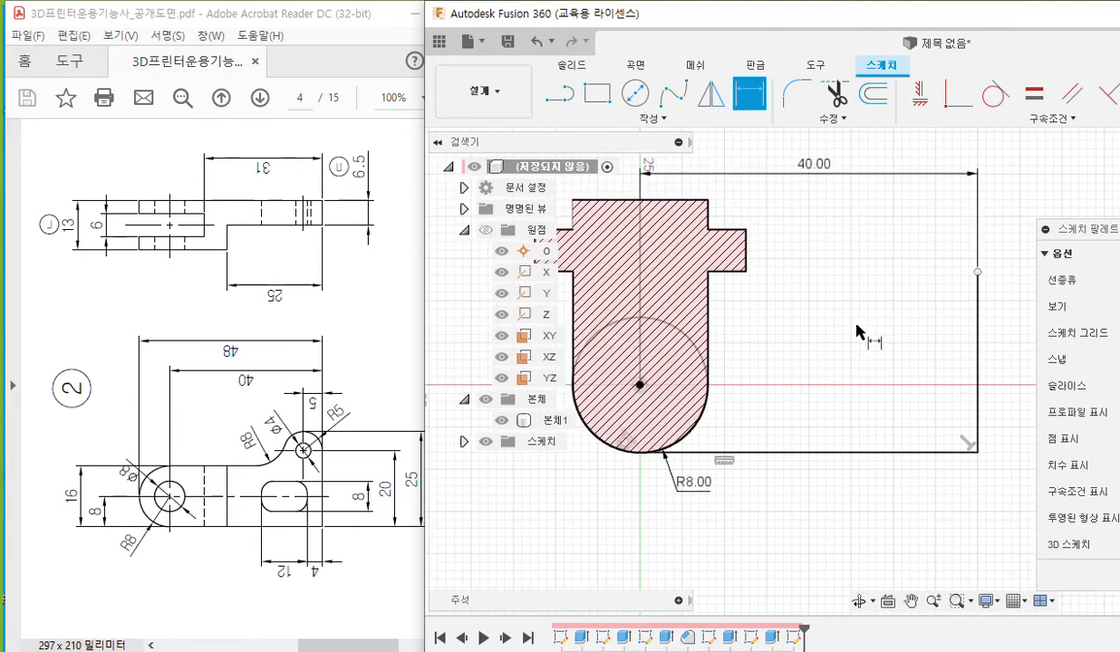
key(Escape)
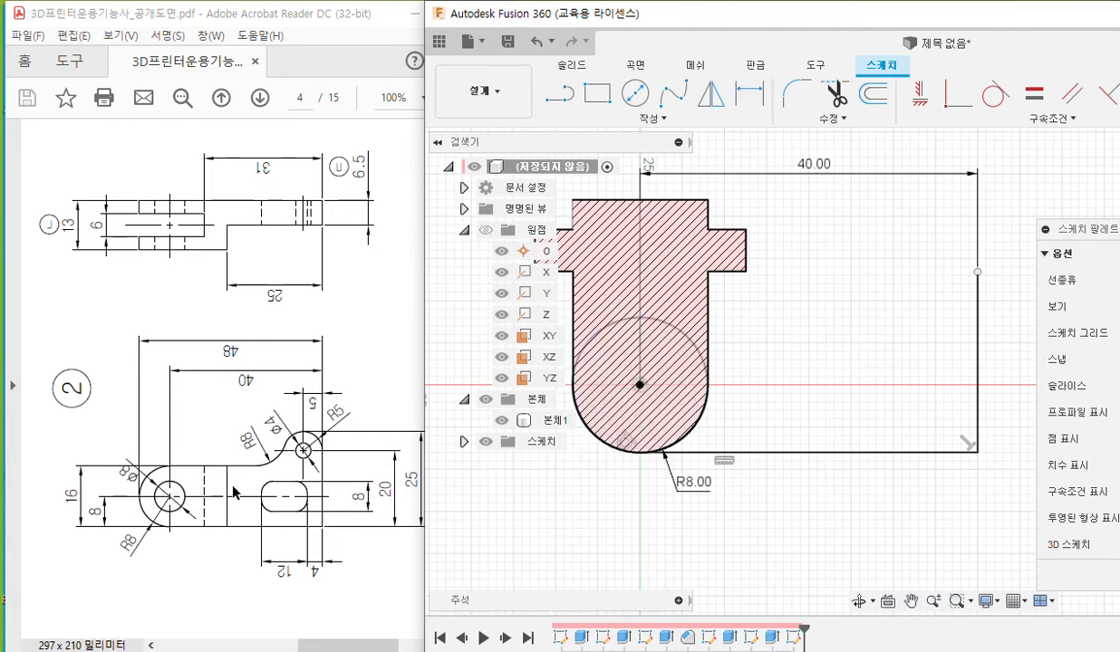
- Mark up part 2's upper straight edge on the drawing and the matching line from the circle's highest point, and clear the markup
key(F12)
drag(165, 467, 258, 467)
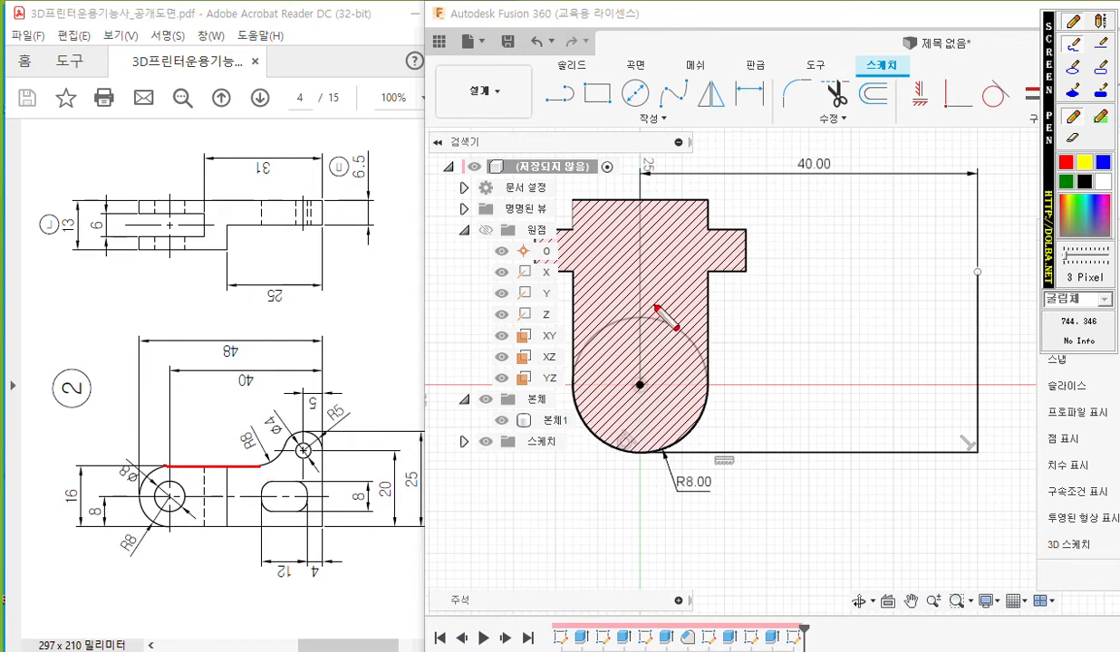
mouse_move(655, 306)
mouse_down()
mouse_move(629, 333)
mouse_move(647, 332)
mouse_up()
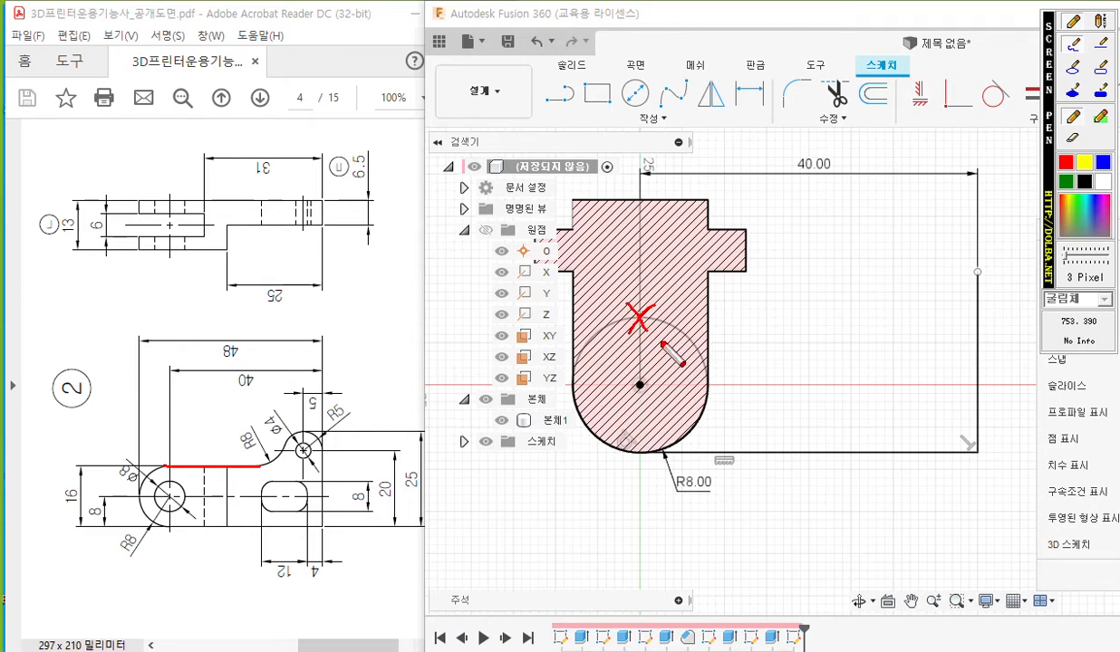
drag(643, 321, 858, 319)
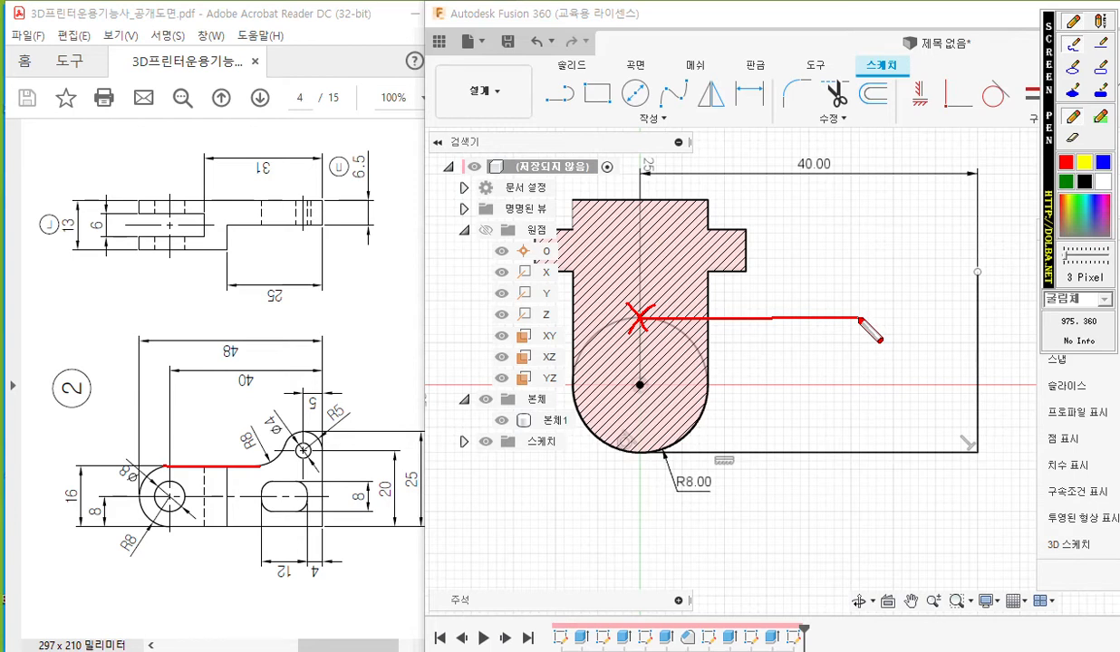
drag(854, 331, 868, 341)
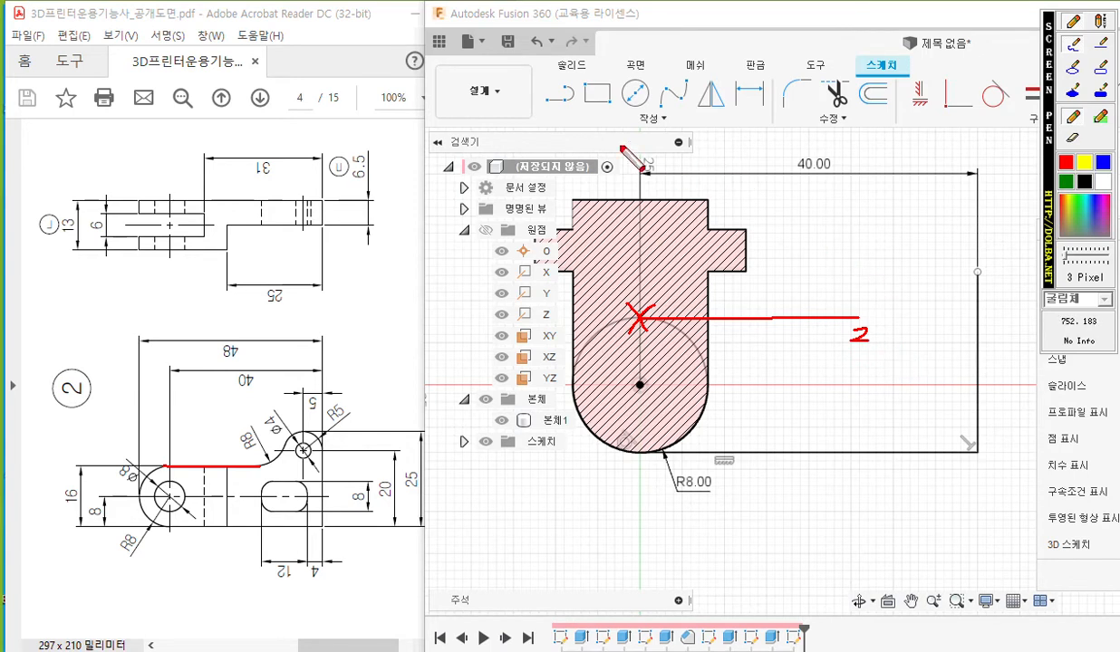
key(Escape)
- Draw a horizontal line about 25 mm long from the circle's highest point toward the vertical line
click(556, 97)
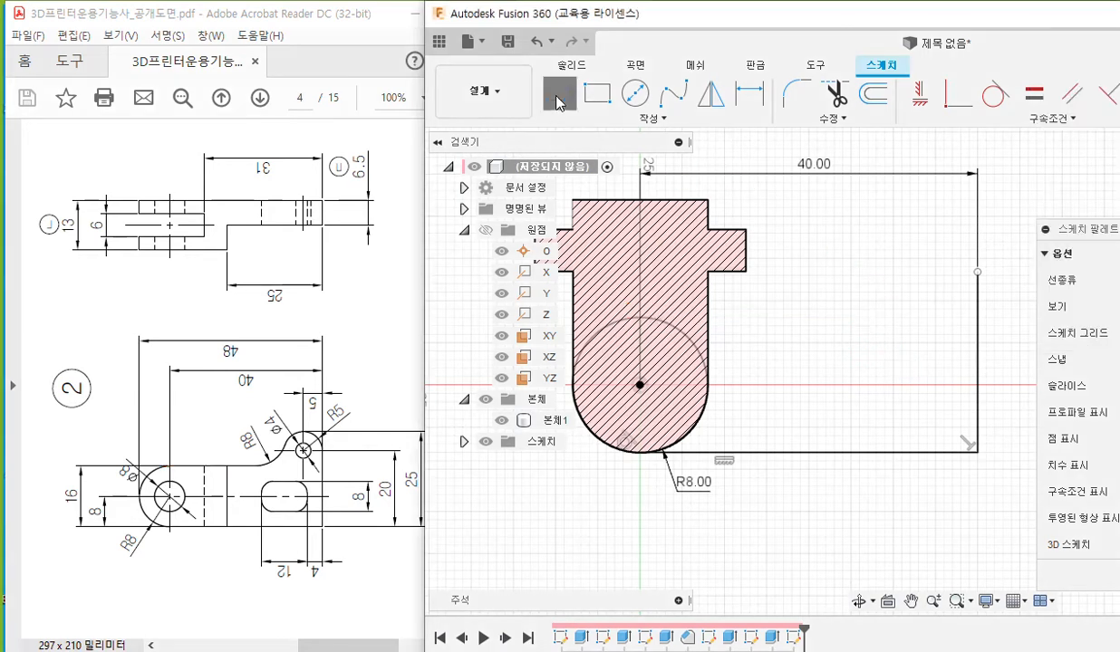
click(642, 319)
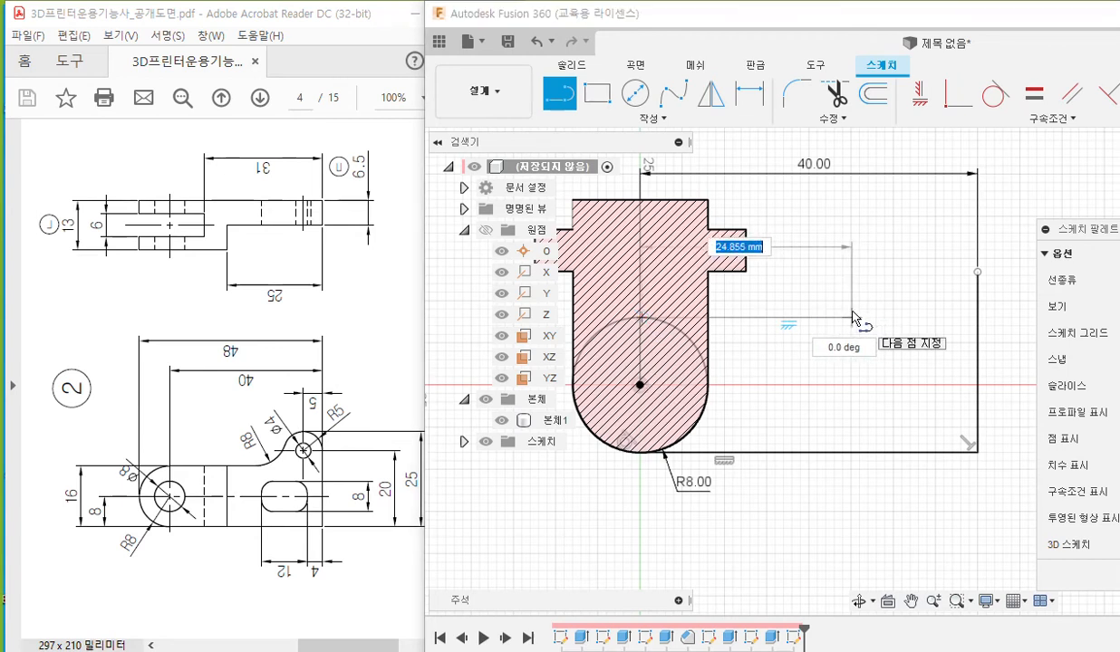
click(852, 318)
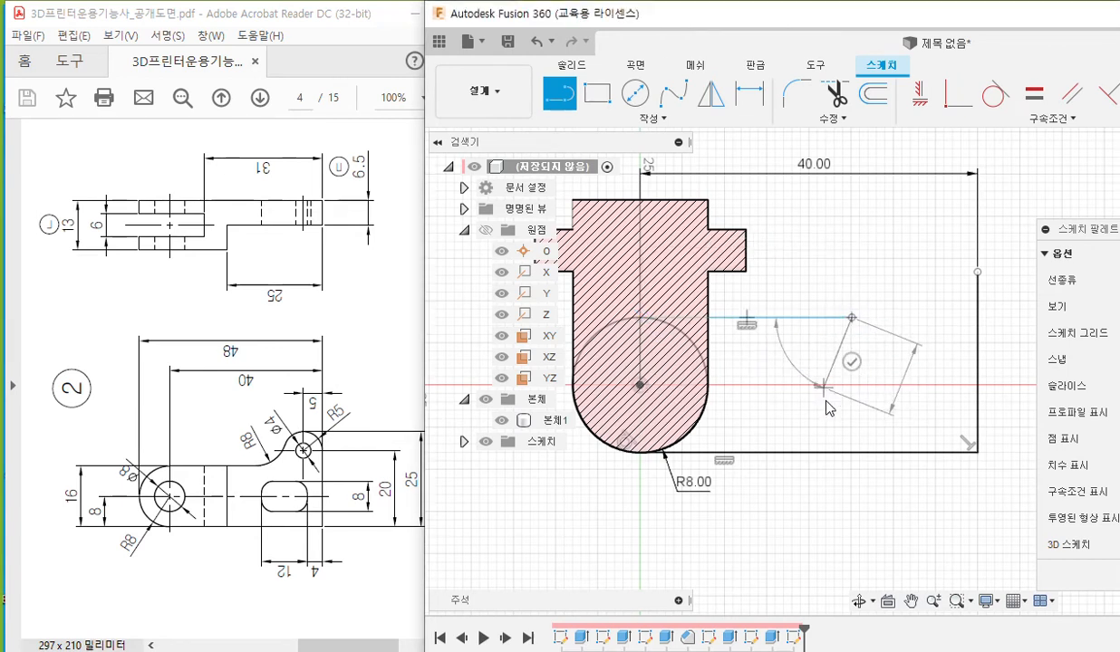
key(Escape)
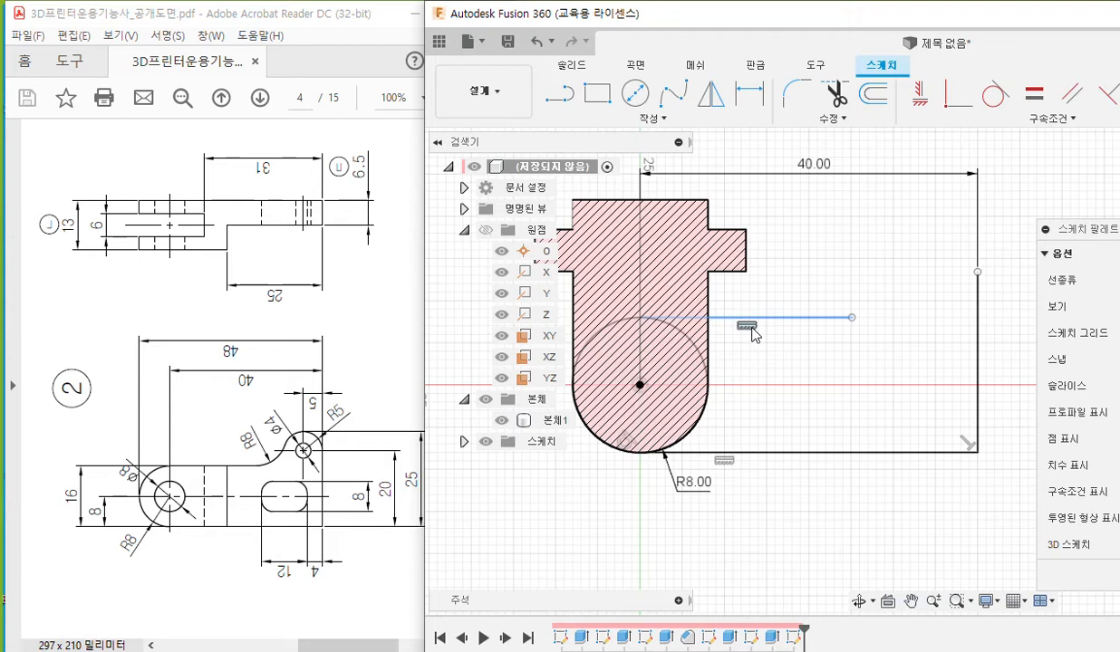
- Mark up the Tangent constraint tool, the circle's upper arc and the upper horizontal line, and clear the markup
key(ctrl+alt+p)
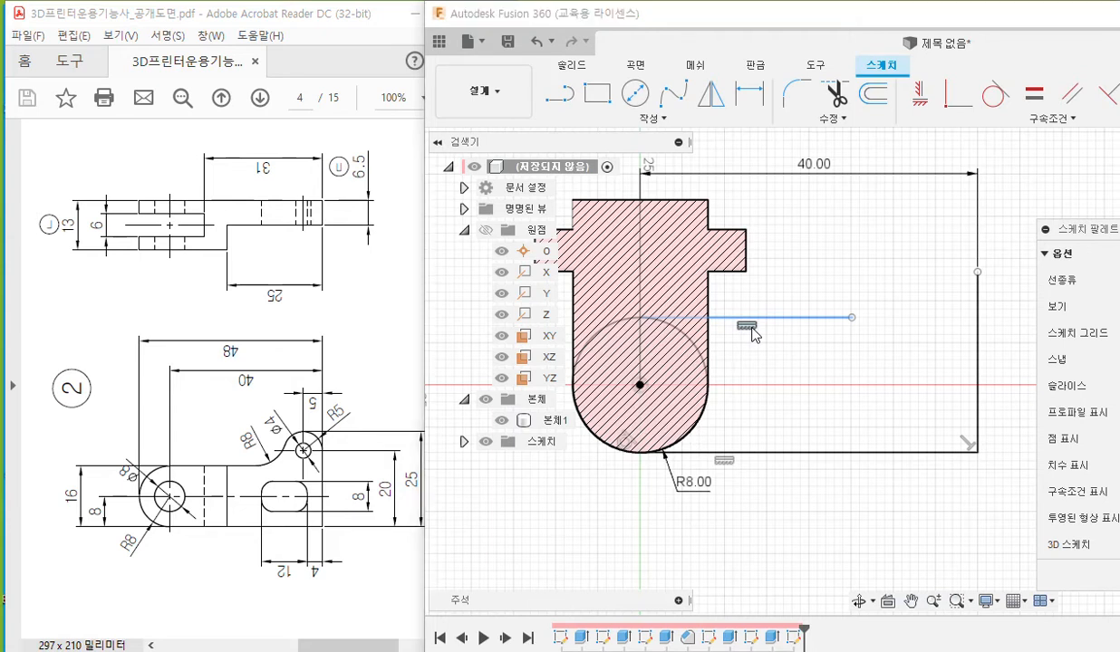
mouse_move(1010, 123)
mouse_down()
mouse_move(965, 87)
mouse_move(989, 127)
mouse_up()
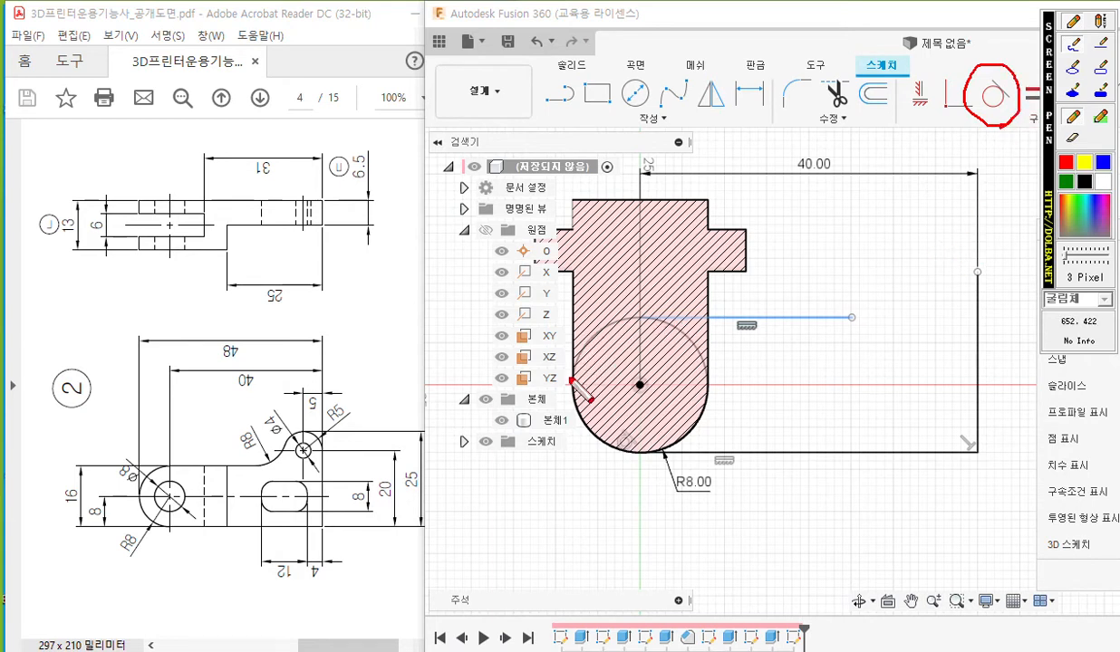
mouse_move(574, 381)
mouse_down()
mouse_move(598, 328)
mouse_move(670, 337)
mouse_move(703, 379)
mouse_up()
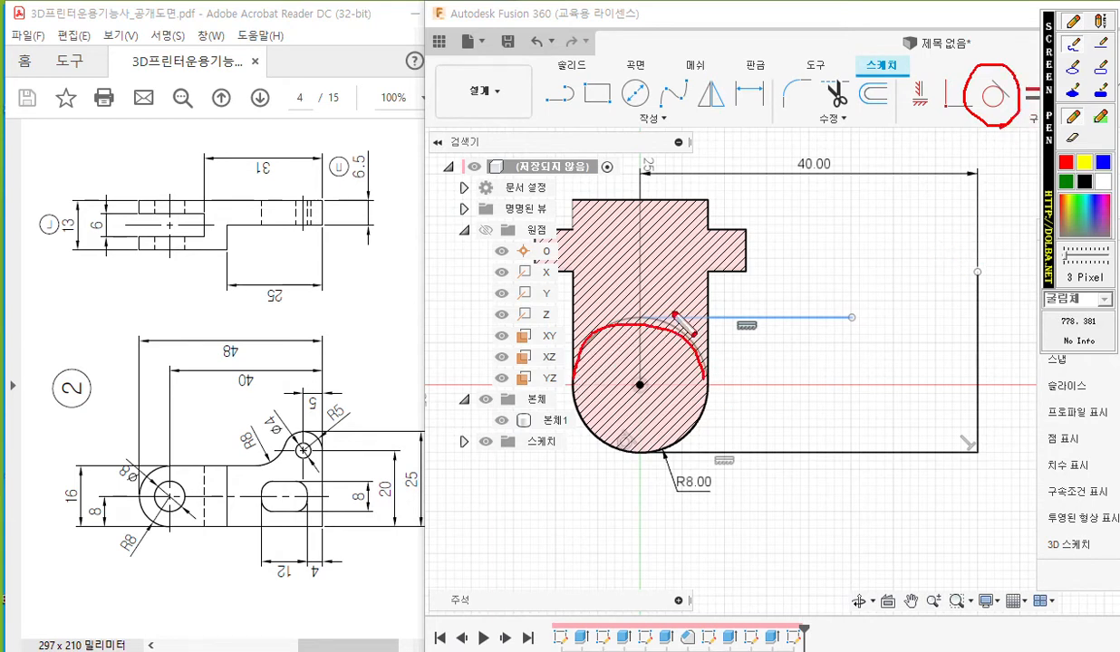
drag(625, 317, 840, 314)
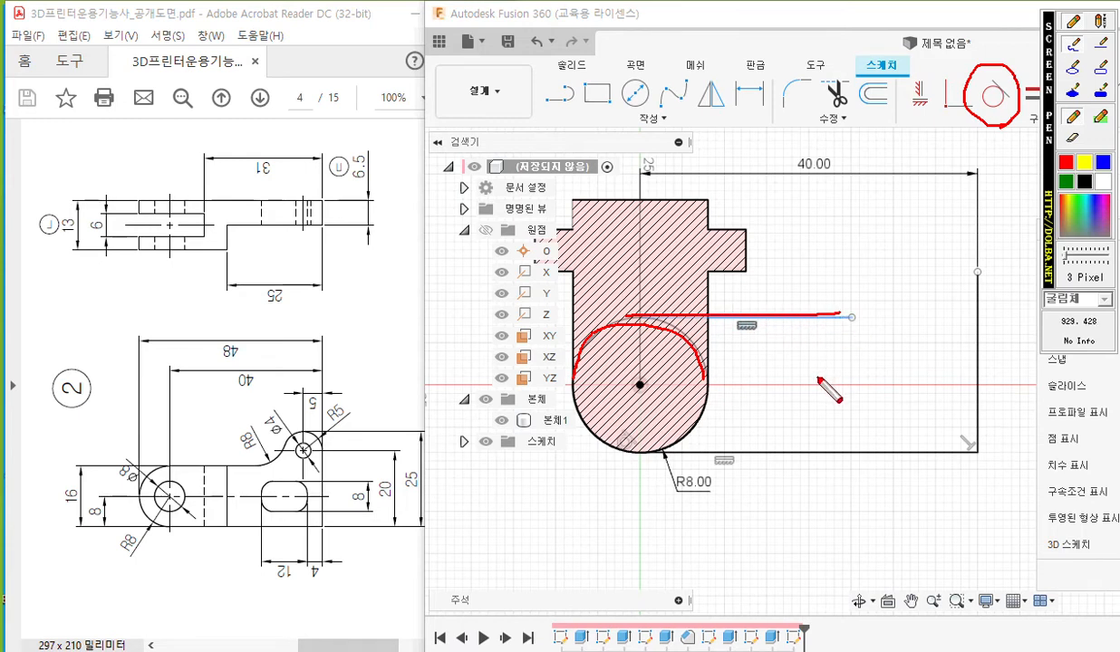
key(Escape)
- Make the upper horizontal line tangent to the circle
click(995, 96)
click(780, 317)
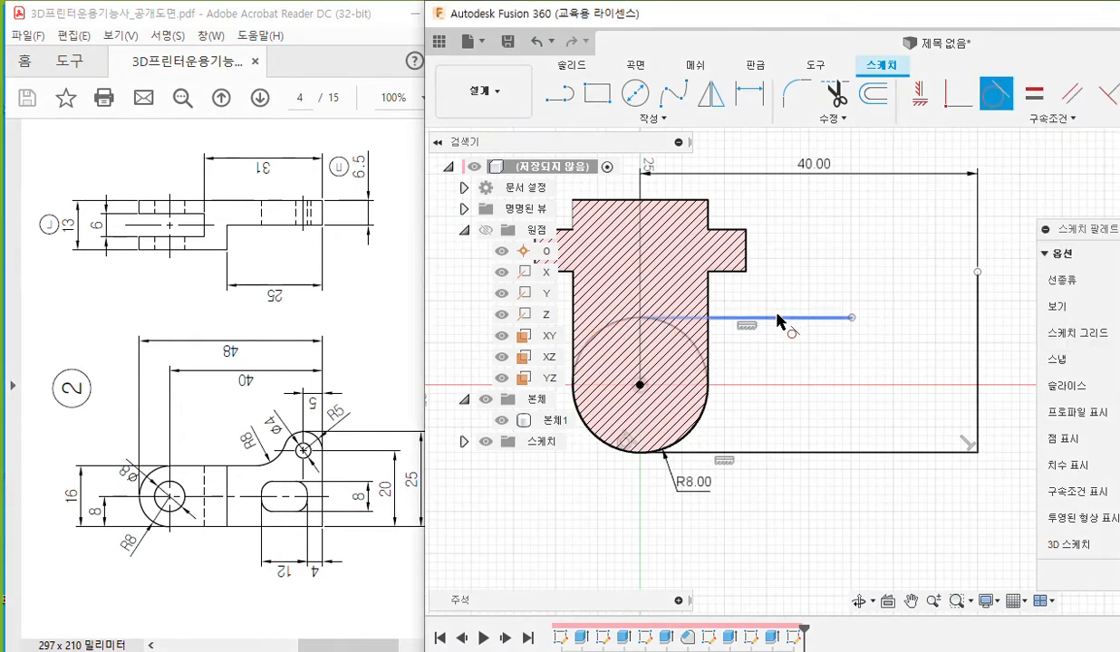
click(686, 341)
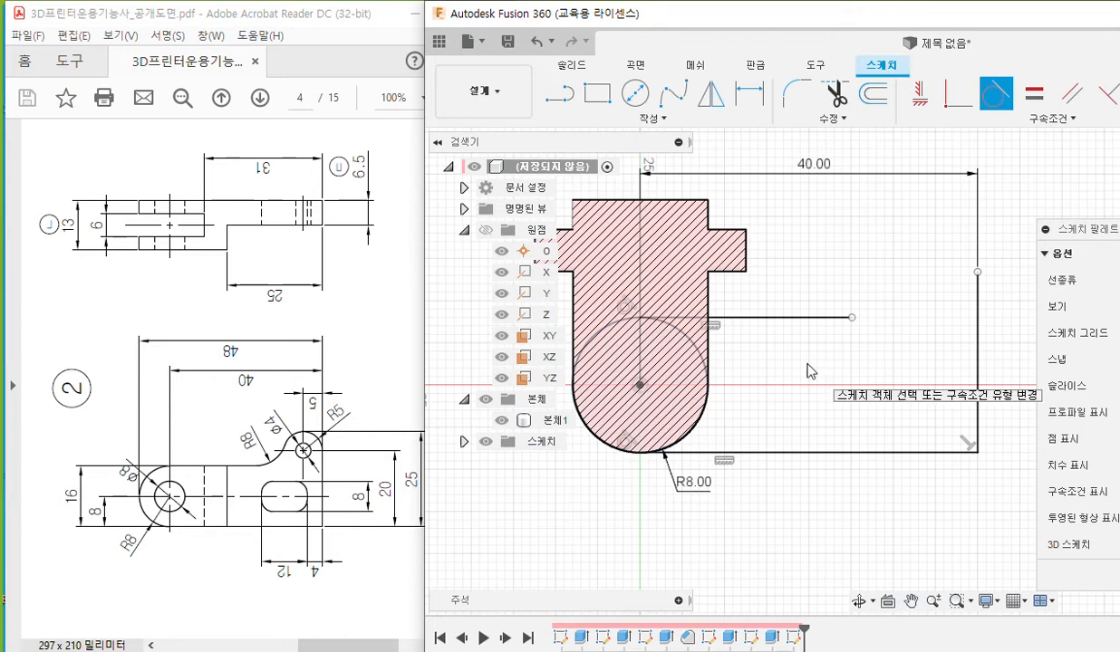
key(Escape)
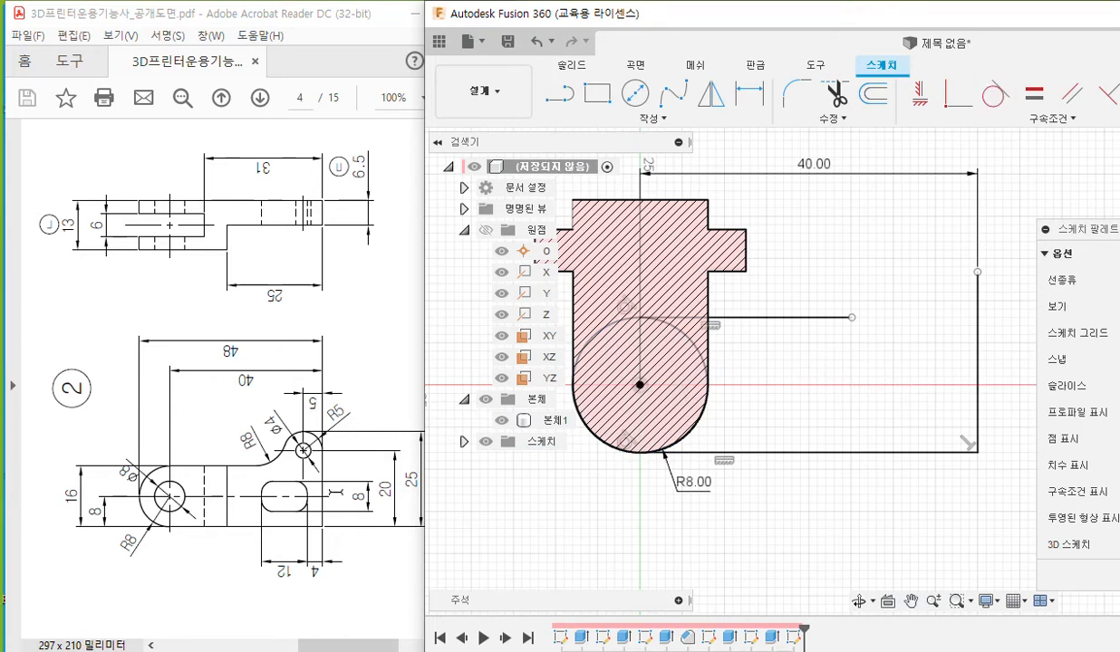
- Examine part 2's raised R5 corner with the 4 mm hole closely on the PDF drawing
click(350, 561)
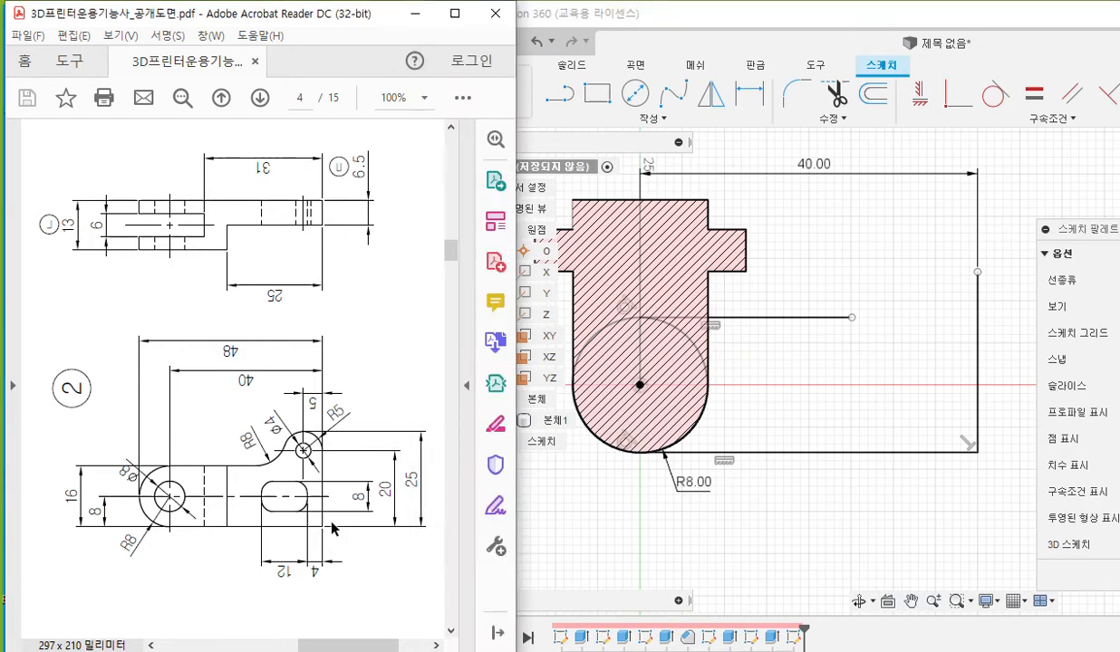
ctrl+scroll(353, 543, up, 2)
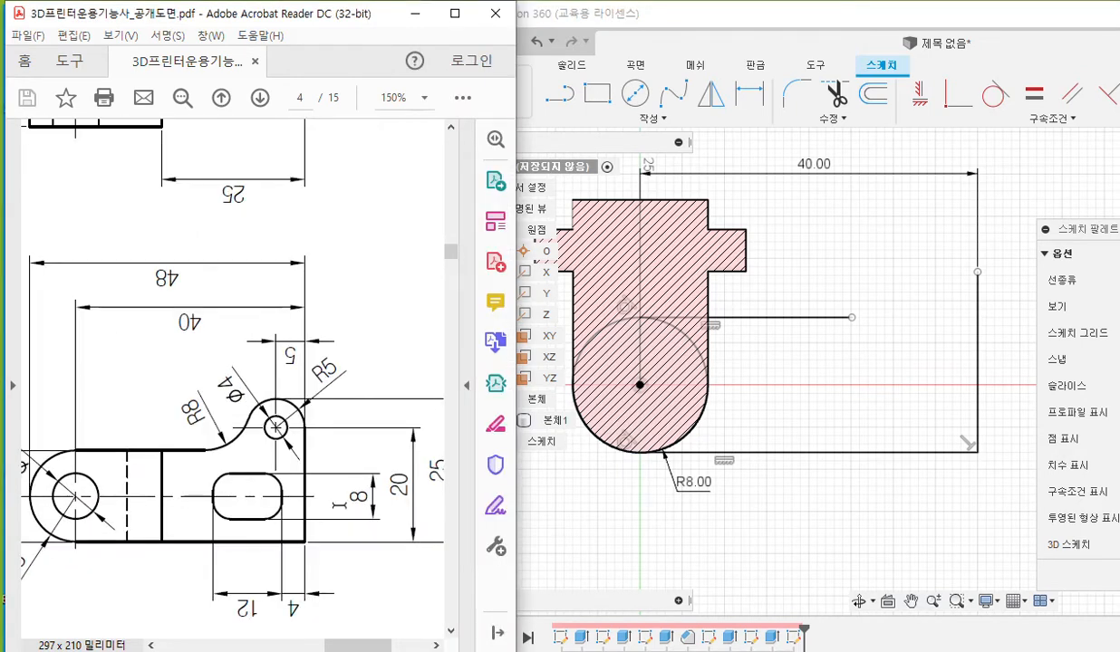
drag(350, 643, 356, 642)
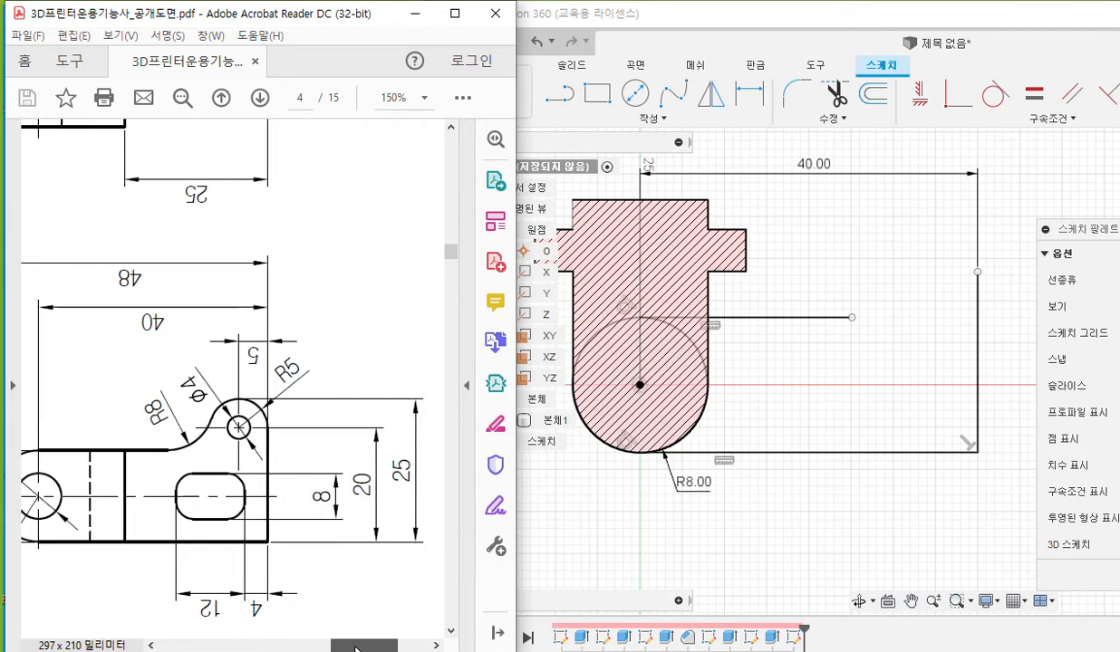
ctrl+scroll(354, 555, up, 1)
scroll(288, 539, down, 2)
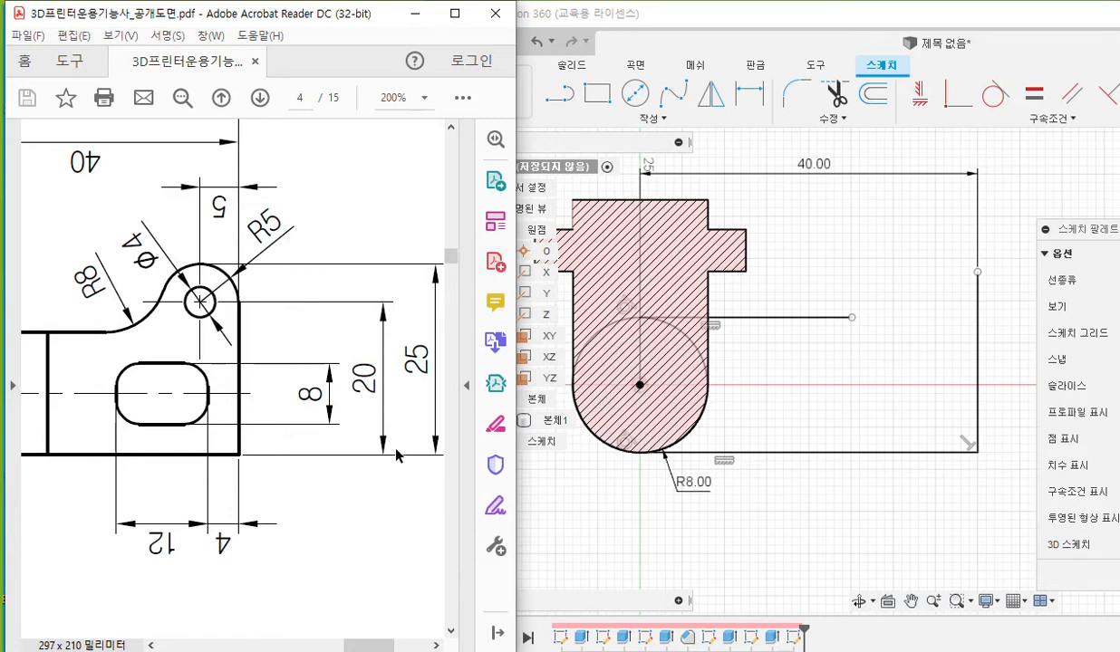
- Mark up the R5 arc, the small hole and its 20 and 5 dimensions, the Circle tool and the circle's location, and clear the markup
key(F12)
mouse_move(238, 308)
mouse_down()
mouse_move(222, 264)
mouse_move(178, 266)
mouse_move(162, 288)
mouse_up()
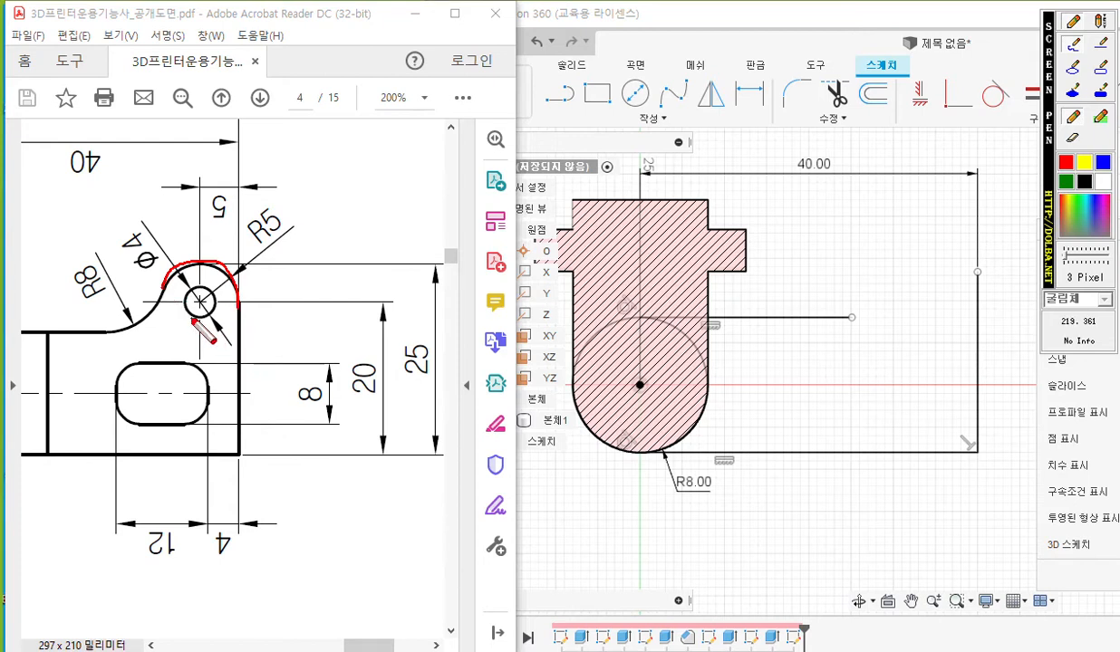
mouse_move(200, 319)
mouse_down()
mouse_move(187, 313)
mouse_move(206, 288)
mouse_move(209, 321)
mouse_up()
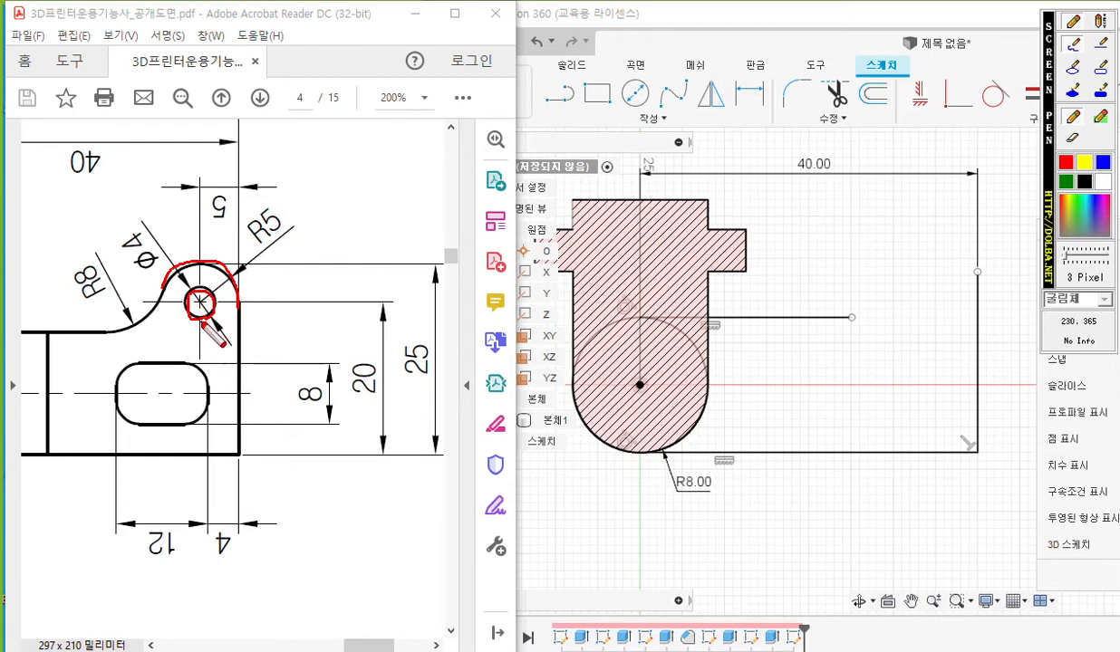
mouse_move(355, 368)
mouse_down()
mouse_move(354, 392)
mouse_move(377, 388)
mouse_move(382, 359)
mouse_move(380, 372)
mouse_up()
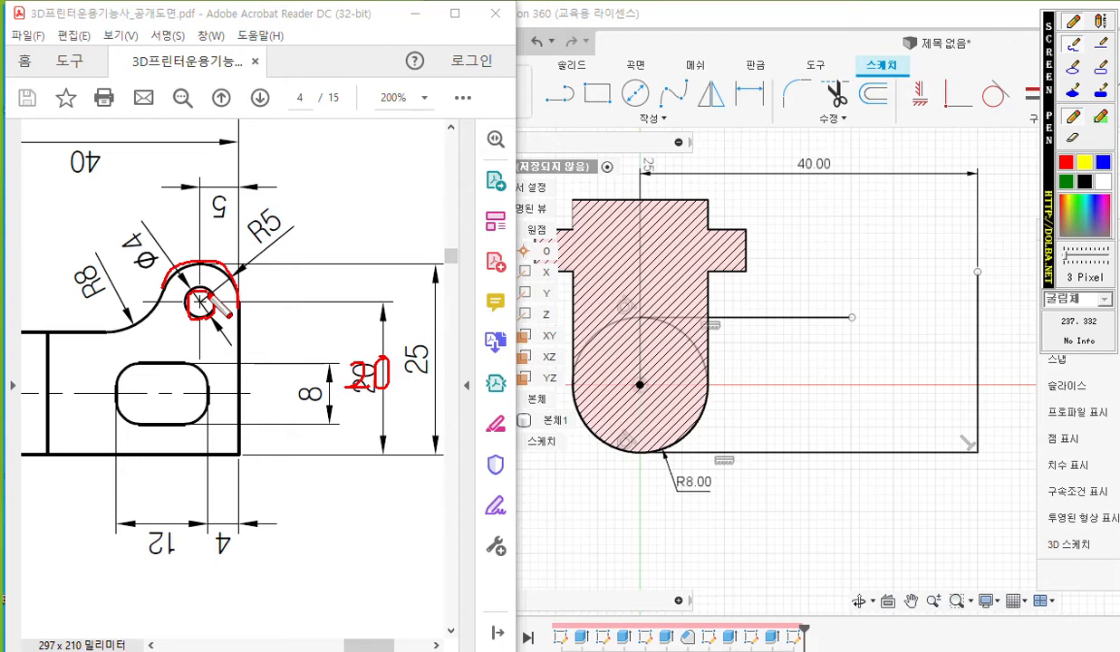
mouse_move(230, 221)
mouse_down()
mouse_move(210, 224)
mouse_move(223, 193)
mouse_up()
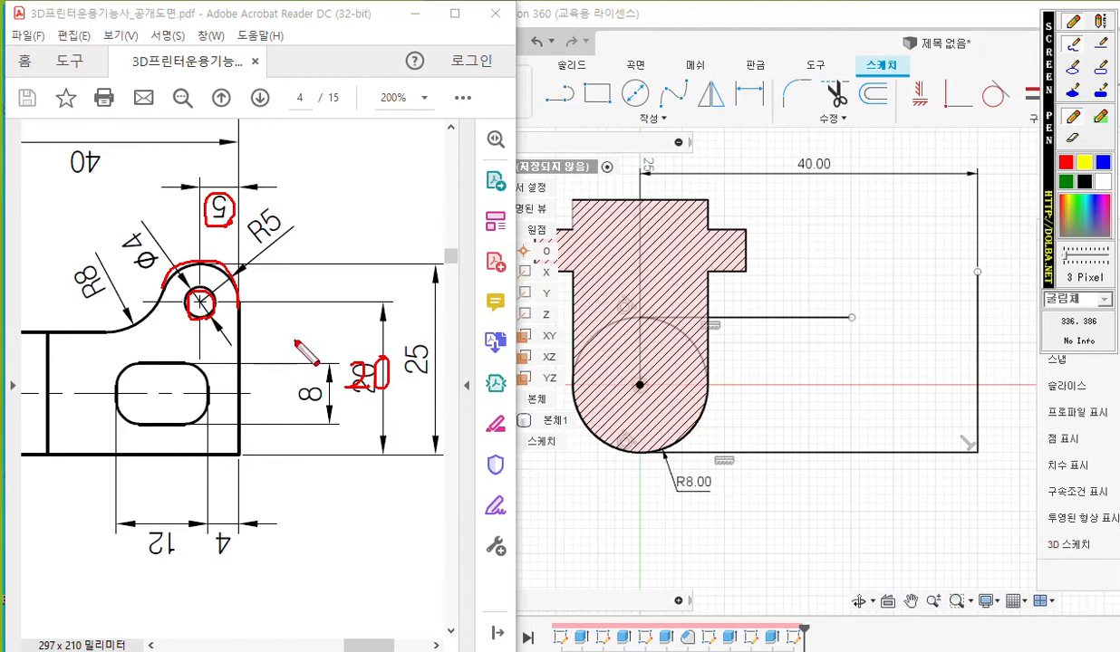
mouse_move(649, 91)
mouse_down()
mouse_move(660, 107)
mouse_move(634, 78)
mouse_move(629, 110)
mouse_up()
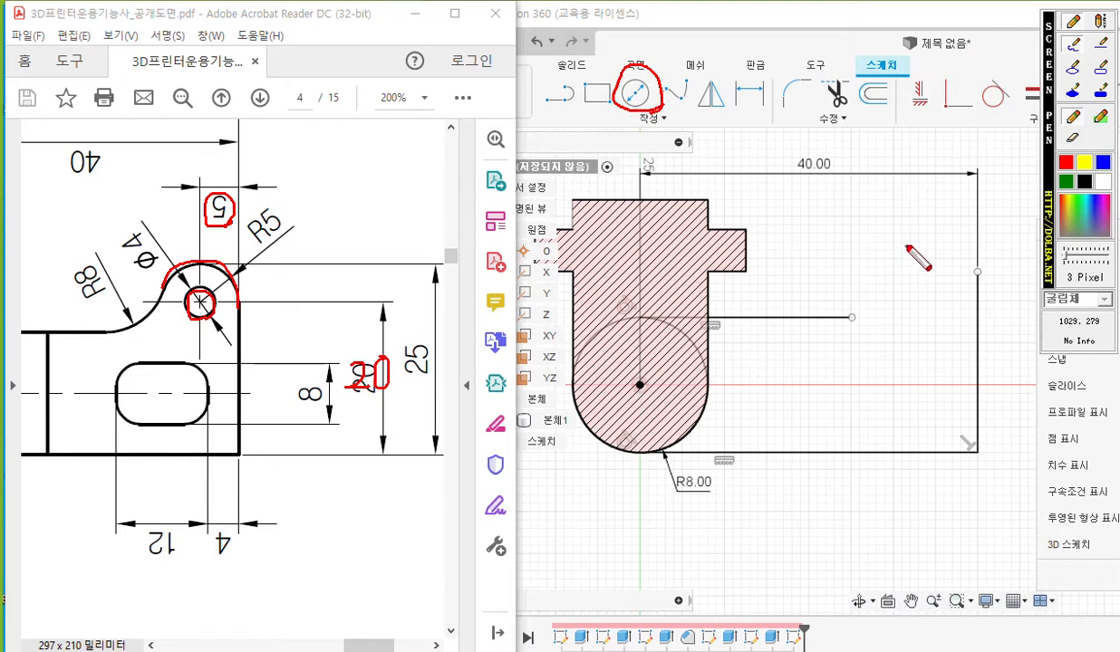
mouse_move(901, 238)
mouse_down()
mouse_move(916, 256)
mouse_move(867, 270)
mouse_move(888, 220)
mouse_move(921, 285)
mouse_up()
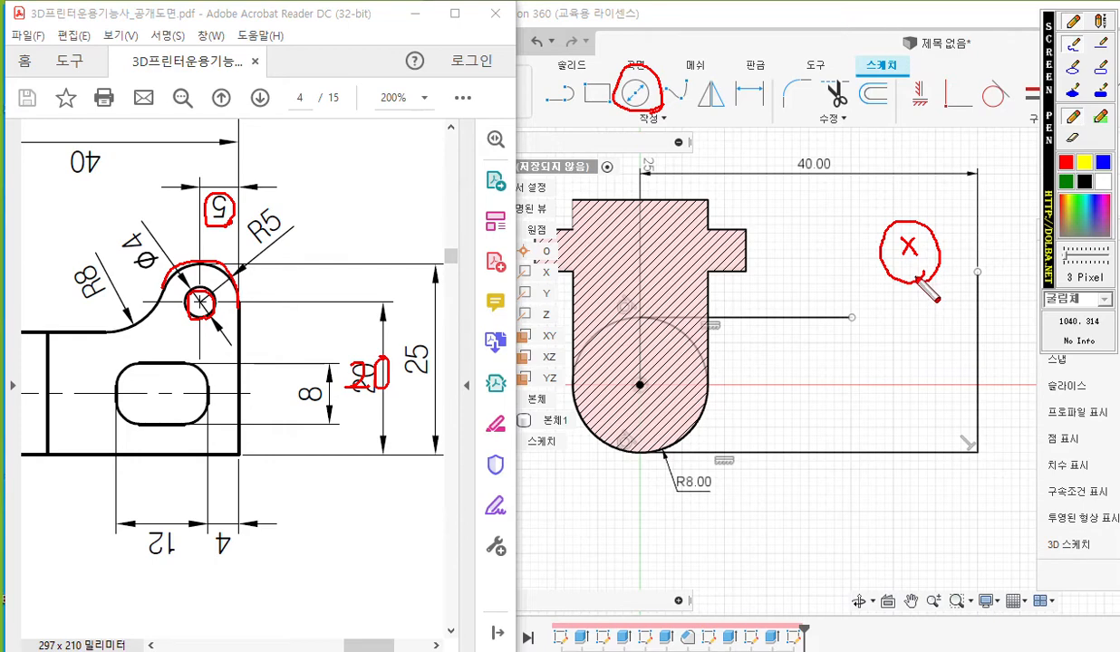
key(Escape)
- Draw a 4 mm diameter circle just inside the vertical line, above the upper horizontal line
click(637, 94)
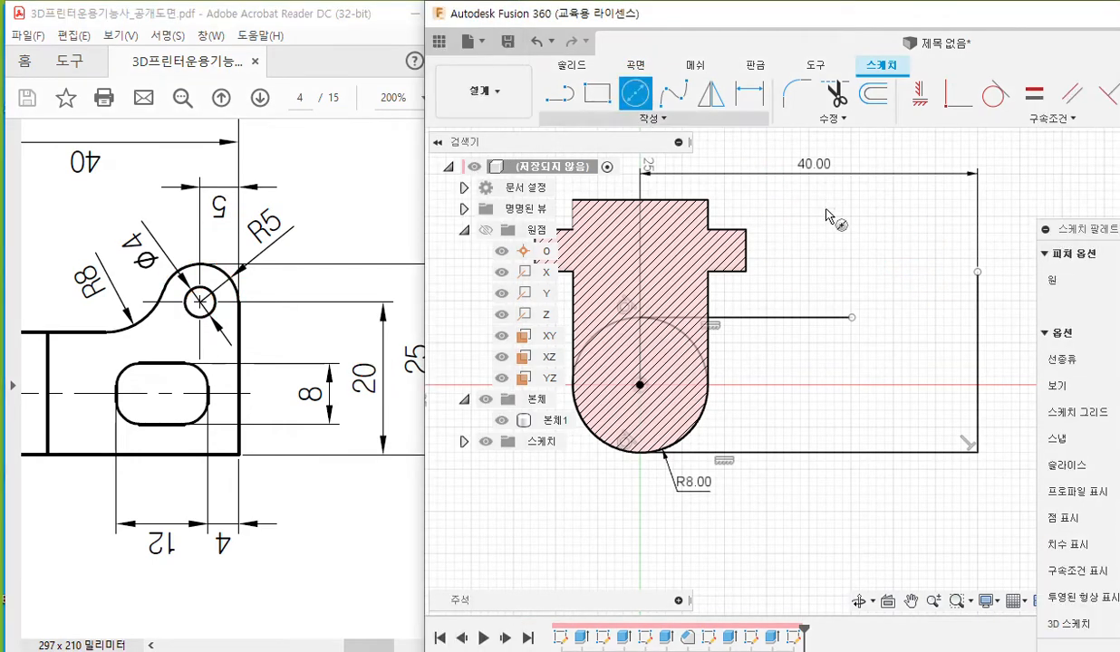
click(911, 251)
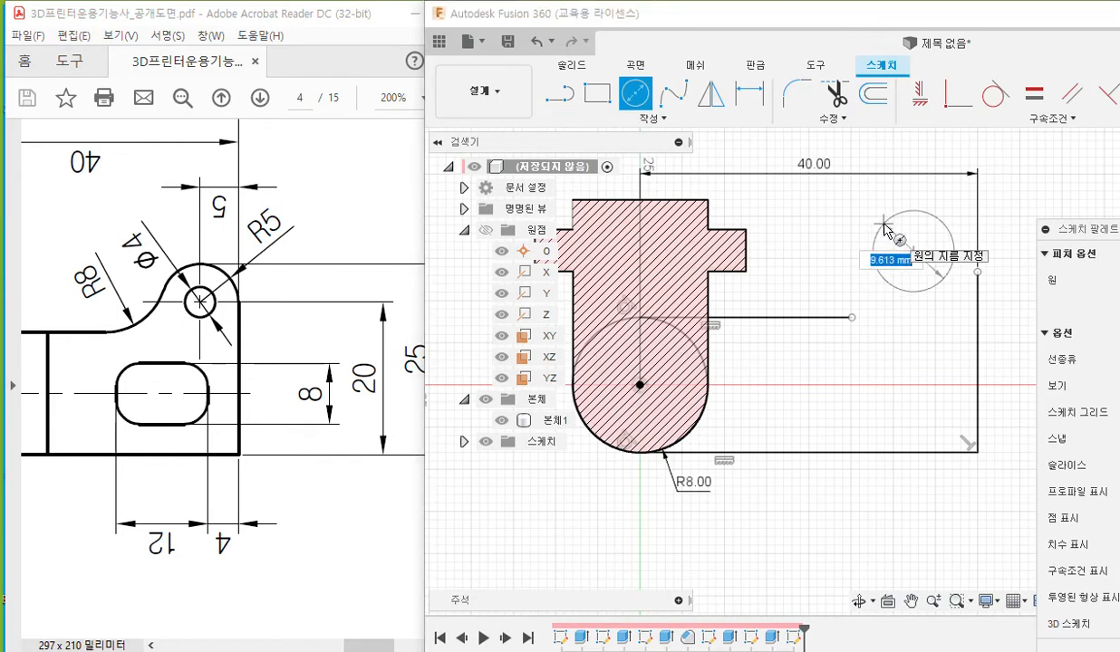
text(4)
key(Return)
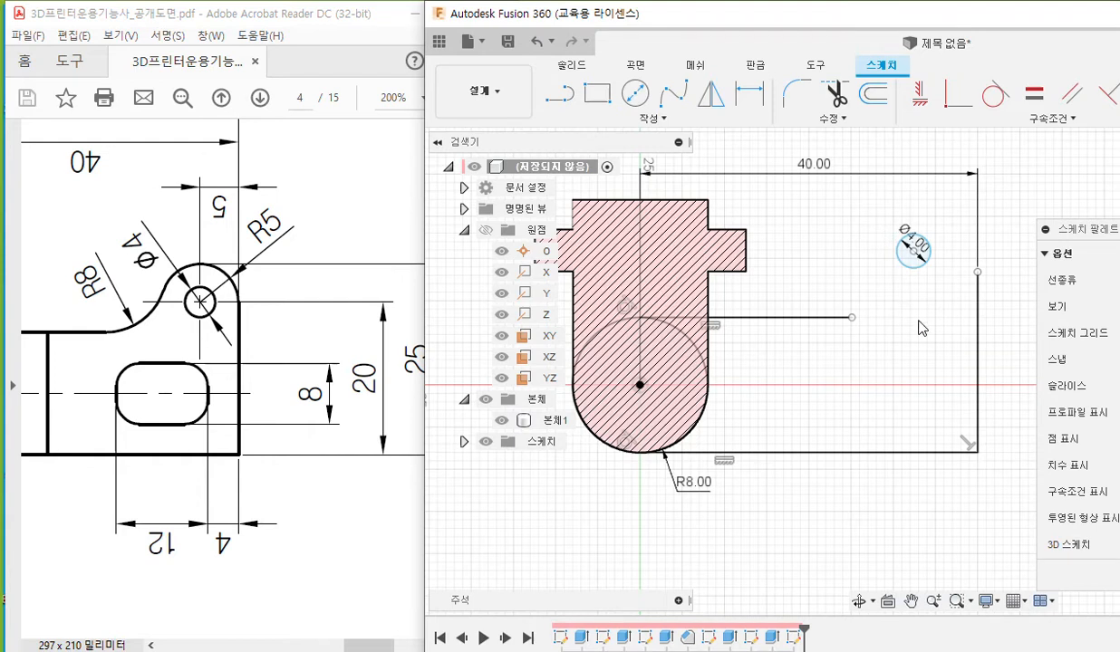
- Start the Sketch Dimension tool, mark up the small circle, the vertical line and their 5 mm spacing, and clear the markup
click(749, 93)
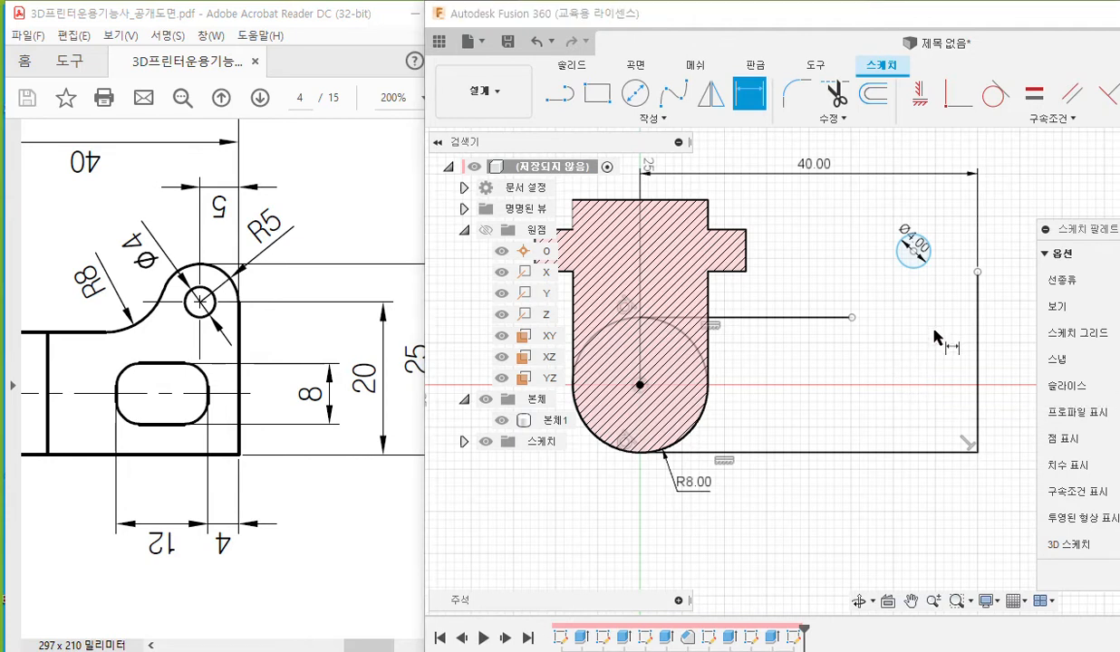
key(F12)
mouse_move(932, 260)
mouse_down()
mouse_move(892, 243)
mouse_move(933, 254)
mouse_up()
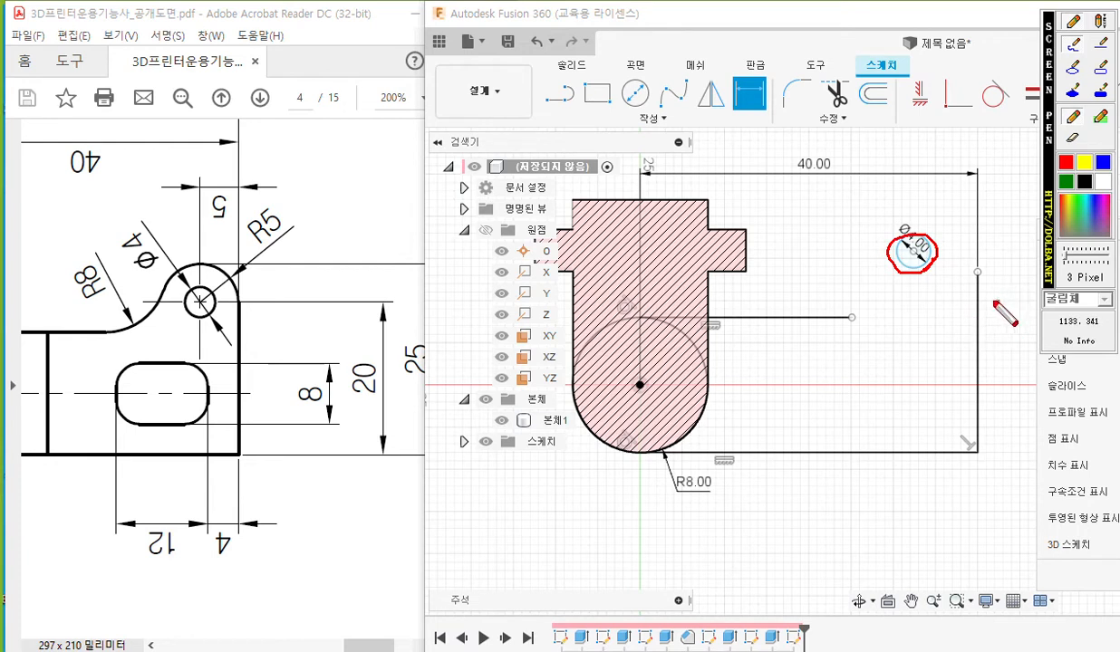
drag(982, 272, 982, 369)
mouse_move(924, 192)
mouse_down()
mouse_move(928, 211)
mouse_move(969, 210)
mouse_move(979, 254)
mouse_up()
mouse_move(944, 153)
mouse_down()
mouse_move(934, 197)
mouse_move(963, 160)
mouse_up()
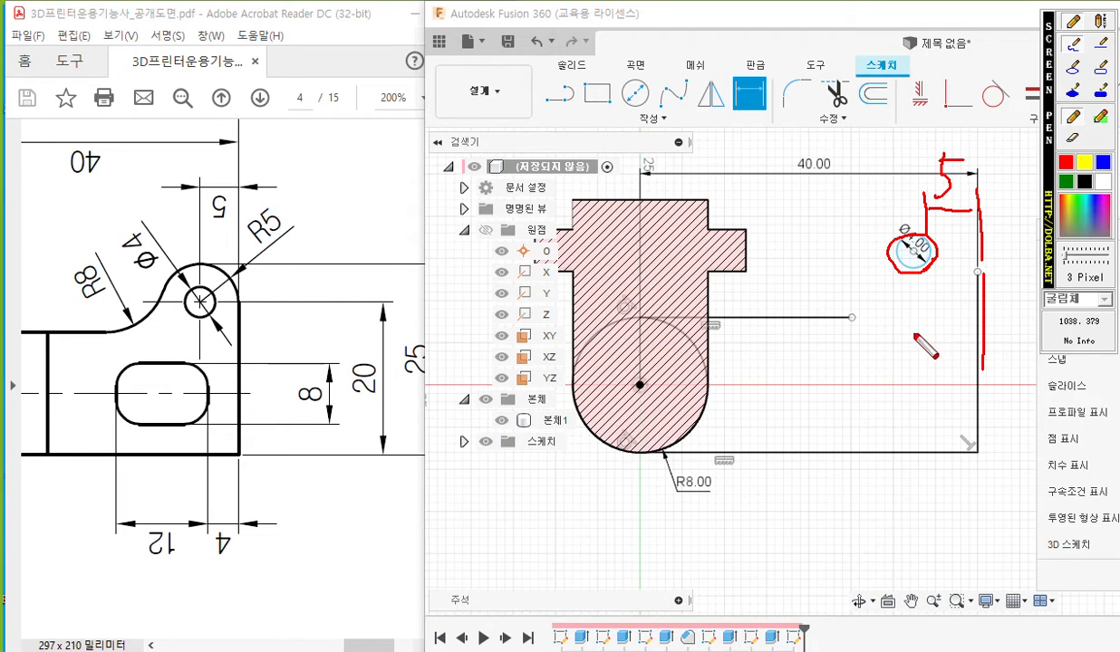
key(Escape)
- Dimension the small circle's centre 5 mm horizontally from the vertical line
click(910, 266)
click(978, 301)
click(945, 207)
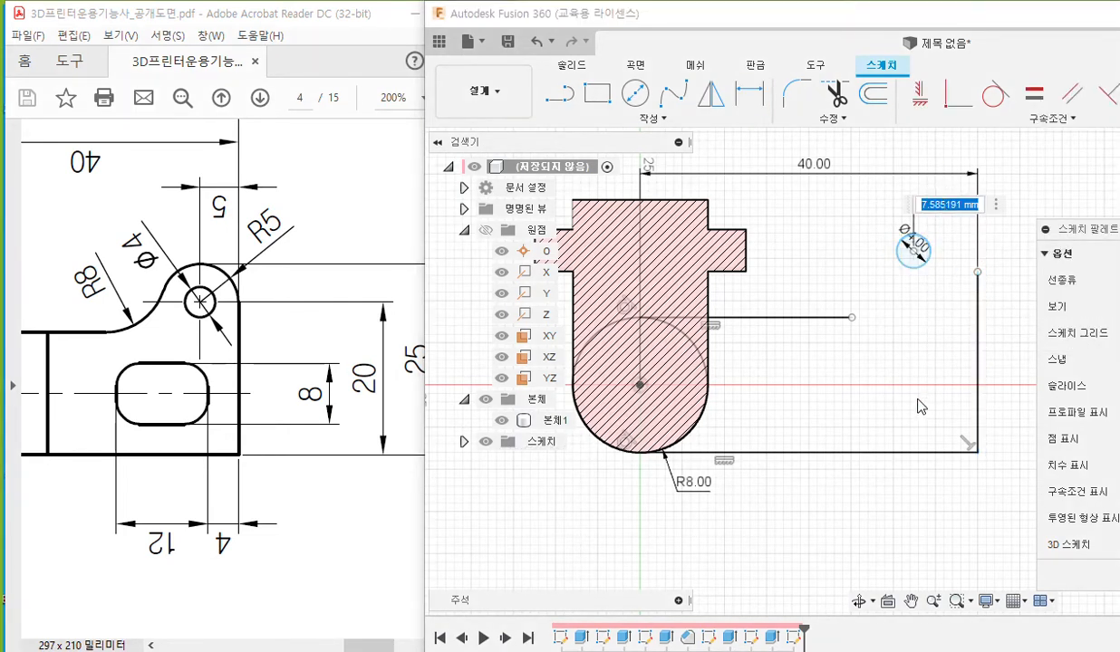
text(5)
key(Return)
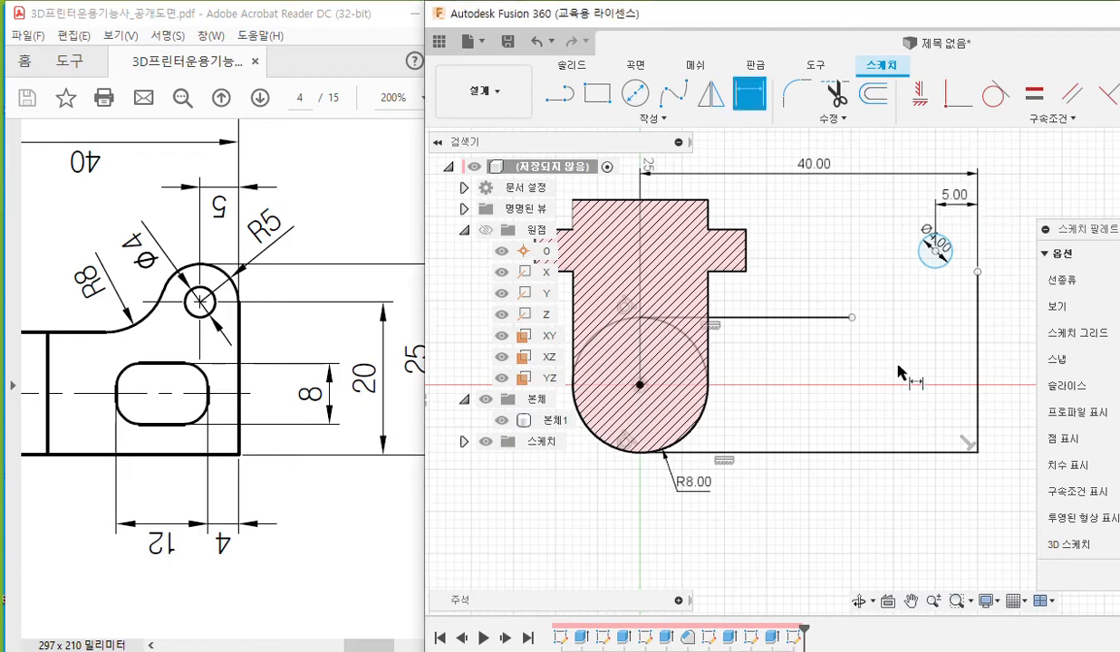
- Mark up the small circle, the lower horizontal line and the 20 mm height between them, and clear the markup
middle_drag(911, 359, 882, 379)
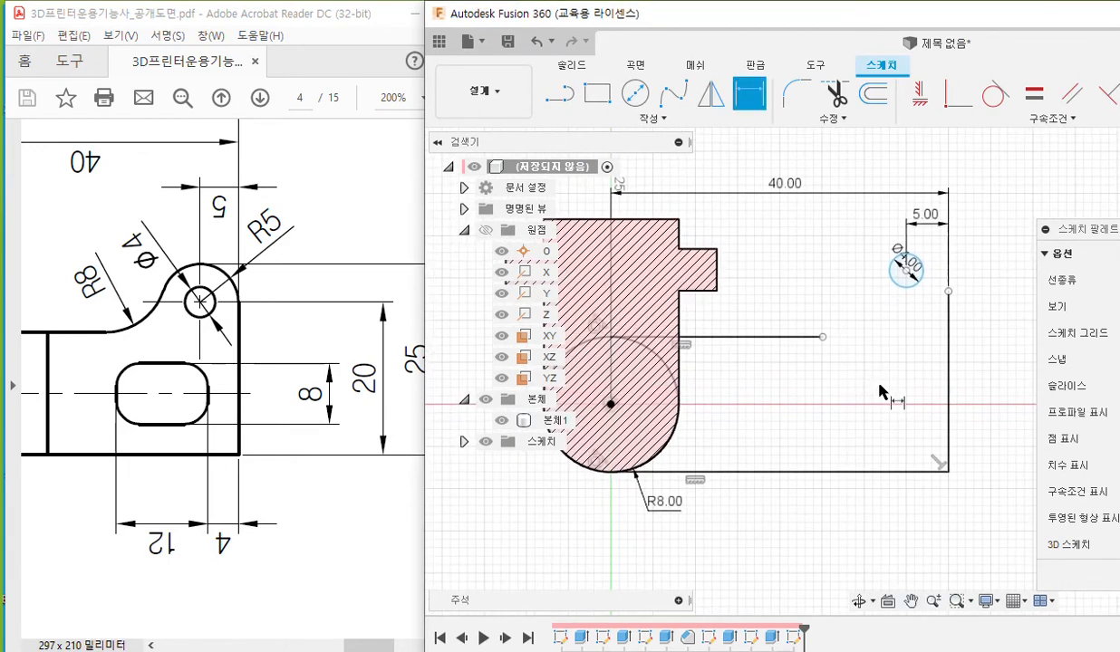
key(F9)
mouse_move(920, 283)
mouse_down()
mouse_move(890, 284)
mouse_move(895, 250)
mouse_move(887, 281)
mouse_up()
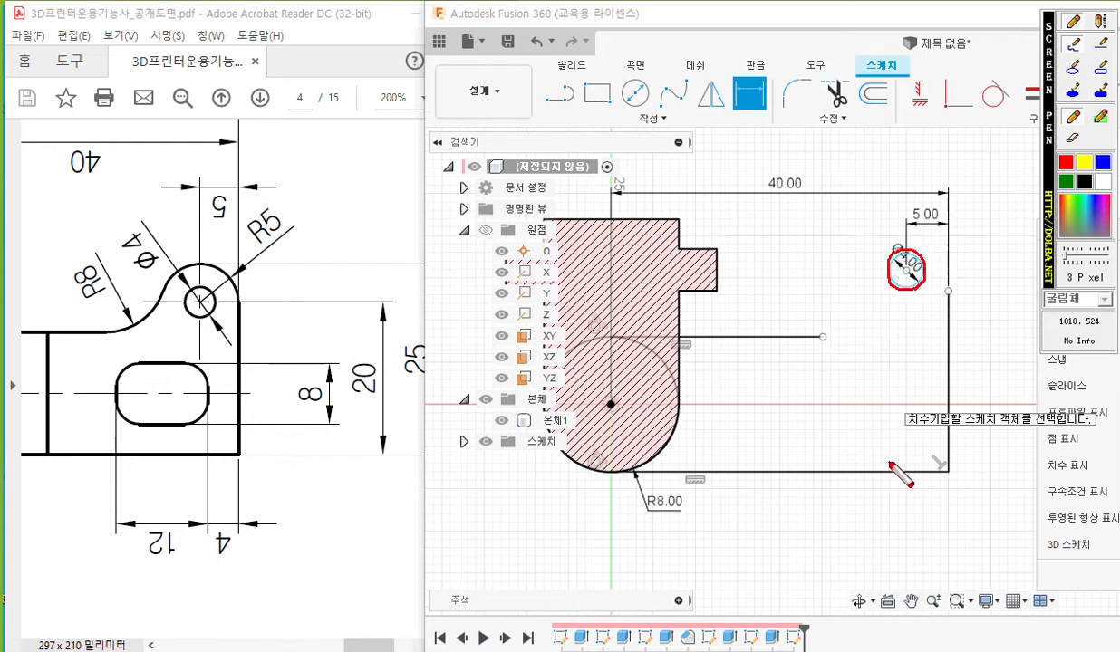
drag(808, 478, 949, 481)
mouse_move(925, 270)
mouse_down()
mouse_move(1010, 269)
mouse_move(989, 478)
mouse_move(999, 454)
mouse_up()
drag(972, 292, 1001, 305)
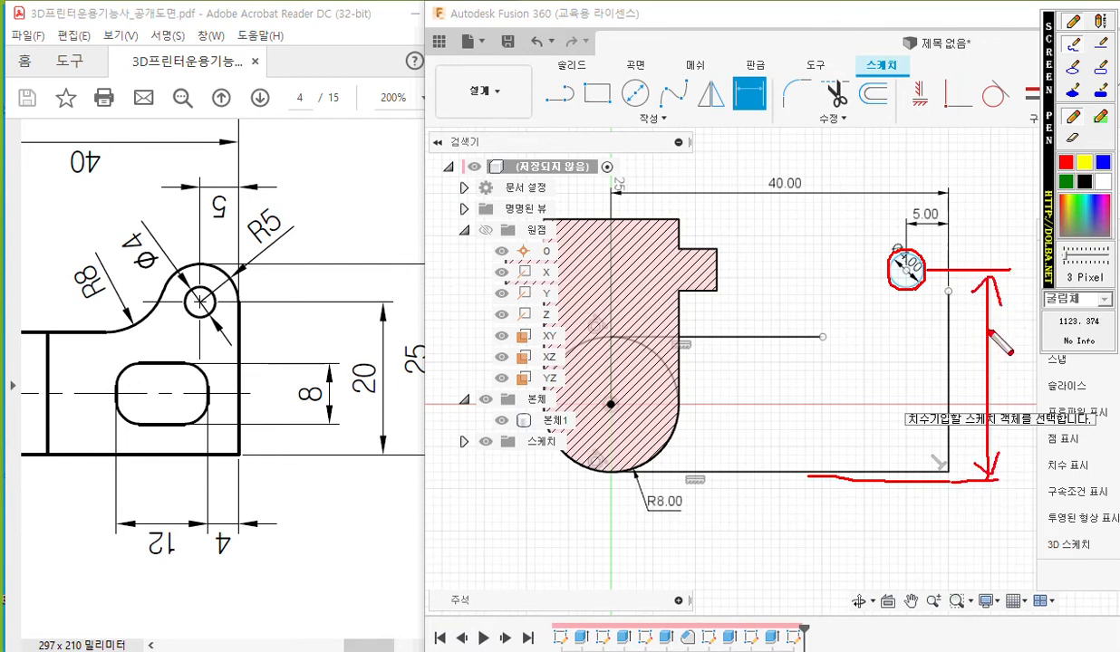
mouse_move(931, 352)
mouse_down()
mouse_move(936, 377)
mouse_move(960, 375)
mouse_move(971, 352)
mouse_up()
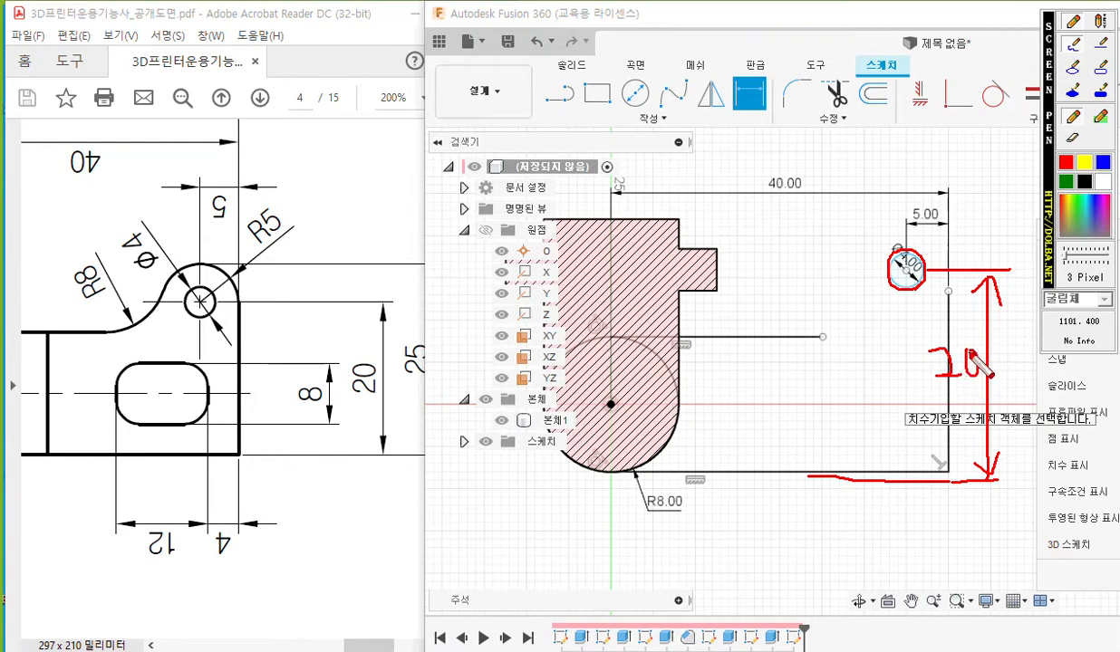
key(Escape)
- Dimension the small circle's centre 20 mm above the lower horizontal line and move the diameter label clear of the circle
click(908, 290)
click(893, 473)
click(995, 346)
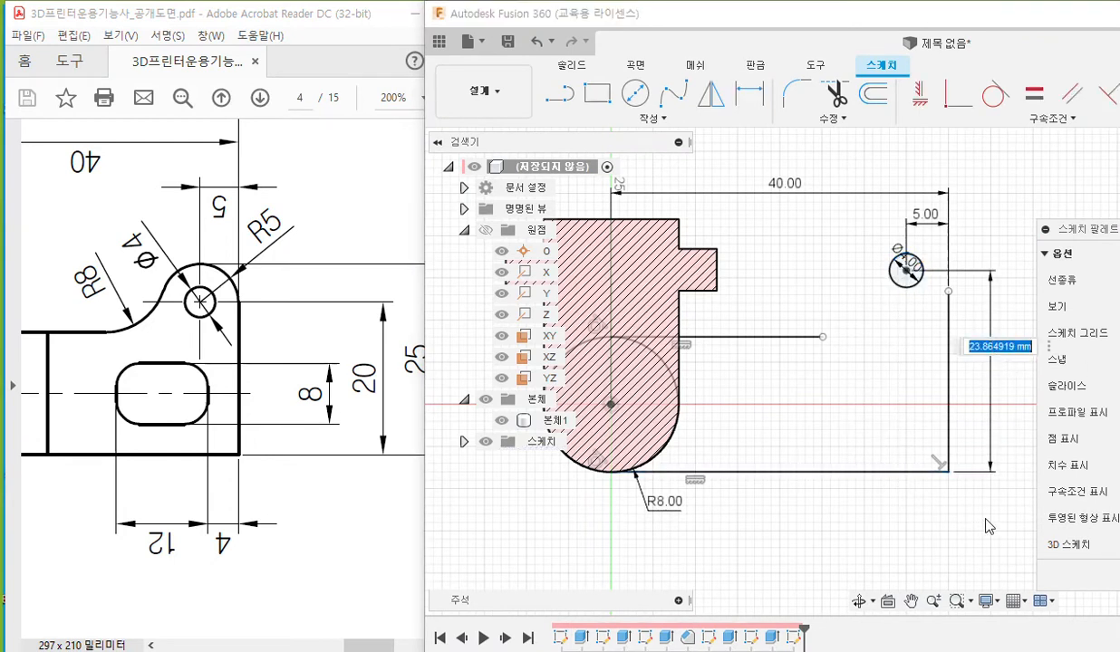
text(20)
key(Return)
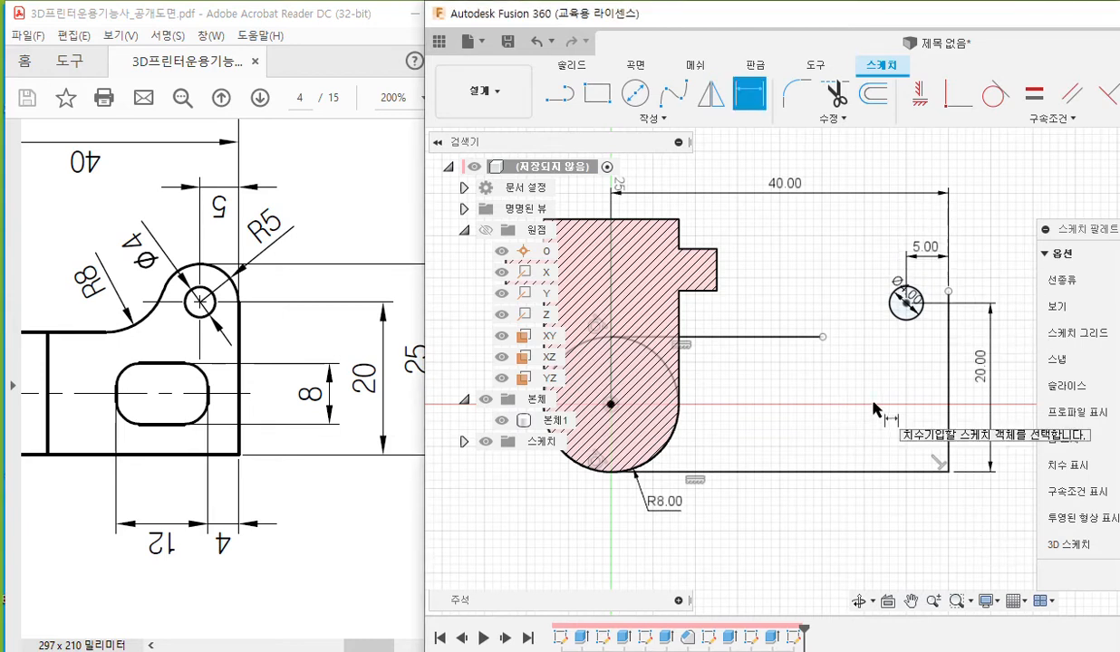
click(891, 288)
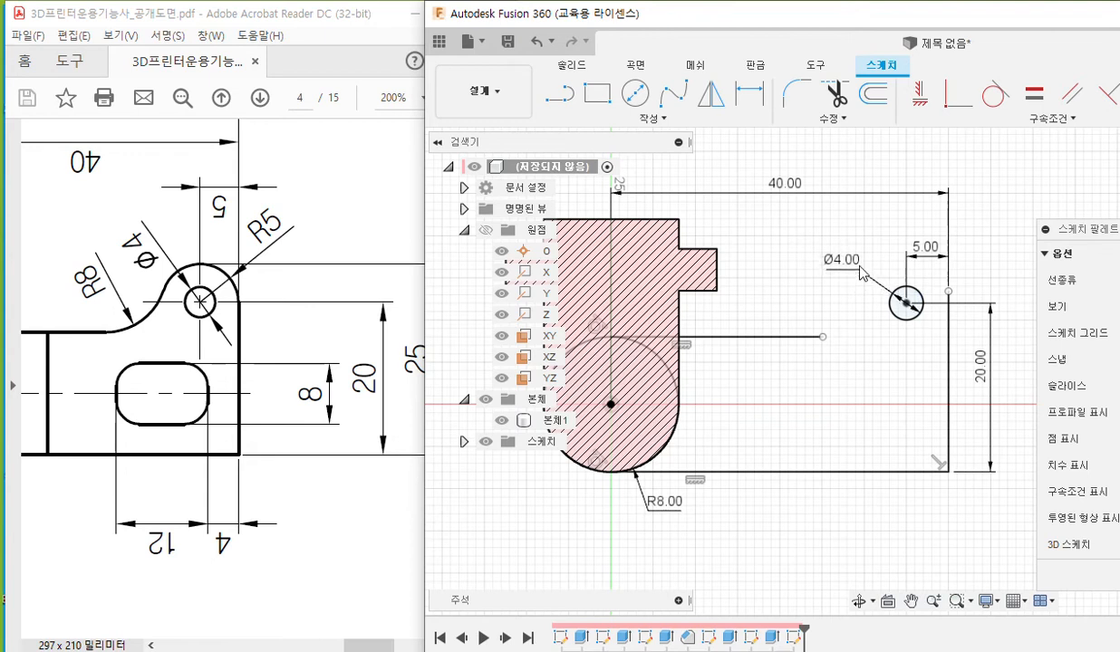
click(865, 261)
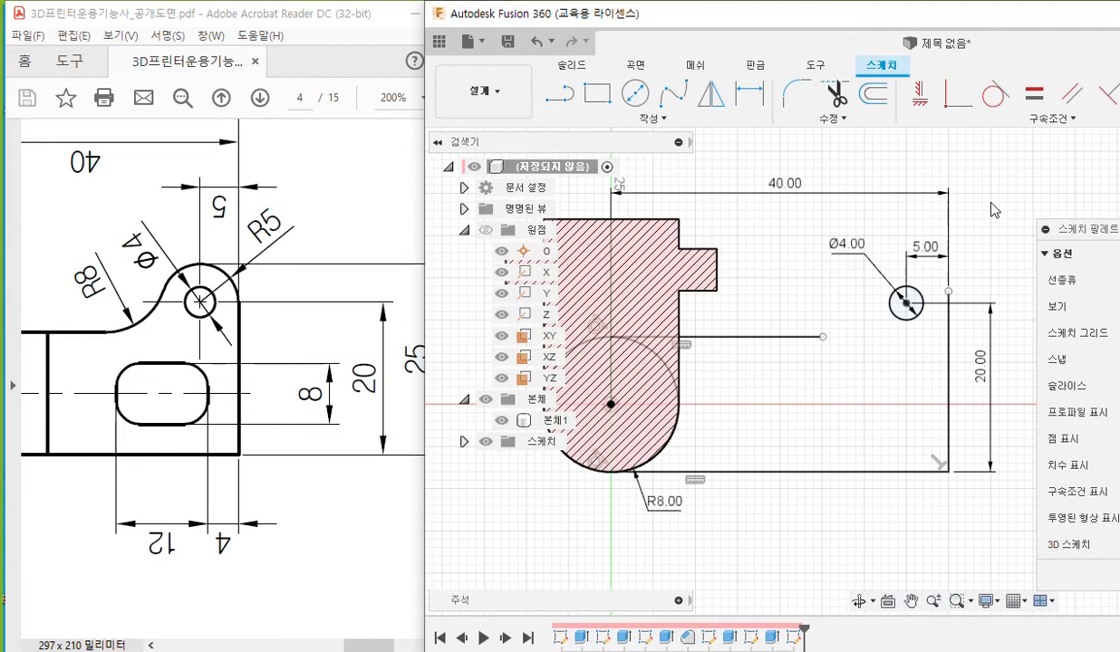
- Mark up the arc's end on the drawing, the circle's centre, the vertical line's endpoint and the Horizontal/Vertical constraint, and clear the markup
key(F12)
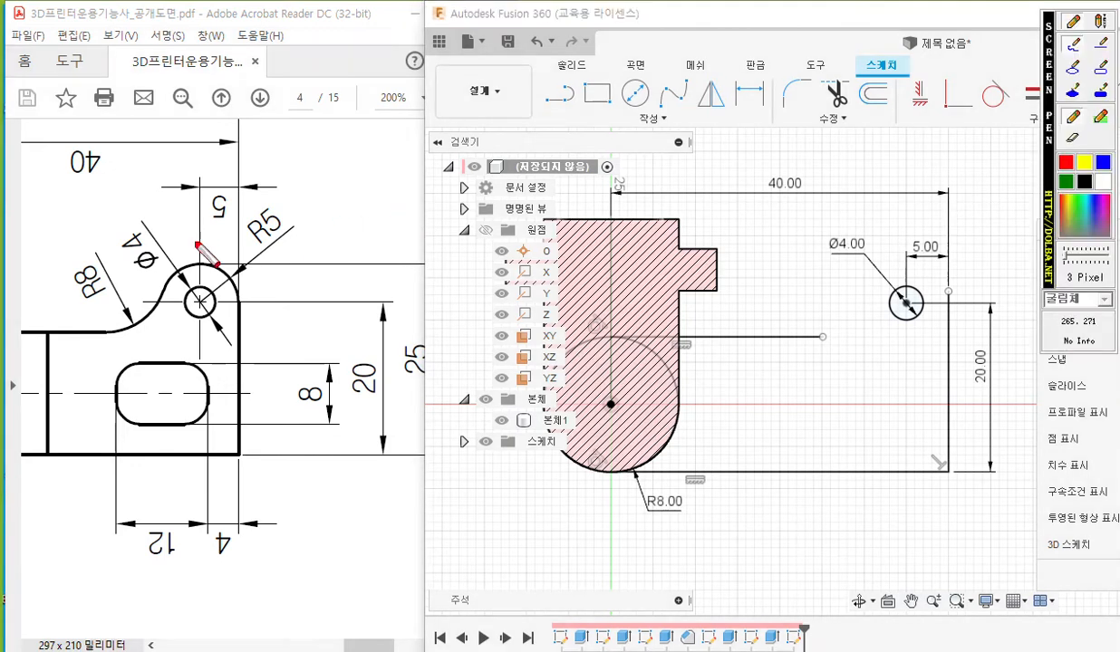
mouse_move(247, 299)
mouse_down()
mouse_move(233, 315)
mouse_move(247, 313)
mouse_up()
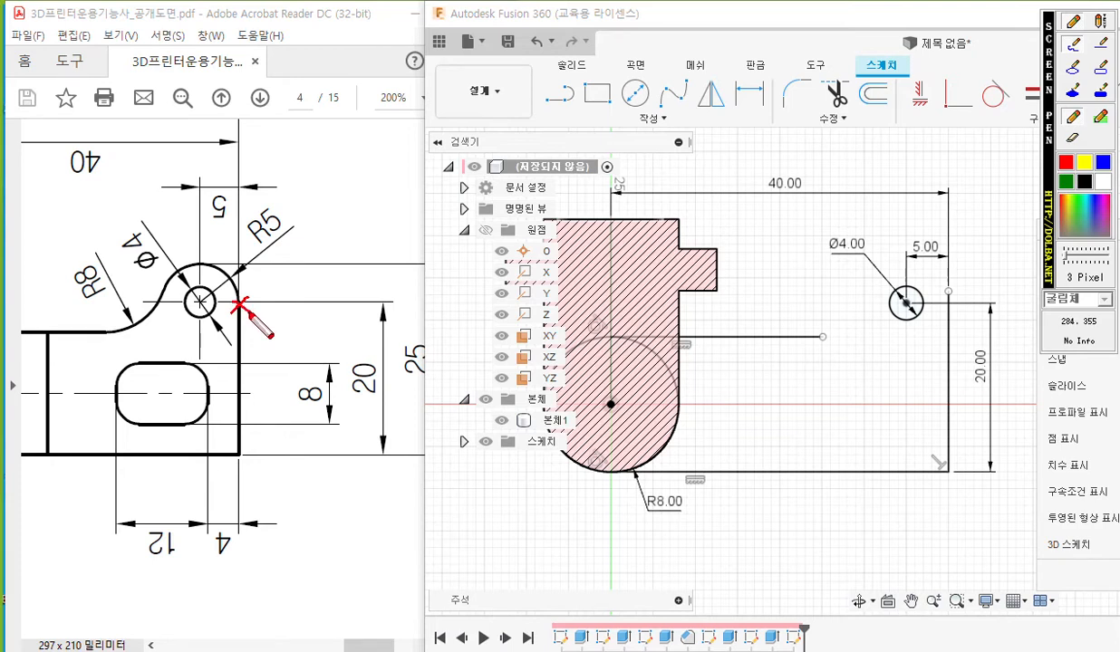
mouse_move(908, 308)
mouse_down()
mouse_move(904, 300)
mouse_move(909, 308)
mouse_up()
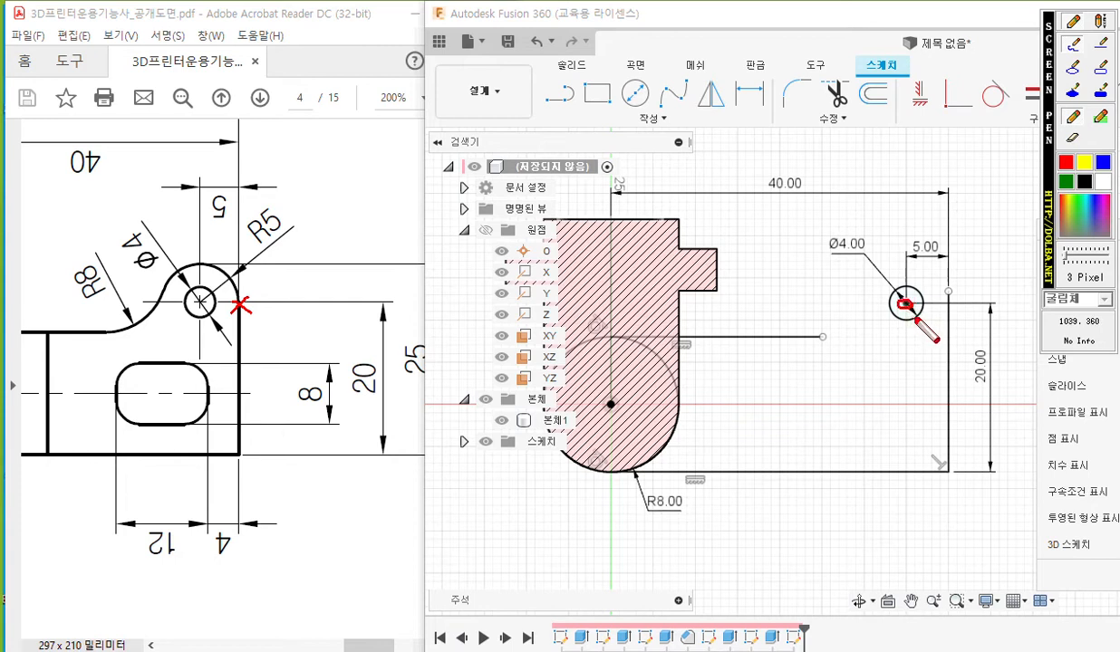
drag(957, 291, 946, 296)
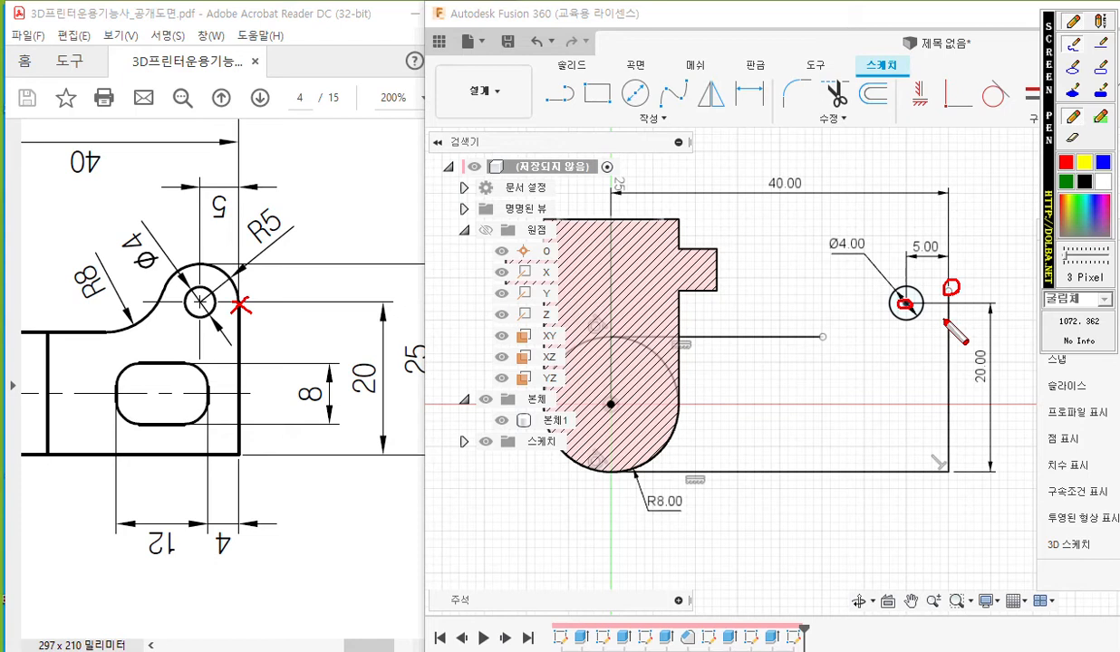
drag(892, 328, 943, 316)
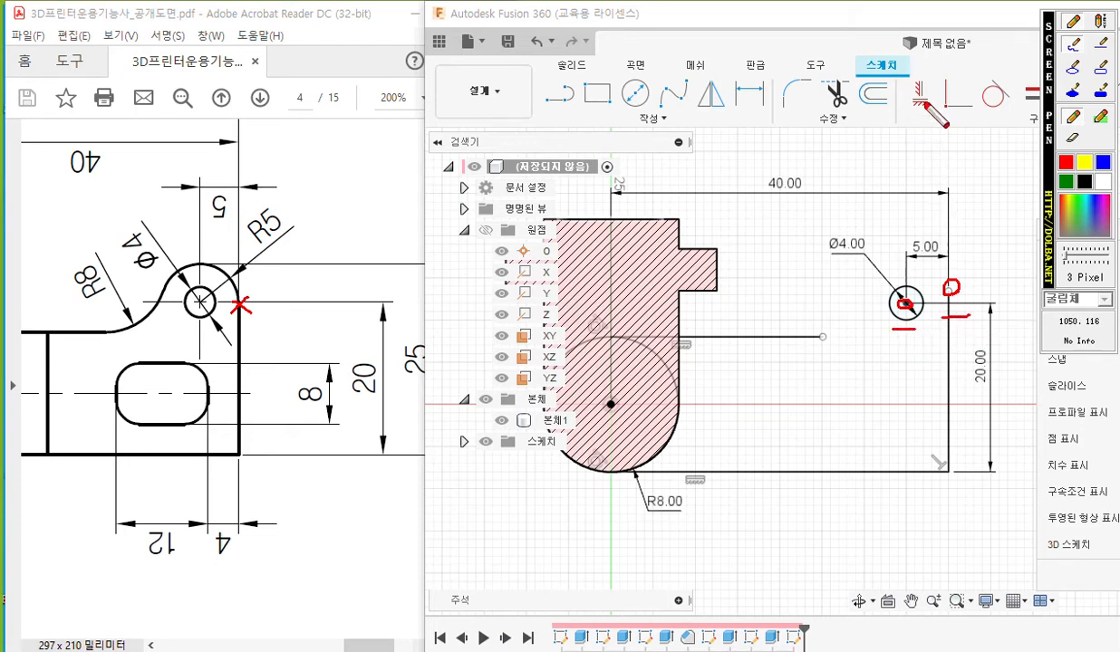
mouse_move(903, 106)
mouse_down()
mouse_move(926, 83)
mouse_move(905, 109)
mouse_up()
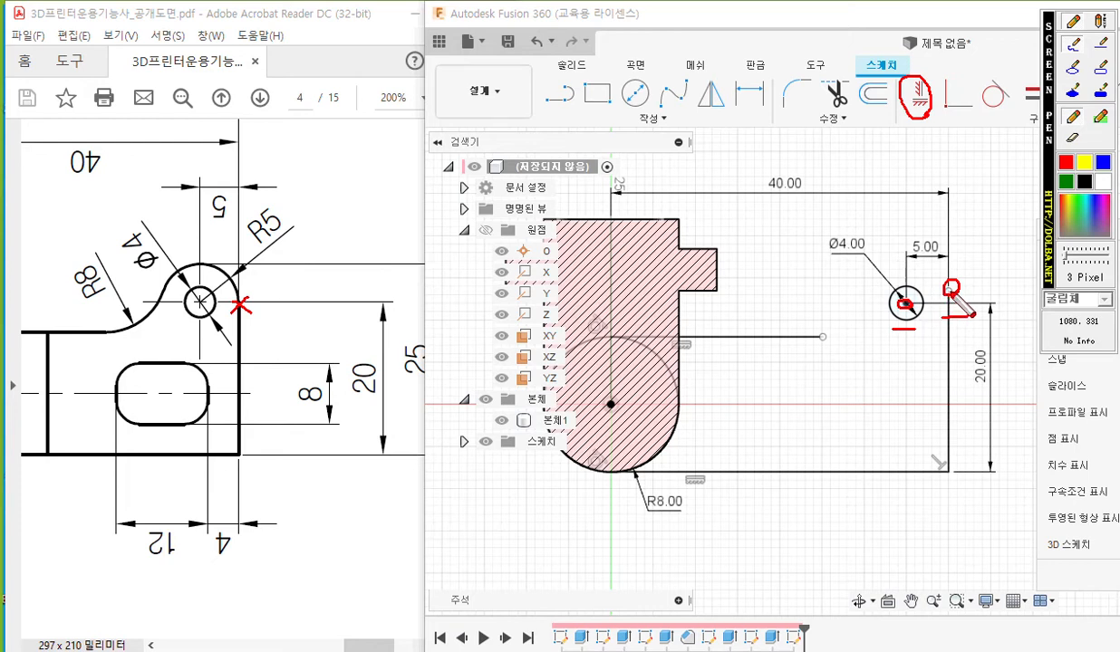
key(Escape)
- Align the vertical line's upper endpoint horizontally with the small circle's centre using the Horizontal/Vertical constraint
click(920, 93)
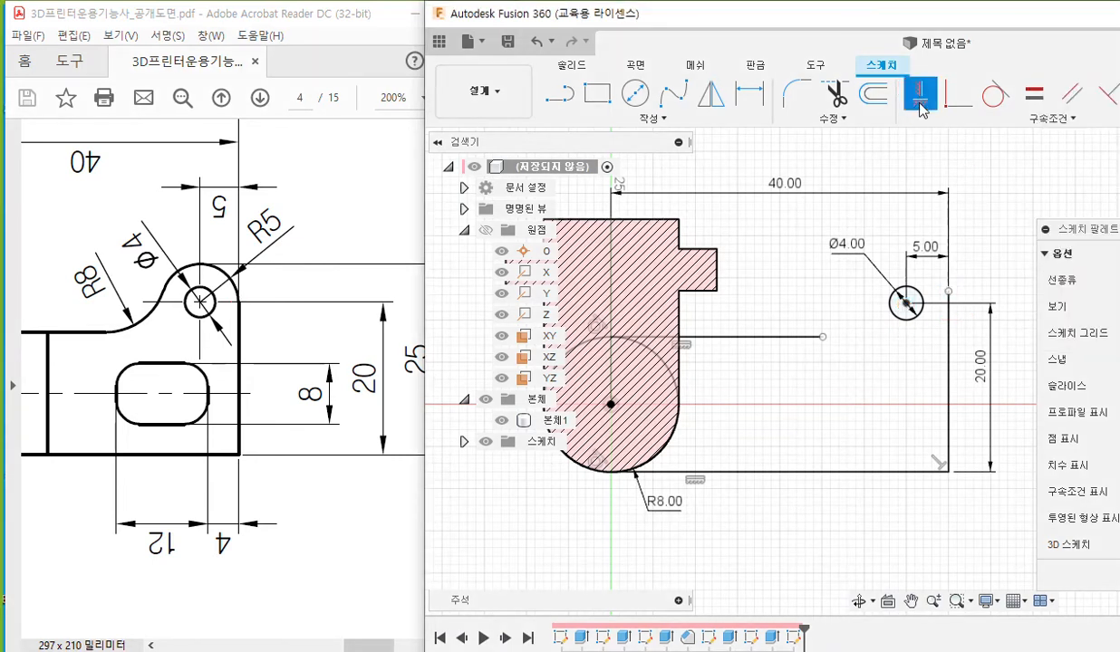
click(905, 304)
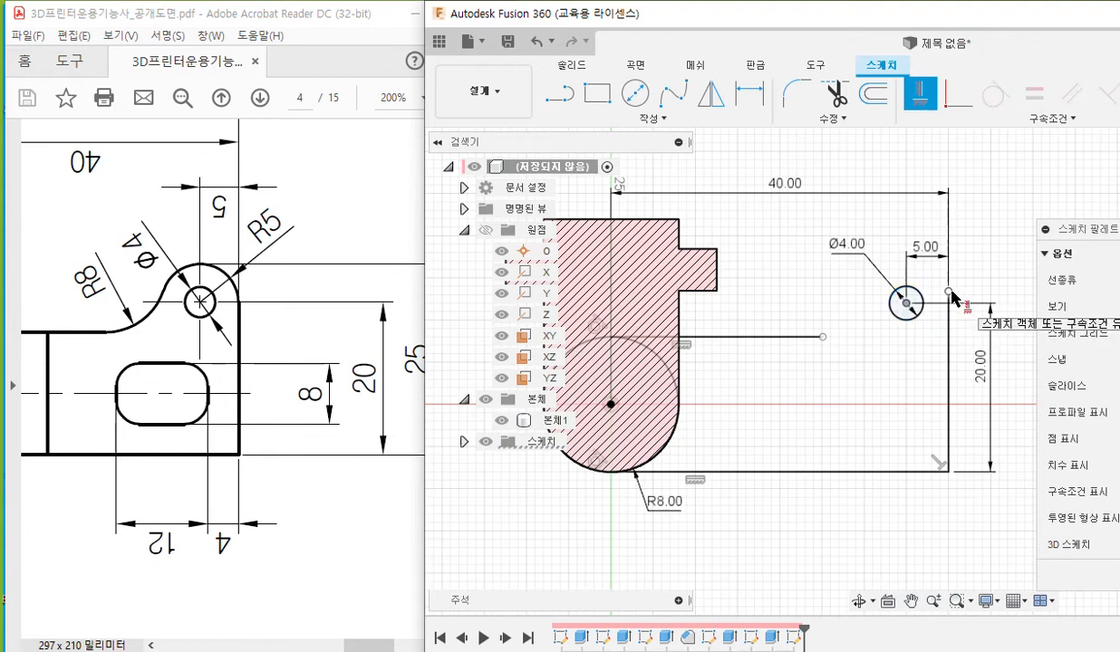
click(949, 292)
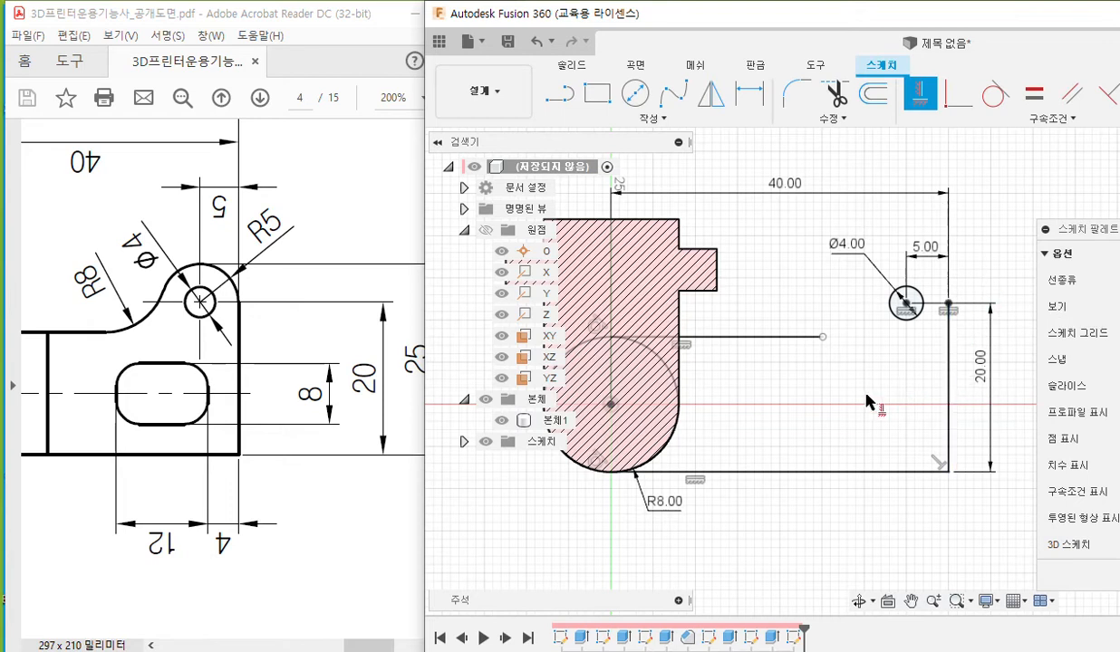
- Mark up the 3-point arc command and the arc's start, end and middle points around the small circle, and clear the markup
key(Escape)
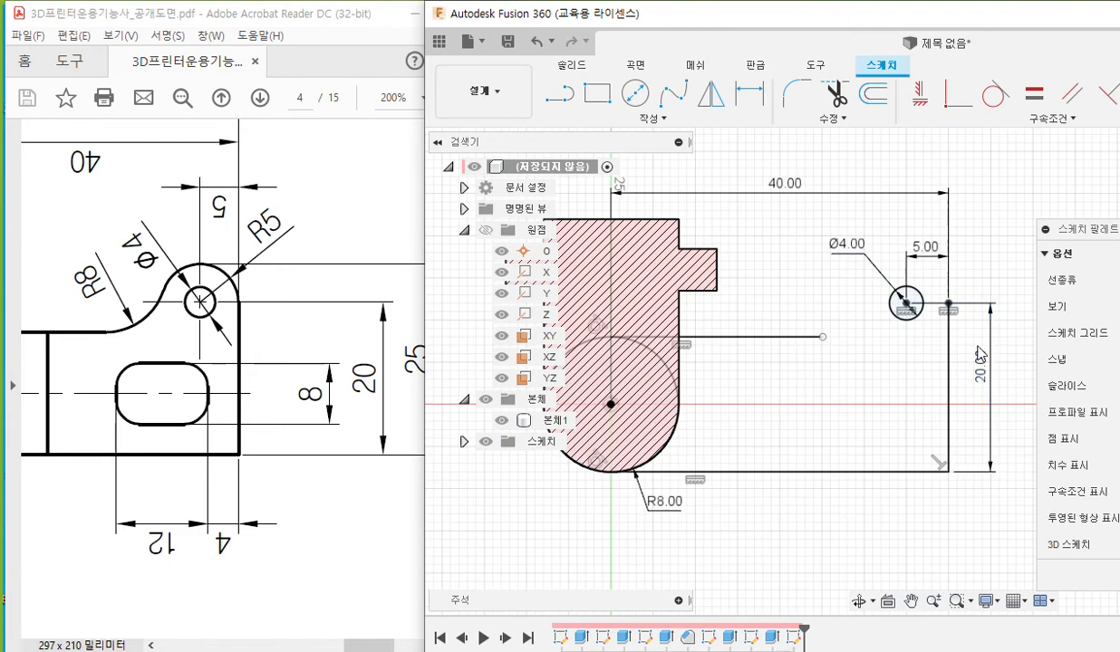
click(658, 120)
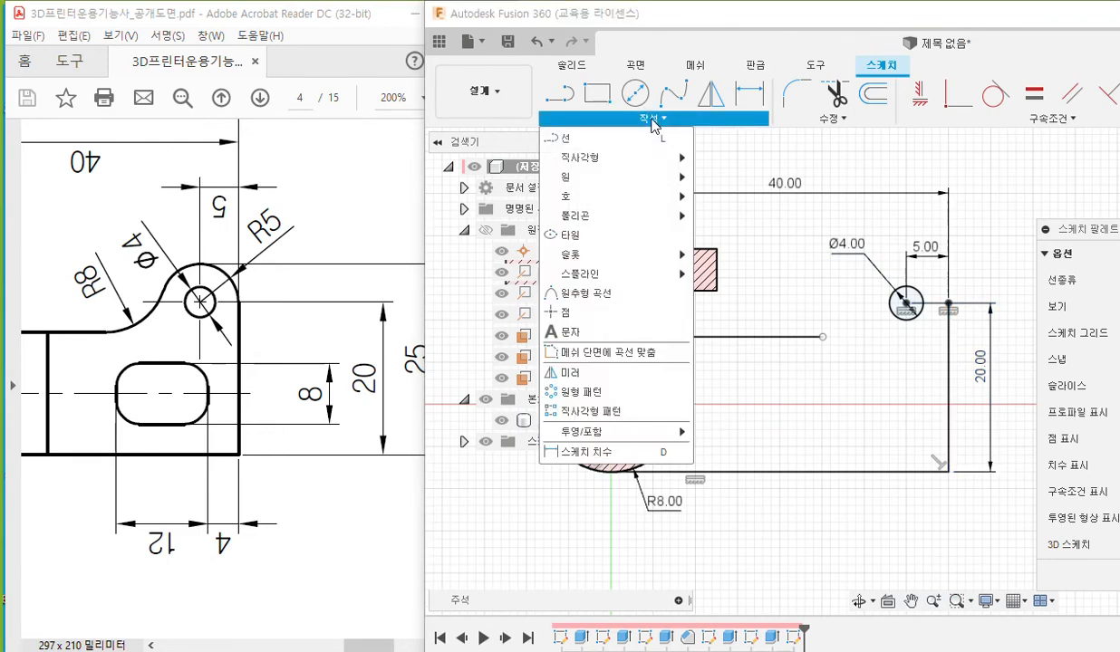
mouse_move(641, 204)
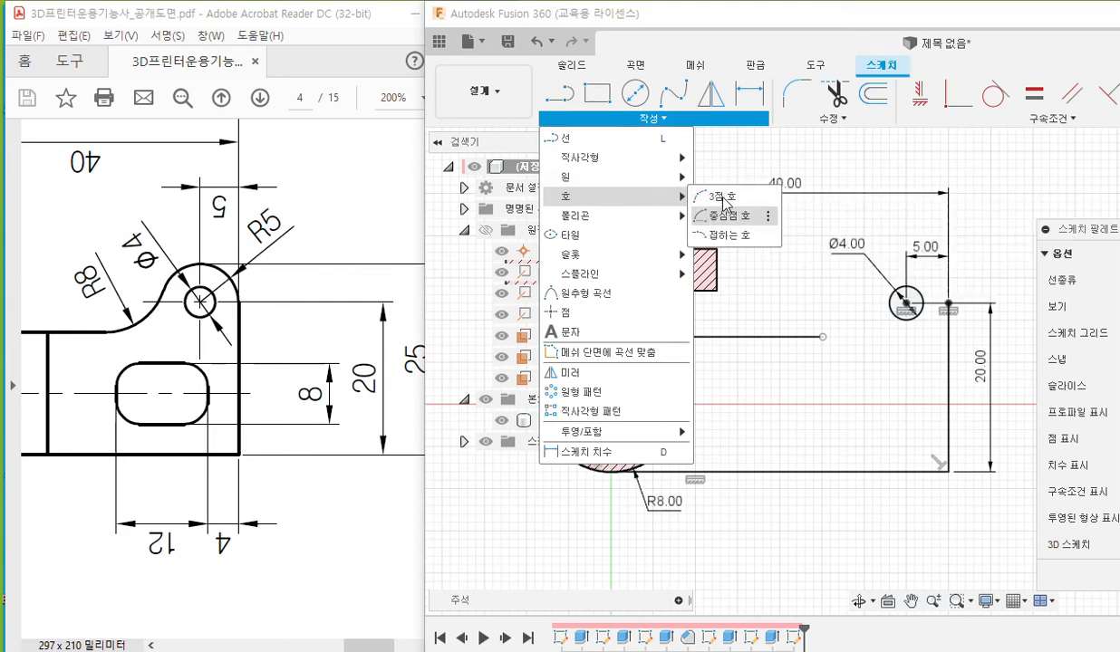
key(F12)
mouse_move(747, 198)
mouse_down()
mouse_move(698, 205)
mouse_move(751, 184)
mouse_move(751, 198)
mouse_up()
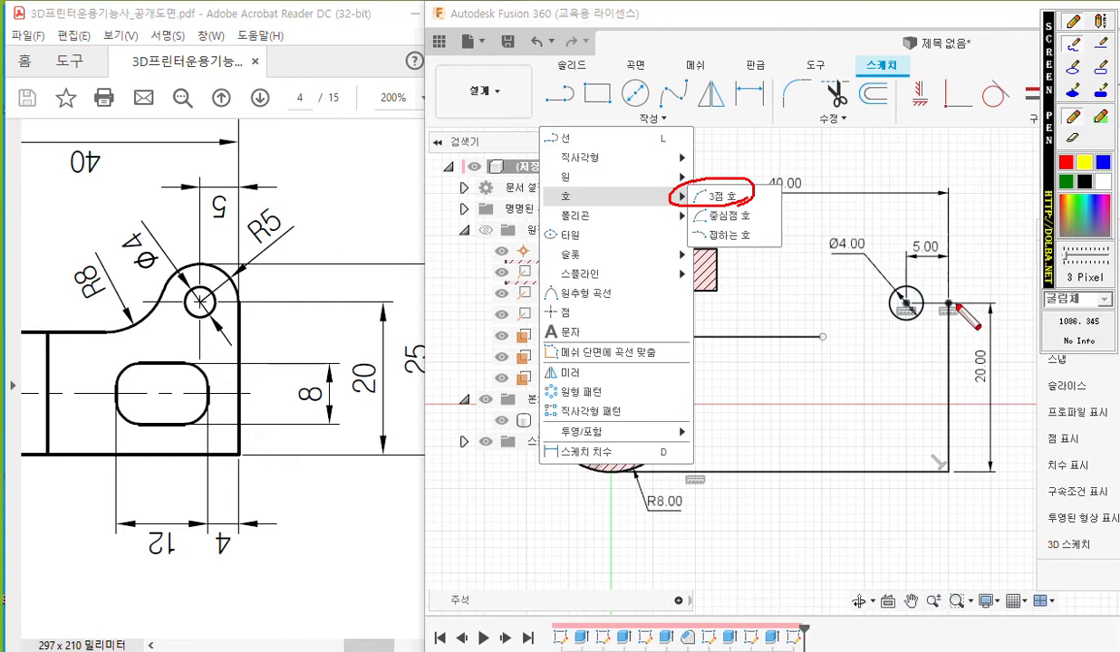
mouse_move(957, 293)
mouse_down()
mouse_move(944, 315)
mouse_move(977, 318)
mouse_up()
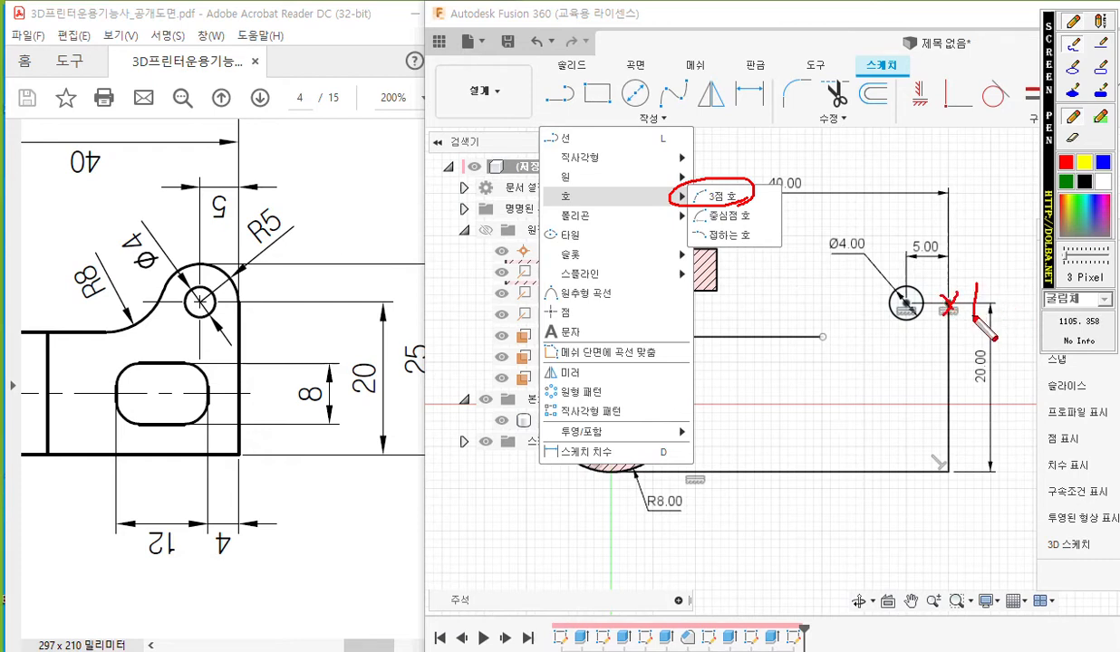
drag(849, 263, 824, 290)
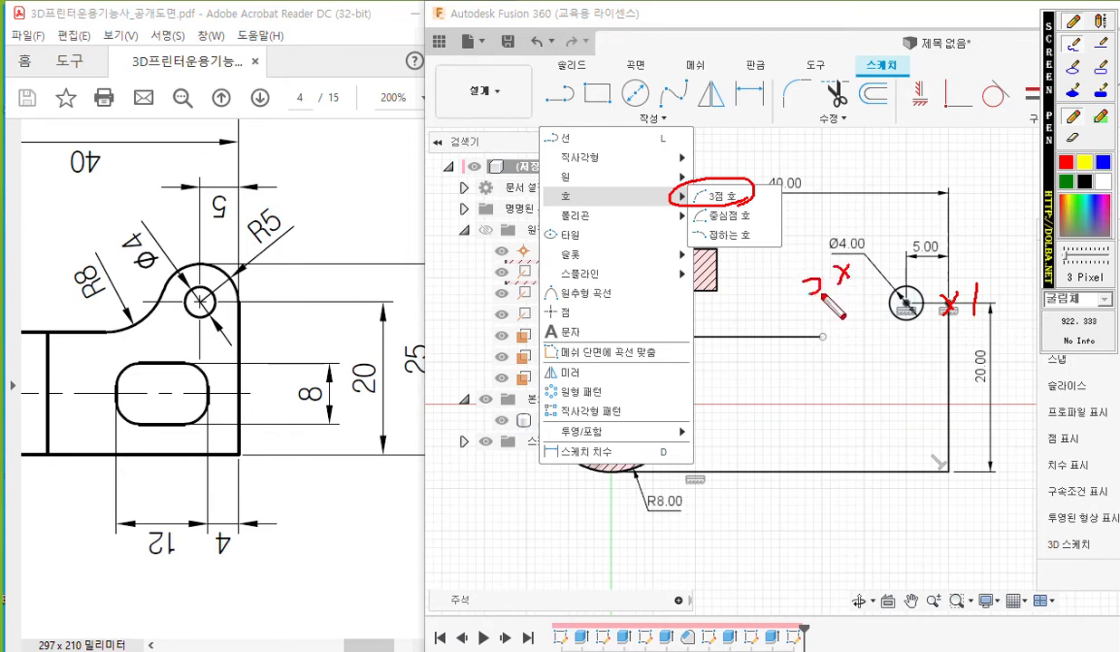
mouse_move(912, 224)
mouse_down()
mouse_move(924, 238)
mouse_move(909, 238)
mouse_move(930, 218)
mouse_move(919, 226)
mouse_up()
mouse_move(942, 306)
mouse_down()
mouse_move(910, 237)
mouse_move(853, 243)
mouse_move(839, 270)
mouse_up()
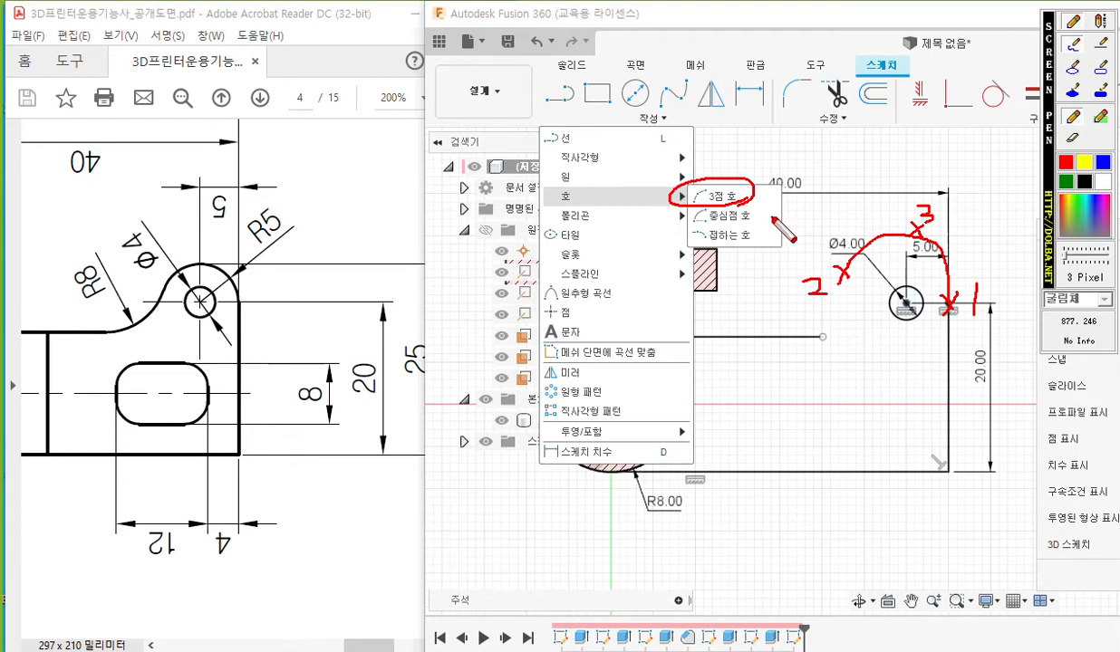
key(Escape)
- Draw a 3-point arc from the vertical line's upper endpoint over the small circle to a free end beyond it
click(646, 118)
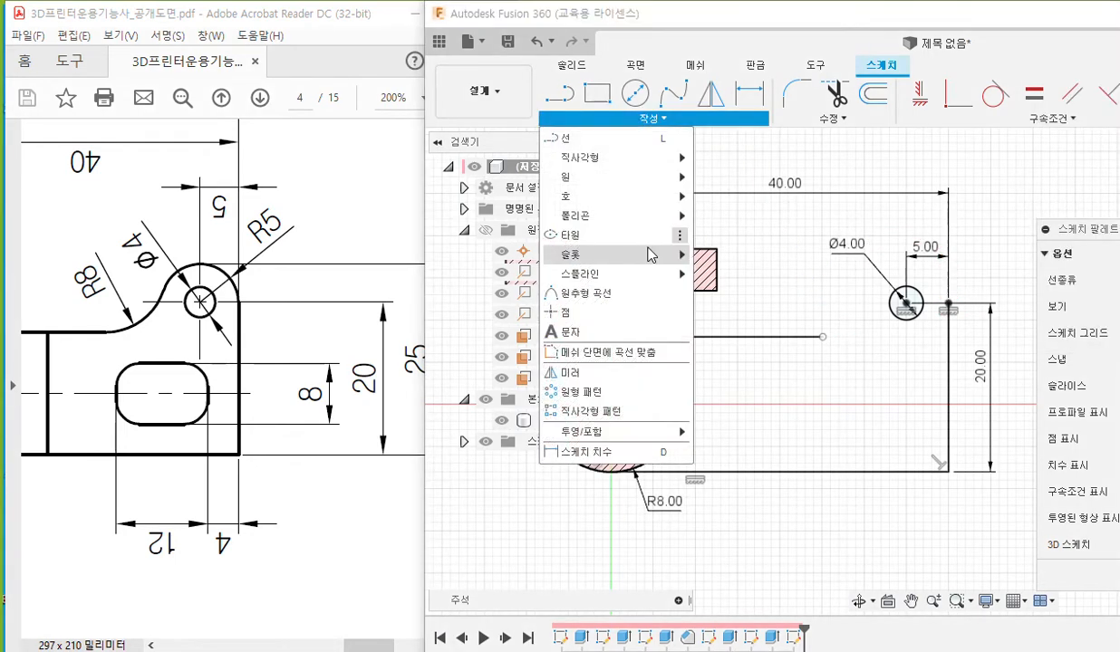
mouse_move(646, 196)
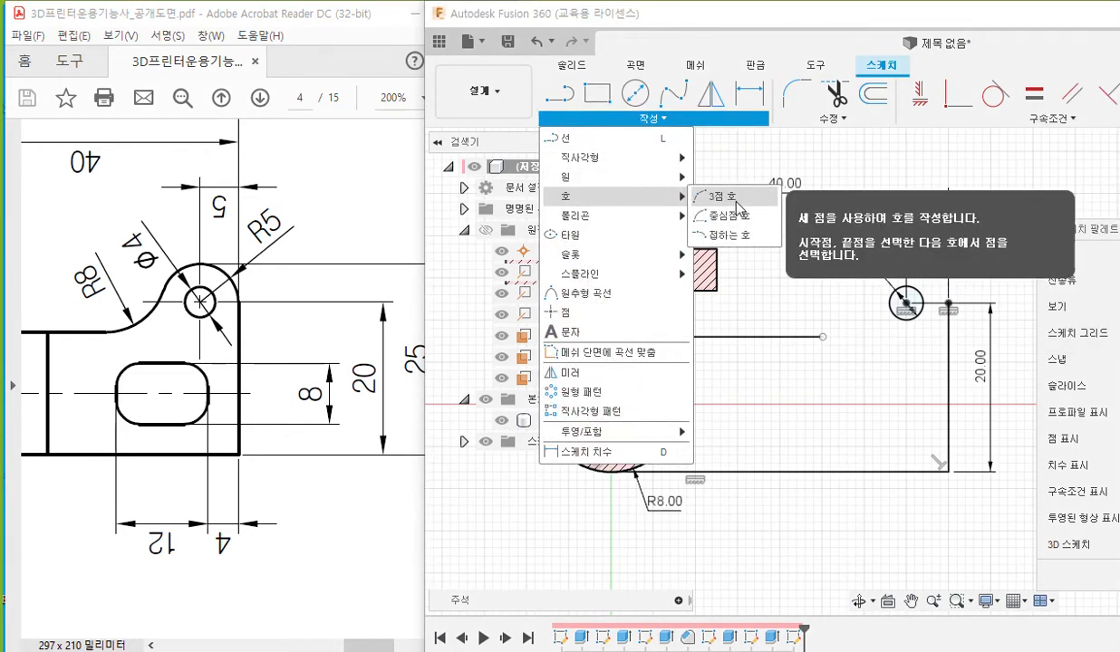
click(736, 207)
click(948, 303)
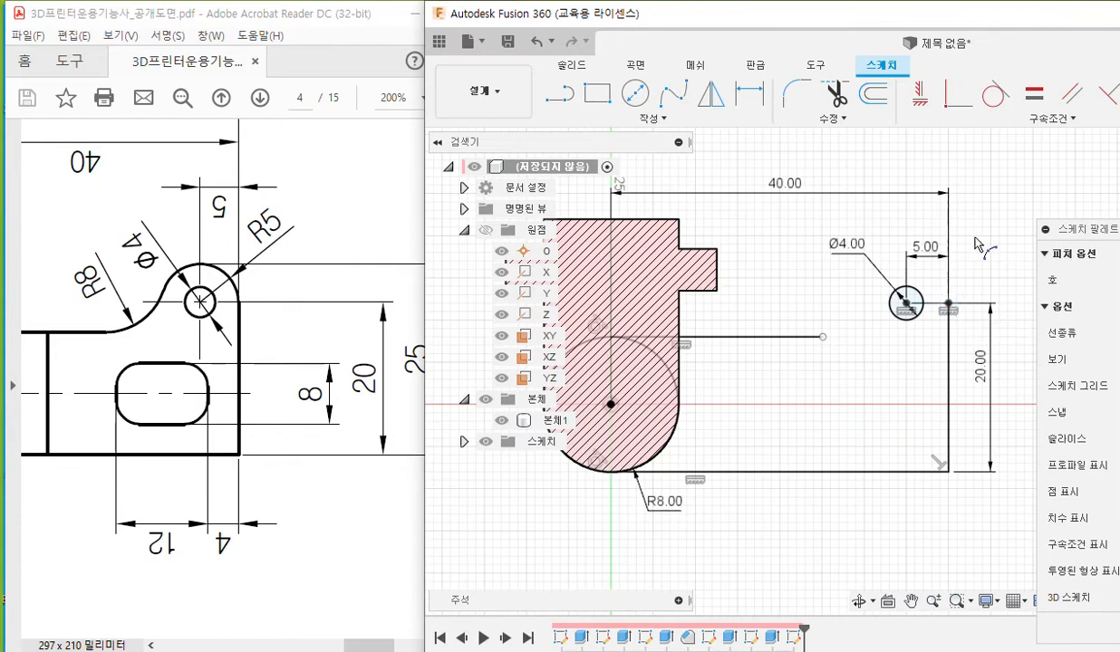
click(844, 280)
scroll(838, 278, up, 3)
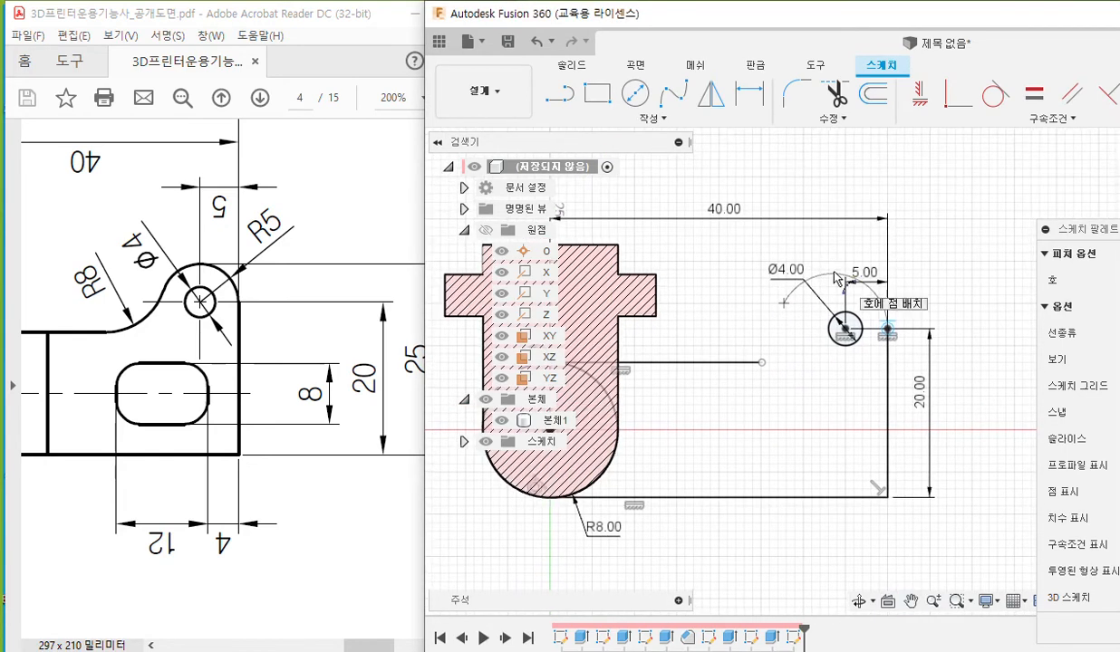
scroll(835, 278, up, 3)
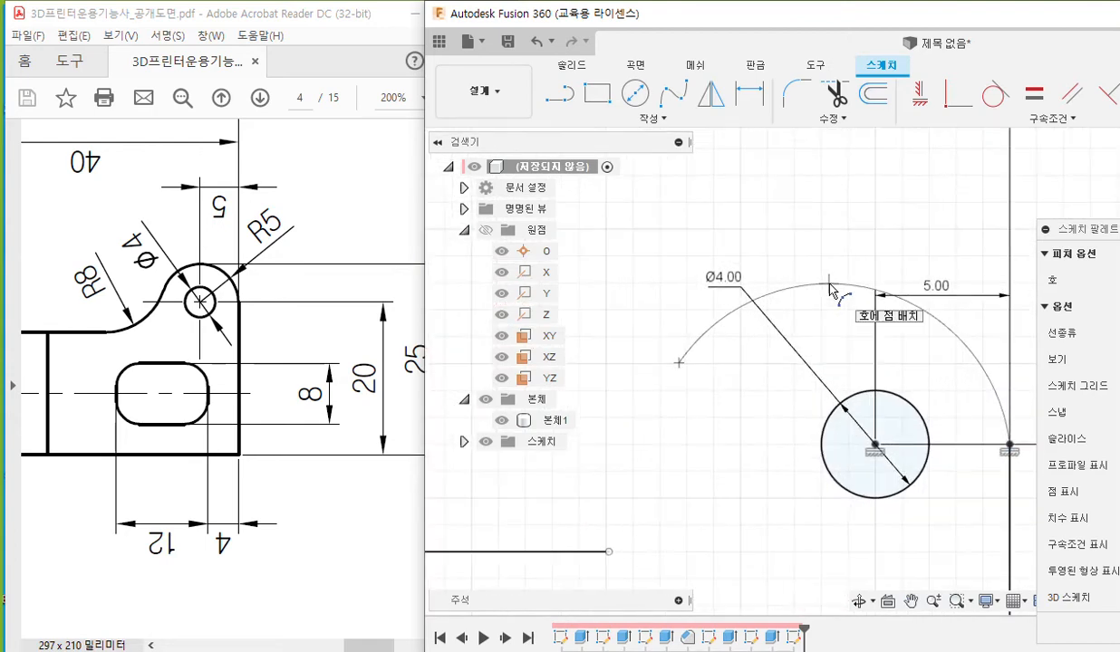
middle_drag(813, 247, 771, 244)
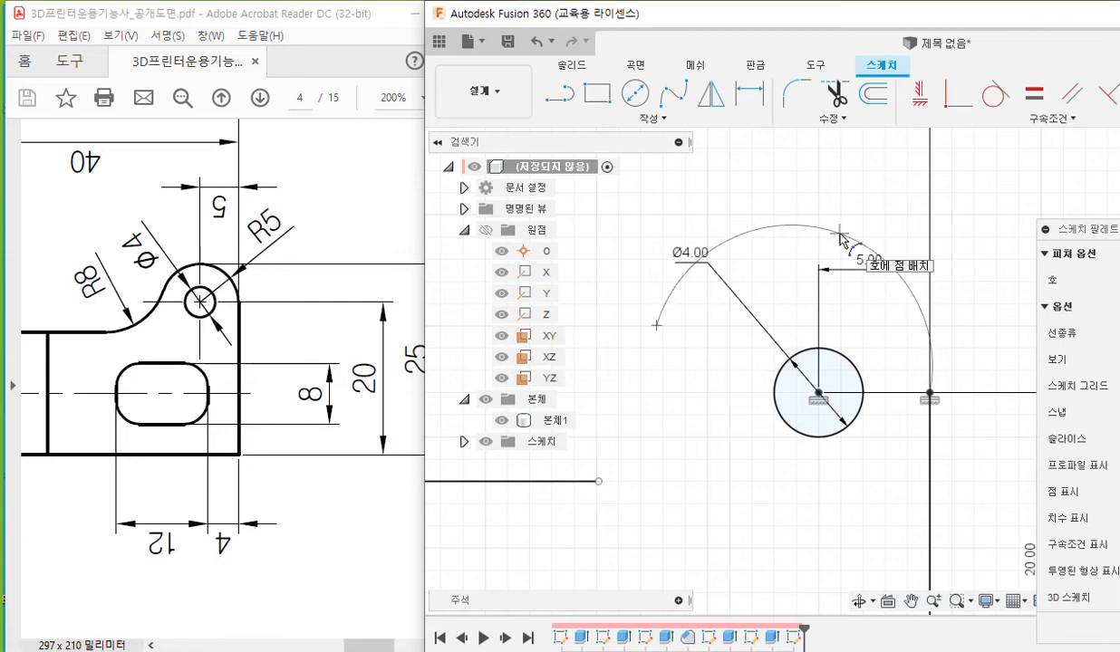
click(840, 237)
right_click(992, 220)
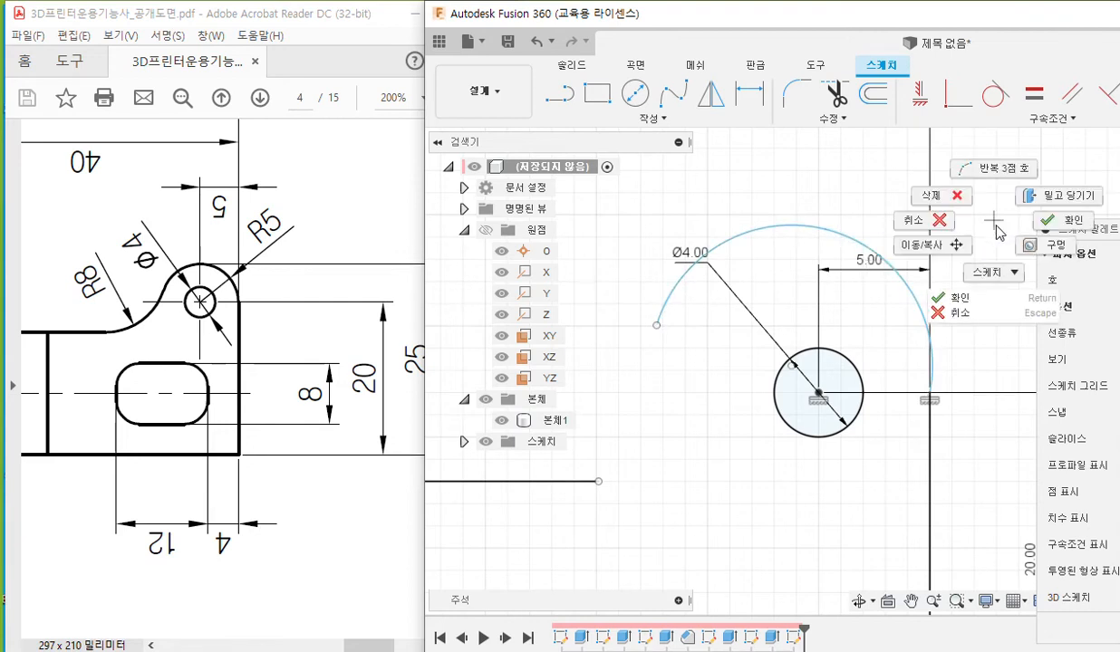
click(1060, 221)
- Select the arc, mark up its curve and the path from its centre point to the small circle's centre, and clear the markup
mouse_move(965, 335)
middle_down()
mouse_move(913, 311)
mouse_move(958, 319)
mouse_move(965, 339)
middle_up()
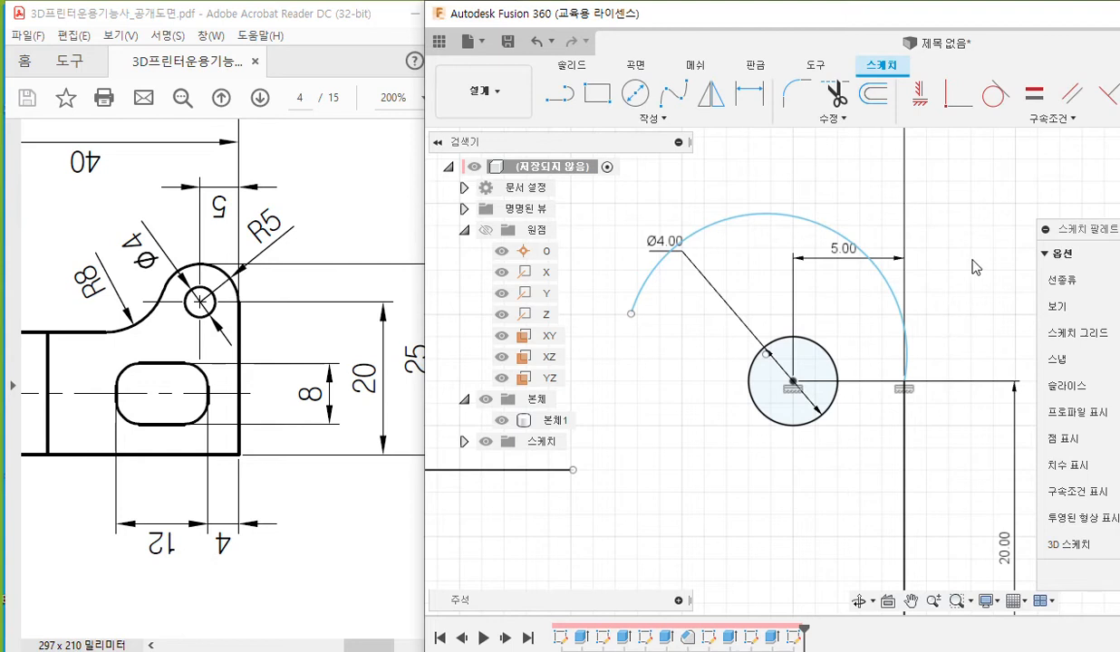
click(788, 217)
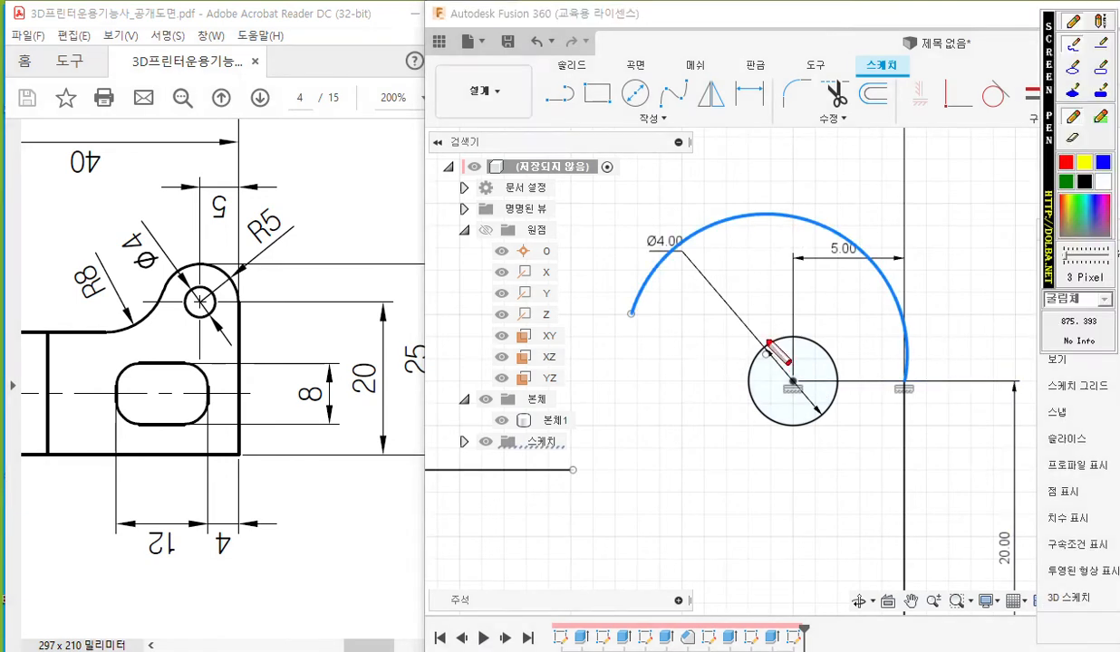
mouse_move(631, 312)
mouse_down()
mouse_move(752, 217)
mouse_move(906, 351)
mouse_move(897, 370)
mouse_up()
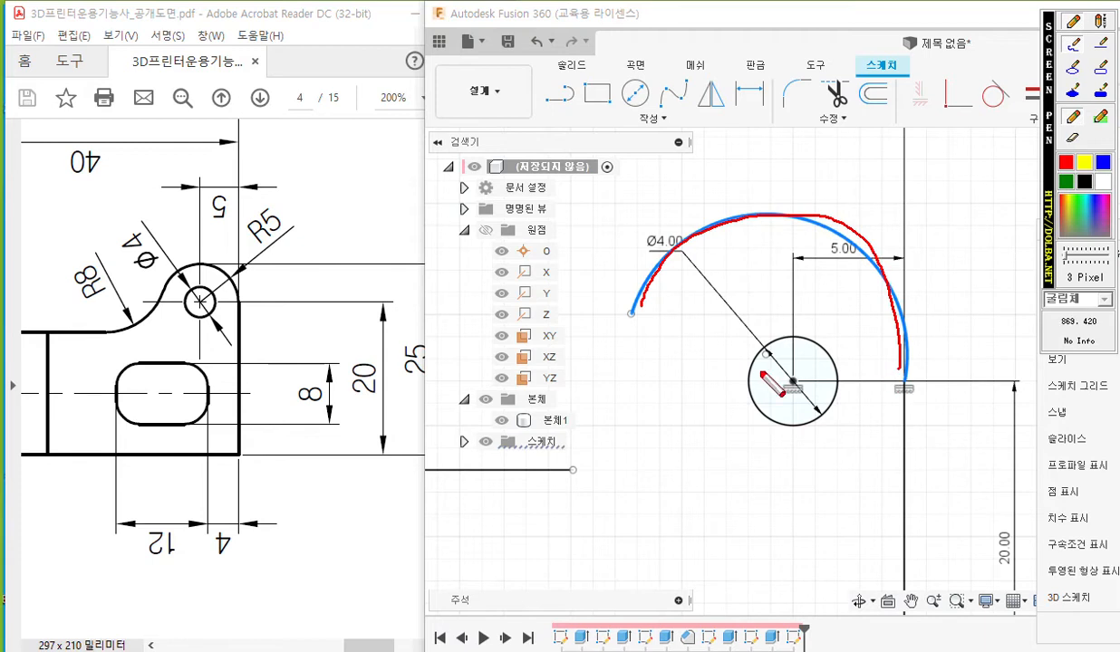
drag(765, 364, 763, 357)
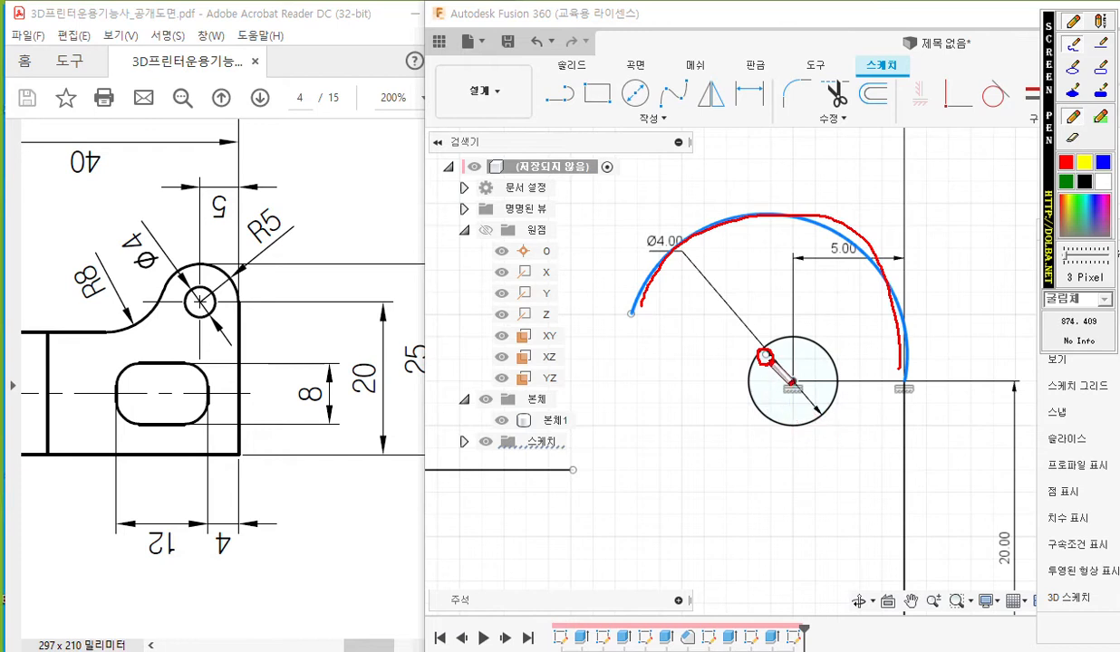
mouse_move(765, 359)
mouse_down()
mouse_move(764, 373)
mouse_move(792, 380)
mouse_move(774, 394)
mouse_up()
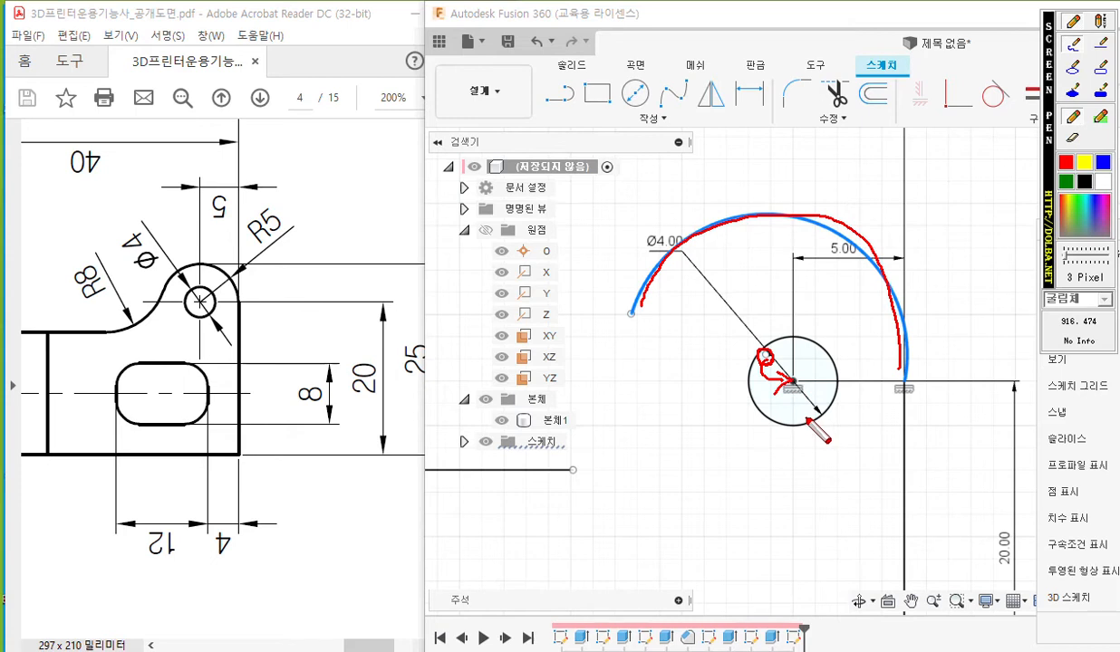
key(Escape)
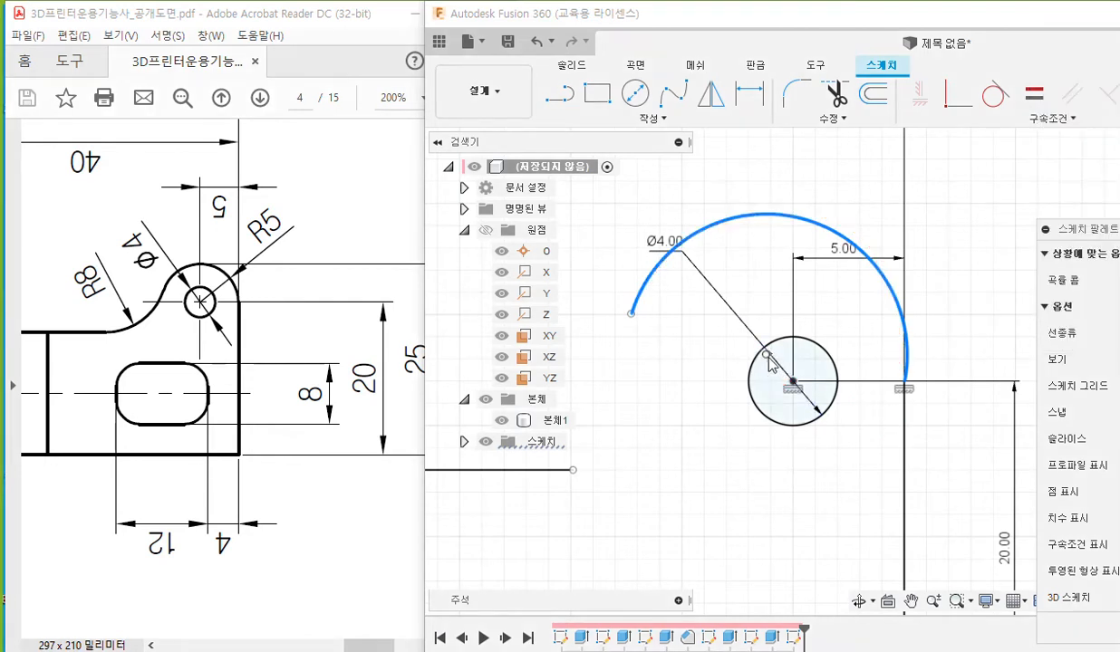
- Reshape the arc by moving its centre point downward and its free end upward
drag(766, 355, 783, 401)
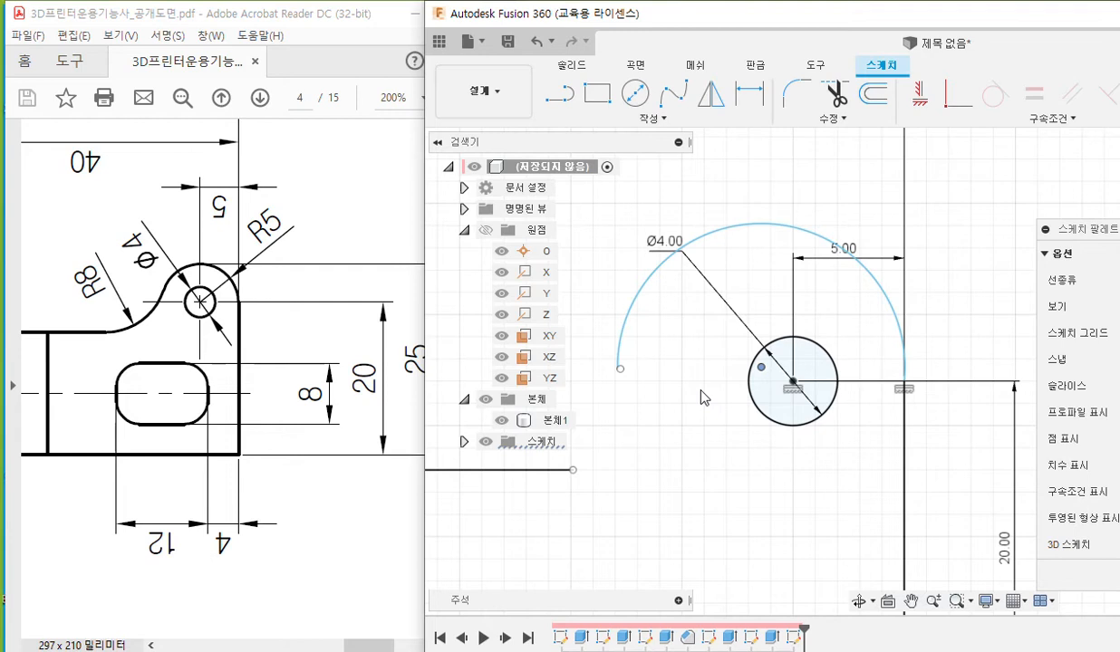
drag(620, 372, 638, 329)
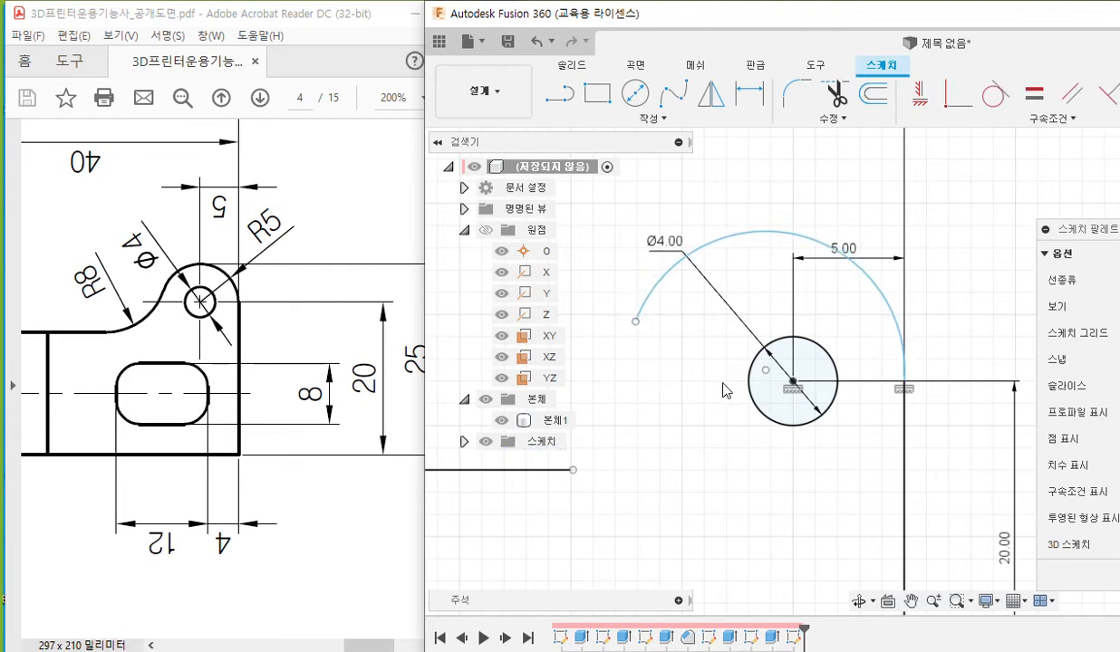
scroll(699, 356, down, 1)
middle_drag(698, 358, 685, 411)
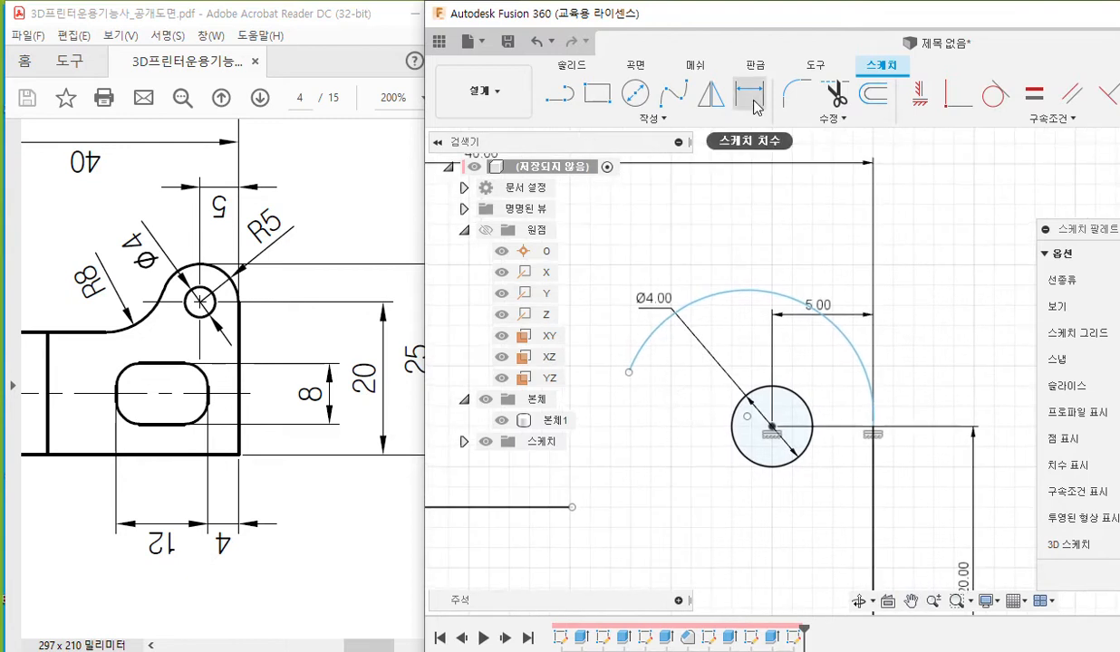
- Mark up the Sketch Dimension command, the arc and its R5 value, and clear the markup
key(F2)
mouse_move(769, 108)
mouse_down()
mouse_move(723, 108)
mouse_move(774, 109)
mouse_move(763, 120)
mouse_up()
mouse_move(641, 339)
mouse_down()
mouse_move(801, 294)
mouse_move(844, 356)
mouse_up()
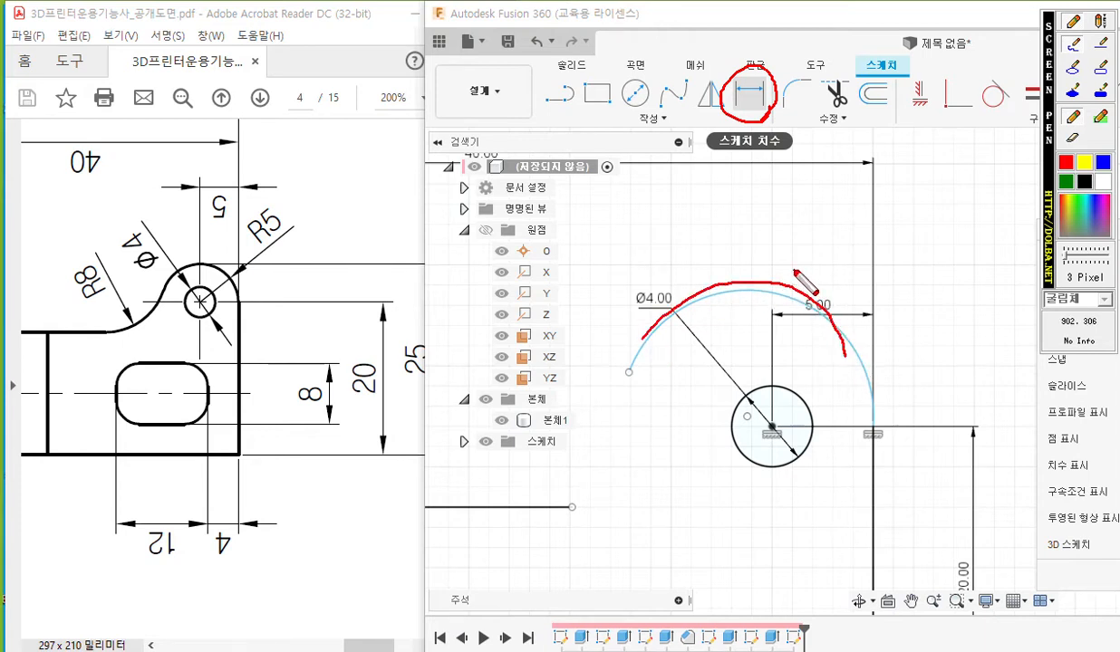
mouse_move(732, 217)
mouse_down()
mouse_move(735, 264)
mouse_move(748, 247)
mouse_move(761, 262)
mouse_up()
mouse_move(782, 214)
mouse_down()
mouse_move(777, 253)
mouse_move(814, 224)
mouse_up()
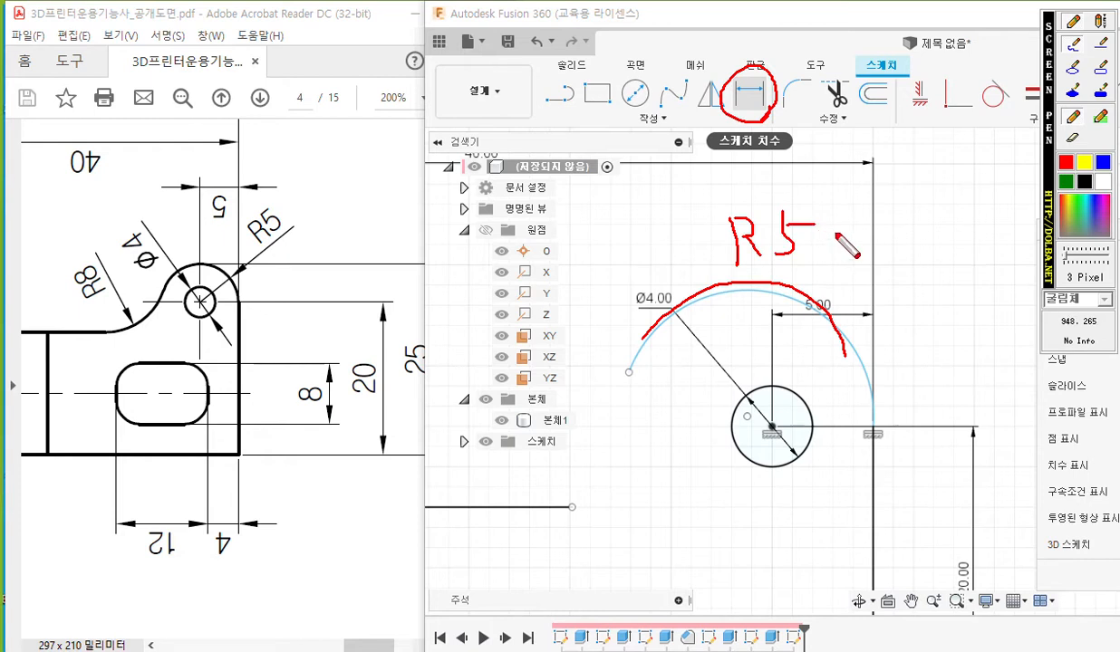
key(Escape)
- Dimension the arc's radius as 5 mm and move the circle-to-line distance dimension above the arc
click(751, 100)
click(741, 291)
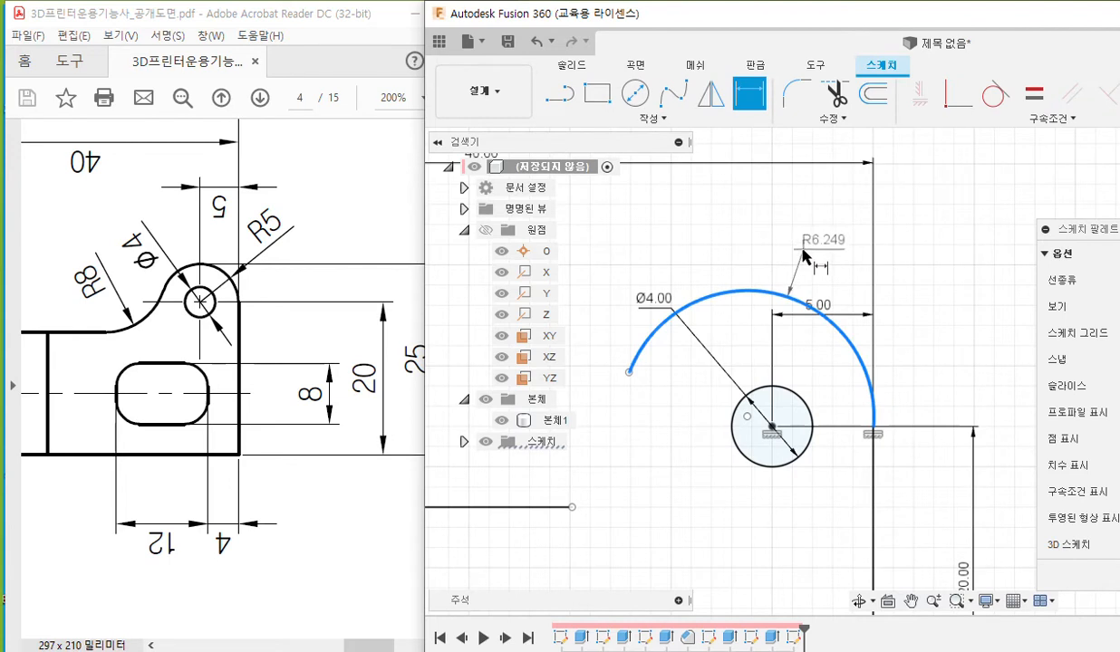
click(804, 252)
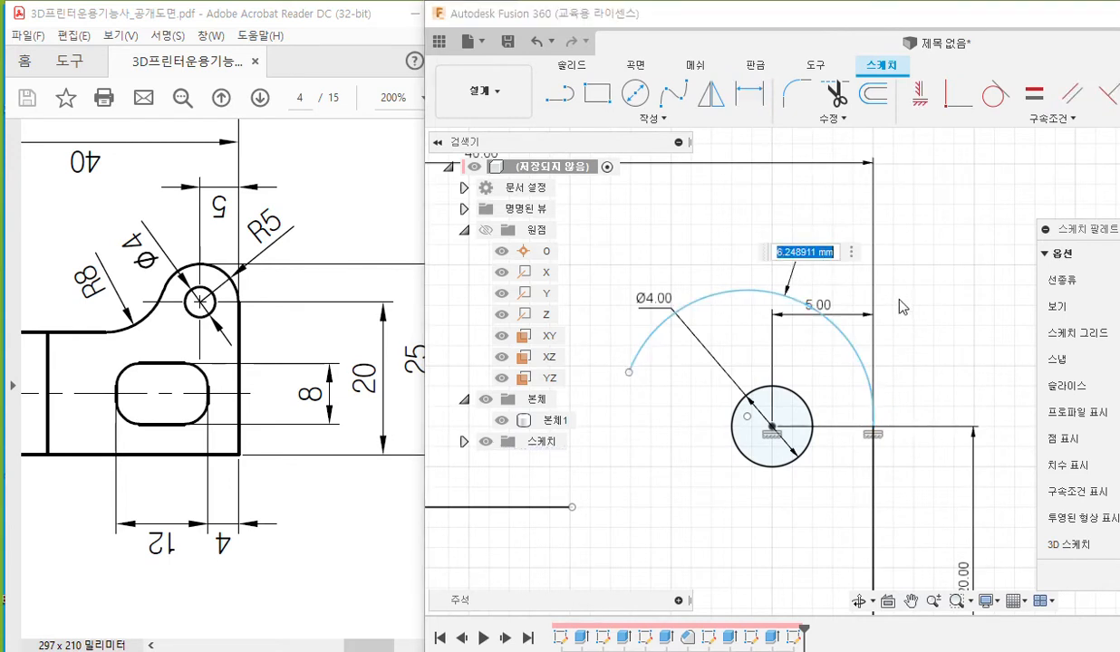
text(5)
key(Return)
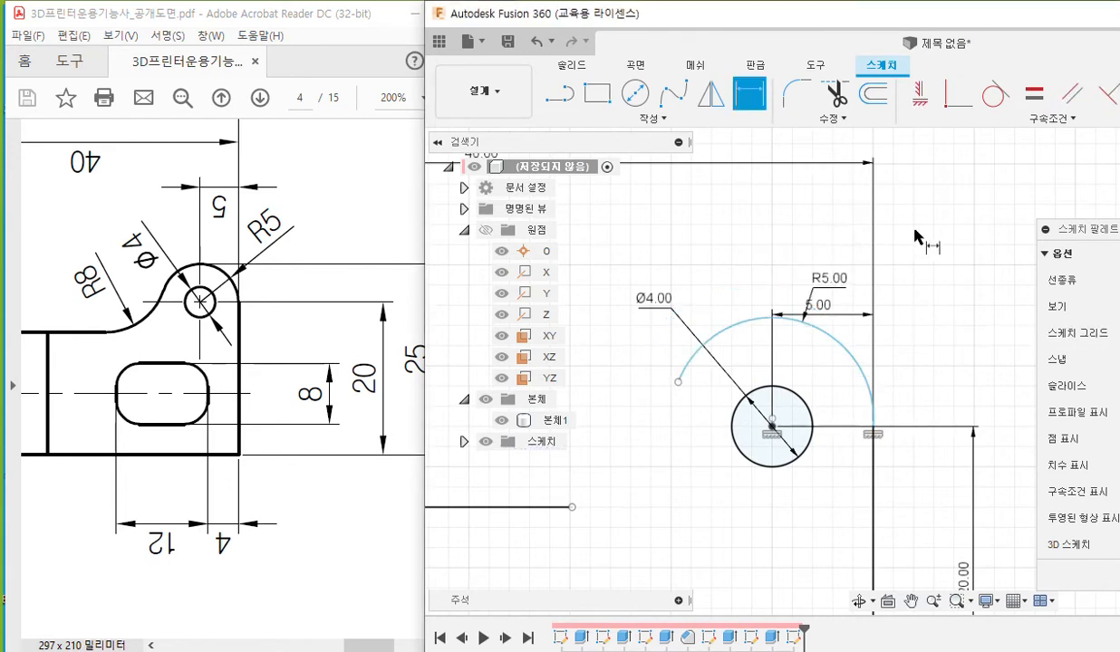
key(Escape)
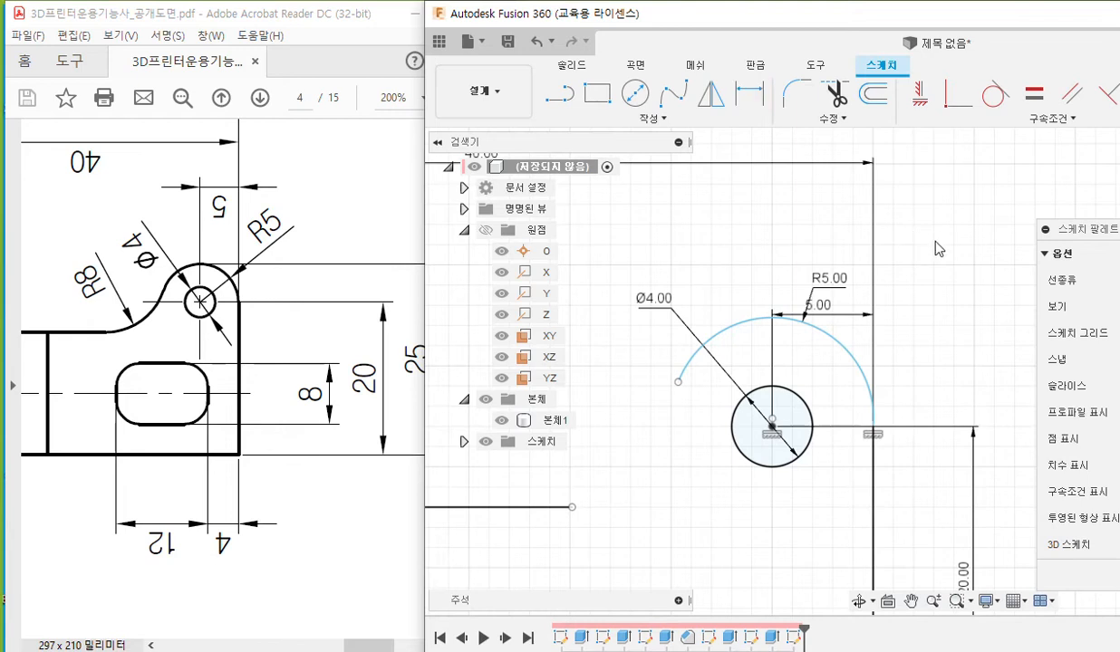
drag(825, 308, 830, 226)
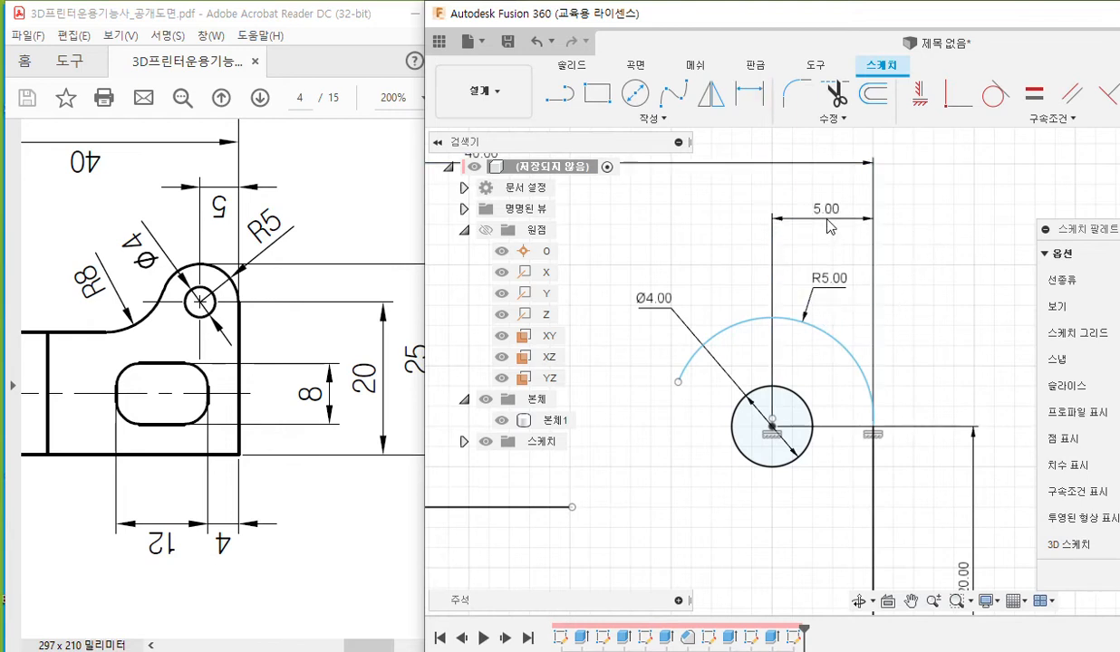
- Move the R5 arc's centre point slightly above the small circle's centre
mouse_move(703, 314)
middle_down()
mouse_move(774, 255)
mouse_move(771, 243)
mouse_move(775, 264)
middle_up()
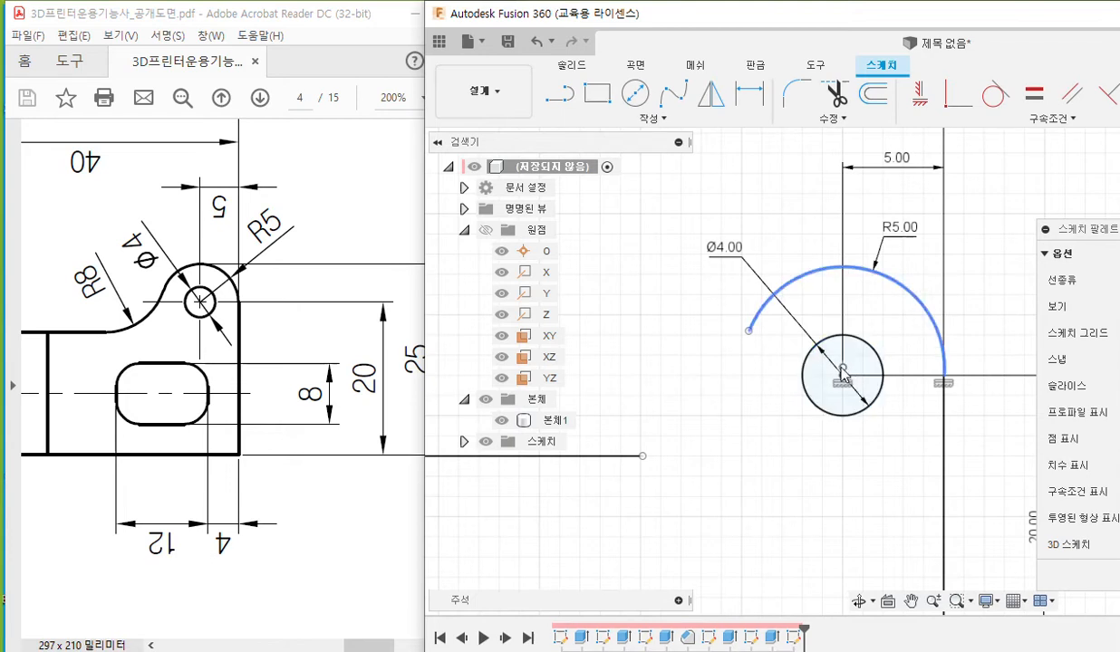
drag(843, 379, 844, 361)
scroll(882, 394, down, 1)
scroll(882, 394, up, 2)
middle_drag(877, 400, 867, 441)
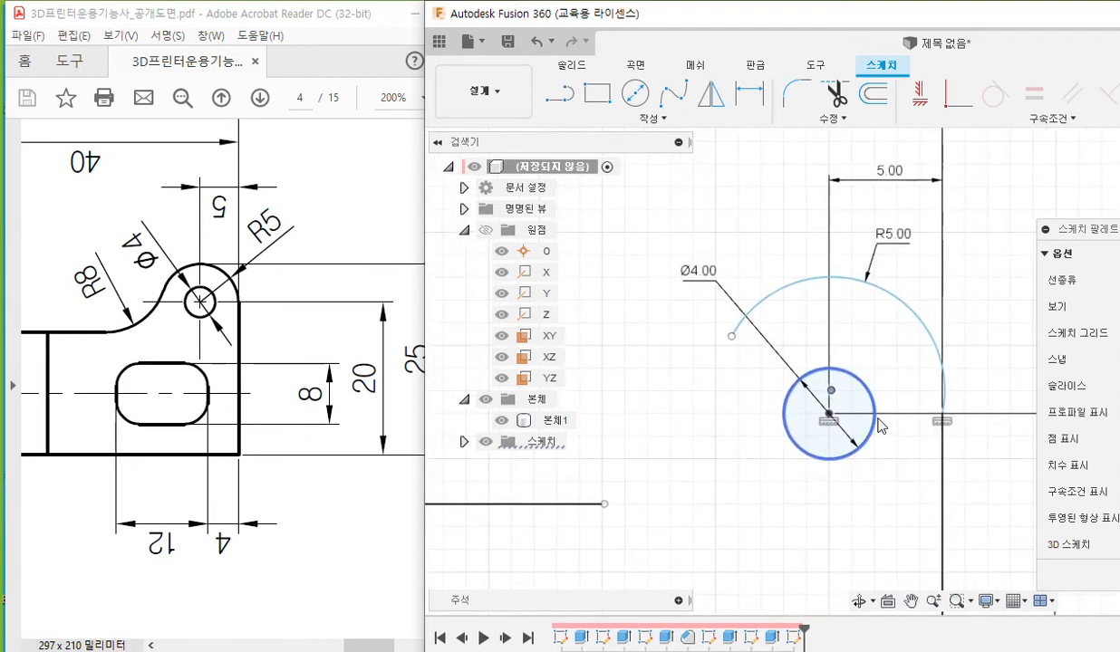
- Mark up the path from the R5 arc's centre to the small circle's centre, and make the two centres coincident
key(F12)
mouse_move(729, 332)
mouse_down()
mouse_move(757, 299)
mouse_move(877, 287)
mouse_move(934, 365)
mouse_up()
mouse_move(832, 390)
mouse_down()
mouse_move(824, 399)
mouse_move(827, 387)
mouse_move(833, 395)
mouse_up()
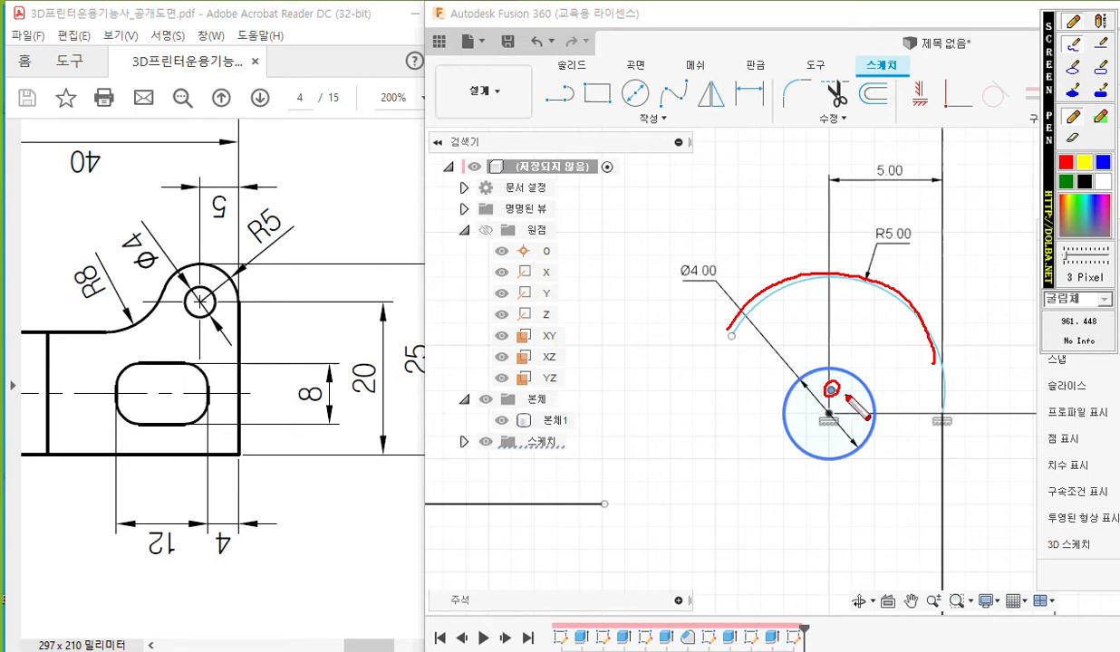
mouse_move(825, 393)
mouse_down()
mouse_move(816, 402)
mouse_move(825, 416)
mouse_move(817, 406)
mouse_move(832, 419)
mouse_up()
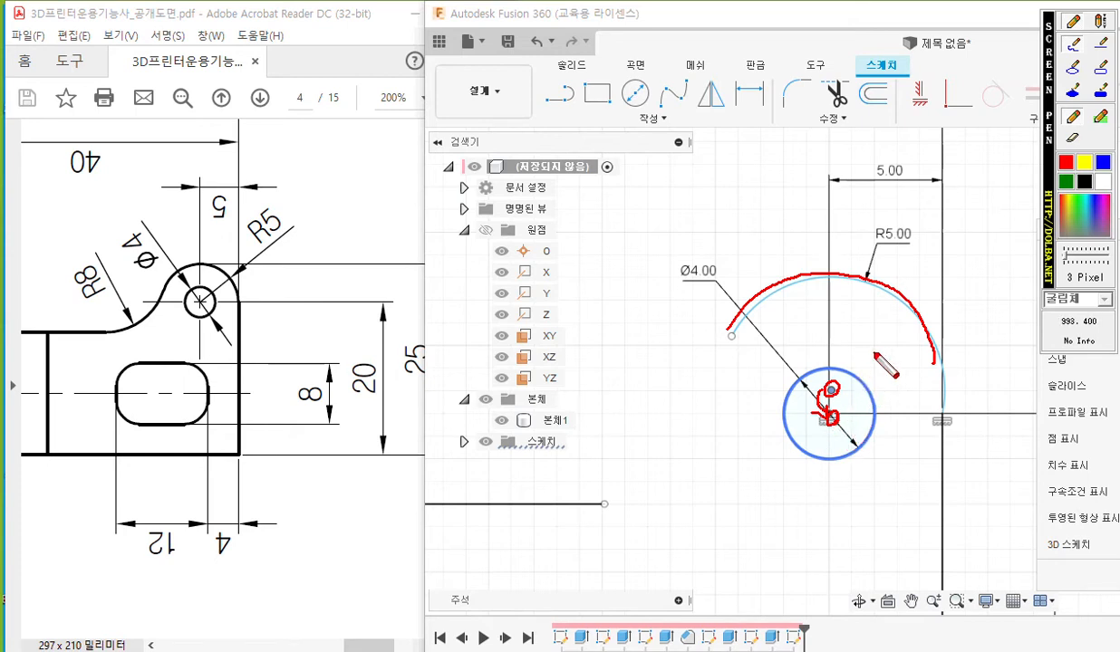
key(Escape)
drag(832, 395, 831, 417)
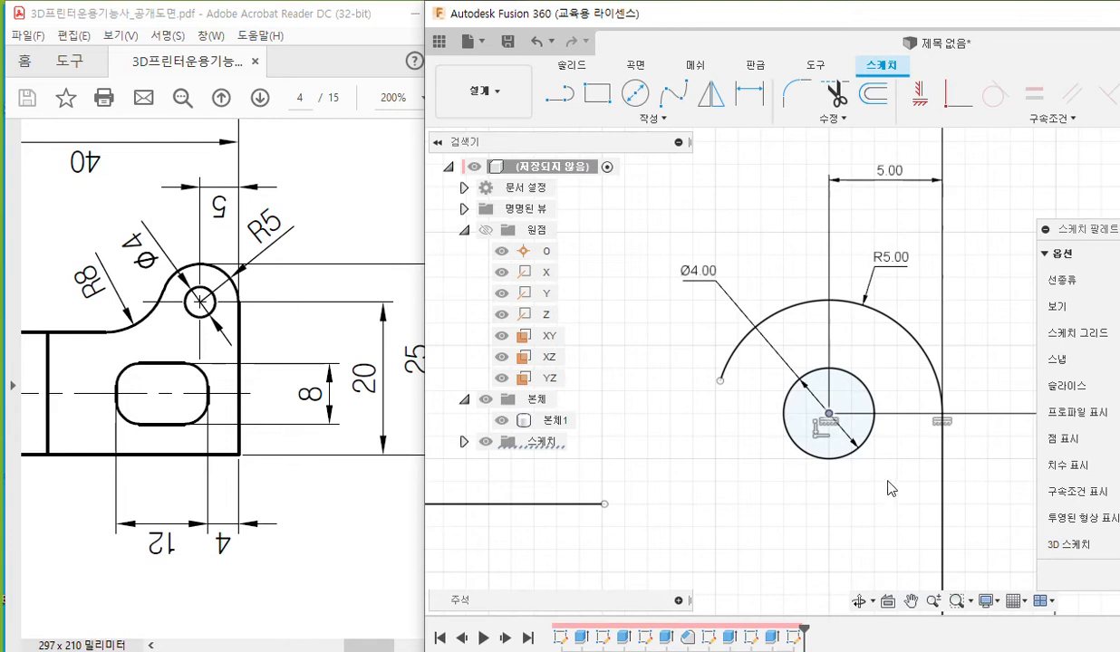
- Undo the coincidence of the two centres and move the R5 arc's centre point directly onto the small circle's centre
key(ctrl+z)
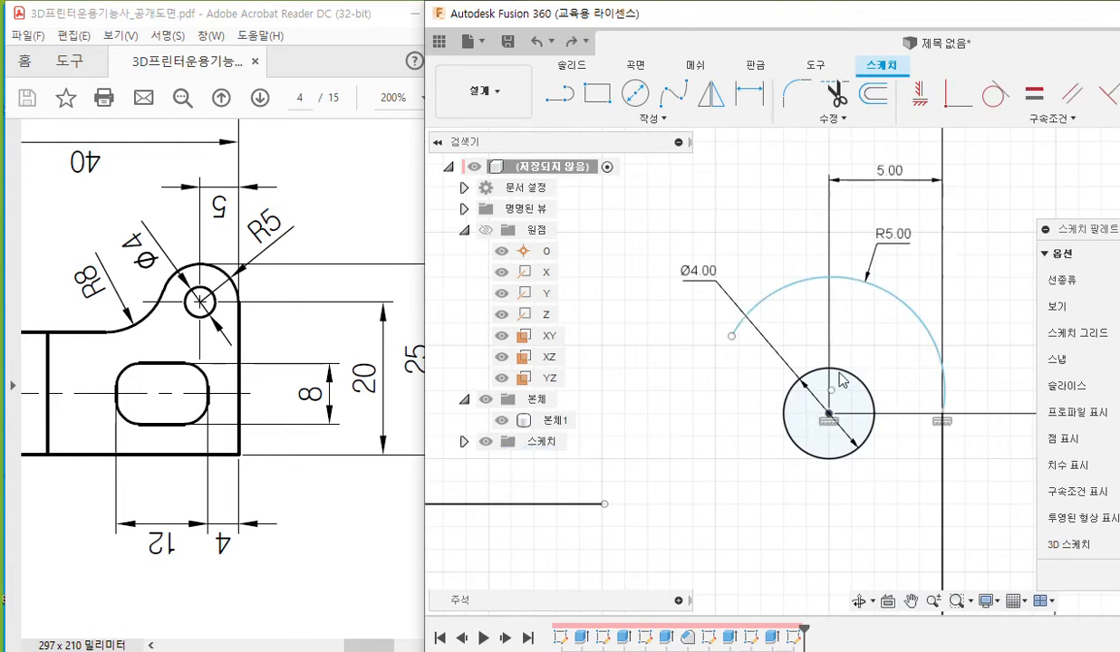
mouse_move(831, 395)
mouse_down()
mouse_move(777, 353)
mouse_move(857, 351)
mouse_move(859, 324)
mouse_move(863, 342)
mouse_move(867, 333)
mouse_move(829, 415)
mouse_up()
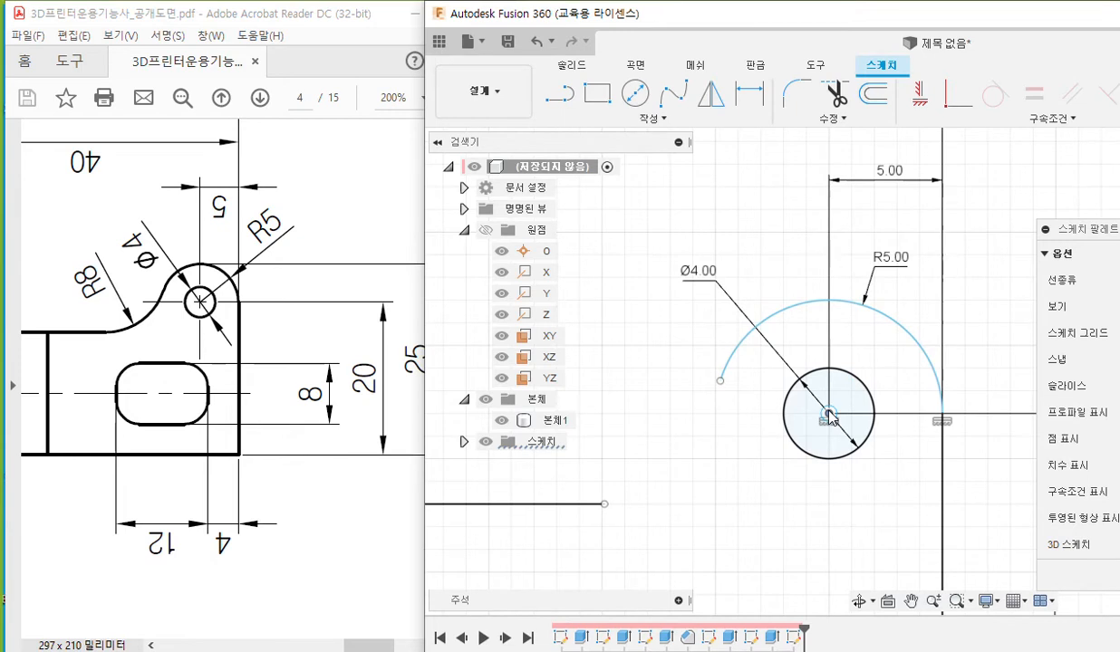
drag(829, 417, 829, 415)
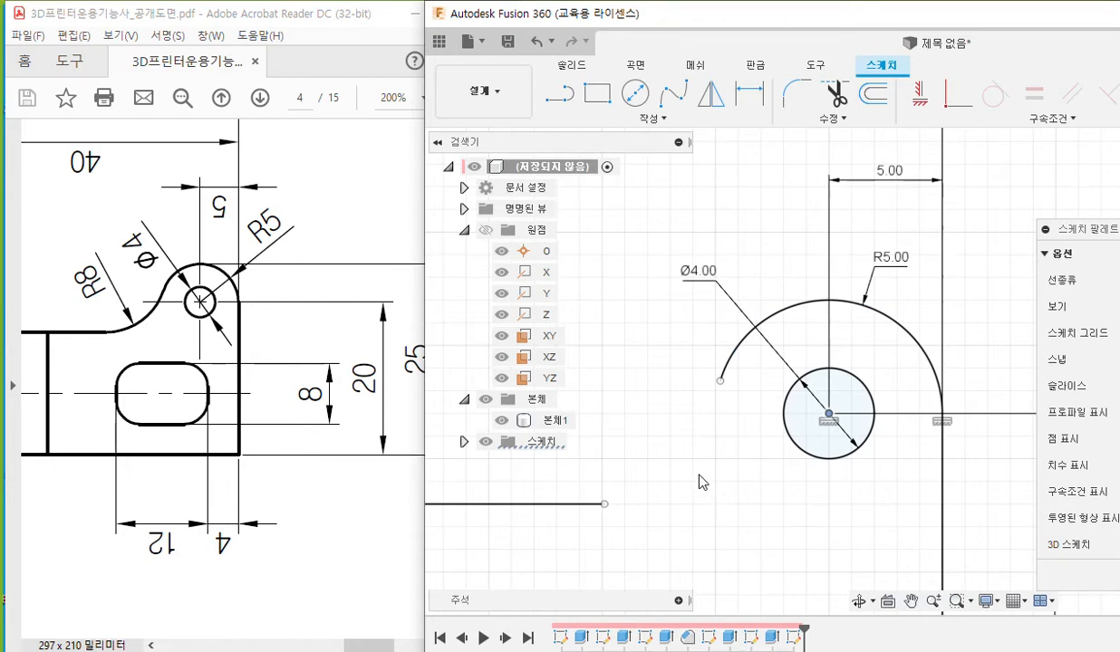
- Mark up the drawing's R8 arc and number three arc points 1 to 3 between the R5 arc's free end and the horizontal line's end
mouse_move(729, 492)
middle_down()
mouse_move(776, 424)
mouse_move(813, 405)
mouse_move(788, 422)
middle_up()
scroll(804, 423, down, 2)
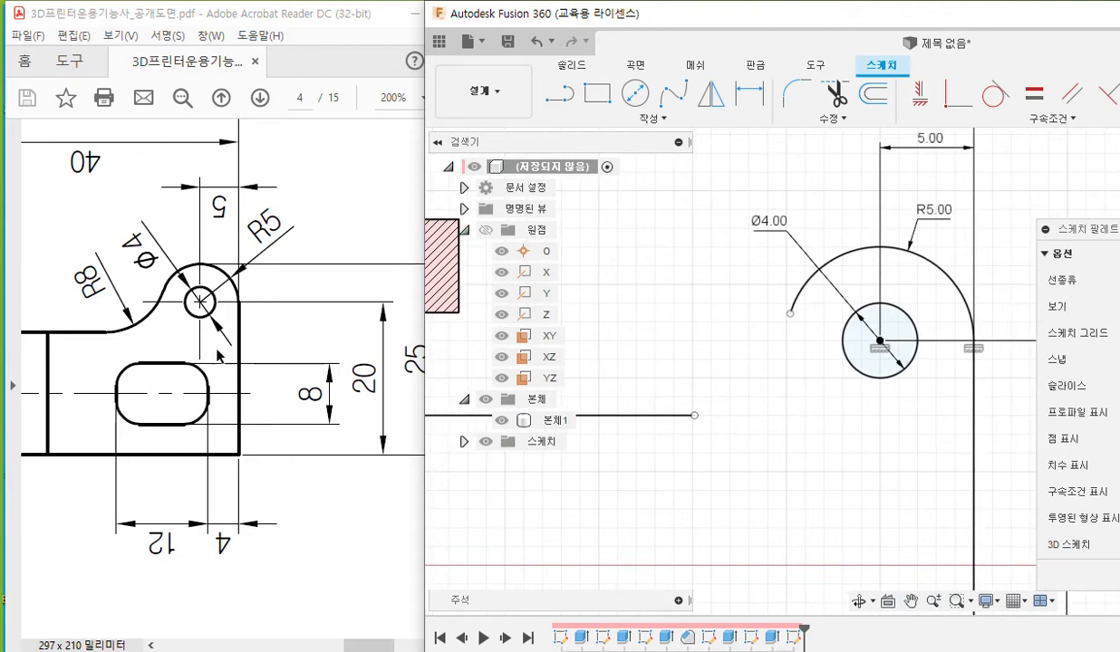
key(F12)
mouse_move(162, 284)
mouse_down()
mouse_move(130, 322)
mouse_move(99, 334)
mouse_up()
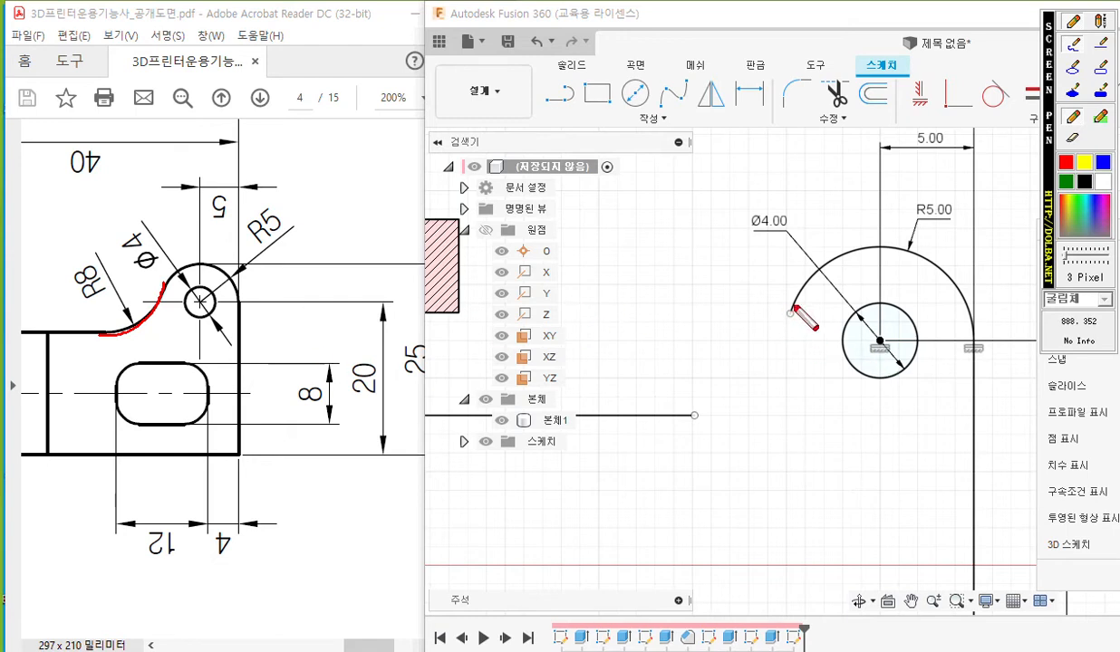
drag(797, 314, 791, 303)
mouse_move(698, 402)
mouse_down()
mouse_move(687, 415)
mouse_move(708, 419)
mouse_move(700, 402)
mouse_up()
drag(812, 304, 812, 325)
drag(716, 422, 735, 436)
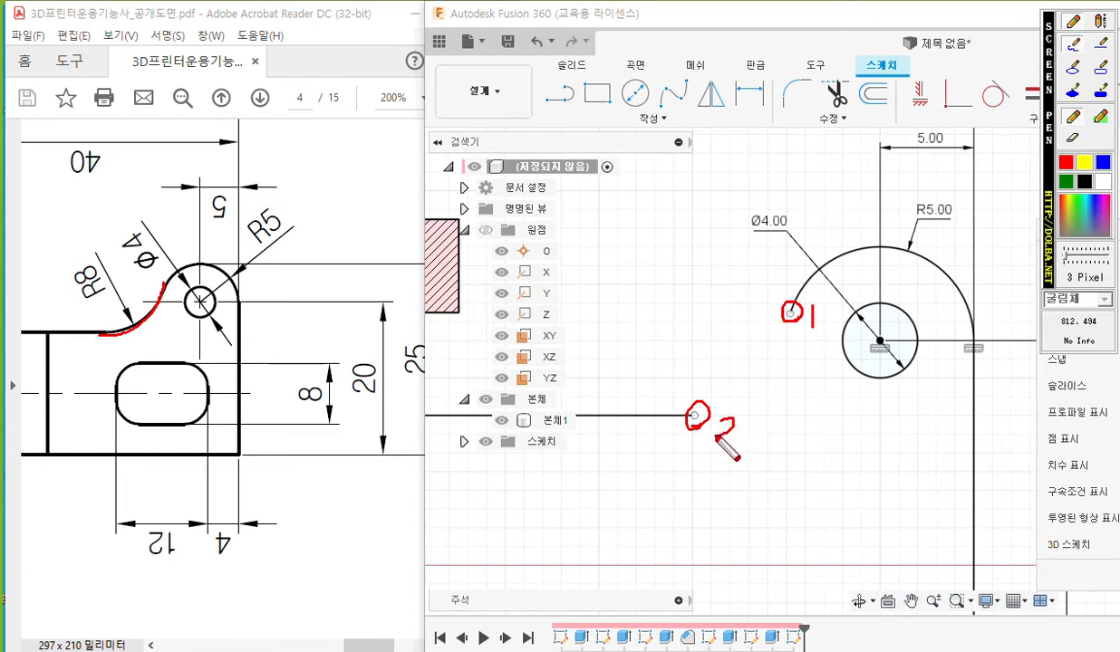
drag(798, 384, 801, 406)
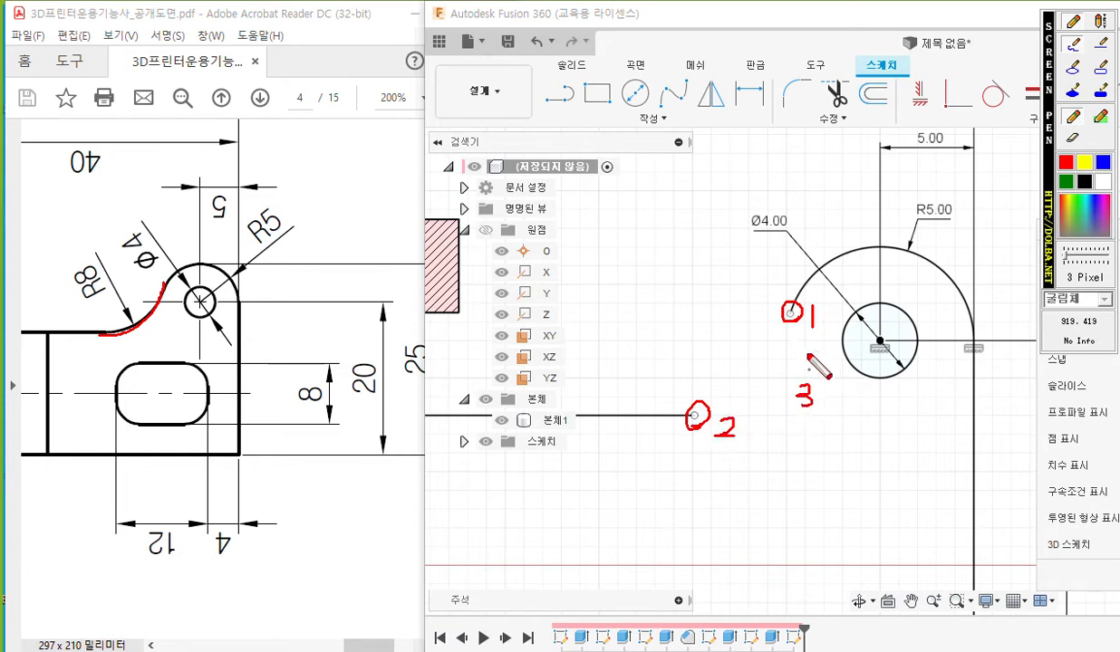
mouse_move(797, 331)
mouse_down()
mouse_move(775, 412)
mouse_move(715, 417)
mouse_up()
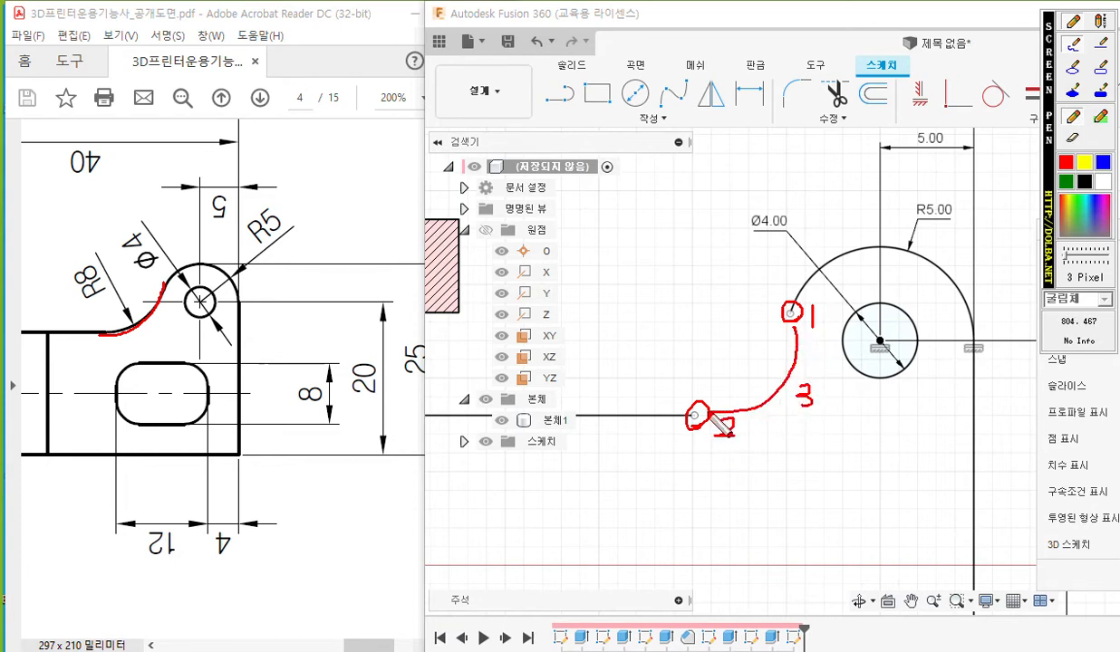
- Mark up the horizontal line's direction towards its open end and annotate that endpoint, and clear the markup
drag(578, 420, 678, 419)
drag(679, 419, 660, 429)
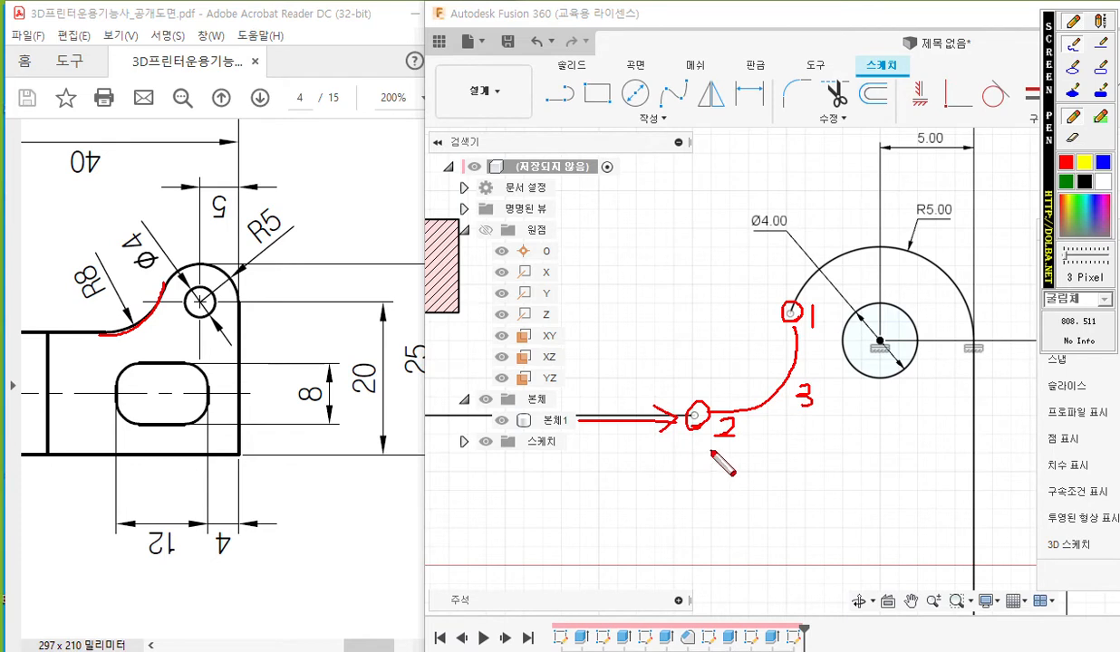
mouse_move(659, 449)
mouse_down()
mouse_move(682, 445)
mouse_move(674, 469)
mouse_move(681, 446)
mouse_up()
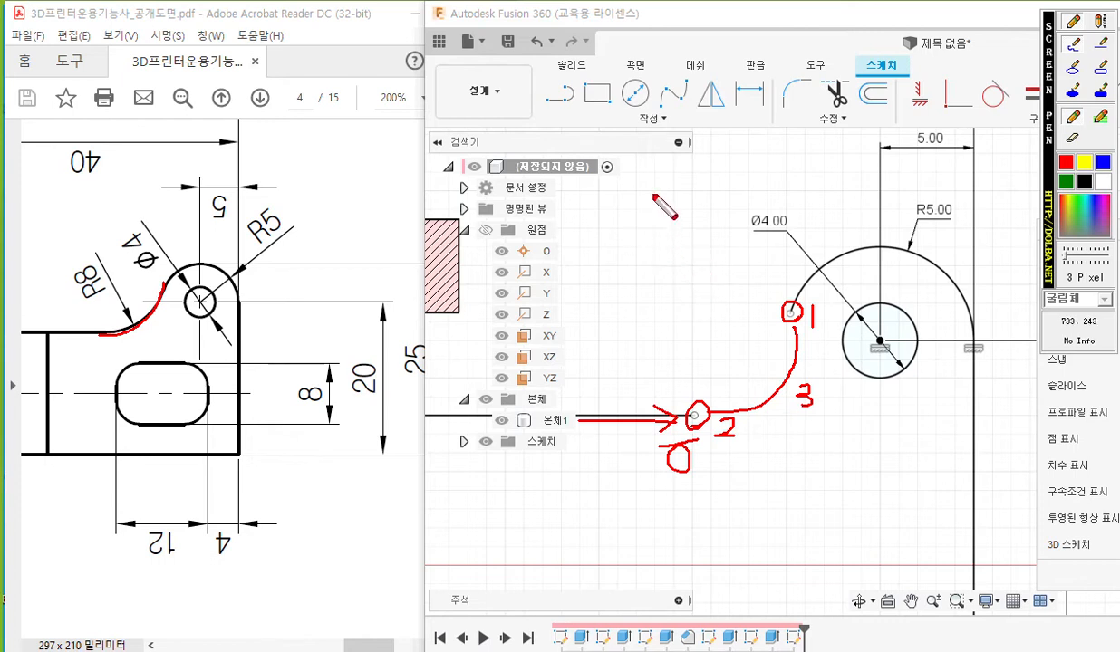
key(Escape)
- Draw a three-point arc from the R5 arc's free end to the horizontal line's end, curving downwards and tangent to the line
click(657, 121)
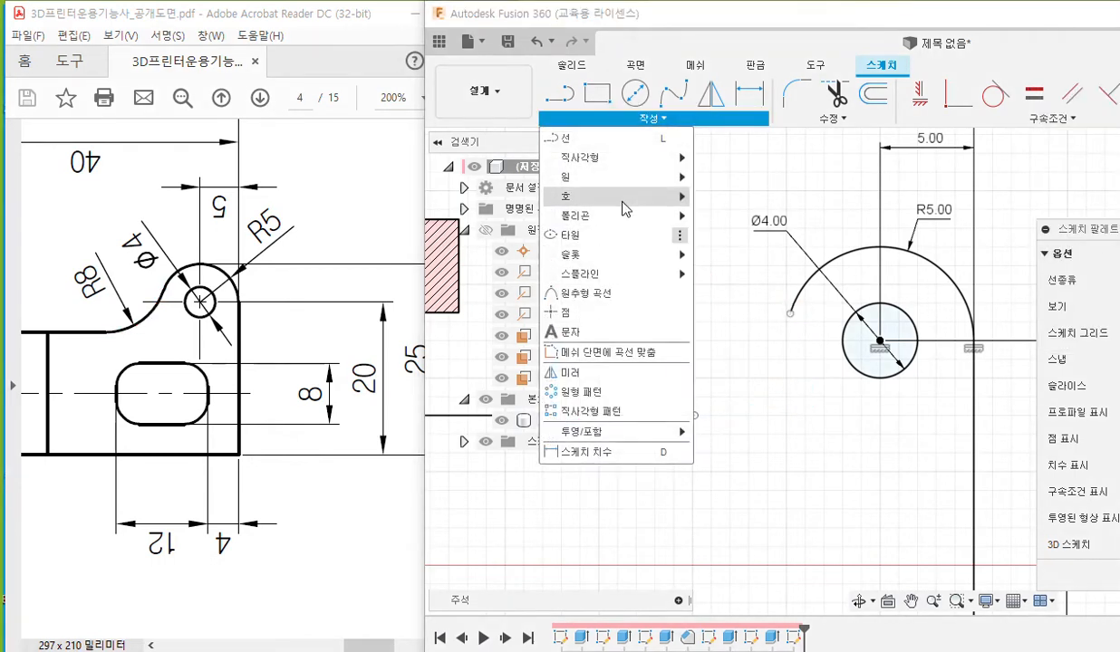
mouse_move(625, 198)
click(765, 198)
click(789, 314)
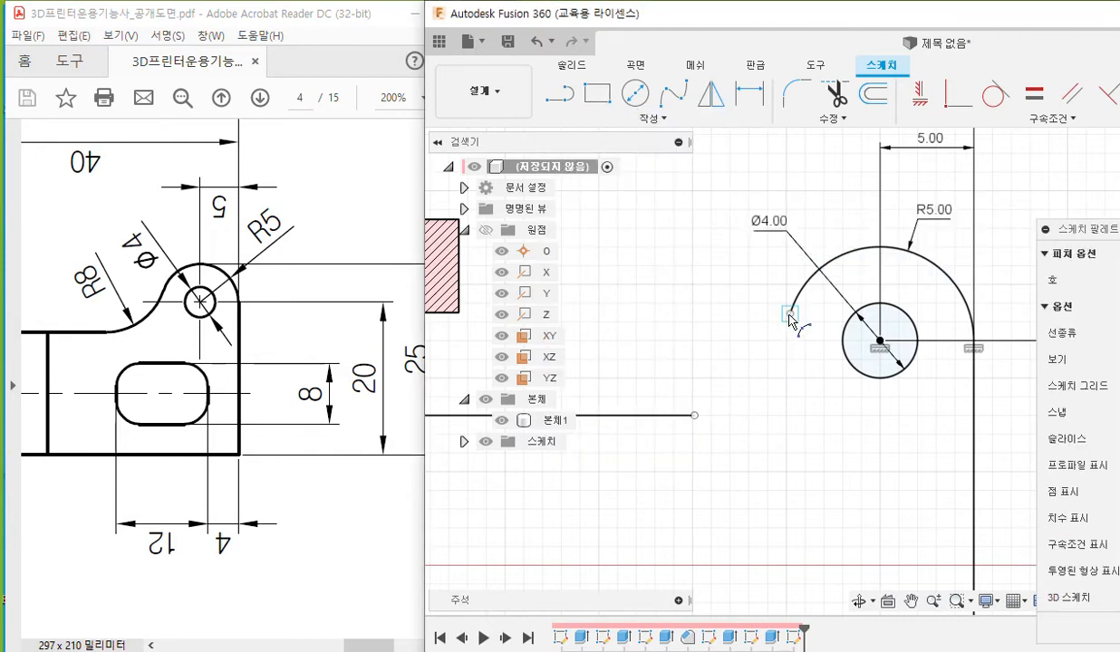
click(695, 415)
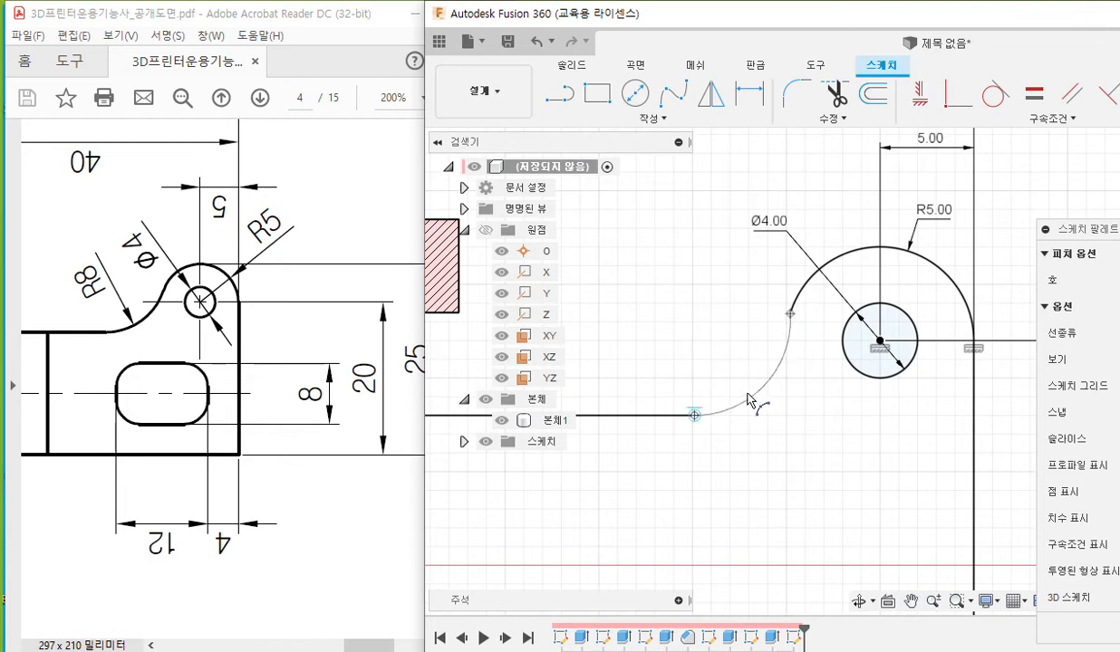
key(F12)
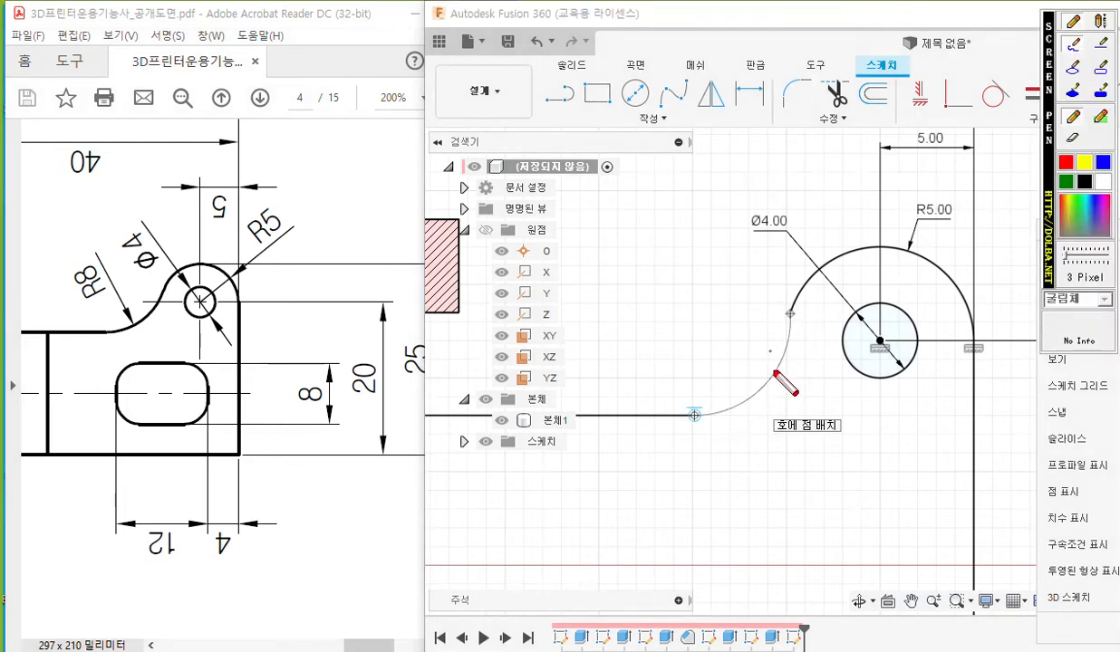
mouse_move(767, 377)
mouse_down()
mouse_move(784, 397)
mouse_move(772, 400)
mouse_up()
mouse_move(597, 423)
mouse_down()
mouse_move(697, 424)
mouse_move(724, 437)
mouse_move(720, 446)
mouse_up()
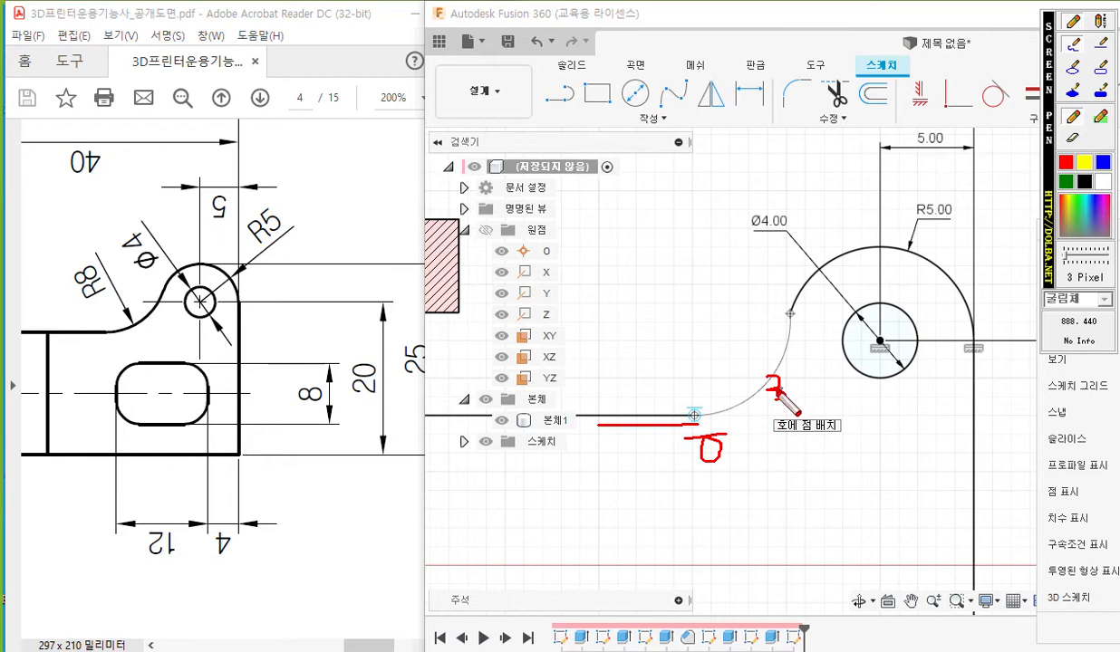
key(Escape)
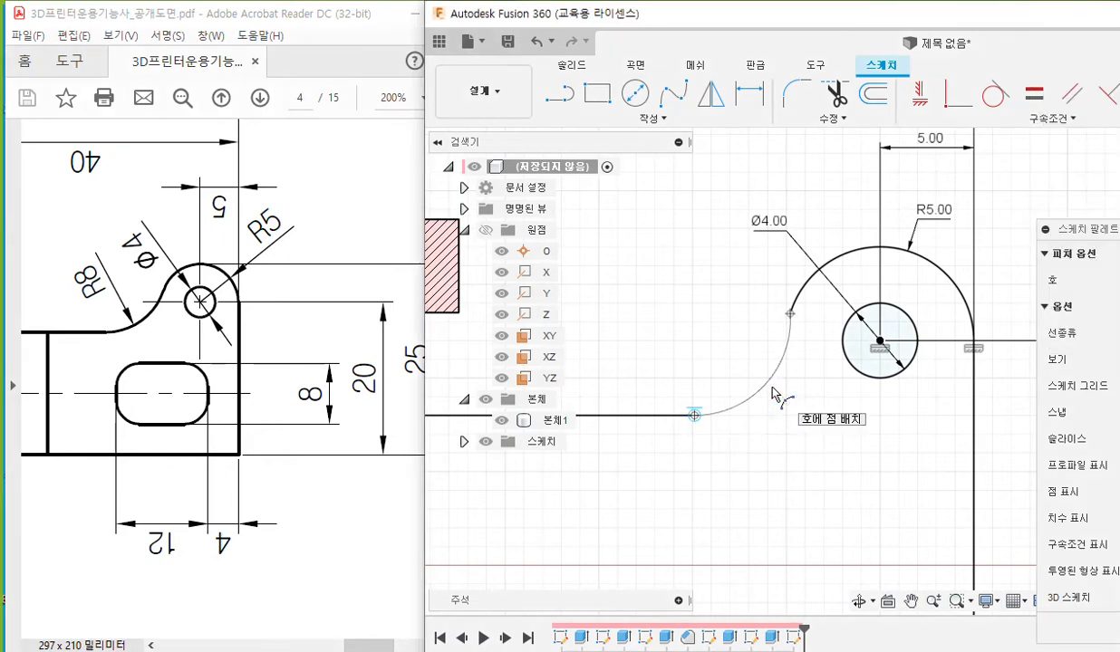
click(769, 387)
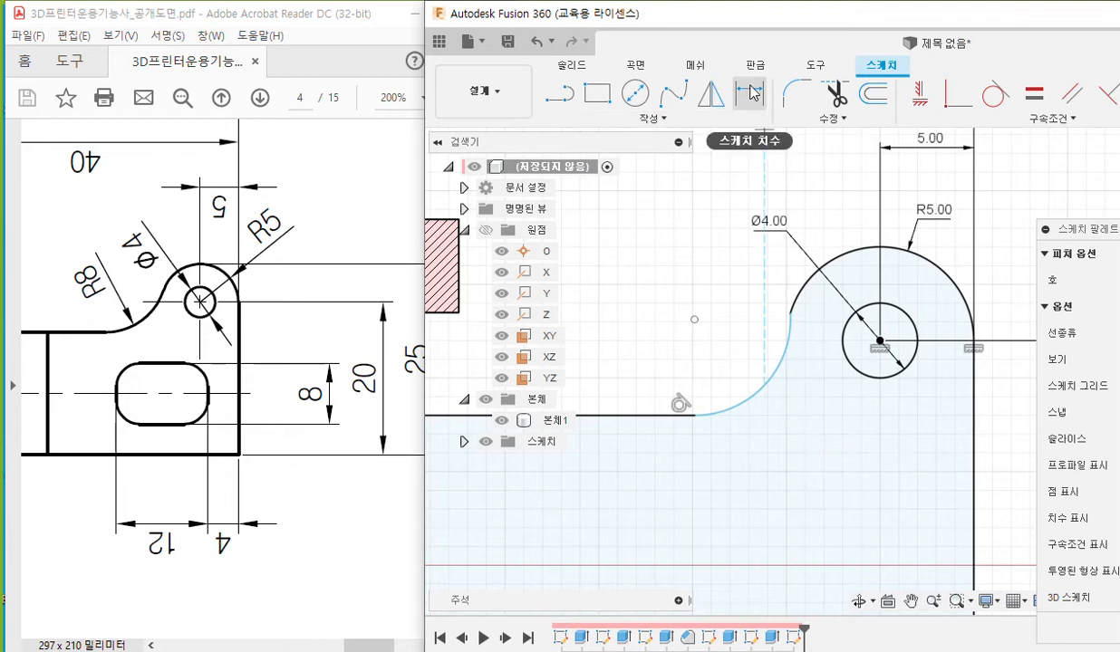
- Mark up the Sketch Dimension command and the new arc with its R8 value, and clear the markup
key(F12)
mouse_move(772, 108)
mouse_down()
mouse_move(762, 73)
mouse_move(765, 124)
mouse_up()
mouse_move(702, 317)
mouse_down()
mouse_move(766, 387)
mouse_move(739, 385)
mouse_up()
mouse_move(629, 276)
mouse_down()
mouse_move(633, 324)
mouse_move(634, 300)
mouse_move(658, 319)
mouse_up()
mouse_move(670, 271)
mouse_down()
mouse_move(679, 294)
mouse_move(672, 288)
mouse_up()
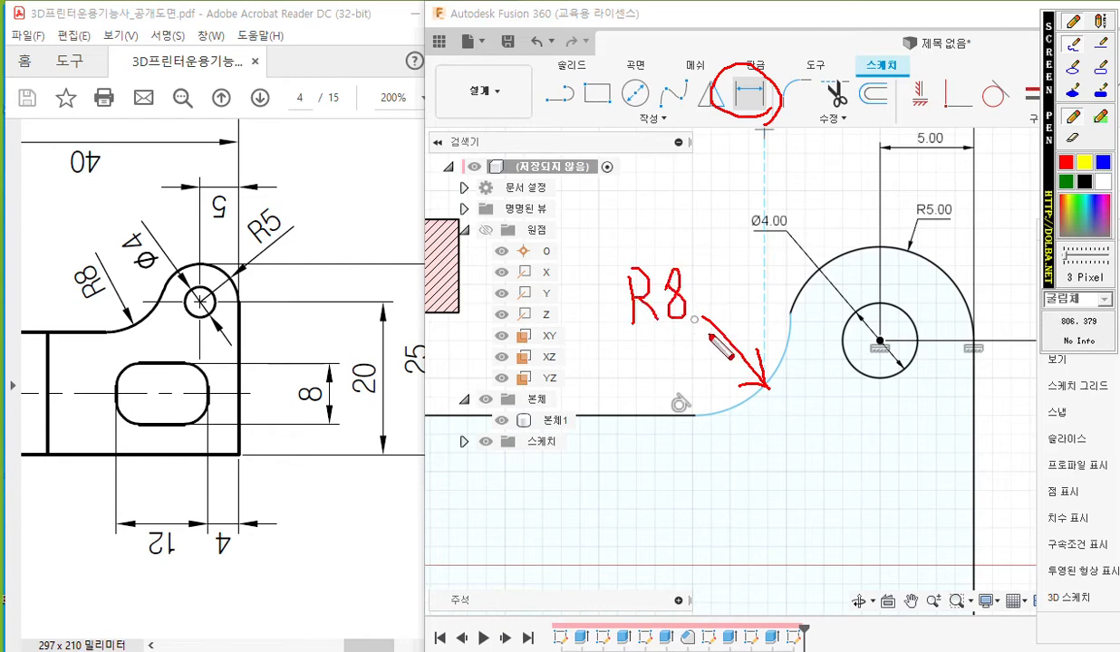
key(Escape)
- Dimension the new connecting arc's radius as 8 mm and end the dimension command
click(748, 94)
click(754, 386)
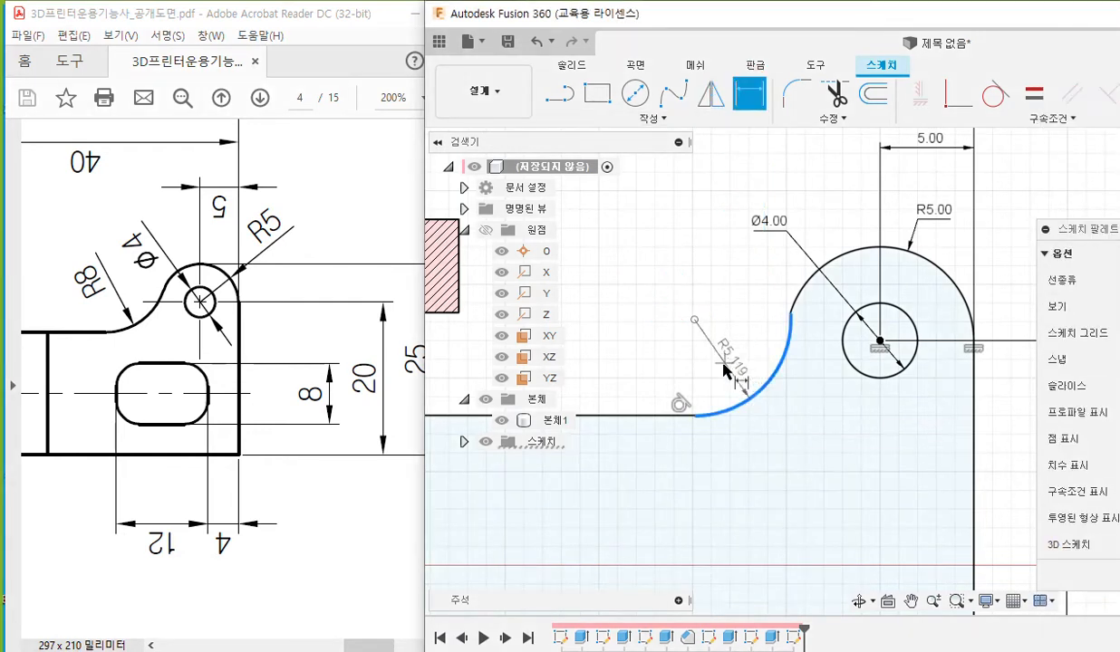
click(732, 360)
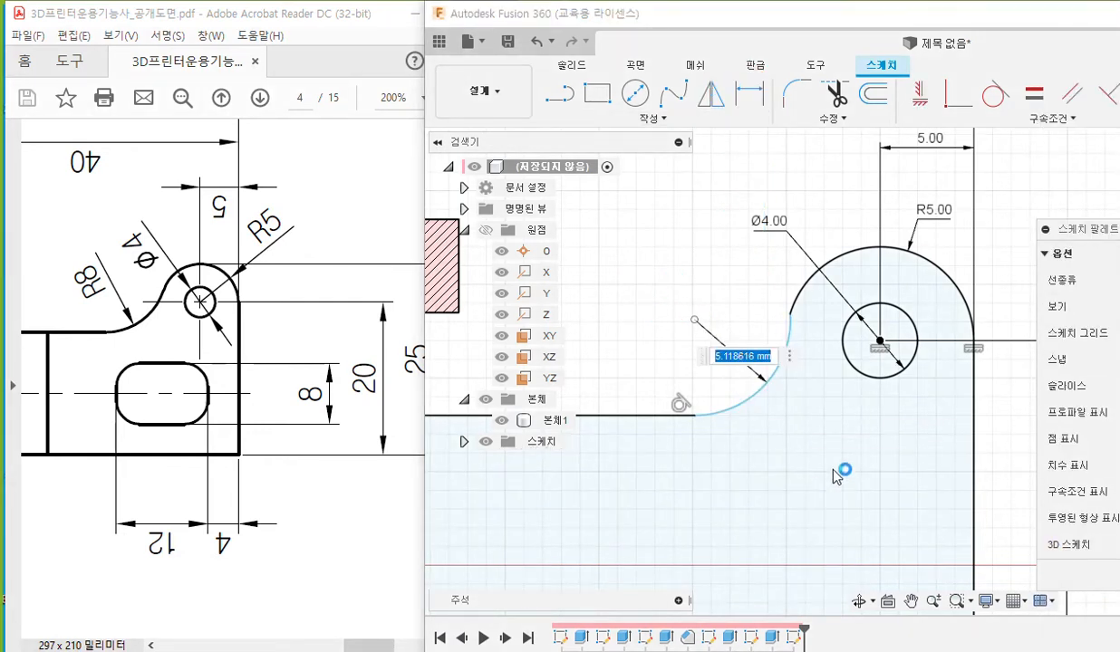
text(8)
key(Return)
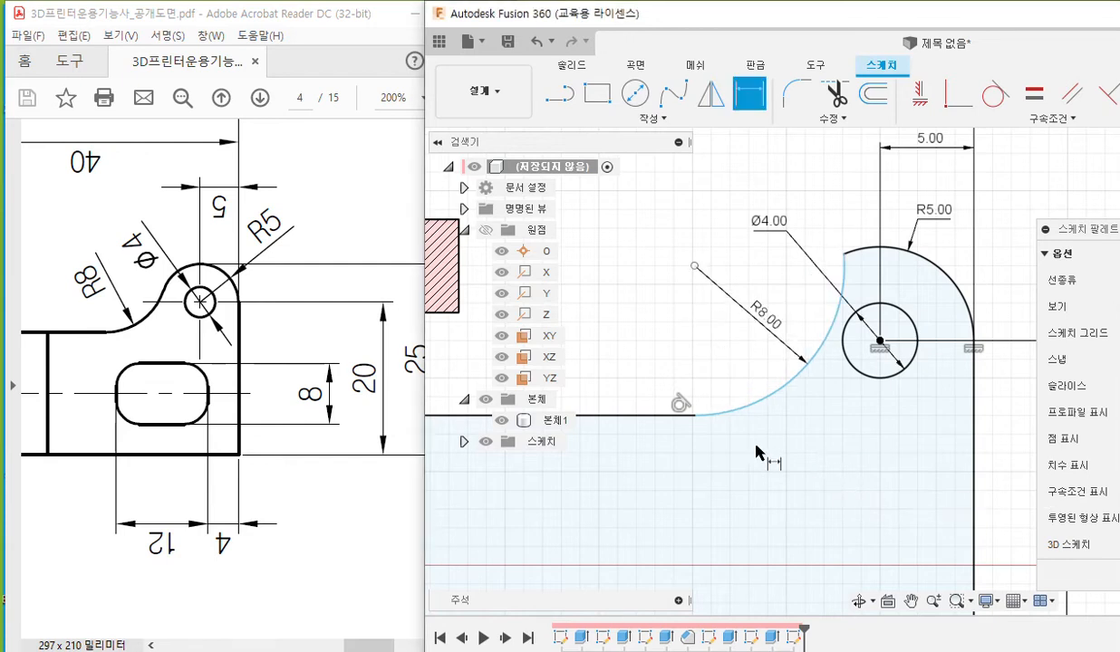
right_click(815, 434)
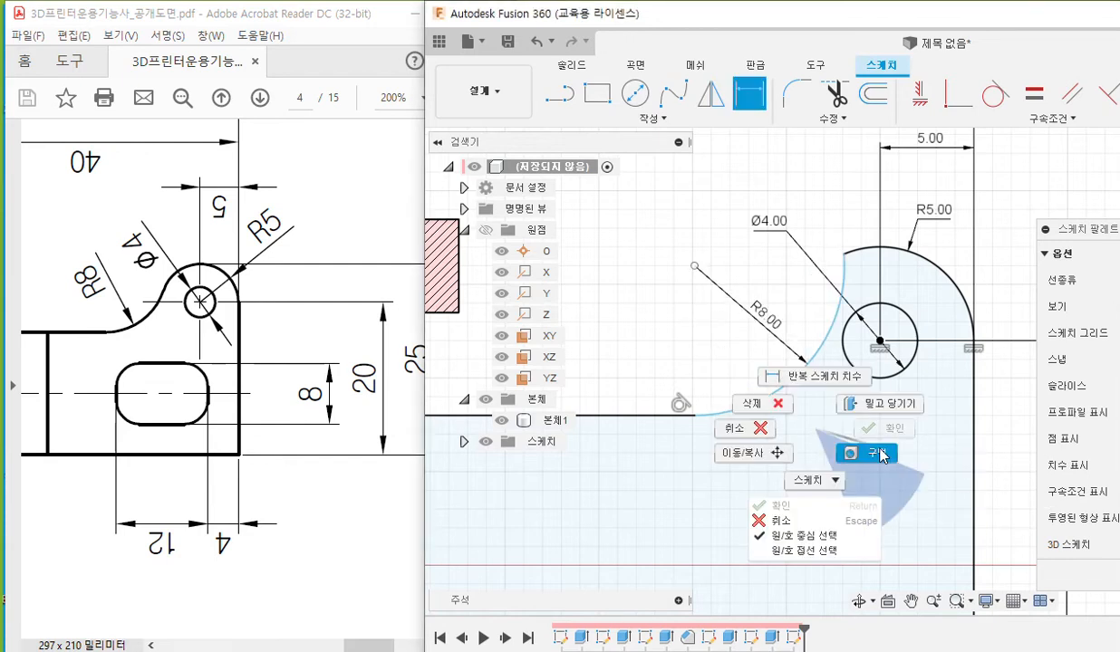
click(765, 430)
- Move the shared endpoint of the R8 and R5 arcs away from the 4 mm hole and back up towards the R5 arc's top
scroll(838, 453, down, 3)
scroll(823, 474, down, 1)
middle_drag(824, 474, 864, 389)
drag(859, 256, 797, 327)
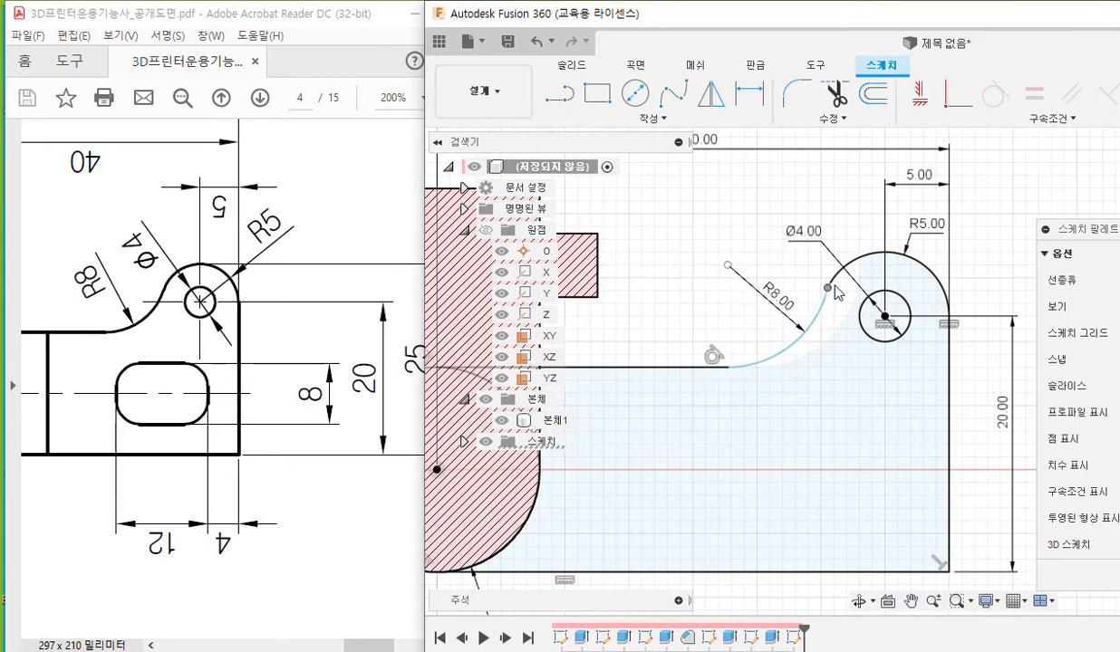
mouse_move(825, 289)
mouse_down()
mouse_move(840, 269)
mouse_move(830, 296)
mouse_move(841, 269)
mouse_move(849, 283)
mouse_move(832, 281)
mouse_move(826, 249)
mouse_move(842, 291)
mouse_up()
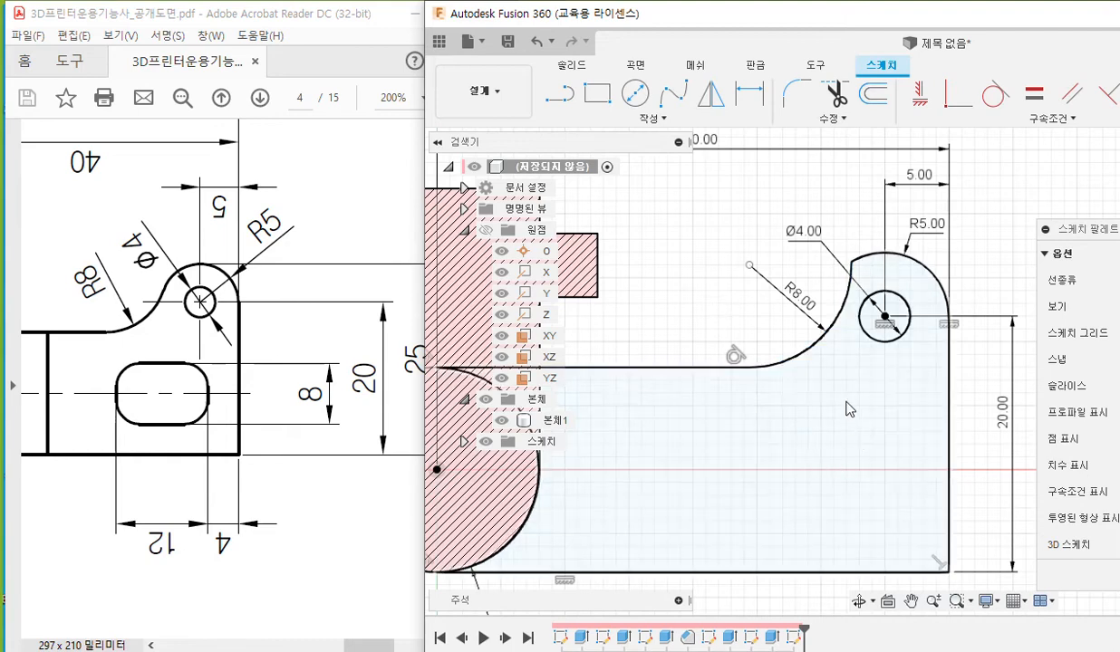
- Switch to Acrobat Reader, show part 2's whole view at 100%, mark up the horizontal line leading into the R8 arc, and clear the markup
click(115, 367)
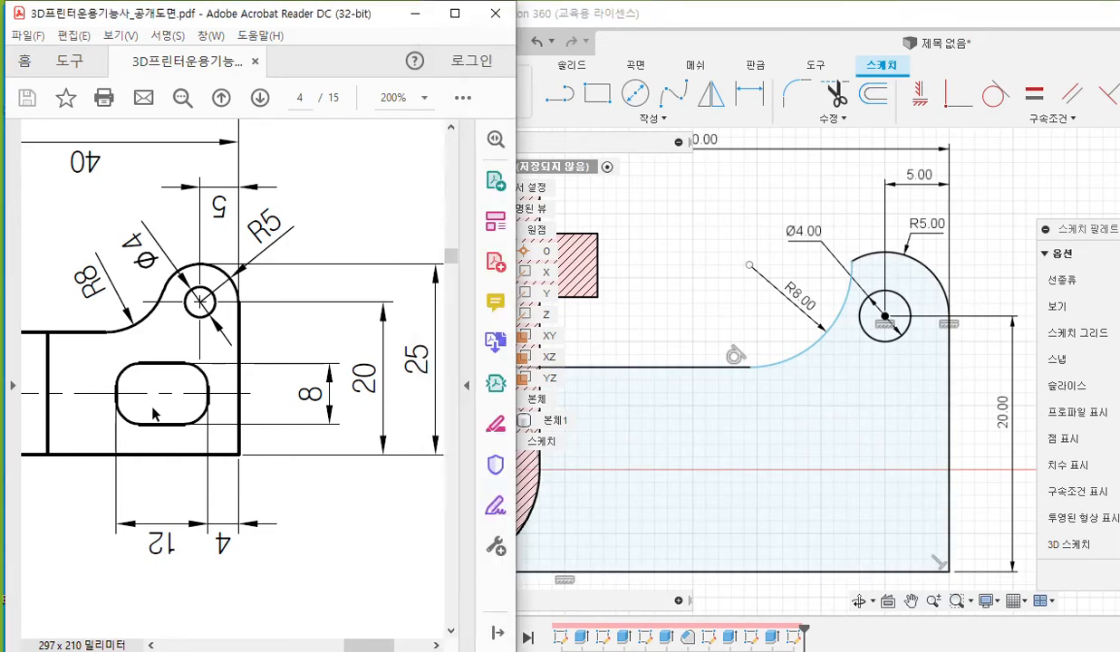
ctrl+scroll(189, 519, down, 3)
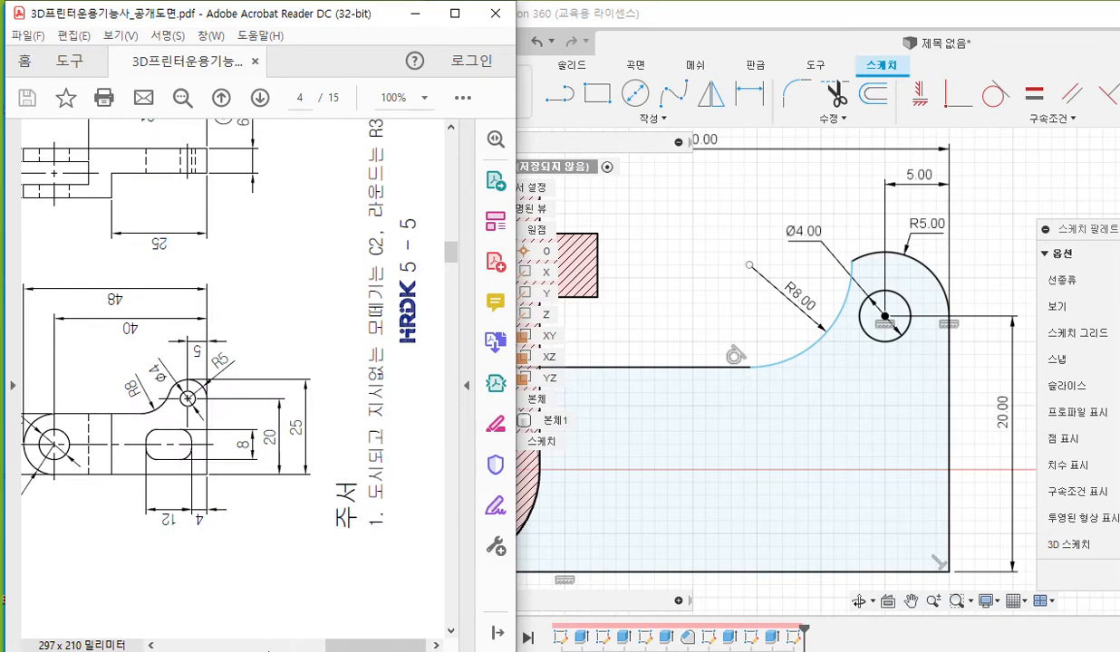
drag(349, 645, 316, 648)
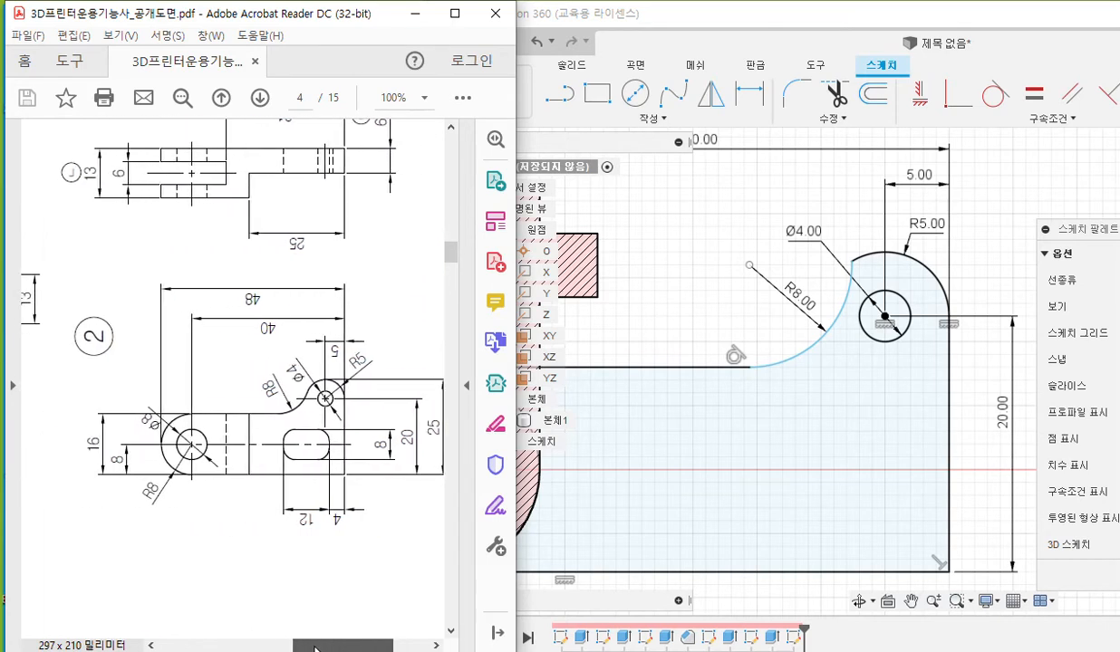
key(F12)
drag(192, 414, 267, 415)
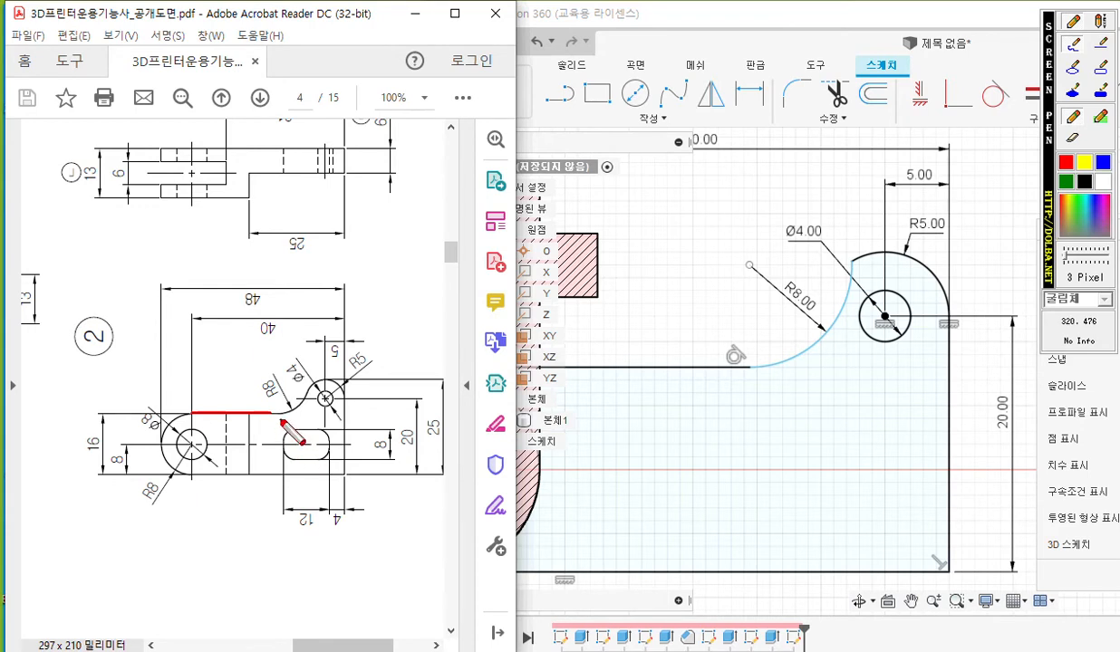
key(F12)
key(F12)
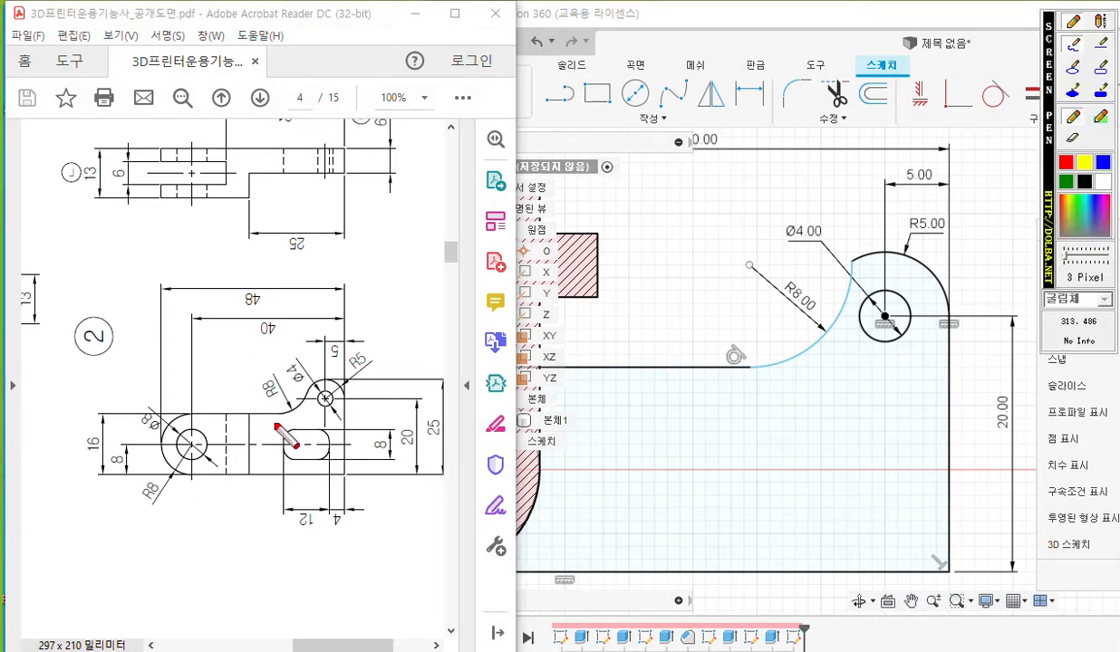
key(F12)
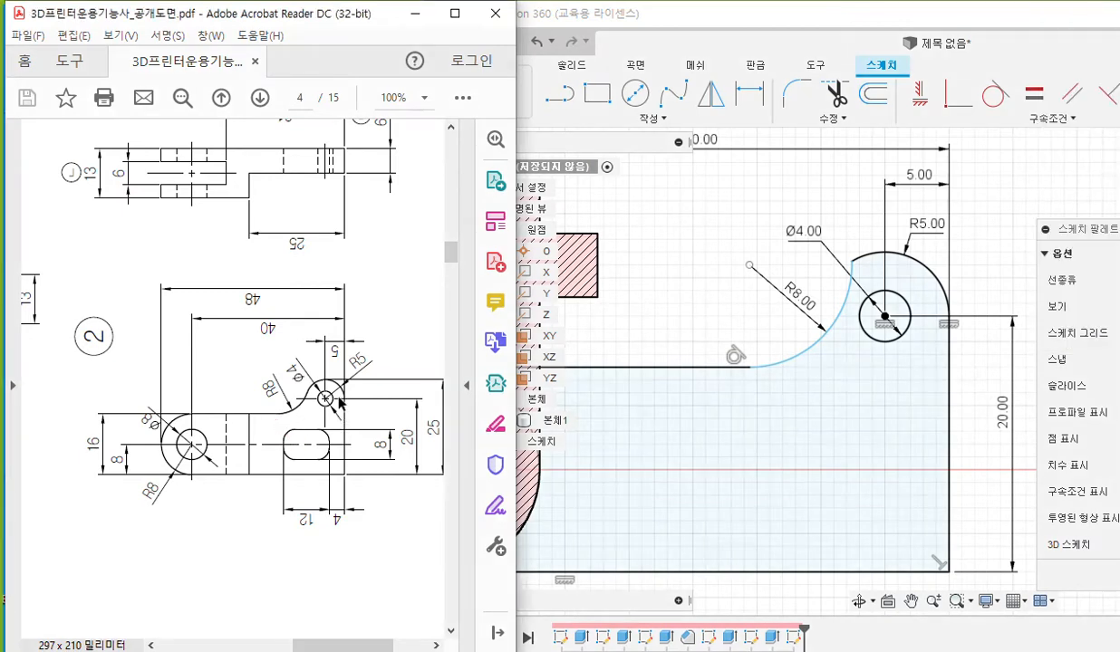
- Enlarge the drawing to 200%, mark up the R8 arc's two junctions, the sketch's R5 and R8 arcs and the Tangent constraint, and clear the markup
ctrl+scroll(338, 404, up, 2)
key(F12)
mouse_move(217, 438)
mouse_down()
mouse_move(208, 442)
mouse_move(217, 445)
mouse_up()
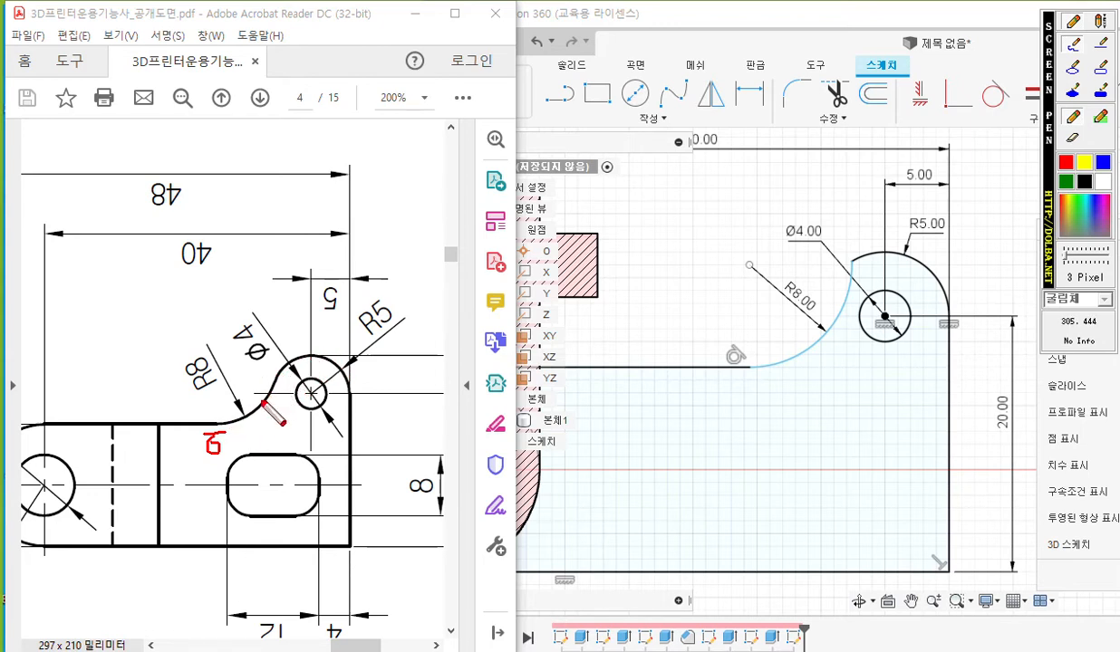
mouse_move(260, 372)
mouse_down()
mouse_move(268, 359)
mouse_move(275, 377)
mouse_up()
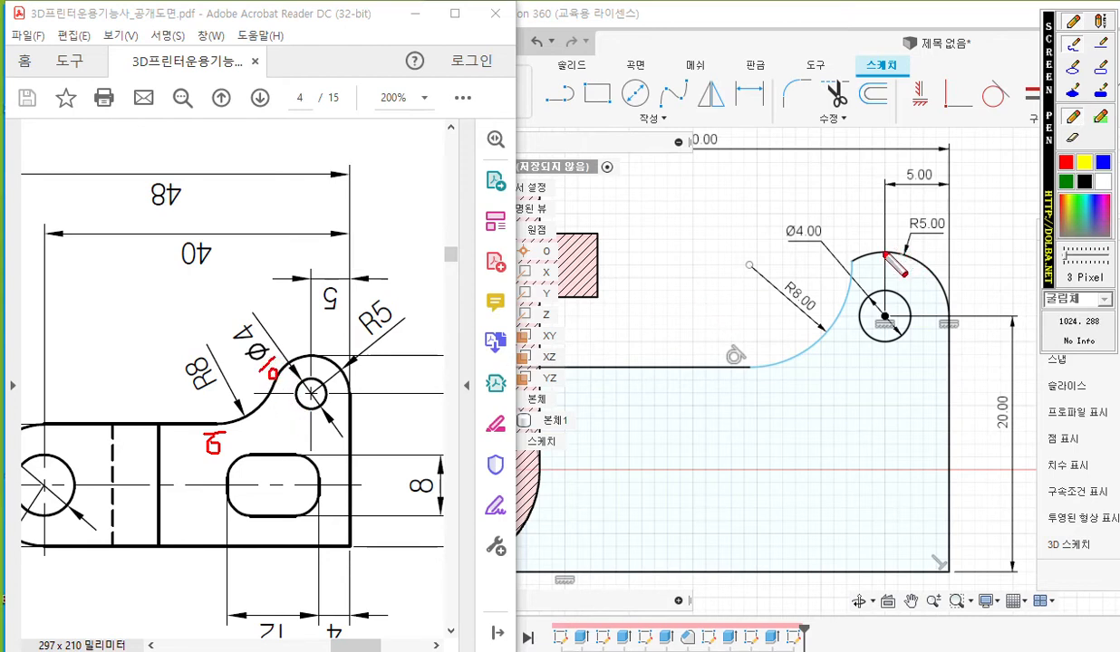
mouse_move(852, 259)
mouse_down()
mouse_move(917, 262)
mouse_move(936, 291)
mouse_up()
drag(844, 261, 816, 334)
mouse_move(1003, 125)
mouse_down()
mouse_move(971, 102)
mouse_move(1004, 80)
mouse_move(987, 127)
mouse_up()
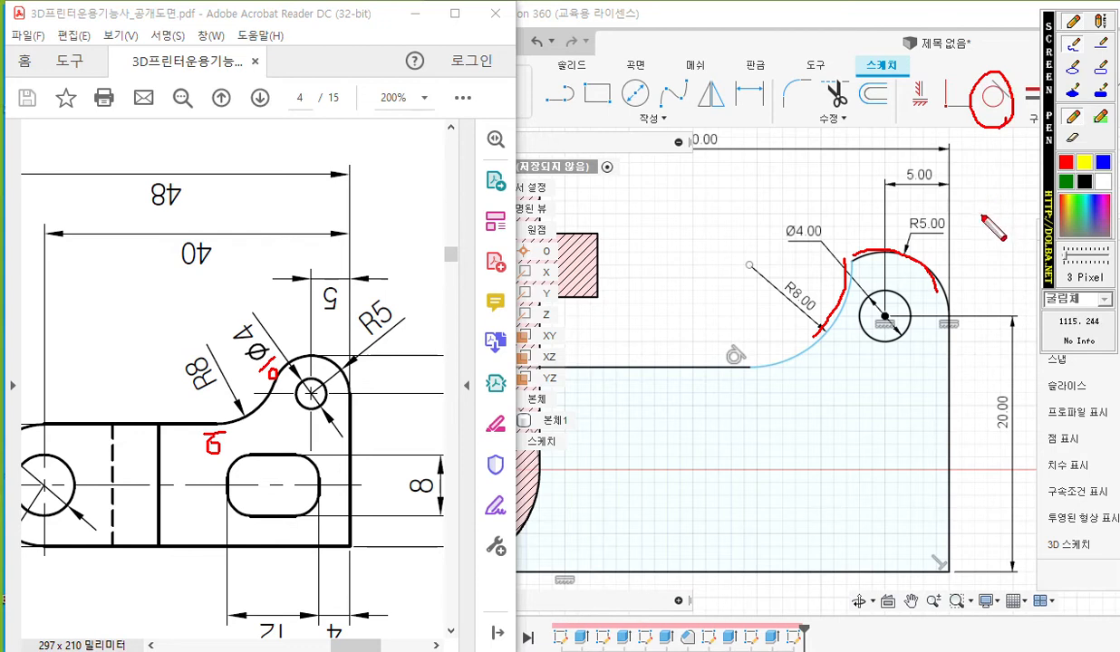
key(Escape)
- Apply a Tangent constraint between the R5 arc and the R8 connecting arc, and end the command
click(995, 94)
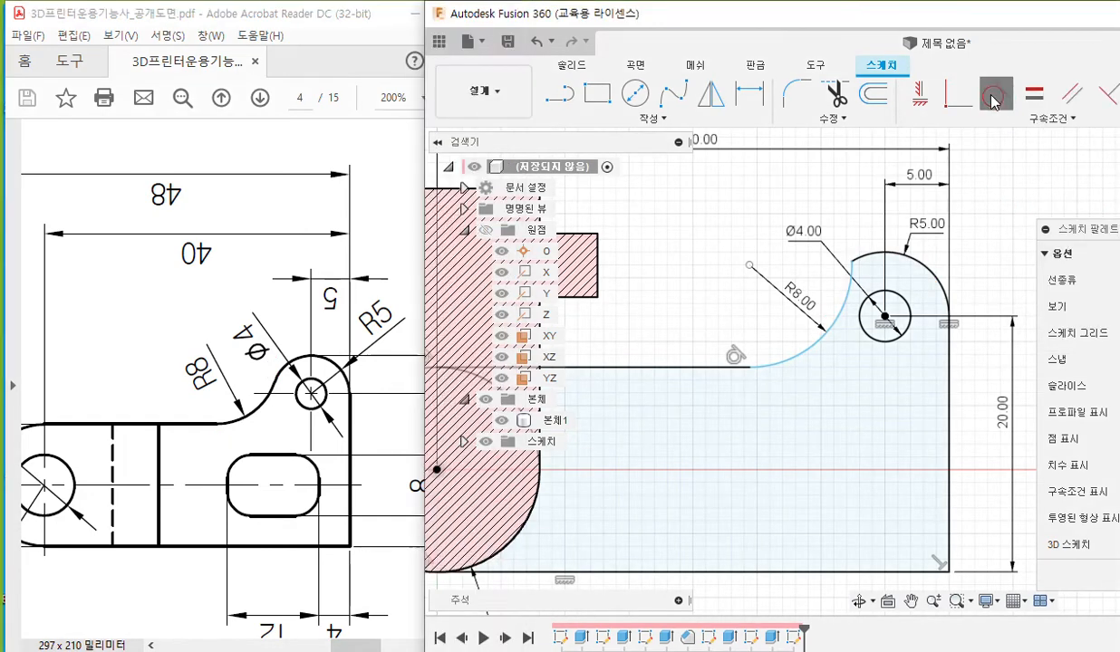
click(863, 262)
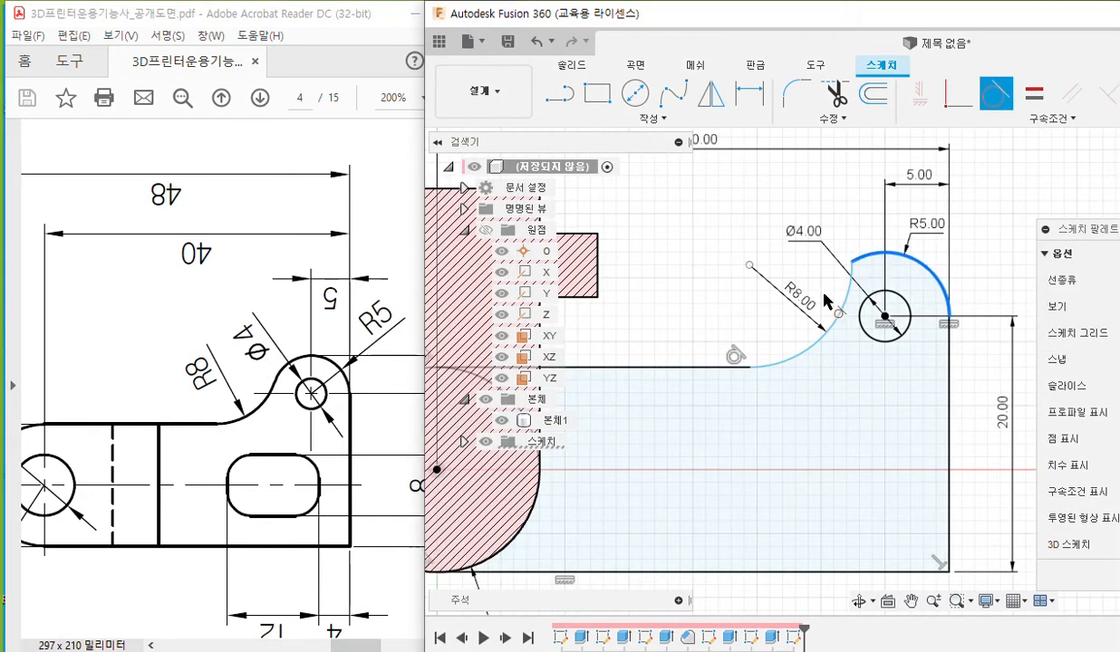
click(838, 310)
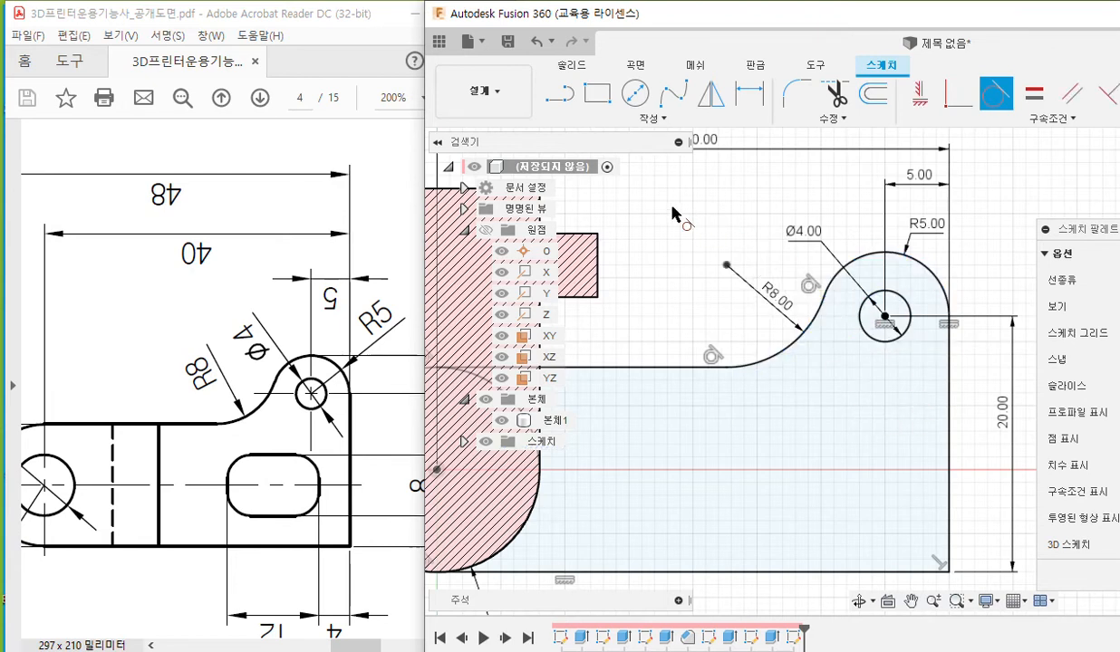
key(Escape)
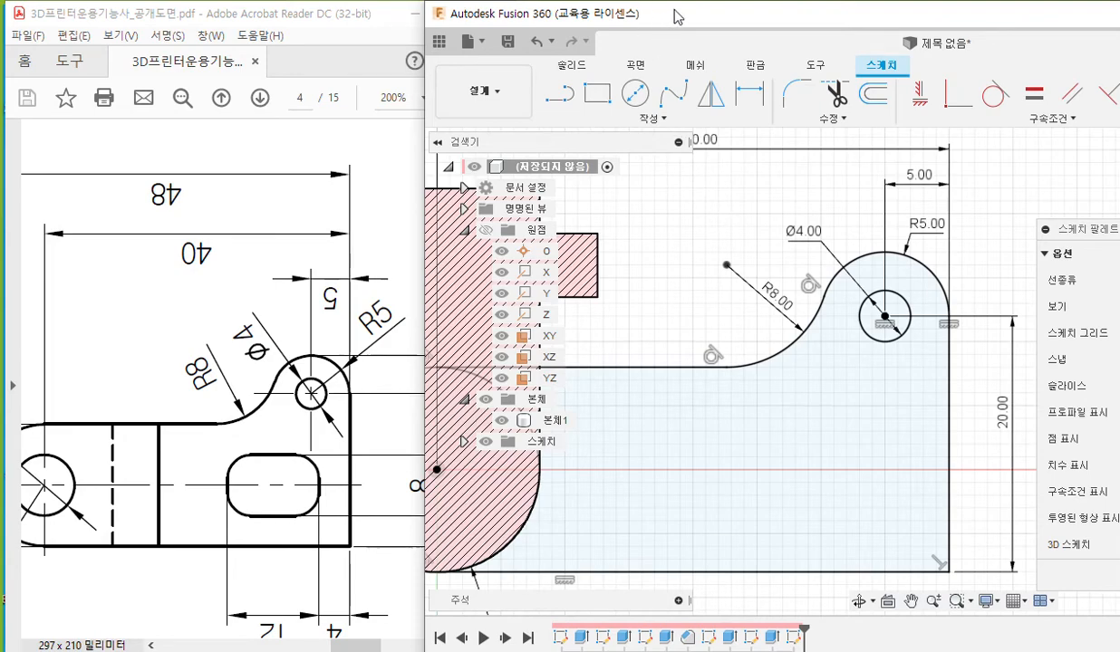
- Maximize the Fusion 360 window, check the arm and end-circle profiles, mark up the arc dividing them, and clear the selection and markup
double_click(654, 14)
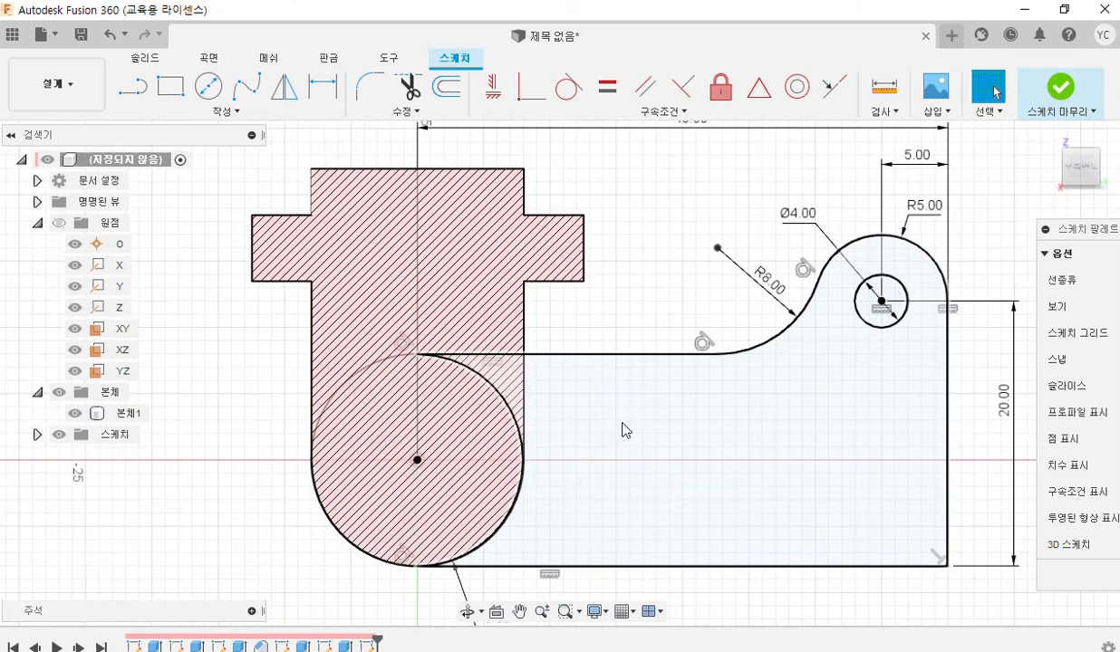
click(697, 435)
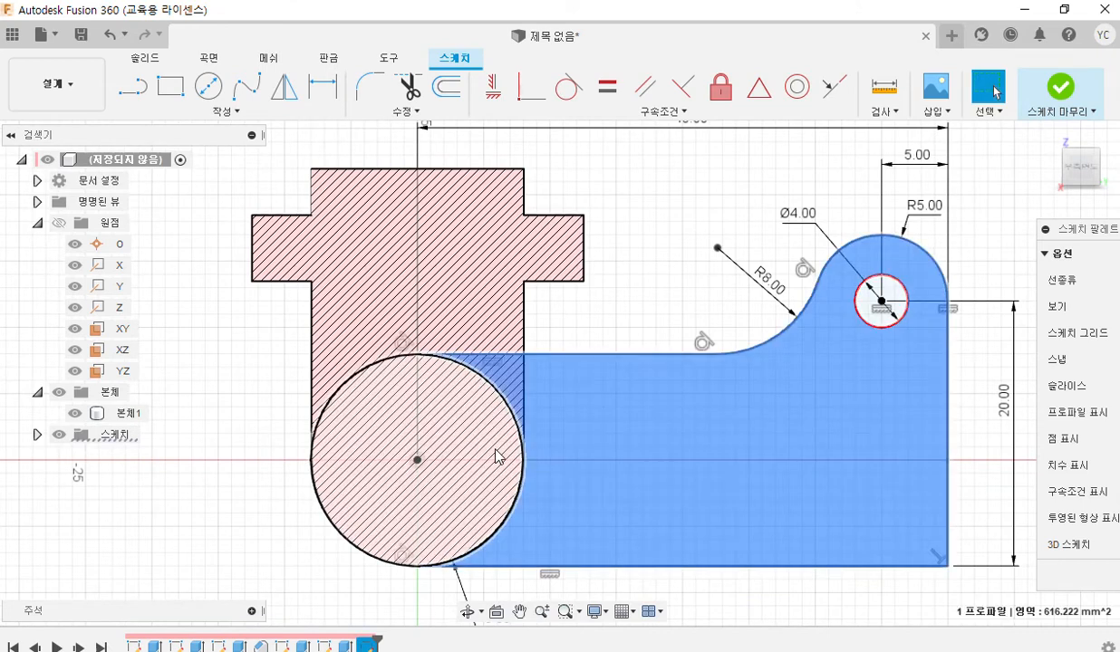
click(482, 449)
click(652, 450)
click(481, 467)
click(646, 435)
click(612, 315)
key(F12)
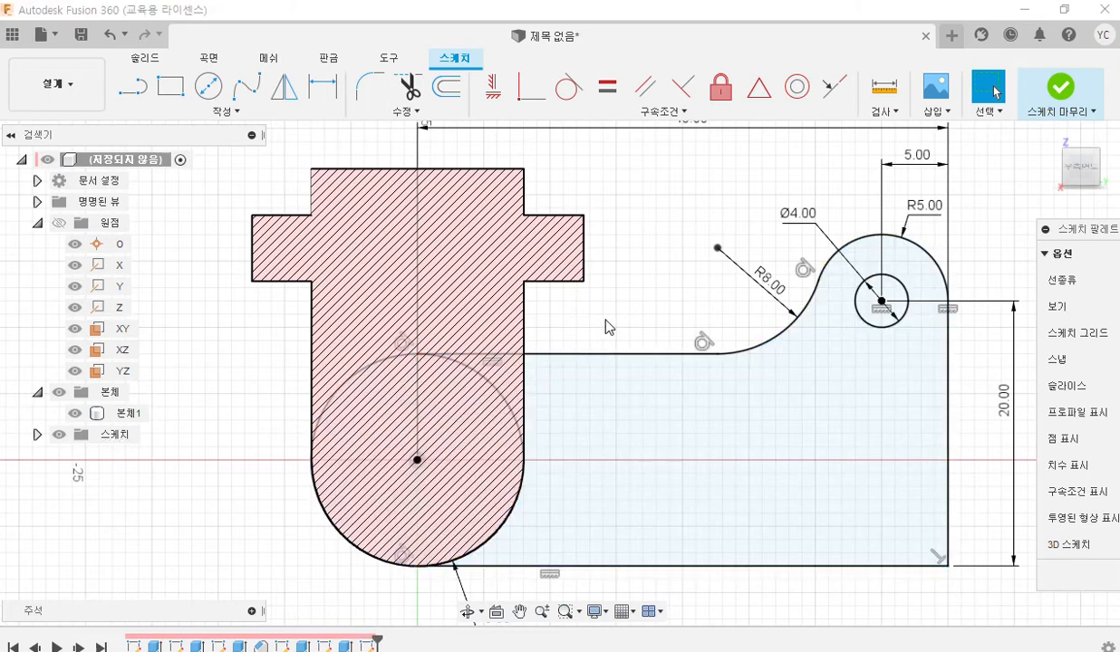
mouse_move(427, 354)
mouse_down()
mouse_move(482, 387)
mouse_move(476, 495)
mouse_move(419, 565)
mouse_up()
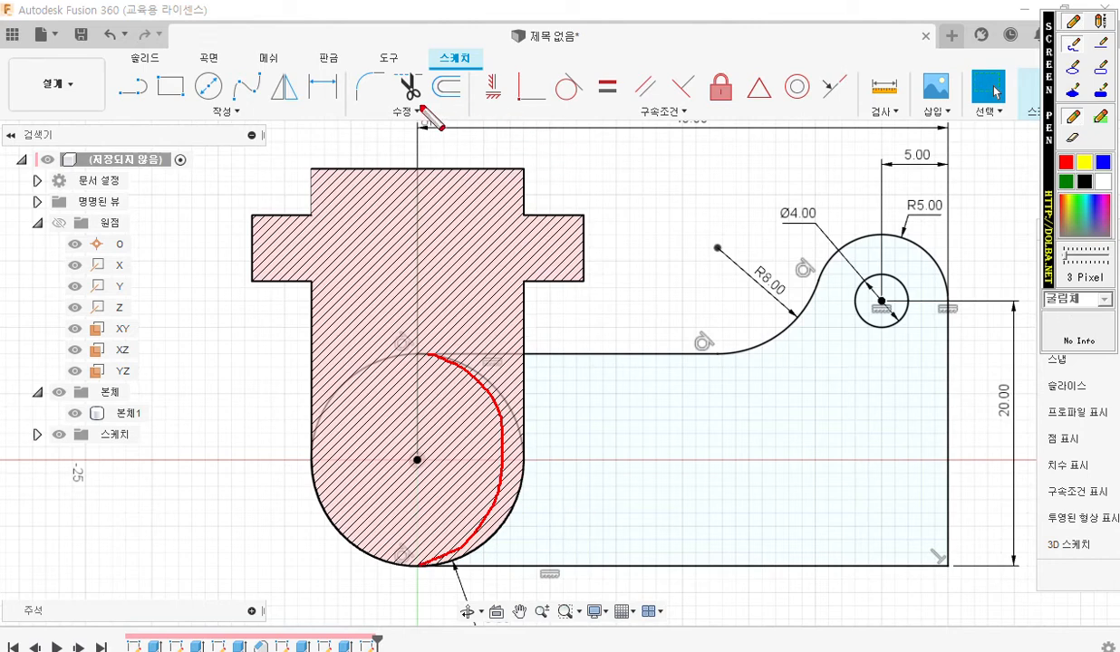
key(F12)
- Select the end-circle profile and the arm profile without the 4 mm hole, in a tilted 3D view
scroll(654, 317, down, 2)
middle_drag(655, 317, 626, 320)
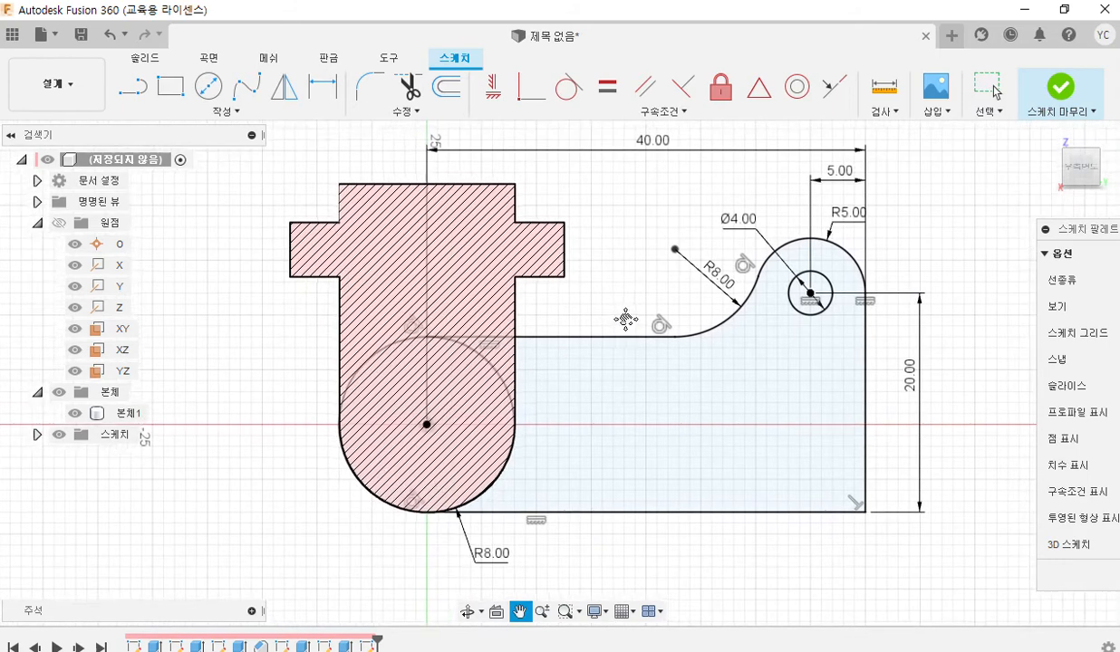
click(478, 426)
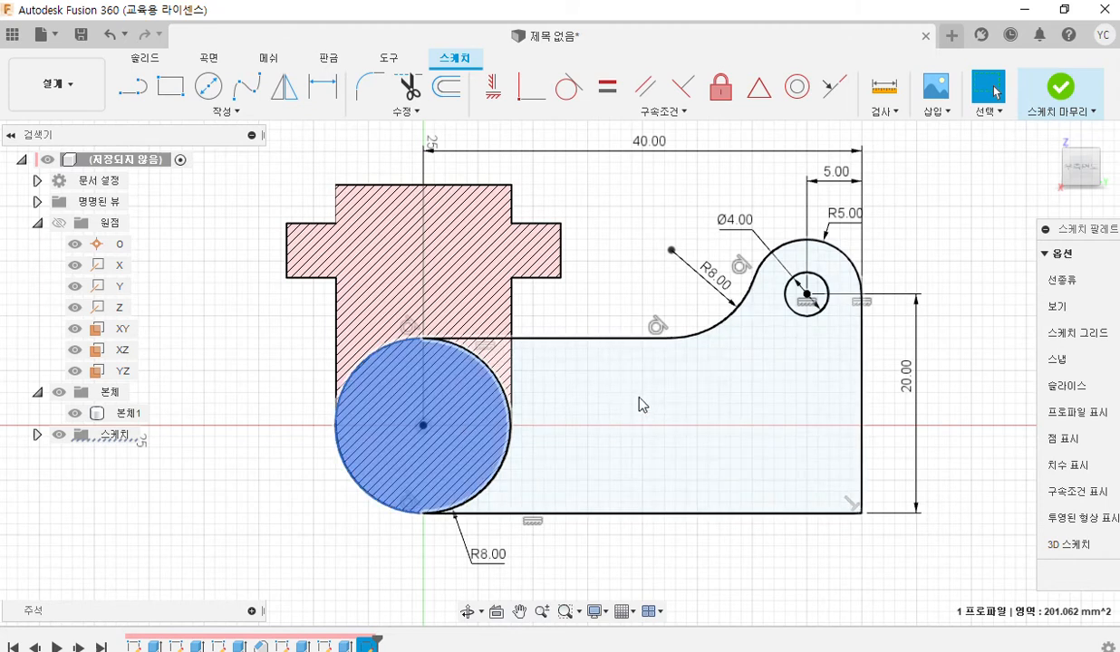
click(661, 406)
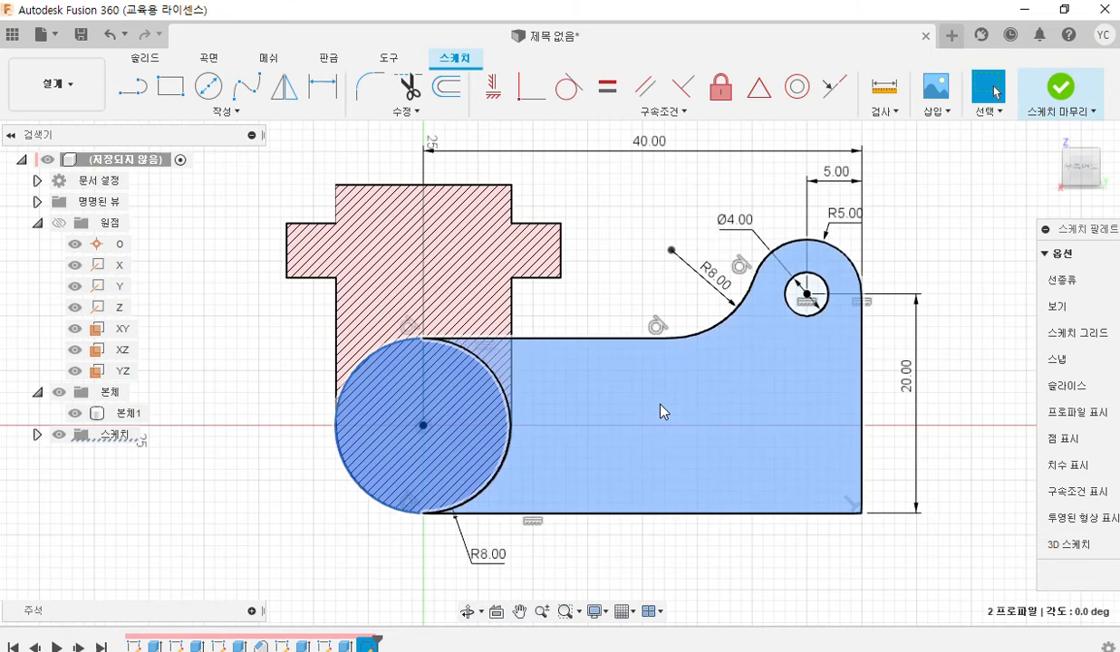
mouse_move(591, 402)
shift+middle_down()
mouse_move(663, 441)
mouse_move(638, 442)
shift+middle_up()
middle_drag(622, 366, 680, 401)
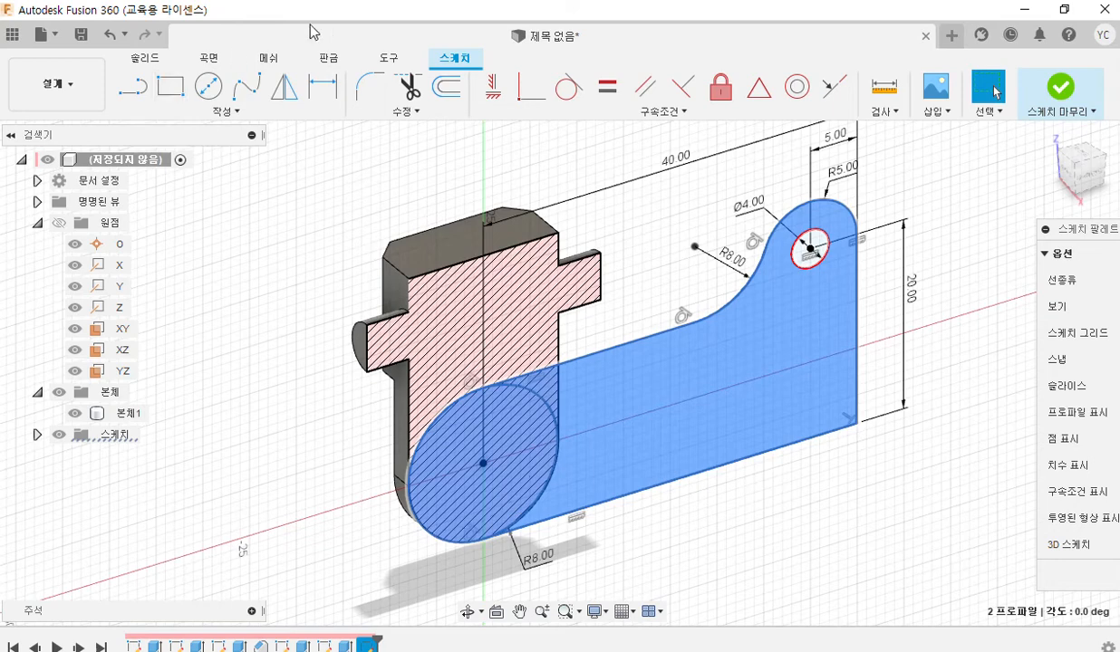
- Restore the smaller window, show part 2's top and front views at 125% in Acrobat Reader, and arrange Fusion 360 beside them
click(1064, 9)
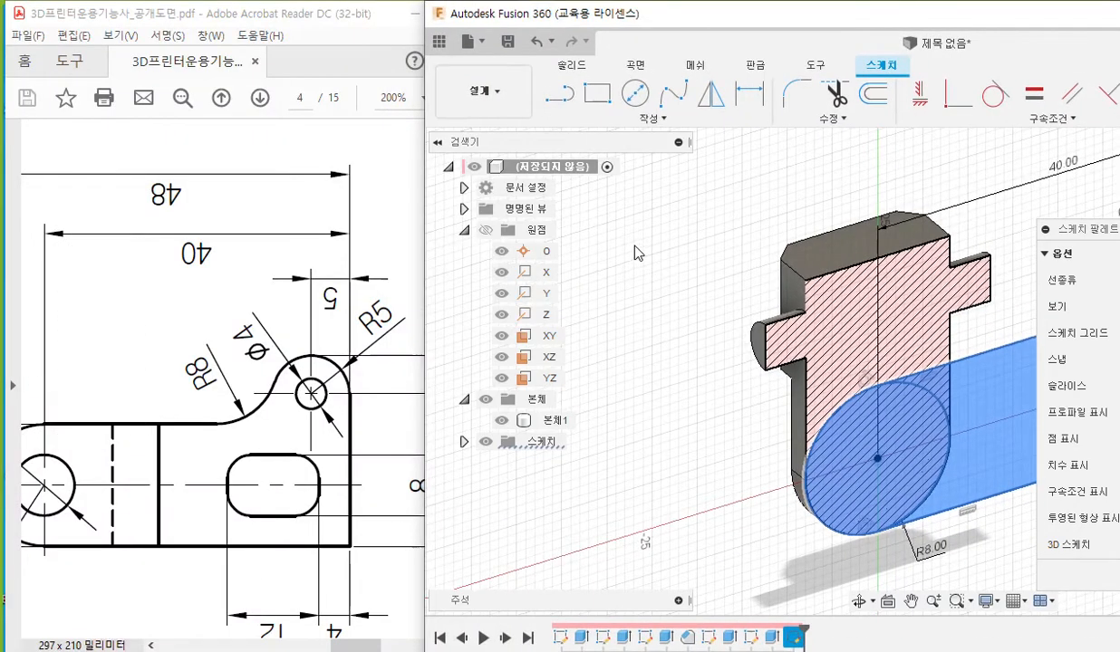
scroll(226, 398, up, 8)
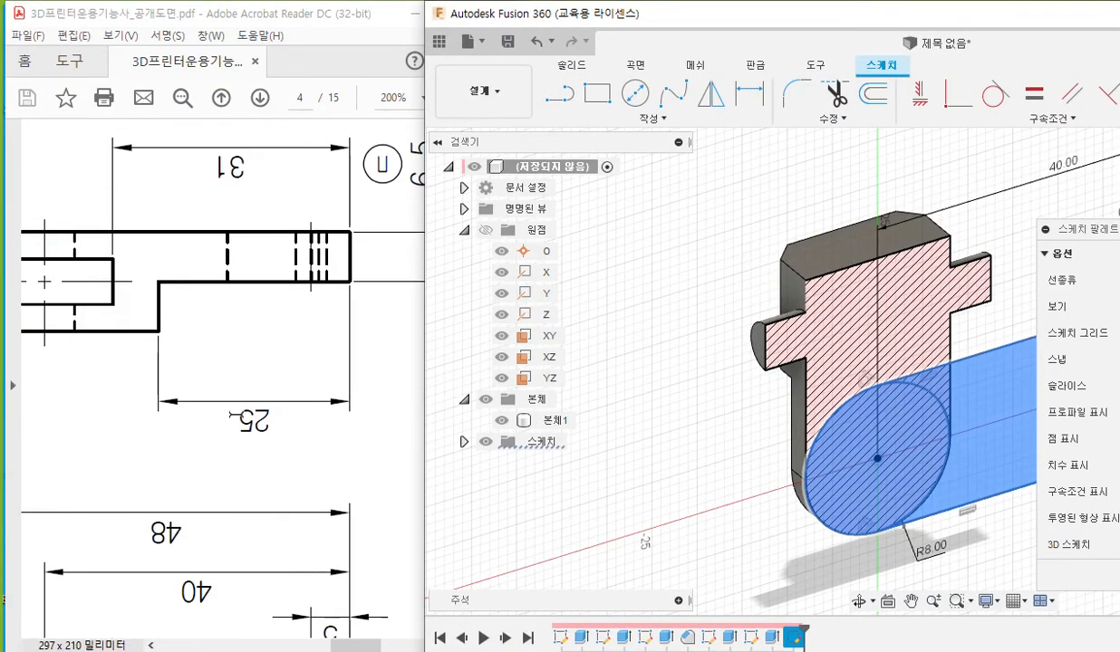
drag(354, 645, 317, 648)
ctrl+scroll(318, 497, down, 2)
drag(331, 644, 359, 645)
scroll(319, 478, down, 3)
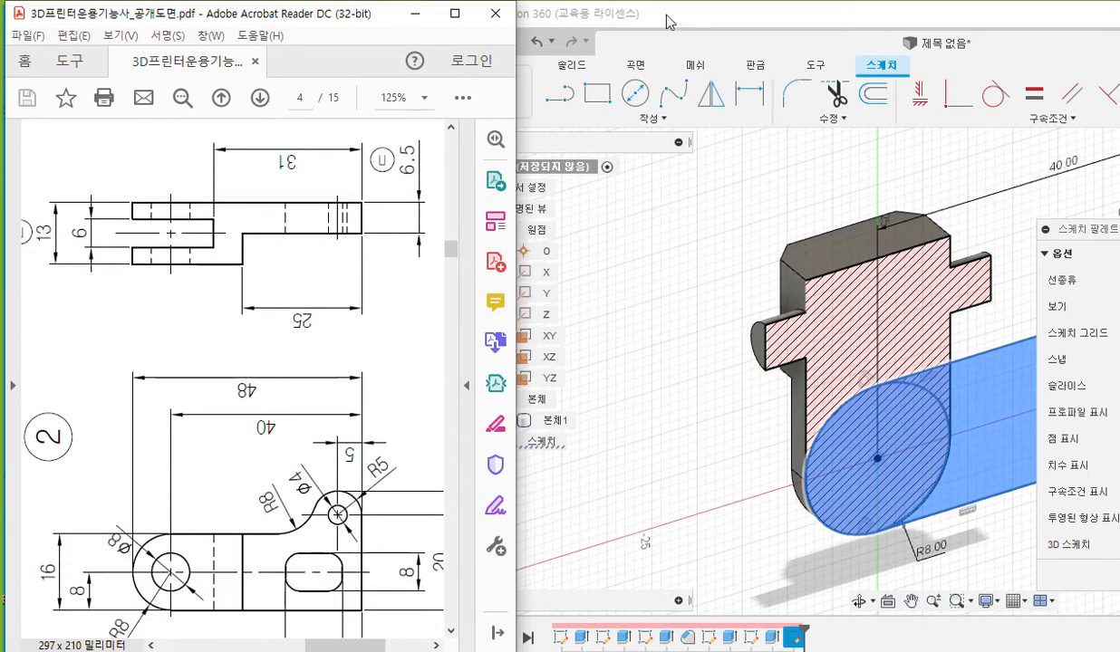
drag(684, 18, 662, 18)
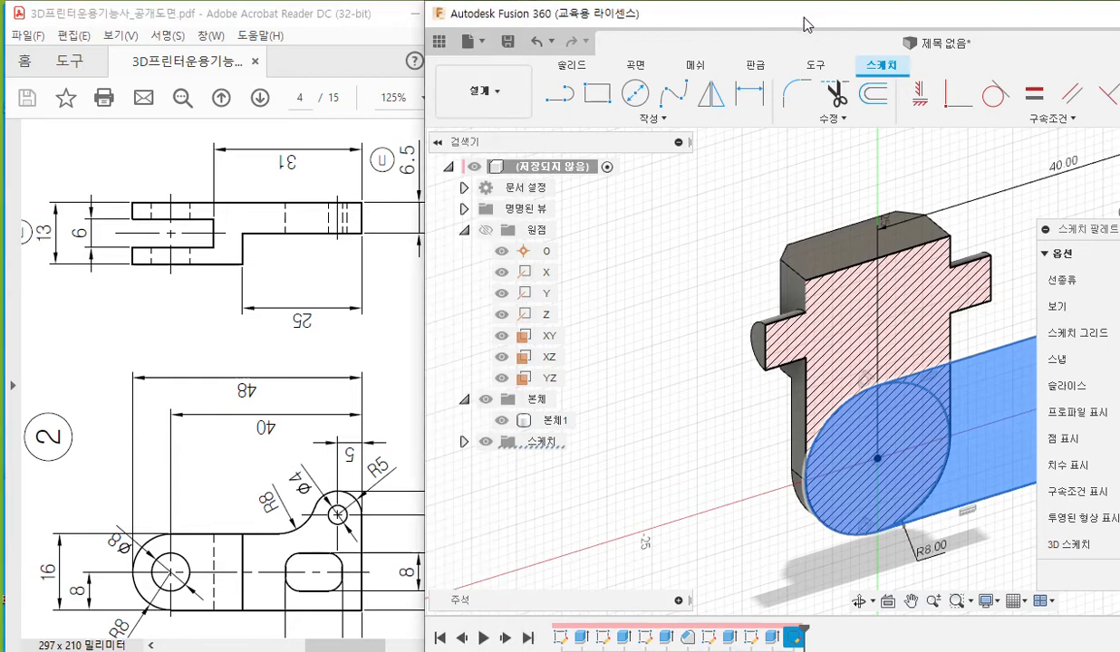
drag(791, 27, 767, 30)
middle_drag(744, 194, 588, 205)
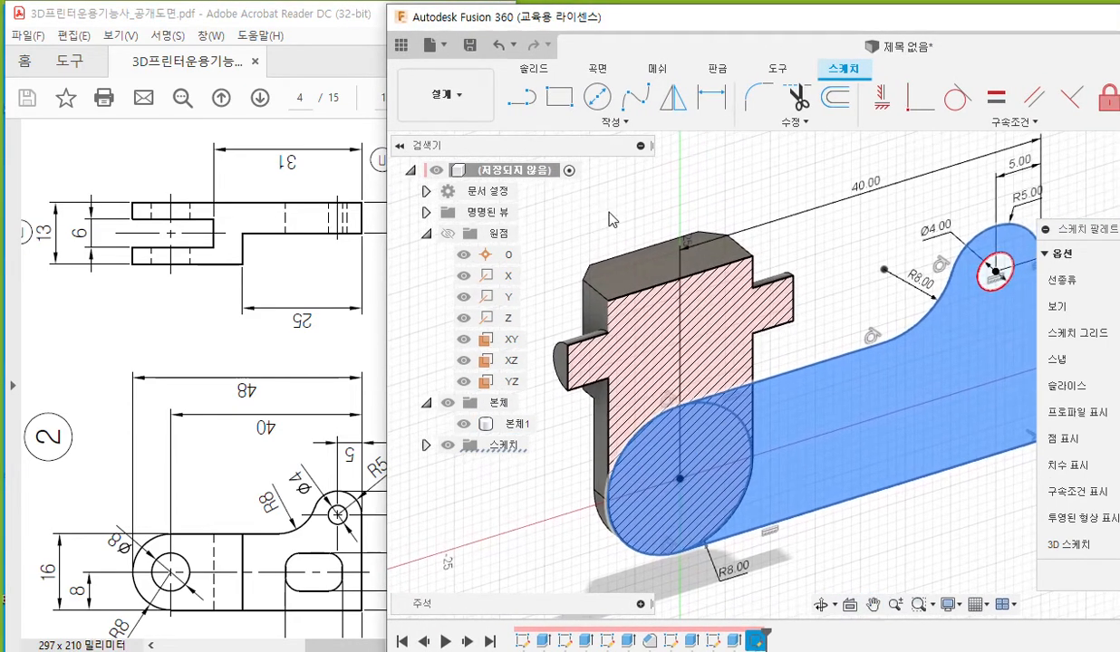
- Extrude the two selected profiles symmetrically with a 13 mm whole-length distance as a new body
click(535, 69)
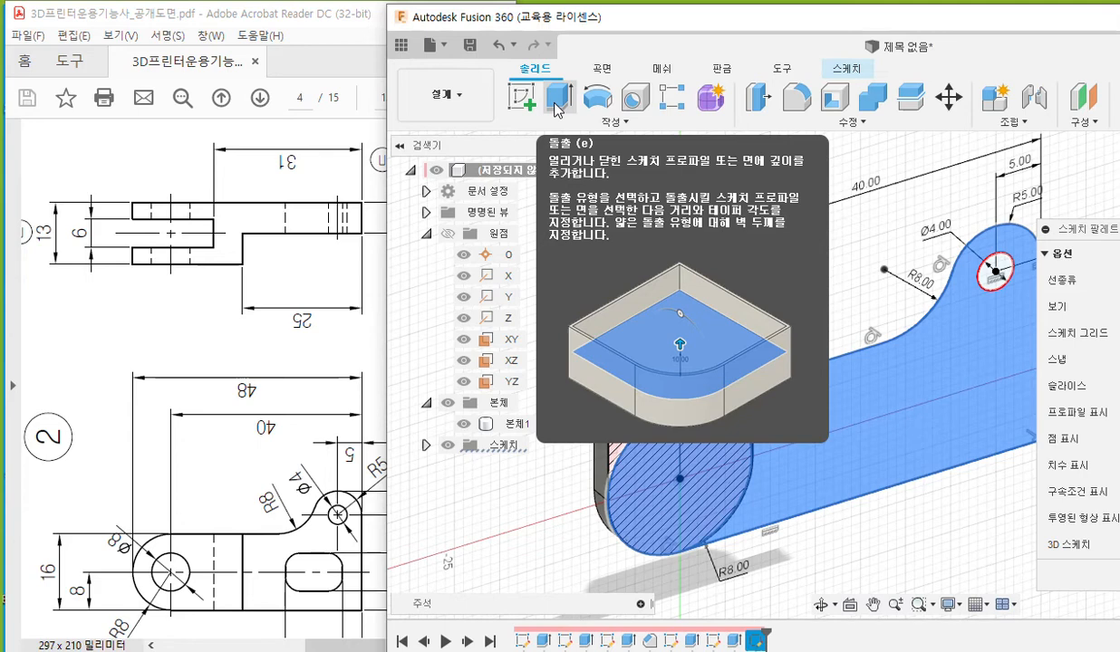
click(557, 102)
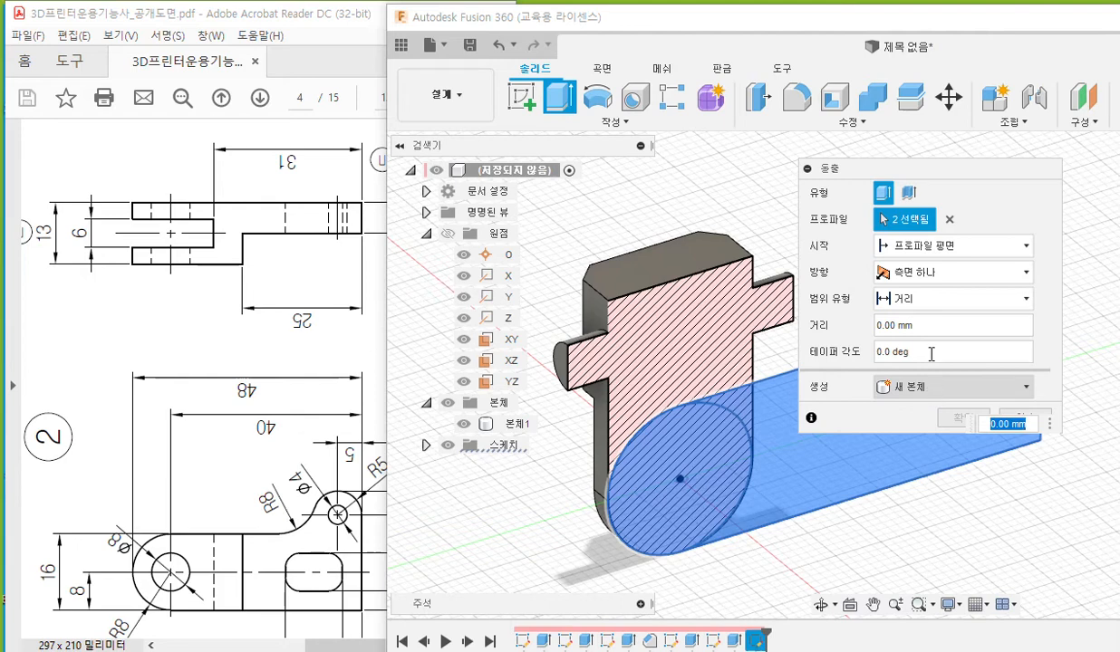
click(945, 276)
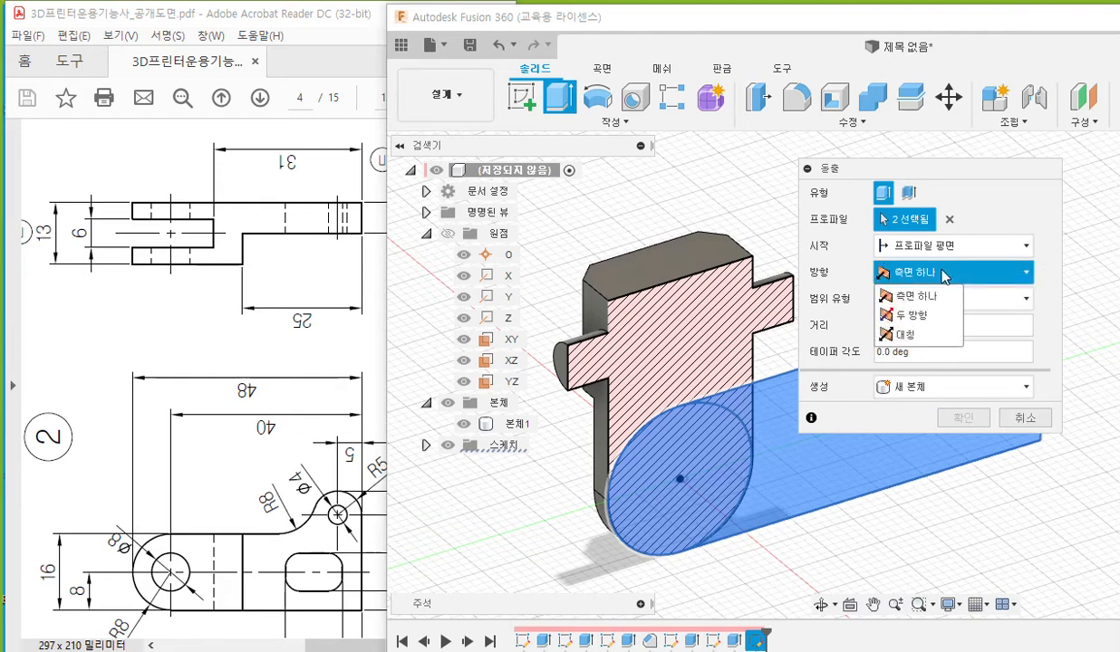
click(920, 337)
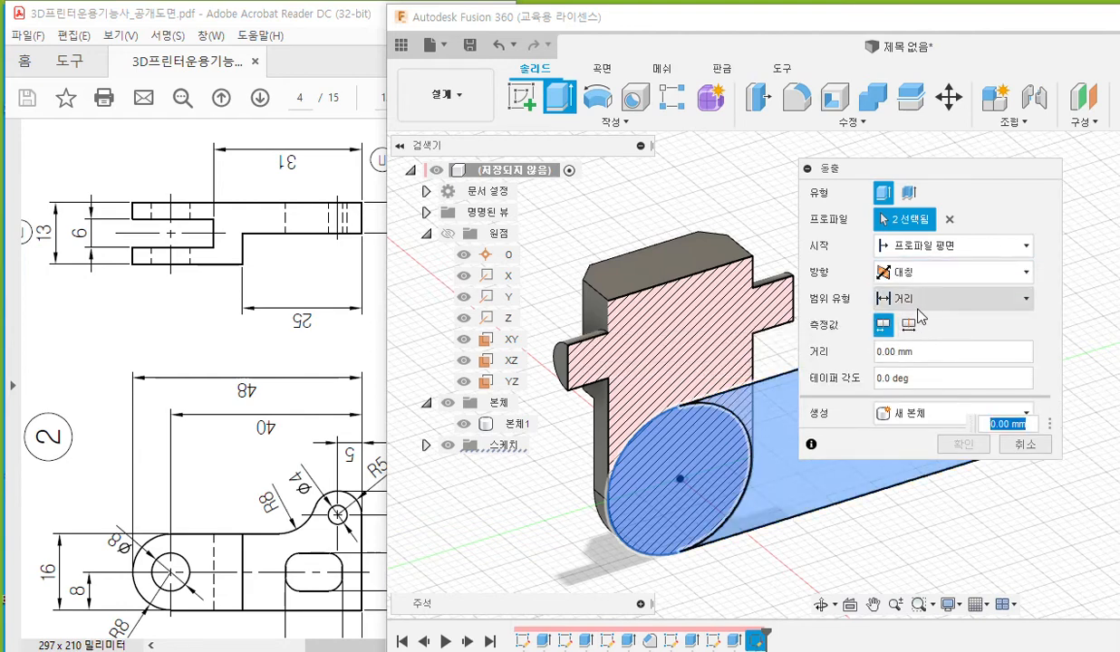
click(908, 326)
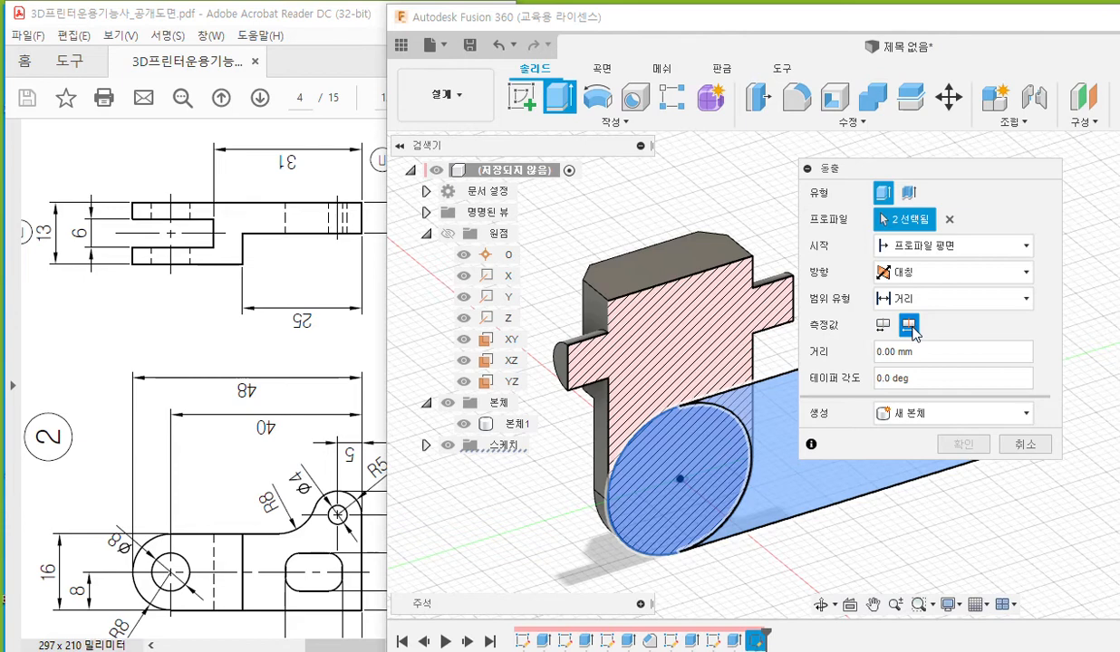
click(923, 353)
text(13)
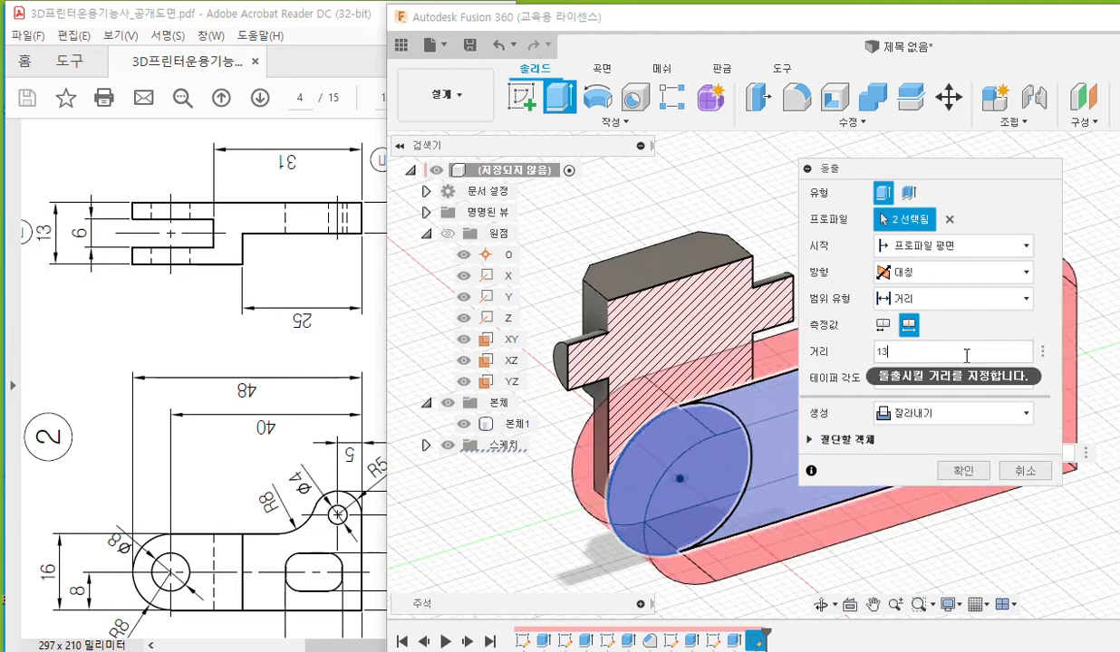
click(943, 422)
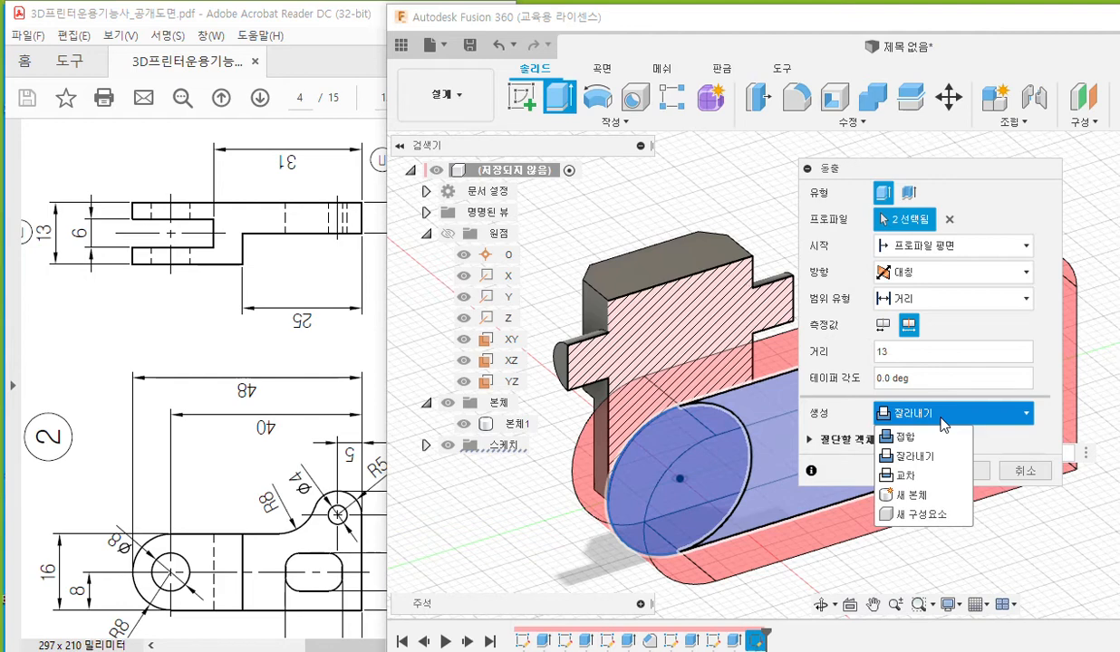
click(924, 498)
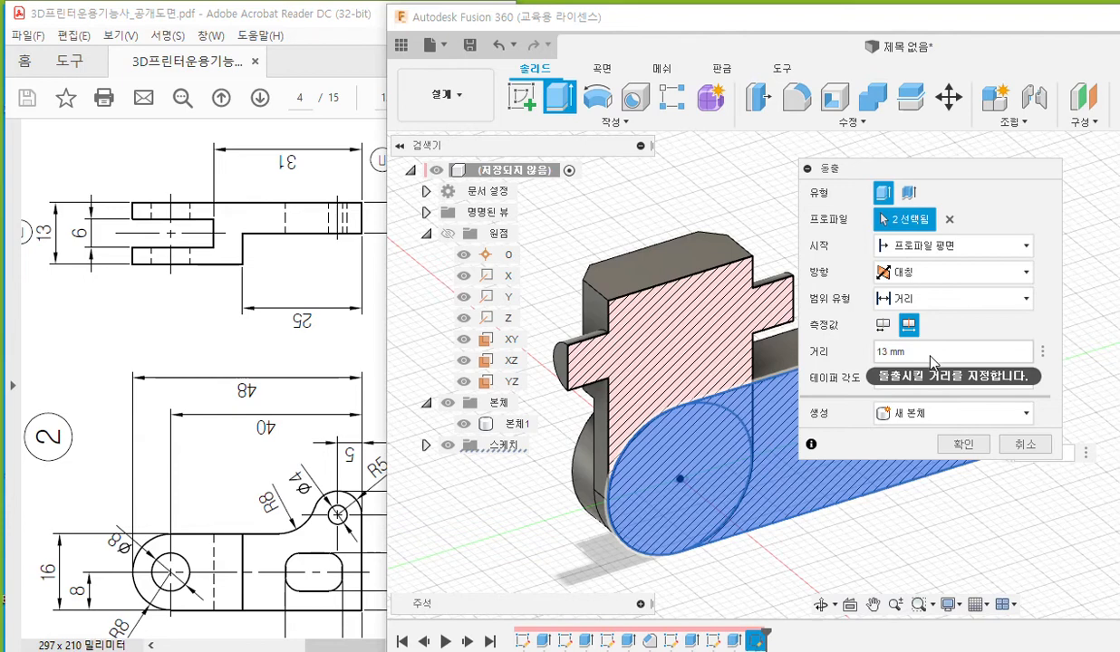
click(963, 446)
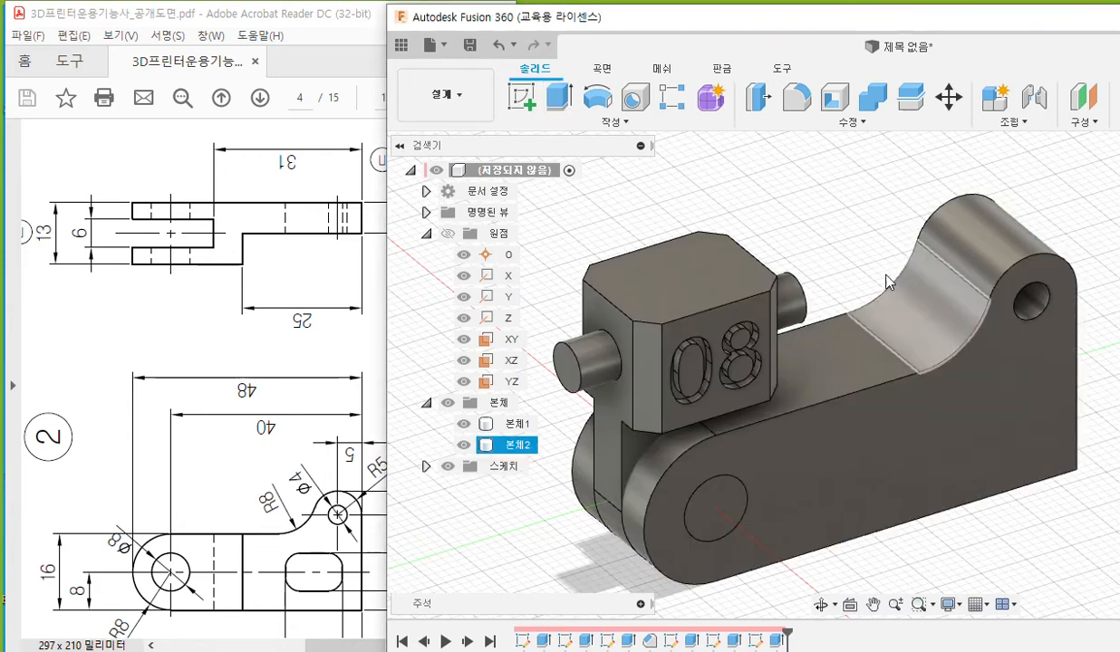
- Identify the "08" part as body 본체1, mark up its visibility control, clear the markup, and hide that body
middle_drag(840, 435, 867, 405)
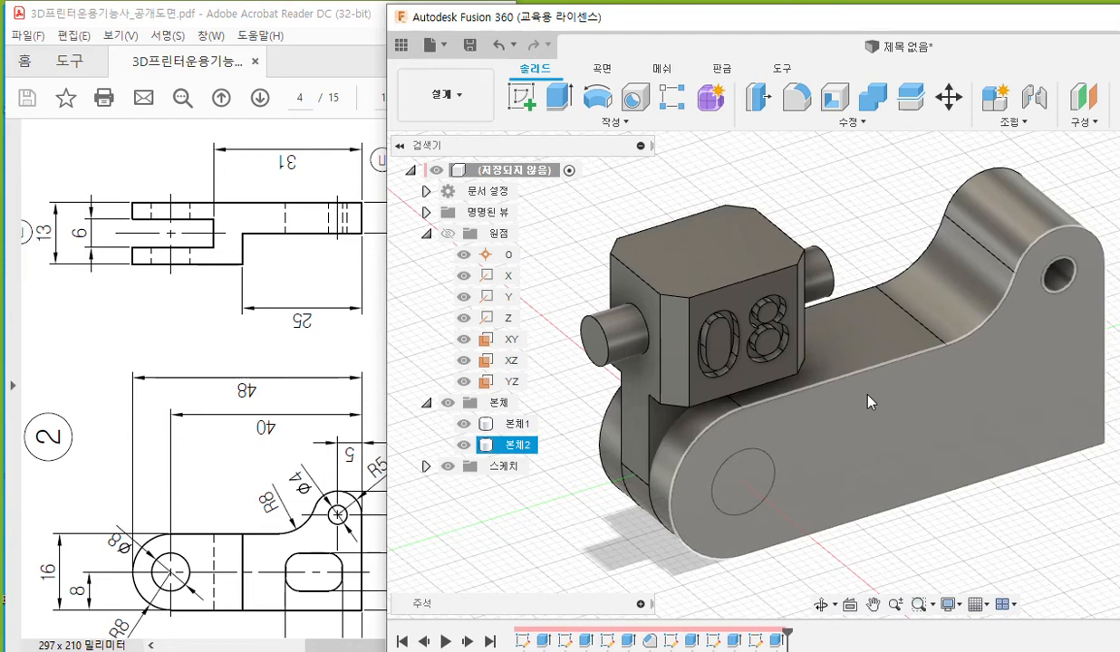
click(743, 326)
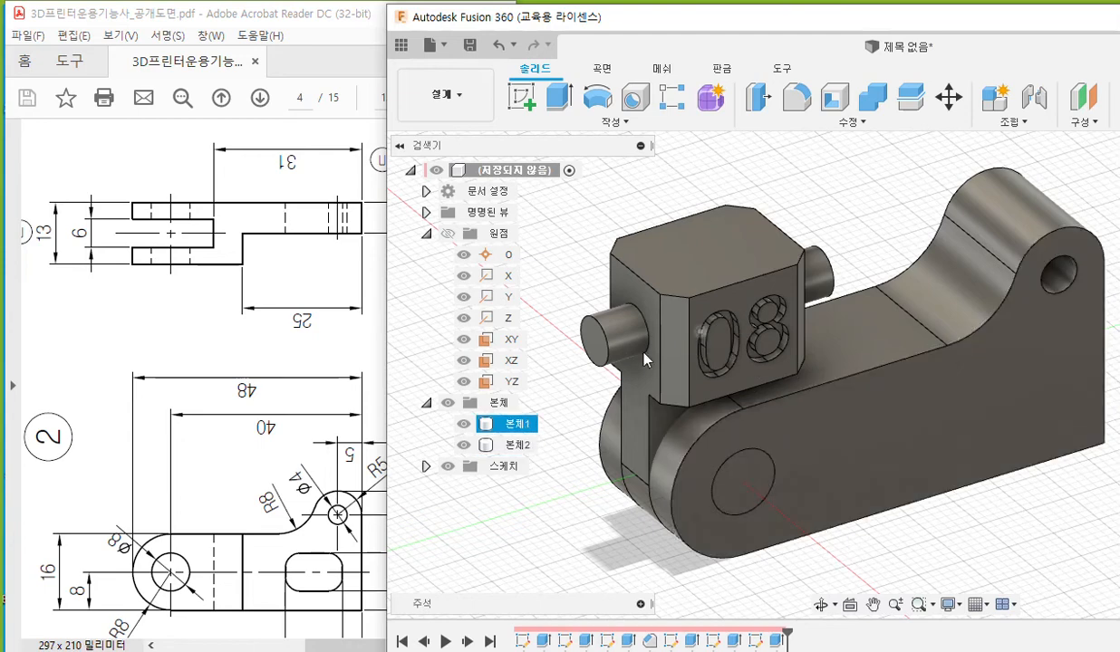
click(517, 426)
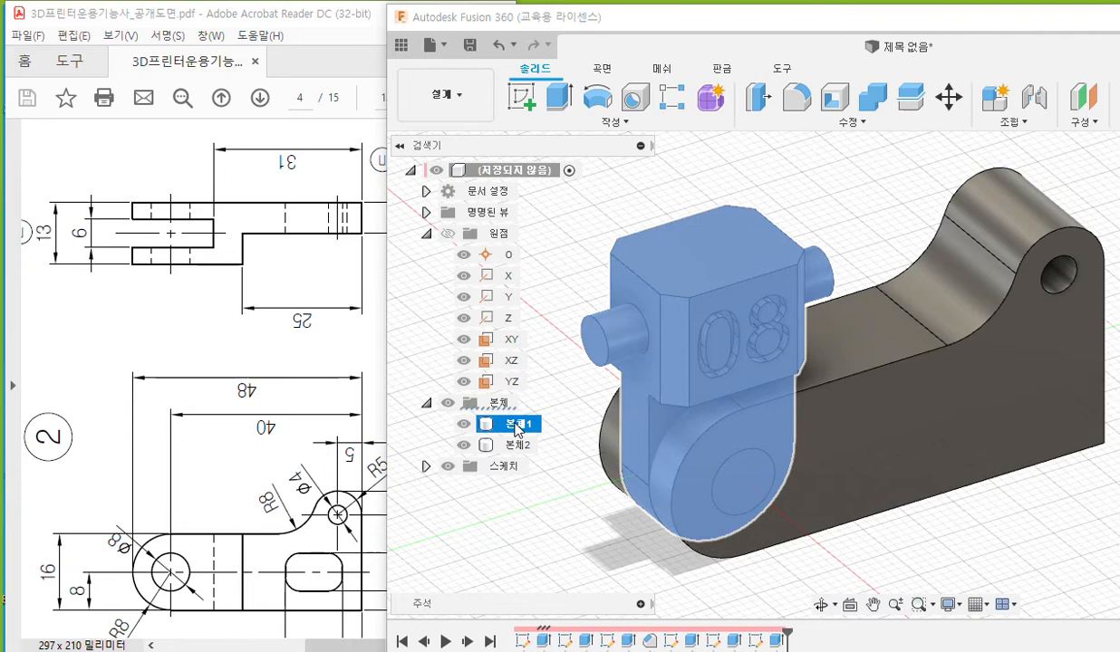
key(F12)
mouse_move(463, 416)
mouse_down()
mouse_move(474, 423)
mouse_move(426, 413)
mouse_move(441, 390)
mouse_up()
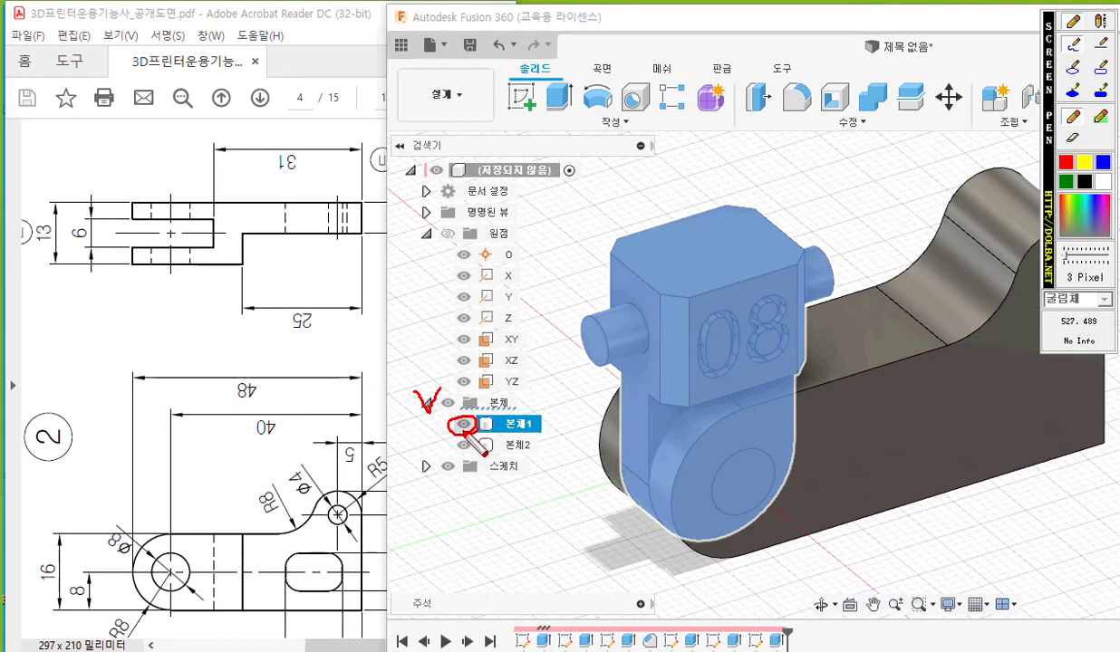
drag(477, 406, 449, 440)
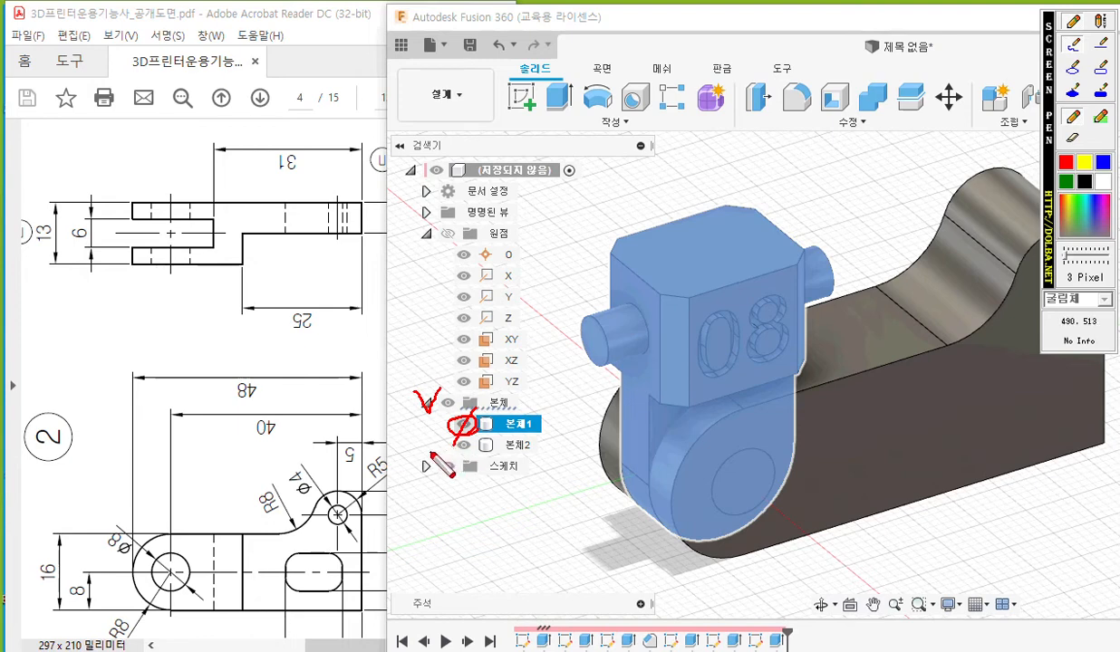
key(Escape)
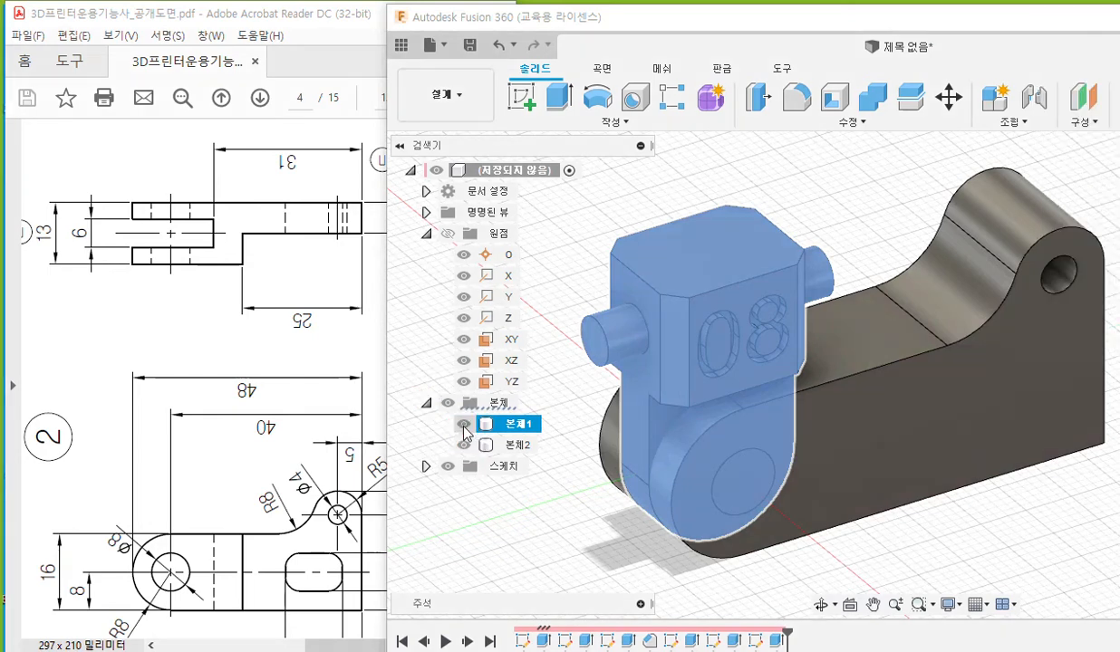
click(464, 426)
click(591, 244)
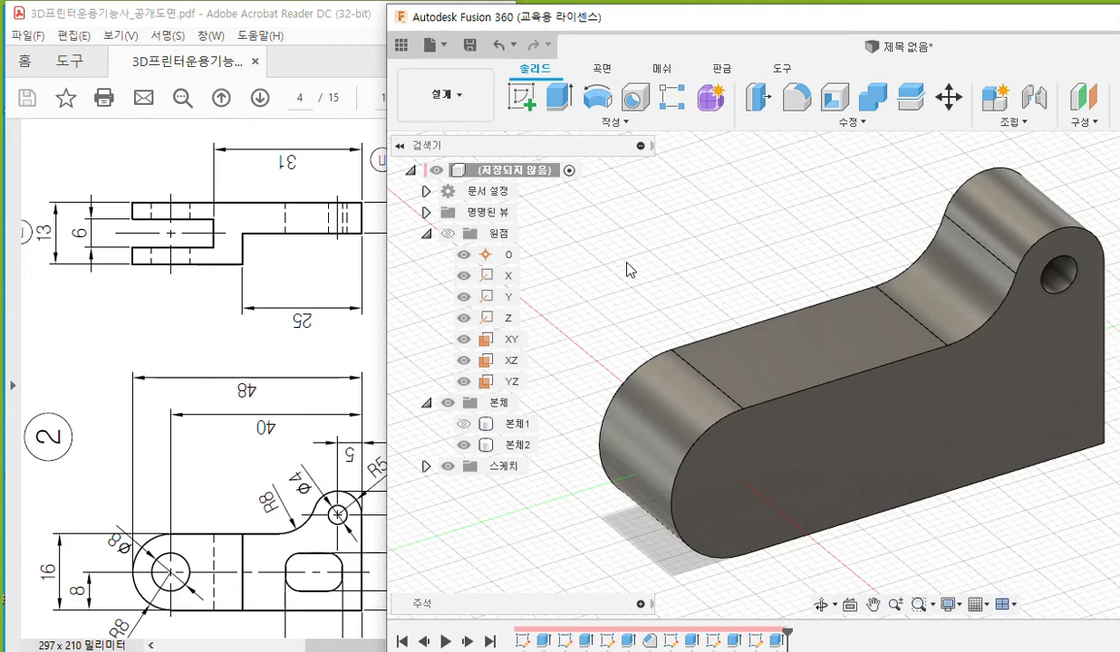
- Mark up the 25 mm step in part 2's top view and the matching region in its front view, and clear the markup
key(F12)
mouse_move(366, 238)
mouse_down()
mouse_move(244, 237)
mouse_move(245, 285)
mouse_up()
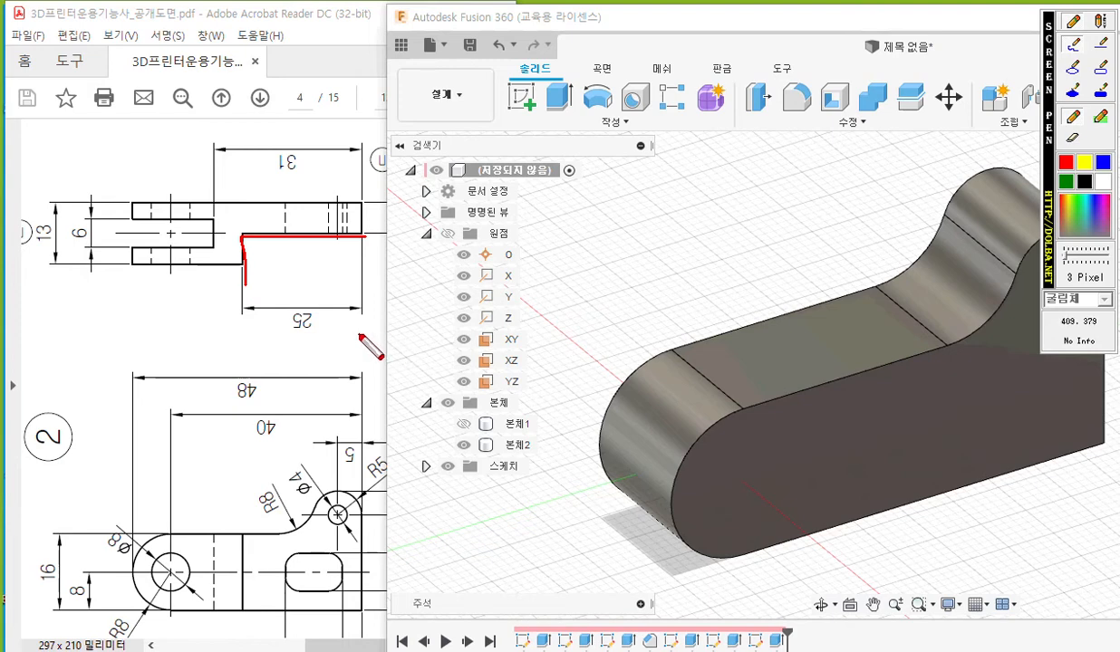
mouse_move(243, 524)
mouse_down()
mouse_move(245, 598)
mouse_move(363, 600)
mouse_move(328, 496)
mouse_move(276, 524)
mouse_move(244, 523)
mouse_up()
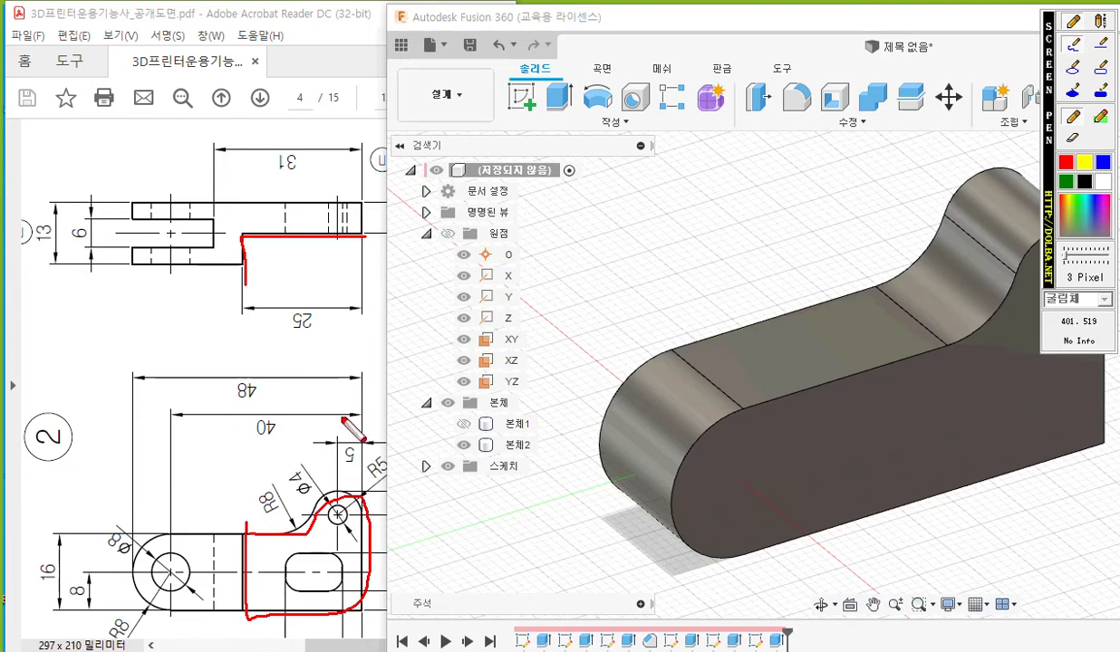
key(Escape)
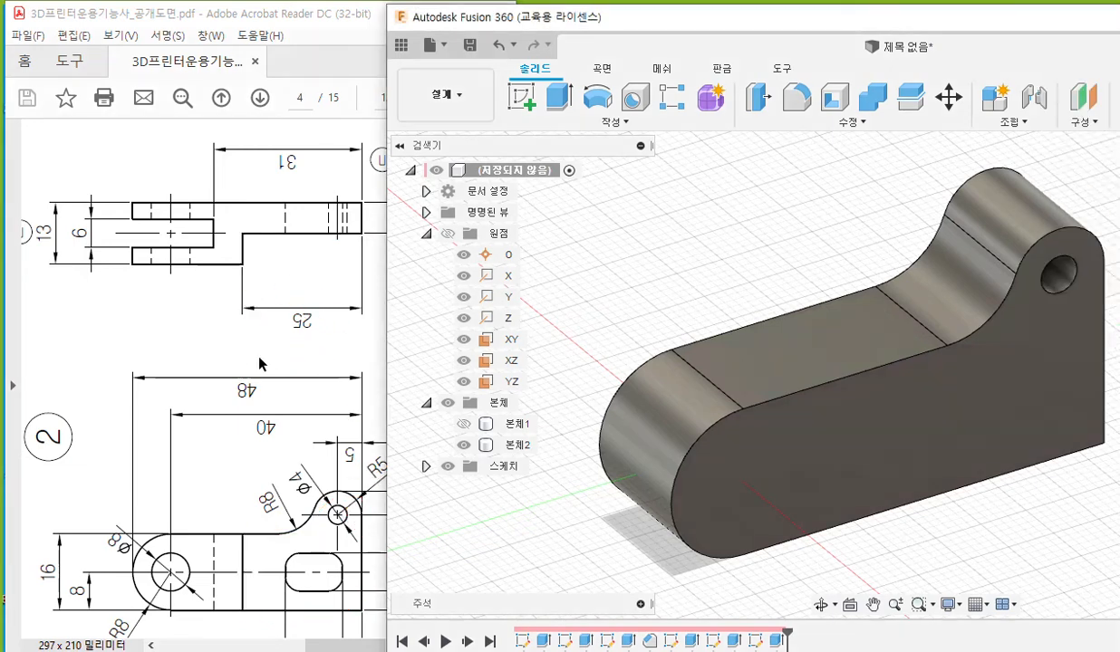
- Bring the drawing forward, mark up the step edge, the 6.5 and 13 dimensions and the YZ mid-plane, and clear the markup
click(241, 345)
key(F12)
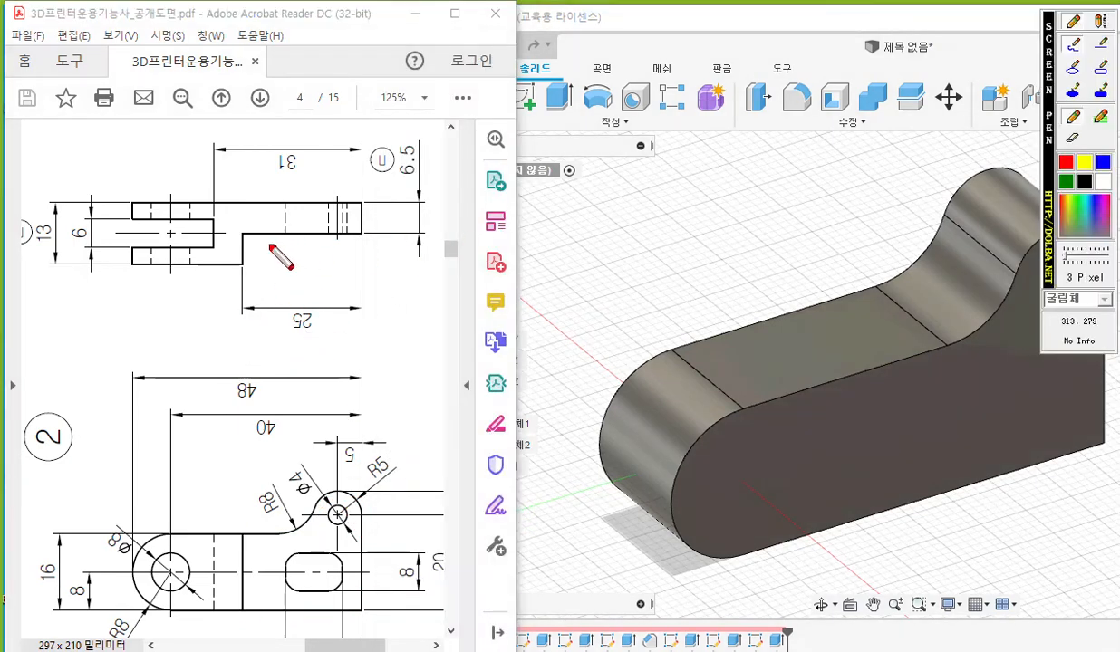
drag(244, 236, 363, 236)
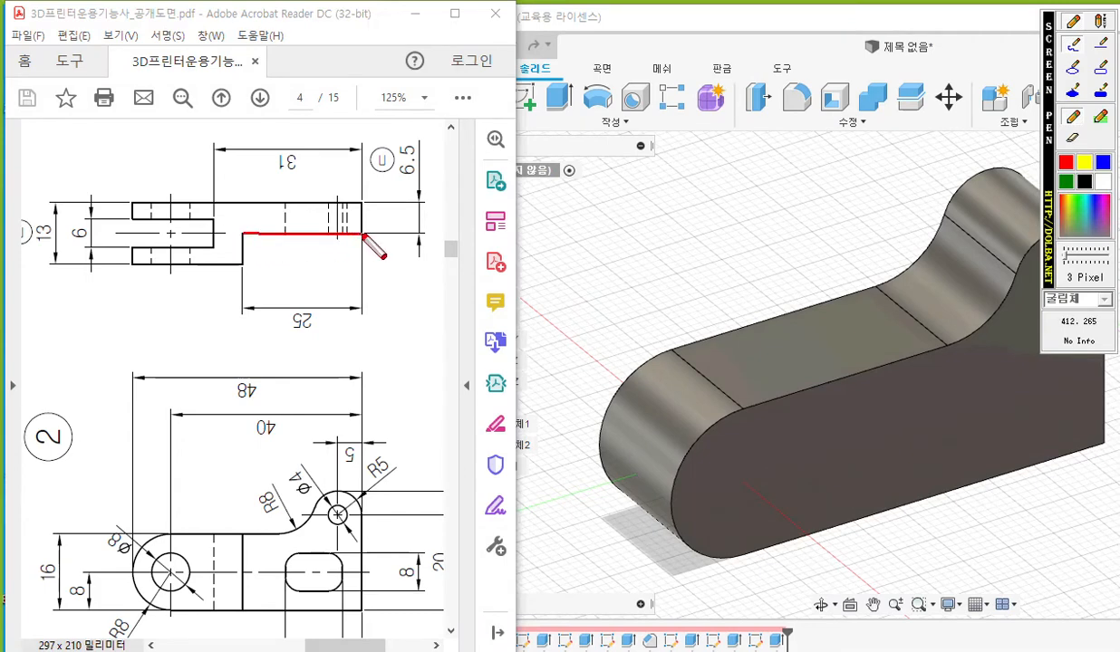
mouse_move(420, 166)
mouse_down()
mouse_move(408, 186)
mouse_move(400, 142)
mouse_move(407, 188)
mouse_up()
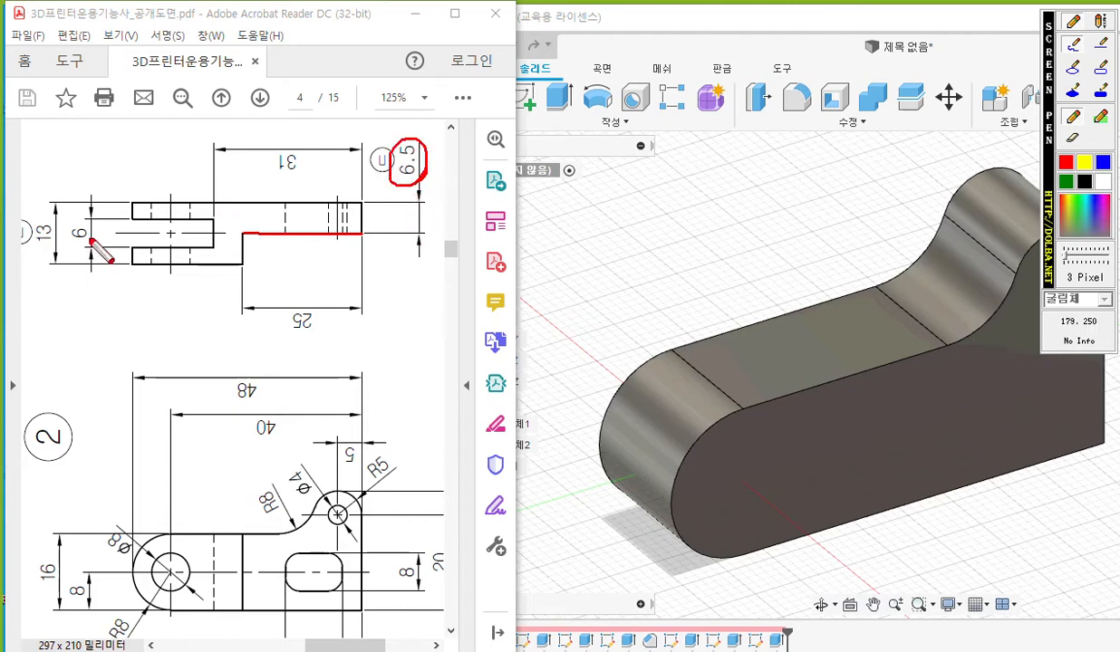
mouse_move(47, 219)
mouse_down()
mouse_move(33, 248)
mouse_move(54, 213)
mouse_up()
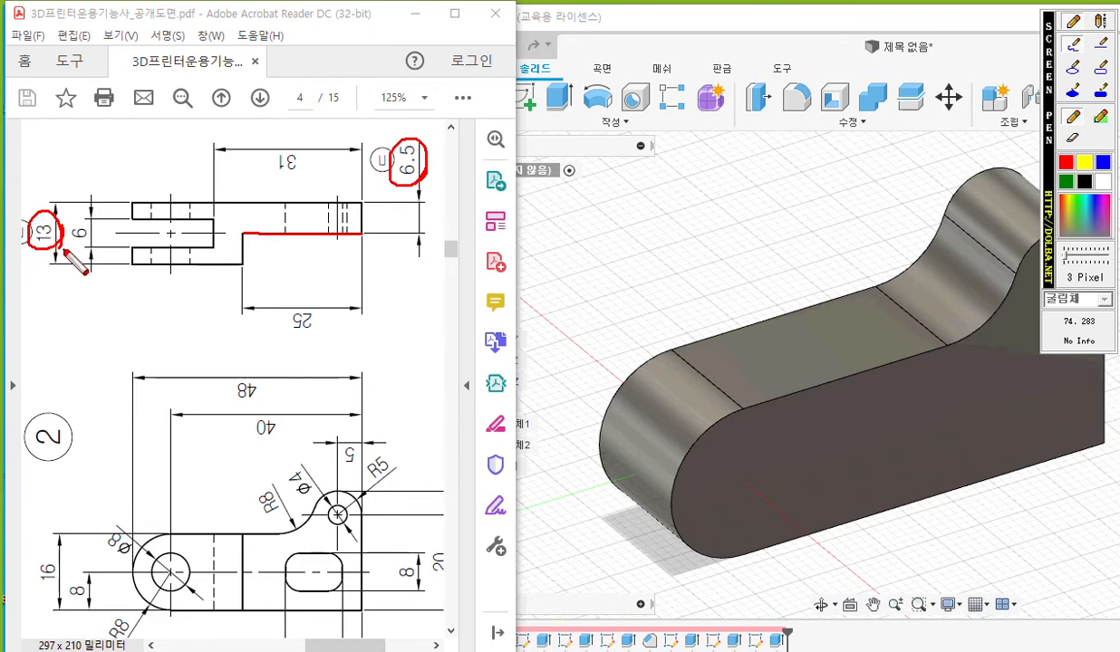
mouse_move(107, 233)
mouse_down()
mouse_move(464, 234)
mouse_move(450, 220)
mouse_move(466, 229)
mouse_move(461, 268)
mouse_up()
mouse_move(477, 220)
mouse_down()
mouse_move(481, 250)
mouse_move(504, 251)
mouse_up()
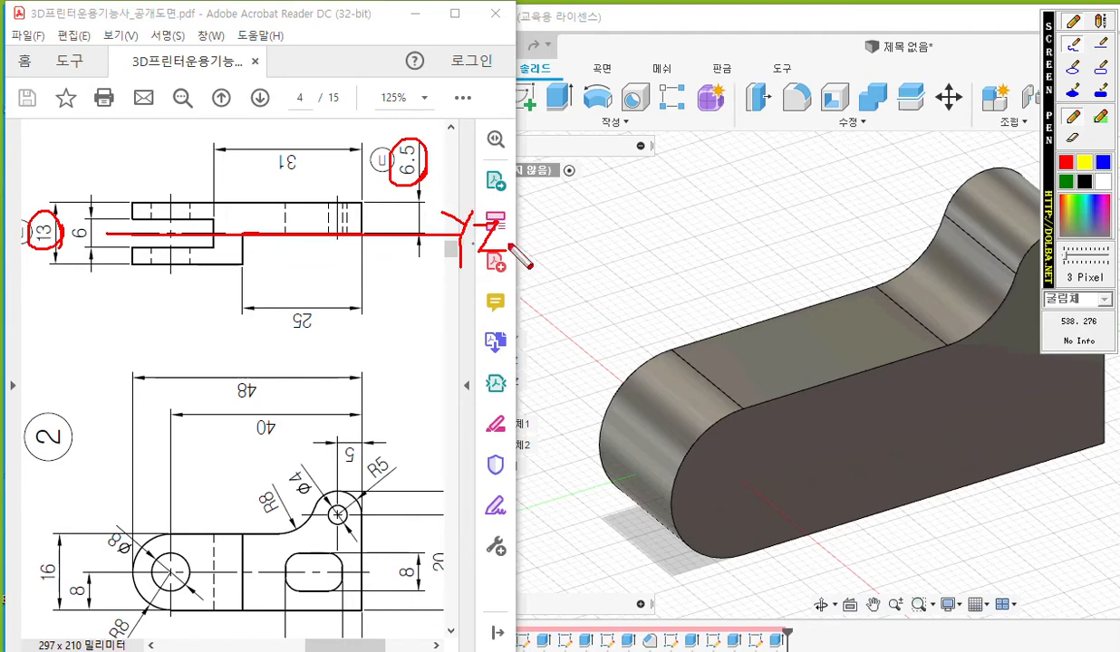
mouse_move(509, 256)
mouse_down()
mouse_move(415, 264)
mouse_move(457, 192)
mouse_move(507, 272)
mouse_up()
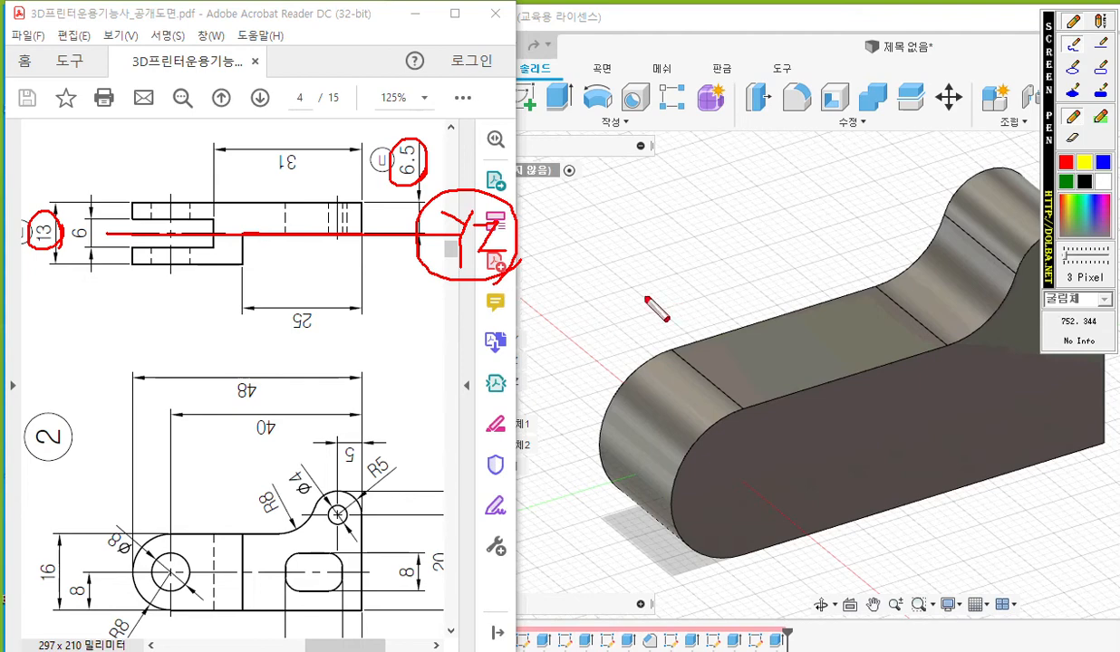
key(Escape)
- Start a new sketch on the origin's YZ plane, through the middle of the arm body
click(598, 312)
click(513, 384)
shift+middle_drag(641, 261, 600, 288)
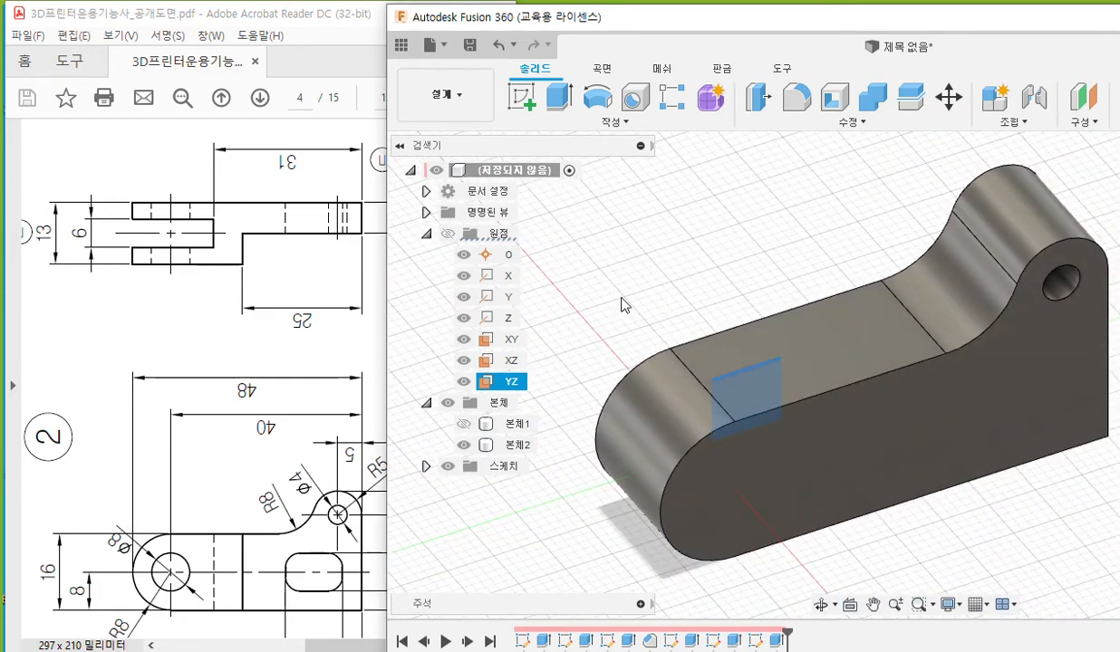
right_click(510, 389)
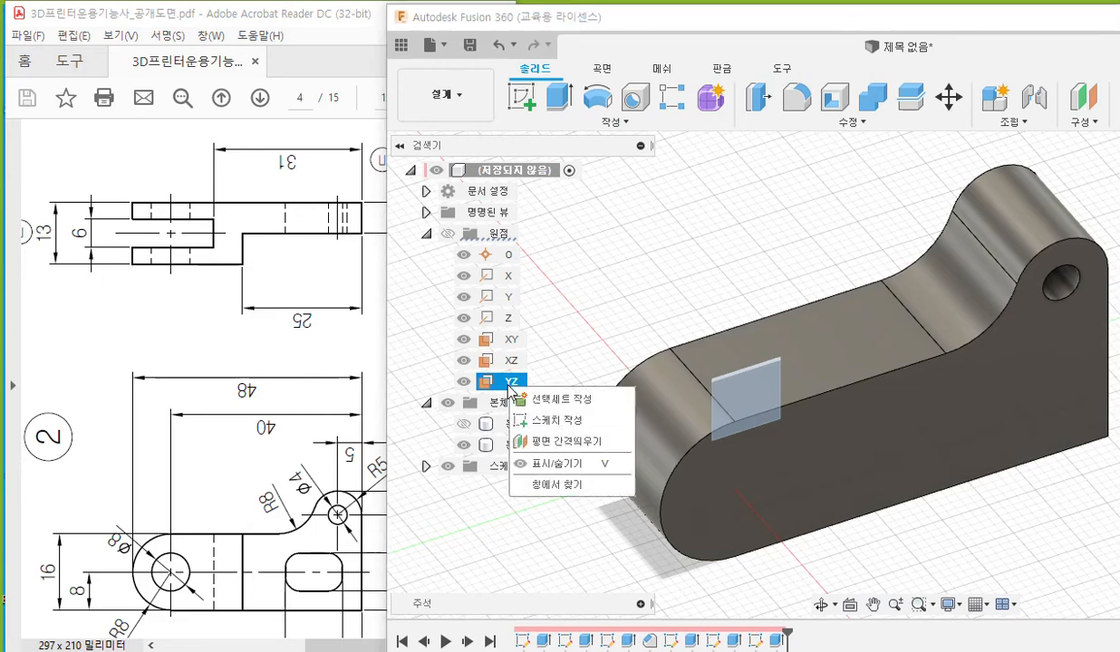
click(547, 423)
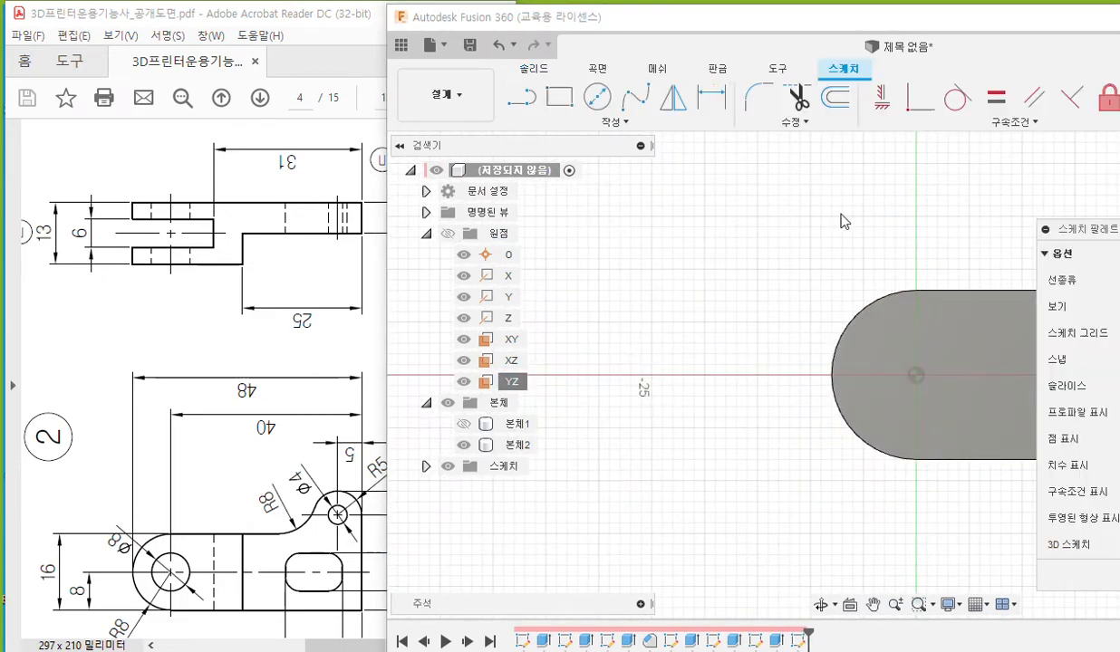
- Move the sketch palette clear of the arm and turn on Slice to section the body at the sketch plane
mouse_move(805, 238)
middle_down()
mouse_move(606, 238)
mouse_move(600, 261)
middle_up()
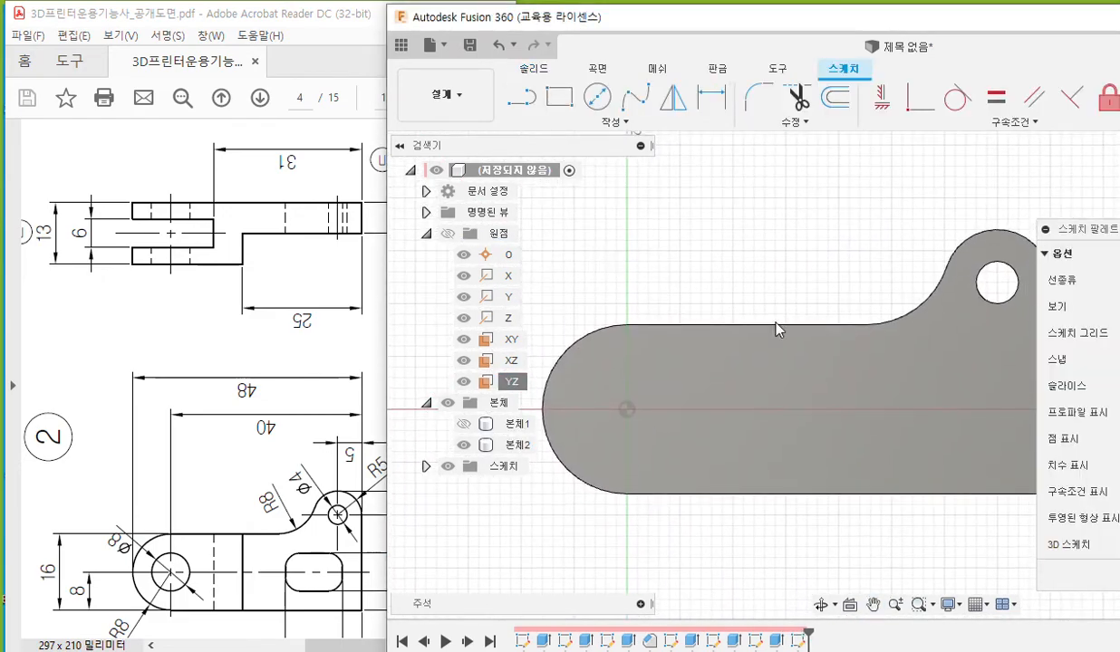
mouse_move(1086, 234)
mouse_down()
mouse_move(756, 225)
mouse_move(777, 225)
mouse_up()
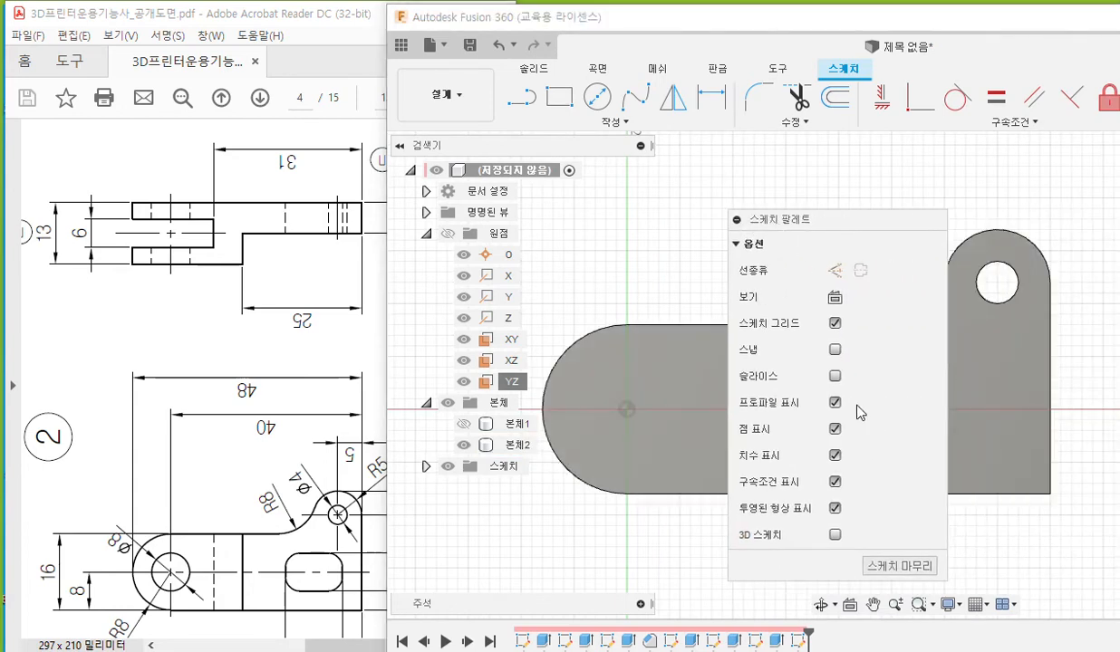
drag(741, 217, 1016, 221)
mouse_move(826, 261)
middle_down()
mouse_move(691, 269)
mouse_move(722, 251)
middle_up()
scroll(698, 258, down, 2)
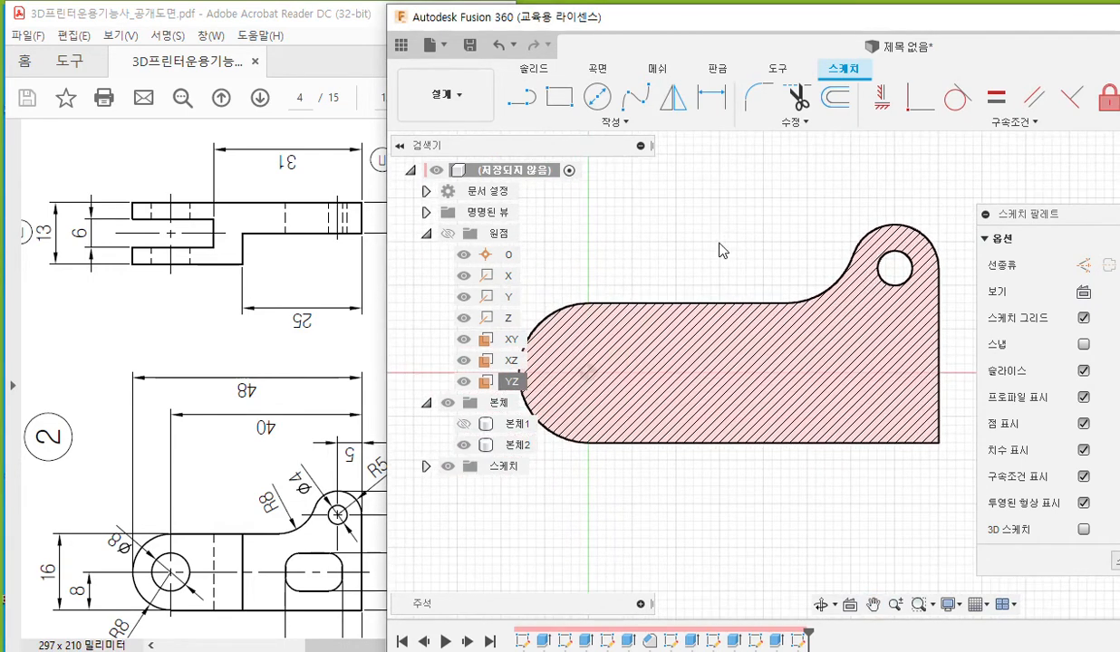
- Locate the Project command among the Project/Include options, mark it and the sectioned face up, and clear the markup
click(611, 123)
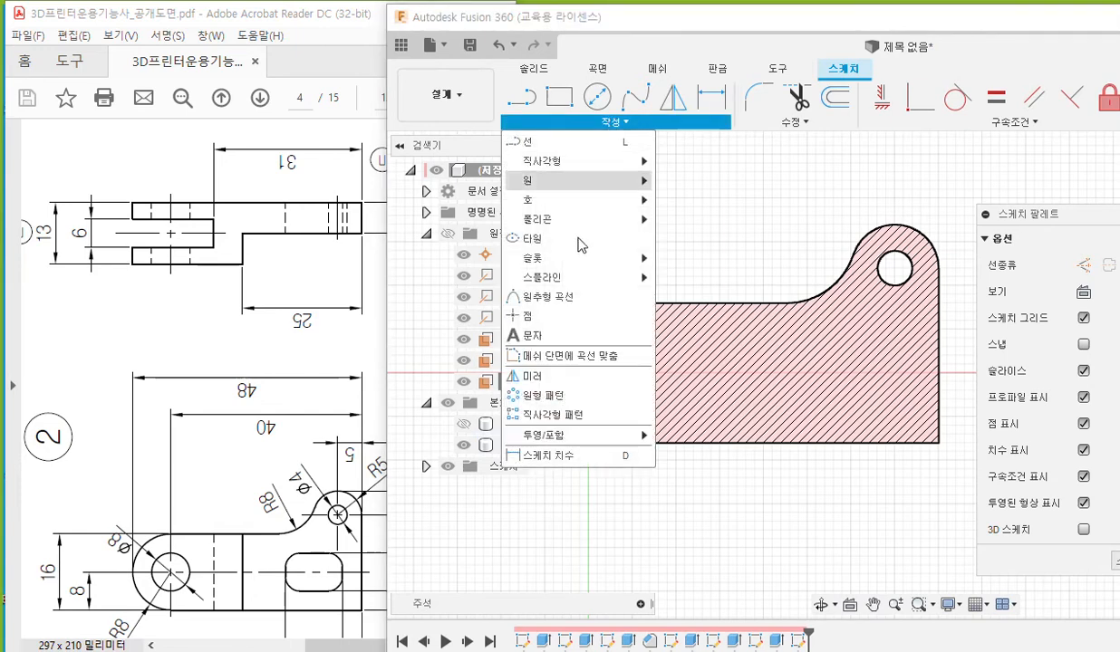
mouse_move(575, 438)
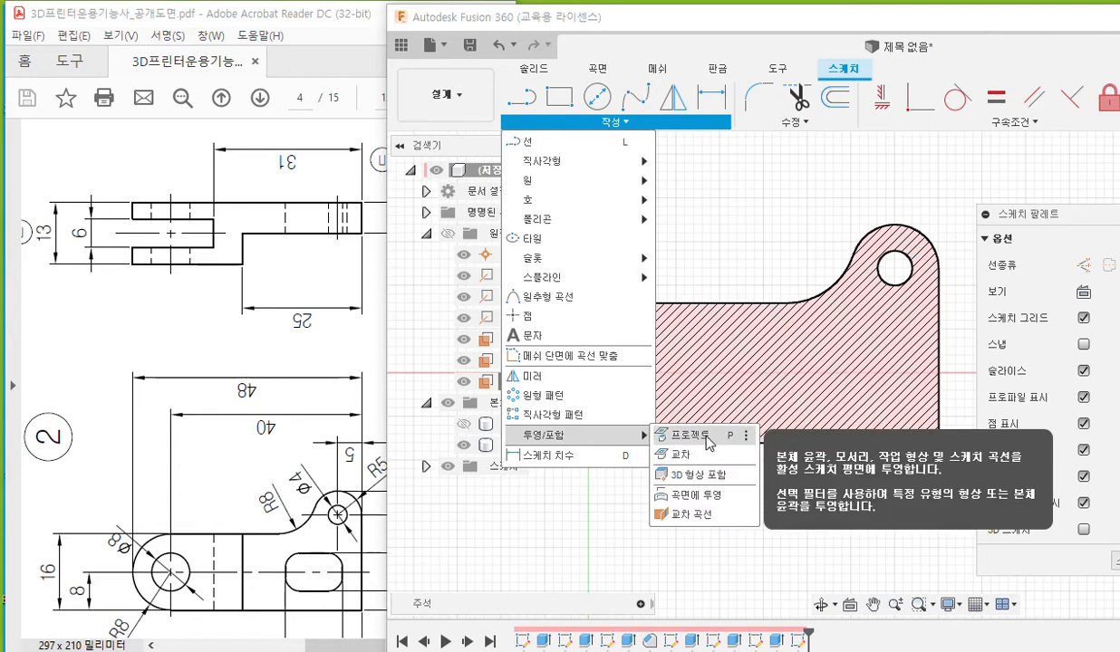
key(ctrl+F1)
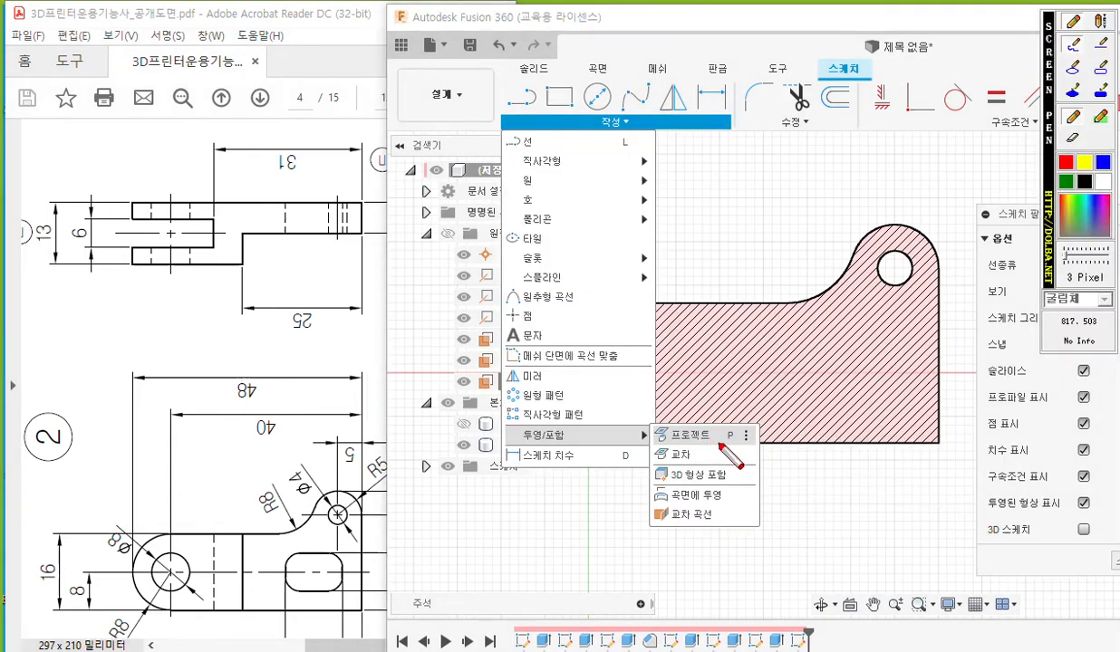
mouse_move(765, 439)
mouse_down()
mouse_move(680, 412)
mouse_move(739, 451)
mouse_up()
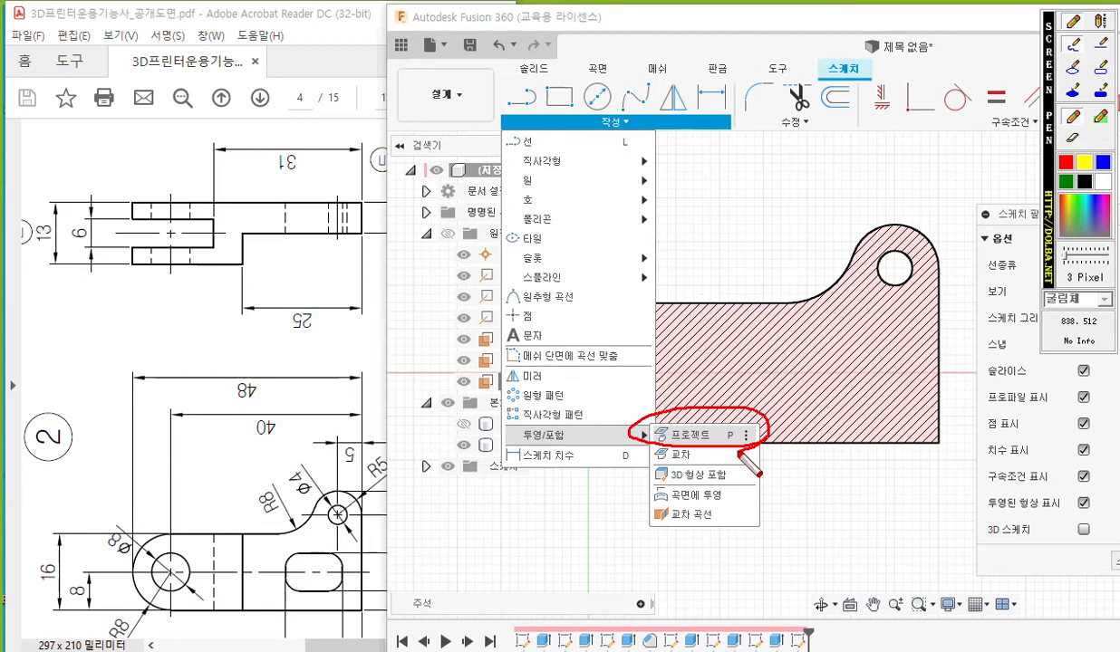
mouse_move(759, 340)
mouse_down()
mouse_move(783, 368)
mouse_move(762, 371)
mouse_up()
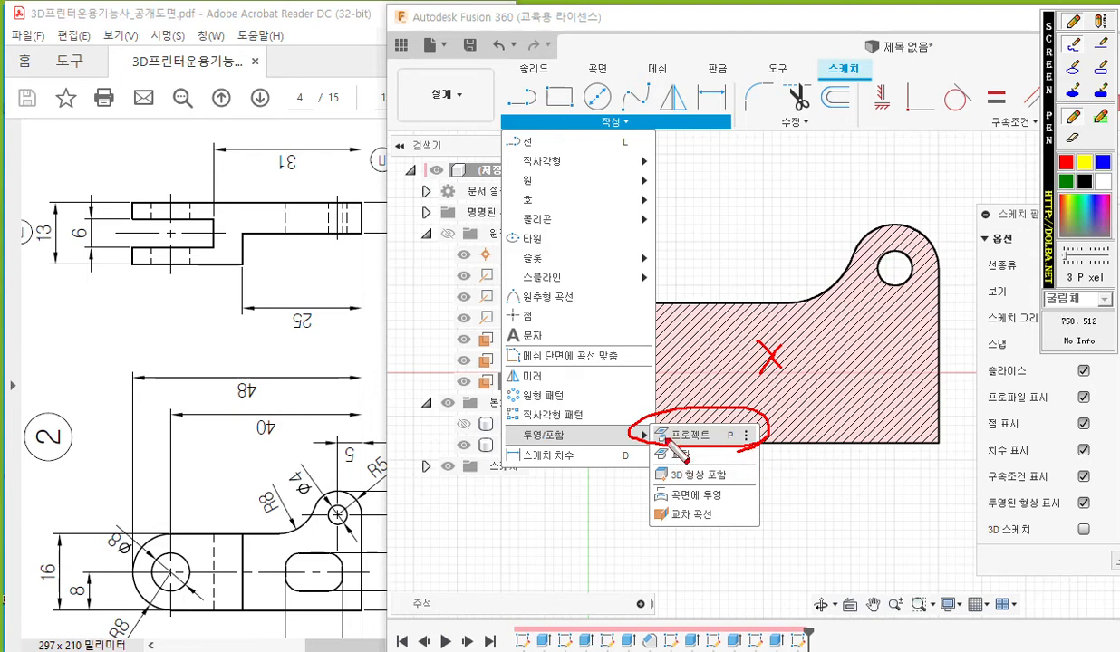
mouse_move(784, 347)
mouse_down()
mouse_move(799, 380)
mouse_move(843, 370)
mouse_move(807, 363)
mouse_move(820, 339)
mouse_move(799, 345)
mouse_up()
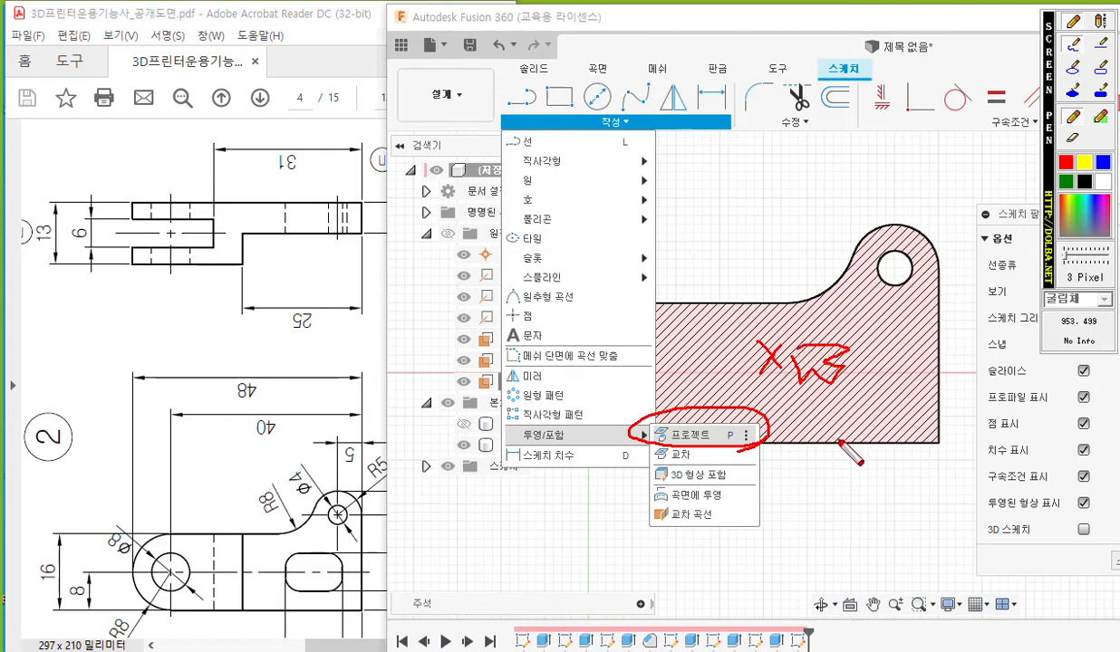
key(Escape)
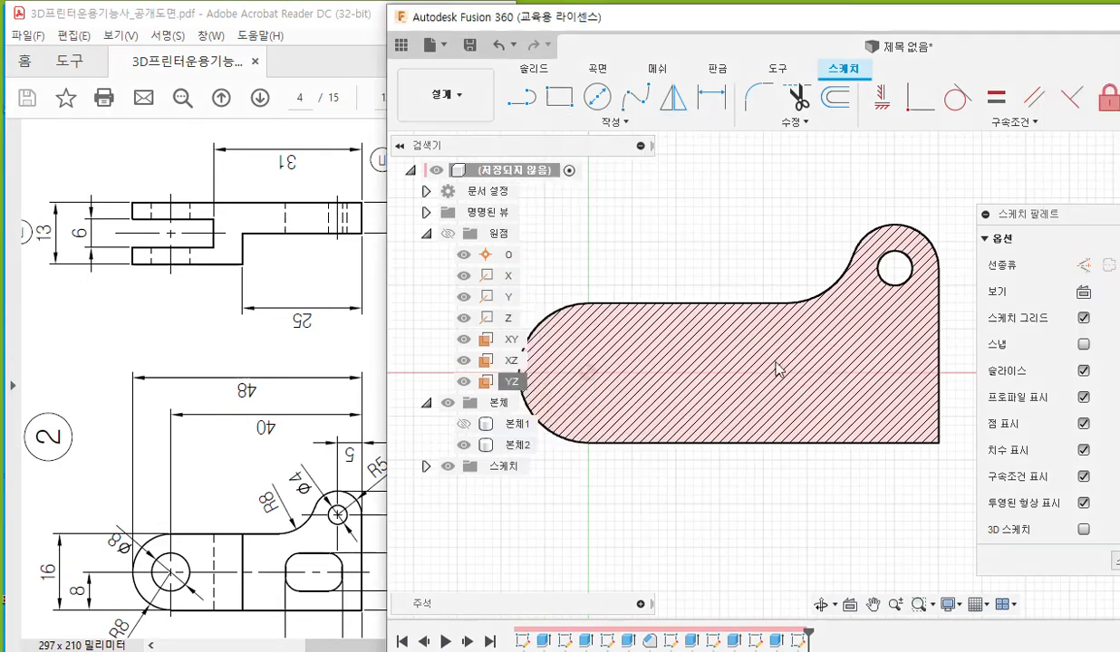
- Project the sliced arm body 본체2 into the sketch with Projection Link on
click(618, 122)
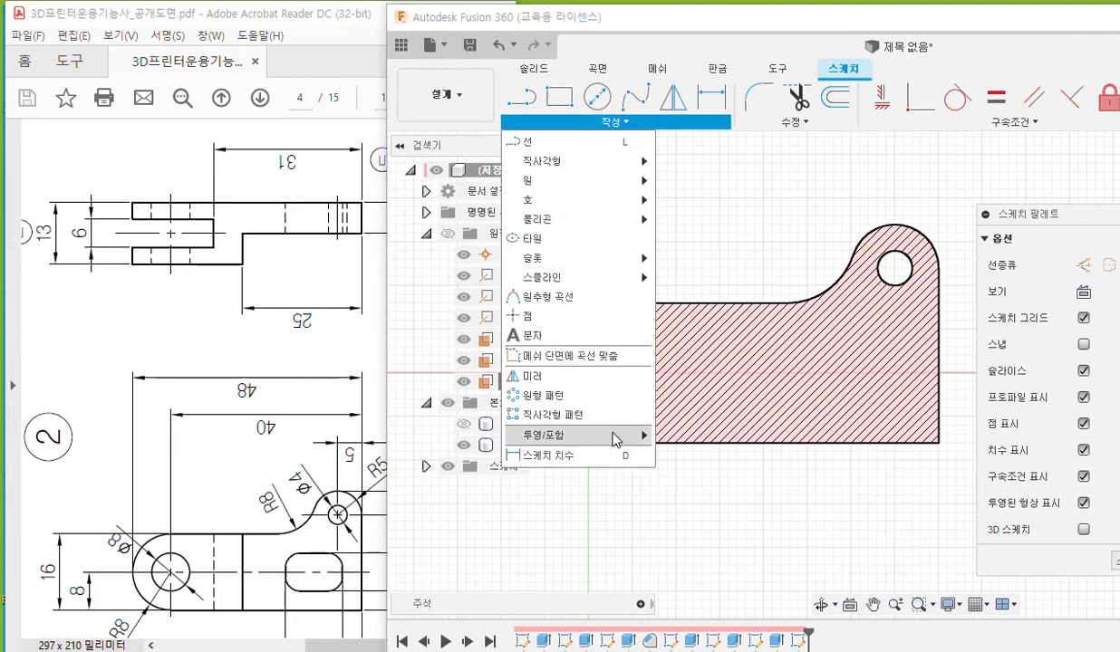
mouse_move(639, 436)
click(704, 437)
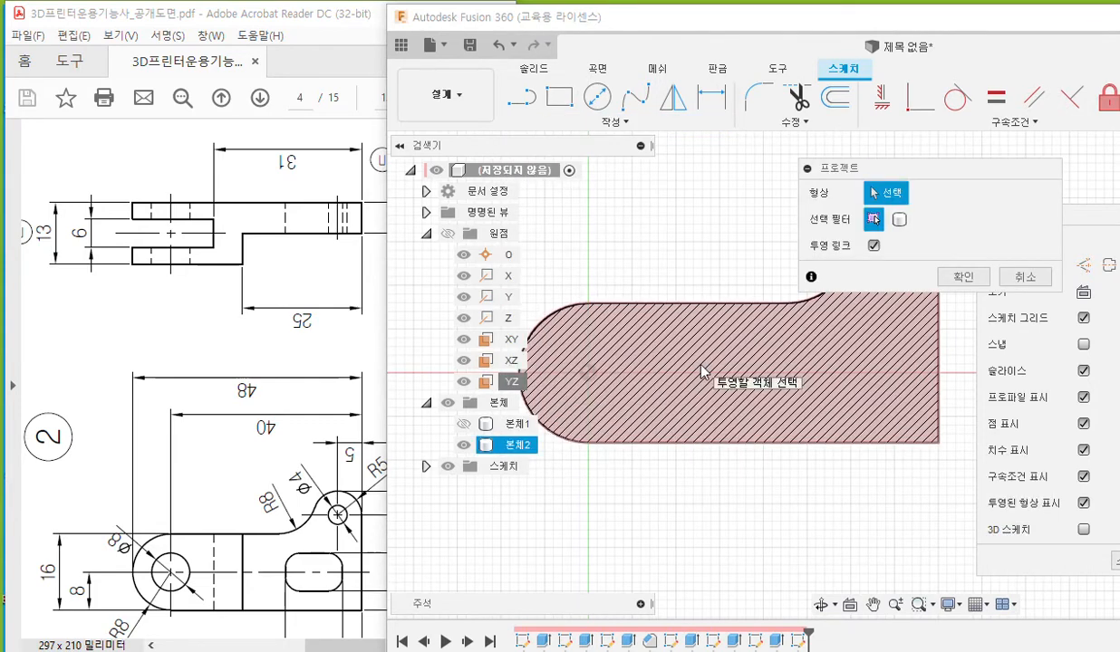
click(702, 371)
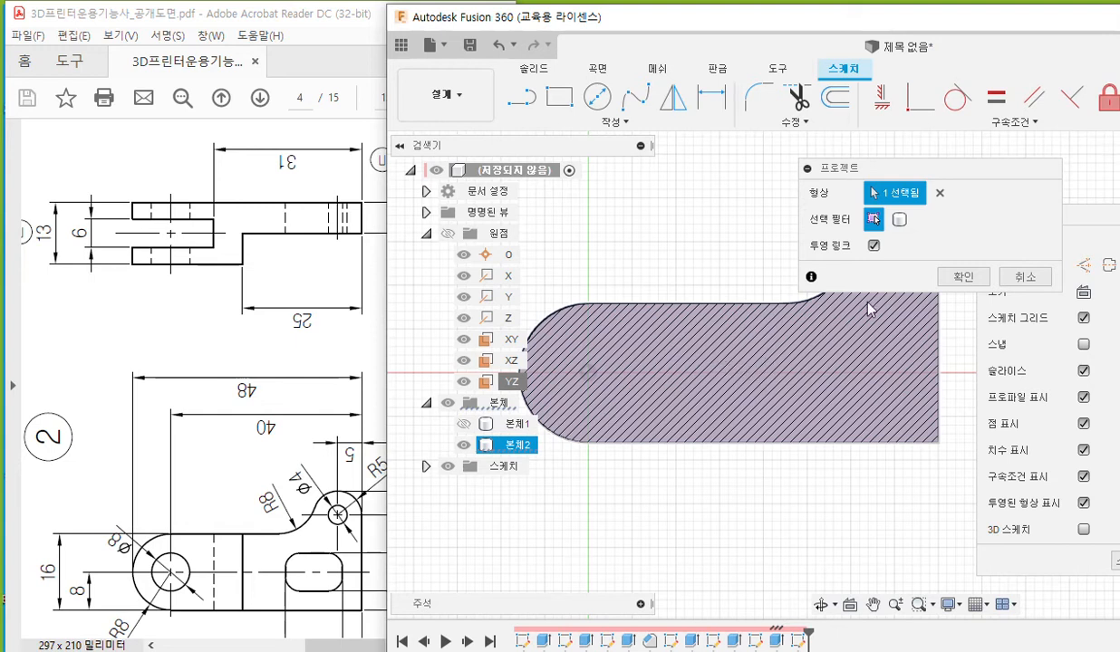
click(961, 279)
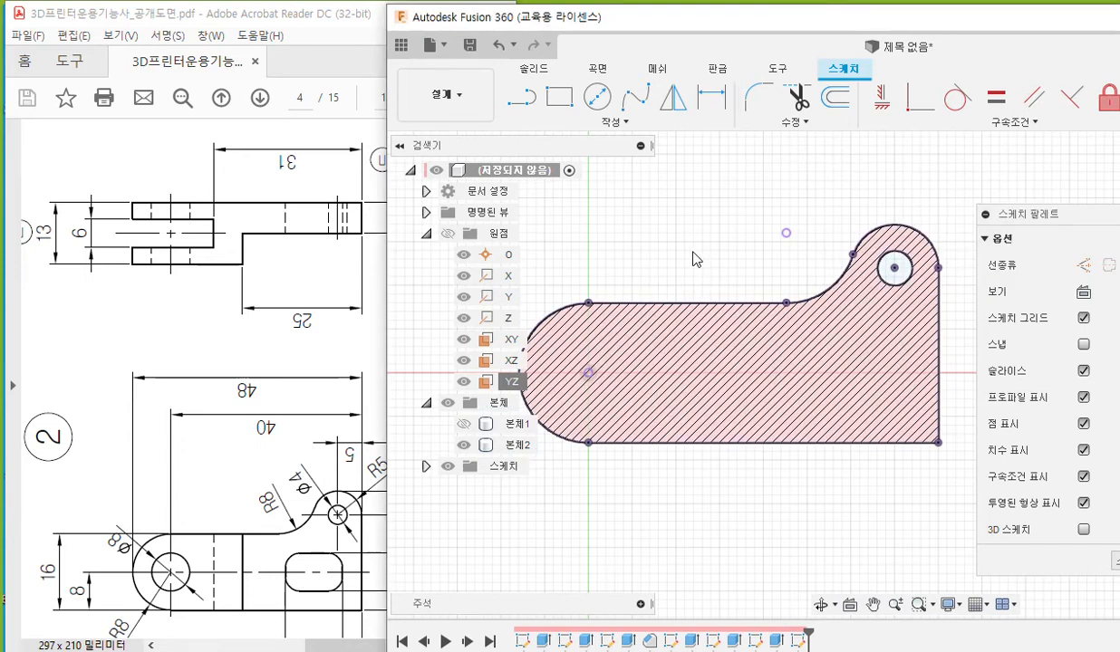
- Tilt the view to examine the projected geometry, trace the arm's outline with the screen pen, and clear the markup
shift+middle_drag(659, 260, 851, 476)
key(F12)
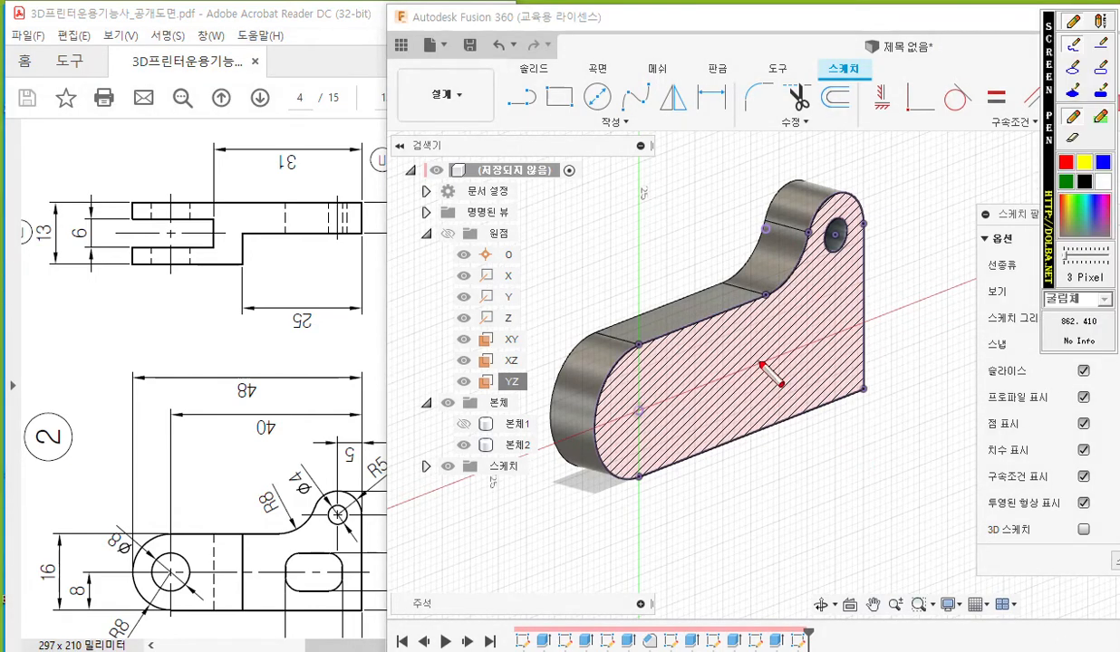
mouse_move(759, 346)
mouse_down()
mouse_move(780, 370)
mouse_move(790, 342)
mouse_move(763, 345)
mouse_up()
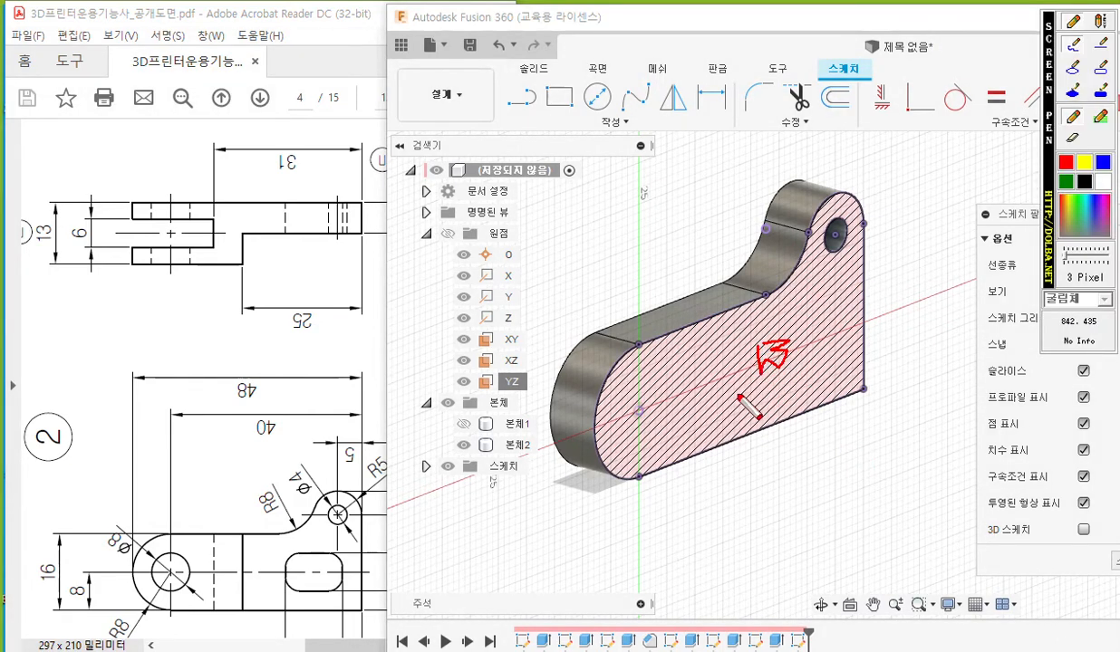
mouse_move(685, 405)
mouse_down()
mouse_move(724, 342)
mouse_move(805, 383)
mouse_move(844, 354)
mouse_up()
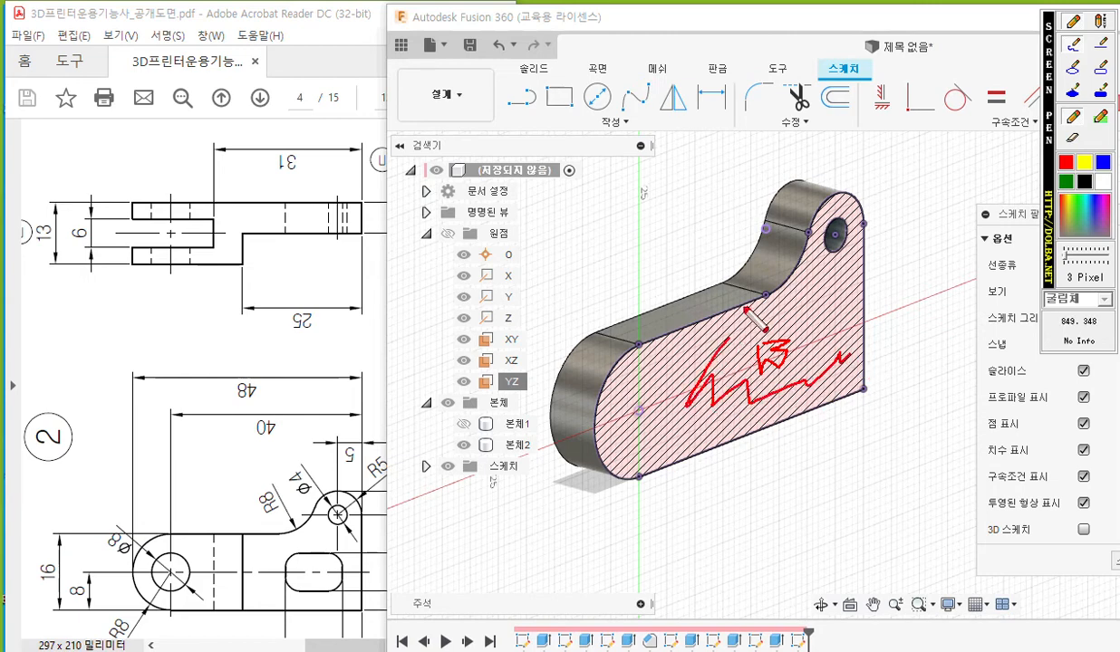
mouse_move(763, 294)
mouse_down()
mouse_move(664, 328)
mouse_move(597, 409)
mouse_move(635, 475)
mouse_move(826, 419)
mouse_move(880, 317)
mouse_up()
mouse_move(873, 199)
mouse_down()
mouse_move(799, 210)
mouse_move(766, 277)
mouse_up()
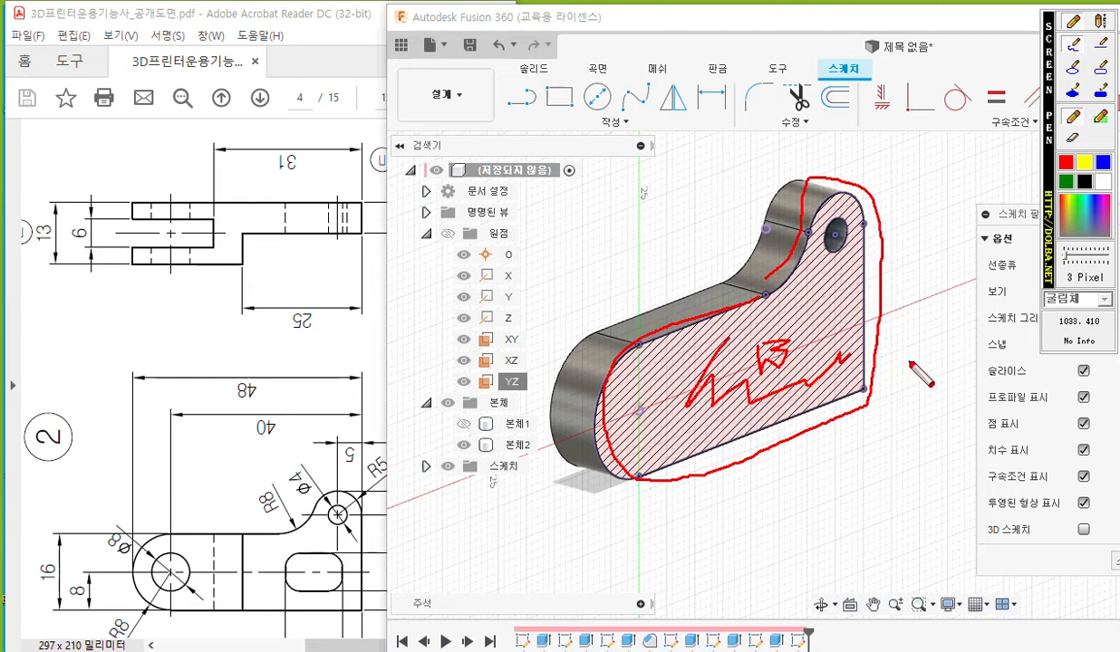
key(Escape)
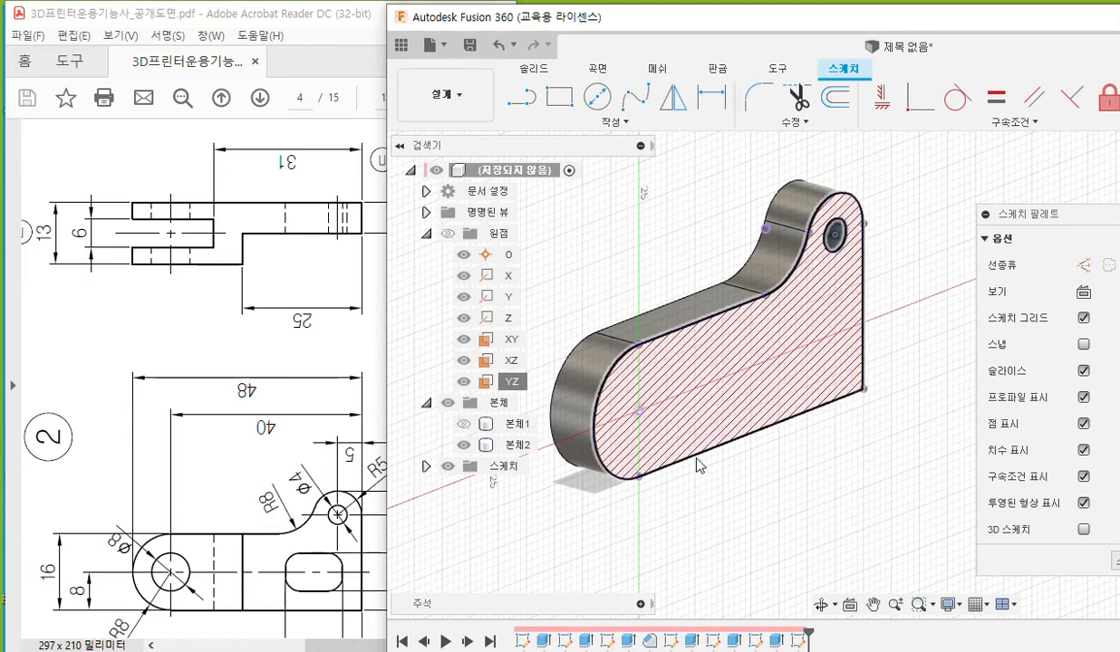
- Expand the sketches folder and show the active sketch 스케치7 face-on, with the whole step region in view
click(426, 465)
click(518, 572)
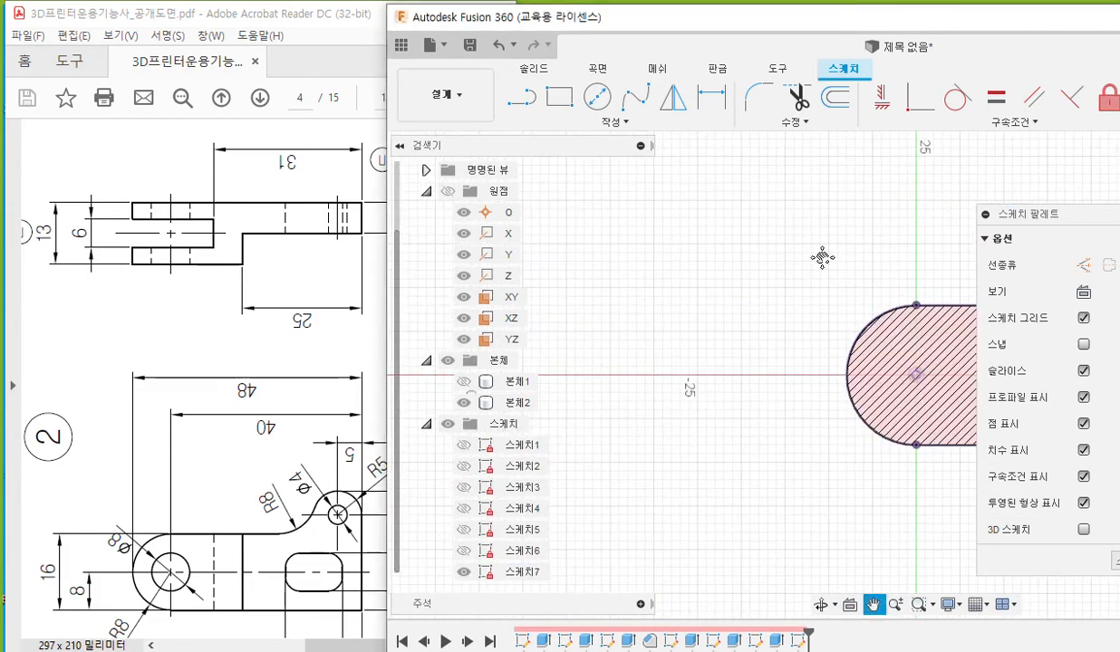
middle_drag(822, 258, 561, 295)
mouse_move(877, 289)
middle_down()
mouse_move(821, 297)
mouse_move(794, 286)
middle_up()
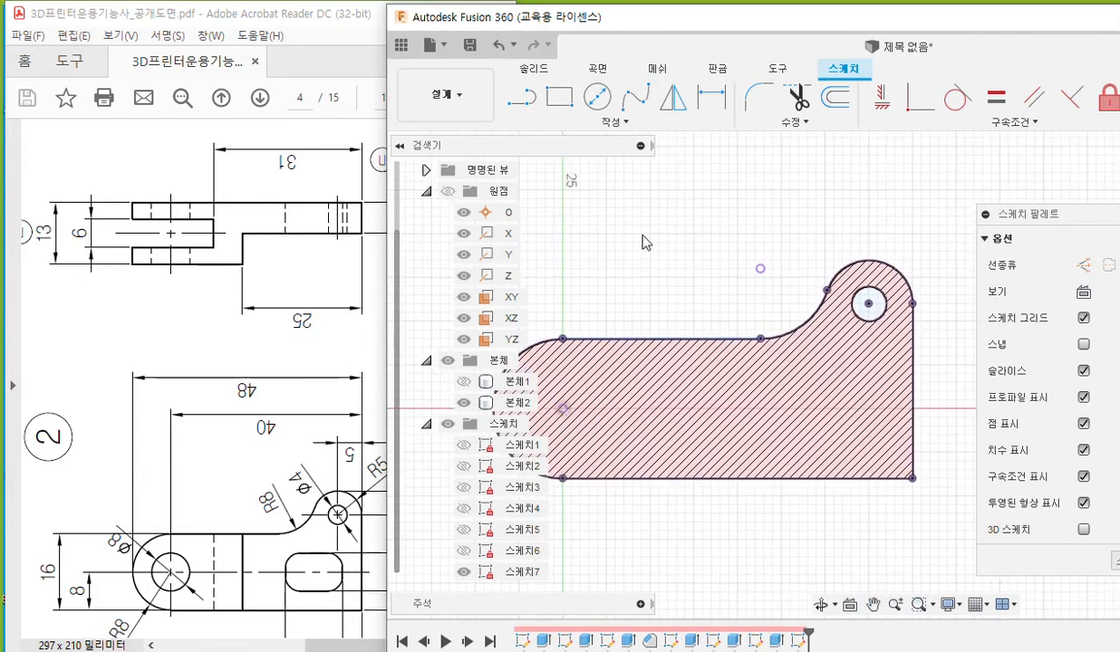
- Mark up the Line tool, the start and end points on the arm's upper and lower edges and the drawing's 25 dimension, and clear the markup
key(F12)
drag(509, 76, 539, 118)
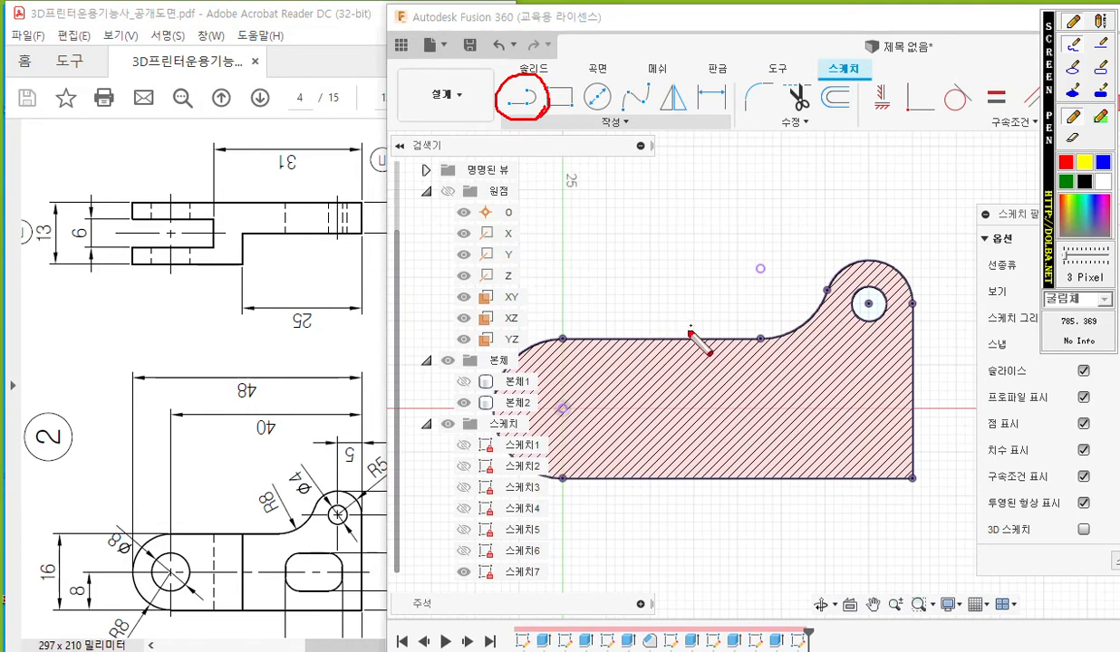
drag(672, 324, 696, 355)
drag(696, 324, 671, 355)
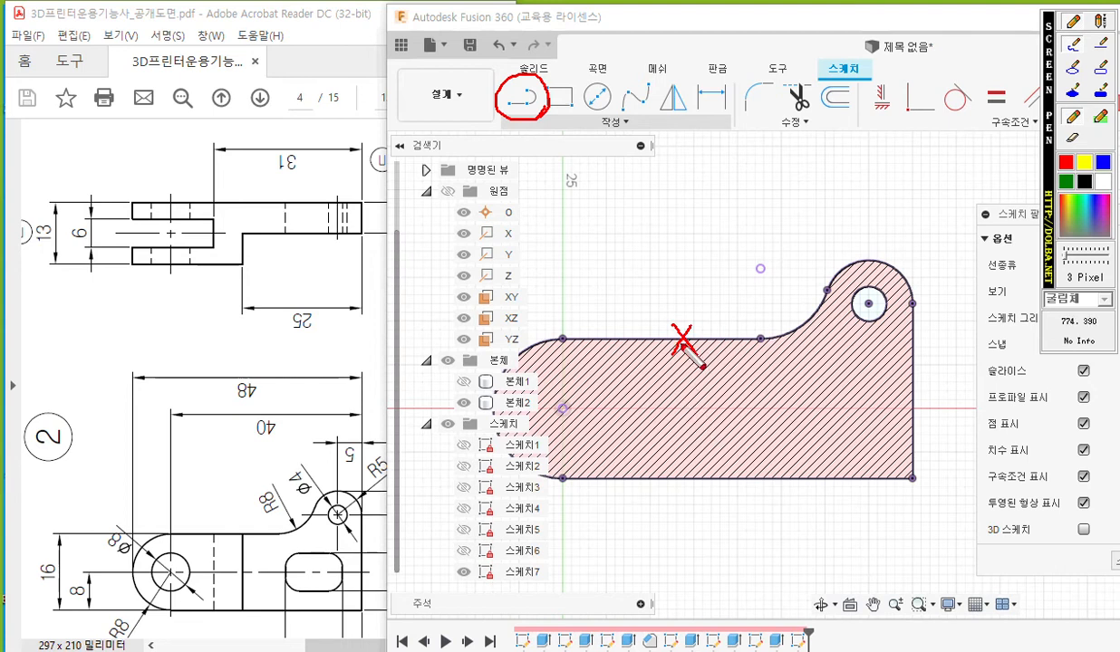
mouse_move(684, 340)
mouse_down()
mouse_move(674, 498)
mouse_move(697, 497)
mouse_move(722, 526)
mouse_up()
mouse_move(682, 292)
mouse_down()
mouse_move(699, 299)
mouse_move(696, 312)
mouse_up()
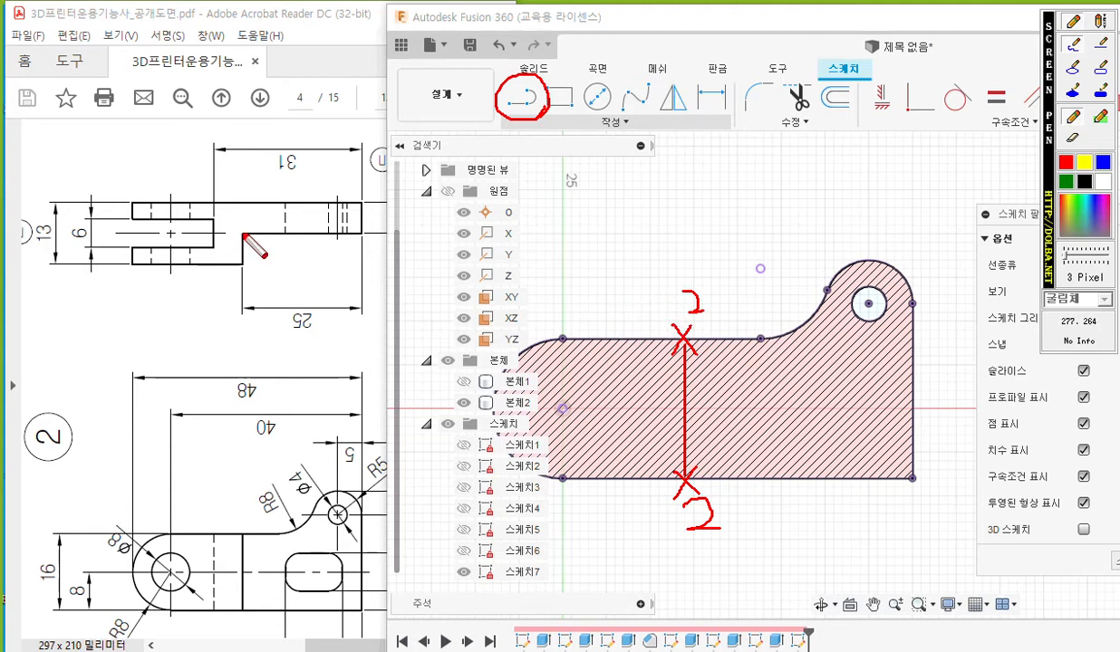
mouse_move(274, 312)
mouse_down()
mouse_move(320, 327)
mouse_move(305, 351)
mouse_up()
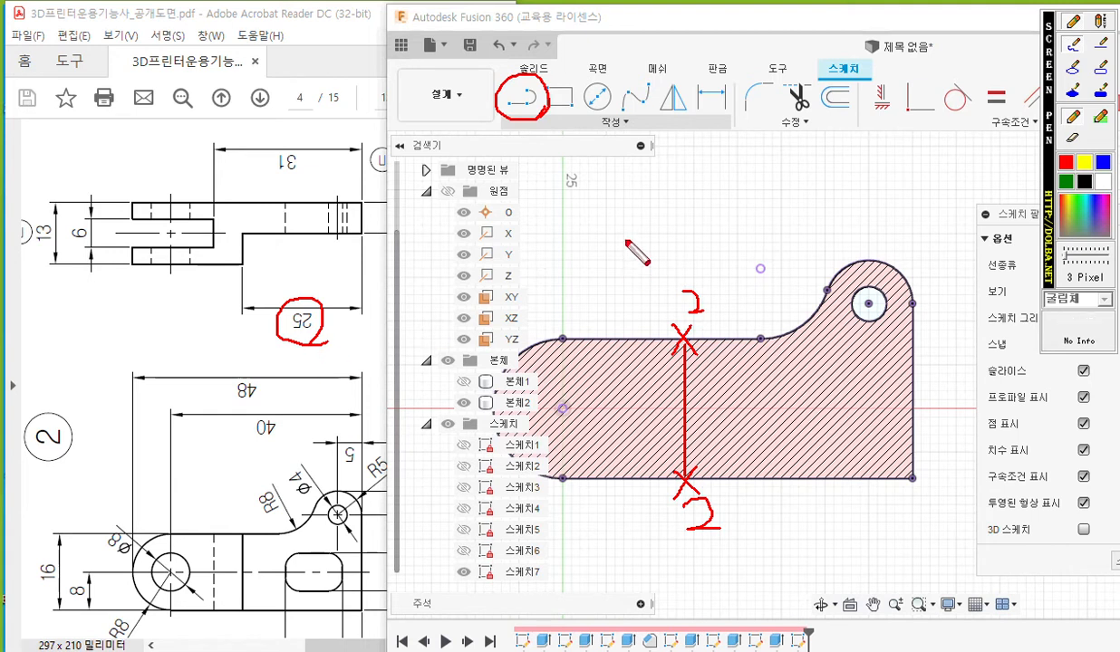
key(Escape)
- Draw a vertical line across the arm from its upper straight edge to its lower edge, about 24.7 mm from the lug-side end
click(522, 97)
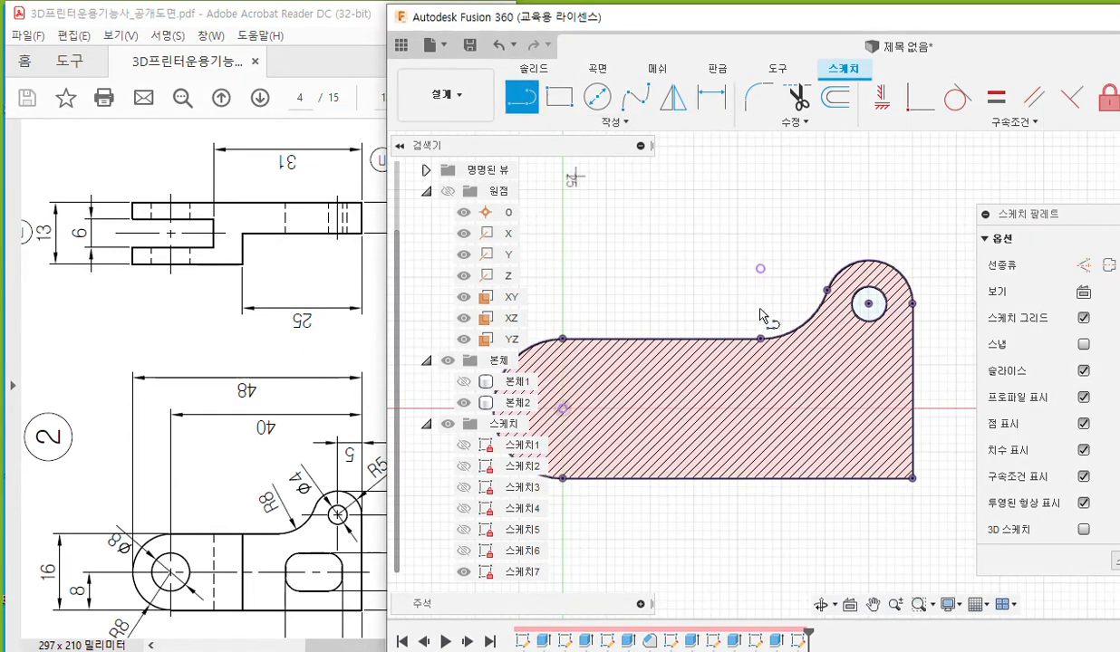
click(698, 341)
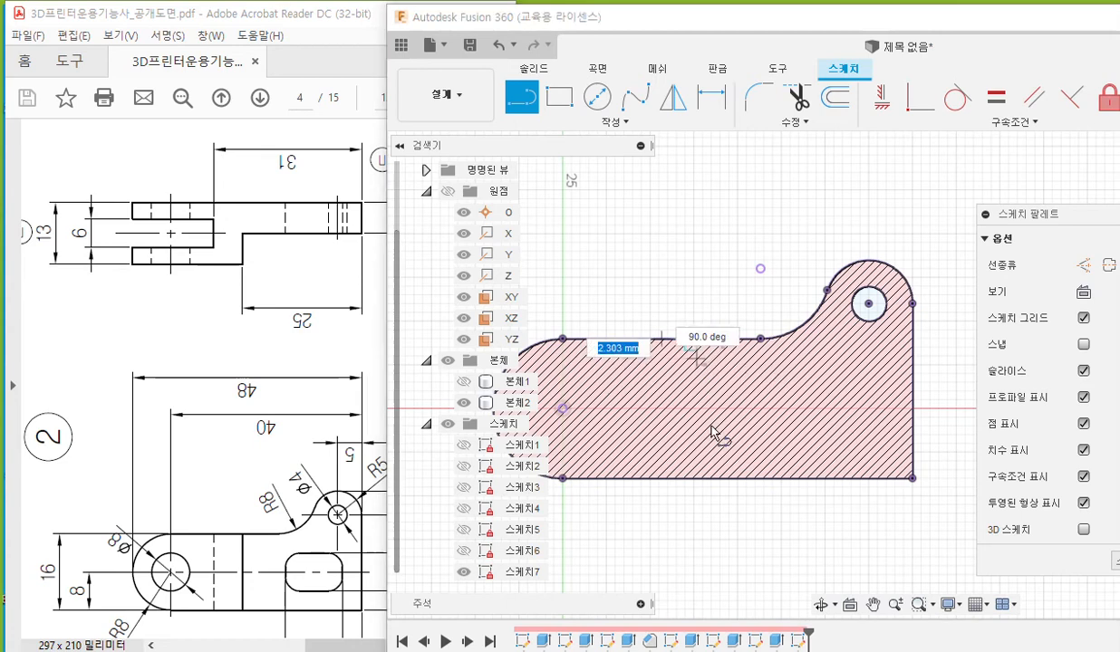
click(699, 480)
right_click(759, 270)
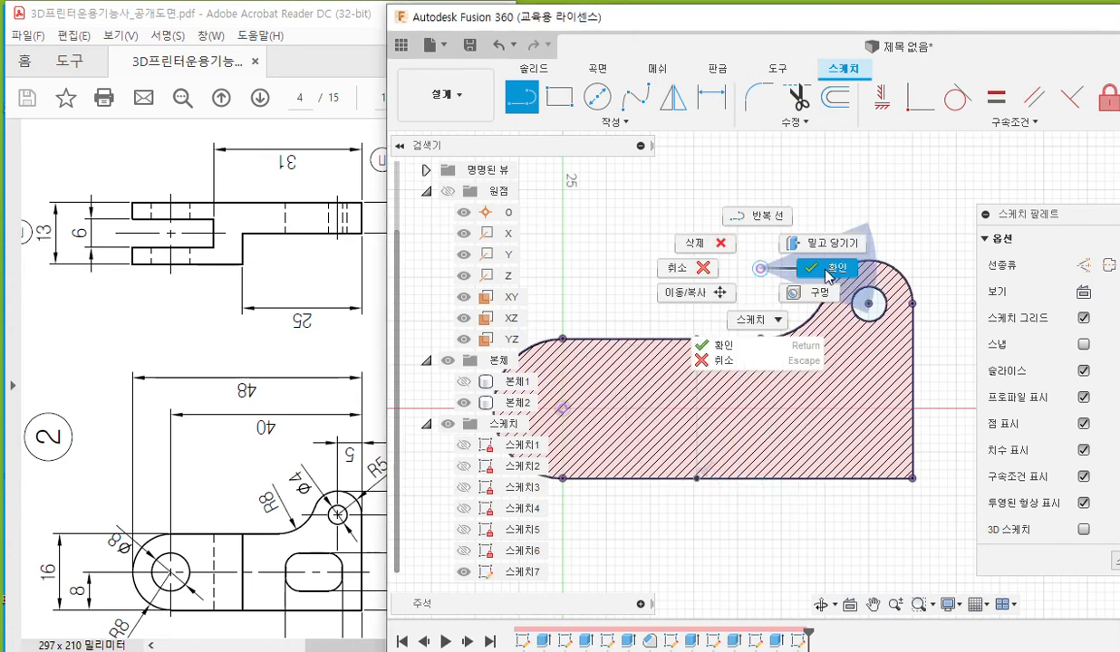
click(828, 275)
middle_drag(785, 487, 830, 488)
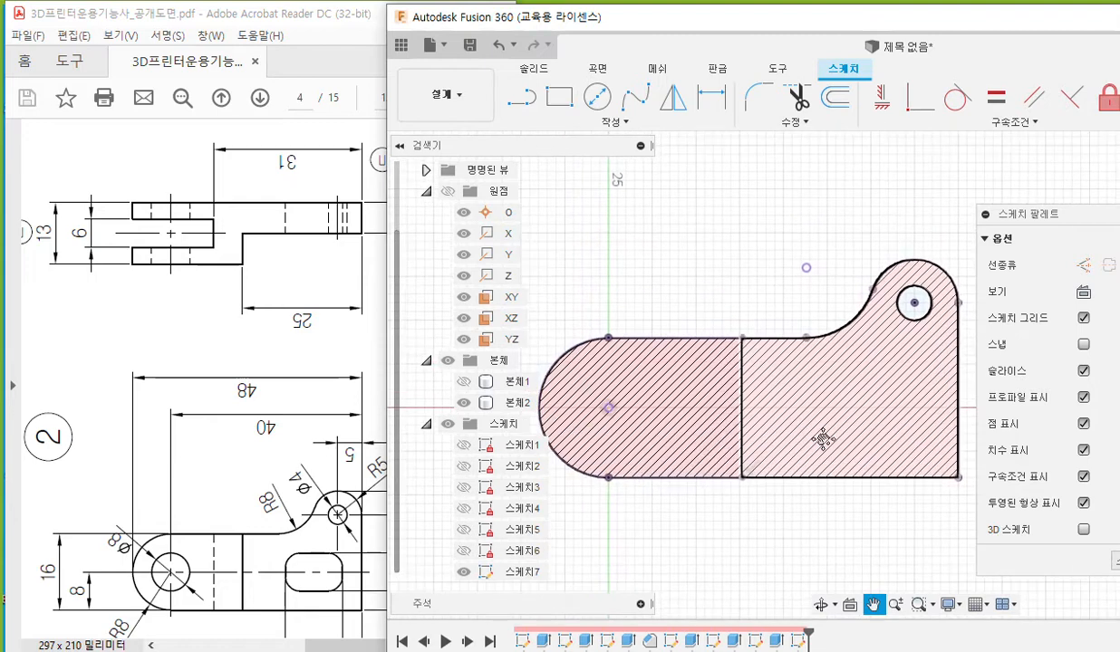
key(ctrl+z)
key(ctrl+y)
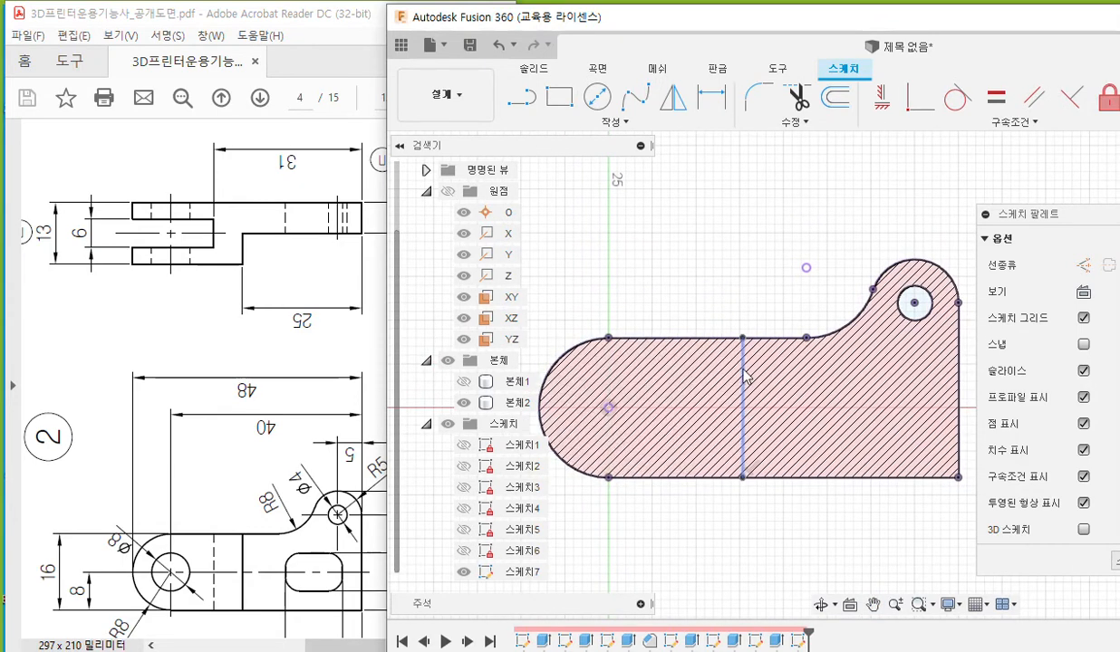
middle_drag(755, 240, 711, 239)
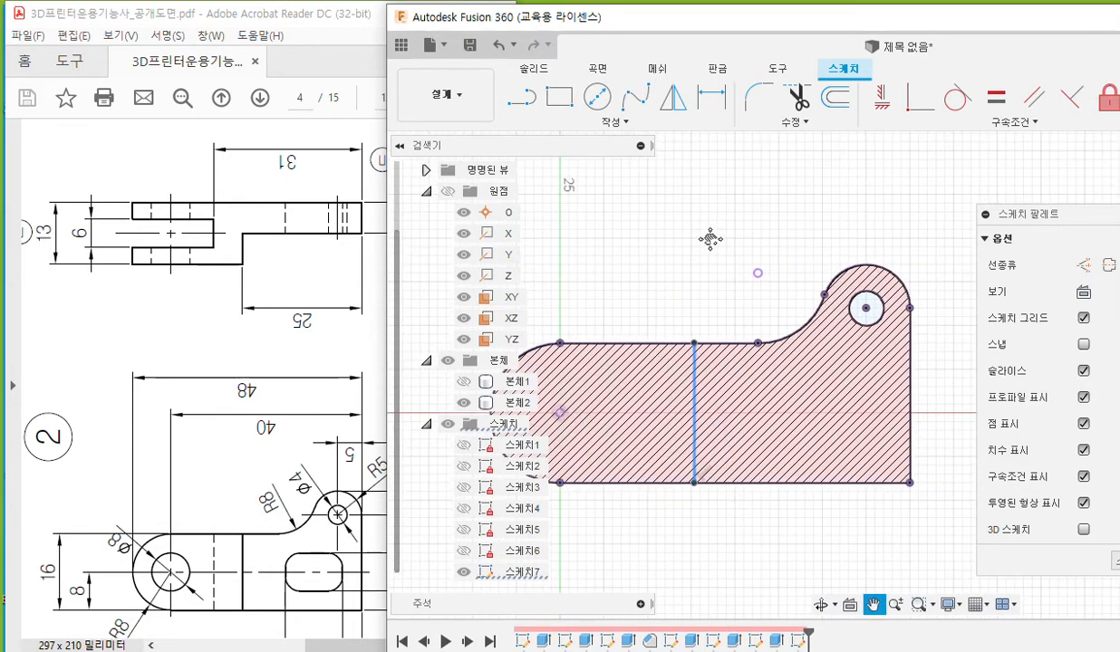
- Mark up the end edge, the new line, the Dimension tool and the 25 mm distance between them, and clear the markup
key(F2)
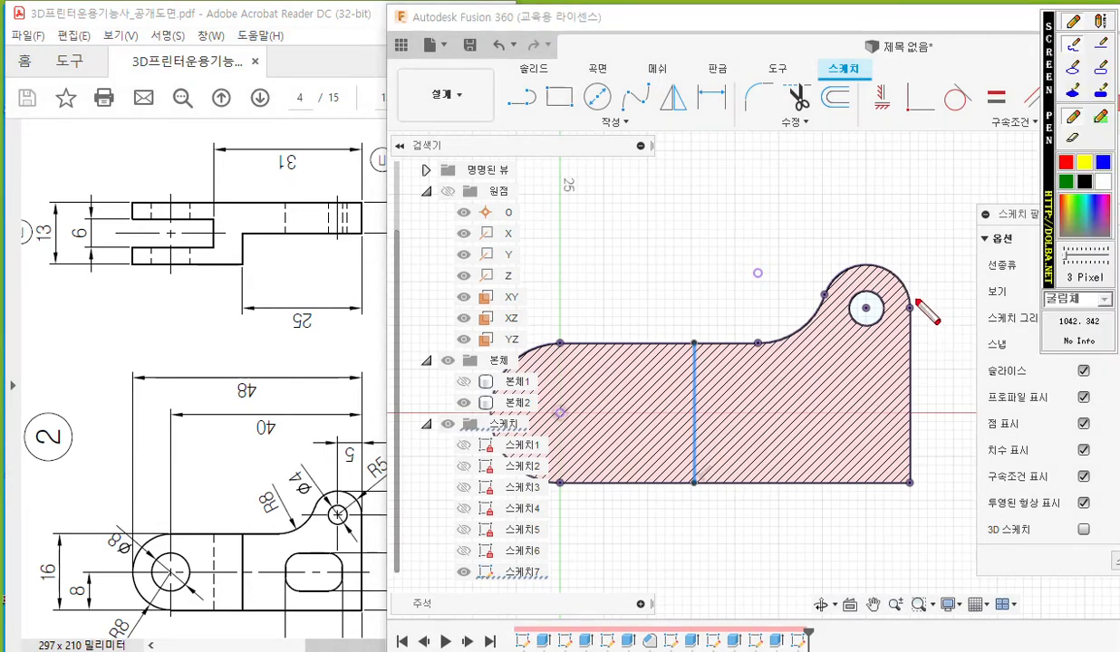
drag(915, 299, 922, 492)
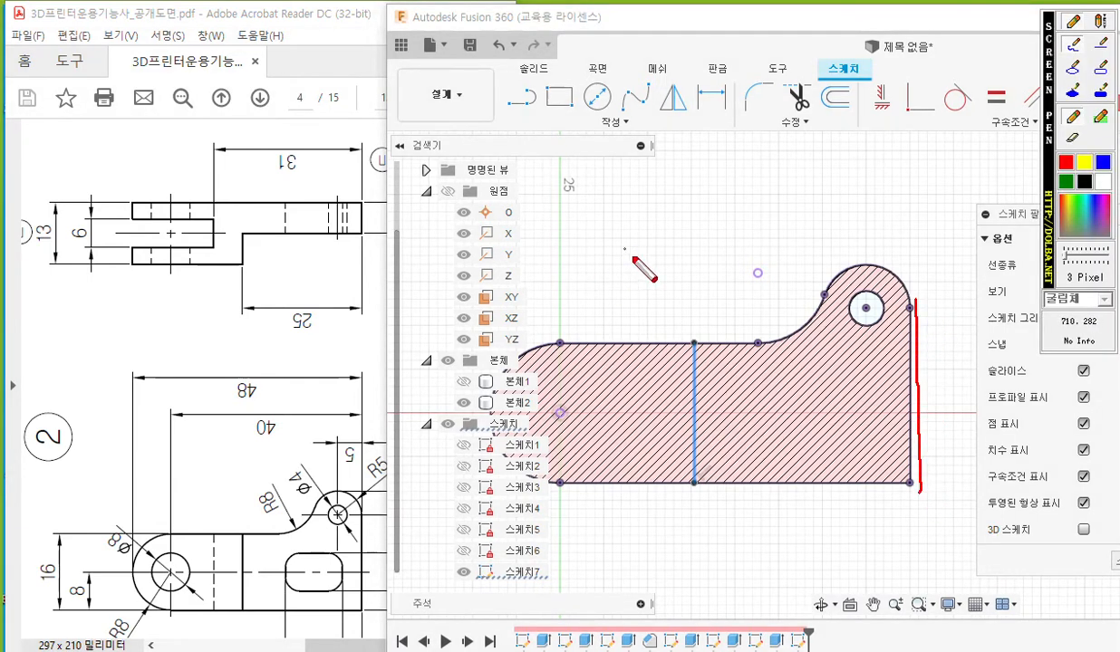
drag(688, 355, 694, 480)
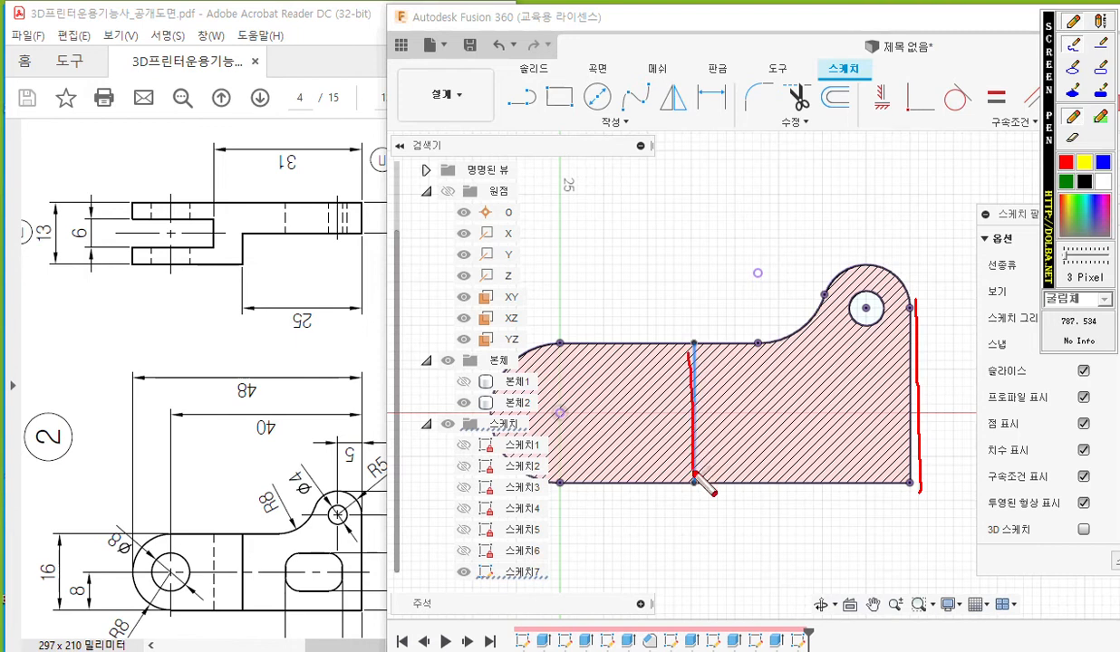
drag(696, 237, 698, 308)
mouse_move(700, 250)
mouse_down()
mouse_move(922, 248)
mouse_move(924, 291)
mouse_up()
mouse_move(750, 114)
mouse_down()
mouse_move(712, 123)
mouse_move(725, 137)
mouse_up()
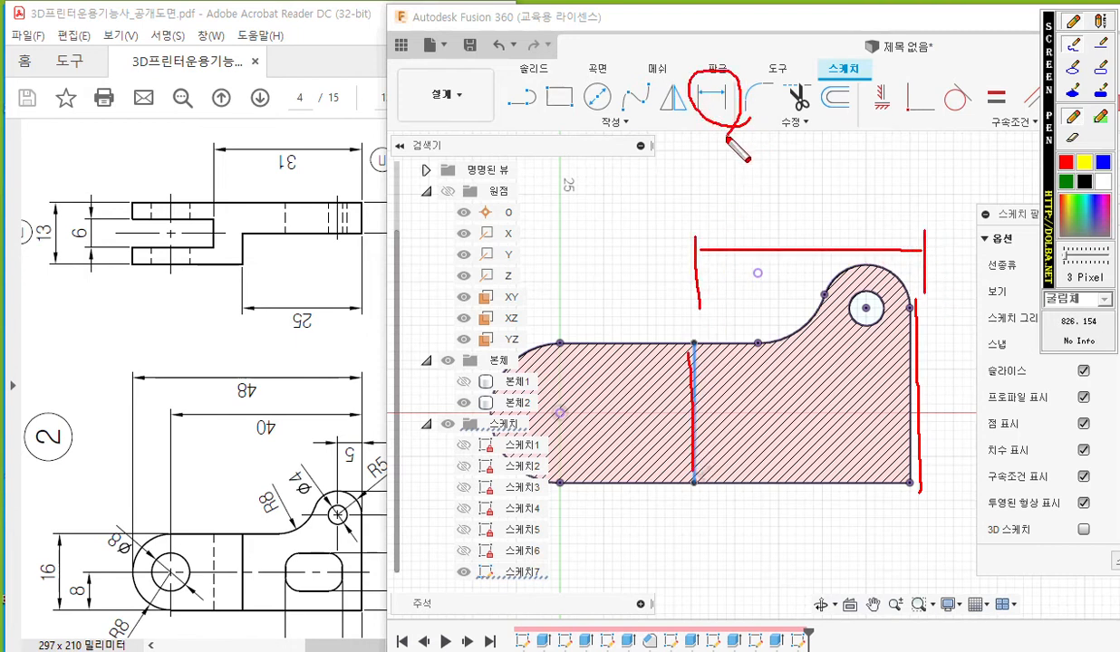
mouse_move(765, 217)
mouse_down()
mouse_move(785, 237)
mouse_move(815, 206)
mouse_up()
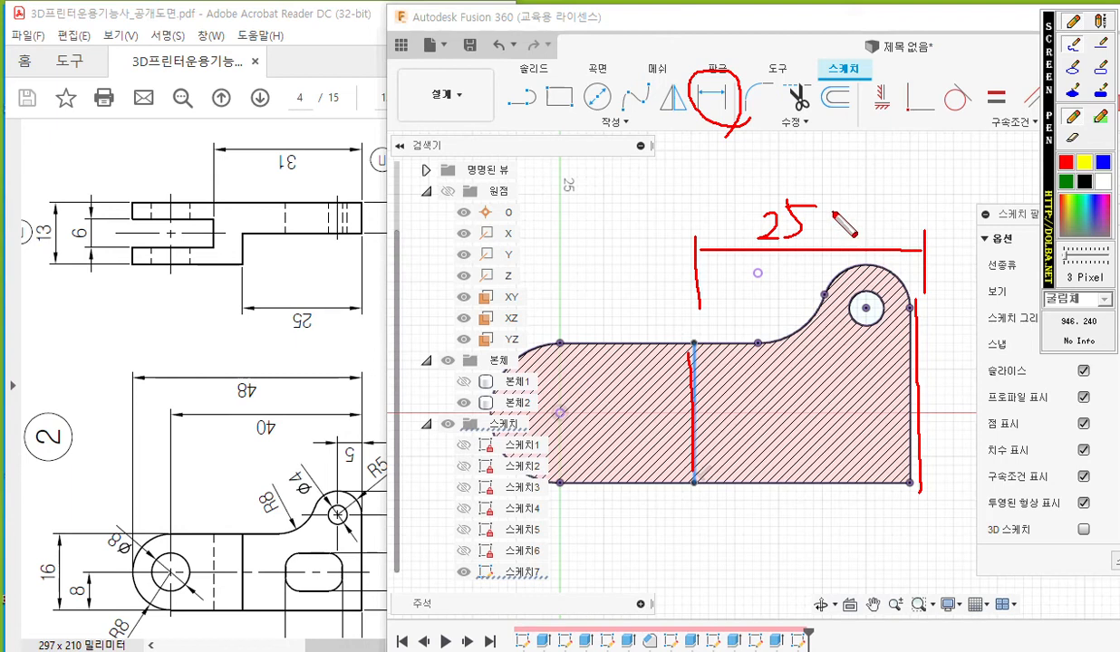
key(Escape)
- Dimension the distance between the vertical line and the arm's lug-side end edge as 25 mm
click(711, 97)
click(913, 360)
click(795, 234)
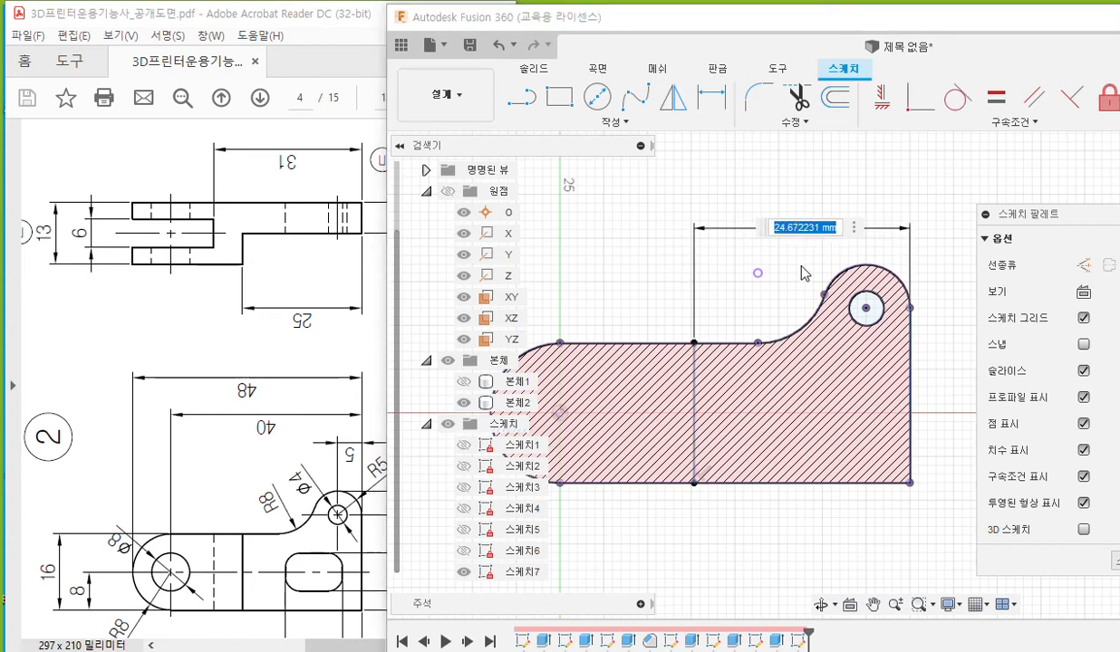
text(25)
key(Return)
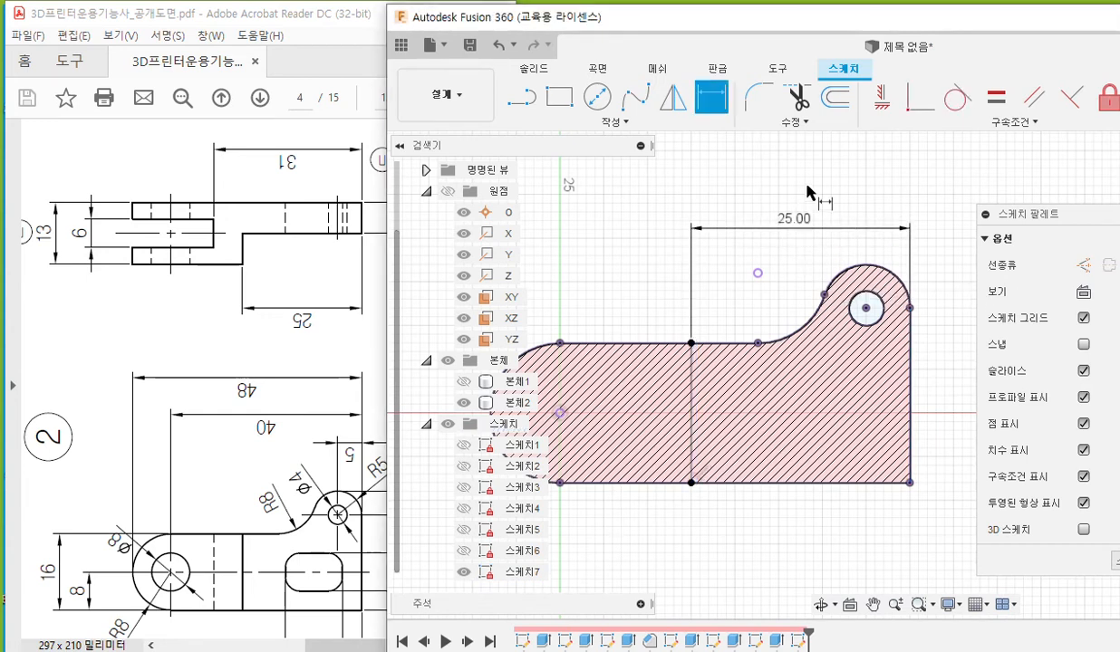
key(Escape)
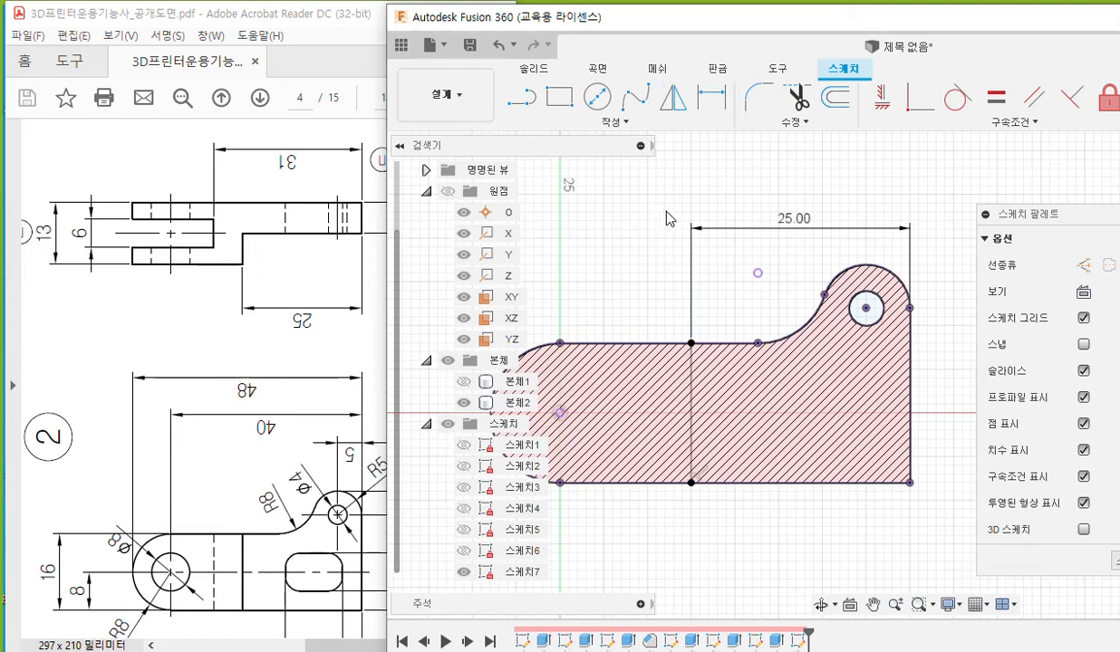
- Start an Extrude of the 25 mm long profile around the lug, with the dialog clear of the part and the model tilted
click(795, 399)
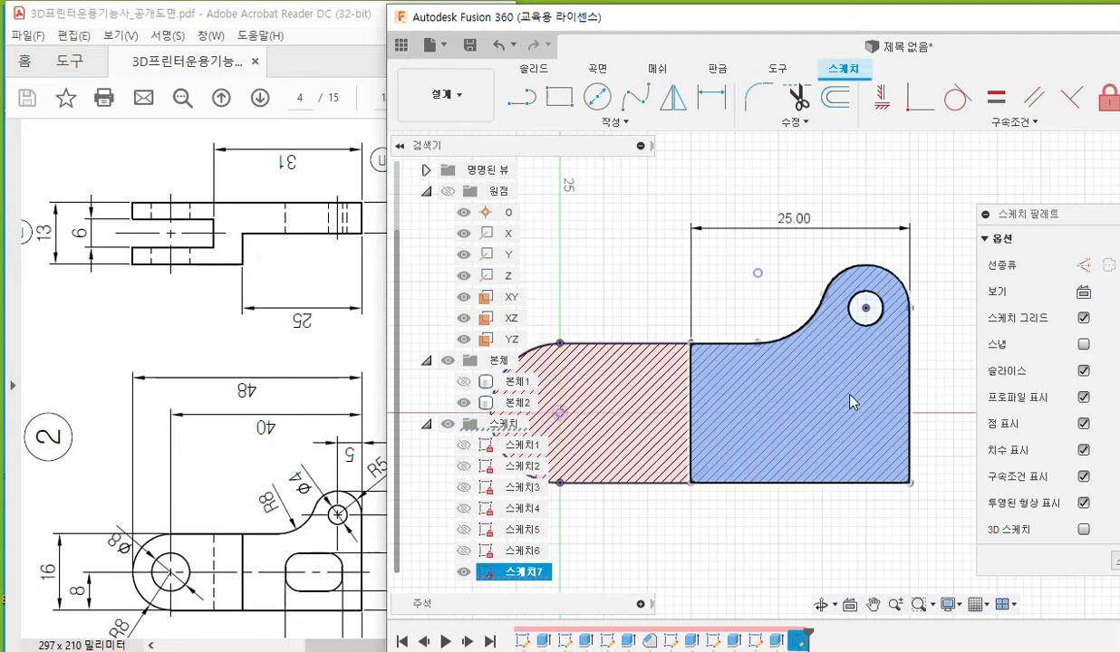
click(803, 408)
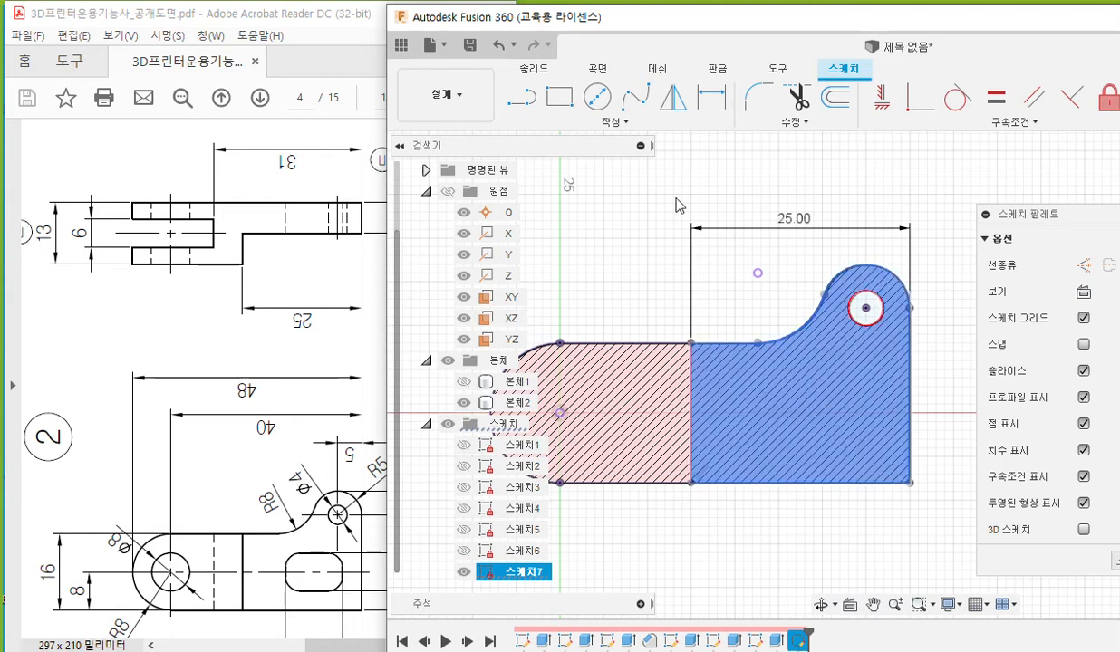
click(534, 70)
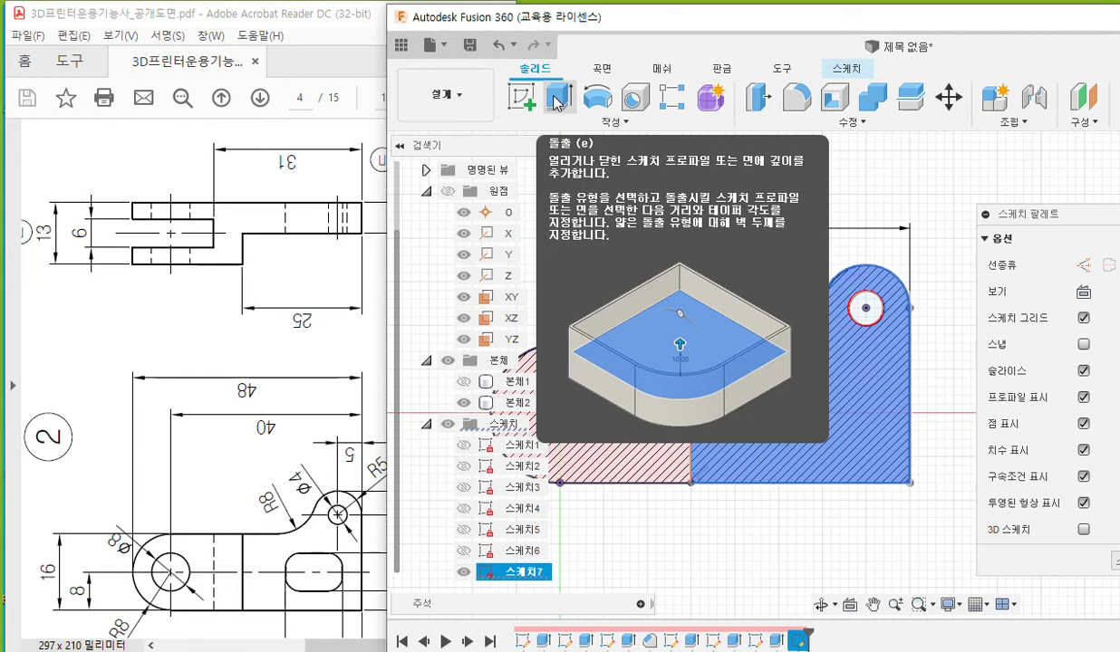
click(556, 100)
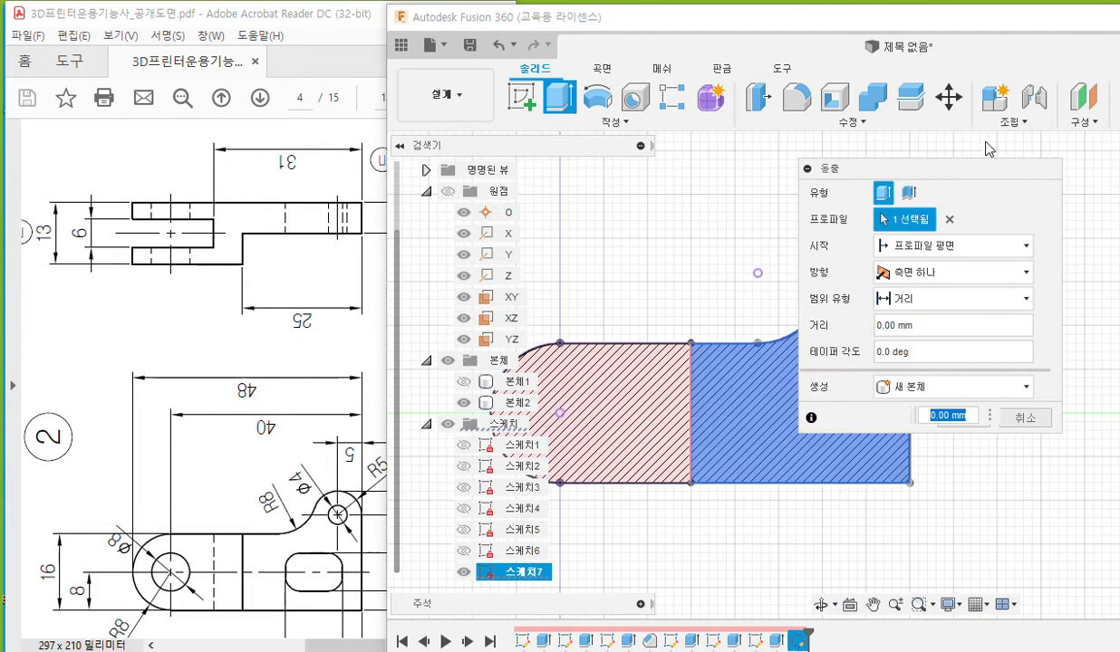
drag(955, 177, 484, 185)
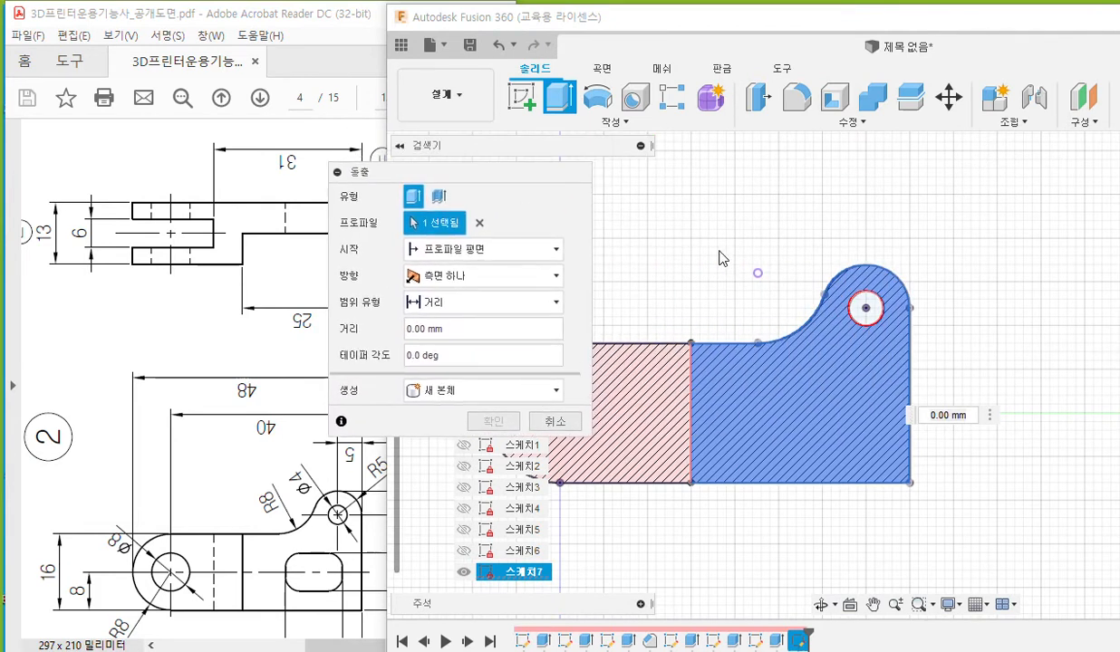
shift+middle_drag(706, 247, 795, 306)
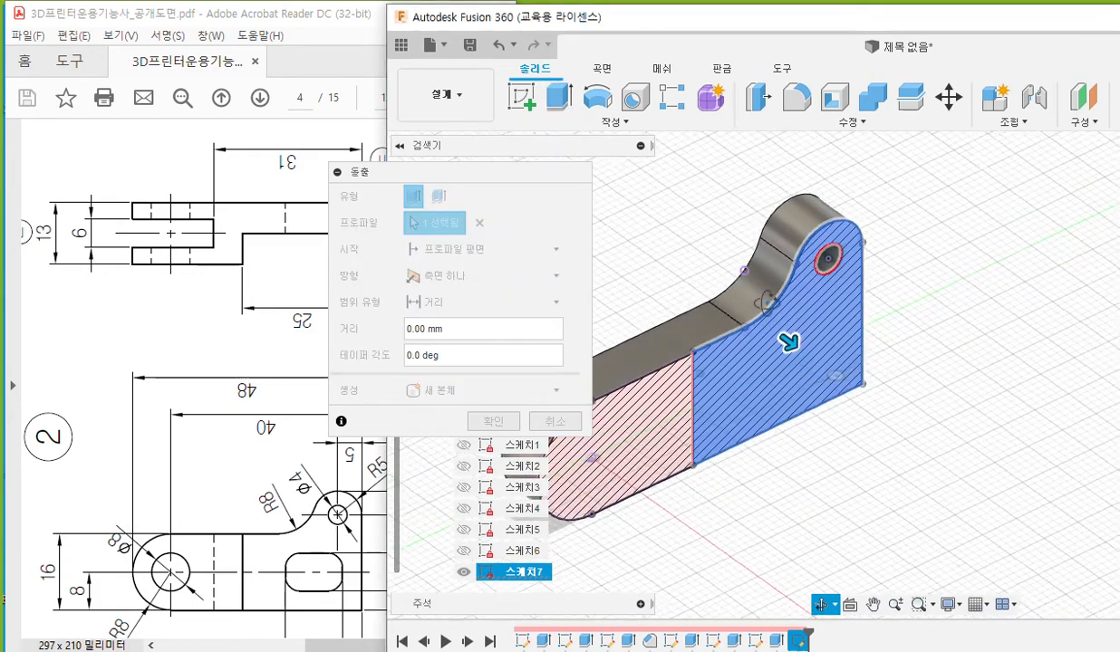
middle_drag(664, 270, 711, 280)
- Set the extrude to Cut (잘라내기) with extent All (모두), keeping the direction on one side (측면 하나)
click(475, 392)
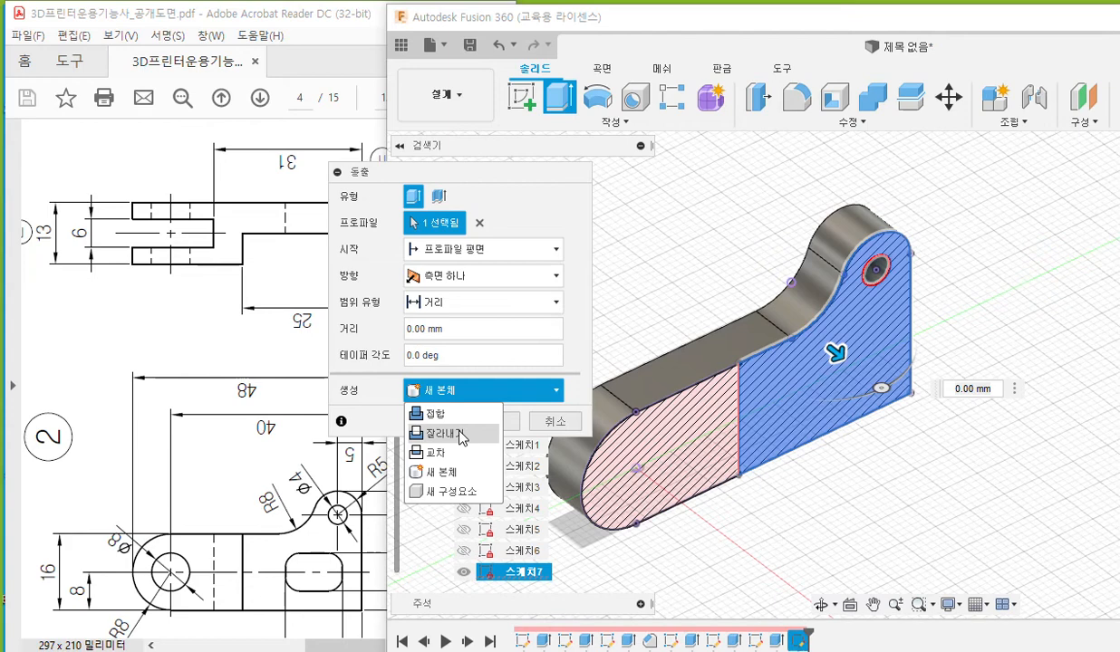
click(462, 434)
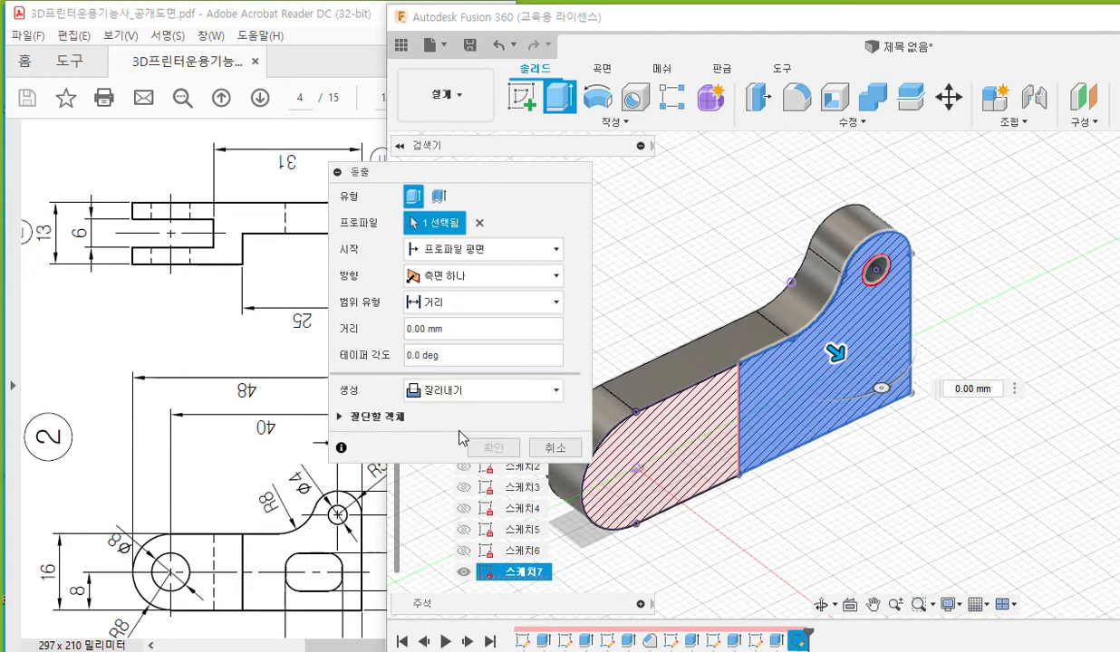
click(534, 281)
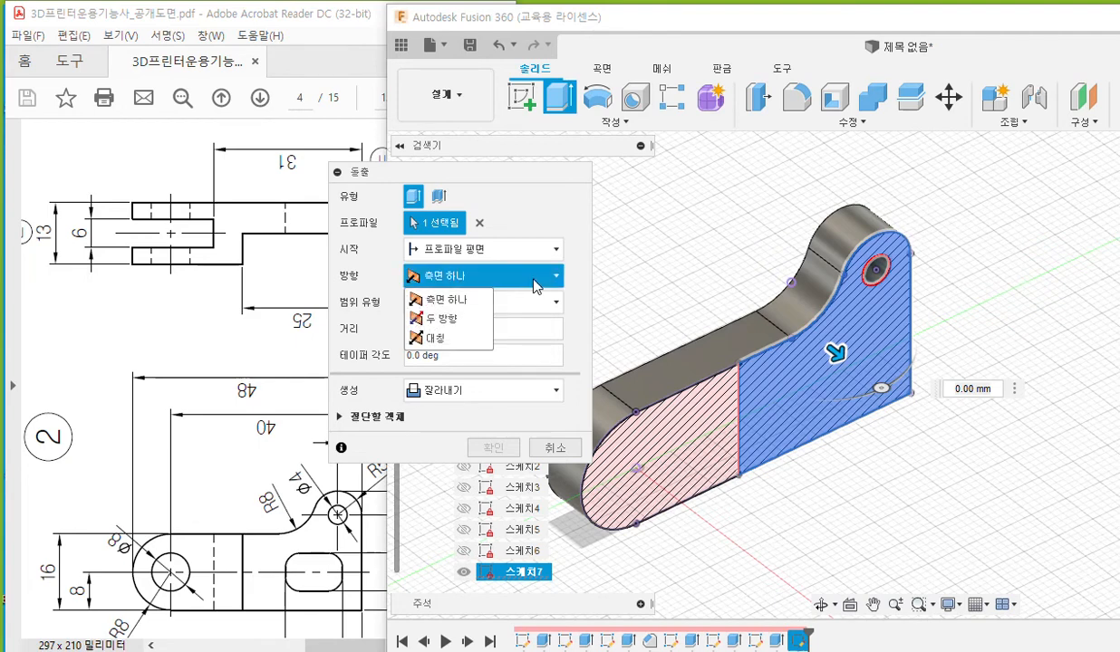
click(537, 286)
click(504, 306)
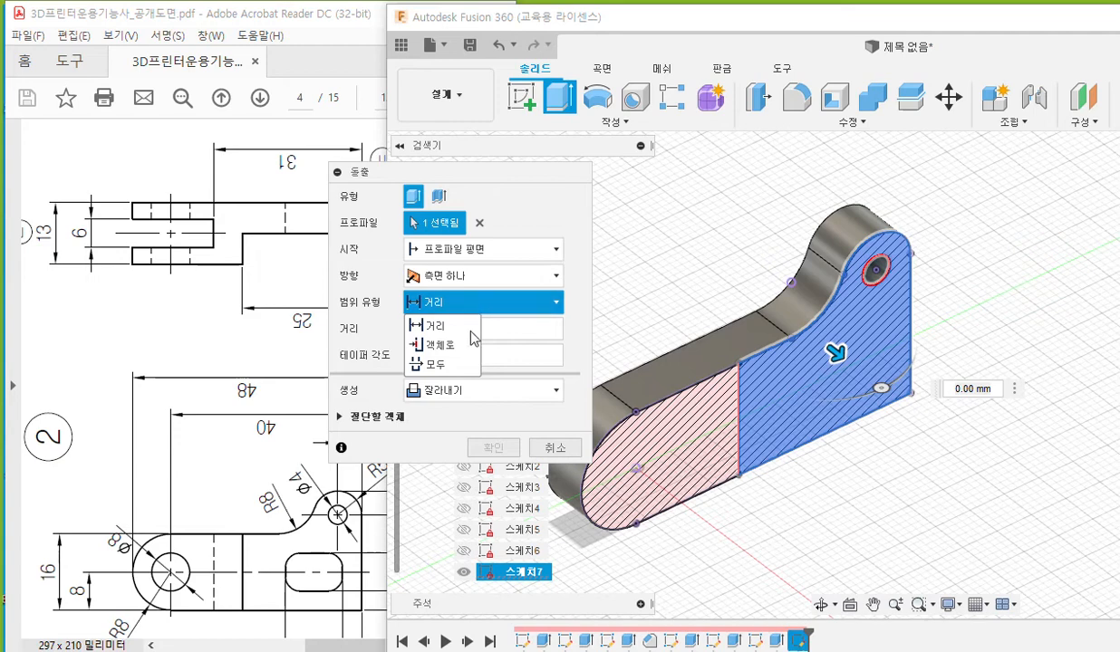
click(460, 367)
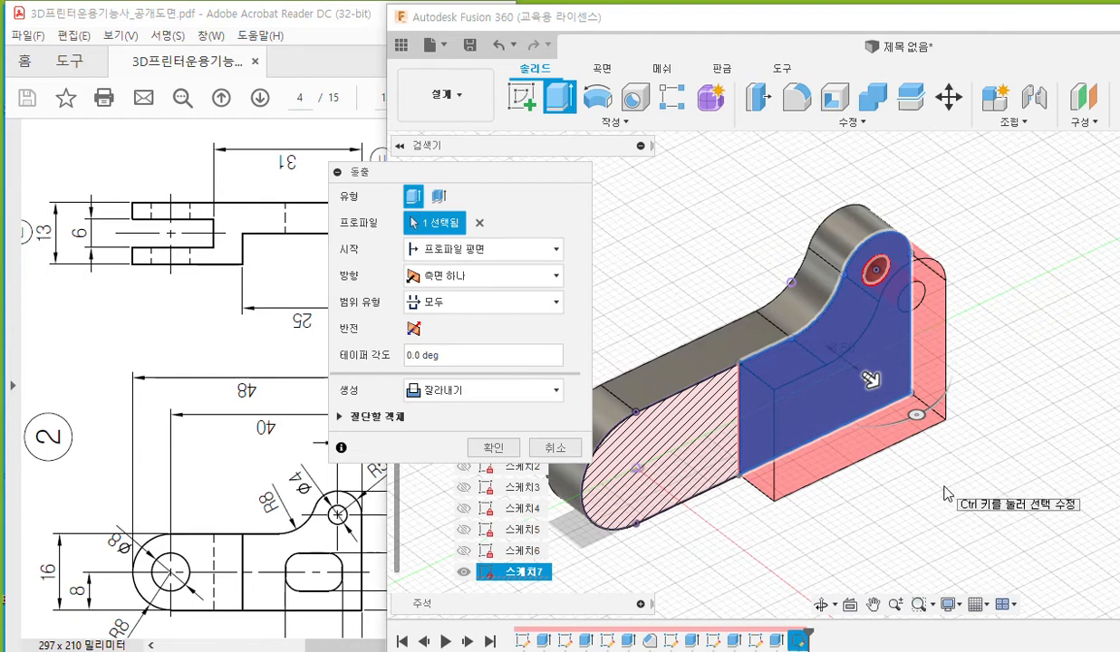
- Mark up the extrude's cut, one-side, All and flip settings and the cutting direction arrow, and clear the markup
key(ctrl)
key(ctrl+F1)
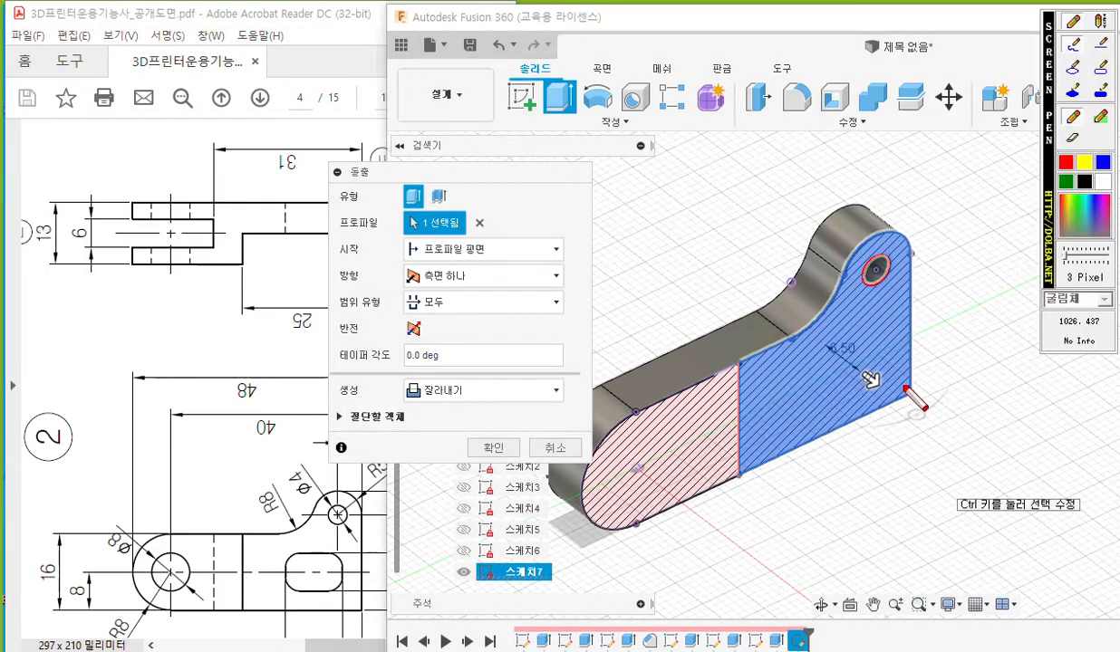
drag(393, 403, 490, 405)
mouse_move(396, 287)
mouse_down()
mouse_move(480, 284)
mouse_move(460, 313)
mouse_move(480, 285)
mouse_move(489, 294)
mouse_move(478, 307)
mouse_move(513, 317)
mouse_up()
mouse_move(872, 385)
mouse_down()
mouse_move(914, 399)
mouse_move(901, 403)
mouse_move(917, 394)
mouse_up()
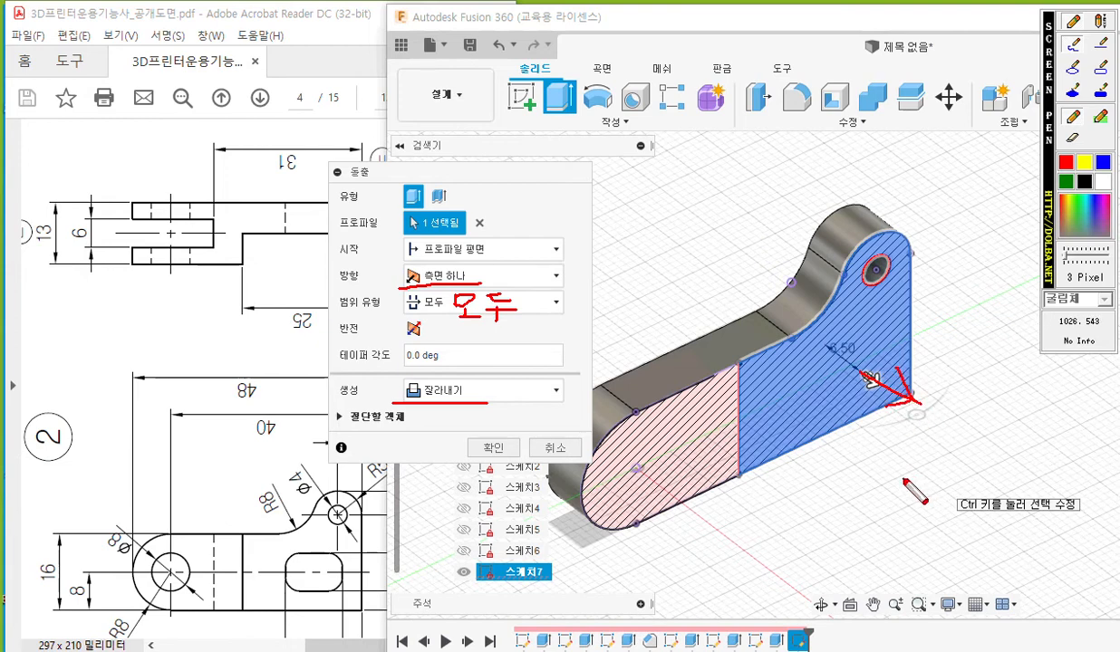
mouse_move(414, 318)
mouse_down()
mouse_move(397, 328)
mouse_move(417, 338)
mouse_move(429, 327)
mouse_up()
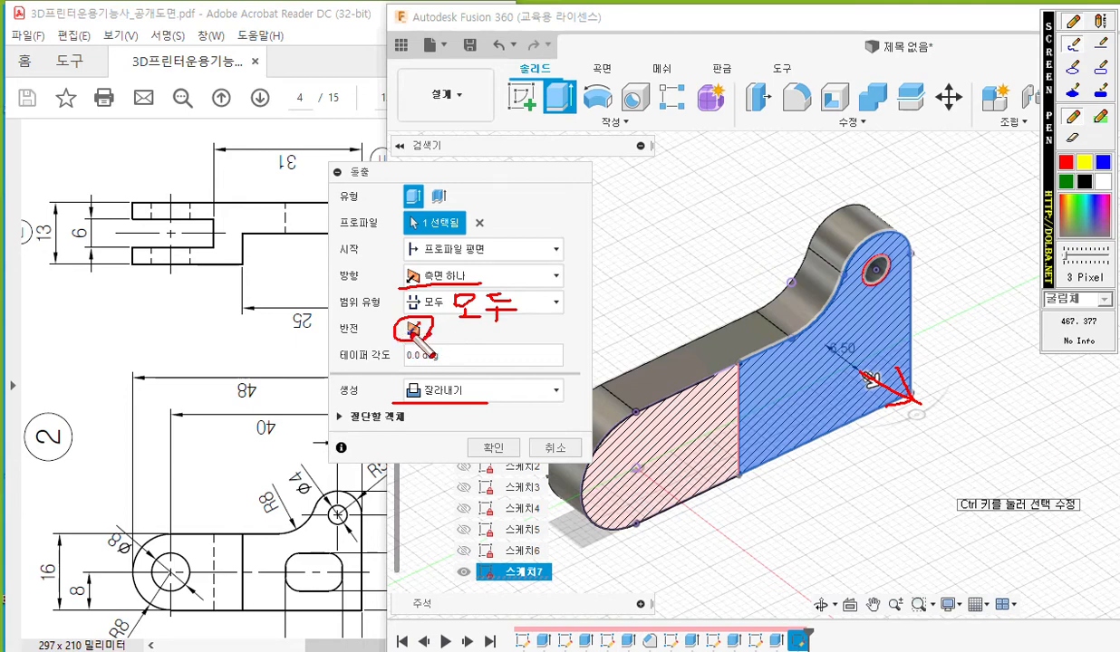
click(414, 328)
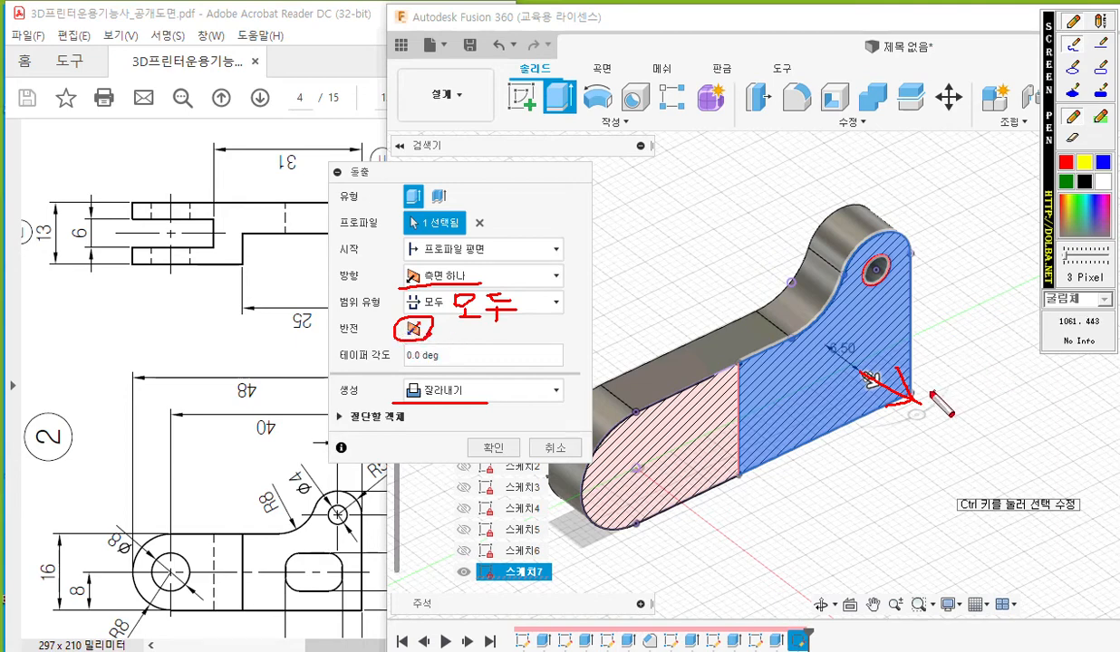
mouse_move(868, 376)
mouse_down()
mouse_move(919, 402)
mouse_move(893, 410)
mouse_up()
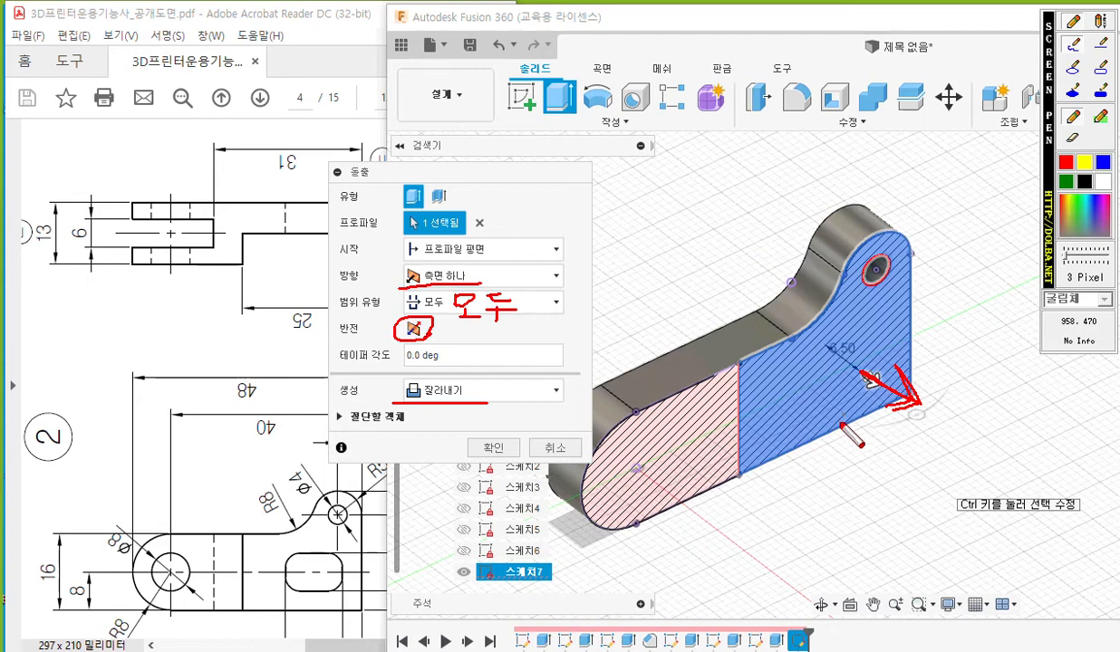
key(Escape)
middle_drag(767, 338, 763, 369)
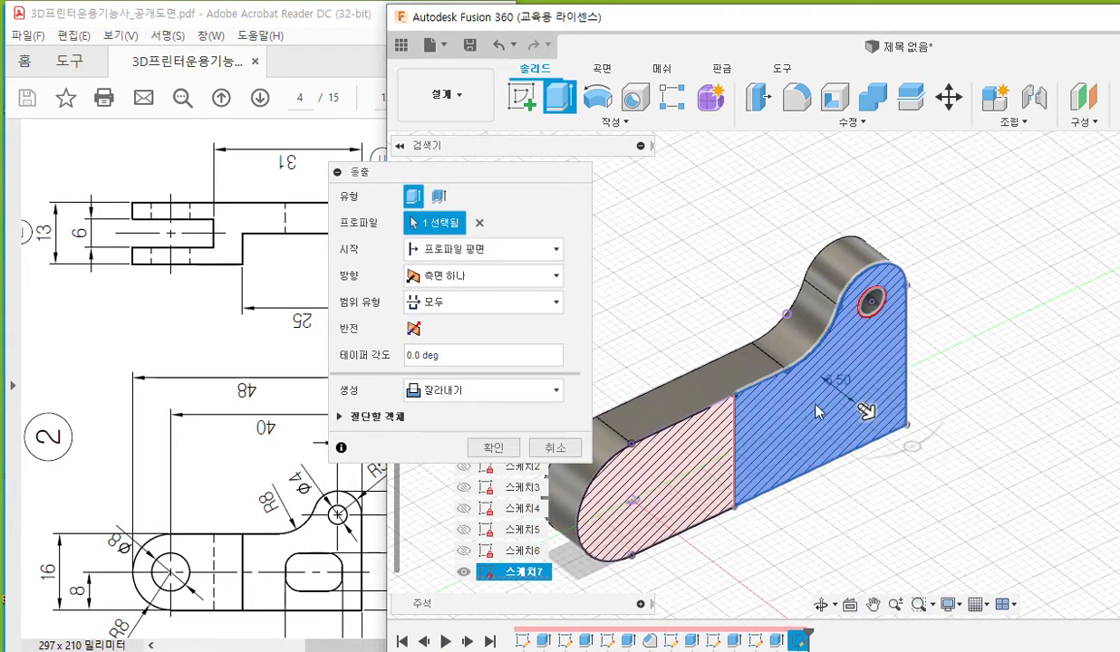
- Toggle the cut direction to compare both sides, restore the original side of the mid-plane, and complete the All cut around the lug
click(413, 331)
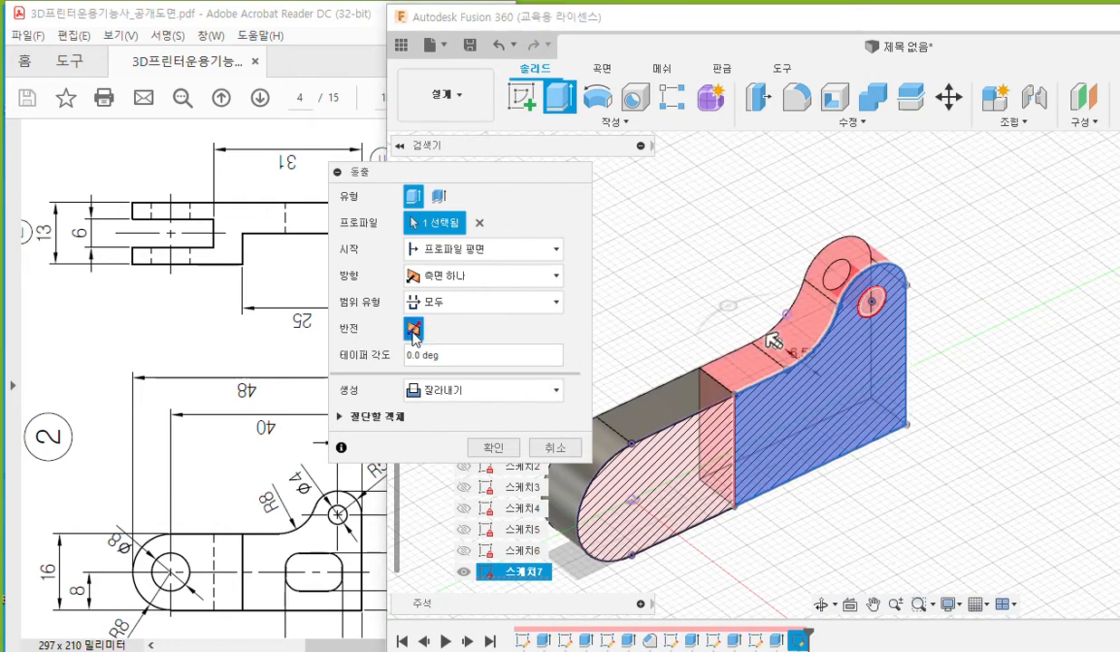
click(413, 332)
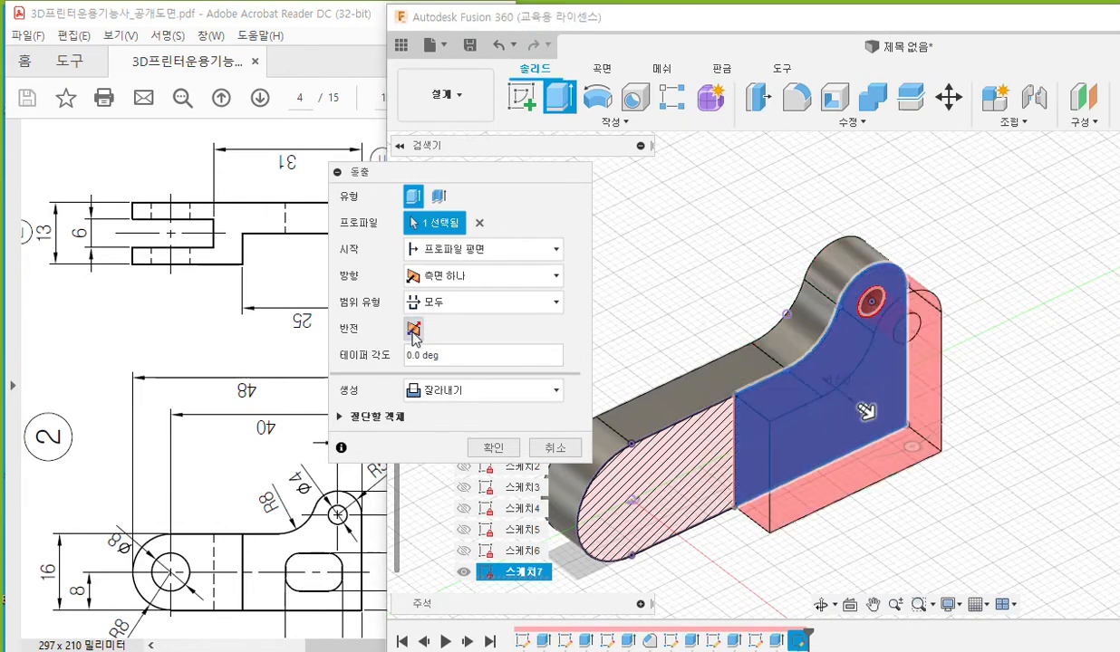
click(492, 448)
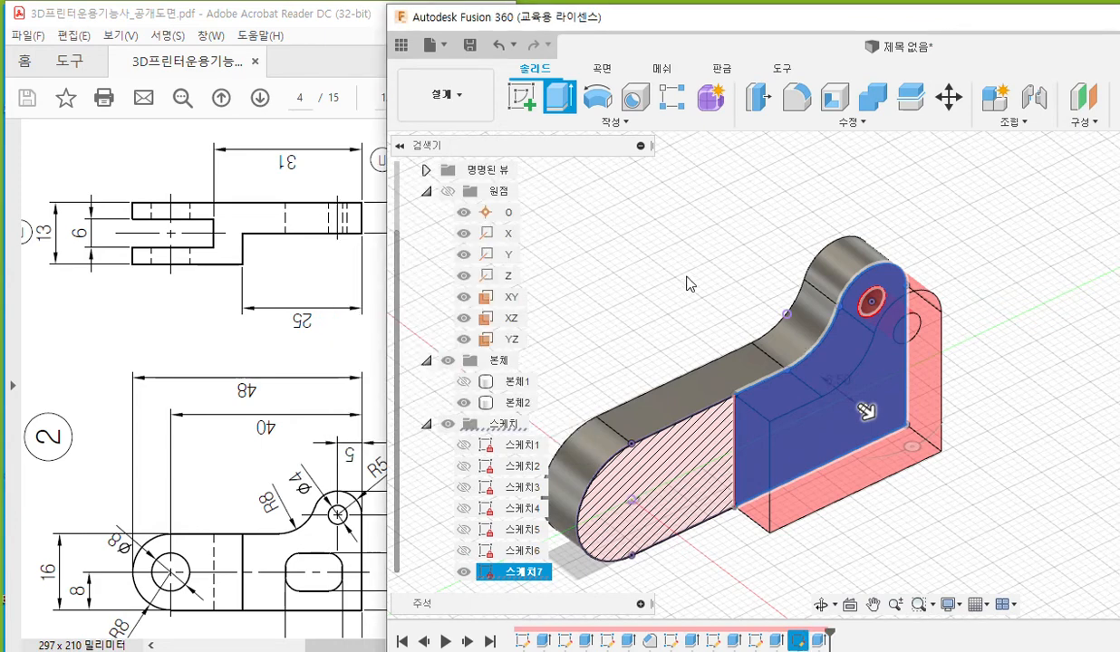
shift+middle_drag(670, 308, 706, 279)
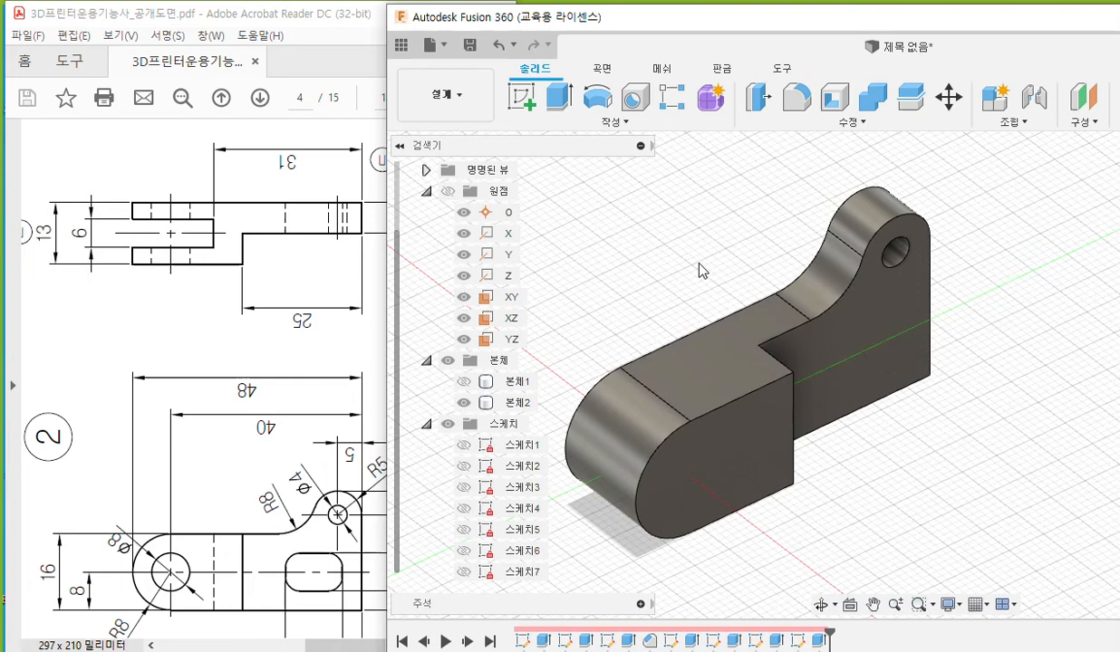
middle_drag(696, 276, 716, 257)
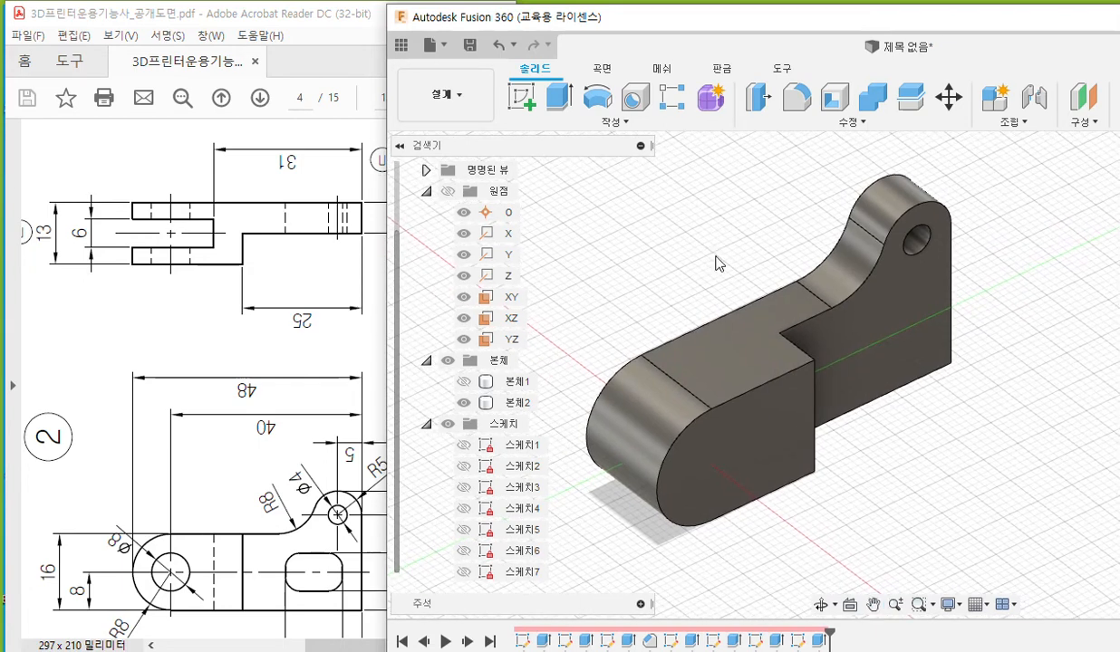
- Mark up the 6 mm slot outline on the drawing and its sketch face, profile and downward cut on the model, and clear the markup
key(ctrl+F12)
drag(127, 221, 176, 215)
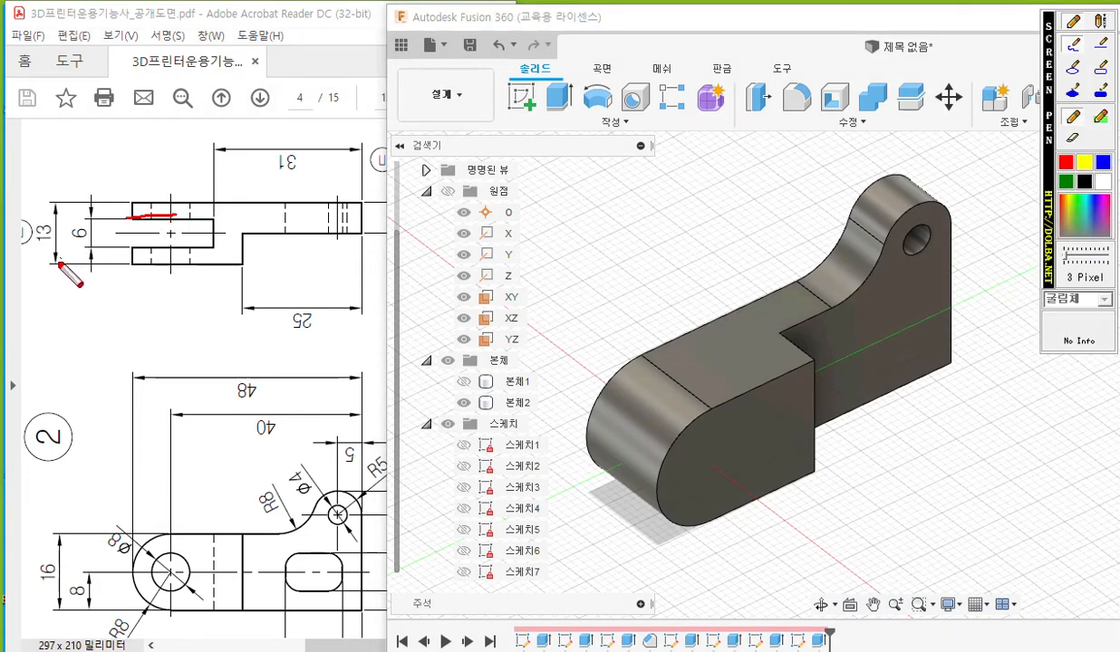
drag(132, 218, 126, 246)
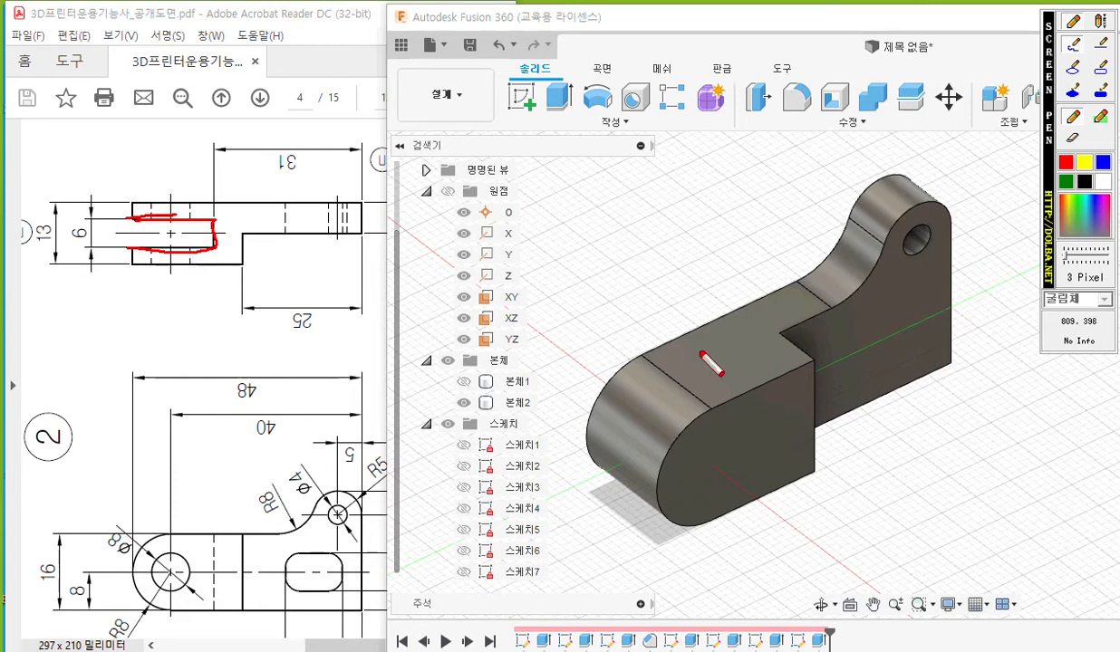
mouse_move(686, 344)
mouse_down()
mouse_move(706, 356)
mouse_move(770, 354)
mouse_up()
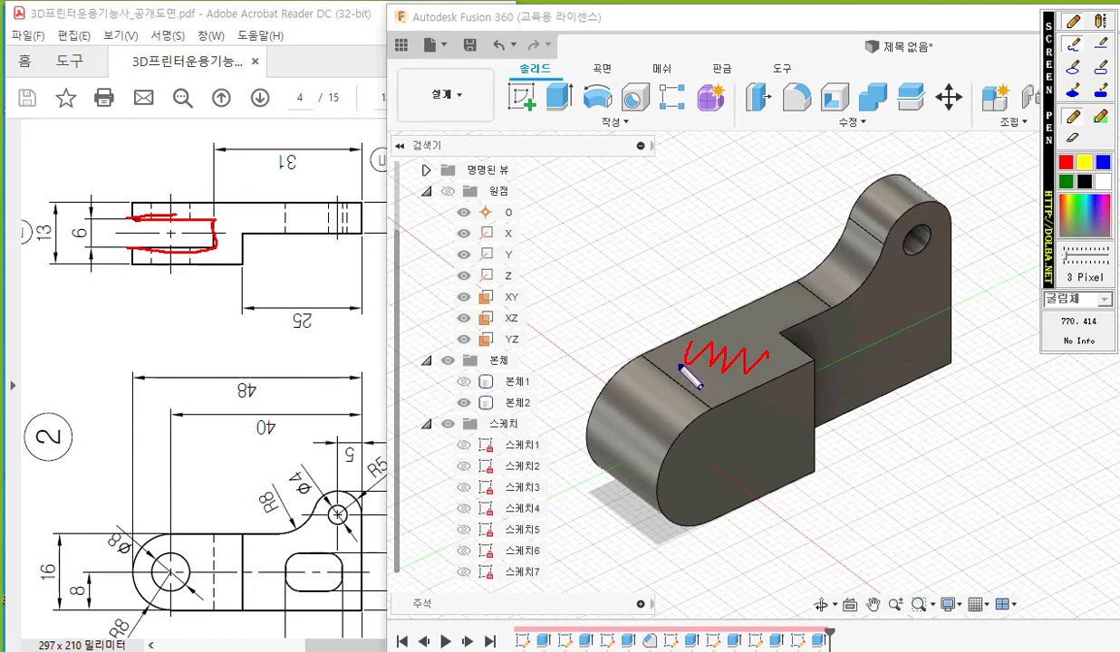
mouse_move(685, 361)
mouse_down()
mouse_move(569, 423)
mouse_move(595, 450)
mouse_move(714, 376)
mouse_move(689, 358)
mouse_up()
mouse_move(637, 410)
mouse_down()
mouse_move(637, 534)
mouse_move(651, 512)
mouse_up()
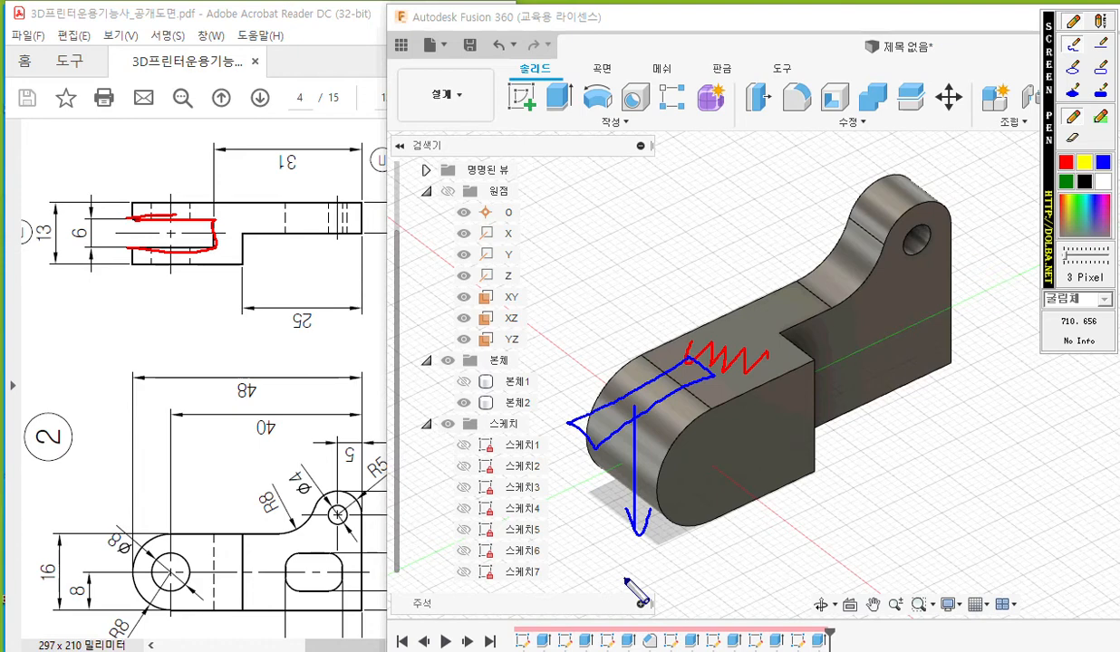
drag(464, 389, 542, 387)
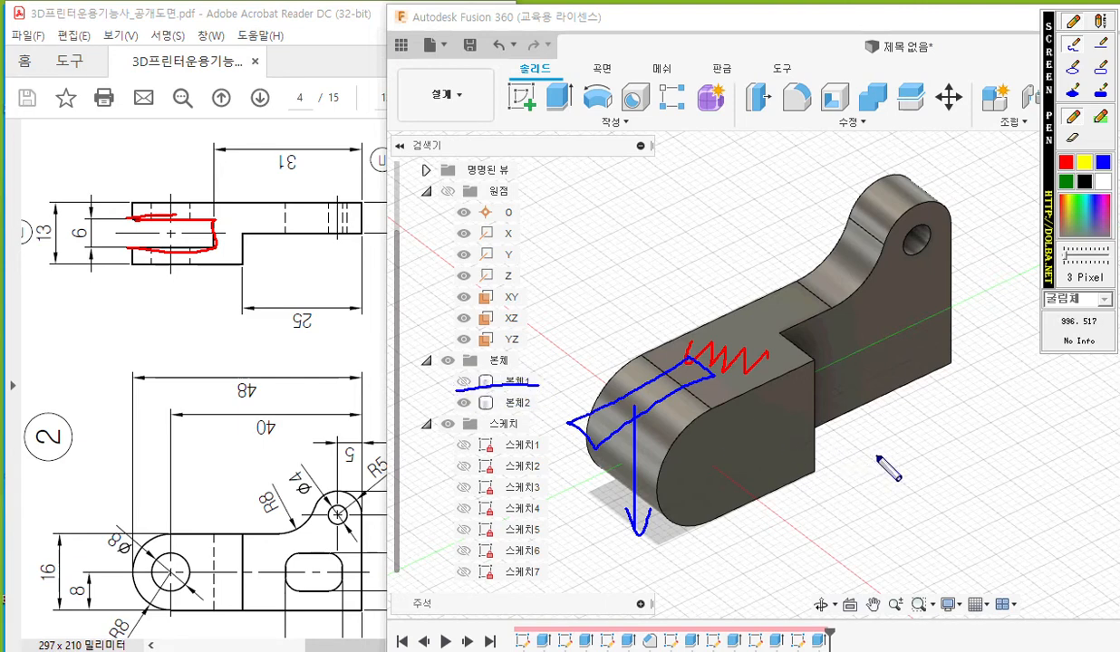
key(Escape)
- Create a sketch on the arm's flat upper face beside the rounded end, with the part clear of the sketch palette
click(709, 361)
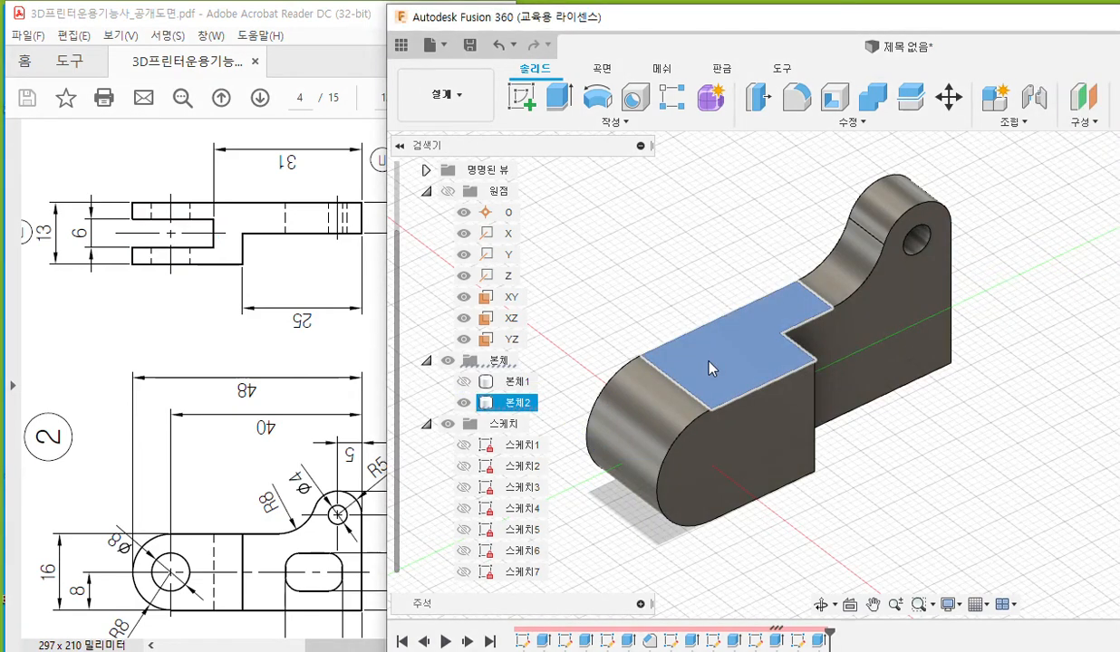
right_click(709, 363)
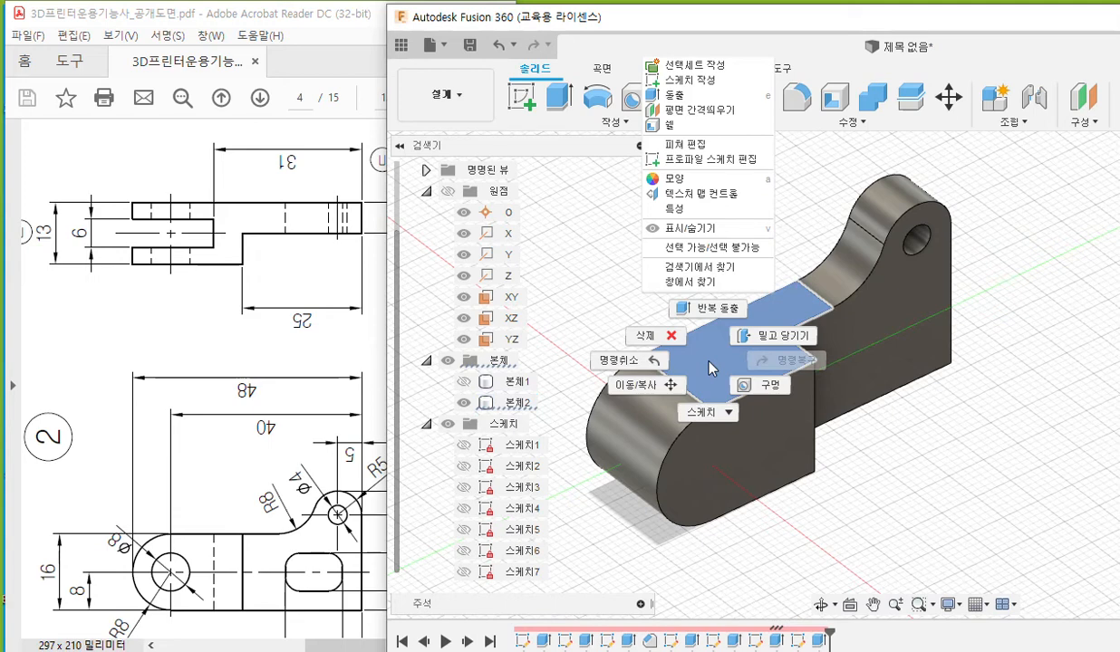
click(730, 82)
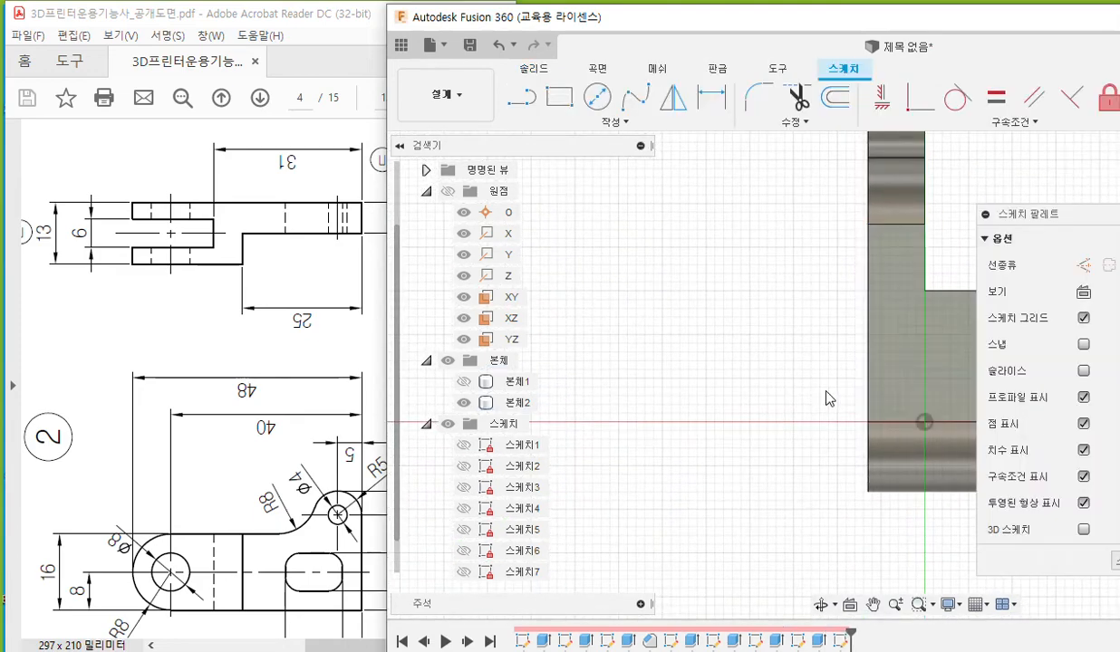
drag(756, 396, 649, 395)
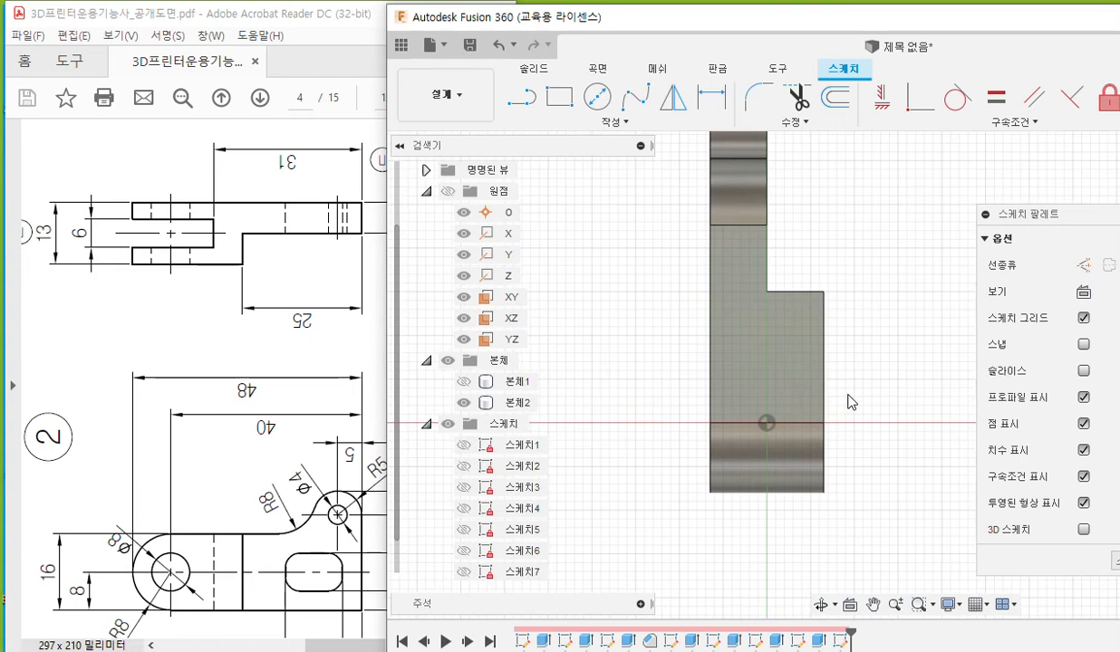
mouse_move(813, 390)
middle_down()
mouse_move(811, 374)
mouse_move(811, 383)
middle_up()
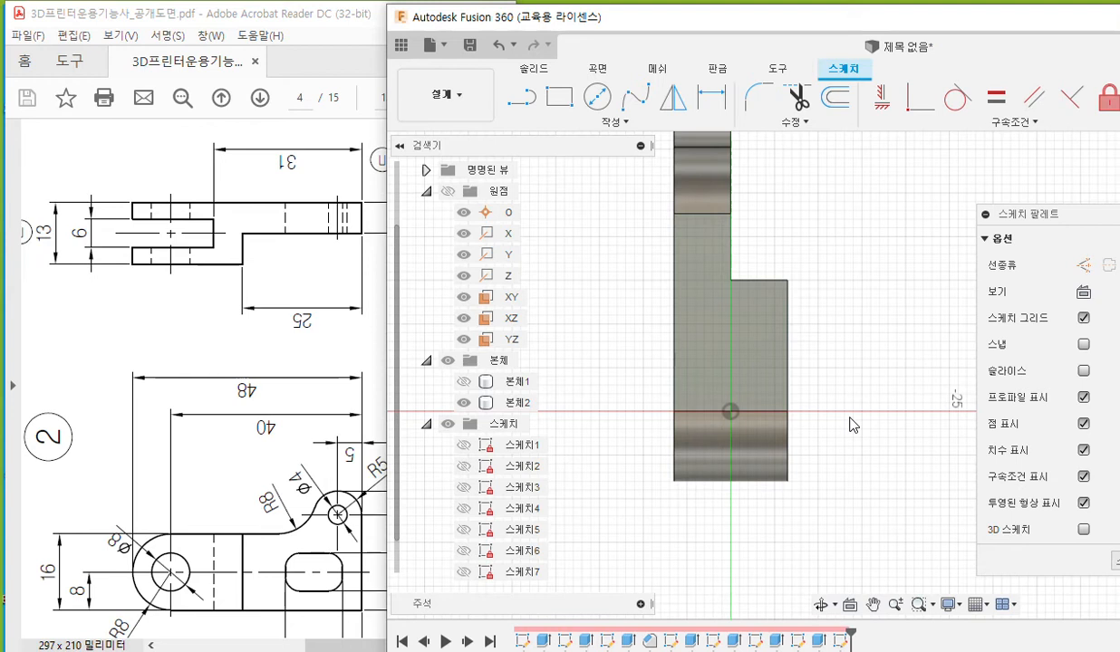
- Mark the slot's centre point and the matching Ø8 hole centre on the part 2 drawing views
key(F12)
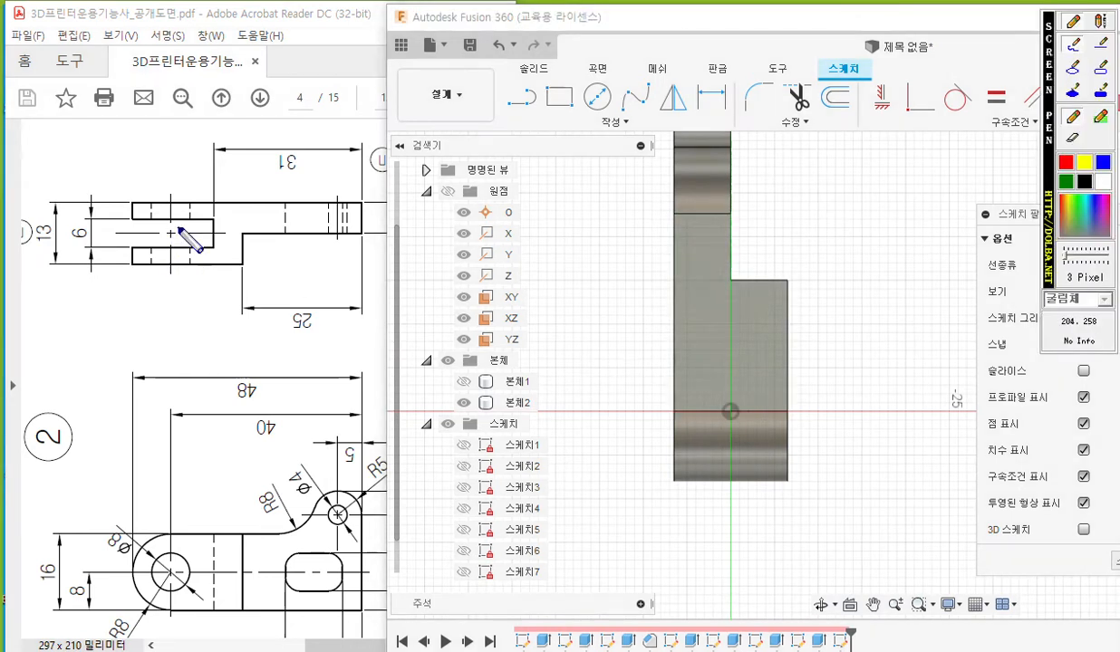
mouse_move(174, 232)
mouse_down()
mouse_move(162, 241)
mouse_move(176, 240)
mouse_up()
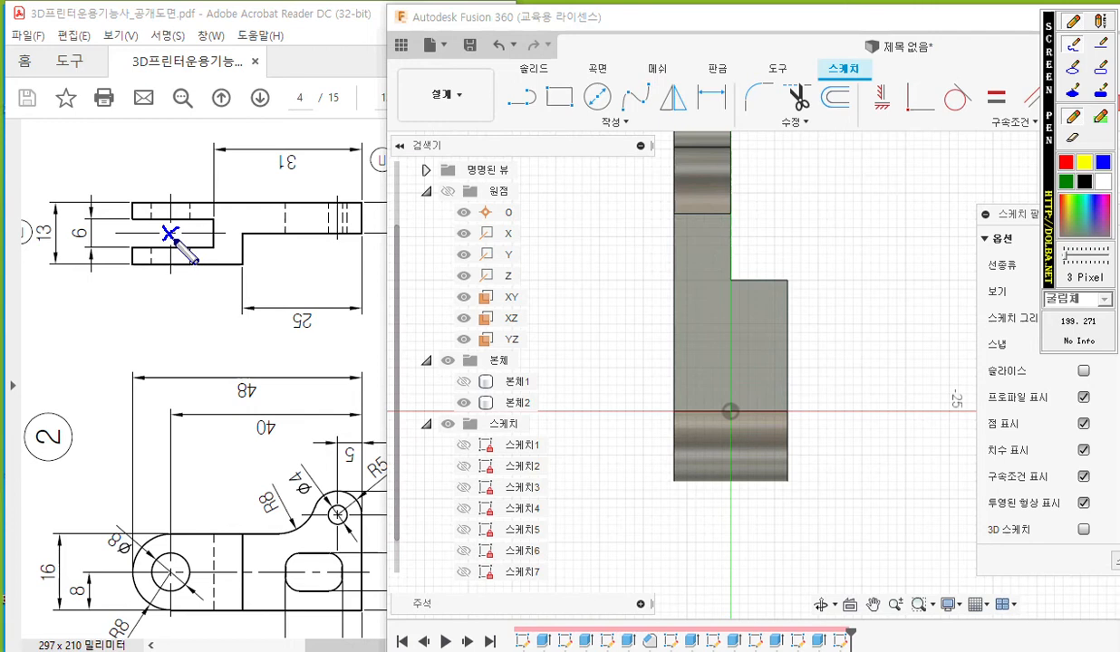
mouse_move(177, 565)
mouse_down()
mouse_move(164, 577)
mouse_move(171, 571)
mouse_up()
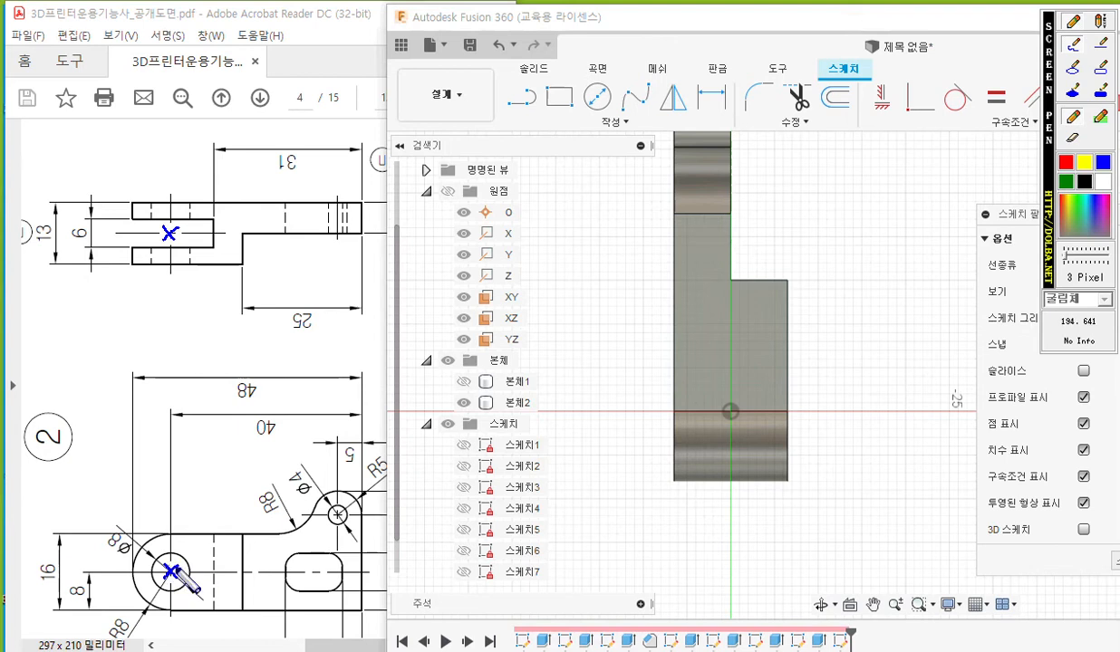
mouse_move(172, 568)
mouse_down()
mouse_move(163, 419)
mouse_move(175, 258)
mouse_move(154, 258)
mouse_move(164, 232)
mouse_move(191, 264)
mouse_up()
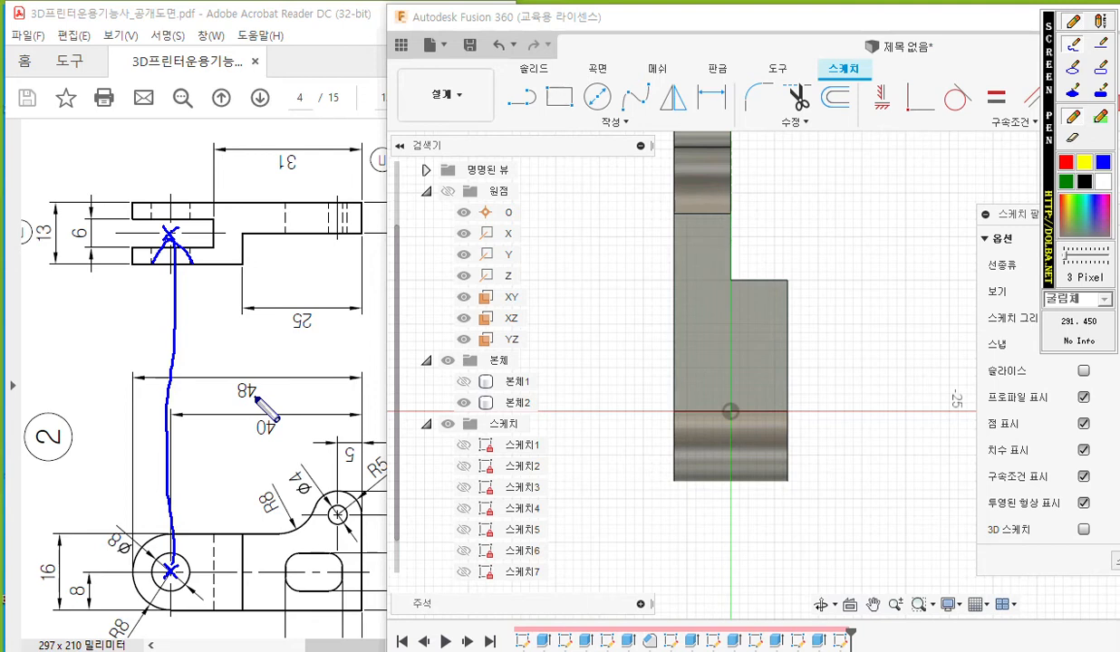
mouse_move(742, 397)
mouse_down()
mouse_move(728, 416)
mouse_move(750, 422)
mouse_up()
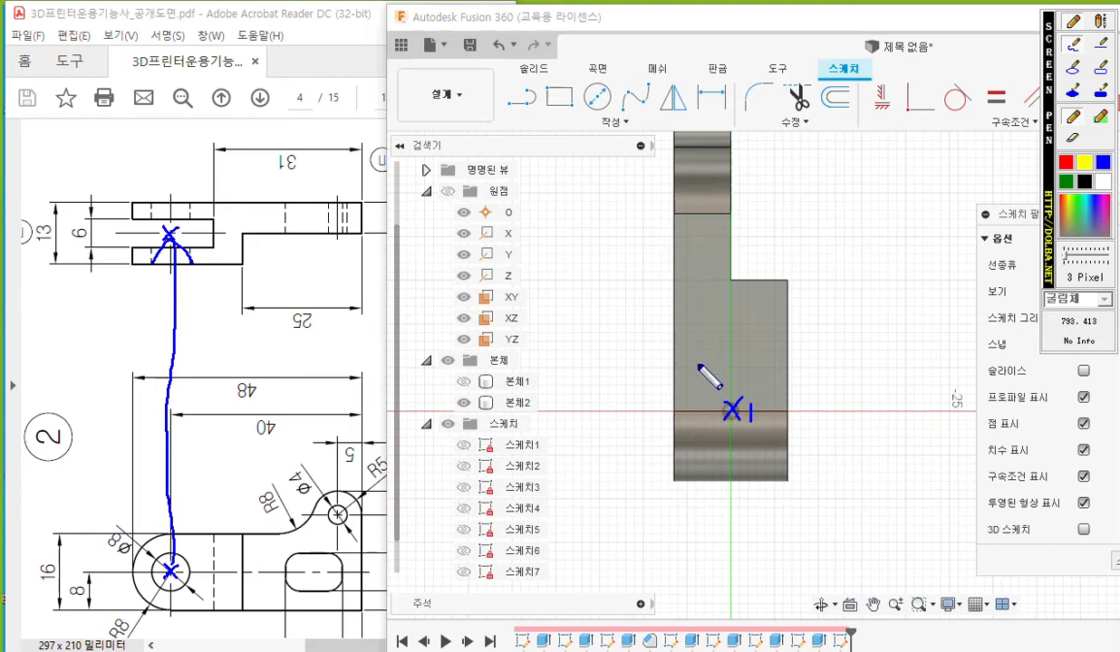
mouse_move(698, 353)
mouse_down()
mouse_move(700, 498)
mouse_move(756, 505)
mouse_move(777, 412)
mouse_move(711, 355)
mouse_move(693, 355)
mouse_up()
drag(768, 326, 780, 339)
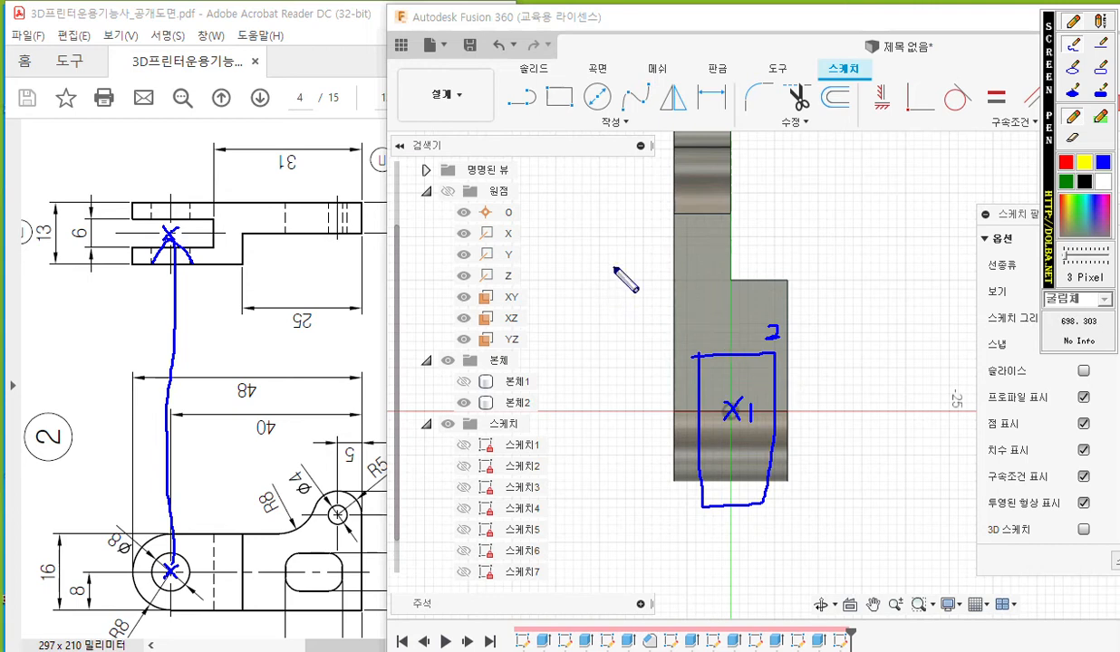
key(Escape)
- Try a center rectangle 6 mm wide and 15 mm high on the sketch origin, and delete it
click(606, 127)
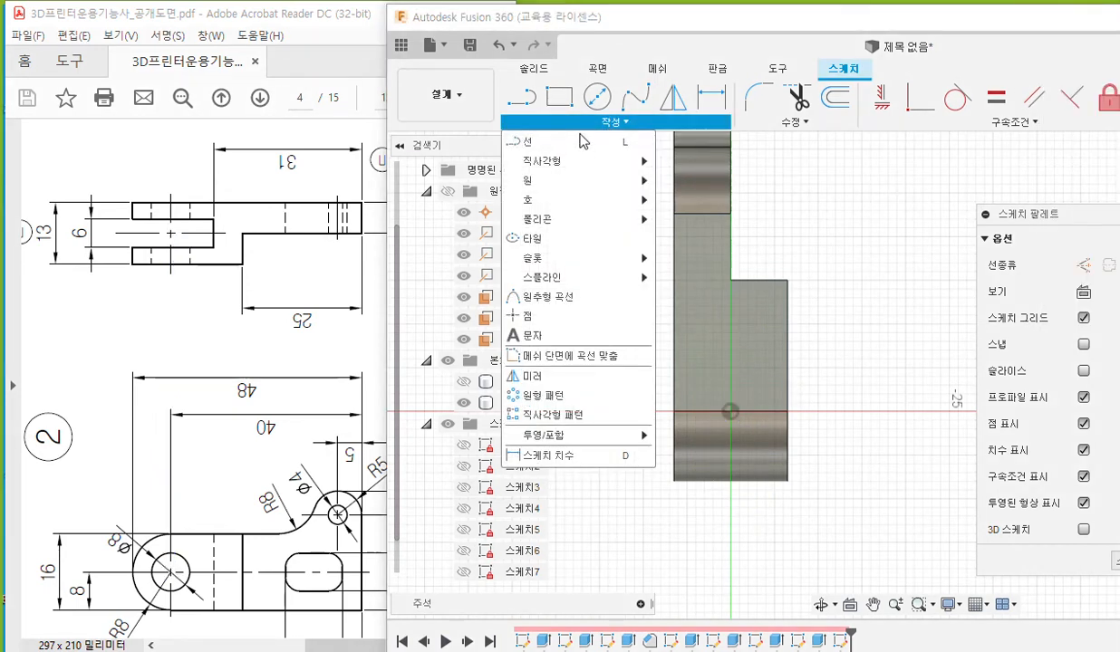
mouse_move(569, 165)
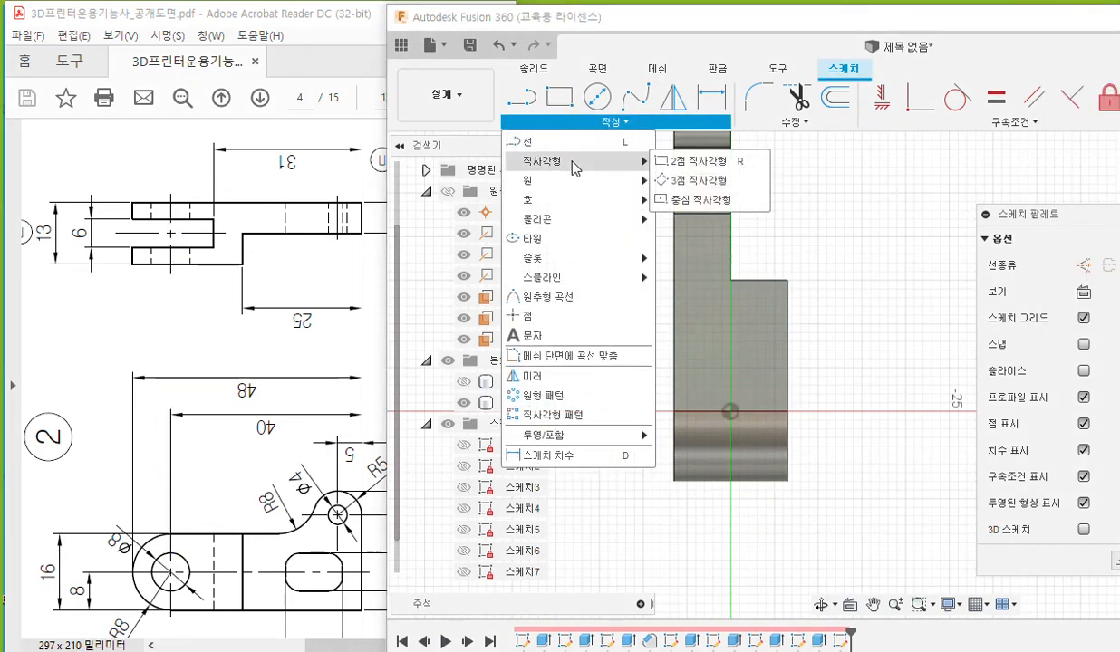
click(715, 201)
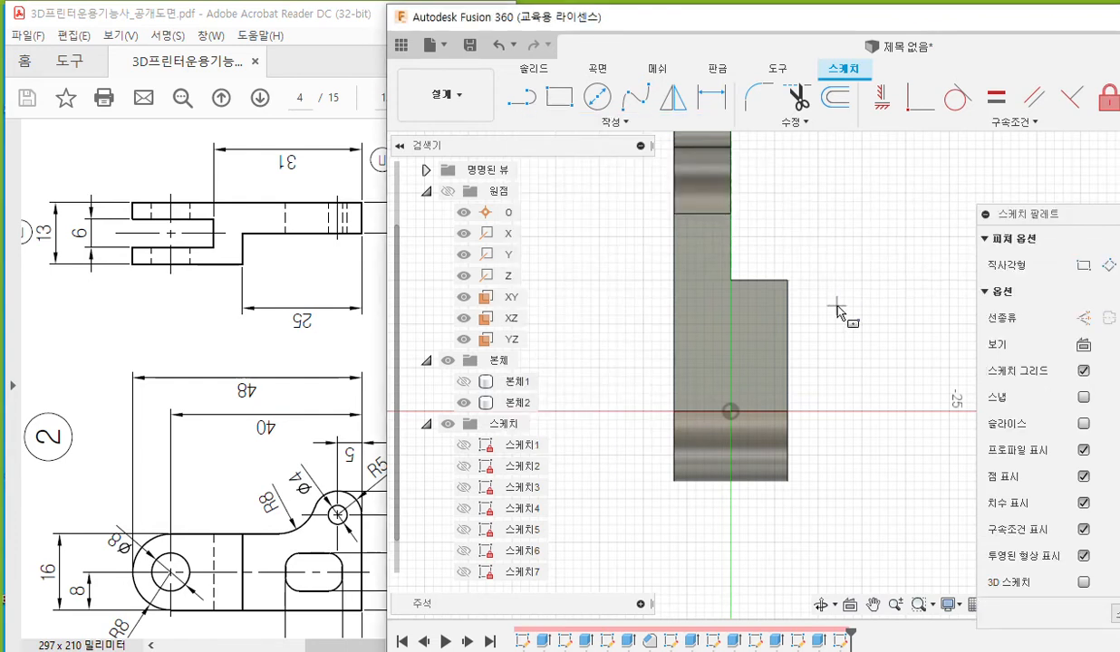
click(729, 413)
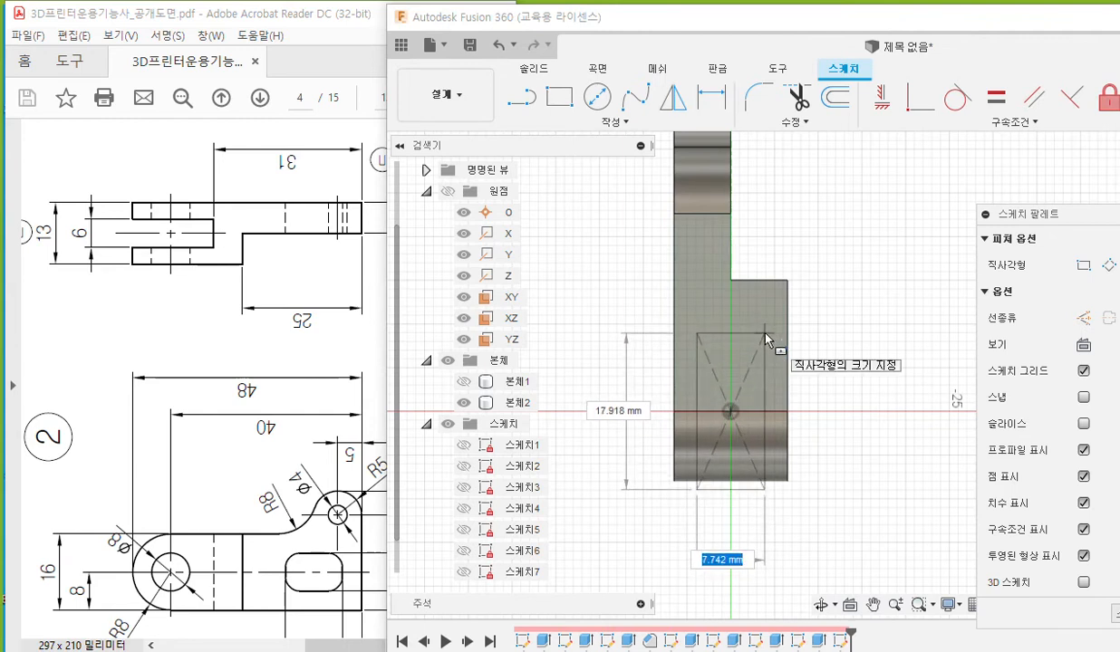
key(Tab)
text(15)
key(Tab)
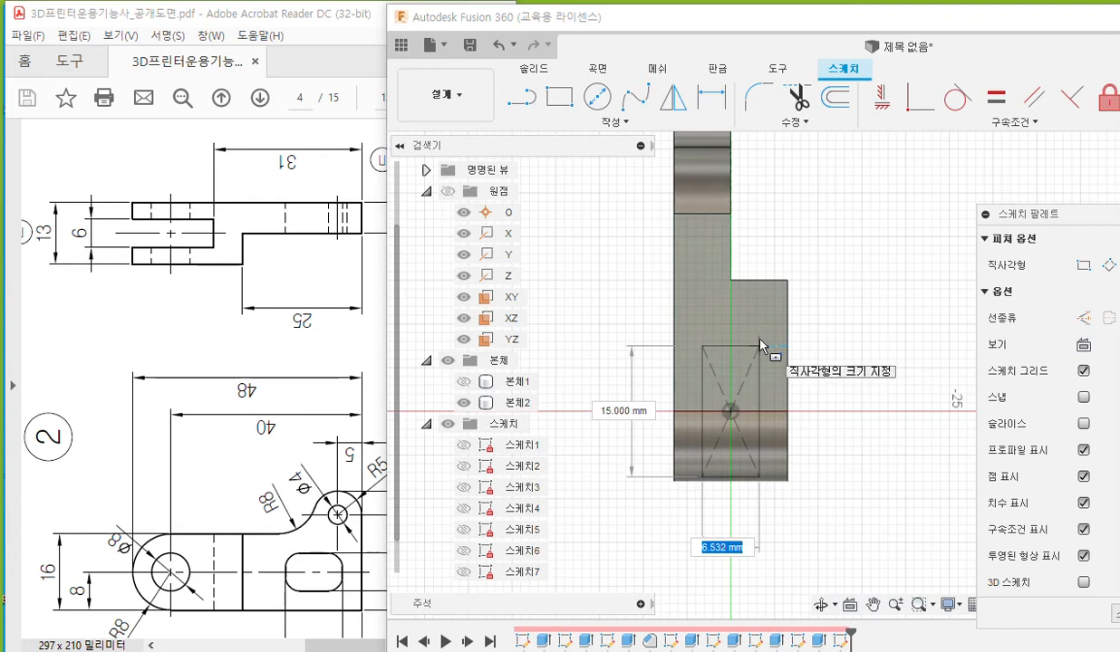
text(6)
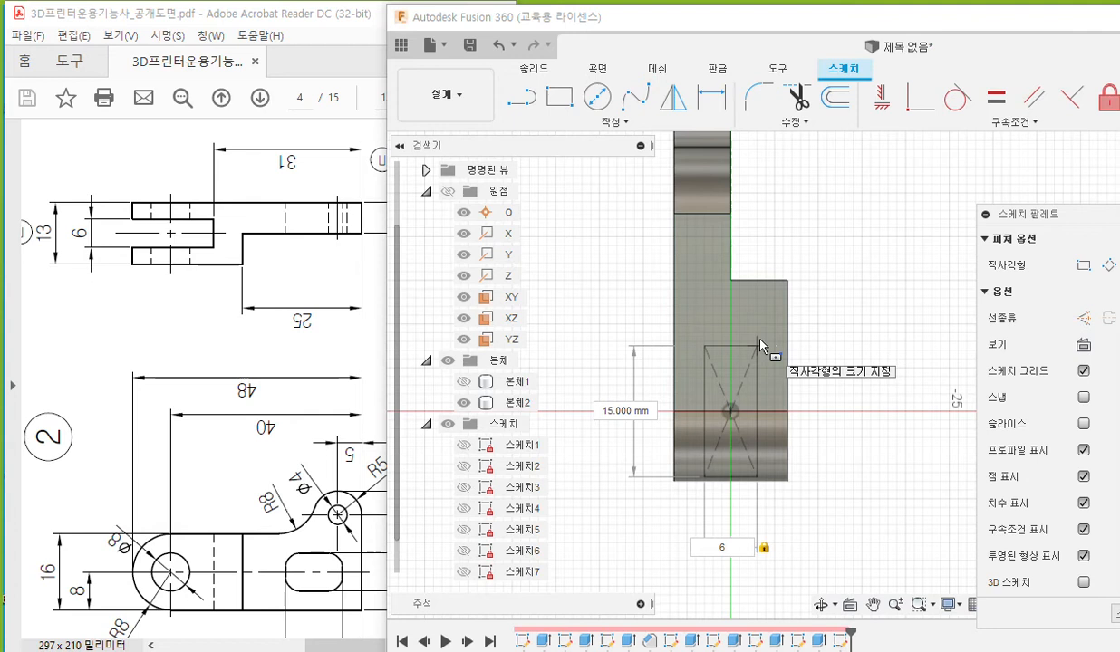
click(759, 345)
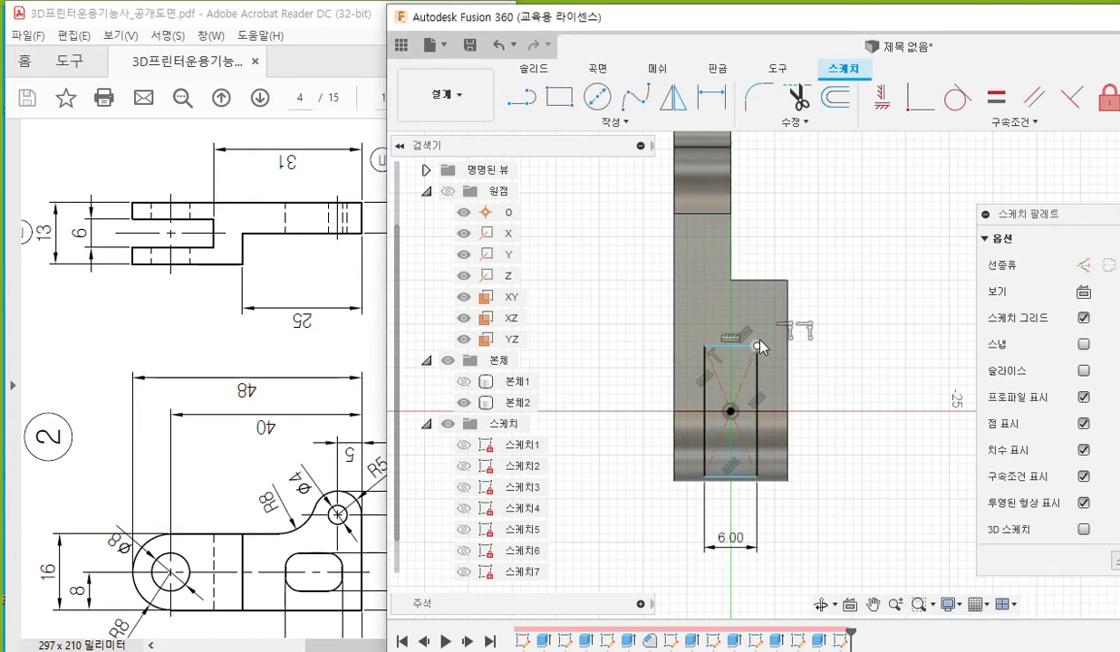
drag(580, 291, 802, 589)
key(Delete)
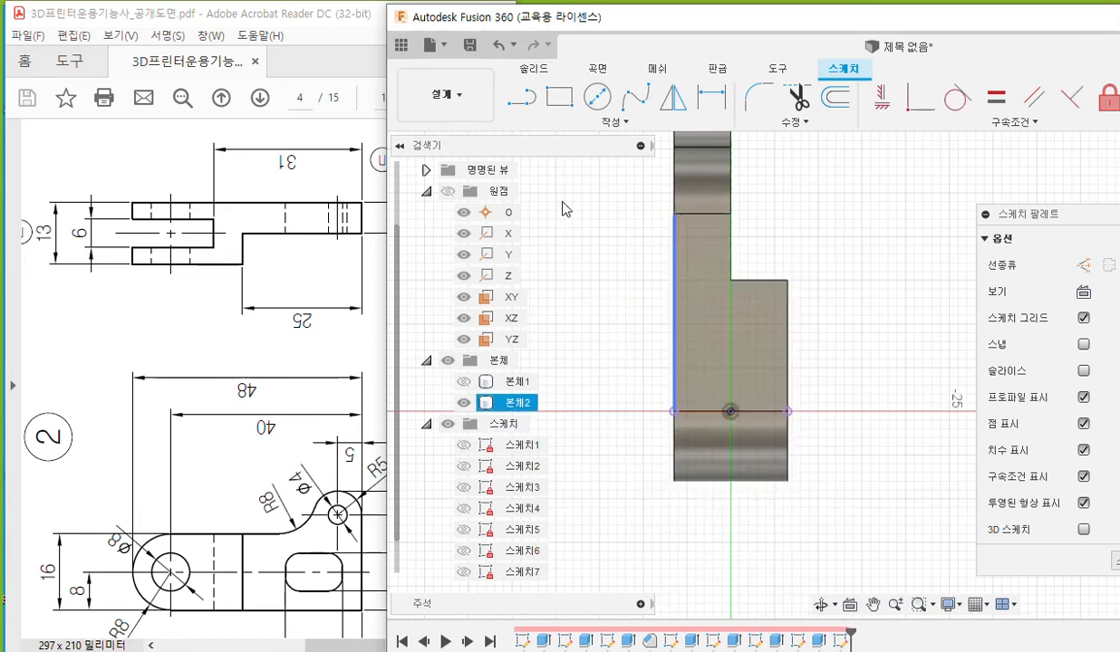
- Sketch a center rectangle on the origin, 6 mm wide and about 18 mm high, and place its width dimension close below it
click(611, 122)
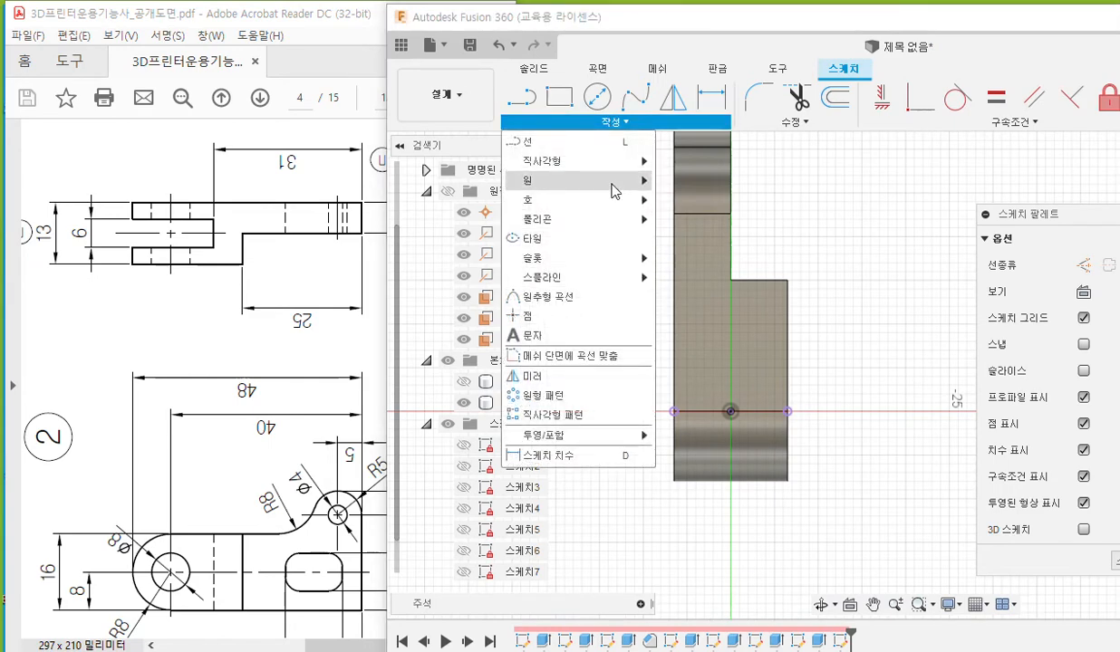
mouse_move(612, 168)
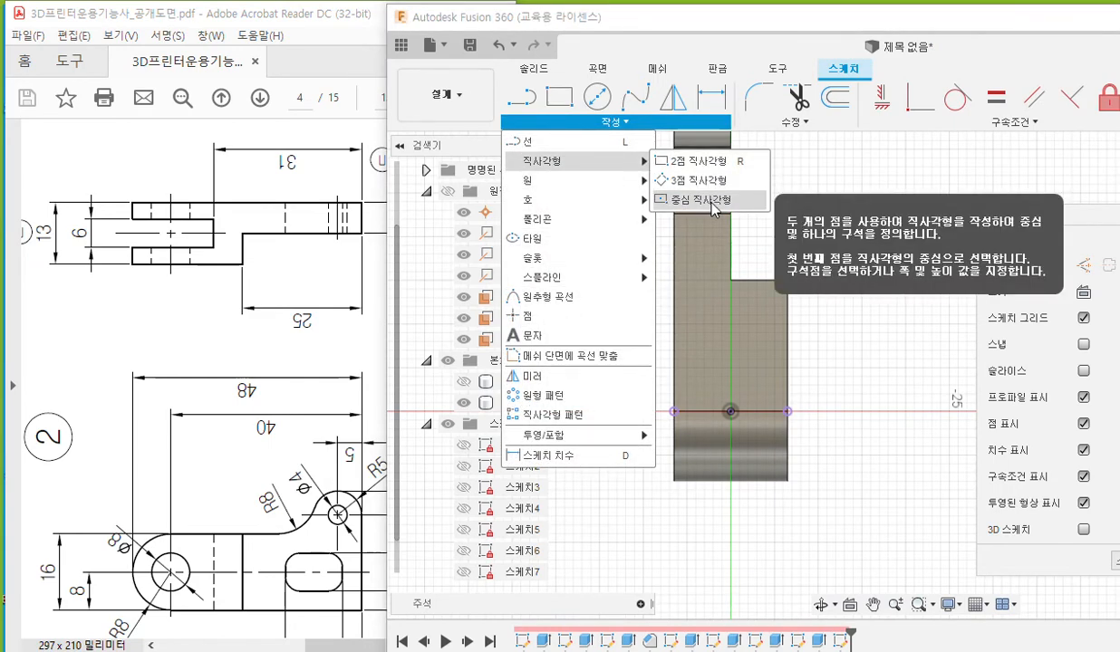
click(712, 201)
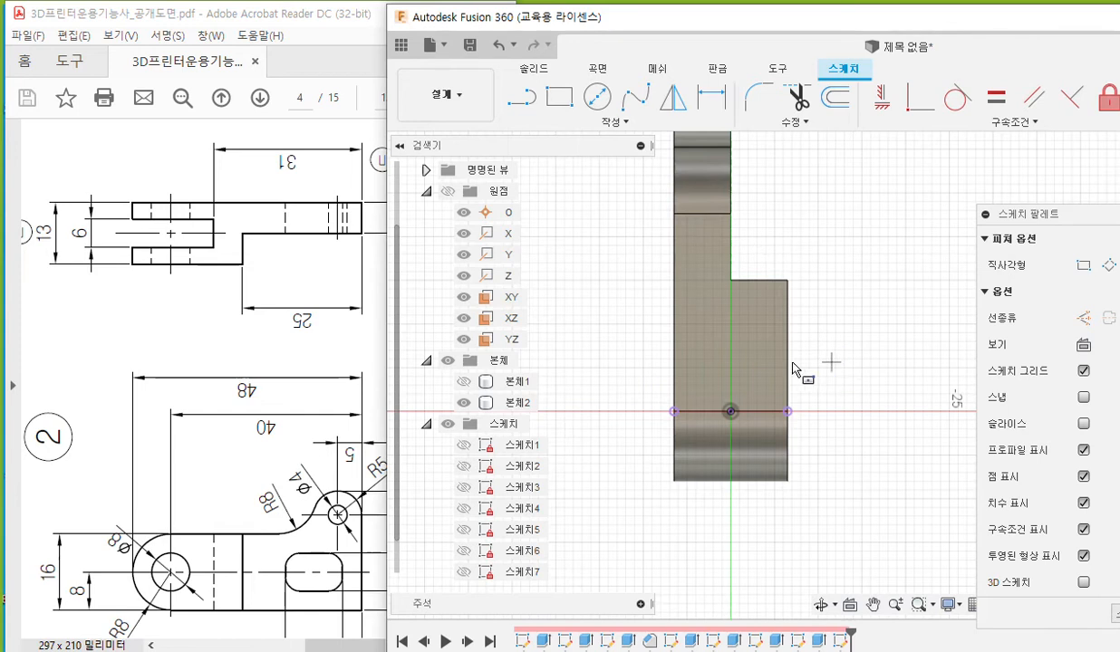
click(730, 414)
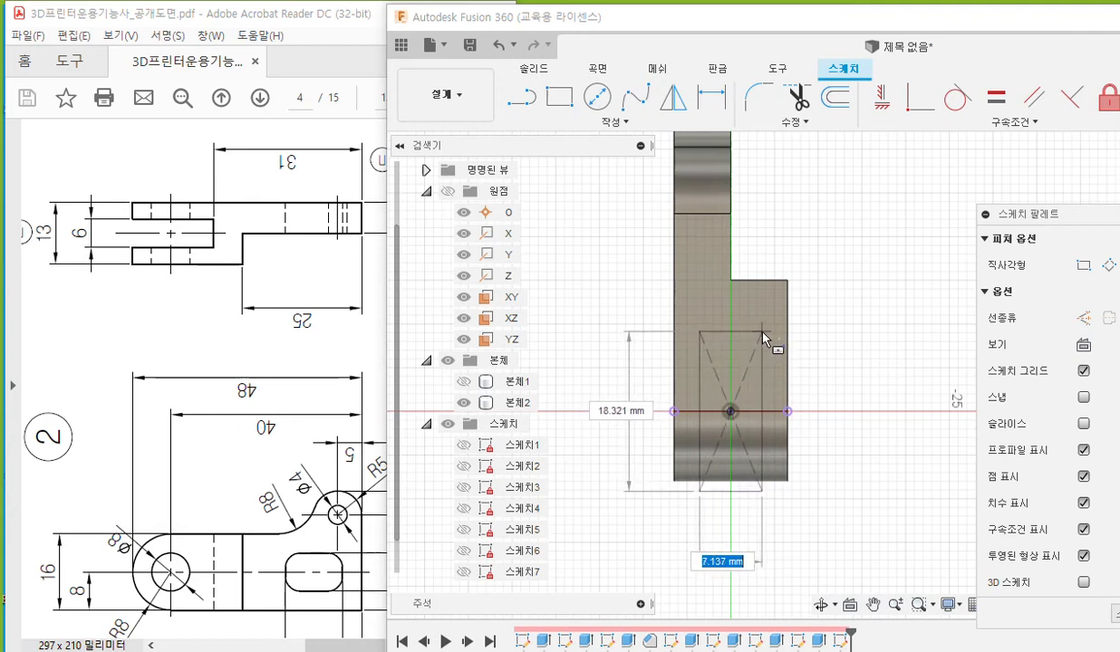
text(6)
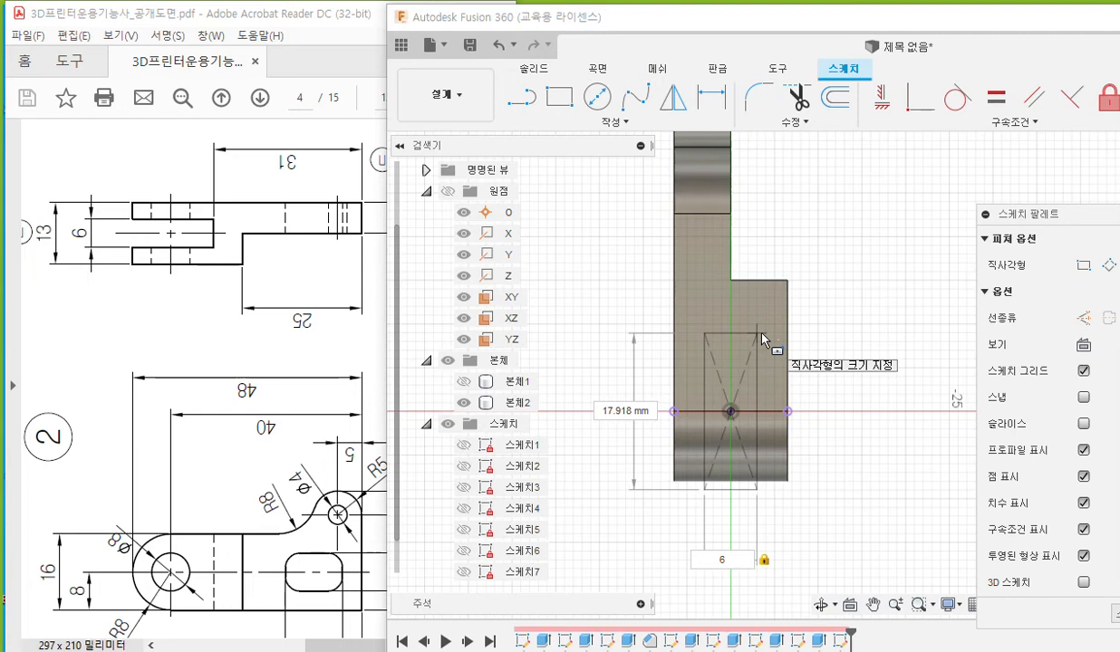
click(762, 339)
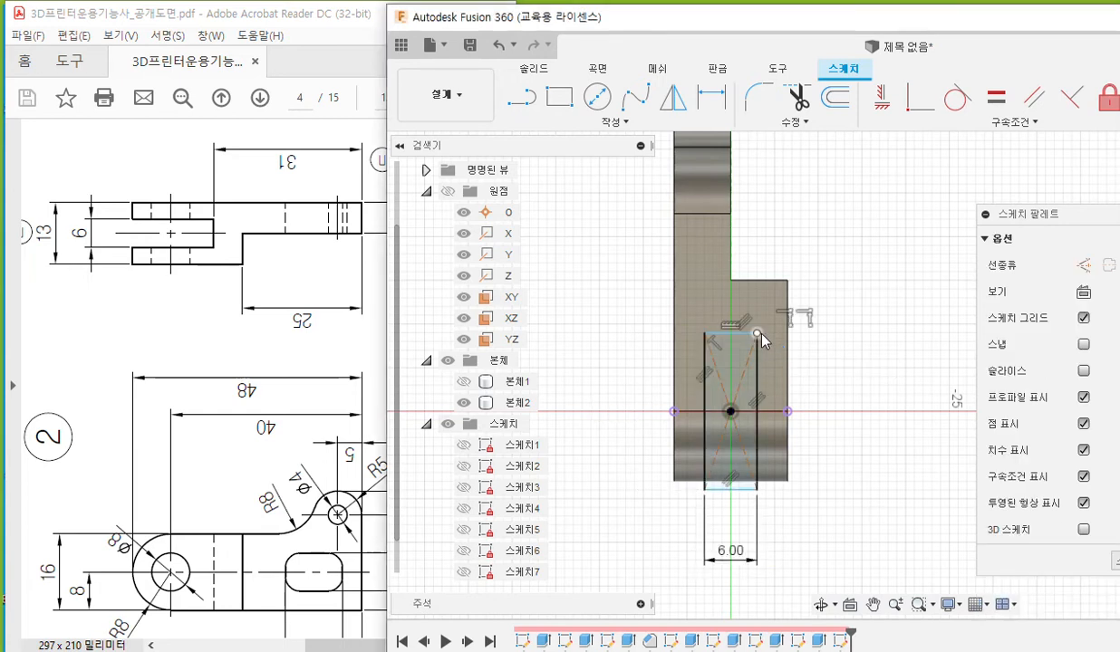
drag(735, 560, 735, 533)
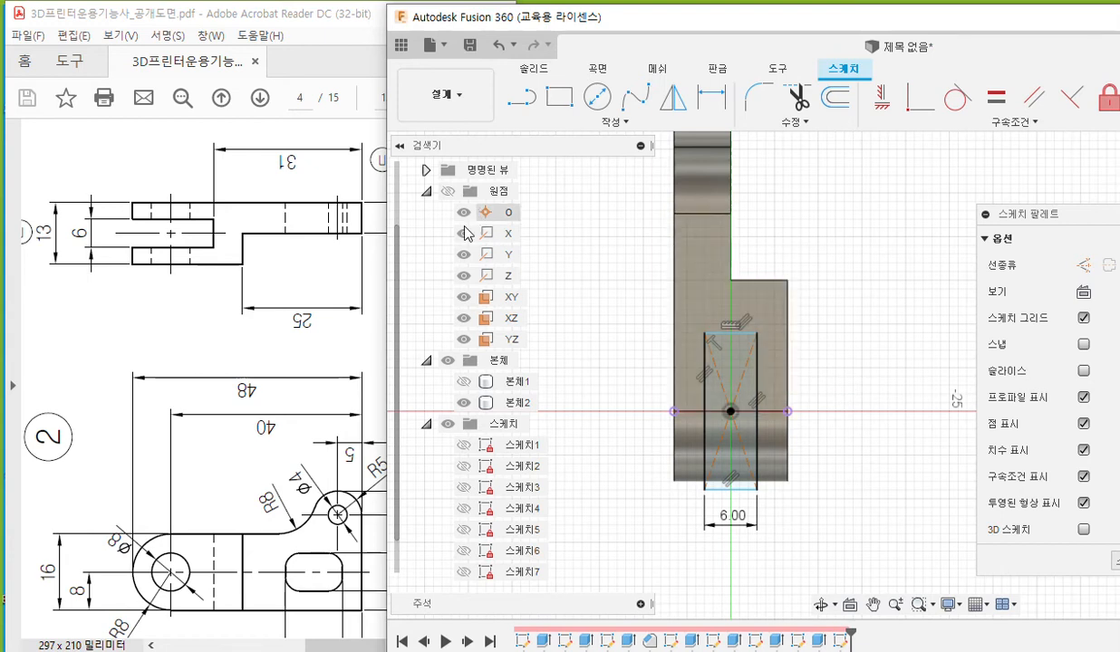
key(F12)
click(1063, 161)
drag(361, 195, 361, 237)
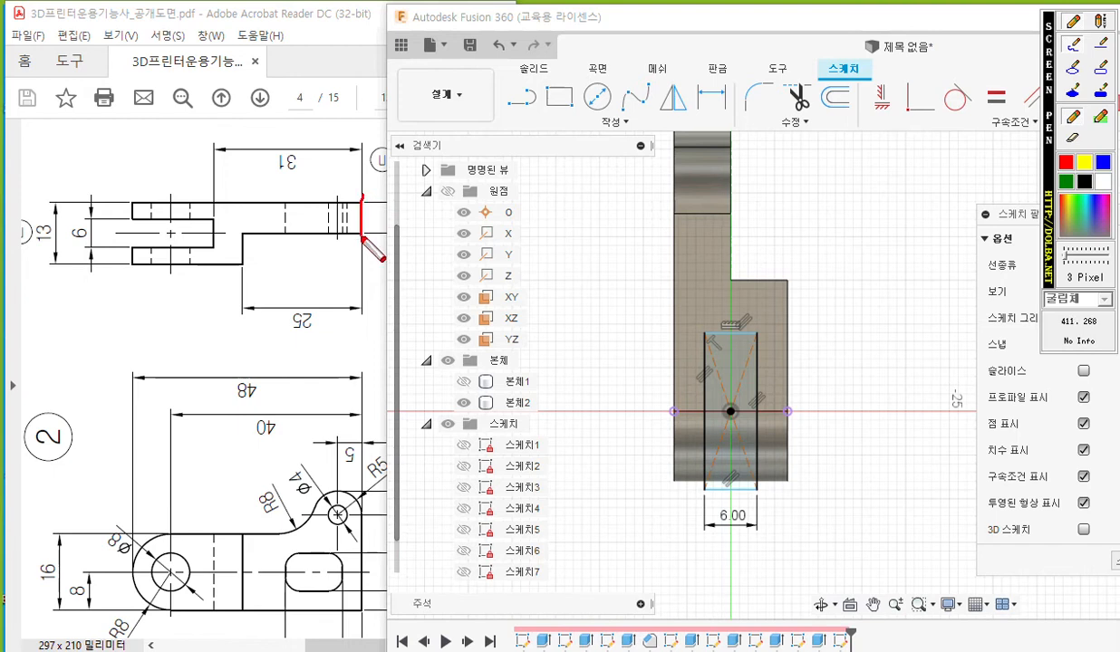
drag(212, 218, 211, 247)
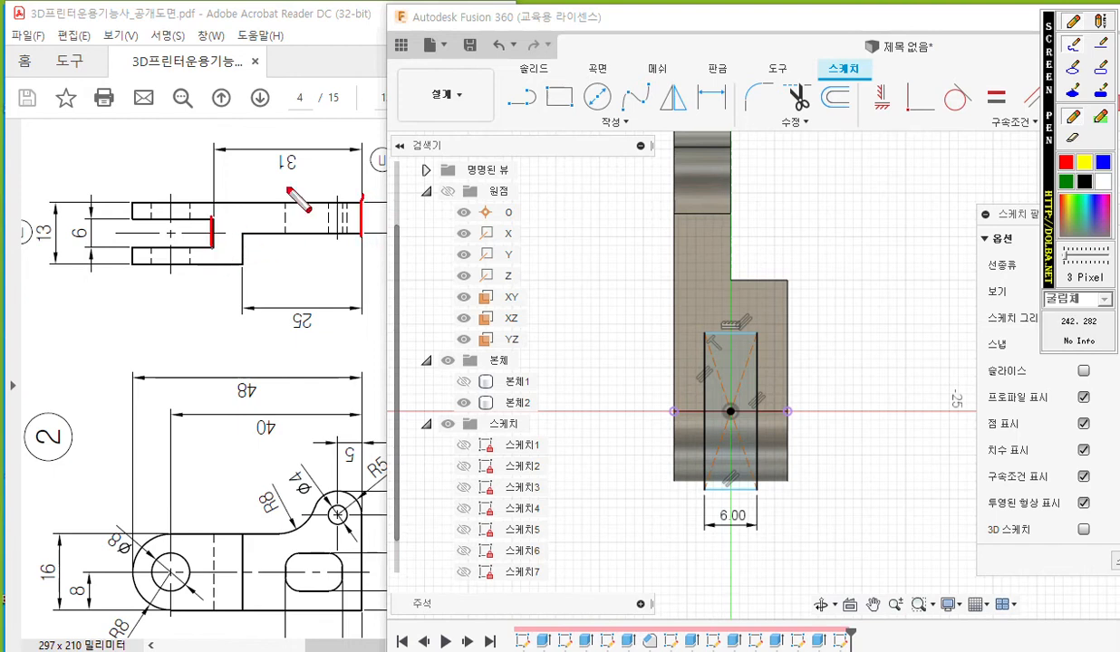
drag(261, 160, 263, 185)
drag(296, 150, 296, 186)
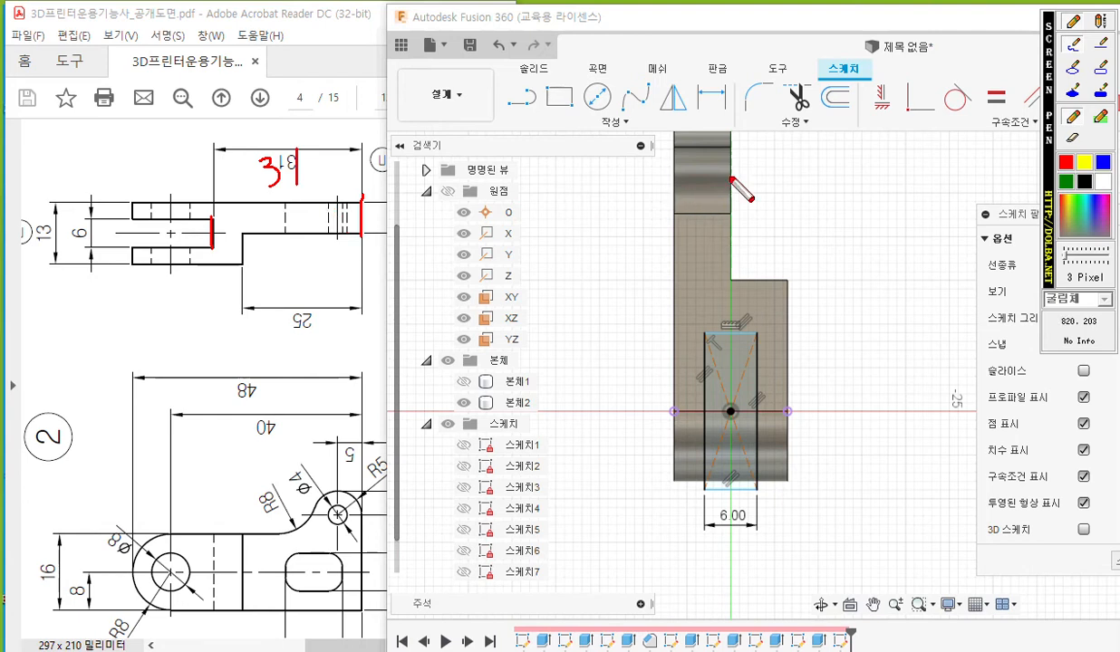
key(Escape)
- Start the sketch Dimension command with the whole part in view
middle_drag(797, 192, 797, 269)
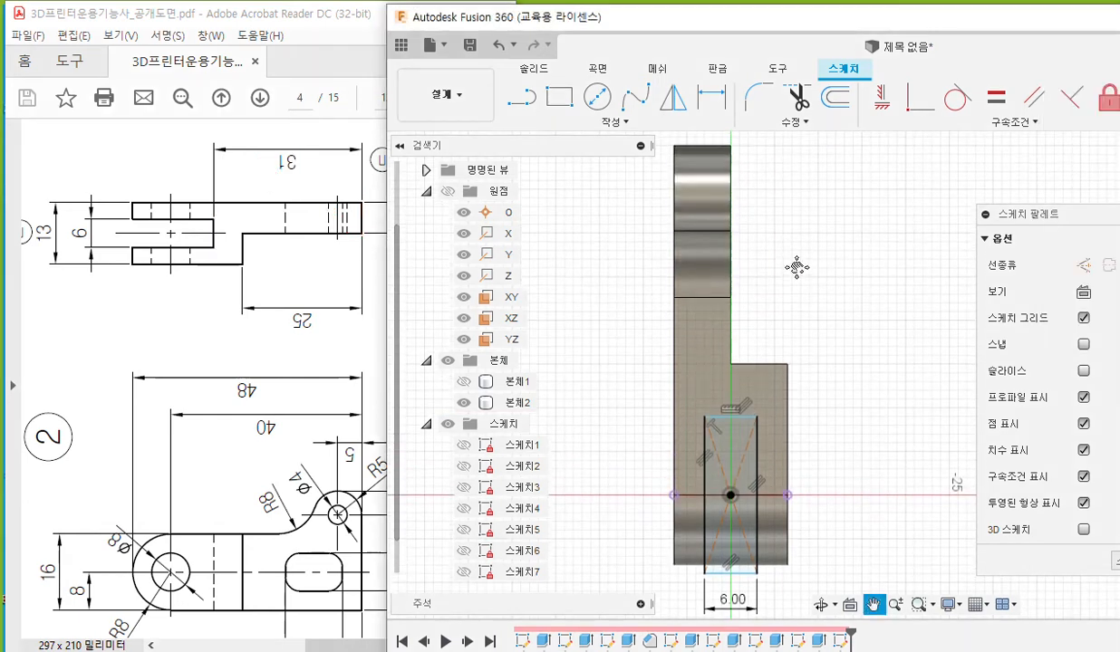
scroll(813, 190, down, 1)
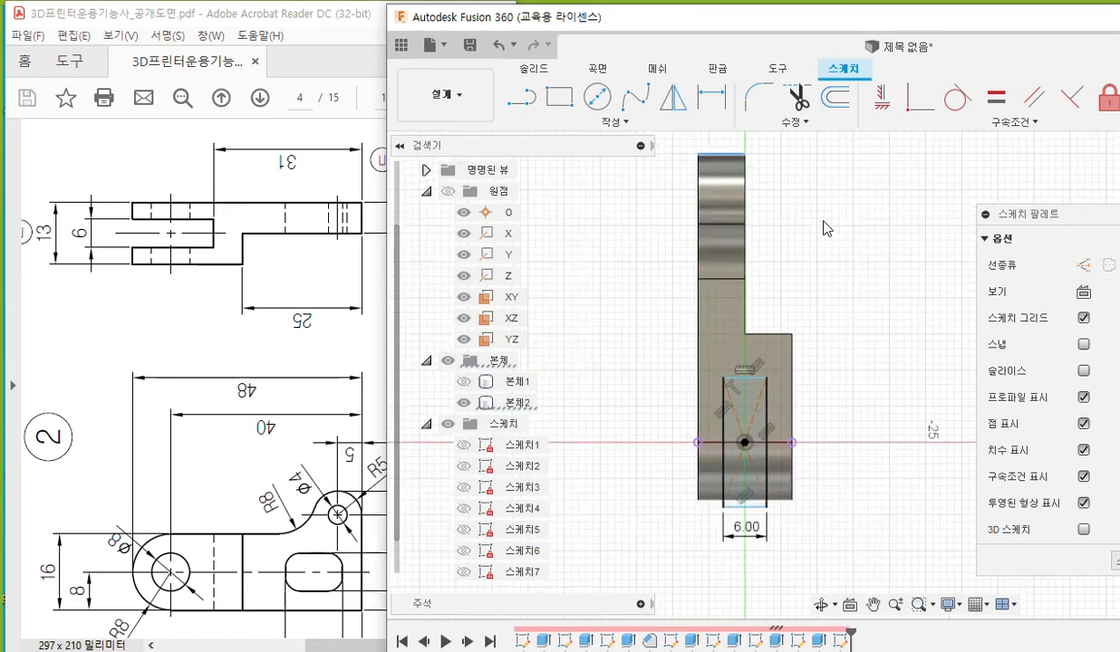
middle_drag(824, 221, 805, 249)
key(d)
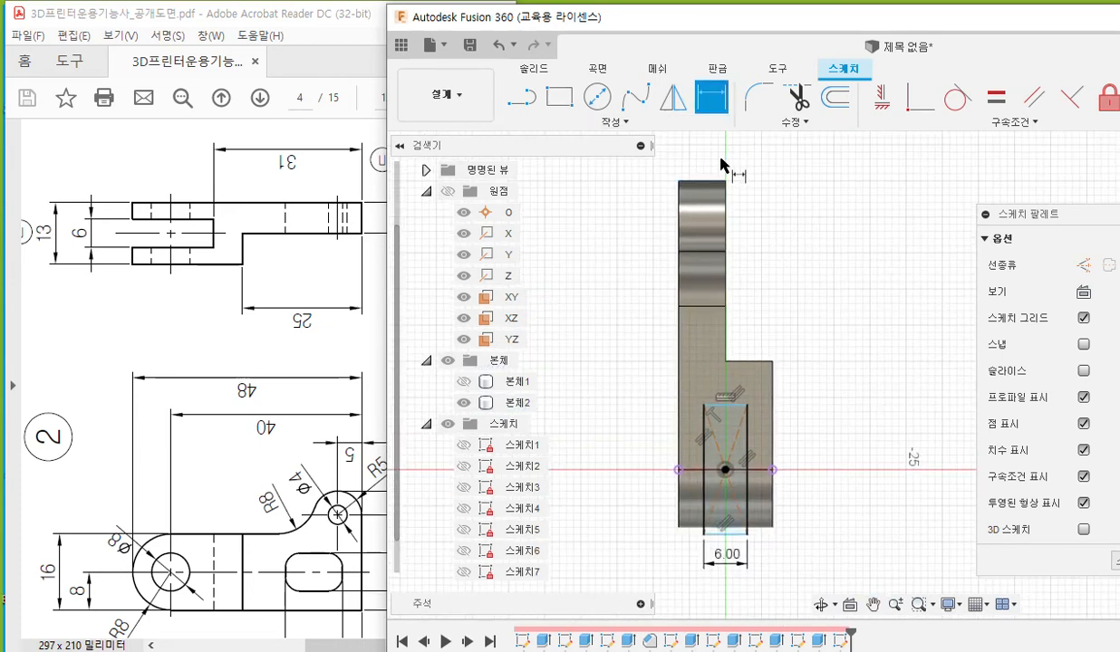
key(F12)
mouse_move(722, 119)
mouse_down()
mouse_move(671, 87)
mouse_move(723, 121)
mouse_up()
drag(666, 180, 743, 179)
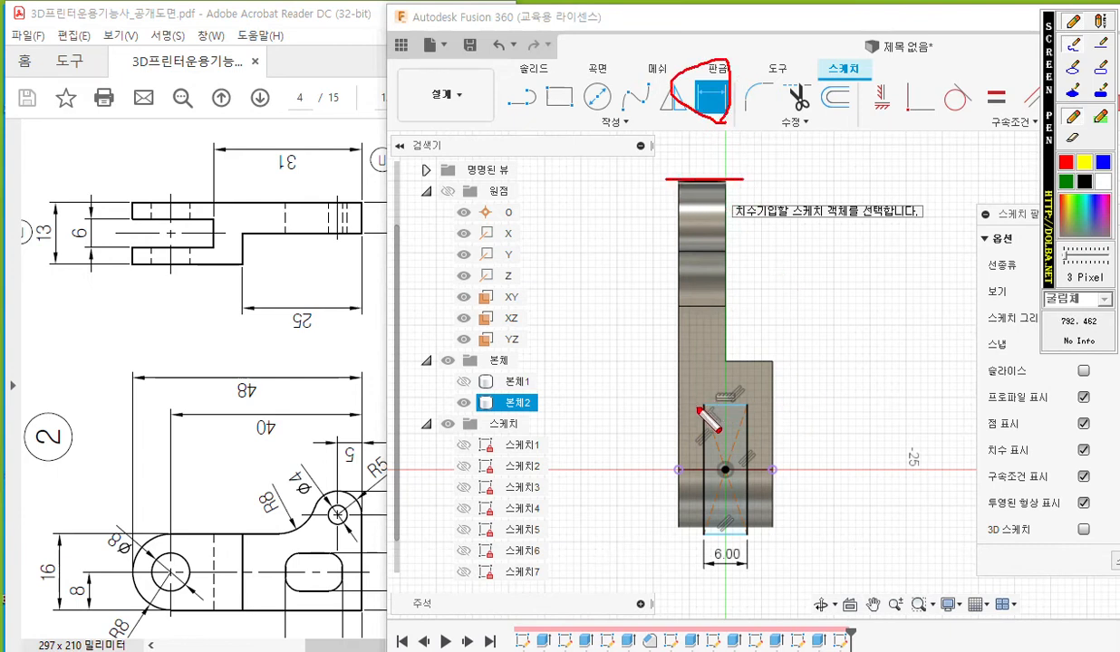
drag(693, 408, 757, 407)
mouse_move(775, 183)
mouse_down()
mouse_move(803, 183)
mouse_move(799, 405)
mouse_move(810, 385)
mouse_up()
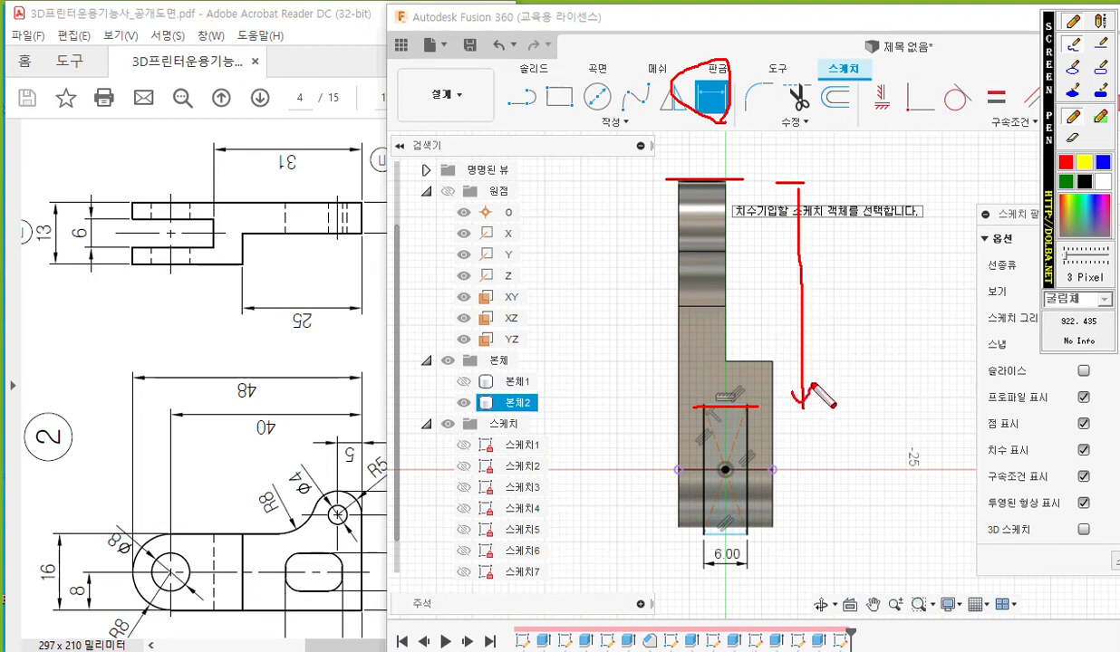
drag(782, 201, 812, 192)
mouse_move(733, 258)
mouse_down()
mouse_move(752, 277)
mouse_move(735, 296)
mouse_up()
drag(777, 246, 774, 298)
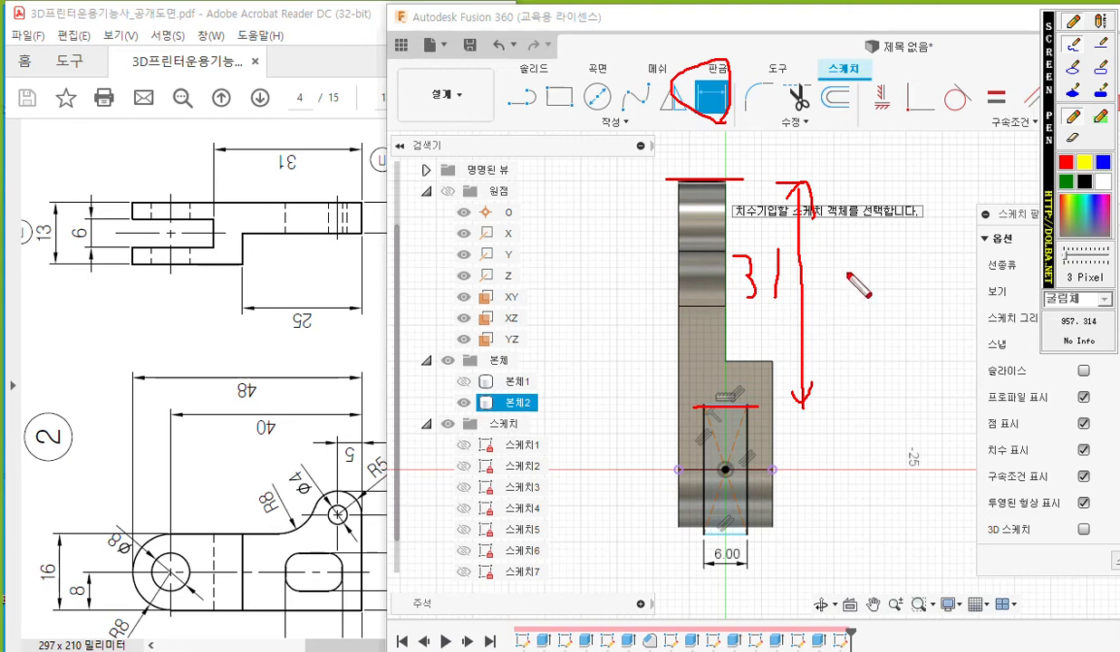
key(Escape)
- Dimension the distance from the part's upper end edge to the rectangle's upper edge as 31 mm
click(702, 182)
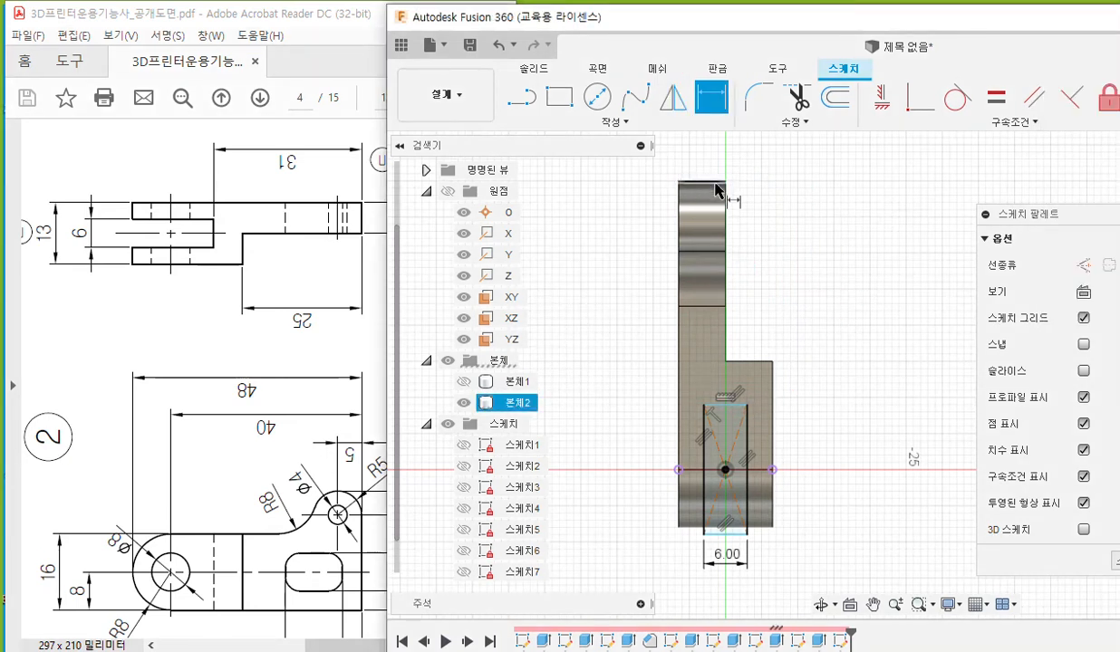
click(714, 408)
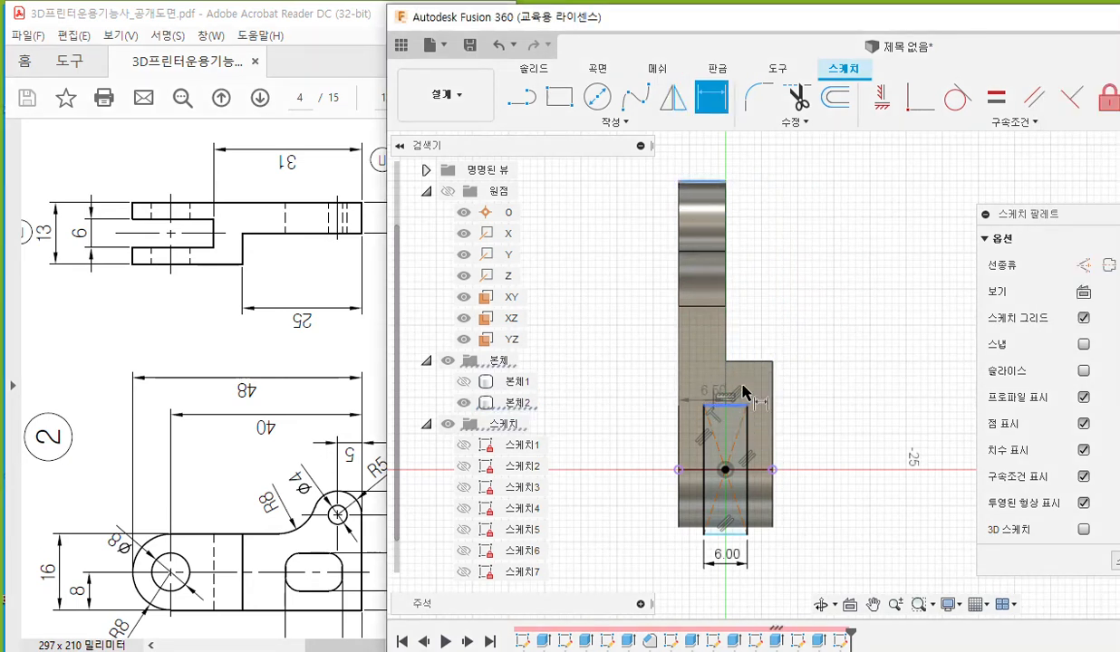
click(812, 288)
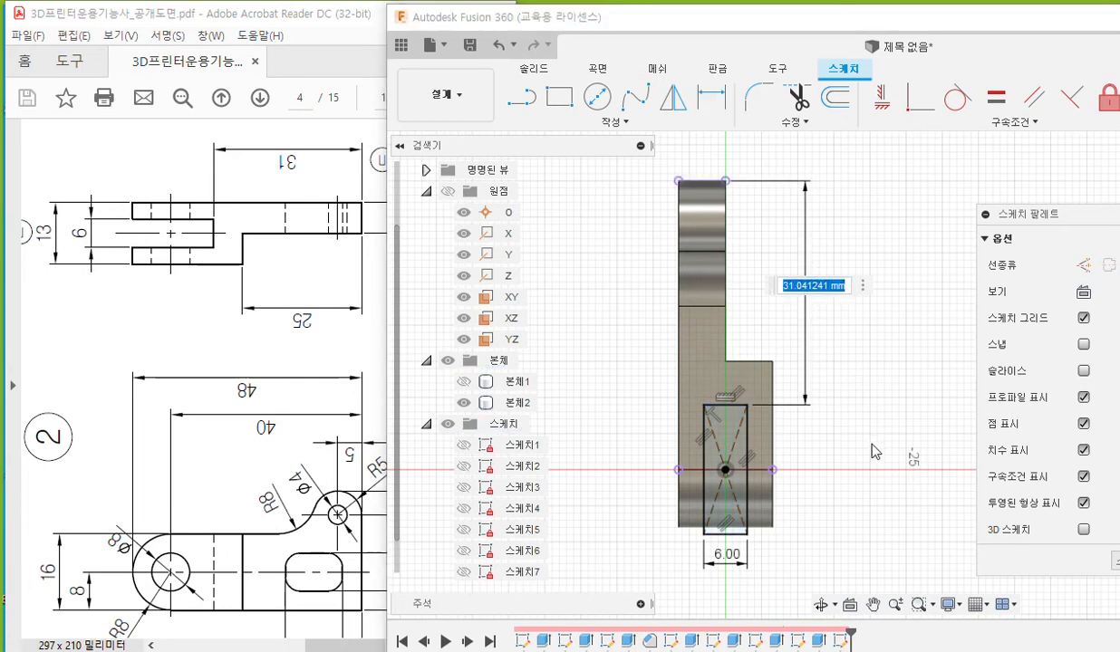
text(31)
key(Return)
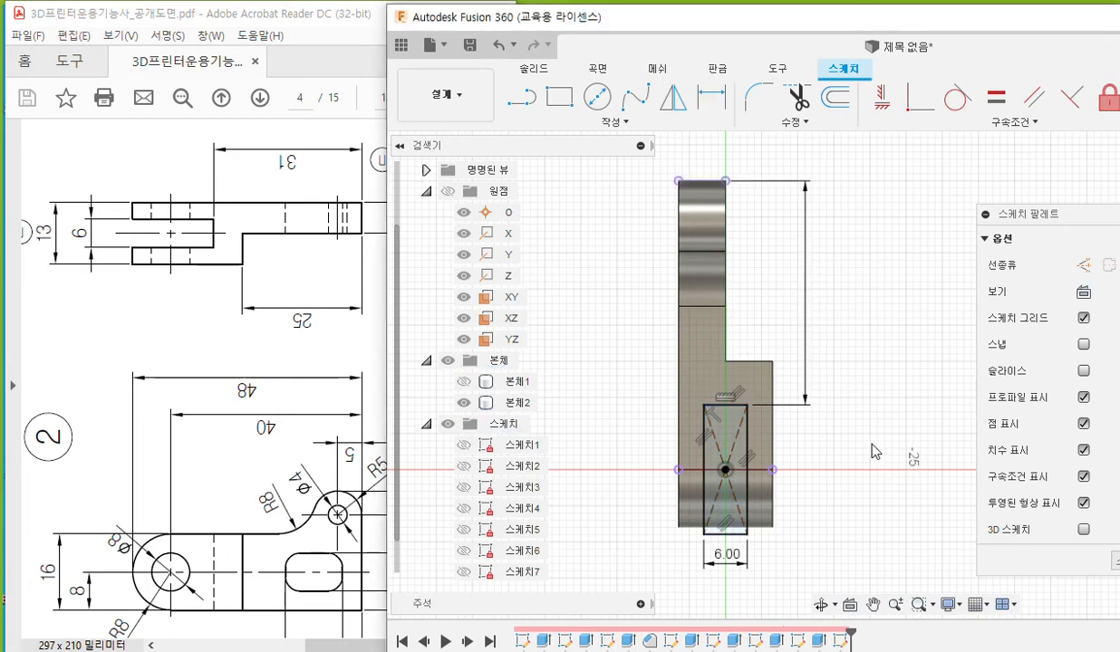
key(d)
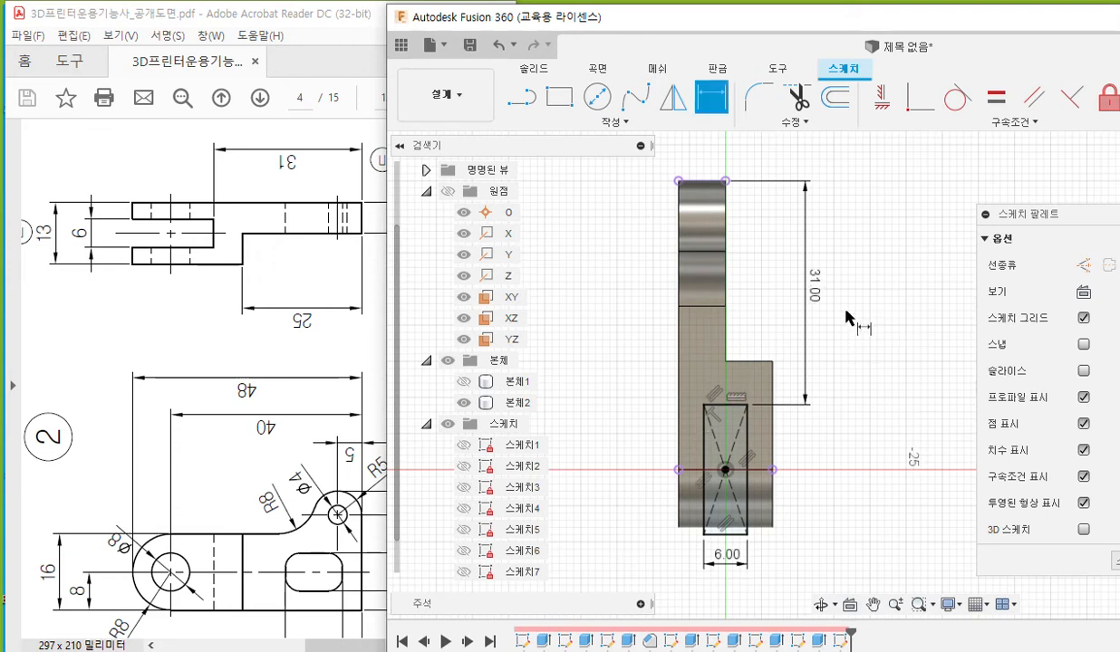
mouse_move(837, 420)
middle_down()
mouse_move(839, 383)
mouse_move(821, 404)
mouse_move(802, 389)
middle_up()
key(Escape)
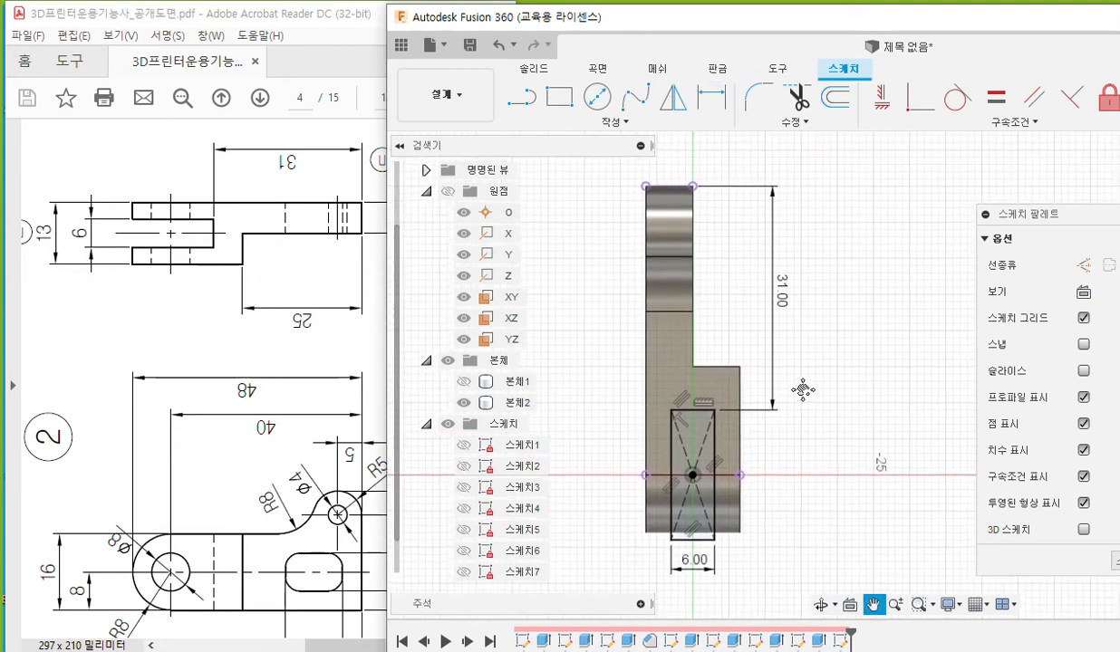
key(d)
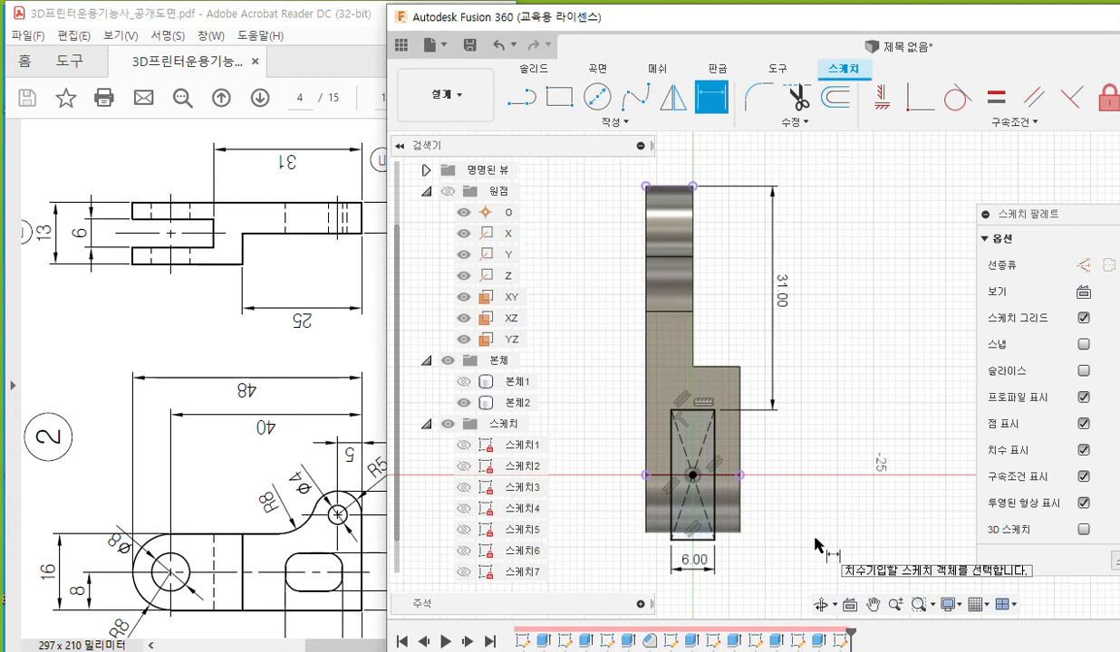
key(Escape)
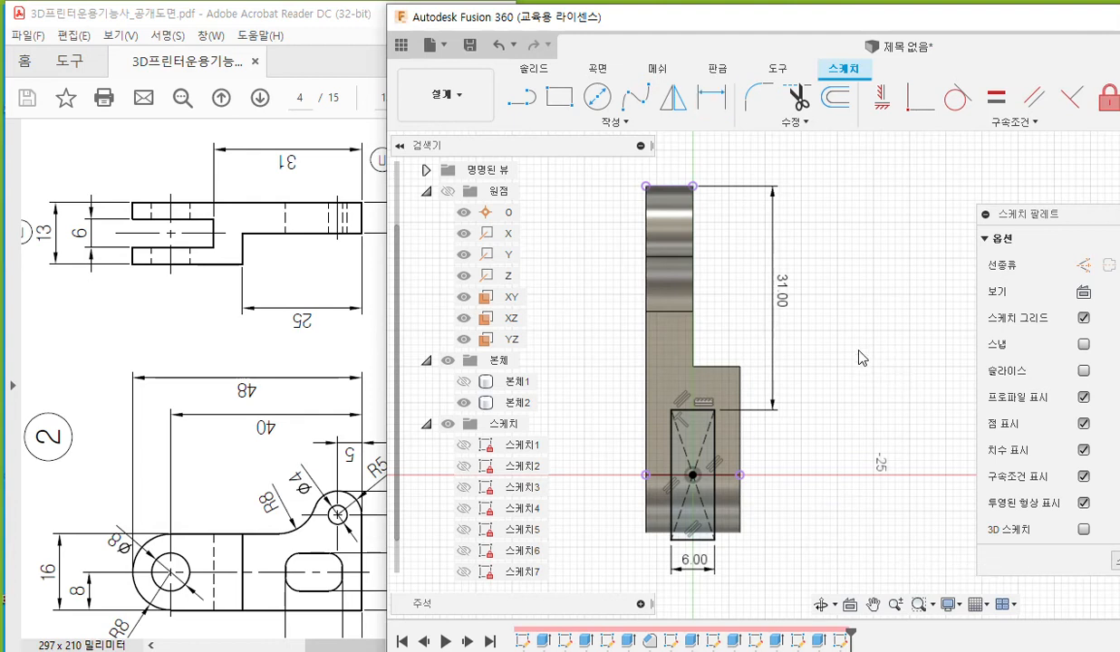
- Extrude the 6 mm wide rectangle profile as a cut with a distance of -30 mm through the rounded end
click(698, 435)
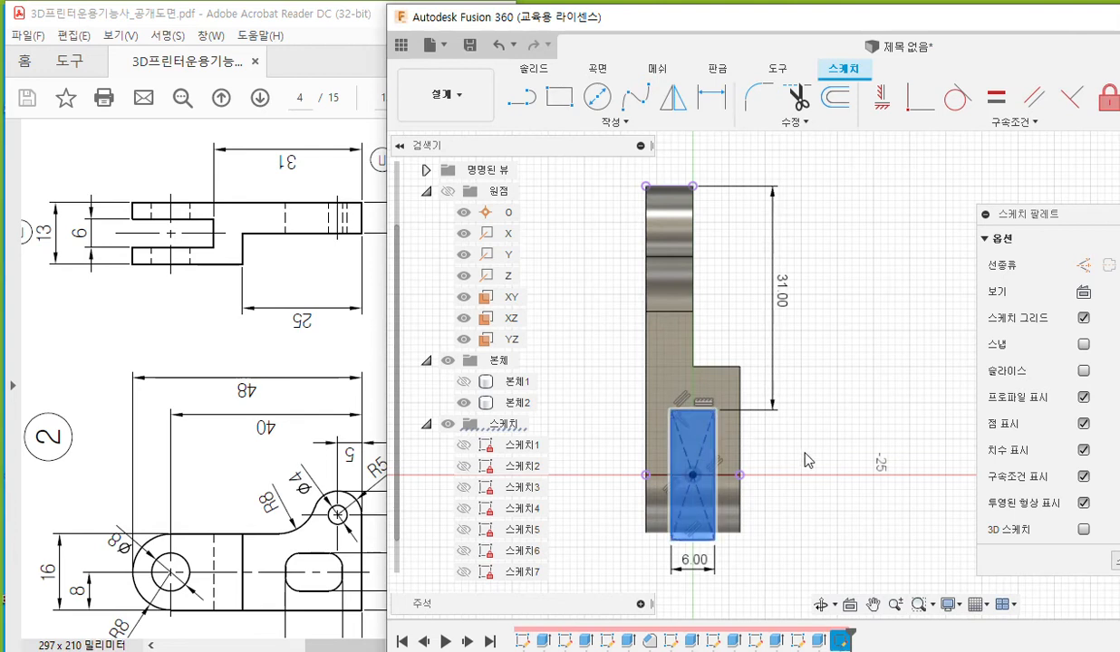
shift+middle_drag(798, 489, 715, 412)
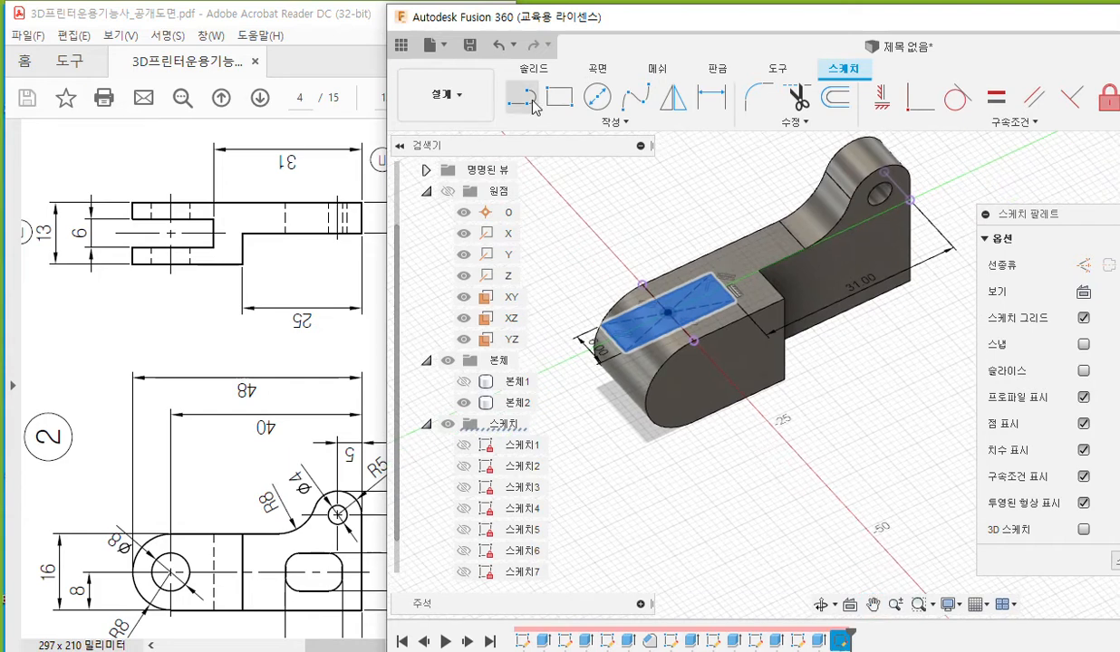
click(533, 72)
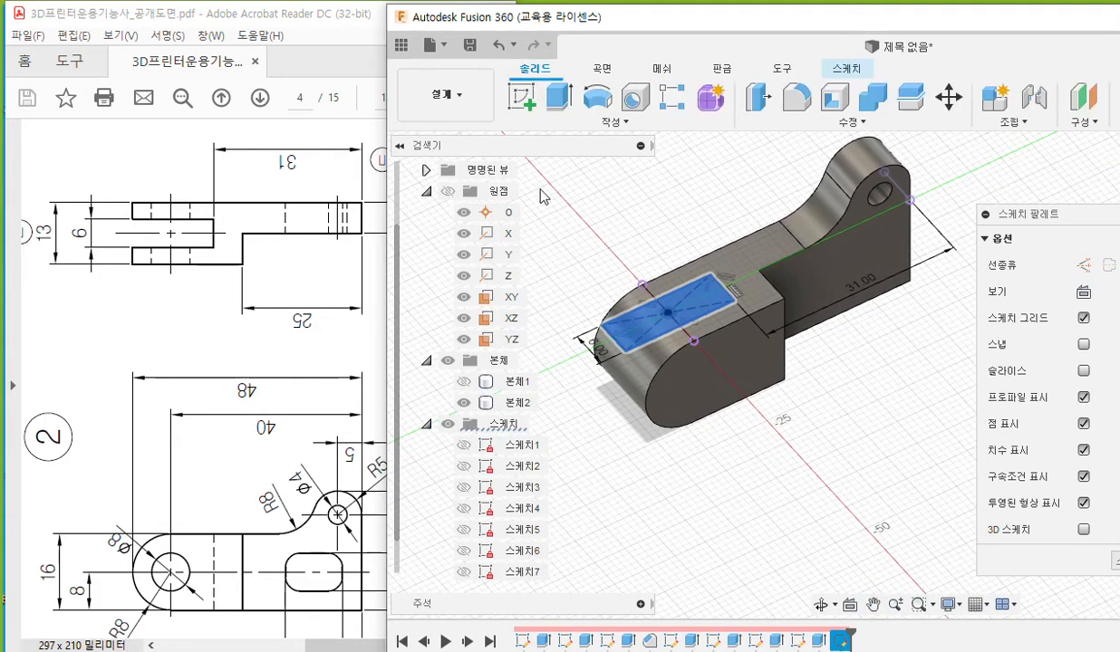
click(557, 105)
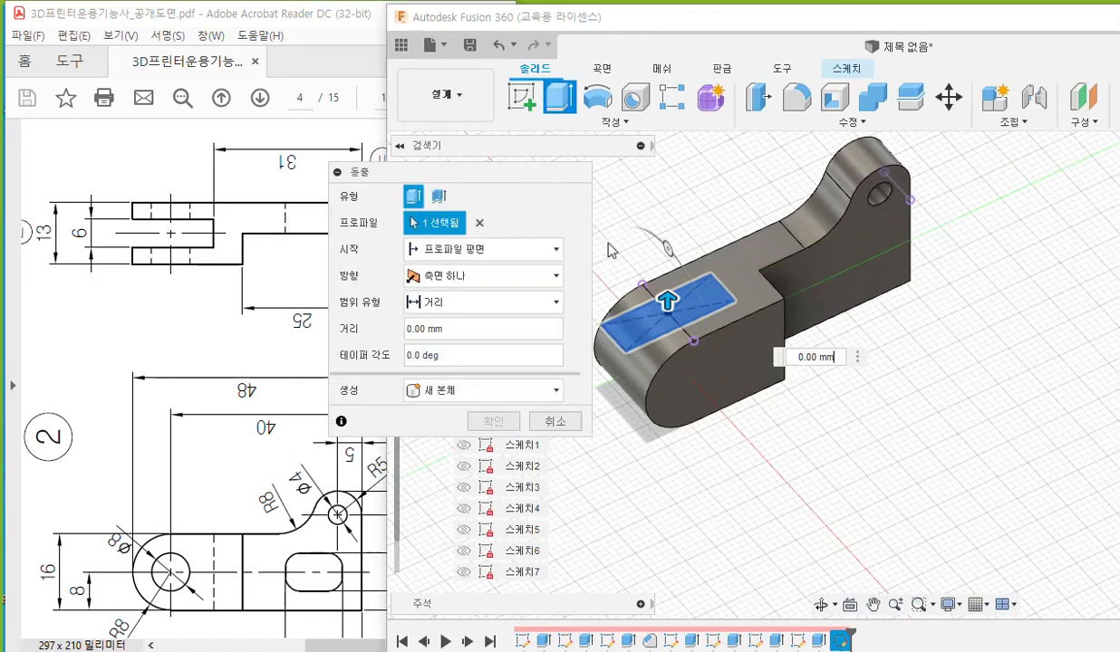
shift+middle_drag(727, 480, 824, 482)
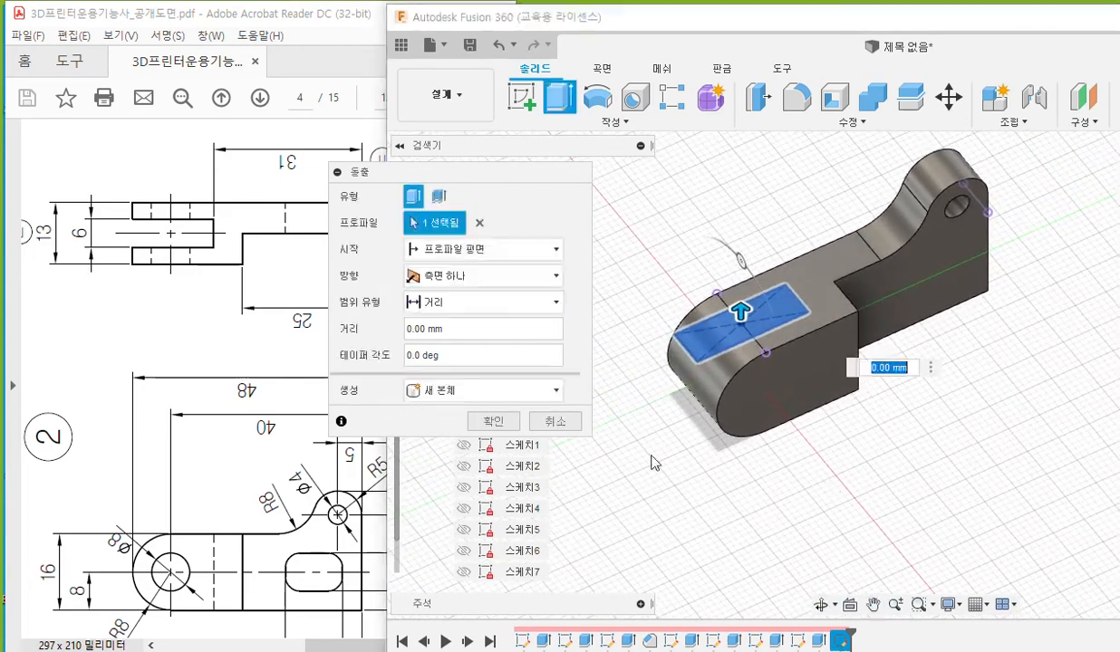
click(471, 390)
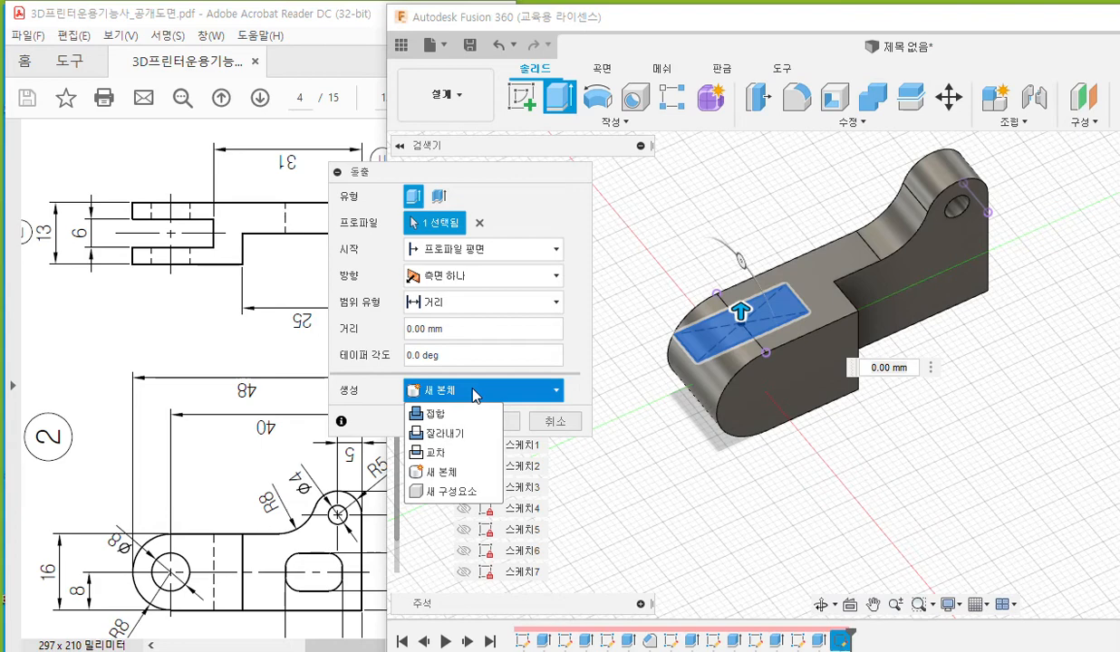
click(467, 436)
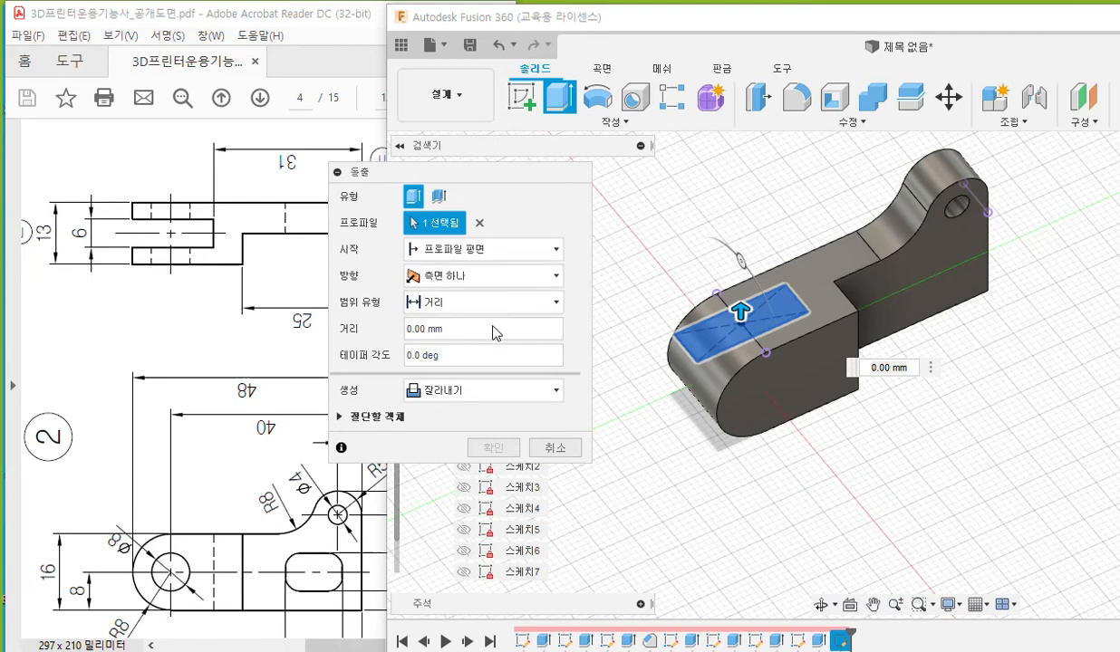
click(493, 334)
drag(466, 327, 367, 327)
text(-30)
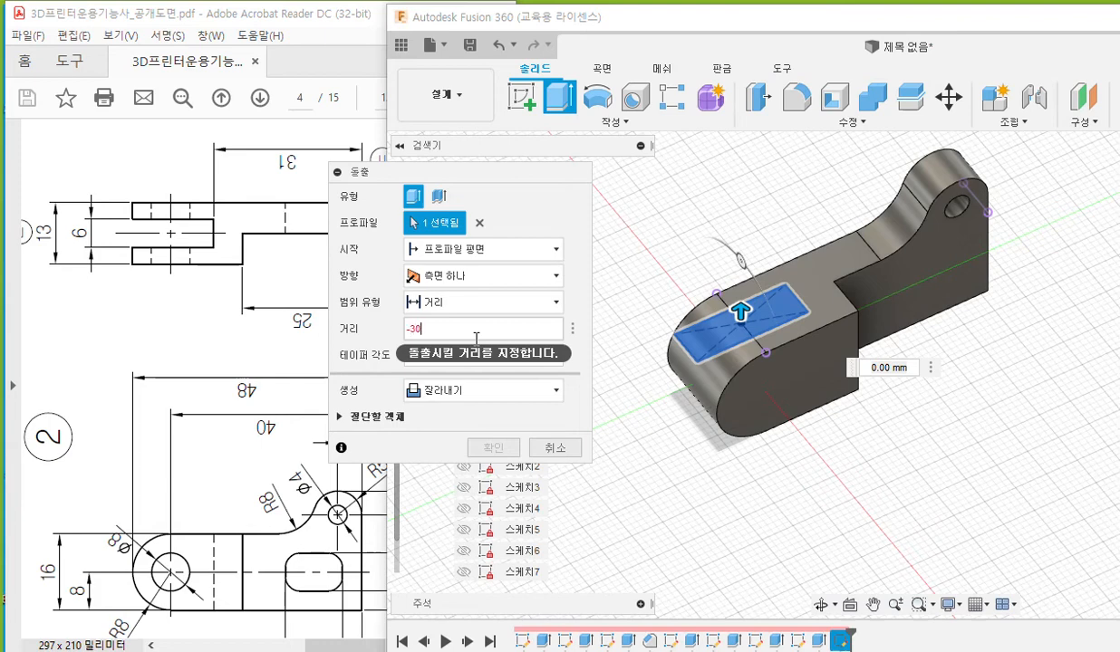
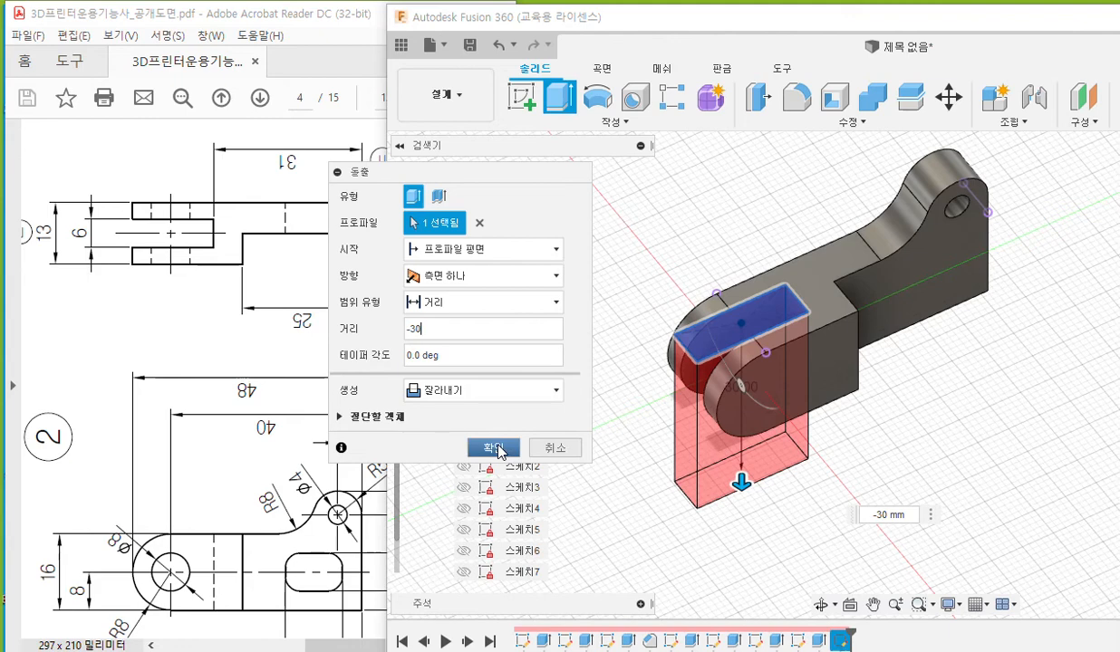
click(496, 448)
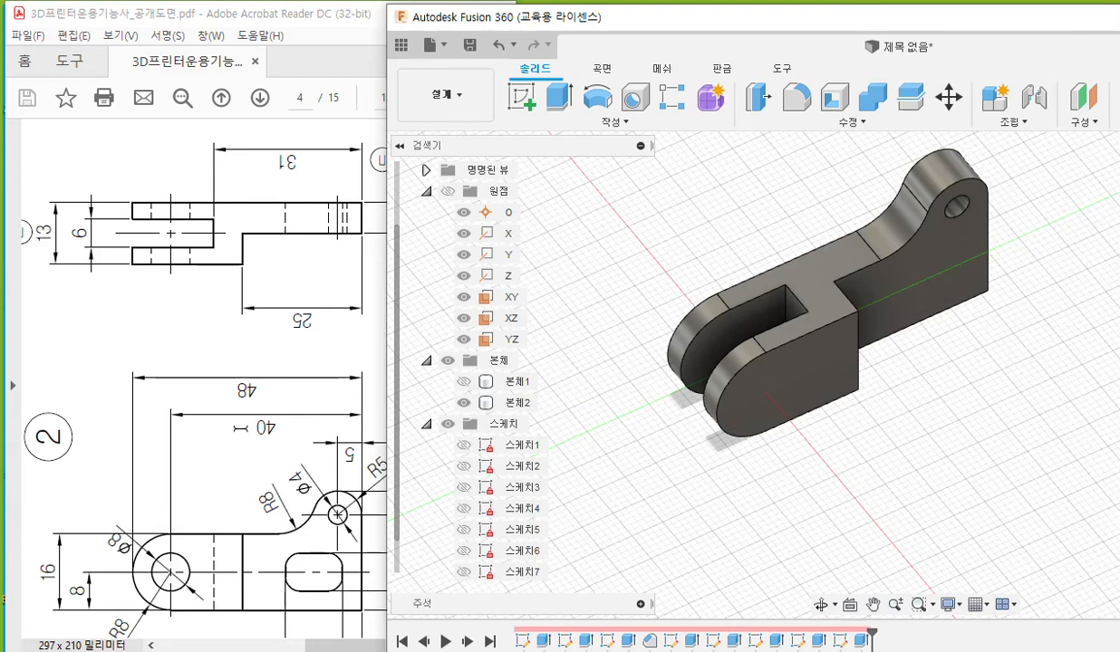
- Show the view with the 8 mm hole in part 2's drawing, and select the YZ origin plane with the model enlarged
scroll(239, 428, down, 3)
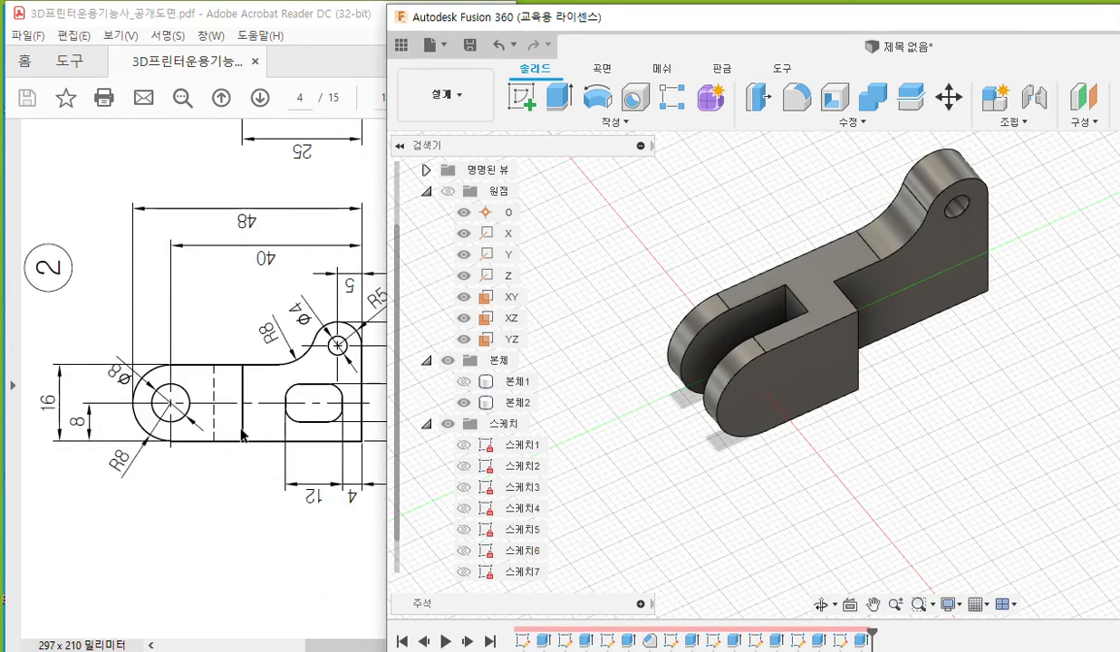
scroll(207, 422, down, 1)
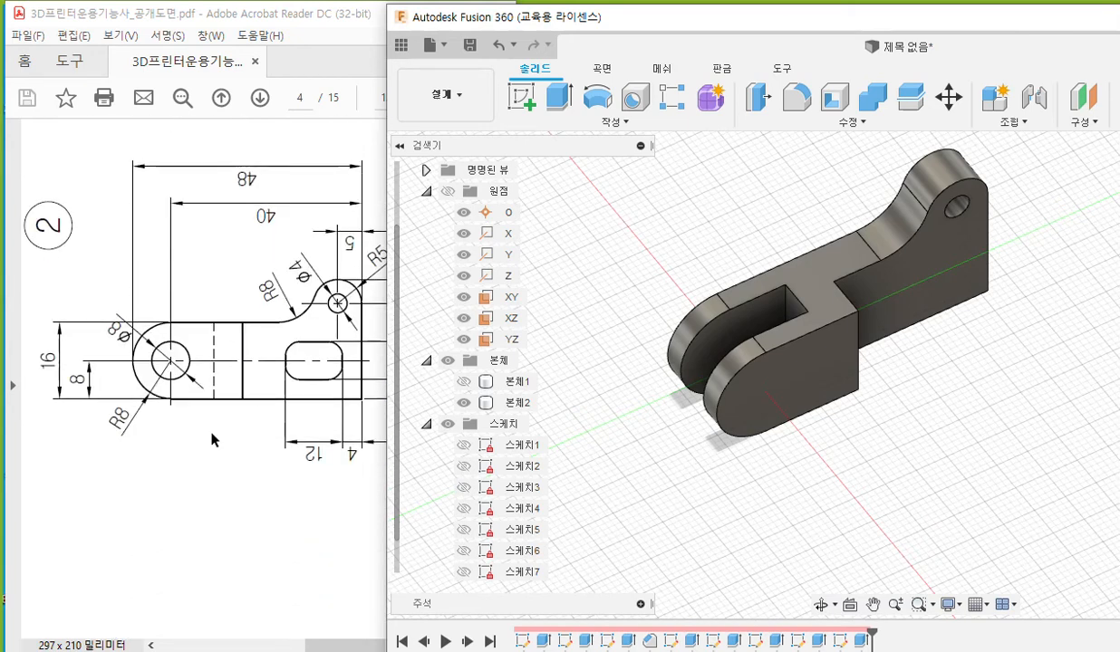
click(523, 341)
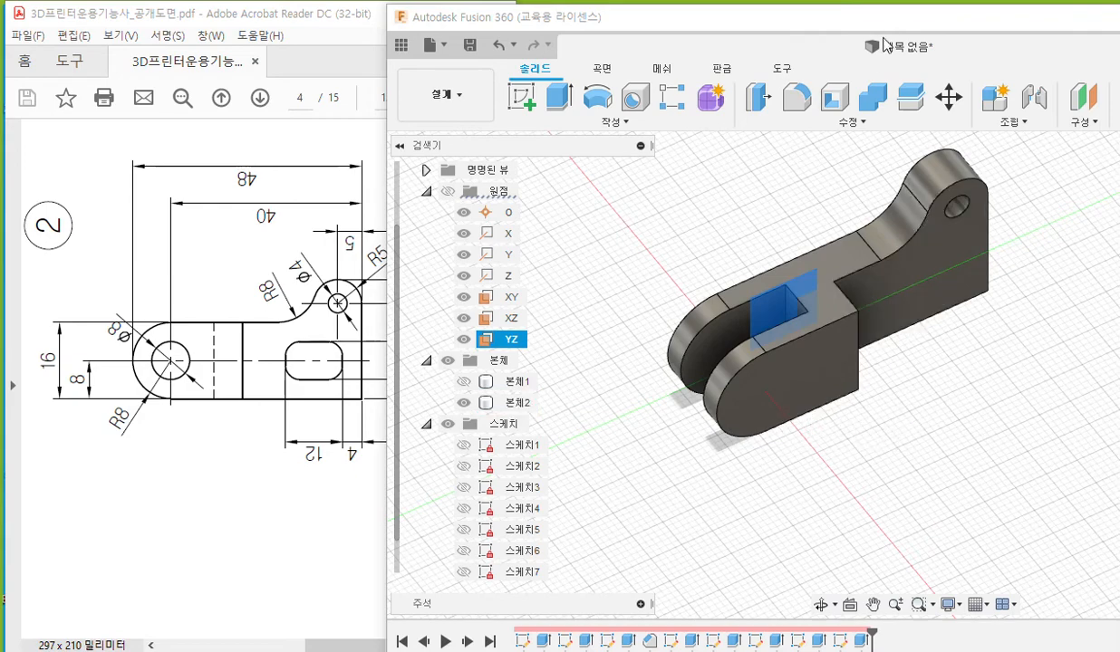
drag(911, 25, 595, 58)
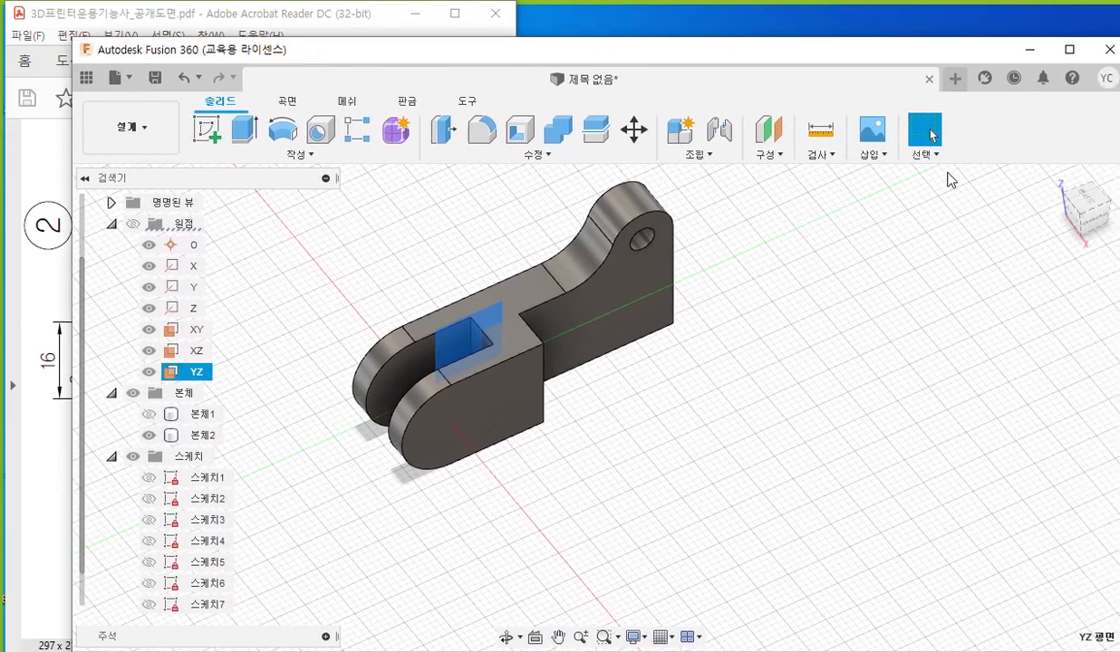
click(1058, 175)
drag(405, 61, 707, 27)
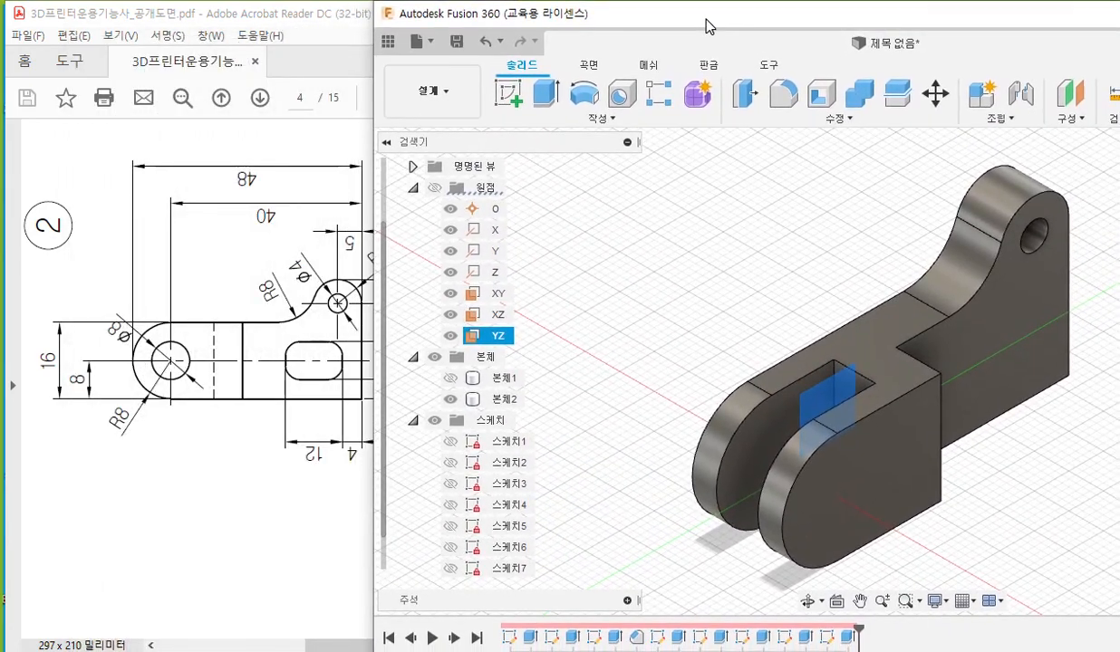
key(ctrl+1)
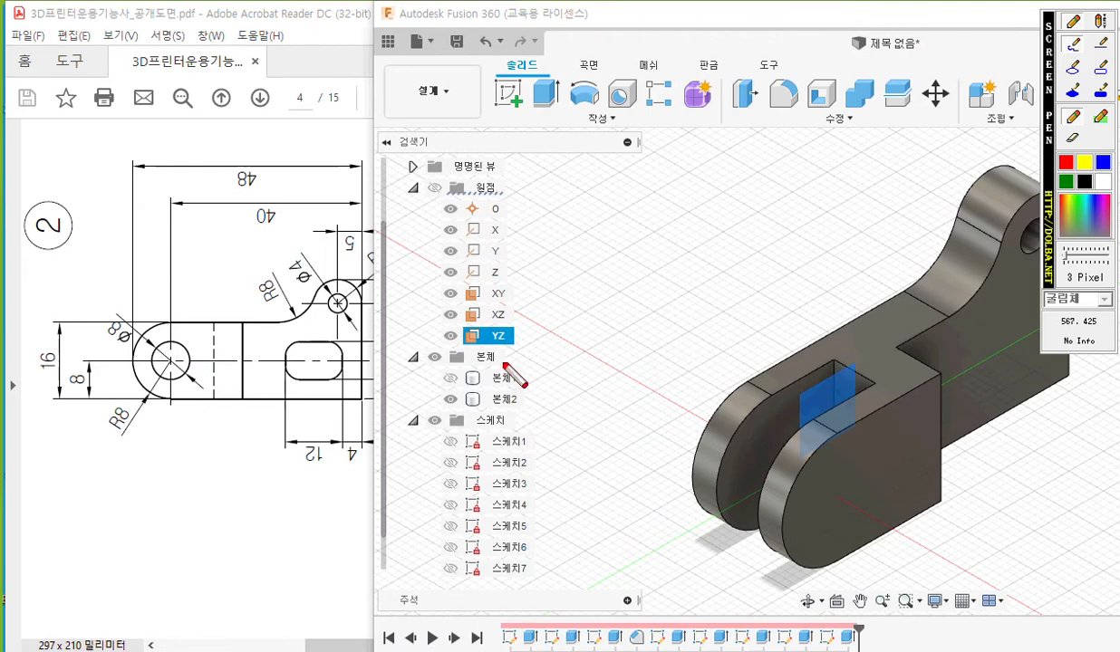
drag(451, 347, 582, 347)
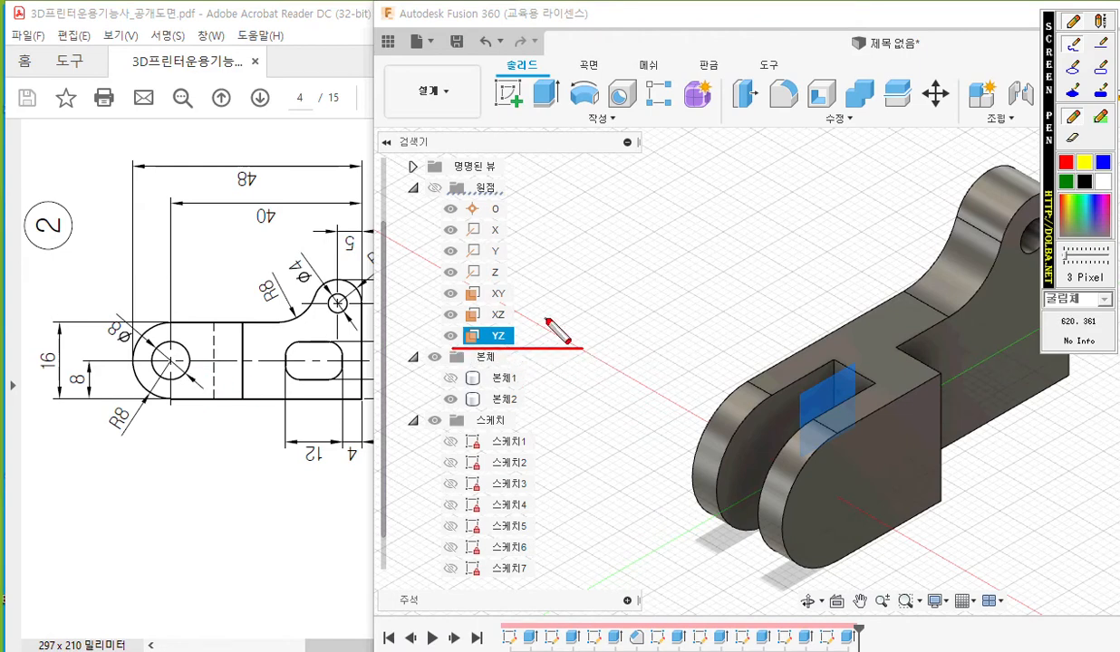
mouse_move(195, 368)
mouse_down()
mouse_move(164, 383)
mouse_move(195, 344)
mouse_move(192, 382)
mouse_move(168, 373)
mouse_move(177, 365)
mouse_move(163, 371)
mouse_move(178, 368)
mouse_up()
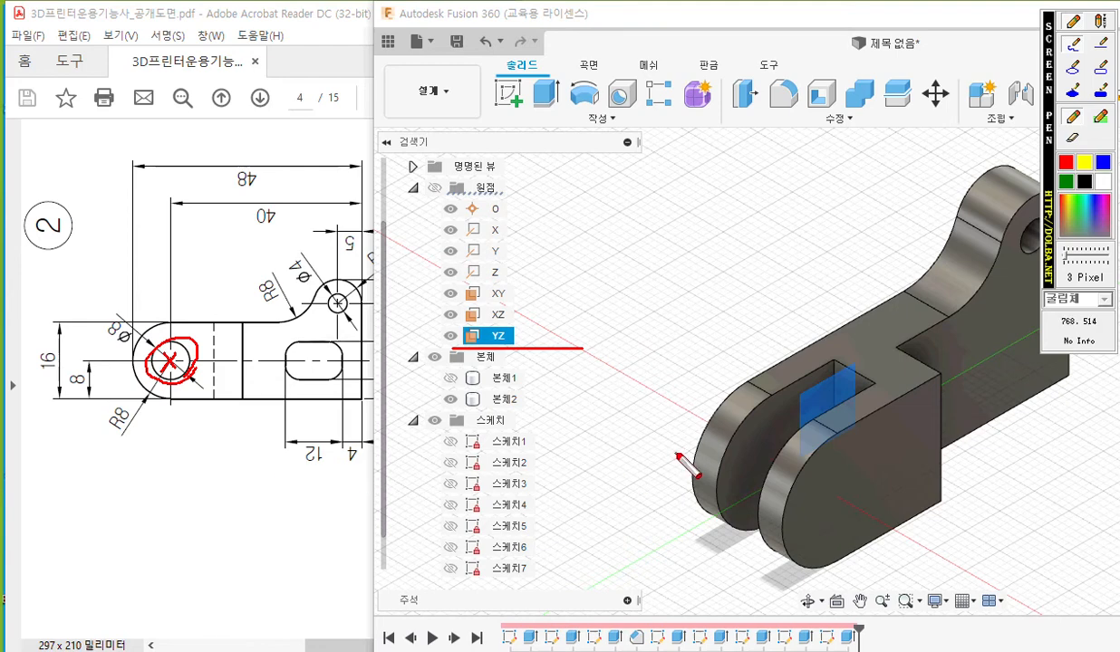
mouse_move(801, 437)
mouse_down()
mouse_move(779, 457)
mouse_move(781, 496)
mouse_move(796, 446)
mouse_up()
mouse_move(684, 427)
mouse_down()
mouse_move(890, 501)
mouse_move(859, 510)
mouse_move(686, 427)
mouse_move(699, 452)
mouse_up()
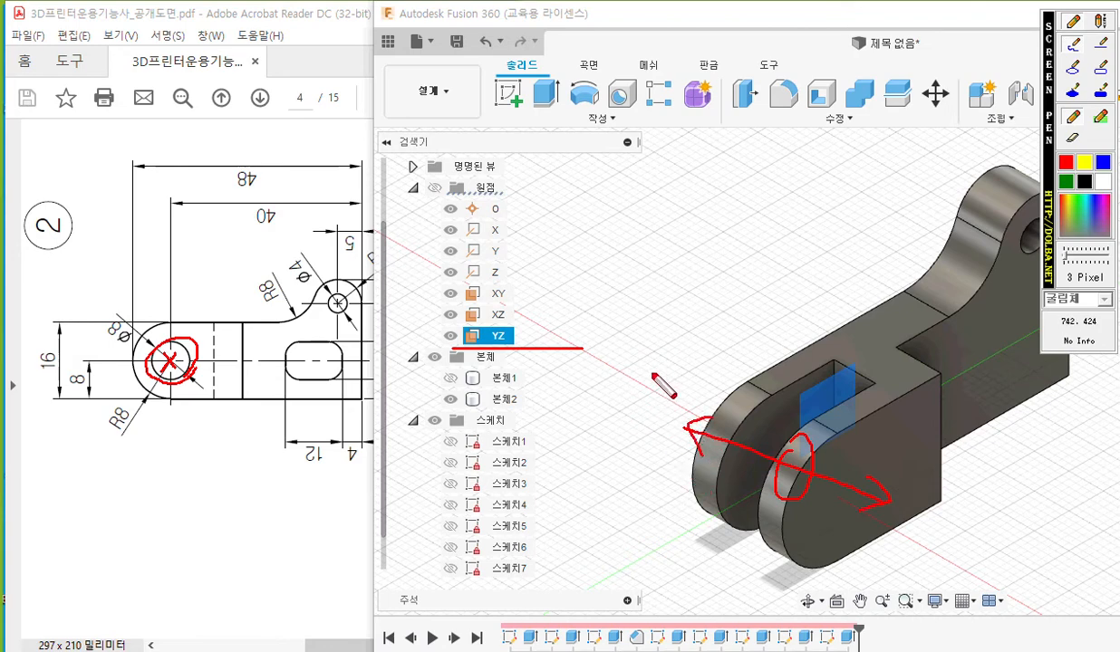
key(Escape)
- Create a sketch on the YZ origin plane and turn on Slice to section the part
right_click(496, 339)
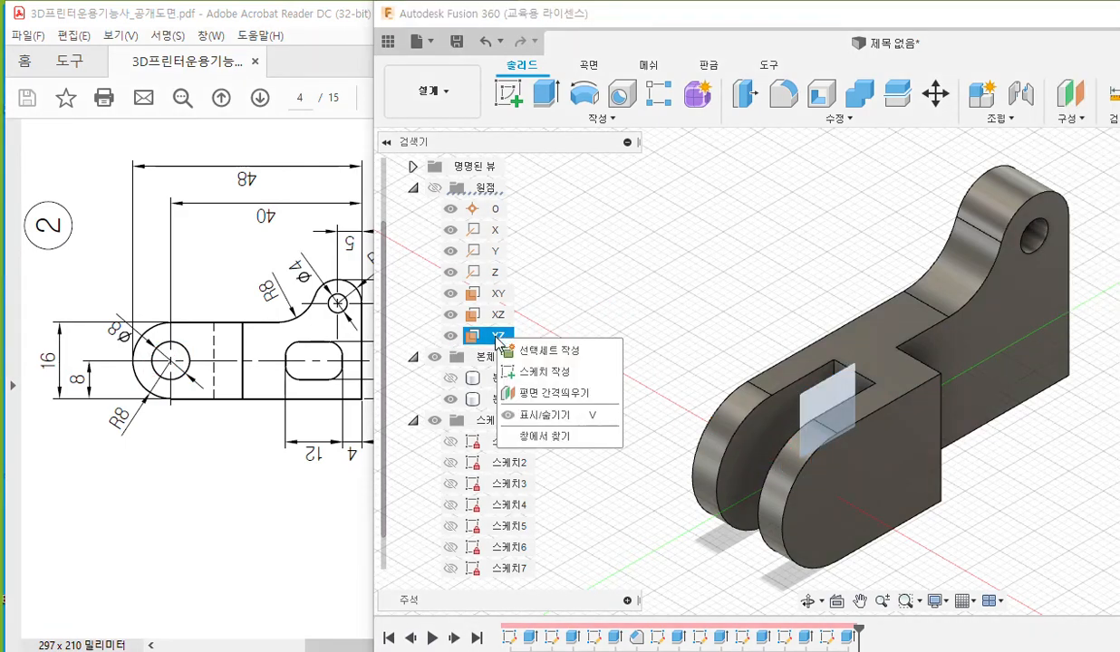
click(543, 373)
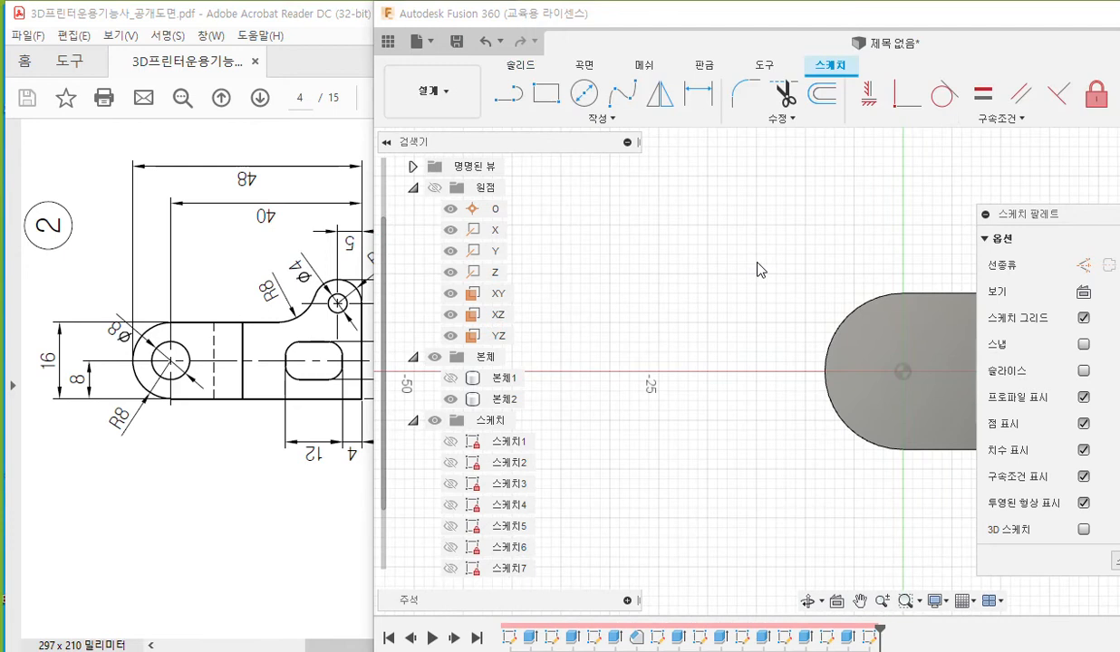
middle_drag(790, 257, 593, 268)
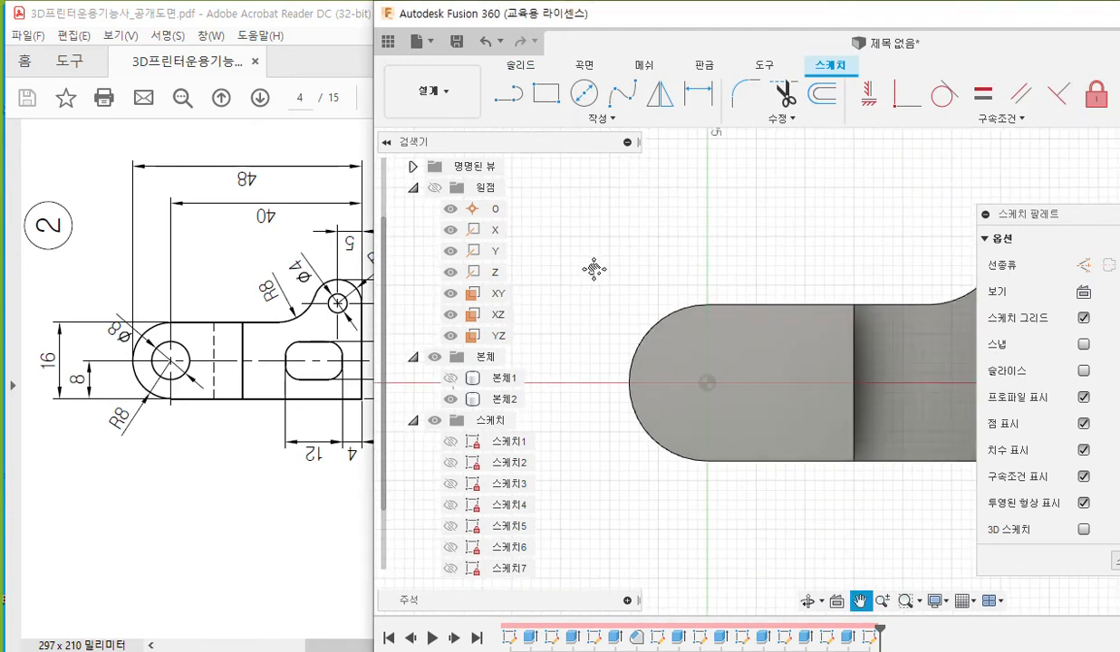
click(1083, 371)
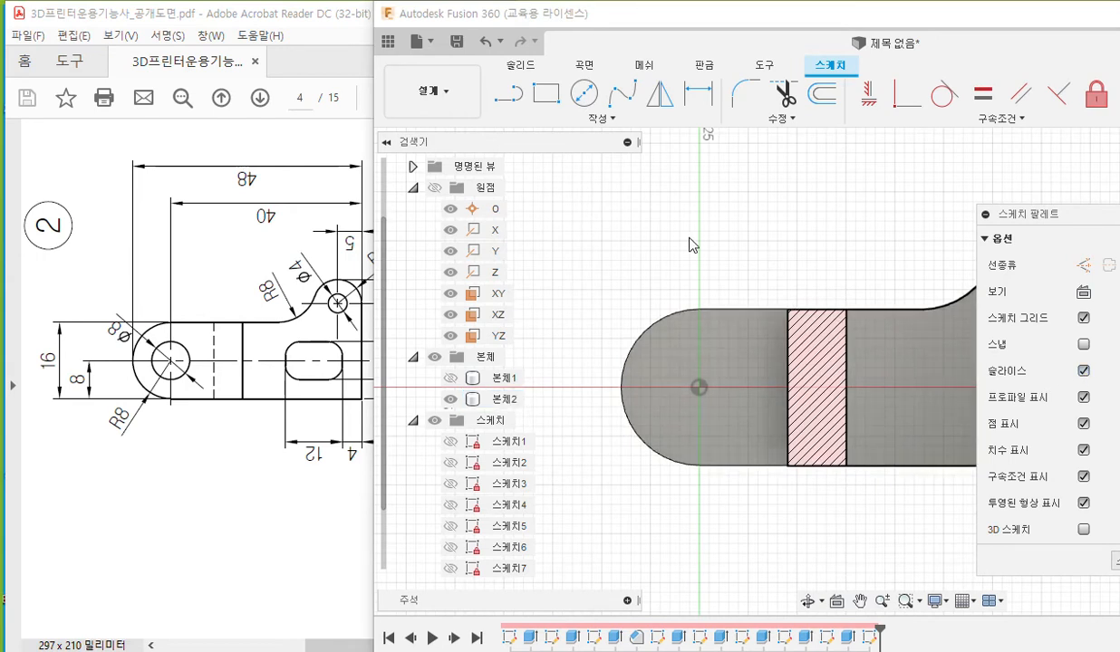
click(584, 95)
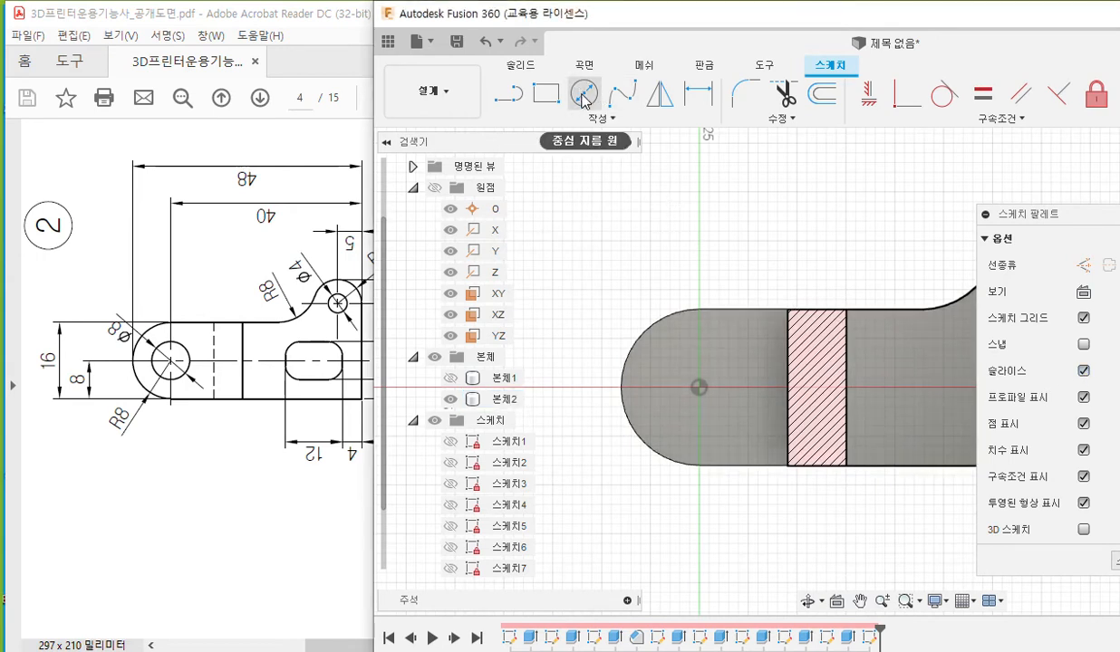
key(F9)
drag(601, 103, 593, 115)
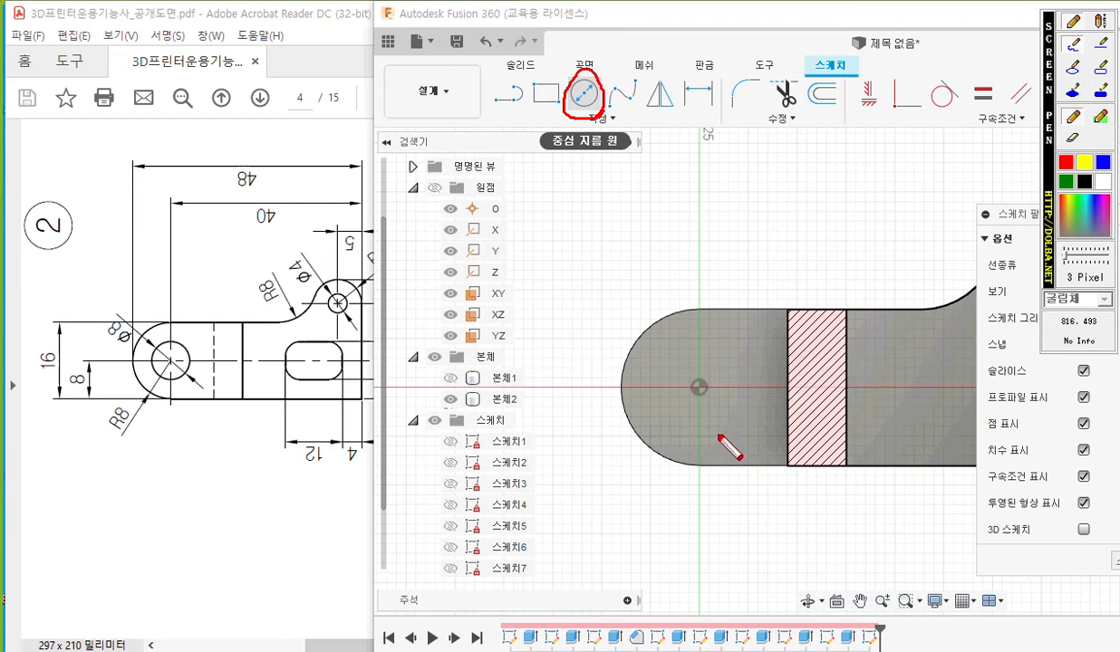
mouse_move(709, 371)
mouse_down()
mouse_move(690, 398)
mouse_move(708, 398)
mouse_up()
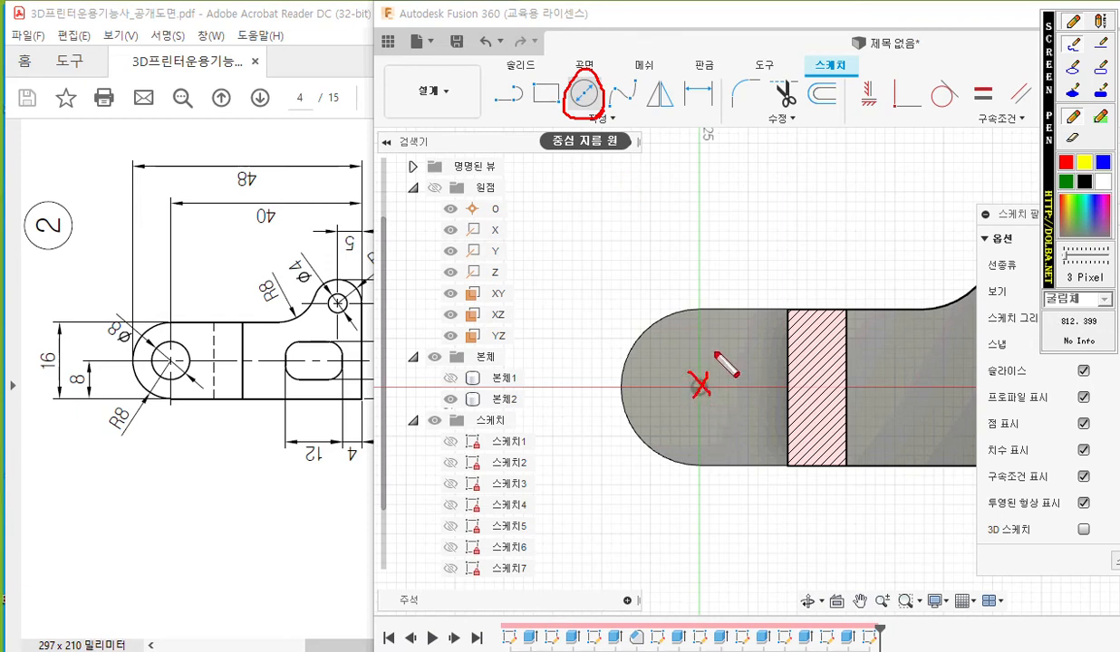
mouse_move(732, 365)
mouse_down()
mouse_move(681, 422)
mouse_move(729, 349)
mouse_move(736, 356)
mouse_move(708, 323)
mouse_move(708, 340)
mouse_move(721, 319)
mouse_move(735, 335)
mouse_up()
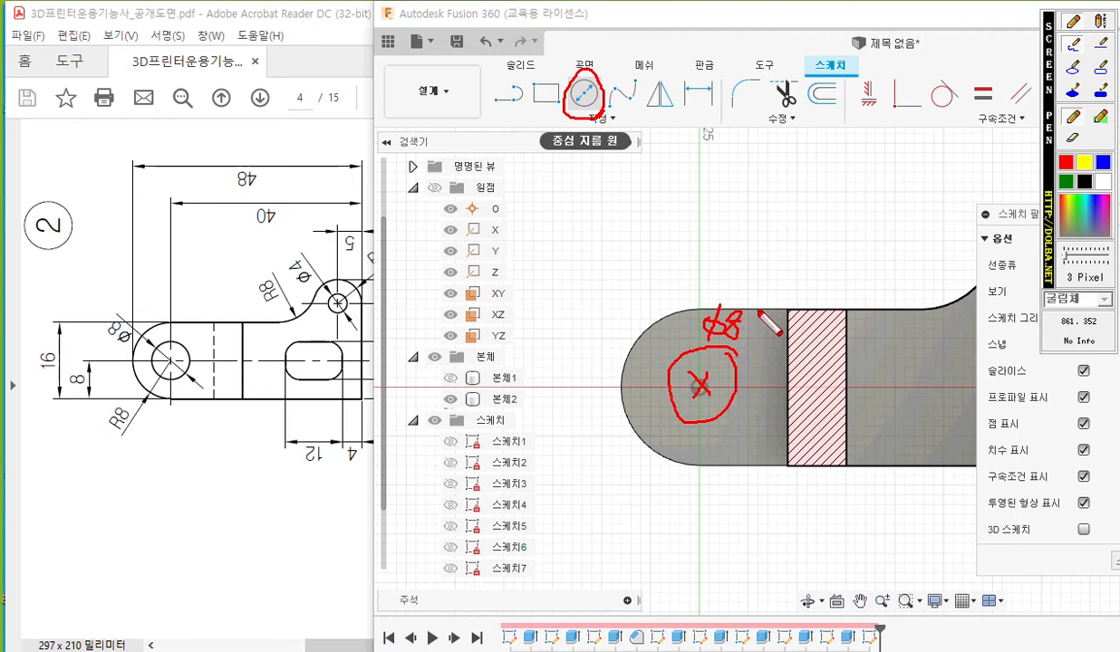
key(Escape)
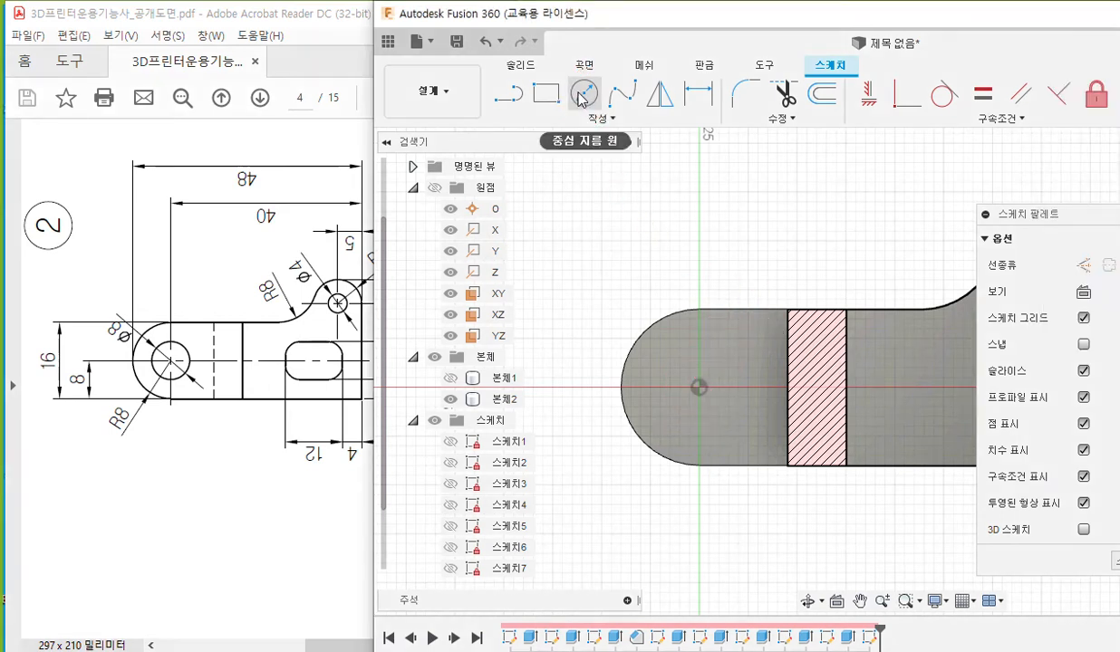
- Draw a center-diameter circle of 8 mm on the sketch origin in the part's rounded end
click(581, 98)
click(699, 388)
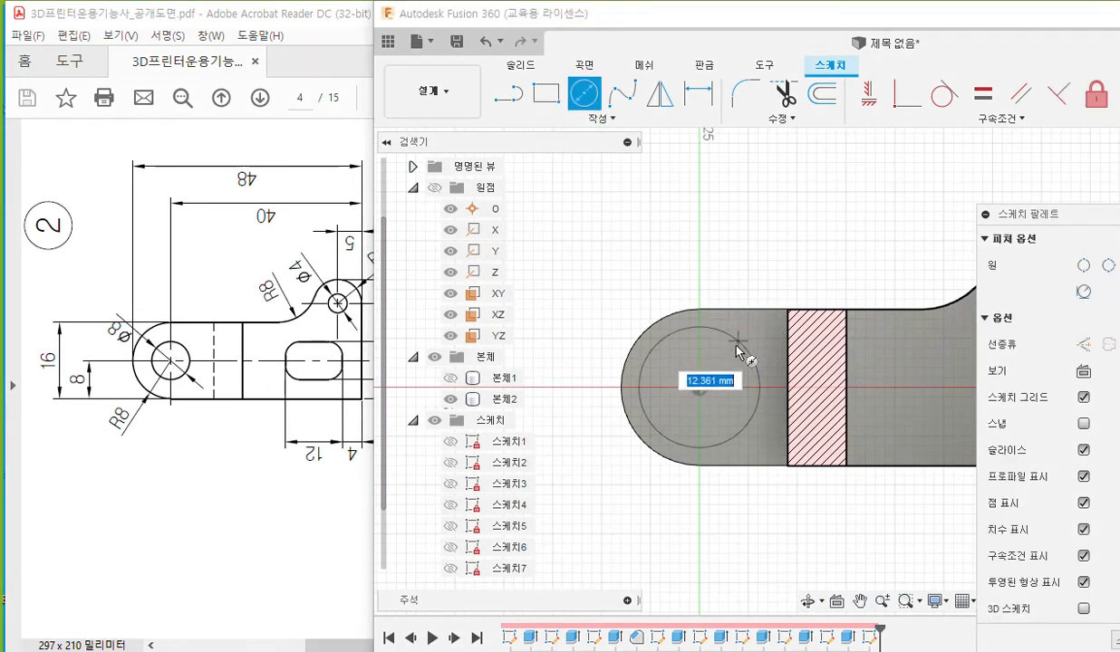
text(8)
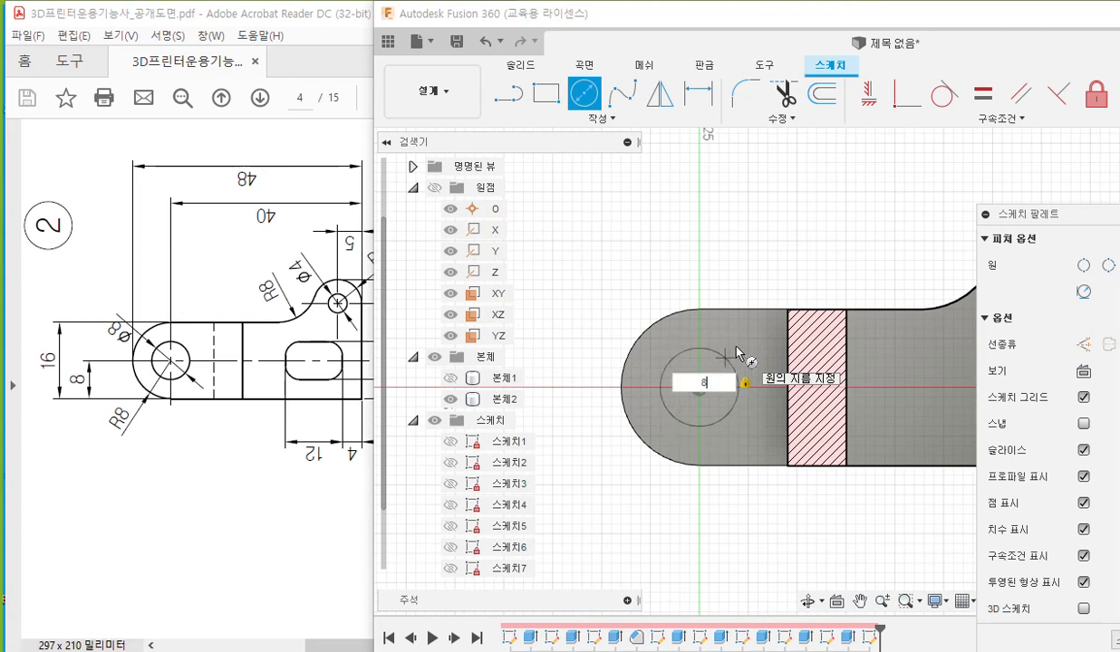
key(Return)
key(Escape)
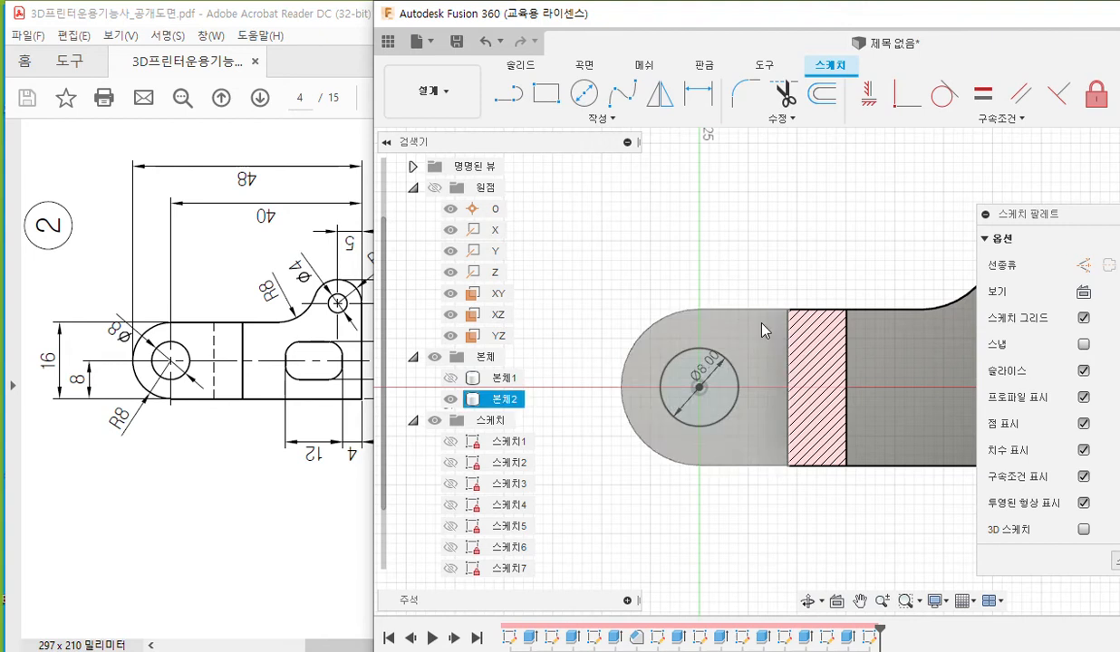
- Extrude the 8 mm circle as a symmetric cut with extent set to All, through both sides of the fork end
click(709, 413)
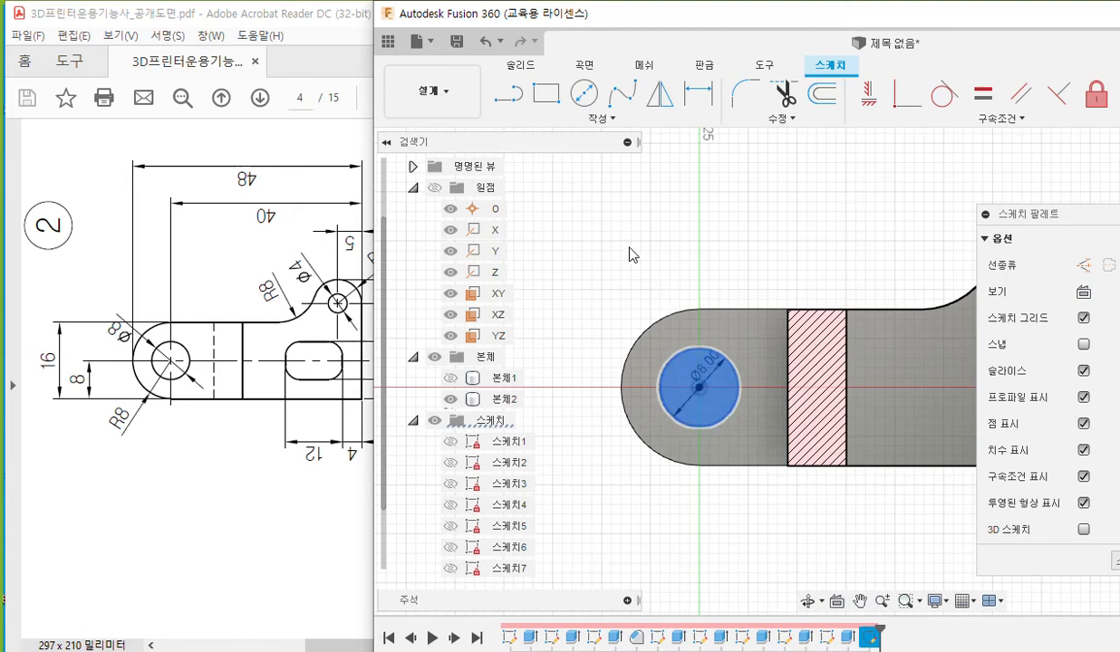
shift+middle_drag(617, 248, 675, 306)
click(524, 67)
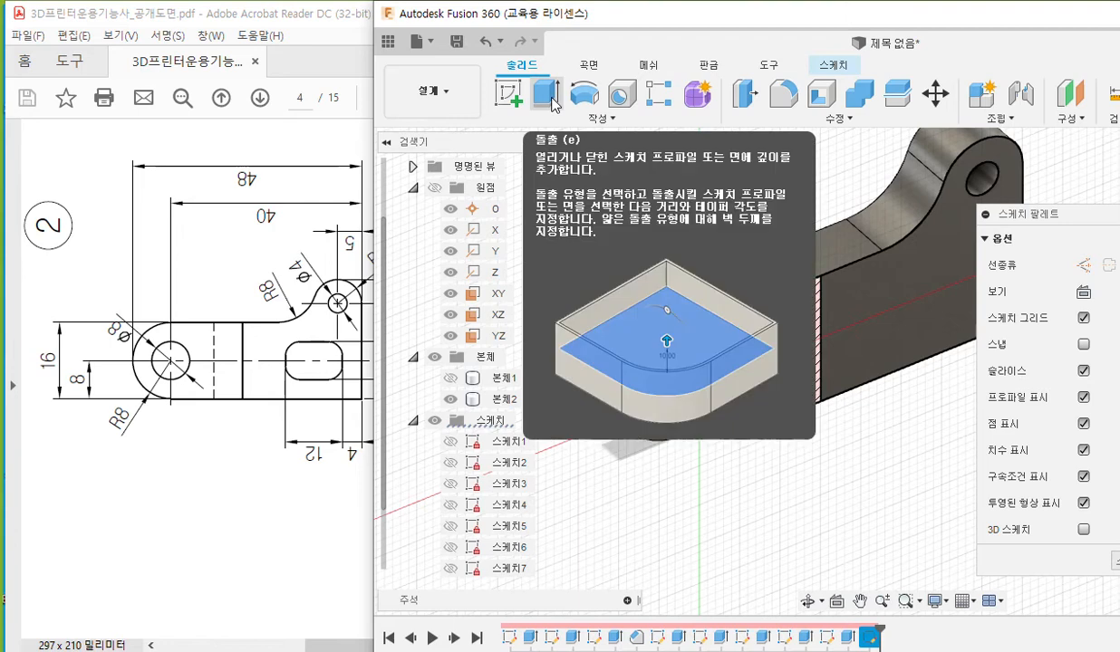
click(547, 94)
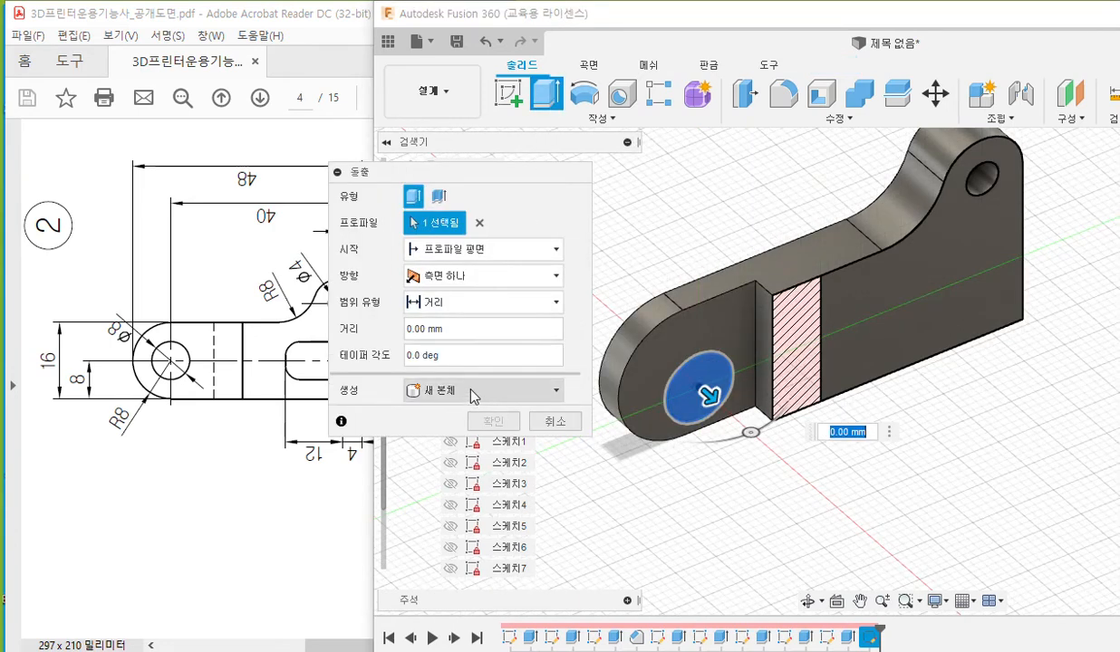
click(472, 392)
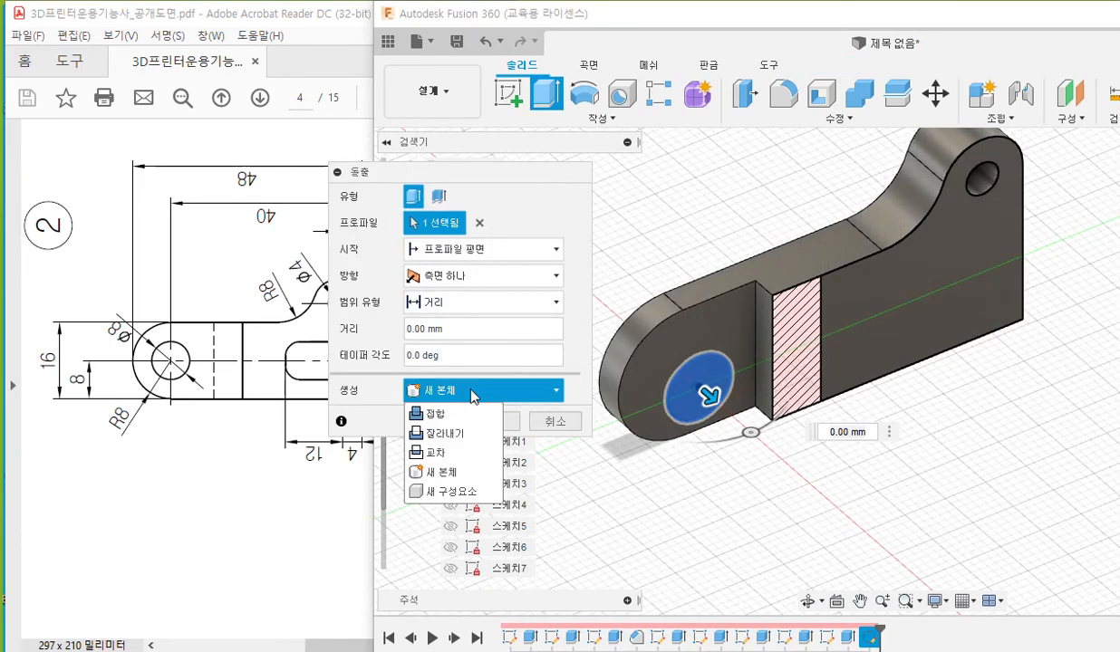
click(470, 434)
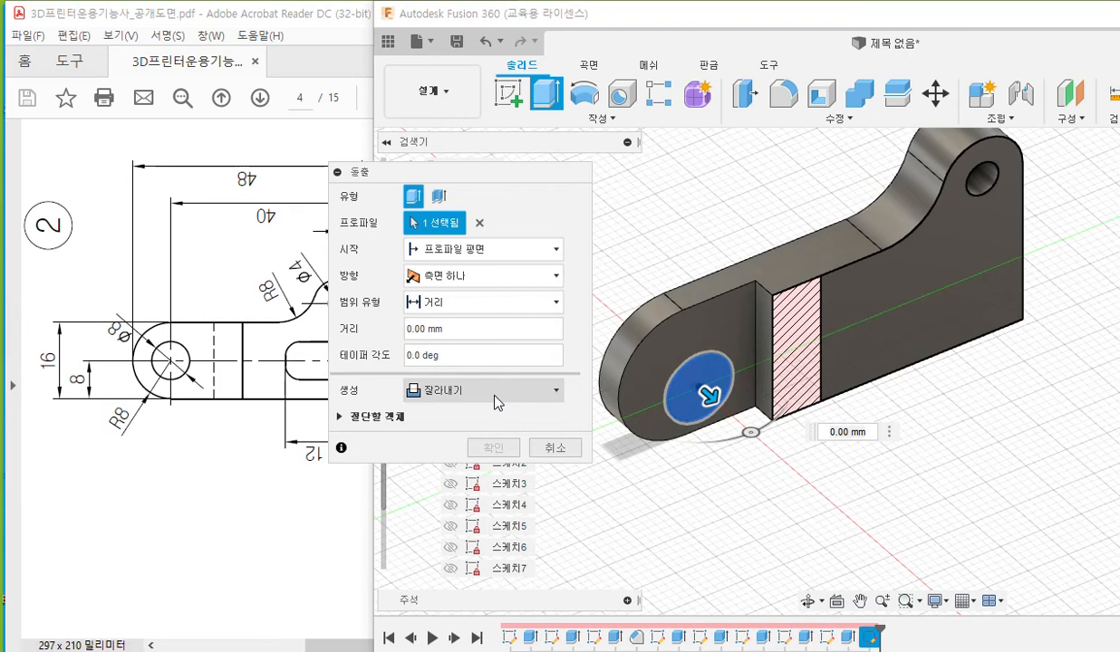
click(508, 278)
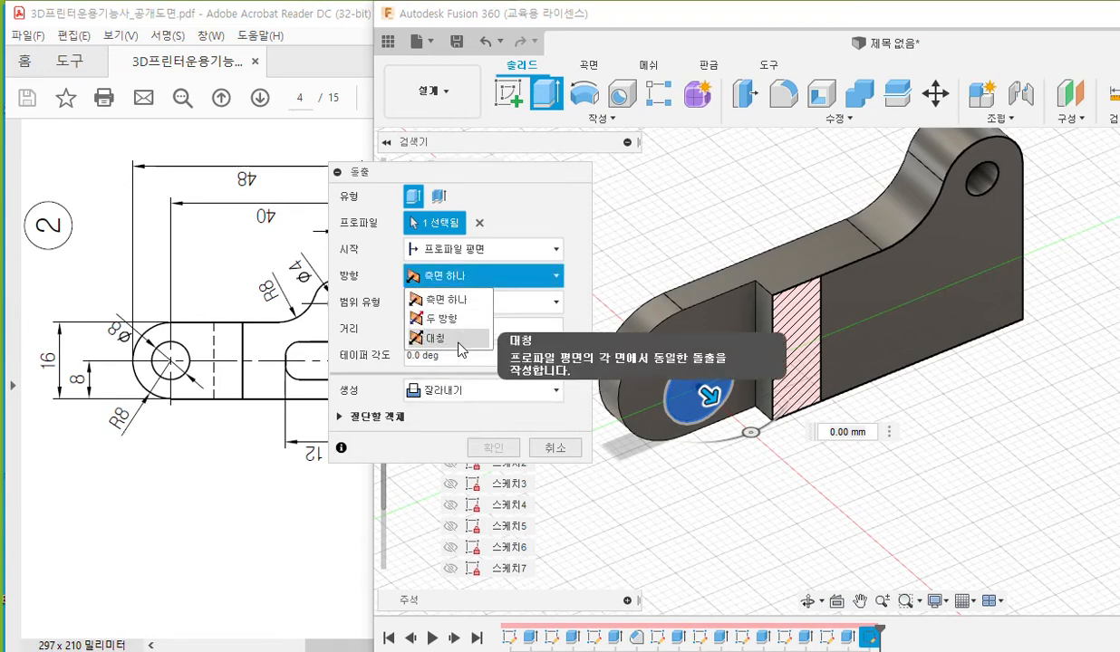
click(462, 339)
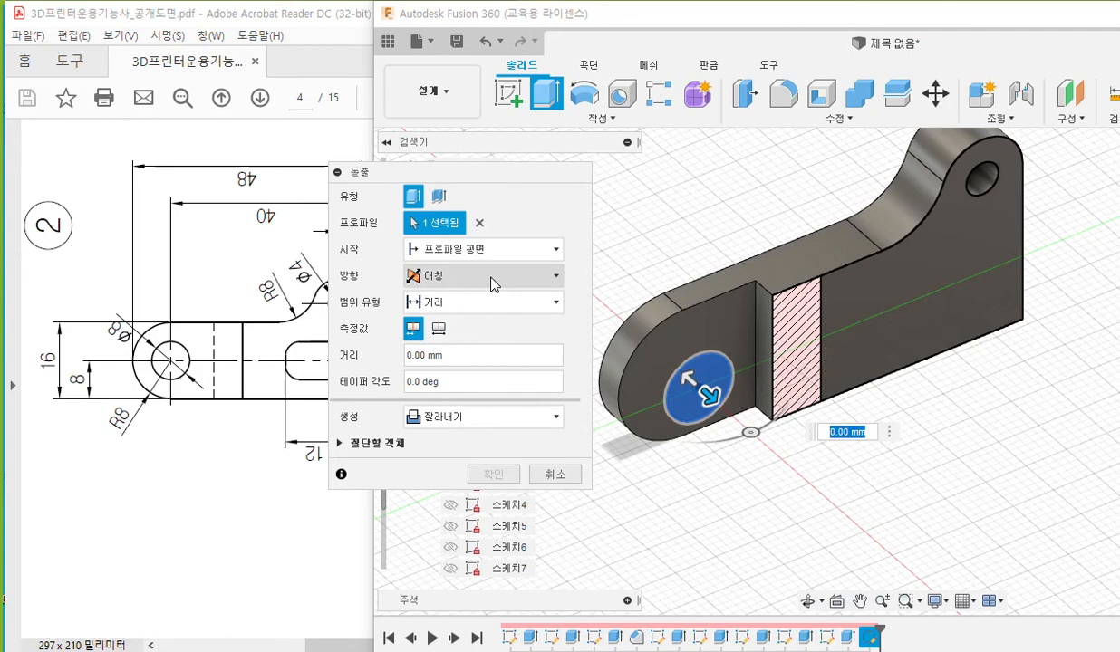
click(497, 303)
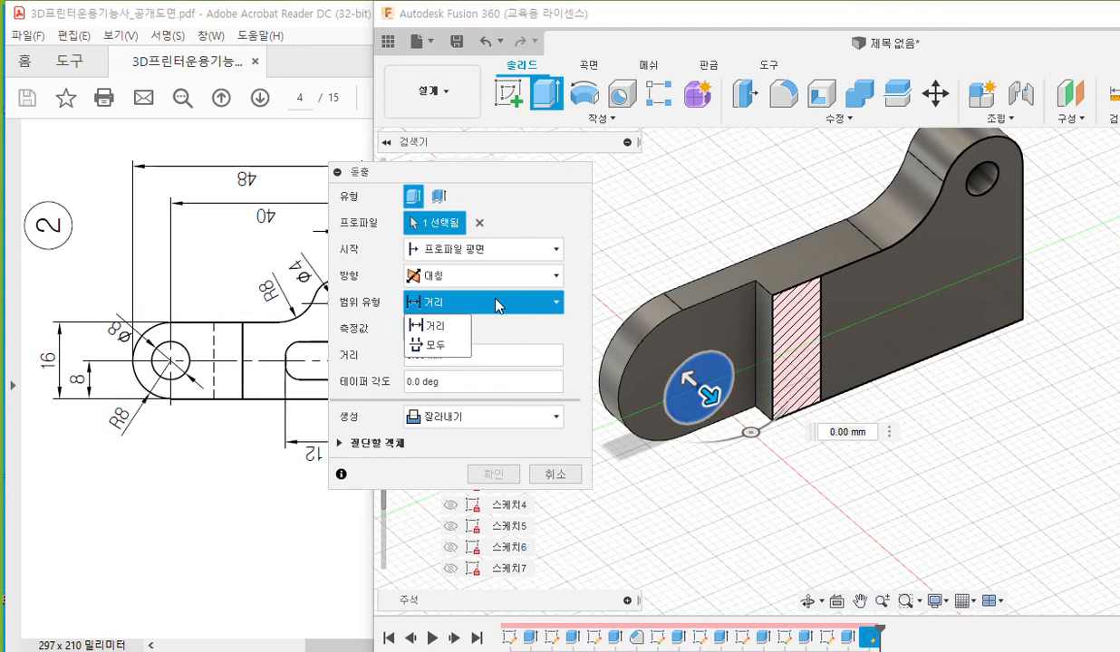
click(439, 345)
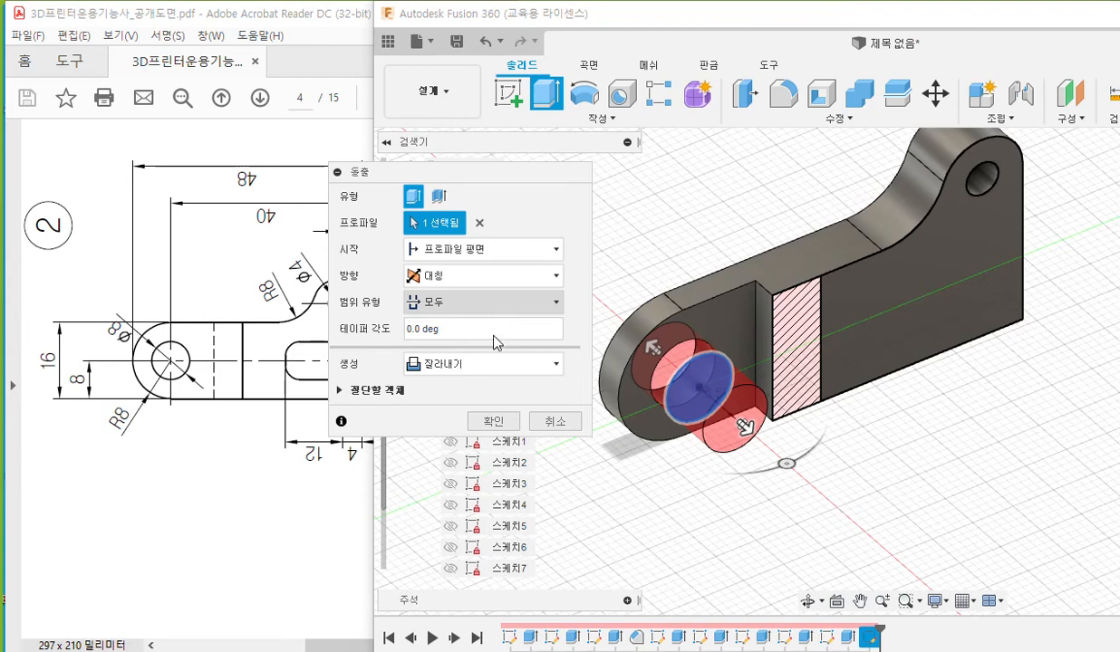
click(490, 422)
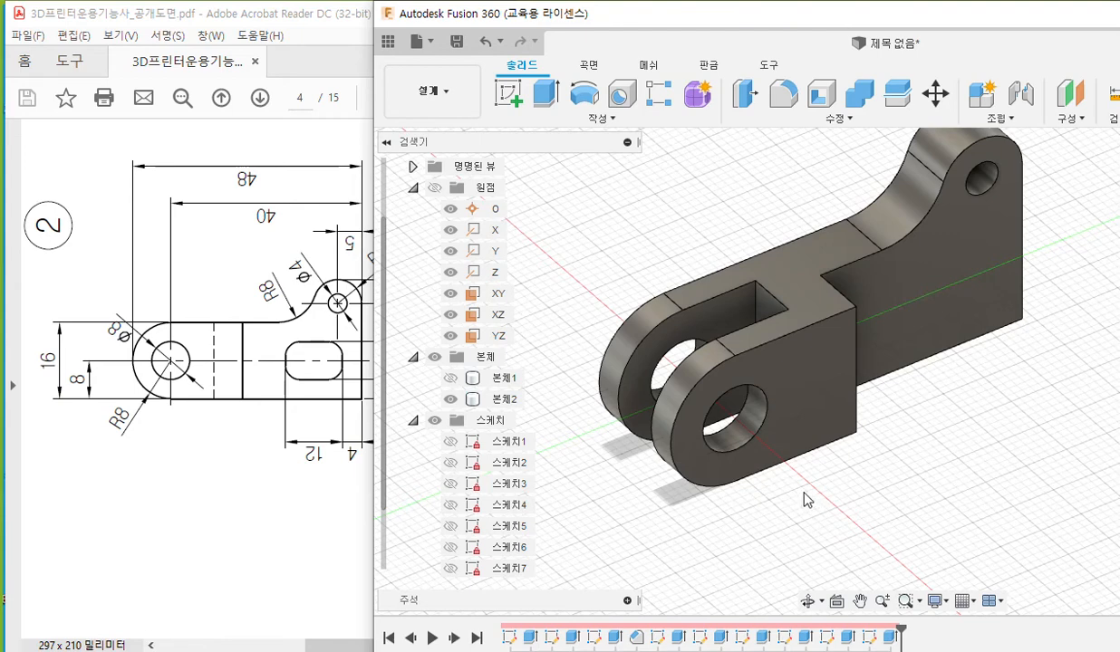
middle_drag(625, 471, 671, 494)
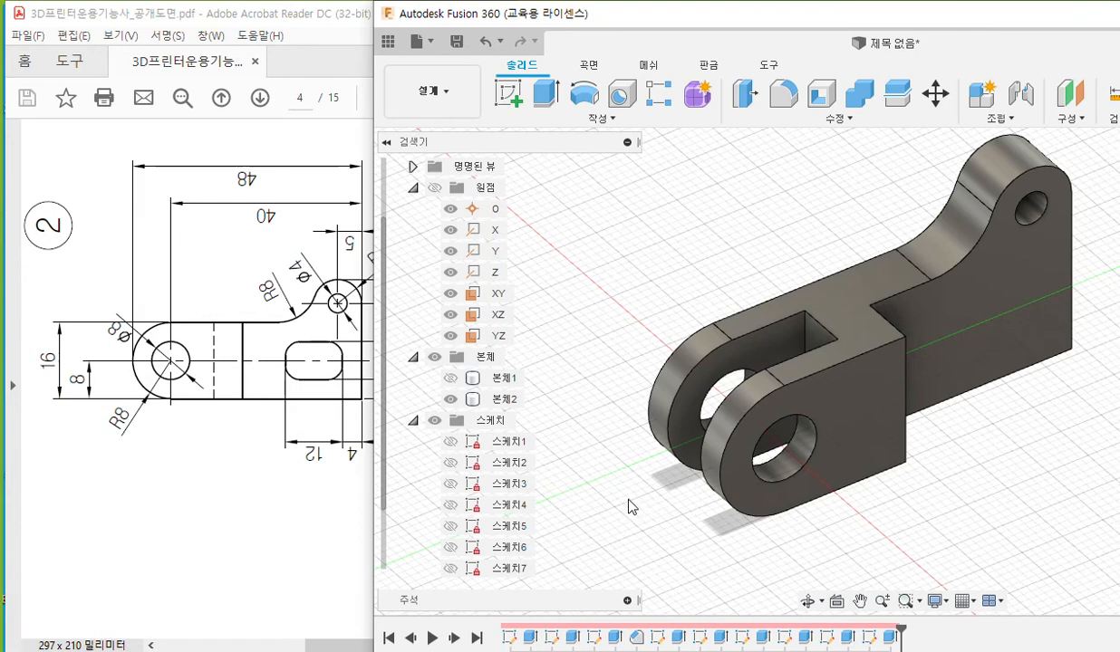
- Switch to the PDF drawing in Acrobat Reader and enlarge the rounded slot in part 2's side view to read its dimensions
click(190, 442)
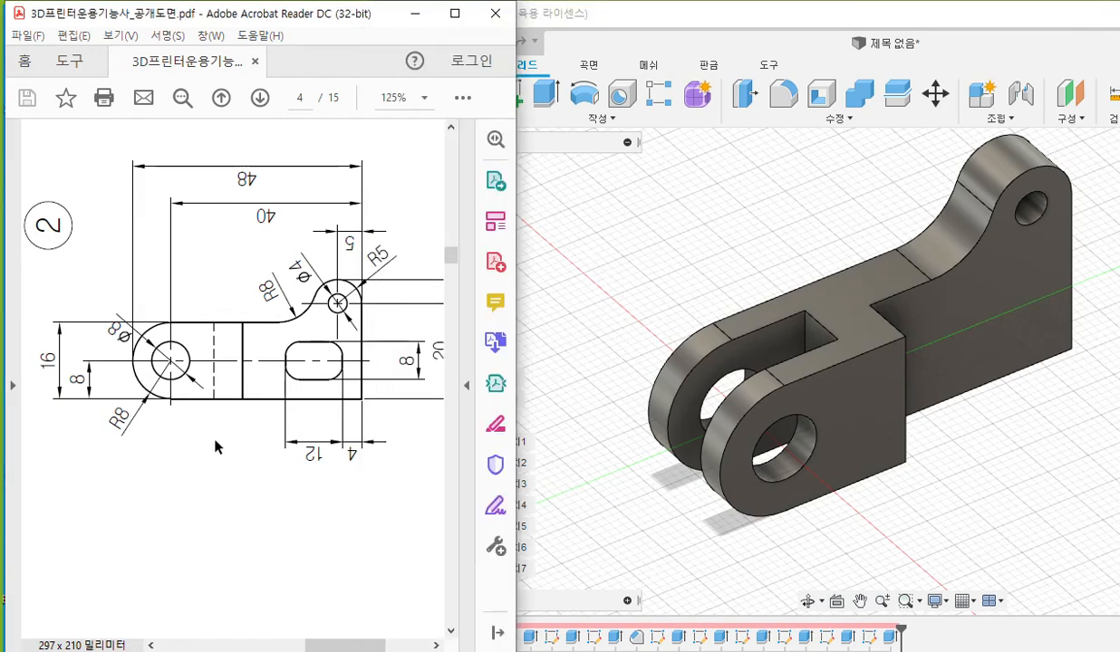
ctrl+scroll(222, 441, down, 1)
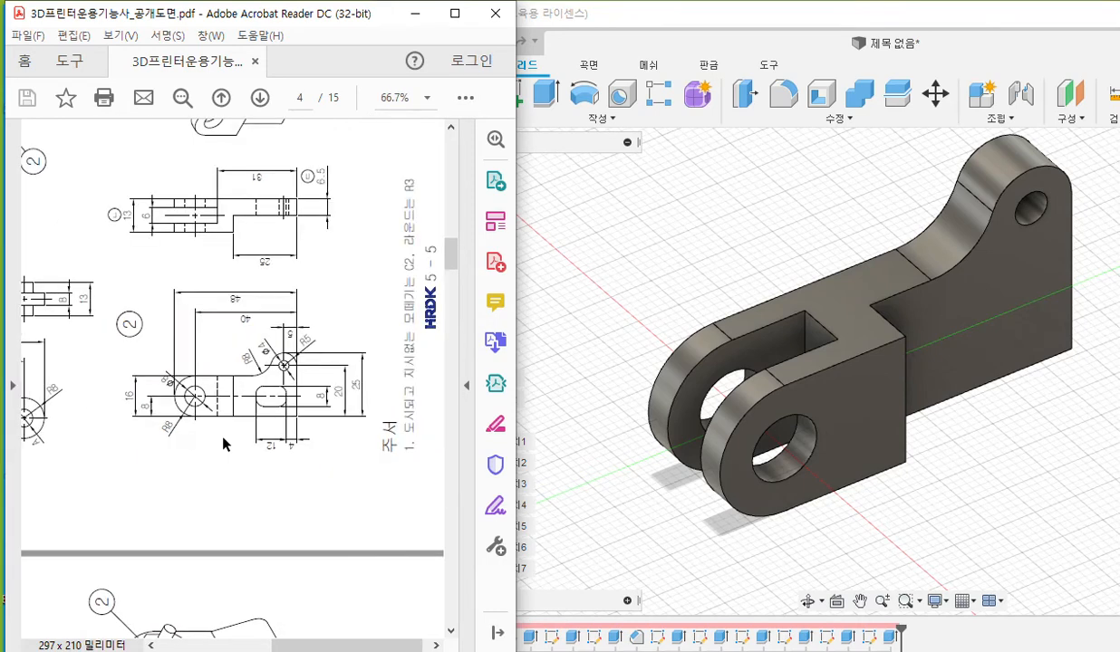
scroll(224, 444, up, 3)
scroll(224, 443, down, 3)
ctrl+scroll(290, 408, up, 5)
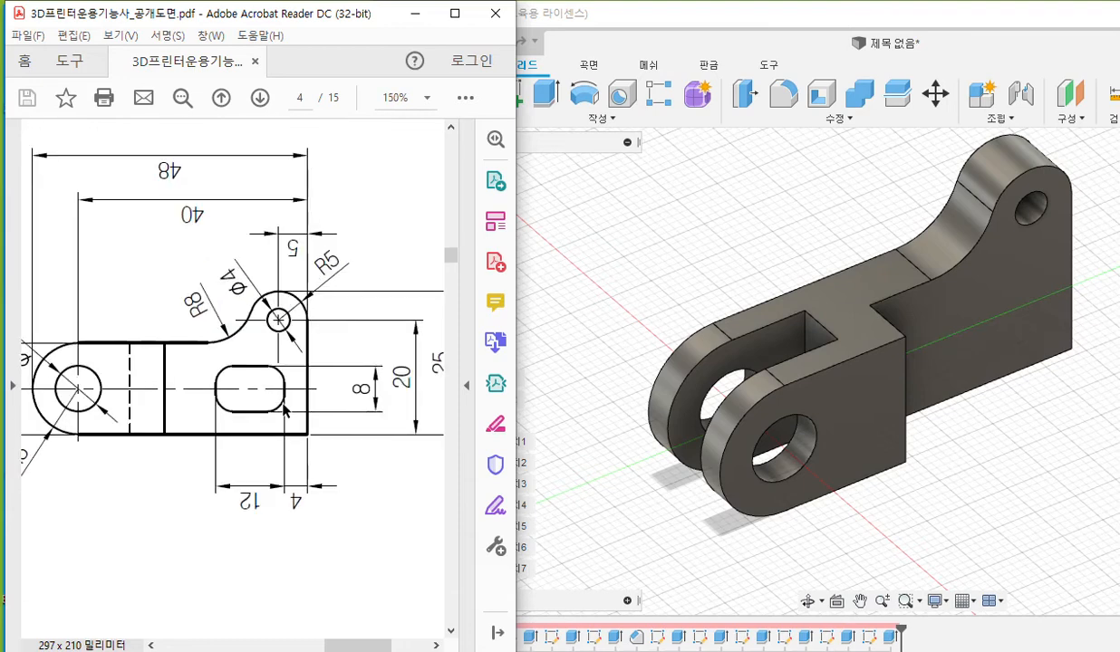
ctrl+scroll(282, 404, up, 1)
ctrl+scroll(283, 406, down, 1)
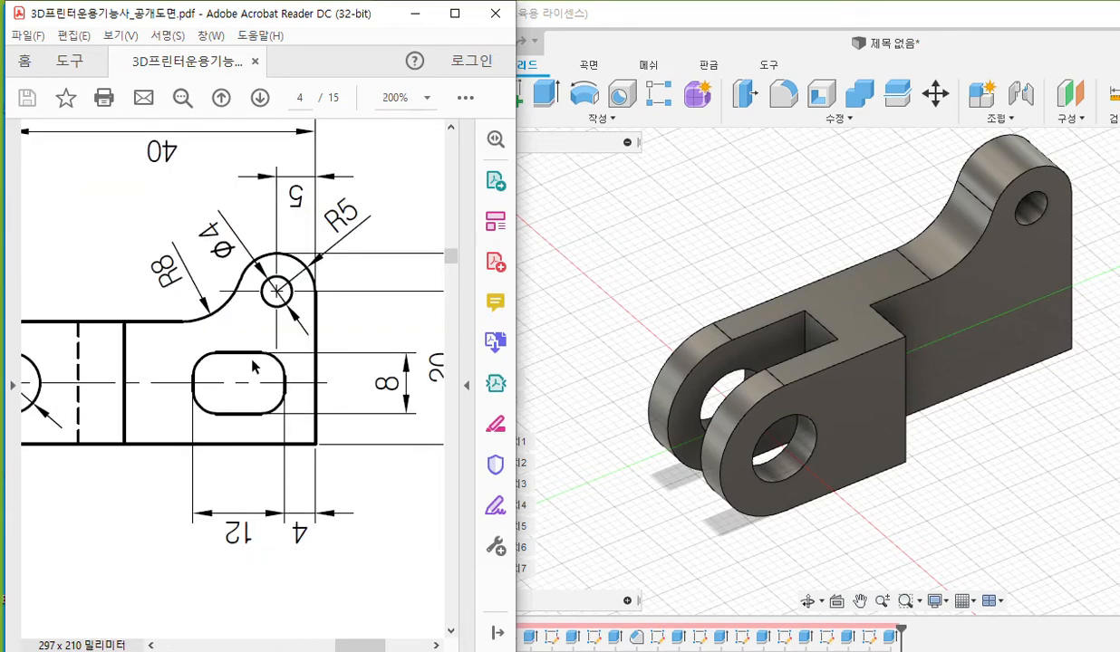
- Annotate the slot outline, the part's flat face and an R2 corner note with the screen pen, and clear the marks
key(F2)
mouse_move(200, 350)
mouse_down()
mouse_move(196, 402)
mouse_move(280, 413)
mouse_move(285, 350)
mouse_move(193, 352)
mouse_up()
drag(1049, 163, 560, 203)
mouse_move(929, 343)
mouse_down()
mouse_move(996, 295)
mouse_move(1039, 351)
mouse_up()
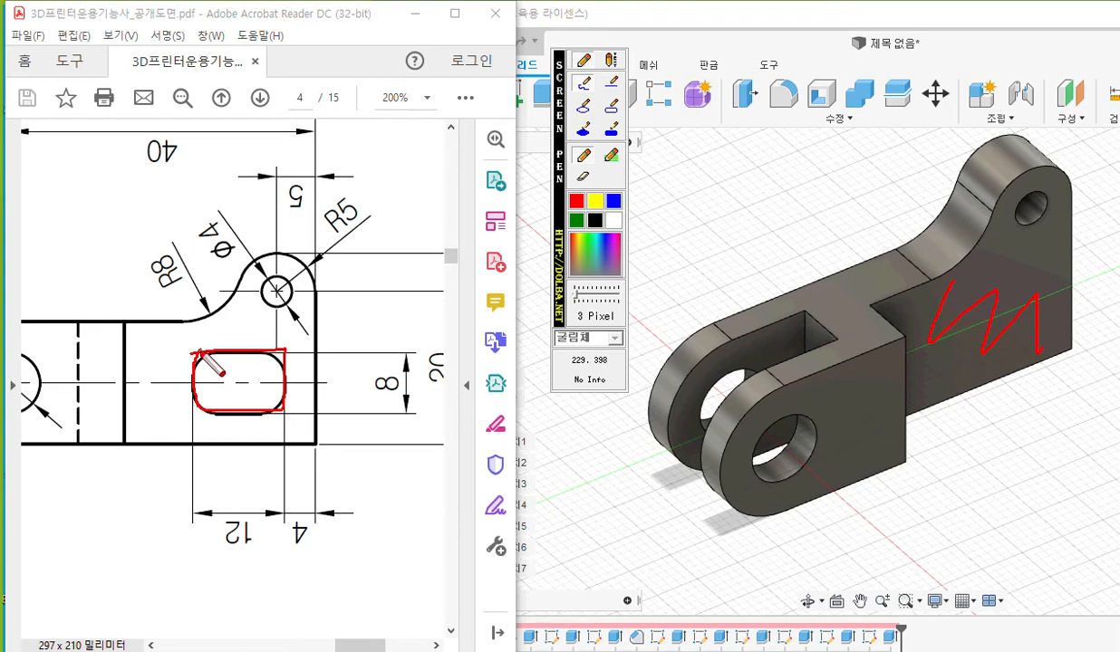
mouse_move(165, 432)
mouse_down()
mouse_move(200, 424)
mouse_move(148, 442)
mouse_move(169, 460)
mouse_up()
mouse_move(107, 427)
mouse_down()
mouse_move(108, 463)
mouse_move(110, 442)
mouse_move(129, 471)
mouse_up()
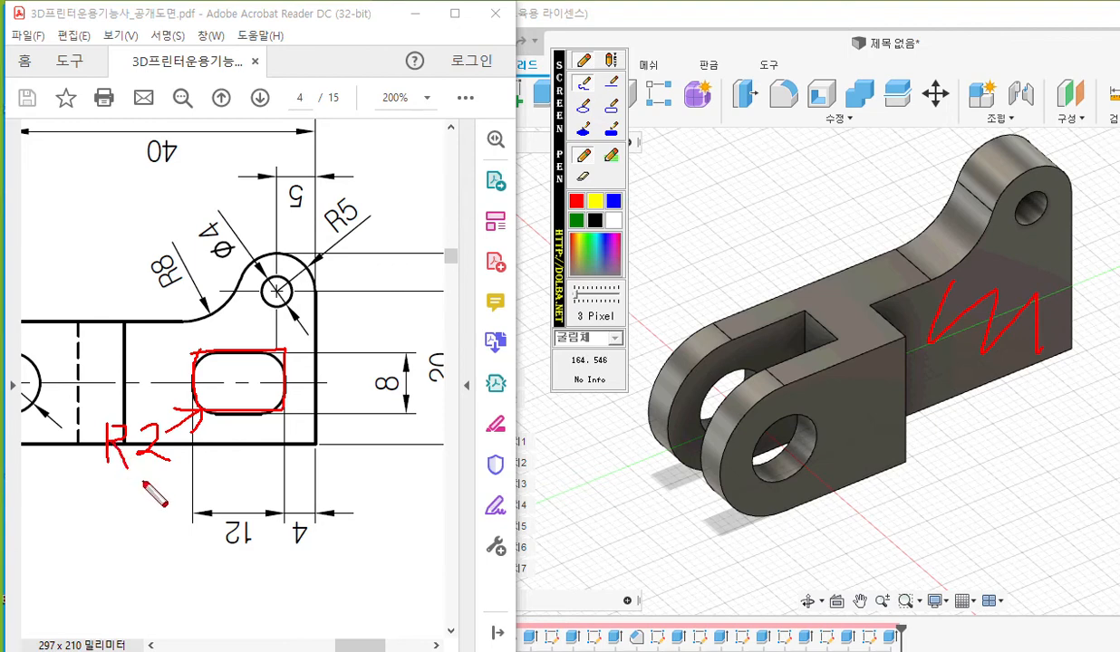
key(Escape)
- Examine the drawing's general note on unspecified chamfers and rounds, and return to the slot in part 2's side view
drag(360, 646, 402, 646)
scroll(333, 458, up, 4)
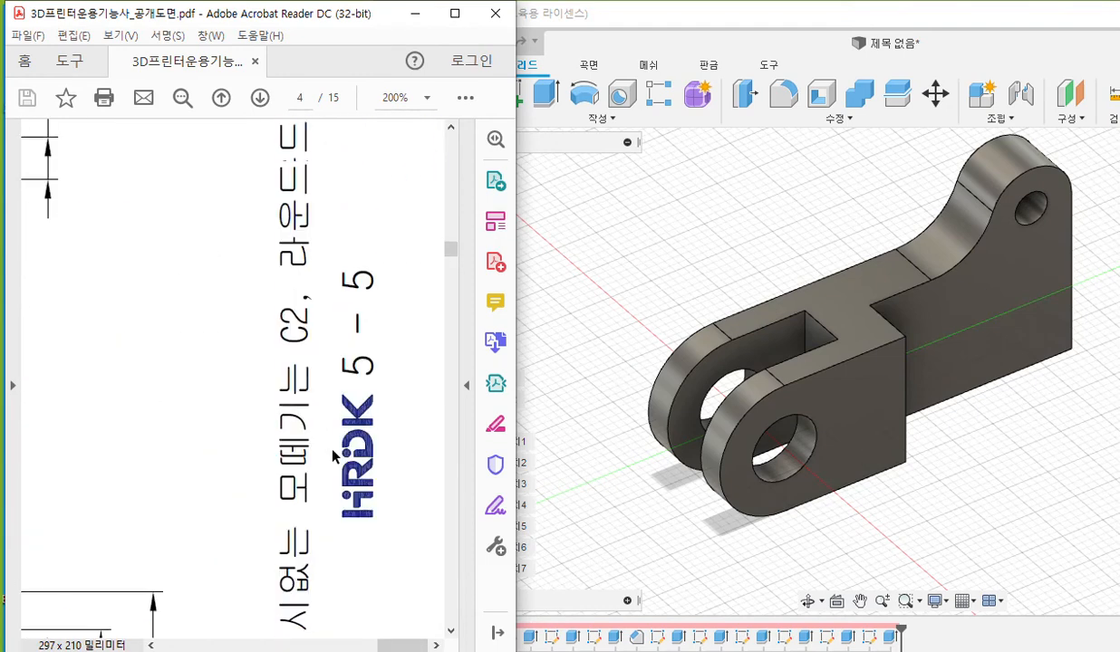
scroll(333, 450, up, 6)
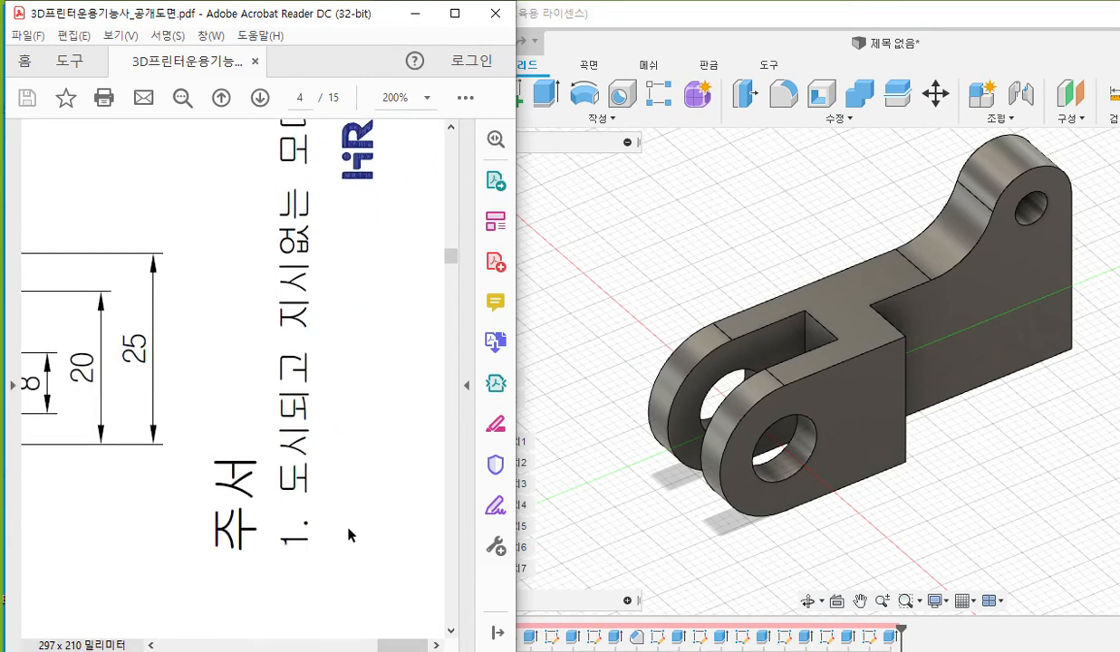
drag(394, 644, 354, 645)
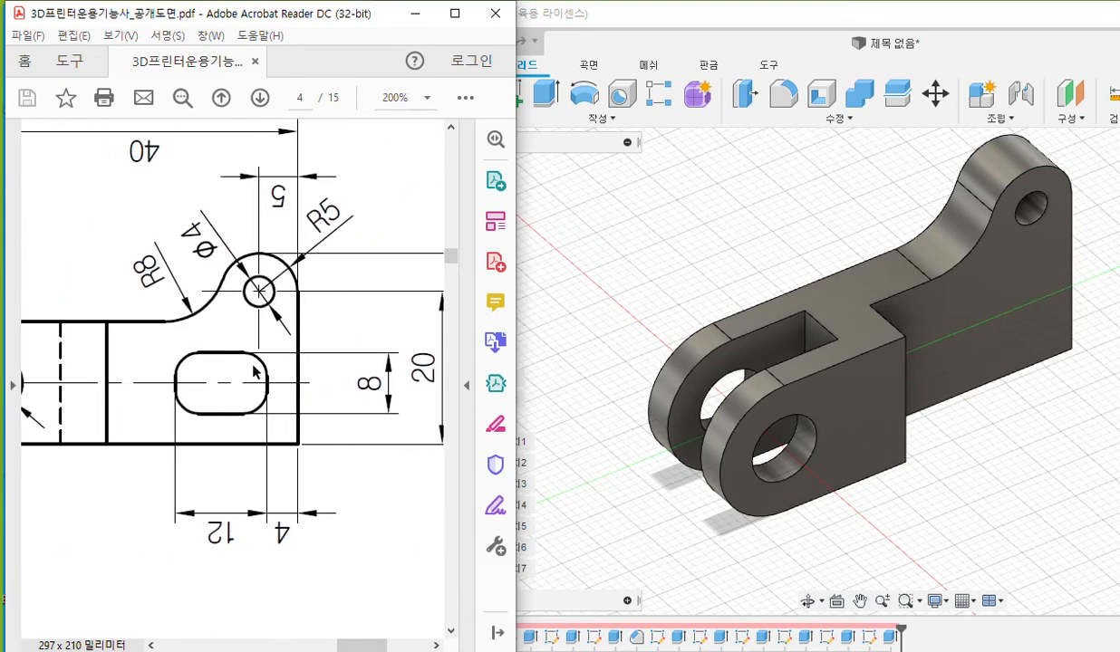
- Switch to Fusion 360 and create a sketch on part 2's flat side face with the 4 mm hole
click(963, 314)
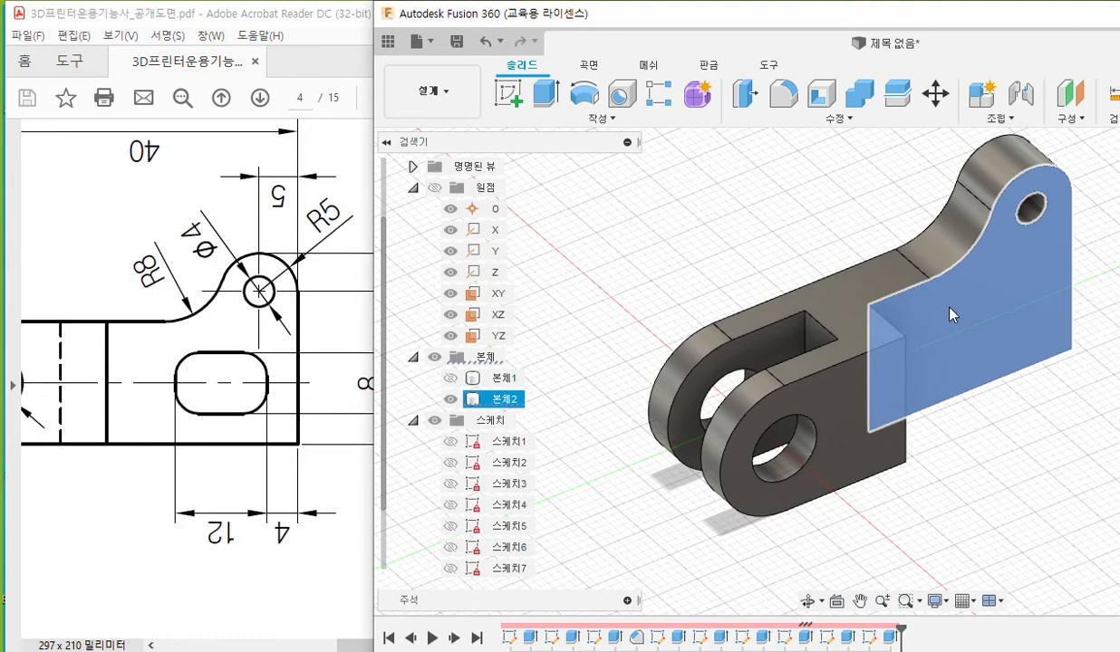
right_click(951, 313)
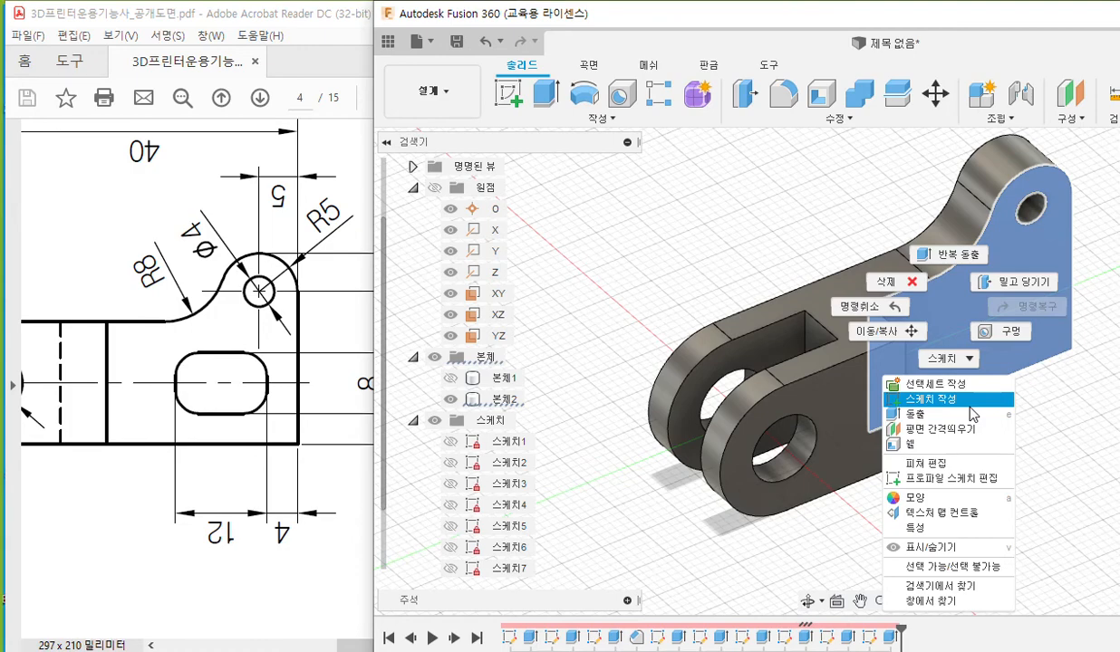
click(969, 405)
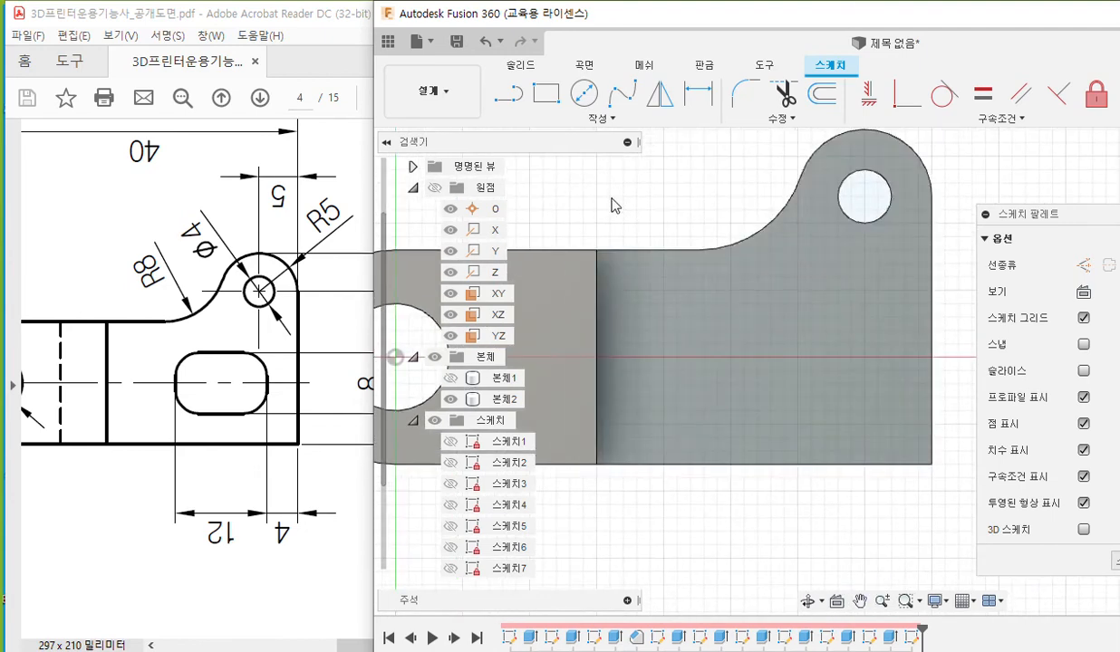
- Mark the 2-point rectangle tool and outline a 12 by 8 slot on the face with the screen pen, and clear the marks
click(547, 94)
key(F12)
drag(559, 113, 375, 114)
mouse_move(571, 90)
mouse_down()
mouse_move(514, 86)
mouse_move(566, 127)
mouse_up()
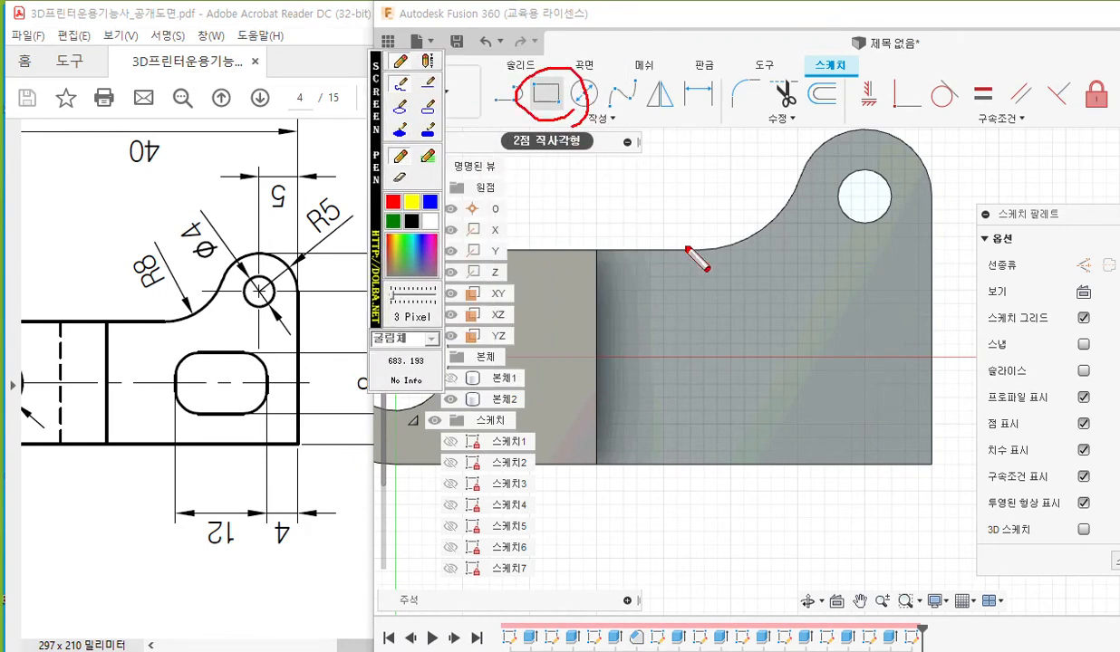
mouse_move(712, 388)
mouse_down()
mouse_move(695, 417)
mouse_move(715, 417)
mouse_move(681, 431)
mouse_move(734, 407)
mouse_move(849, 405)
mouse_move(773, 448)
mouse_move(822, 450)
mouse_up()
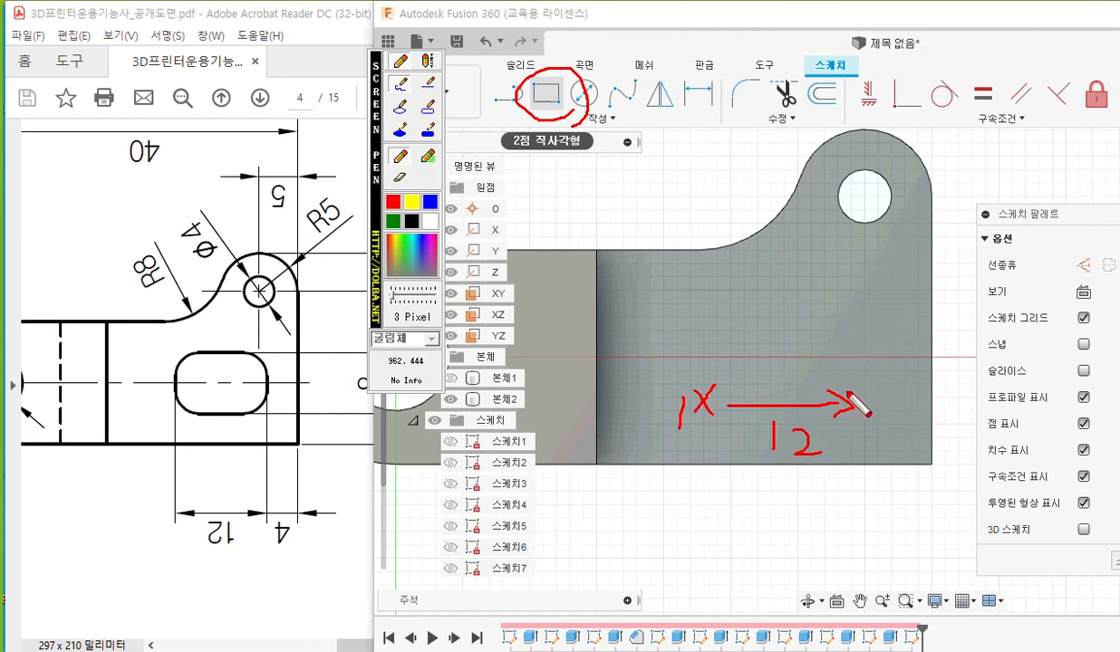
mouse_move(847, 391)
mouse_down()
mouse_move(847, 319)
mouse_move(878, 371)
mouse_move(891, 337)
mouse_up()
mouse_move(828, 318)
mouse_down()
mouse_move(698, 329)
mouse_move(695, 362)
mouse_up()
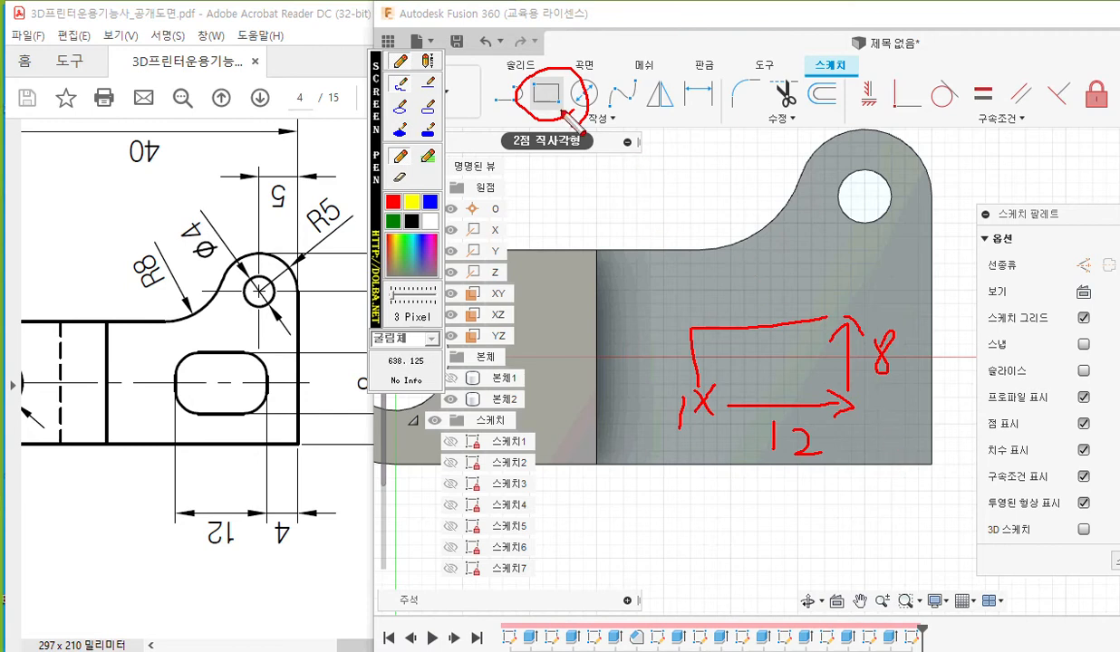
key(Escape)
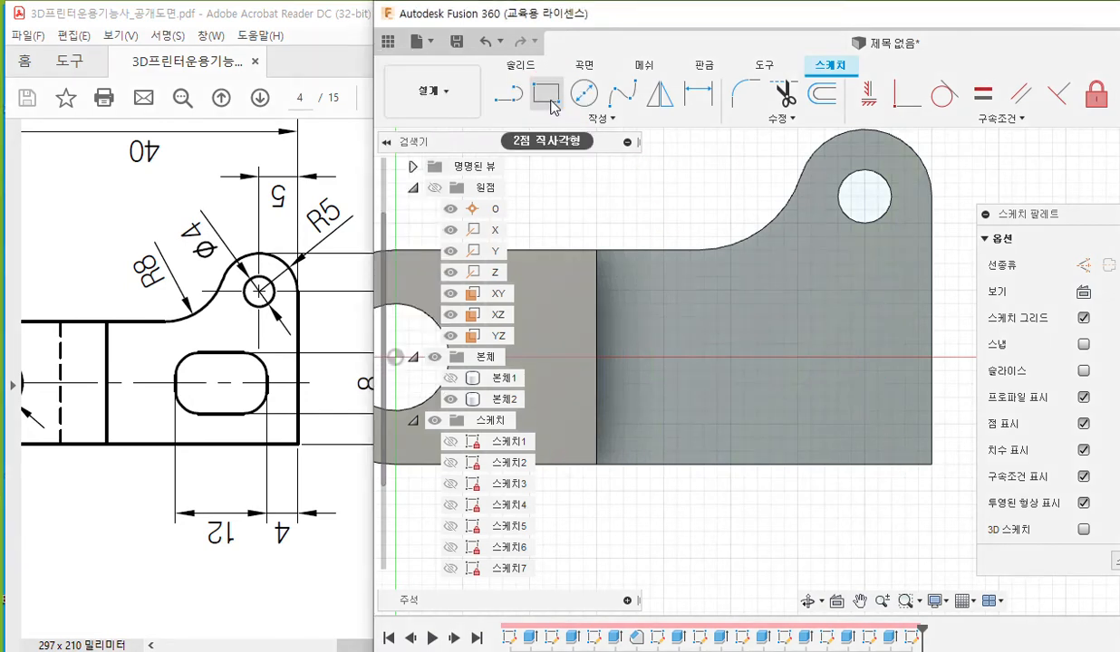
- Draw a 2-point rectangle 12 mm wide and 8 mm high on the flat face below the 4 mm hole
click(553, 104)
click(674, 417)
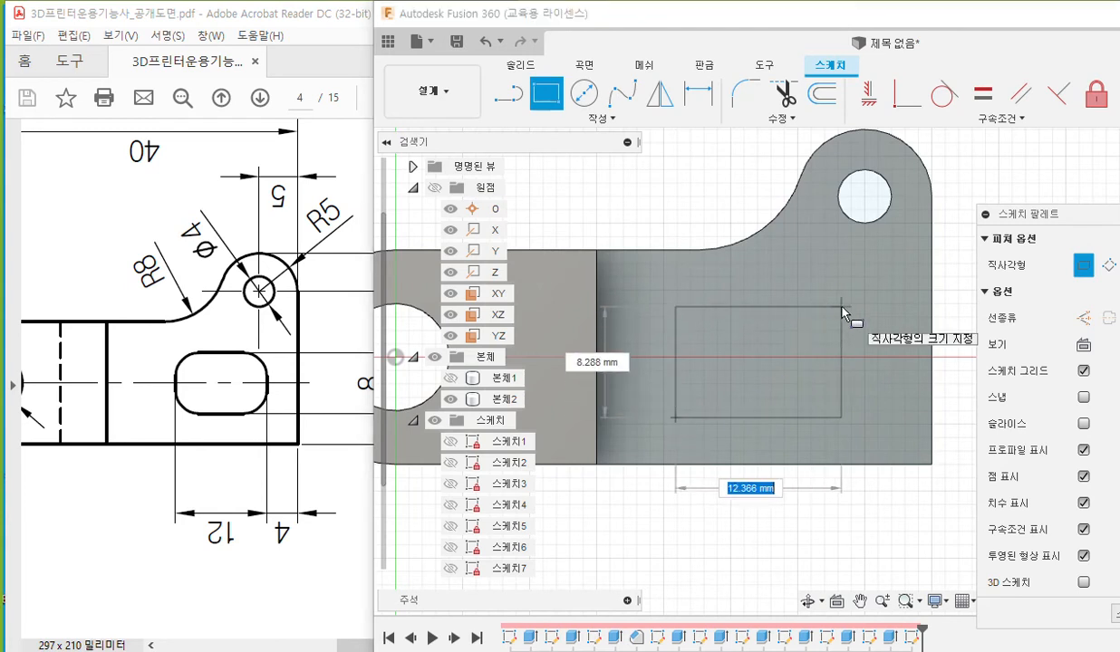
text(12)
key(Tab)
key(Tab)
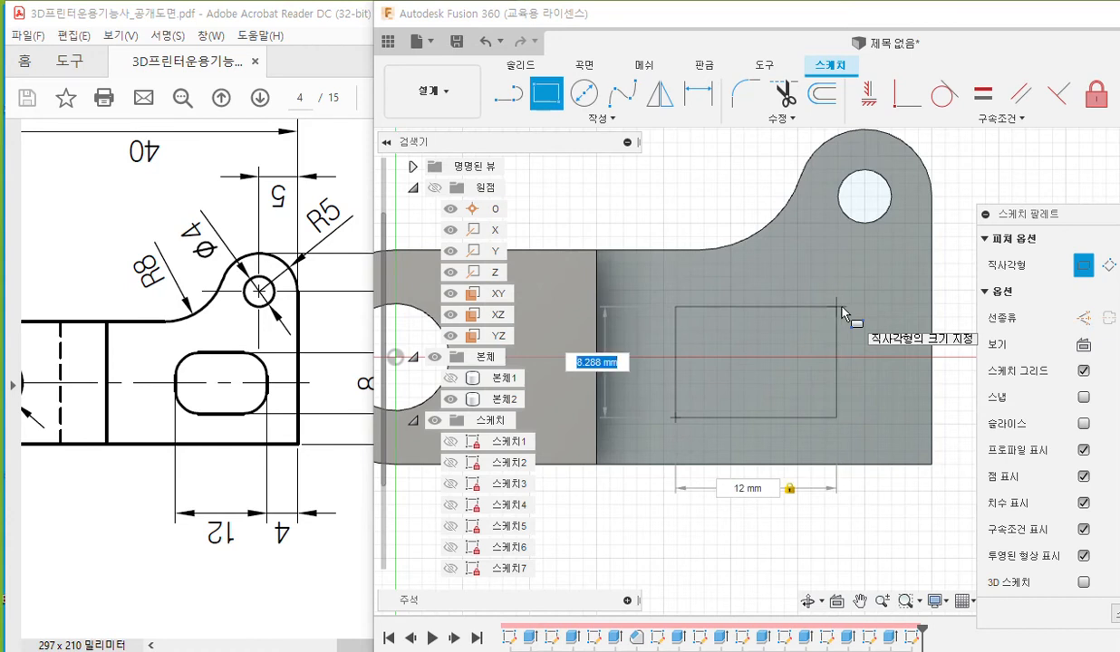
text(8)
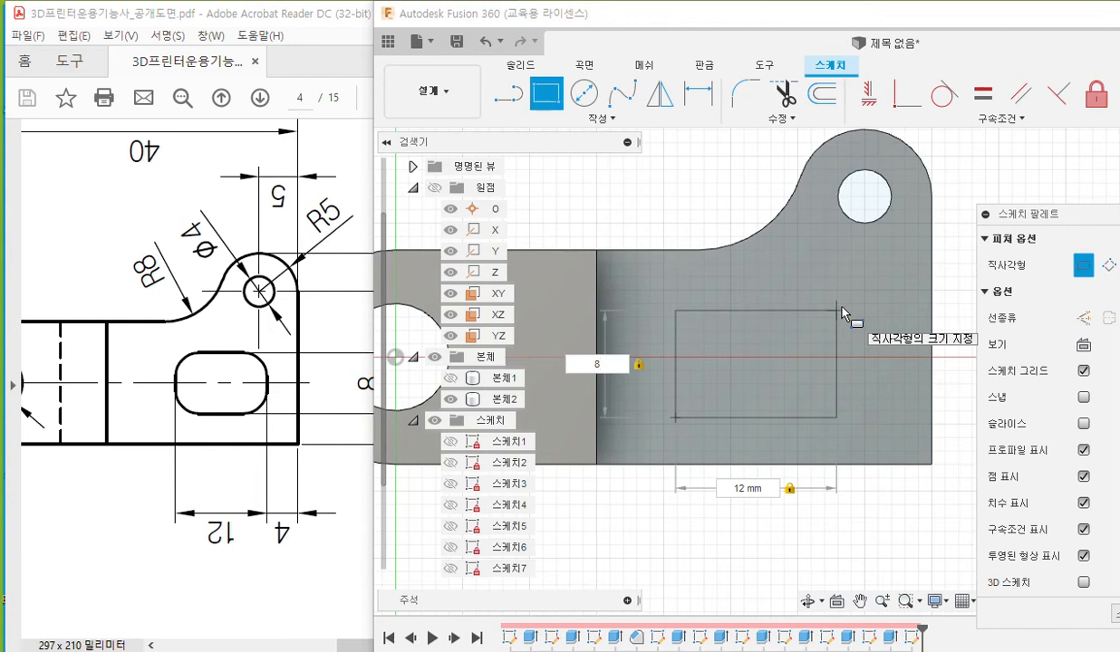
key(Return)
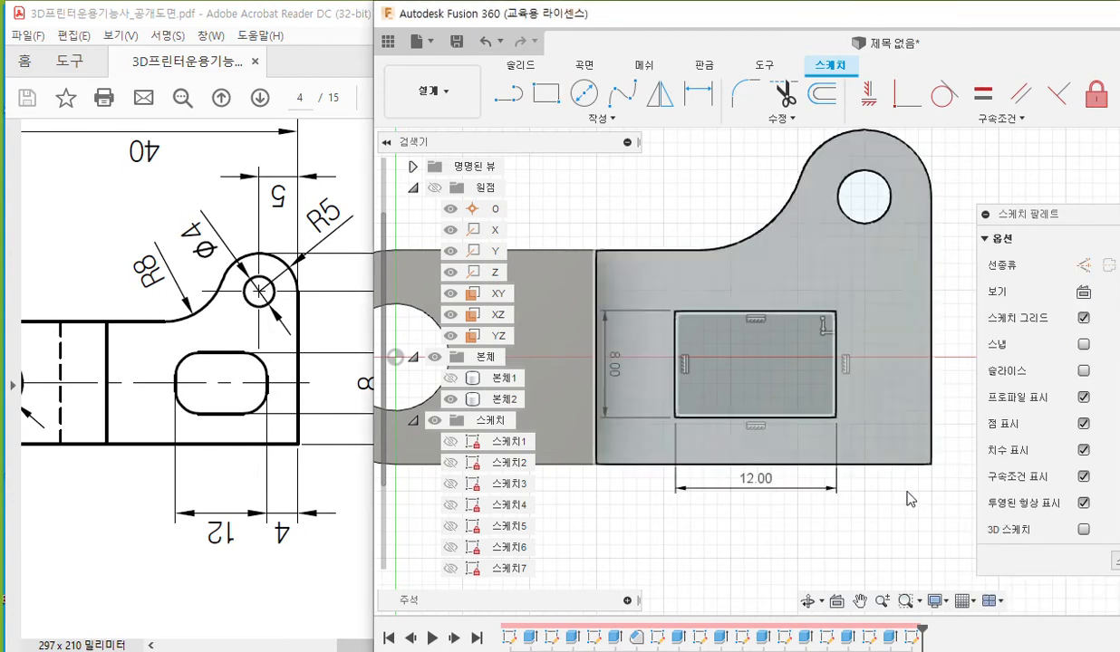
- Move the rectangle's 12 mm and 8 mm dimensions closer to its outline, and bring the slot's height dimension into view in the PDF drawing
middle_drag(852, 509, 811, 487)
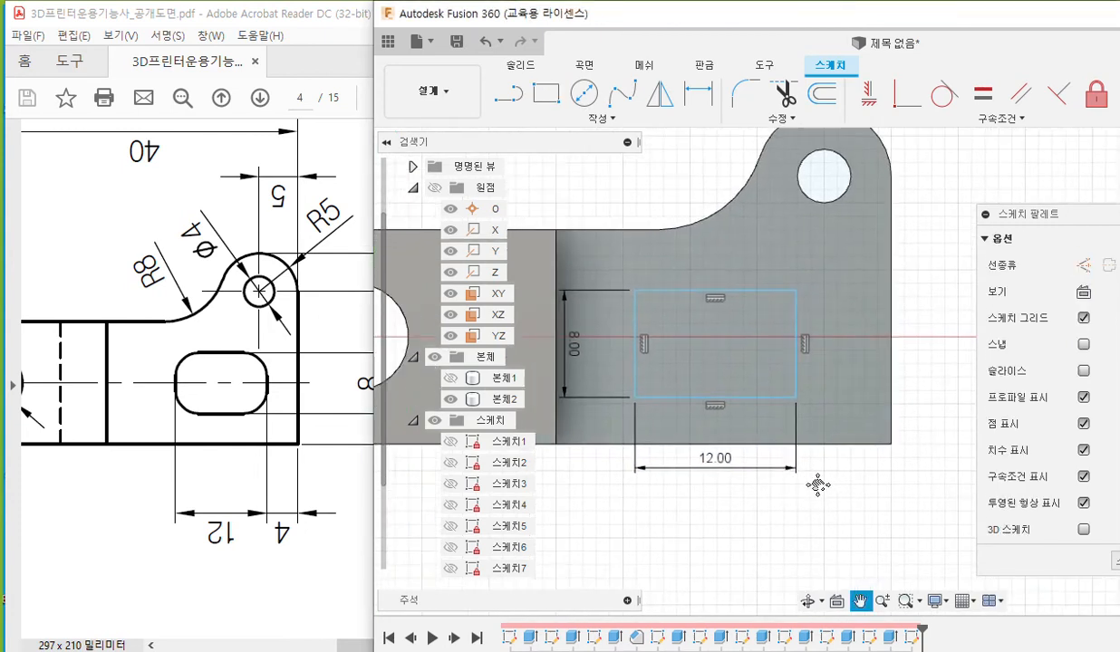
drag(741, 450, 708, 420)
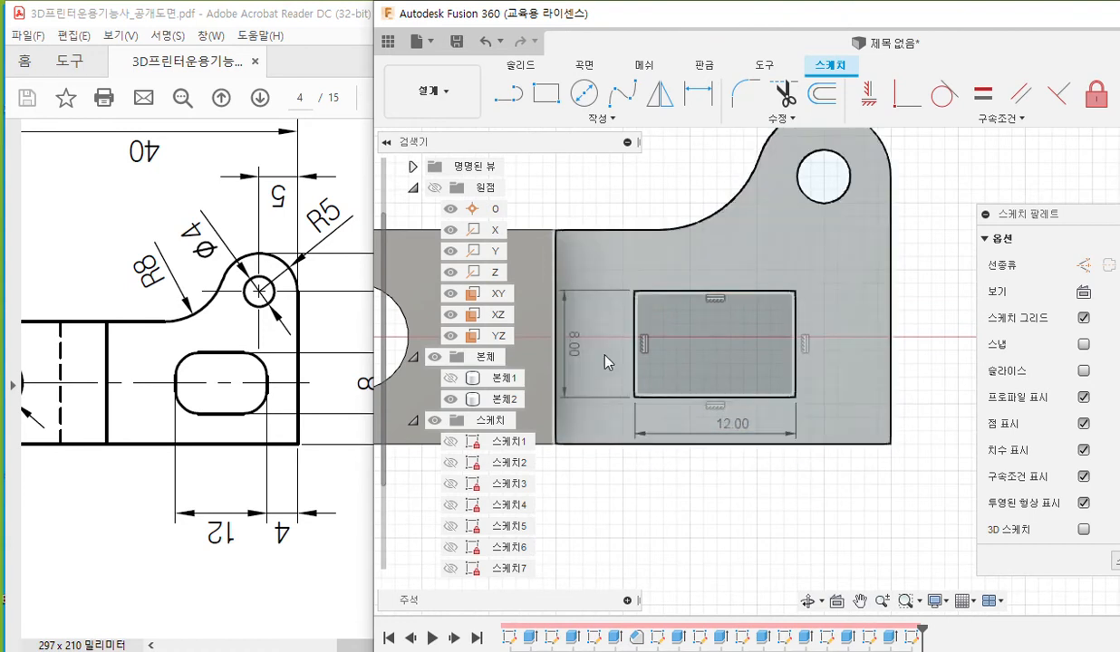
drag(573, 342, 615, 345)
middle_drag(766, 517, 777, 517)
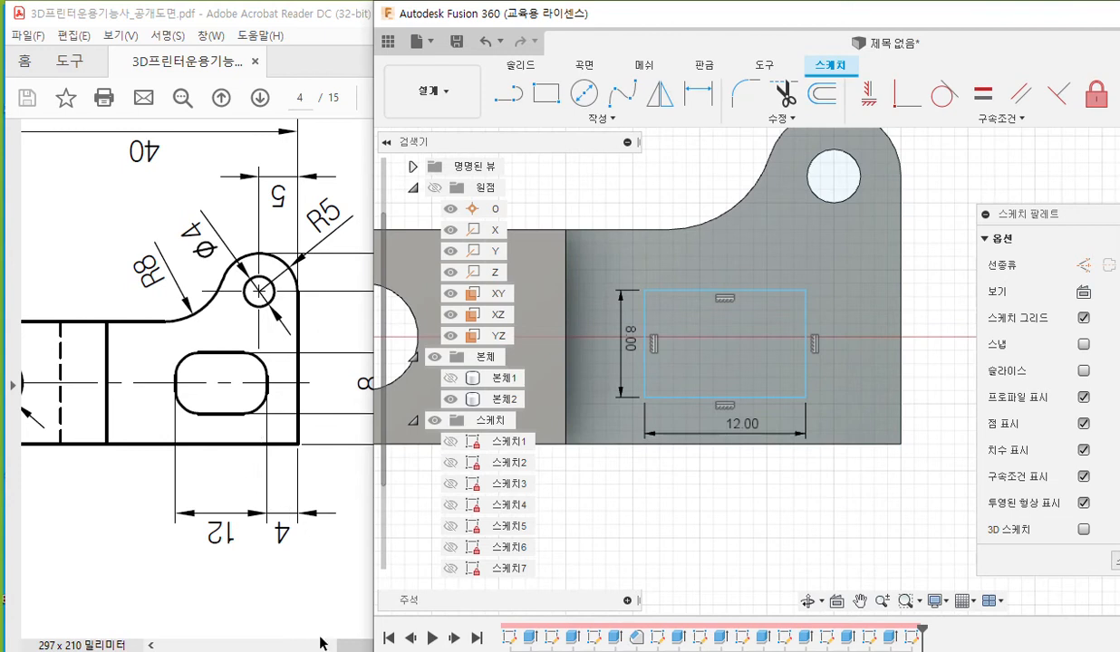
drag(340, 648, 363, 648)
click(634, 543)
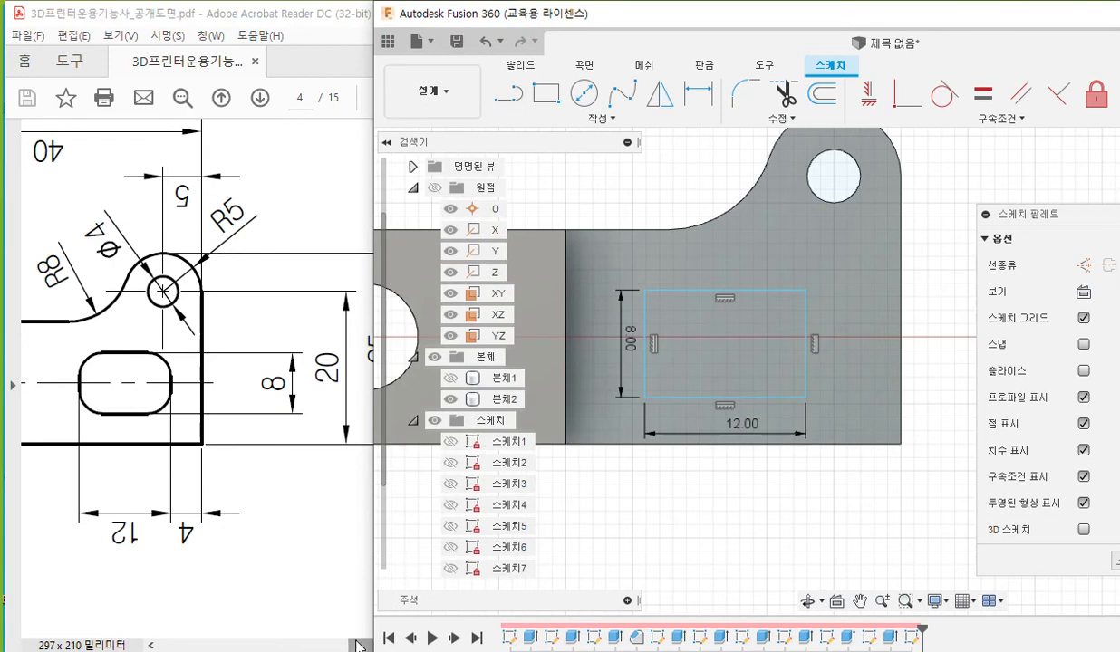
- Mark the 4 mm side offset with the screen pen on the PDF drawing and sketch, circle the Dimension tool, and clear the marks
mouse_move(184, 493)
mouse_down()
mouse_move(185, 524)
mouse_move(215, 526)
mouse_move(199, 546)
mouse_up()
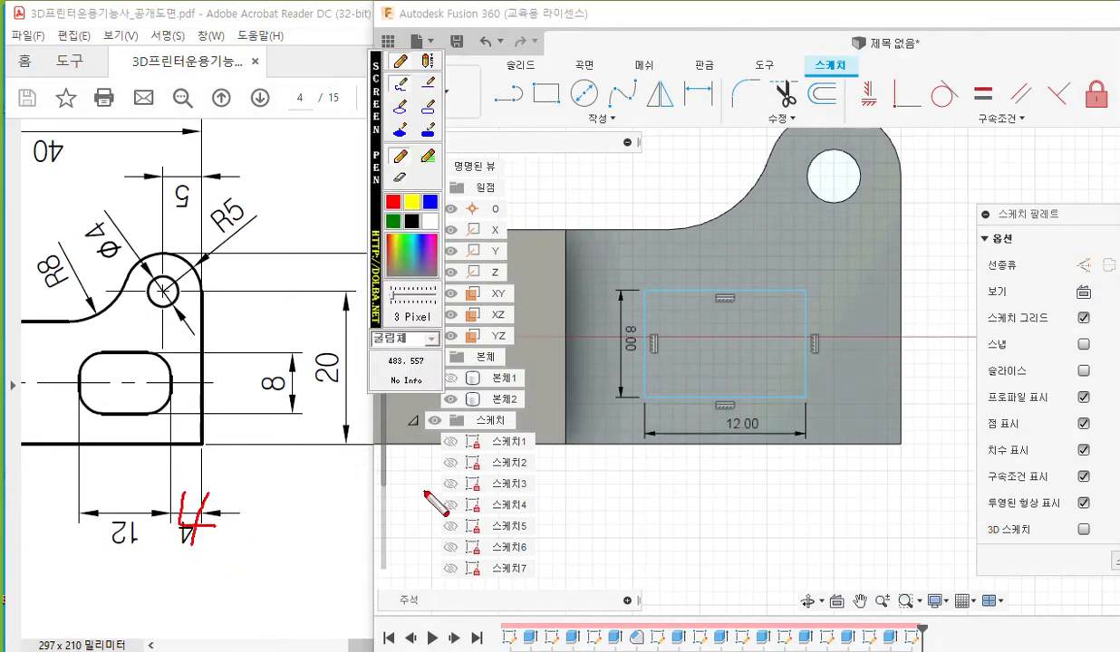
drag(902, 241, 900, 460)
drag(804, 373, 804, 471)
drag(846, 415, 866, 444)
mouse_move(859, 427)
mouse_down()
mouse_move(861, 464)
mouse_move(892, 460)
mouse_move(821, 477)
mouse_up()
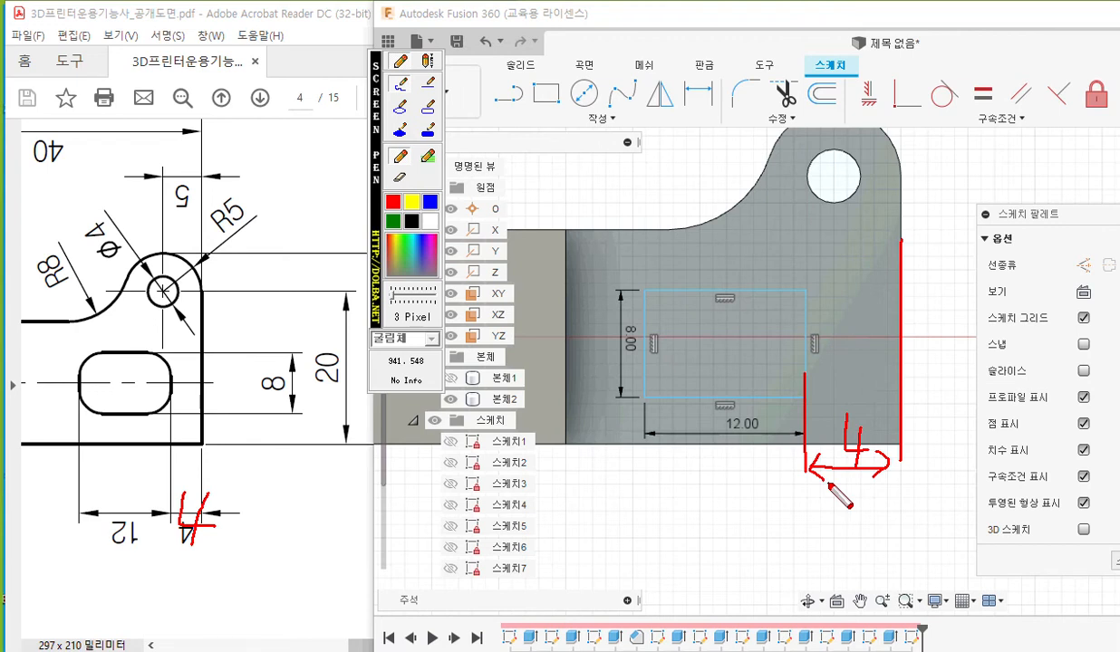
mouse_move(723, 106)
mouse_down()
mouse_move(688, 113)
mouse_move(711, 128)
mouse_up()
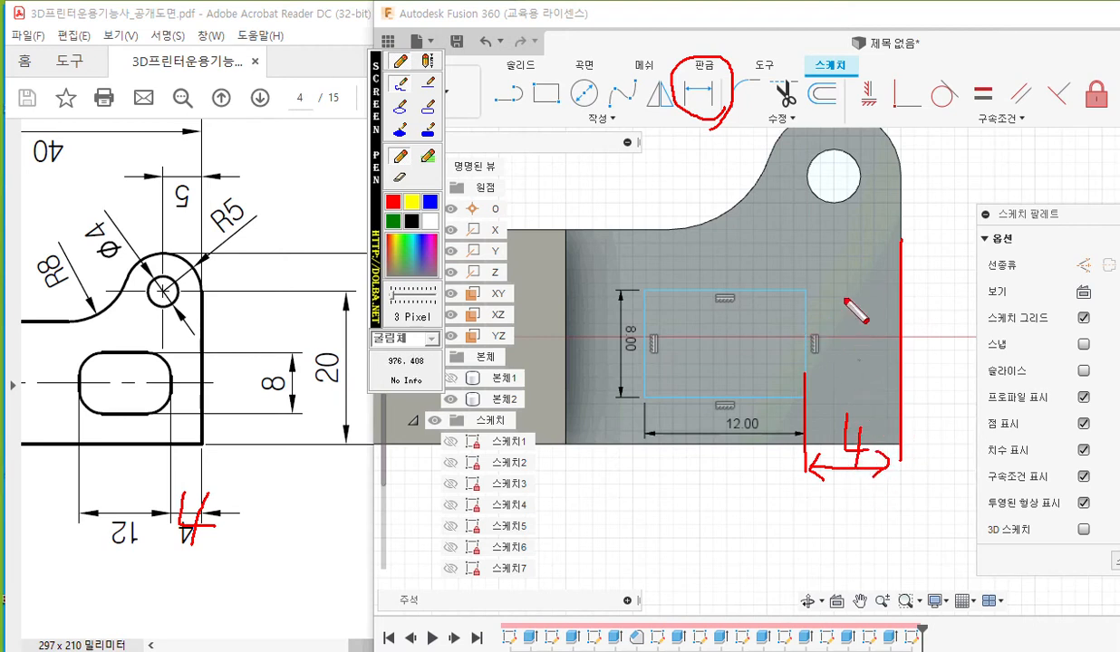
key(Escape)
- Dimension the distance between the rectangle's nearer vertical side and the face's vertical end edge as 4 mm
click(697, 93)
click(901, 308)
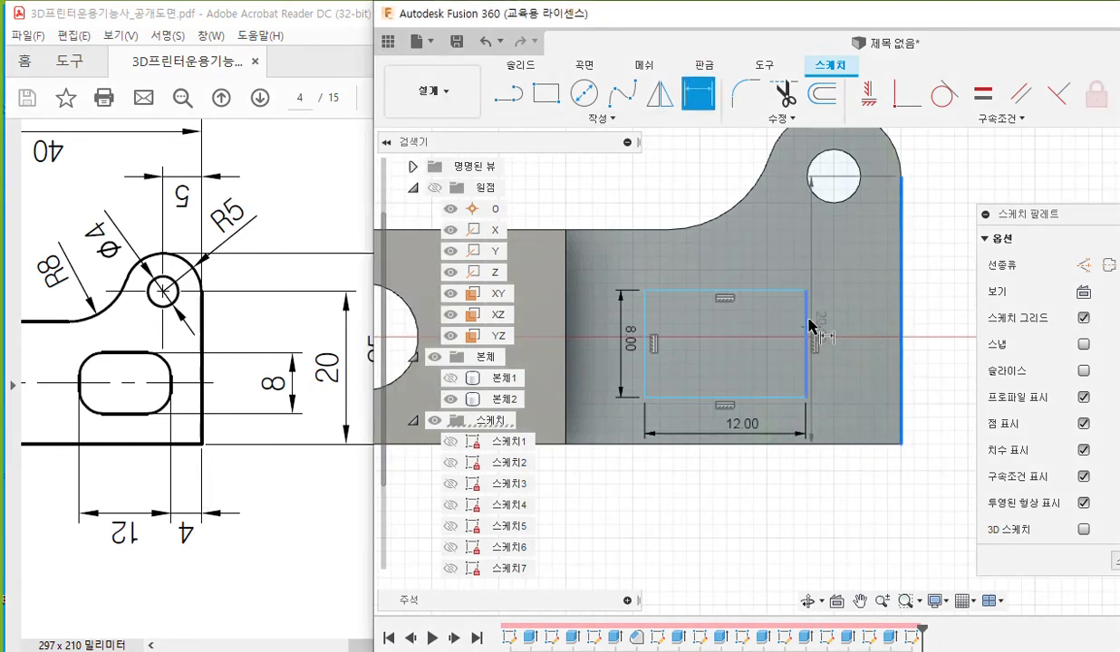
click(806, 326)
click(855, 464)
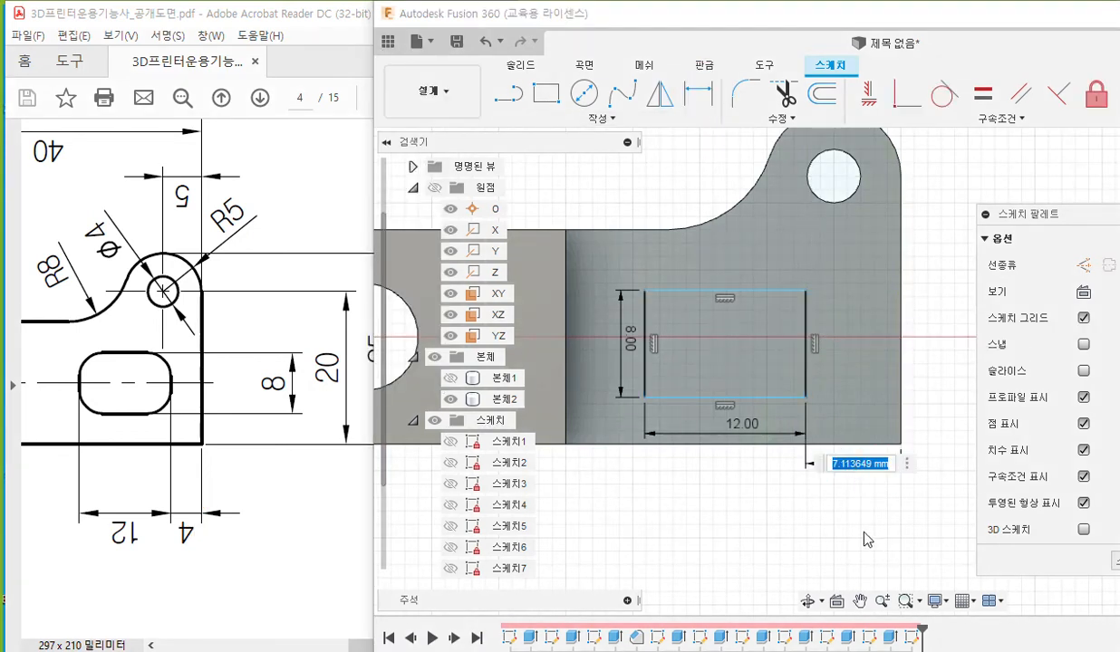
text(4)
key(Return)
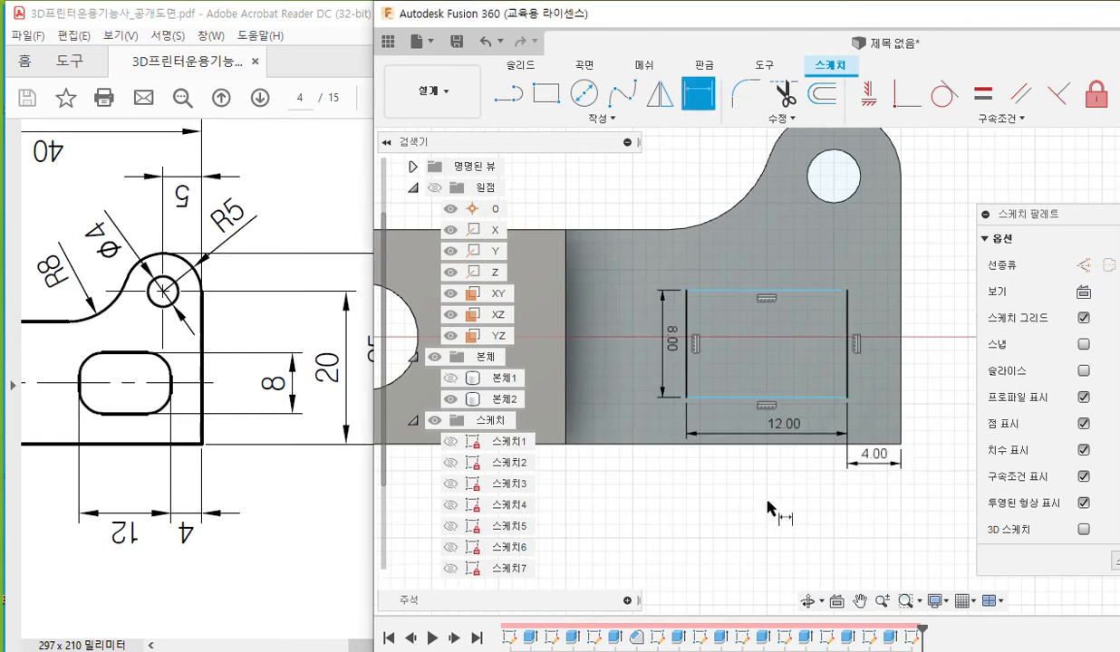
- Switch to the PDF drawing and mark the slot's centre line, its 8 mm height and its two 4 mm halves with the screen pen
click(243, 505)
drag(367, 645, 341, 650)
key(F12)
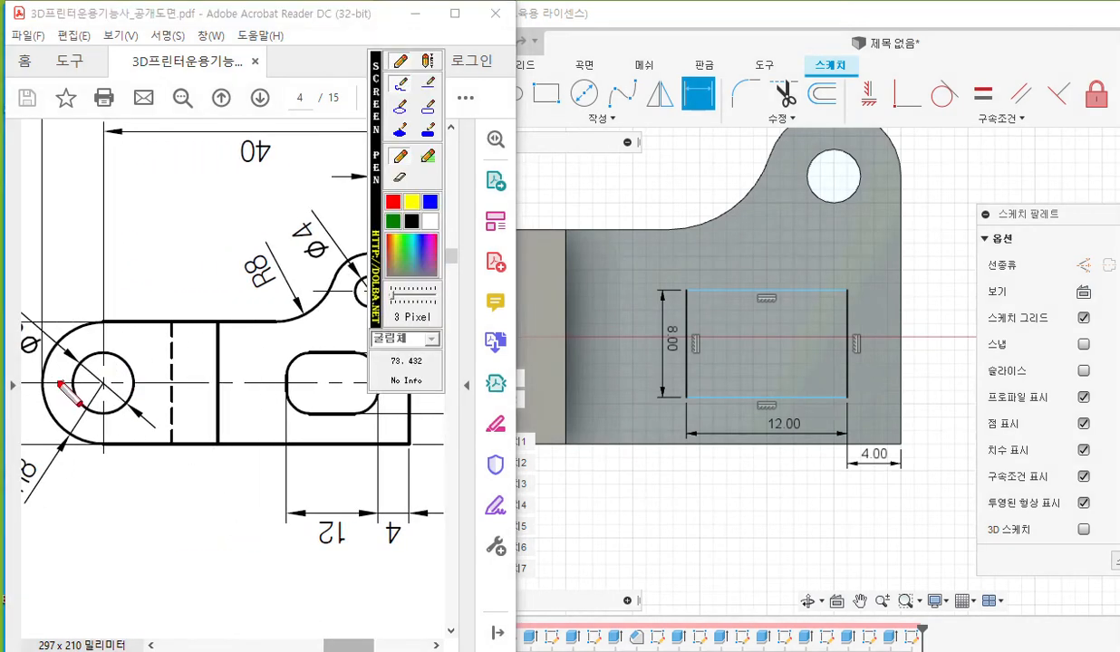
drag(29, 383, 389, 387)
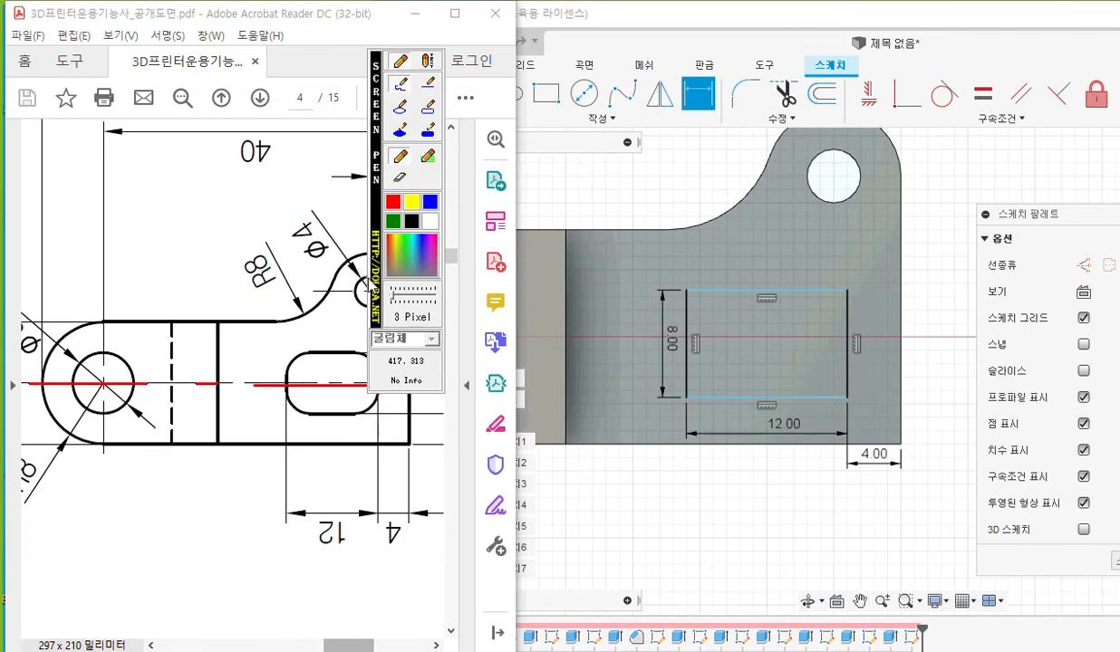
drag(375, 284, 175, 250)
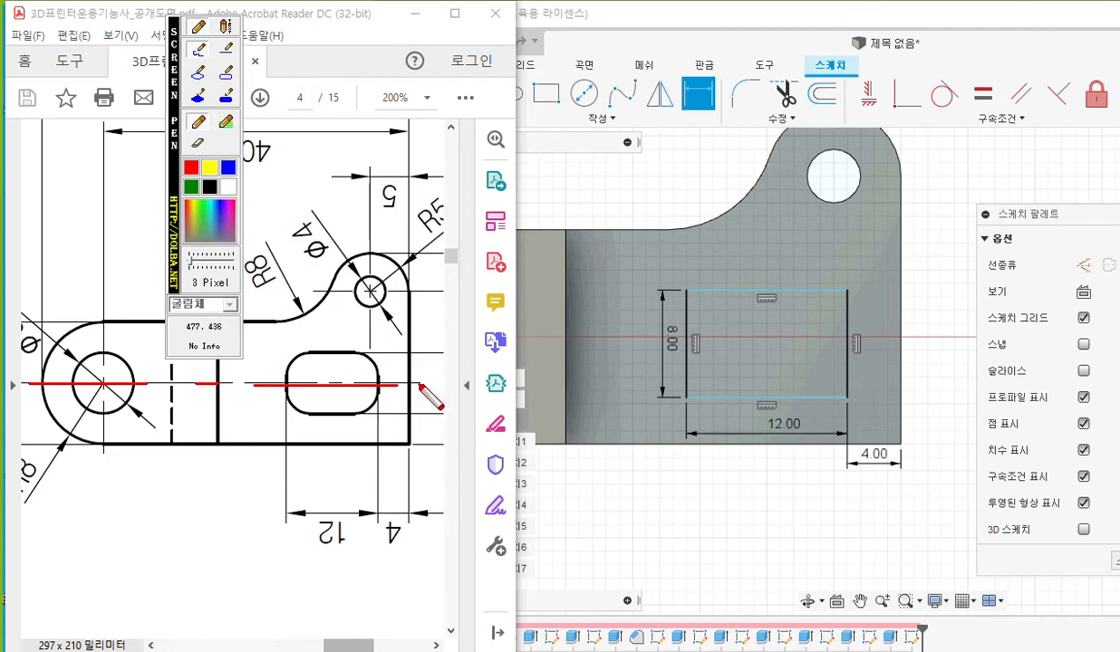
mouse_move(423, 381)
mouse_down()
mouse_move(417, 362)
mouse_move(429, 399)
mouse_move(417, 396)
mouse_move(425, 381)
mouse_up()
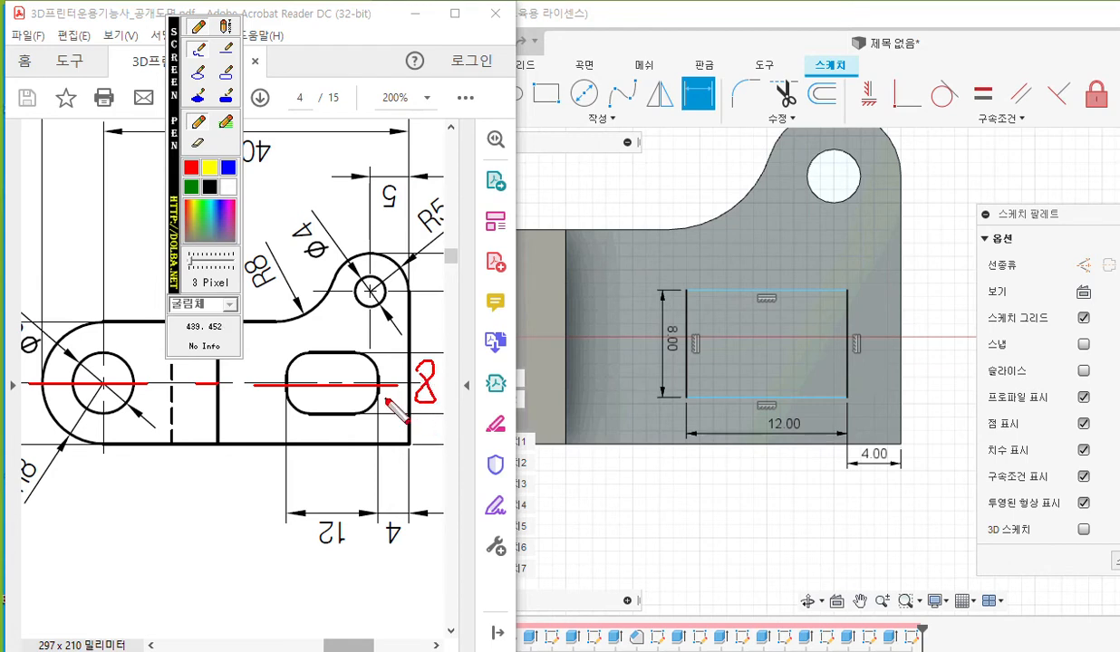
mouse_move(329, 381)
mouse_down()
mouse_move(328, 351)
mouse_move(358, 363)
mouse_up()
mouse_move(352, 353)
mouse_down()
mouse_move(330, 413)
mouse_move(351, 403)
mouse_up()
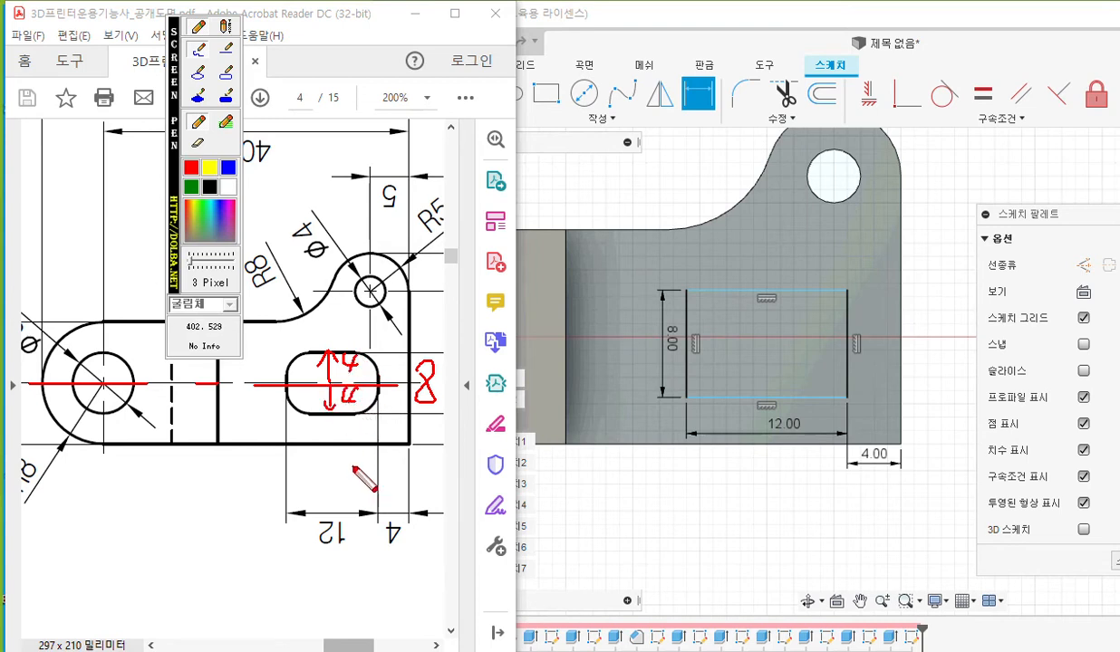
- Mark the R8 radius and the 4 mm gap below the slot on the drawing and sketch with the screen pen, and clear the marks
mouse_move(28, 455)
mouse_down()
mouse_move(27, 510)
mouse_move(30, 477)
mouse_move(46, 507)
mouse_up()
mouse_move(72, 463)
mouse_down()
mouse_move(66, 503)
mouse_move(75, 463)
mouse_up()
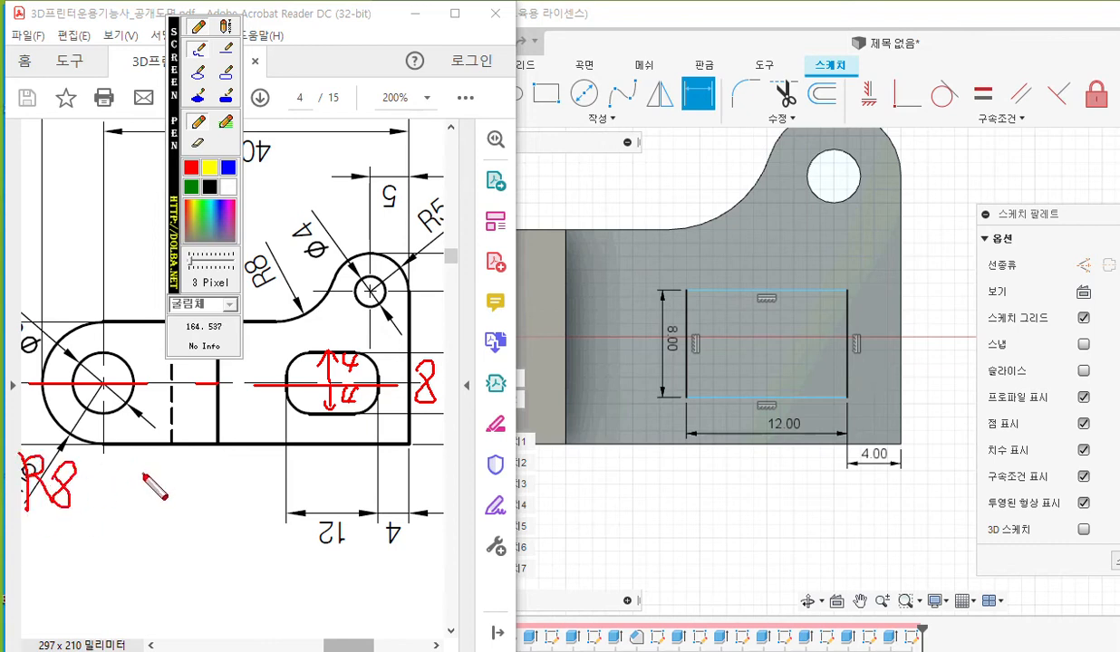
mouse_move(106, 385)
mouse_down()
mouse_move(106, 443)
mouse_move(132, 418)
mouse_move(139, 437)
mouse_move(129, 408)
mouse_up()
mouse_move(328, 413)
mouse_down()
mouse_move(330, 443)
mouse_move(327, 417)
mouse_move(353, 432)
mouse_move(348, 441)
mouse_up()
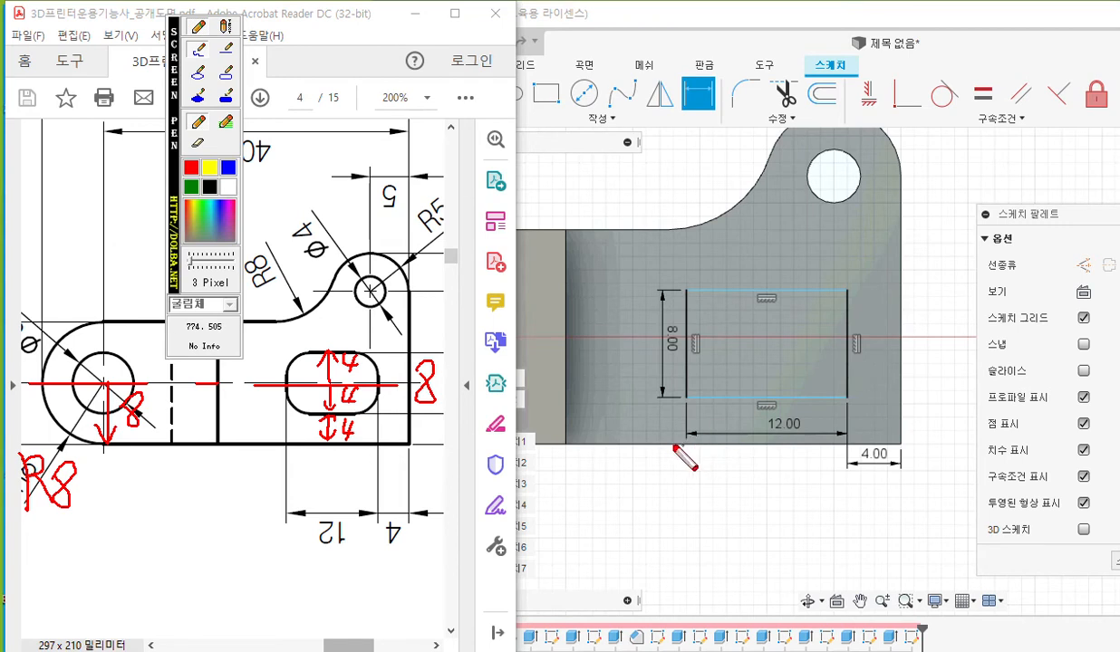
drag(666, 445, 956, 440)
mouse_move(815, 399)
mouse_down()
mouse_move(951, 400)
mouse_move(939, 428)
mouse_move(956, 430)
mouse_move(948, 402)
mouse_move(956, 413)
mouse_move(930, 423)
mouse_move(929, 437)
mouse_up()
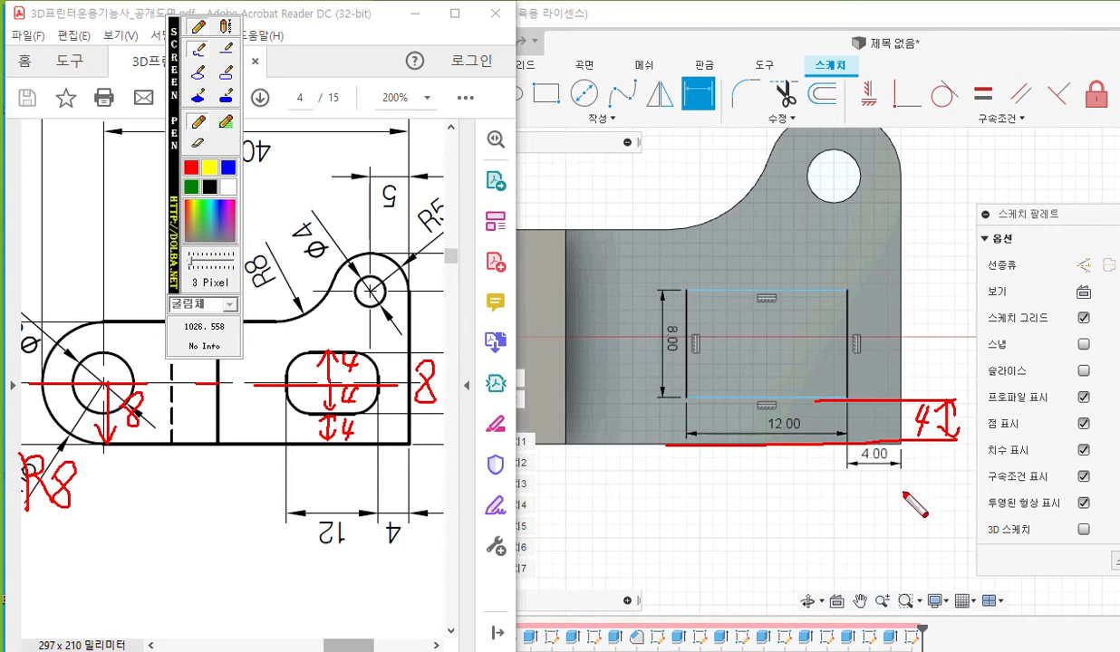
key(Escape)
- Switch to Fusion 360 and dimension the distance from the rectangle's lower side to the face's bottom edge as 4 mm
click(673, 184)
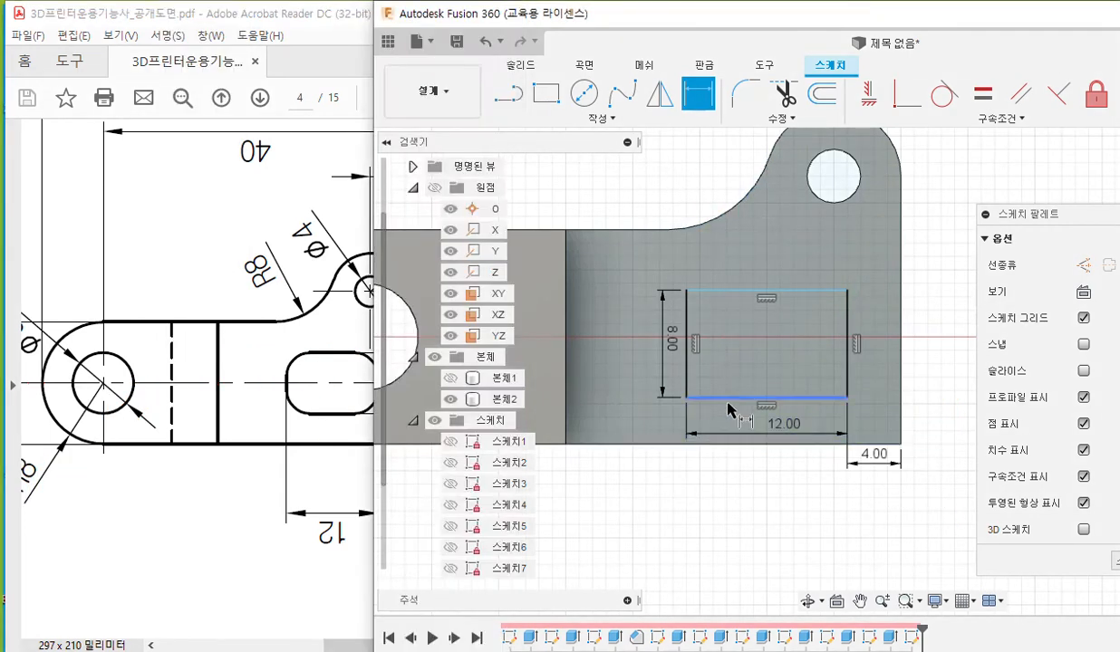
click(738, 398)
click(721, 444)
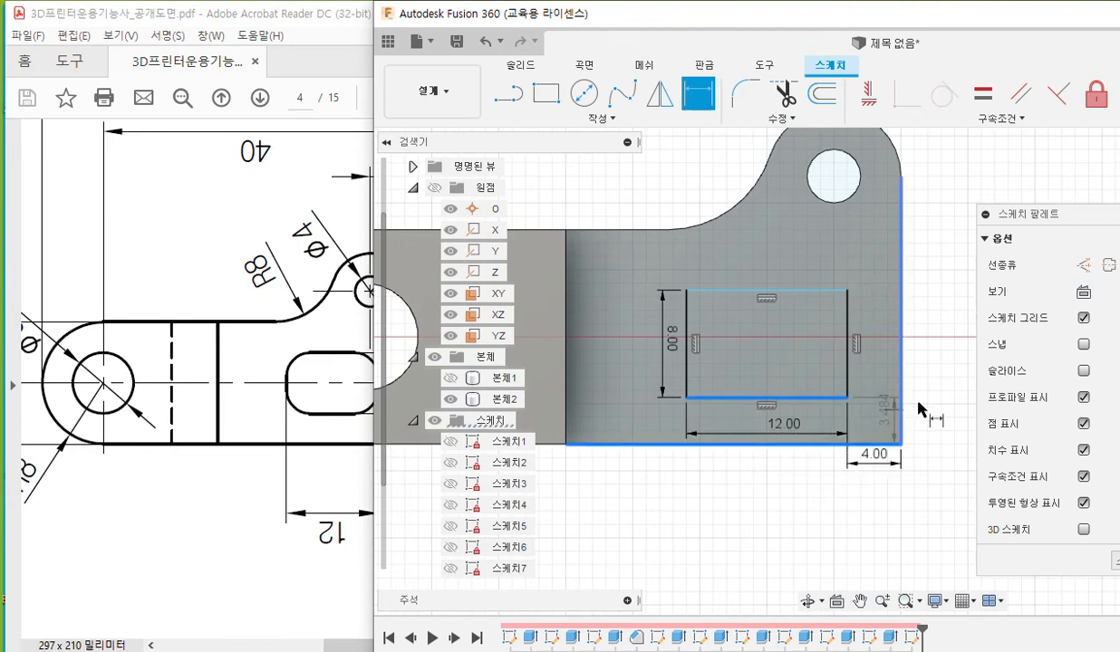
click(936, 418)
text(4)
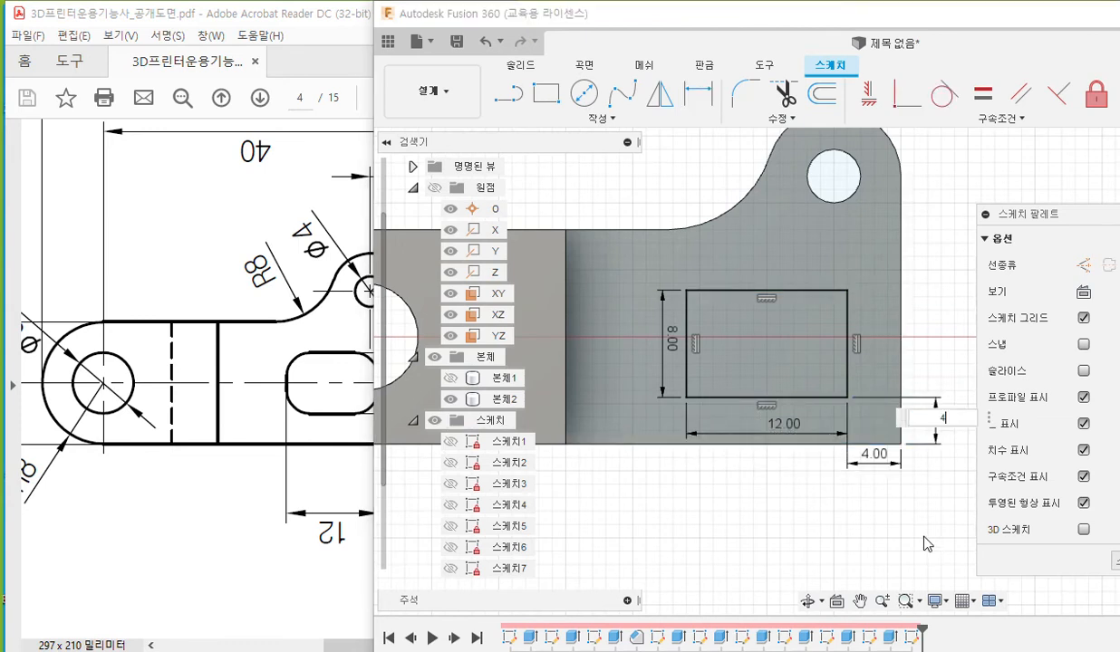
key(Return)
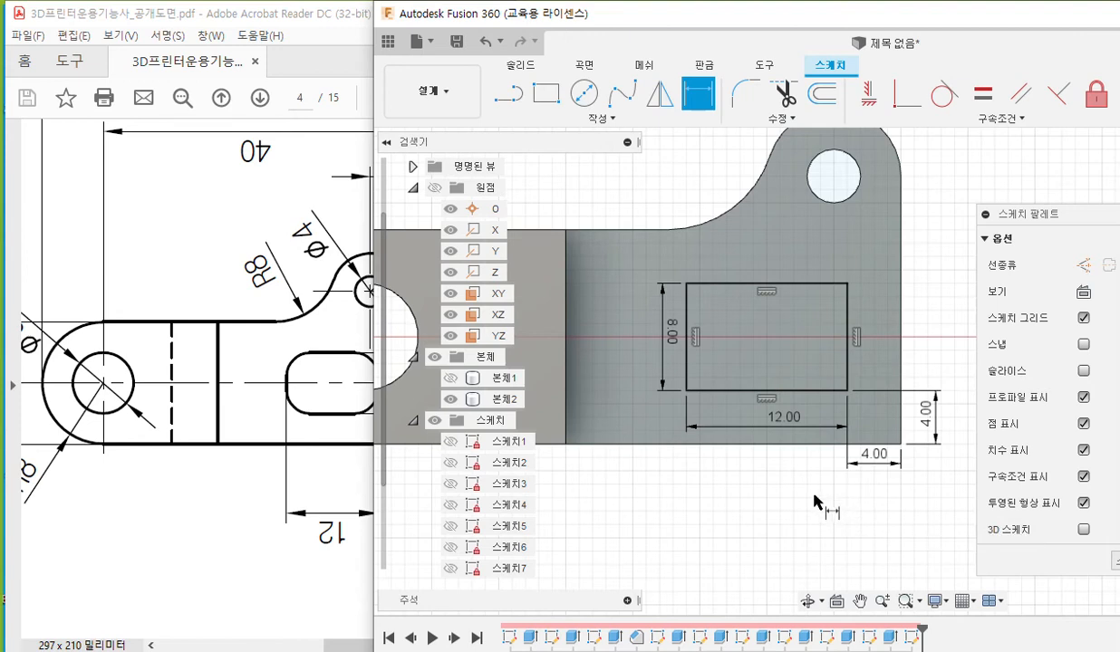
key(Escape)
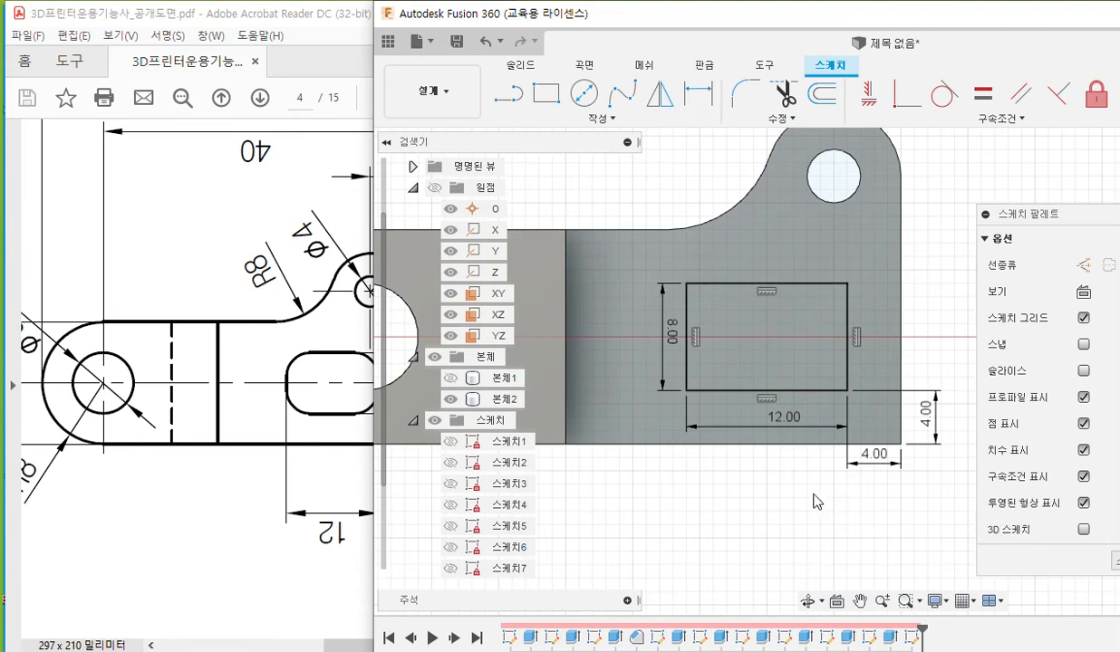
- Set up an extrusion of the 12 by 8 mm rectangle profile as a cut with its extent set to All
click(748, 339)
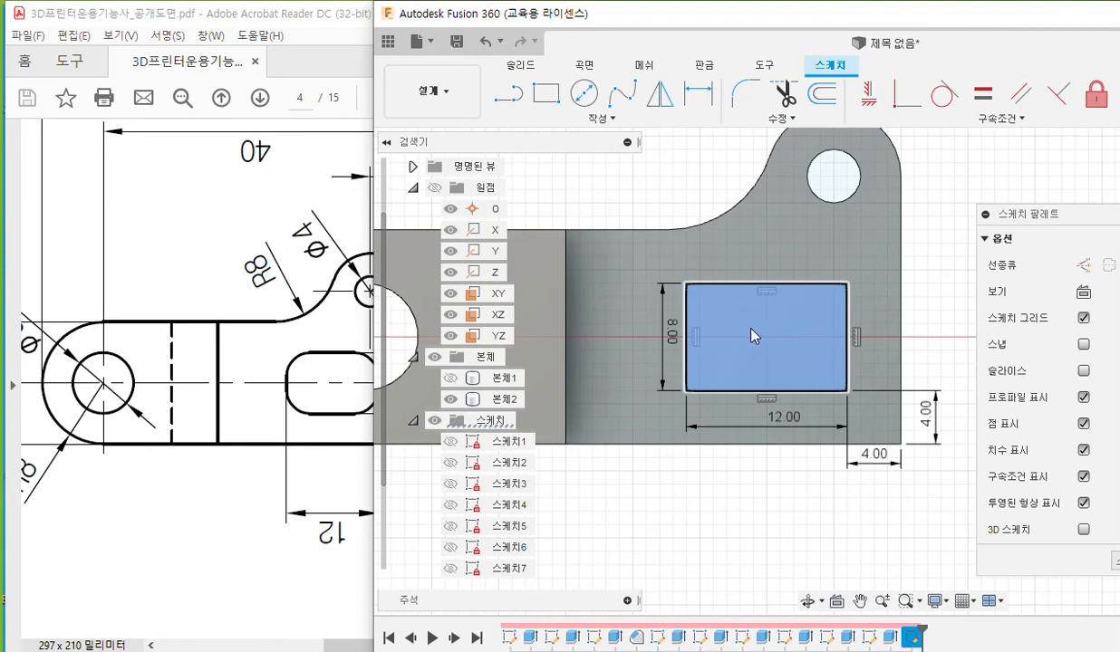
click(750, 328)
drag(887, 18, 644, 20)
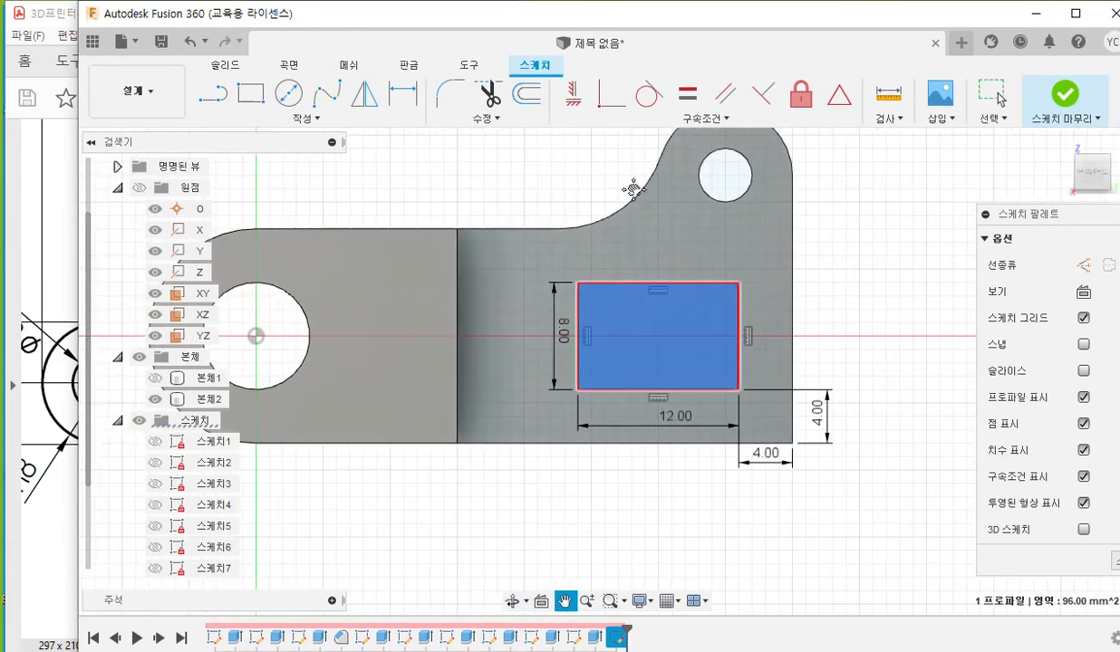
click(224, 66)
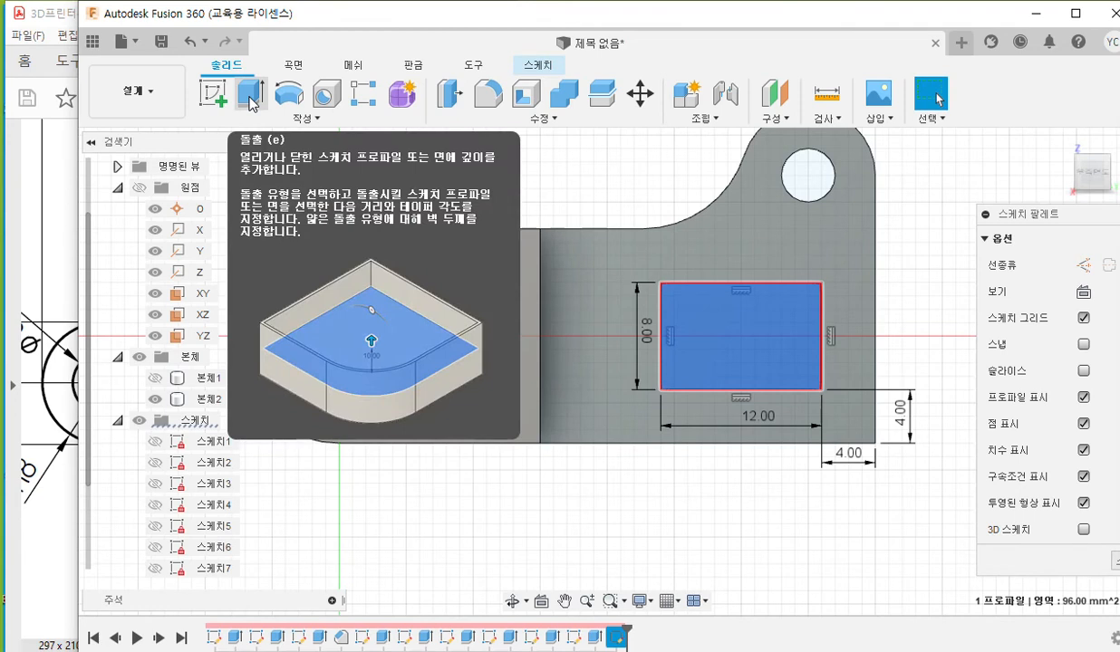
click(251, 102)
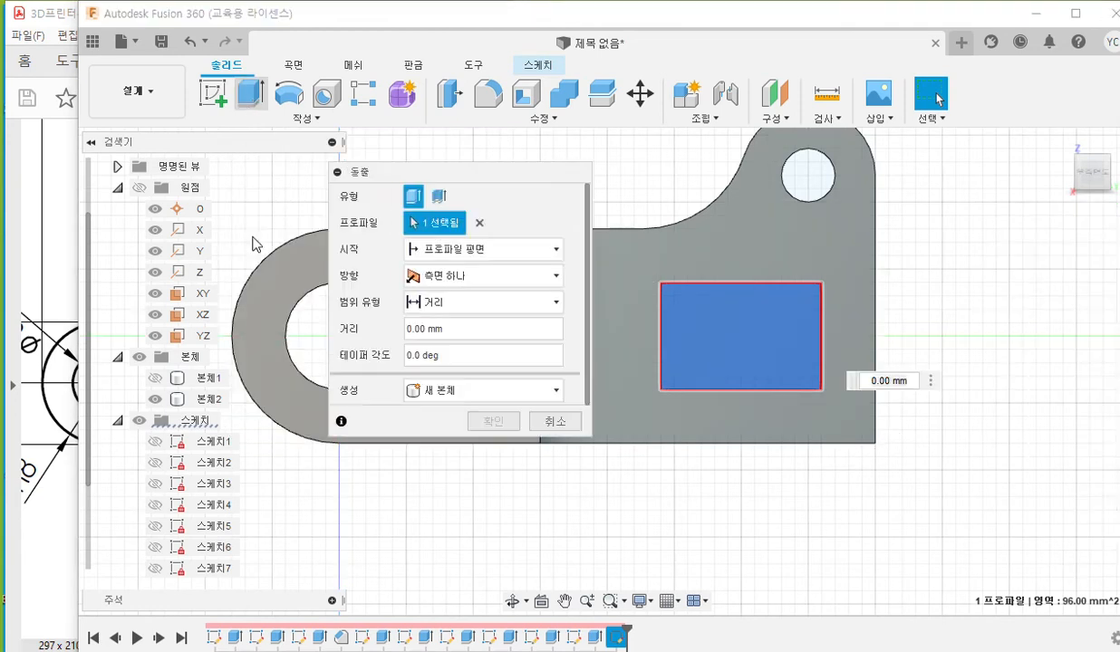
click(473, 391)
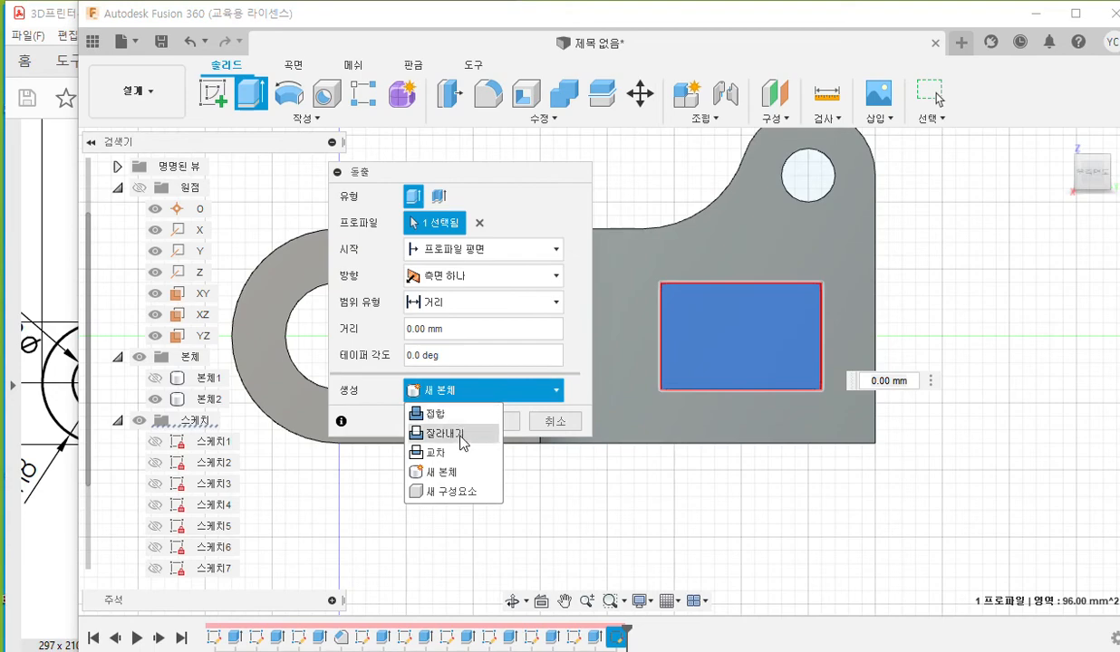
click(463, 435)
shift+middle_drag(756, 467, 824, 489)
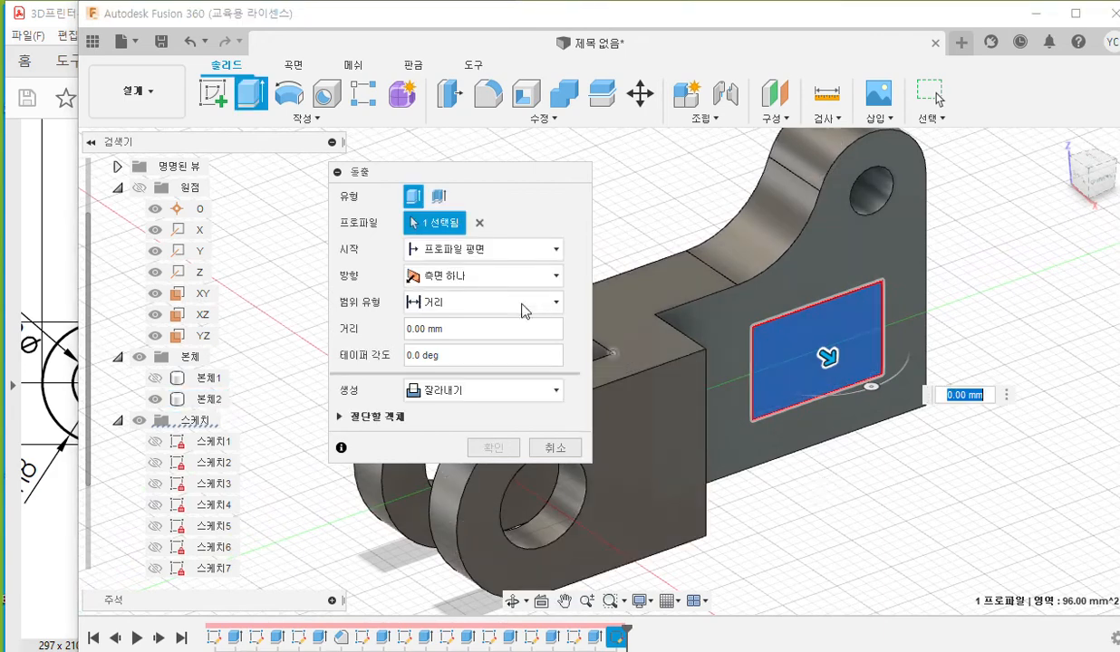
click(484, 312)
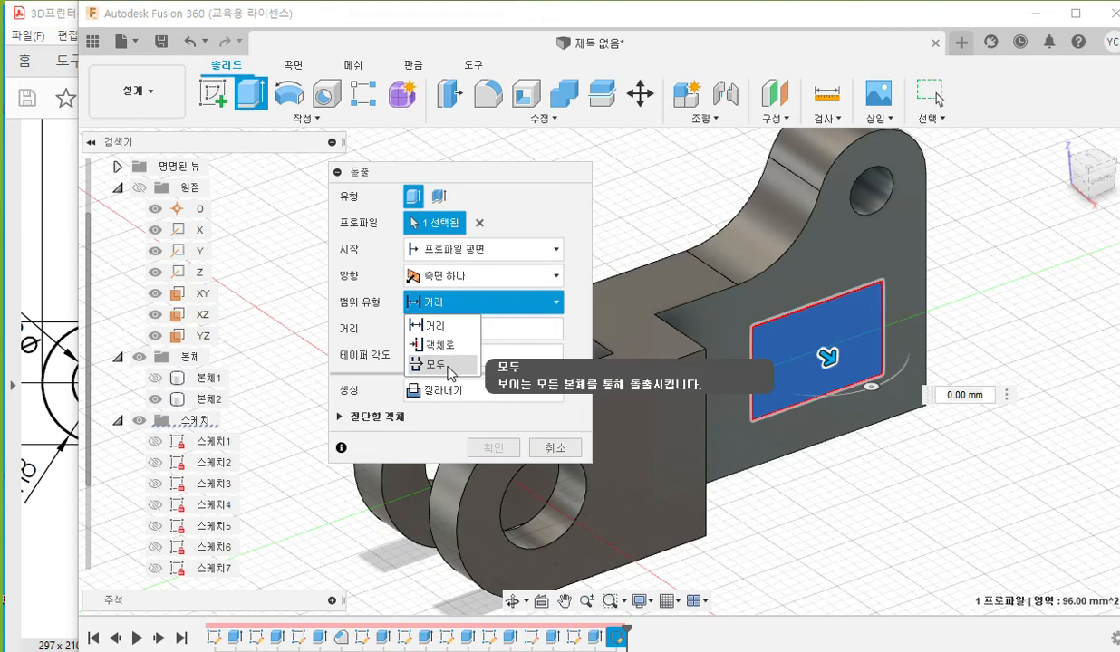
click(440, 363)
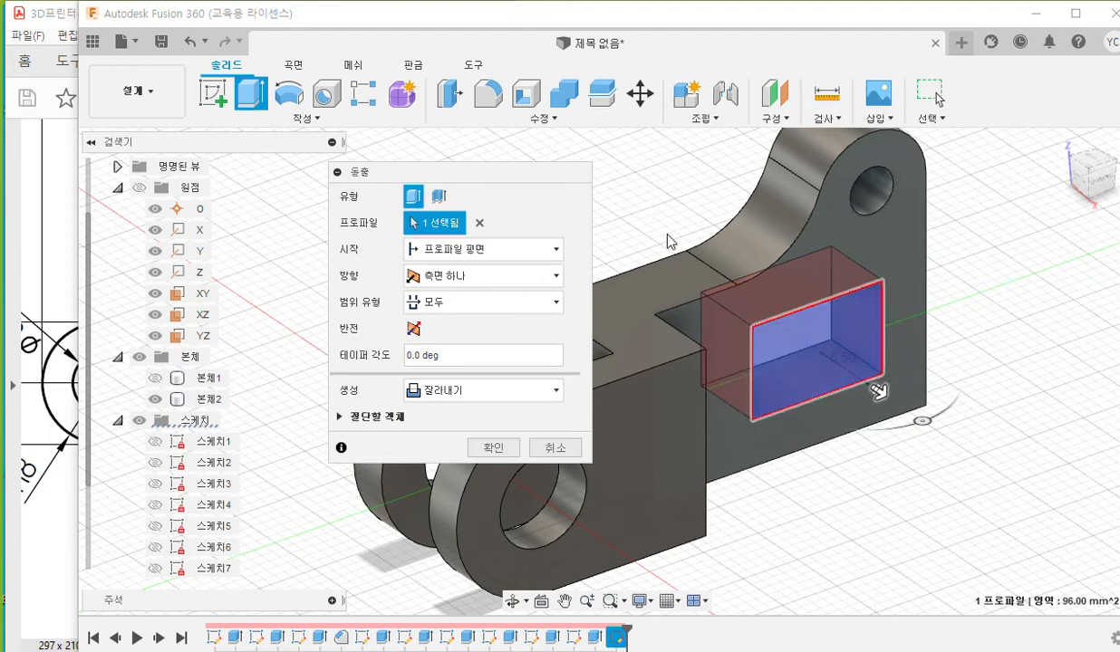
- Toggle the cut's direction repeatedly to compare both sides, leaving it flipped into the part
click(410, 330)
click(411, 330)
click(411, 330)
click(411, 330)
click(410, 330)
click(410, 330)
click(411, 329)
click(412, 330)
click(411, 330)
click(412, 330)
click(411, 330)
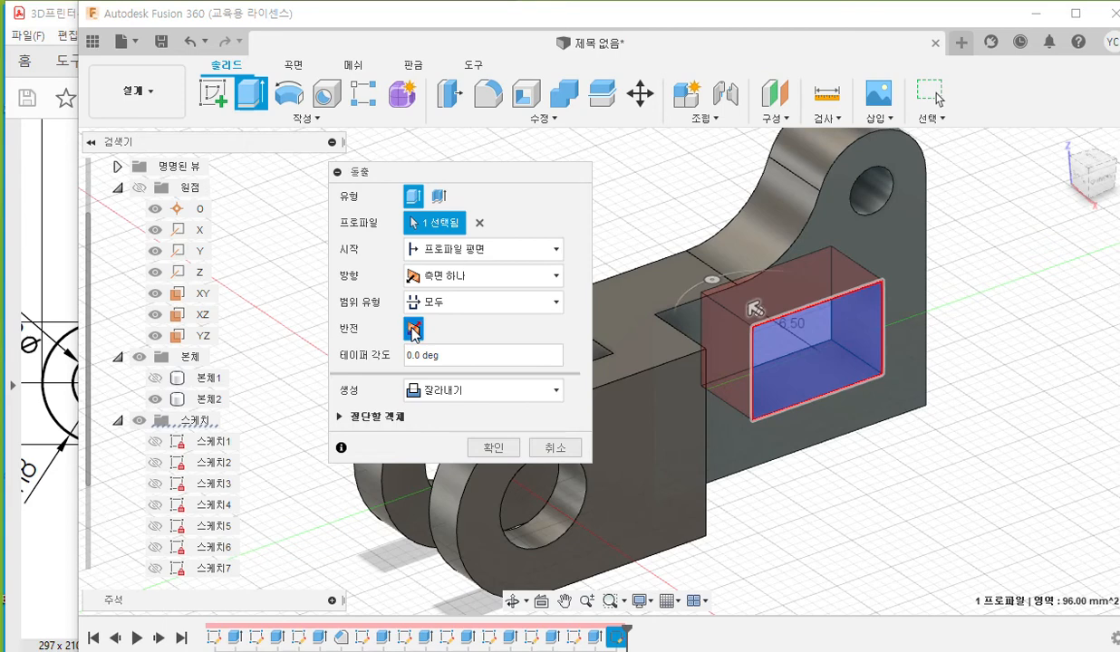
click(411, 331)
click(411, 331)
click(412, 331)
click(411, 331)
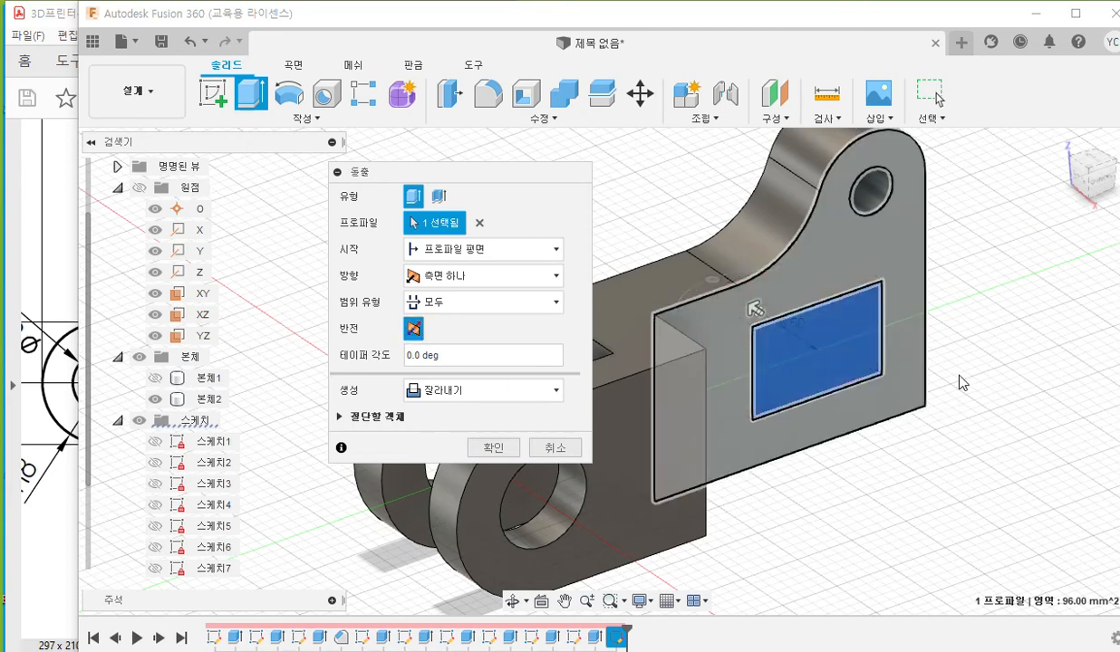
- Mark the cut's direction arrow and the Flip option with the screen pen, and clear the marks
key(F12)
mouse_move(744, 310)
mouse_down()
mouse_move(706, 284)
mouse_move(707, 328)
mouse_up()
drag(697, 281, 765, 270)
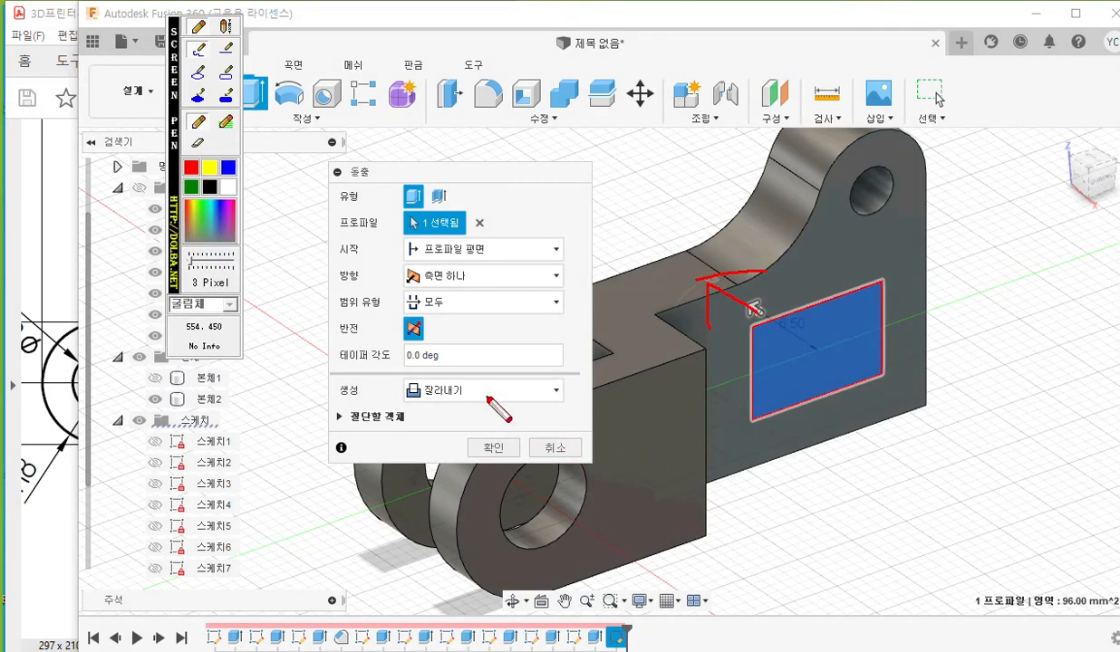
mouse_move(433, 348)
mouse_down()
mouse_move(399, 323)
mouse_move(449, 322)
mouse_up()
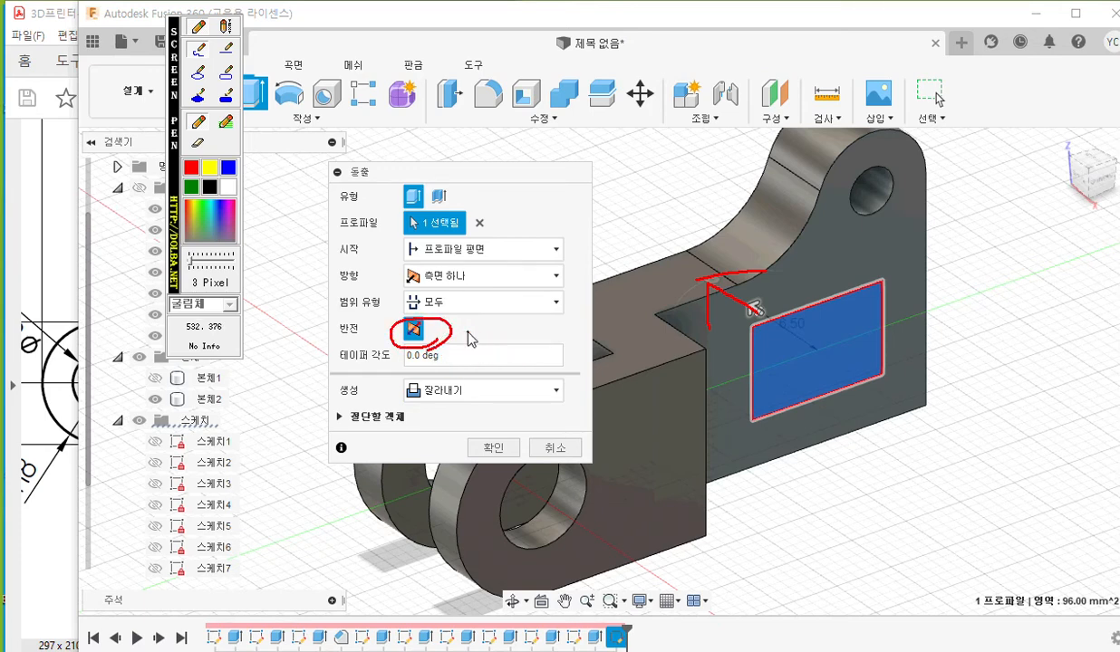
key(Escape)
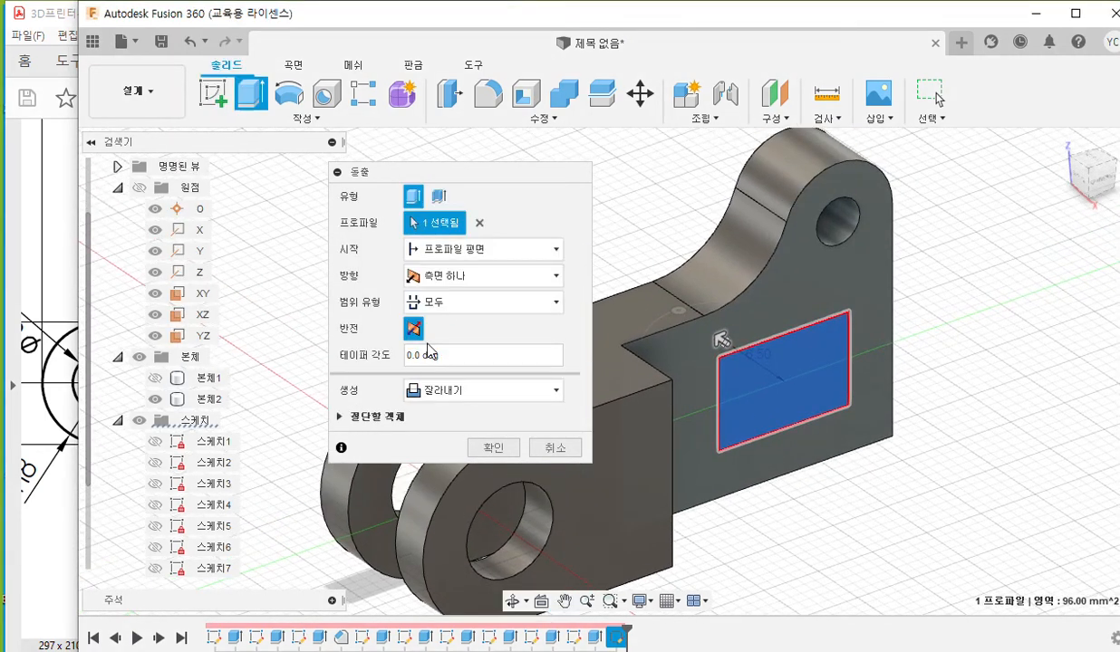
- Toggle the cut's direction twice to keep it flipped, and complete the rectangular cut through the whole body
click(413, 330)
click(413, 331)
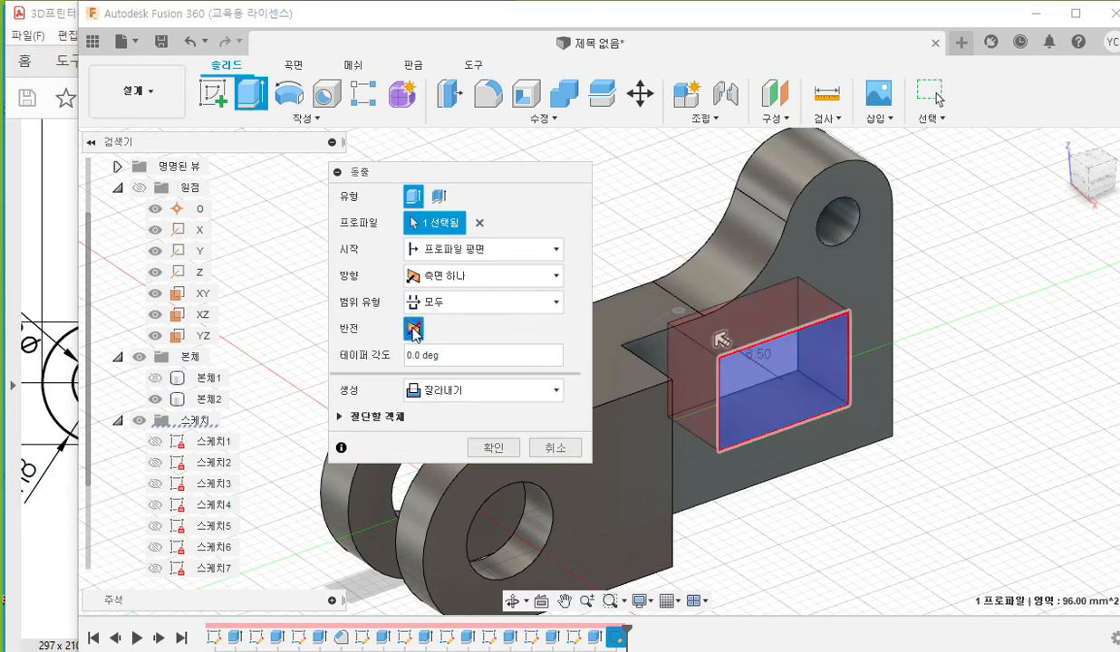
click(494, 448)
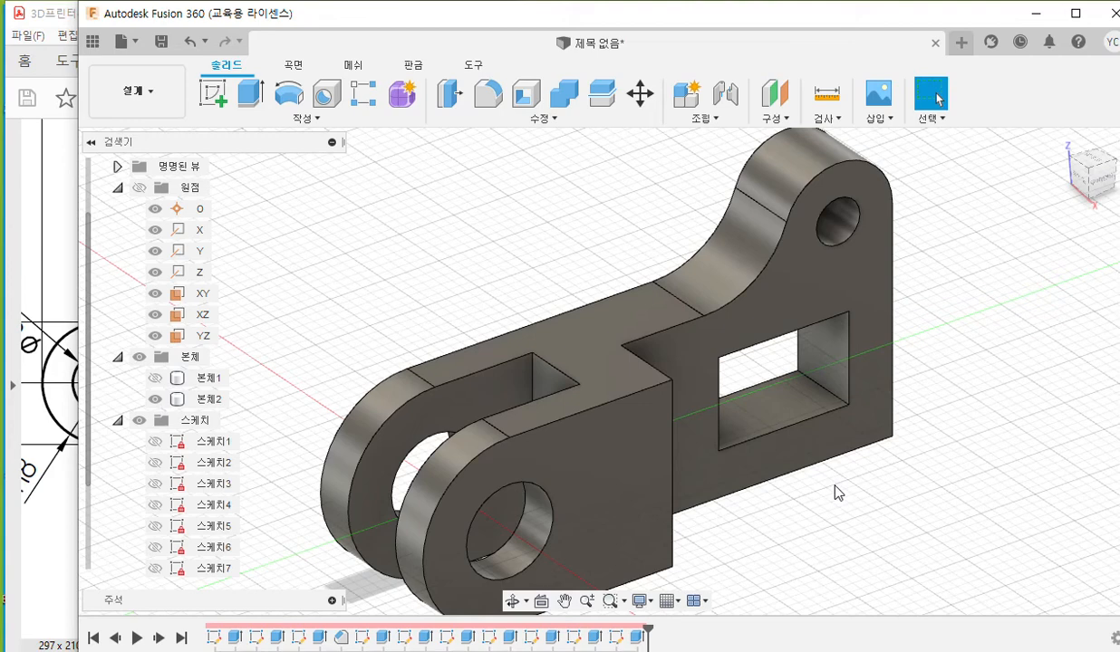
click(826, 399)
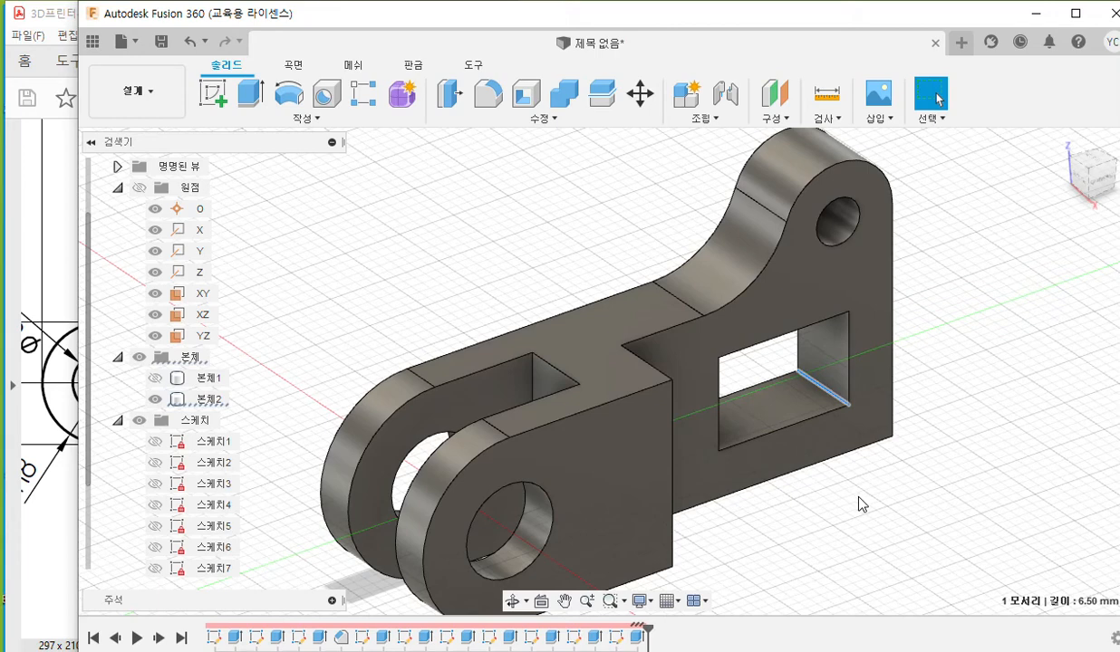
shift+middle_drag(863, 510, 756, 503)
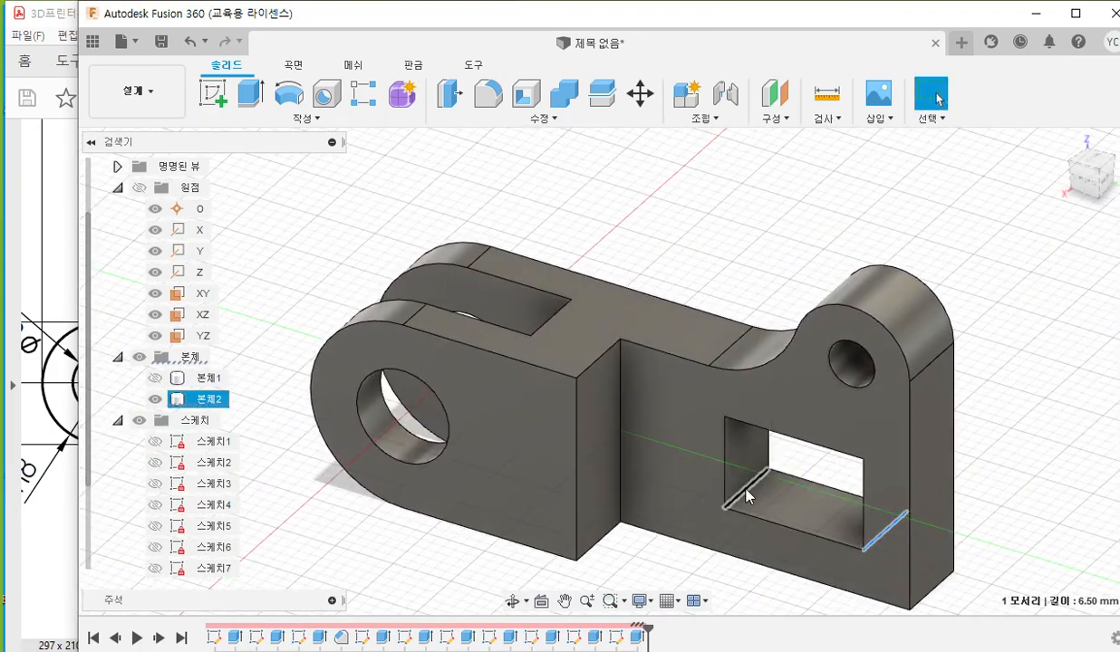
ctrl+click(745, 494)
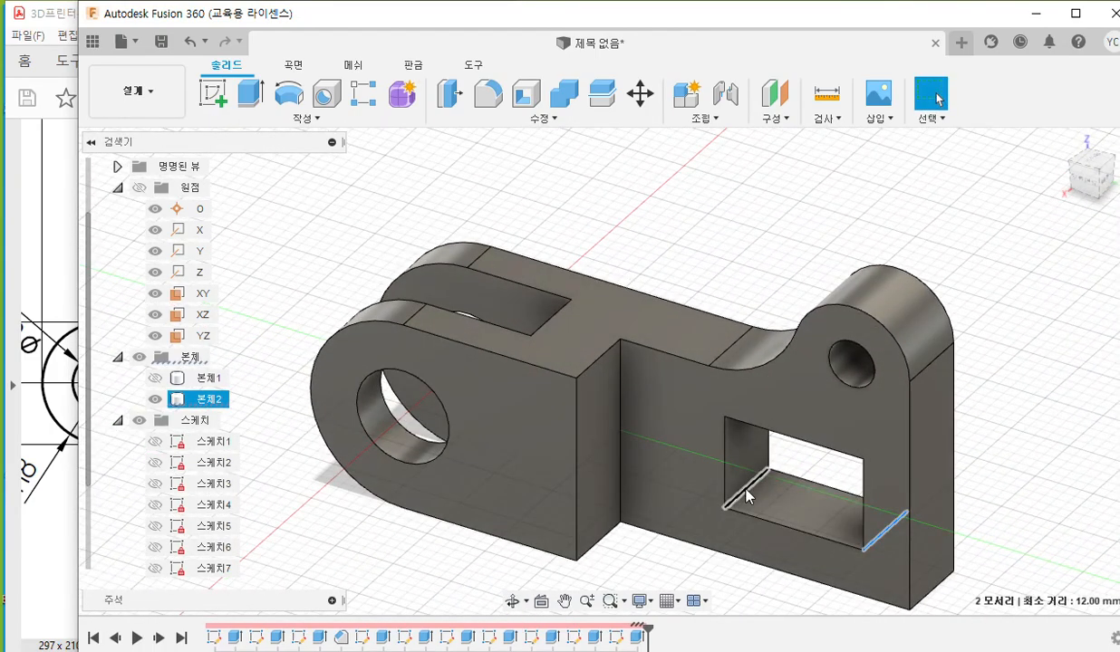
shift+middle_drag(805, 462, 801, 370)
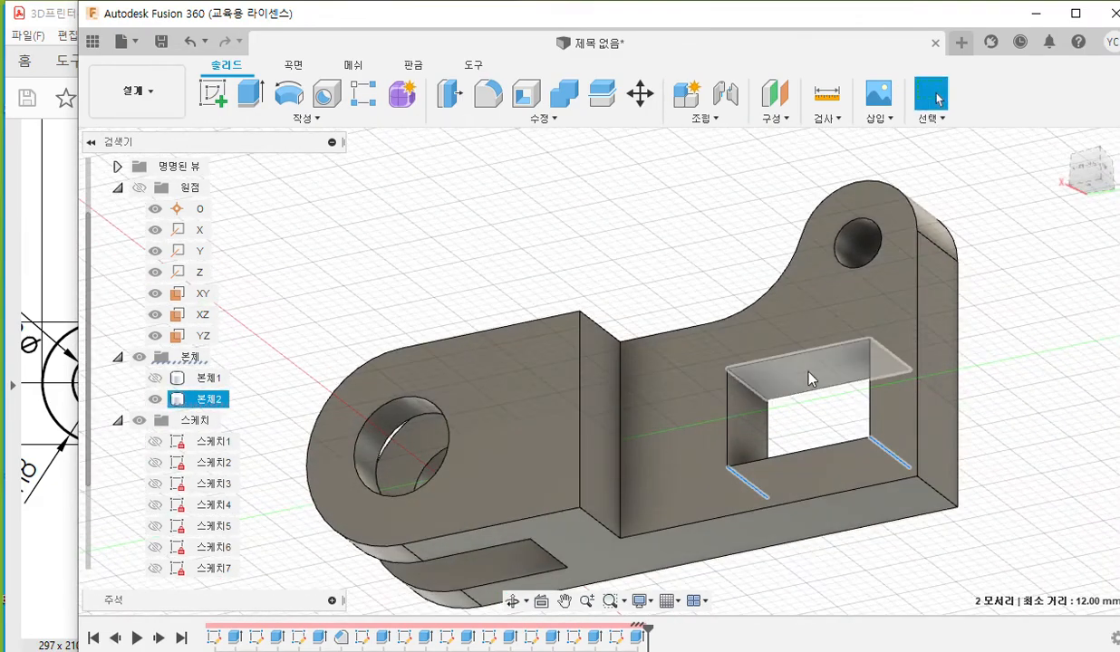
click(745, 392)
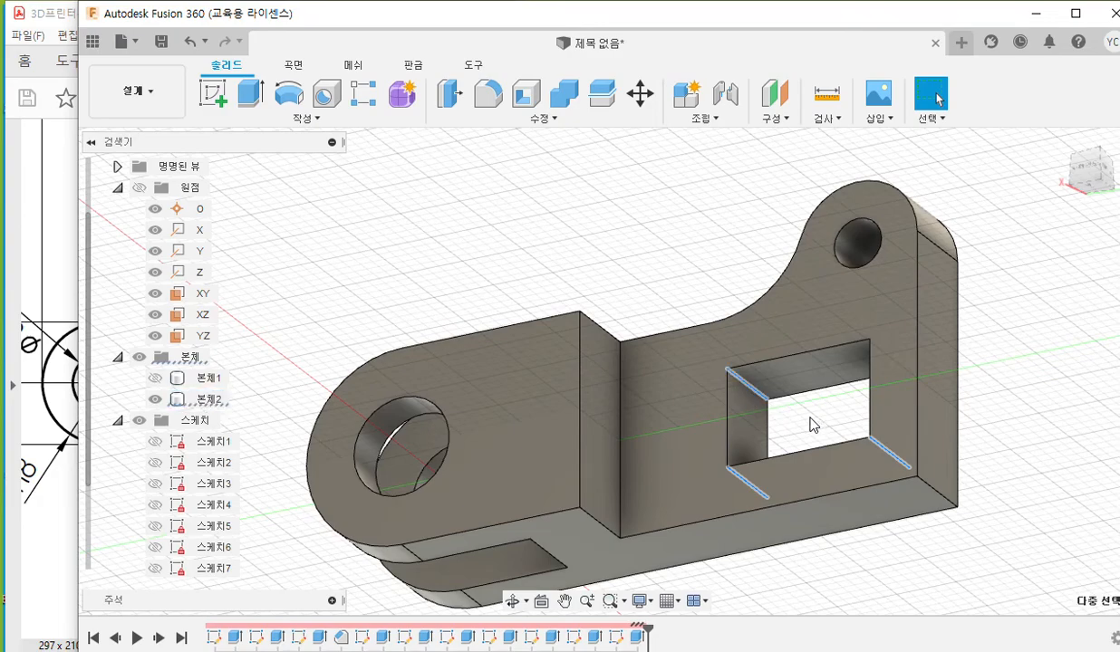
shift+middle_drag(806, 425, 899, 425)
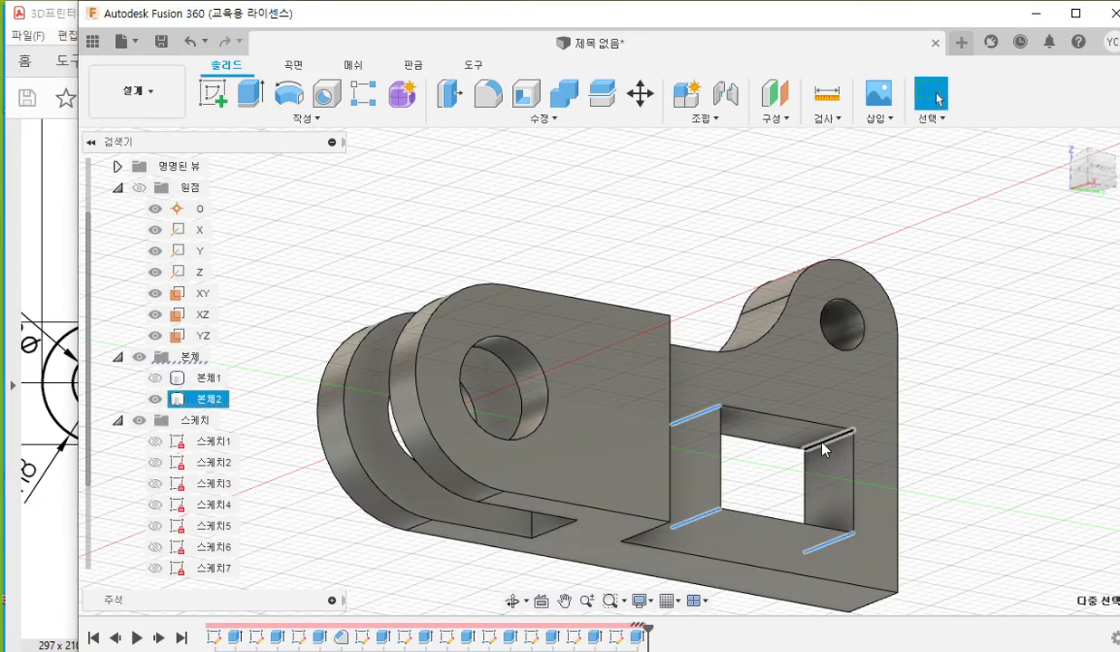
middle_drag(758, 482, 790, 399)
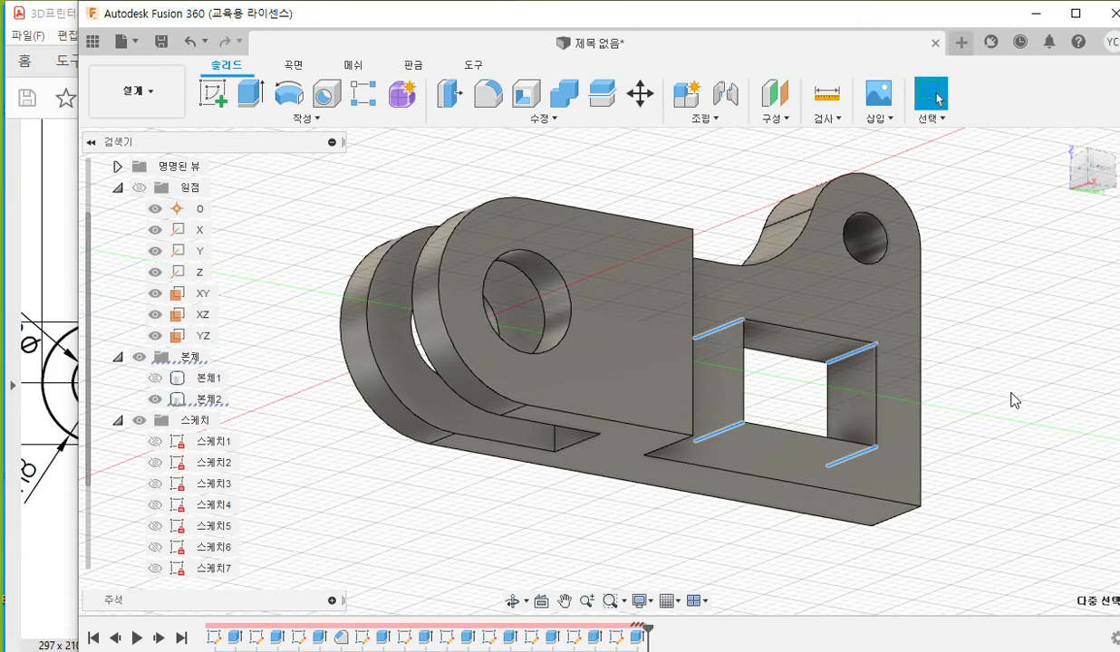
click(958, 383)
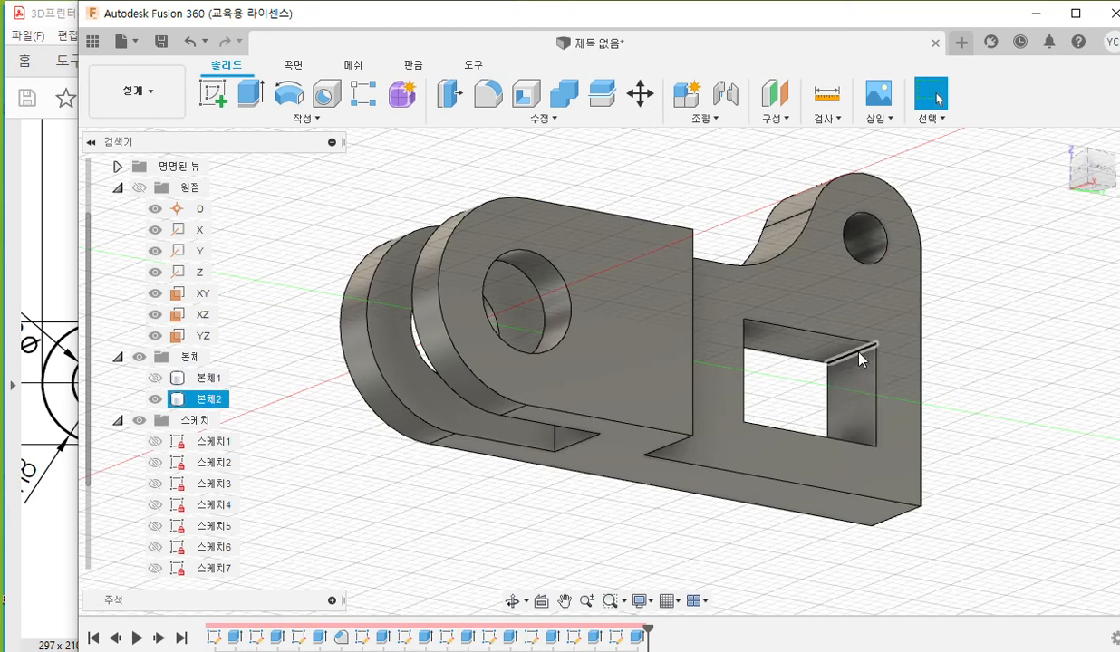
- Fillet the four inner corner edges of the rectangular slot in the flat plate with a 3 mm radius
click(858, 358)
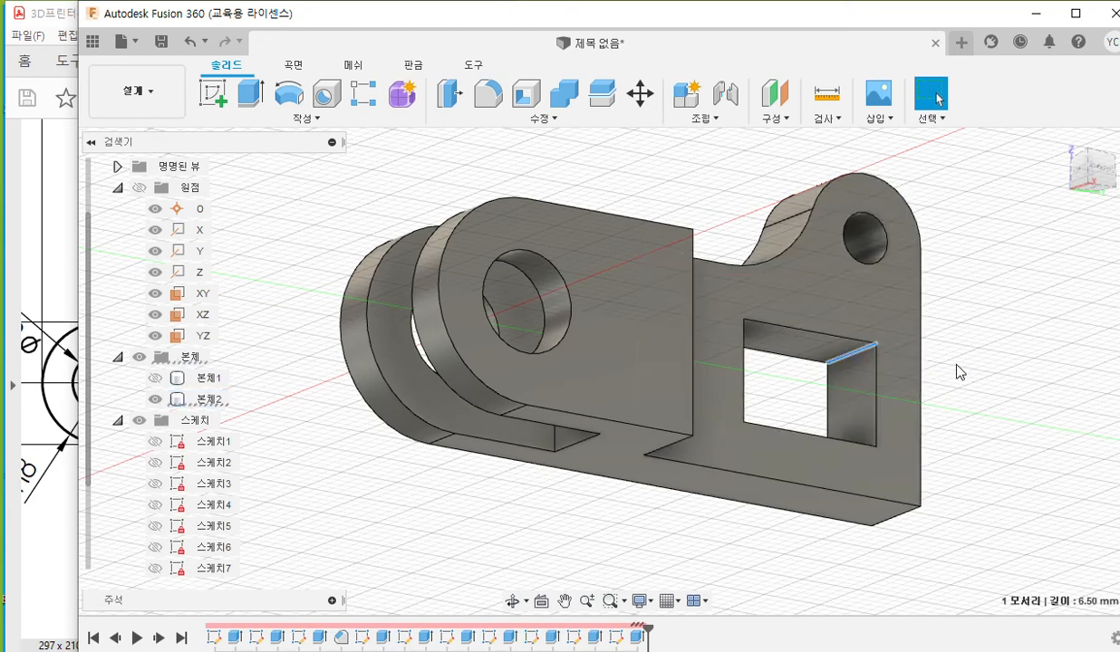
shift+middle_drag(950, 368, 947, 432)
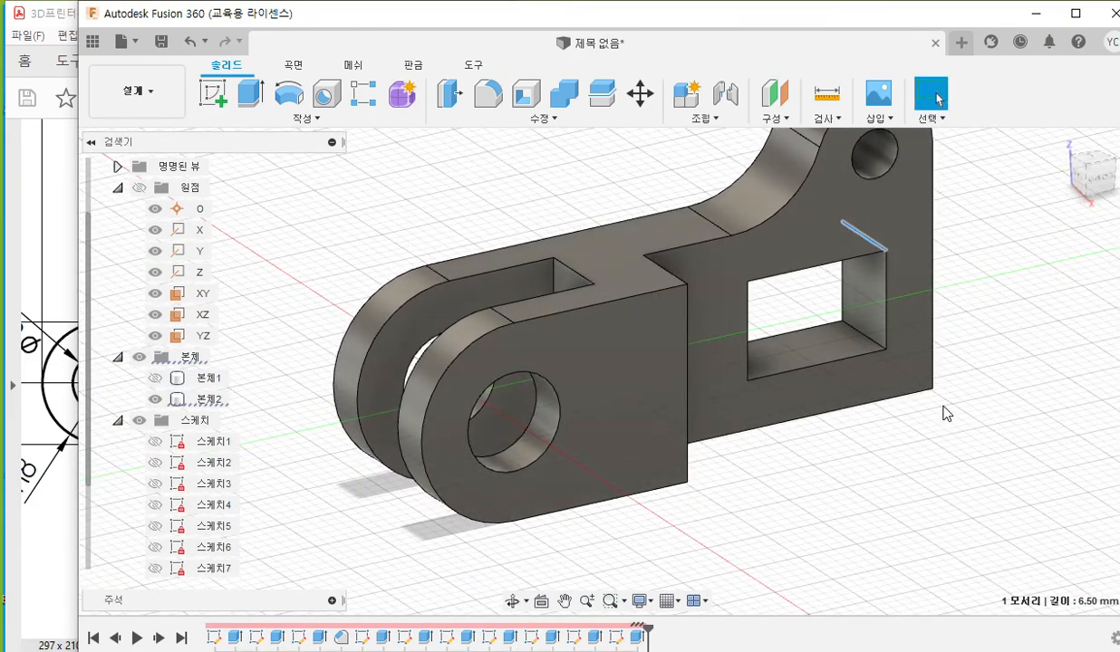
ctrl+click(869, 342)
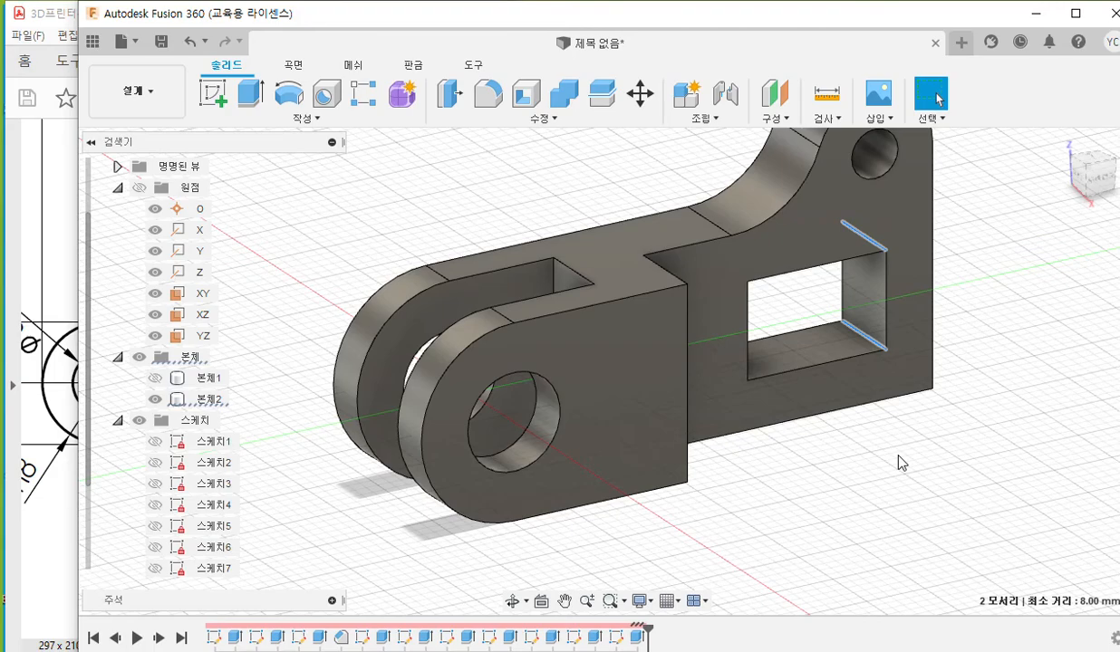
shift+middle_drag(872, 467, 792, 528)
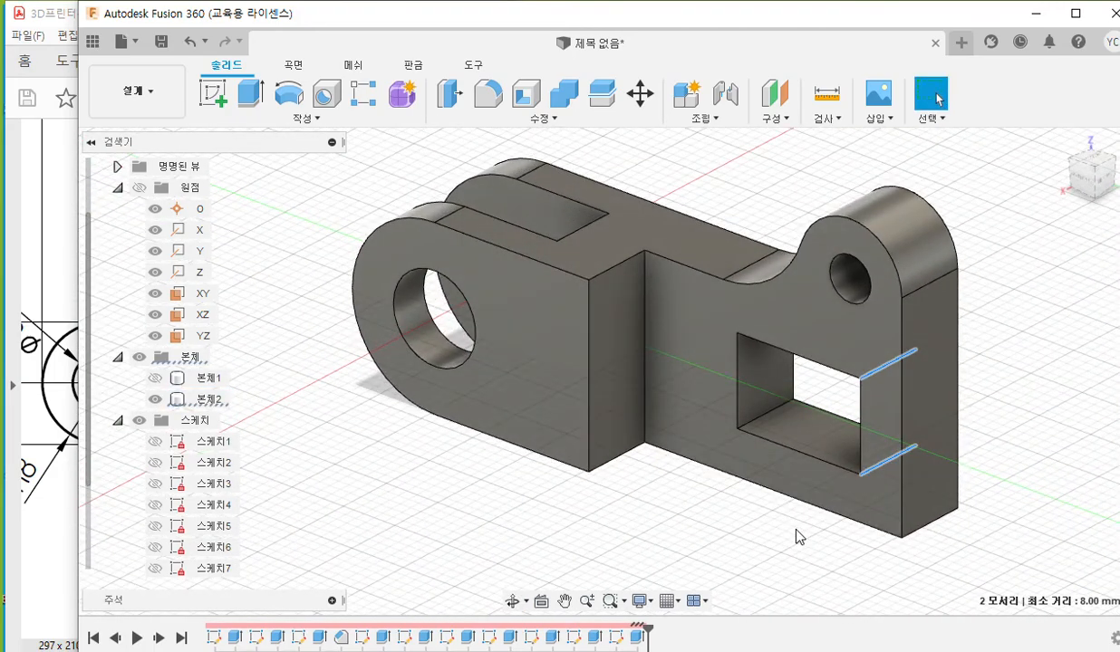
ctrl+click(761, 426)
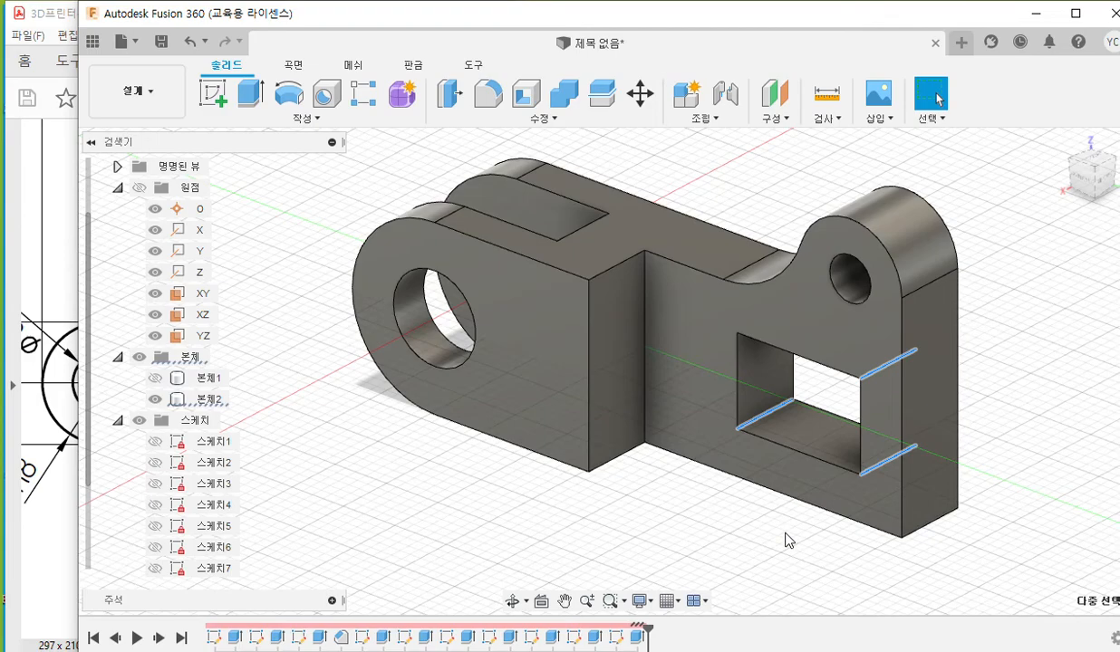
shift+middle_drag(782, 540, 772, 462)
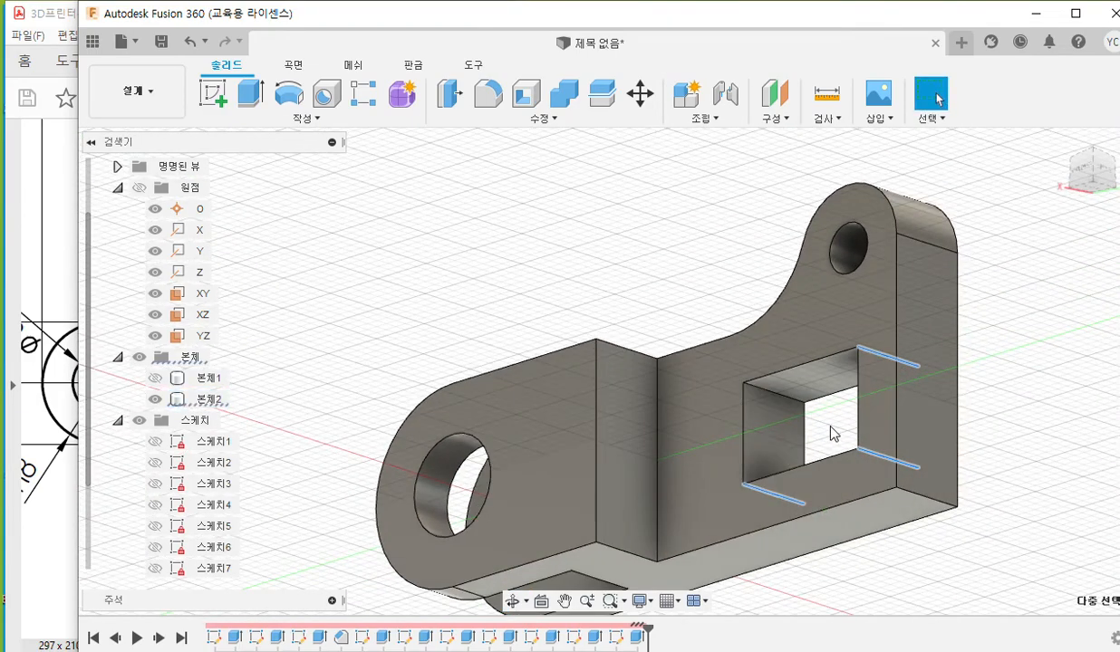
click(780, 403)
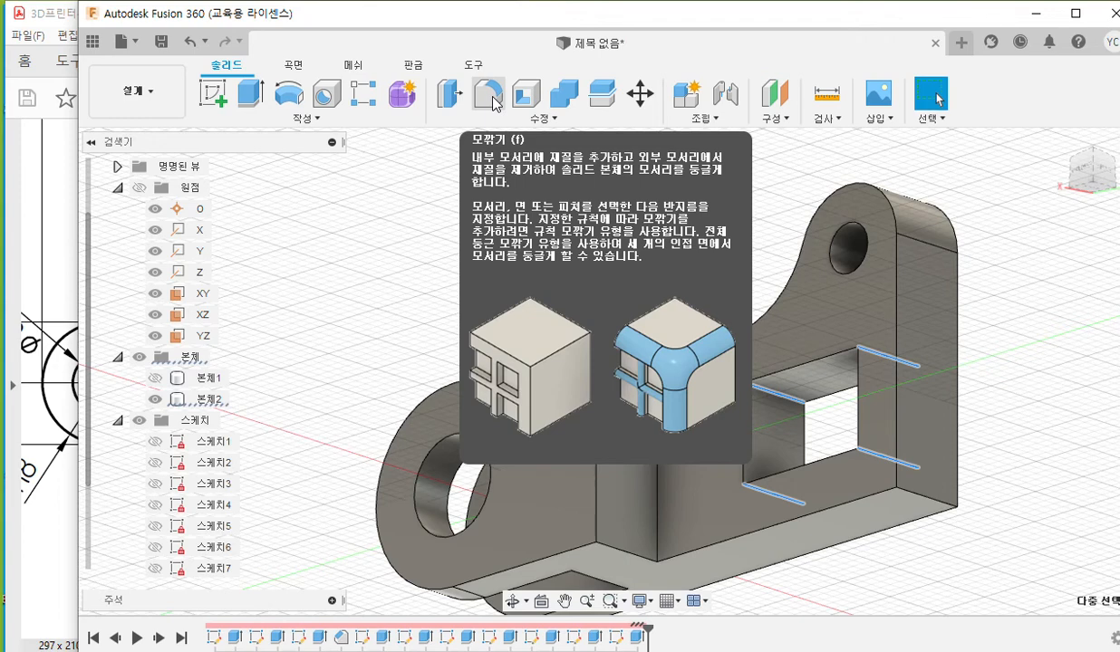
click(489, 93)
drag(892, 217, 293, 206)
drag(429, 259, 357, 263)
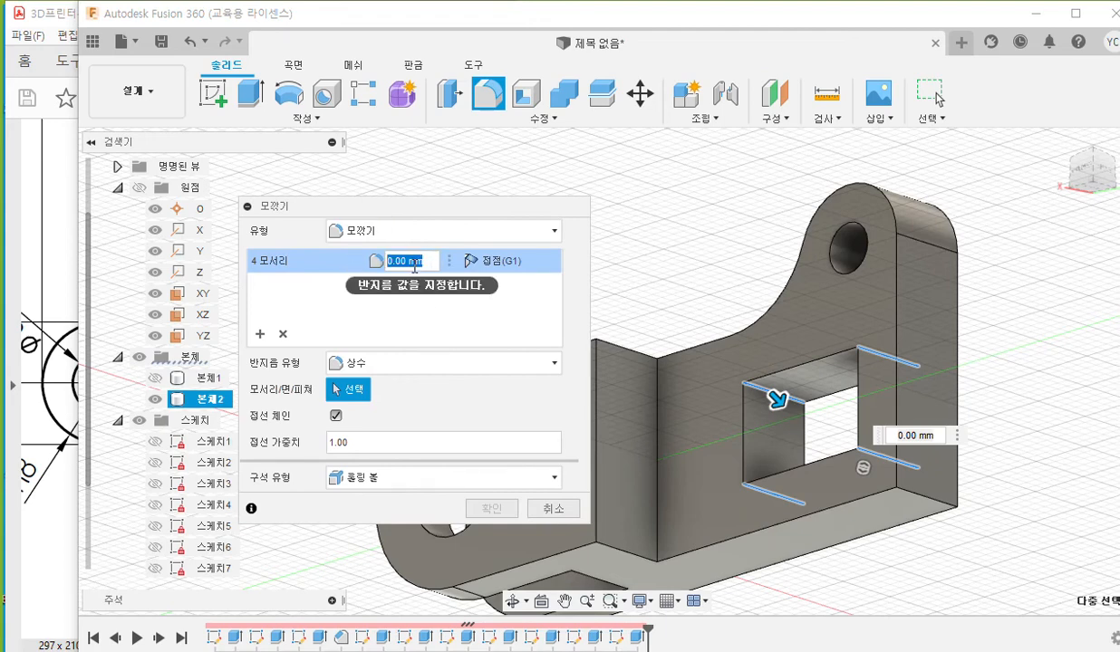
text(3)
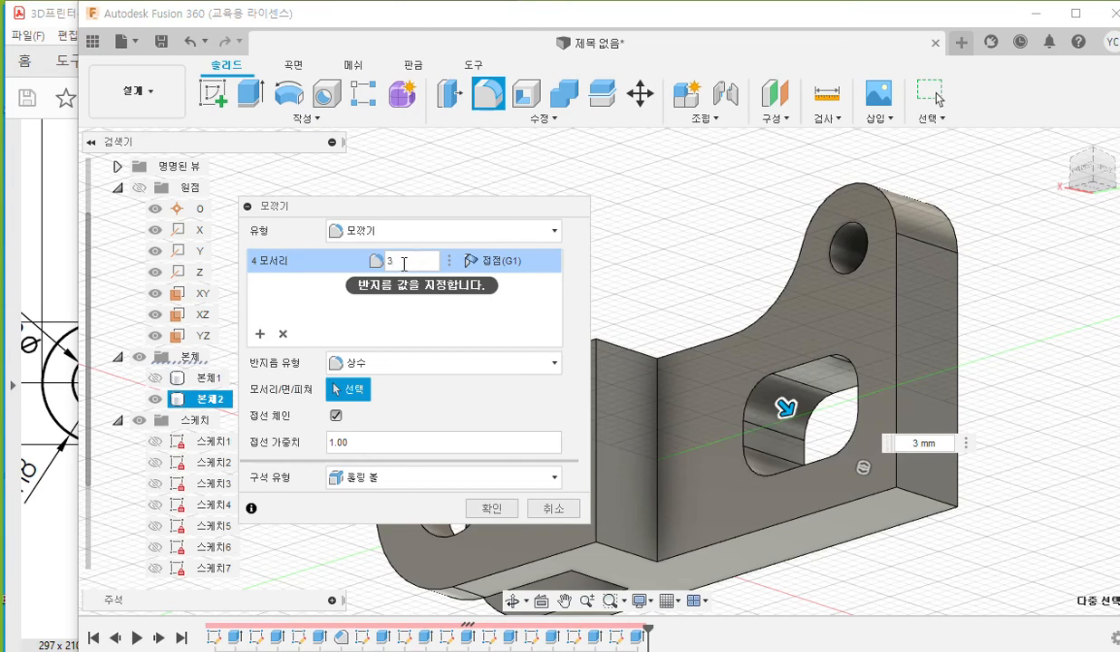
drag(407, 262, 356, 254)
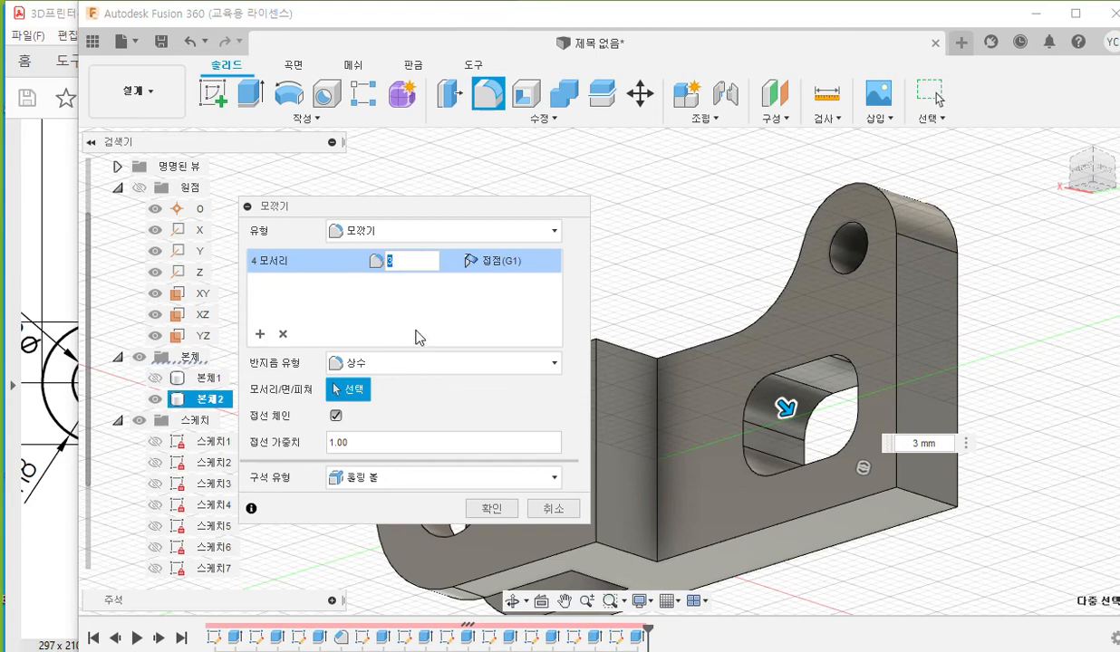
click(490, 511)
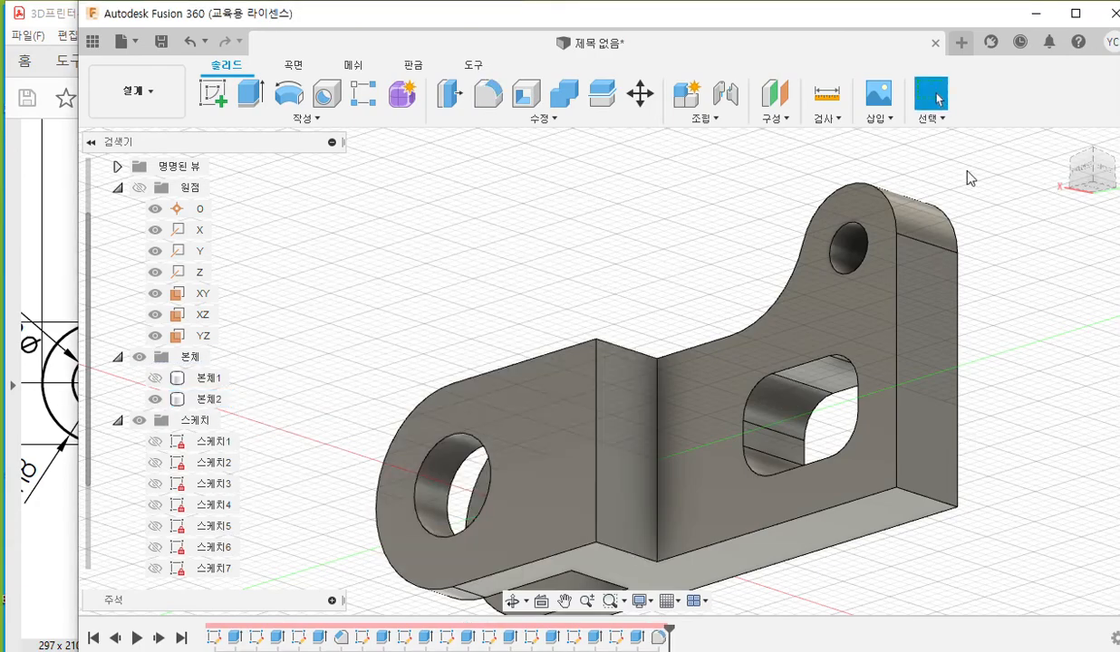
- Switch to the PDF drawing, rotate its page clockwise, and place the modelling window beside it so part 2's views stay readable
click(1061, 144)
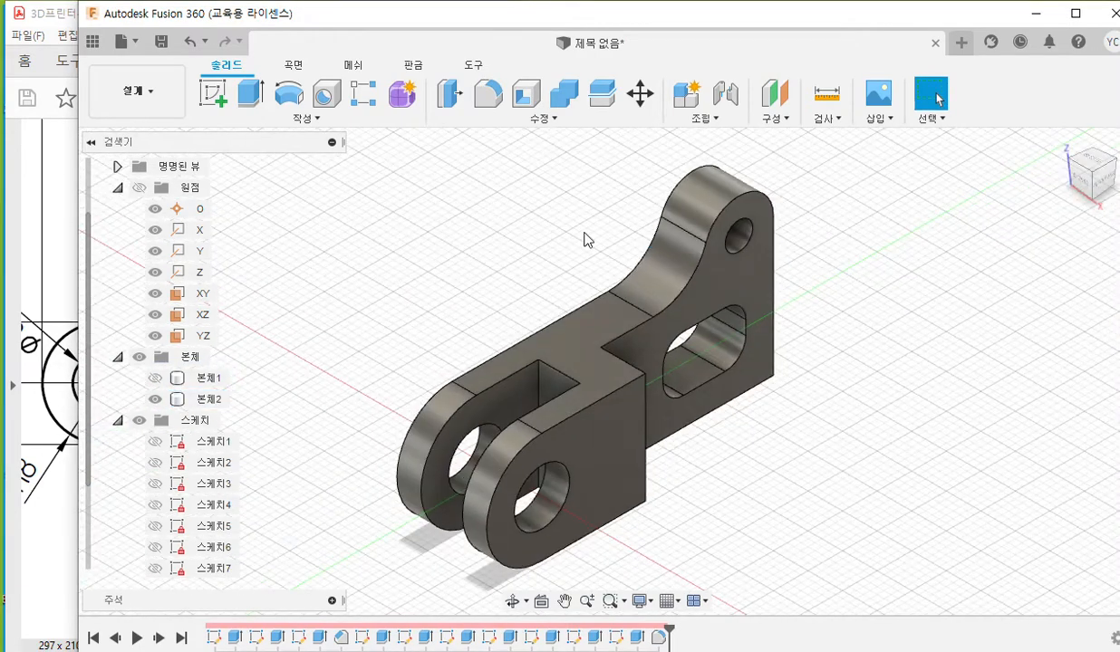
middle_drag(554, 243, 712, 218)
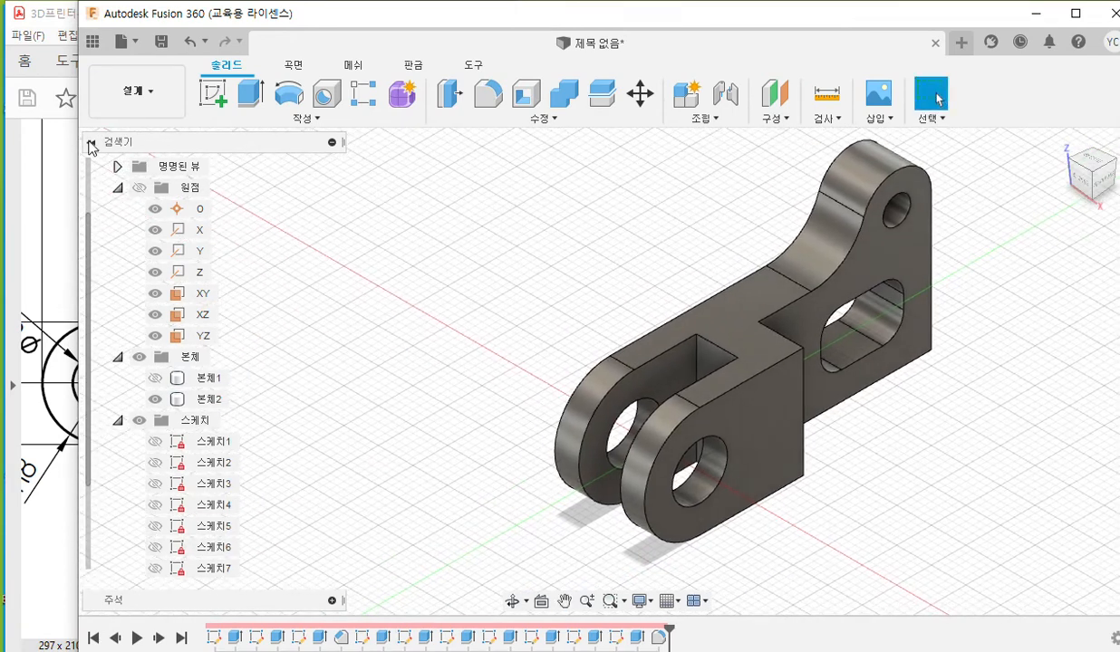
click(62, 19)
scroll(335, 328, up, 1)
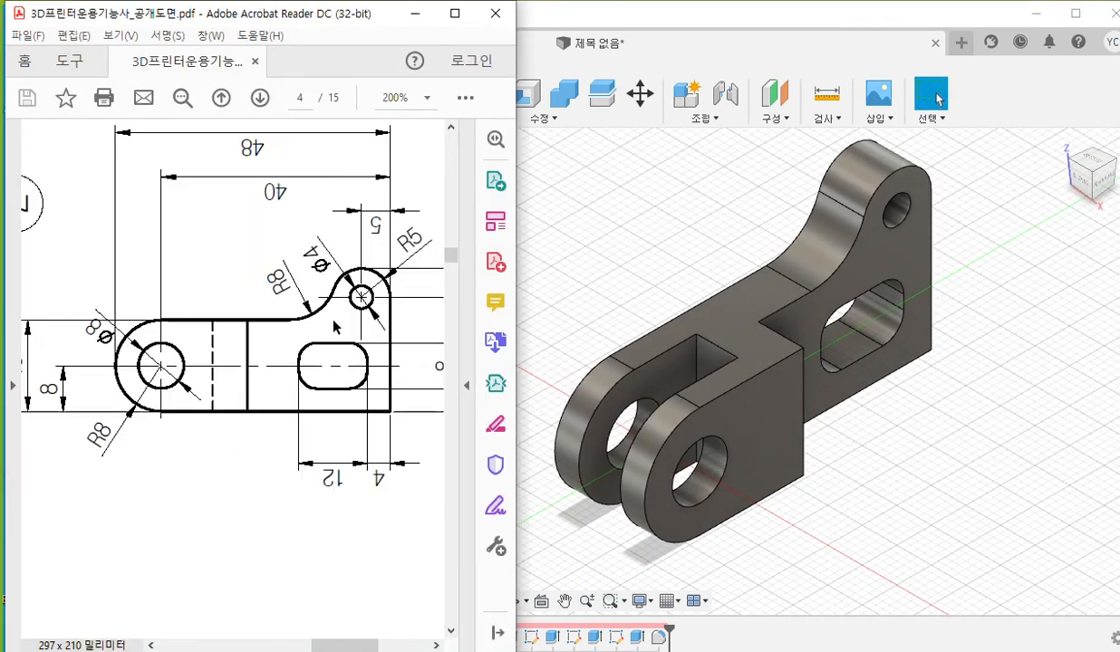
ctrl+scroll(335, 328, down, 4)
right_click(328, 221)
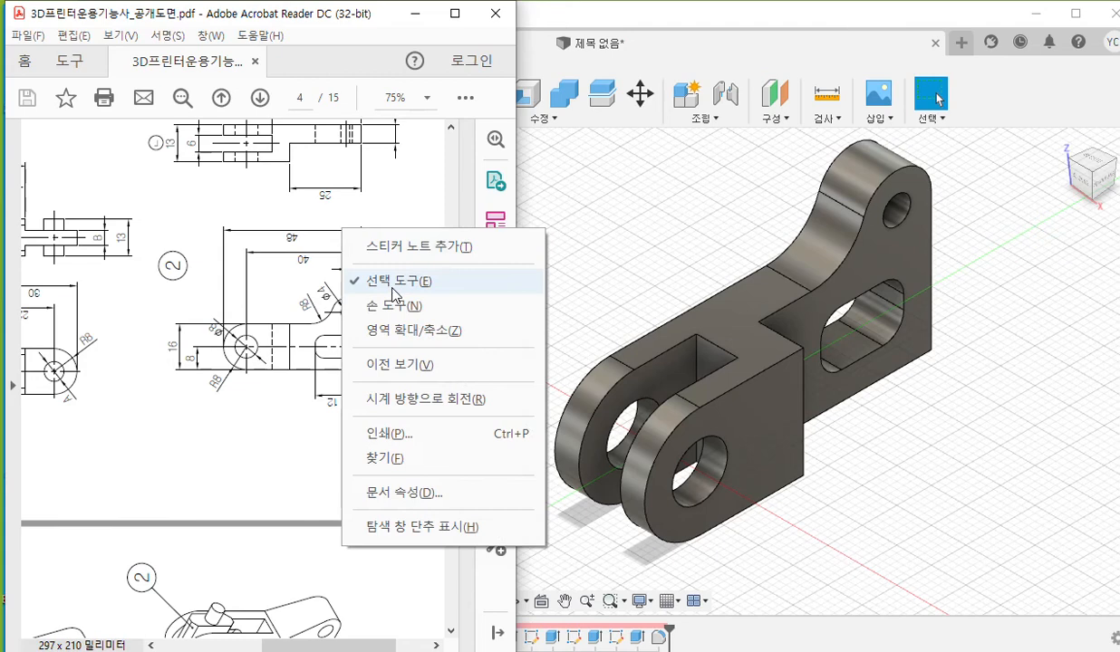
click(422, 403)
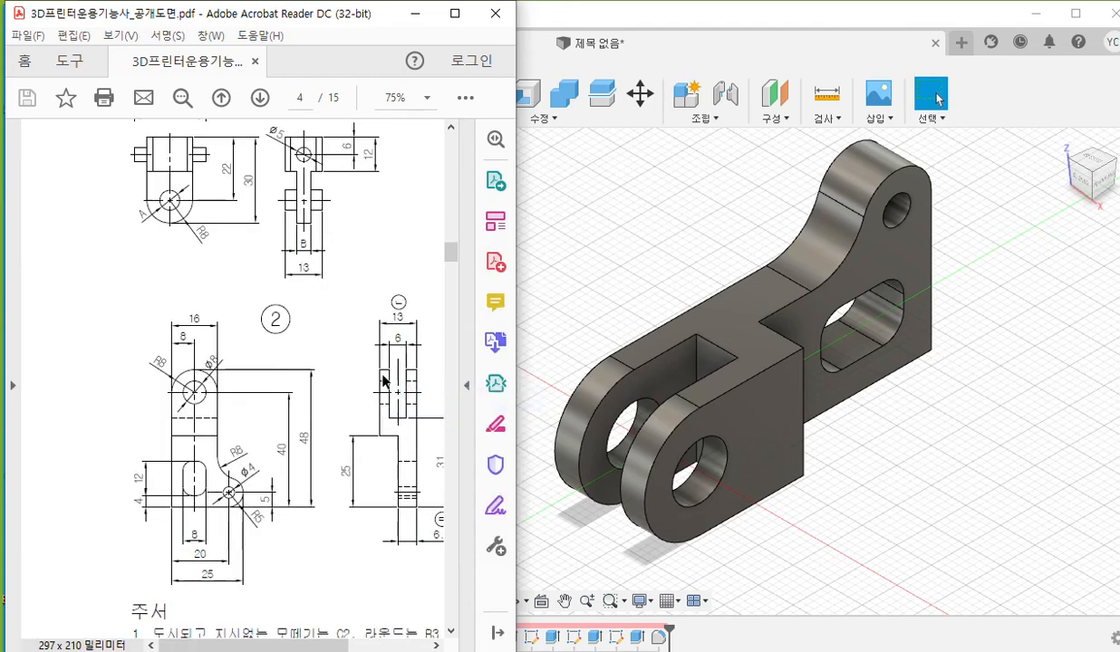
drag(276, 646, 321, 649)
click(600, 292)
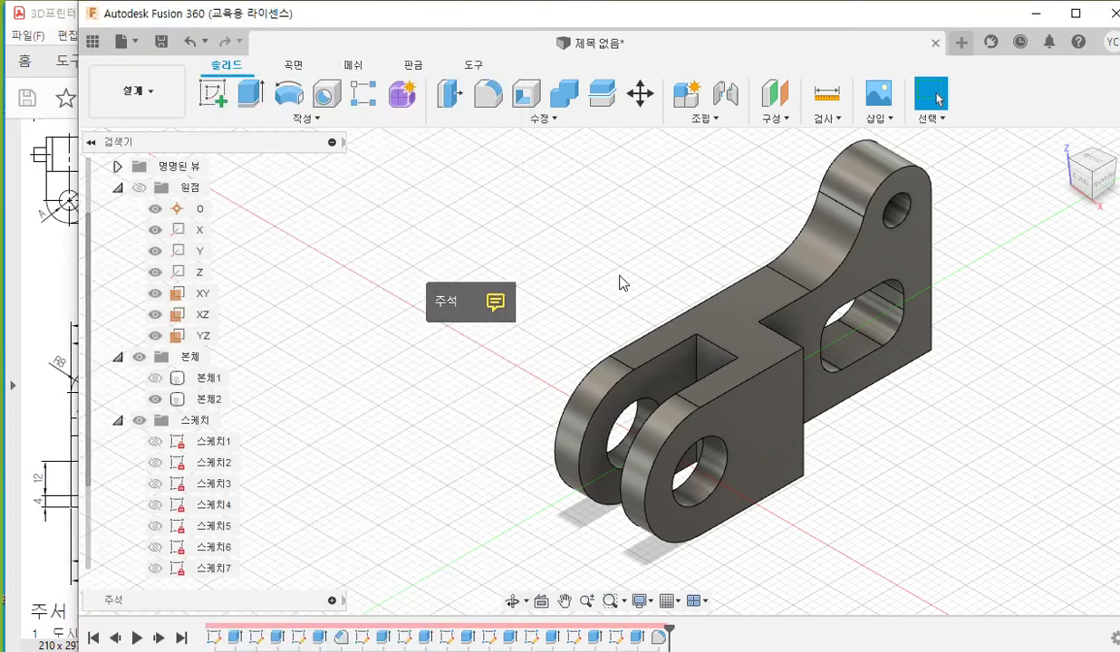
drag(643, 13, 893, 18)
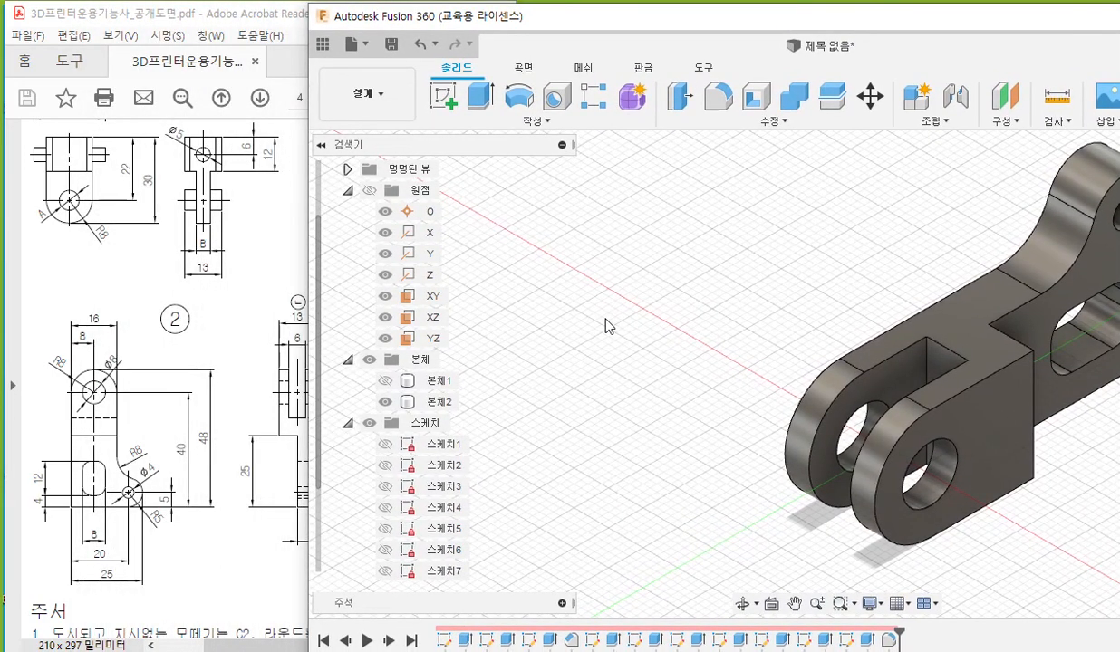
- Mark the first body's browser entry with the screen pen, clear the marks, and make that body visible alongside part 2
click(418, 382)
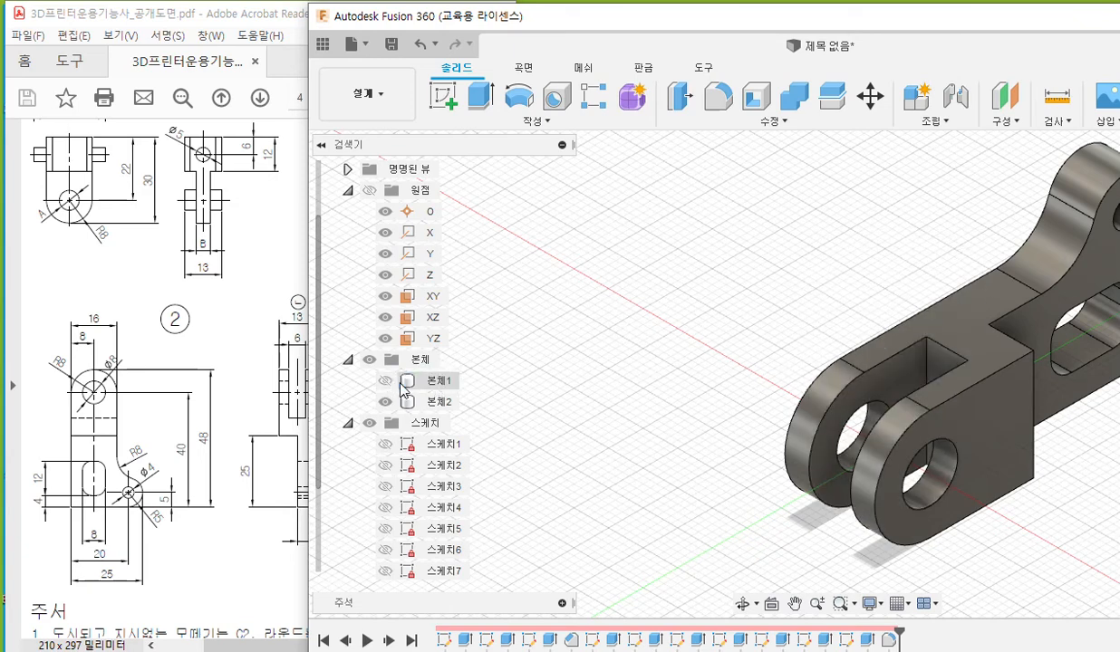
key(F12)
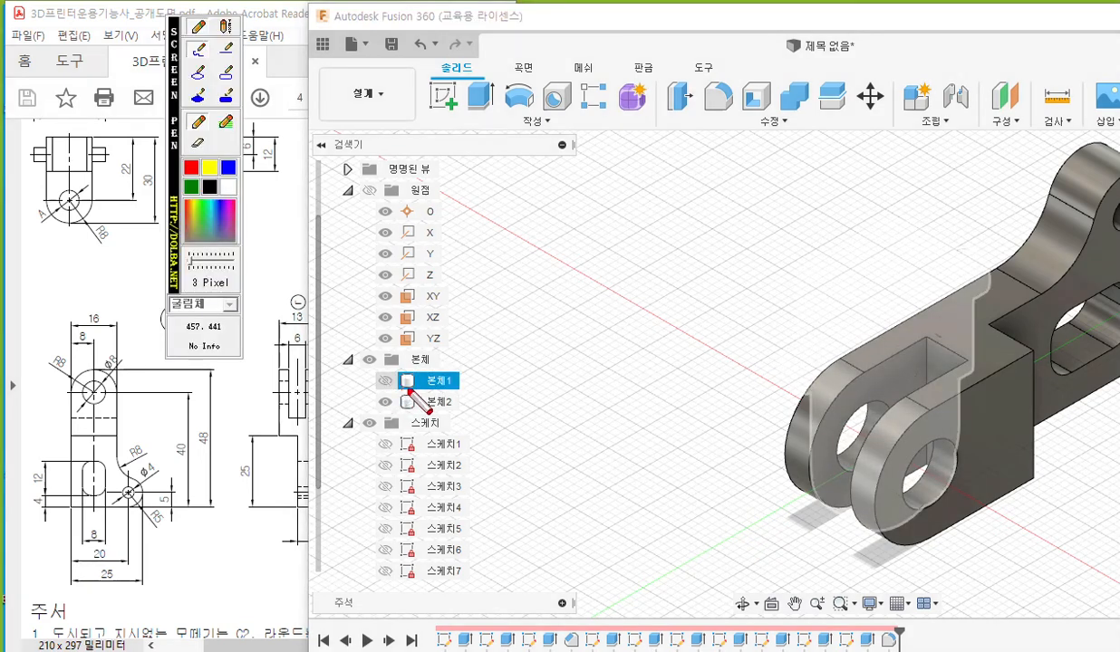
mouse_move(466, 390)
mouse_down()
mouse_move(381, 400)
mouse_move(357, 384)
mouse_move(452, 361)
mouse_move(355, 391)
mouse_move(382, 393)
mouse_up()
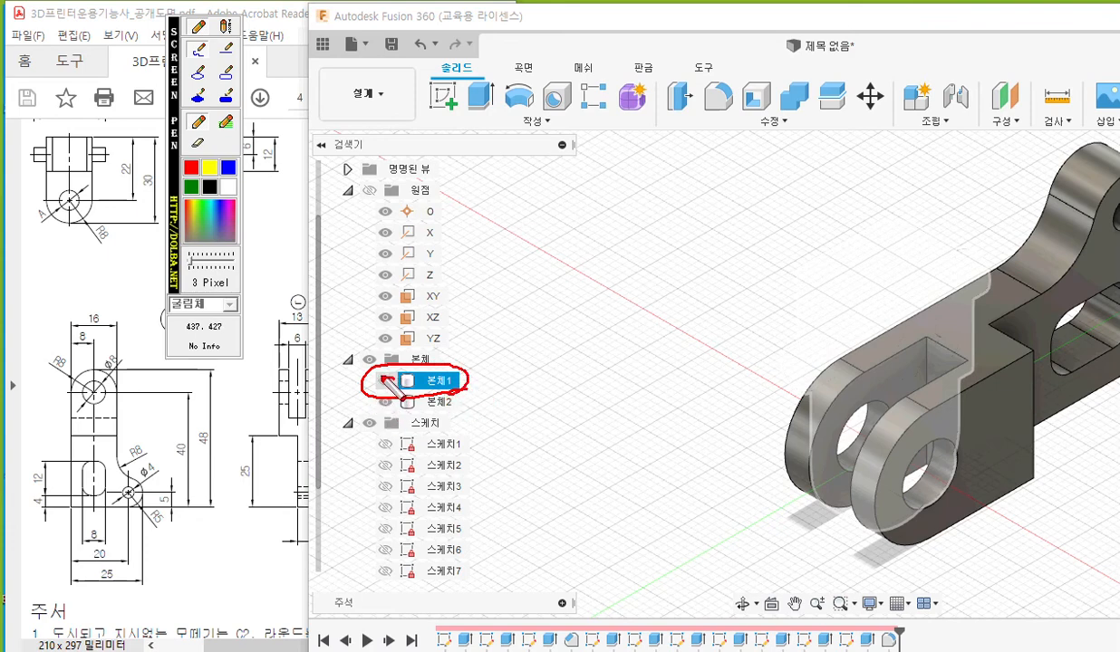
drag(386, 392, 388, 382)
key(Escape)
click(385, 380)
middle_drag(954, 484, 796, 496)
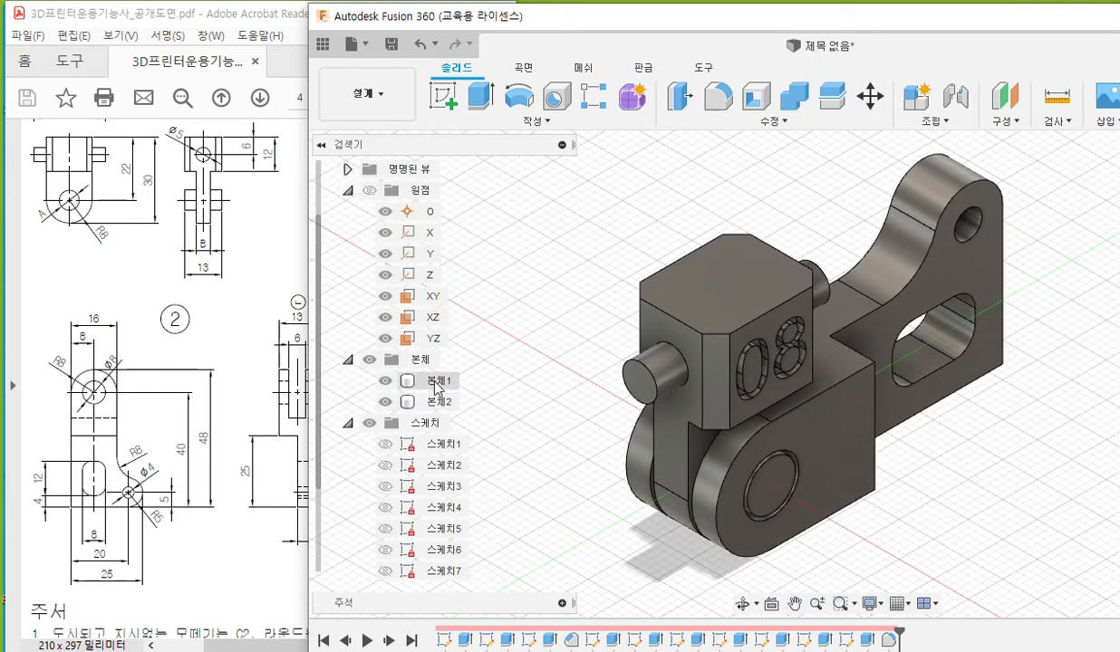
click(449, 382)
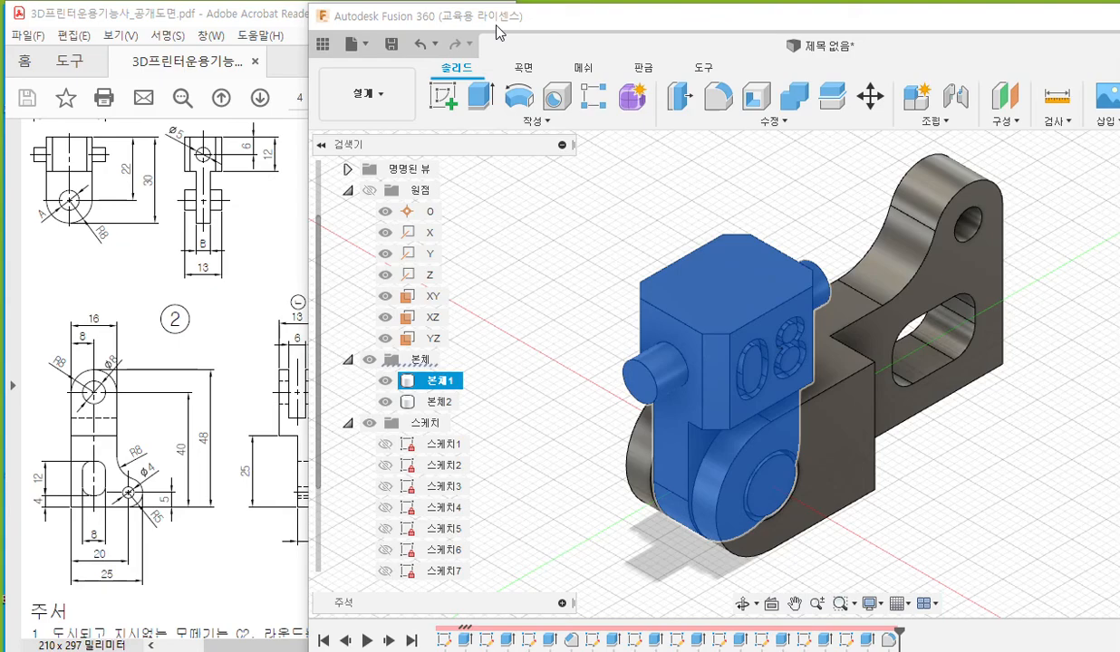
- Arrange the windows so that a full-width Notepad strip sits directly above the Fusion 360 modelling window
drag(311, 7, 9, 128)
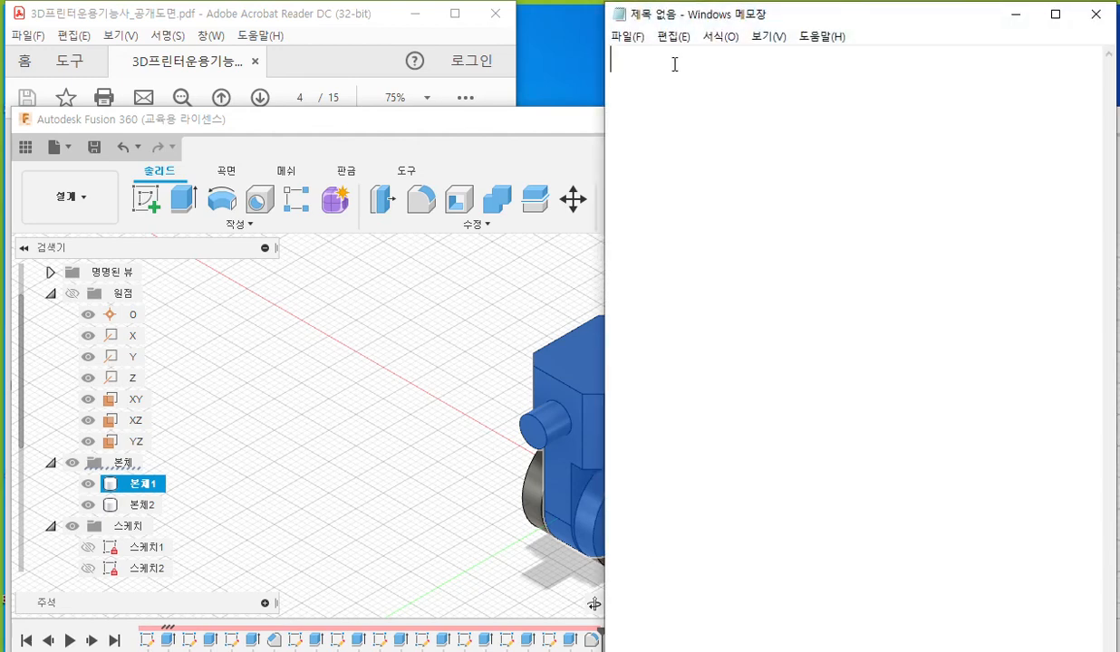
drag(603, 2, 593, 107)
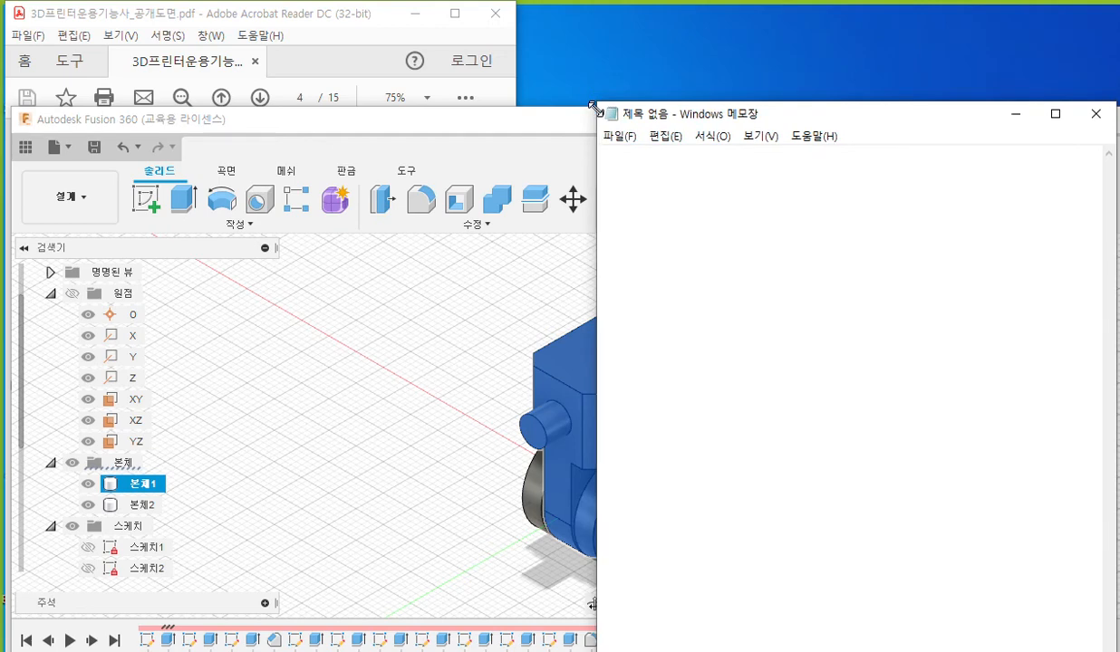
drag(702, 119, 111, 19)
drag(521, 599, 1112, 143)
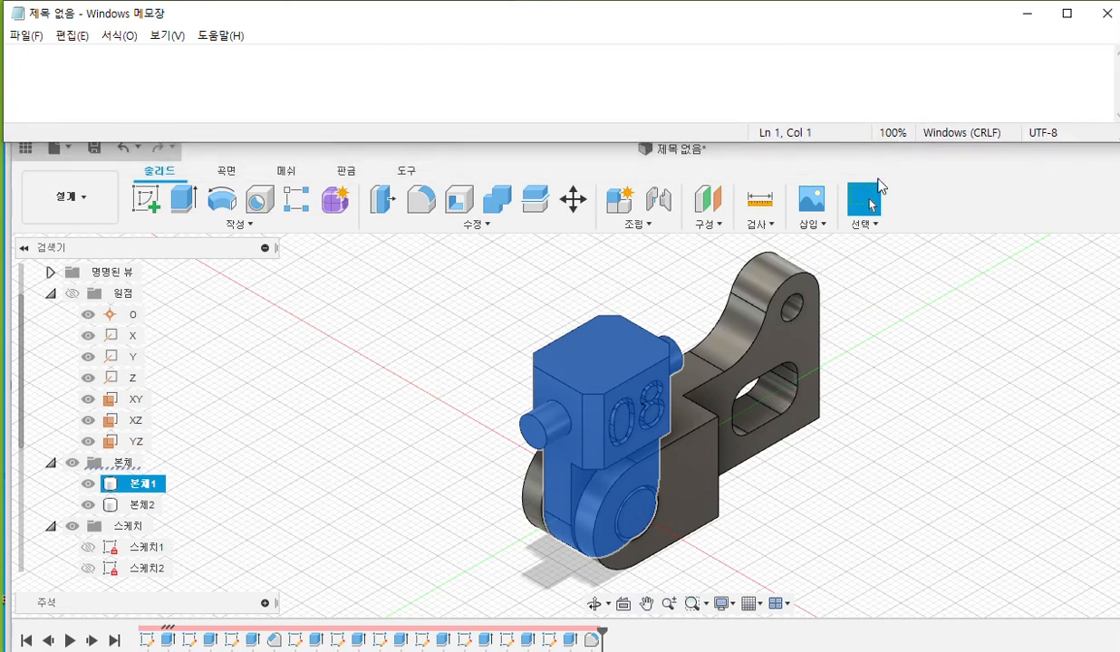
click(467, 312)
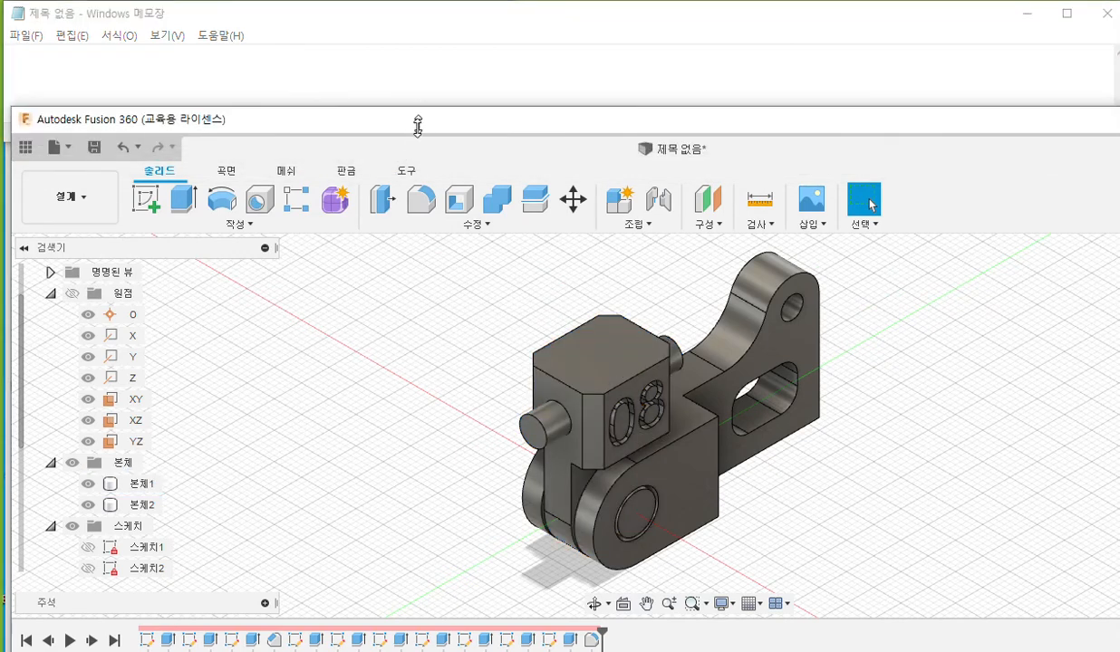
drag(420, 124, 410, 171)
drag(540, 142, 542, 170)
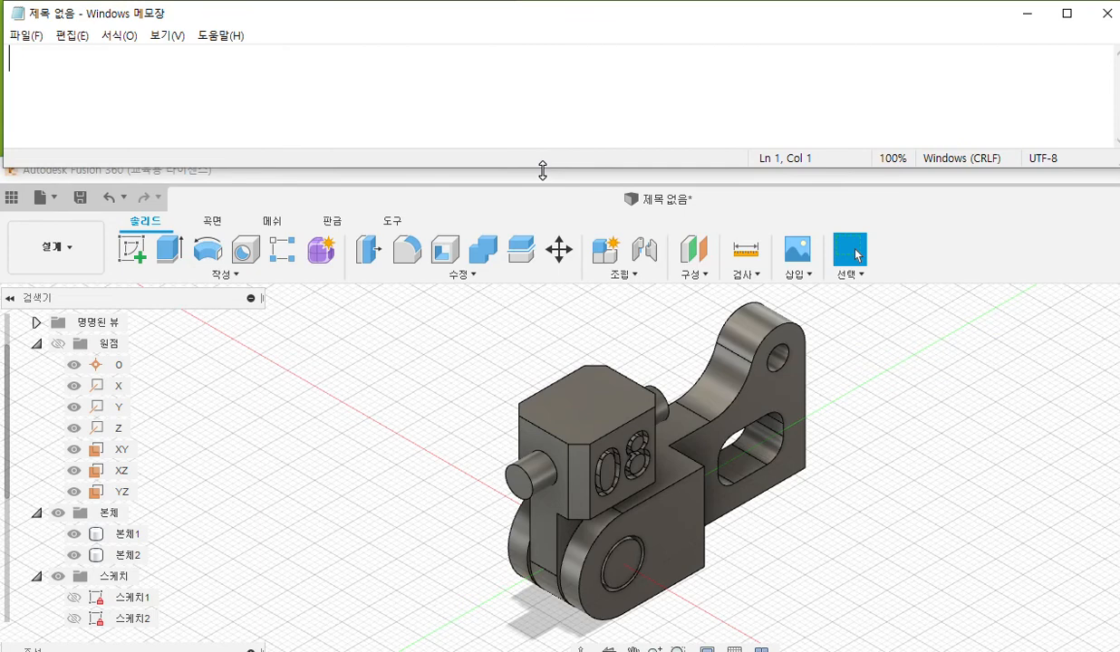
- Highlight the first body in the model and start a Notepad note with the text "본체1"
click(276, 485)
click(131, 533)
click(145, 71)
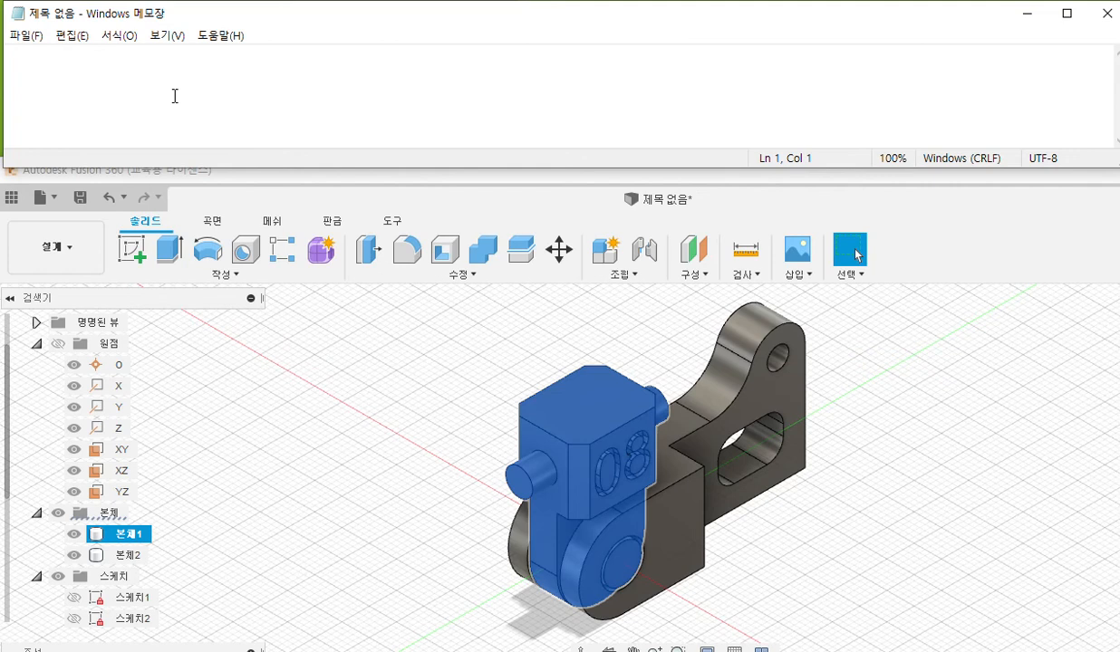
text(본체)
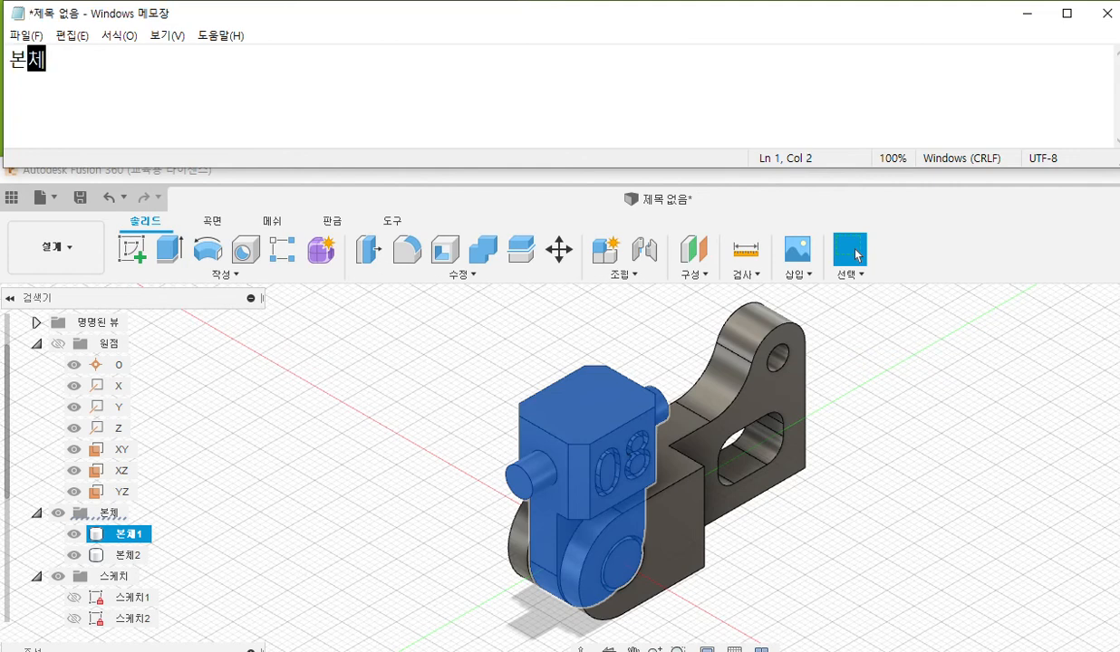
text(1)
- Enlarge the note's text by choosing a bigger font size
click(119, 35)
click(152, 78)
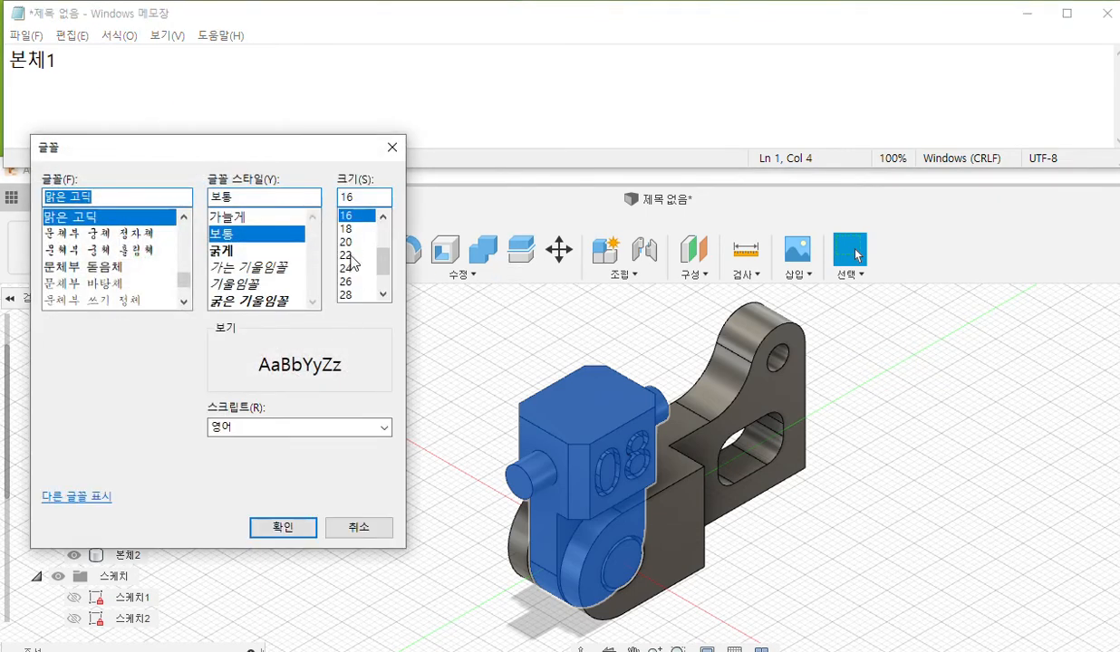
click(351, 243)
click(283, 527)
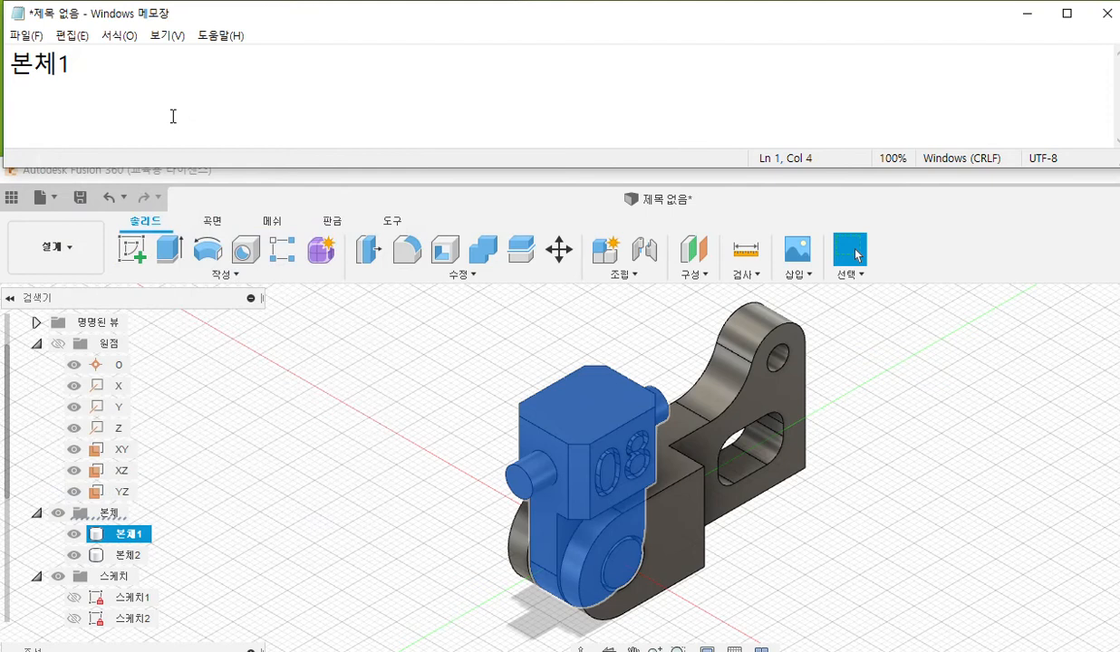
- Continue the note after 본체1 with ">MR>내보내기 (폴더: 20211008생성)"
text(>MR>)
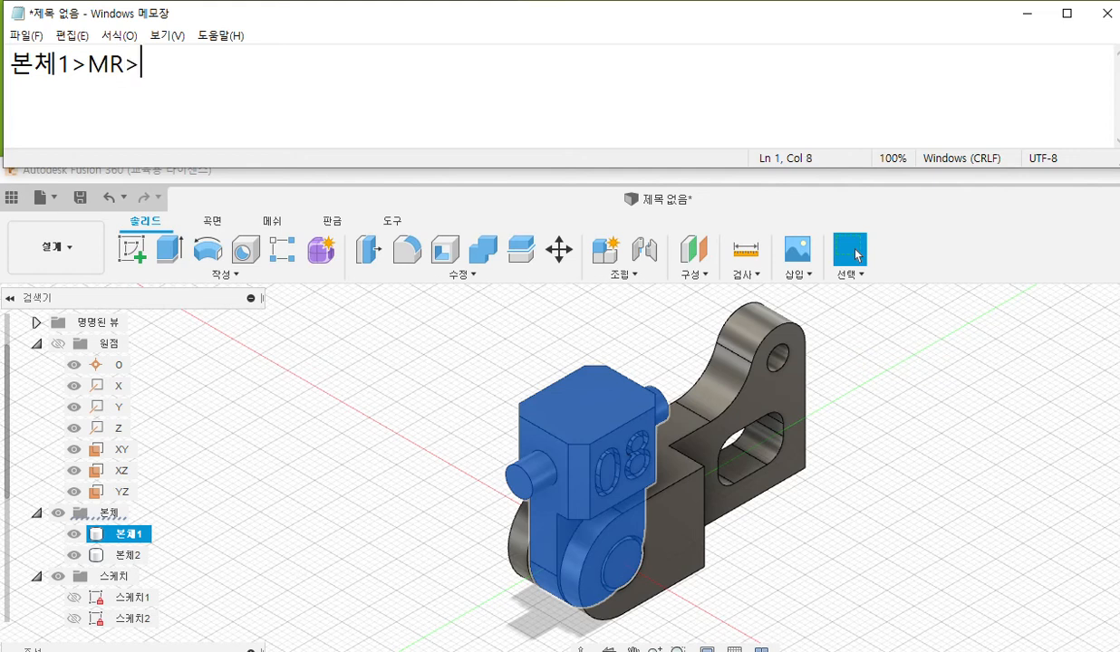
text(내보ㄴ)
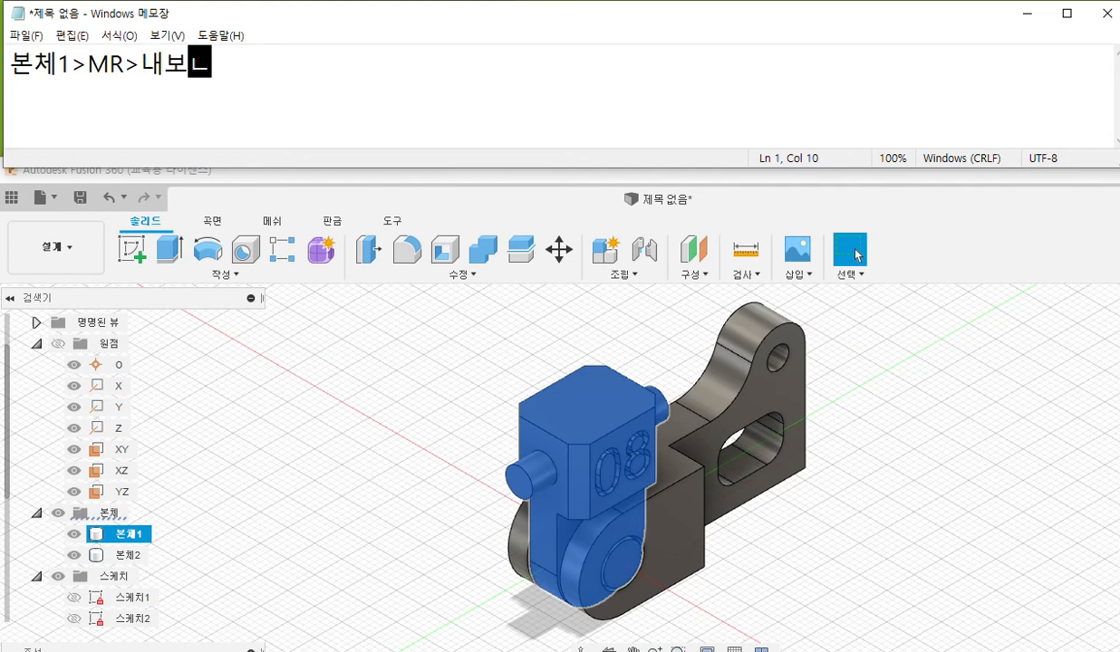
text(내기)
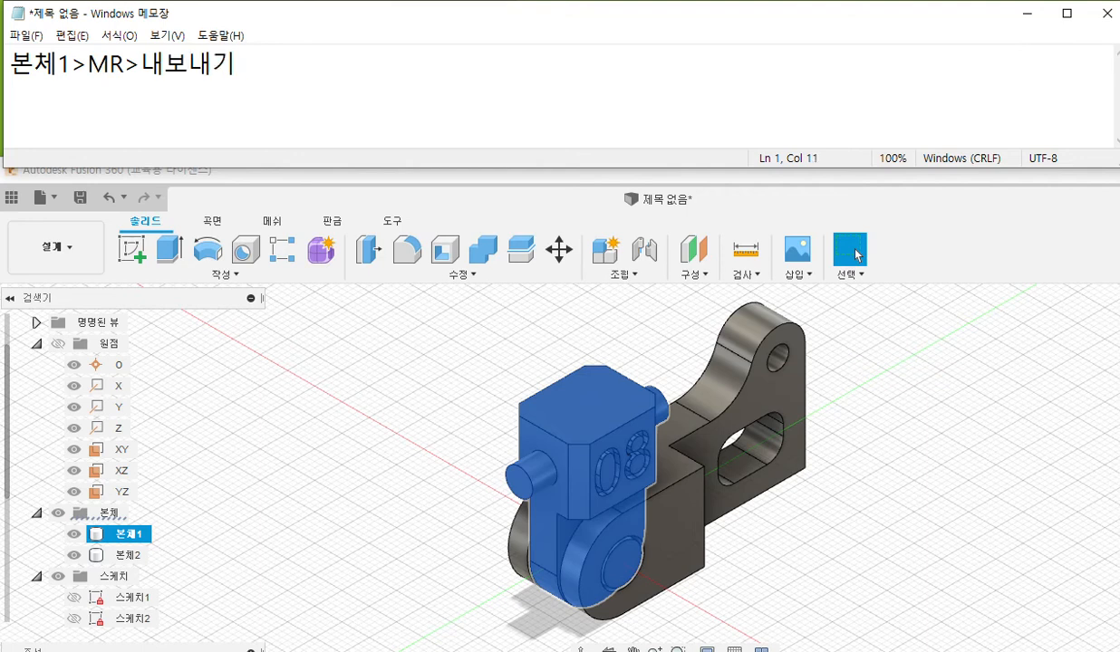
text( (폴더:)
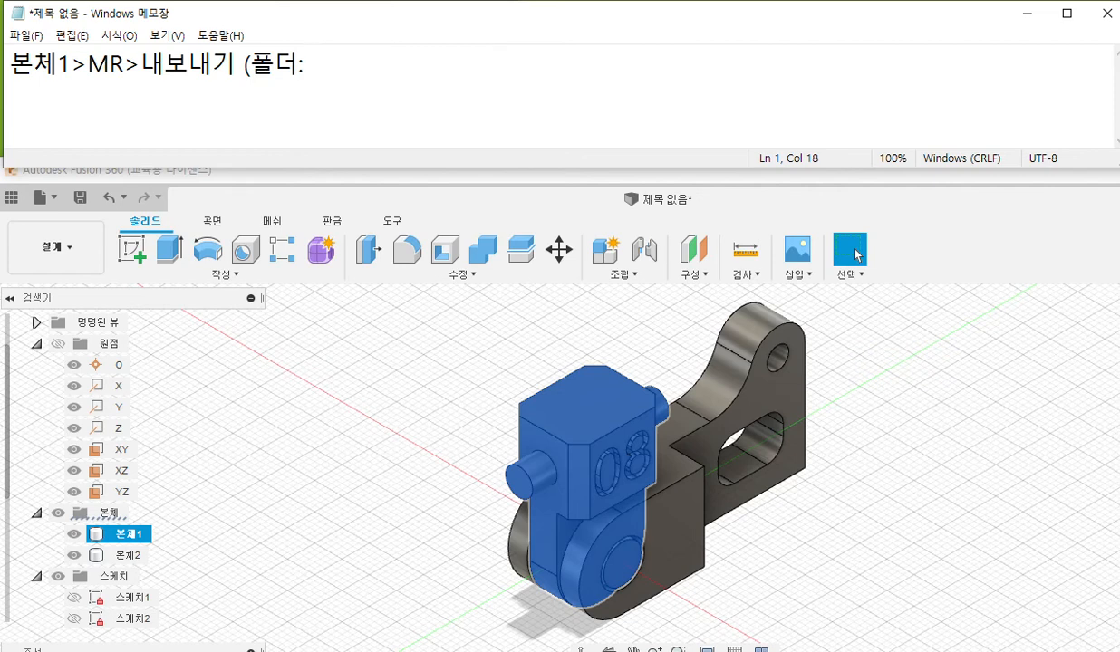
text(20211008)
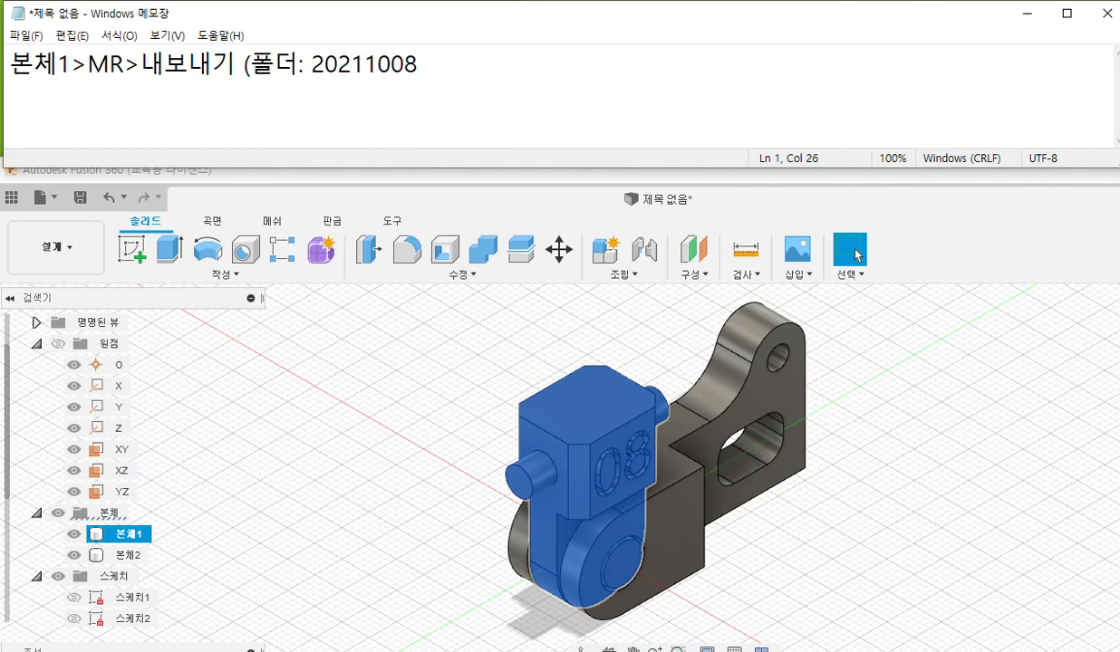
text())
key(Left)
text(생성)
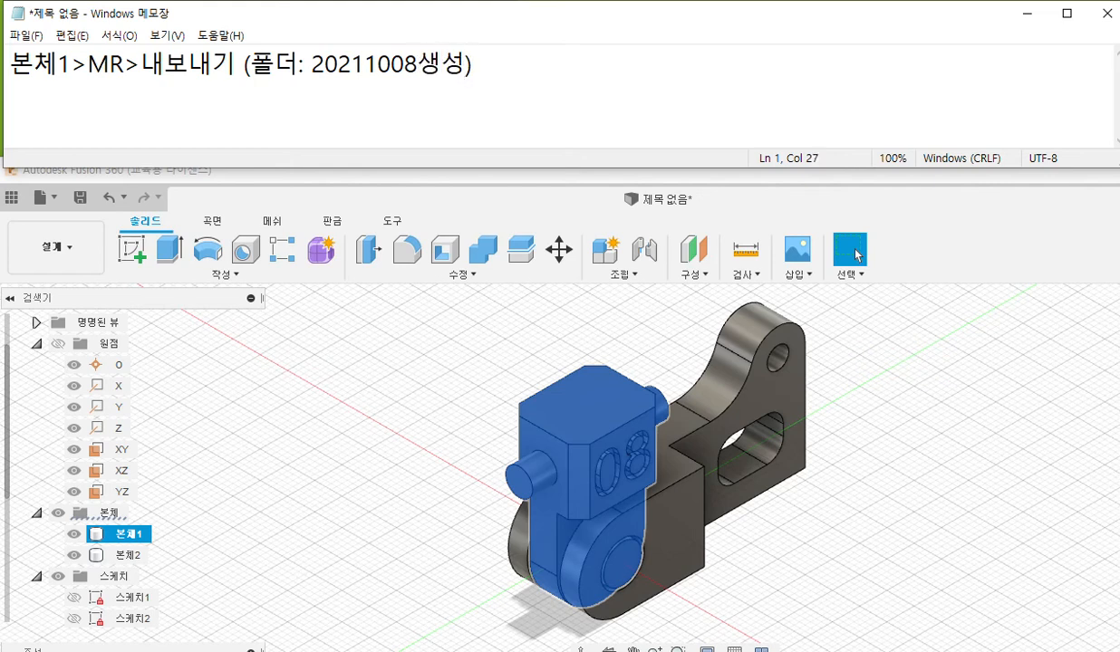
- Append the file name entry "/ 파일명: 08_01" to the end of the export note
click(503, 63)
text(/ 파일)
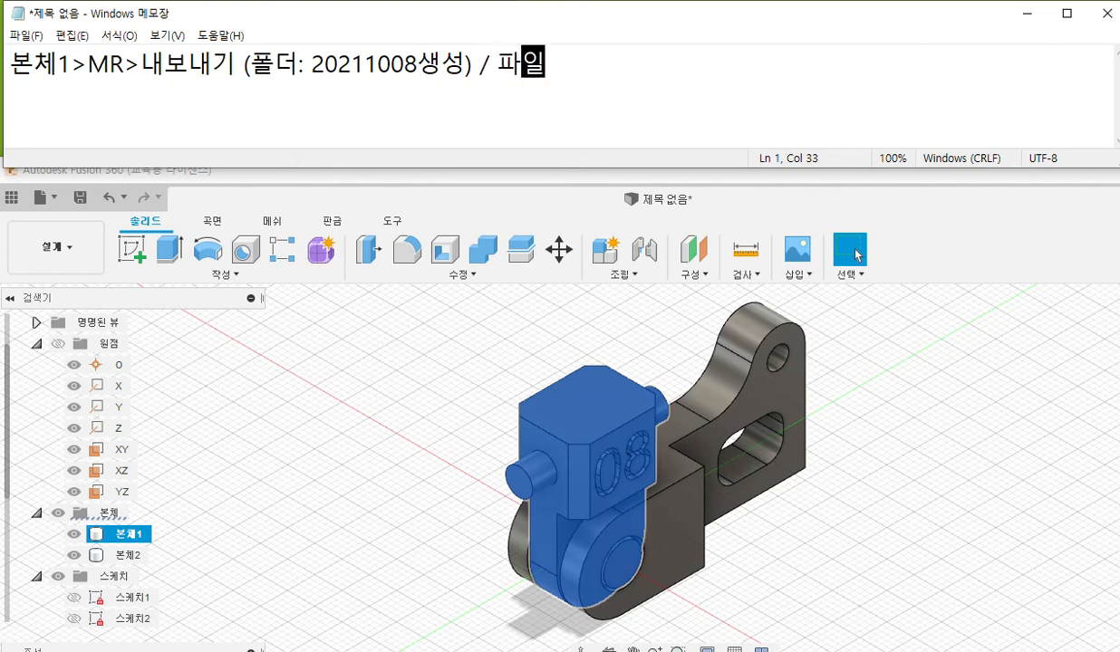
text(명: )
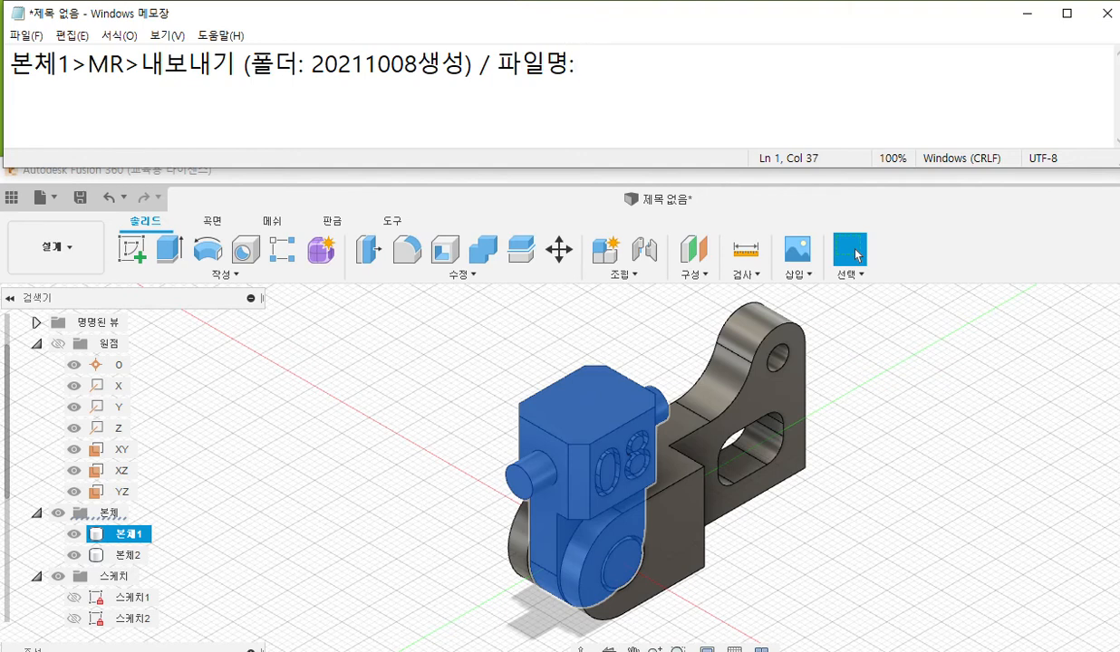
text(08_01.)
key(BackSpace)
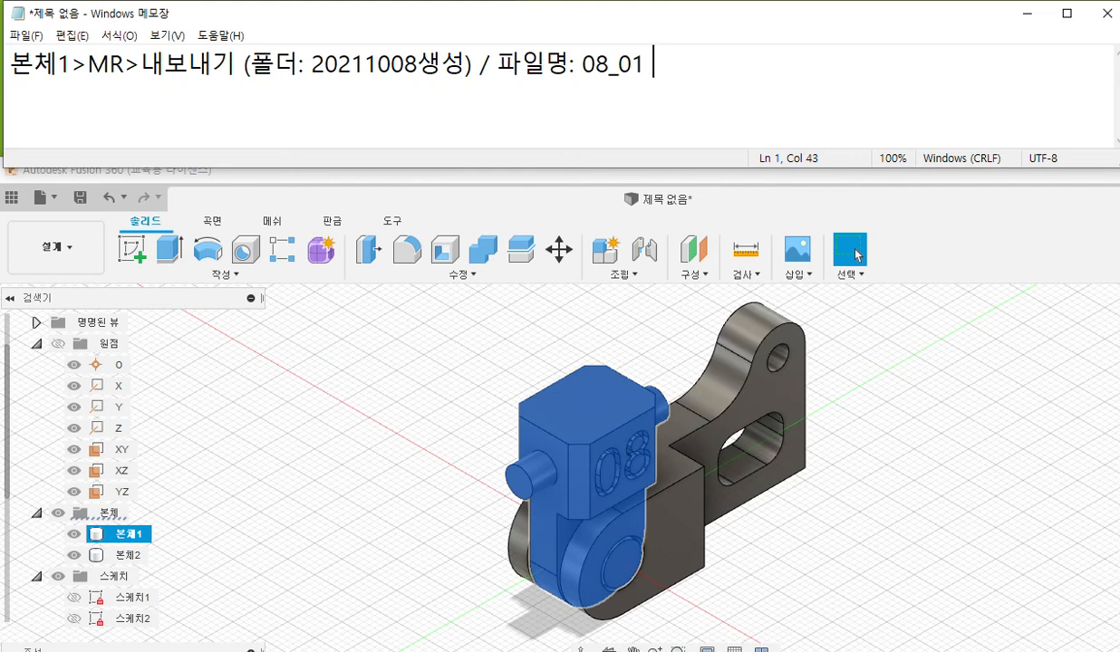
- Append the file type entry "/ 파일유형: f3d" after the file name in the note
text(/)
text( vk)
key(BackSpace)
key(BackSpace)
text(F)
key(BackSpace)
text(f3d)
key(Left)
key(Left)
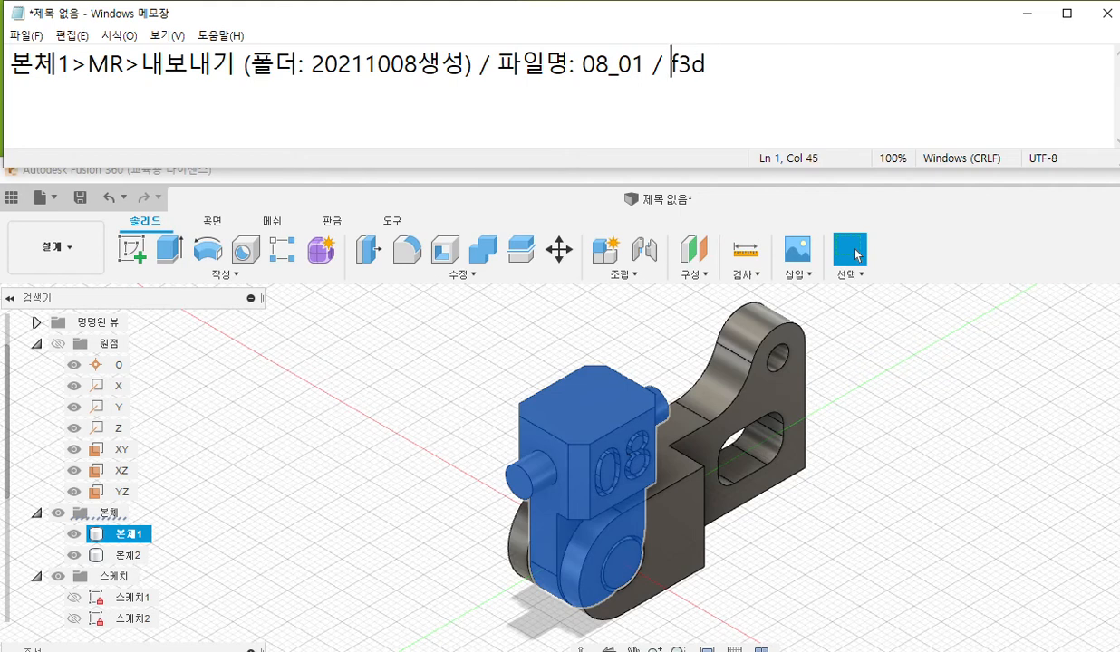
text(파일유형:)
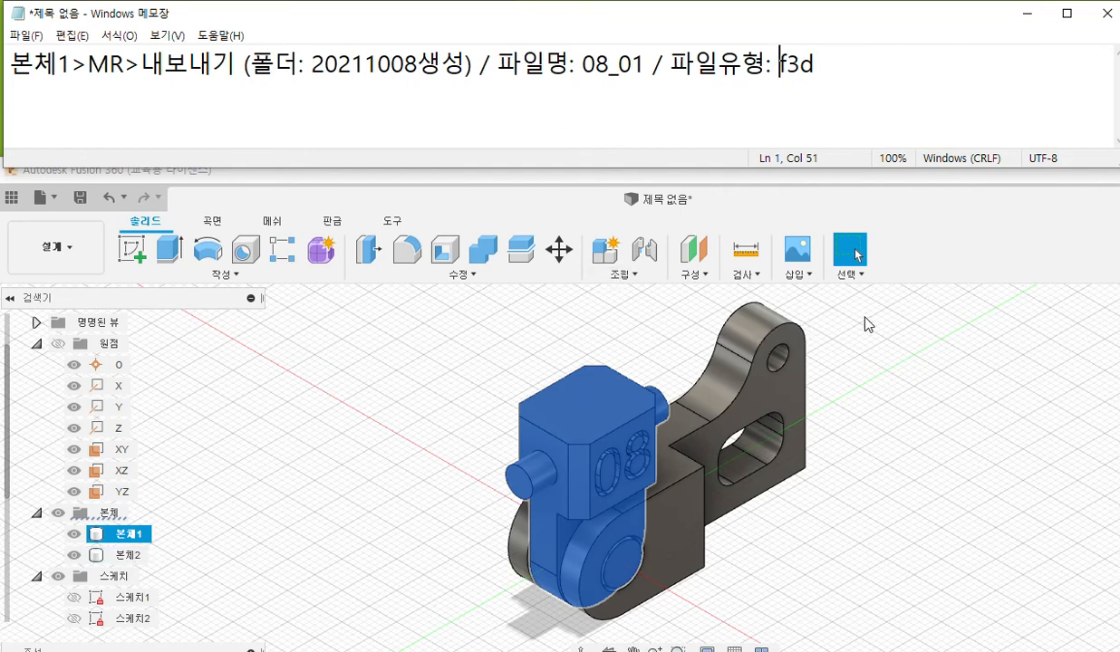
- Highlight 08_01 in the note and check the first body's available commands in Fusion 360 for an export option
click(583, 63)
drag(584, 64, 646, 63)
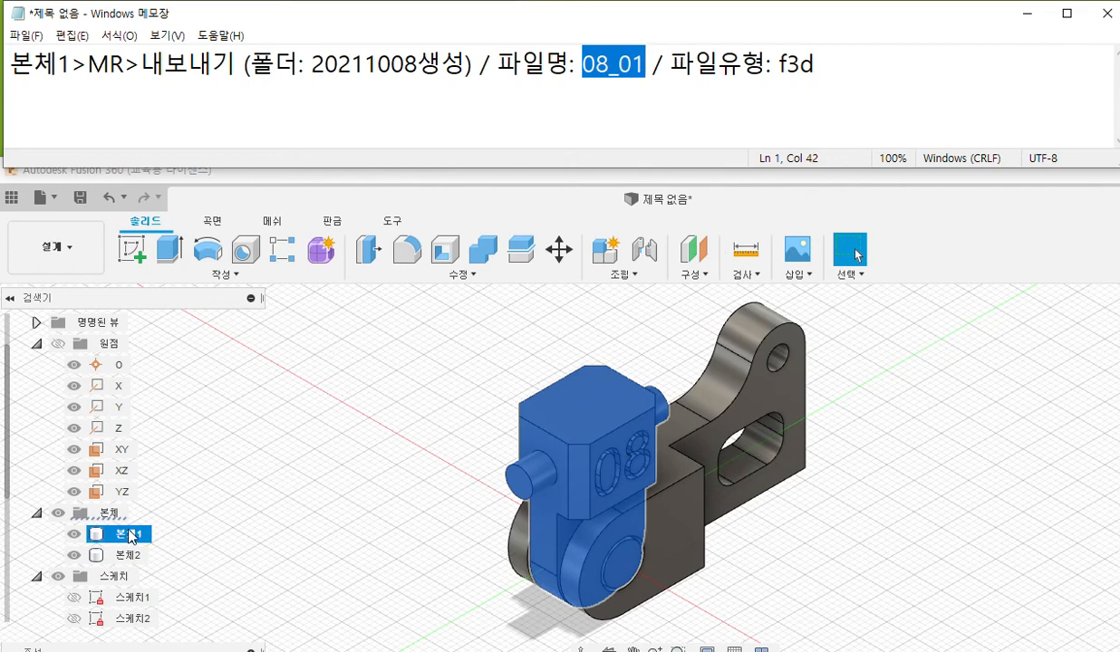
click(126, 538)
right_click(126, 536)
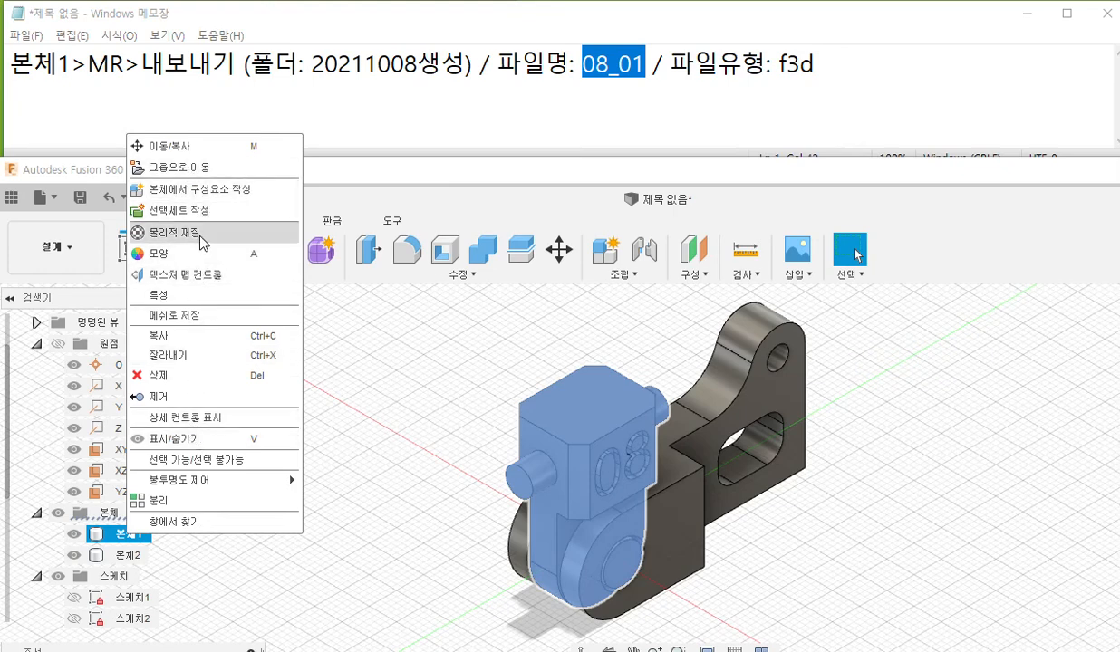
click(312, 64)
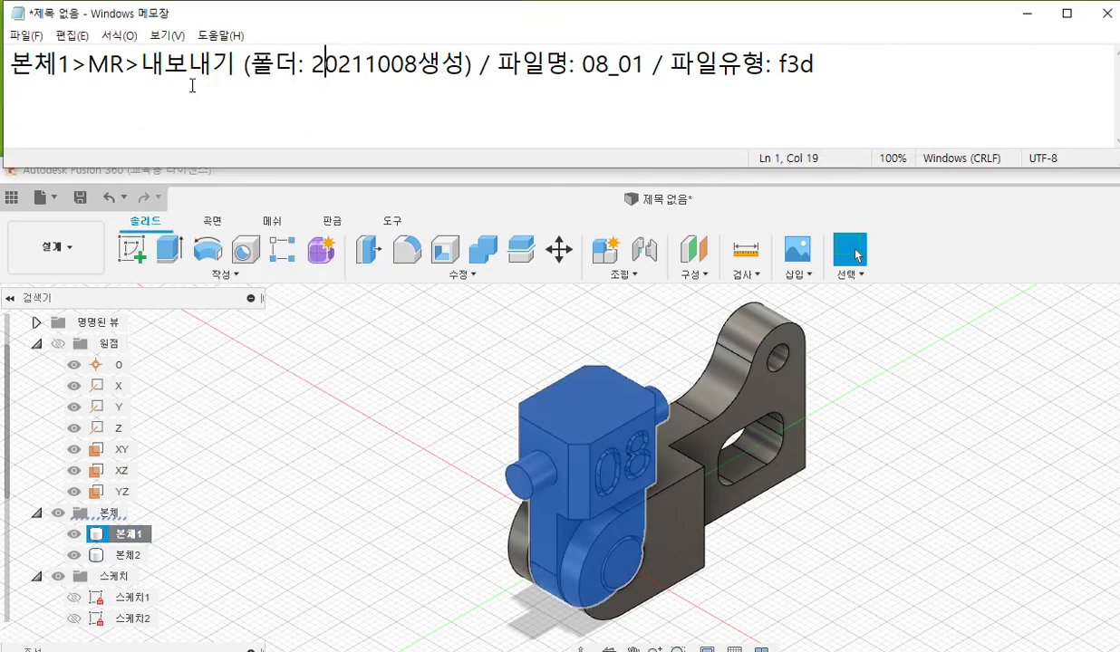
- Break the note before 내보내기 so that the export instructions start on a second line
click(140, 65)
key(Return)
key(Left)
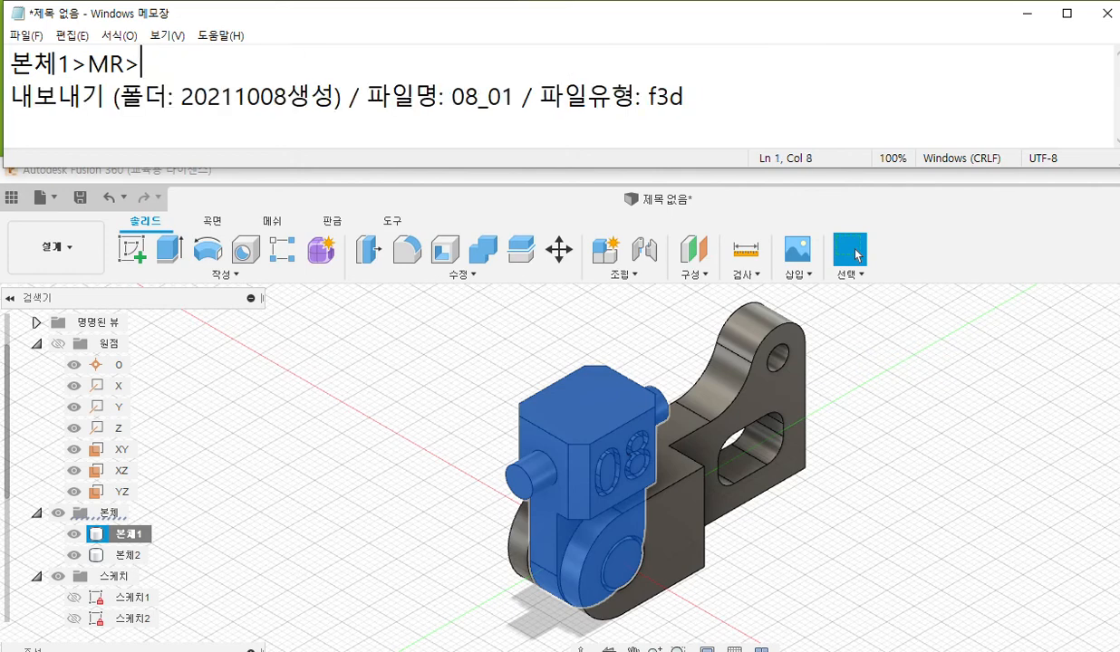
- Look up the first body's component-creation command and add it to the note's first line after "MR>" as "본체에서구성요소작성"
right_click(122, 536)
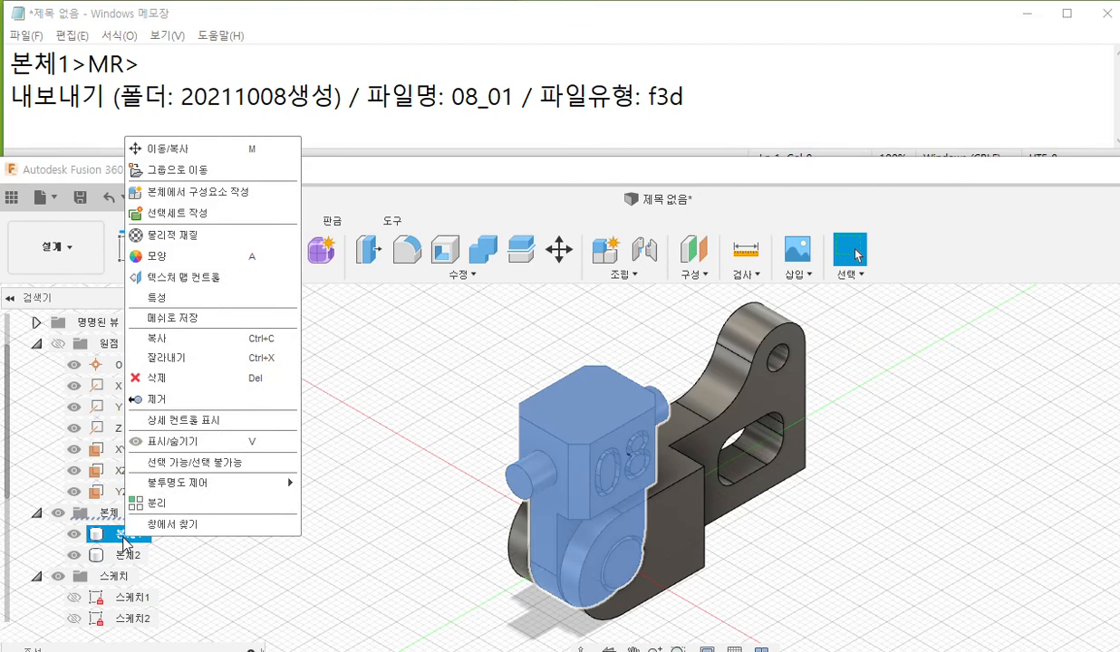
click(185, 63)
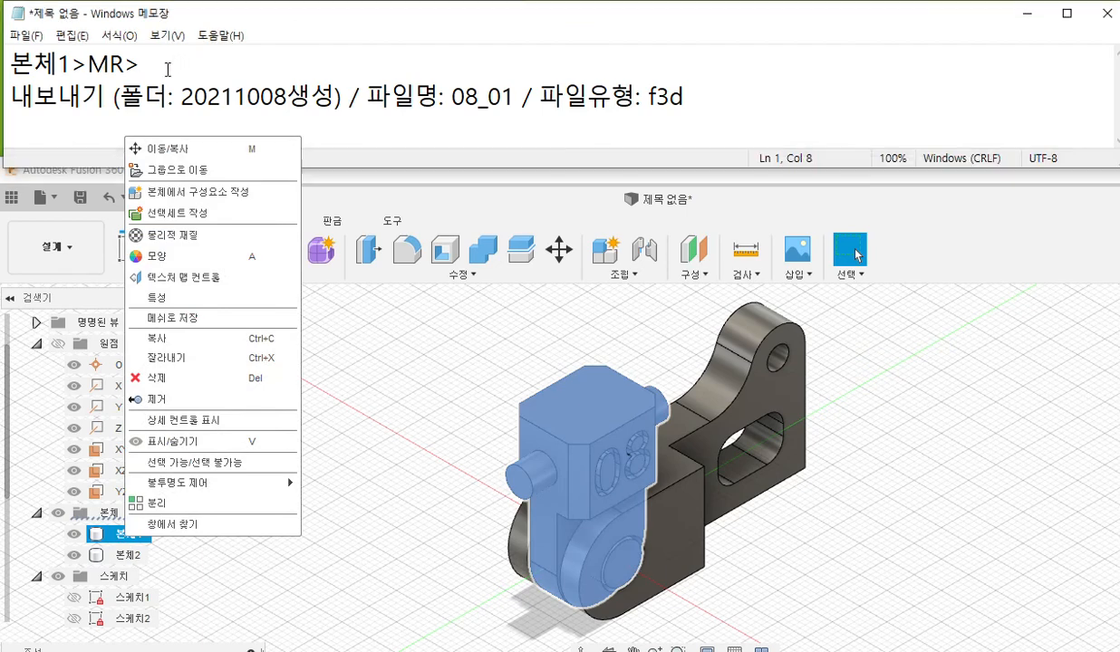
text(본체에서)
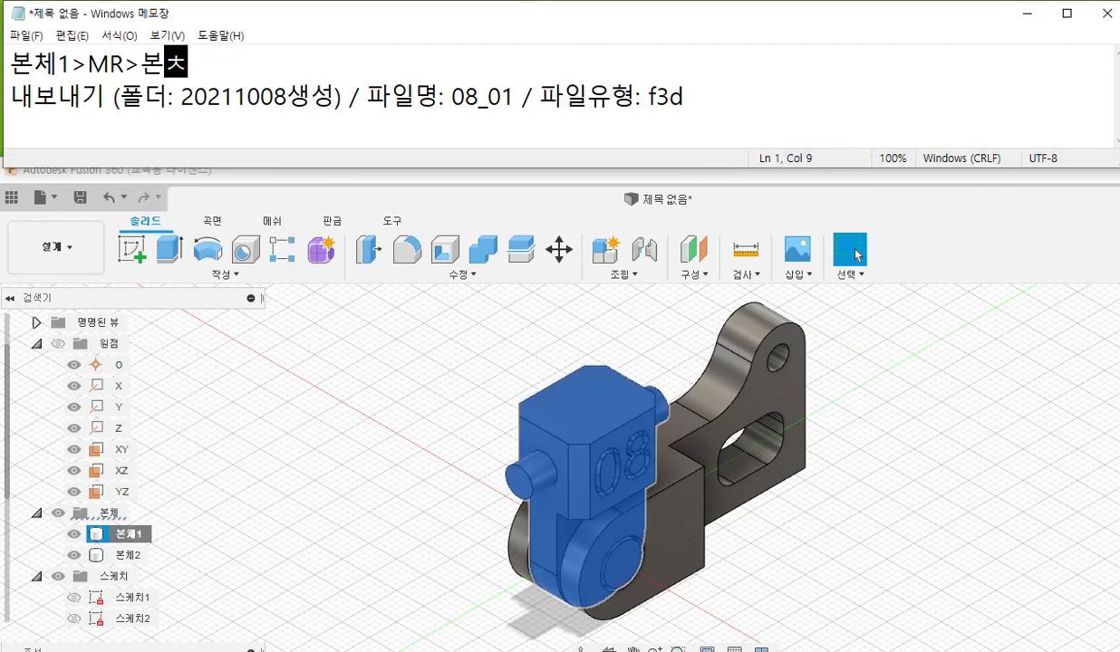
text( 구)
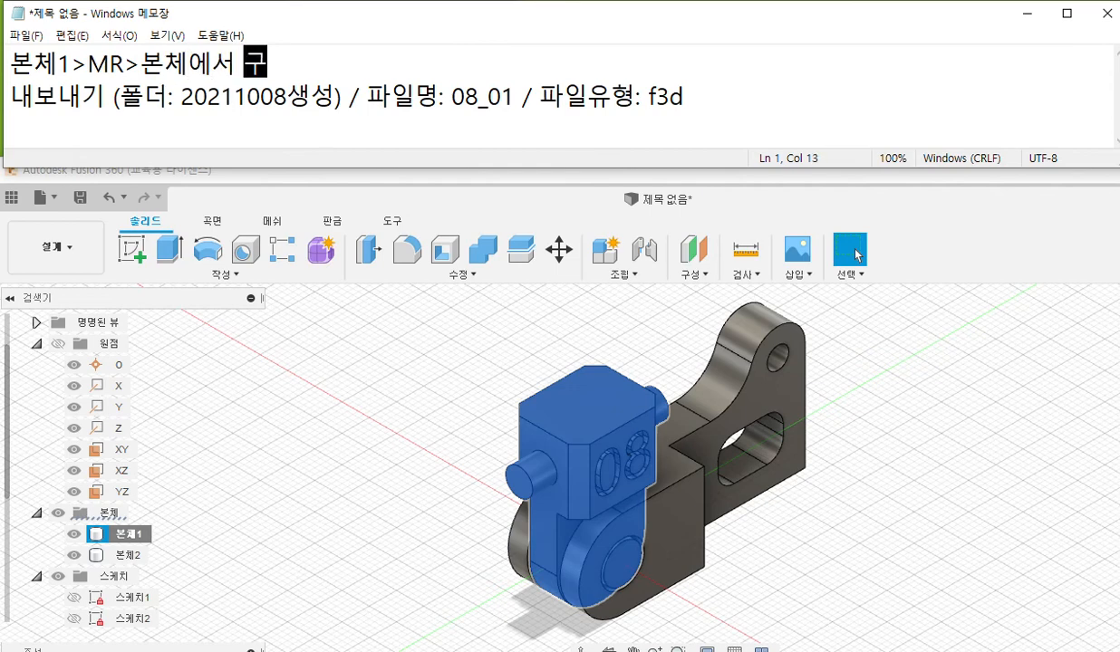
text(성요소작성)
key(Left)
key(Left)
key(Left)
key(Left)
key(Left)
key(Left)
key(Left)
key(Delete)
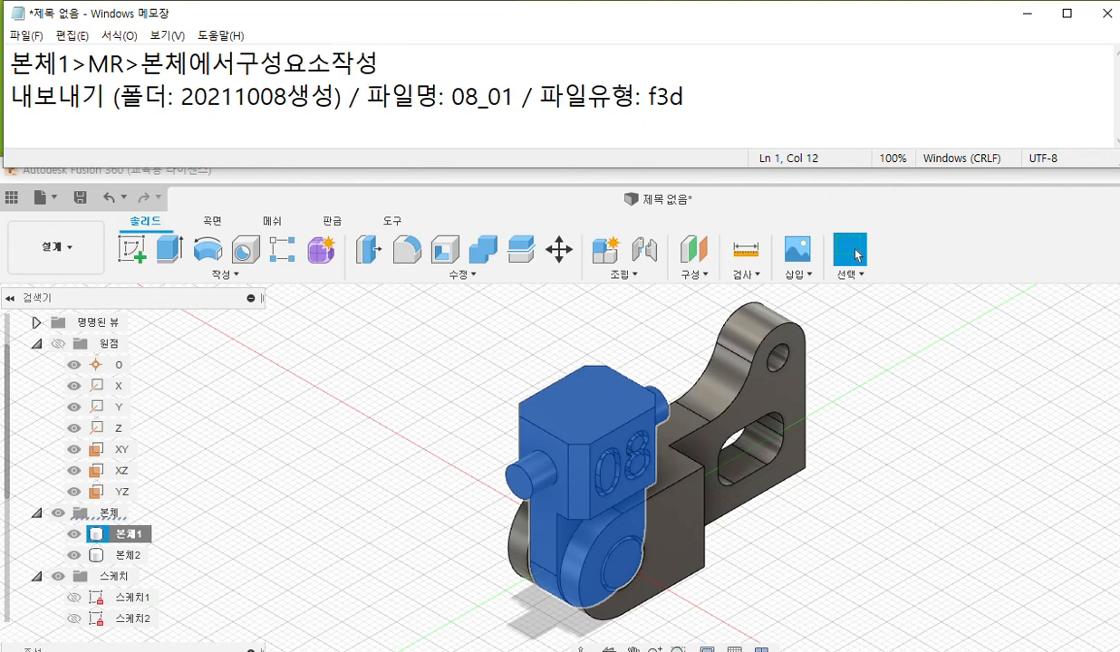
- Insert "구성1:1>MR>" in front of 내보내기 on the second line of the note
key(End)
key(Return)
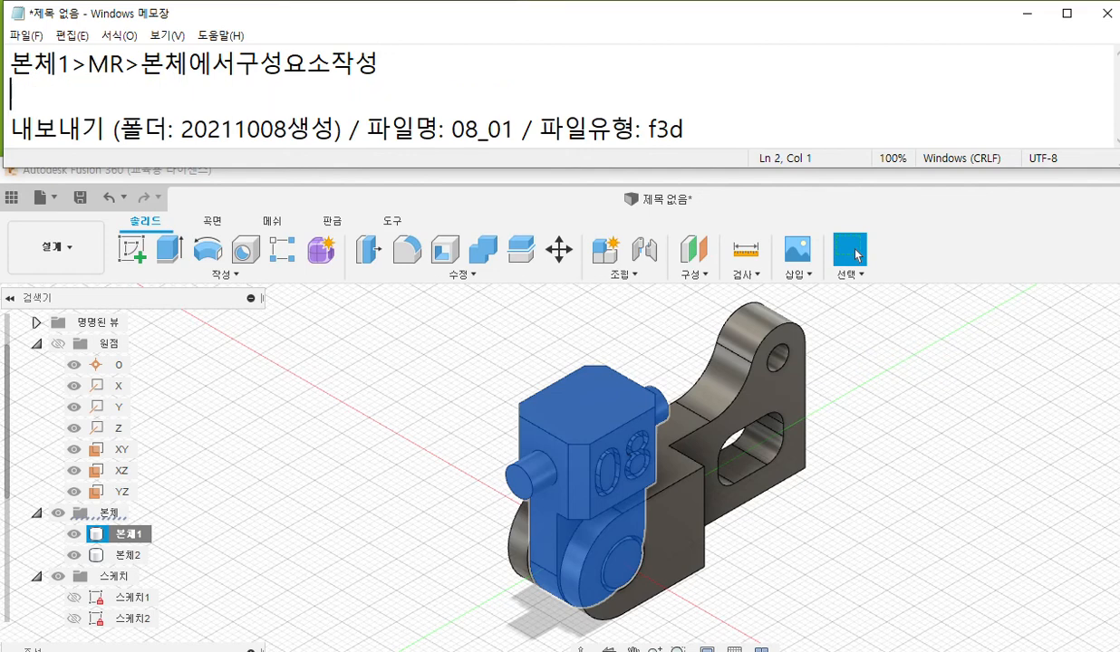
text(구성)
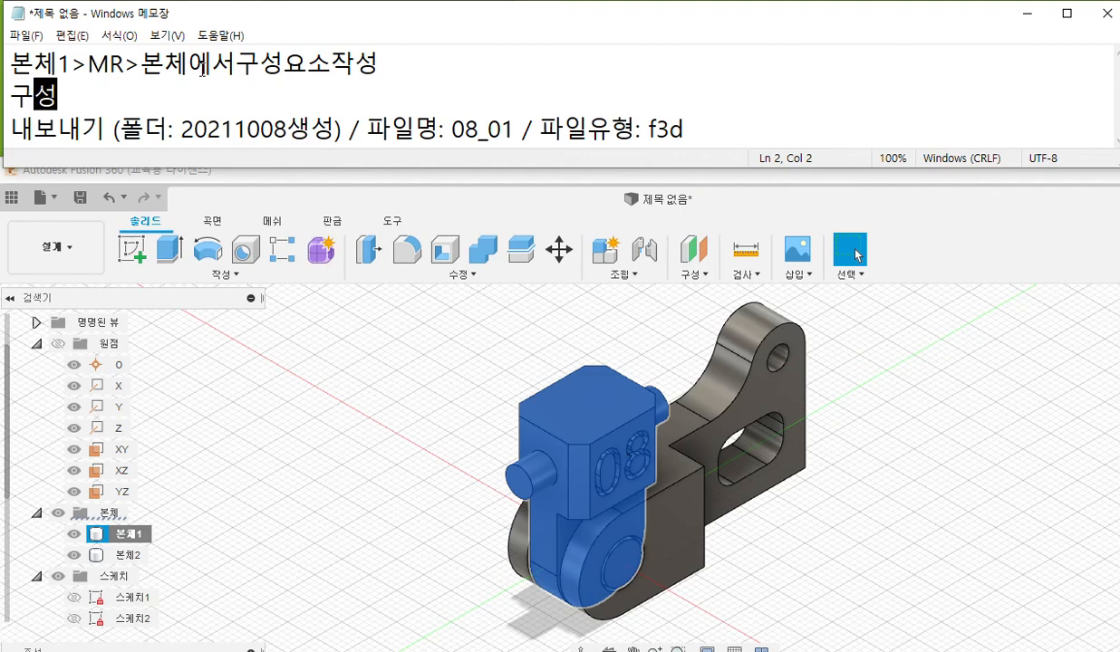
text(1:)
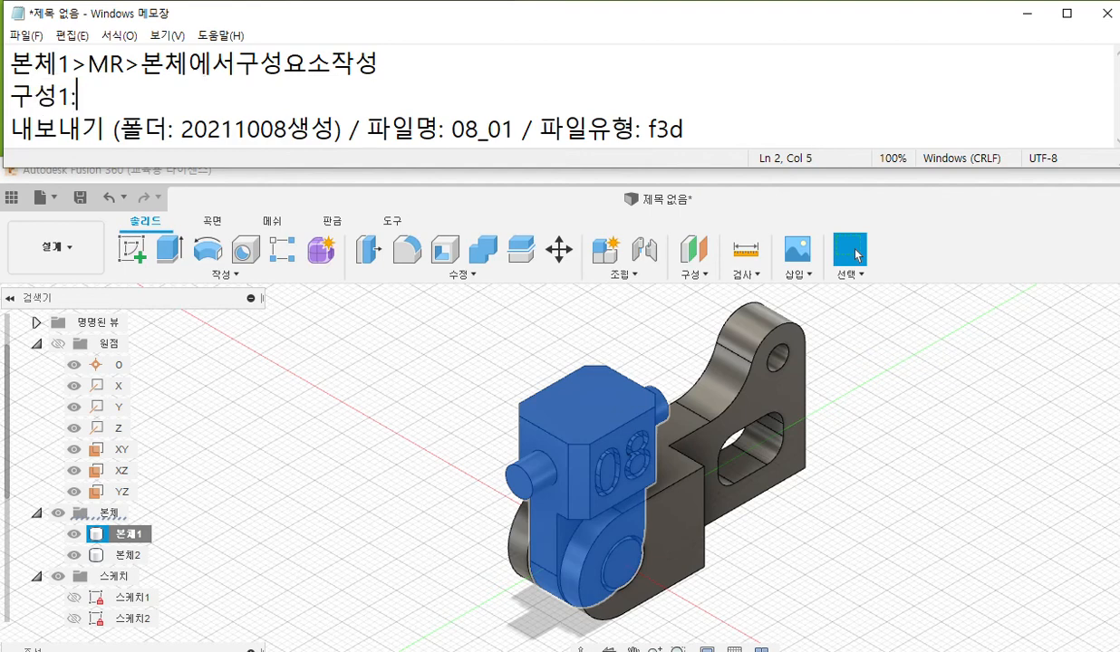
text(1)
key(Delete)
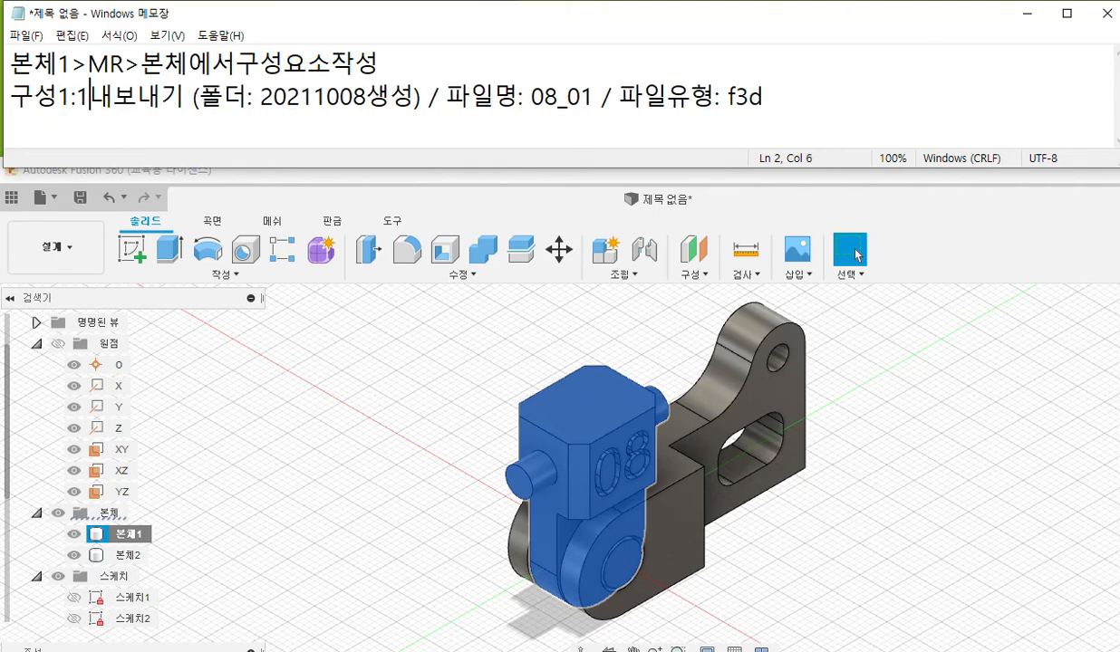
text(>)
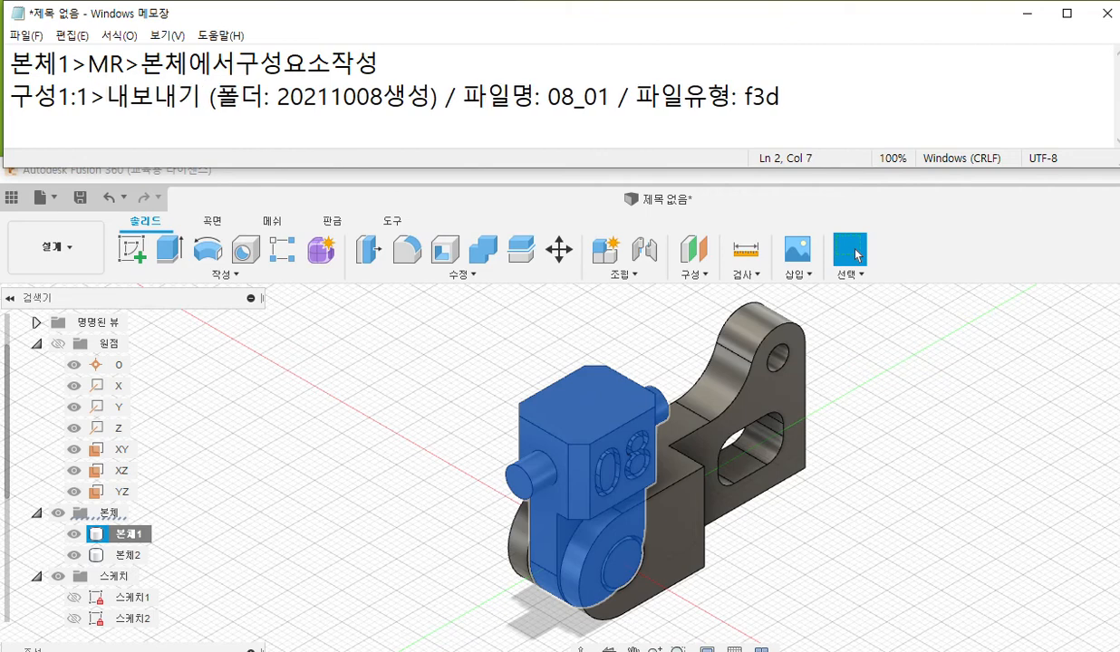
text(MR)
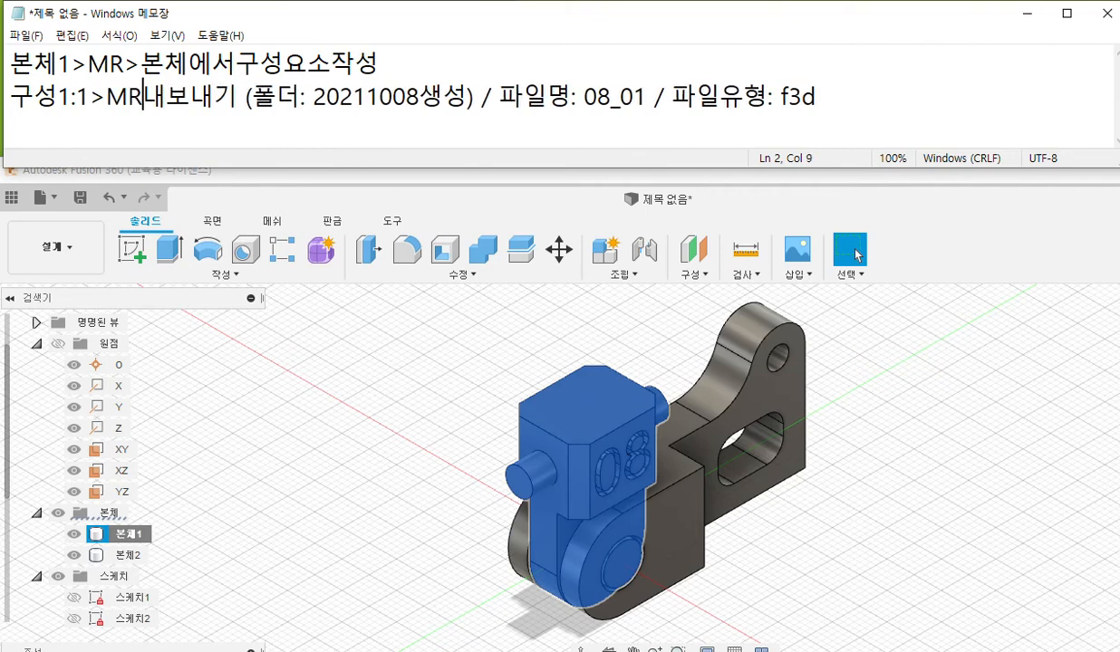
text(>)
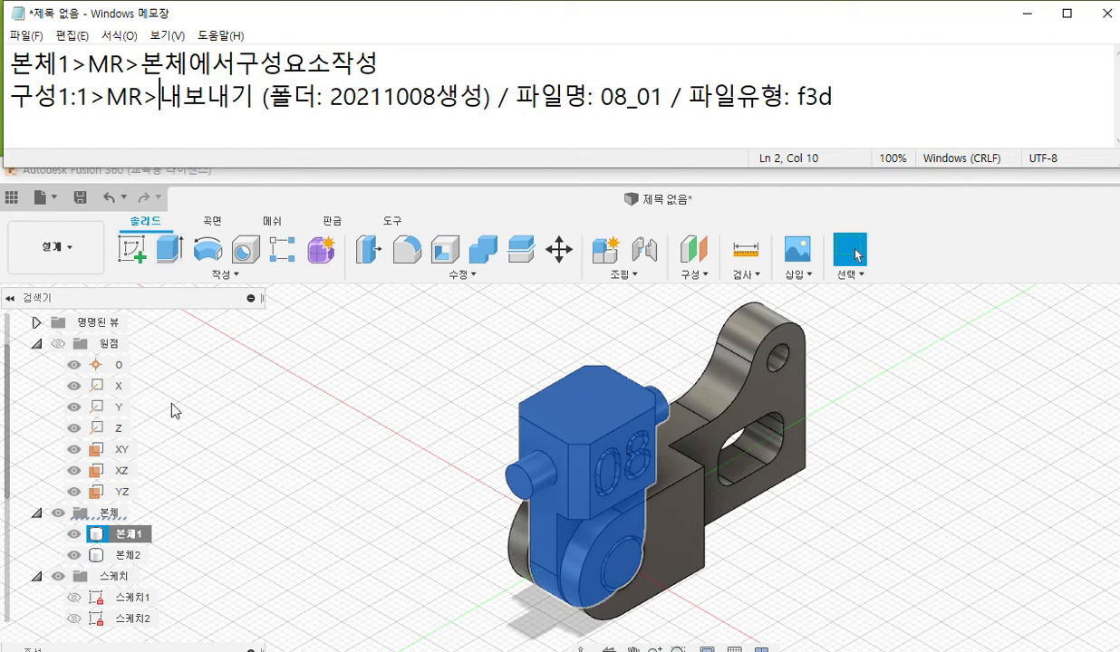
- In Fusion 360, create a component from body 본체1 and select the new component in the browser tree
right_click(138, 537)
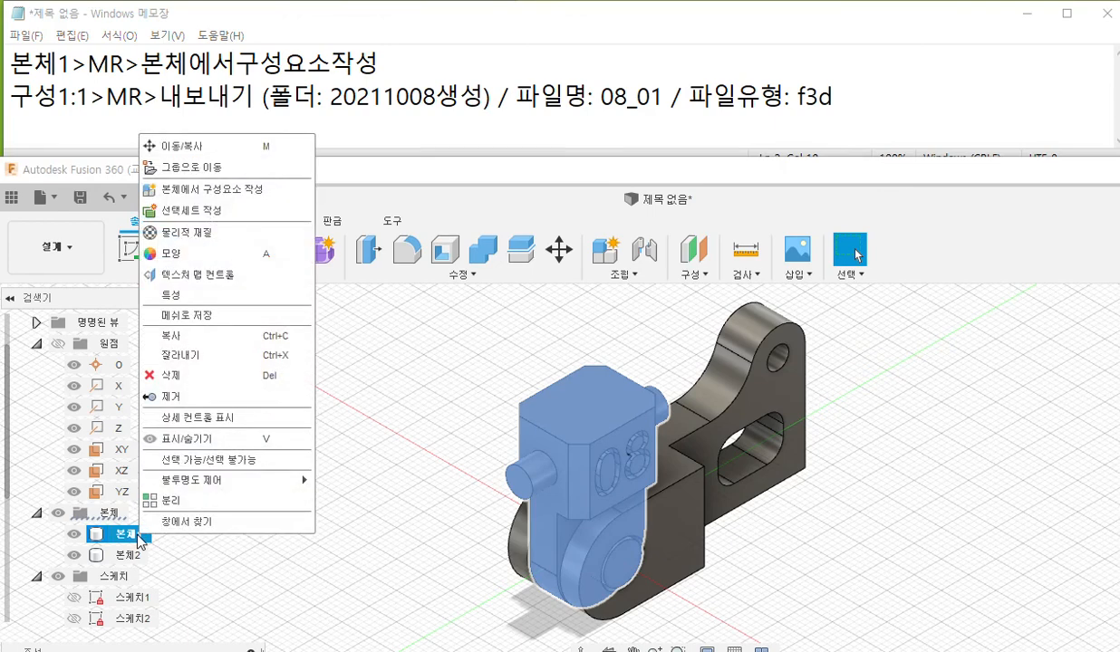
click(249, 201)
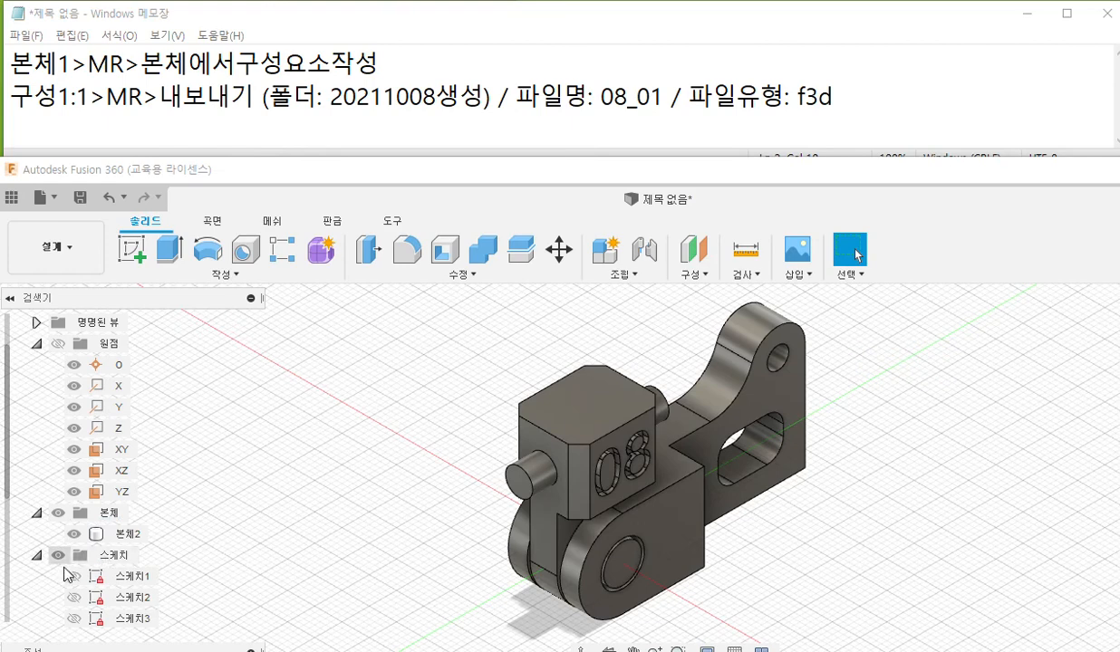
click(36, 554)
click(141, 621)
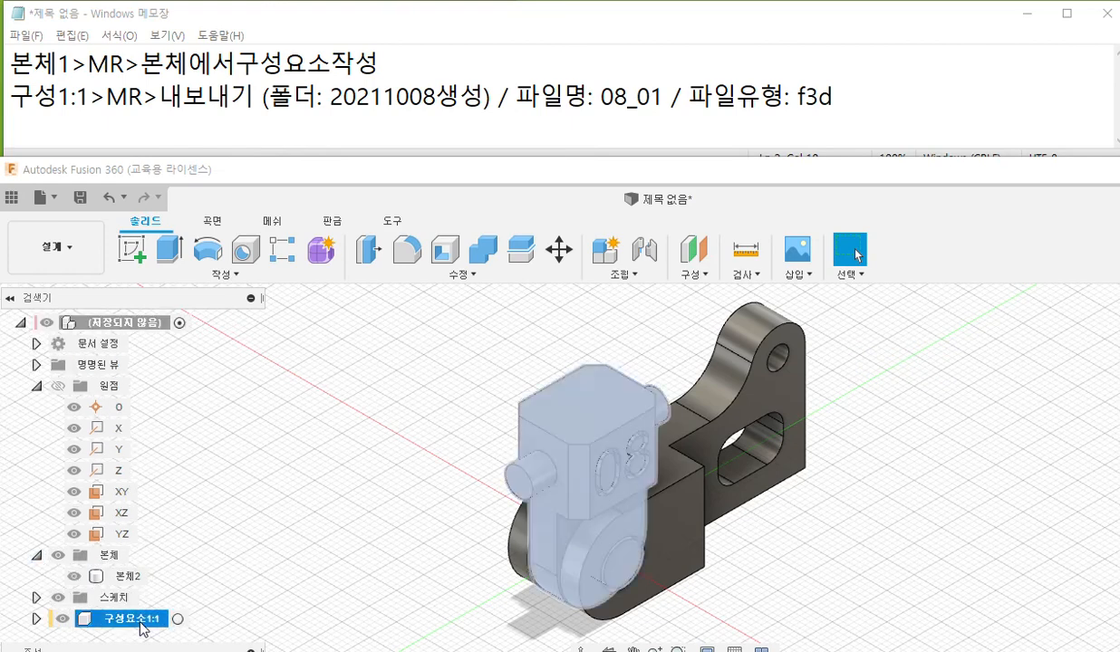
- Correct the component name in the Notepad note to "구성요소1:1" and highlight it
click(58, 95)
text(요소)
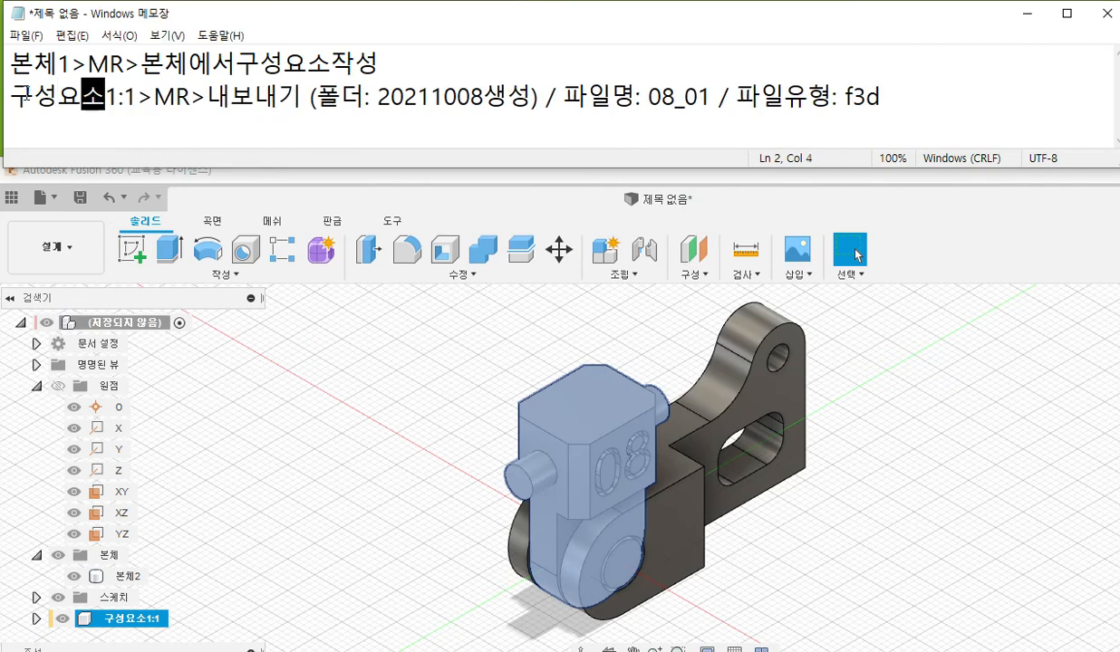
drag(13, 97, 139, 96)
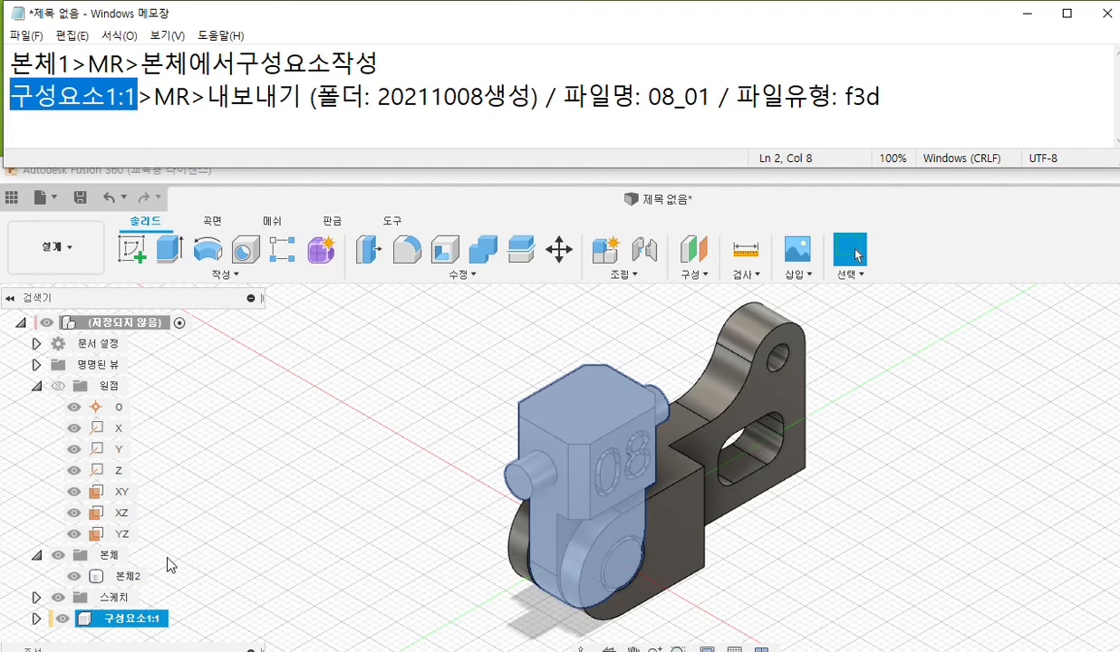
- Start exporting component 구성요소1:1 from Fusion 360 and name the export 08_01
right_click(139, 623)
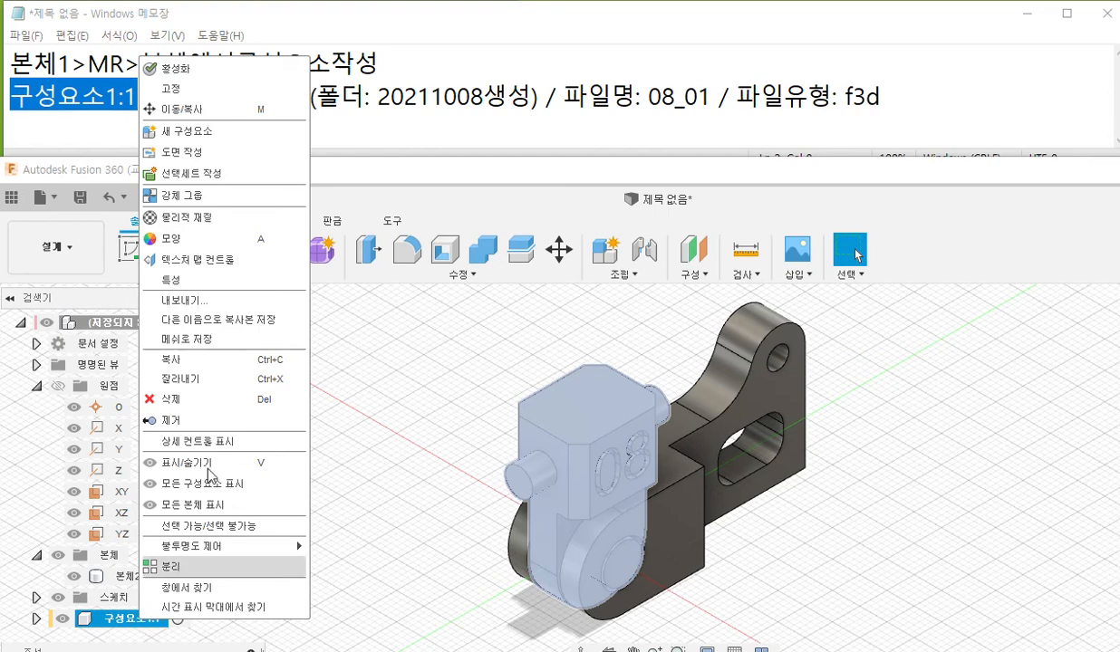
click(228, 306)
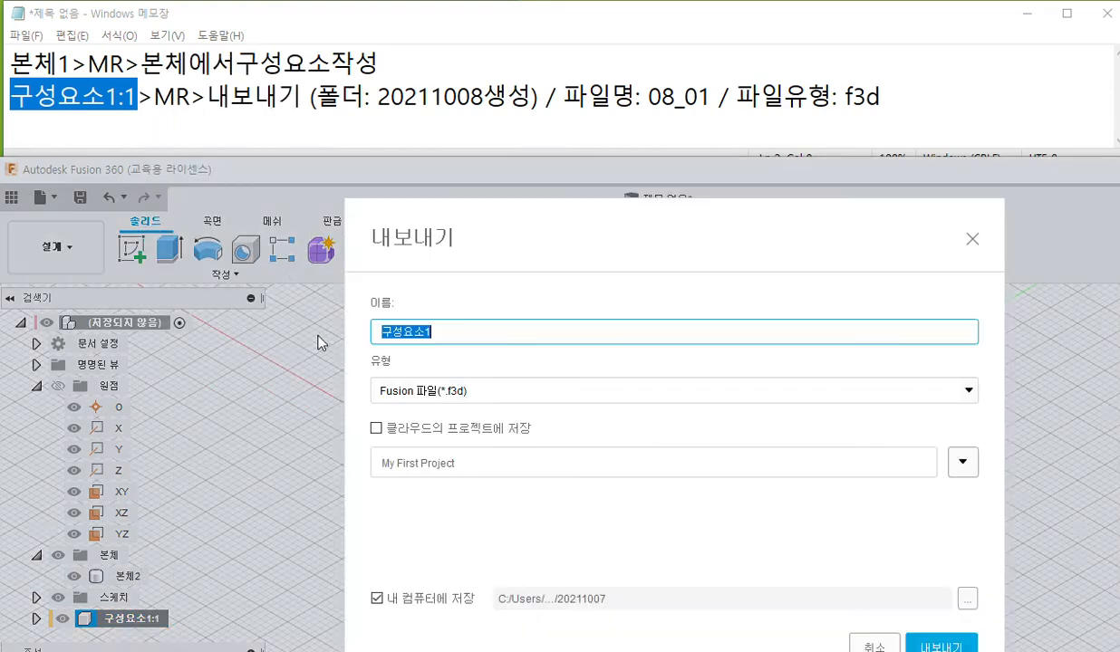
drag(377, 165, 434, 136)
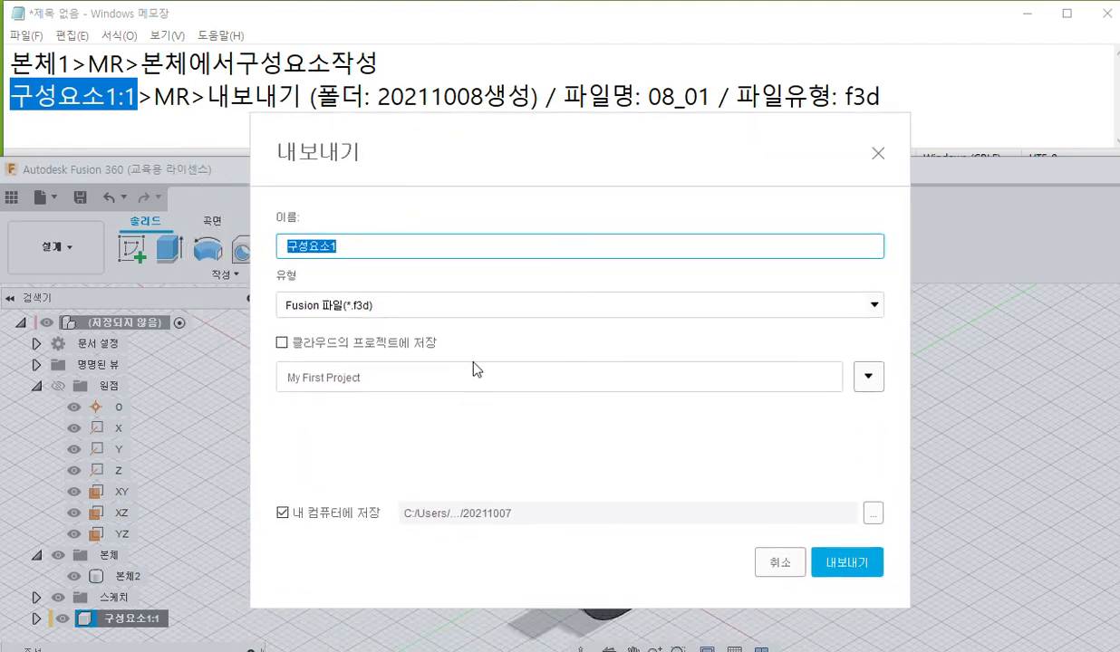
text(08_01)
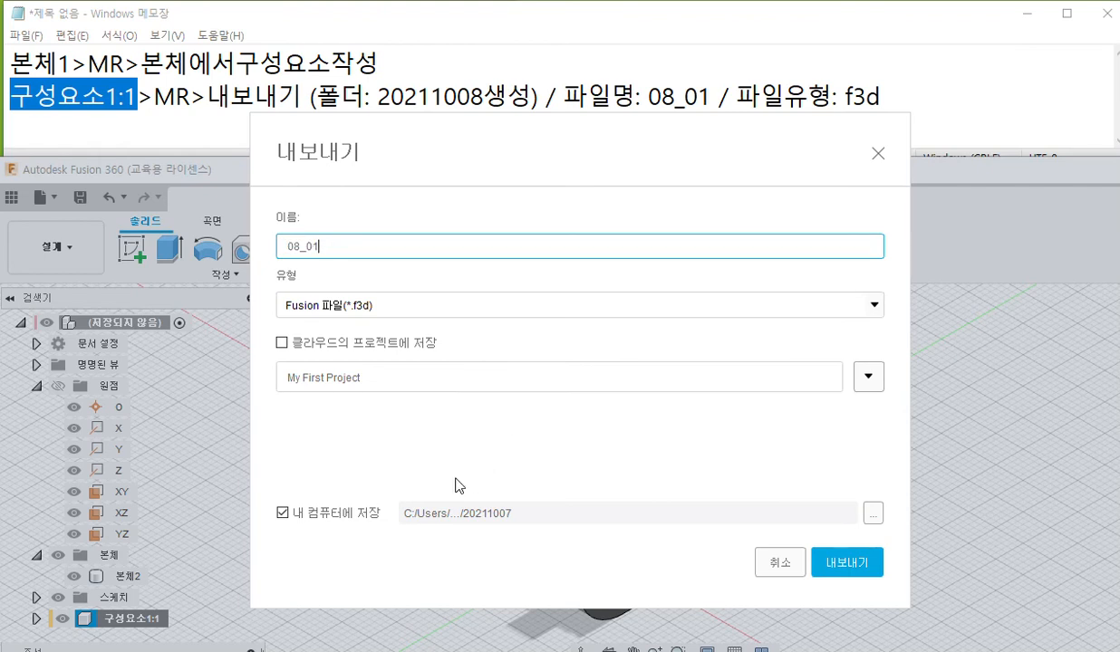
- Mark the save-to-computer option and the folder browse control with red screen pen strokes, and clear the marks
key(F12)
drag(264, 495, 306, 491)
drag(178, 215, 32, 372)
mouse_move(897, 482)
mouse_down()
mouse_move(910, 498)
mouse_move(891, 524)
mouse_up()
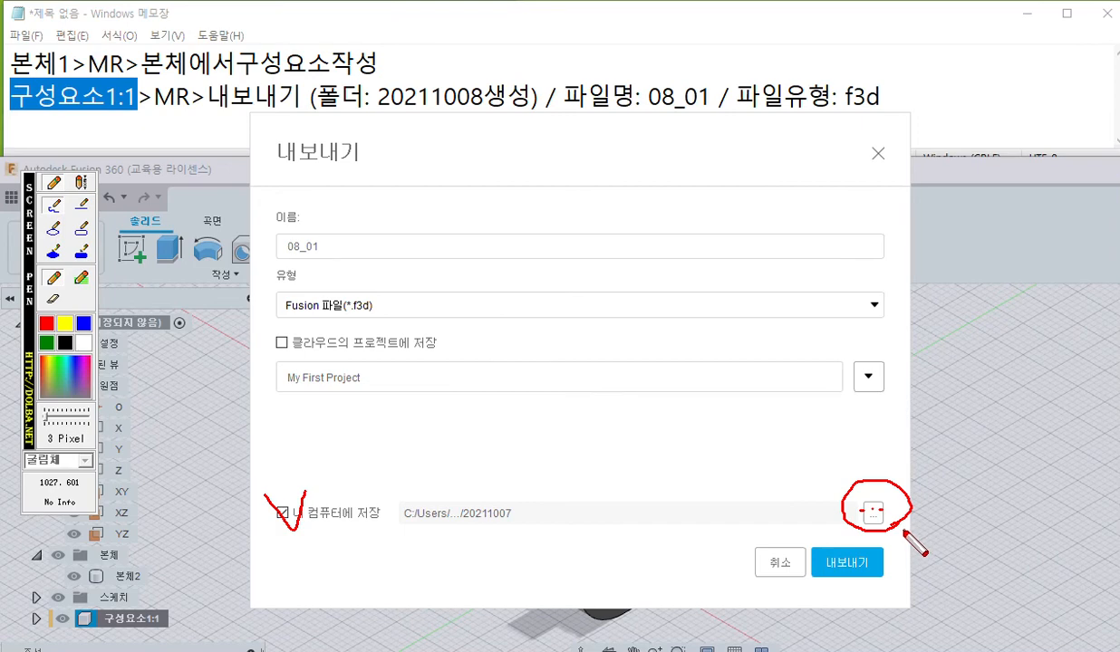
key(Escape)
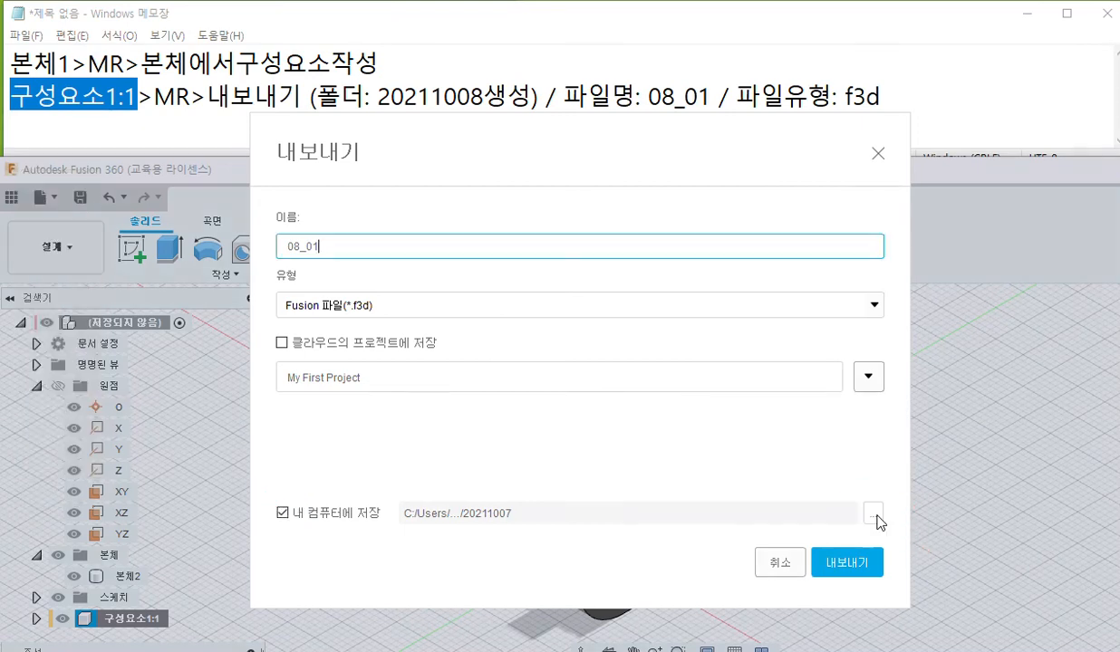
- Create a folder named 20211008 inside the personal folder on the desktop and open it as the export location
click(872, 514)
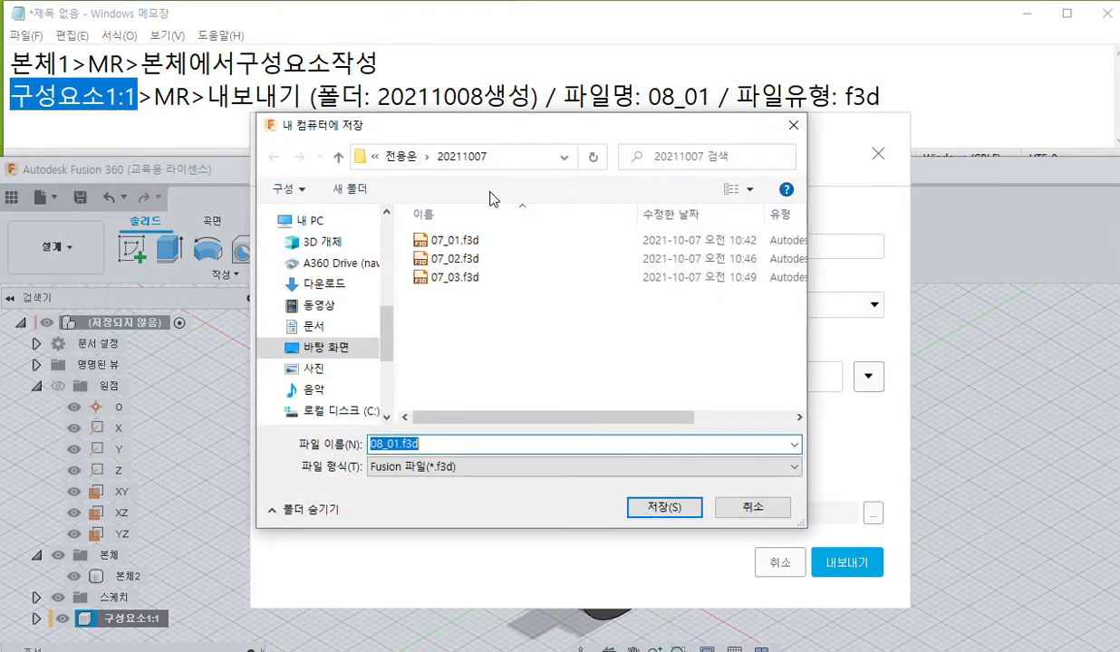
drag(471, 135, 593, 220)
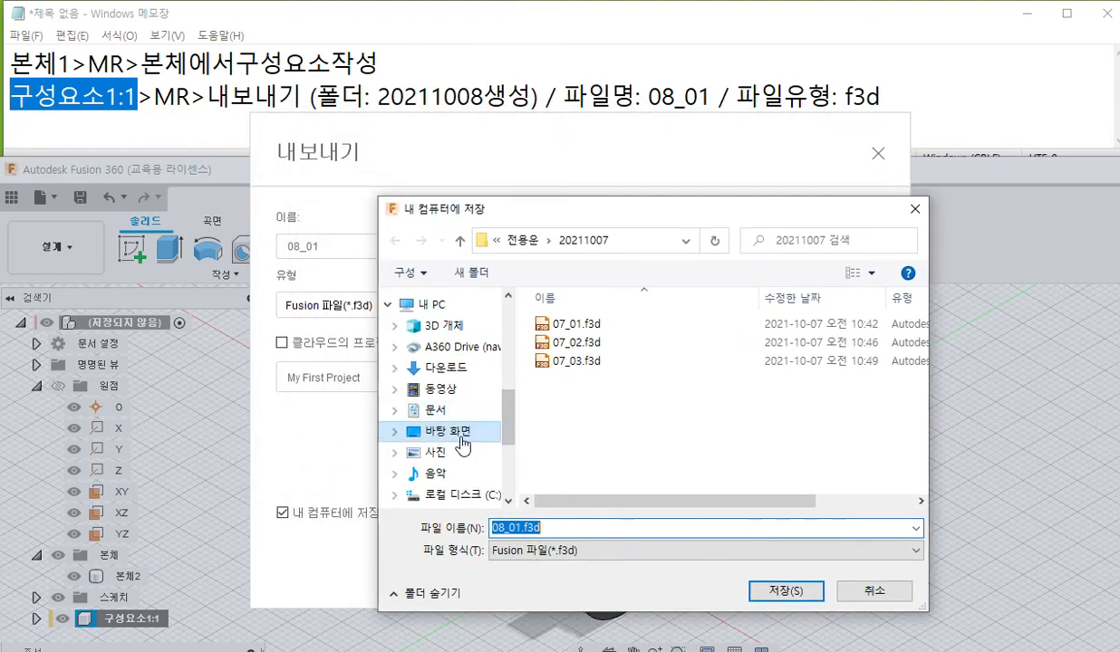
click(447, 431)
scroll(716, 362, down, 2)
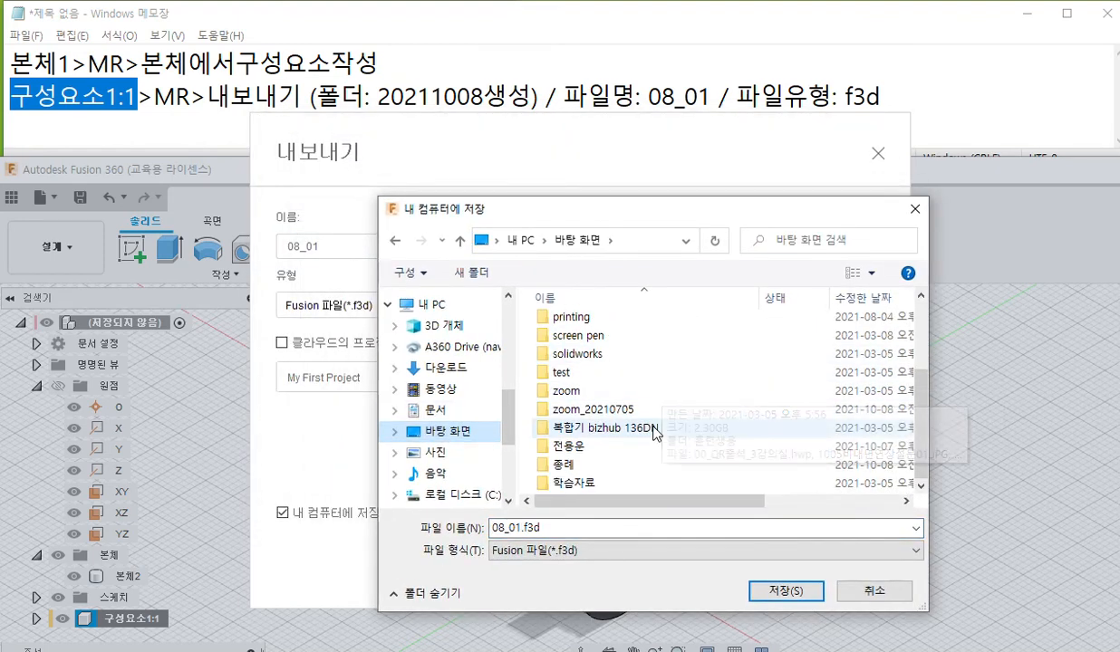
double_click(582, 449)
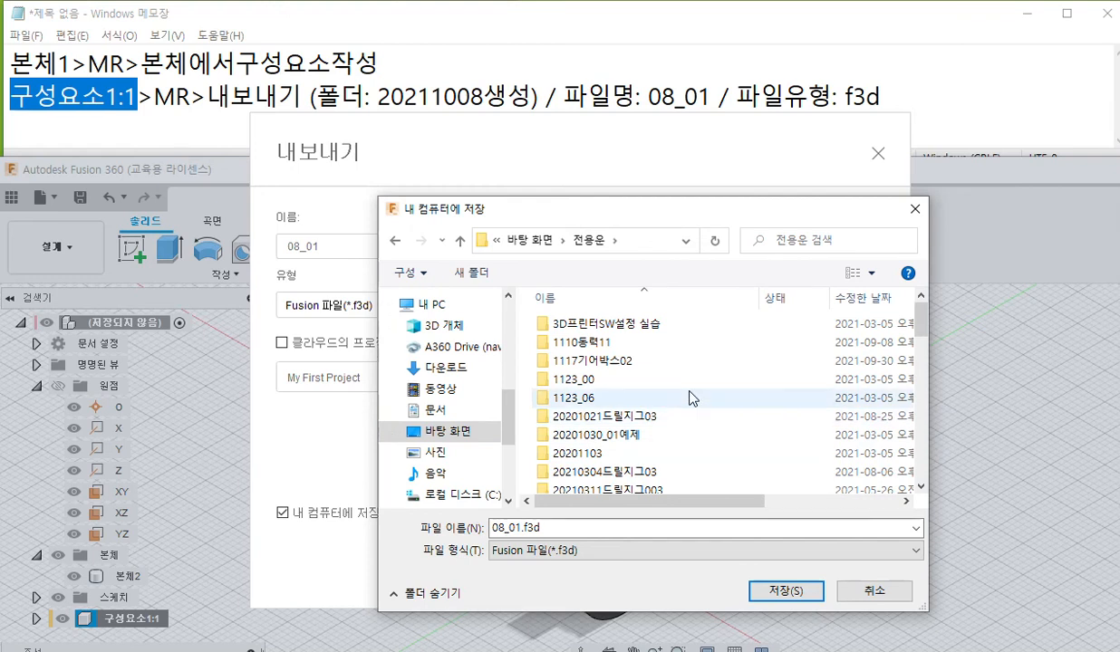
click(470, 274)
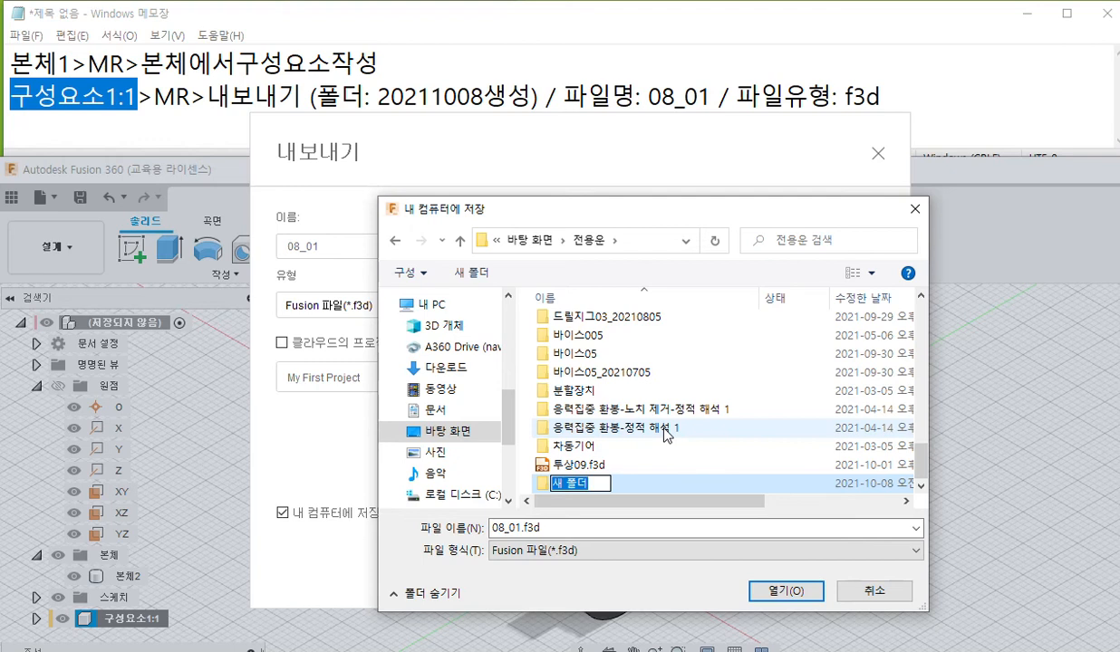
text(2020)
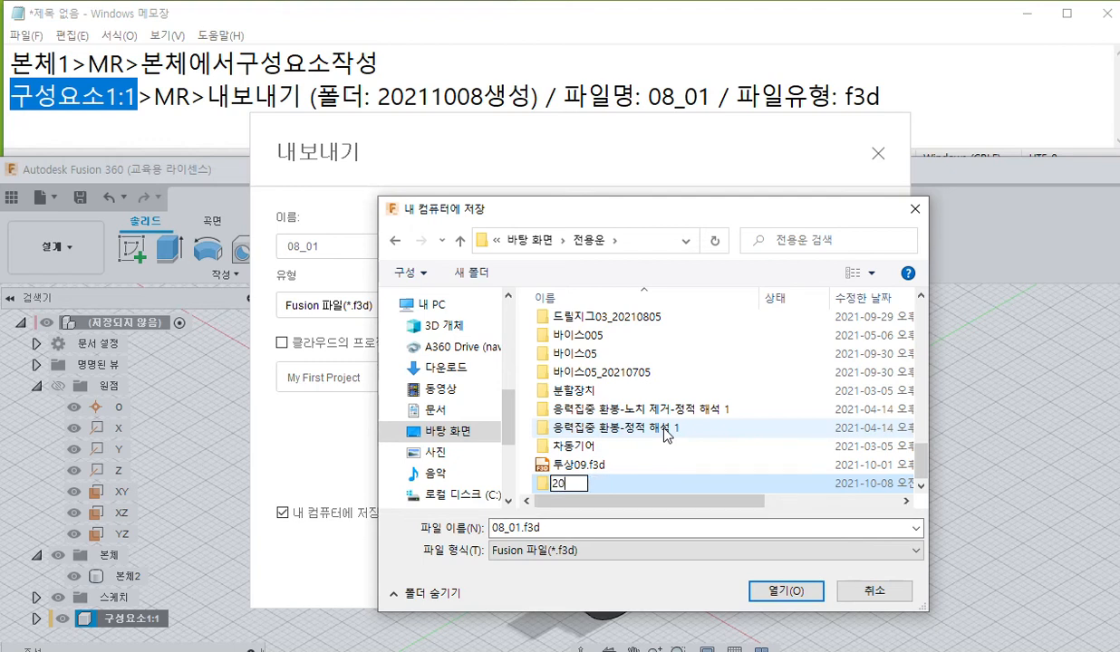
key(BackSpace)
text(11008)
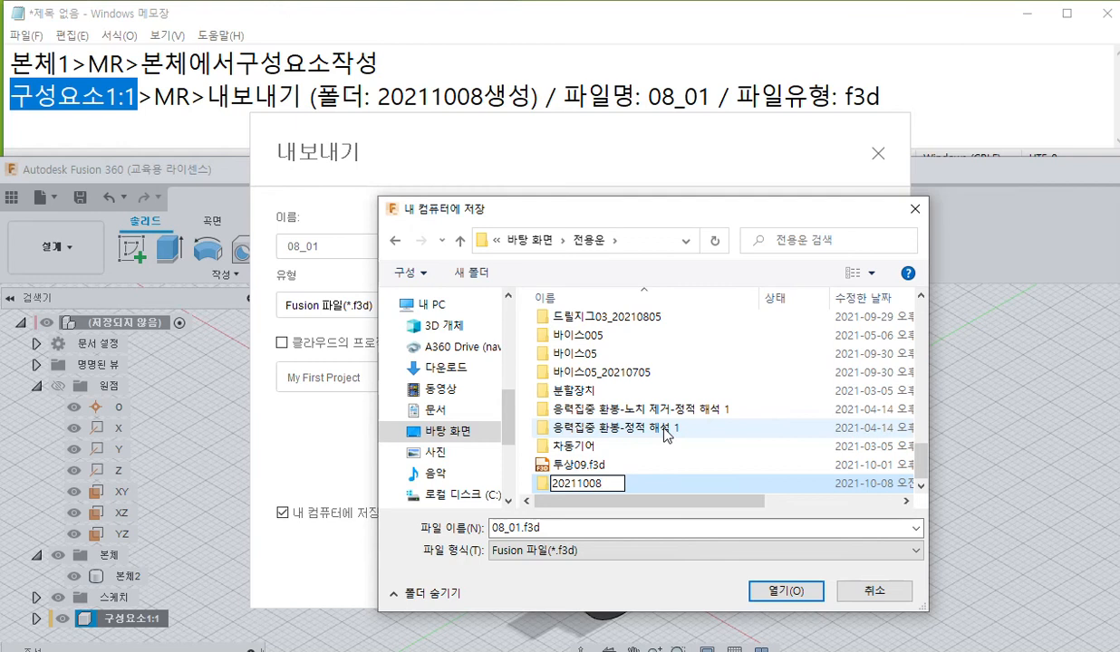
key(Return)
key(Return)
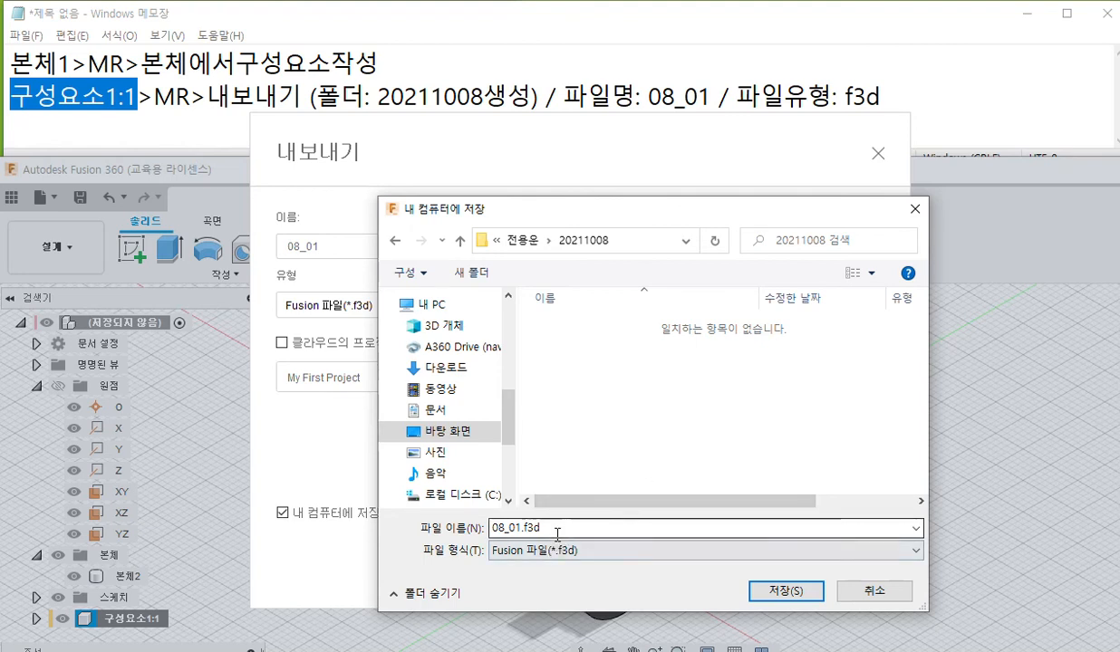
- Highlight the file name and the f3d type in the note, and export the component as 08_01.f3d to folder 20211008
drag(647, 96, 715, 97)
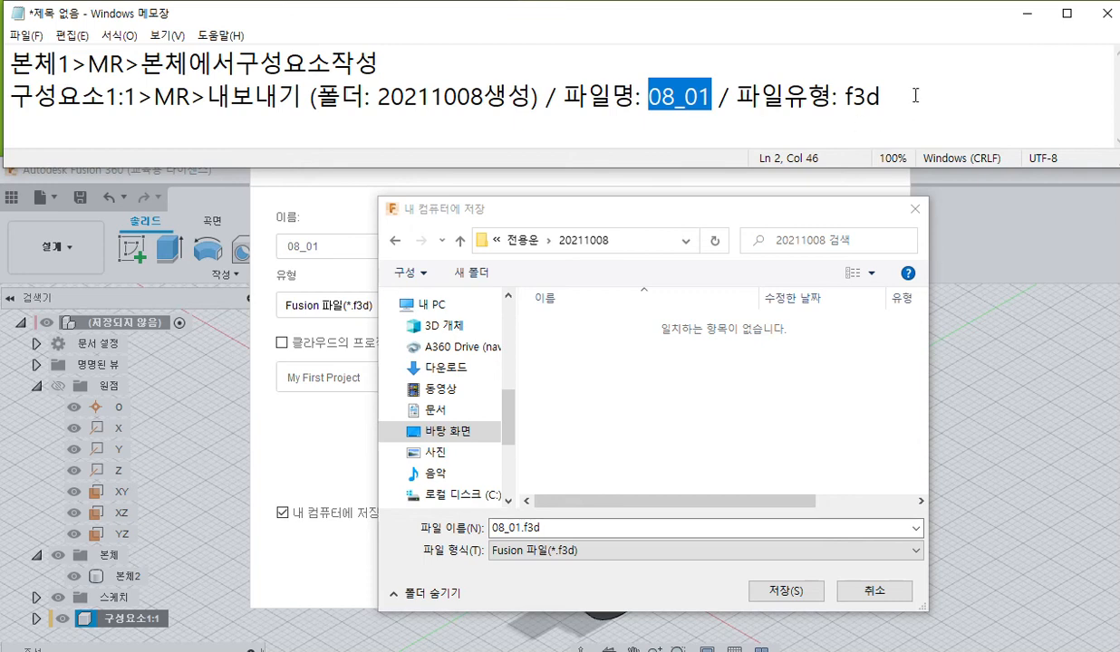
drag(845, 96, 883, 97)
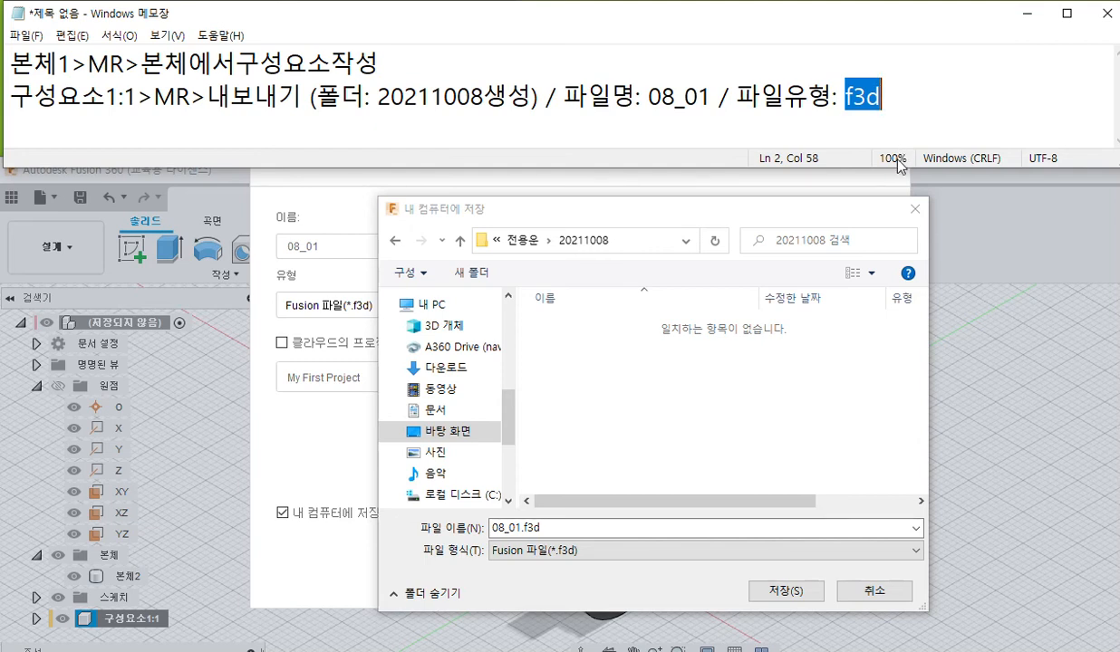
click(797, 593)
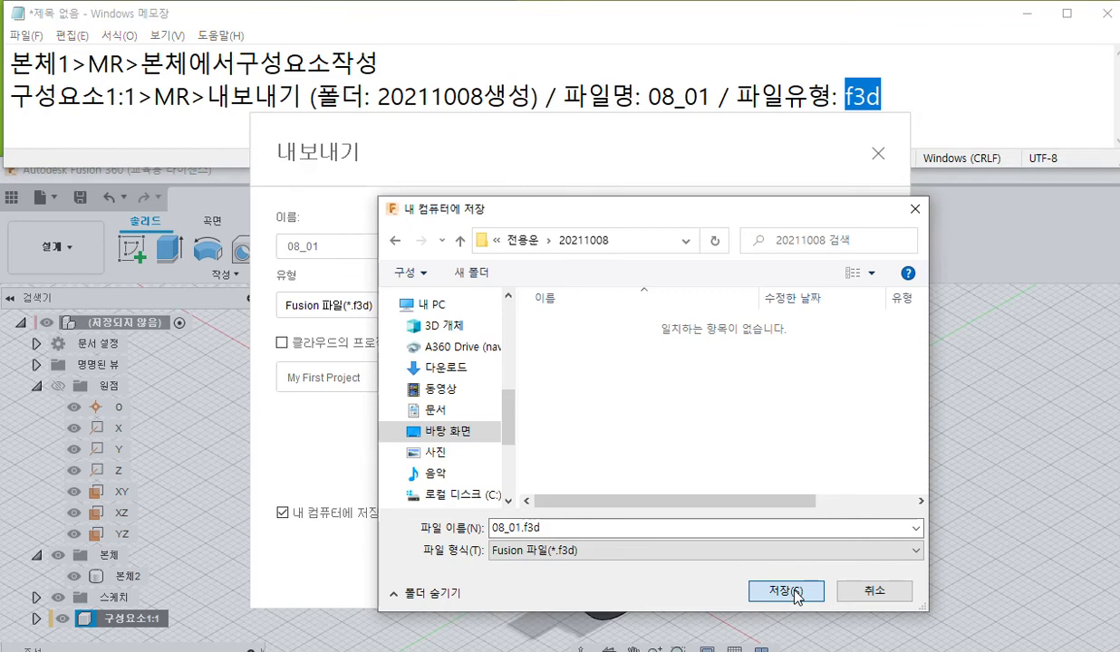
click(406, 374)
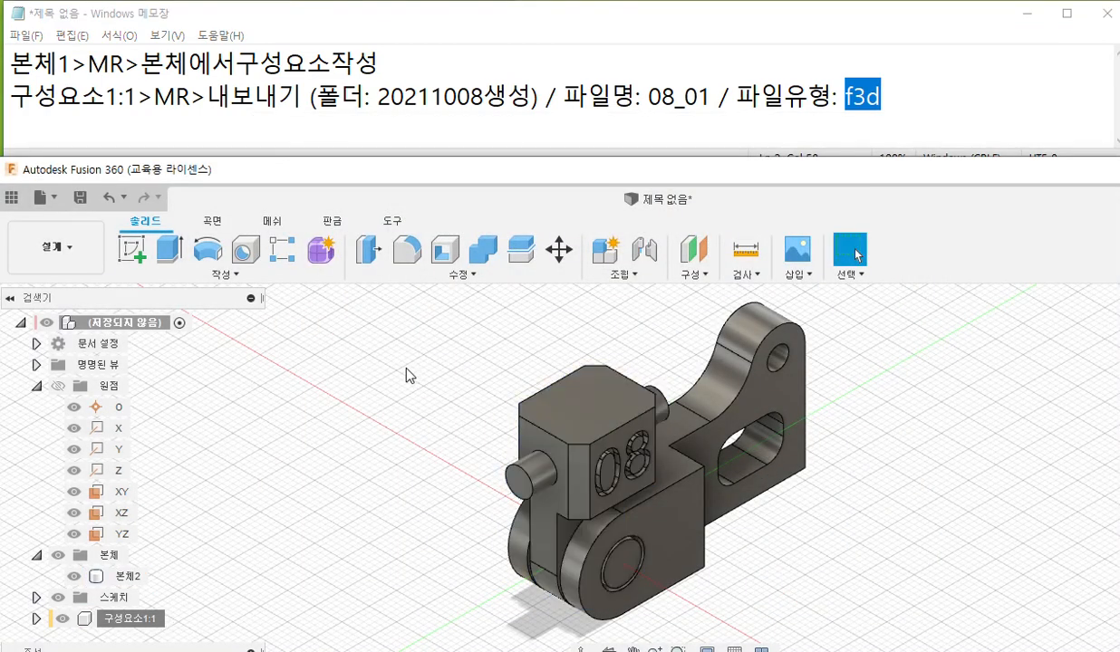
- Arrange the File Explorer window of folder 20211008 beside Fusion 360 and select the exported file 08_01.f3d
drag(362, 172, 712, 169)
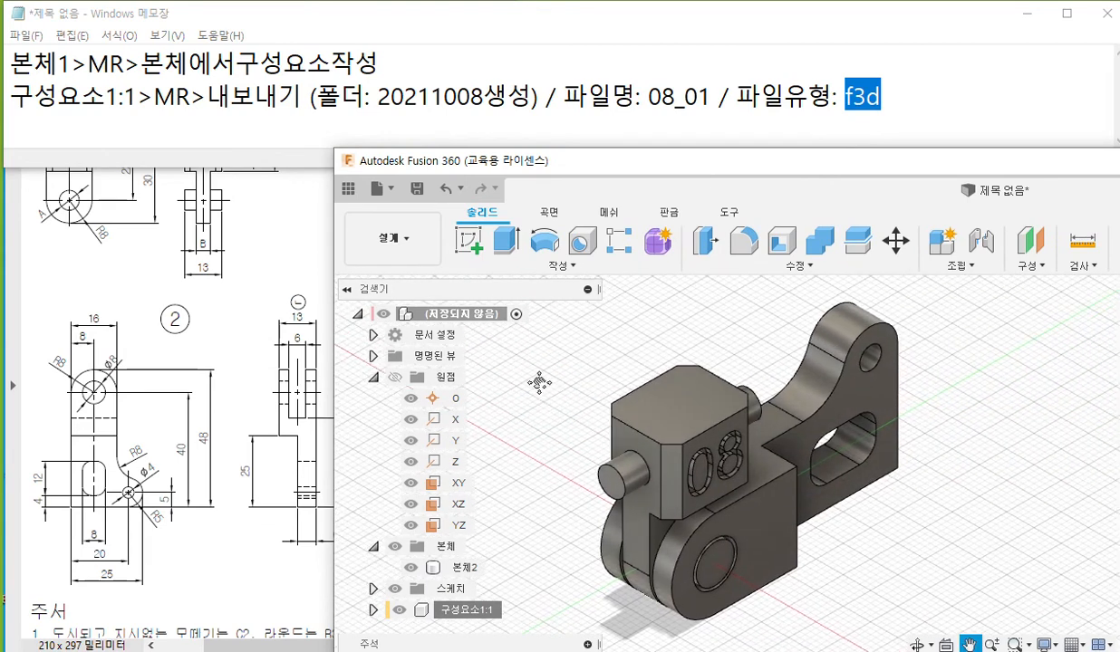
drag(479, 166, 627, 175)
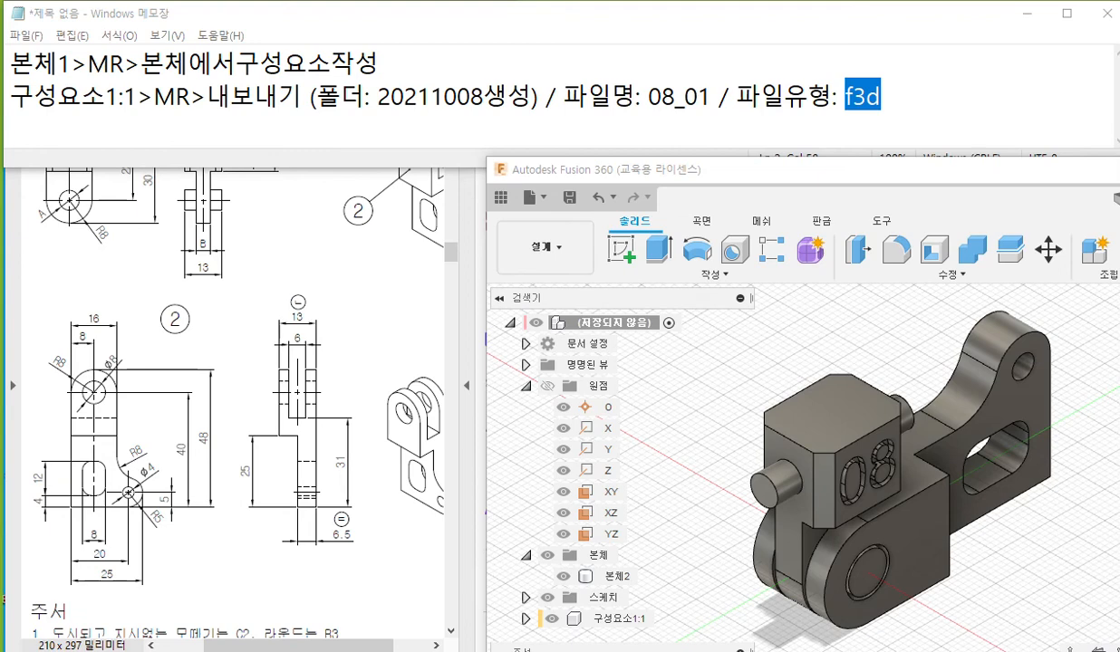
drag(0, 231, 124, 184)
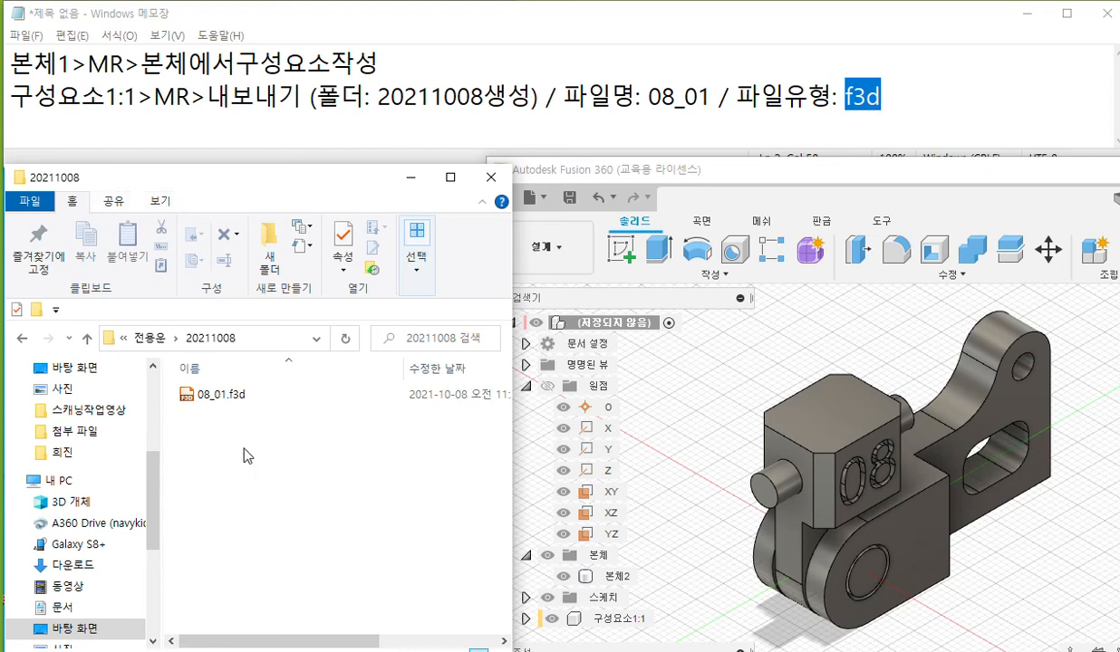
click(222, 397)
drag(511, 449, 470, 450)
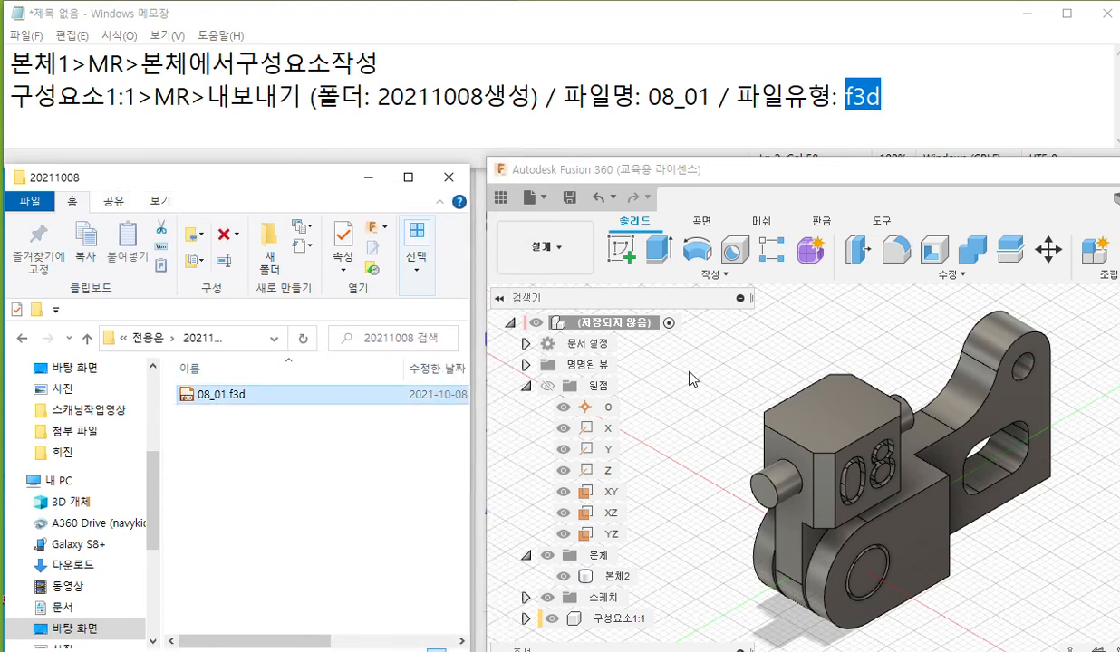
click(689, 373)
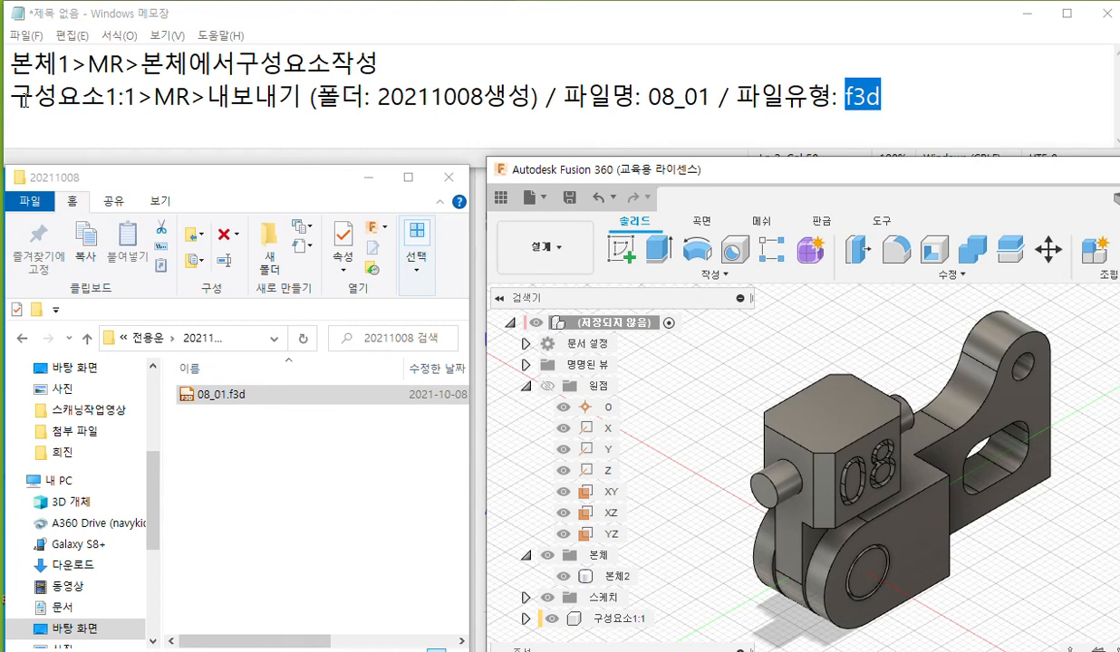
- Duplicate the 구성요소1:1 export line onto a new third line of the note
drag(18, 102, 915, 105)
key(ctrl+c)
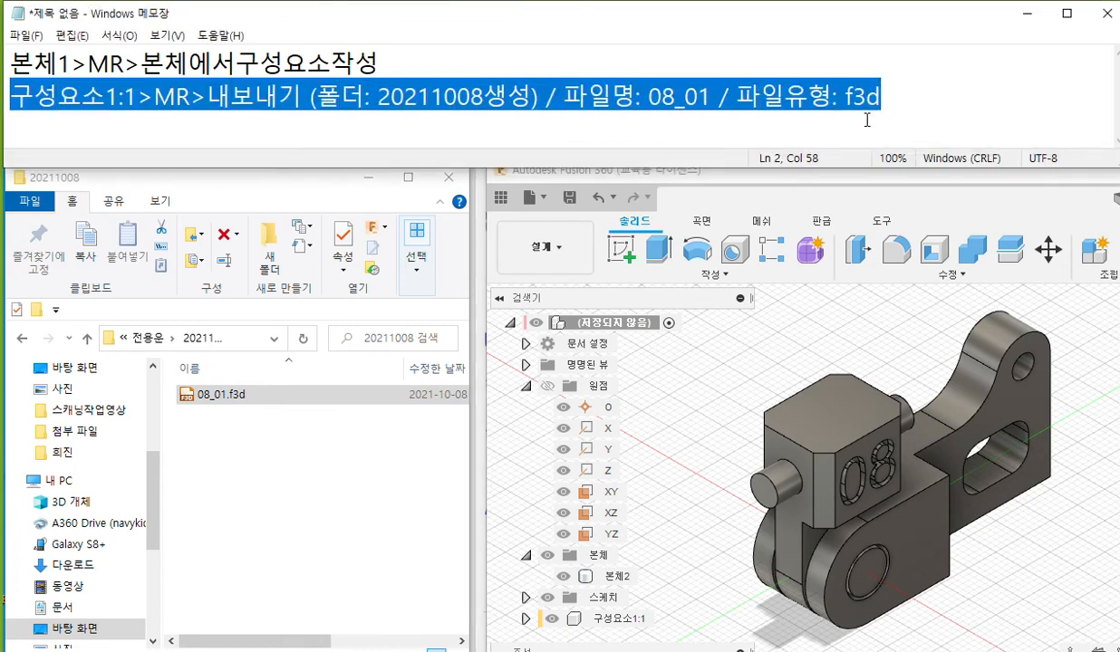
click(896, 118)
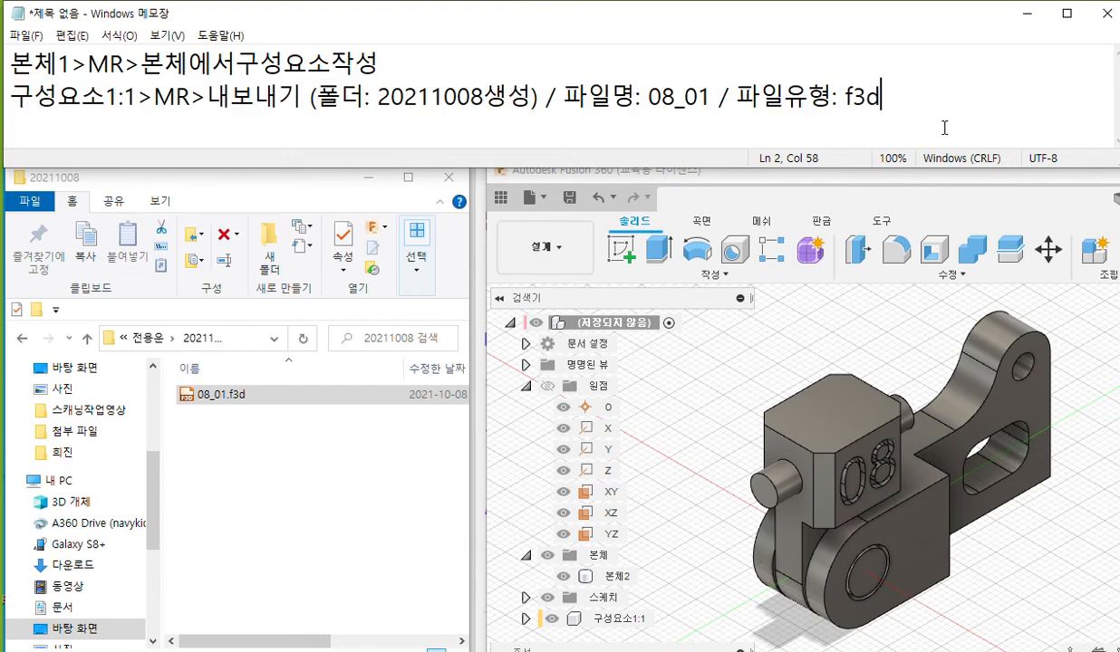
key(Return)
key(ctrl+v)
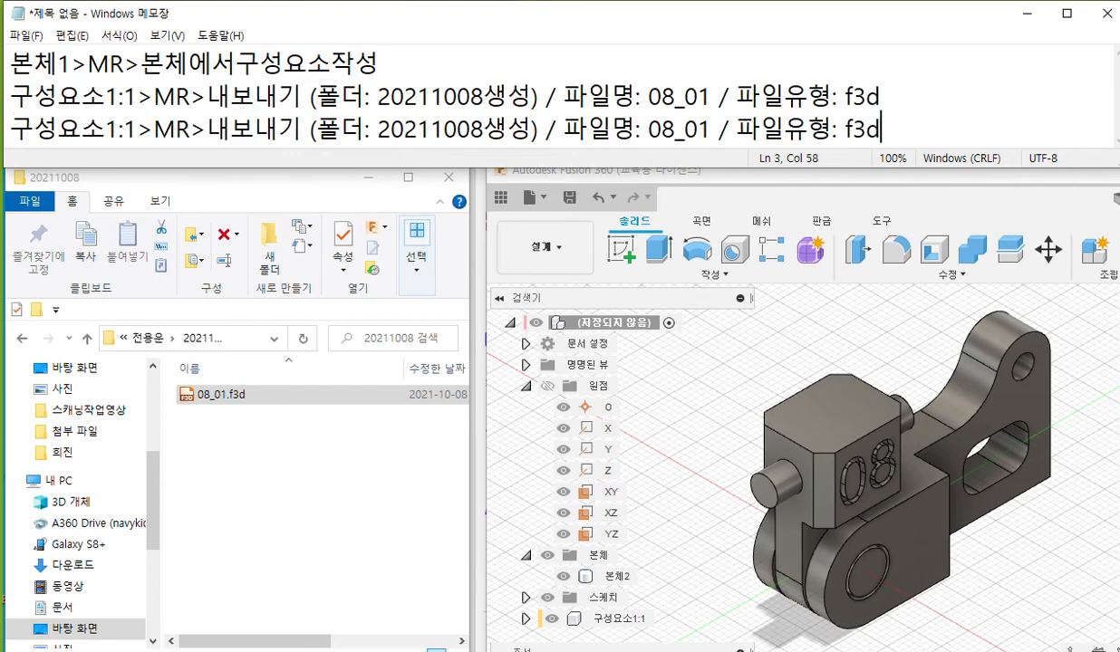
- Remove the folder part from the note's third line and change its file type to STEP
drag(309, 128, 540, 132)
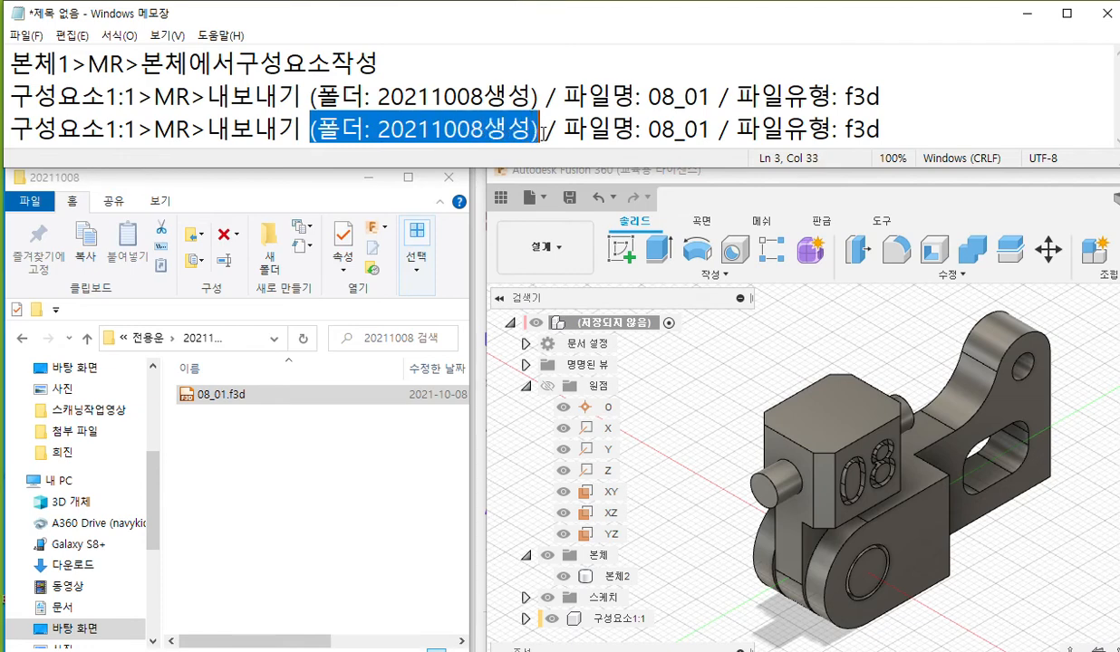
key(Delete)
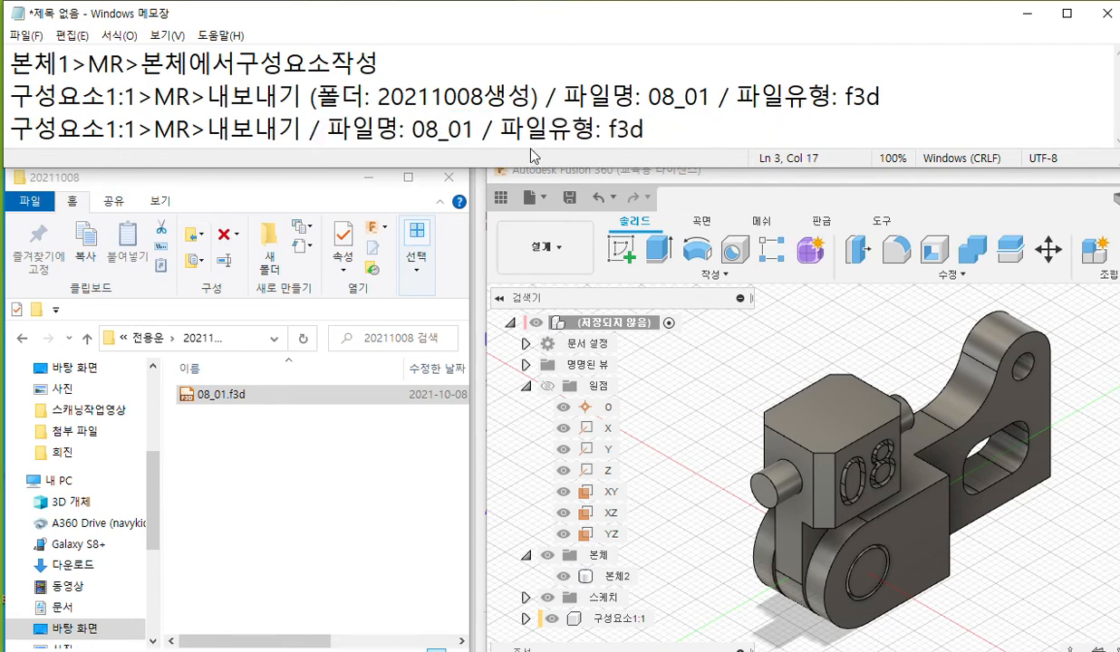
drag(606, 130, 642, 131)
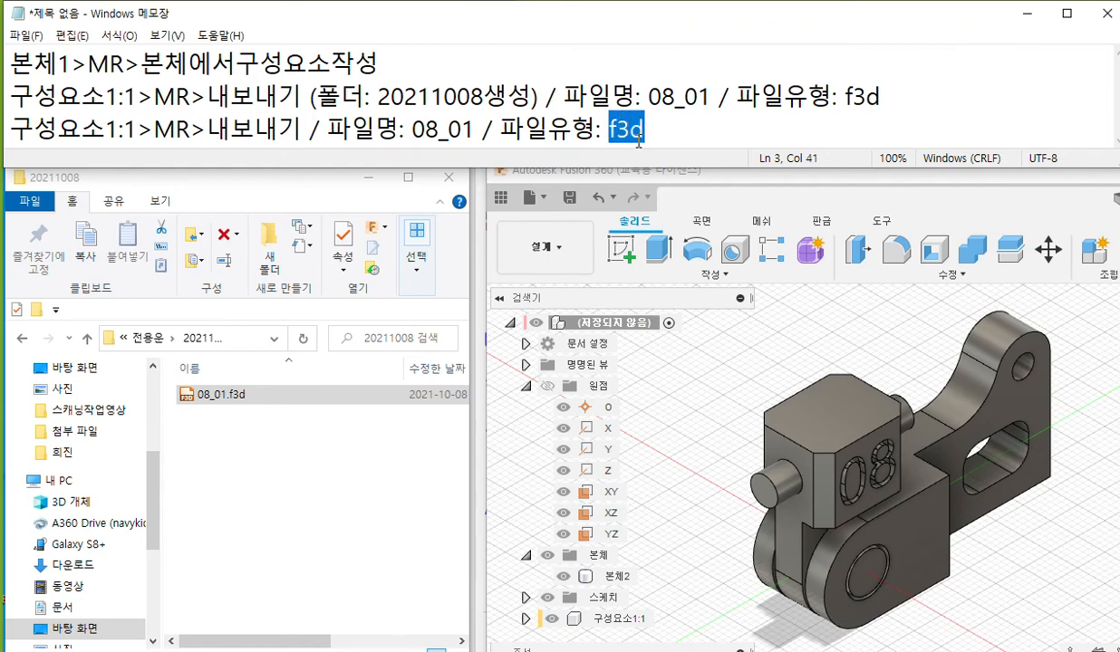
text(STEP)
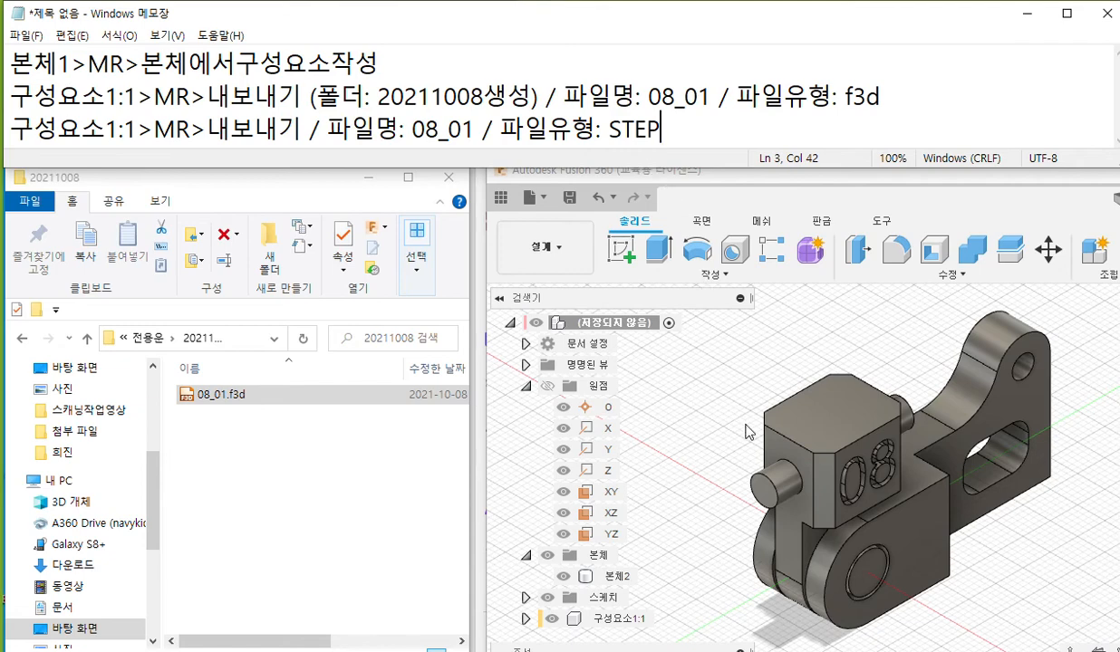
- Open the export dialog for component 구성요소1:1 and move it so all its settings are in view
right_click(616, 624)
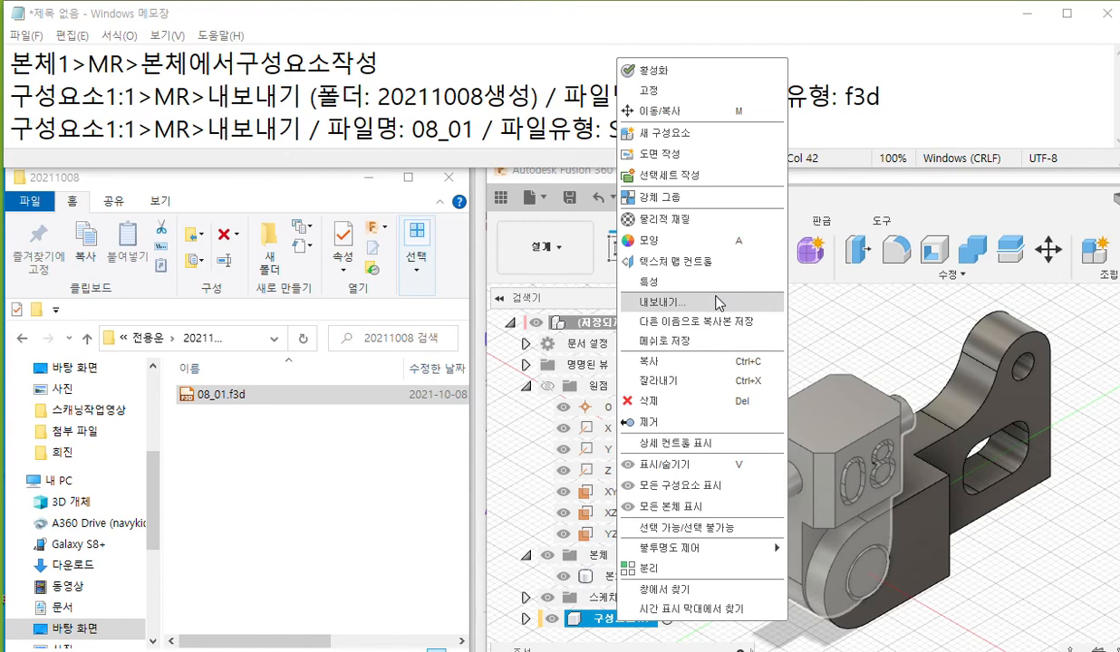
click(718, 303)
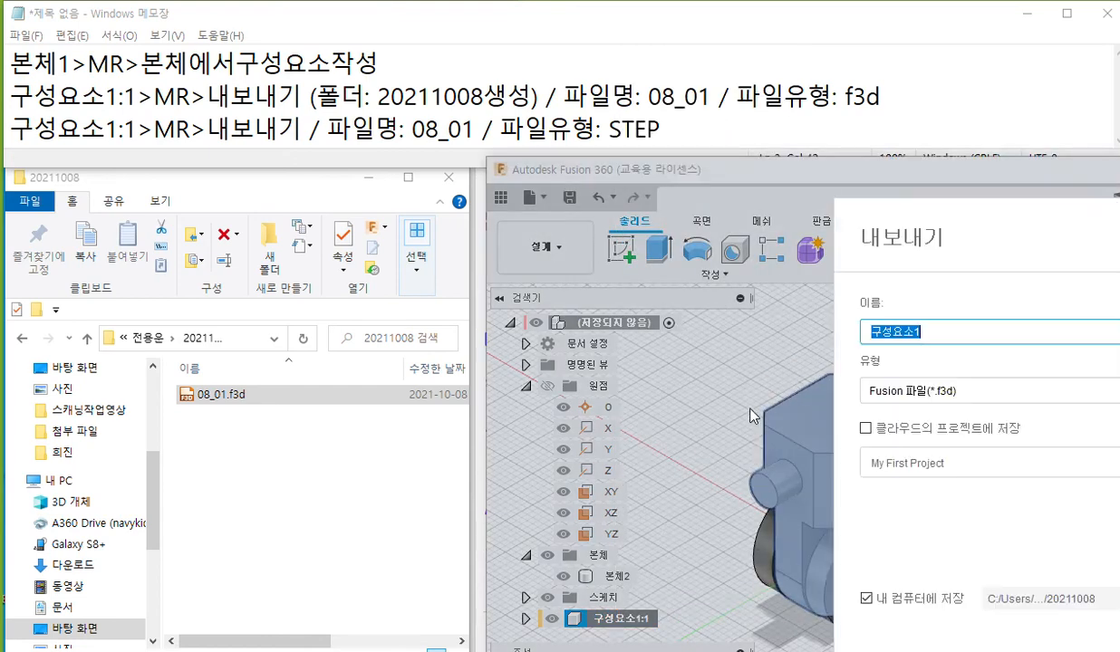
drag(931, 203, 464, 180)
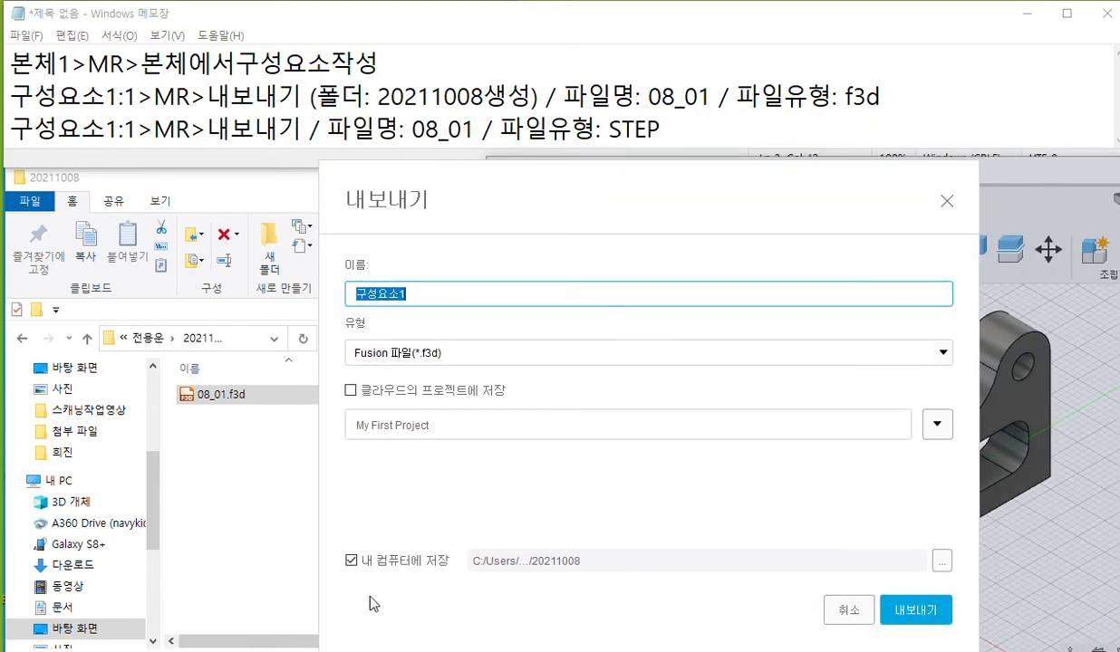
- Mark the save location and link the note's 08_01 and STEP to the name and type fields with red screen pen strokes, and clear the marks
drag(333, 577, 983, 596)
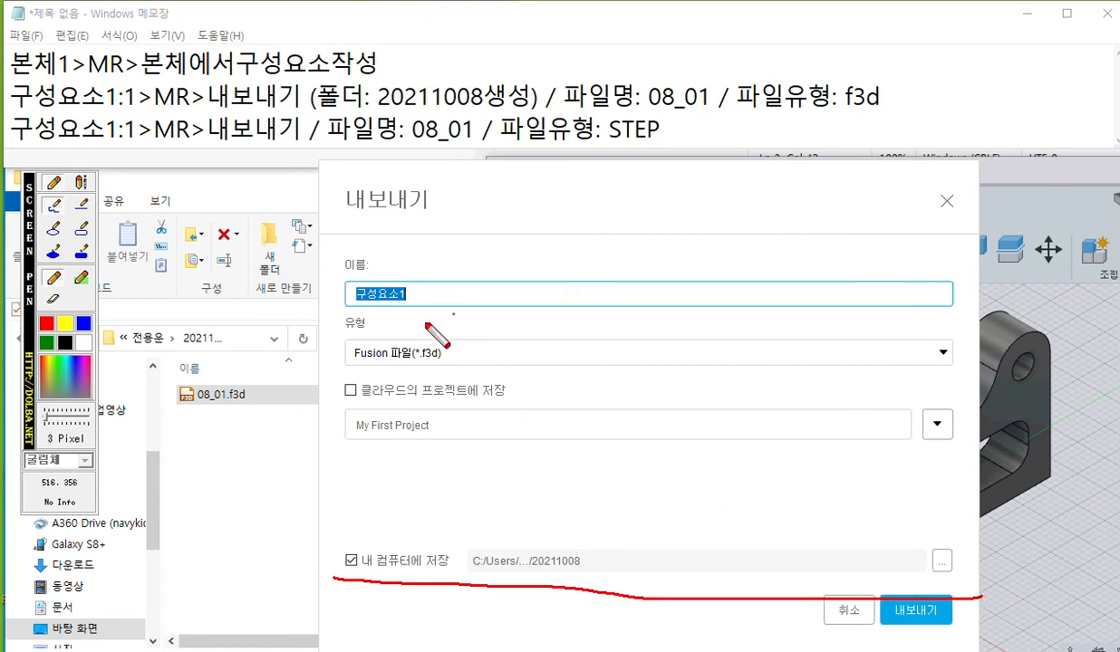
drag(349, 300, 420, 314)
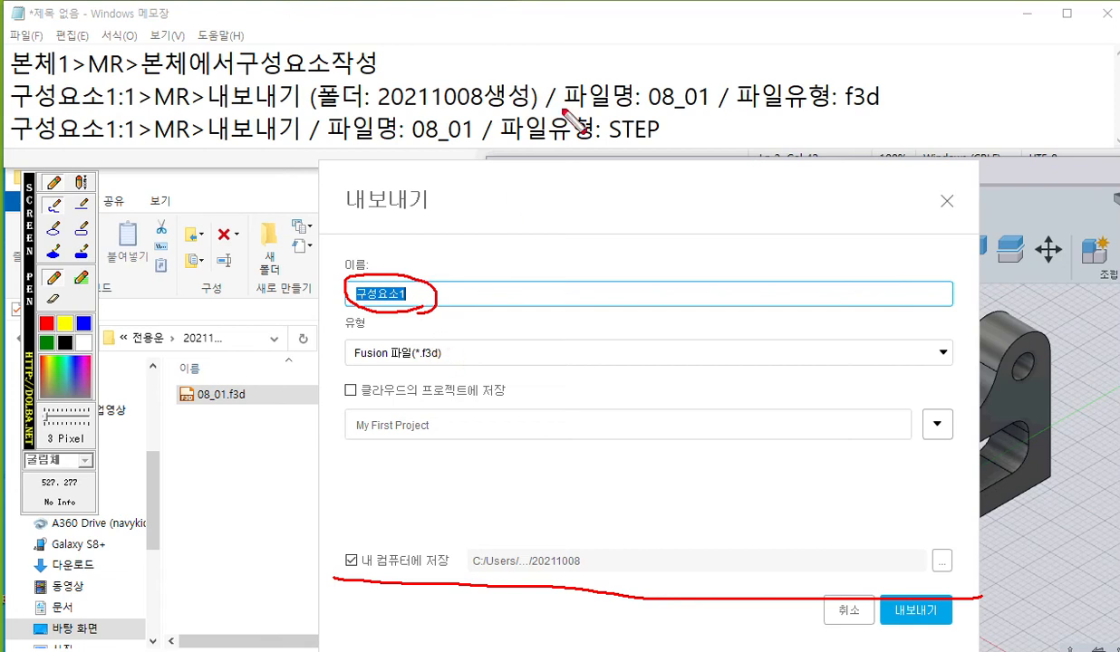
mouse_move(458, 156)
mouse_down()
mouse_move(491, 123)
mouse_move(469, 233)
mouse_move(429, 281)
mouse_up()
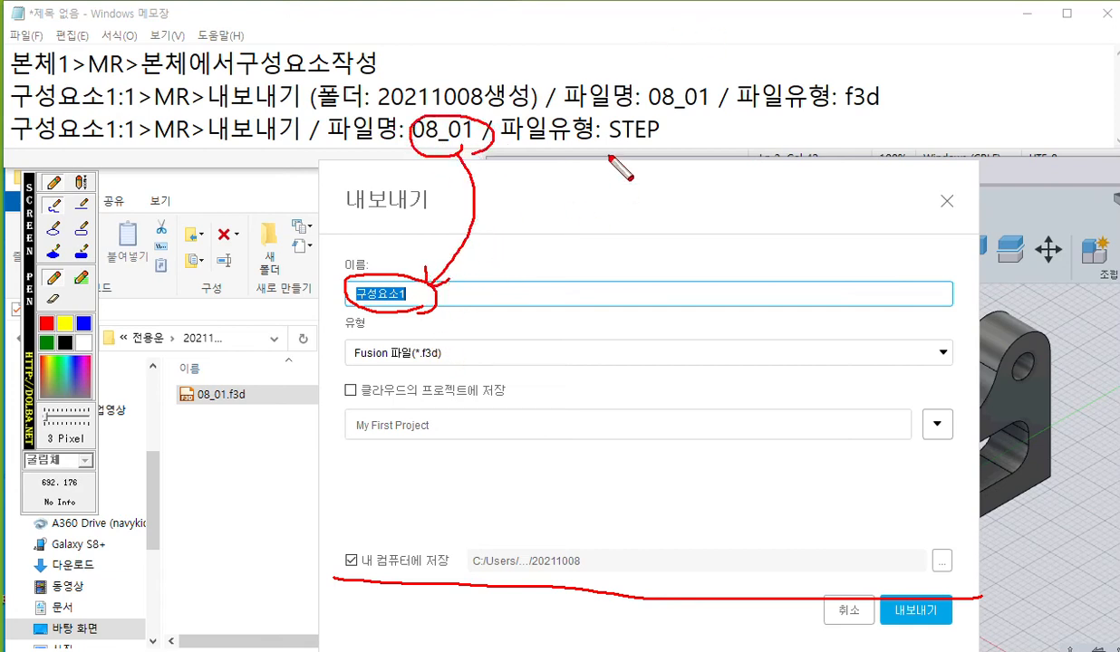
mouse_move(669, 150)
mouse_down()
mouse_move(677, 131)
mouse_move(489, 356)
mouse_move(413, 377)
mouse_move(457, 376)
mouse_move(464, 394)
mouse_up()
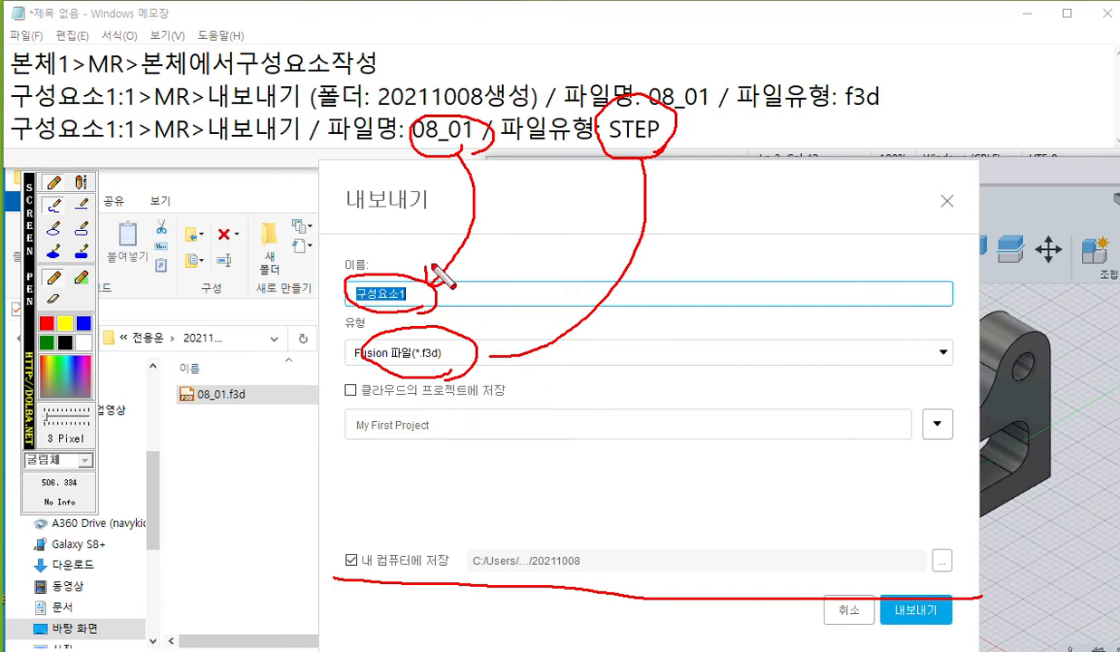
key(Escape)
- Export the component as 08_01 in STEP format to folder 20211008, and select the exported file 08_01.step in File Explorer
key(ctrl+v)
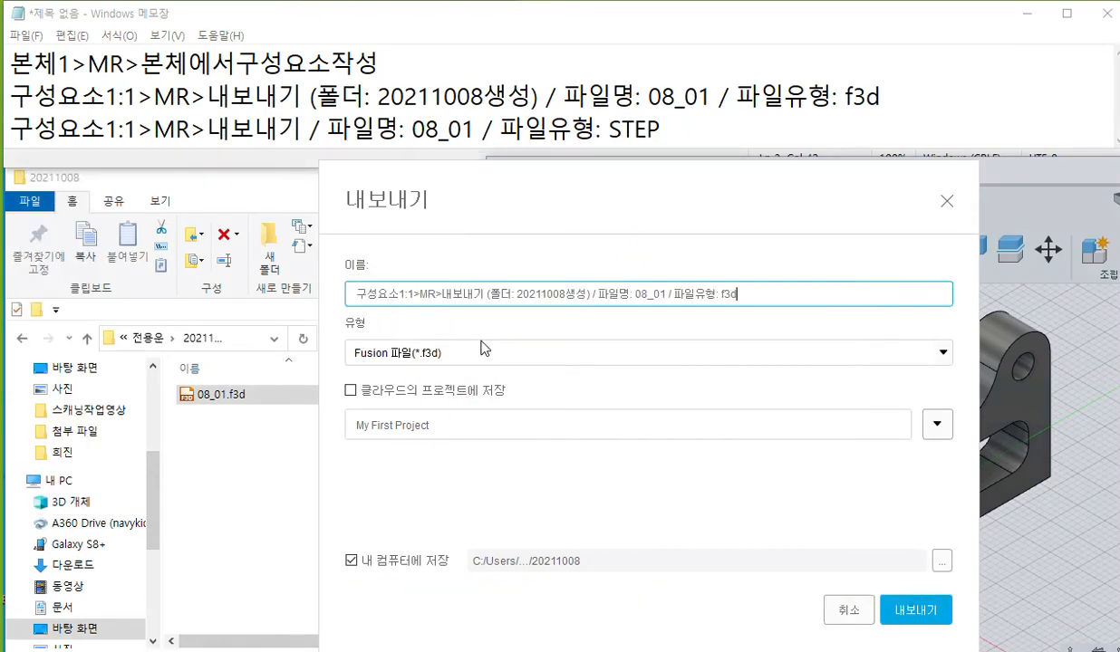
drag(412, 129, 474, 129)
key(ctrl+c)
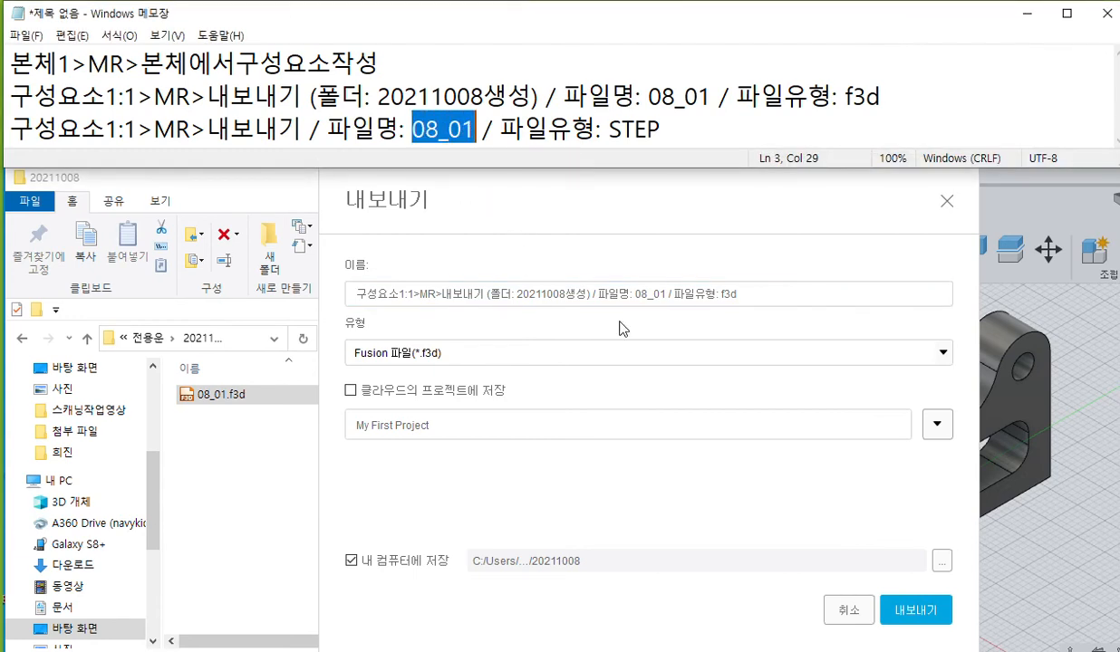
click(771, 292)
key(ctrl+a)
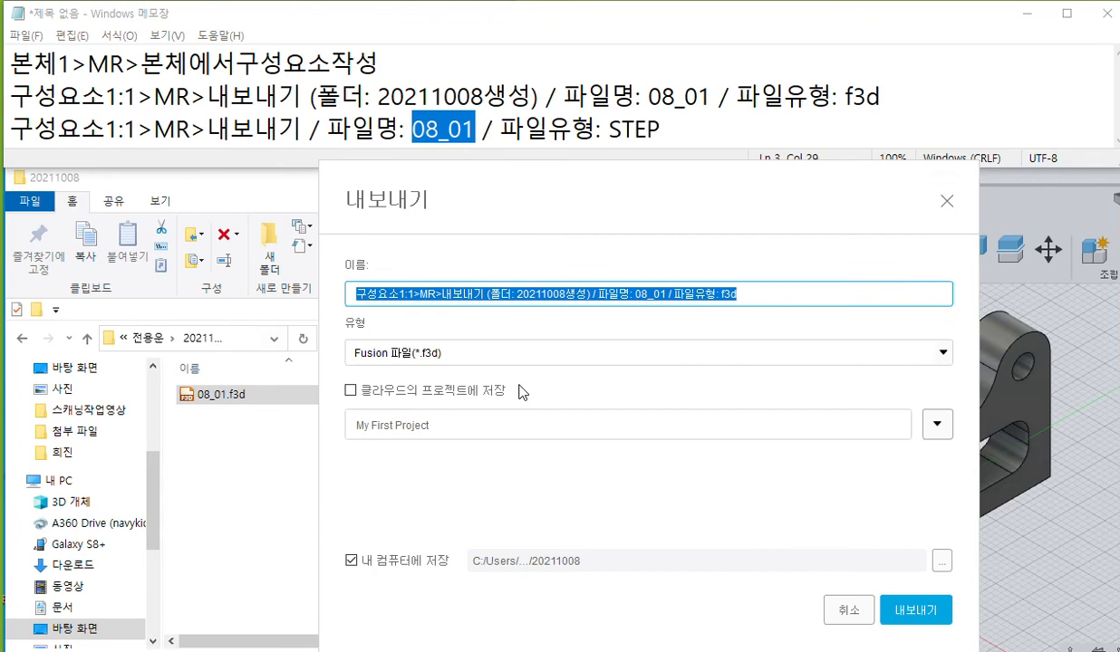
key(ctrl+v)
click(461, 355)
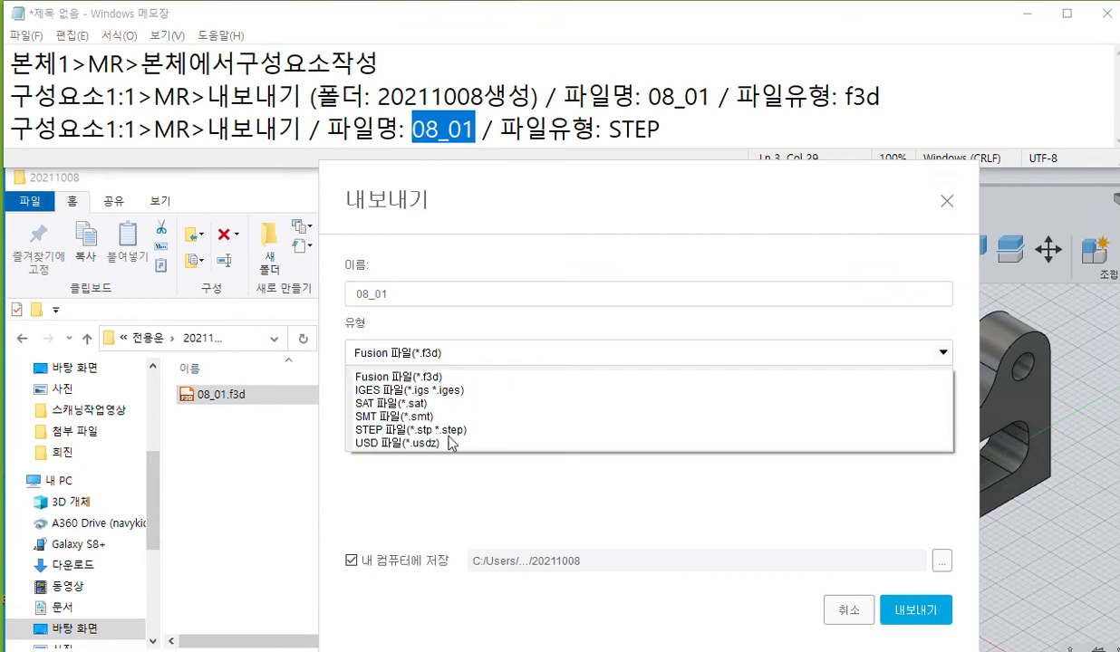
click(441, 431)
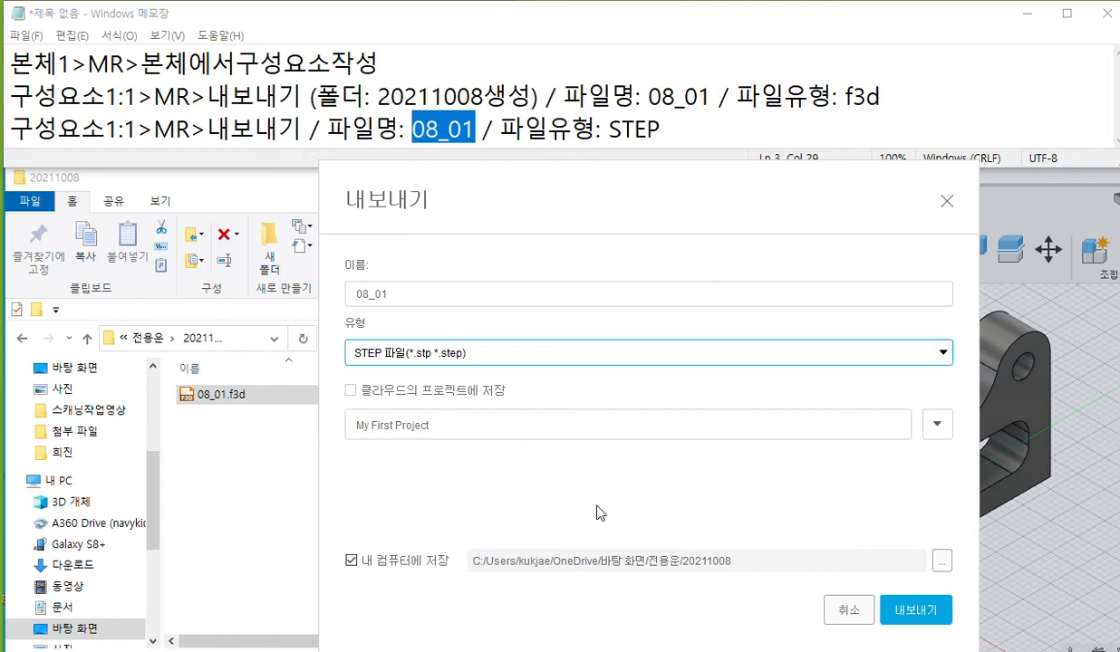
click(915, 610)
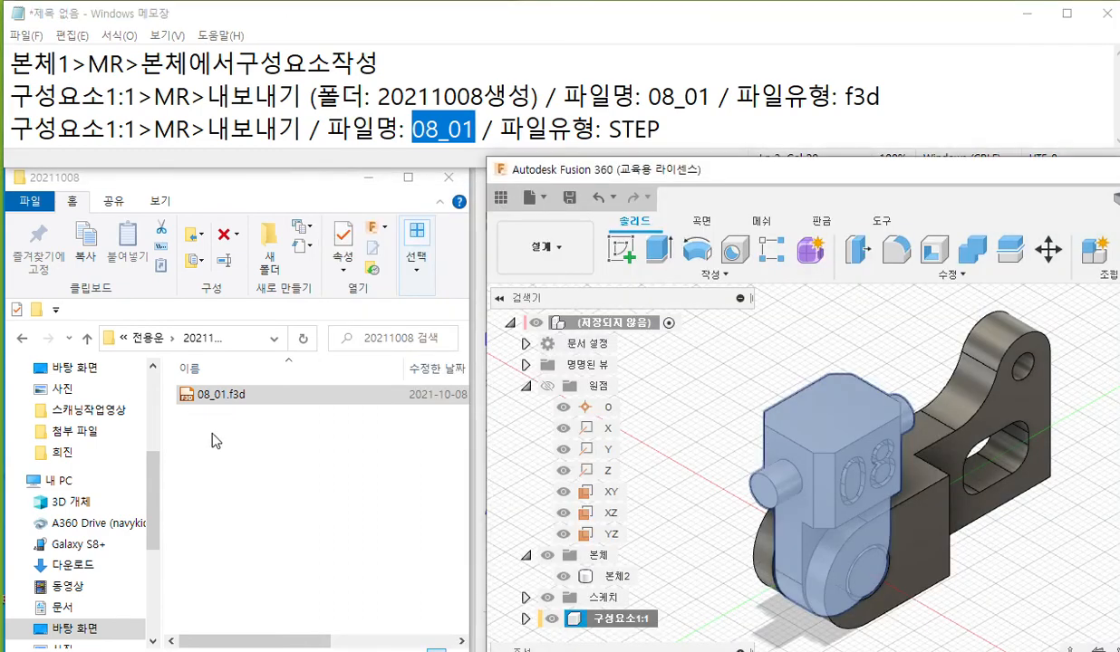
click(241, 445)
click(227, 415)
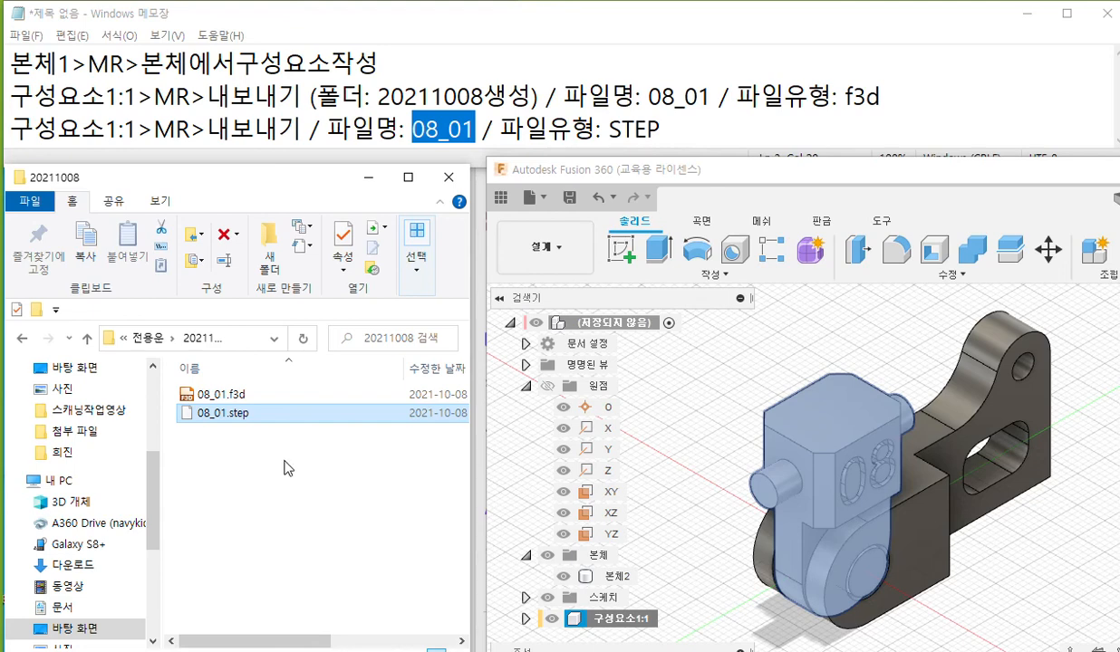
- Select body 본체2 in the model browser and append a copy of all three instruction lines to the end of the note
click(617, 577)
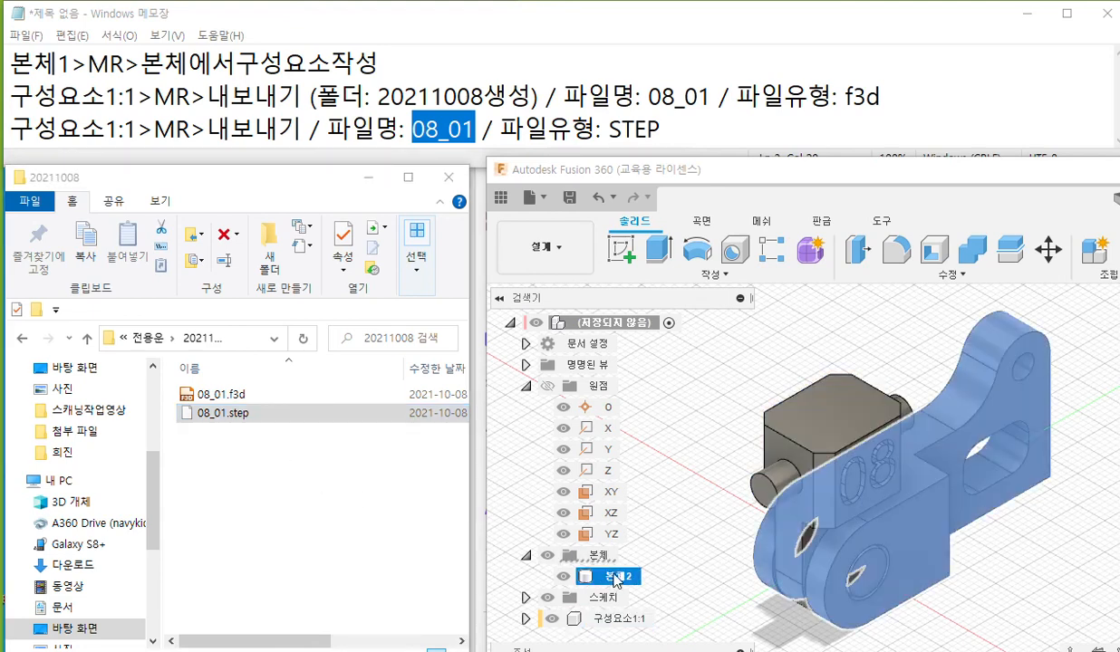
drag(20, 60, 723, 135)
key(ctrl+c)
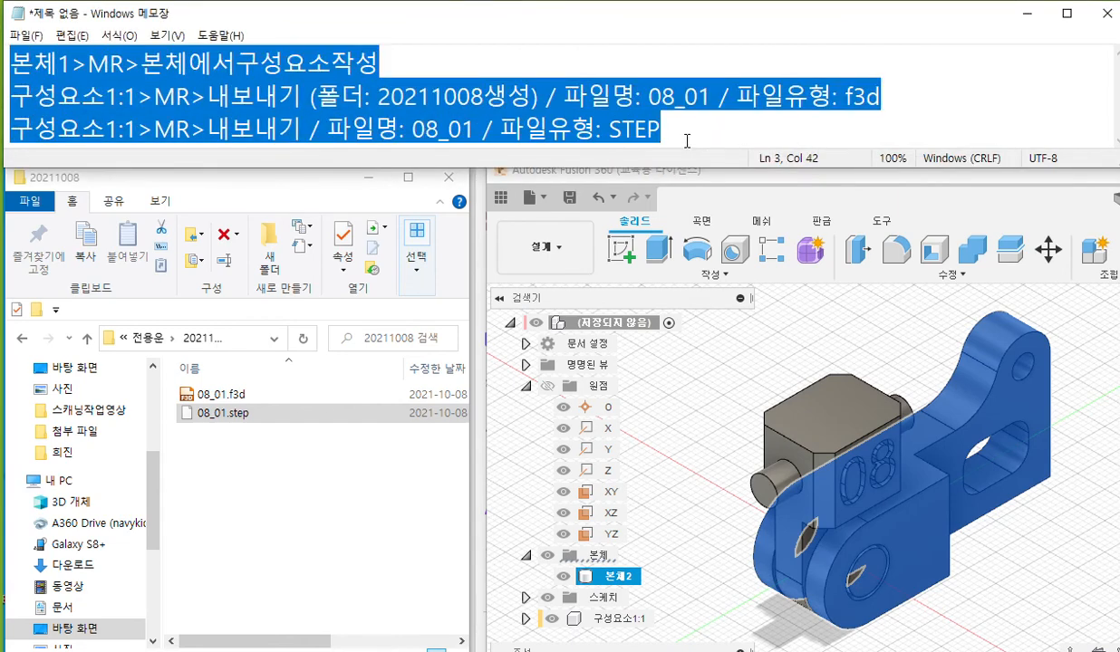
click(688, 139)
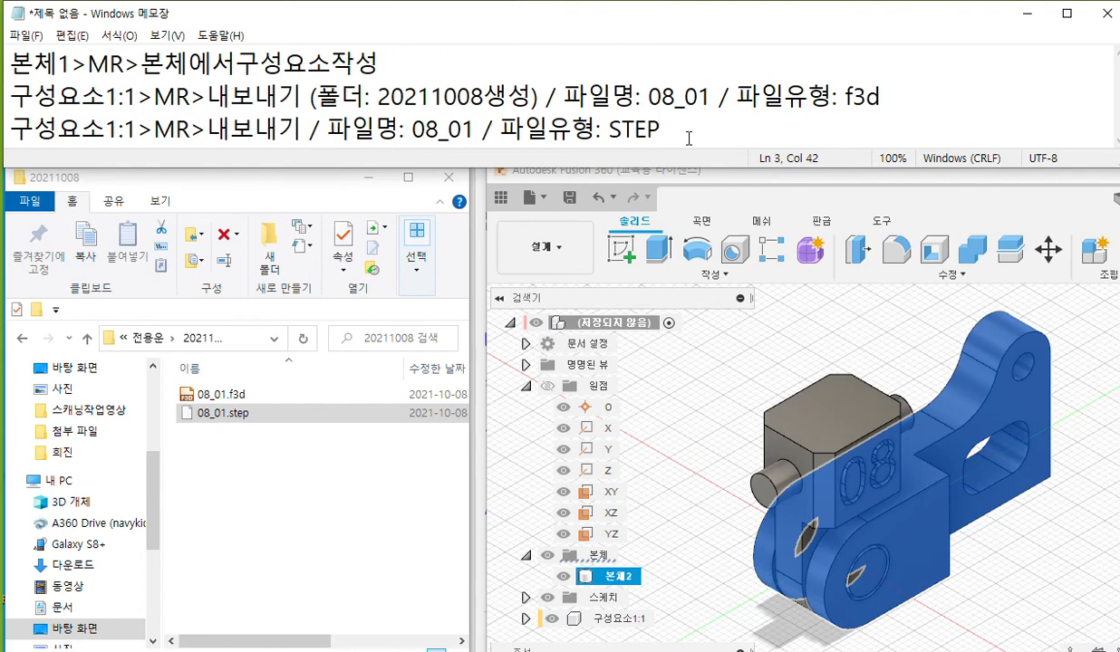
key(Return)
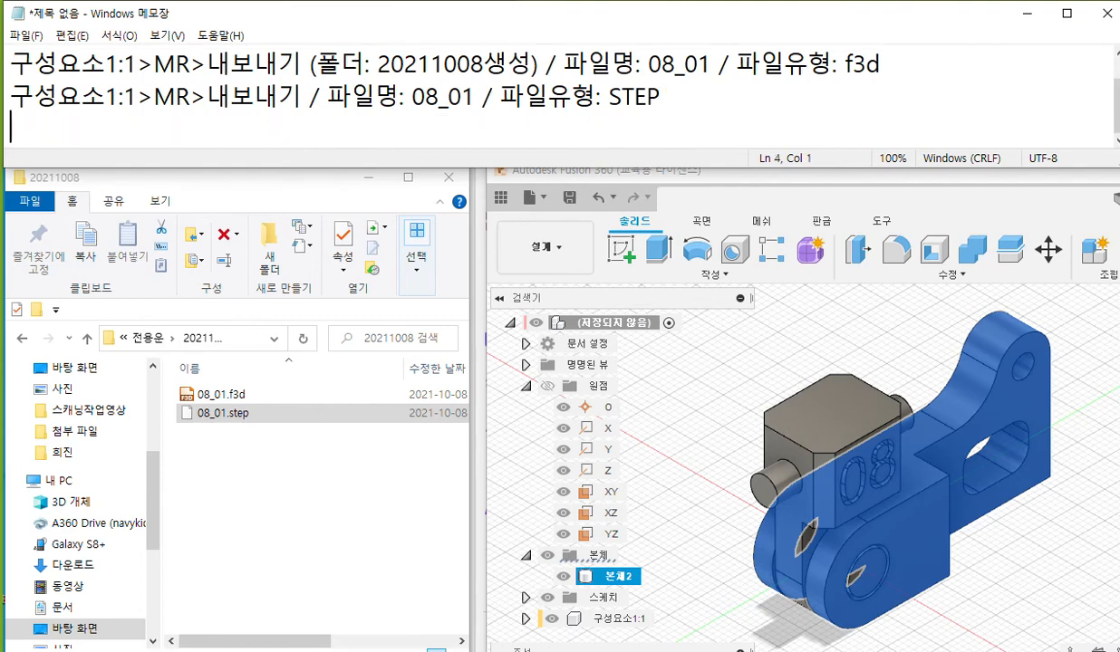
key(ctrl+v)
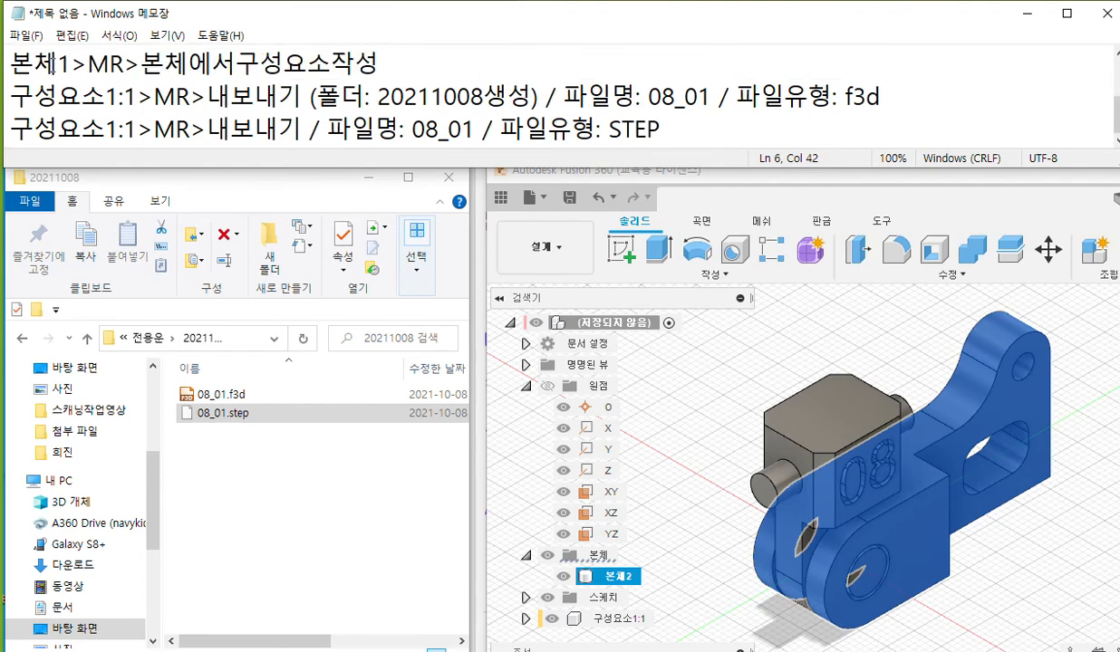
- Change the copied note lines to refer to 본체2 in the first line and 구성요소2:1 in both export lines
drag(58, 64, 72, 64)
text(2)
drag(141, 63, 409, 61)
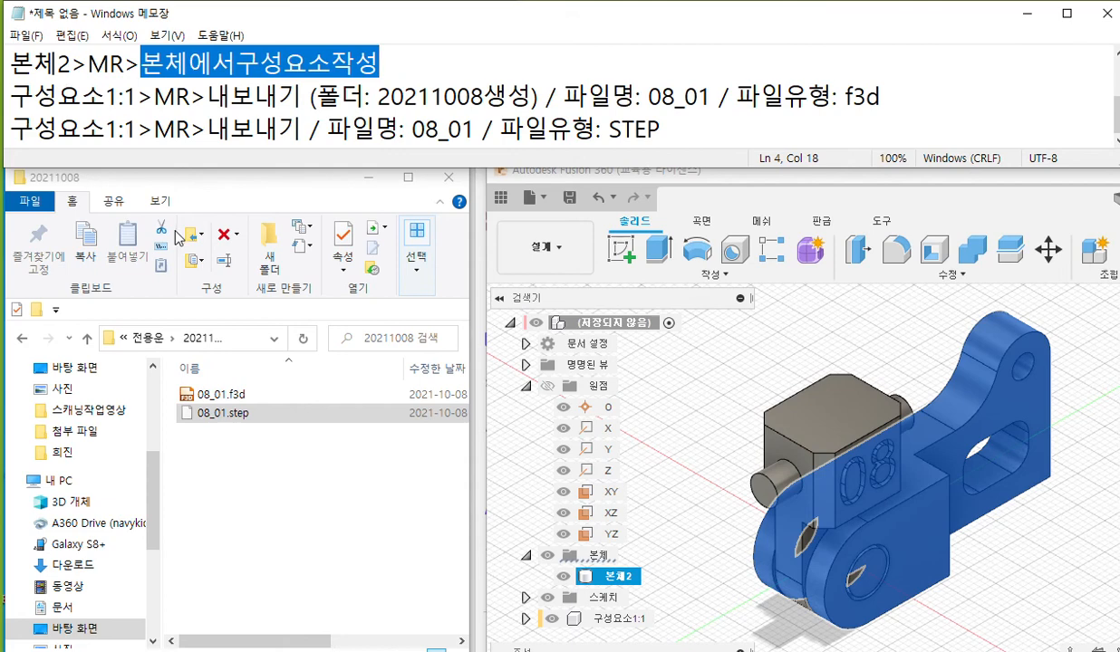
drag(108, 97, 9, 97)
text(2)
text(2)
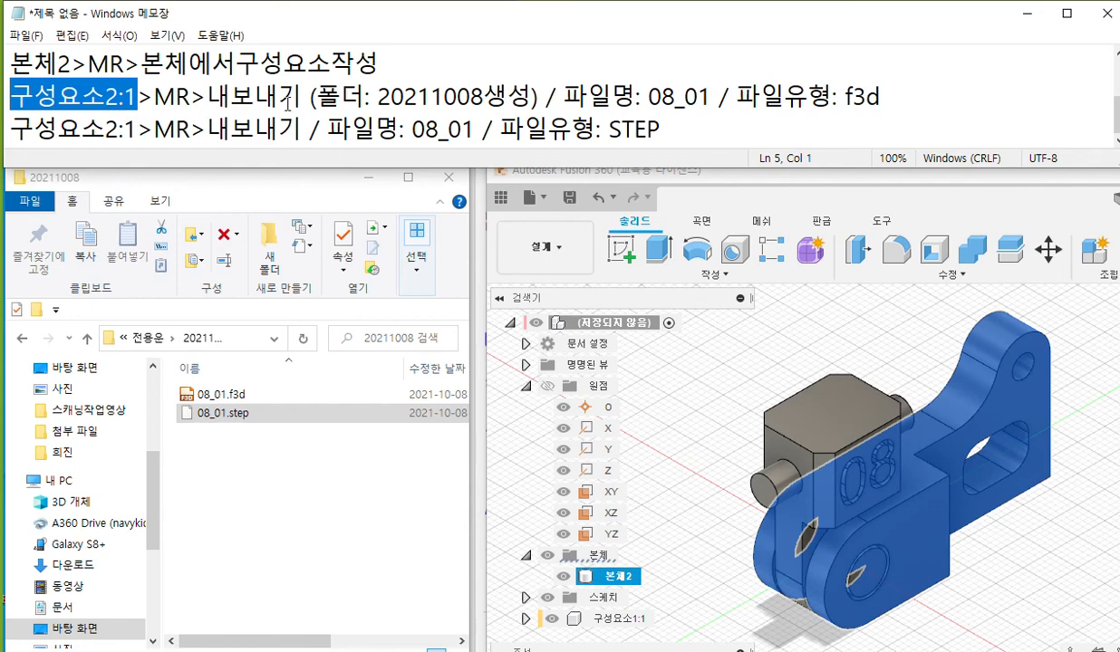
- Remove the folder part from the copied f3d line and change the file name to 08_02 in both copied export lines
drag(307, 97, 546, 96)
key(Delete)
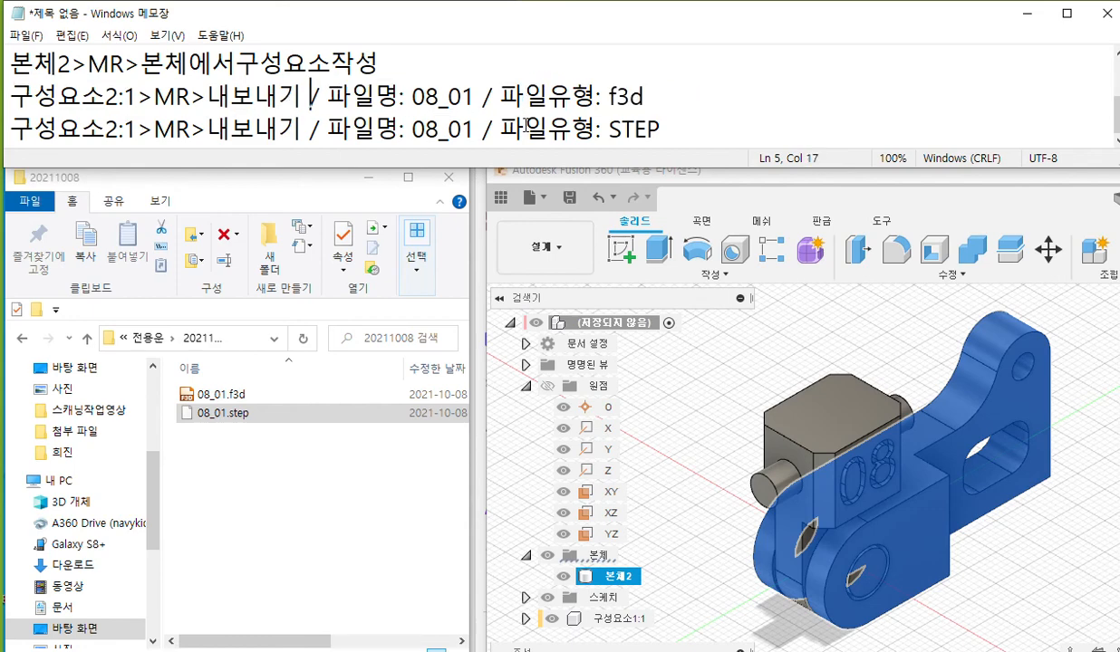
drag(462, 94, 474, 127)
text(2)
text(2)
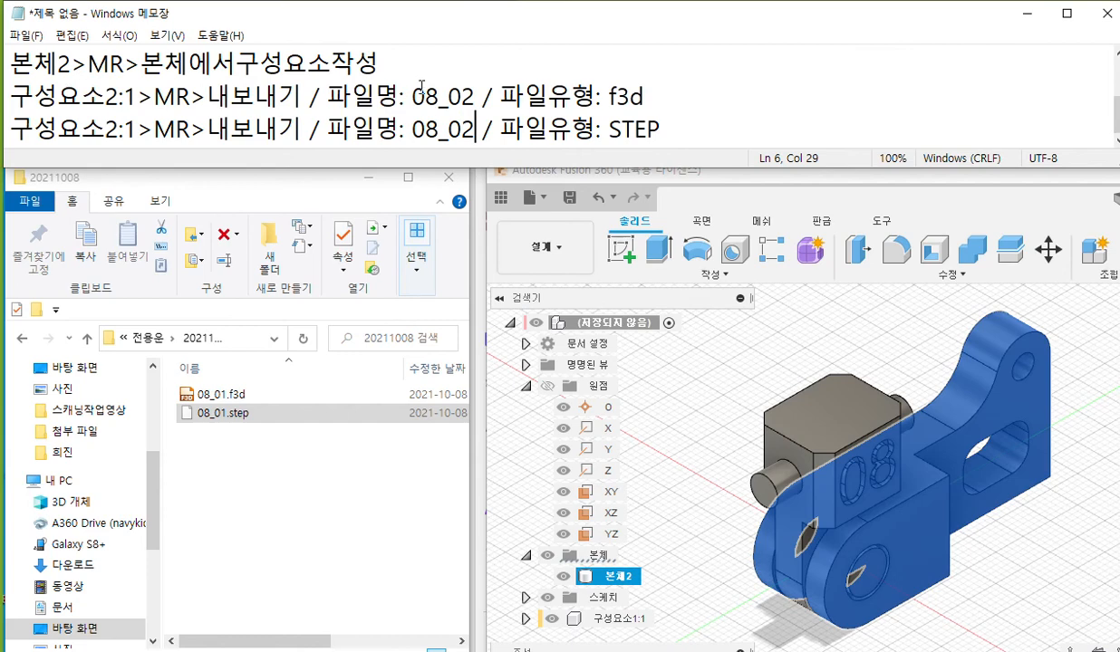
- Highlight the file name 08_02 in the note's f3d line, and create a component from body 본체2
drag(412, 96, 472, 96)
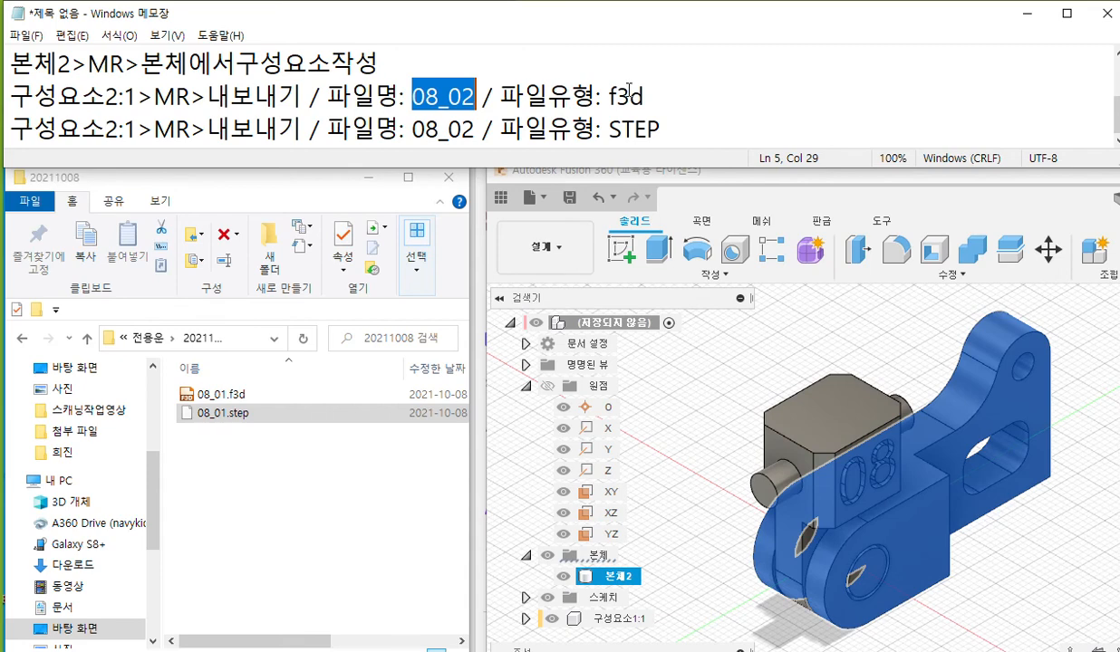
right_click(623, 584)
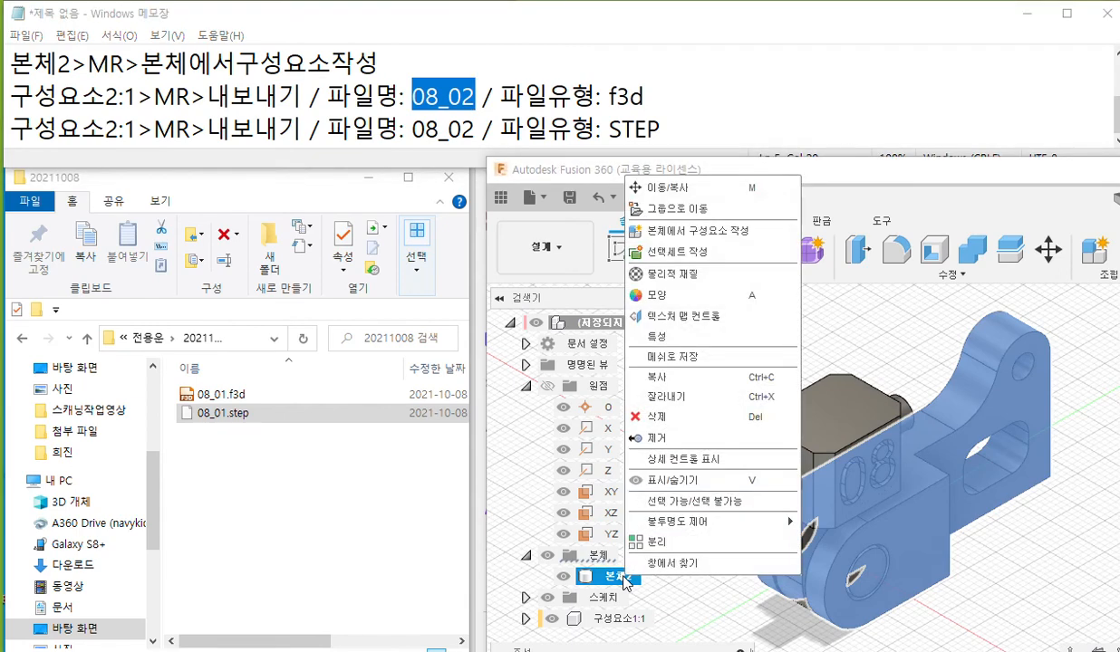
click(701, 238)
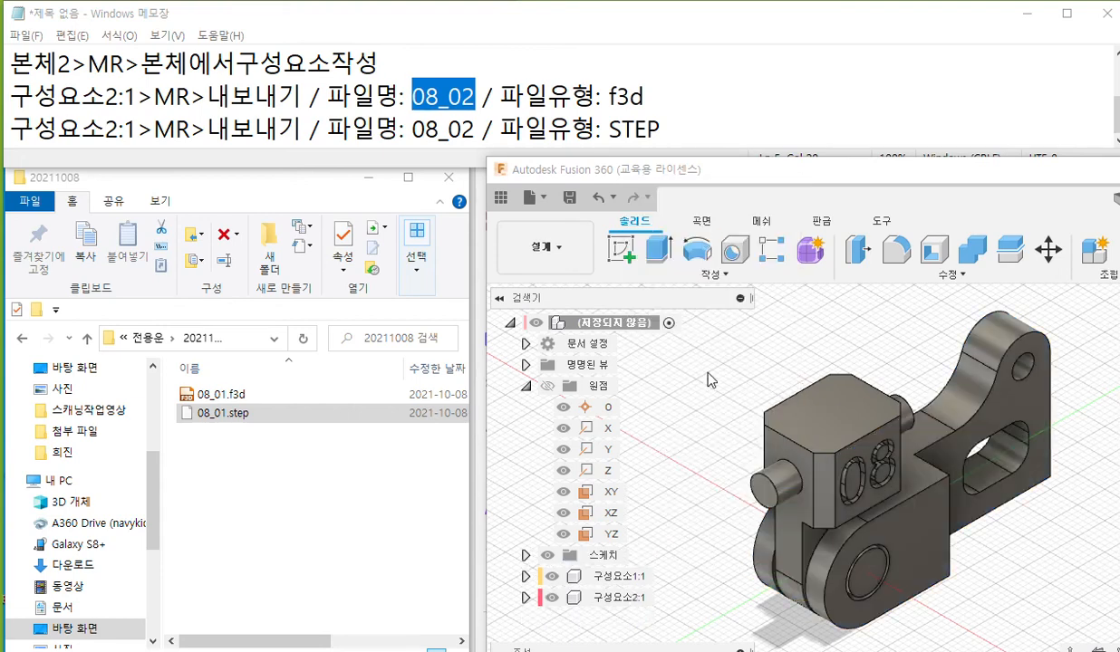
- Export component 구성요소2:1 as STEP file 08_02 to folder 20211008 on the computer, and select the exported file in the folder
click(628, 601)
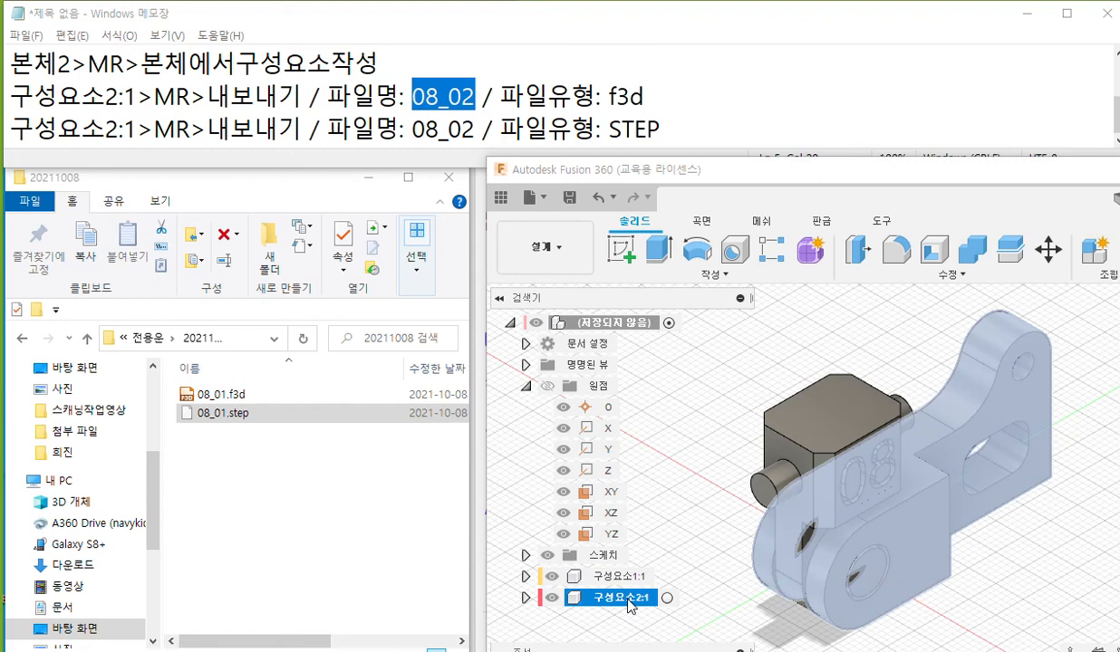
right_click(630, 606)
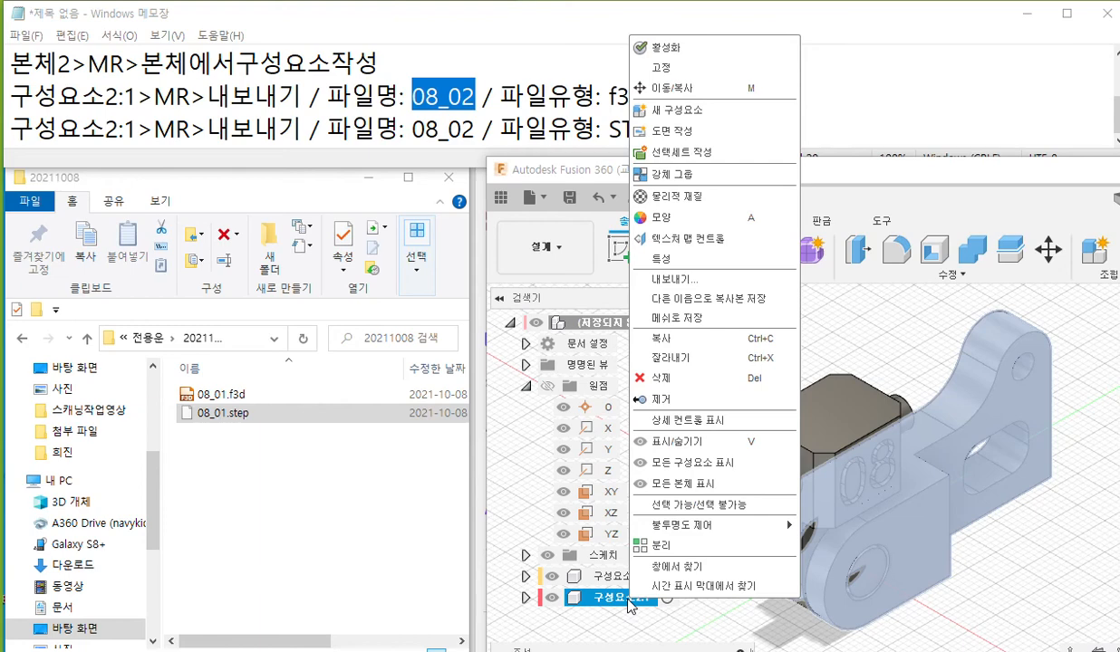
click(708, 284)
drag(934, 202, 524, 179)
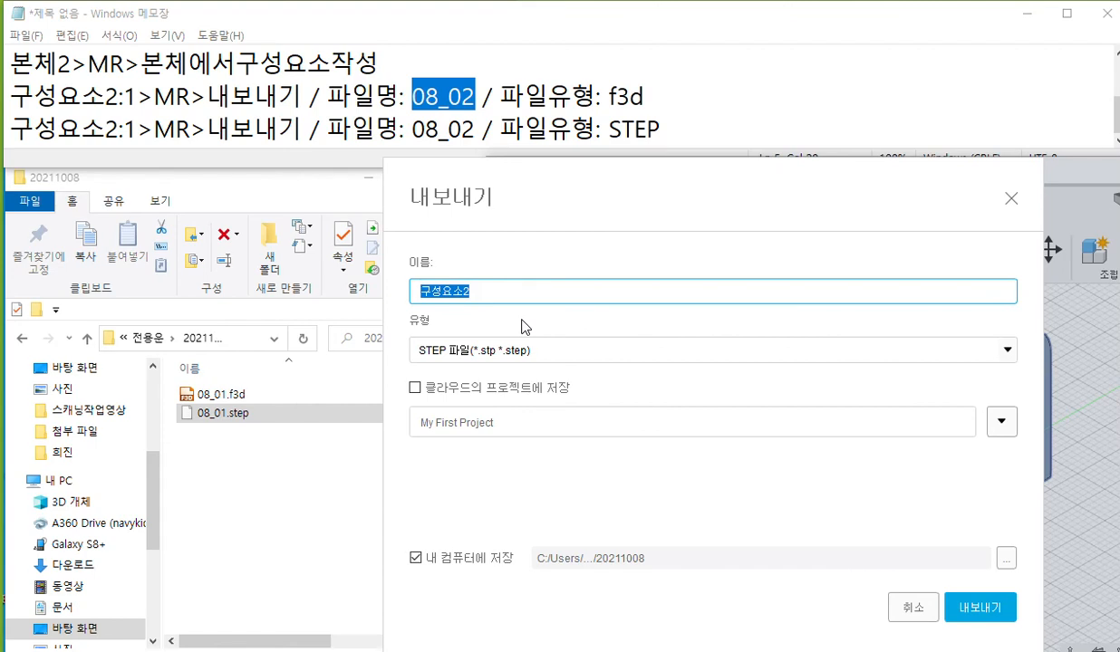
text(08_02)
double_click(489, 283)
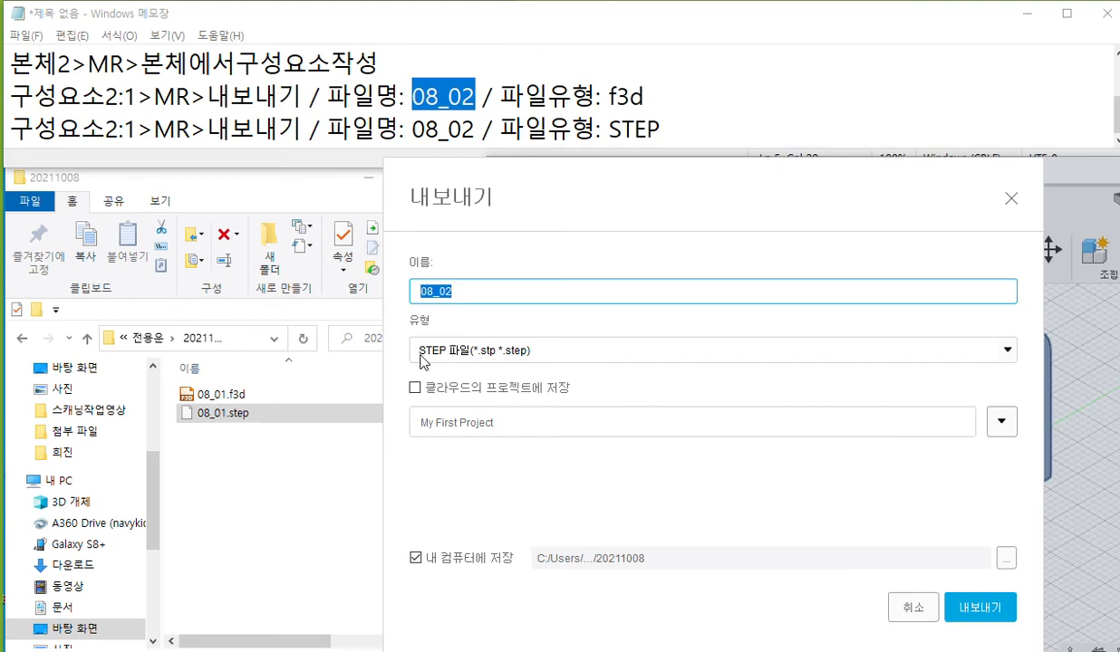
click(979, 609)
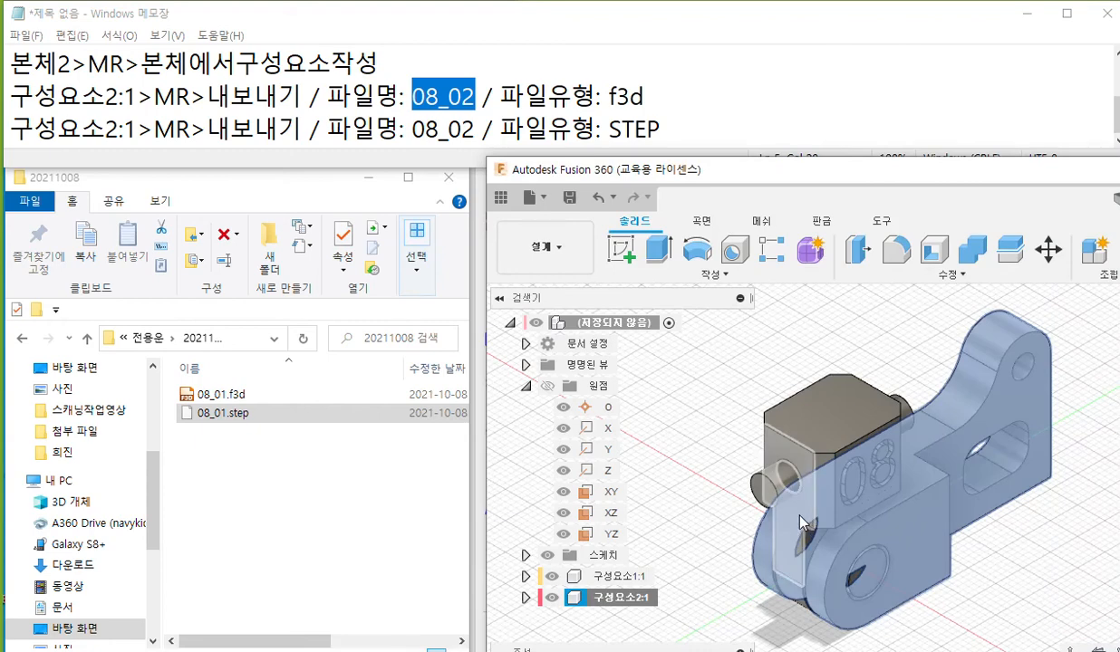
click(215, 432)
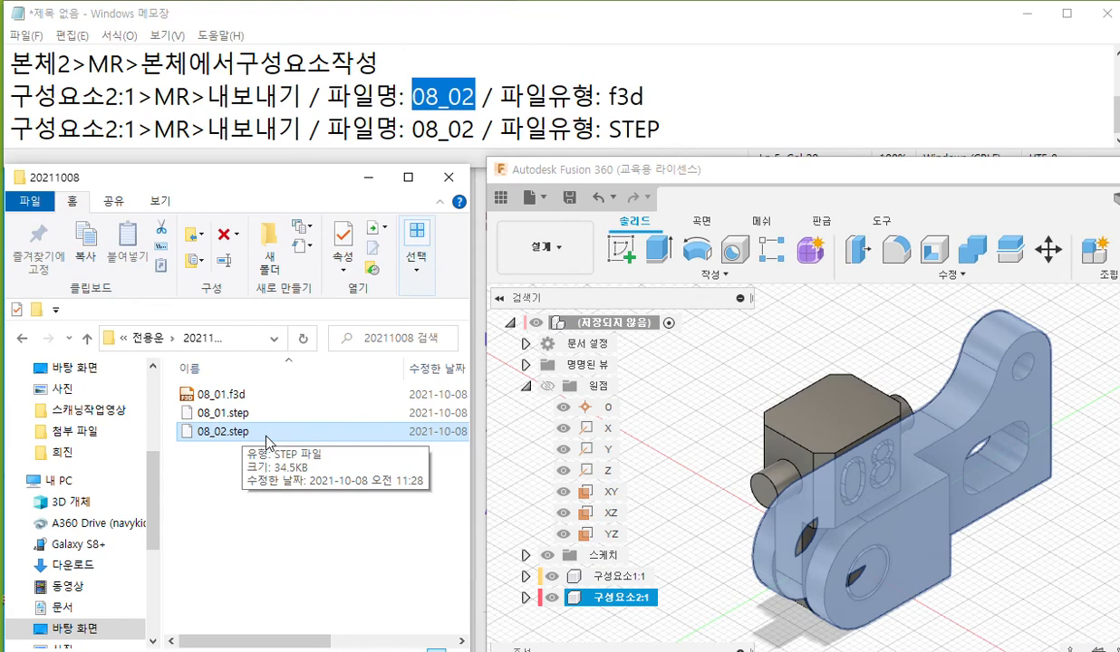
- Export component 구성요소2:1 as Fusion file (*.f3d) 08_02 to folder 20211008, and select all exported files in the folder
click(424, 96)
drag(412, 96, 474, 96)
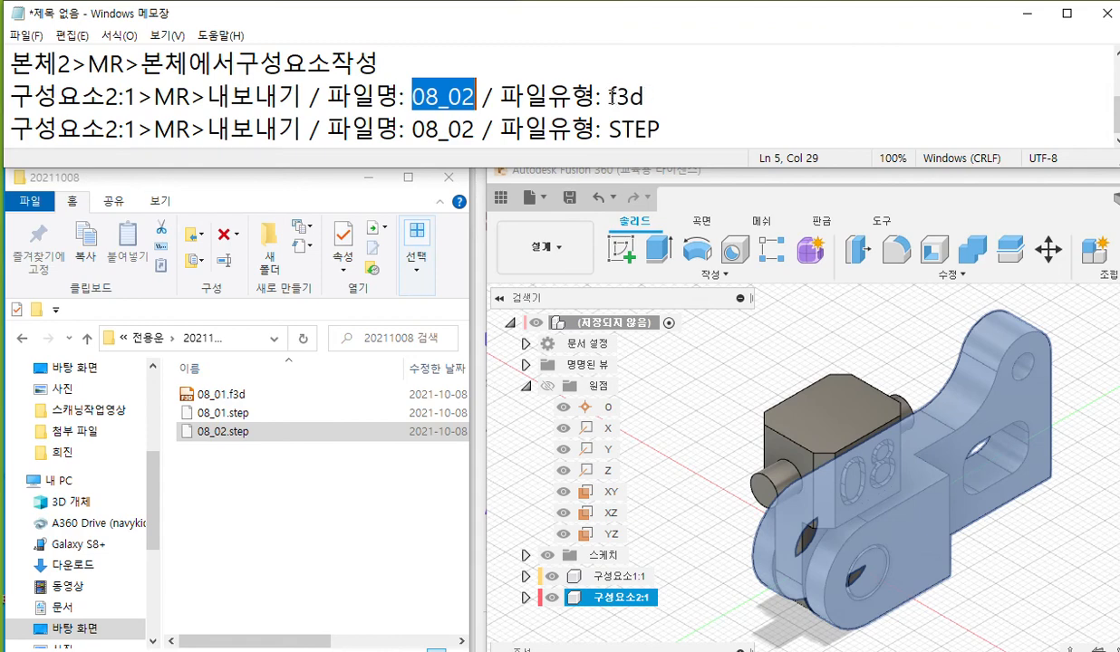
drag(588, 94, 631, 94)
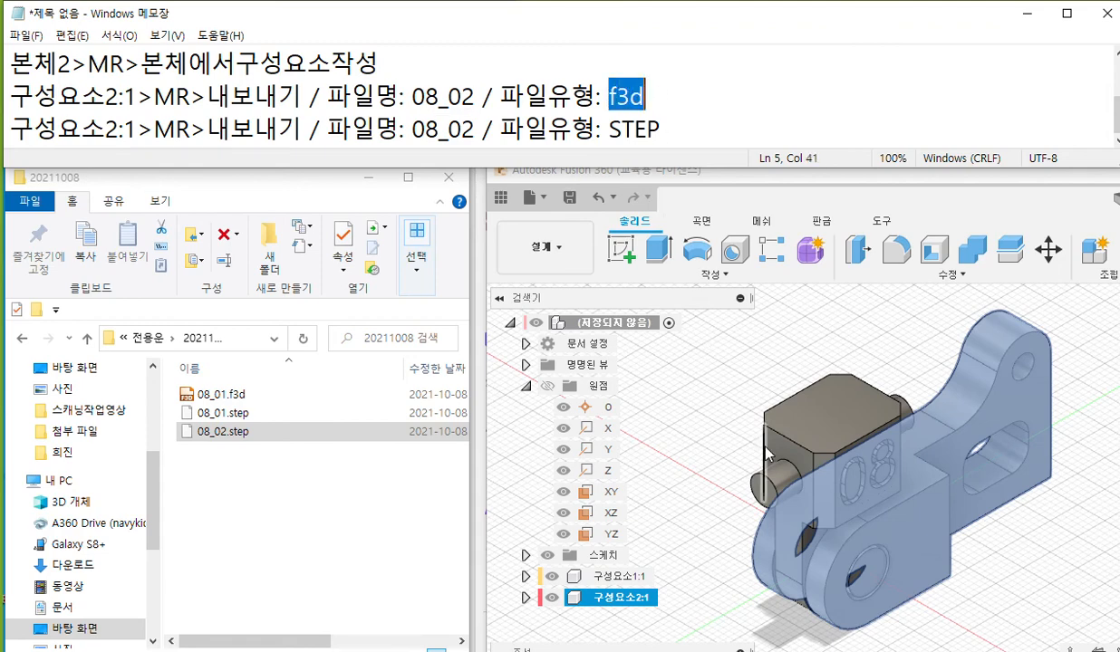
right_click(625, 599)
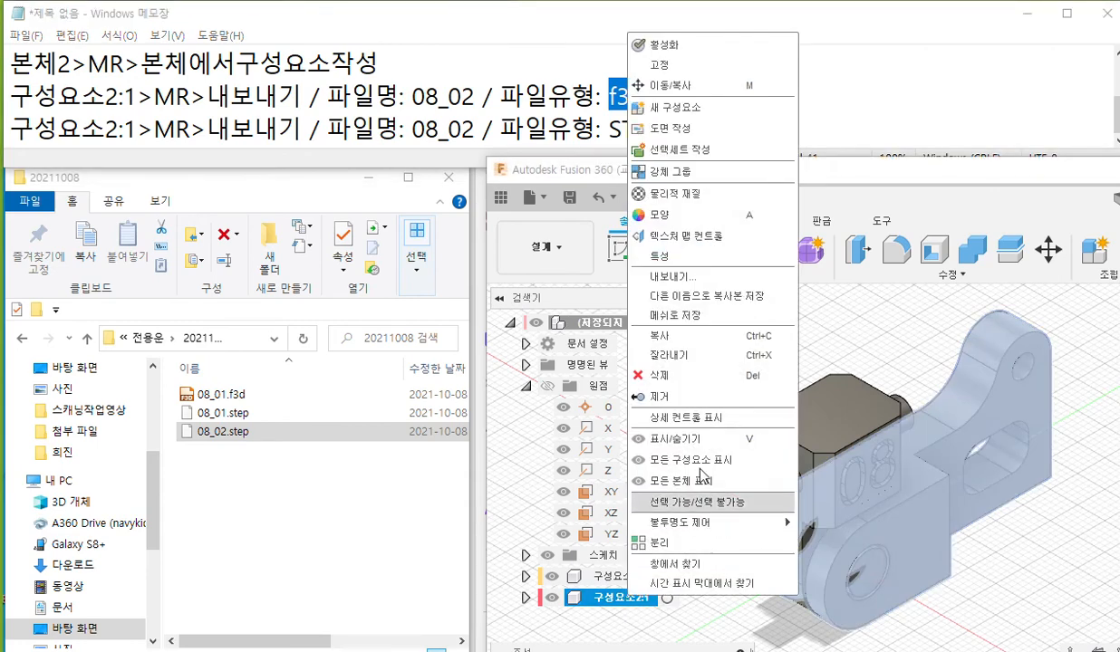
click(691, 283)
drag(992, 217, 534, 182)
text(08_02)
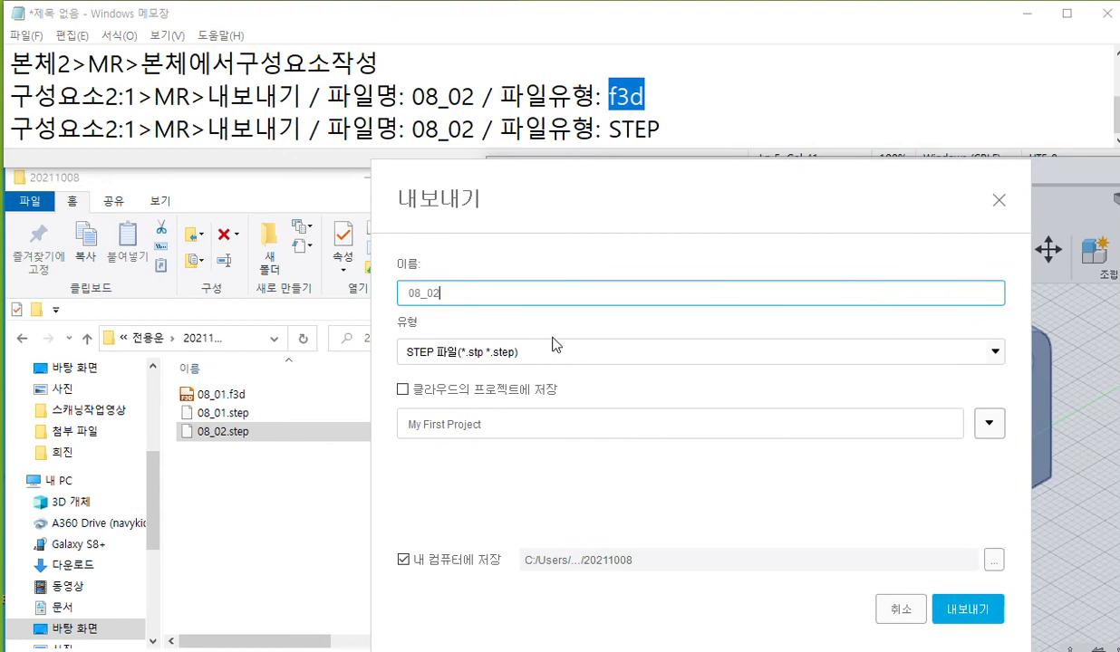
click(572, 353)
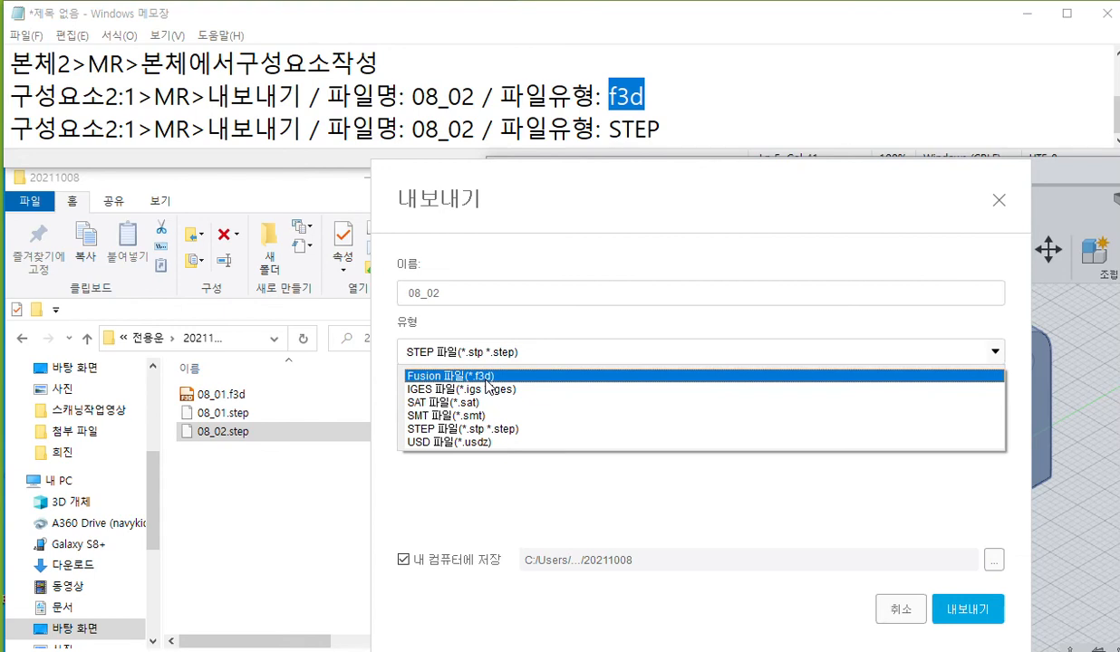
click(486, 380)
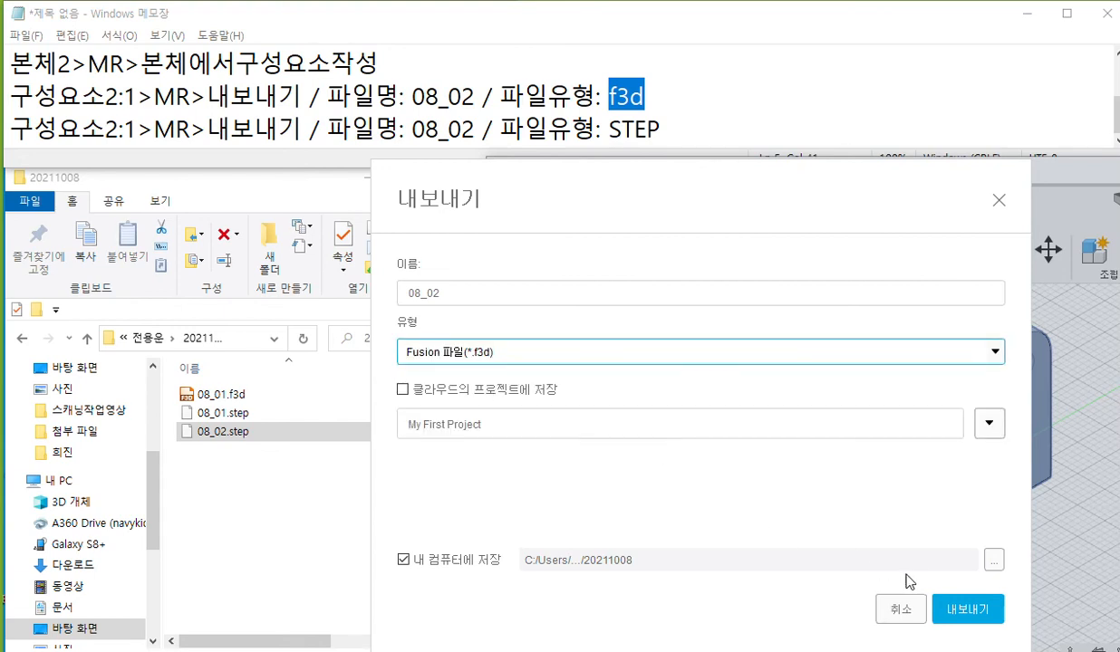
click(968, 610)
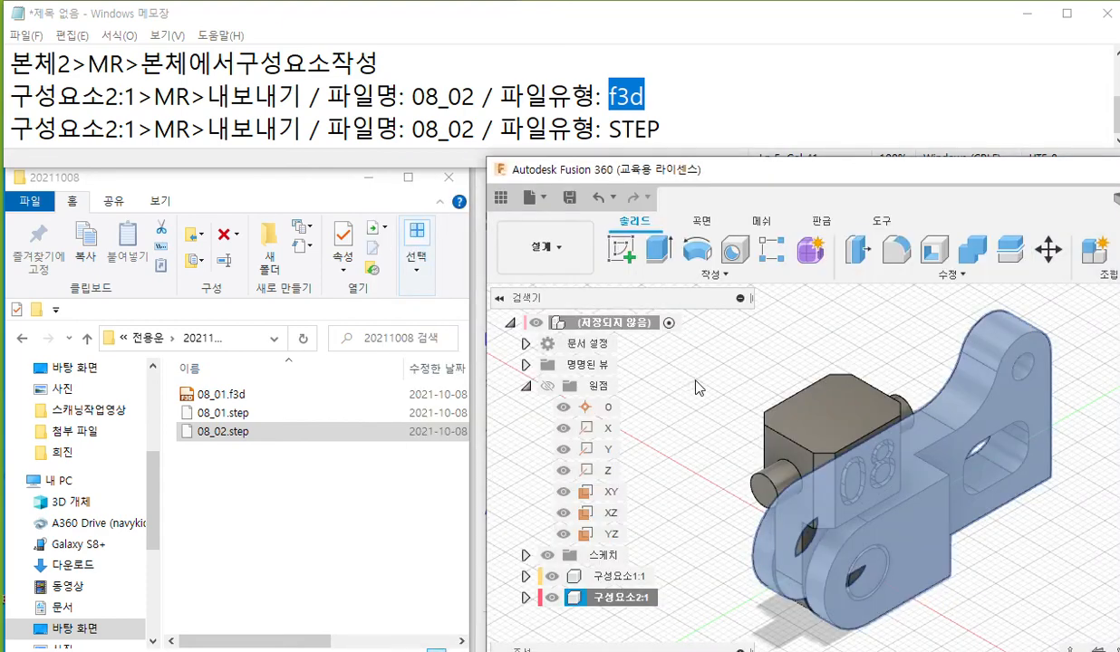
click(699, 388)
drag(300, 493, 193, 372)
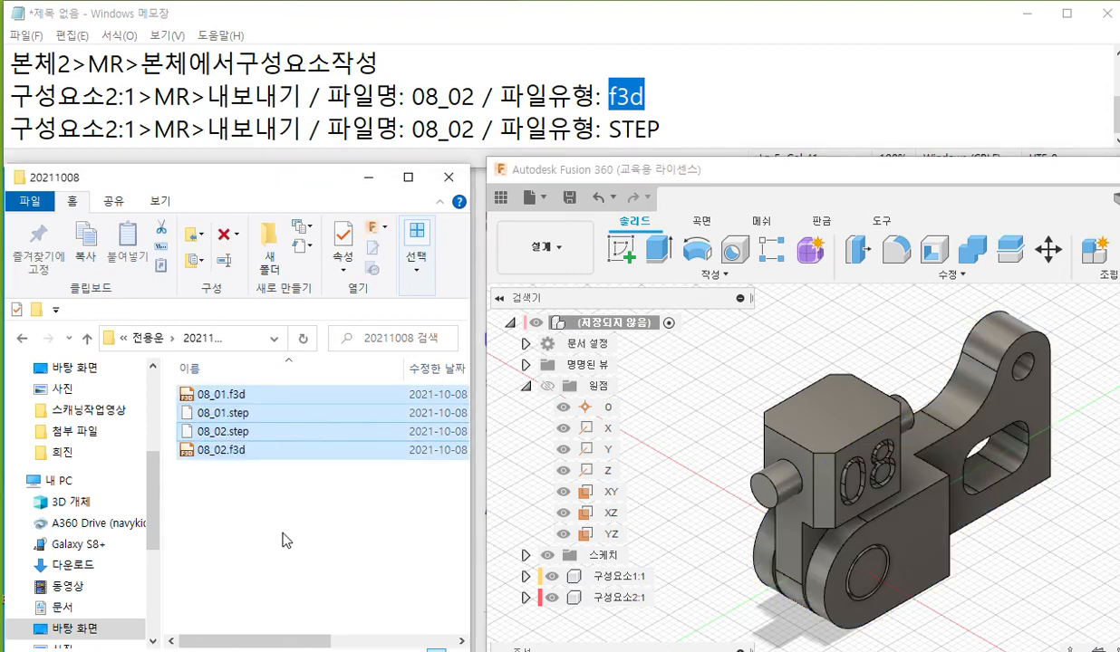
- Select the unsaved root component in the model browser and start a new last line in the note reading "(저장되지않음)"
click(616, 324)
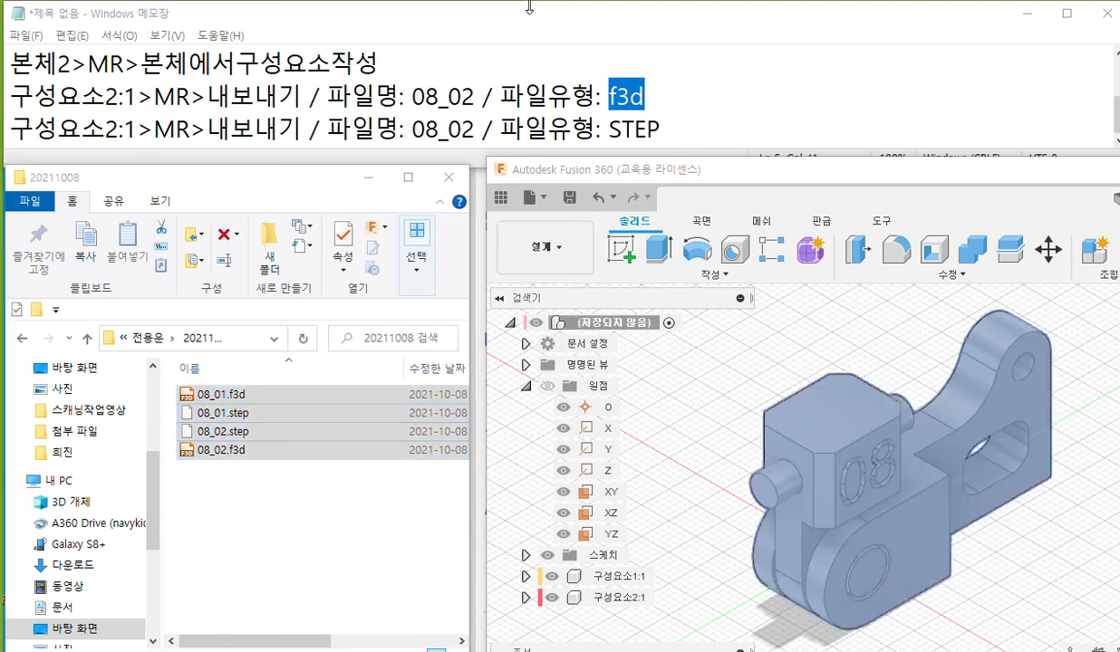
click(534, 18)
click(658, 136)
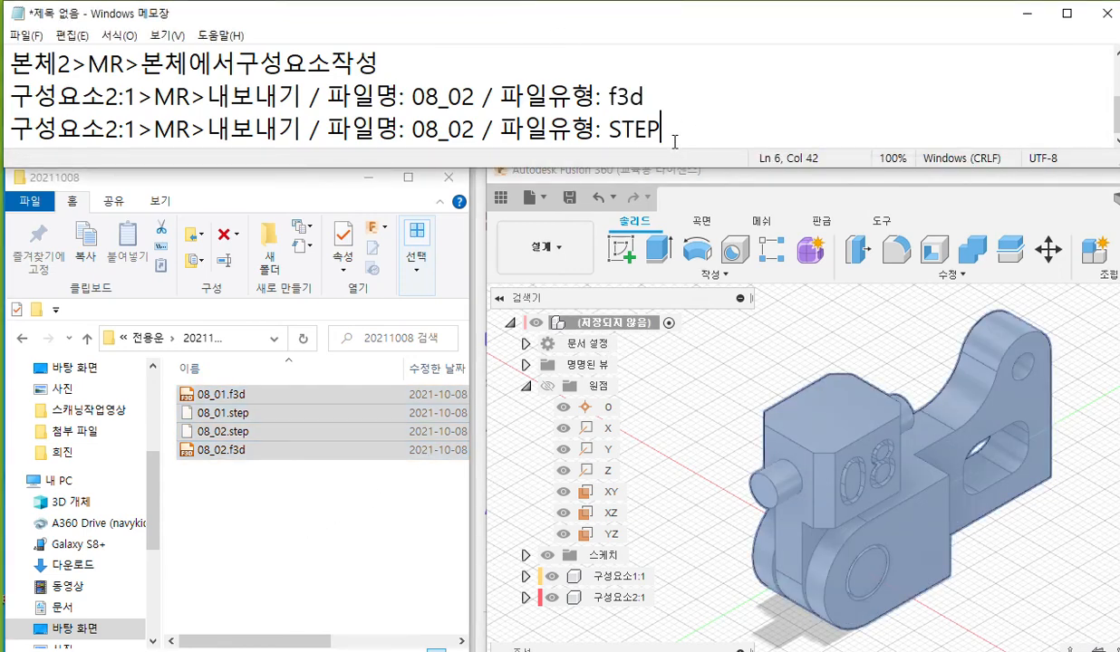
key(Return)
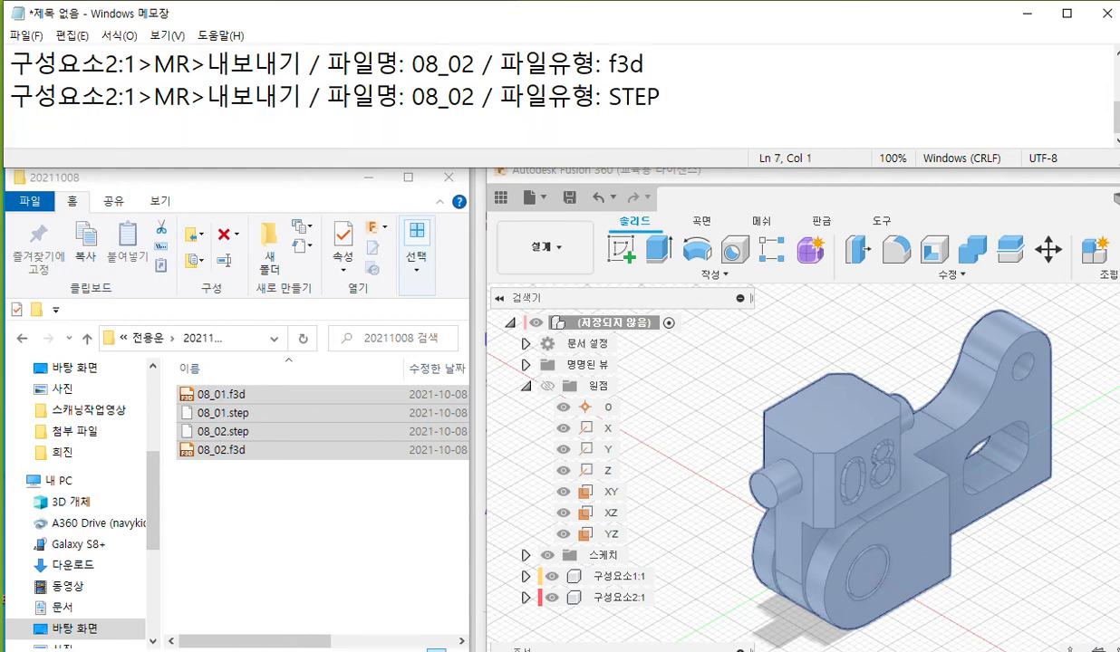
text((저장)
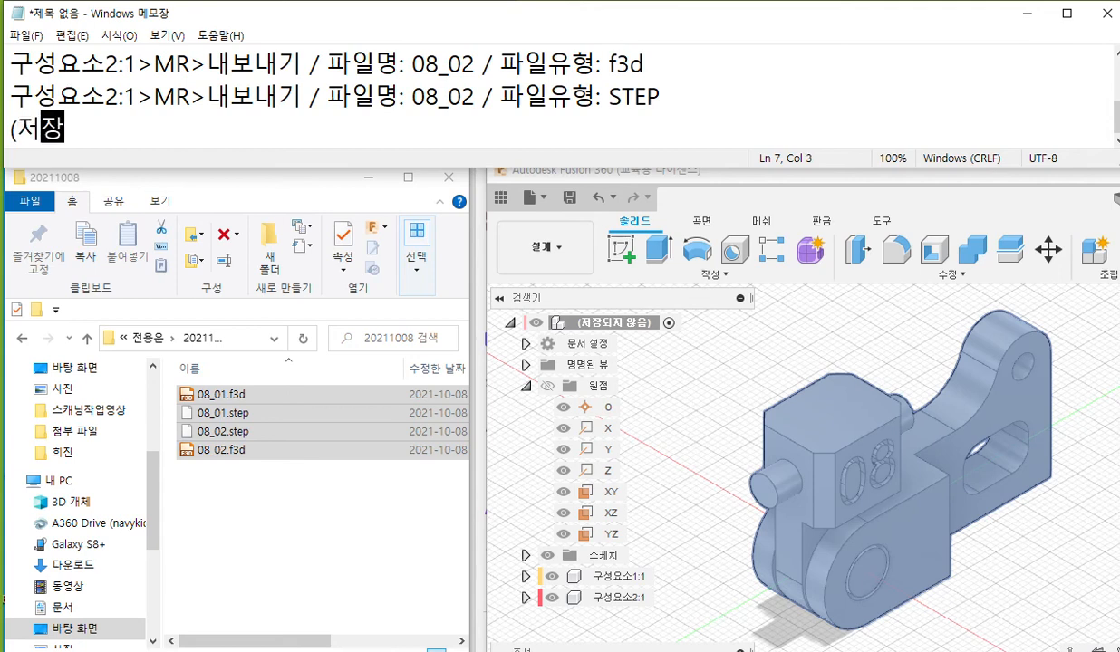
text(되지않음)
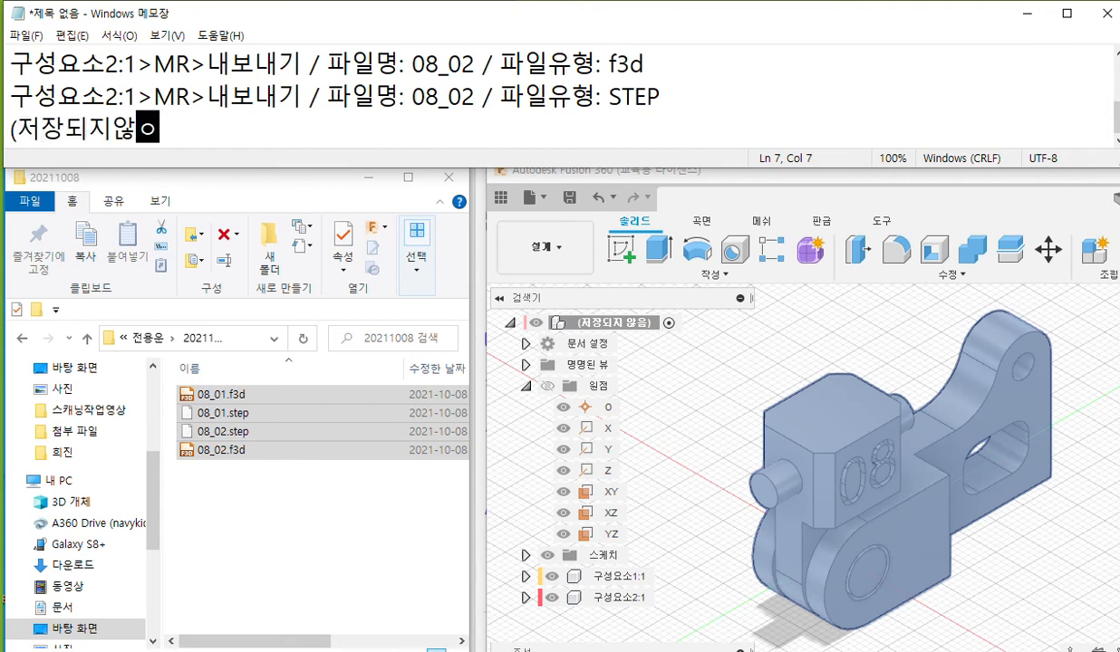
text())
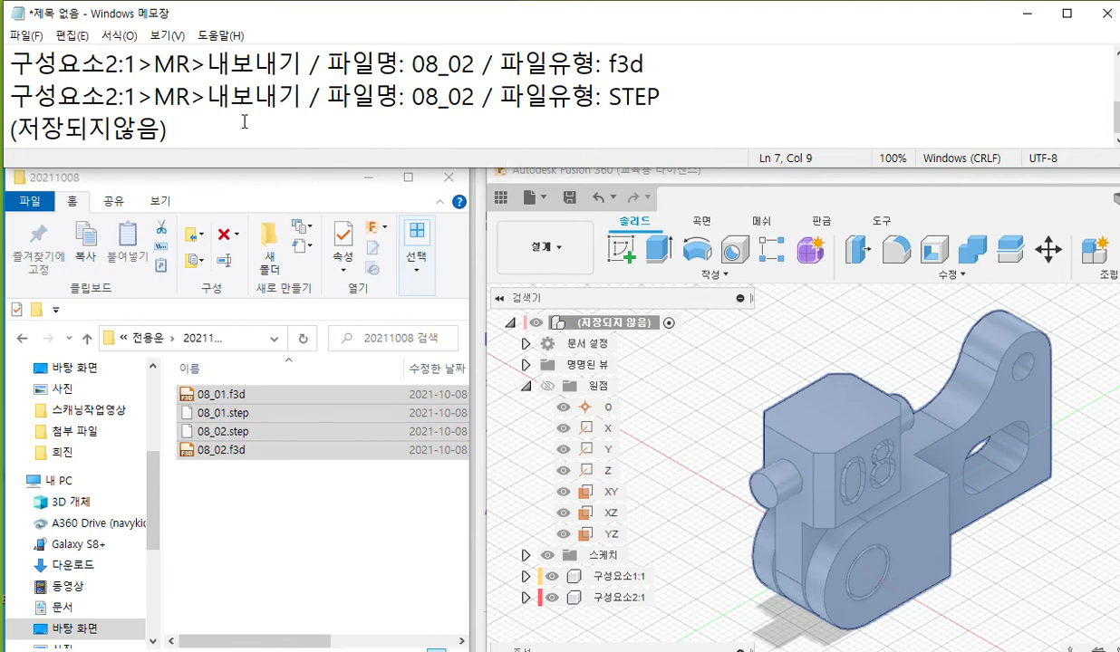
- Copy ">MR>내보내기" from the 08_02 STEP line to the end of the note's new "(저장되지않음)" line
click(138, 96)
drag(155, 100, 302, 96)
key(ctrl+c)
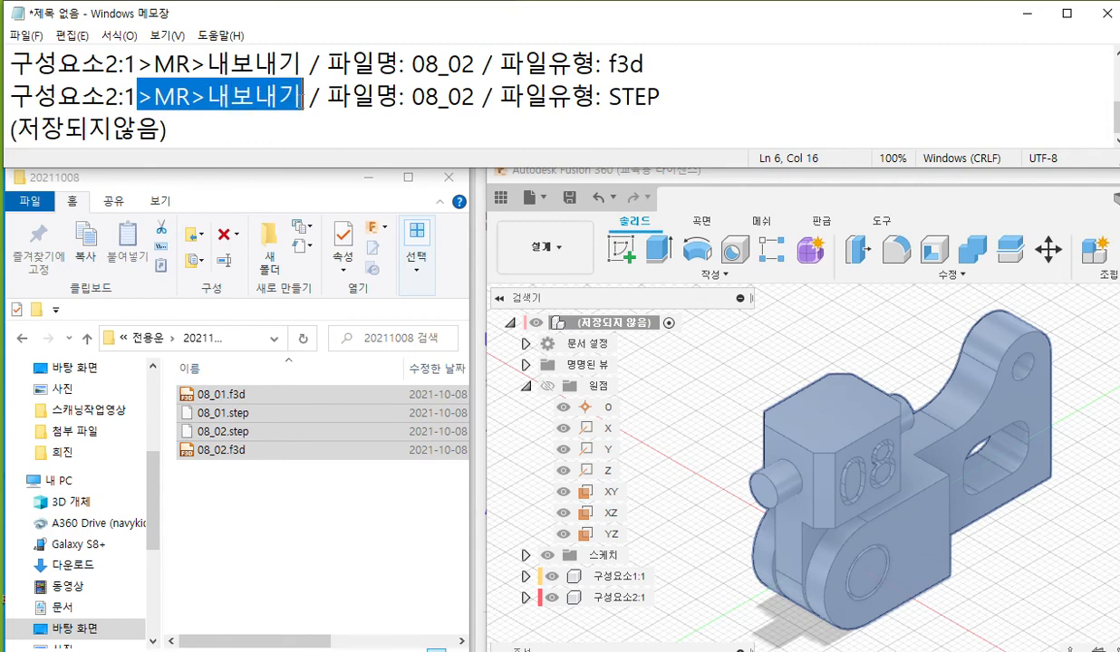
click(243, 137)
key(ctrl+v)
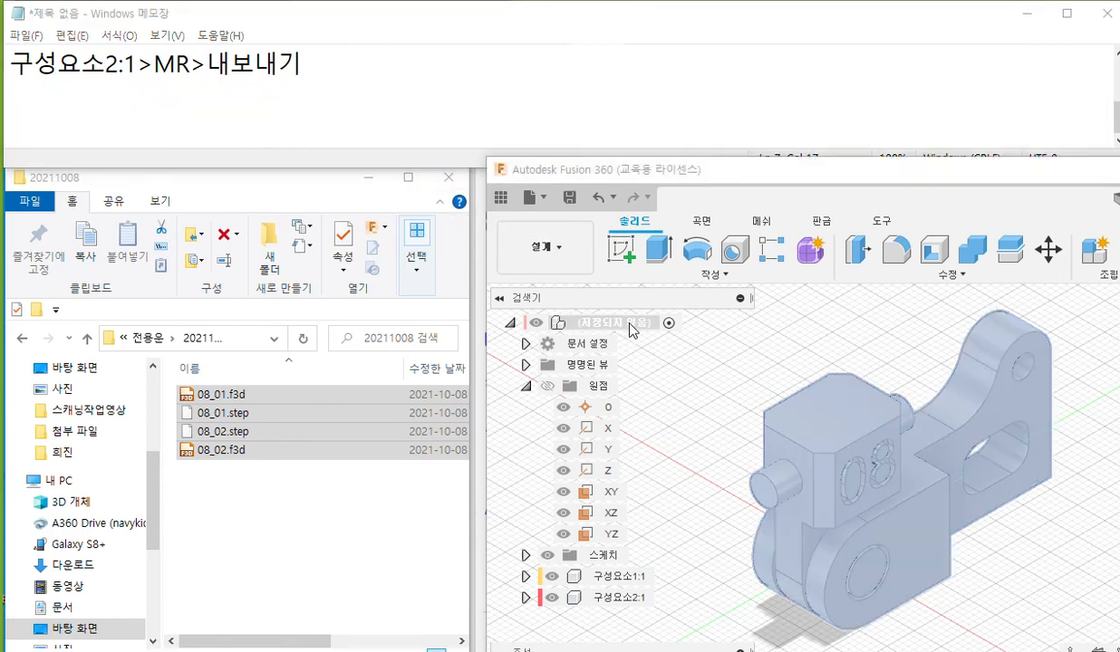
- Complete the "(저장되지않음)" line with "> 파일명: 08_03 / 파일유형: f3d" and start a new line below it
right_click(632, 330)
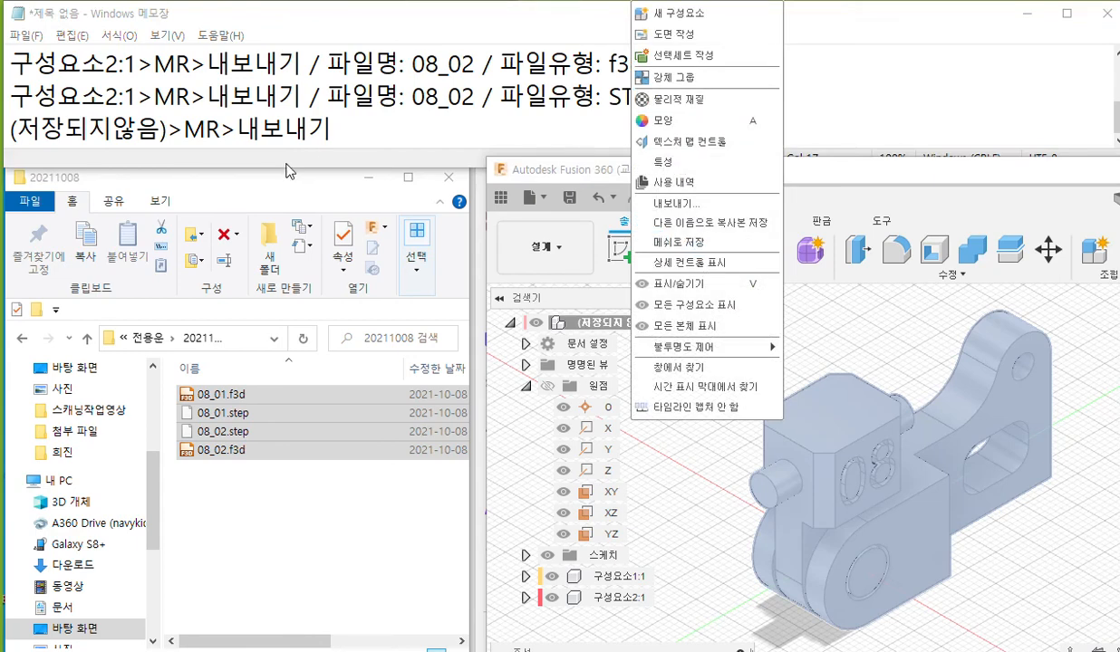
click(371, 127)
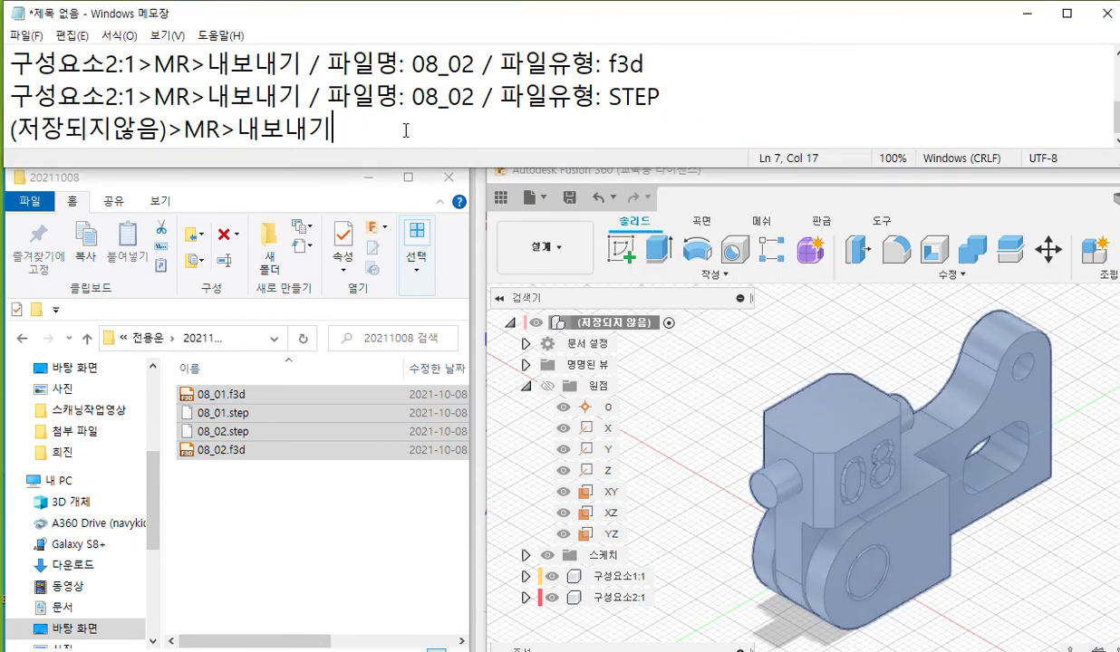
text(> 파일)
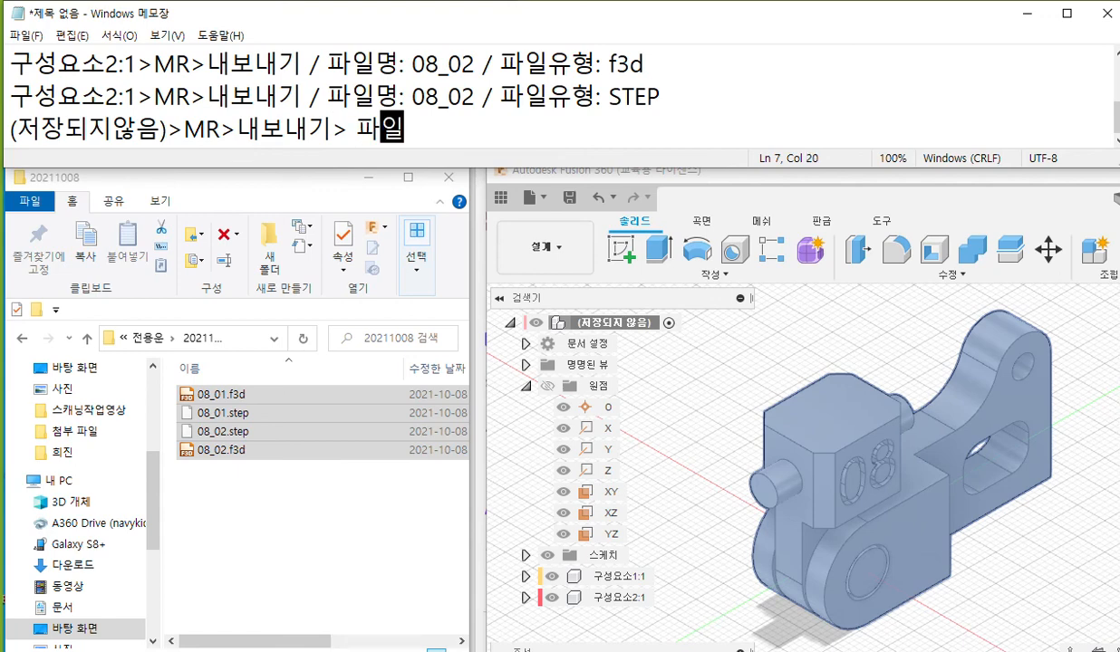
text(명: )
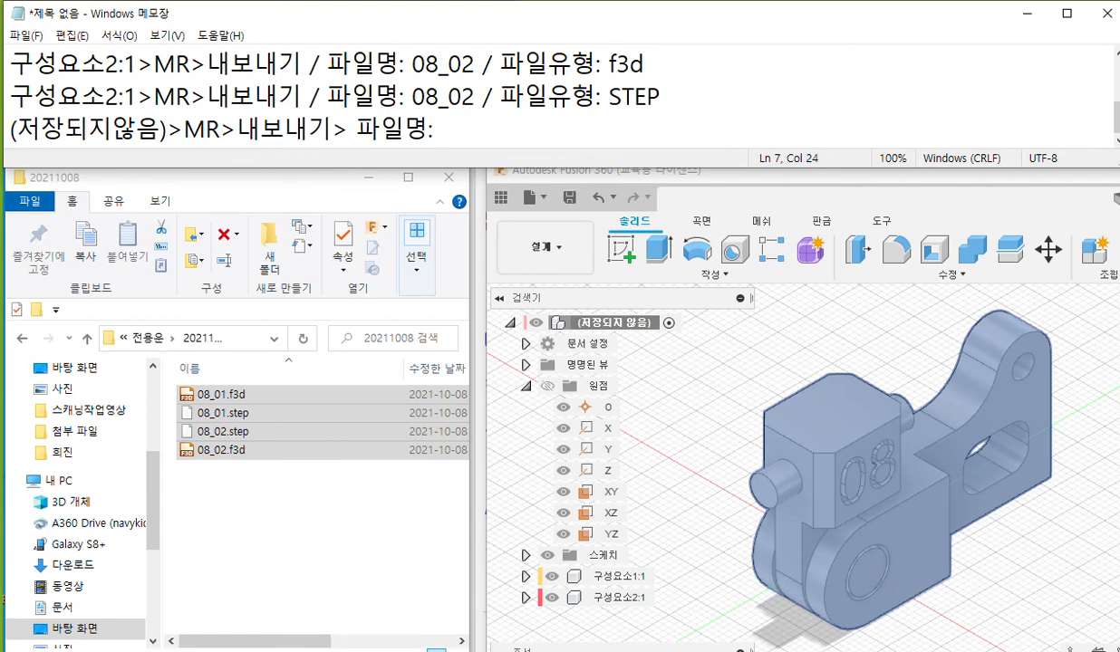
text(08_03)
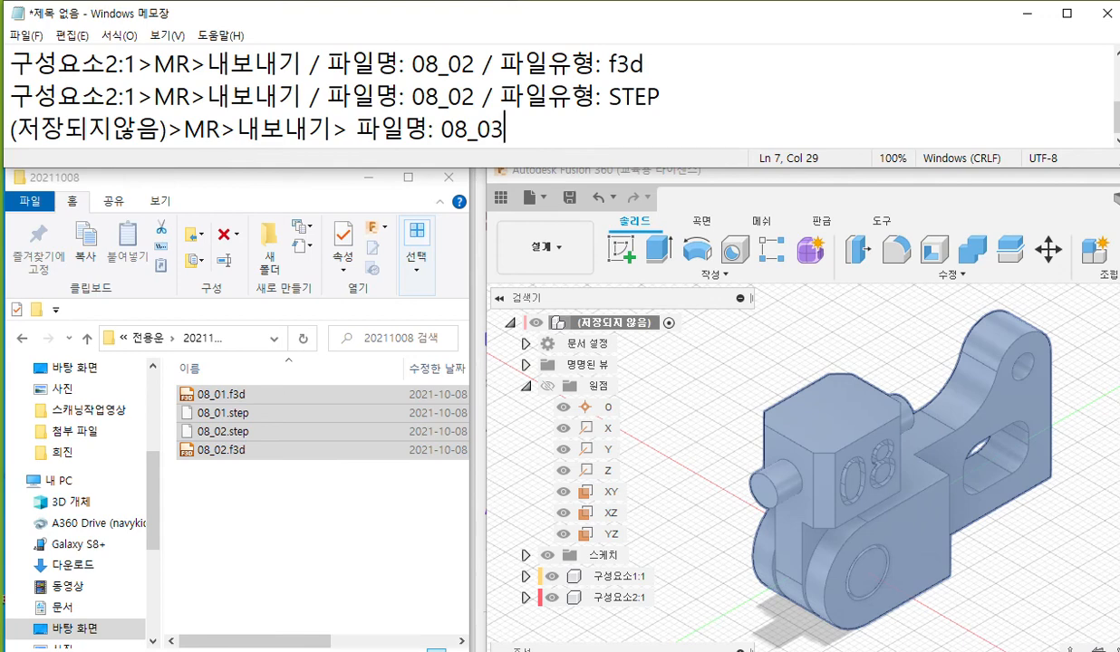
text( / 파일유형:)
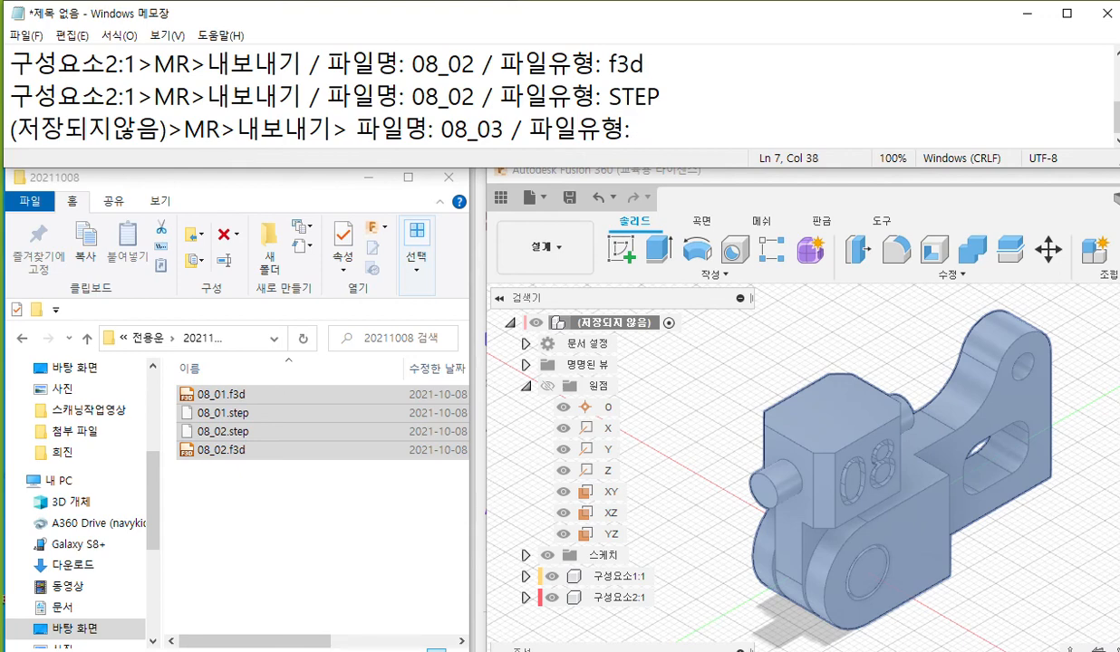
drag(608, 63, 672, 67)
key(ctrl+c)
click(729, 138)
key(ctrl+v)
key(Return)
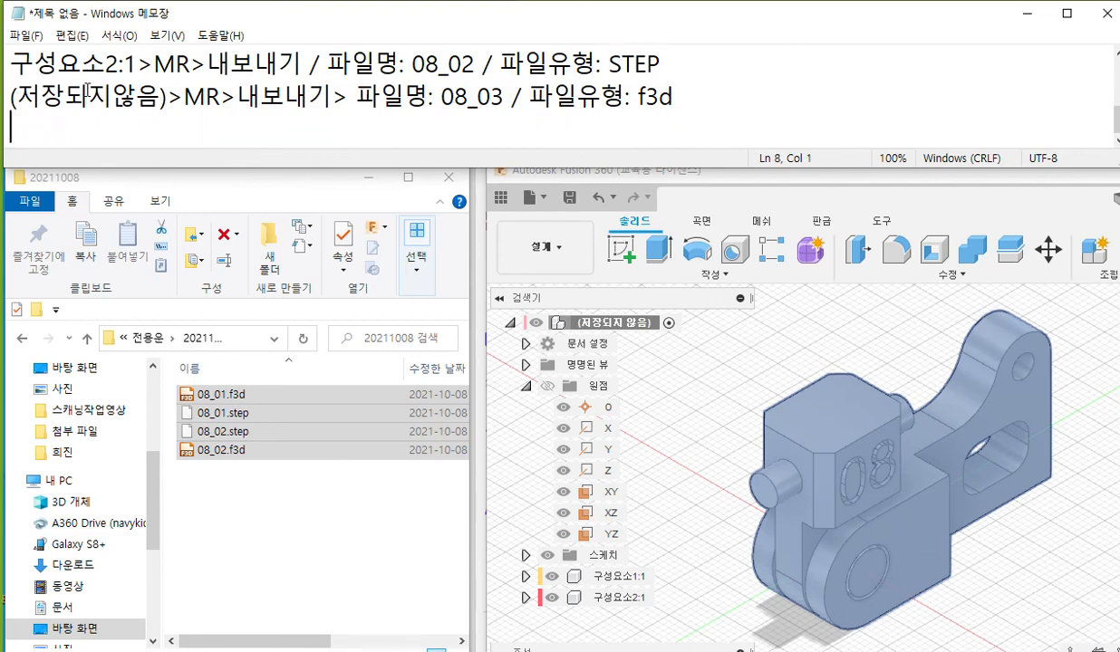
- Append a copy of the whole 08_03 f3d export line on the empty line below it
drag(9, 97, 679, 92)
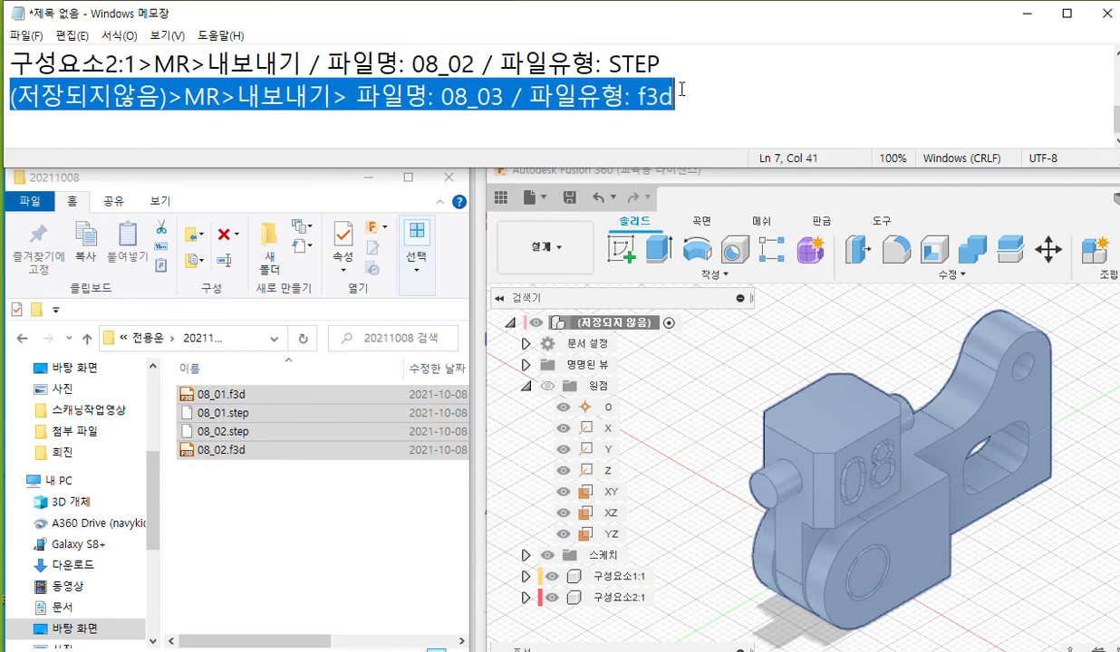
key(ctrl+c)
click(237, 134)
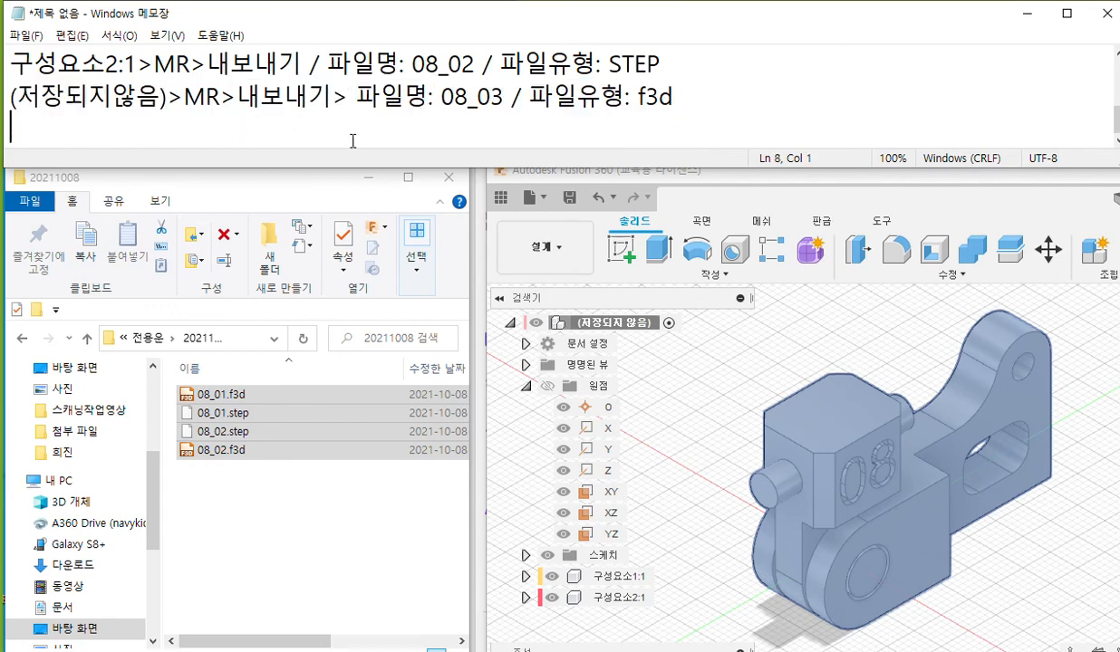
key(ctrl+v)
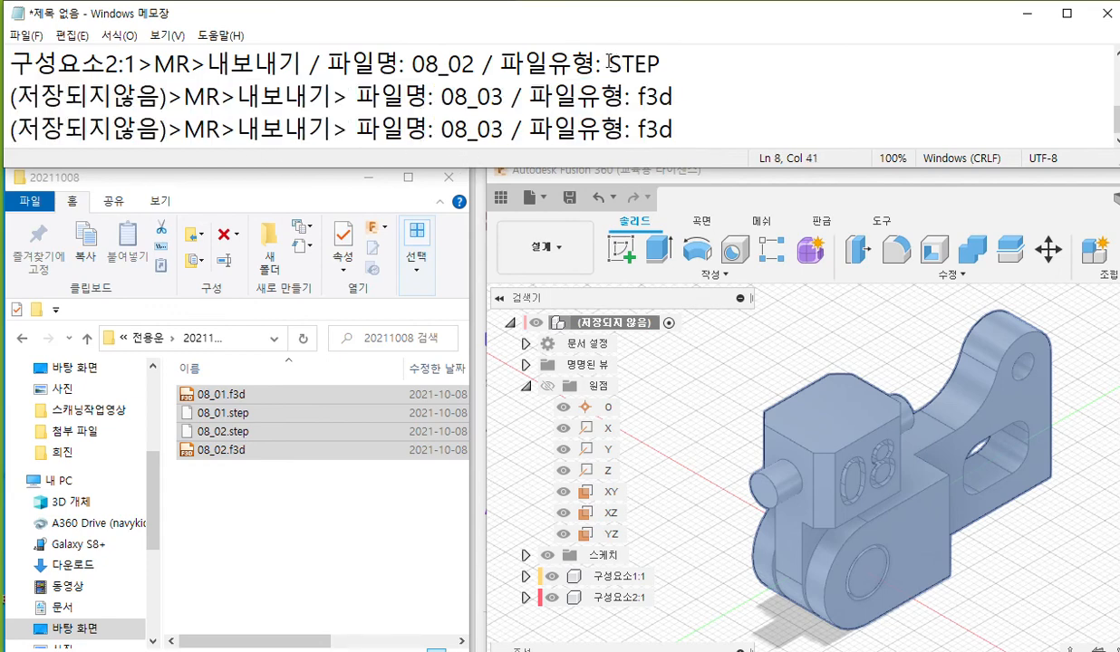
- Change the file type in the copied 08_03 line to STEP, and highlight that line's file name 08_03
drag(605, 63, 661, 56)
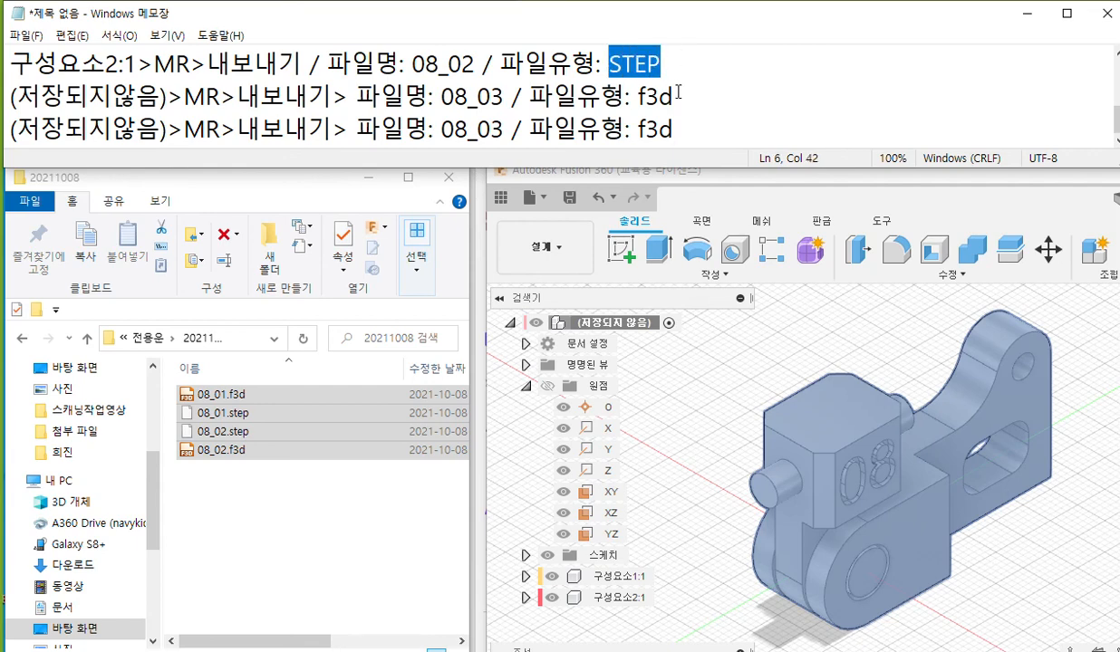
click(640, 130)
double_click(650, 132)
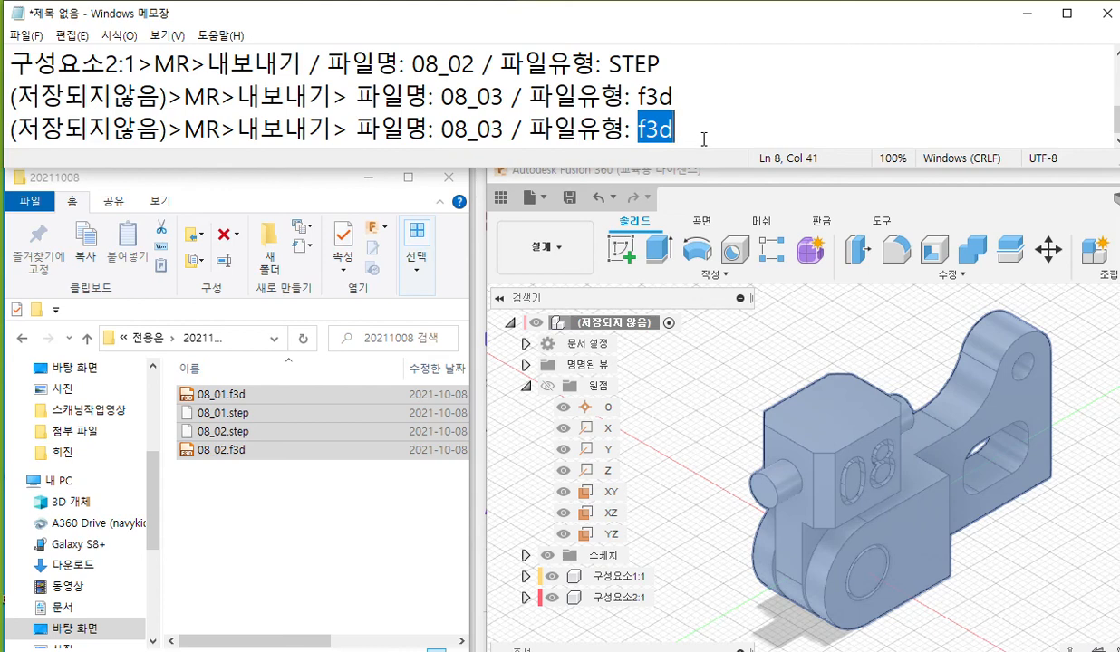
key(ctrl+v)
drag(442, 132, 504, 132)
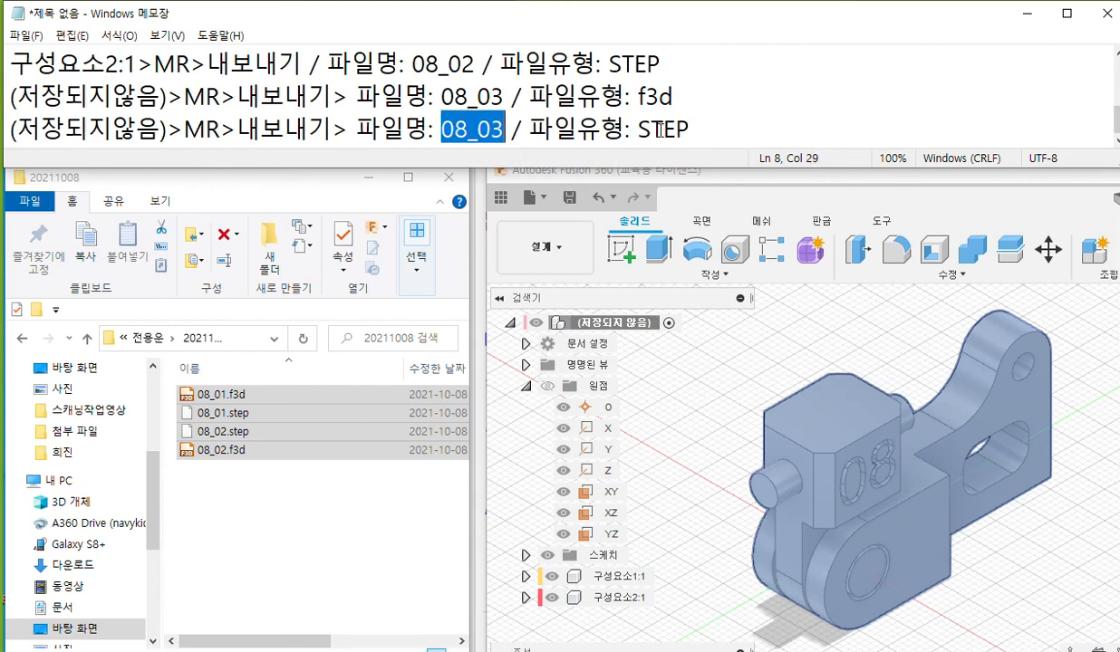
- Start exporting the whole unsaved assembly, and select the text in the export's name field for replacement
drag(637, 132, 690, 132)
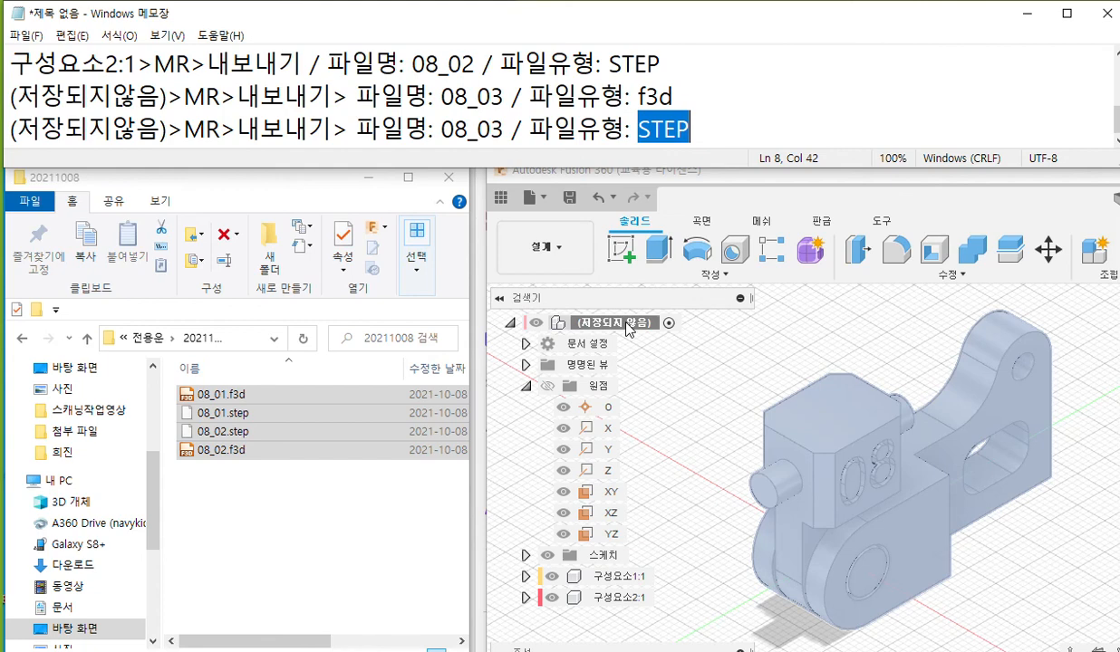
right_click(627, 328)
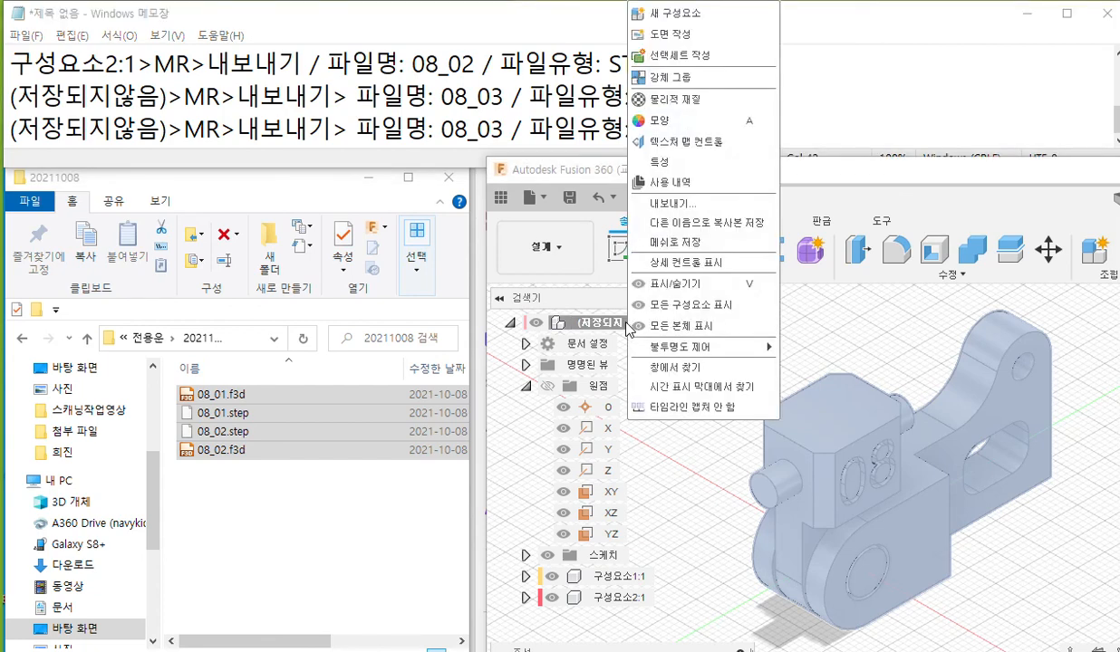
click(680, 205)
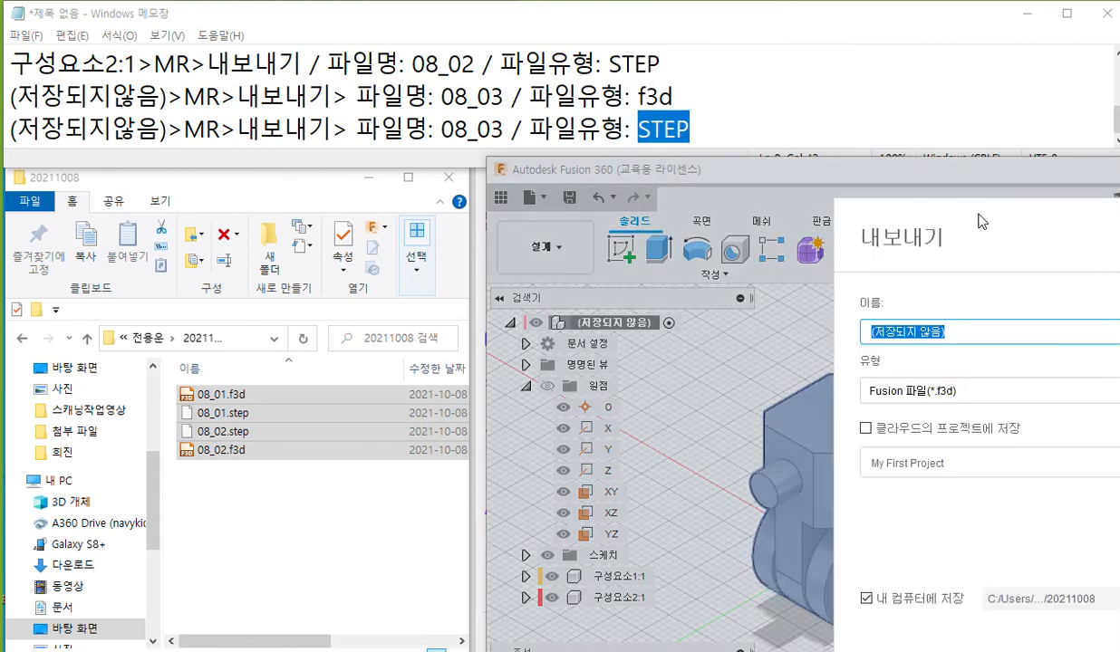
drag(972, 210, 436, 164)
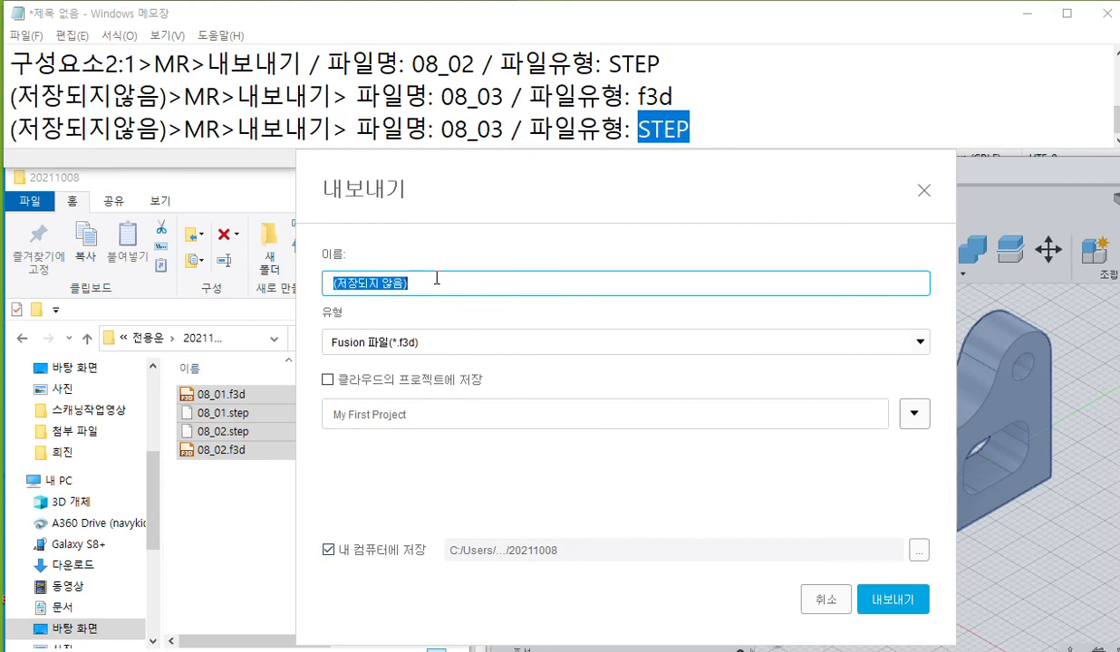
key(ctrl+v)
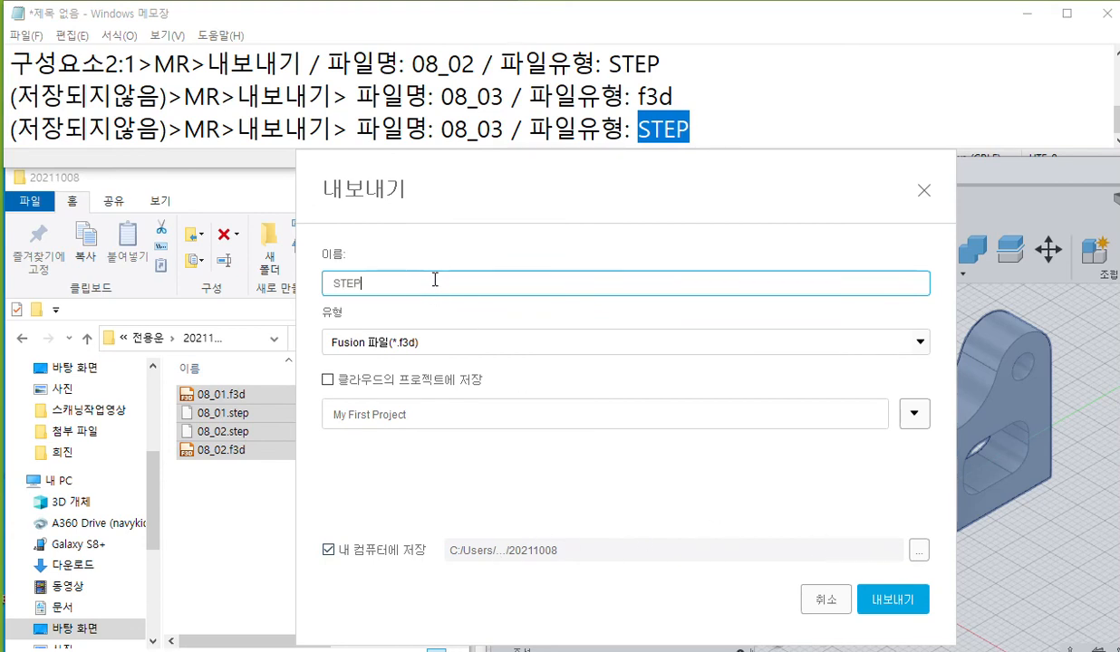
key(ctrl+a)
- Copy the name 08_03 from the note's f3d line into the export name and export the assembly as a Fusion f3d file
click(497, 97)
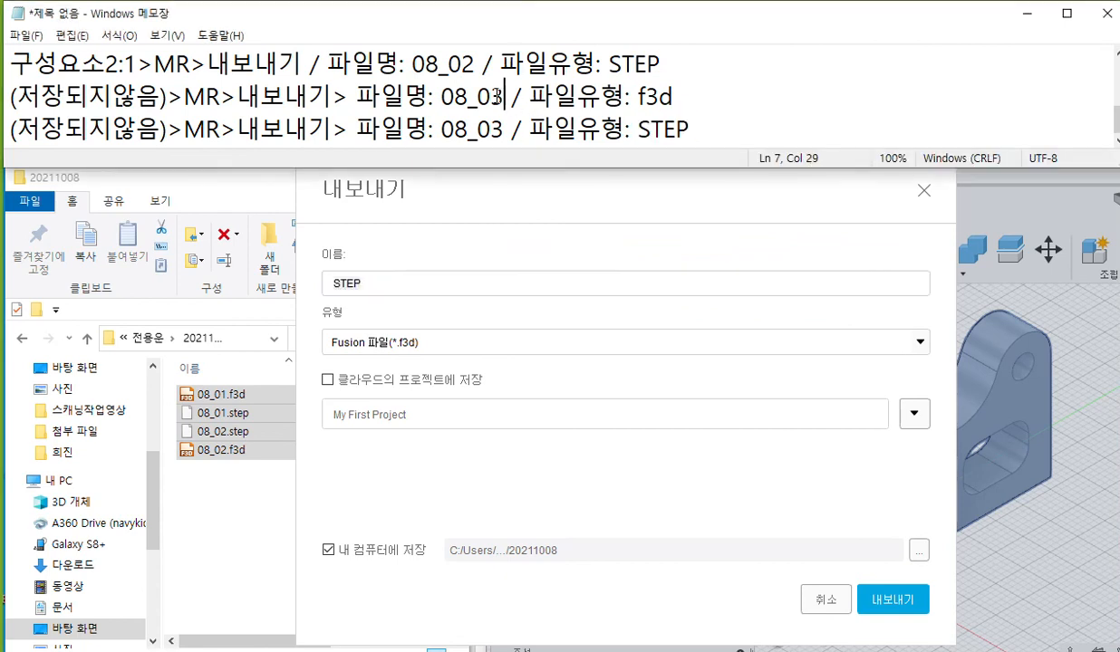
drag(497, 97, 442, 96)
key(ctrl+c)
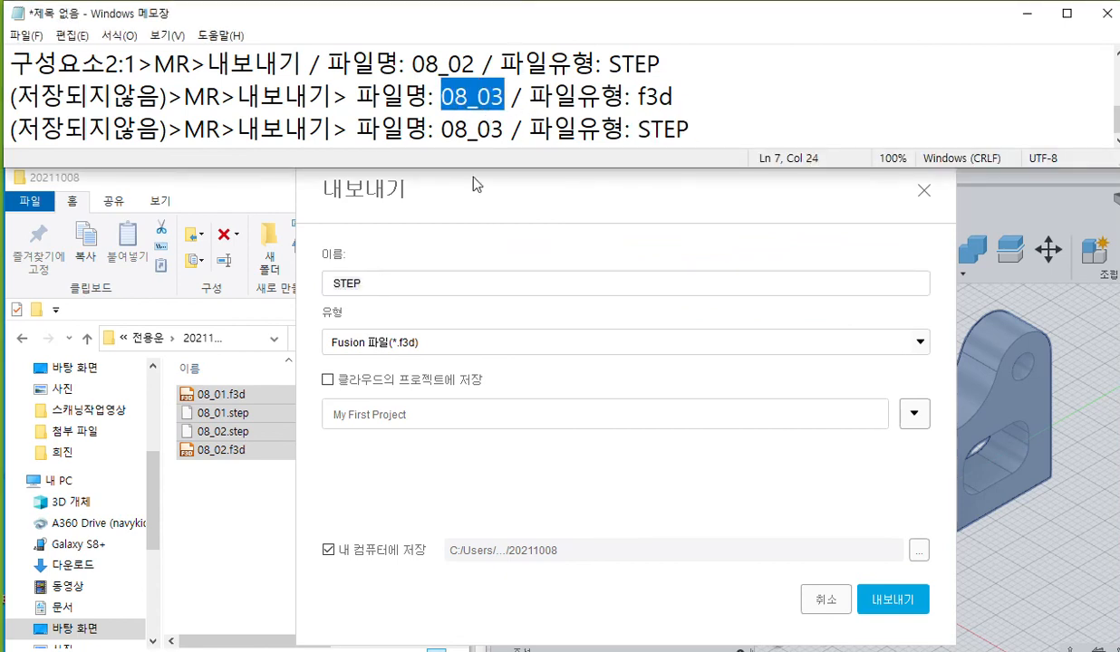
click(376, 284)
key(ctrl+v)
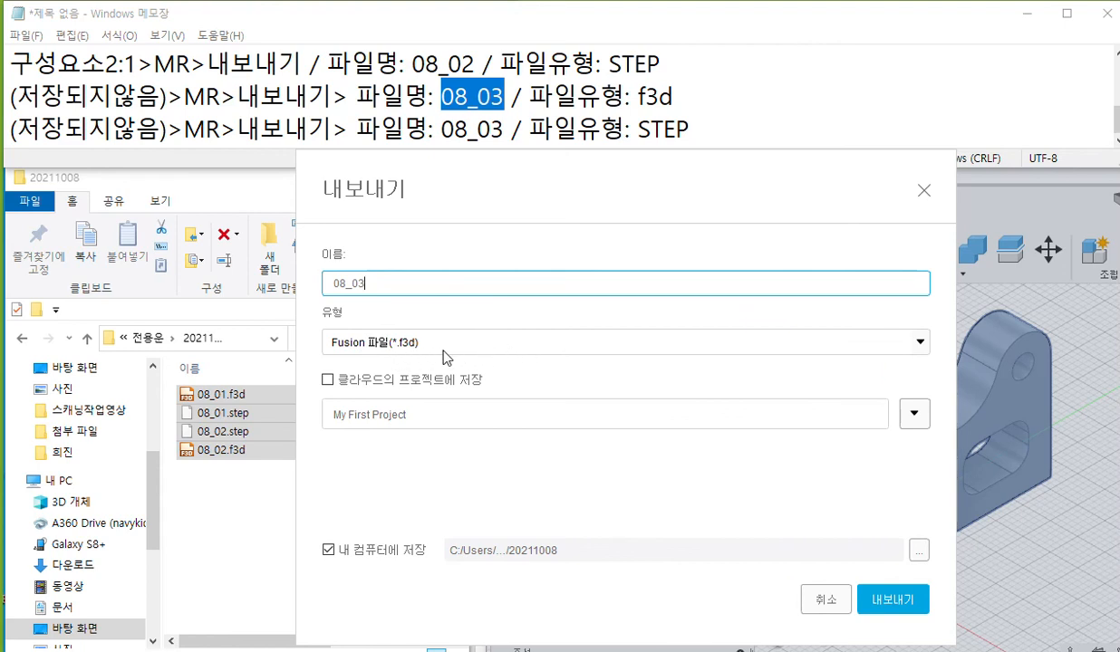
click(892, 603)
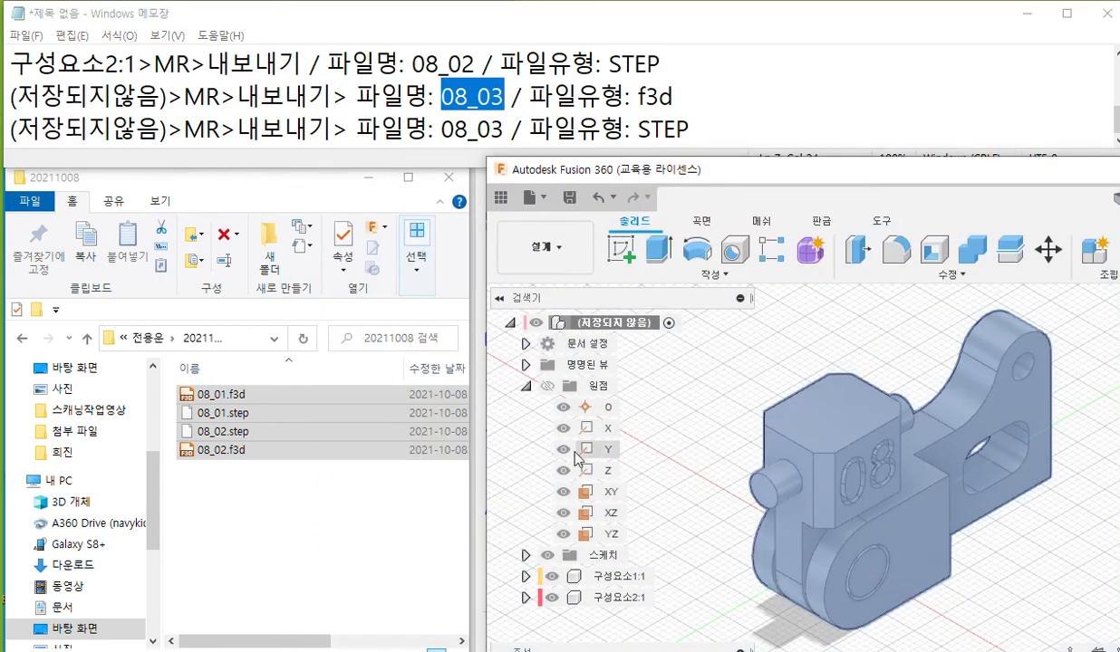
click(355, 512)
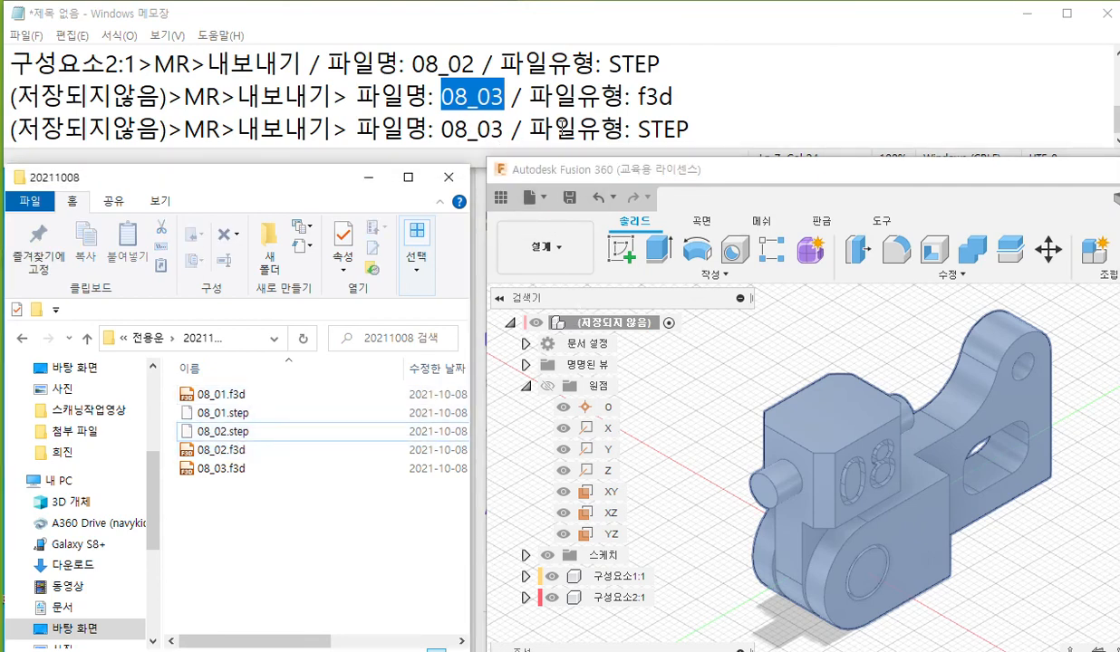
- Export the whole unsaved assembly again as 08_03 with the STEP file type to folder 20211008
drag(637, 130, 709, 130)
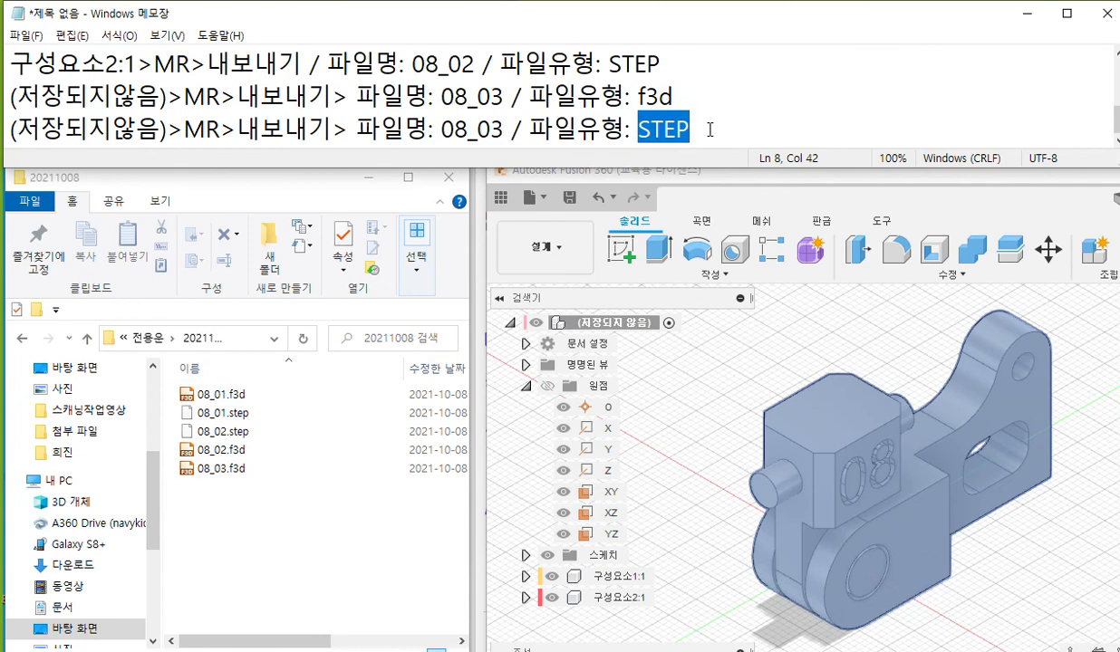
right_click(608, 326)
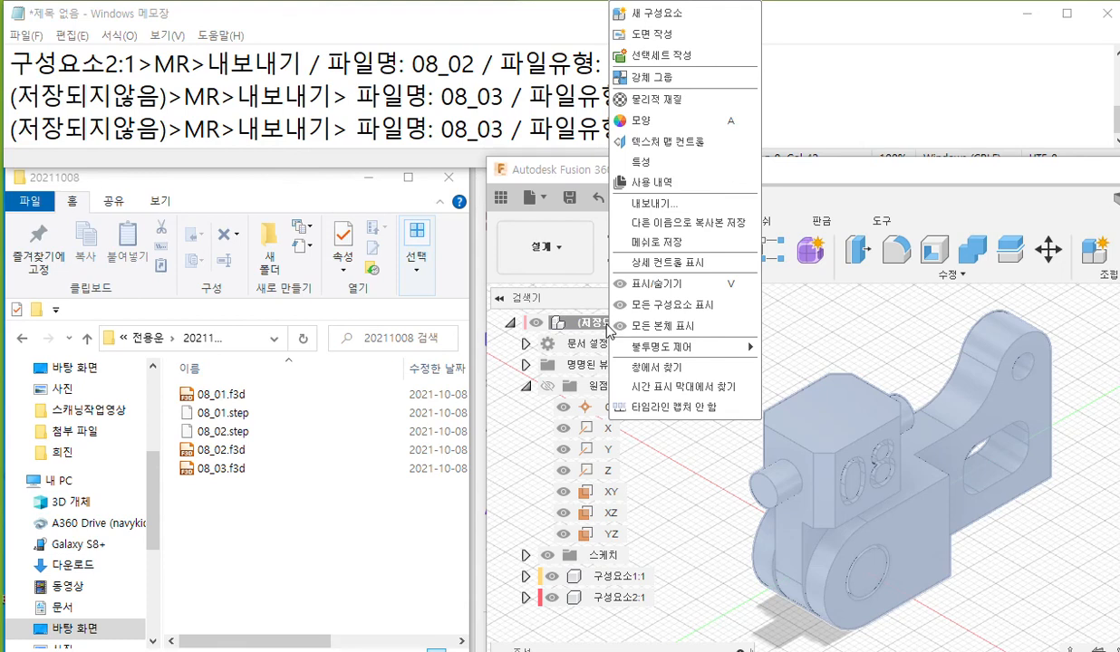
click(684, 206)
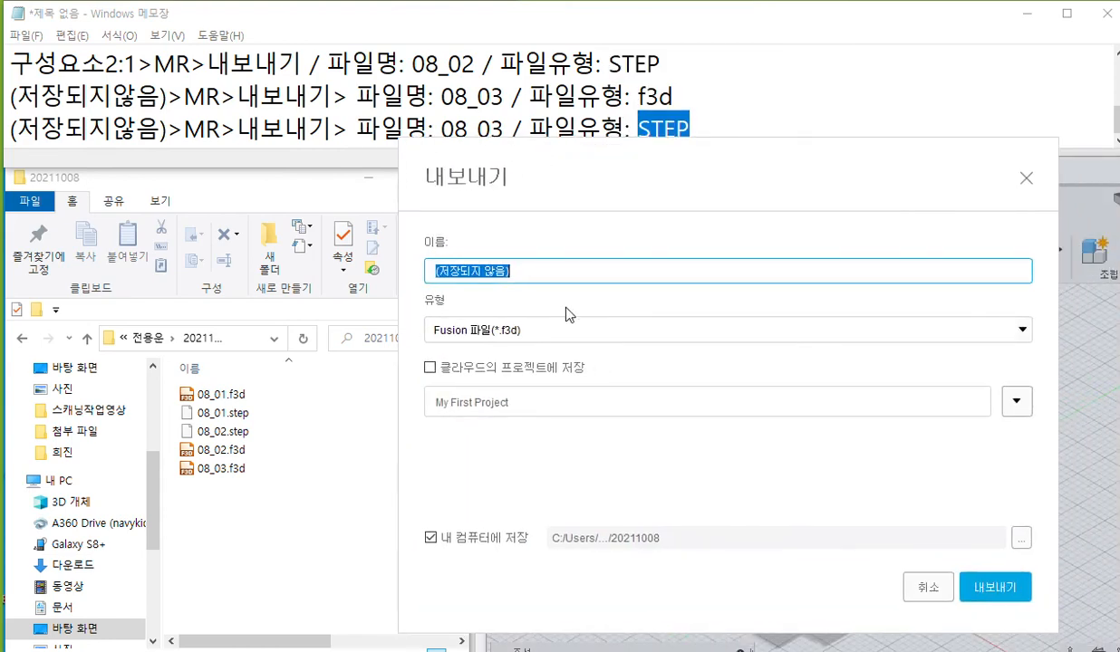
text(08_03)
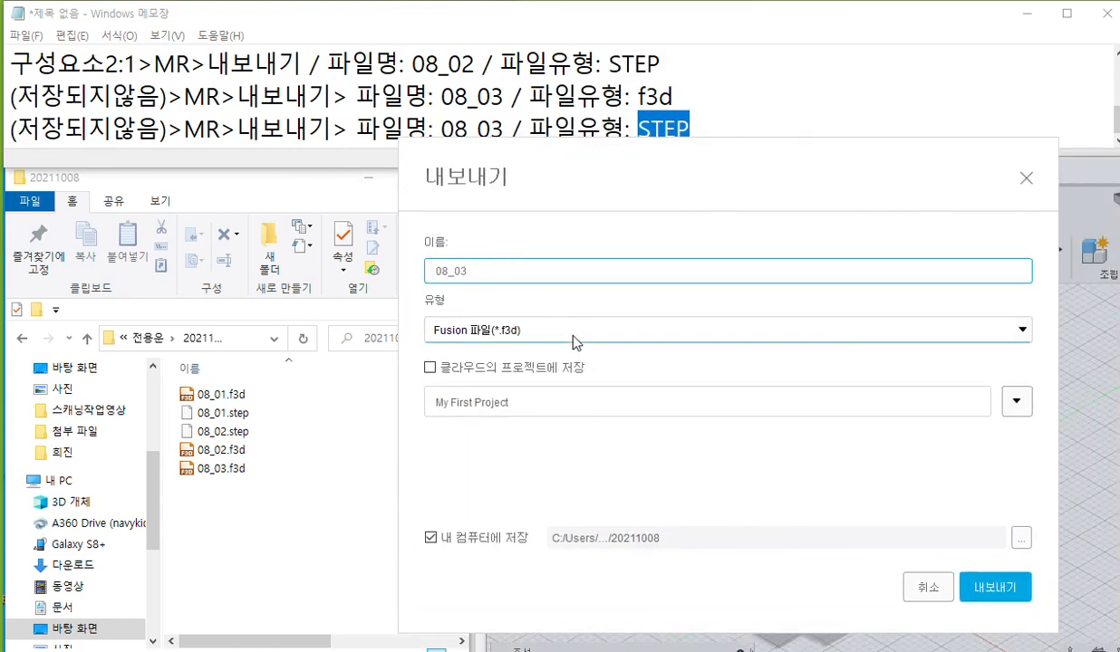
click(572, 333)
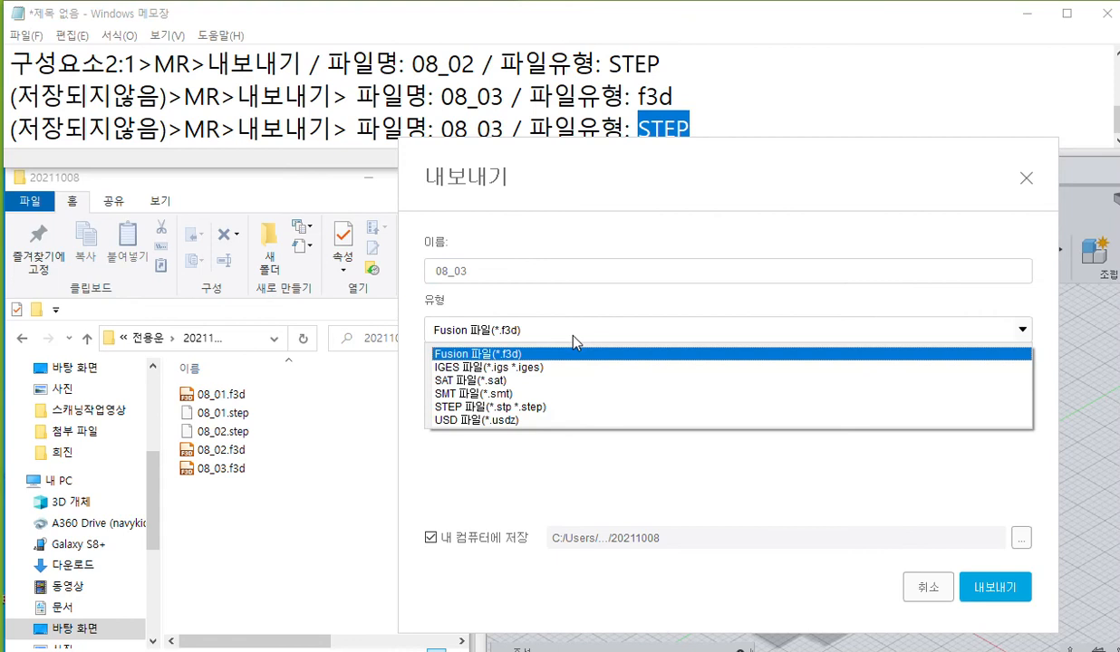
click(534, 411)
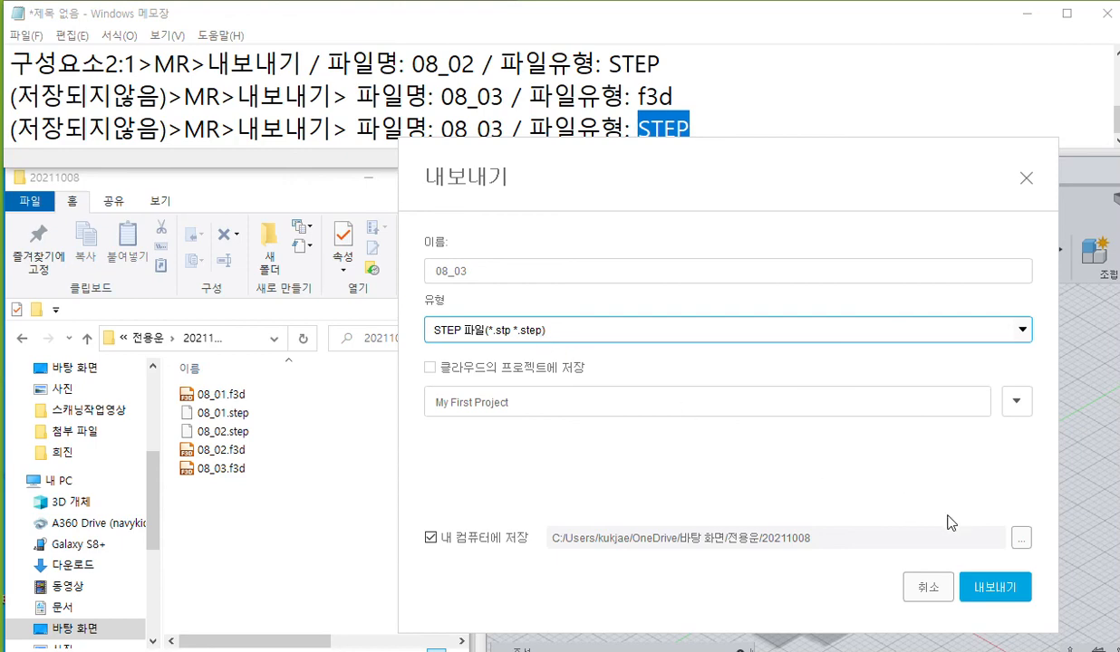
click(997, 589)
- Check the new 08_03 STEP file in folder 20211008 and highlight all the exported files there
click(261, 525)
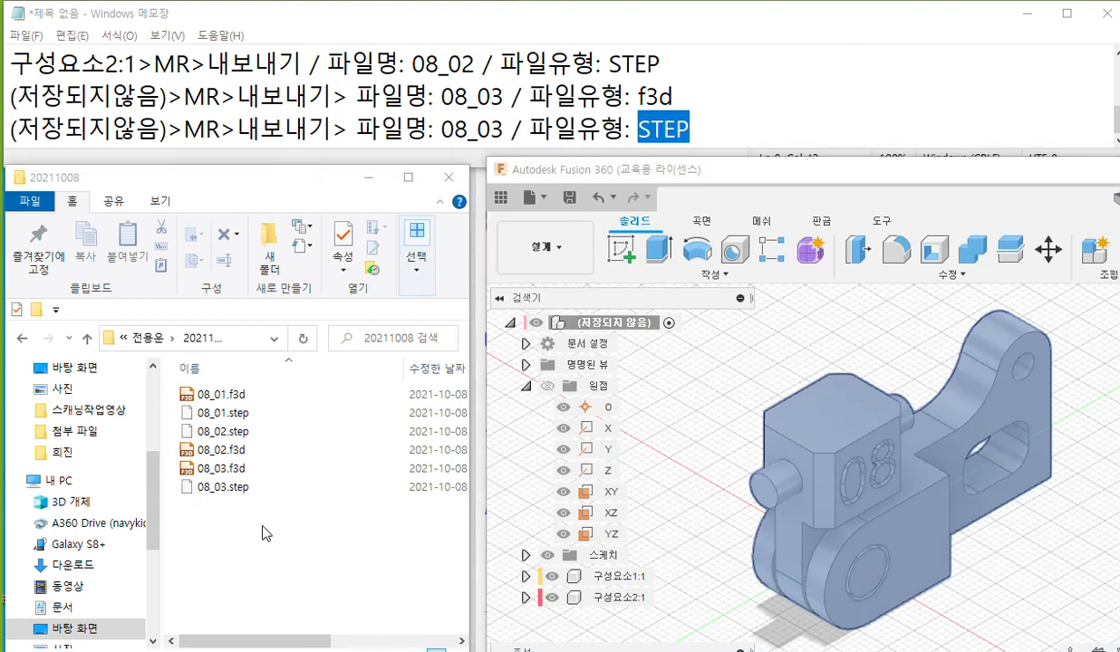
click(222, 488)
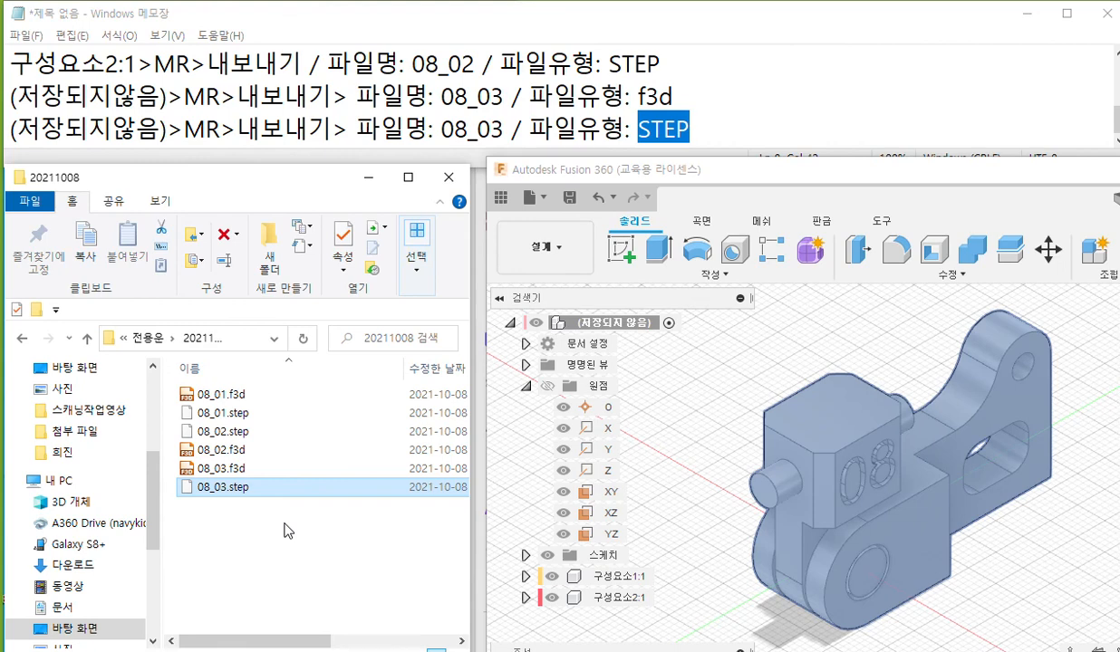
drag(255, 509, 186, 373)
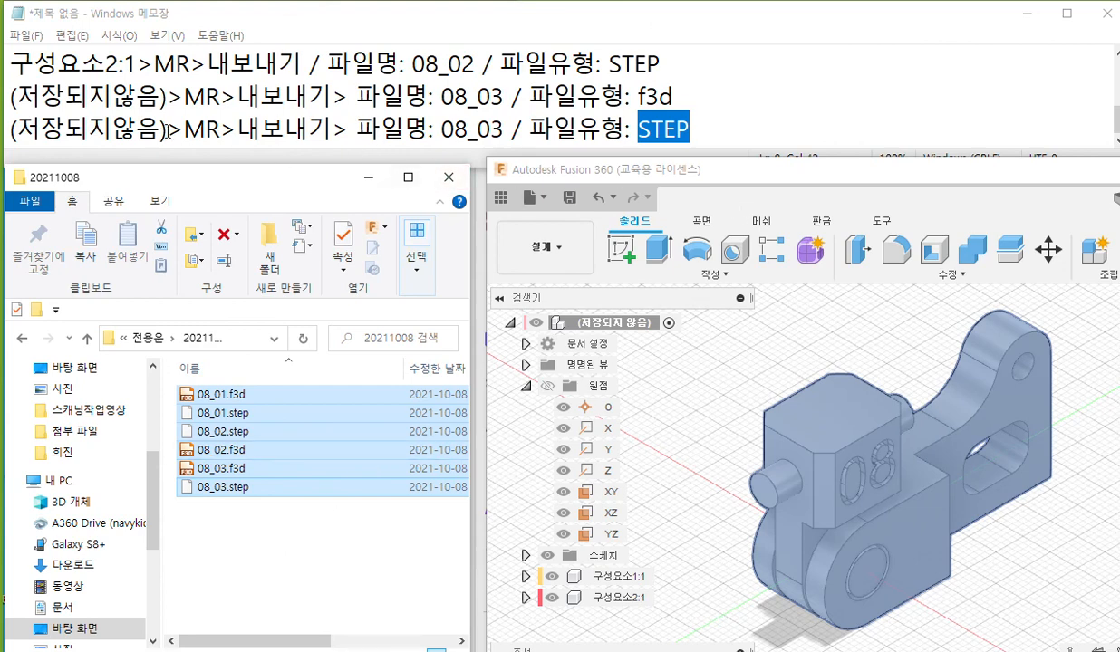
- Copy "(저장되지않음)>MR>" from the note's last line onto a new line below it
drag(234, 130, 8, 129)
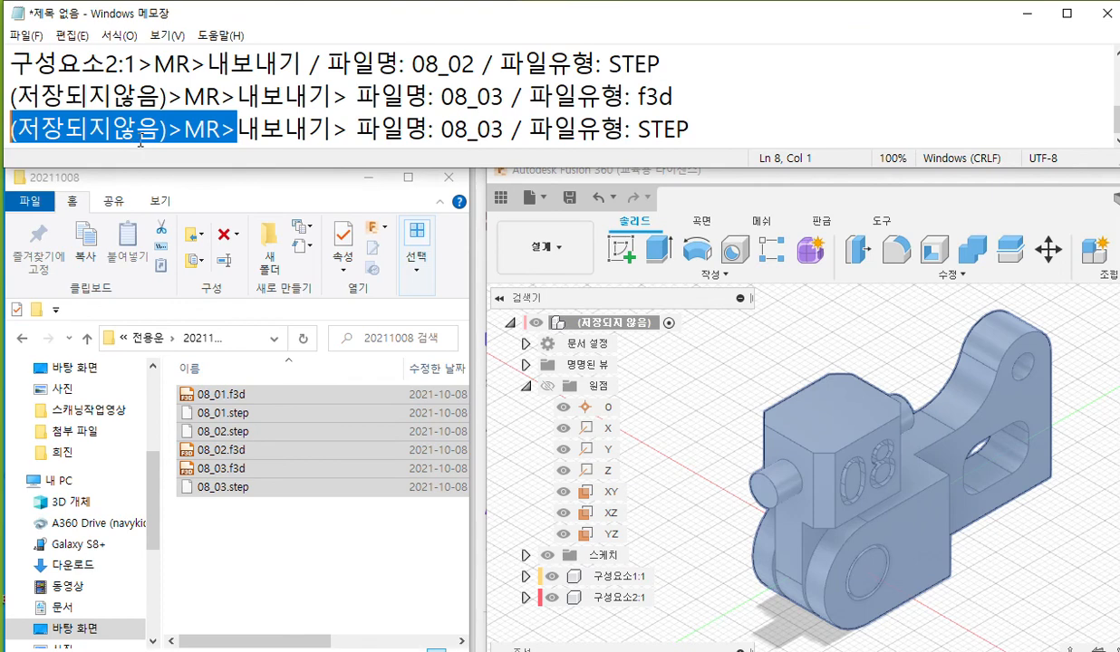
click(704, 132)
key(Return)
key(ctrl+v)
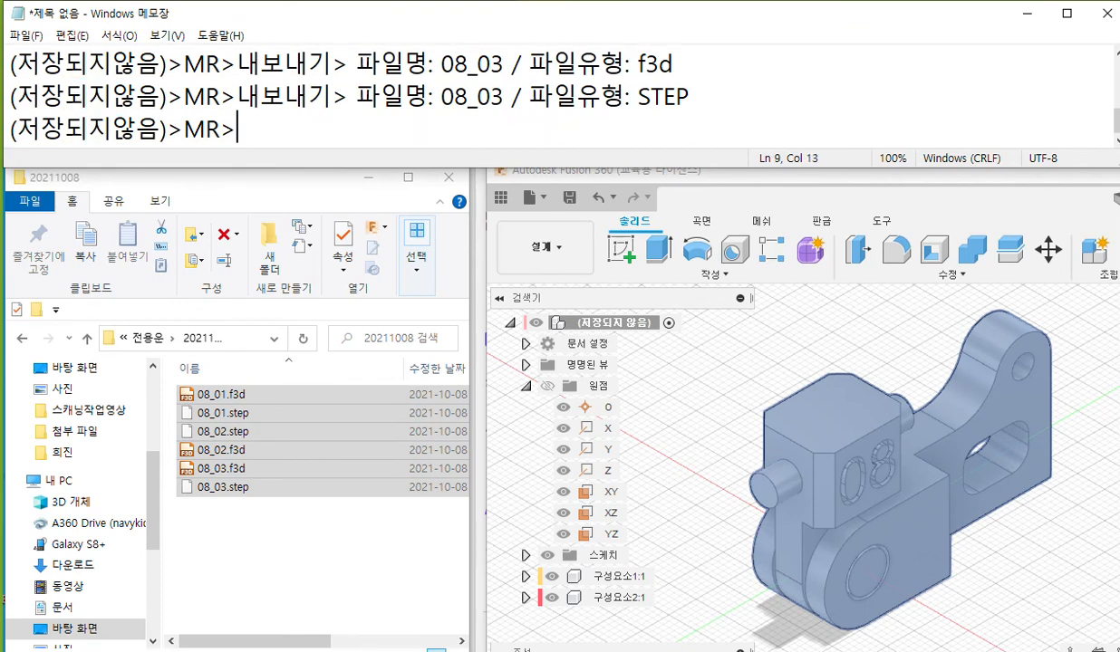
- Check the mesh-saving command's name for the assembly and append "메쉬로저장> " to the note's new line
right_click(622, 331)
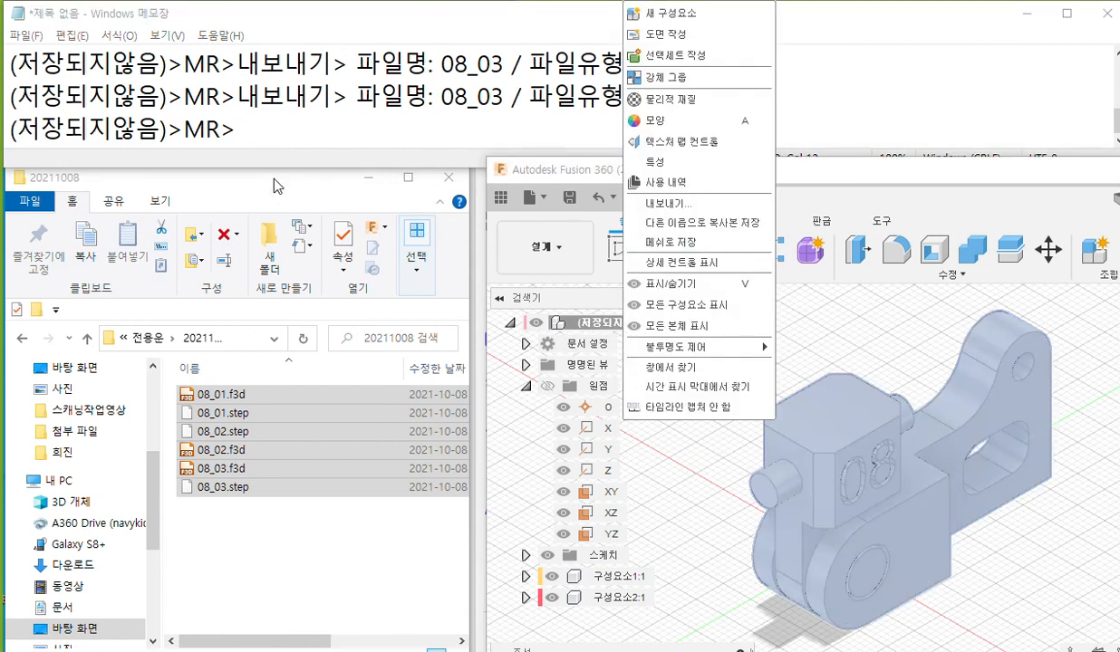
click(262, 145)
text(메쉬)
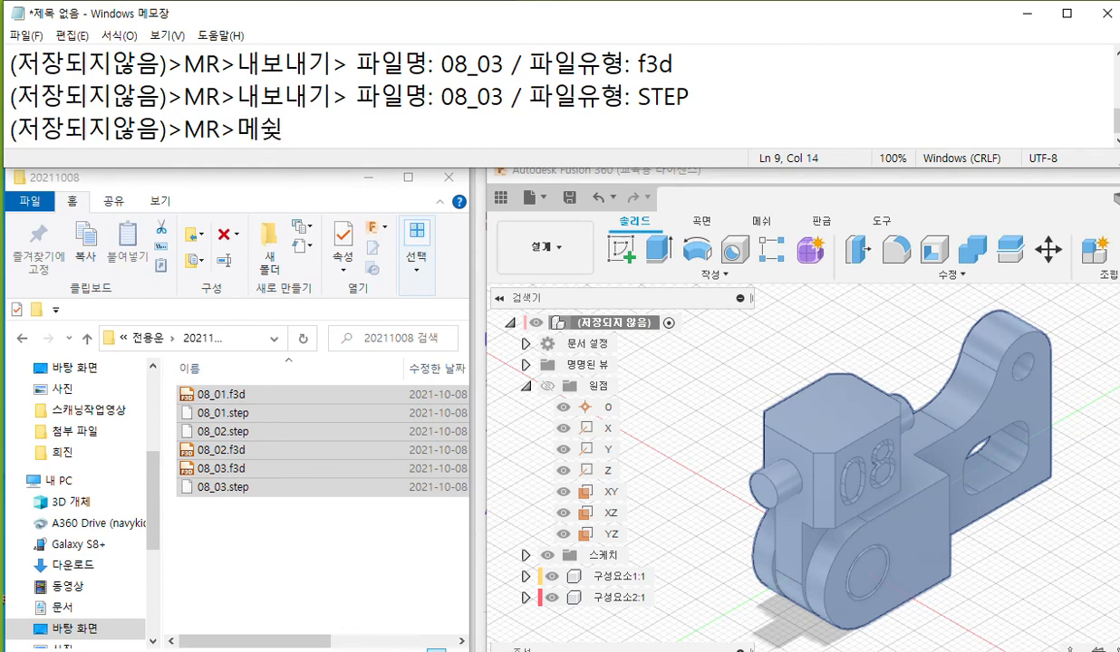
text(로저장)
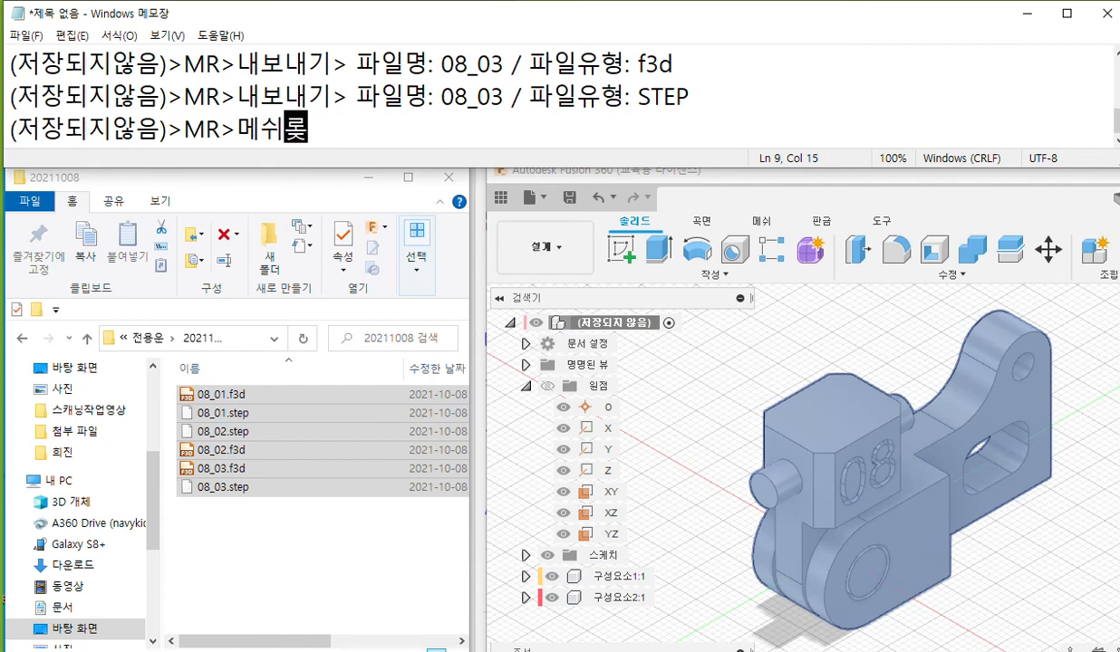
text(>)
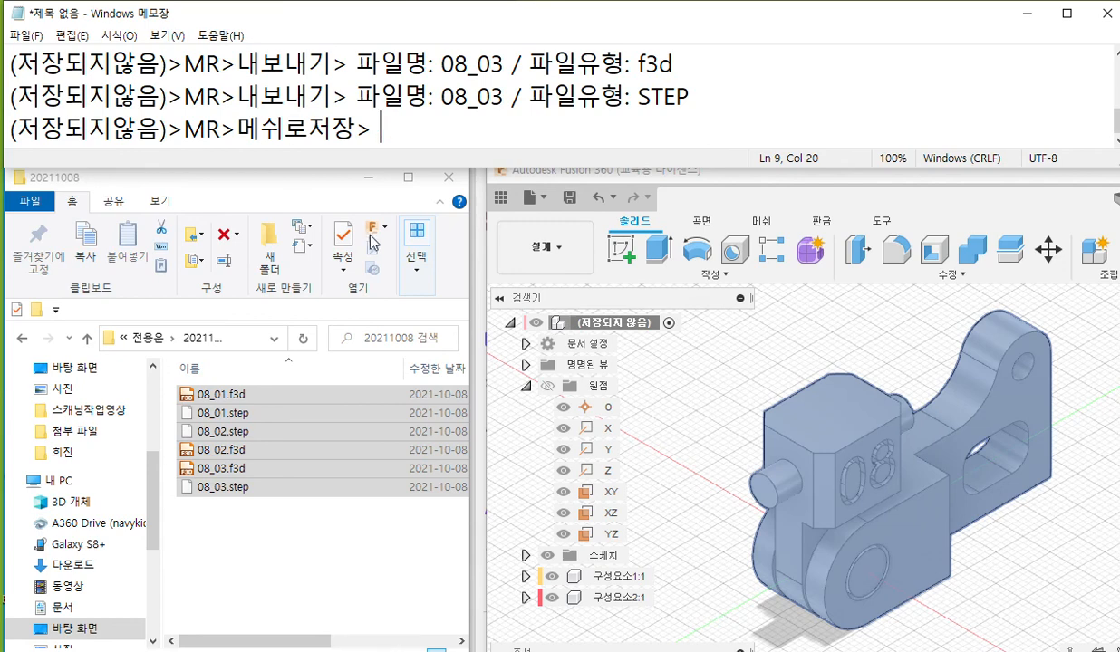
- Open the Save As Mesh settings for the whole unsaved assembly and move them clear of the file list
right_click(616, 323)
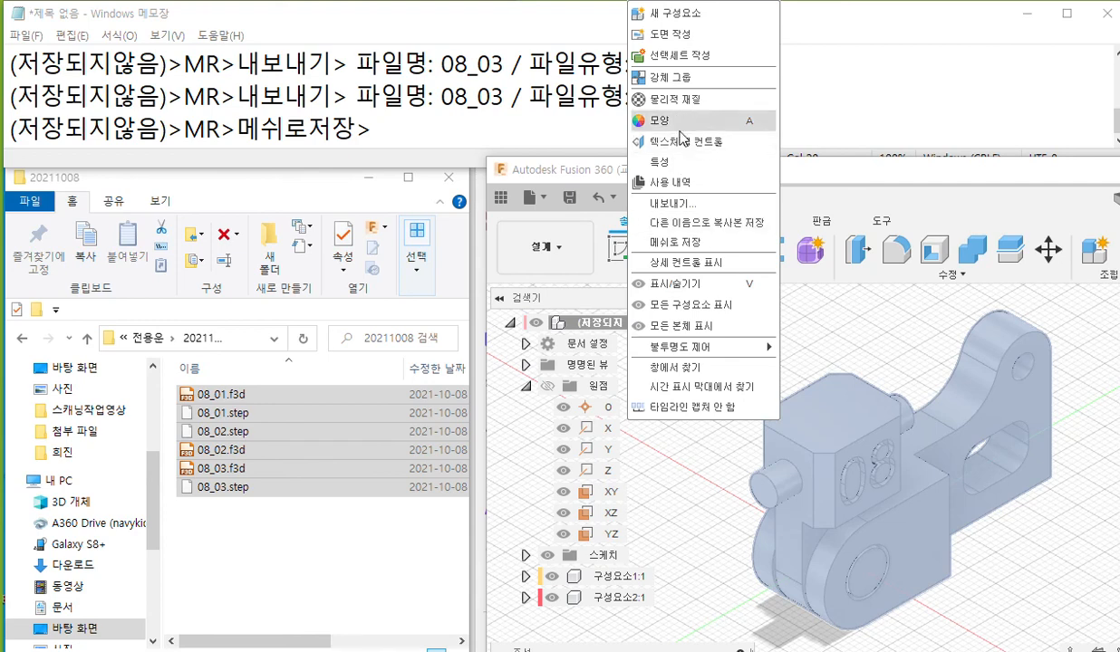
click(715, 243)
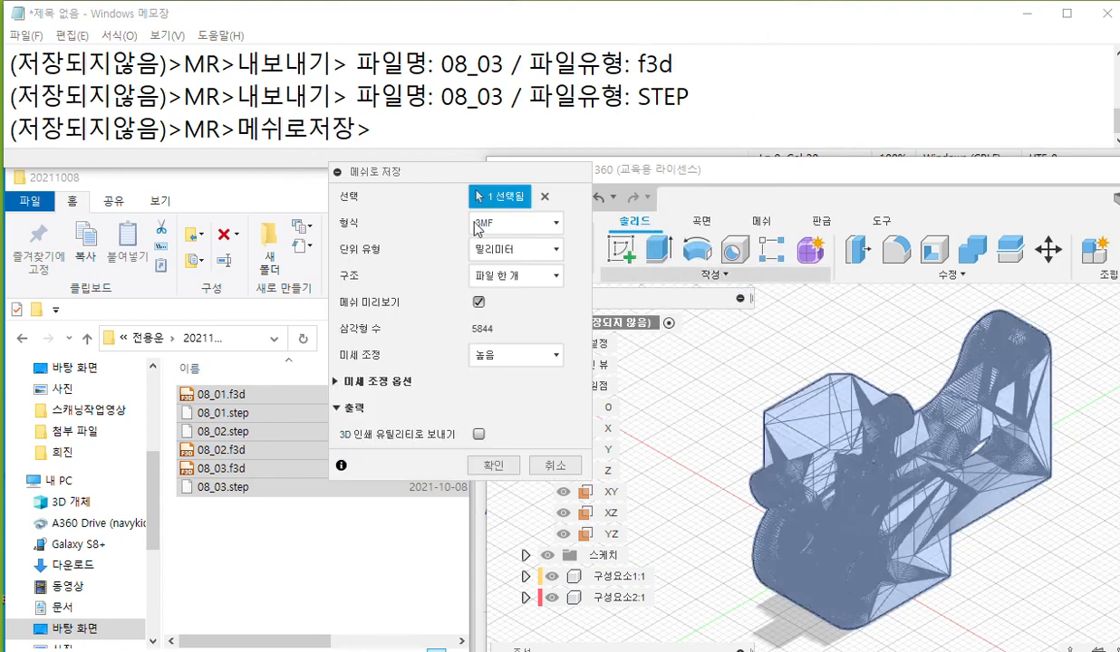
drag(399, 175, 699, 163)
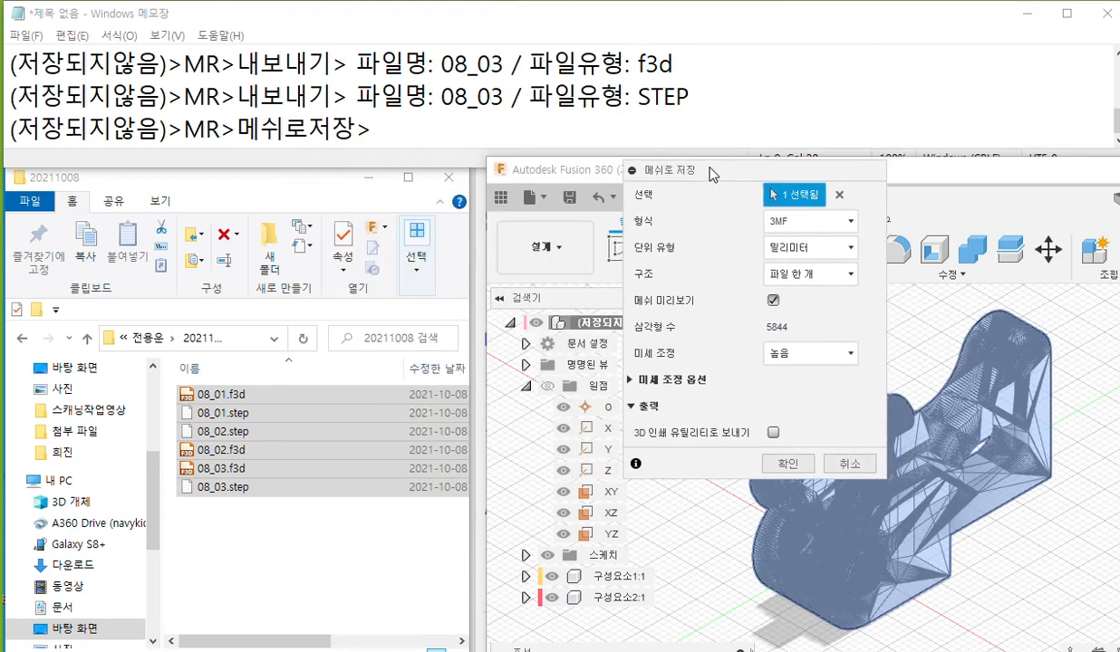
- Append "형식: stl(이진) / 단위:밀리미터 / 구조: 파일한개 / 미세조정: 높음" to the note's mesh-saving line
click(396, 127)
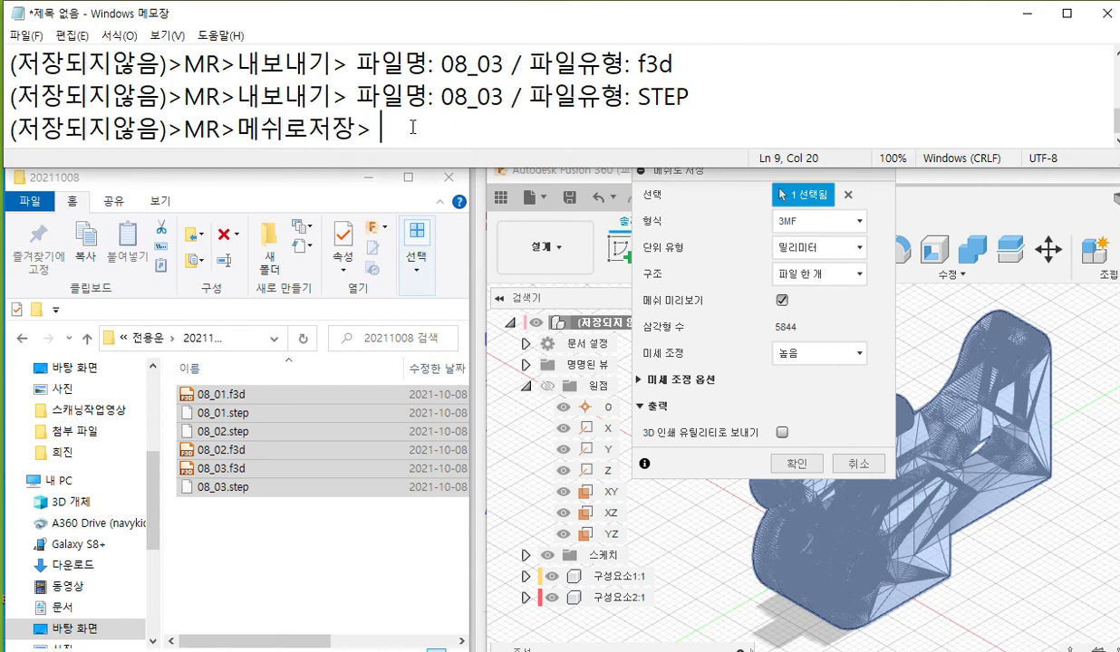
text(형식: stl()
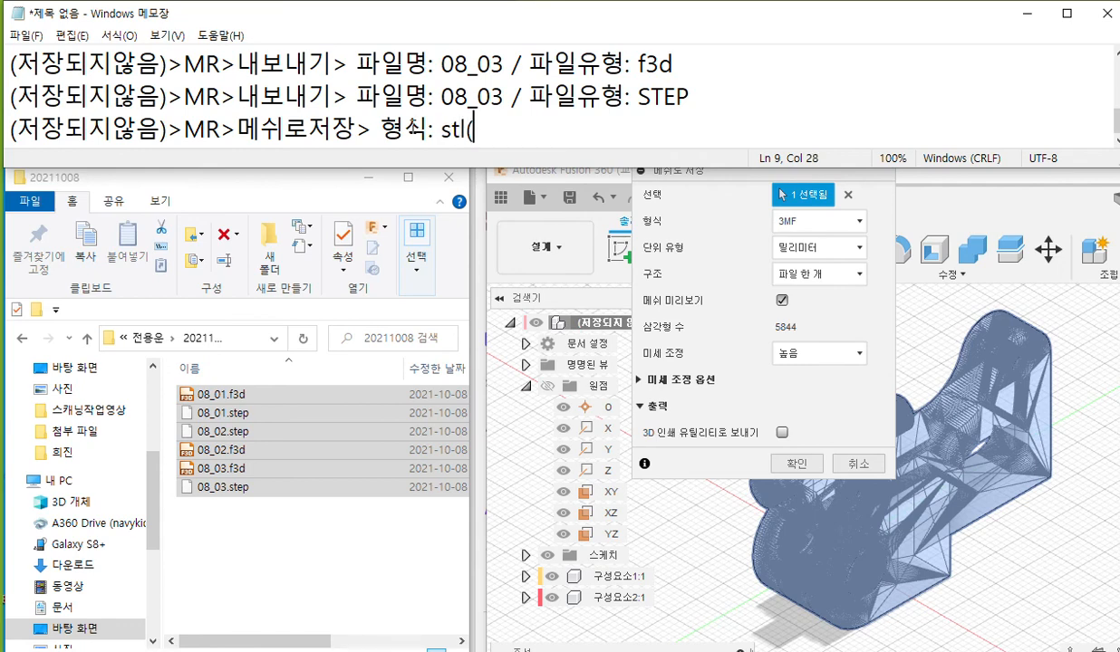
text(이진))
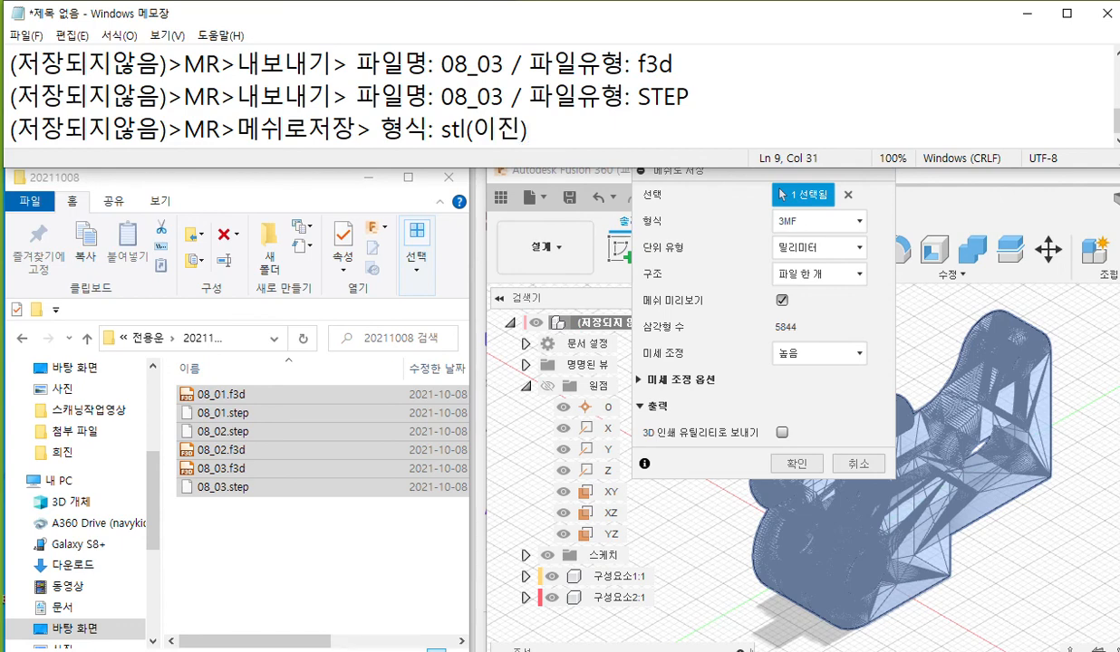
text( / 단우)
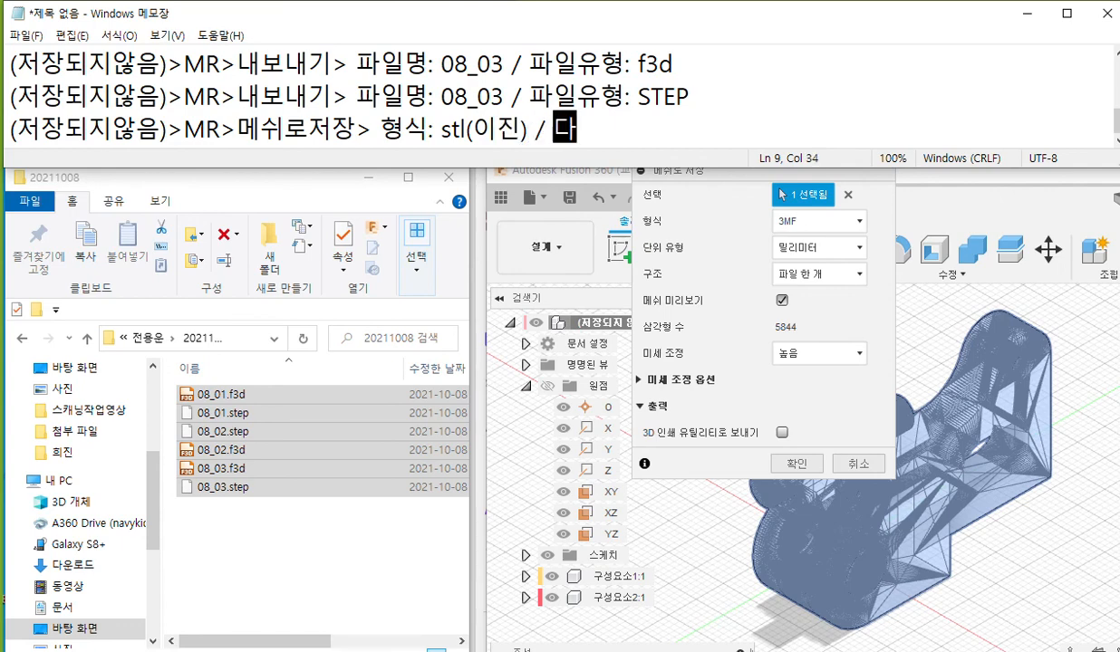
text(위:밀리)
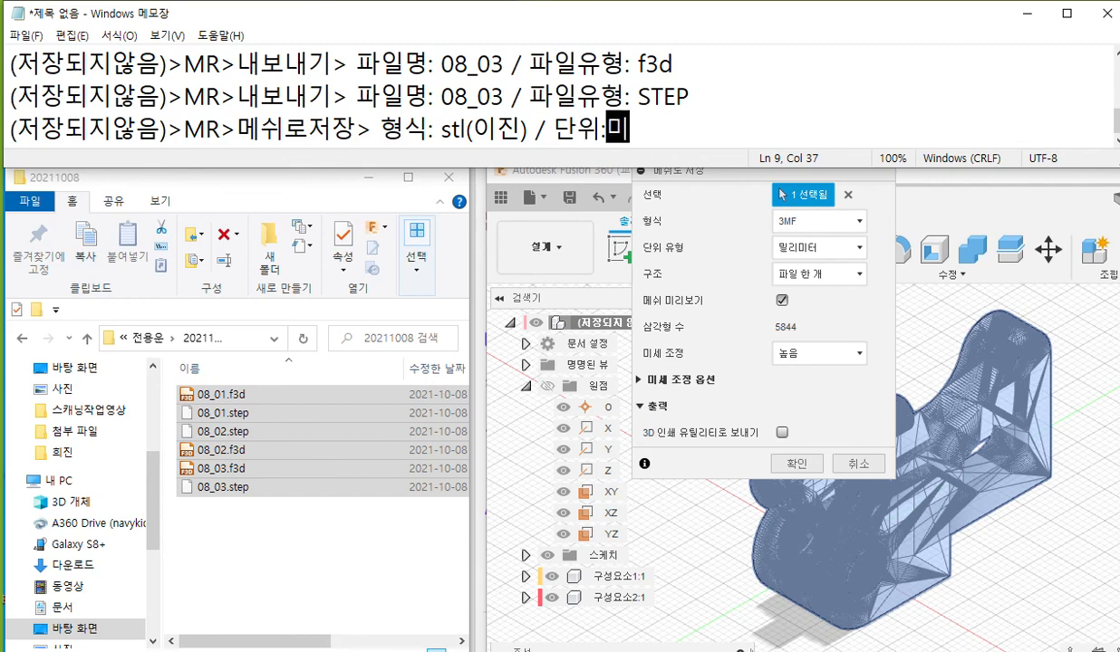
text(미터)
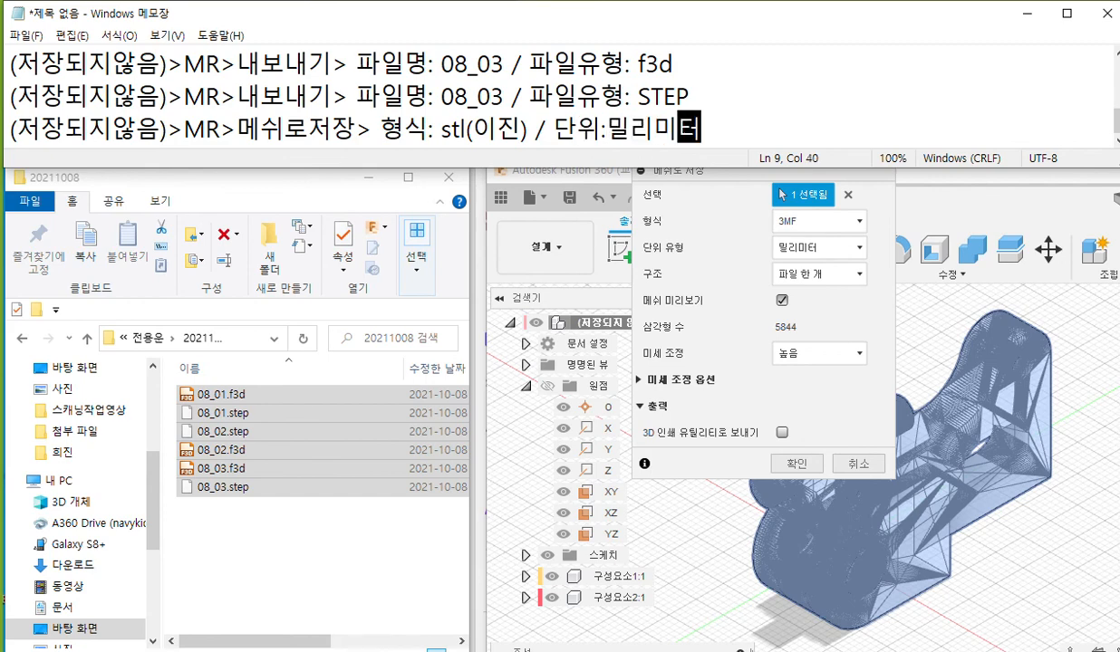
text( / )
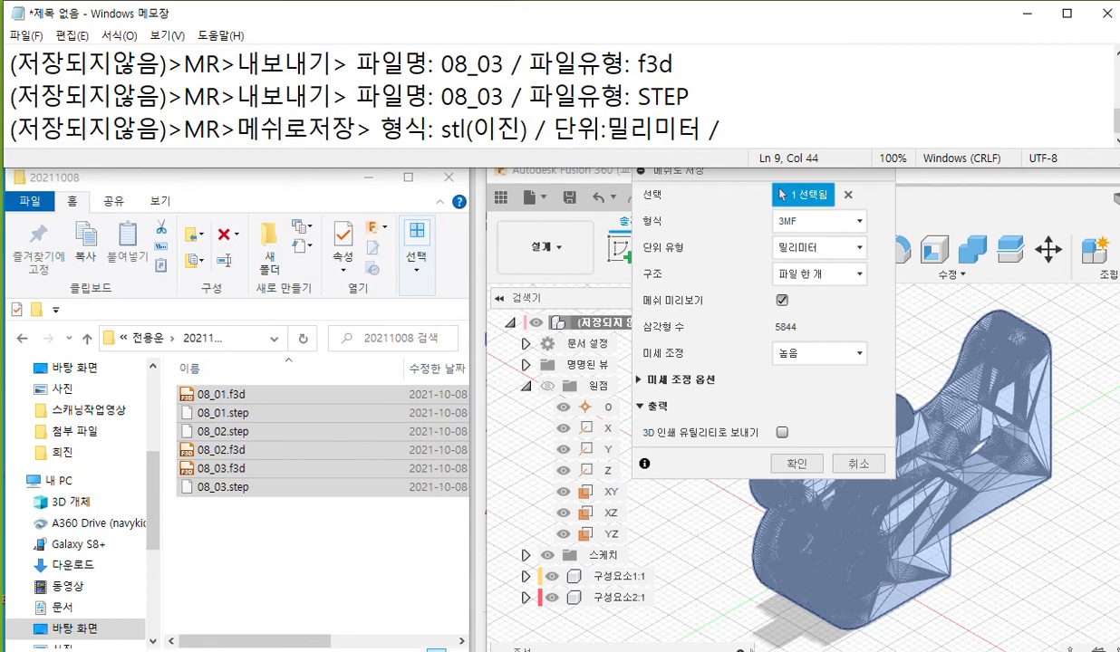
text(구조: ㅍ)
text(ㅏ일한개)
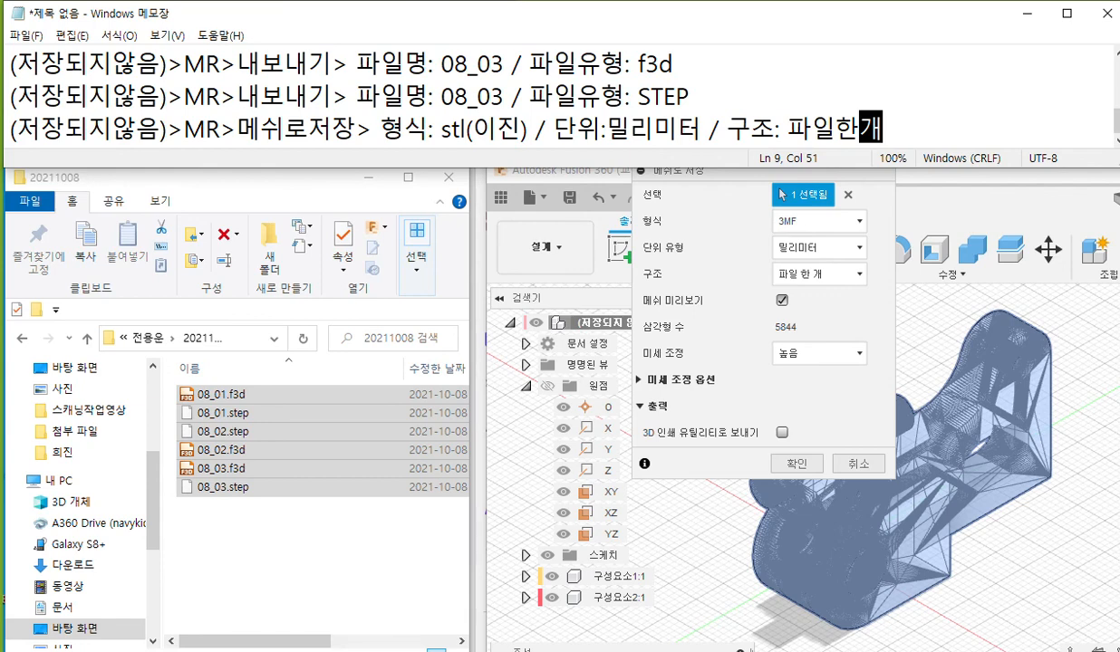
text(/ 미세조정: 높음)
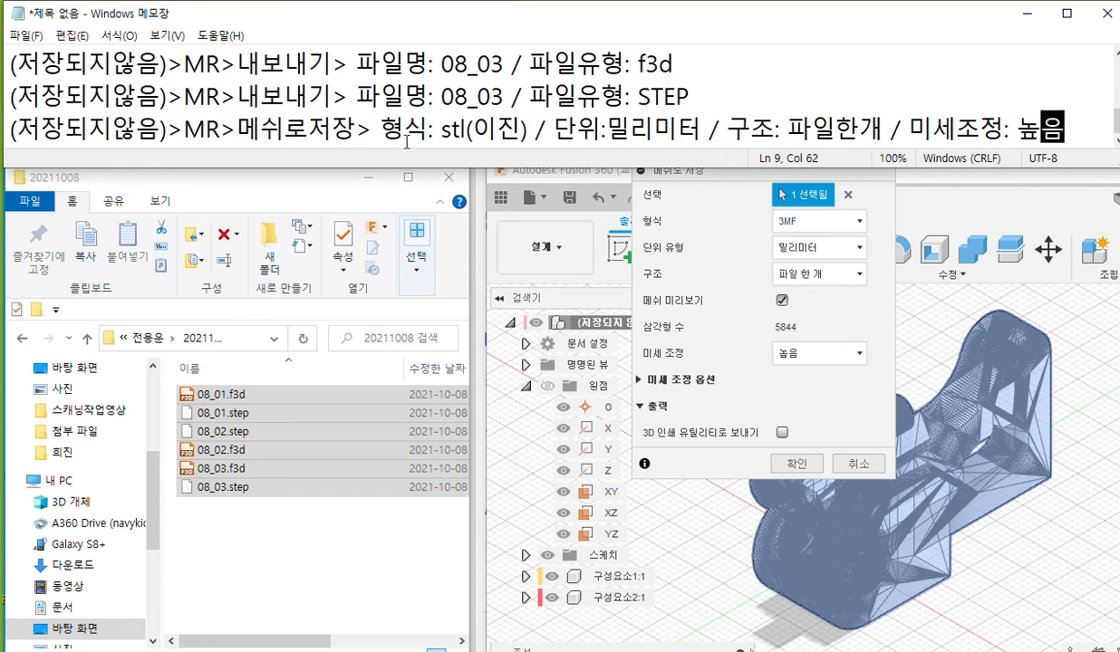
- Set the assembly's mesh format to STL(이진) and accept the mesh settings to reach the file-saving dialog
click(830, 227)
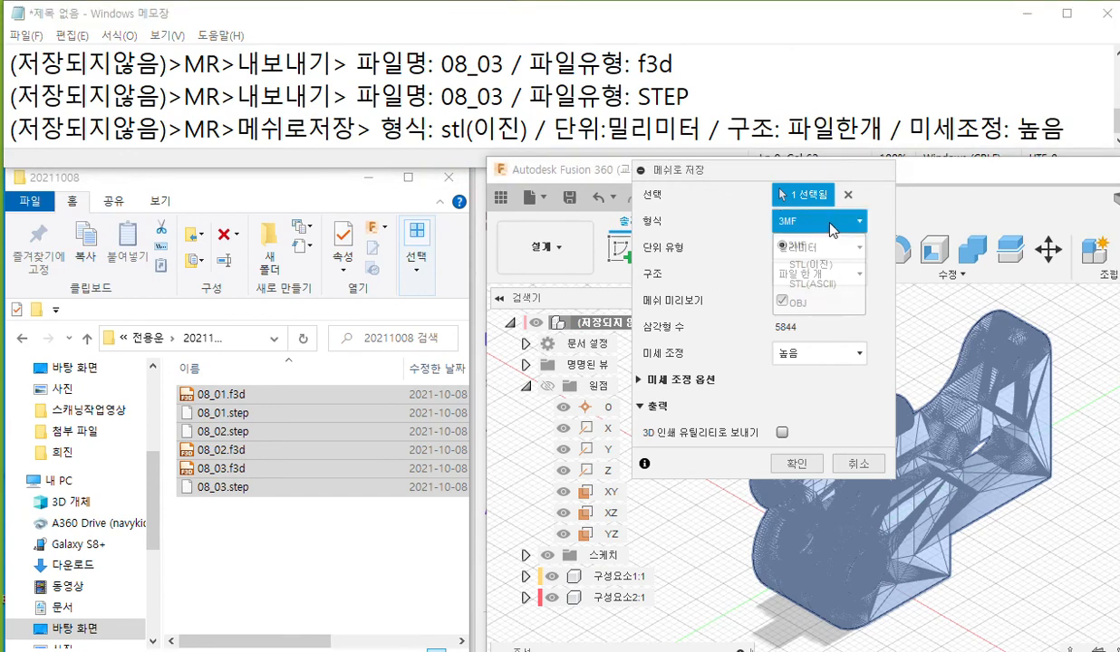
click(799, 262)
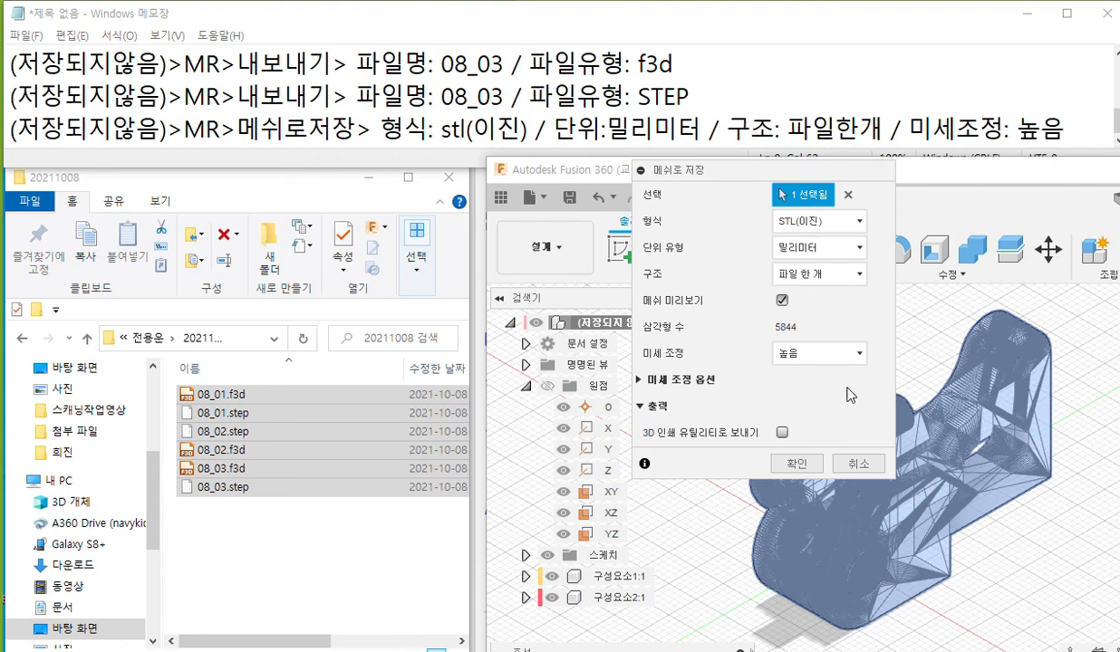
click(799, 465)
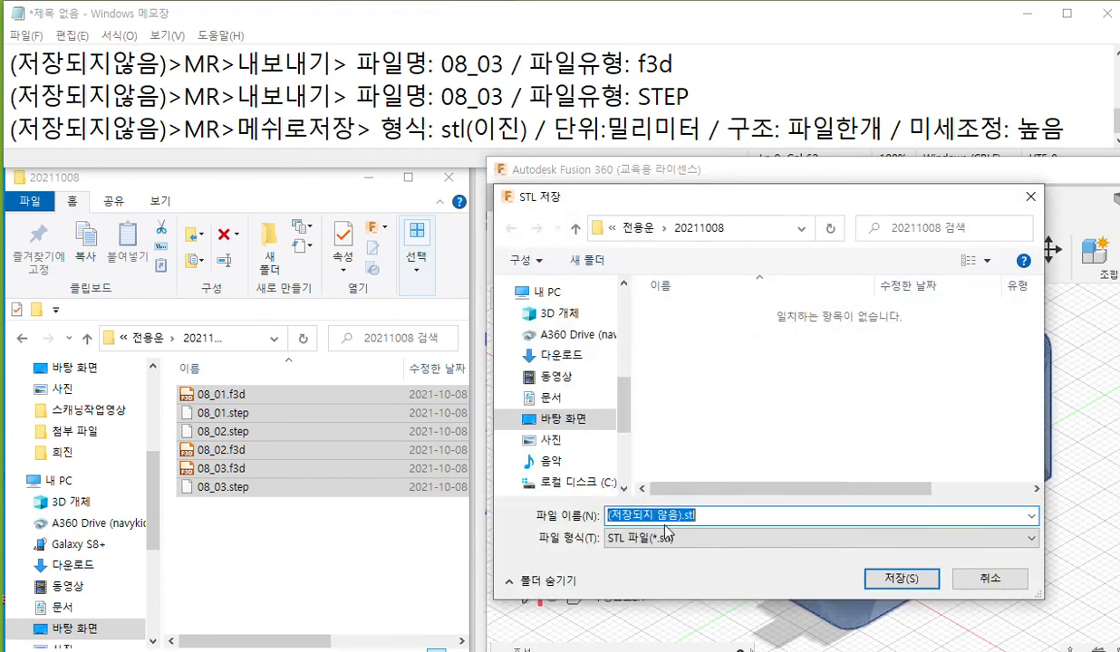
- Add the line "파일이름: 08_04.stl" below the mesh settings in the note
click(1033, 129)
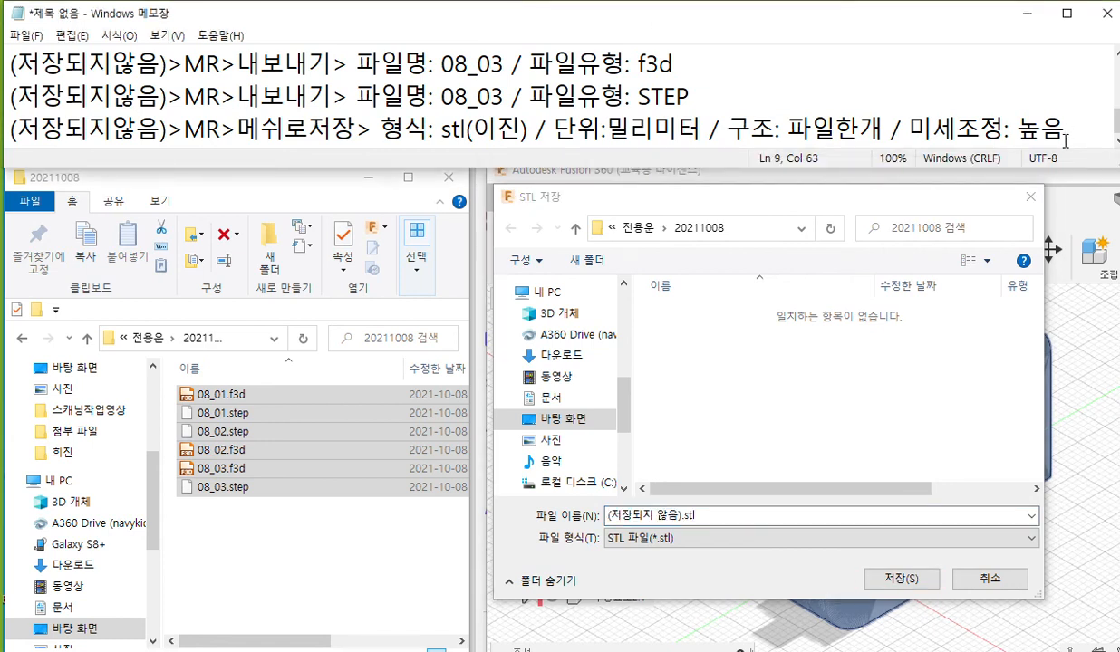
key(Return)
text(파일이르)
text(름: 08)
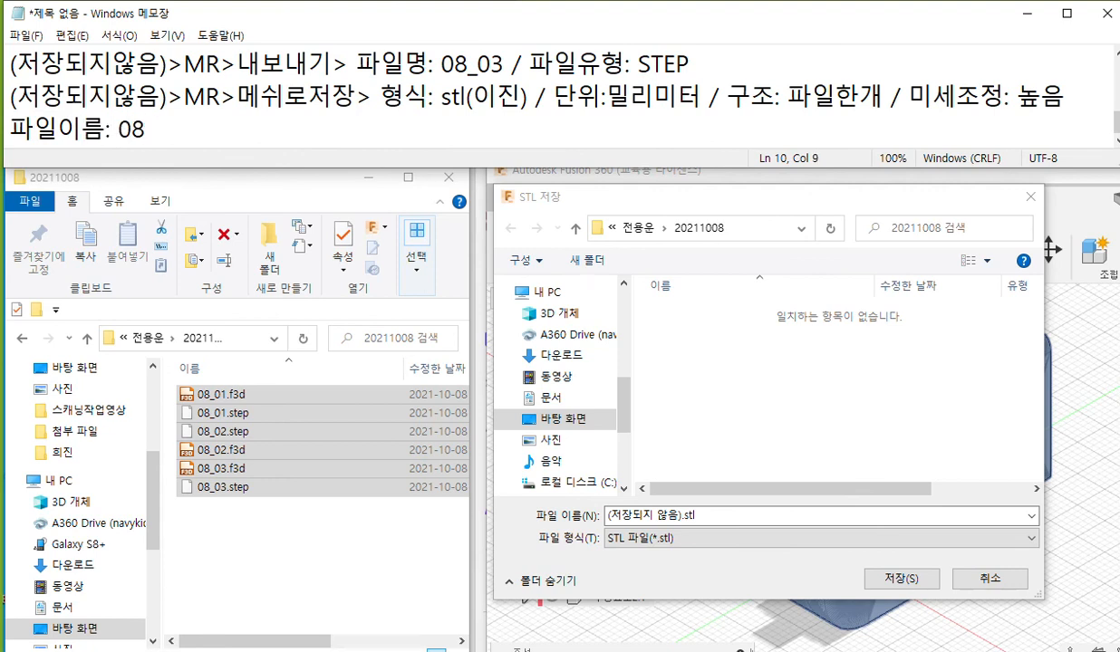
text(_04.stl)
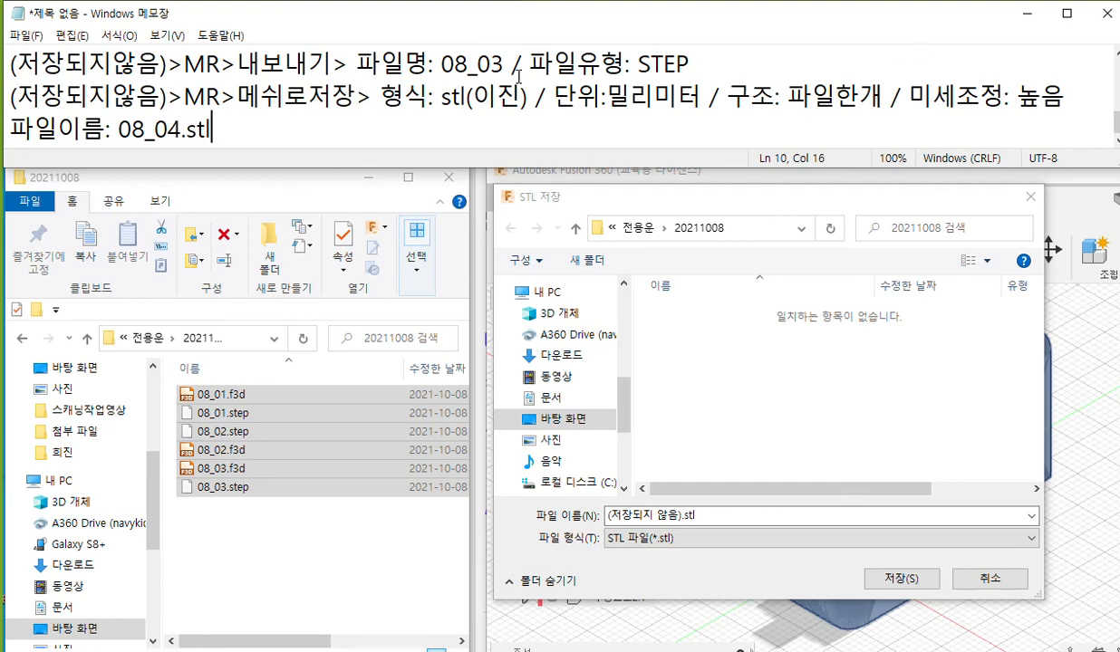
- Copy the name 08_04 from the note and save the assembly mesh as 08_04.stl in folder 20211008
drag(118, 129, 182, 131)
key(ctrl+c)
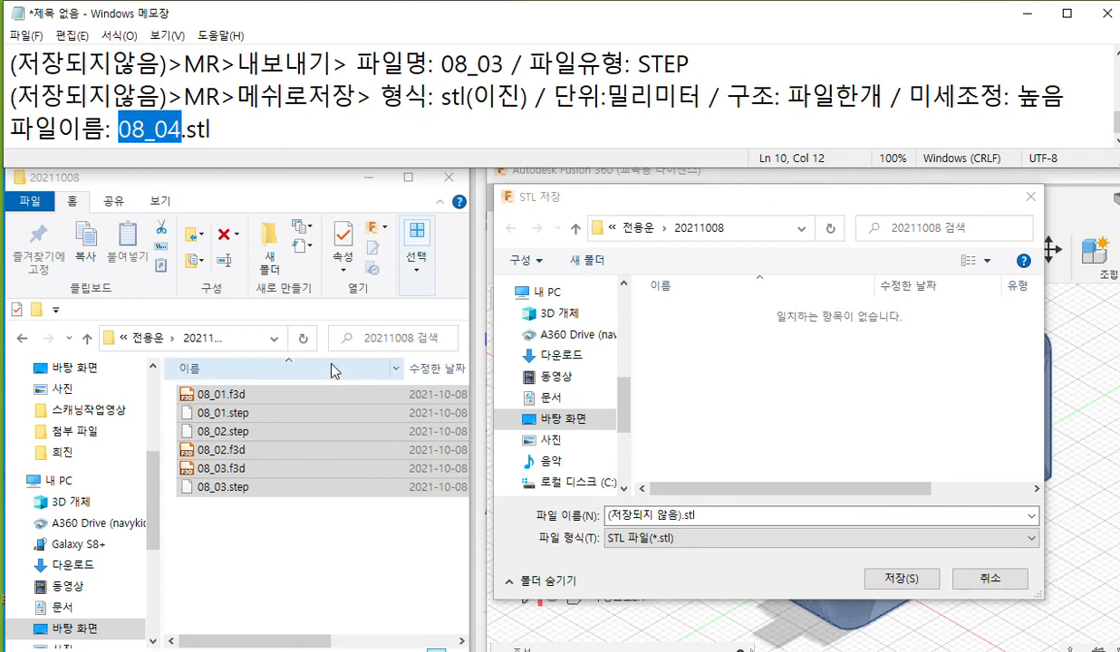
click(698, 515)
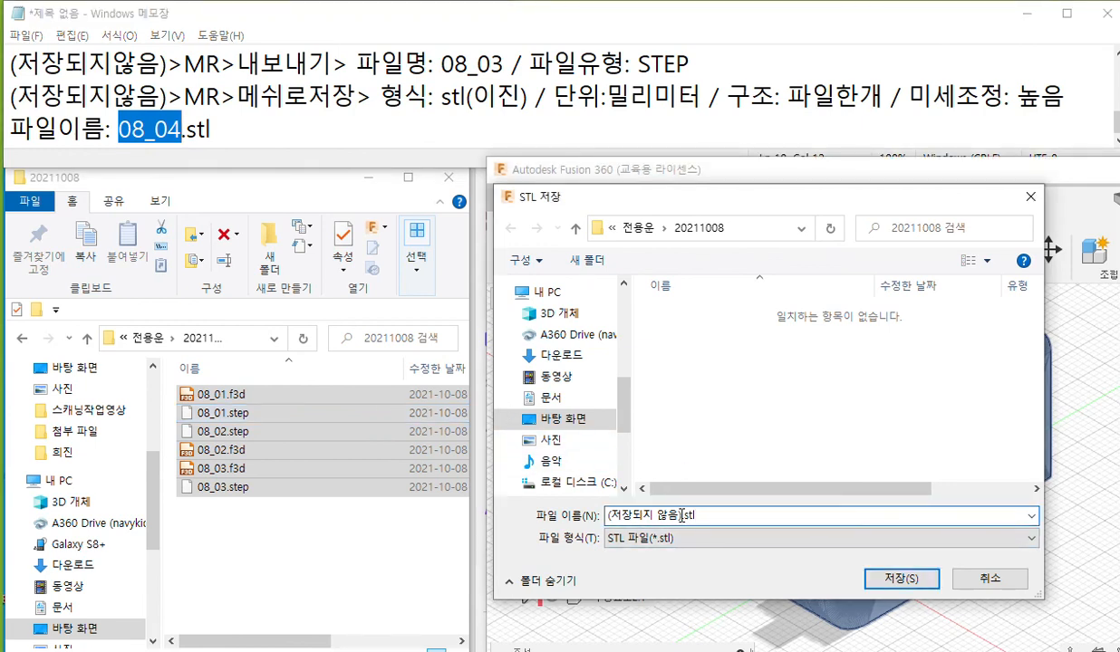
drag(681, 516, 607, 515)
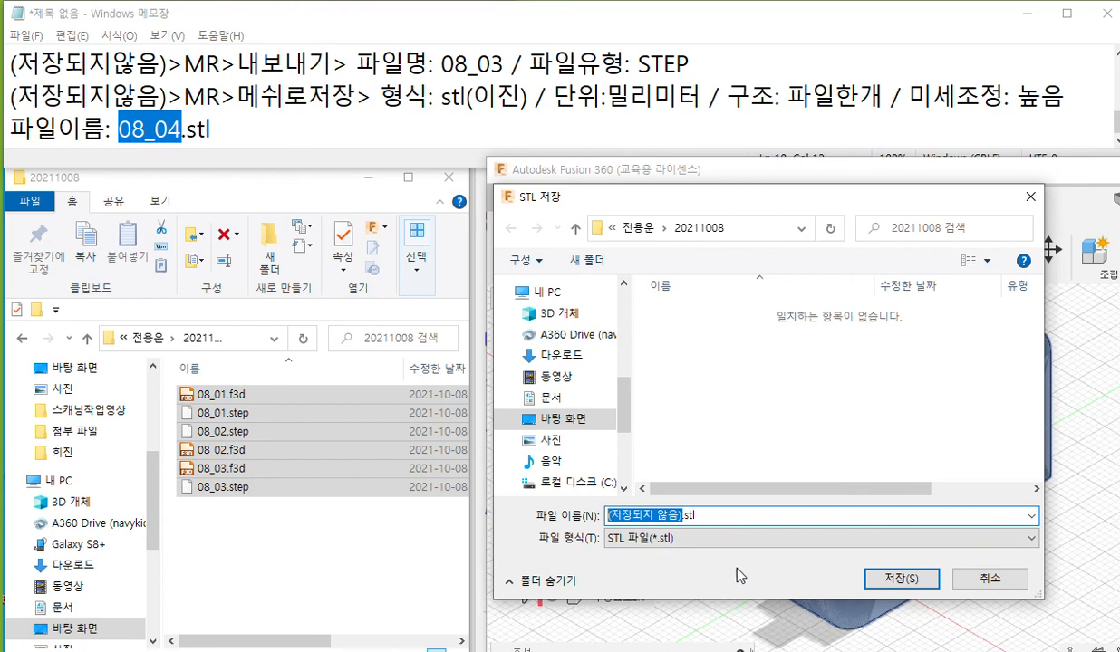
key(ctrl+v)
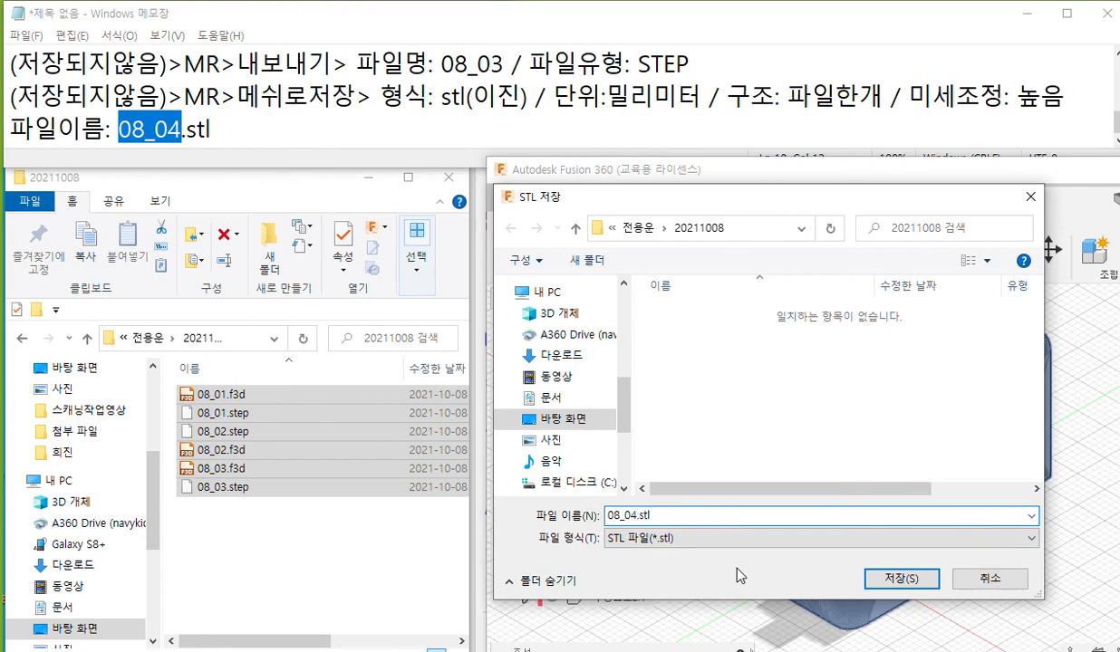
click(899, 579)
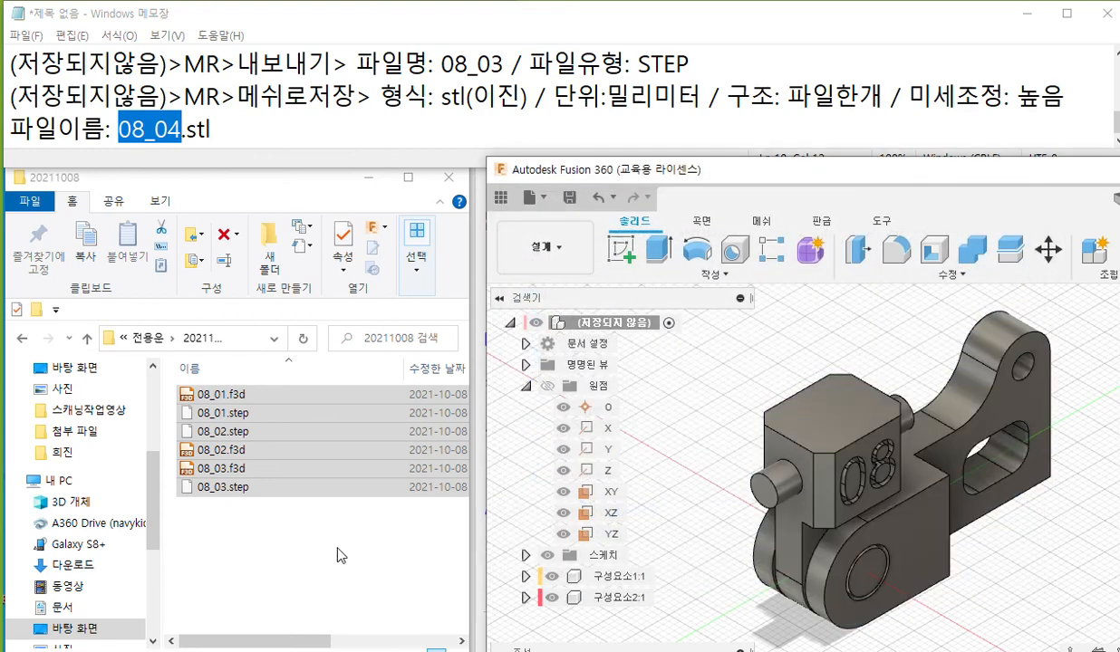
- Check the new 08_04.stl in folder 20211008, move the folder window off the PDF drawing and highlight all its files
click(258, 534)
click(213, 511)
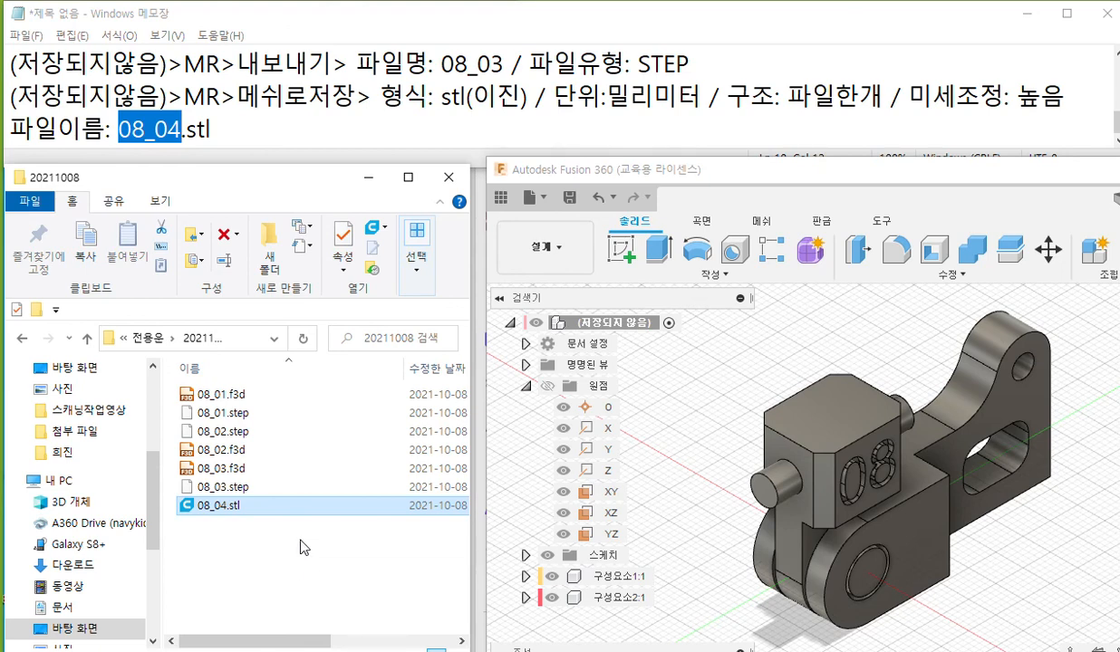
mouse_move(217, 178)
mouse_down()
mouse_move(742, 194)
mouse_move(853, 176)
mouse_up()
drag(924, 544, 829, 381)
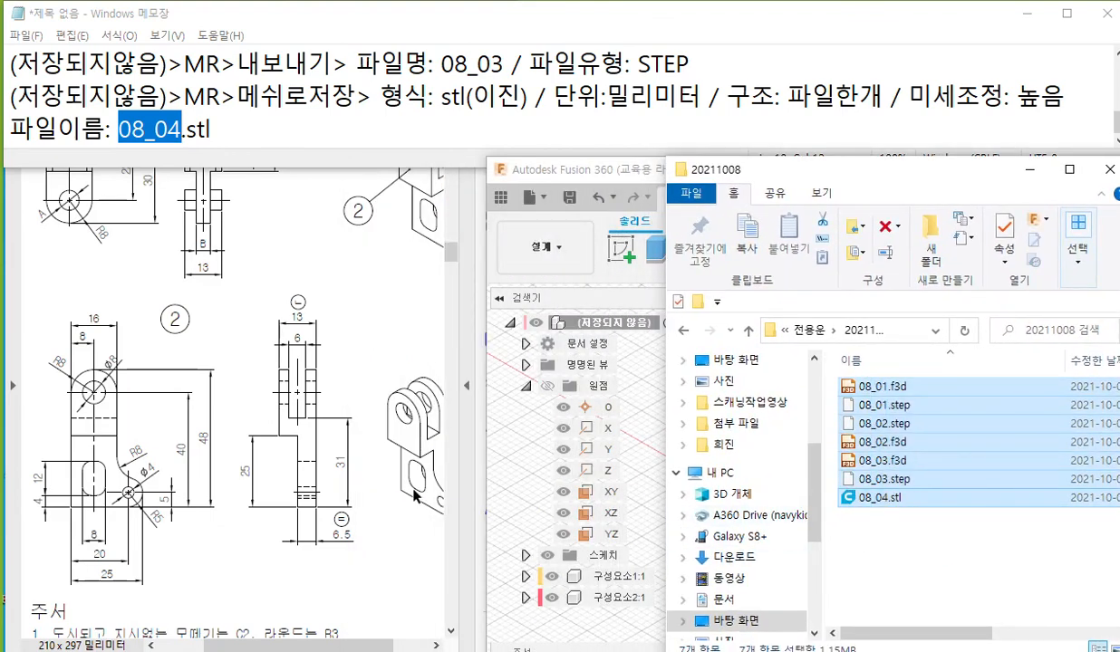
- Examine the whole drawing 4 in the Acrobat Reader PDF, then move the 20211008 folder window back over it
click(283, 364)
ctrl+scroll(299, 380, down, 3)
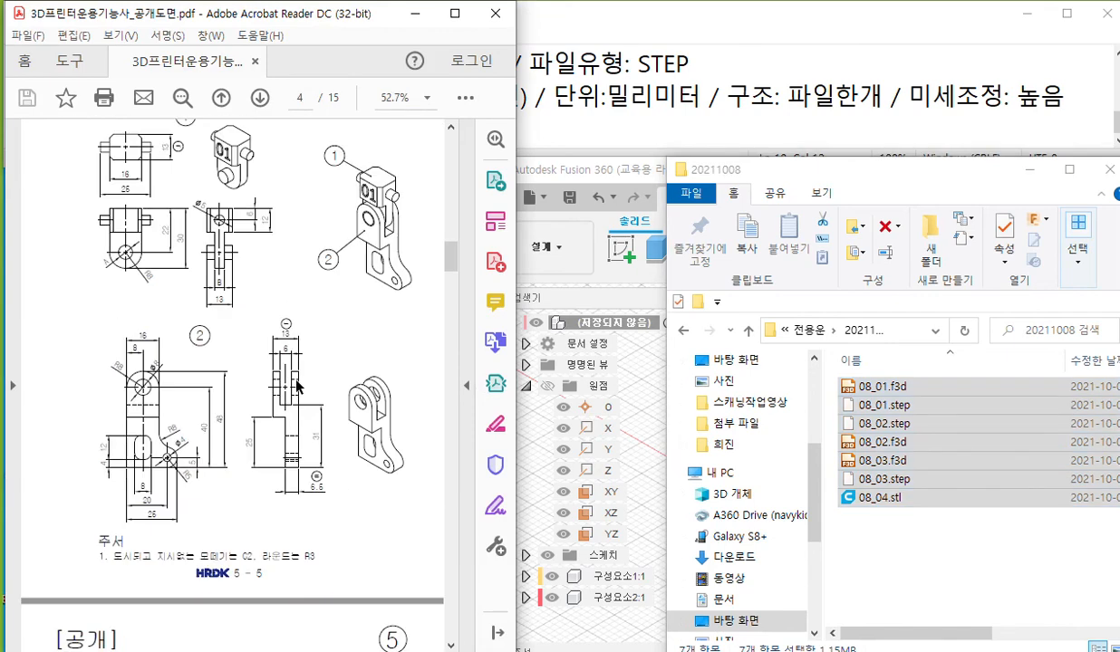
scroll(355, 280, up, 1)
scroll(350, 304, up, 1)
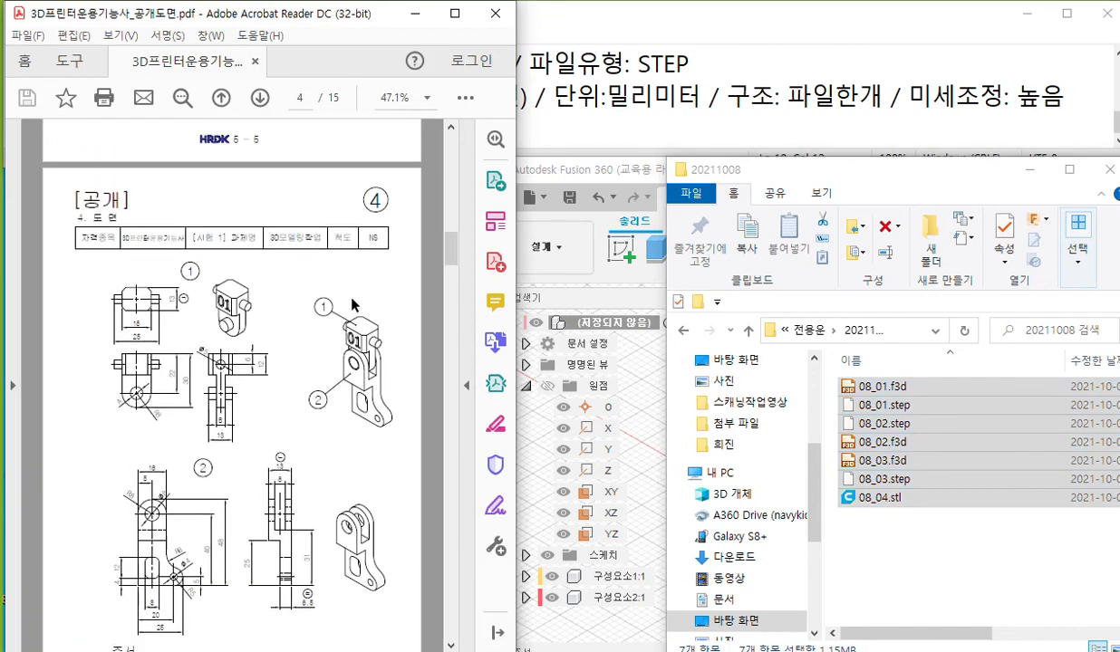
ctrl+scroll(335, 302, up, 2)
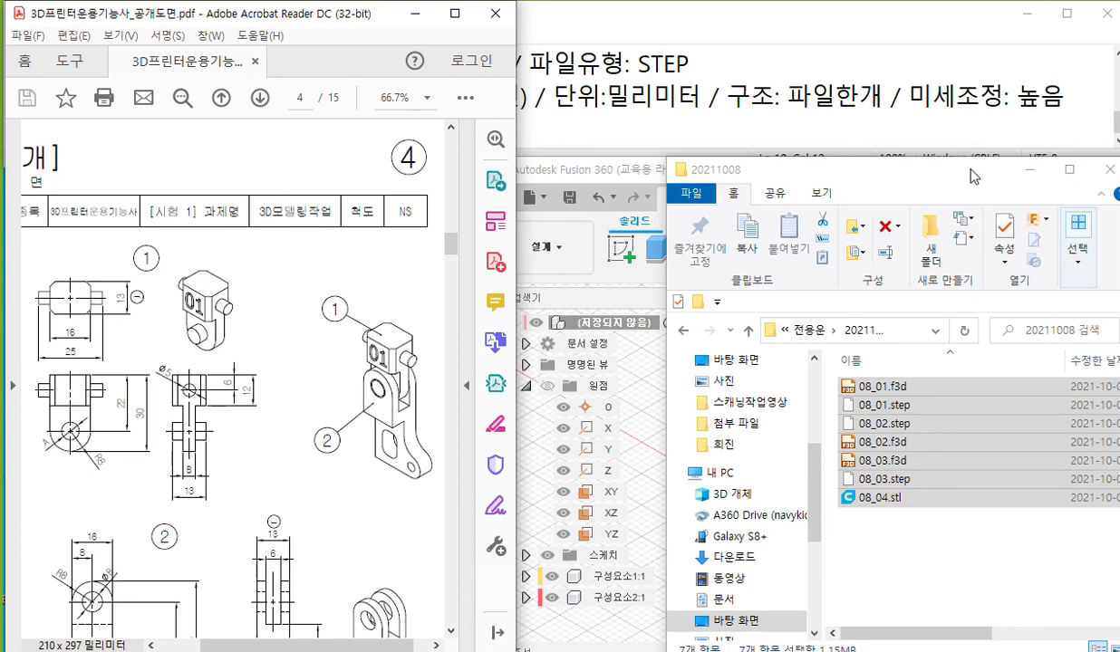
drag(972, 177, 310, 154)
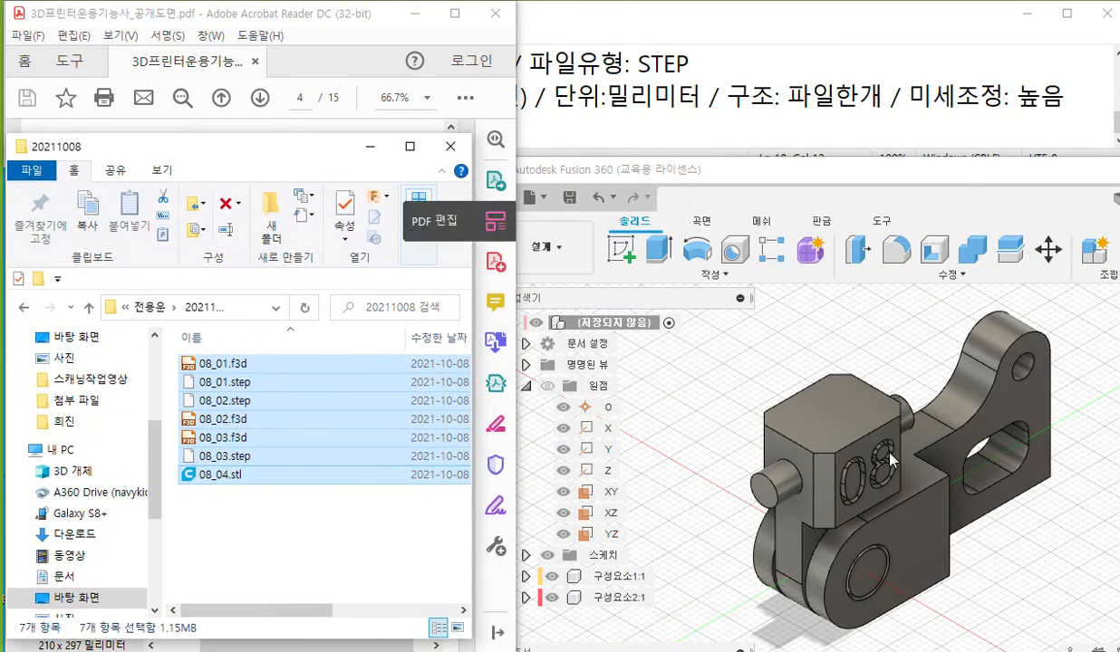
- Show the Fusion 360 assembly side-on and mark a red baseline beneath it with the screen pen
click(762, 406)
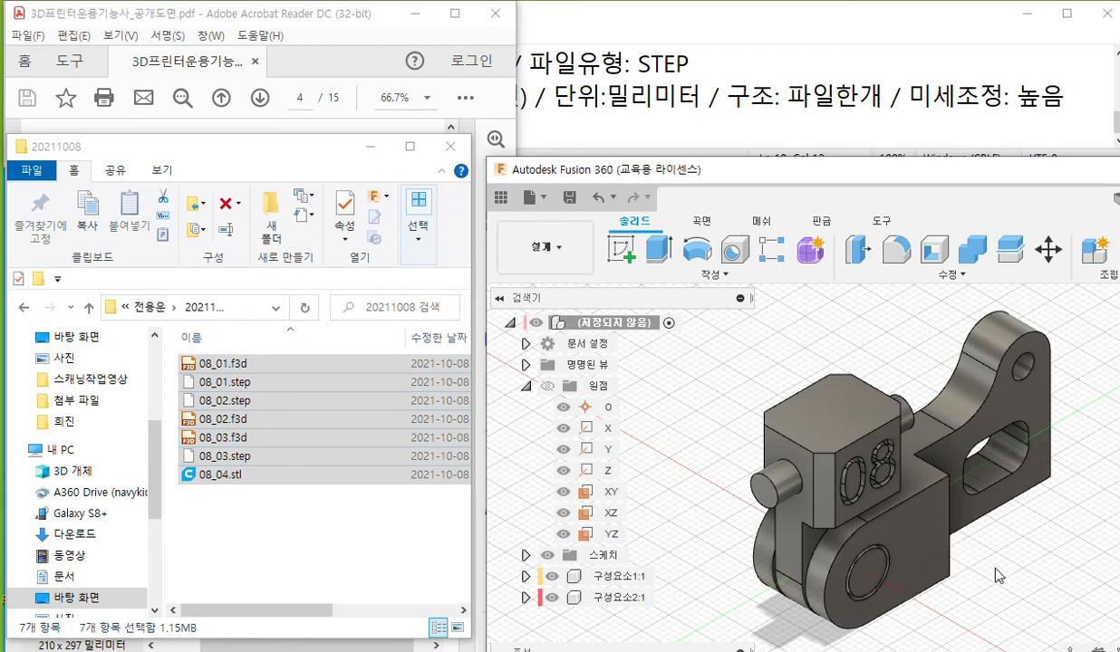
shift+middle_drag(994, 569, 924, 519)
key(ctrl+F1)
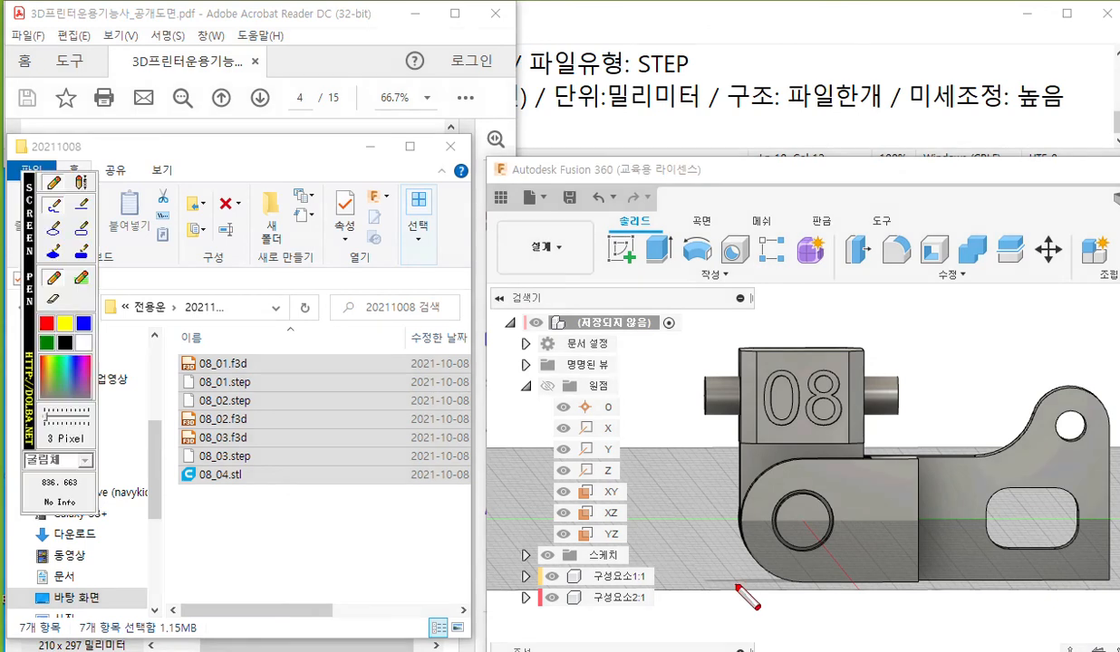
drag(729, 588, 1119, 587)
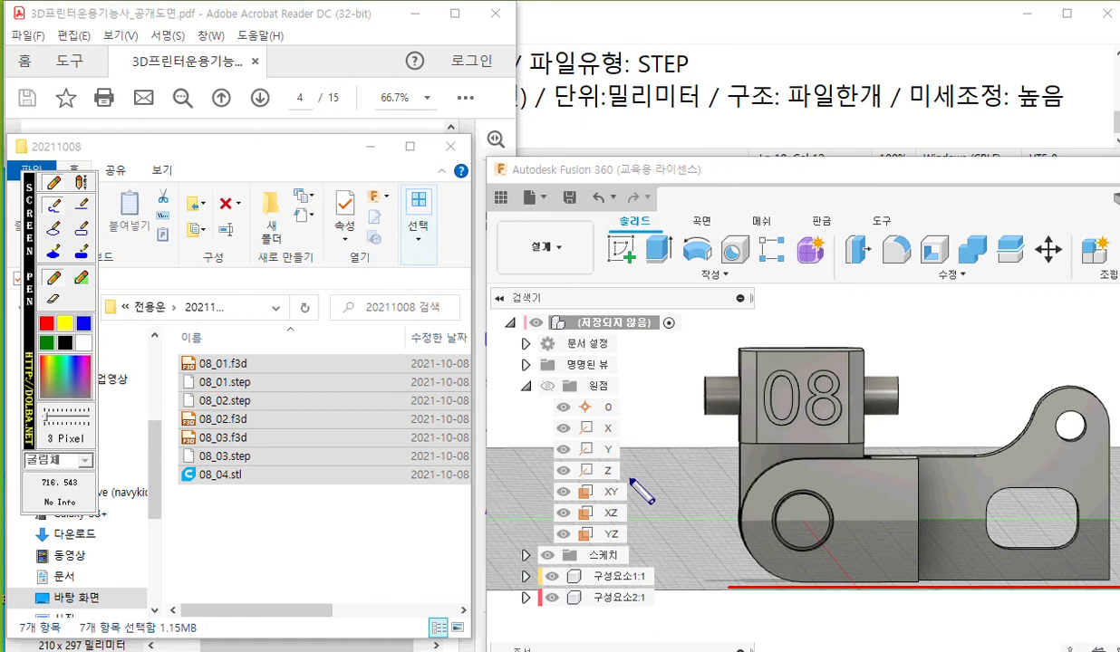
- Mark blue vertical support lines under both protruding pin ends and in the gap beneath the 08 block
drag(711, 422, 714, 574)
drag(725, 426, 727, 580)
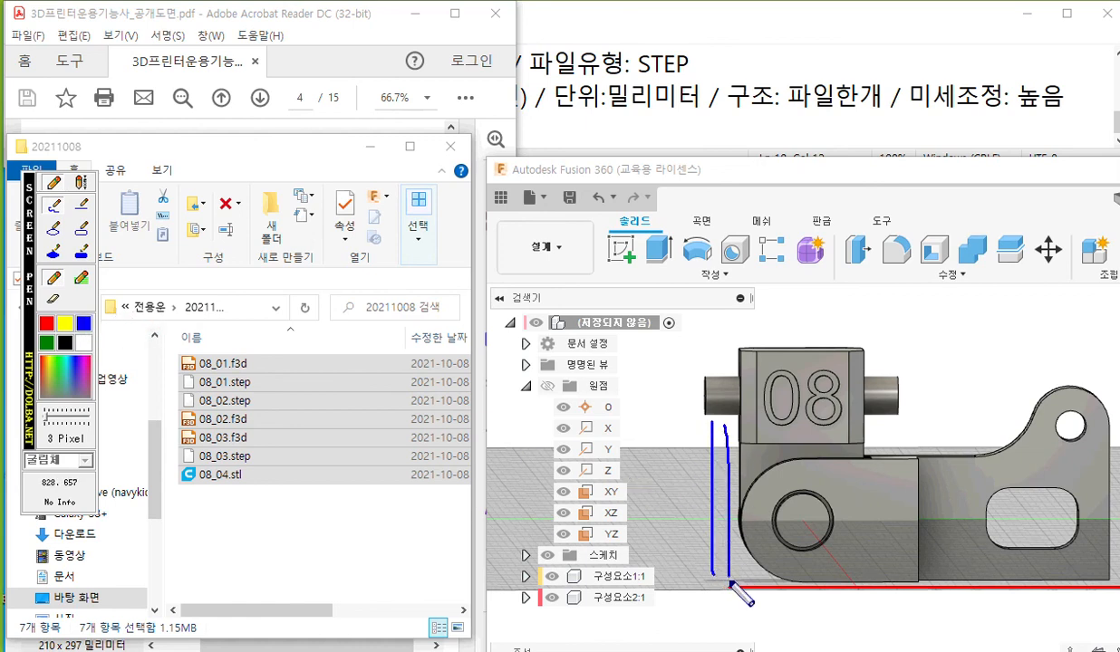
mouse_move(877, 419)
mouse_down()
mouse_move(877, 453)
mouse_move(890, 446)
mouse_up()
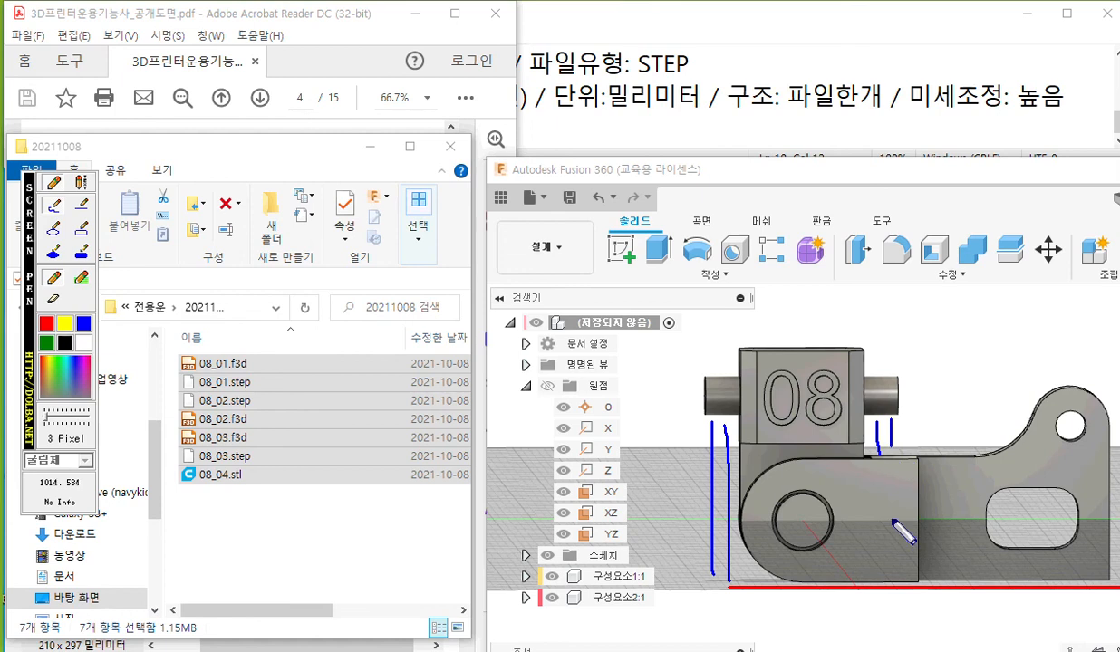
mouse_move(753, 444)
mouse_down()
mouse_move(753, 465)
mouse_move(770, 463)
mouse_up()
mouse_move(791, 442)
mouse_down()
mouse_move(798, 460)
mouse_move(848, 458)
mouse_up()
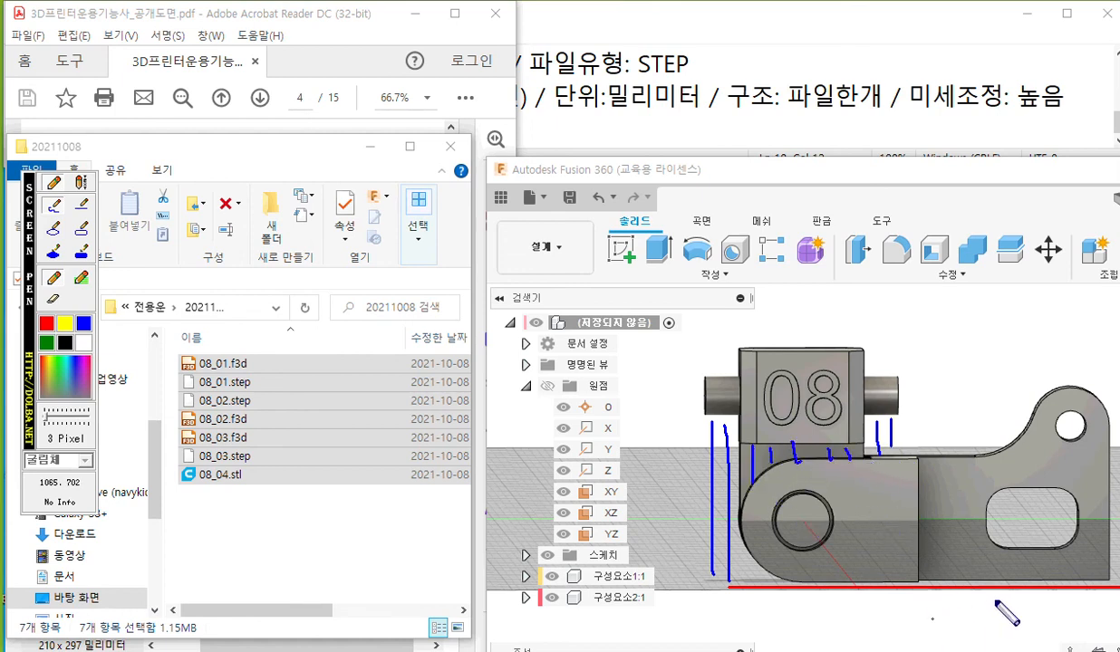
- Mark blue vertical support lines inside the arm's rounded slot and its small round hole
mouse_move(1003, 495)
mouse_down()
mouse_move(1002, 543)
mouse_move(1032, 541)
mouse_up()
drag(1053, 497, 1054, 547)
drag(1064, 413, 1074, 438)
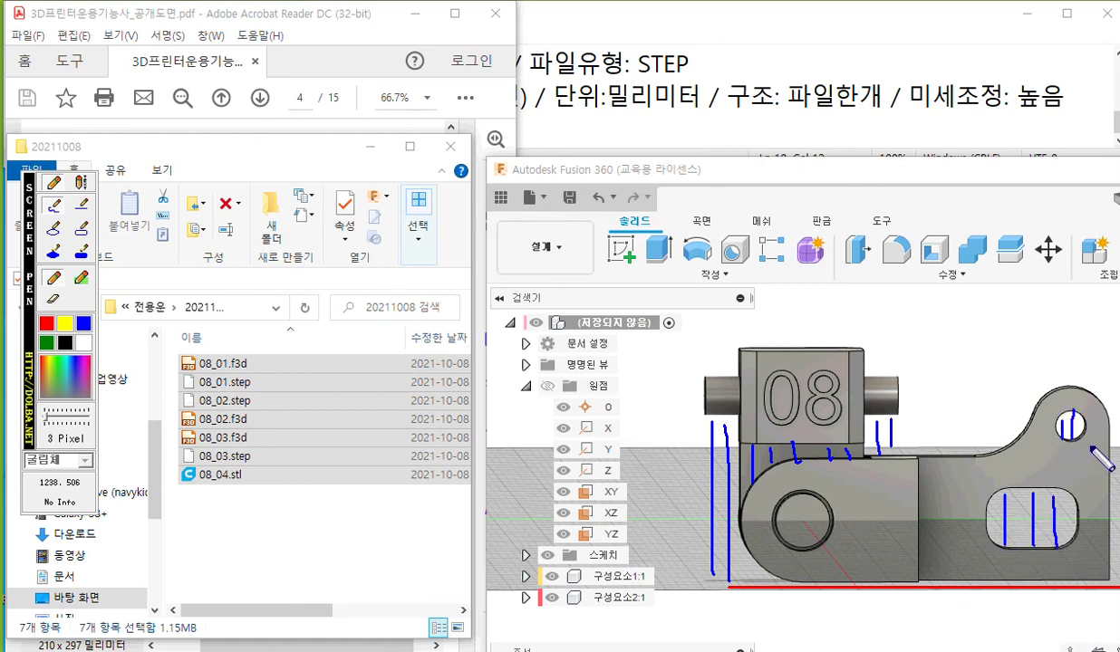